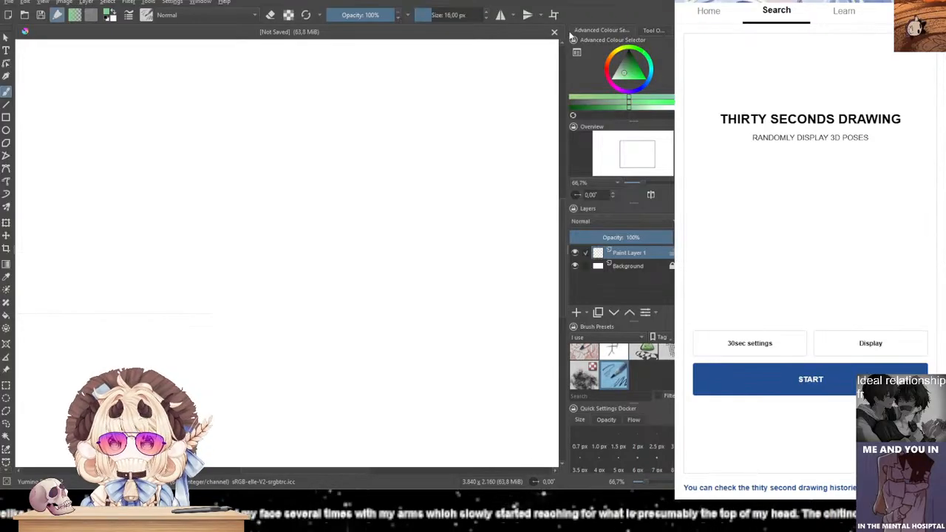
Step: Choose a cyan brush colour and start the thirty-second random 3D pose session
{"action": "left_click", "coordinate": [631, 70]}
{"action": "mouse_move", "coordinate": [631, 70]}
{"action": "left_mouse_down"}
{"action": "mouse_move", "coordinate": [663, 68]}
{"action": "mouse_move", "coordinate": [650, 63]}
{"action": "mouse_move", "coordinate": [657, 70]}
{"action": "mouse_move", "coordinate": [633, 75]}
{"action": "left_mouse_up"}
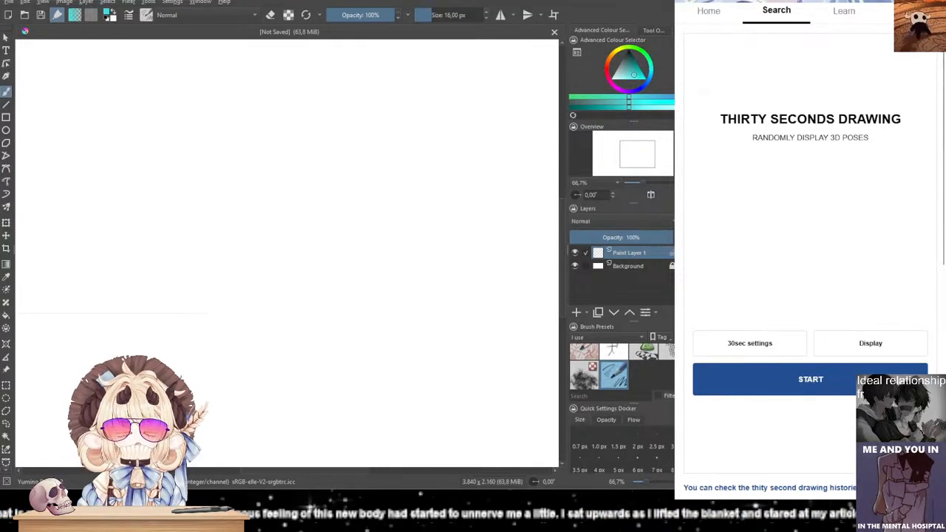
{"action": "left_click", "coordinate": [776, 383]}
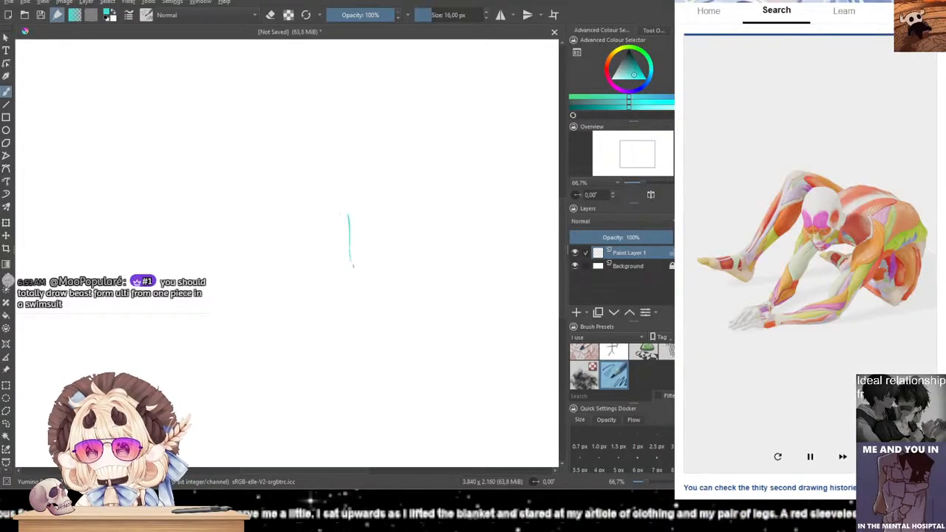
{"action": "key", "text": "ctrl+z"}
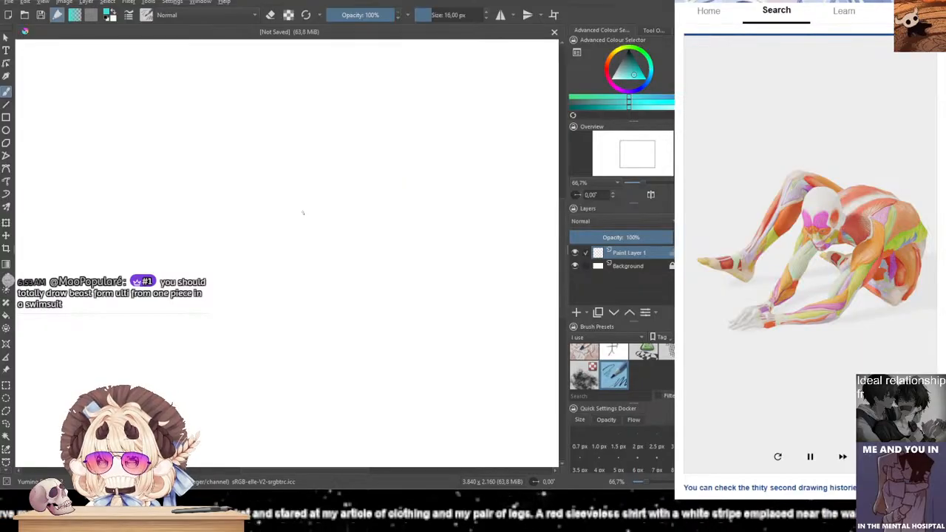
{"action": "mouse_move", "coordinate": [315, 214]}
{"action": "left_mouse_down"}
{"action": "mouse_move", "coordinate": [315, 244]}
{"action": "mouse_move", "coordinate": [331, 207]}
{"action": "left_mouse_up"}
{"action": "key", "text": "ctrl+z"}
{"action": "left_click_drag", "start_coordinate": [304, 201], "coordinate": [319, 203]}
{"action": "key", "text": "ctrl+z"}
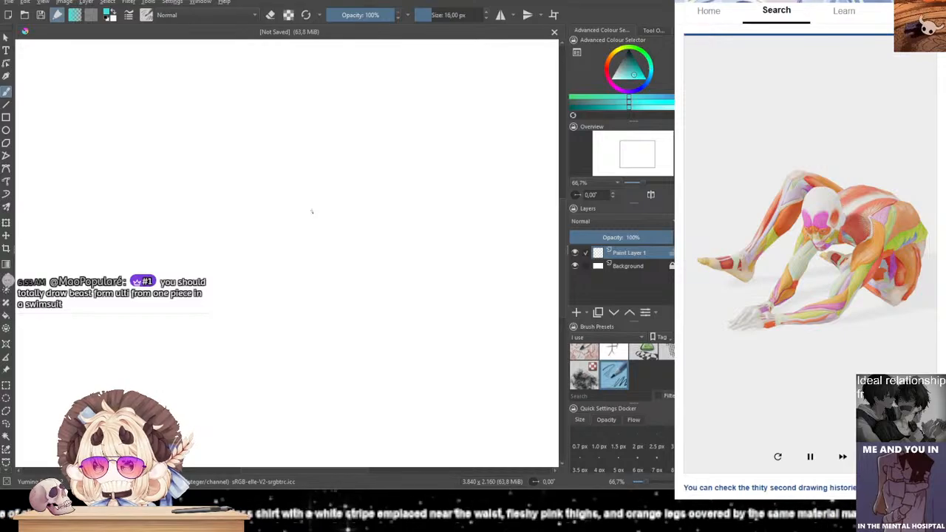
{"action": "mouse_move", "coordinate": [315, 216]}
{"action": "left_mouse_down"}
{"action": "mouse_move", "coordinate": [319, 201]}
{"action": "mouse_move", "coordinate": [308, 219]}
{"action": "mouse_move", "coordinate": [308, 182]}
{"action": "mouse_move", "coordinate": [255, 204]}
{"action": "mouse_move", "coordinate": [274, 194]}
{"action": "mouse_move", "coordinate": [264, 220]}
{"action": "left_mouse_up"}
{"action": "key", "text": "ctrl+z"}
{"action": "key", "text": "ctrl+z"}
{"action": "key", "text": "ctrl+z"}
{"action": "key", "text": "ctrl+z"}
{"action": "key", "text": "ctrl+z"}
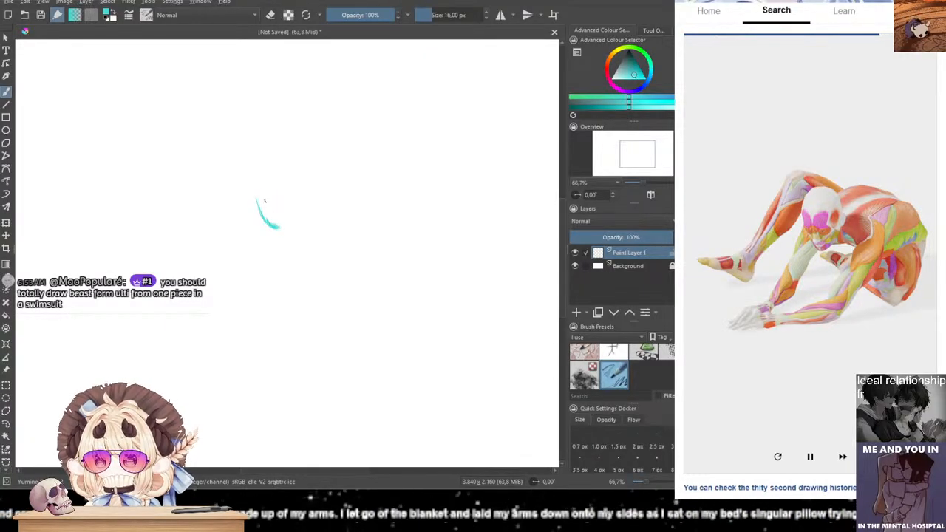
Step: Sketch the crouching figure's egg-shaped head outline and pause the pose timer
{"action": "mouse_move", "coordinate": [260, 187]}
{"action": "left_mouse_down"}
{"action": "mouse_move", "coordinate": [285, 172]}
{"action": "mouse_move", "coordinate": [291, 225]}
{"action": "mouse_move", "coordinate": [279, 230]}
{"action": "left_mouse_up"}
{"action": "key", "text": "ctrl+z"}
{"action": "left_click", "coordinate": [810, 458]}
Step: Search the web for images of "beast form ulti" and preview the One Piece Wiki result
{"action": "key", "text": "ctrl+t"}
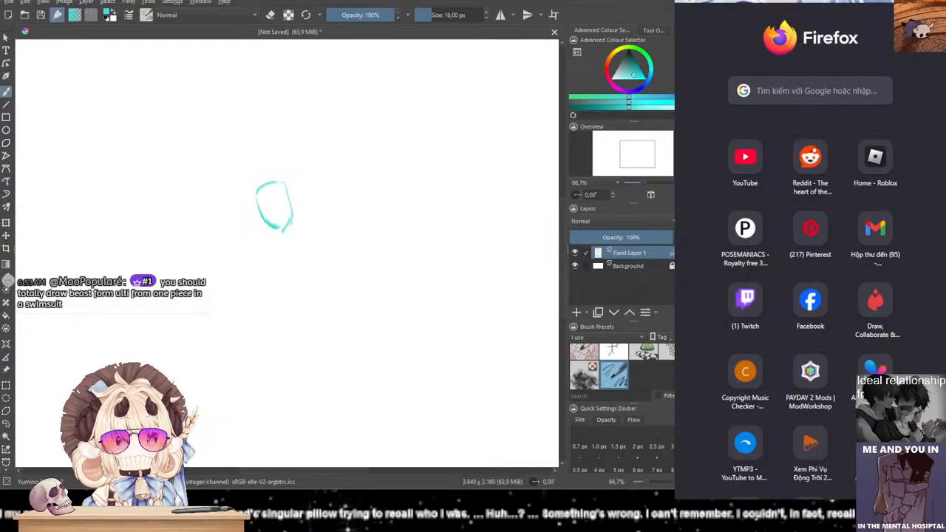
{"action": "type", "text": "Beast"}
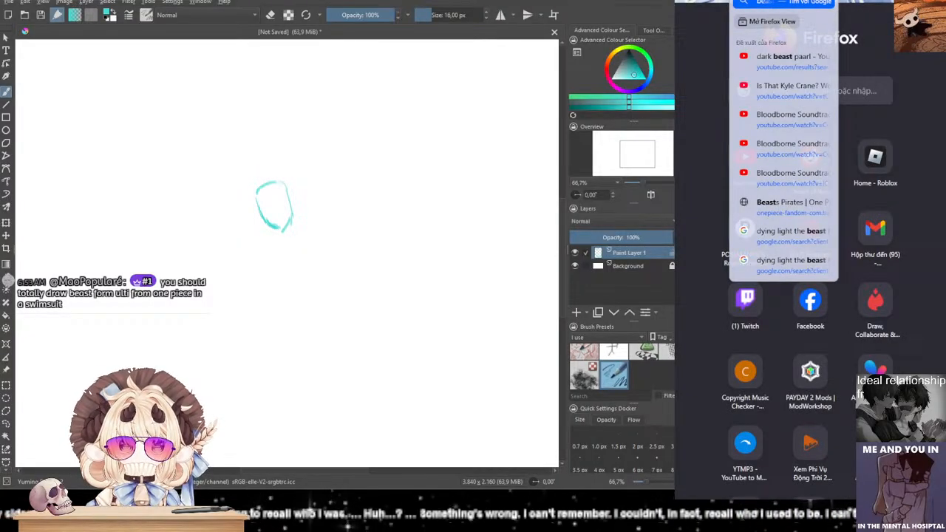
{"action": "type", "text": " form ulti"}
{"action": "key", "text": "Return"}
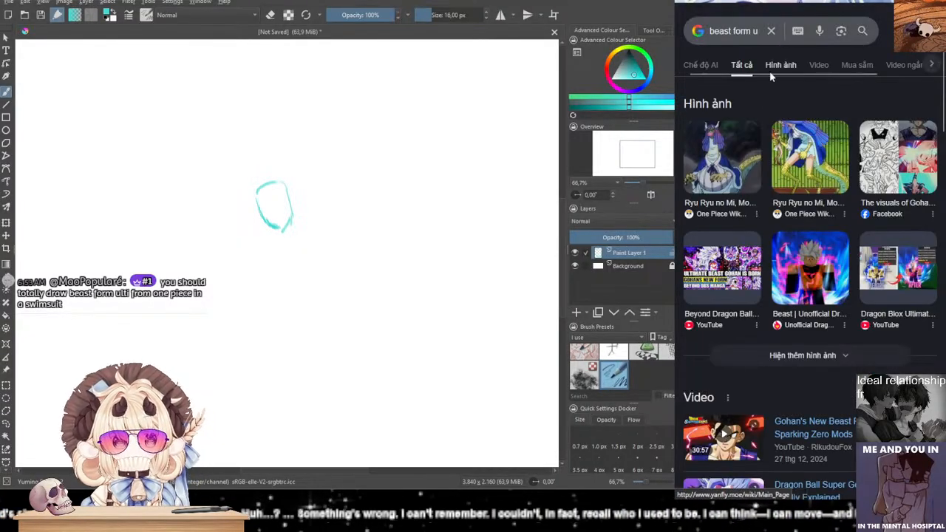
{"action": "left_click", "coordinate": [774, 66]}
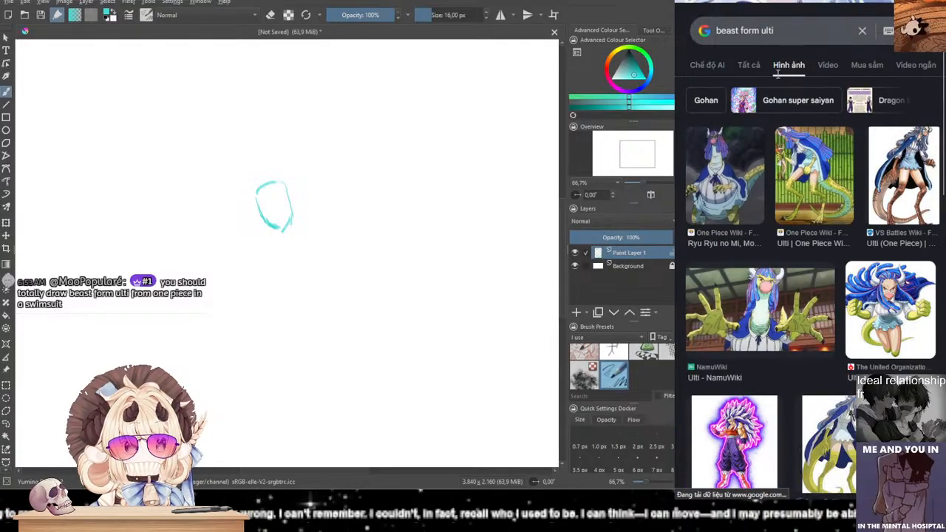
{"action": "scroll", "coordinate": [758, 237], "scroll_direction": "down", "scroll_amount": 1}
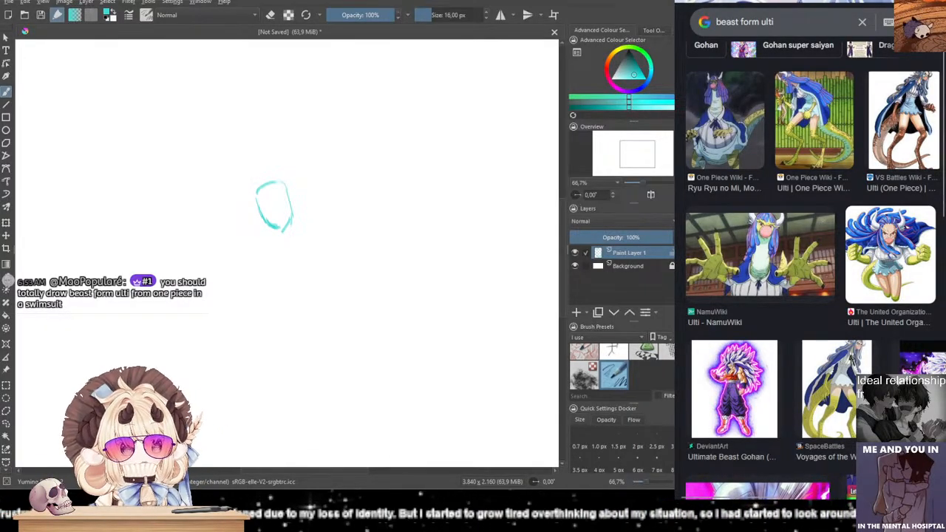
{"action": "left_click", "coordinate": [818, 125]}
{"action": "left_click", "coordinate": [737, 133]}
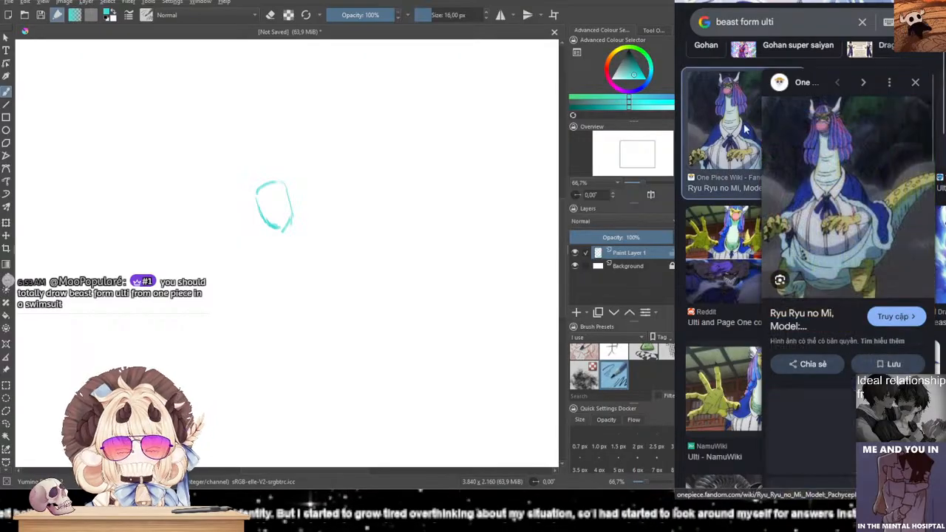
Step: Resume the crouching pose on the pose page and sketch the figure's facial guidelines, shoulders and rounded back
{"action": "left_click", "coordinate": [768, 2]}
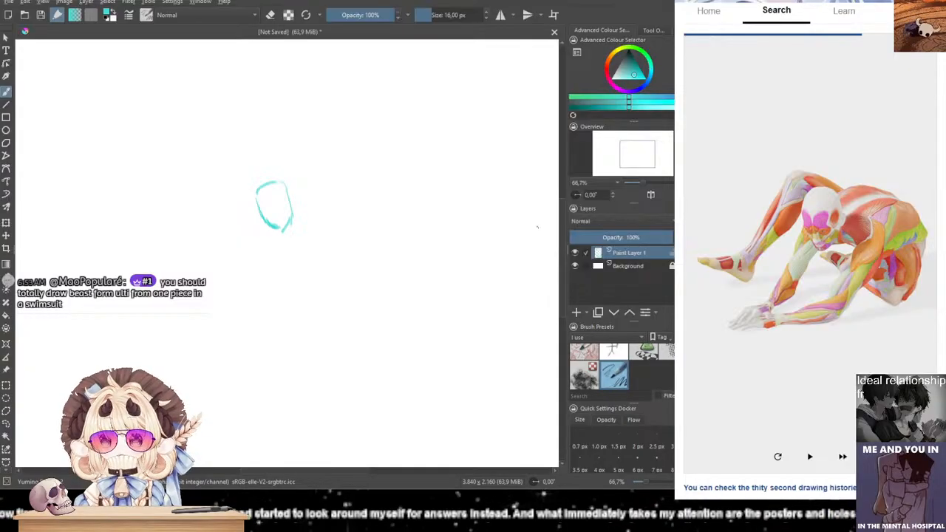
{"action": "left_click", "coordinate": [810, 457]}
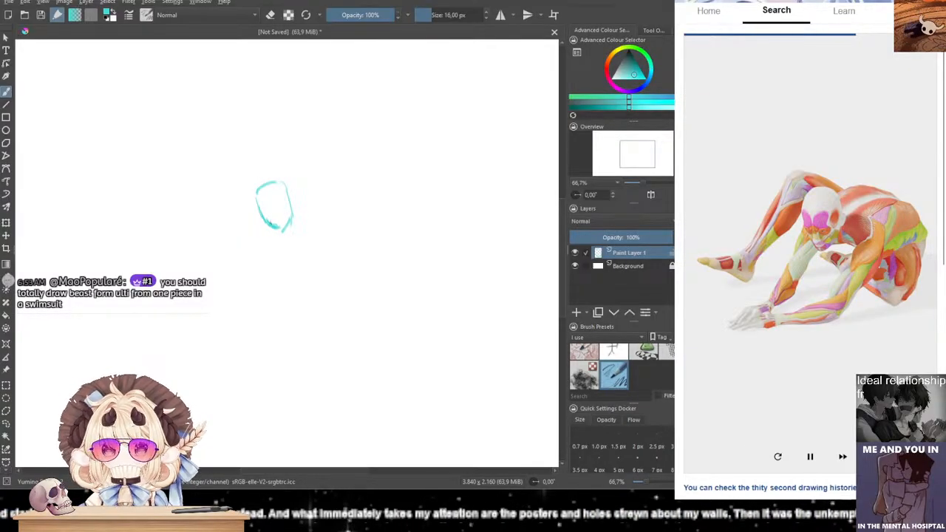
{"action": "mouse_move", "coordinate": [282, 194]}
{"action": "left_mouse_down"}
{"action": "mouse_move", "coordinate": [287, 228]}
{"action": "mouse_move", "coordinate": [277, 228]}
{"action": "mouse_move", "coordinate": [291, 206]}
{"action": "mouse_move", "coordinate": [267, 214]}
{"action": "mouse_move", "coordinate": [277, 228]}
{"action": "mouse_move", "coordinate": [299, 185]}
{"action": "mouse_move", "coordinate": [326, 178]}
{"action": "mouse_move", "coordinate": [302, 182]}
{"action": "mouse_move", "coordinate": [340, 191]}
{"action": "mouse_move", "coordinate": [320, 177]}
{"action": "mouse_move", "coordinate": [345, 222]}
{"action": "left_mouse_up"}
{"action": "key", "text": "ctrl+z"}
{"action": "key", "text": "ctrl+z"}
{"action": "key", "text": "ctrl+z"}
{"action": "key", "text": "ctrl+z"}
{"action": "key", "text": "ctrl+z"}
{"action": "key", "text": "ctrl+z"}
{"action": "key", "text": "ctrl+z"}
{"action": "mouse_move", "coordinate": [334, 189]}
{"action": "left_mouse_down"}
{"action": "mouse_move", "coordinate": [343, 224]}
{"action": "mouse_move", "coordinate": [294, 235]}
{"action": "mouse_move", "coordinate": [297, 220]}
{"action": "mouse_move", "coordinate": [305, 214]}
{"action": "mouse_move", "coordinate": [297, 235]}
{"action": "mouse_move", "coordinate": [310, 238]}
{"action": "mouse_move", "coordinate": [297, 221]}
{"action": "mouse_move", "coordinate": [308, 242]}
{"action": "mouse_move", "coordinate": [294, 270]}
{"action": "left_mouse_up"}
{"action": "key", "text": "ctrl+z"}
{"action": "mouse_move", "coordinate": [347, 220]}
{"action": "left_mouse_down"}
{"action": "mouse_move", "coordinate": [345, 268]}
{"action": "mouse_move", "coordinate": [304, 281]}
{"action": "left_mouse_up"}
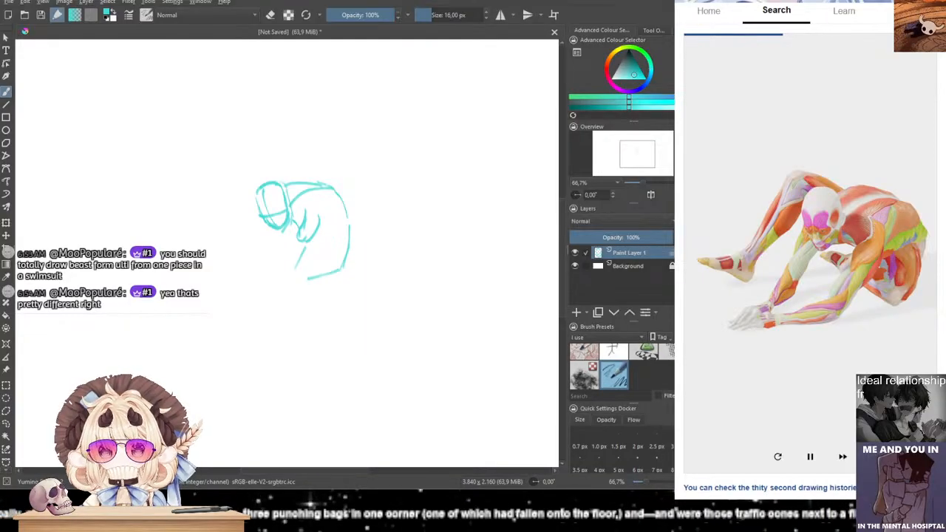
Step: Sketch the crouching figure's arms reaching down from the shoulders to the ground
{"action": "left_click_drag", "start_coordinate": [277, 237], "coordinate": [259, 286]}
{"action": "key", "text": "ctrl+z"}
{"action": "key", "text": "ctrl+z"}
{"action": "key", "text": "ctrl+z"}
{"action": "key", "text": "ctrl+z"}
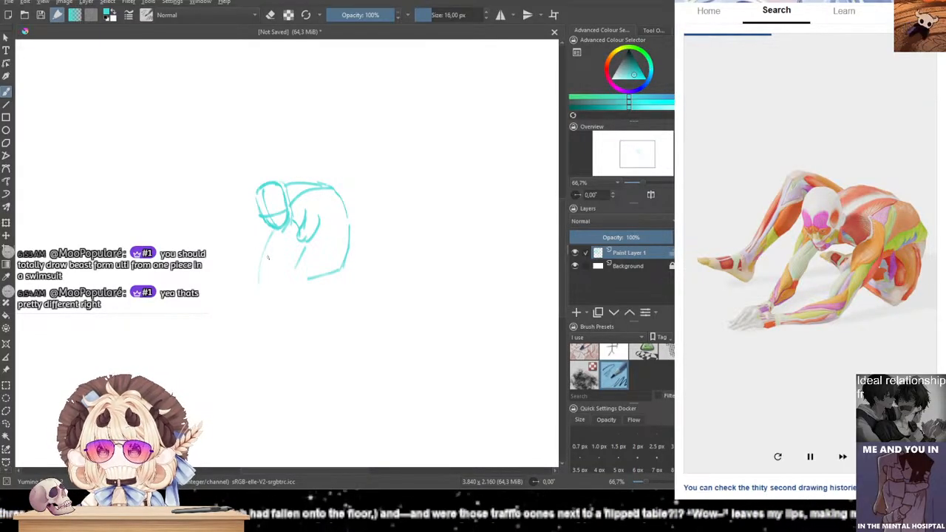
{"action": "left_click_drag", "start_coordinate": [274, 230], "coordinate": [244, 288]}
{"action": "key", "text": "ctrl+z"}
{"action": "key", "text": "ctrl+z"}
{"action": "mouse_move", "coordinate": [303, 251]}
{"action": "left_mouse_down"}
{"action": "mouse_move", "coordinate": [287, 284]}
{"action": "mouse_move", "coordinate": [237, 299]}
{"action": "left_mouse_up"}
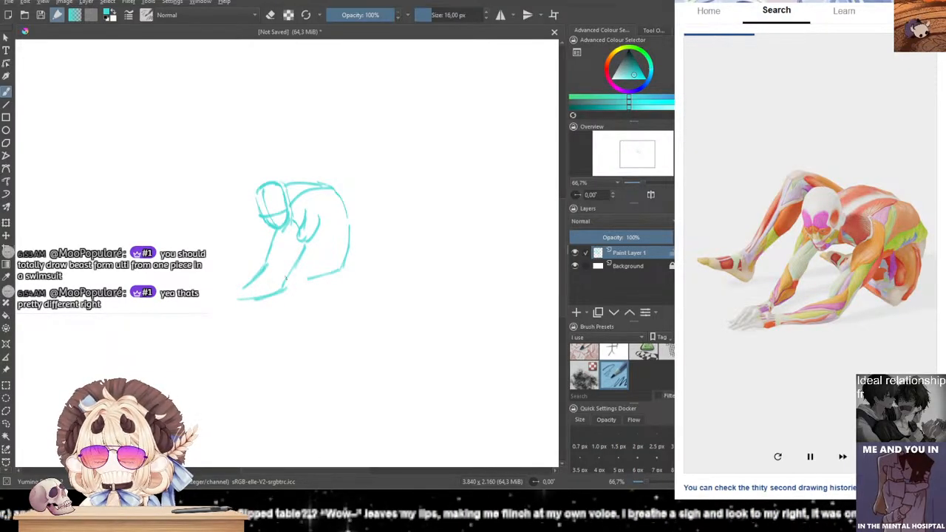
Step: Sketch the crouching figure's raised bent knee and shin, extending outward beside the head
{"action": "mouse_move", "coordinate": [238, 178]}
{"action": "left_mouse_down"}
{"action": "mouse_move", "coordinate": [258, 184]}
{"action": "mouse_move", "coordinate": [219, 231]}
{"action": "left_mouse_up"}
{"action": "key", "text": "ctrl+z"}
{"action": "key", "text": "ctrl+z"}
{"action": "left_click_drag", "start_coordinate": [240, 182], "coordinate": [208, 247]}
{"action": "key", "text": "ctrl+z"}
{"action": "left_click_drag", "start_coordinate": [239, 179], "coordinate": [199, 256]}
{"action": "left_click_drag", "start_coordinate": [233, 208], "coordinate": [212, 237]}
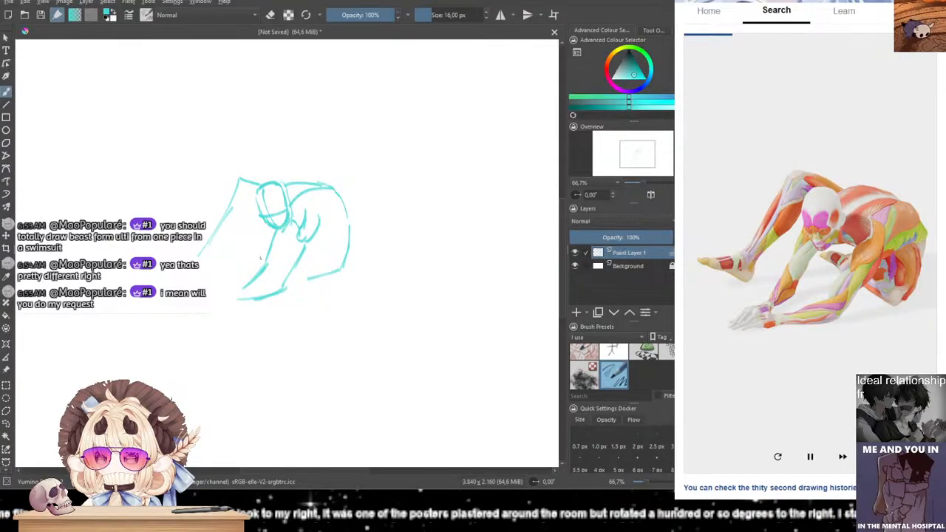
Step: Close the crouching figure's lower body with a diagonal line and add inner contours to the arms
{"action": "left_click_drag", "start_coordinate": [272, 245], "coordinate": [309, 279]}
{"action": "key", "text": "ctrl+z"}
{"action": "key", "text": "ctrl+z"}
{"action": "key", "text": "ctrl+z"}
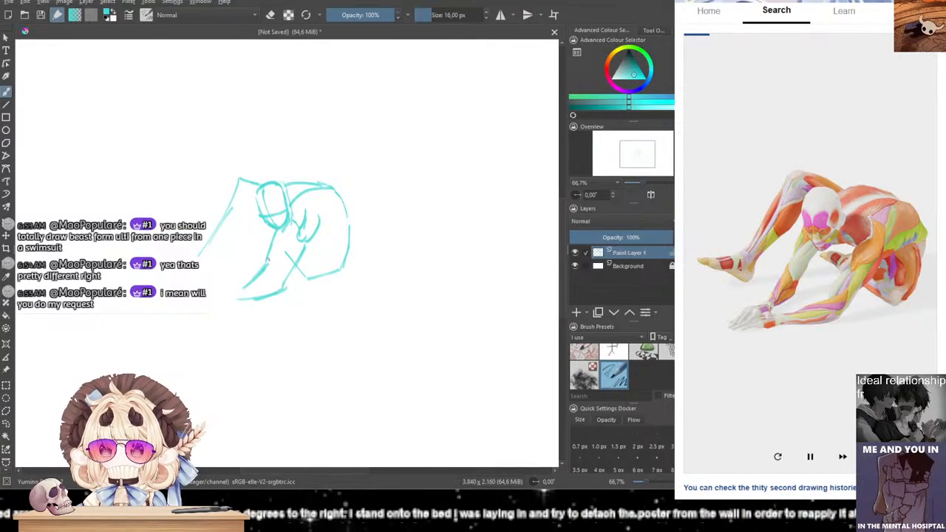
{"action": "left_click_drag", "start_coordinate": [271, 229], "coordinate": [263, 265]}
{"action": "key", "text": "ctrl+z"}
{"action": "mouse_move", "coordinate": [275, 228]}
{"action": "left_mouse_down"}
{"action": "mouse_move", "coordinate": [268, 260]}
{"action": "mouse_move", "coordinate": [284, 280]}
{"action": "left_mouse_up"}
{"action": "mouse_move", "coordinate": [289, 243]}
{"action": "left_mouse_down"}
{"action": "mouse_move", "coordinate": [285, 285]}
{"action": "mouse_move", "coordinate": [250, 298]}
{"action": "left_mouse_up"}
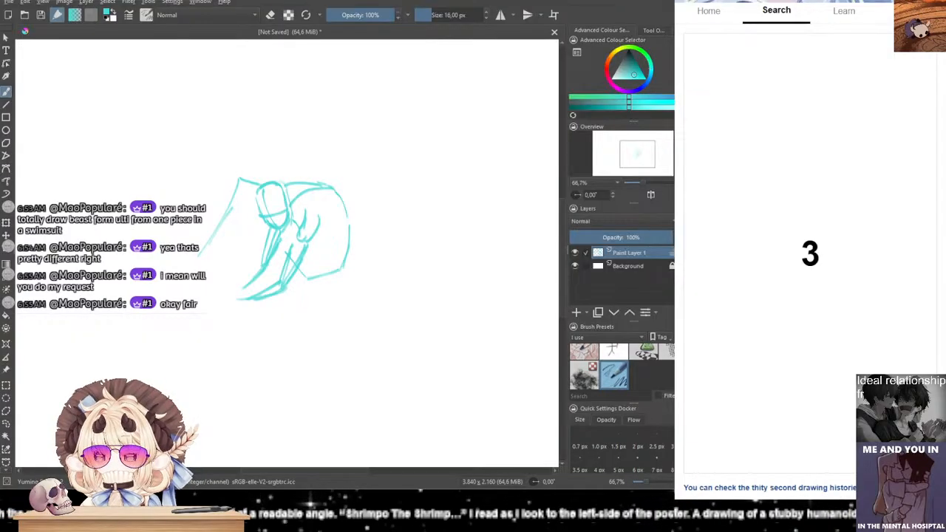
Step: Hide the first sketch, and on a new paint layer sketch the one-legged figure's round head and arched back
{"action": "left_click", "coordinate": [575, 253]}
{"action": "left_click", "coordinate": [576, 311]}
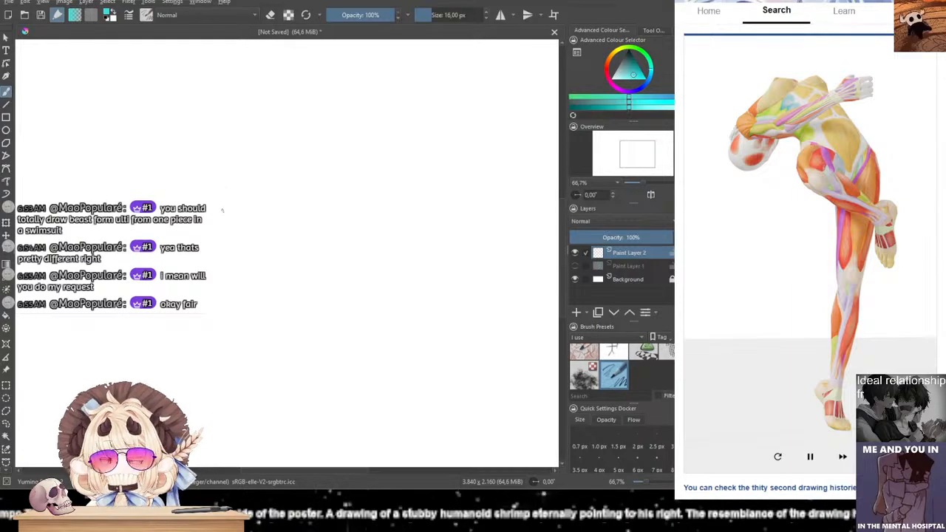
{"action": "mouse_move", "coordinate": [210, 172]}
{"action": "left_mouse_down"}
{"action": "mouse_move", "coordinate": [201, 177]}
{"action": "mouse_move", "coordinate": [236, 147]}
{"action": "mouse_move", "coordinate": [270, 178]}
{"action": "left_mouse_up"}
{"action": "key", "text": "ctrl+z"}
{"action": "key", "text": "ctrl+z"}
{"action": "key", "text": "ctrl+z"}
{"action": "key", "text": "ctrl+z"}
{"action": "key", "text": "ctrl+z"}
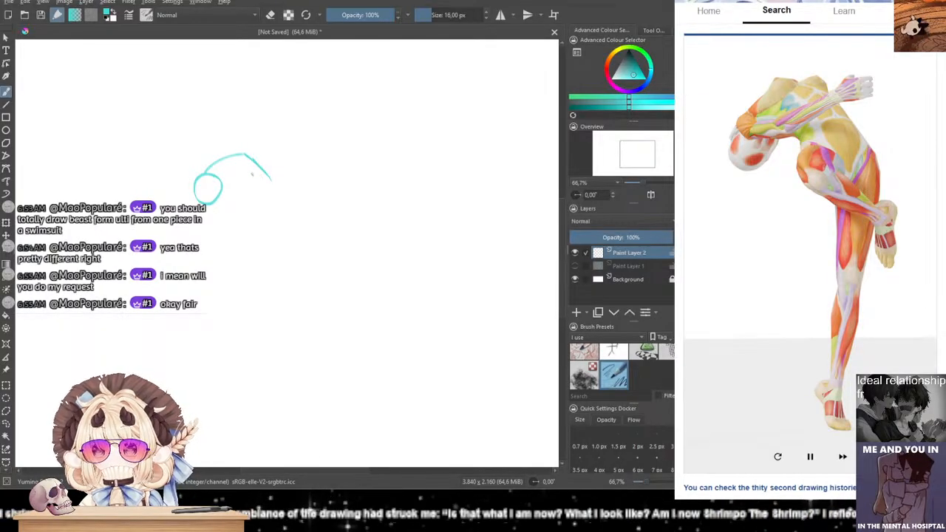
Step: Sketch the one-legged figure's horizontal chest line and try out a boxy waist and hip outline
{"action": "mouse_move", "coordinate": [213, 184]}
{"action": "left_mouse_down"}
{"action": "mouse_move", "coordinate": [251, 182]}
{"action": "mouse_move", "coordinate": [276, 214]}
{"action": "left_mouse_up"}
{"action": "key", "text": "ctrl+z"}
{"action": "left_click_drag", "start_coordinate": [275, 177], "coordinate": [280, 221]}
{"action": "key", "text": "ctrl+z"}
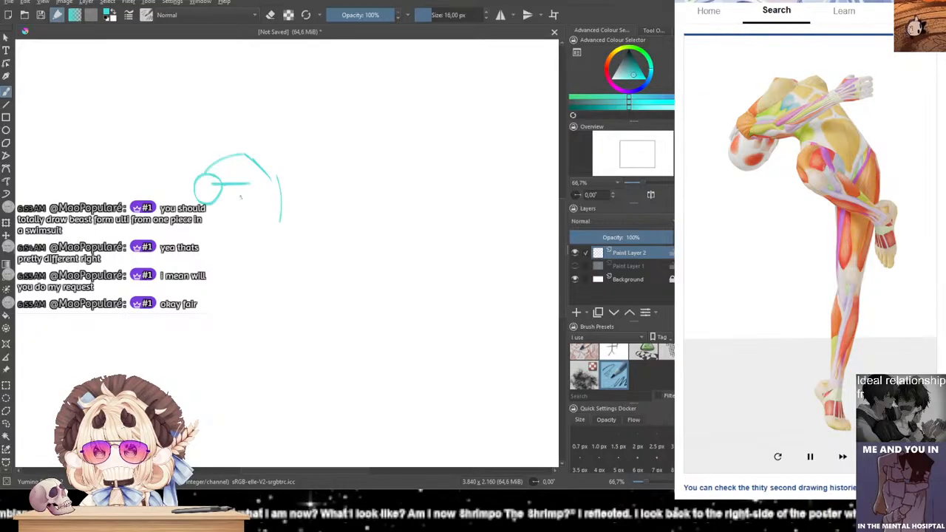
{"action": "mouse_move", "coordinate": [241, 188]}
{"action": "left_mouse_down"}
{"action": "mouse_move", "coordinate": [241, 212]}
{"action": "mouse_move", "coordinate": [280, 215]}
{"action": "left_mouse_up"}
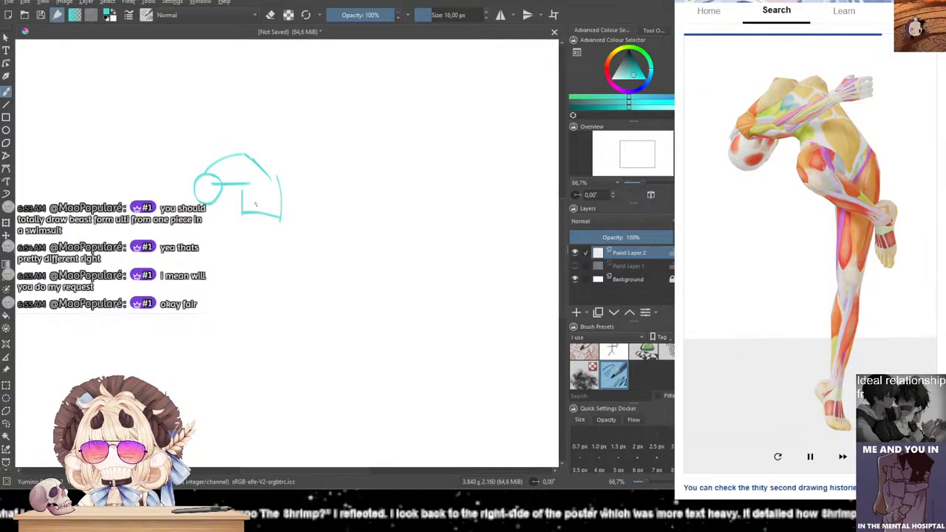
{"action": "key", "text": "ctrl+z"}
{"action": "key", "text": "ctrl+z"}
{"action": "key", "text": "ctrl+z"}
Step: Sketch the one-legged figure's waist and hips as a slanted block closed by a diagonal lower edge
{"action": "left_click_drag", "start_coordinate": [276, 192], "coordinate": [266, 234]}
{"action": "key", "text": "ctrl+z"}
{"action": "key", "text": "ctrl+z"}
{"action": "mouse_move", "coordinate": [279, 184]}
{"action": "left_mouse_down"}
{"action": "mouse_move", "coordinate": [279, 218]}
{"action": "mouse_move", "coordinate": [268, 222]}
{"action": "left_mouse_up"}
{"action": "mouse_move", "coordinate": [249, 184]}
{"action": "left_mouse_down"}
{"action": "mouse_move", "coordinate": [242, 216]}
{"action": "mouse_move", "coordinate": [260, 223]}
{"action": "left_mouse_up"}
{"action": "left_click_drag", "start_coordinate": [243, 213], "coordinate": [270, 228]}
{"action": "key", "text": "ctrl+z"}
{"action": "key", "text": "ctrl+z"}
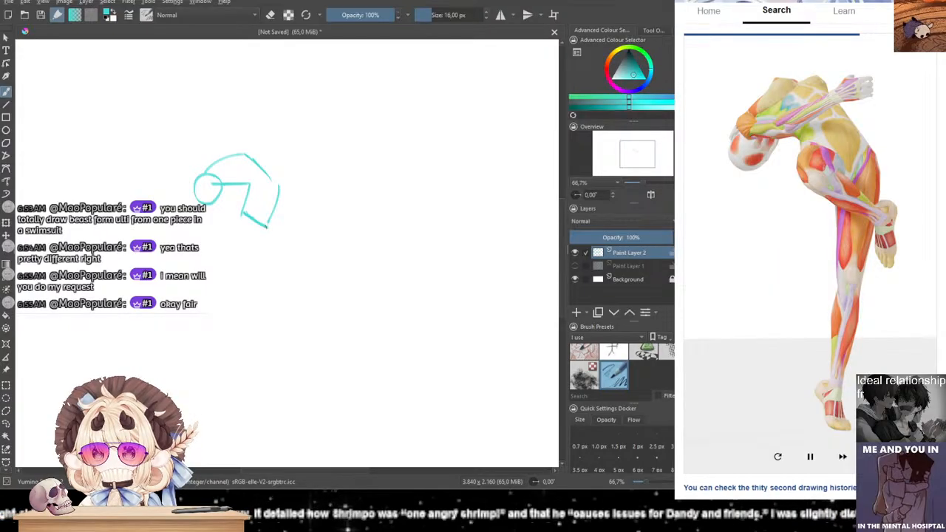
Step: Sketch the standing leg as a long thigh line and a separate shin line below the hips
{"action": "left_click_drag", "start_coordinate": [280, 193], "coordinate": [270, 283]}
{"action": "key", "text": "ctrl+z"}
{"action": "key", "text": "ctrl+z"}
{"action": "left_click_drag", "start_coordinate": [278, 241], "coordinate": [276, 272]}
{"action": "key", "text": "ctrl+z"}
{"action": "left_click_drag", "start_coordinate": [281, 213], "coordinate": [262, 376]}
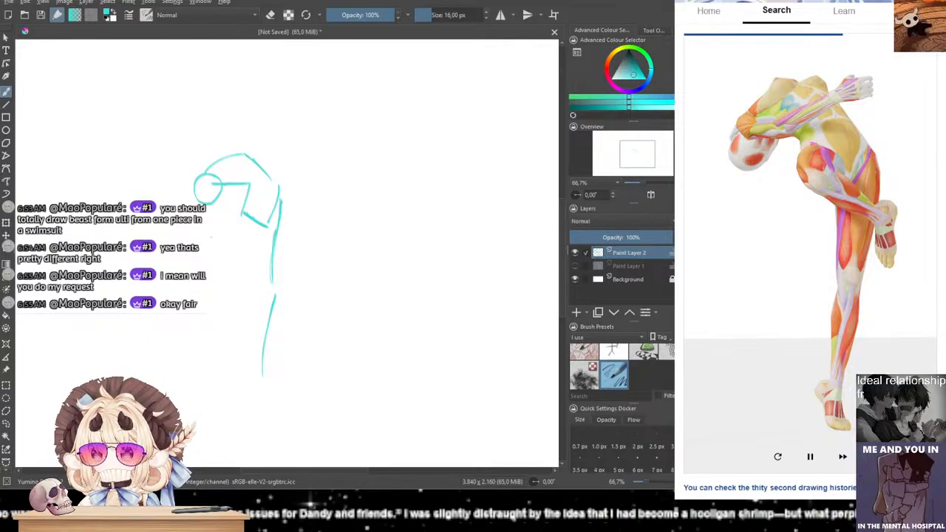
Step: Sketch the raised leg with a round knee and a shin line crossing the standing leg
{"action": "mouse_move", "coordinate": [249, 207]}
{"action": "left_mouse_down"}
{"action": "mouse_move", "coordinate": [242, 229]}
{"action": "mouse_move", "coordinate": [243, 208]}
{"action": "mouse_move", "coordinate": [253, 232]}
{"action": "left_mouse_up"}
{"action": "key", "text": "ctrl+z"}
{"action": "left_click_drag", "start_coordinate": [248, 206], "coordinate": [288, 270]}
{"action": "key", "text": "ctrl+z"}
{"action": "left_click_drag", "start_coordinate": [241, 224], "coordinate": [287, 256]}
Step: Sketch the arm from the shoulder circle along the chest and up behind the back, ending in a blocky hand
{"action": "mouse_move", "coordinate": [205, 178]}
{"action": "left_mouse_down"}
{"action": "mouse_move", "coordinate": [202, 190]}
{"action": "mouse_move", "coordinate": [216, 187]}
{"action": "left_mouse_up"}
{"action": "mouse_move", "coordinate": [211, 184]}
{"action": "left_mouse_down"}
{"action": "mouse_move", "coordinate": [235, 183]}
{"action": "mouse_move", "coordinate": [225, 175]}
{"action": "mouse_move", "coordinate": [243, 176]}
{"action": "mouse_move", "coordinate": [281, 152]}
{"action": "left_mouse_up"}
{"action": "key", "text": "ctrl+z"}
{"action": "key", "text": "ctrl+z"}
{"action": "key", "text": "ctrl+z"}
{"action": "key", "text": "ctrl+z"}
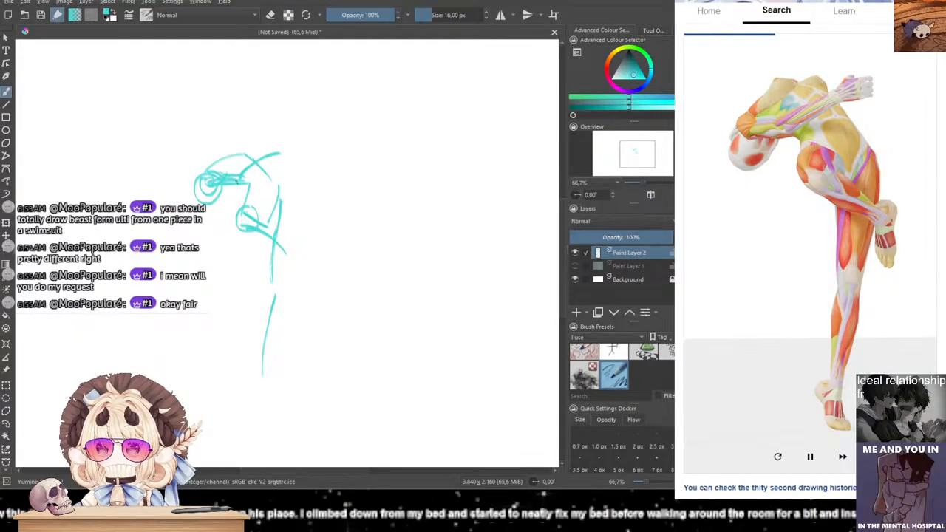
{"action": "mouse_move", "coordinate": [272, 154]}
{"action": "left_mouse_down"}
{"action": "mouse_move", "coordinate": [282, 141]}
{"action": "mouse_move", "coordinate": [293, 160]}
{"action": "mouse_move", "coordinate": [303, 150]}
{"action": "mouse_move", "coordinate": [297, 161]}
{"action": "left_mouse_up"}
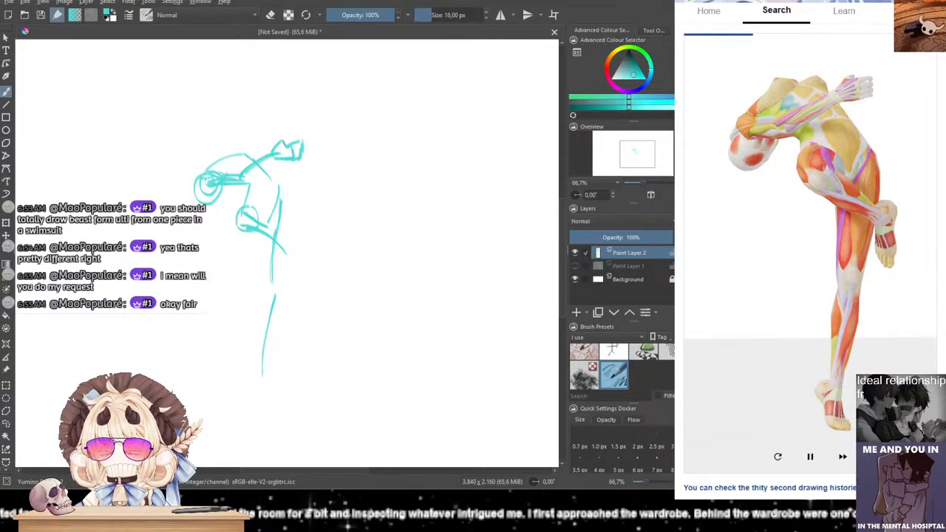
{"action": "left_click_drag", "start_coordinate": [283, 141], "coordinate": [293, 134]}
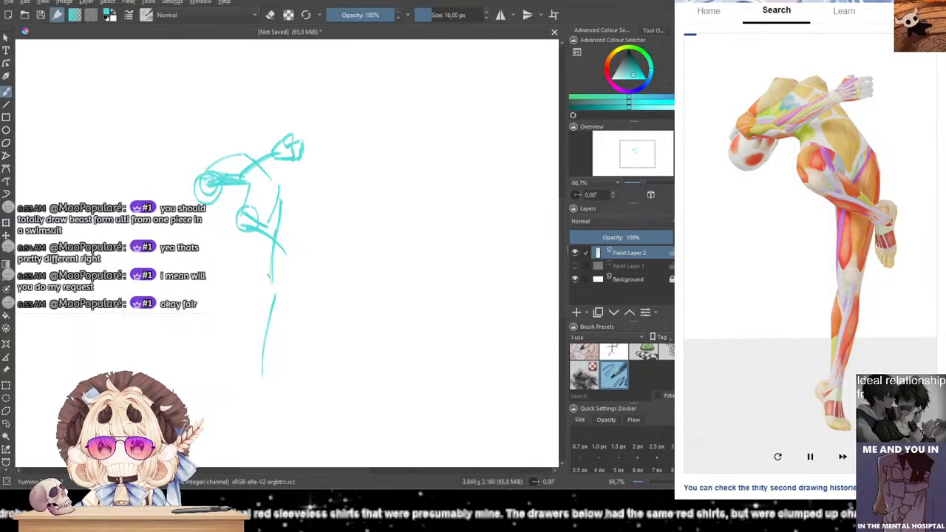
Step: Extend the raised shin and add contour lines around the standing thigh
{"action": "left_click_drag", "start_coordinate": [279, 250], "coordinate": [290, 260]}
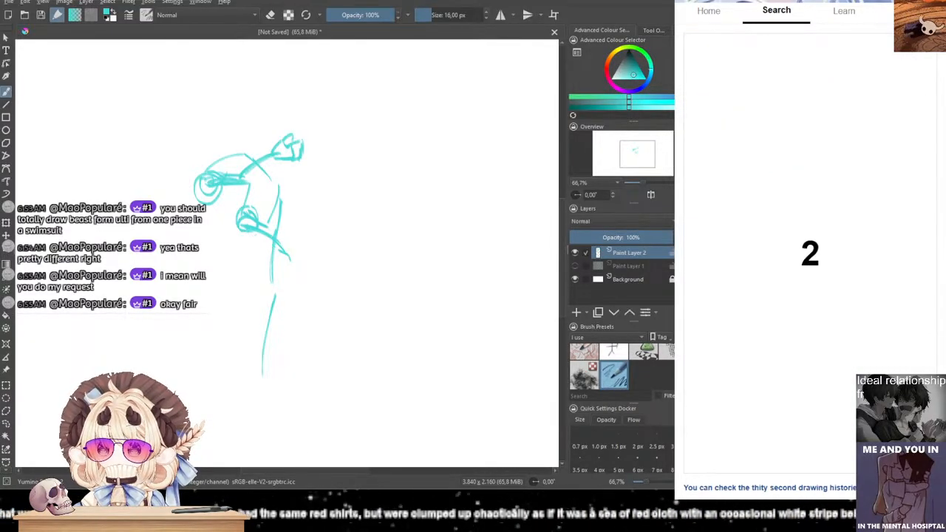
{"action": "left_click_drag", "start_coordinate": [271, 233], "coordinate": [265, 278]}
{"action": "left_click_drag", "start_coordinate": [287, 215], "coordinate": [275, 285]}
Step: Add a new paint layer, hide the second sketch, and draw the lying figure's head as a circle
{"action": "left_click", "coordinate": [576, 312]}
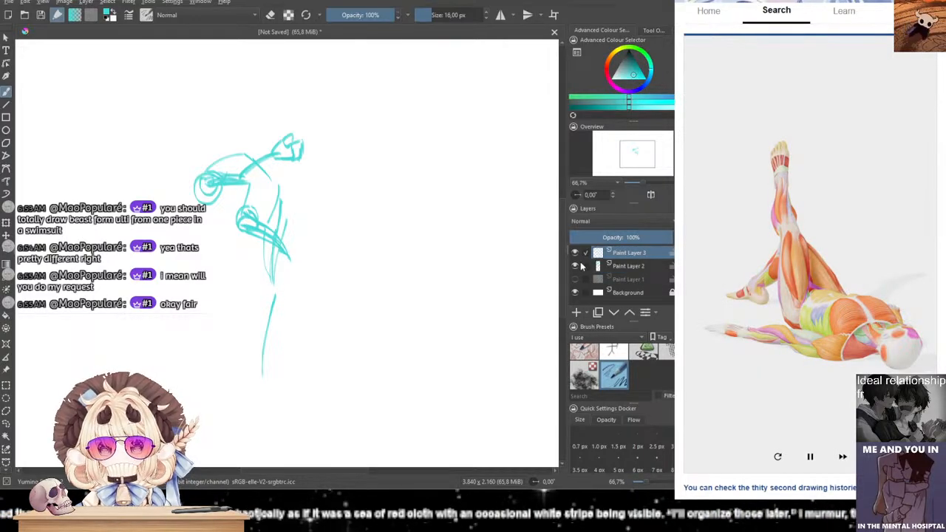
{"action": "left_click", "coordinate": [575, 265]}
{"action": "mouse_move", "coordinate": [366, 275]}
{"action": "left_mouse_down"}
{"action": "mouse_move", "coordinate": [355, 277]}
{"action": "mouse_move", "coordinate": [362, 260]}
{"action": "mouse_move", "coordinate": [360, 292]}
{"action": "mouse_move", "coordinate": [375, 279]}
{"action": "left_mouse_up"}
{"action": "key", "text": "ctrl+z"}
{"action": "key", "text": "ctrl+z"}
{"action": "key", "text": "ctrl+z"}
{"action": "key", "text": "ctrl+z"}
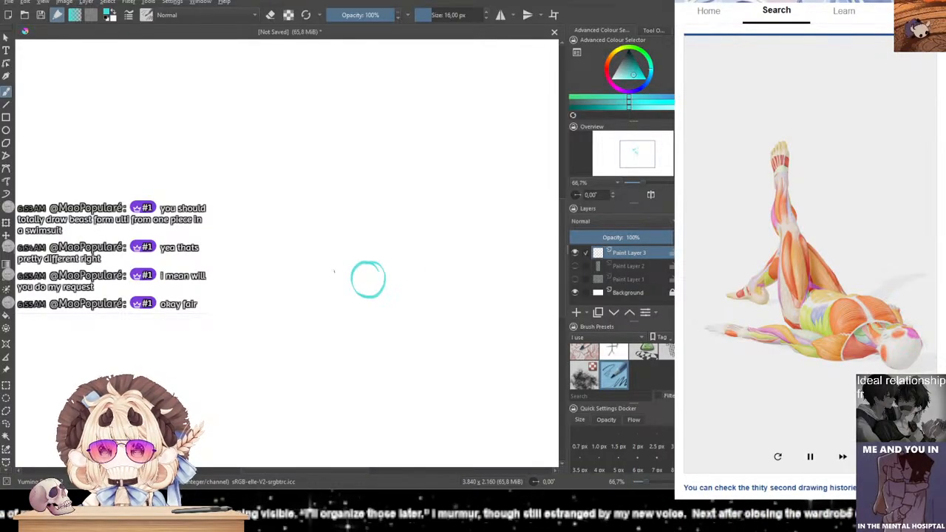
Step: Sketch the lying figure's curved torso outline and a flattened oval beside the head
{"action": "left_click_drag", "start_coordinate": [318, 255], "coordinate": [373, 266]}
{"action": "key", "text": "ctrl+z"}
{"action": "mouse_move", "coordinate": [318, 255]}
{"action": "left_mouse_down"}
{"action": "mouse_move", "coordinate": [361, 253]}
{"action": "mouse_move", "coordinate": [377, 266]}
{"action": "mouse_move", "coordinate": [317, 260]}
{"action": "mouse_move", "coordinate": [310, 279]}
{"action": "left_mouse_up"}
{"action": "mouse_move", "coordinate": [310, 285]}
{"action": "left_mouse_down"}
{"action": "mouse_move", "coordinate": [347, 277]}
{"action": "mouse_move", "coordinate": [343, 286]}
{"action": "mouse_move", "coordinate": [323, 281]}
{"action": "mouse_move", "coordinate": [348, 284]}
{"action": "mouse_move", "coordinate": [315, 280]}
{"action": "mouse_move", "coordinate": [313, 288]}
{"action": "mouse_move", "coordinate": [328, 297]}
{"action": "left_mouse_up"}
{"action": "key", "text": "ctrl+z"}
{"action": "key", "text": "ctrl+z"}
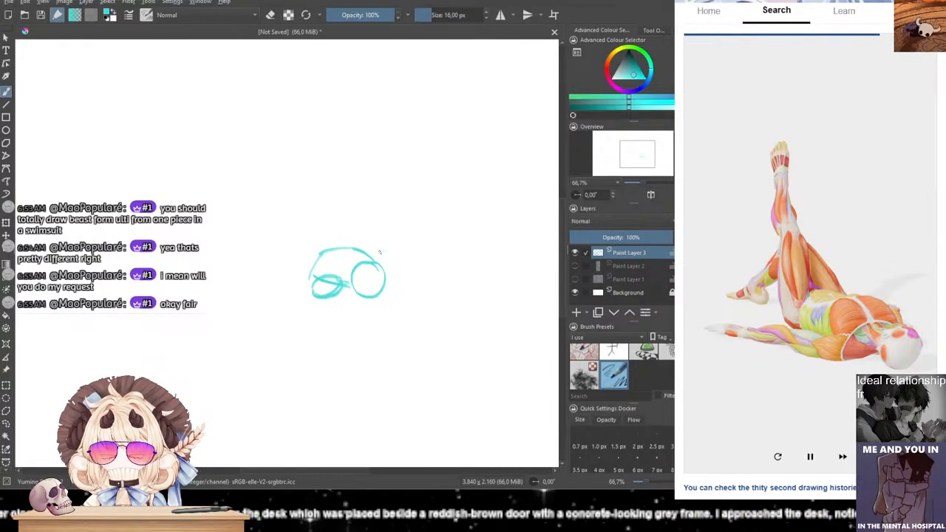
Step: Add the lying figure's shoulder and hip contours and sketch the bent leg as an inverted V above the torso
{"action": "left_click_drag", "start_coordinate": [367, 250], "coordinate": [380, 274]}
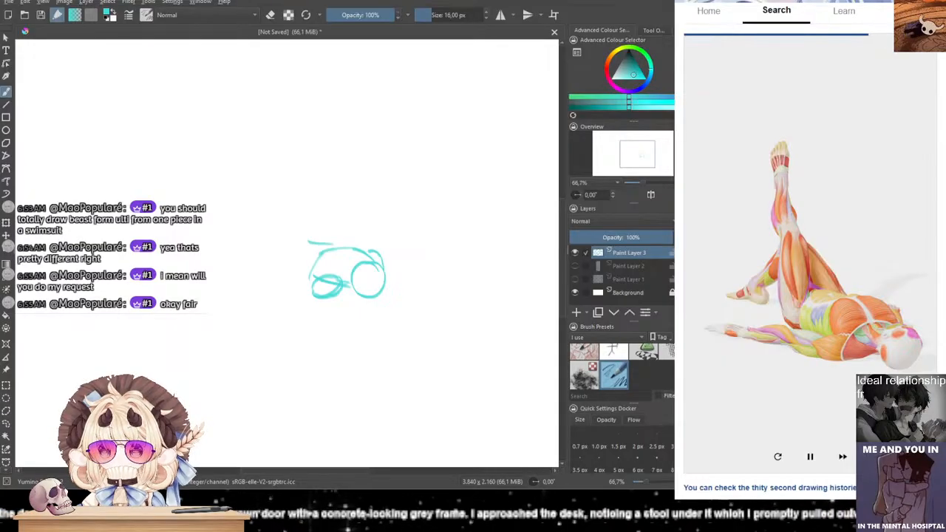
{"action": "mouse_move", "coordinate": [312, 271]}
{"action": "left_mouse_down"}
{"action": "mouse_move", "coordinate": [312, 249]}
{"action": "mouse_move", "coordinate": [316, 267]}
{"action": "left_mouse_up"}
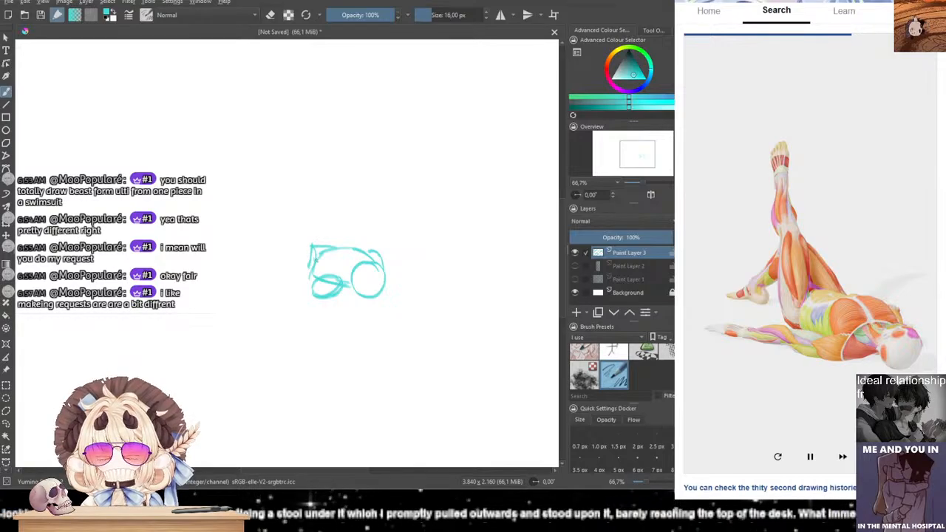
{"action": "left_click_drag", "start_coordinate": [294, 196], "coordinate": [327, 229]}
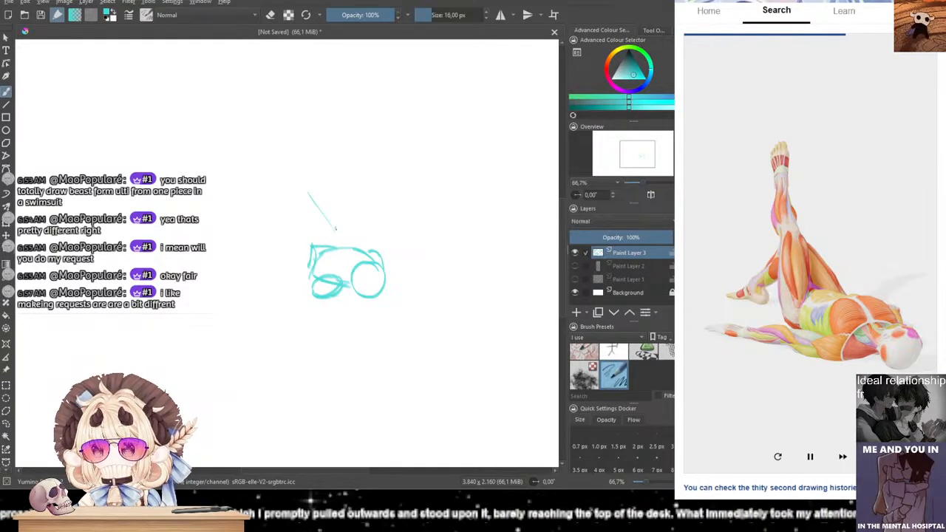
{"action": "key", "text": "ctrl+z"}
{"action": "left_click_drag", "start_coordinate": [302, 196], "coordinate": [345, 244]}
{"action": "left_click_drag", "start_coordinate": [302, 198], "coordinate": [255, 249]}
{"action": "key", "text": "ctrl+z"}
{"action": "key", "text": "ctrl+z"}
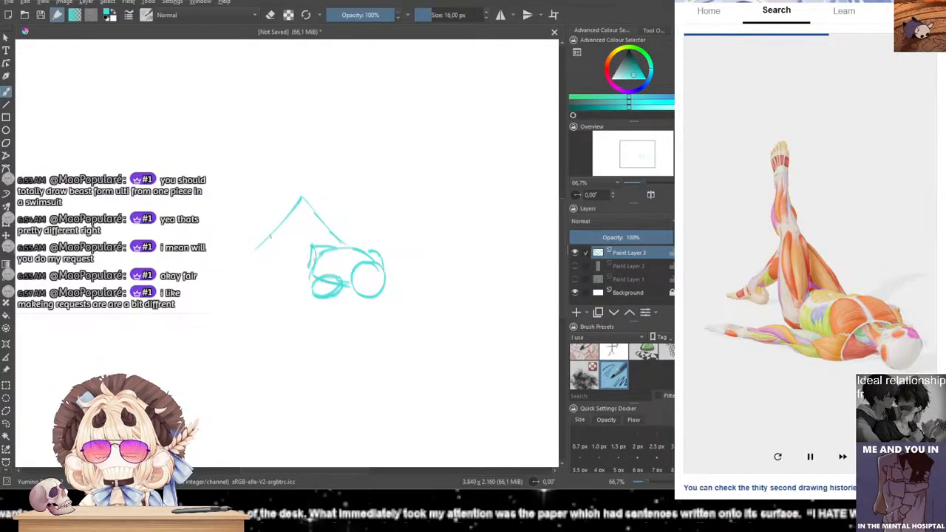
{"action": "key", "text": "ctrl+z"}
Step: Outline the lying figure's raised leg, with a long rounded thigh and a narrow shin tapering up to the ankle
{"action": "mouse_move", "coordinate": [294, 178]}
{"action": "left_mouse_down"}
{"action": "mouse_move", "coordinate": [296, 268]}
{"action": "mouse_move", "coordinate": [286, 236]}
{"action": "mouse_move", "coordinate": [304, 262]}
{"action": "mouse_move", "coordinate": [285, 251]}
{"action": "mouse_move", "coordinate": [310, 249]}
{"action": "left_mouse_up"}
{"action": "left_click_drag", "start_coordinate": [289, 176], "coordinate": [300, 160]}
{"action": "left_click_drag", "start_coordinate": [299, 160], "coordinate": [312, 247]}
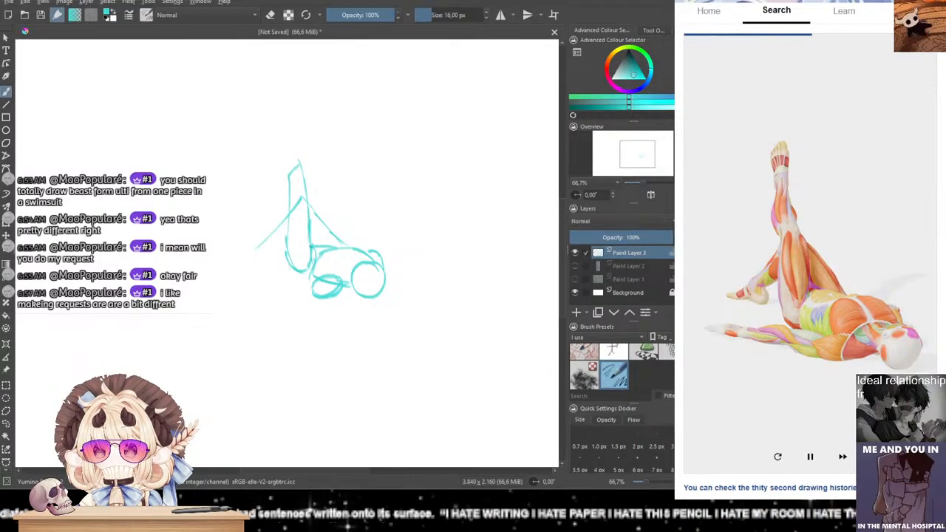
{"action": "left_click_drag", "start_coordinate": [281, 105], "coordinate": [298, 164]}
{"action": "mouse_move", "coordinate": [280, 108]}
{"action": "left_mouse_down"}
{"action": "mouse_move", "coordinate": [278, 156]}
{"action": "mouse_move", "coordinate": [287, 169]}
{"action": "left_mouse_up"}
{"action": "key", "text": "ctrl+z"}
{"action": "left_click_drag", "start_coordinate": [284, 107], "coordinate": [301, 160]}
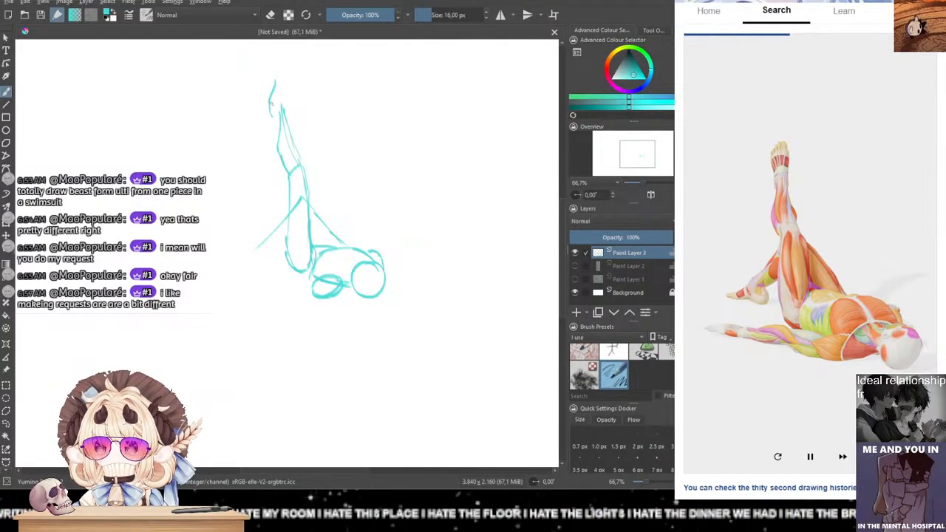
Step: Sketch the blocky foot on top of the raised leg
{"action": "left_click_drag", "start_coordinate": [270, 79], "coordinate": [275, 117]}
{"action": "key", "text": "ctrl+z"}
{"action": "key", "text": "ctrl+z"}
{"action": "left_click_drag", "start_coordinate": [273, 82], "coordinate": [280, 119]}
{"action": "mouse_move", "coordinate": [272, 82]}
{"action": "left_mouse_down"}
{"action": "mouse_move", "coordinate": [288, 76]}
{"action": "mouse_move", "coordinate": [287, 112]}
{"action": "left_mouse_up"}
{"action": "key", "text": "ctrl+z"}
{"action": "left_click_drag", "start_coordinate": [291, 78], "coordinate": [284, 112]}
{"action": "key", "text": "ctrl+z"}
{"action": "left_click_drag", "start_coordinate": [291, 78], "coordinate": [289, 125]}
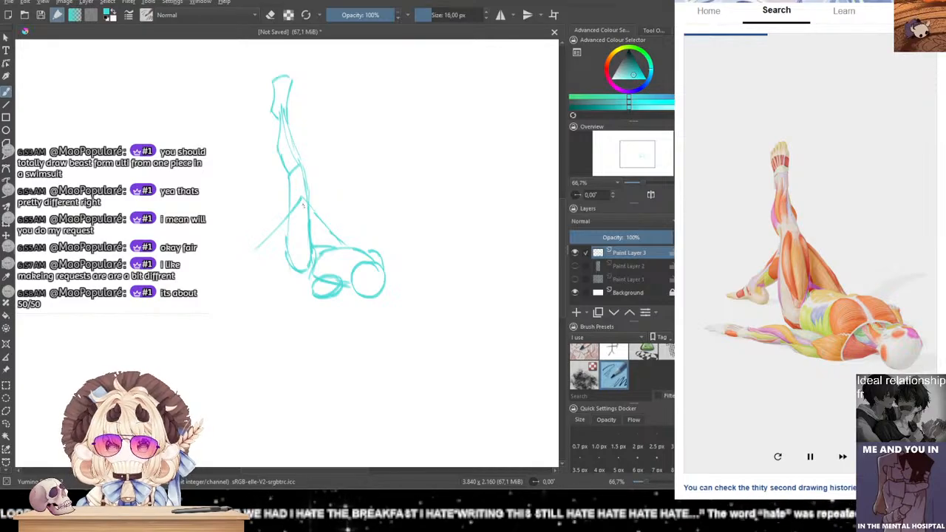
Step: Sketch the near arm stretched flat along the ground with a pointed hand, and add the bent leg's foot
{"action": "mouse_move", "coordinate": [285, 277]}
{"action": "left_mouse_down"}
{"action": "mouse_move", "coordinate": [317, 279]}
{"action": "mouse_move", "coordinate": [315, 296]}
{"action": "mouse_move", "coordinate": [341, 294]}
{"action": "mouse_move", "coordinate": [245, 272]}
{"action": "mouse_move", "coordinate": [297, 276]}
{"action": "mouse_move", "coordinate": [244, 280]}
{"action": "mouse_move", "coordinate": [295, 288]}
{"action": "left_mouse_up"}
{"action": "key", "text": "ctrl+z"}
{"action": "key", "text": "ctrl+z"}
{"action": "key", "text": "ctrl+z"}
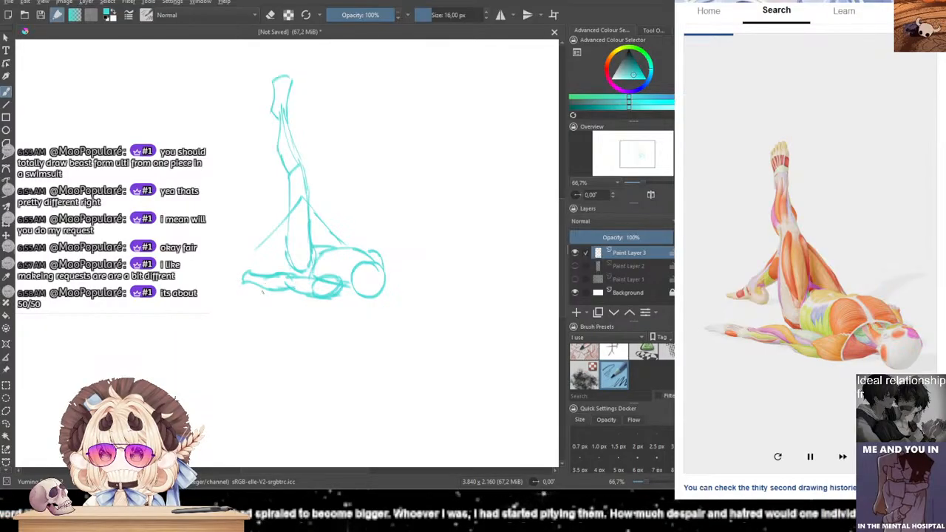
{"action": "mouse_move", "coordinate": [243, 271]}
{"action": "left_mouse_down"}
{"action": "mouse_move", "coordinate": [213, 282]}
{"action": "mouse_move", "coordinate": [237, 282]}
{"action": "left_mouse_up"}
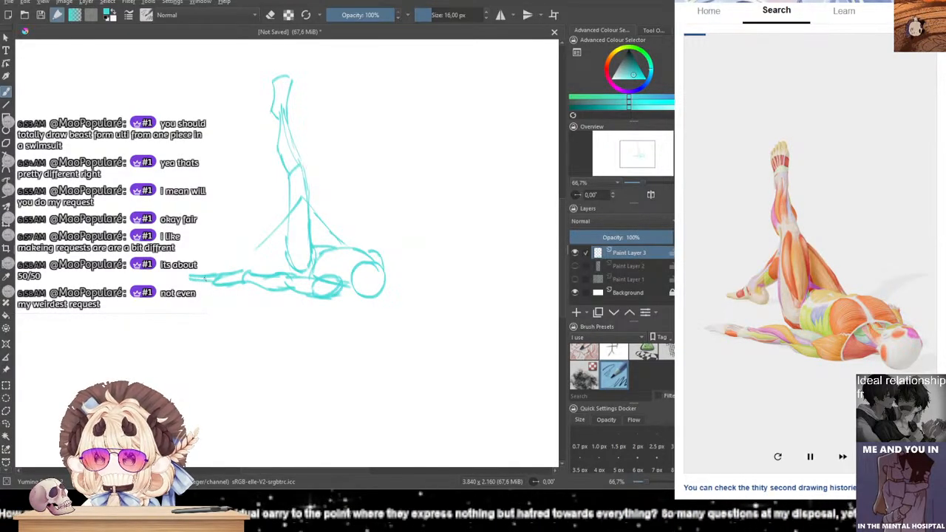
{"action": "left_click_drag", "start_coordinate": [216, 276], "coordinate": [191, 285]}
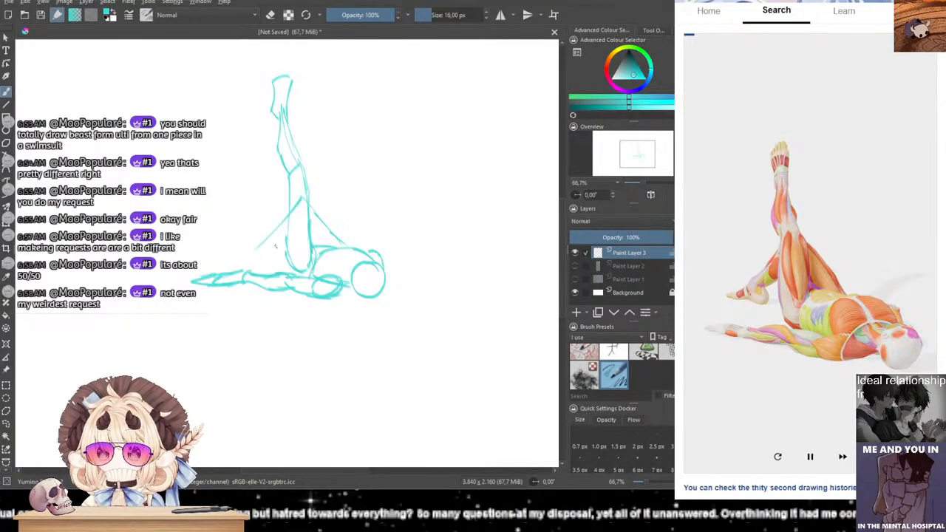
{"action": "mouse_move", "coordinate": [291, 237]}
{"action": "left_mouse_down"}
{"action": "mouse_move", "coordinate": [237, 252]}
{"action": "mouse_move", "coordinate": [277, 254]}
{"action": "left_mouse_up"}
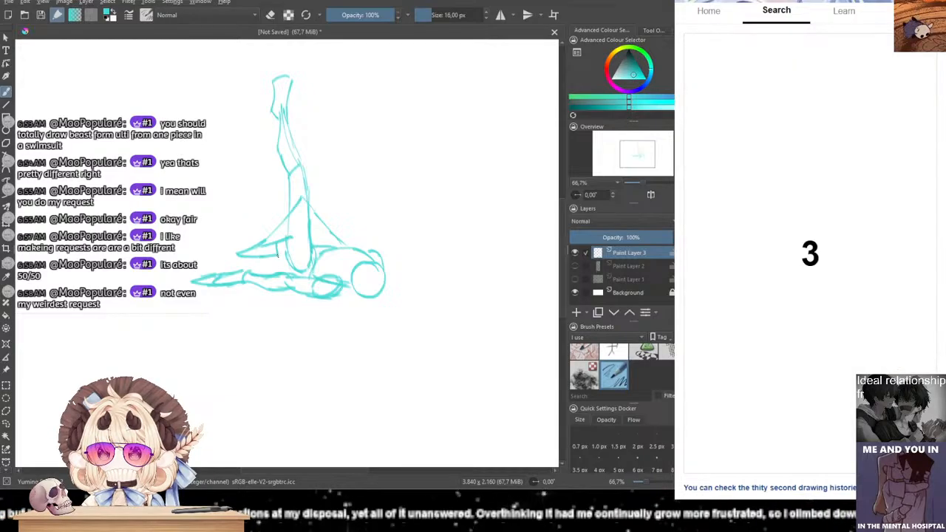
Step: Hide the lying figure's layer, add a new paint layer, and draw the floating figure's head as an oval
{"action": "left_click", "coordinate": [575, 252]}
{"action": "left_click", "coordinate": [576, 311]}
{"action": "key", "text": "ctrl+z"}
{"action": "mouse_move", "coordinate": [288, 147]}
{"action": "left_mouse_down"}
{"action": "mouse_move", "coordinate": [297, 146]}
{"action": "mouse_move", "coordinate": [268, 114]}
{"action": "left_mouse_up"}
{"action": "key", "text": "ctrl+z"}
{"action": "key", "text": "ctrl+z"}
Step: Sketch the floating figure's curved torso centre line and angular pelvis beneath the head
{"action": "mouse_move", "coordinate": [264, 155]}
{"action": "left_mouse_down"}
{"action": "mouse_move", "coordinate": [268, 238]}
{"action": "mouse_move", "coordinate": [267, 215]}
{"action": "mouse_move", "coordinate": [256, 249]}
{"action": "left_mouse_up"}
{"action": "key", "text": "ctrl+z"}
{"action": "key", "text": "ctrl+z"}
{"action": "key", "text": "ctrl+z"}
{"action": "key", "text": "ctrl+z"}
{"action": "key", "text": "ctrl+z"}
{"action": "mouse_move", "coordinate": [261, 190]}
{"action": "left_mouse_down"}
{"action": "mouse_move", "coordinate": [261, 244]}
{"action": "mouse_move", "coordinate": [268, 232]}
{"action": "mouse_move", "coordinate": [256, 241]}
{"action": "mouse_move", "coordinate": [276, 215]}
{"action": "mouse_move", "coordinate": [282, 220]}
{"action": "mouse_move", "coordinate": [245, 229]}
{"action": "mouse_move", "coordinate": [238, 241]}
{"action": "mouse_move", "coordinate": [258, 261]}
{"action": "mouse_move", "coordinate": [283, 237]}
{"action": "left_mouse_up"}
{"action": "key", "text": "ctrl+z"}
Step: Draw both sides of the floating figure's torso, narrowing from the shoulders to the waist
{"action": "mouse_move", "coordinate": [245, 154]}
{"action": "left_mouse_down"}
{"action": "mouse_move", "coordinate": [292, 157]}
{"action": "mouse_move", "coordinate": [282, 191]}
{"action": "mouse_move", "coordinate": [285, 183]}
{"action": "mouse_move", "coordinate": [255, 188]}
{"action": "left_mouse_up"}
{"action": "key", "text": "ctrl+z"}
{"action": "key", "text": "ctrl+z"}
{"action": "mouse_move", "coordinate": [242, 156]}
{"action": "left_mouse_down"}
{"action": "mouse_move", "coordinate": [255, 193]}
{"action": "mouse_move", "coordinate": [249, 221]}
{"action": "left_mouse_up"}
{"action": "key", "text": "ctrl+z"}
{"action": "left_click_drag", "start_coordinate": [252, 183], "coordinate": [249, 219]}
{"action": "left_click_drag", "start_coordinate": [280, 191], "coordinate": [279, 216]}
Step: Sketch the upper arm beside the torso and the opposite arm angled down and outward, ending in a fist
{"action": "left_click_drag", "start_coordinate": [291, 159], "coordinate": [293, 197]}
{"action": "key", "text": "ctrl+z"}
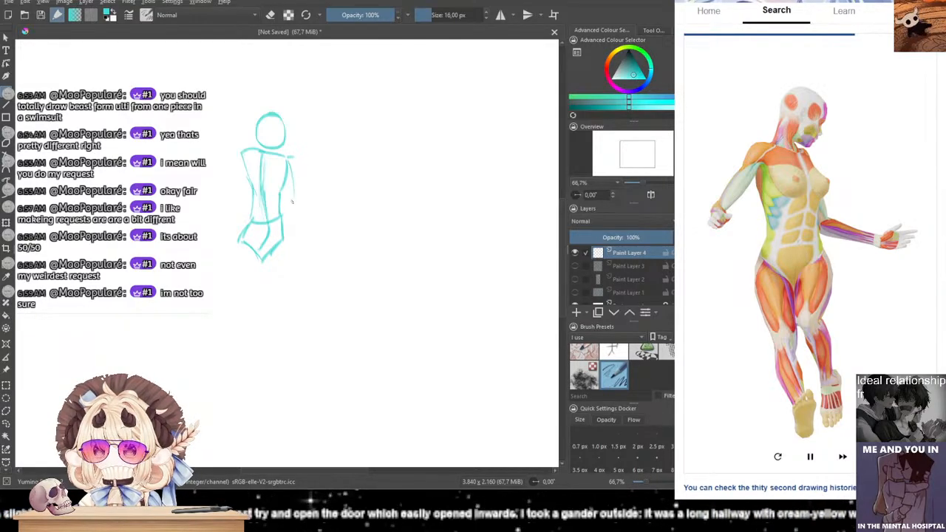
{"action": "key", "text": "ctrl+z"}
{"action": "left_click_drag", "start_coordinate": [288, 164], "coordinate": [288, 207]}
{"action": "left_click_drag", "start_coordinate": [245, 149], "coordinate": [213, 216]}
{"action": "key", "text": "ctrl+z"}
{"action": "left_click_drag", "start_coordinate": [230, 195], "coordinate": [226, 212]}
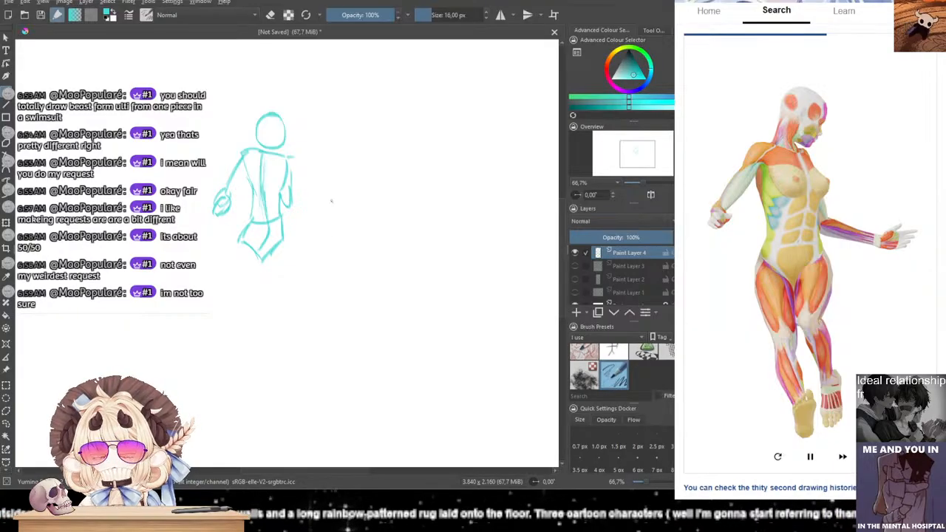
Step: Extend the forearm sideways from the elbow and draw the open hand with spread fingers
{"action": "mouse_move", "coordinate": [290, 202]}
{"action": "left_mouse_down"}
{"action": "mouse_move", "coordinate": [317, 224]}
{"action": "mouse_move", "coordinate": [310, 212]}
{"action": "mouse_move", "coordinate": [327, 217]}
{"action": "mouse_move", "coordinate": [342, 190]}
{"action": "mouse_move", "coordinate": [333, 204]}
{"action": "mouse_move", "coordinate": [359, 199]}
{"action": "mouse_move", "coordinate": [353, 215]}
{"action": "mouse_move", "coordinate": [342, 206]}
{"action": "mouse_move", "coordinate": [355, 204]}
{"action": "left_mouse_up"}
{"action": "key", "text": "ctrl+z"}
{"action": "key", "text": "ctrl+z"}
{"action": "key", "text": "ctrl+z"}
{"action": "key", "text": "ctrl+z"}
{"action": "key", "text": "ctrl+z"}
{"action": "key", "text": "ctrl+z"}
{"action": "key", "text": "ctrl+z"}
{"action": "key", "text": "ctrl+z"}
{"action": "mouse_move", "coordinate": [359, 202]}
{"action": "left_mouse_down"}
{"action": "mouse_move", "coordinate": [353, 219]}
{"action": "mouse_move", "coordinate": [333, 218]}
{"action": "mouse_move", "coordinate": [353, 217]}
{"action": "left_mouse_up"}
{"action": "key", "text": "ctrl+z"}
{"action": "key", "text": "ctrl+z"}
{"action": "key", "text": "ctrl+z"}
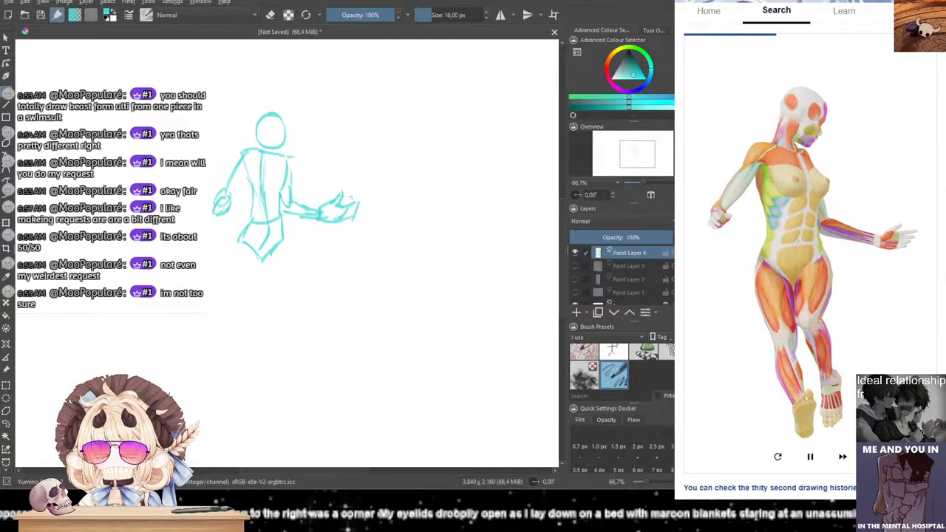
{"action": "key", "text": "ctrl+z"}
Step: Outline the floating figure's first thigh, tapering from beside the fist-side hip to the knee
{"action": "mouse_move", "coordinate": [240, 240]}
{"action": "left_mouse_down"}
{"action": "mouse_move", "coordinate": [241, 300]}
{"action": "mouse_move", "coordinate": [253, 308]}
{"action": "left_mouse_up"}
{"action": "left_click_drag", "start_coordinate": [262, 260], "coordinate": [263, 300]}
{"action": "key", "text": "ctrl+z"}
{"action": "key", "text": "ctrl+z"}
{"action": "left_click_drag", "start_coordinate": [246, 245], "coordinate": [249, 298]}
{"action": "key", "text": "ctrl+z"}
{"action": "left_click_drag", "start_coordinate": [245, 249], "coordinate": [256, 319]}
{"action": "left_click_drag", "start_coordinate": [250, 284], "coordinate": [257, 311]}
{"action": "left_click_drag", "start_coordinate": [259, 263], "coordinate": [257, 315]}
{"action": "left_click_drag", "start_coordinate": [259, 280], "coordinate": [258, 304]}
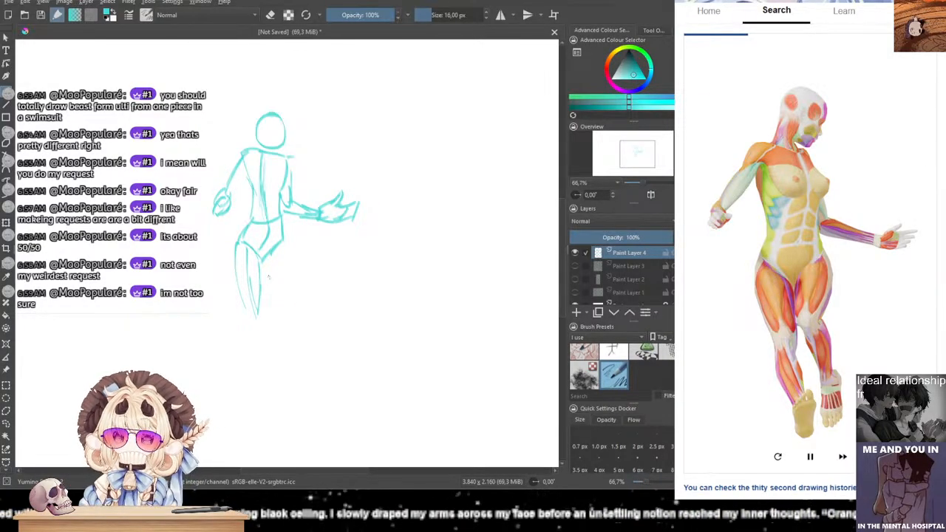
Step: Outline the second thigh from the open-hand side of the pelvis down to the knee
{"action": "mouse_move", "coordinate": [284, 240]}
{"action": "left_mouse_down"}
{"action": "mouse_move", "coordinate": [280, 292]}
{"action": "mouse_move", "coordinate": [288, 257]}
{"action": "mouse_move", "coordinate": [267, 304]}
{"action": "left_mouse_up"}
{"action": "key", "text": "ctrl+z"}
{"action": "key", "text": "ctrl+z"}
{"action": "left_click_drag", "start_coordinate": [283, 238], "coordinate": [272, 298]}
{"action": "key", "text": "ctrl+z"}
{"action": "left_click_drag", "start_coordinate": [263, 257], "coordinate": [261, 300]}
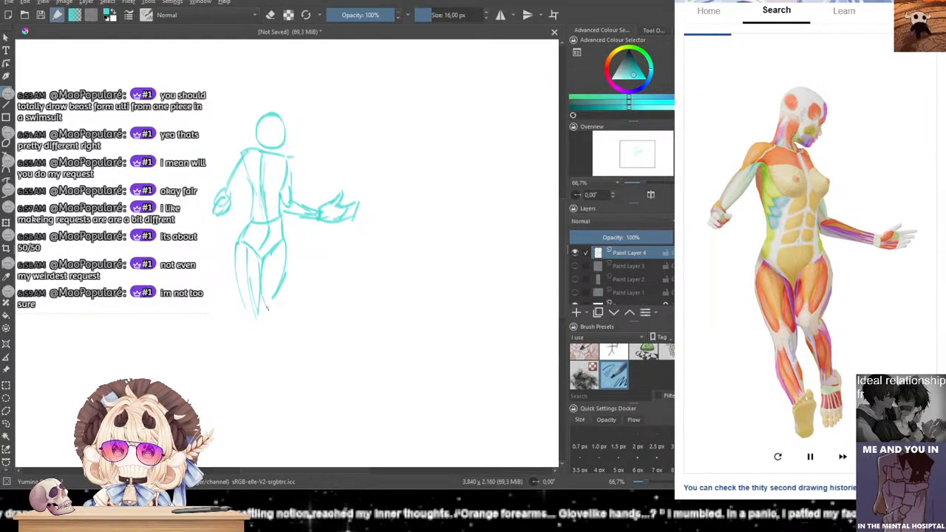
{"action": "key", "text": "ctrl+z"}
Step: Sketch the second leg's shin slanting down and outward from the knee
{"action": "left_click_drag", "start_coordinate": [261, 257], "coordinate": [294, 359]}
{"action": "key", "text": "ctrl+z"}
{"action": "left_click_drag", "start_coordinate": [265, 309], "coordinate": [288, 351]}
{"action": "key", "text": "ctrl+z"}
{"action": "left_click_drag", "start_coordinate": [264, 306], "coordinate": [289, 356]}
{"action": "key", "text": "ctrl+z"}
{"action": "left_click_drag", "start_coordinate": [266, 306], "coordinate": [285, 344]}
{"action": "left_click_drag", "start_coordinate": [277, 290], "coordinate": [298, 350]}
{"action": "key", "text": "ctrl+z"}
{"action": "key", "text": "ctrl+z"}
{"action": "key", "text": "ctrl+z"}
Step: Add the second leg's calf contour and outline its pointed foot
{"action": "left_click_drag", "start_coordinate": [278, 287], "coordinate": [289, 326]}
{"action": "left_click_drag", "start_coordinate": [288, 326], "coordinate": [287, 354]}
{"action": "key", "text": "ctrl+z"}
{"action": "key", "text": "ctrl+z"}
{"action": "key", "text": "ctrl+z"}
{"action": "mouse_move", "coordinate": [262, 302]}
{"action": "left_mouse_down"}
{"action": "mouse_move", "coordinate": [281, 343]}
{"action": "mouse_move", "coordinate": [271, 322]}
{"action": "mouse_move", "coordinate": [283, 344]}
{"action": "mouse_move", "coordinate": [292, 333]}
{"action": "mouse_move", "coordinate": [301, 346]}
{"action": "mouse_move", "coordinate": [285, 371]}
{"action": "left_mouse_up"}
{"action": "key", "text": "ctrl+z"}
{"action": "key", "text": "ctrl+z"}
{"action": "left_click_drag", "start_coordinate": [284, 372], "coordinate": [295, 376]}
Step: Draw the first leg's narrow lower leg from the knee down to the ankle
{"action": "left_click_drag", "start_coordinate": [257, 311], "coordinate": [260, 382]}
{"action": "key", "text": "ctrl+z"}
{"action": "mouse_move", "coordinate": [239, 306]}
{"action": "left_mouse_down"}
{"action": "mouse_move", "coordinate": [239, 341]}
{"action": "mouse_move", "coordinate": [243, 321]}
{"action": "mouse_move", "coordinate": [261, 382]}
{"action": "left_mouse_up"}
{"action": "key", "text": "ctrl+z"}
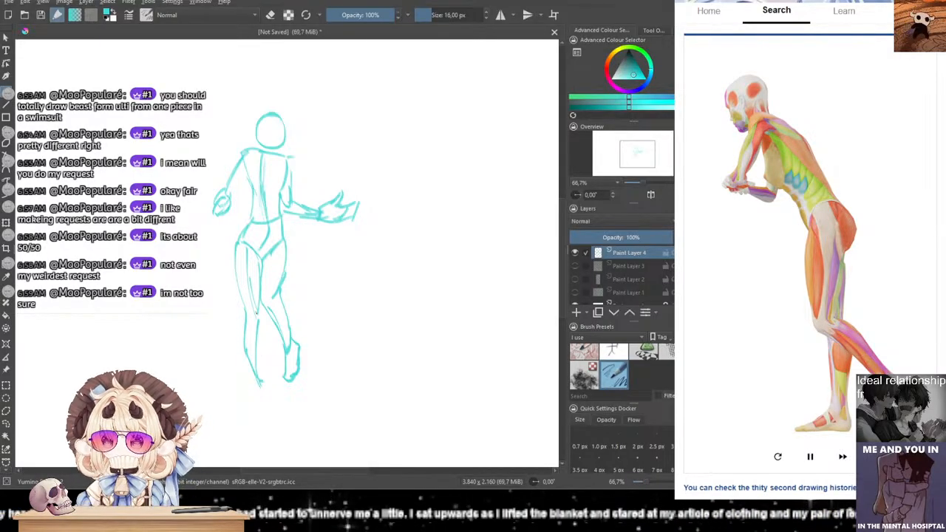
Step: Hide the floating figure's layer, add a new paint layer, and sketch the leaning figure's round head with its jaw
{"action": "left_click", "coordinate": [575, 252]}
{"action": "left_click", "coordinate": [577, 312]}
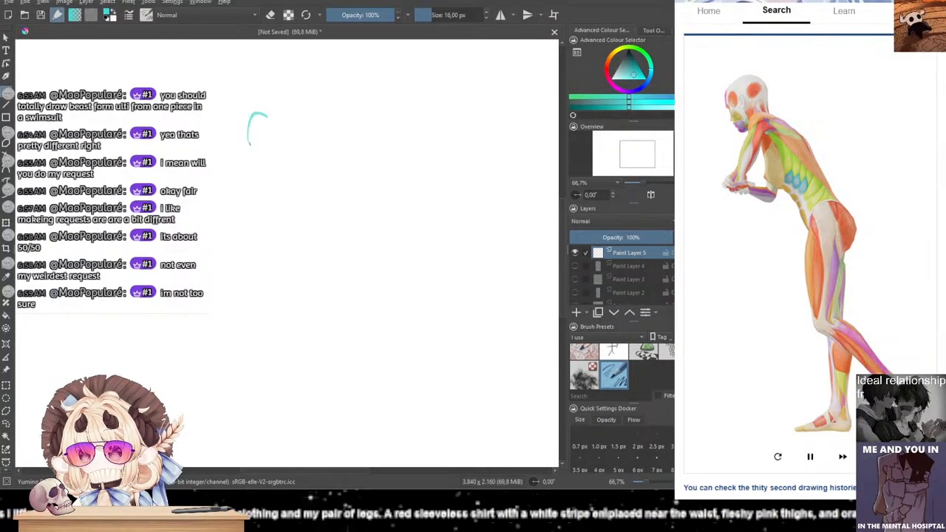
{"action": "mouse_move", "coordinate": [258, 111]}
{"action": "left_mouse_down"}
{"action": "mouse_move", "coordinate": [246, 165]}
{"action": "mouse_move", "coordinate": [249, 140]}
{"action": "mouse_move", "coordinate": [230, 138]}
{"action": "mouse_move", "coordinate": [254, 126]}
{"action": "mouse_move", "coordinate": [249, 138]}
{"action": "mouse_move", "coordinate": [250, 123]}
{"action": "mouse_move", "coordinate": [240, 126]}
{"action": "mouse_move", "coordinate": [247, 120]}
{"action": "mouse_move", "coordinate": [248, 151]}
{"action": "mouse_move", "coordinate": [268, 123]}
{"action": "mouse_move", "coordinate": [272, 164]}
{"action": "left_mouse_up"}
{"action": "key", "text": "ctrl+z"}
{"action": "key", "text": "ctrl+z"}
{"action": "key", "text": "ctrl+z"}
Step: Sketch the leaning figure's tilted ribcage with a curved back and a V-shaped lower edge
{"action": "left_click_drag", "start_coordinate": [270, 133], "coordinate": [300, 185]}
{"action": "key", "text": "ctrl+z"}
{"action": "key", "text": "ctrl+z"}
{"action": "left_click_drag", "start_coordinate": [287, 152], "coordinate": [294, 197]}
{"action": "mouse_move", "coordinate": [254, 155]}
{"action": "left_mouse_down"}
{"action": "mouse_move", "coordinate": [284, 204]}
{"action": "mouse_move", "coordinate": [297, 181]}
{"action": "left_mouse_up"}
{"action": "key", "text": "ctrl+z"}
{"action": "key", "text": "ctrl+z"}
{"action": "key", "text": "ctrl+z"}
{"action": "key", "text": "ctrl+z"}
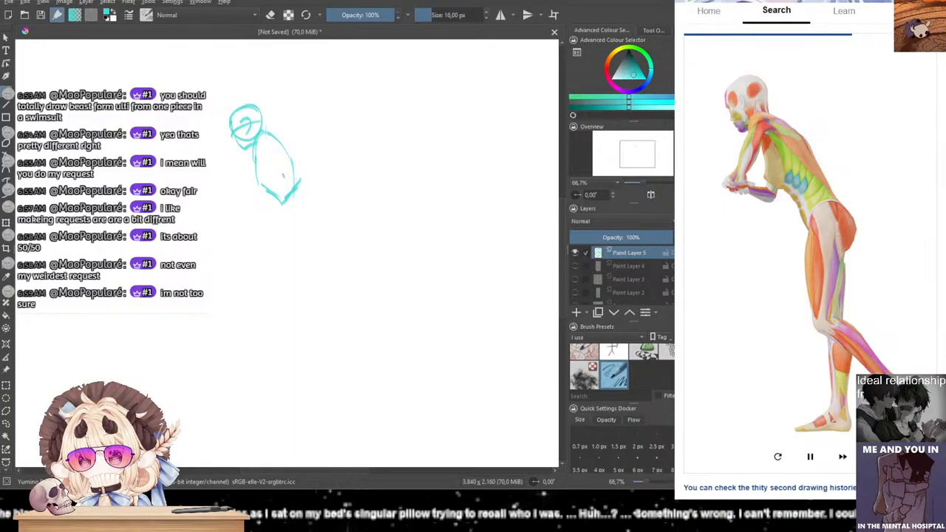
Step: Sketch the leaning figure's waist and hips, and add gesture lines for the thigh and backward-bent shin
{"action": "mouse_move", "coordinate": [283, 145]}
{"action": "left_mouse_down"}
{"action": "mouse_move", "coordinate": [308, 203]}
{"action": "mouse_move", "coordinate": [279, 196]}
{"action": "mouse_move", "coordinate": [291, 223]}
{"action": "mouse_move", "coordinate": [314, 205]}
{"action": "mouse_move", "coordinate": [301, 216]}
{"action": "mouse_move", "coordinate": [316, 208]}
{"action": "mouse_move", "coordinate": [326, 222]}
{"action": "mouse_move", "coordinate": [294, 310]}
{"action": "left_mouse_up"}
{"action": "key", "text": "ctrl+z"}
{"action": "key", "text": "ctrl+z"}
{"action": "mouse_move", "coordinate": [310, 221]}
{"action": "left_mouse_down"}
{"action": "mouse_move", "coordinate": [301, 322]}
{"action": "mouse_move", "coordinate": [342, 383]}
{"action": "left_mouse_up"}
{"action": "key", "text": "ctrl+z"}
{"action": "left_click_drag", "start_coordinate": [307, 326], "coordinate": [356, 374]}
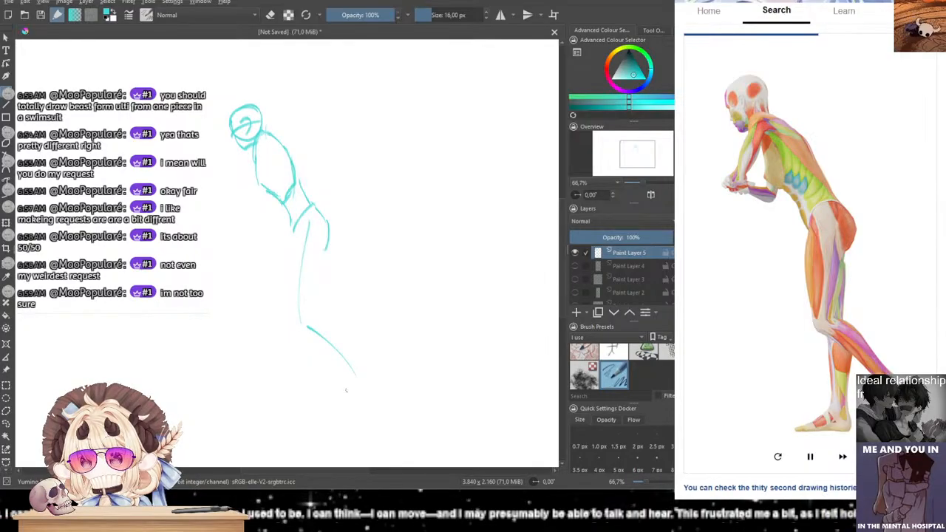
Step: Add a line for the supporting lower leg and contour the back of the thigh
{"action": "left_click_drag", "start_coordinate": [315, 333], "coordinate": [316, 375]}
{"action": "key", "text": "ctrl+z"}
{"action": "mouse_move", "coordinate": [319, 245]}
{"action": "left_mouse_down"}
{"action": "mouse_move", "coordinate": [315, 323]}
{"action": "mouse_move", "coordinate": [320, 381]}
{"action": "left_mouse_up"}
{"action": "key", "text": "ctrl+z"}
{"action": "left_click_drag", "start_coordinate": [318, 331], "coordinate": [307, 395]}
{"action": "key", "text": "ctrl+z"}
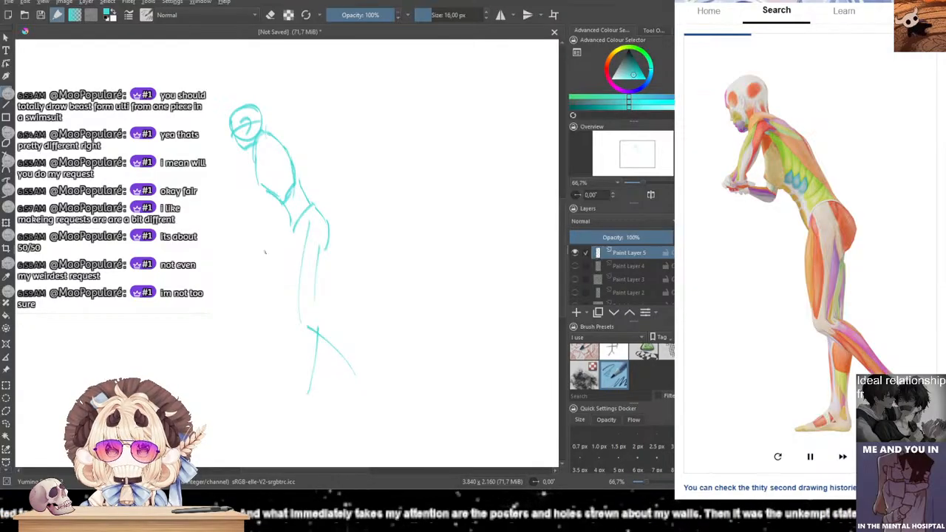
{"action": "left_click_drag", "start_coordinate": [313, 278], "coordinate": [300, 308]}
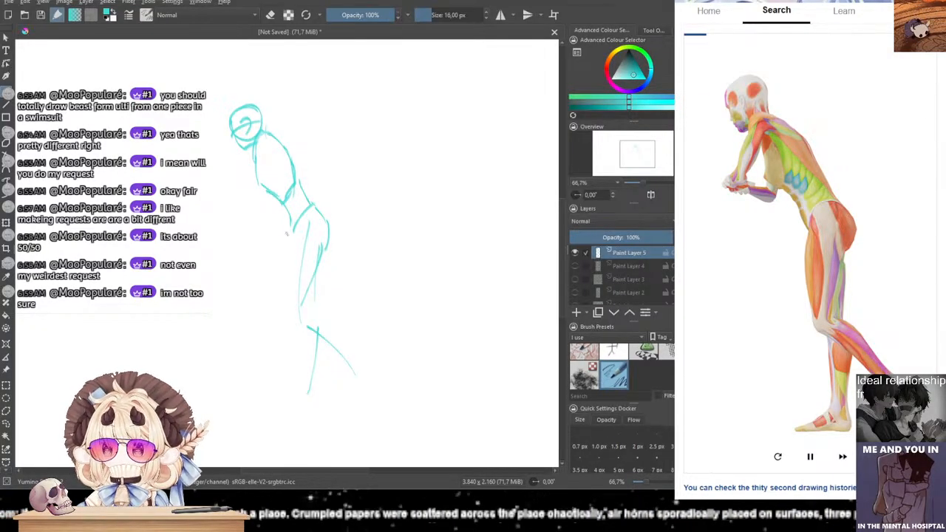
Step: Draw the front contour of the leaning figure's thigh from the hip down to the knee
{"action": "left_click_drag", "start_coordinate": [293, 232], "coordinate": [295, 305]}
{"action": "key", "text": "ctrl+z"}
{"action": "key", "text": "ctrl+z"}
{"action": "left_click_drag", "start_coordinate": [294, 230], "coordinate": [292, 306]}
{"action": "mouse_move", "coordinate": [289, 270]}
{"action": "left_mouse_down"}
{"action": "mouse_move", "coordinate": [296, 310]}
{"action": "mouse_move", "coordinate": [326, 331]}
{"action": "left_mouse_up"}
{"action": "key", "text": "ctrl+z"}
{"action": "key", "text": "ctrl+z"}
Step: Outline the backward-bent calf from the knee and draw its foot pointing down
{"action": "left_click_drag", "start_coordinate": [306, 288], "coordinate": [354, 372]}
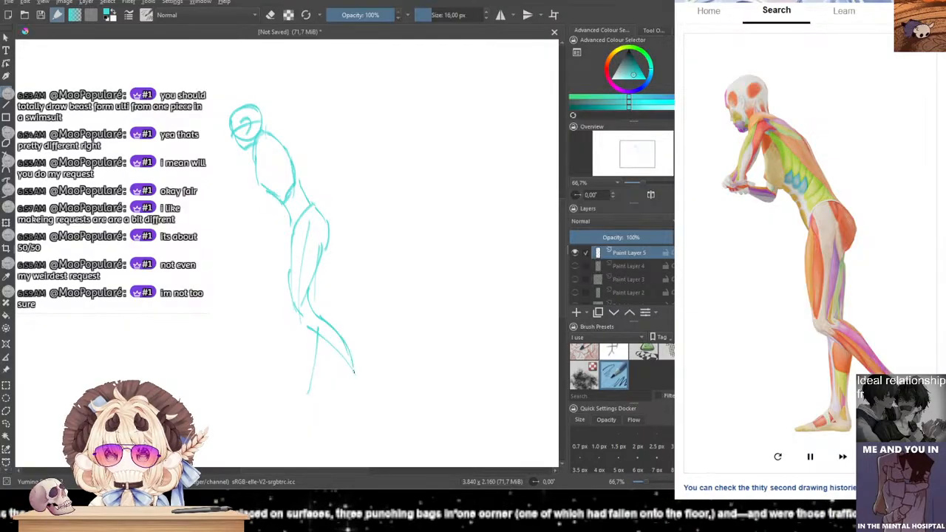
{"action": "left_click_drag", "start_coordinate": [306, 325], "coordinate": [353, 371]}
{"action": "key", "text": "ctrl+z"}
{"action": "mouse_move", "coordinate": [347, 359]}
{"action": "left_mouse_down"}
{"action": "mouse_move", "coordinate": [343, 392]}
{"action": "mouse_move", "coordinate": [353, 355]}
{"action": "mouse_move", "coordinate": [364, 369]}
{"action": "mouse_move", "coordinate": [343, 399]}
{"action": "left_mouse_up"}
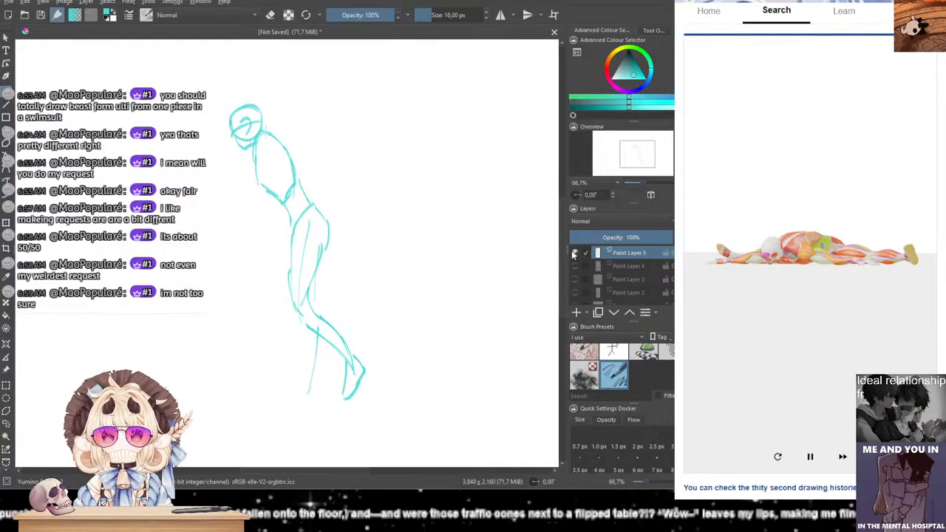
Step: Hide the leaning figure's layer, reset the random pose session, and close its 30sec settings
{"action": "left_click", "coordinate": [574, 252]}
{"action": "left_click", "coordinate": [778, 456]}
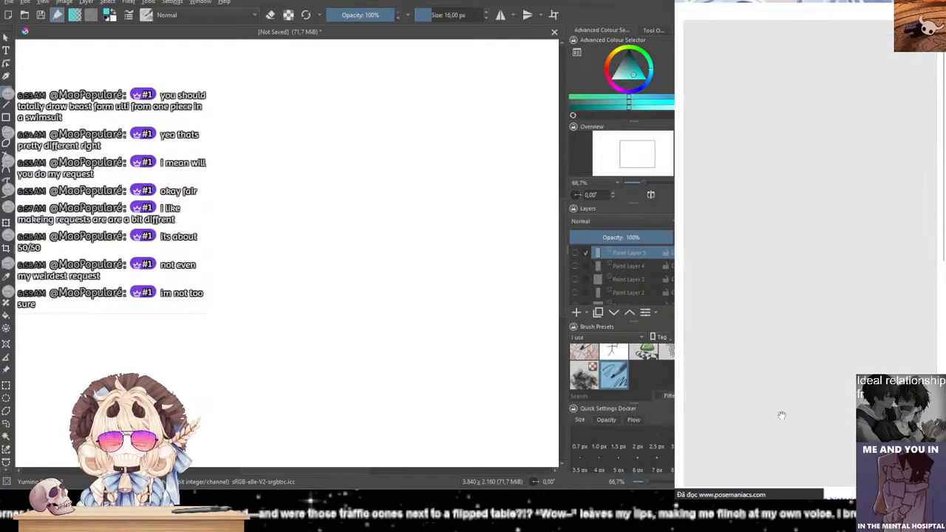
{"action": "left_click", "coordinate": [780, 345]}
{"action": "scroll", "coordinate": [813, 221], "scroll_direction": "down", "scroll_amount": 6}
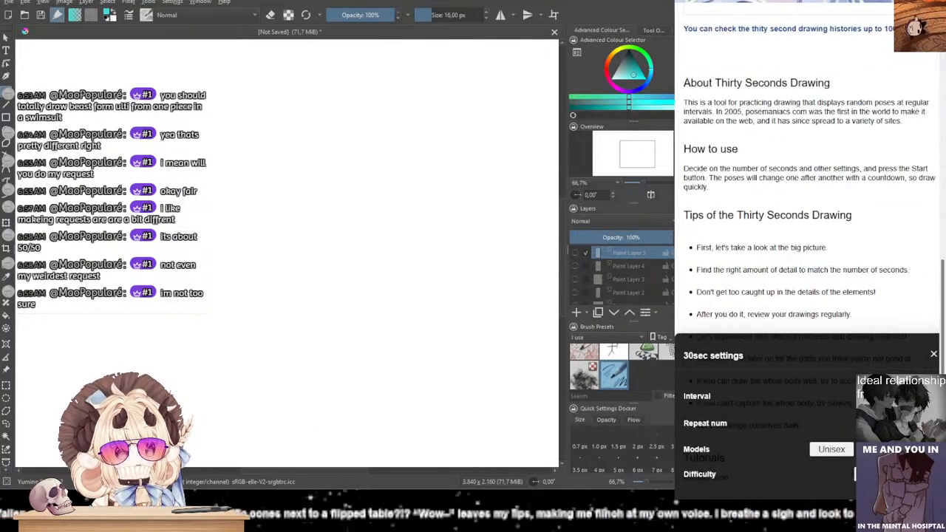
{"action": "scroll", "coordinate": [932, 341], "scroll_direction": "up", "scroll_amount": 8}
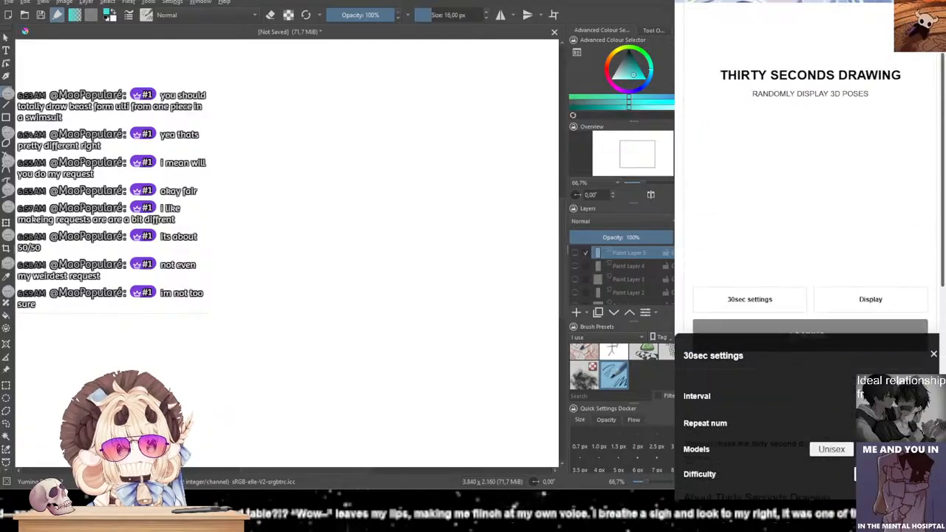
{"action": "left_click", "coordinate": [932, 354]}
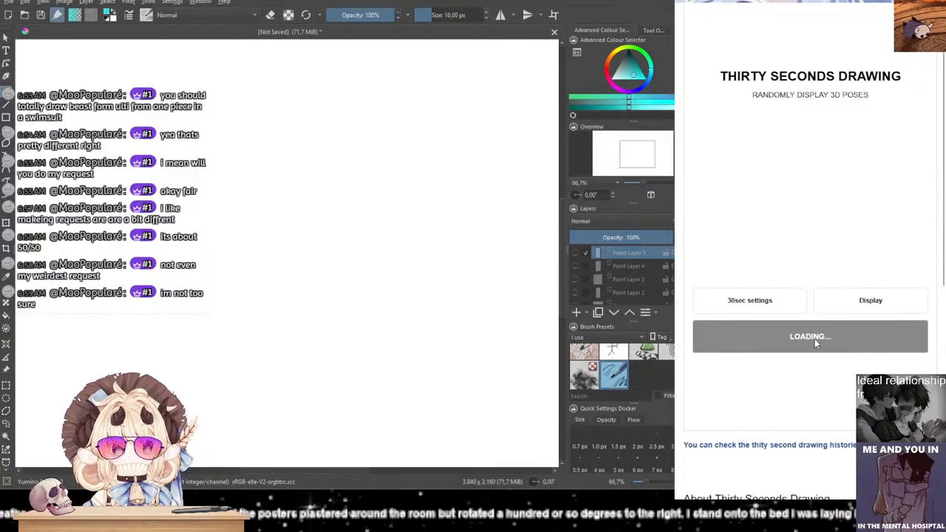
Step: Start a new random pose session on the pose site and add a new paint layer for the sketch
{"action": "key", "text": "F5"}
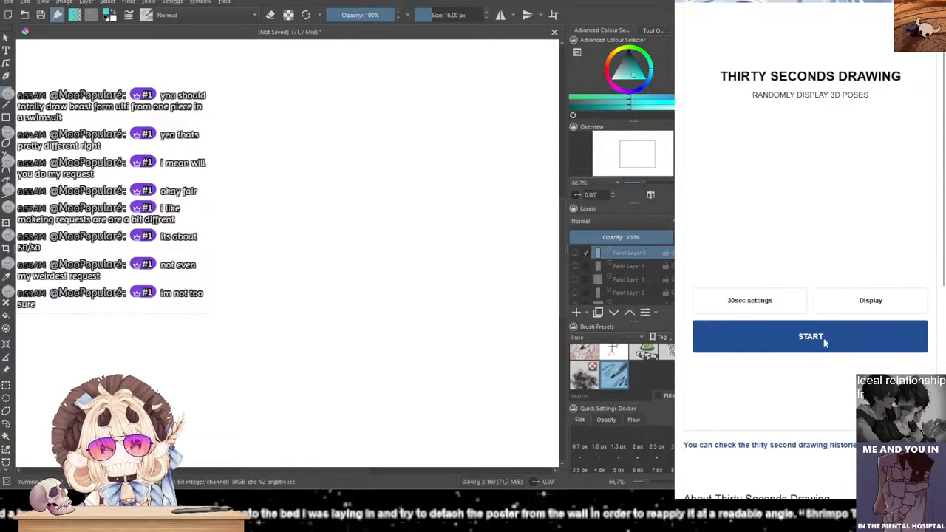
{"action": "left_click", "coordinate": [826, 342]}
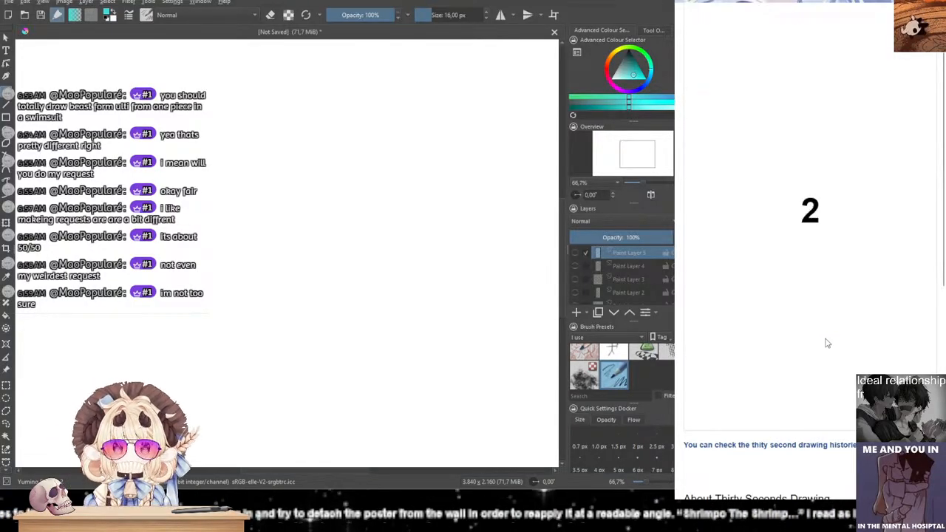
{"action": "key", "text": "Insert"}
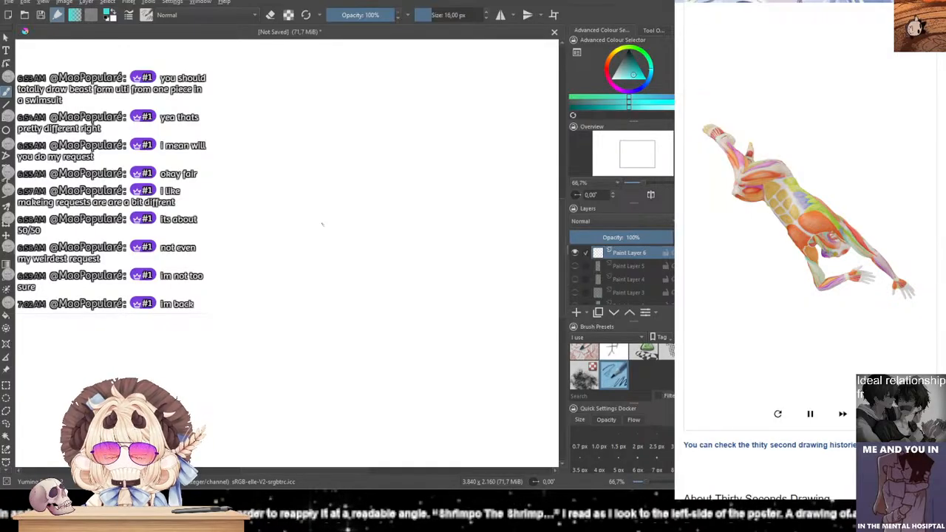
Step: Sketch a small cyan circle for the diving figure's head near the middle of the canvas
{"action": "mouse_move", "coordinate": [336, 221]}
{"action": "left_mouse_down"}
{"action": "mouse_move", "coordinate": [346, 246]}
{"action": "mouse_move", "coordinate": [342, 234]}
{"action": "mouse_move", "coordinate": [366, 236]}
{"action": "mouse_move", "coordinate": [351, 217]}
{"action": "mouse_move", "coordinate": [363, 222]}
{"action": "mouse_move", "coordinate": [343, 240]}
{"action": "mouse_move", "coordinate": [353, 224]}
{"action": "mouse_move", "coordinate": [378, 232]}
{"action": "left_mouse_up"}
{"action": "key", "text": "ctrl+z"}
{"action": "key", "text": "ctrl+z"}
{"action": "key", "text": "ctrl+z"}
{"action": "key", "text": "ctrl+z"}
{"action": "key", "text": "ctrl+z"}
{"action": "key", "text": "ctrl+z"}
{"action": "key", "text": "ctrl+z"}
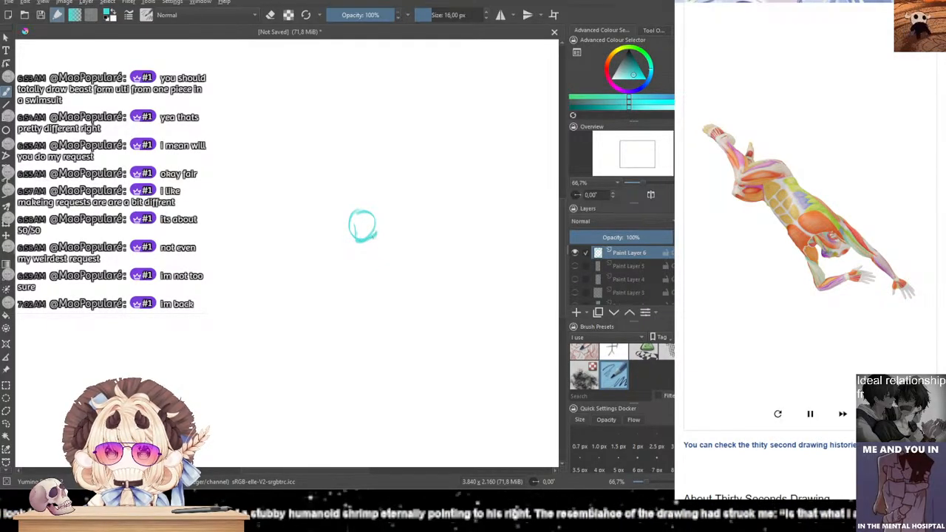
Step: Outline the diving figure's slanted chest beside the head, including the ribcage curve and shoulder line
{"action": "mouse_move", "coordinate": [309, 191]}
{"action": "left_mouse_down"}
{"action": "mouse_move", "coordinate": [344, 210]}
{"action": "mouse_move", "coordinate": [341, 188]}
{"action": "mouse_move", "coordinate": [364, 208]}
{"action": "left_mouse_up"}
{"action": "key", "text": "ctrl+z"}
{"action": "key", "text": "ctrl+z"}
{"action": "mouse_move", "coordinate": [332, 169]}
{"action": "left_mouse_down"}
{"action": "mouse_move", "coordinate": [362, 183]}
{"action": "mouse_move", "coordinate": [361, 202]}
{"action": "mouse_move", "coordinate": [322, 241]}
{"action": "left_mouse_up"}
{"action": "key", "text": "ctrl+z"}
{"action": "key", "text": "ctrl+z"}
{"action": "left_click_drag", "start_coordinate": [297, 208], "coordinate": [321, 235]}
{"action": "key", "text": "ctrl+z"}
{"action": "mouse_move", "coordinate": [295, 199]}
{"action": "left_mouse_down"}
{"action": "mouse_move", "coordinate": [323, 171]}
{"action": "mouse_move", "coordinate": [319, 184]}
{"action": "mouse_move", "coordinate": [366, 197]}
{"action": "mouse_move", "coordinate": [360, 206]}
{"action": "mouse_move", "coordinate": [389, 222]}
{"action": "left_mouse_up"}
{"action": "key", "text": "ctrl+z"}
{"action": "key", "text": "ctrl+z"}
Step: Draw the outstretched upper arm from the far shoulder and the bent near arm with its hand
{"action": "left_click_drag", "start_coordinate": [359, 182], "coordinate": [397, 237]}
{"action": "left_click_drag", "start_coordinate": [357, 203], "coordinate": [383, 215]}
{"action": "left_click_drag", "start_coordinate": [380, 204], "coordinate": [398, 235]}
{"action": "left_click_drag", "start_coordinate": [332, 231], "coordinate": [336, 284]}
{"action": "mouse_move", "coordinate": [333, 274]}
{"action": "left_mouse_down"}
{"action": "mouse_move", "coordinate": [347, 284]}
{"action": "mouse_move", "coordinate": [390, 255]}
{"action": "mouse_move", "coordinate": [392, 274]}
{"action": "mouse_move", "coordinate": [376, 274]}
{"action": "mouse_move", "coordinate": [393, 249]}
{"action": "mouse_move", "coordinate": [405, 261]}
{"action": "mouse_move", "coordinate": [385, 274]}
{"action": "left_mouse_up"}
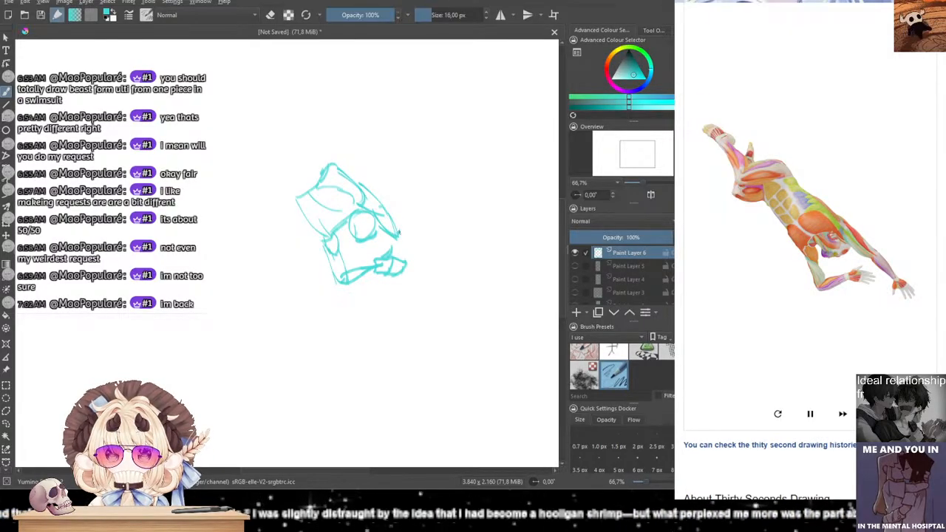
Step: Extend the outstretched arm with a tapering forearm and a spread hand reaching down
{"action": "left_click_drag", "start_coordinate": [391, 224], "coordinate": [434, 265]}
{"action": "left_click_drag", "start_coordinate": [394, 238], "coordinate": [410, 248]}
{"action": "mouse_move", "coordinate": [406, 246]}
{"action": "left_mouse_down"}
{"action": "mouse_move", "coordinate": [433, 268]}
{"action": "mouse_move", "coordinate": [427, 278]}
{"action": "mouse_move", "coordinate": [446, 275]}
{"action": "left_mouse_up"}
{"action": "key", "text": "ctrl+z"}
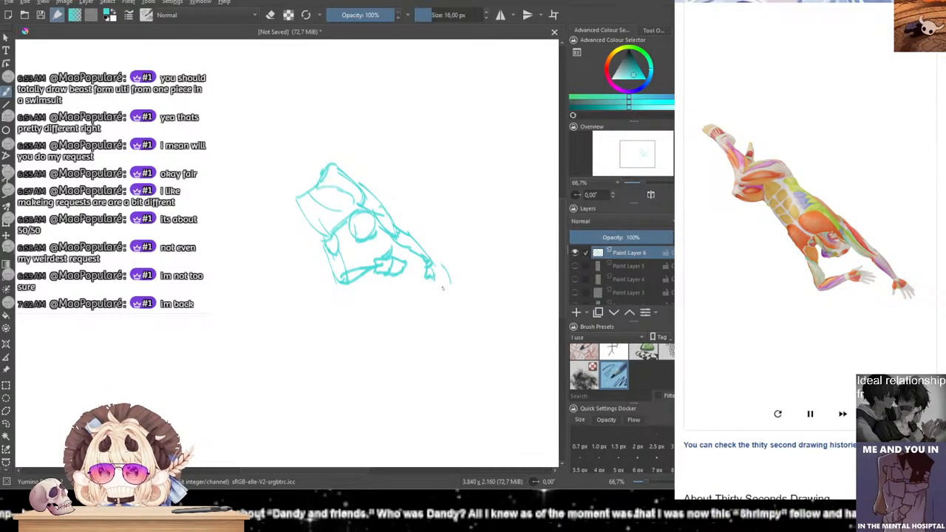
{"action": "left_click_drag", "start_coordinate": [435, 268], "coordinate": [440, 278]}
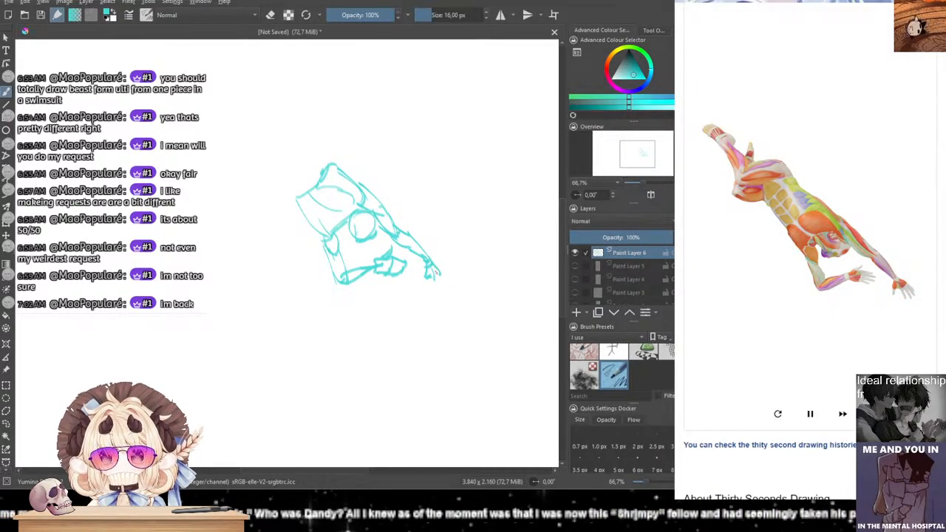
{"action": "mouse_move", "coordinate": [444, 283]}
{"action": "left_mouse_down"}
{"action": "mouse_move", "coordinate": [442, 293]}
{"action": "mouse_move", "coordinate": [426, 290]}
{"action": "left_mouse_up"}
{"action": "key", "text": "ctrl+z"}
{"action": "key", "text": "ctrl+z"}
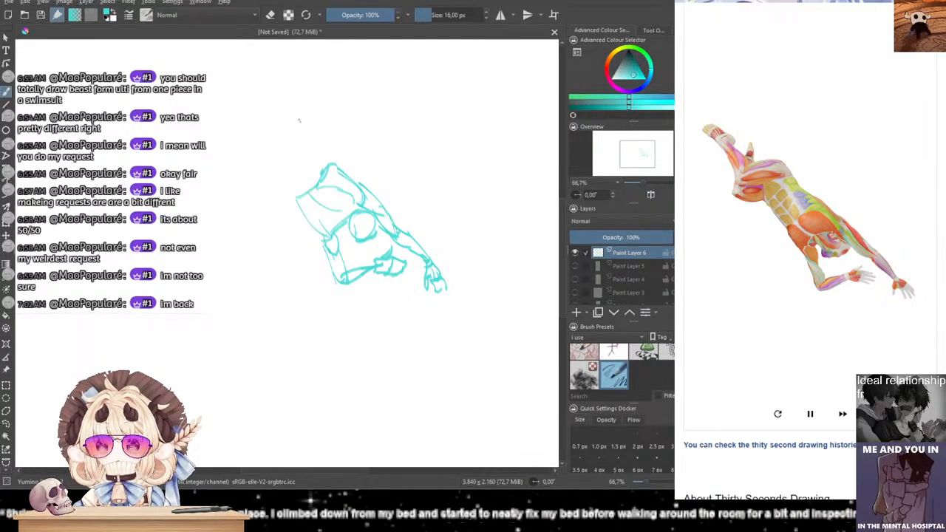
Step: Draw the diving figure's waist above the chest and cap it with an oval pelvis
{"action": "left_click_drag", "start_coordinate": [297, 118], "coordinate": [336, 165]}
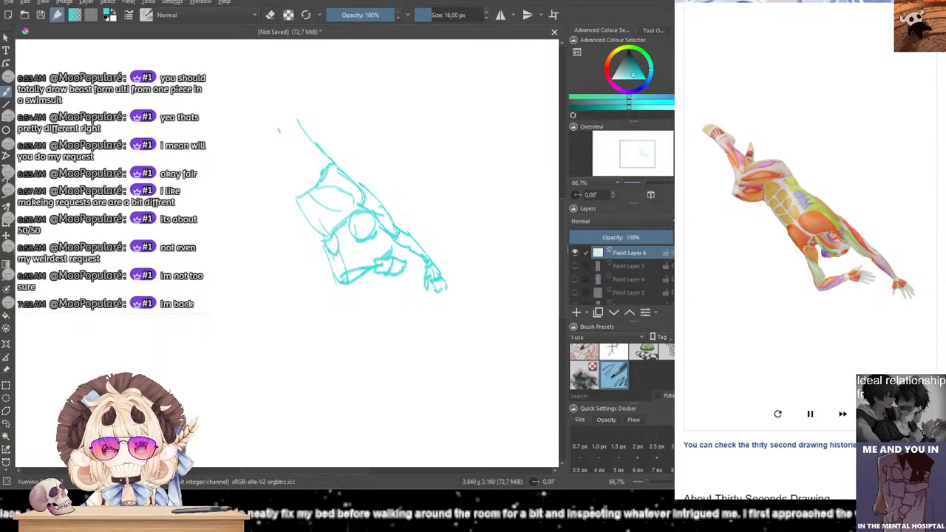
{"action": "key", "text": "ctrl+z"}
{"action": "mouse_move", "coordinate": [308, 136]}
{"action": "left_mouse_down"}
{"action": "mouse_move", "coordinate": [331, 167]}
{"action": "mouse_move", "coordinate": [322, 155]}
{"action": "left_mouse_up"}
{"action": "key", "text": "ctrl+z"}
{"action": "mouse_move", "coordinate": [280, 130]}
{"action": "left_mouse_down"}
{"action": "mouse_move", "coordinate": [302, 208]}
{"action": "mouse_move", "coordinate": [399, 259]}
{"action": "left_mouse_up"}
{"action": "key", "text": "ctrl+z"}
{"action": "key", "text": "ctrl+z"}
{"action": "mouse_move", "coordinate": [410, 198]}
{"action": "left_mouse_down"}
{"action": "mouse_move", "coordinate": [365, 209]}
{"action": "mouse_move", "coordinate": [400, 181]}
{"action": "mouse_move", "coordinate": [379, 180]}
{"action": "mouse_move", "coordinate": [413, 198]}
{"action": "mouse_move", "coordinate": [418, 215]}
{"action": "mouse_move", "coordinate": [431, 212]}
{"action": "left_mouse_up"}
{"action": "key", "text": "ctrl+z"}
{"action": "key", "text": "ctrl+z"}
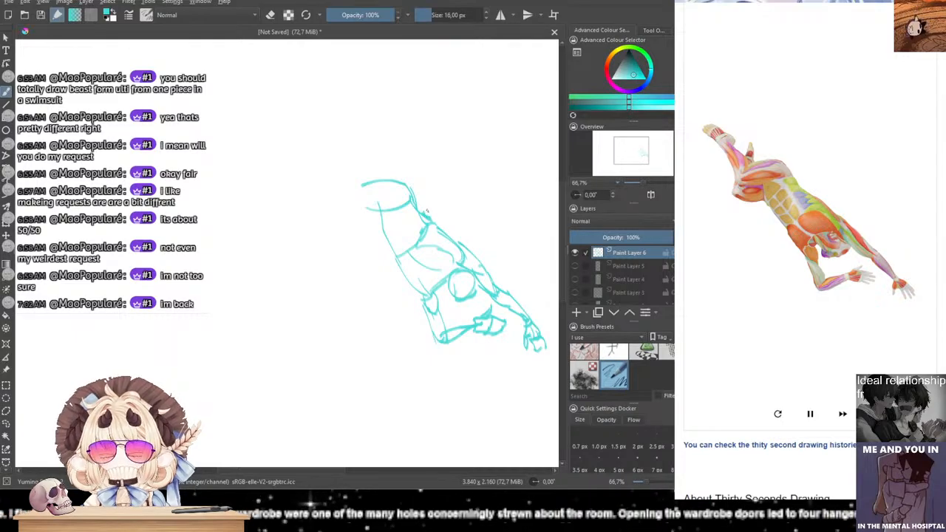
{"action": "left_click_drag", "start_coordinate": [362, 185], "coordinate": [378, 209]}
Step: Draw the near leg bent back from the pelvis, with its thigh, calf and pointed foot
{"action": "left_click_drag", "start_coordinate": [332, 146], "coordinate": [353, 208]}
{"action": "key", "text": "ctrl+z"}
{"action": "left_click_drag", "start_coordinate": [347, 168], "coordinate": [353, 201]}
{"action": "left_click_drag", "start_coordinate": [340, 151], "coordinate": [363, 184]}
{"action": "key", "text": "ctrl+z"}
{"action": "mouse_move", "coordinate": [312, 140]}
{"action": "left_mouse_down"}
{"action": "mouse_move", "coordinate": [342, 154]}
{"action": "mouse_move", "coordinate": [318, 124]}
{"action": "mouse_move", "coordinate": [348, 142]}
{"action": "mouse_move", "coordinate": [313, 143]}
{"action": "mouse_move", "coordinate": [351, 149]}
{"action": "left_mouse_up"}
{"action": "key", "text": "ctrl+z"}
{"action": "key", "text": "ctrl+z"}
{"action": "mouse_move", "coordinate": [353, 186]}
{"action": "left_mouse_down"}
{"action": "mouse_move", "coordinate": [346, 215]}
{"action": "mouse_move", "coordinate": [383, 220]}
{"action": "left_mouse_up"}
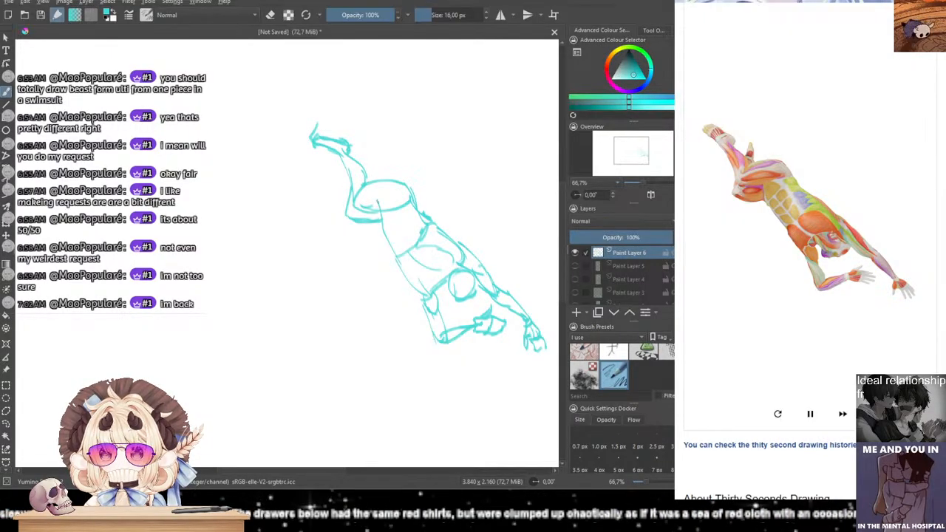
Step: Add the far leg's foot as a narrow spike rising behind the pelvis
{"action": "mouse_move", "coordinate": [359, 170]}
{"action": "left_mouse_down"}
{"action": "mouse_move", "coordinate": [366, 140]}
{"action": "mouse_move", "coordinate": [372, 186]}
{"action": "left_mouse_up"}
{"action": "key", "text": "ctrl+z"}
{"action": "mouse_move", "coordinate": [366, 148]}
{"action": "left_mouse_down"}
{"action": "mouse_move", "coordinate": [361, 163]}
{"action": "mouse_move", "coordinate": [366, 138]}
{"action": "mouse_move", "coordinate": [372, 177]}
{"action": "left_mouse_up"}
{"action": "key", "text": "ctrl+z"}
{"action": "key", "text": "ctrl+z"}
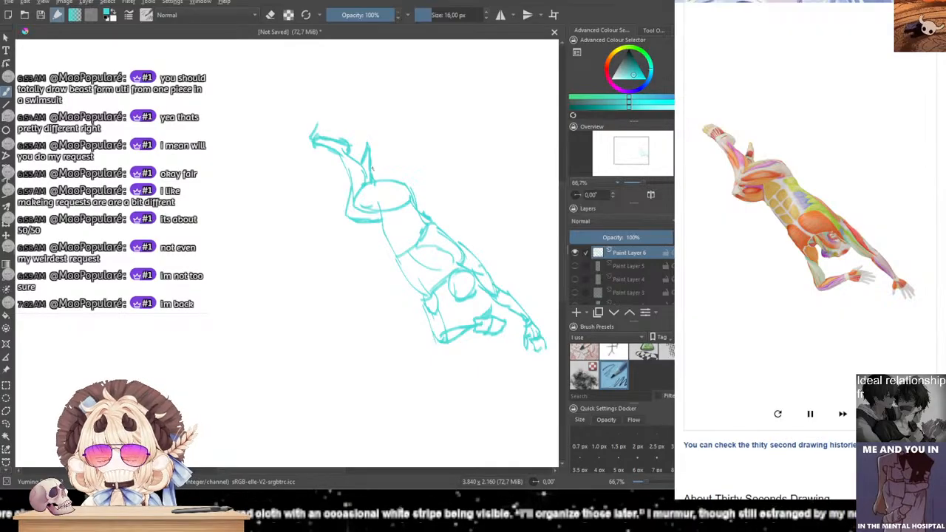
Step: Add face guide strokes inside the diving figure's head and thicken its contour
{"action": "left_click_drag", "start_coordinate": [440, 281], "coordinate": [366, 274]}
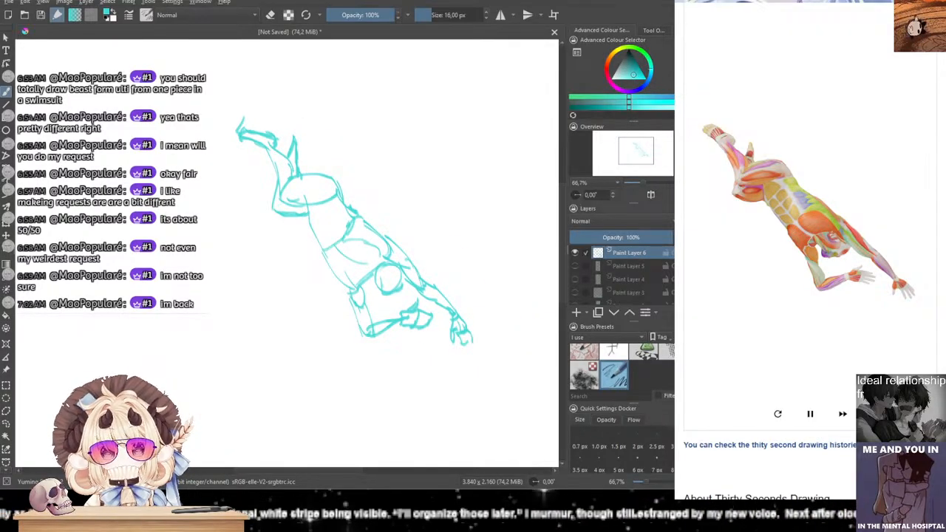
{"action": "scroll", "coordinate": [806, 252], "scroll_direction": "up", "scroll_amount": 1}
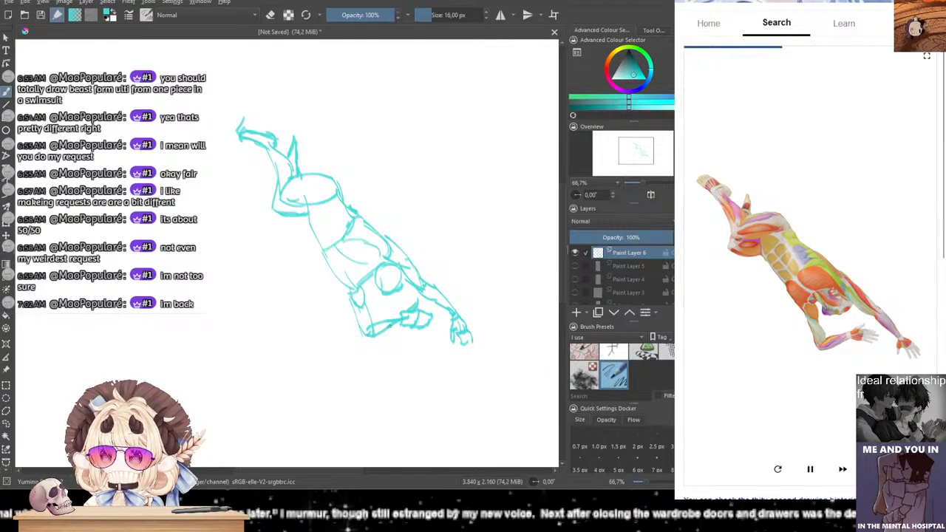
{"action": "mouse_move", "coordinate": [375, 282]}
{"action": "left_mouse_down"}
{"action": "mouse_move", "coordinate": [379, 303]}
{"action": "mouse_move", "coordinate": [401, 291]}
{"action": "left_mouse_up"}
{"action": "key", "text": "ctrl+z"}
{"action": "key", "text": "ctrl+z"}
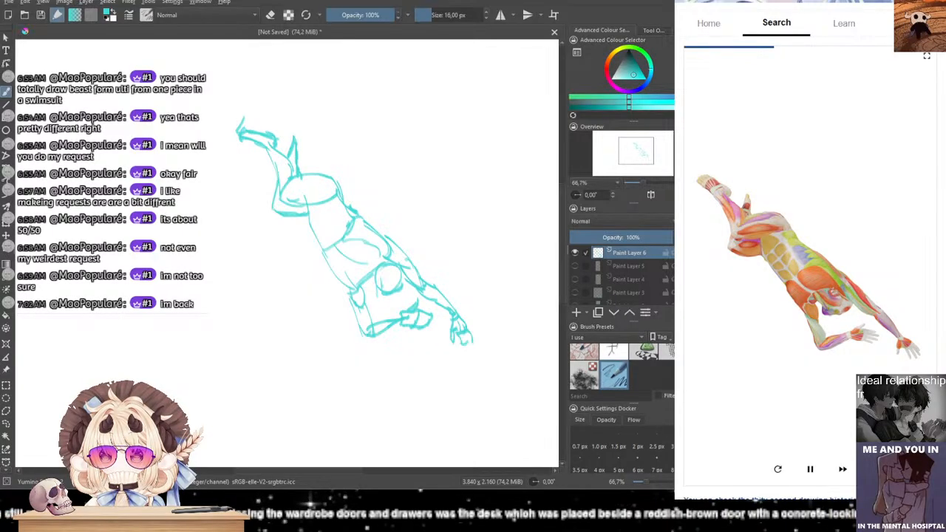
{"action": "mouse_move", "coordinate": [376, 281]}
{"action": "left_mouse_down"}
{"action": "mouse_move", "coordinate": [403, 287]}
{"action": "mouse_move", "coordinate": [392, 296]}
{"action": "left_mouse_up"}
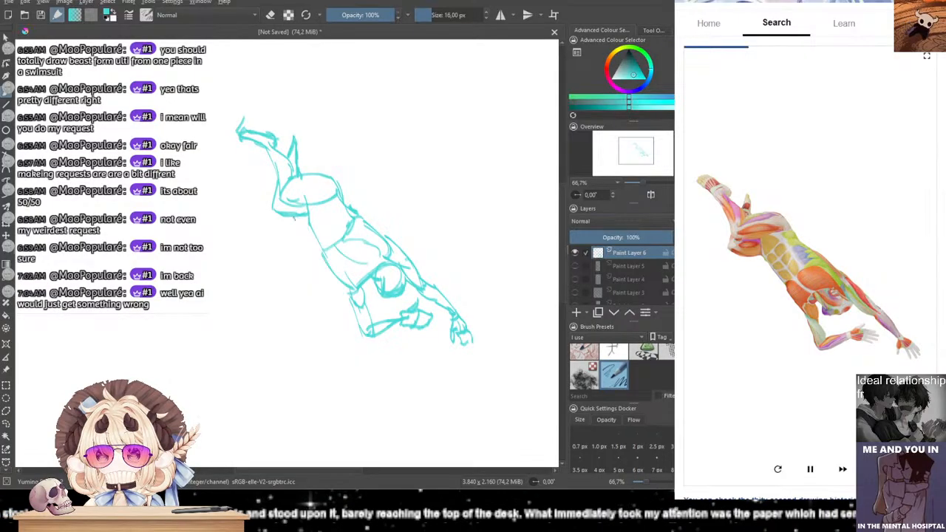
Step: Reinforce the diving figure's side contours along the waist and the outstretched arm down to the hand
{"action": "left_click_drag", "start_coordinate": [316, 235], "coordinate": [330, 256]}
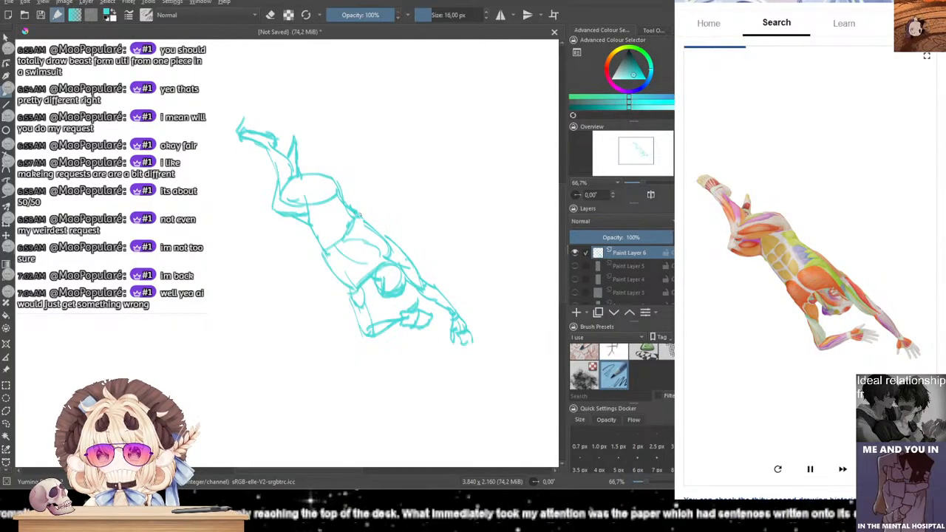
{"action": "mouse_move", "coordinate": [365, 221]}
{"action": "left_mouse_down"}
{"action": "mouse_move", "coordinate": [427, 287]}
{"action": "mouse_move", "coordinate": [441, 286]}
{"action": "mouse_move", "coordinate": [456, 316]}
{"action": "mouse_move", "coordinate": [439, 305]}
{"action": "mouse_move", "coordinate": [465, 323]}
{"action": "mouse_move", "coordinate": [452, 333]}
{"action": "mouse_move", "coordinate": [477, 348]}
{"action": "left_mouse_up"}
{"action": "key", "text": "ctrl+z"}
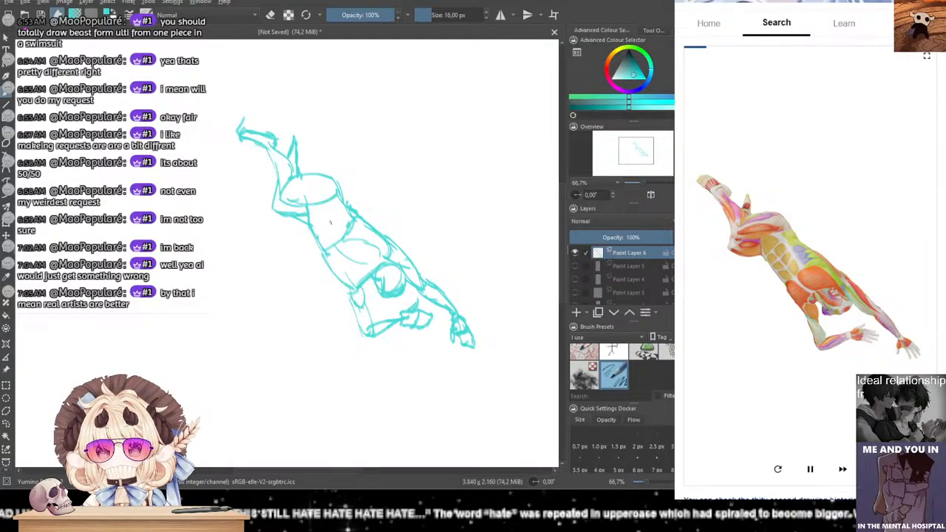
Step: Add abdominal muscle lines on the diving figure's belly and strokes along the lower chest
{"action": "left_click_drag", "start_coordinate": [319, 213], "coordinate": [331, 247]}
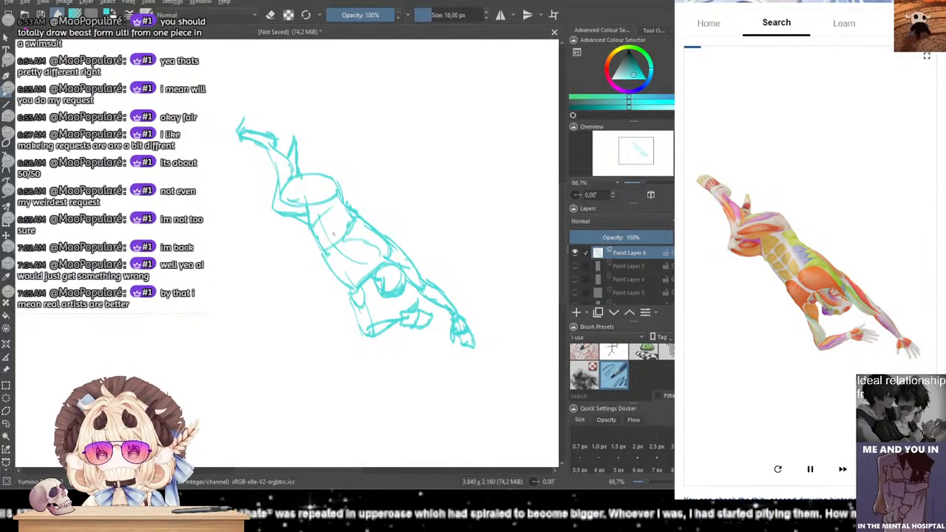
{"action": "mouse_move", "coordinate": [325, 231]}
{"action": "left_mouse_down"}
{"action": "mouse_move", "coordinate": [323, 255]}
{"action": "mouse_move", "coordinate": [328, 243]}
{"action": "mouse_move", "coordinate": [320, 249]}
{"action": "mouse_move", "coordinate": [342, 248]}
{"action": "mouse_move", "coordinate": [367, 274]}
{"action": "mouse_move", "coordinate": [347, 255]}
{"action": "mouse_move", "coordinate": [359, 246]}
{"action": "mouse_move", "coordinate": [351, 240]}
{"action": "mouse_move", "coordinate": [334, 257]}
{"action": "mouse_move", "coordinate": [344, 280]}
{"action": "mouse_move", "coordinate": [332, 252]}
{"action": "mouse_move", "coordinate": [331, 270]}
{"action": "mouse_move", "coordinate": [353, 292]}
{"action": "mouse_move", "coordinate": [375, 273]}
{"action": "left_mouse_up"}
{"action": "key", "text": "ctrl+z"}
{"action": "key", "text": "ctrl+z"}
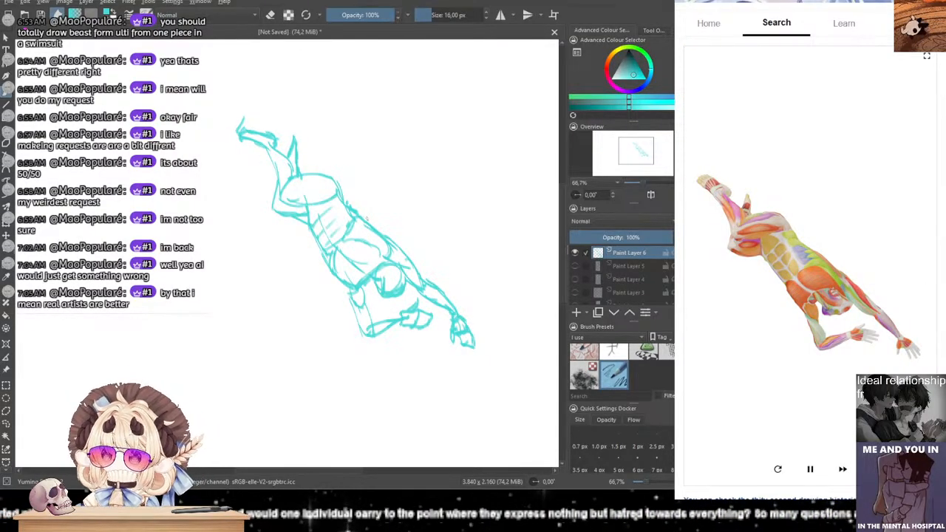
Step: Hide the diving figure's layer and add a new paint layer for the next pose
{"action": "left_click", "coordinate": [575, 253]}
{"action": "left_click", "coordinate": [577, 312]}
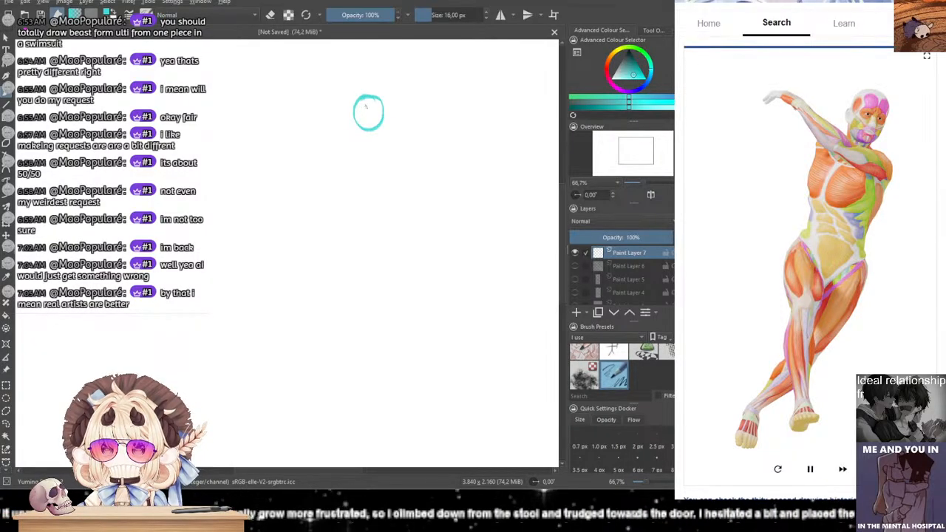
Step: Draw the standing figure's head with crossed guide lines, its jaw and neck, and the chest sides below
{"action": "left_click_drag", "start_coordinate": [376, 100], "coordinate": [361, 132]}
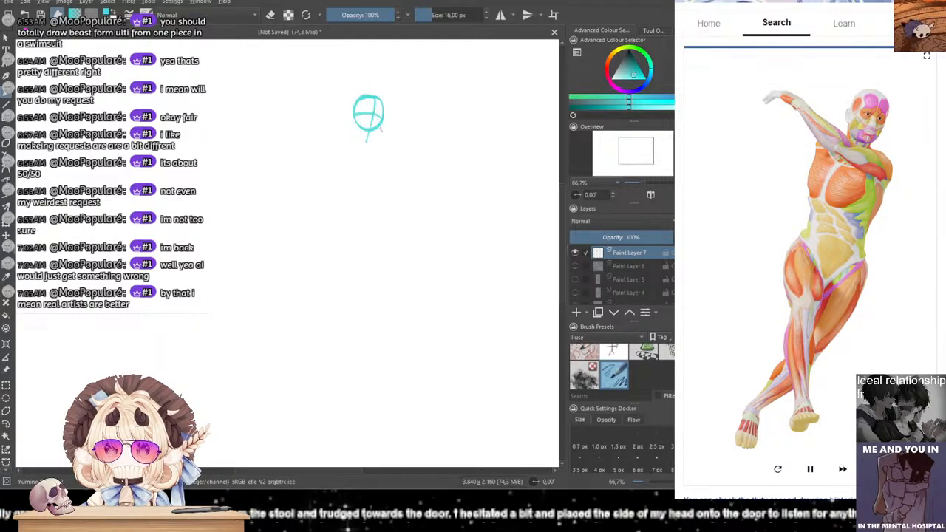
{"action": "mouse_move", "coordinate": [352, 114]}
{"action": "left_mouse_down"}
{"action": "mouse_move", "coordinate": [382, 113]}
{"action": "mouse_move", "coordinate": [355, 134]}
{"action": "mouse_move", "coordinate": [374, 138]}
{"action": "mouse_move", "coordinate": [350, 133]}
{"action": "mouse_move", "coordinate": [376, 154]}
{"action": "mouse_move", "coordinate": [368, 187]}
{"action": "mouse_move", "coordinate": [354, 191]}
{"action": "mouse_move", "coordinate": [371, 190]}
{"action": "mouse_move", "coordinate": [345, 191]}
{"action": "left_mouse_up"}
{"action": "key", "text": "ctrl+z"}
{"action": "key", "text": "ctrl+z"}
{"action": "key", "text": "ctrl+z"}
{"action": "mouse_move", "coordinate": [336, 139]}
{"action": "left_mouse_down"}
{"action": "mouse_move", "coordinate": [327, 190]}
{"action": "mouse_move", "coordinate": [331, 160]}
{"action": "mouse_move", "coordinate": [328, 193]}
{"action": "left_mouse_up"}
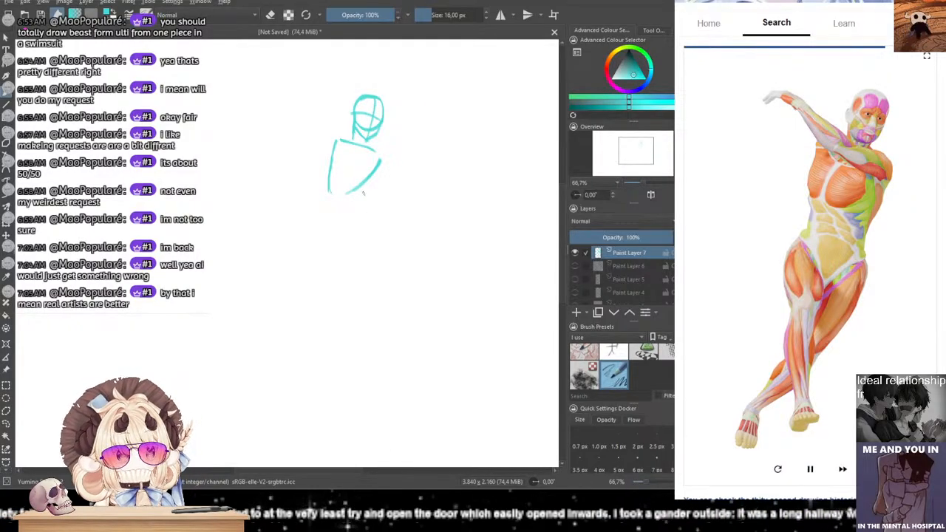
Step: Close the bottom of the standing figure's chest and draw both sides of the waist beneath it
{"action": "mouse_move", "coordinate": [329, 197]}
{"action": "left_mouse_down"}
{"action": "mouse_move", "coordinate": [358, 191]}
{"action": "mouse_move", "coordinate": [359, 223]}
{"action": "left_mouse_up"}
{"action": "key", "text": "ctrl+z"}
{"action": "key", "text": "ctrl+z"}
{"action": "key", "text": "ctrl+z"}
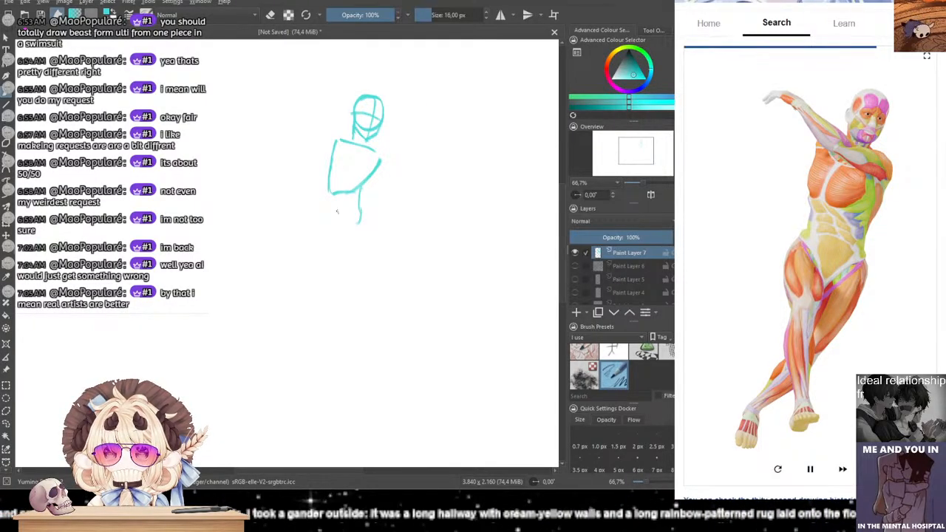
{"action": "key", "text": "ctrl+z"}
{"action": "mouse_move", "coordinate": [329, 189]}
{"action": "left_mouse_down"}
{"action": "mouse_move", "coordinate": [332, 214]}
{"action": "mouse_move", "coordinate": [360, 221]}
{"action": "left_mouse_up"}
{"action": "key", "text": "ctrl+z"}
{"action": "key", "text": "ctrl+z"}
{"action": "key", "text": "ctrl+z"}
{"action": "left_click_drag", "start_coordinate": [329, 190], "coordinate": [324, 229]}
{"action": "key", "text": "ctrl+z"}
{"action": "key", "text": "ctrl+z"}
{"action": "key", "text": "ctrl+z"}
Step: Draw the triangular pelvis and the rounded front thigh with the start of the rear thigh
{"action": "mouse_move", "coordinate": [329, 189]}
{"action": "left_mouse_down"}
{"action": "mouse_move", "coordinate": [341, 215]}
{"action": "mouse_move", "coordinate": [320, 225]}
{"action": "mouse_move", "coordinate": [335, 250]}
{"action": "mouse_move", "coordinate": [362, 220]}
{"action": "mouse_move", "coordinate": [356, 265]}
{"action": "mouse_move", "coordinate": [359, 257]}
{"action": "mouse_move", "coordinate": [350, 279]}
{"action": "left_mouse_up"}
{"action": "key", "text": "ctrl+z"}
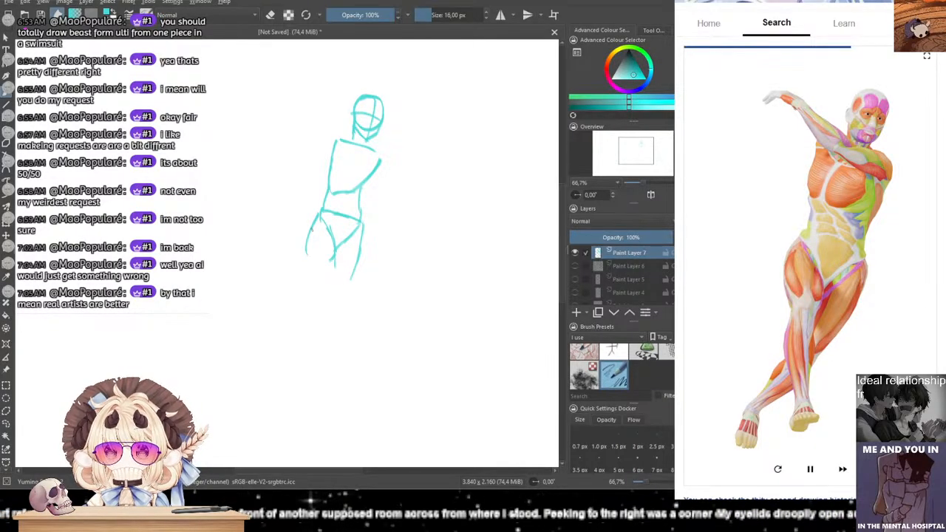
{"action": "mouse_move", "coordinate": [318, 211]}
{"action": "left_mouse_down"}
{"action": "mouse_move", "coordinate": [305, 260]}
{"action": "mouse_move", "coordinate": [332, 271]}
{"action": "mouse_move", "coordinate": [322, 345]}
{"action": "left_mouse_up"}
{"action": "key", "text": "ctrl+z"}
Step: Draw a guide line for the front lower leg from the knee down
{"action": "mouse_move", "coordinate": [335, 259]}
{"action": "left_mouse_down"}
{"action": "mouse_move", "coordinate": [323, 339]}
{"action": "mouse_move", "coordinate": [321, 331]}
{"action": "left_mouse_up"}
{"action": "key", "text": "ctrl+z"}
{"action": "left_click_drag", "start_coordinate": [325, 277], "coordinate": [321, 333]}
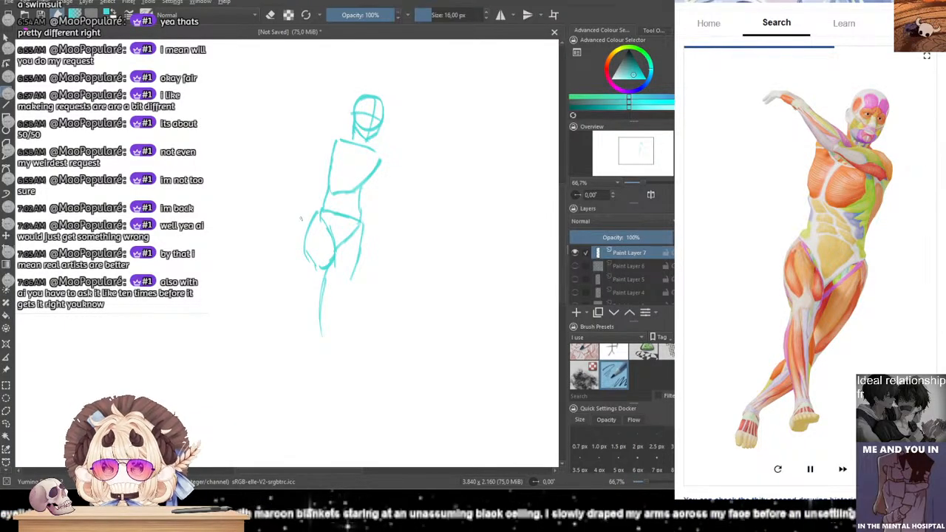
{"action": "key", "text": "ctrl+z"}
{"action": "left_click_drag", "start_coordinate": [326, 261], "coordinate": [323, 321]}
{"action": "key", "text": "ctrl+z"}
{"action": "left_click_drag", "start_coordinate": [326, 258], "coordinate": [324, 326]}
{"action": "key", "text": "ctrl+z"}
{"action": "left_click_drag", "start_coordinate": [325, 269], "coordinate": [322, 326]}
Step: Draw the rear thigh's outer contour curving from the hip down behind the front knee
{"action": "left_click_drag", "start_coordinate": [354, 270], "coordinate": [330, 300]}
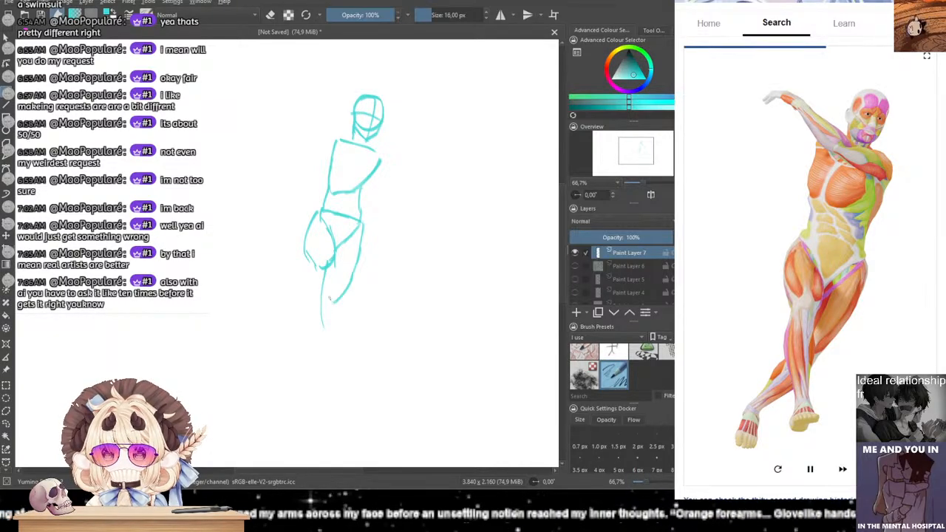
{"action": "key", "text": "ctrl+z"}
{"action": "mouse_move", "coordinate": [327, 267]}
{"action": "left_mouse_down"}
{"action": "mouse_move", "coordinate": [329, 305]}
{"action": "mouse_move", "coordinate": [340, 274]}
{"action": "mouse_move", "coordinate": [279, 368]}
{"action": "left_mouse_up"}
{"action": "key", "text": "ctrl+z"}
Step: Draw the rear lower leg slanting down from the knee and finish it with a boxy foot
{"action": "left_click_drag", "start_coordinate": [329, 302], "coordinate": [293, 356]}
{"action": "key", "text": "ctrl+z"}
{"action": "left_click_drag", "start_coordinate": [329, 301], "coordinate": [280, 365]}
{"action": "key", "text": "ctrl+z"}
{"action": "left_click_drag", "start_coordinate": [329, 302], "coordinate": [280, 363]}
{"action": "key", "text": "ctrl+z"}
{"action": "left_click_drag", "start_coordinate": [329, 302], "coordinate": [284, 367]}
{"action": "key", "text": "ctrl+z"}
{"action": "mouse_move", "coordinate": [328, 302]}
{"action": "left_mouse_down"}
{"action": "mouse_move", "coordinate": [287, 365]}
{"action": "mouse_move", "coordinate": [275, 364]}
{"action": "mouse_move", "coordinate": [285, 355]}
{"action": "mouse_move", "coordinate": [268, 387]}
{"action": "mouse_move", "coordinate": [279, 393]}
{"action": "left_mouse_up"}
{"action": "key", "text": "ctrl+z"}
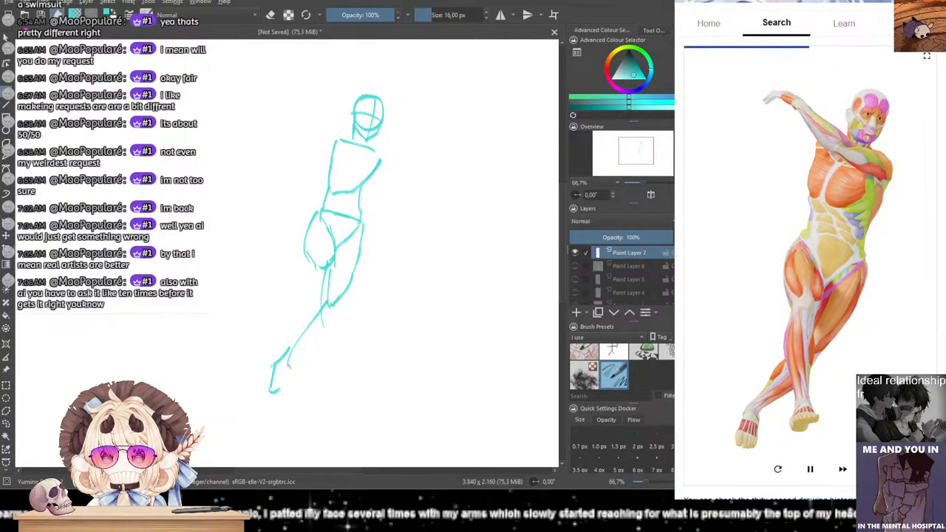
{"action": "left_click_drag", "start_coordinate": [291, 358], "coordinate": [288, 394]}
{"action": "key", "text": "ctrl+z"}
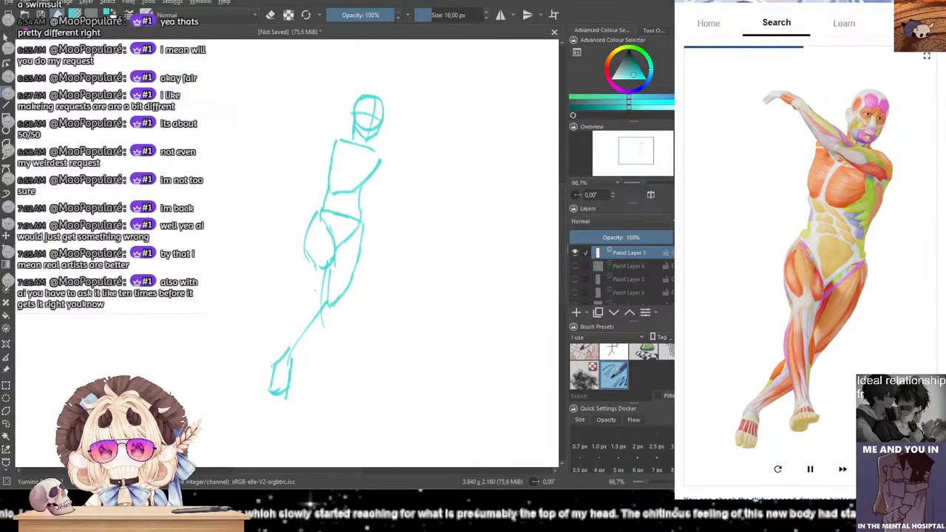
Step: Outline the front shin with its foot and add the rear calf's outer contour crossing behind it
{"action": "left_click_drag", "start_coordinate": [331, 260], "coordinate": [322, 321]}
{"action": "left_click_drag", "start_coordinate": [326, 283], "coordinate": [320, 334]}
{"action": "mouse_move", "coordinate": [315, 262]}
{"action": "left_mouse_down"}
{"action": "mouse_move", "coordinate": [311, 303]}
{"action": "mouse_move", "coordinate": [324, 338]}
{"action": "left_mouse_up"}
{"action": "left_click_drag", "start_coordinate": [324, 296], "coordinate": [328, 336]}
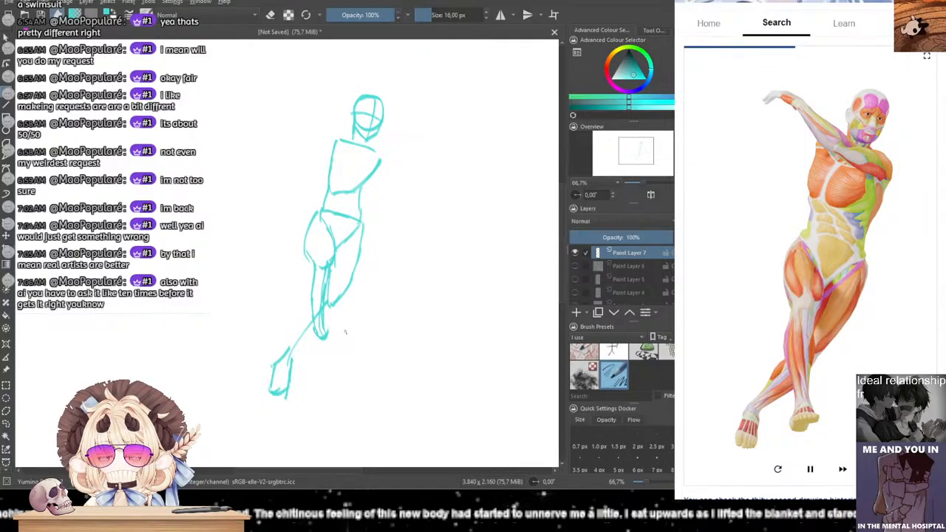
{"action": "mouse_move", "coordinate": [321, 334]}
{"action": "left_mouse_down"}
{"action": "mouse_move", "coordinate": [342, 340]}
{"action": "mouse_move", "coordinate": [315, 351]}
{"action": "mouse_move", "coordinate": [343, 341]}
{"action": "left_mouse_up"}
{"action": "key", "text": "ctrl+z"}
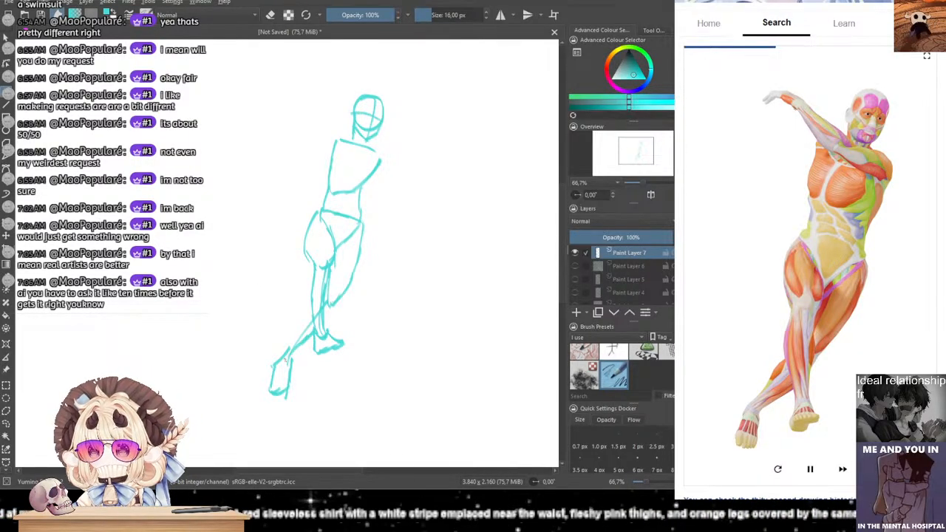
{"action": "left_click_drag", "start_coordinate": [307, 311], "coordinate": [280, 359]}
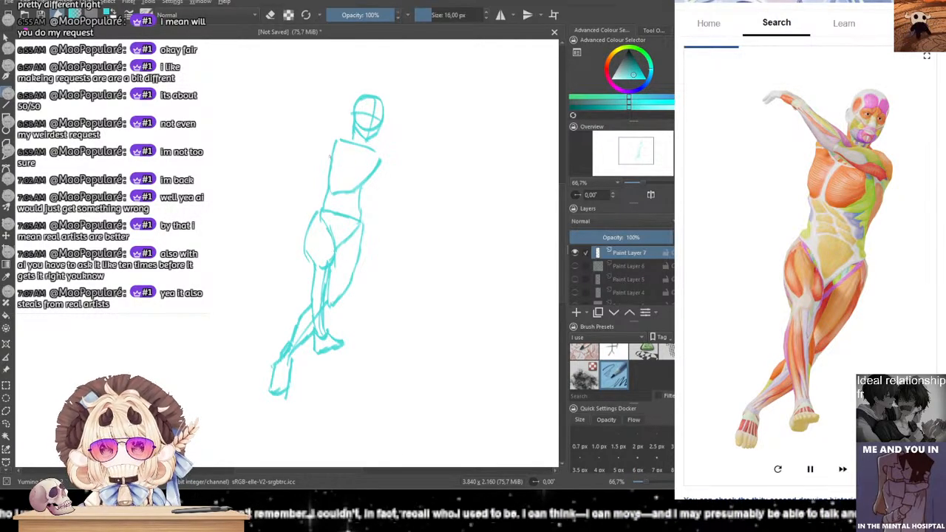
Step: Draw the arm crossing the upper chest and its forearm reaching up to a bent hand
{"action": "mouse_move", "coordinate": [356, 144]}
{"action": "left_mouse_down"}
{"action": "mouse_move", "coordinate": [382, 155]}
{"action": "mouse_move", "coordinate": [361, 144]}
{"action": "mouse_move", "coordinate": [340, 149]}
{"action": "mouse_move", "coordinate": [380, 161]}
{"action": "mouse_move", "coordinate": [354, 157]}
{"action": "left_mouse_up"}
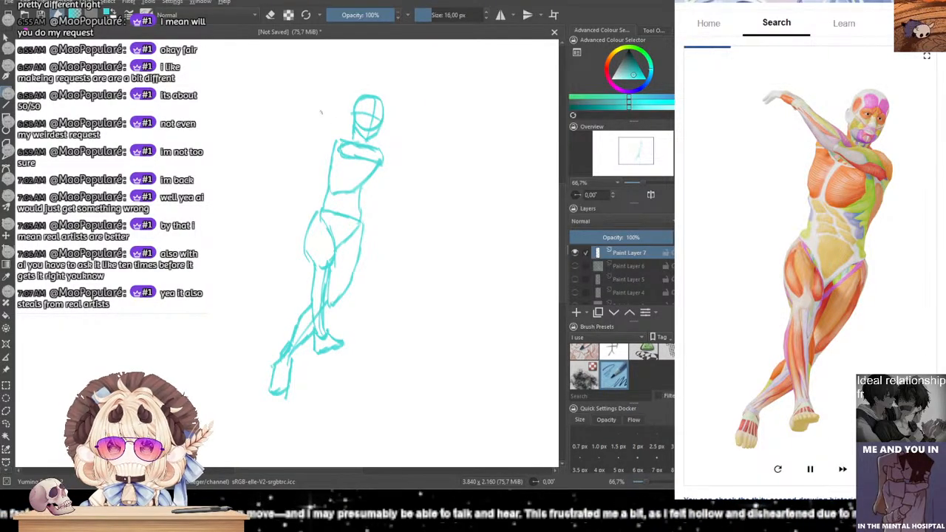
{"action": "left_click_drag", "start_coordinate": [295, 103], "coordinate": [335, 142]}
{"action": "left_click_drag", "start_coordinate": [296, 110], "coordinate": [333, 142]}
{"action": "key", "text": "ctrl+z"}
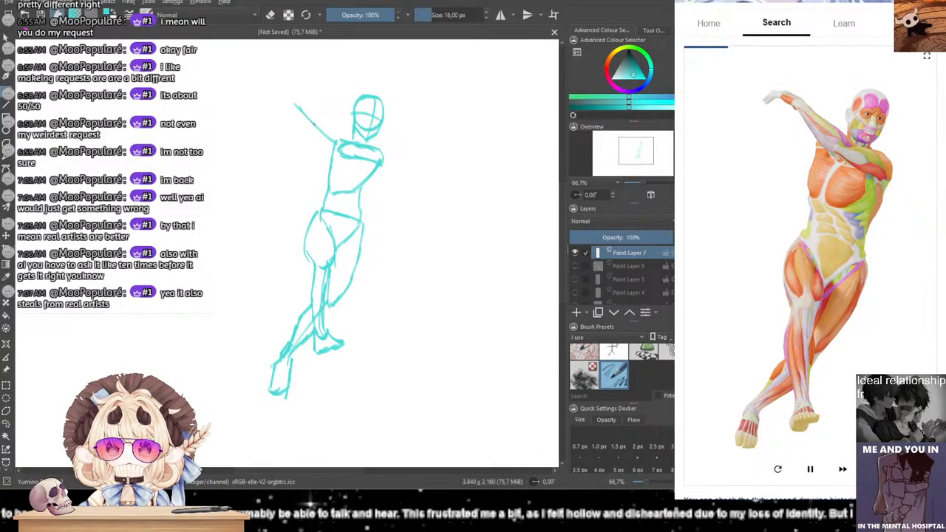
{"action": "mouse_move", "coordinate": [292, 109]}
{"action": "left_mouse_down"}
{"action": "mouse_move", "coordinate": [301, 102]}
{"action": "mouse_move", "coordinate": [342, 138]}
{"action": "left_mouse_up"}
{"action": "key", "text": "ctrl+z"}
{"action": "key", "text": "ctrl+z"}
{"action": "left_click_drag", "start_coordinate": [301, 105], "coordinate": [341, 143]}
{"action": "key", "text": "ctrl+z"}
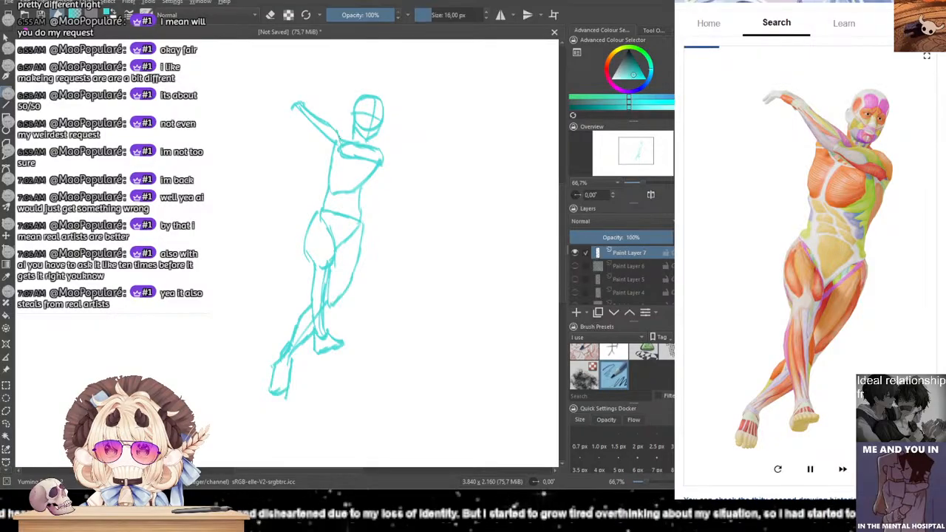
Step: Redraw the raised forearm's underside and extend the arm outward into a drooping hand
{"action": "key", "text": "ctrl+z"}
{"action": "mouse_move", "coordinate": [292, 108]}
{"action": "left_mouse_down"}
{"action": "mouse_move", "coordinate": [316, 144]}
{"action": "mouse_move", "coordinate": [365, 155]}
{"action": "left_mouse_up"}
{"action": "key", "text": "ctrl+z"}
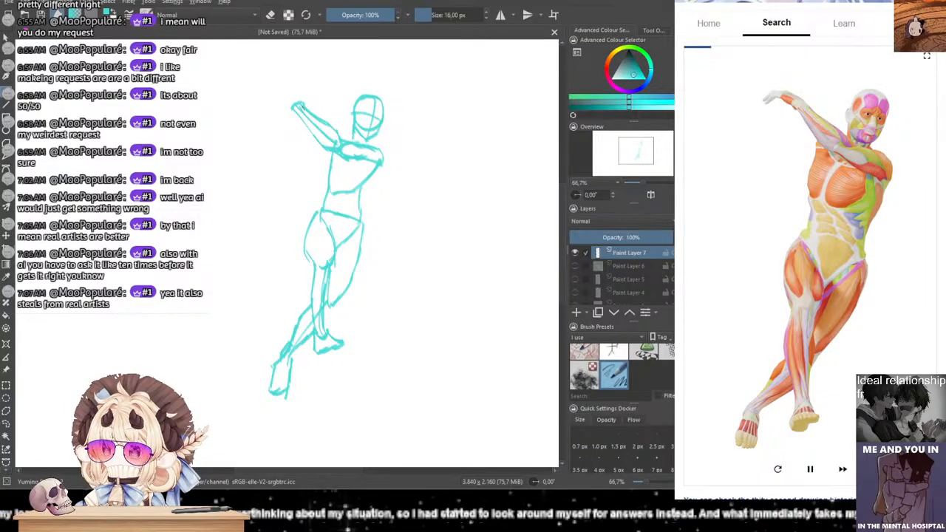
{"action": "key", "text": "ctrl+z"}
{"action": "mouse_move", "coordinate": [302, 104]}
{"action": "left_mouse_down"}
{"action": "mouse_move", "coordinate": [272, 103]}
{"action": "mouse_move", "coordinate": [290, 106]}
{"action": "left_mouse_up"}
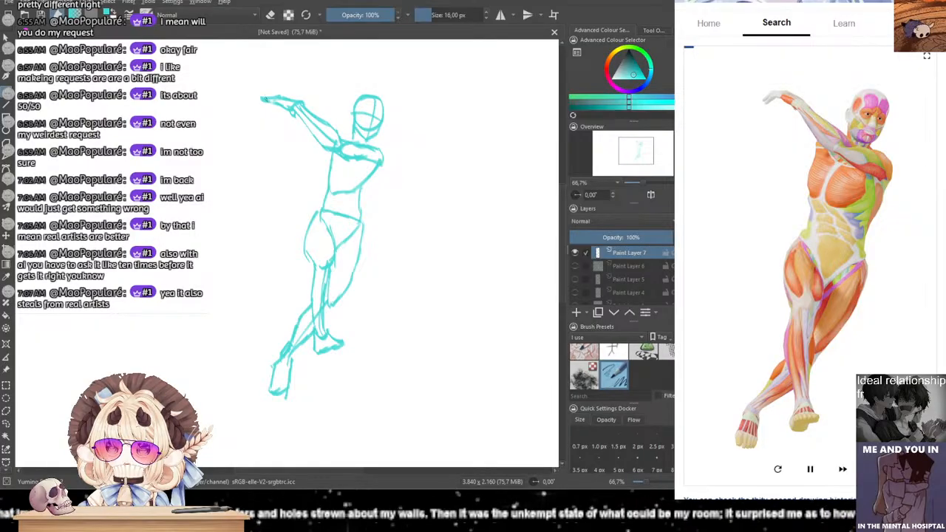
{"action": "left_click_drag", "start_coordinate": [261, 97], "coordinate": [259, 108]}
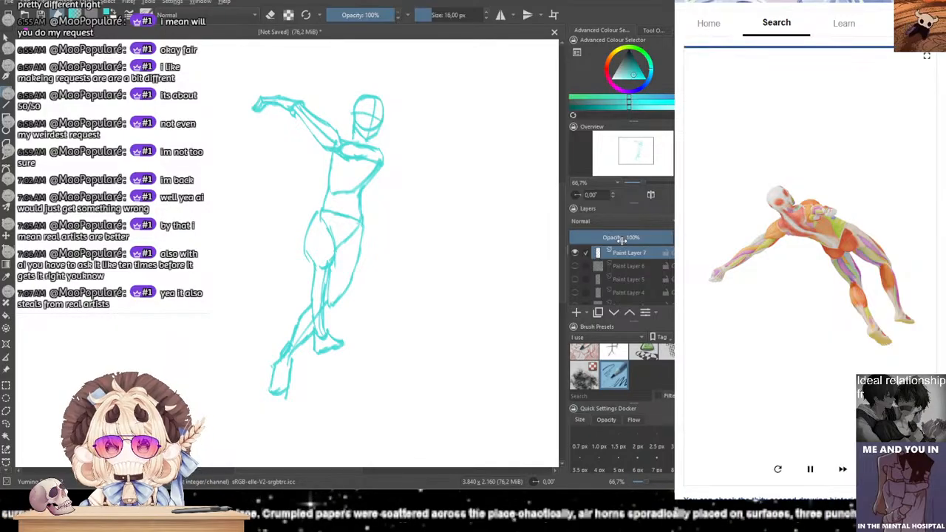
Step: Hide Paint Layer 7 and add a new empty paint layer above it
{"action": "left_click", "coordinate": [575, 253]}
{"action": "left_click", "coordinate": [577, 313]}
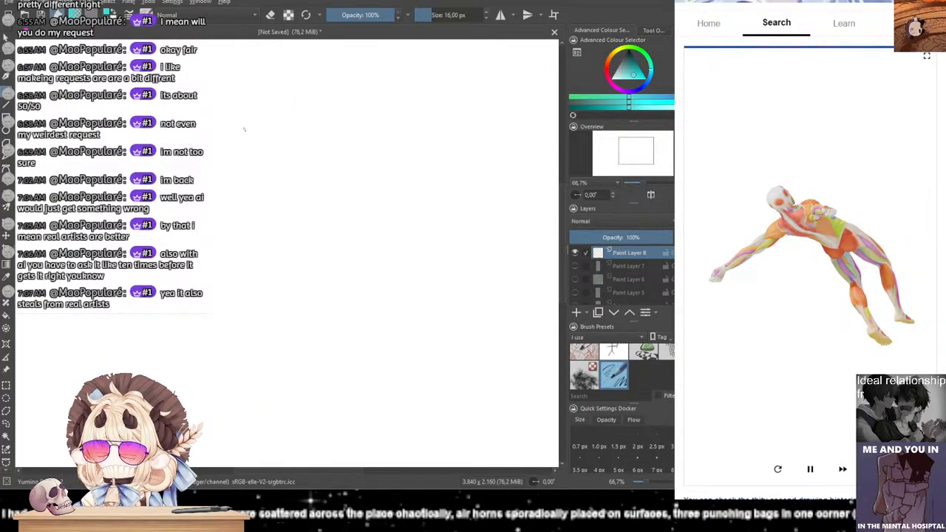
Step: Draw the leaning figure's round head, its neck and the long curve running down one side of the chest
{"action": "mouse_move", "coordinate": [263, 128]}
{"action": "left_mouse_down"}
{"action": "mouse_move", "coordinate": [228, 157]}
{"action": "mouse_move", "coordinate": [234, 169]}
{"action": "mouse_move", "coordinate": [230, 157]}
{"action": "mouse_move", "coordinate": [235, 170]}
{"action": "mouse_move", "coordinate": [236, 156]}
{"action": "mouse_move", "coordinate": [245, 166]}
{"action": "mouse_move", "coordinate": [228, 164]}
{"action": "mouse_move", "coordinate": [225, 185]}
{"action": "mouse_move", "coordinate": [234, 156]}
{"action": "mouse_move", "coordinate": [245, 183]}
{"action": "mouse_move", "coordinate": [231, 179]}
{"action": "mouse_move", "coordinate": [234, 157]}
{"action": "mouse_move", "coordinate": [229, 170]}
{"action": "mouse_move", "coordinate": [238, 157]}
{"action": "mouse_move", "coordinate": [247, 173]}
{"action": "mouse_move", "coordinate": [251, 154]}
{"action": "mouse_move", "coordinate": [257, 171]}
{"action": "mouse_move", "coordinate": [237, 168]}
{"action": "mouse_move", "coordinate": [259, 208]}
{"action": "mouse_move", "coordinate": [249, 203]}
{"action": "mouse_move", "coordinate": [297, 241]}
{"action": "left_mouse_up"}
{"action": "key", "text": "ctrl+z"}
{"action": "key", "text": "ctrl+z"}
{"action": "key", "text": "ctrl+z"}
{"action": "key", "text": "ctrl+z"}
{"action": "key", "text": "ctrl+z"}
{"action": "key", "text": "ctrl+z"}
{"action": "key", "text": "ctrl+z"}
{"action": "key", "text": "ctrl+z"}
{"action": "key", "text": "ctrl+z"}
{"action": "key", "text": "ctrl+z"}
{"action": "key", "text": "ctrl+z"}
{"action": "key", "text": "ctrl+z"}
{"action": "key", "text": "ctrl+z"}
{"action": "key", "text": "ctrl+z"}
{"action": "key", "text": "ctrl+z"}
{"action": "key", "text": "ctrl+z"}
{"action": "key", "text": "ctrl+z"}
{"action": "key", "text": "ctrl+z"}
{"action": "key", "text": "ctrl+z"}
{"action": "key", "text": "ctrl+z"}
{"action": "key", "text": "ctrl+z"}
{"action": "key", "text": "ctrl+z"}
{"action": "left_click_drag", "start_coordinate": [259, 213], "coordinate": [296, 228]}
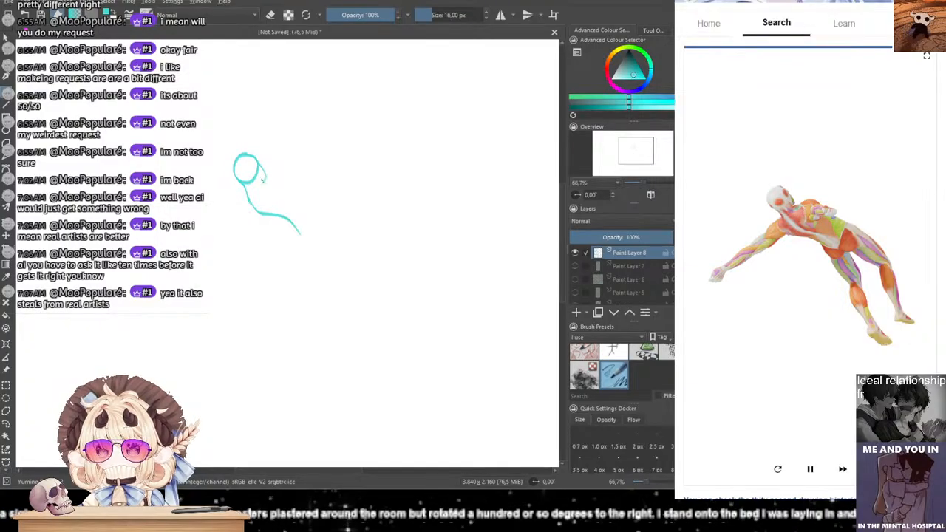
{"action": "mouse_move", "coordinate": [266, 176]}
{"action": "left_mouse_down"}
{"action": "mouse_move", "coordinate": [249, 197]}
{"action": "mouse_move", "coordinate": [302, 243]}
{"action": "left_mouse_up"}
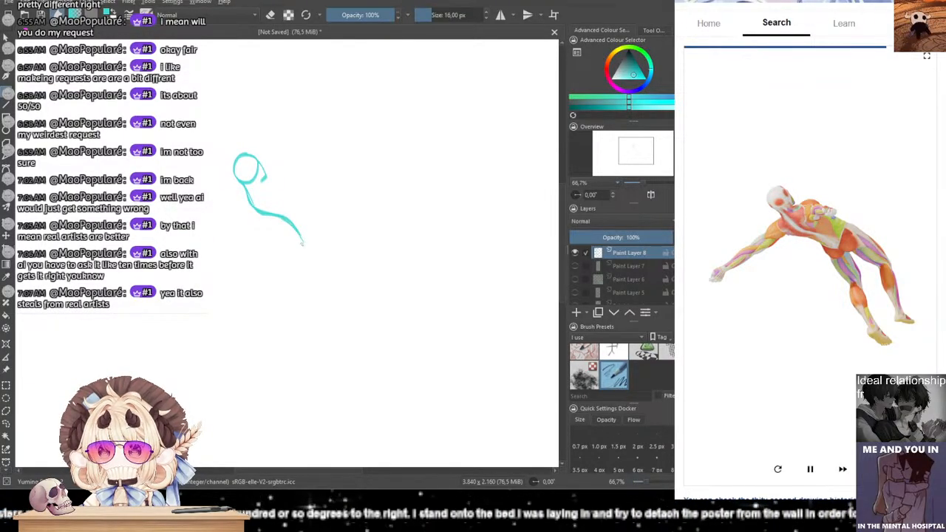
Step: Outline the shoulder stub, chest and waist, and close the torso with a slanted pelvis
{"action": "left_click_drag", "start_coordinate": [245, 189], "coordinate": [237, 204]}
{"action": "mouse_move", "coordinate": [236, 208]}
{"action": "left_mouse_down"}
{"action": "mouse_move", "coordinate": [251, 191]}
{"action": "mouse_move", "coordinate": [282, 186]}
{"action": "mouse_move", "coordinate": [248, 191]}
{"action": "mouse_move", "coordinate": [280, 186]}
{"action": "mouse_move", "coordinate": [259, 184]}
{"action": "mouse_move", "coordinate": [288, 185]}
{"action": "mouse_move", "coordinate": [280, 197]}
{"action": "mouse_move", "coordinate": [289, 187]}
{"action": "mouse_move", "coordinate": [299, 207]}
{"action": "mouse_move", "coordinate": [288, 219]}
{"action": "mouse_move", "coordinate": [250, 214]}
{"action": "mouse_move", "coordinate": [291, 219]}
{"action": "mouse_move", "coordinate": [298, 205]}
{"action": "mouse_move", "coordinate": [284, 224]}
{"action": "mouse_move", "coordinate": [314, 213]}
{"action": "mouse_move", "coordinate": [307, 239]}
{"action": "mouse_move", "coordinate": [286, 231]}
{"action": "mouse_move", "coordinate": [306, 256]}
{"action": "left_mouse_up"}
{"action": "key", "text": "ctrl+z"}
{"action": "key", "text": "ctrl+z"}
{"action": "key", "text": "ctrl+z"}
{"action": "key", "text": "ctrl+z"}
{"action": "key", "text": "ctrl+z"}
{"action": "key", "text": "ctrl+z"}
{"action": "key", "text": "ctrl+z"}
{"action": "key", "text": "ctrl+z"}
{"action": "key", "text": "ctrl+z"}
{"action": "key", "text": "ctrl+z"}
{"action": "key", "text": "ctrl+z"}
{"action": "key", "text": "ctrl+z"}
{"action": "left_click_drag", "start_coordinate": [304, 242], "coordinate": [308, 256]}
Step: Draw the far thigh's outer and inner contours from the hip down to the knee
{"action": "mouse_move", "coordinate": [313, 213]}
{"action": "left_mouse_down"}
{"action": "mouse_move", "coordinate": [356, 264]}
{"action": "mouse_move", "coordinate": [334, 247]}
{"action": "left_mouse_up"}
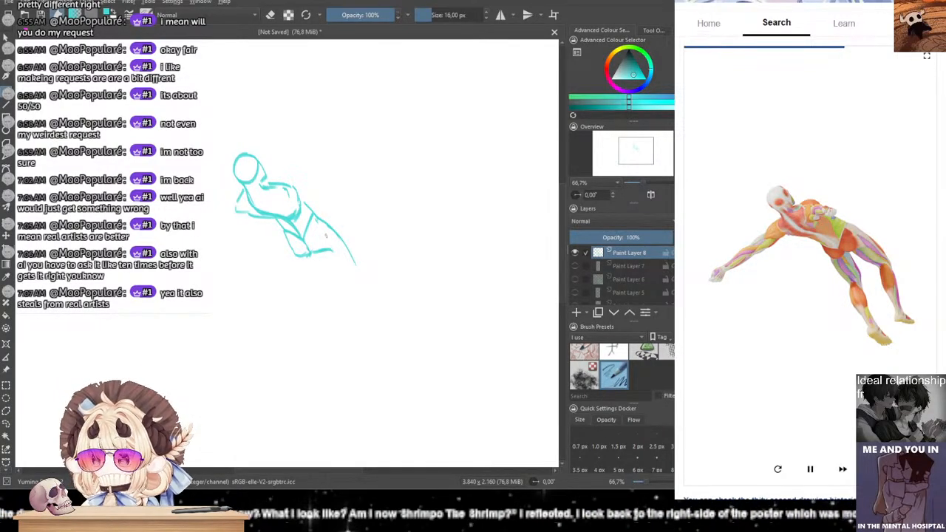
{"action": "key", "text": "ctrl+z"}
{"action": "left_click_drag", "start_coordinate": [318, 255], "coordinate": [358, 275]}
{"action": "left_click_drag", "start_coordinate": [339, 242], "coordinate": [369, 326]}
{"action": "key", "text": "ctrl+z"}
Step: Draw the far leg's shin and calf contours and finish the leg with a small foot
{"action": "left_click_drag", "start_coordinate": [360, 276], "coordinate": [372, 325]}
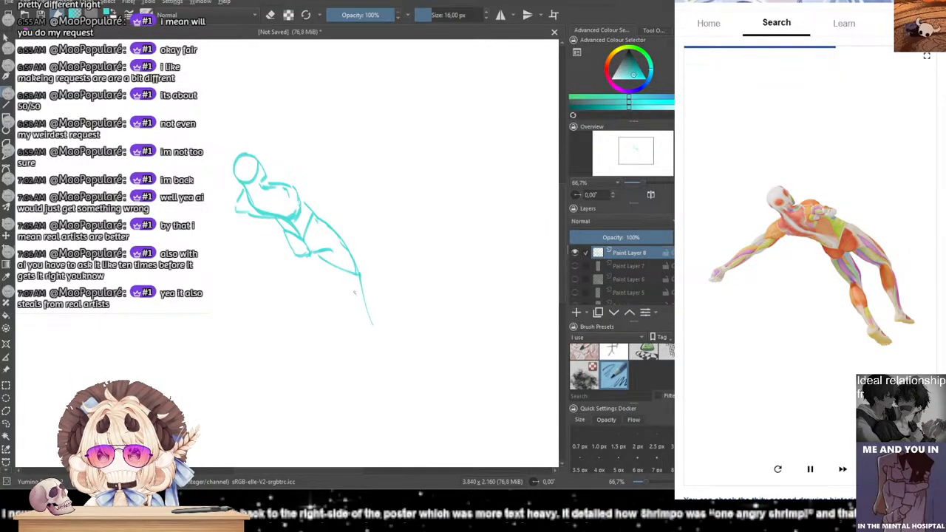
{"action": "left_click_drag", "start_coordinate": [344, 267], "coordinate": [367, 327]}
{"action": "mouse_move", "coordinate": [366, 327]}
{"action": "left_mouse_down"}
{"action": "mouse_move", "coordinate": [373, 320]}
{"action": "mouse_move", "coordinate": [392, 332]}
{"action": "mouse_move", "coordinate": [362, 335]}
{"action": "mouse_move", "coordinate": [383, 338]}
{"action": "mouse_move", "coordinate": [371, 341]}
{"action": "mouse_move", "coordinate": [393, 336]}
{"action": "left_mouse_up"}
{"action": "key", "text": "ctrl+z"}
{"action": "key", "text": "ctrl+z"}
{"action": "key", "text": "ctrl+z"}
{"action": "key", "text": "ctrl+z"}
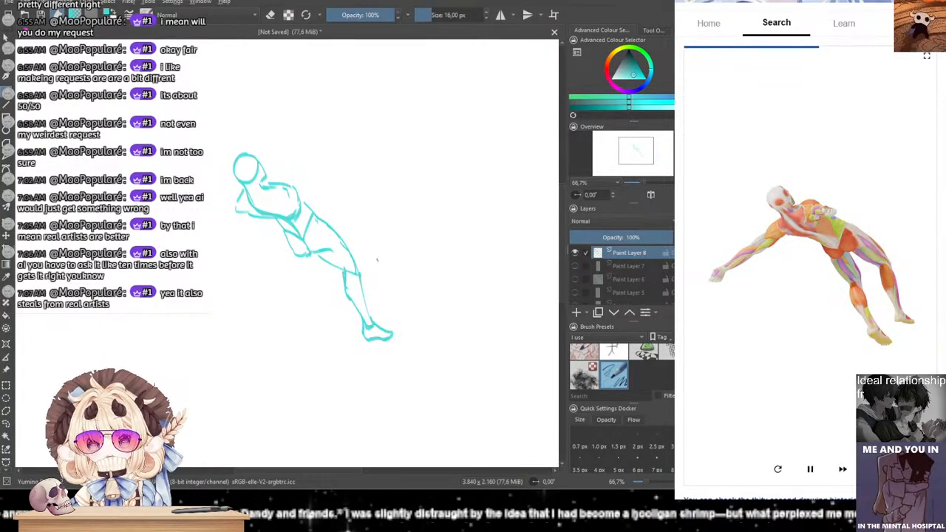
Step: Draw both contours of the near thigh from the pelvis down to the knee
{"action": "left_click_drag", "start_coordinate": [293, 256], "coordinate": [317, 302]}
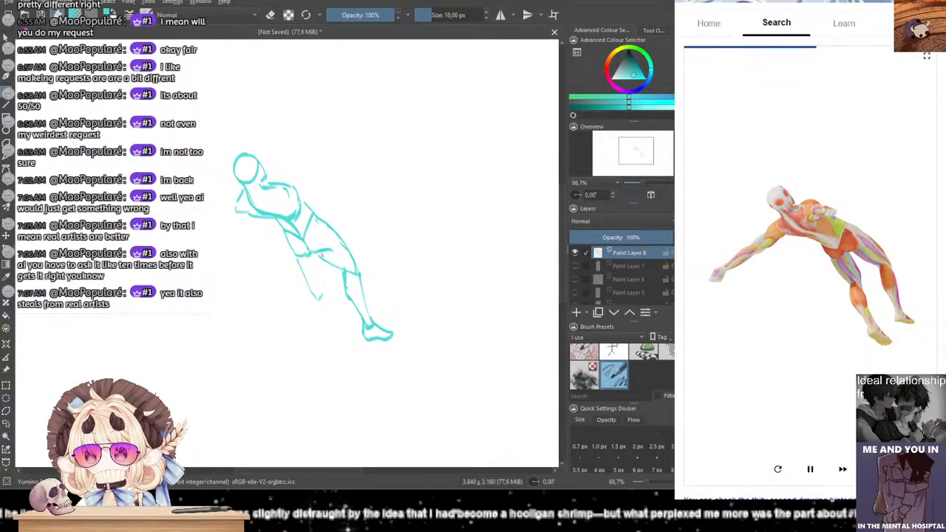
{"action": "left_click_drag", "start_coordinate": [315, 253], "coordinate": [323, 294]}
{"action": "key", "text": "ctrl+z"}
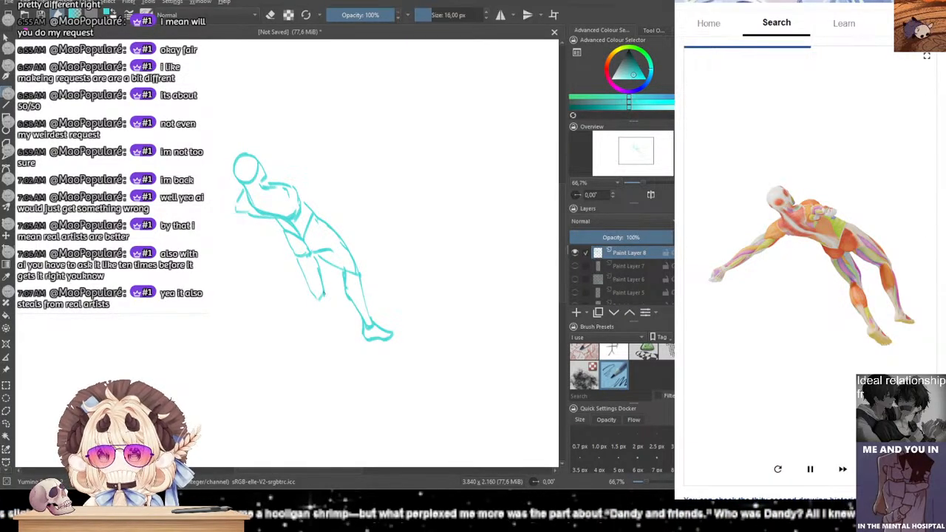
Step: Draw the near lower leg below the knee and finish it with a pointed foot
{"action": "left_click_drag", "start_coordinate": [324, 298], "coordinate": [339, 350]}
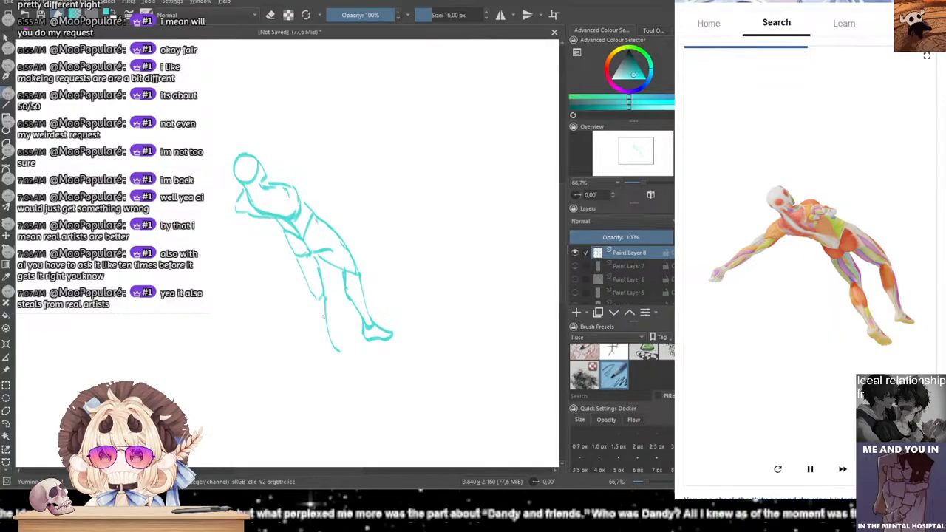
{"action": "key", "text": "ctrl+z"}
{"action": "mouse_move", "coordinate": [311, 289]}
{"action": "left_mouse_down"}
{"action": "mouse_move", "coordinate": [326, 345]}
{"action": "mouse_move", "coordinate": [319, 330]}
{"action": "mouse_move", "coordinate": [319, 338]}
{"action": "mouse_move", "coordinate": [330, 338]}
{"action": "mouse_move", "coordinate": [324, 331]}
{"action": "mouse_move", "coordinate": [356, 351]}
{"action": "mouse_move", "coordinate": [324, 340]}
{"action": "mouse_move", "coordinate": [324, 353]}
{"action": "mouse_move", "coordinate": [322, 340]}
{"action": "mouse_move", "coordinate": [320, 351]}
{"action": "mouse_move", "coordinate": [353, 360]}
{"action": "mouse_move", "coordinate": [323, 353]}
{"action": "mouse_move", "coordinate": [354, 361]}
{"action": "left_mouse_up"}
{"action": "key", "text": "ctrl+z"}
{"action": "key", "text": "ctrl+z"}
{"action": "key", "text": "ctrl+z"}
{"action": "key", "text": "ctrl+z"}
{"action": "key", "text": "ctrl+z"}
{"action": "key", "text": "ctrl+z"}
{"action": "key", "text": "ctrl+z"}
{"action": "key", "text": "ctrl+z"}
{"action": "key", "text": "ctrl+z"}
{"action": "key", "text": "ctrl+z"}
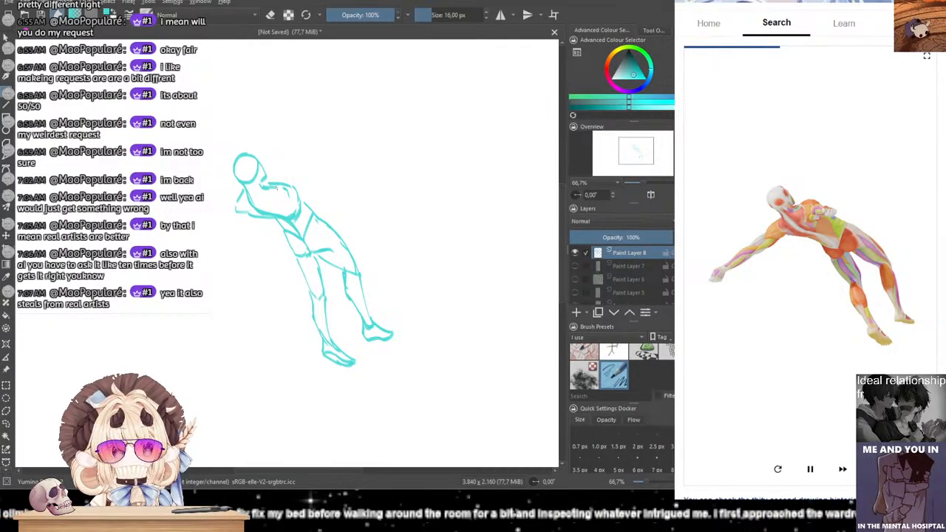
Step: Add the arm folded over the chest and begin the outstretched arm sloping down from the other shoulder
{"action": "mouse_move", "coordinate": [278, 188]}
{"action": "left_mouse_down"}
{"action": "mouse_move", "coordinate": [298, 192]}
{"action": "mouse_move", "coordinate": [291, 205]}
{"action": "mouse_move", "coordinate": [304, 195]}
{"action": "mouse_move", "coordinate": [302, 204]}
{"action": "mouse_move", "coordinate": [293, 194]}
{"action": "left_mouse_up"}
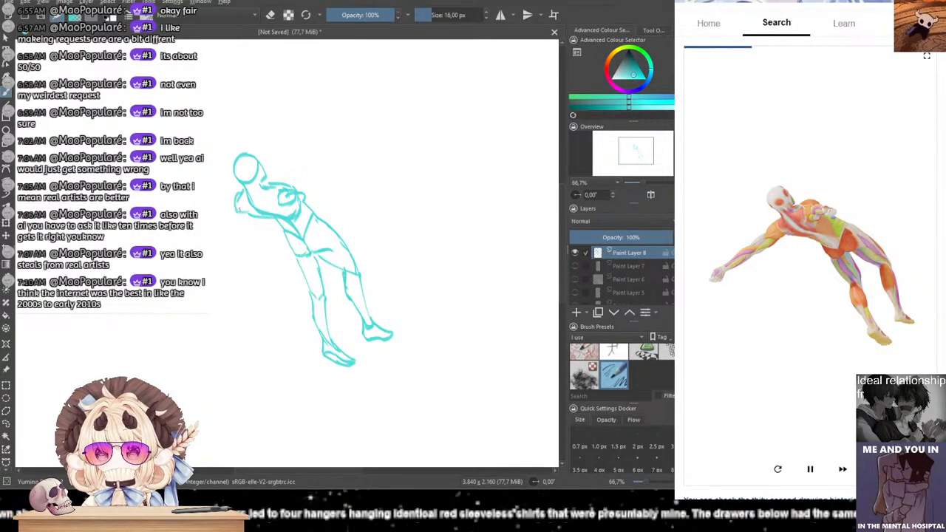
{"action": "mouse_move", "coordinate": [237, 196]}
{"action": "left_mouse_down"}
{"action": "mouse_move", "coordinate": [217, 227]}
{"action": "mouse_move", "coordinate": [229, 235]}
{"action": "left_mouse_up"}
{"action": "key", "text": "ctrl+z"}
{"action": "key", "text": "ctrl+z"}
{"action": "mouse_move", "coordinate": [234, 201]}
{"action": "left_mouse_down"}
{"action": "mouse_move", "coordinate": [212, 238]}
{"action": "mouse_move", "coordinate": [225, 227]}
{"action": "mouse_move", "coordinate": [192, 239]}
{"action": "mouse_move", "coordinate": [180, 266]}
{"action": "left_mouse_up"}
{"action": "key", "text": "ctrl+z"}
{"action": "key", "text": "ctrl+z"}
{"action": "key", "text": "ctrl+z"}
Step: Complete the outstretched arm's forearm contours and add a hand at its end
{"action": "mouse_move", "coordinate": [215, 235]}
{"action": "left_mouse_down"}
{"action": "mouse_move", "coordinate": [158, 275]}
{"action": "mouse_move", "coordinate": [177, 279]}
{"action": "mouse_move", "coordinate": [164, 282]}
{"action": "mouse_move", "coordinate": [182, 261]}
{"action": "left_mouse_up"}
{"action": "key", "text": "ctrl+z"}
{"action": "key", "text": "ctrl+z"}
{"action": "key", "text": "ctrl+z"}
{"action": "key", "text": "ctrl+z"}
{"action": "key", "text": "ctrl+z"}
{"action": "key", "text": "ctrl+z"}
{"action": "key", "text": "ctrl+z"}
{"action": "key", "text": "ctrl+z"}
{"action": "key", "text": "ctrl+z"}
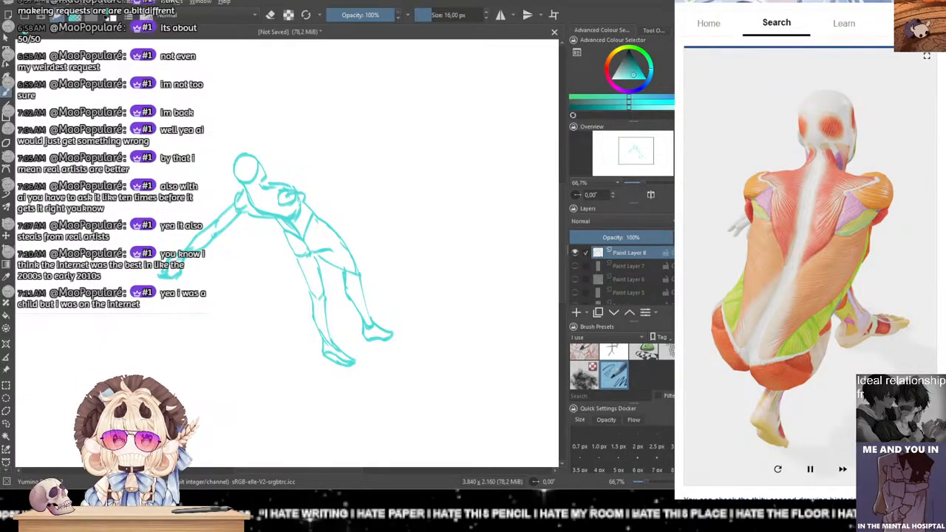
Step: Hide Paint Layer 8 and add a new paint layer for the crouching back-view pose
{"action": "left_click", "coordinate": [574, 254]}
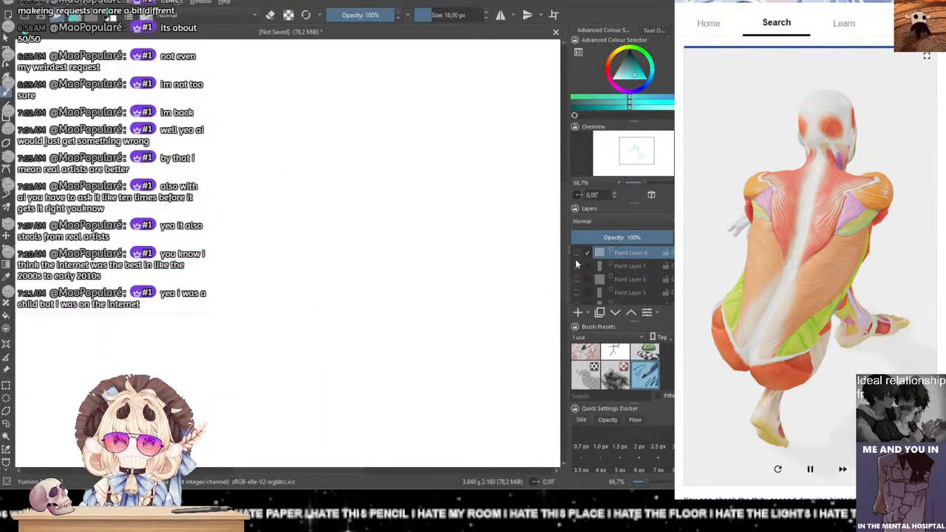
{"action": "left_click_drag", "start_coordinate": [568, 268], "coordinate": [569, 269]}
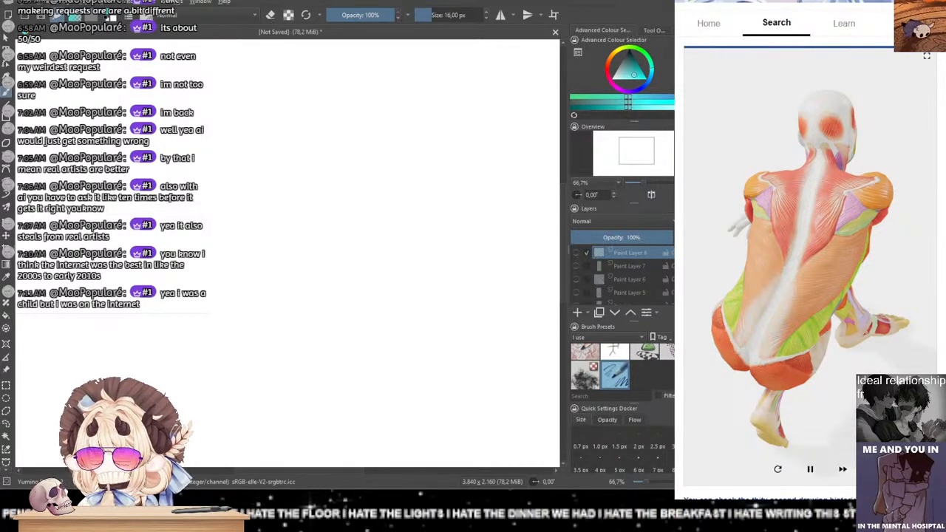
{"action": "left_click", "coordinate": [576, 312]}
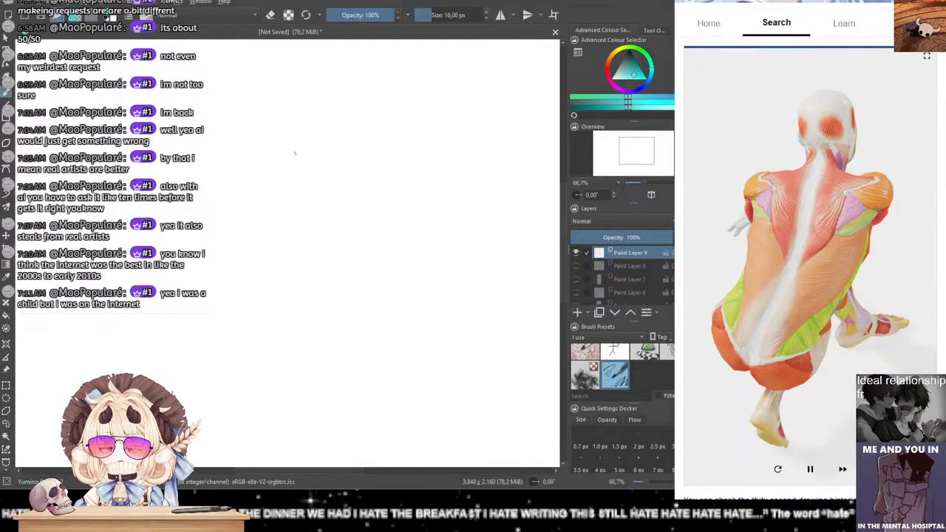
Step: Draw the crouching figure's round head with a vertical neck and spine line running into the upper back
{"action": "mouse_move", "coordinate": [297, 130]}
{"action": "left_mouse_down"}
{"action": "mouse_move", "coordinate": [288, 152]}
{"action": "mouse_move", "coordinate": [297, 124]}
{"action": "mouse_move", "coordinate": [288, 145]}
{"action": "mouse_move", "coordinate": [290, 115]}
{"action": "mouse_move", "coordinate": [312, 130]}
{"action": "mouse_move", "coordinate": [289, 168]}
{"action": "mouse_move", "coordinate": [292, 160]}
{"action": "mouse_move", "coordinate": [291, 203]}
{"action": "left_mouse_up"}
{"action": "key", "text": "ctrl+z"}
{"action": "key", "text": "ctrl+z"}
{"action": "key", "text": "ctrl+z"}
{"action": "key", "text": "ctrl+z"}
{"action": "key", "text": "ctrl+z"}
{"action": "key", "text": "ctrl+z"}
{"action": "key", "text": "ctrl+z"}
{"action": "left_click_drag", "start_coordinate": [295, 148], "coordinate": [293, 188]}
{"action": "key", "text": "ctrl+z"}
{"action": "mouse_move", "coordinate": [294, 146]}
{"action": "left_mouse_down"}
{"action": "mouse_move", "coordinate": [290, 181]}
{"action": "mouse_move", "coordinate": [321, 151]}
{"action": "mouse_move", "coordinate": [320, 186]}
{"action": "mouse_move", "coordinate": [302, 217]}
{"action": "left_mouse_up"}
{"action": "key", "text": "ctrl+z"}
{"action": "key", "text": "ctrl+z"}
{"action": "key", "text": "ctrl+z"}
Step: Draw the sides of the back tapering from the shoulder line down to the waist
{"action": "left_click_drag", "start_coordinate": [319, 184], "coordinate": [296, 218]}
{"action": "mouse_move", "coordinate": [273, 165]}
{"action": "left_mouse_down"}
{"action": "mouse_move", "coordinate": [275, 216]}
{"action": "mouse_move", "coordinate": [267, 194]}
{"action": "mouse_move", "coordinate": [266, 214]}
{"action": "mouse_move", "coordinate": [300, 220]}
{"action": "left_mouse_up"}
{"action": "key", "text": "ctrl+z"}
{"action": "key", "text": "ctrl+z"}
{"action": "key", "text": "ctrl+z"}
{"action": "left_click_drag", "start_coordinate": [267, 193], "coordinate": [267, 211]}
Step: Outline the pelvis below the waist and begin the left hip's outer contour
{"action": "mouse_move", "coordinate": [266, 209]}
{"action": "left_mouse_down"}
{"action": "mouse_move", "coordinate": [302, 214]}
{"action": "mouse_move", "coordinate": [283, 240]}
{"action": "mouse_move", "coordinate": [256, 231]}
{"action": "mouse_move", "coordinate": [276, 234]}
{"action": "mouse_move", "coordinate": [263, 243]}
{"action": "mouse_move", "coordinate": [288, 240]}
{"action": "mouse_move", "coordinate": [246, 236]}
{"action": "mouse_move", "coordinate": [255, 256]}
{"action": "left_mouse_up"}
{"action": "key", "text": "ctrl+z"}
{"action": "key", "text": "ctrl+z"}
{"action": "key", "text": "ctrl+z"}
{"action": "key", "text": "ctrl+z"}
{"action": "key", "text": "ctrl+z"}
{"action": "key", "text": "ctrl+z"}
{"action": "key", "text": "ctrl+z"}
{"action": "key", "text": "ctrl+z"}
{"action": "key", "text": "ctrl+z"}
{"action": "key", "text": "ctrl+z"}
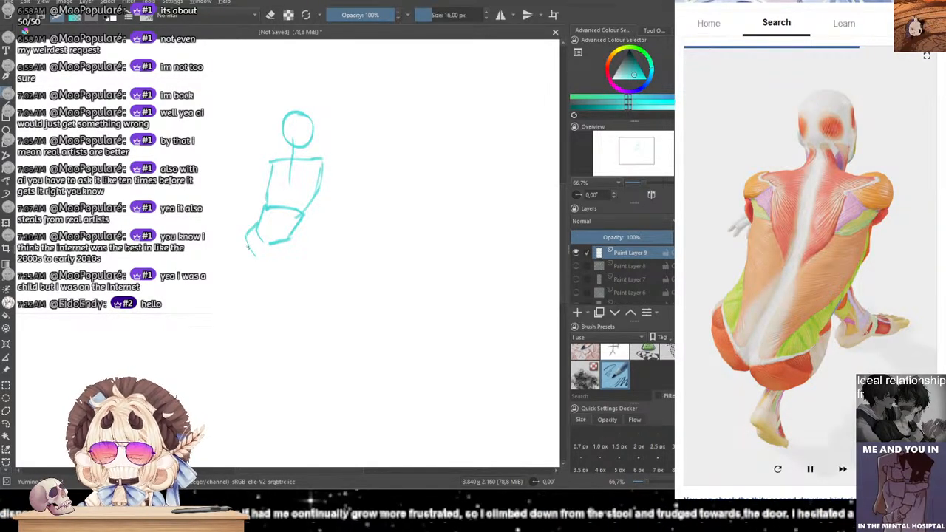
Step: Redraw the left hip and round off both buttocks beneath the pelvis
{"action": "key", "text": "ctrl+z"}
{"action": "key", "text": "ctrl+z"}
{"action": "mouse_move", "coordinate": [257, 222]}
{"action": "left_mouse_down"}
{"action": "mouse_move", "coordinate": [256, 256]}
{"action": "mouse_move", "coordinate": [268, 243]}
{"action": "mouse_move", "coordinate": [275, 260]}
{"action": "mouse_move", "coordinate": [289, 257]}
{"action": "mouse_move", "coordinate": [303, 219]}
{"action": "mouse_move", "coordinate": [284, 248]}
{"action": "left_mouse_up"}
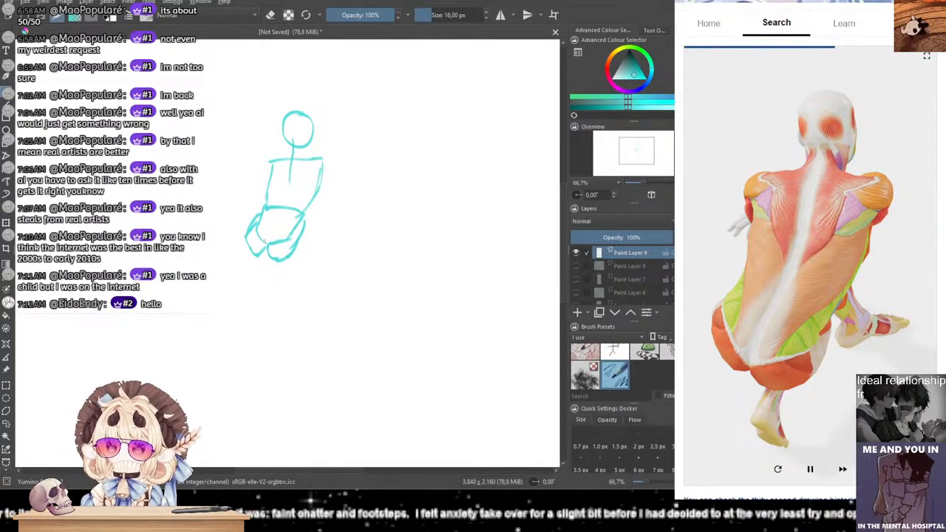
{"action": "left_click_drag", "start_coordinate": [268, 247], "coordinate": [259, 257]}
{"action": "mouse_move", "coordinate": [256, 221]}
{"action": "left_mouse_down"}
{"action": "mouse_move", "coordinate": [244, 237]}
{"action": "mouse_move", "coordinate": [258, 255]}
{"action": "left_mouse_up"}
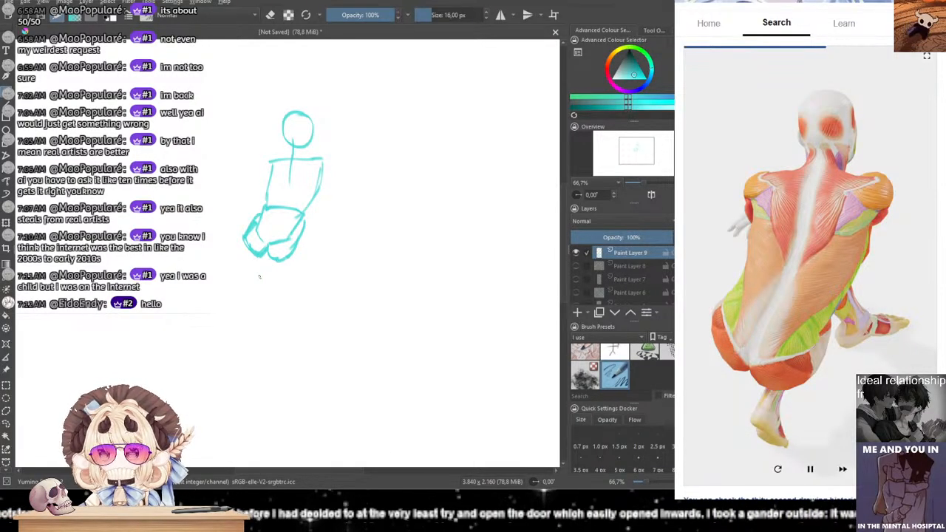
Step: Draw the lower leg and foot emerging beneath the buttocks
{"action": "mouse_move", "coordinate": [266, 258]}
{"action": "left_mouse_down"}
{"action": "mouse_move", "coordinate": [262, 275]}
{"action": "mouse_move", "coordinate": [285, 291]}
{"action": "mouse_move", "coordinate": [267, 289]}
{"action": "left_mouse_up"}
{"action": "key", "text": "ctrl+z"}
{"action": "key", "text": "ctrl+z"}
{"action": "key", "text": "ctrl+z"}
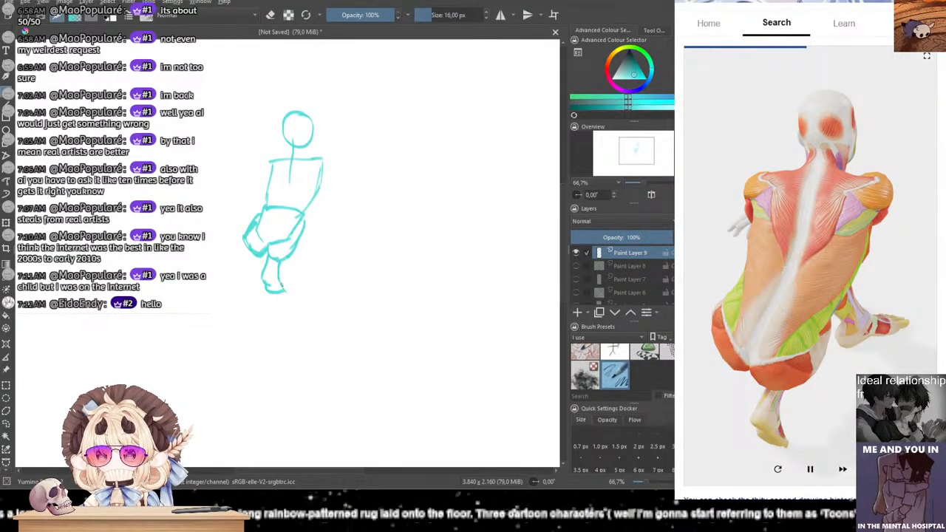
{"action": "left_click_drag", "start_coordinate": [269, 290], "coordinate": [284, 296]}
{"action": "key", "text": "ctrl+z"}
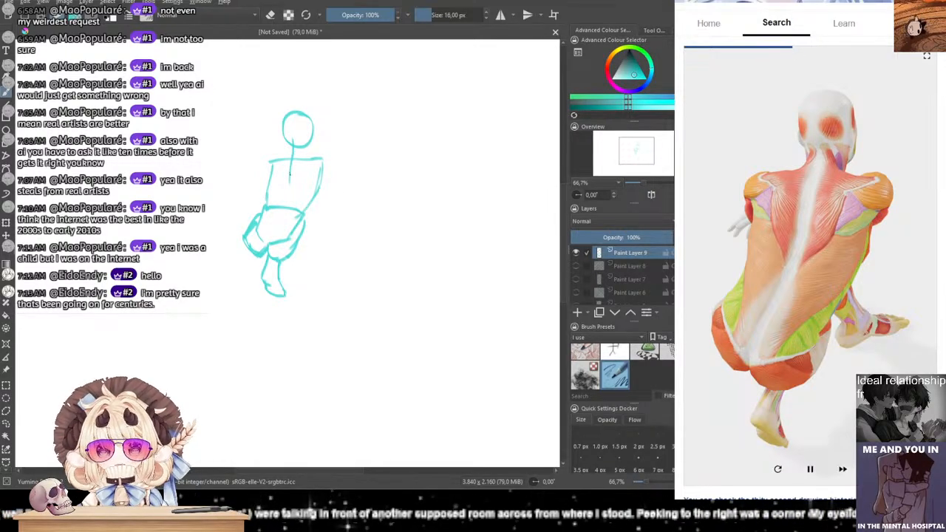
Step: Add rounded shoulders with short upper-arm contours on both sides of the back
{"action": "key", "text": "ctrl+z"}
{"action": "mouse_move", "coordinate": [271, 154]}
{"action": "left_mouse_down"}
{"action": "mouse_move", "coordinate": [266, 174]}
{"action": "mouse_move", "coordinate": [275, 164]}
{"action": "left_mouse_up"}
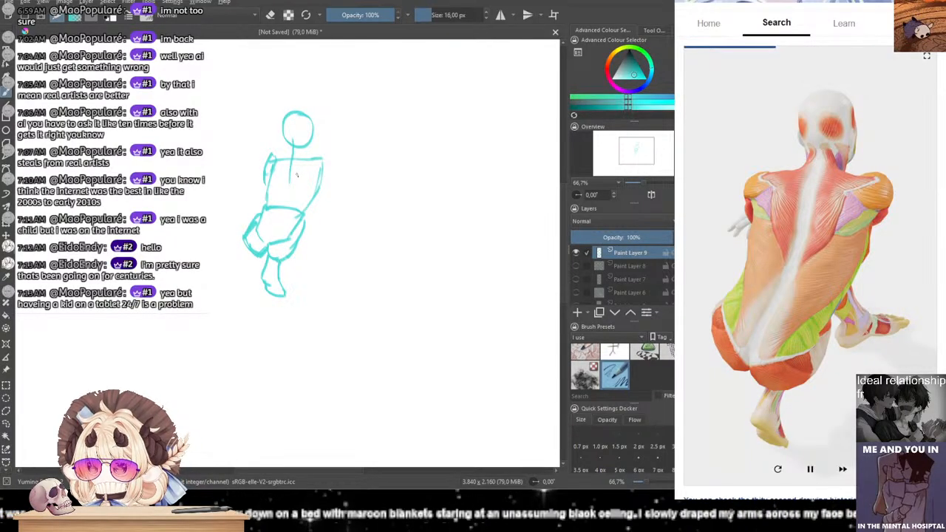
{"action": "mouse_move", "coordinate": [323, 151]}
{"action": "left_mouse_down"}
{"action": "mouse_move", "coordinate": [329, 163]}
{"action": "mouse_move", "coordinate": [316, 193]}
{"action": "left_mouse_up"}
Step: Sketch the small hand with fingers sticking out beside the left upper arm
{"action": "left_click_drag", "start_coordinate": [263, 166], "coordinate": [250, 186]}
{"action": "key", "text": "ctrl+z"}
{"action": "key", "text": "ctrl+z"}
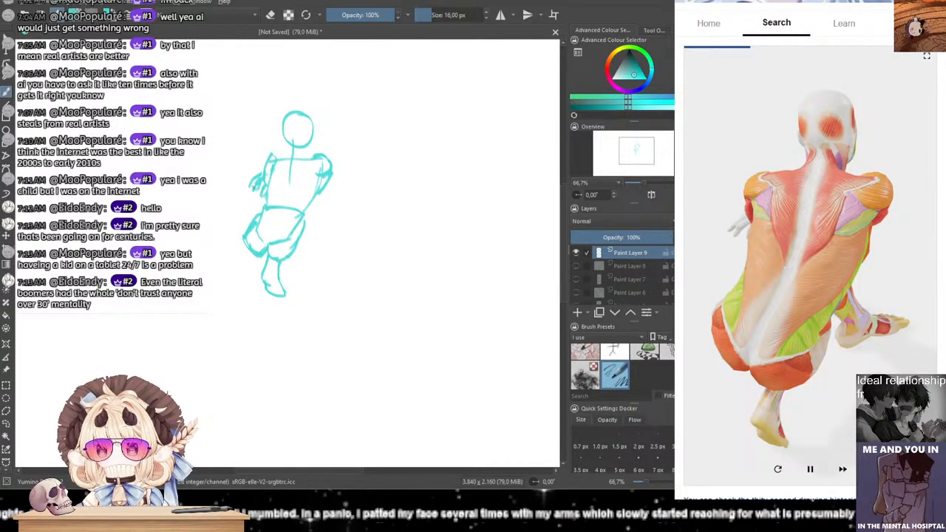
{"action": "left_click_drag", "start_coordinate": [250, 183], "coordinate": [256, 188]}
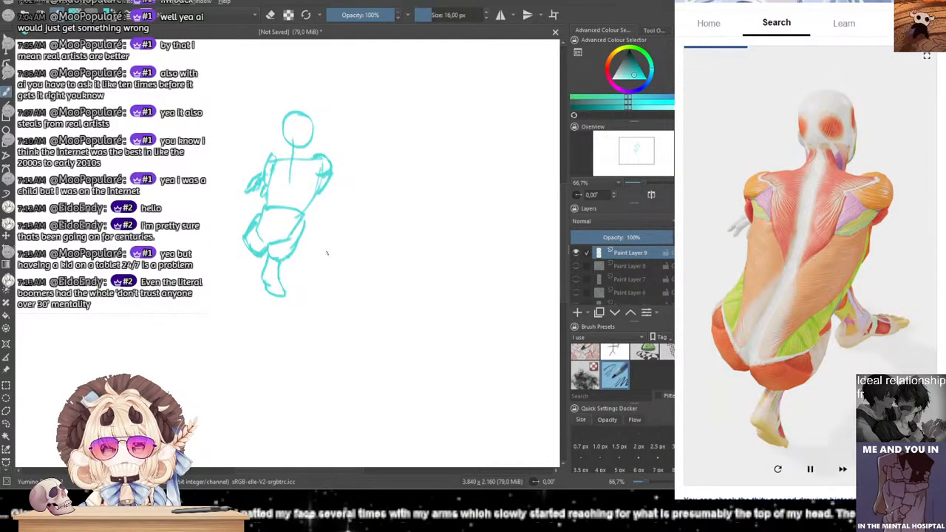
Step: Draw the other lower leg extending from behind the right hip and end it with a pointed foot
{"action": "left_click_drag", "start_coordinate": [314, 210], "coordinate": [325, 235]}
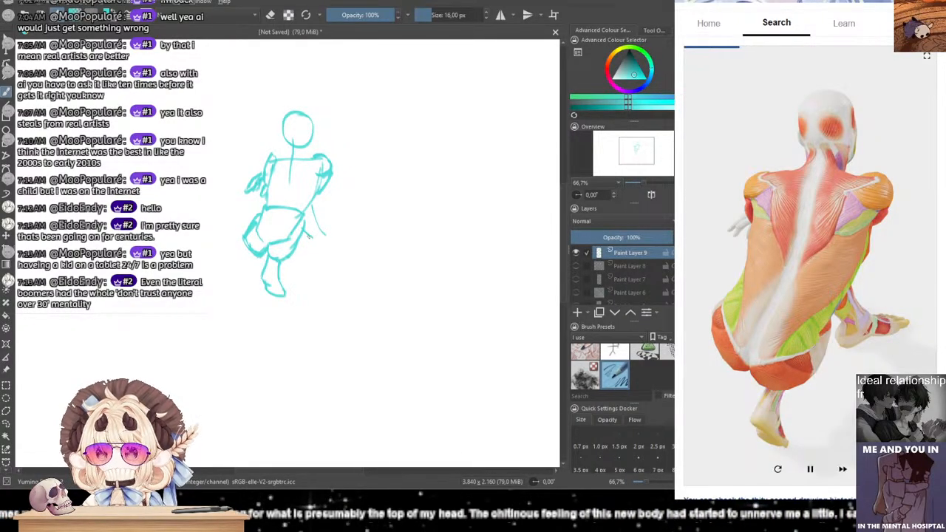
{"action": "mouse_move", "coordinate": [306, 232]}
{"action": "left_mouse_down"}
{"action": "mouse_move", "coordinate": [306, 244]}
{"action": "mouse_move", "coordinate": [320, 245]}
{"action": "mouse_move", "coordinate": [310, 249]}
{"action": "mouse_move", "coordinate": [334, 242]}
{"action": "left_mouse_up"}
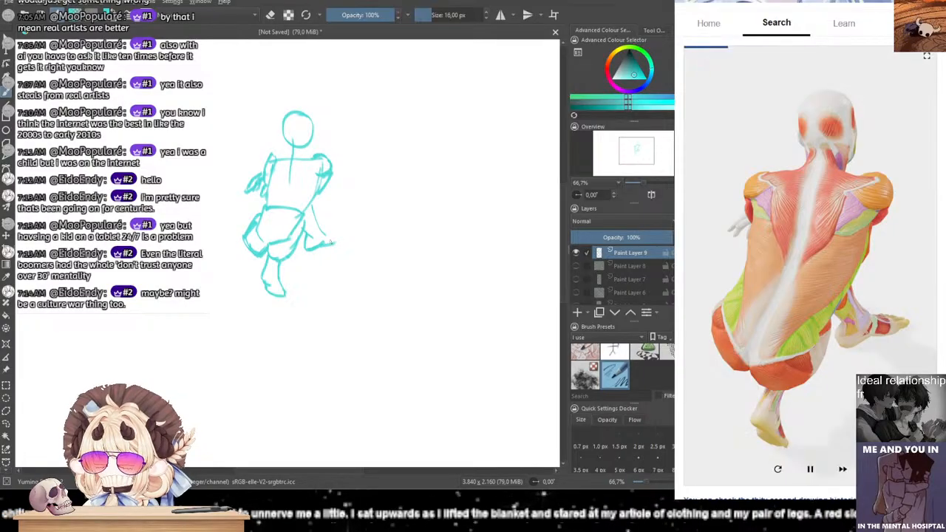
{"action": "left_click_drag", "start_coordinate": [321, 232], "coordinate": [343, 235]}
{"action": "key", "text": "ctrl+z"}
{"action": "key", "text": "ctrl+z"}
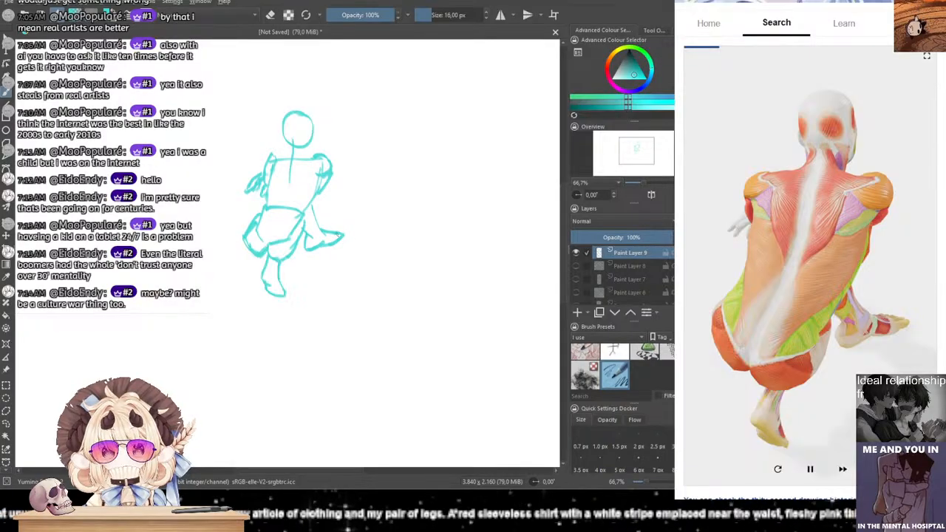
{"action": "key", "text": "ctrl+z"}
{"action": "left_click_drag", "start_coordinate": [328, 231], "coordinate": [351, 233]}
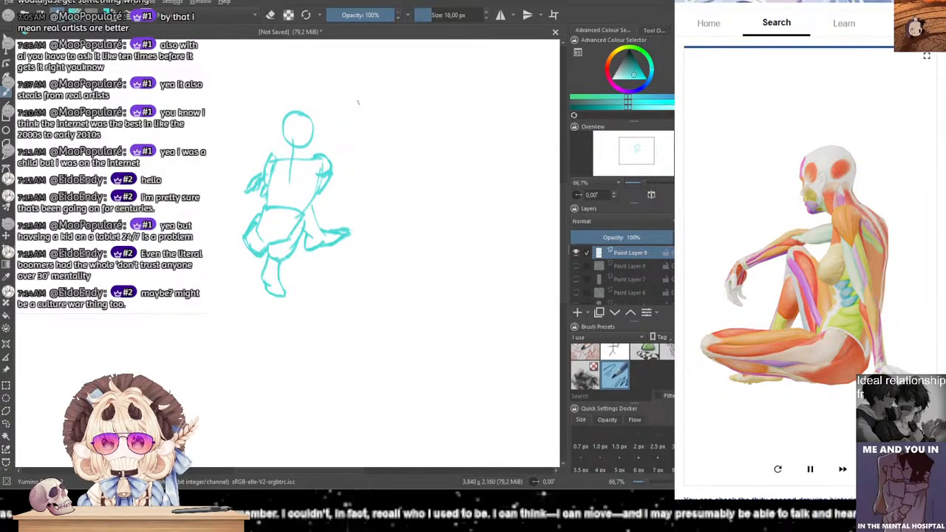
Step: Hide the finished pose's layer and add a new paint layer for the seated side-view pose
{"action": "left_click", "coordinate": [576, 253]}
{"action": "left_click", "coordinate": [578, 312]}
{"action": "mouse_move", "coordinate": [306, 180]}
{"action": "left_mouse_down"}
{"action": "mouse_move", "coordinate": [301, 164]}
{"action": "mouse_move", "coordinate": [293, 184]}
{"action": "mouse_move", "coordinate": [304, 161]}
{"action": "mouse_move", "coordinate": [301, 176]}
{"action": "left_mouse_up"}
{"action": "key", "text": "ctrl+z"}
{"action": "key", "text": "ctrl+z"}
{"action": "key", "text": "ctrl+z"}
{"action": "key", "text": "ctrl+z"}
{"action": "key", "text": "ctrl+z"}
{"action": "key", "text": "ctrl+z"}
{"action": "key", "text": "ctrl+z"}
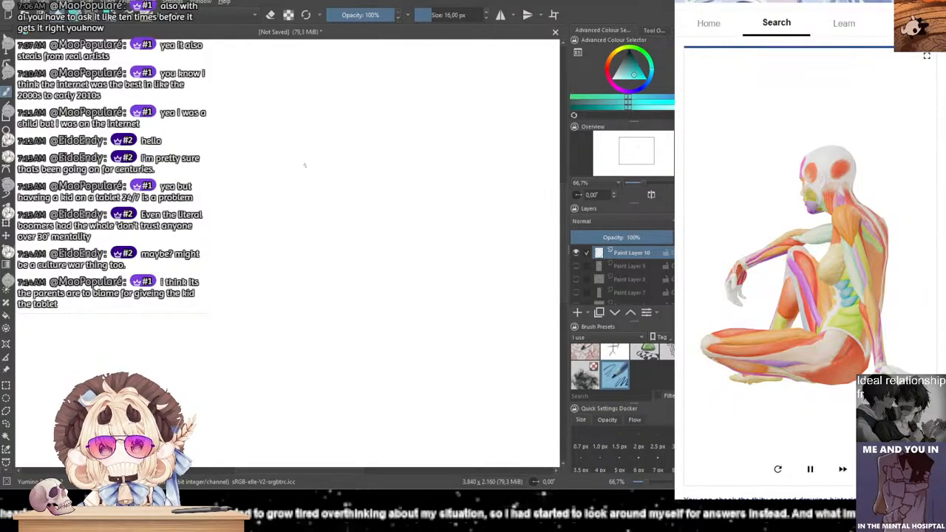
Step: Draw a round head with a short neck line for the seated side-view figure
{"action": "mouse_move", "coordinate": [308, 160]}
{"action": "left_mouse_down"}
{"action": "mouse_move", "coordinate": [288, 182]}
{"action": "mouse_move", "coordinate": [297, 162]}
{"action": "mouse_move", "coordinate": [318, 181]}
{"action": "mouse_move", "coordinate": [298, 164]}
{"action": "mouse_move", "coordinate": [325, 168]}
{"action": "mouse_move", "coordinate": [313, 153]}
{"action": "mouse_move", "coordinate": [297, 173]}
{"action": "mouse_move", "coordinate": [302, 156]}
{"action": "mouse_move", "coordinate": [296, 194]}
{"action": "mouse_move", "coordinate": [328, 178]}
{"action": "mouse_move", "coordinate": [341, 233]}
{"action": "left_mouse_up"}
{"action": "key", "text": "ctrl+z"}
{"action": "key", "text": "ctrl+z"}
{"action": "key", "text": "ctrl+z"}
{"action": "key", "text": "ctrl+z"}
{"action": "key", "text": "ctrl+z"}
{"action": "key", "text": "ctrl+z"}
{"action": "key", "text": "ctrl+z"}
{"action": "key", "text": "ctrl+z"}
{"action": "key", "text": "ctrl+z"}
{"action": "key", "text": "ctrl+z"}
{"action": "key", "text": "ctrl+z"}
{"action": "key", "text": "ctrl+z"}
{"action": "key", "text": "ctrl+z"}
{"action": "key", "text": "ctrl+z"}
{"action": "key", "text": "ctrl+z"}
Step: Draw the curved back contour running from the neck down to the waist
{"action": "left_click_drag", "start_coordinate": [326, 190], "coordinate": [342, 233]}
{"action": "left_click_drag", "start_coordinate": [328, 194], "coordinate": [343, 248]}
{"action": "key", "text": "ctrl+z"}
{"action": "mouse_move", "coordinate": [327, 193]}
{"action": "left_mouse_down"}
{"action": "mouse_move", "coordinate": [343, 251]}
{"action": "mouse_move", "coordinate": [336, 269]}
{"action": "left_mouse_up"}
{"action": "key", "text": "ctrl+z"}
{"action": "key", "text": "ctrl+z"}
{"action": "key", "text": "ctrl+z"}
{"action": "key", "text": "ctrl+z"}
{"action": "left_click_drag", "start_coordinate": [333, 201], "coordinate": [343, 244]}
{"action": "key", "text": "ctrl+z"}
{"action": "left_click_drag", "start_coordinate": [332, 200], "coordinate": [333, 253]}
{"action": "key", "text": "ctrl+z"}
{"action": "left_click_drag", "start_coordinate": [332, 208], "coordinate": [334, 263]}
{"action": "key", "text": "ctrl+z"}
{"action": "left_click_drag", "start_coordinate": [342, 220], "coordinate": [331, 281]}
{"action": "key", "text": "ctrl+z"}
Step: Sketch the straight supporting arm from the shoulder down to a hand resting flat on the ground behind the figure
{"action": "mouse_move", "coordinate": [302, 204]}
{"action": "left_mouse_down"}
{"action": "mouse_move", "coordinate": [321, 204]}
{"action": "mouse_move", "coordinate": [311, 215]}
{"action": "mouse_move", "coordinate": [322, 216]}
{"action": "mouse_move", "coordinate": [325, 255]}
{"action": "left_mouse_up"}
{"action": "key", "text": "ctrl+z"}
{"action": "mouse_move", "coordinate": [323, 216]}
{"action": "left_mouse_down"}
{"action": "mouse_move", "coordinate": [330, 250]}
{"action": "mouse_move", "coordinate": [320, 246]}
{"action": "mouse_move", "coordinate": [336, 306]}
{"action": "left_mouse_up"}
{"action": "mouse_move", "coordinate": [330, 246]}
{"action": "left_mouse_down"}
{"action": "mouse_move", "coordinate": [338, 297]}
{"action": "mouse_move", "coordinate": [327, 313]}
{"action": "mouse_move", "coordinate": [342, 314]}
{"action": "left_mouse_up"}
{"action": "mouse_move", "coordinate": [338, 300]}
{"action": "left_mouse_down"}
{"action": "mouse_move", "coordinate": [353, 311]}
{"action": "mouse_move", "coordinate": [339, 316]}
{"action": "left_mouse_up"}
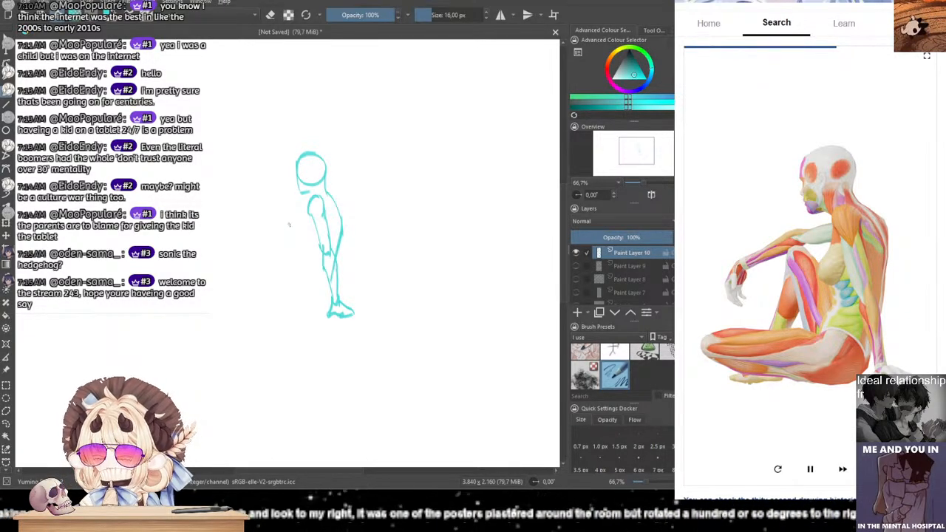
Step: Draw the chest contour and the belly curve in front of the supporting arm
{"action": "mouse_move", "coordinate": [303, 206]}
{"action": "left_mouse_down"}
{"action": "mouse_move", "coordinate": [294, 233]}
{"action": "mouse_move", "coordinate": [299, 251]}
{"action": "mouse_move", "coordinate": [310, 232]}
{"action": "mouse_move", "coordinate": [296, 251]}
{"action": "mouse_move", "coordinate": [303, 268]}
{"action": "mouse_move", "coordinate": [320, 275]}
{"action": "mouse_move", "coordinate": [328, 266]}
{"action": "left_mouse_up"}
{"action": "key", "text": "ctrl+z"}
{"action": "key", "text": "ctrl+z"}
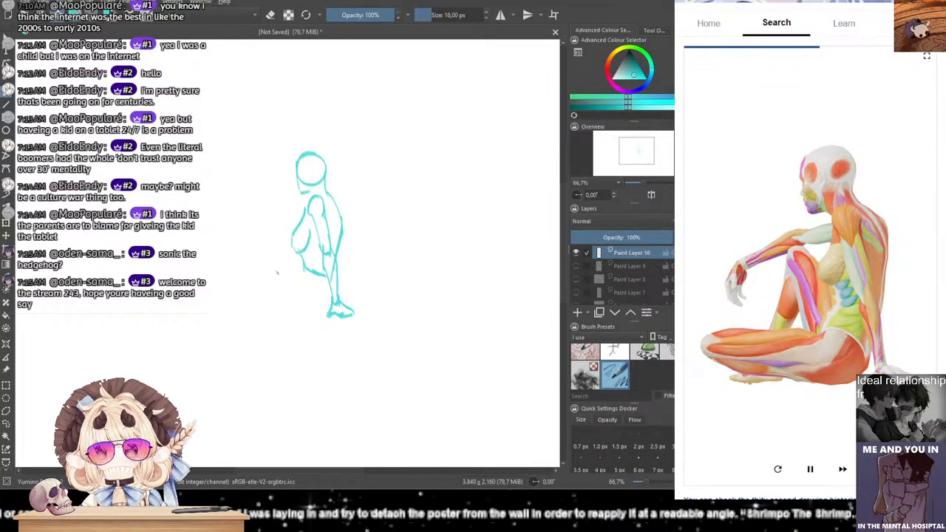
{"action": "left_click_drag", "start_coordinate": [304, 269], "coordinate": [286, 291]}
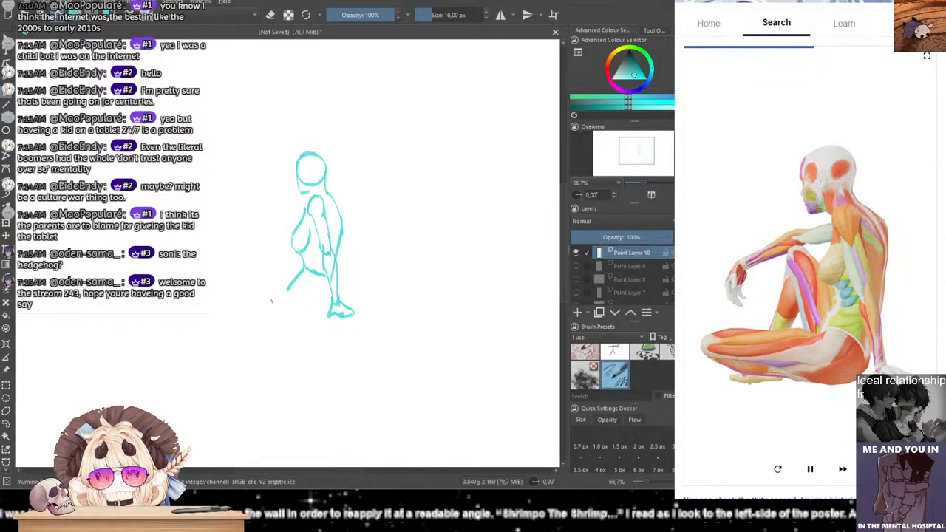
{"action": "key", "text": "ctrl+z"}
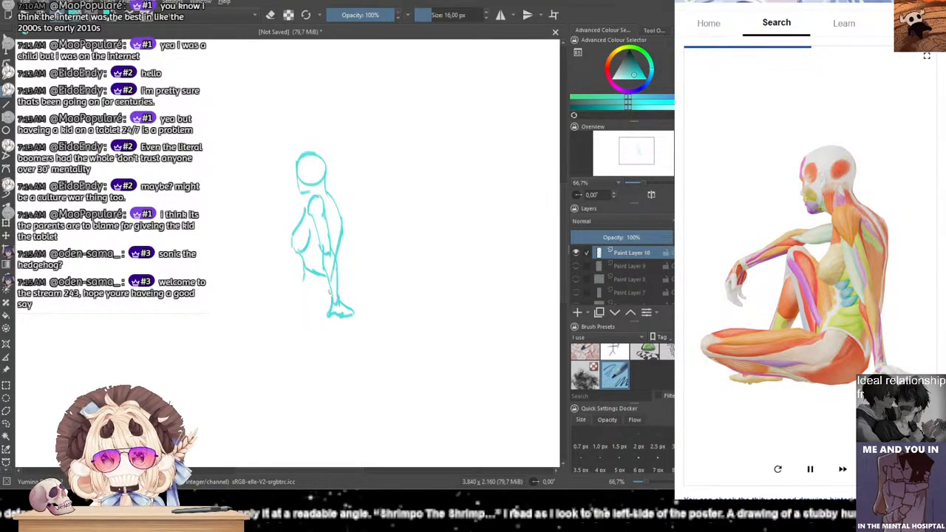
Step: Draw the waist flaring into the hip and the rounded buttock beside the supporting hand
{"action": "mouse_move", "coordinate": [302, 275]}
{"action": "left_mouse_down"}
{"action": "mouse_move", "coordinate": [292, 294]}
{"action": "mouse_move", "coordinate": [319, 299]}
{"action": "left_mouse_up"}
{"action": "mouse_move", "coordinate": [313, 297]}
{"action": "left_mouse_down"}
{"action": "mouse_move", "coordinate": [327, 316]}
{"action": "mouse_move", "coordinate": [306, 332]}
{"action": "left_mouse_up"}
{"action": "key", "text": "ctrl+z"}
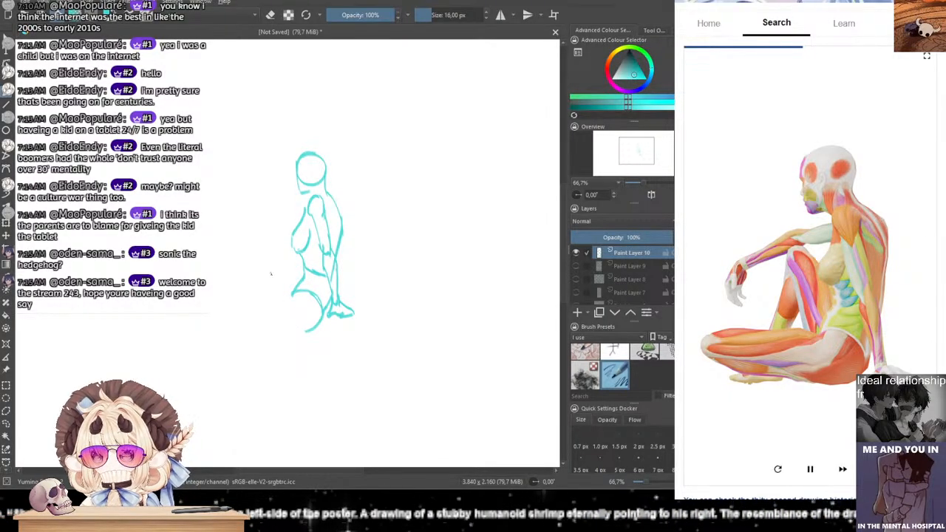
Step: Outline the folded thigh as a long rounded shape lying horizontally from the hip to the knee
{"action": "mouse_move", "coordinate": [226, 292]}
{"action": "left_mouse_down"}
{"action": "mouse_move", "coordinate": [289, 294]}
{"action": "mouse_move", "coordinate": [226, 292]}
{"action": "mouse_move", "coordinate": [214, 303]}
{"action": "mouse_move", "coordinate": [229, 321]}
{"action": "mouse_move", "coordinate": [275, 329]}
{"action": "left_mouse_up"}
{"action": "key", "text": "ctrl+z"}
{"action": "key", "text": "ctrl+z"}
{"action": "left_click_drag", "start_coordinate": [267, 326], "coordinate": [312, 327]}
{"action": "mouse_move", "coordinate": [213, 307]}
{"action": "left_mouse_down"}
{"action": "mouse_move", "coordinate": [244, 335]}
{"action": "mouse_move", "coordinate": [277, 337]}
{"action": "left_mouse_up"}
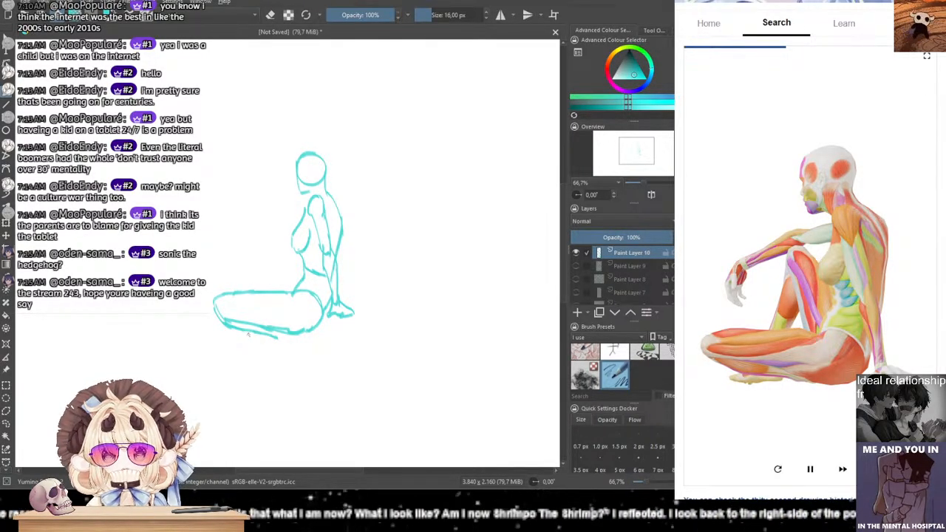
Step: Draw the other leg with its knee raised in front of the chest, behind the folded thigh
{"action": "mouse_move", "coordinate": [277, 230]}
{"action": "left_mouse_down"}
{"action": "mouse_move", "coordinate": [291, 247]}
{"action": "mouse_move", "coordinate": [263, 231]}
{"action": "mouse_move", "coordinate": [252, 279]}
{"action": "left_mouse_up"}
{"action": "key", "text": "ctrl+z"}
{"action": "key", "text": "ctrl+z"}
{"action": "key", "text": "ctrl+z"}
{"action": "left_click_drag", "start_coordinate": [261, 232], "coordinate": [245, 287]}
{"action": "left_click_drag", "start_coordinate": [258, 250], "coordinate": [243, 291]}
{"action": "key", "text": "ctrl+z"}
{"action": "mouse_move", "coordinate": [265, 252]}
{"action": "left_mouse_down"}
{"action": "mouse_move", "coordinate": [286, 289]}
{"action": "mouse_move", "coordinate": [272, 279]}
{"action": "mouse_move", "coordinate": [261, 291]}
{"action": "left_mouse_up"}
{"action": "key", "text": "ctrl+z"}
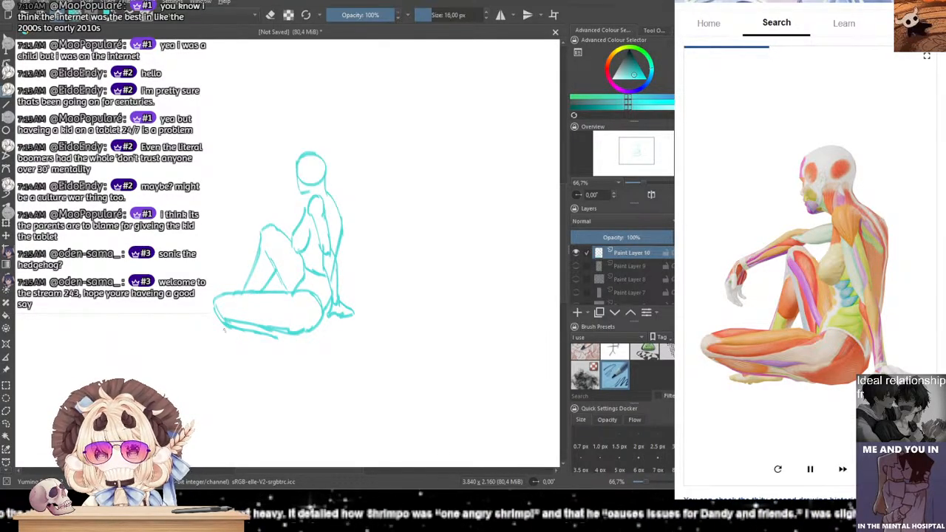
Step: Sketch the tucked lower leg and foot along the underside of the folded thigh
{"action": "mouse_move", "coordinate": [228, 327]}
{"action": "left_mouse_down"}
{"action": "mouse_move", "coordinate": [225, 338]}
{"action": "mouse_move", "coordinate": [261, 334]}
{"action": "left_mouse_up"}
{"action": "key", "text": "ctrl+z"}
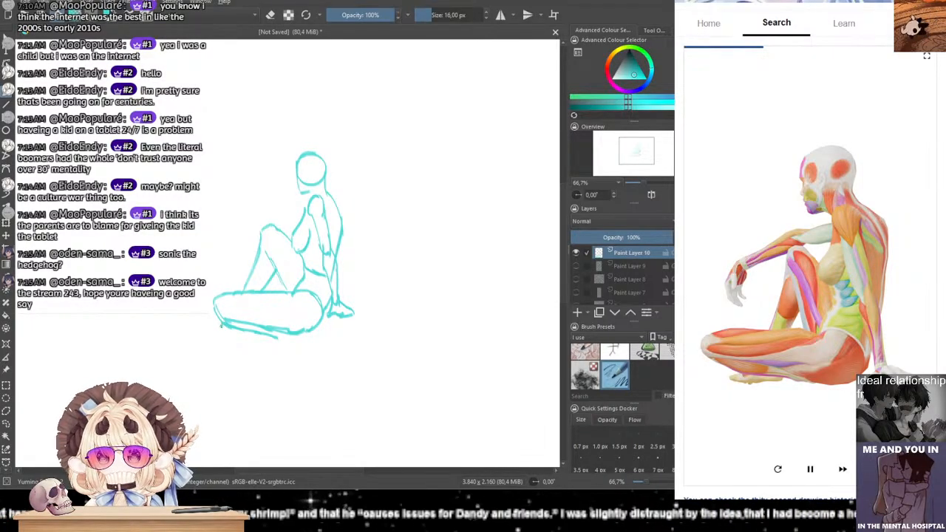
{"action": "mouse_move", "coordinate": [219, 321]}
{"action": "left_mouse_down"}
{"action": "mouse_move", "coordinate": [214, 329]}
{"action": "mouse_move", "coordinate": [238, 335]}
{"action": "mouse_move", "coordinate": [210, 328]}
{"action": "mouse_move", "coordinate": [265, 334]}
{"action": "left_mouse_up"}
{"action": "key", "text": "ctrl+z"}
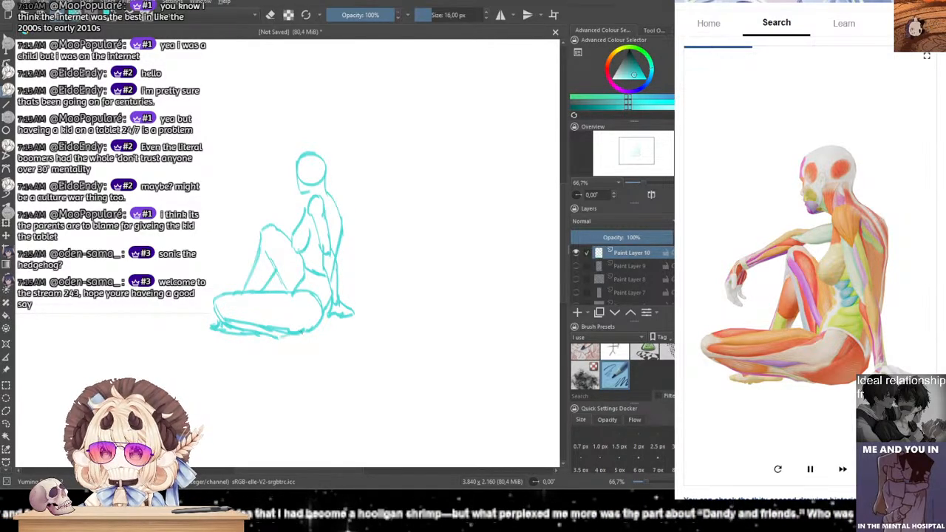
{"action": "left_click_drag", "start_coordinate": [276, 337], "coordinate": [296, 333]}
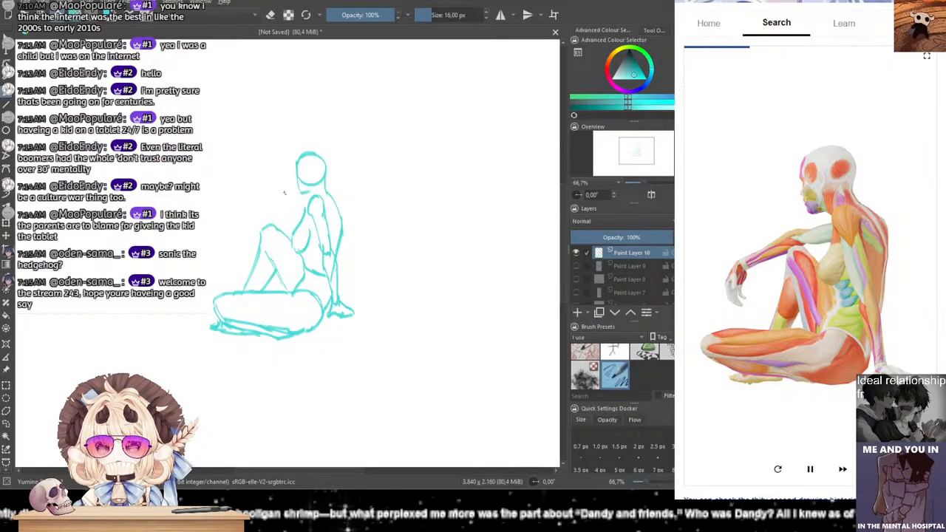
Step: Draw the forward arm resting over the raised knee and end it with a drooping hand and fingers
{"action": "mouse_move", "coordinate": [309, 196]}
{"action": "left_mouse_down"}
{"action": "mouse_move", "coordinate": [267, 217]}
{"action": "mouse_move", "coordinate": [309, 213]}
{"action": "left_mouse_up"}
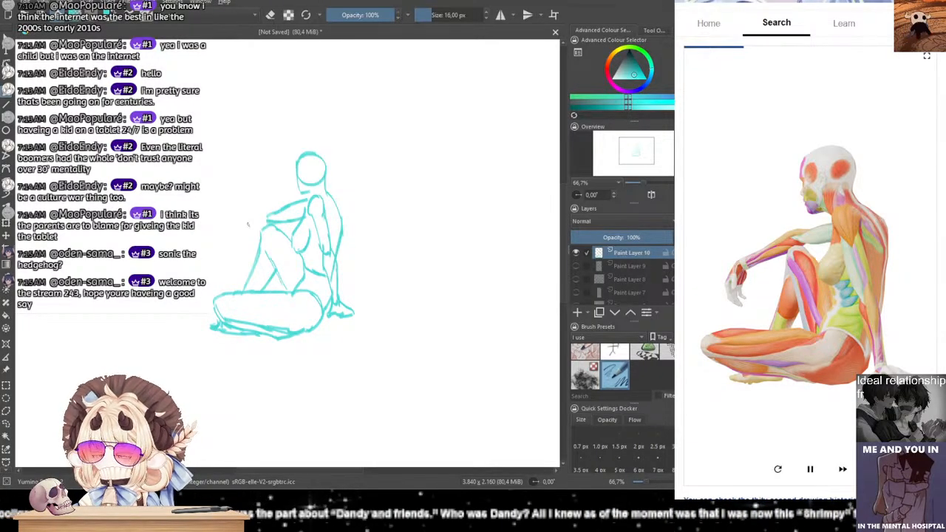
{"action": "mouse_move", "coordinate": [266, 215]}
{"action": "left_mouse_down"}
{"action": "mouse_move", "coordinate": [219, 245]}
{"action": "mouse_move", "coordinate": [267, 219]}
{"action": "mouse_move", "coordinate": [220, 251]}
{"action": "left_mouse_up"}
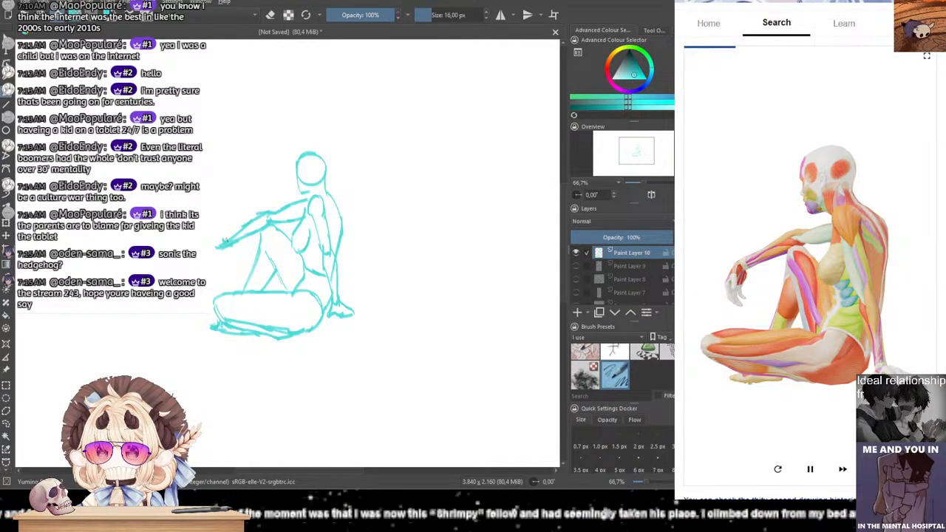
{"action": "left_click_drag", "start_coordinate": [223, 237], "coordinate": [211, 258]}
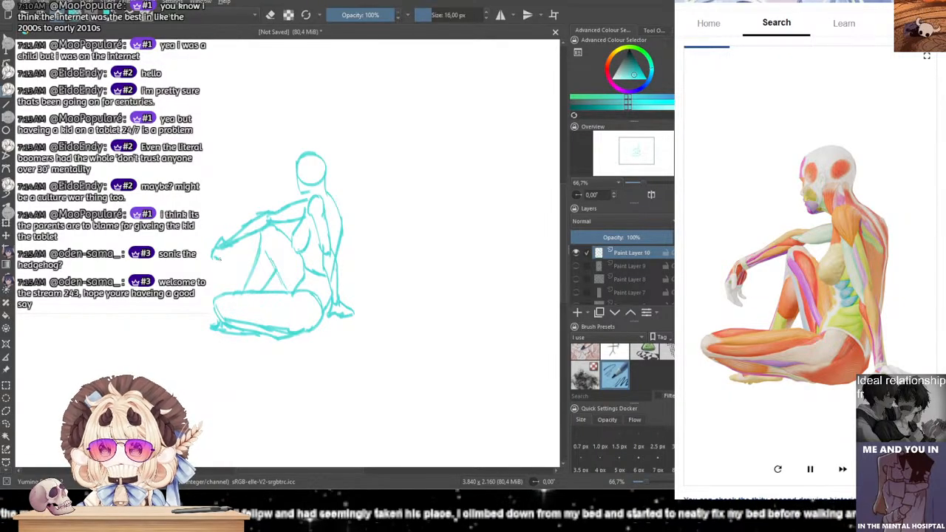
{"action": "left_click_drag", "start_coordinate": [230, 247], "coordinate": [219, 260]}
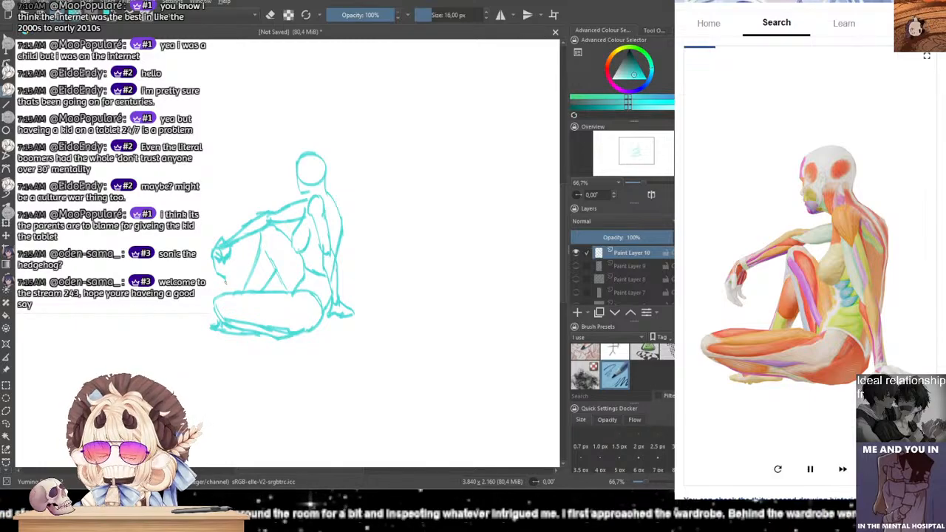
{"action": "left_click_drag", "start_coordinate": [227, 258], "coordinate": [229, 272]}
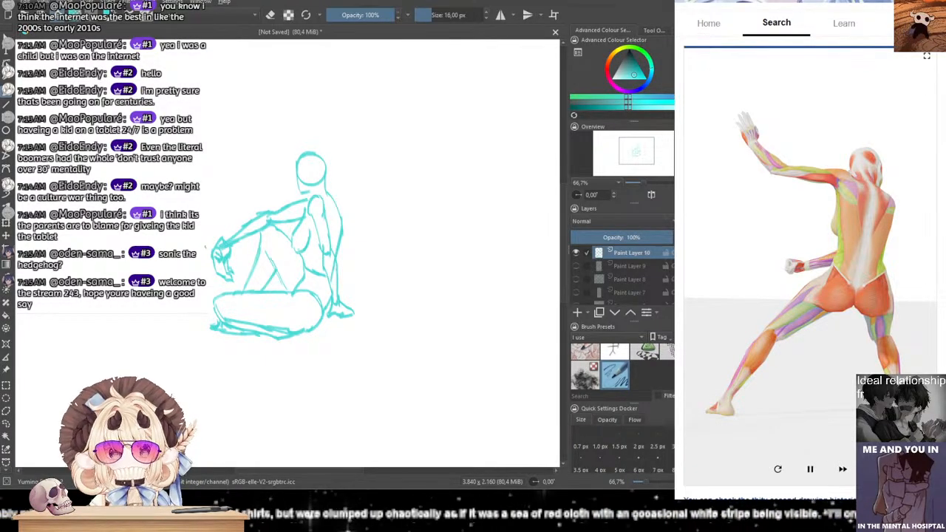
Step: Hide the finished pose's layer, add a new paint layer and start a new thirty seconds drawing session
{"action": "left_click", "coordinate": [575, 252]}
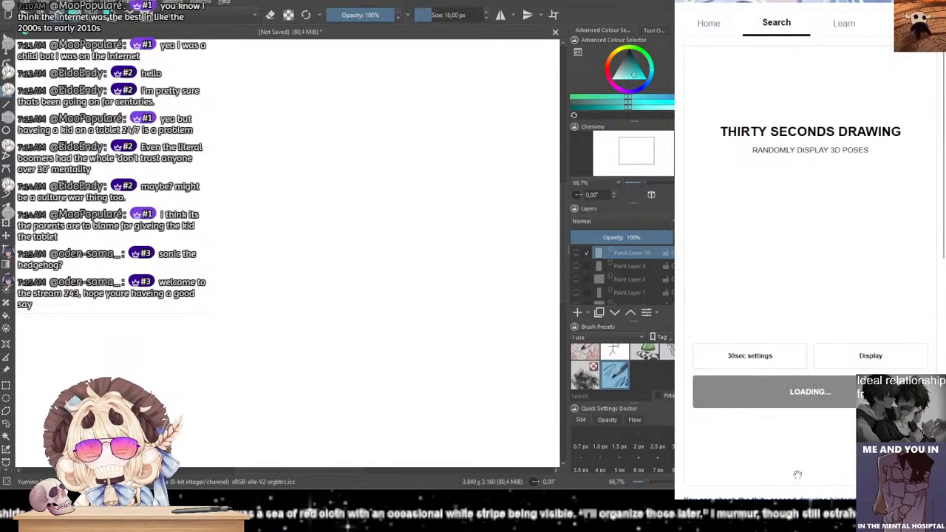
{"action": "left_click", "coordinate": [782, 355]}
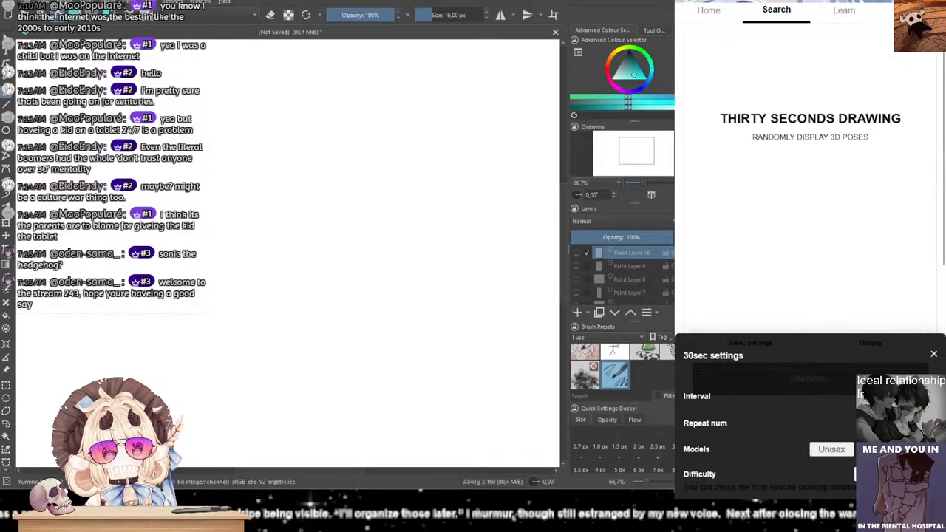
{"action": "left_click", "coordinate": [933, 353]}
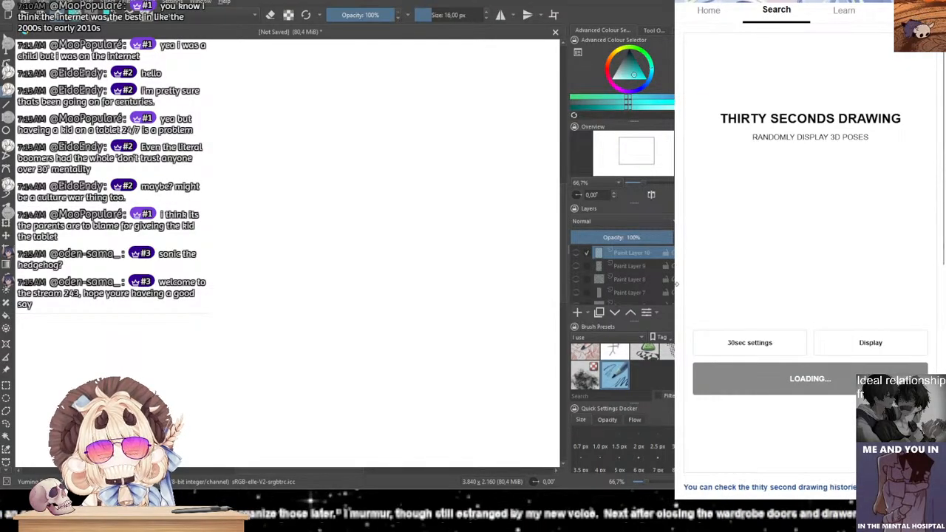
{"action": "key", "text": "F5"}
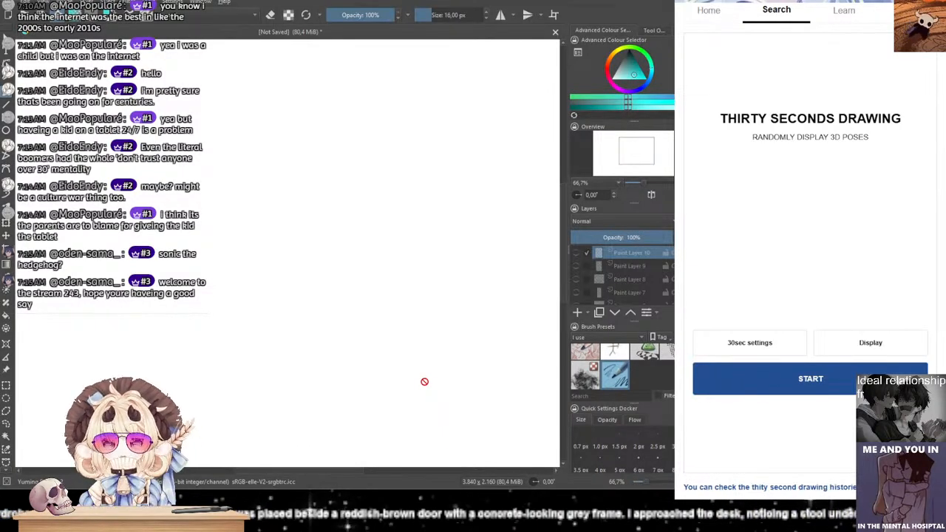
{"action": "left_click", "coordinate": [577, 311]}
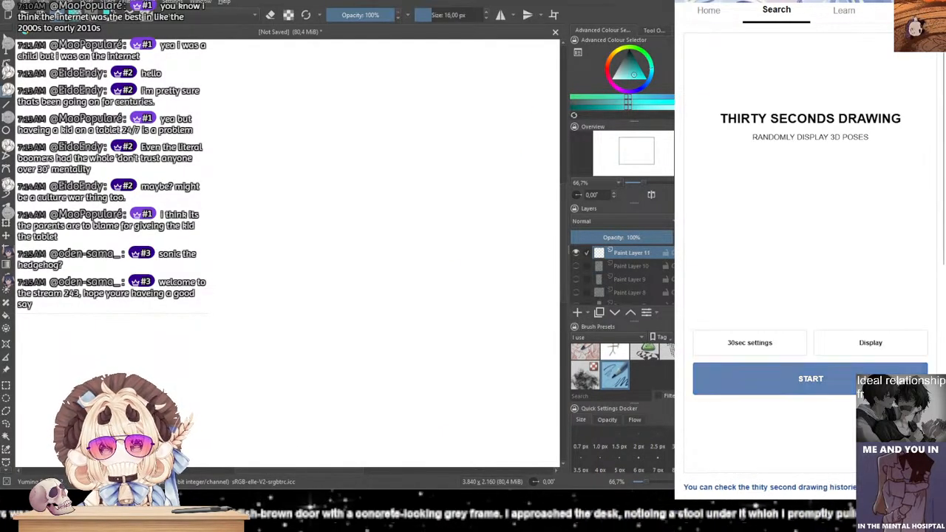
{"action": "left_click", "coordinate": [787, 376]}
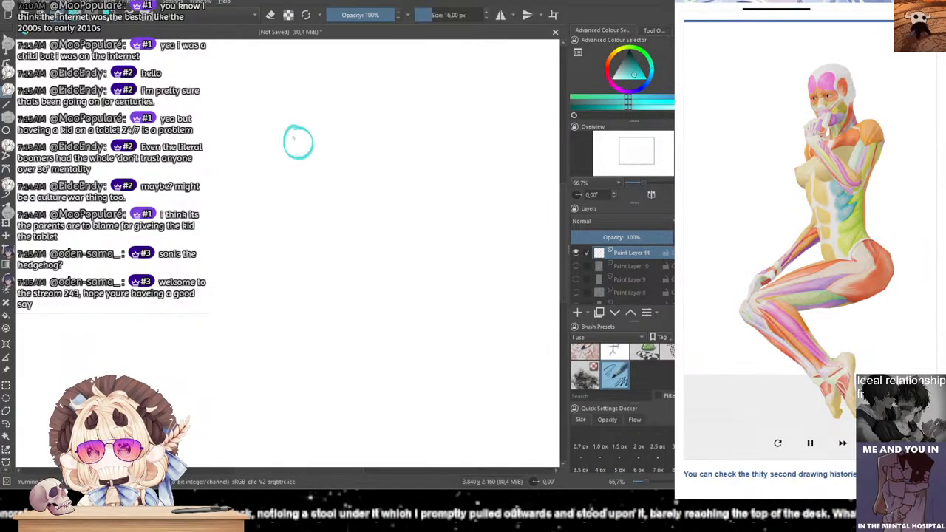
Step: Draw the head of the new pose as a circle with facial guidelines and a tapered jaw
{"action": "left_click_drag", "start_coordinate": [308, 114], "coordinate": [311, 152]}
{"action": "key", "text": "ctrl+z"}
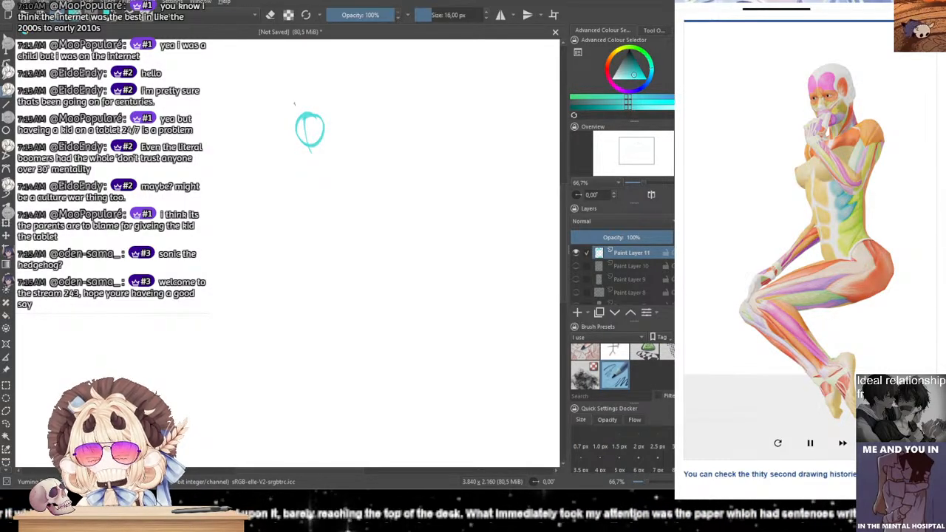
{"action": "key", "text": "ctrl+z"}
{"action": "left_click_drag", "start_coordinate": [301, 120], "coordinate": [310, 166]}
{"action": "key", "text": "ctrl+z"}
{"action": "mouse_move", "coordinate": [303, 116]}
{"action": "left_mouse_down"}
{"action": "mouse_move", "coordinate": [315, 161]}
{"action": "mouse_move", "coordinate": [321, 134]}
{"action": "left_mouse_up"}
{"action": "key", "text": "ctrl+z"}
{"action": "key", "text": "ctrl+z"}
{"action": "key", "text": "ctrl+z"}
{"action": "key", "text": "ctrl+z"}
{"action": "key", "text": "ctrl+z"}
{"action": "key", "text": "ctrl+z"}
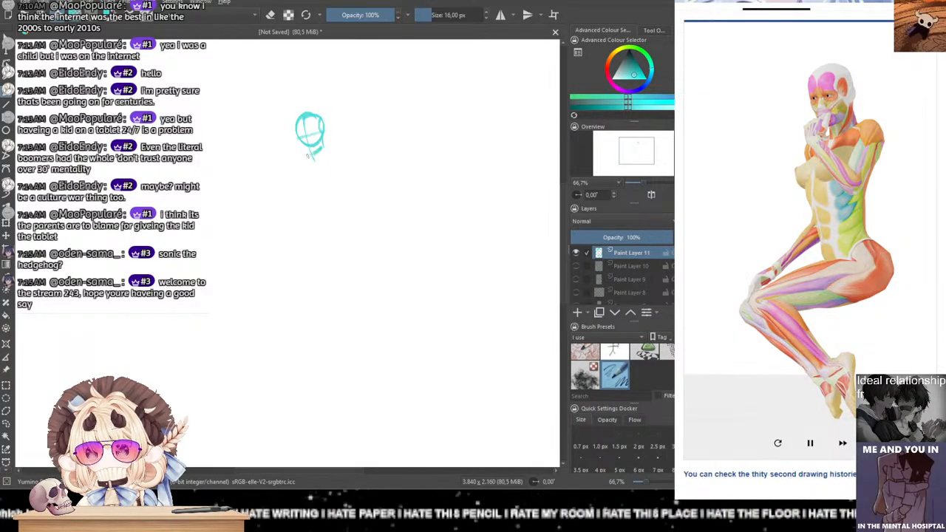
{"action": "left_click_drag", "start_coordinate": [300, 141], "coordinate": [308, 153]}
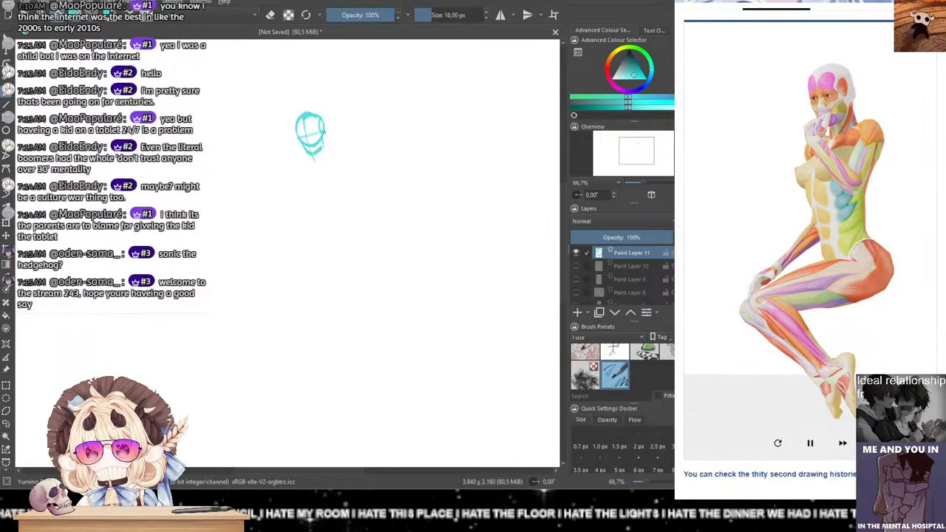
Step: Draw the neck and outline the ribcage with slanted sides and an arched lower edge
{"action": "mouse_move", "coordinate": [325, 136]}
{"action": "left_mouse_down"}
{"action": "mouse_move", "coordinate": [331, 155]}
{"action": "mouse_move", "coordinate": [315, 163]}
{"action": "mouse_move", "coordinate": [339, 156]}
{"action": "mouse_move", "coordinate": [337, 199]}
{"action": "left_mouse_up"}
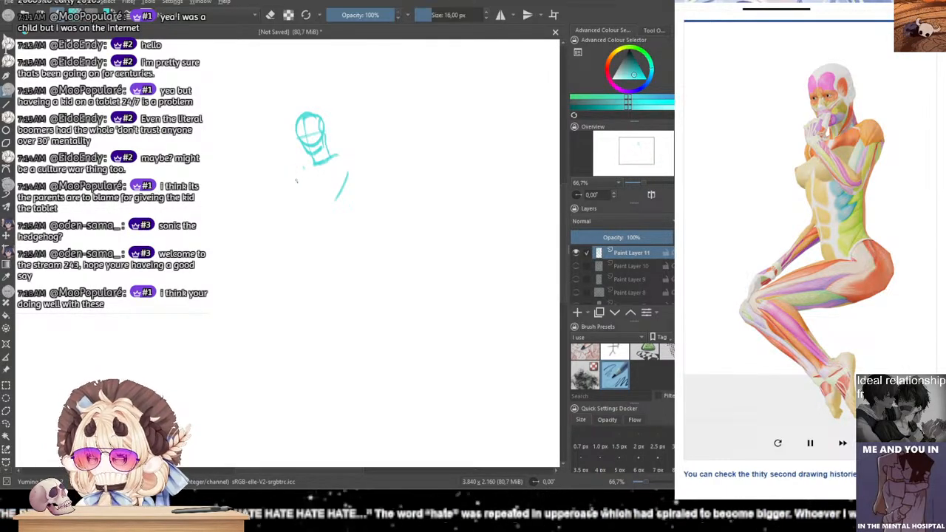
{"action": "key", "text": "ctrl+z"}
{"action": "mouse_move", "coordinate": [306, 166]}
{"action": "left_mouse_down"}
{"action": "mouse_move", "coordinate": [300, 204]}
{"action": "mouse_move", "coordinate": [331, 205]}
{"action": "left_mouse_up"}
{"action": "key", "text": "ctrl+z"}
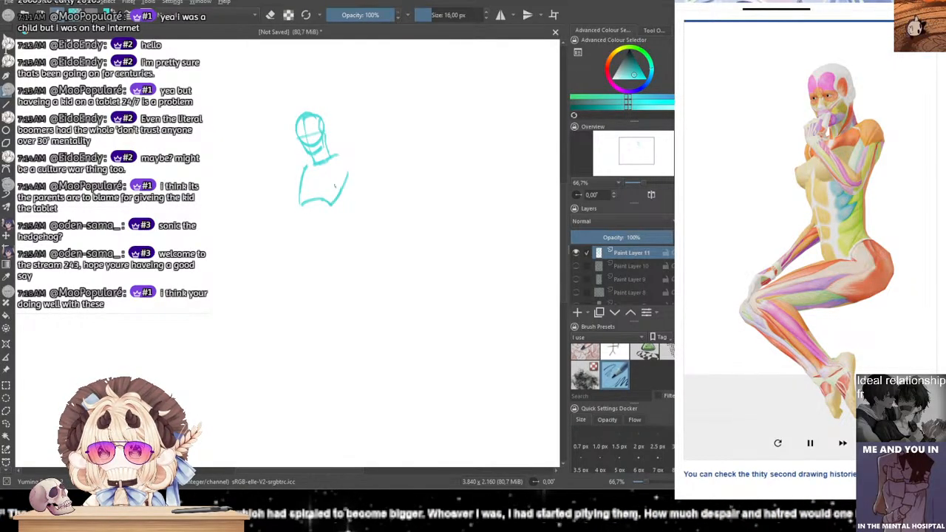
{"action": "left_click_drag", "start_coordinate": [338, 155], "coordinate": [352, 172]}
{"action": "key", "text": "ctrl+z"}
{"action": "key", "text": "ctrl+z"}
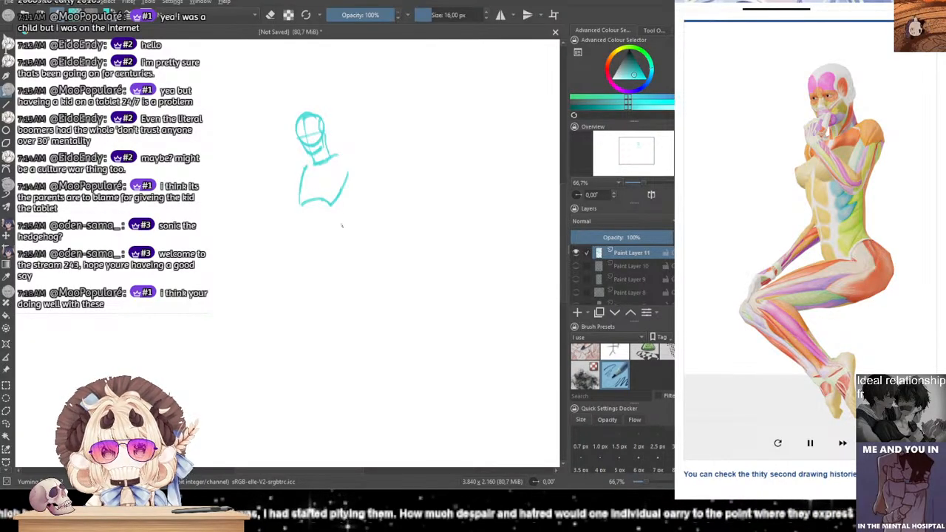
Step: Outline the abdomen below the ribcage and extend its sides down into the hips
{"action": "mouse_move", "coordinate": [335, 205]}
{"action": "left_mouse_down"}
{"action": "mouse_move", "coordinate": [334, 226]}
{"action": "mouse_move", "coordinate": [303, 227]}
{"action": "left_mouse_up"}
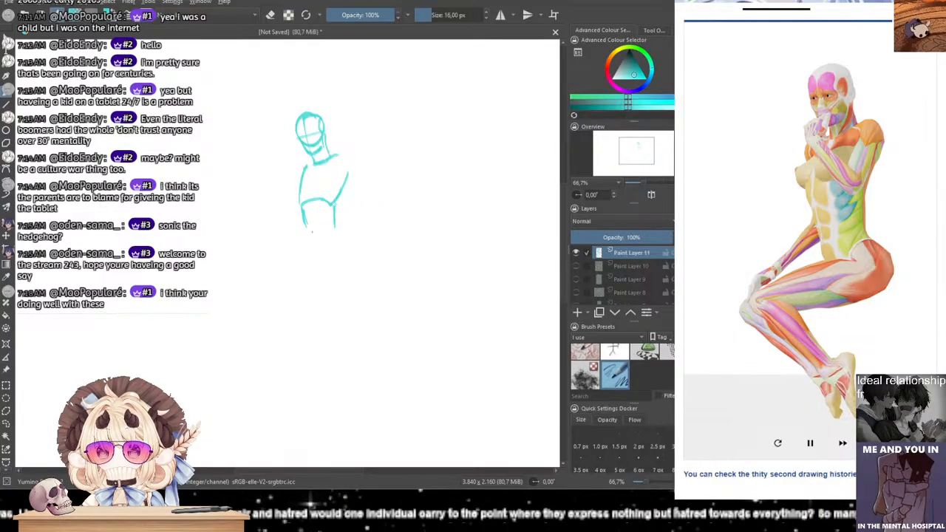
{"action": "left_click_drag", "start_coordinate": [303, 233], "coordinate": [332, 225]}
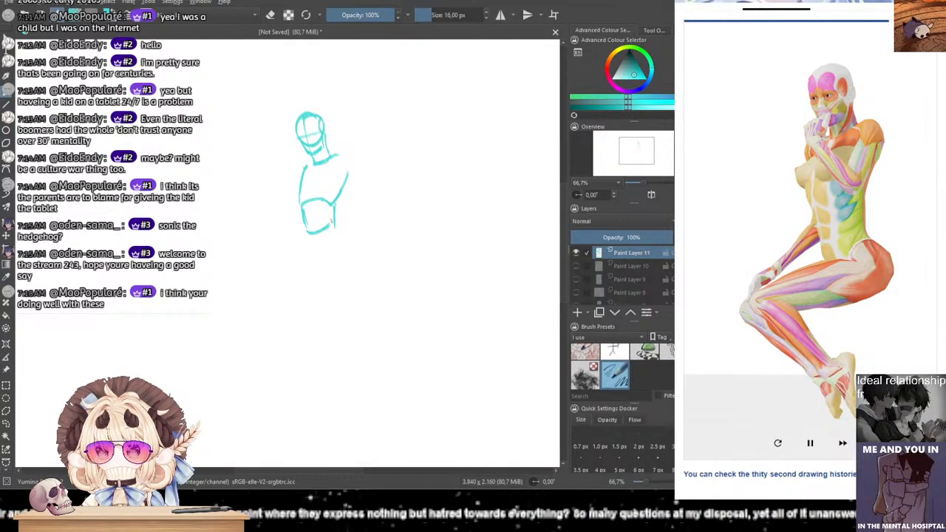
{"action": "mouse_move", "coordinate": [334, 220]}
{"action": "left_mouse_down"}
{"action": "mouse_move", "coordinate": [316, 253]}
{"action": "mouse_move", "coordinate": [314, 230]}
{"action": "mouse_move", "coordinate": [320, 285]}
{"action": "left_mouse_up"}
{"action": "key", "text": "ctrl+z"}
{"action": "mouse_move", "coordinate": [342, 254]}
{"action": "left_mouse_down"}
{"action": "mouse_move", "coordinate": [299, 279]}
{"action": "mouse_move", "coordinate": [332, 270]}
{"action": "left_mouse_up"}
{"action": "key", "text": "ctrl+z"}
Step: Sketch the bent leg with the thigh reaching forward to the knee and the shin angling back down
{"action": "left_click_drag", "start_coordinate": [274, 282], "coordinate": [339, 260]}
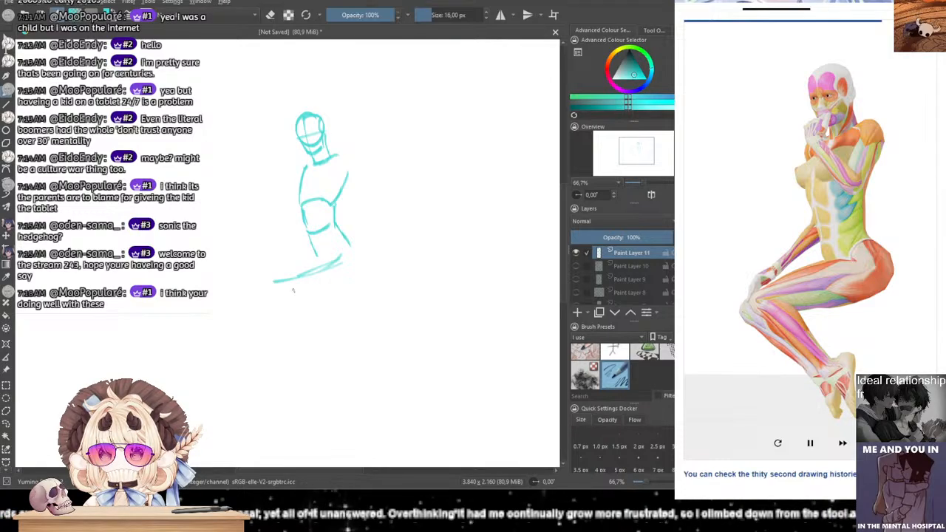
{"action": "left_click_drag", "start_coordinate": [273, 283], "coordinate": [321, 333]}
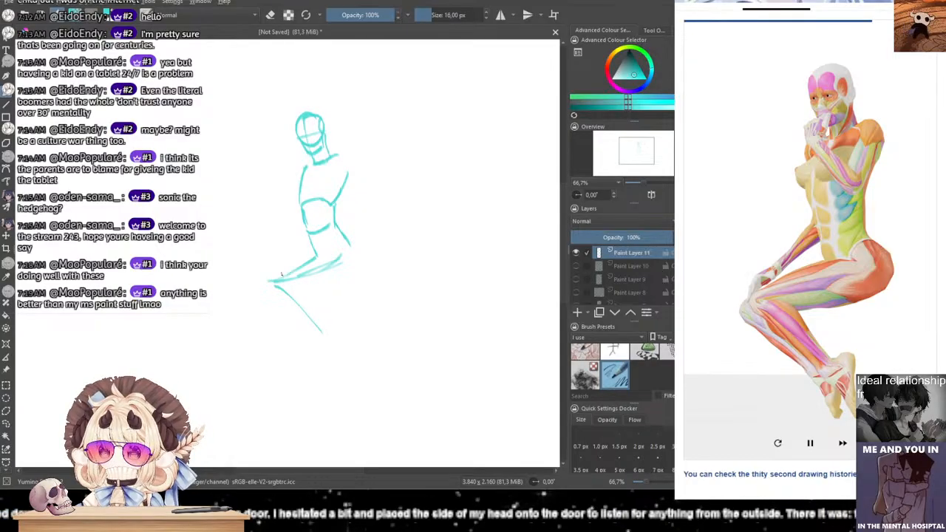
{"action": "mouse_move", "coordinate": [310, 258]}
{"action": "left_mouse_down"}
{"action": "mouse_move", "coordinate": [277, 283]}
{"action": "mouse_move", "coordinate": [286, 277]}
{"action": "mouse_move", "coordinate": [292, 318]}
{"action": "mouse_move", "coordinate": [266, 290]}
{"action": "mouse_move", "coordinate": [307, 338]}
{"action": "left_mouse_up"}
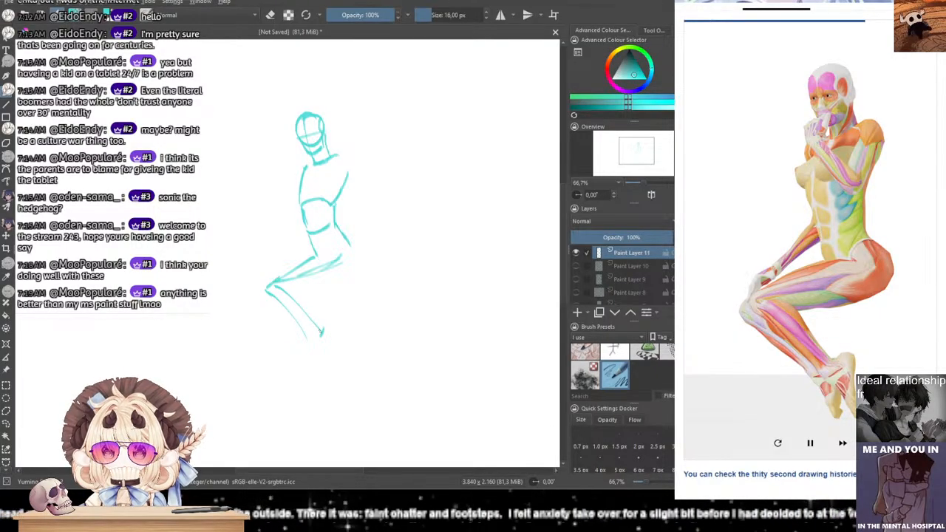
Step: Draw the foot pointing downward at the end of the shin
{"action": "mouse_move", "coordinate": [321, 332]}
{"action": "left_mouse_down"}
{"action": "mouse_move", "coordinate": [337, 328]}
{"action": "mouse_move", "coordinate": [333, 372]}
{"action": "left_mouse_up"}
{"action": "key", "text": "ctrl+z"}
{"action": "key", "text": "ctrl+z"}
{"action": "left_click_drag", "start_coordinate": [320, 340], "coordinate": [337, 373]}
{"action": "key", "text": "ctrl+z"}
{"action": "key", "text": "ctrl+z"}
{"action": "key", "text": "ctrl+z"}
{"action": "mouse_move", "coordinate": [322, 329]}
{"action": "left_mouse_down"}
{"action": "mouse_move", "coordinate": [338, 328]}
{"action": "mouse_move", "coordinate": [335, 371]}
{"action": "mouse_move", "coordinate": [328, 370]}
{"action": "left_mouse_up"}
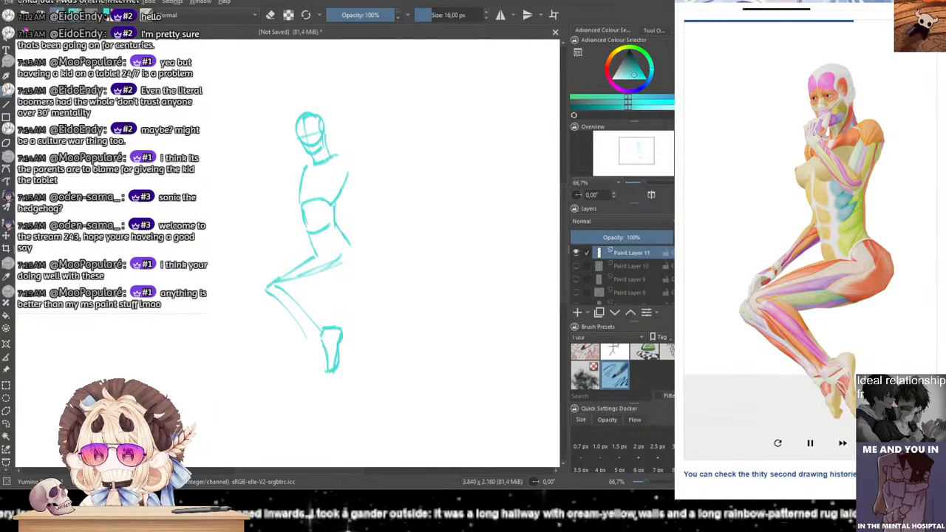
Step: Add the second lower leg and foot beside the first, and fill out the thigh and rounded buttock
{"action": "mouse_move", "coordinate": [286, 285]}
{"action": "left_mouse_down"}
{"action": "mouse_move", "coordinate": [350, 262]}
{"action": "mouse_move", "coordinate": [347, 246]}
{"action": "mouse_move", "coordinate": [343, 263]}
{"action": "mouse_move", "coordinate": [266, 281]}
{"action": "mouse_move", "coordinate": [331, 274]}
{"action": "mouse_move", "coordinate": [347, 266]}
{"action": "mouse_move", "coordinate": [312, 273]}
{"action": "mouse_move", "coordinate": [322, 257]}
{"action": "mouse_move", "coordinate": [264, 285]}
{"action": "mouse_move", "coordinate": [315, 338]}
{"action": "left_mouse_up"}
{"action": "key", "text": "ctrl+z"}
{"action": "mouse_move", "coordinate": [297, 286]}
{"action": "left_mouse_down"}
{"action": "mouse_move", "coordinate": [316, 322]}
{"action": "mouse_move", "coordinate": [306, 326]}
{"action": "mouse_move", "coordinate": [309, 349]}
{"action": "mouse_move", "coordinate": [303, 334]}
{"action": "mouse_move", "coordinate": [323, 365]}
{"action": "left_mouse_up"}
{"action": "key", "text": "ctrl+z"}
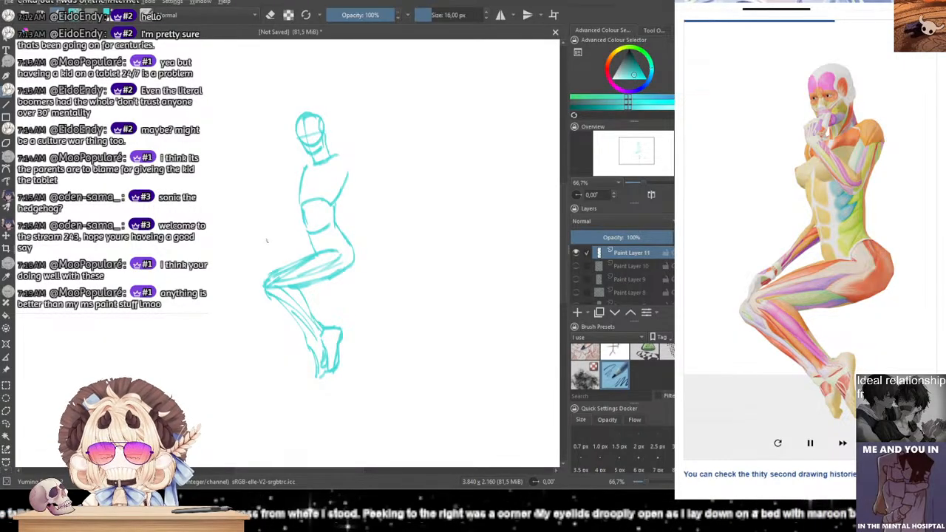
Step: Draw the chest contour and near shoulder, and fold the near arm up so its hand meets the chin
{"action": "mouse_move", "coordinate": [304, 160]}
{"action": "left_mouse_down"}
{"action": "mouse_move", "coordinate": [292, 177]}
{"action": "mouse_move", "coordinate": [293, 195]}
{"action": "mouse_move", "coordinate": [304, 195]}
{"action": "left_mouse_up"}
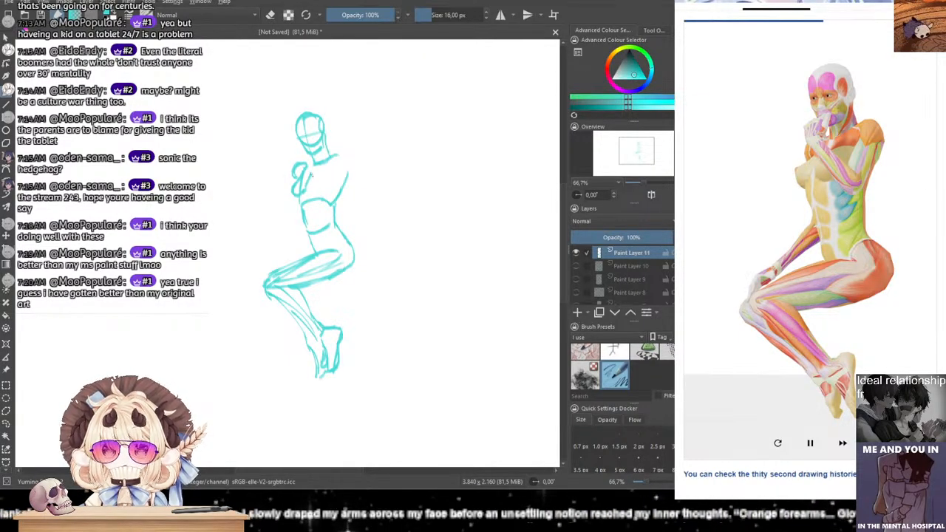
{"action": "mouse_move", "coordinate": [313, 176]}
{"action": "left_mouse_down"}
{"action": "mouse_move", "coordinate": [331, 171]}
{"action": "mouse_move", "coordinate": [310, 193]}
{"action": "mouse_move", "coordinate": [335, 168]}
{"action": "mouse_move", "coordinate": [353, 165]}
{"action": "mouse_move", "coordinate": [347, 174]}
{"action": "left_mouse_up"}
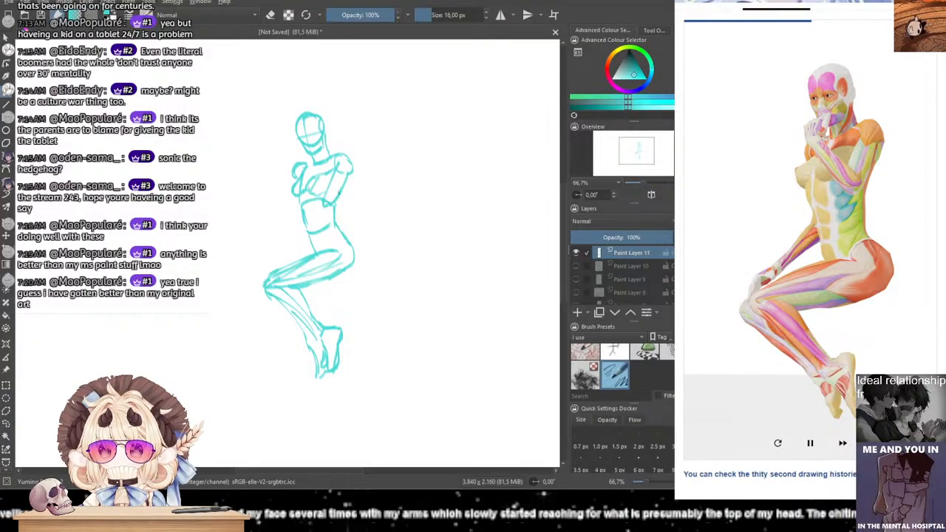
{"action": "mouse_move", "coordinate": [334, 164]}
{"action": "left_mouse_down"}
{"action": "mouse_move", "coordinate": [322, 202]}
{"action": "mouse_move", "coordinate": [349, 182]}
{"action": "mouse_move", "coordinate": [292, 174]}
{"action": "mouse_move", "coordinate": [315, 180]}
{"action": "mouse_move", "coordinate": [321, 196]}
{"action": "left_mouse_up"}
{"action": "key", "text": "ctrl+z"}
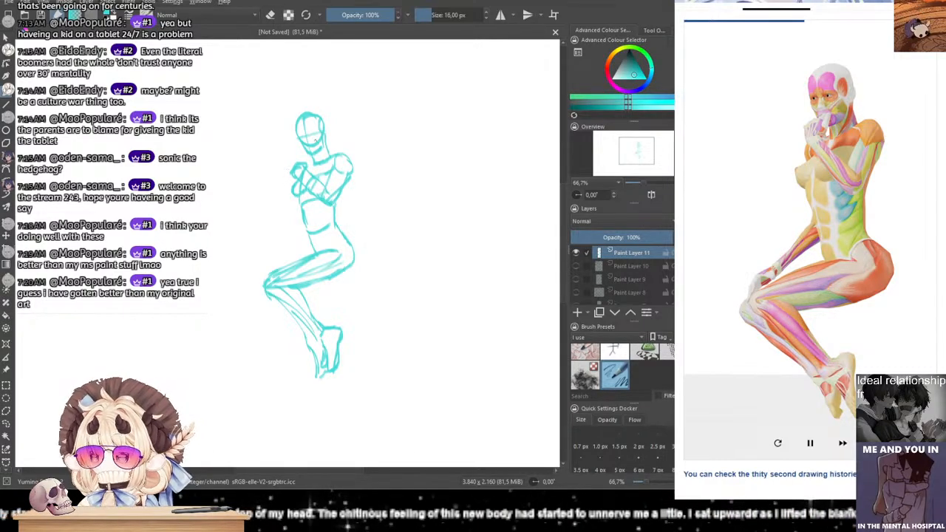
{"action": "mouse_move", "coordinate": [291, 169]}
{"action": "left_mouse_down"}
{"action": "mouse_move", "coordinate": [296, 152]}
{"action": "mouse_move", "coordinate": [303, 169]}
{"action": "mouse_move", "coordinate": [306, 147]}
{"action": "left_mouse_up"}
{"action": "key", "text": "ctrl+z"}
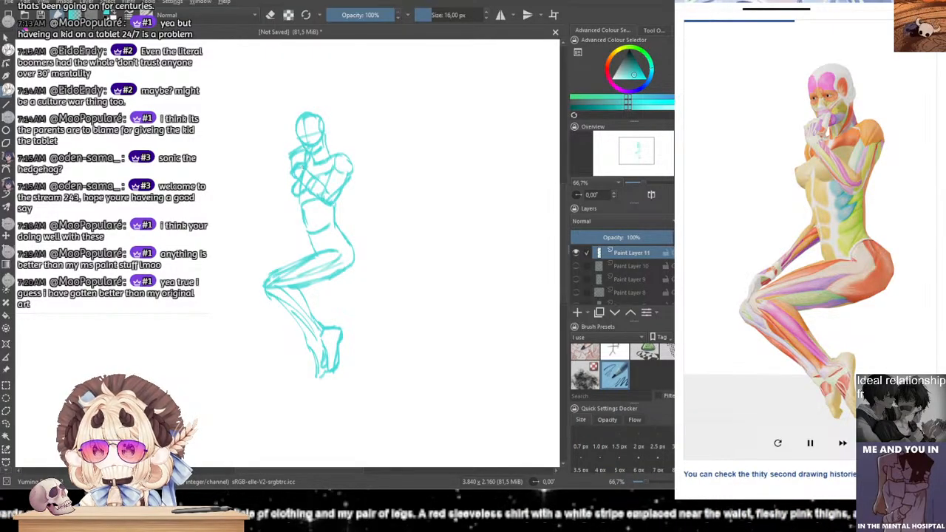
{"action": "left_click_drag", "start_coordinate": [353, 125], "coordinate": [273, 152]}
{"action": "left_click_drag", "start_coordinate": [344, 322], "coordinate": [342, 373]}
{"action": "key", "text": "ctrl+z"}
{"action": "key", "text": "ctrl+z"}
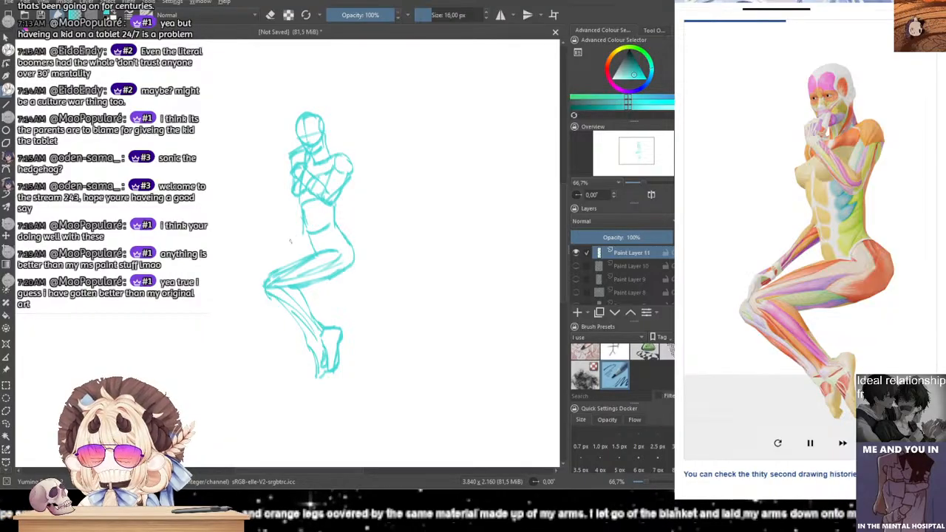
Step: Sketch the other arm reaching from behind the waist down toward the bent knee
{"action": "left_click_drag", "start_coordinate": [302, 219], "coordinate": [279, 269]}
{"action": "left_click_drag", "start_coordinate": [309, 238], "coordinate": [285, 268]}
{"action": "key", "text": "ctrl+z"}
{"action": "key", "text": "ctrl+z"}
{"action": "key", "text": "ctrl+z"}
{"action": "key", "text": "ctrl+z"}
{"action": "left_click_drag", "start_coordinate": [302, 212], "coordinate": [271, 269]}
{"action": "key", "text": "ctrl+z"}
{"action": "left_click_drag", "start_coordinate": [309, 228], "coordinate": [279, 259]}
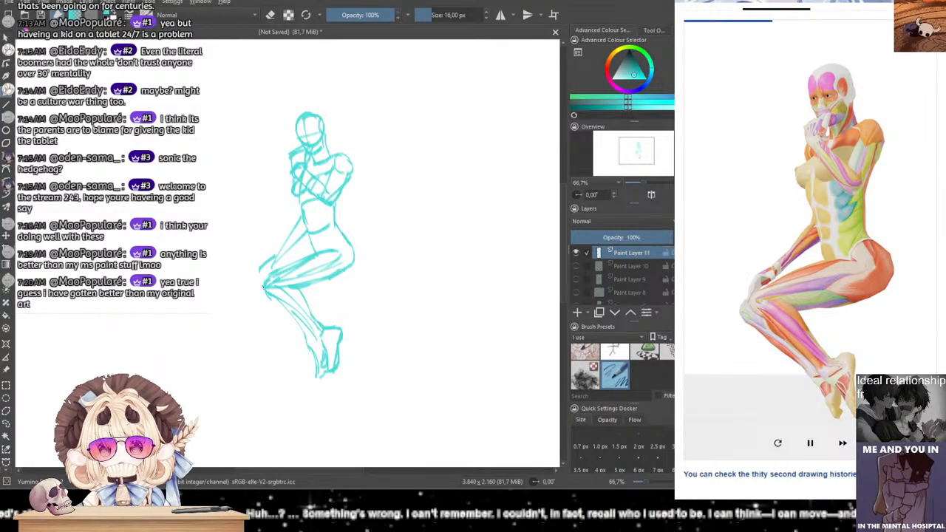
{"action": "left_click_drag", "start_coordinate": [280, 256], "coordinate": [301, 210]}
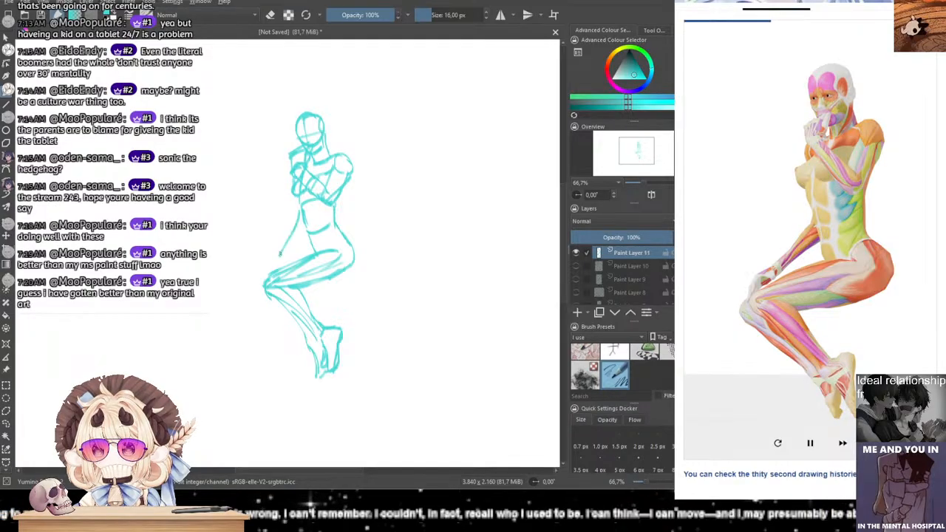
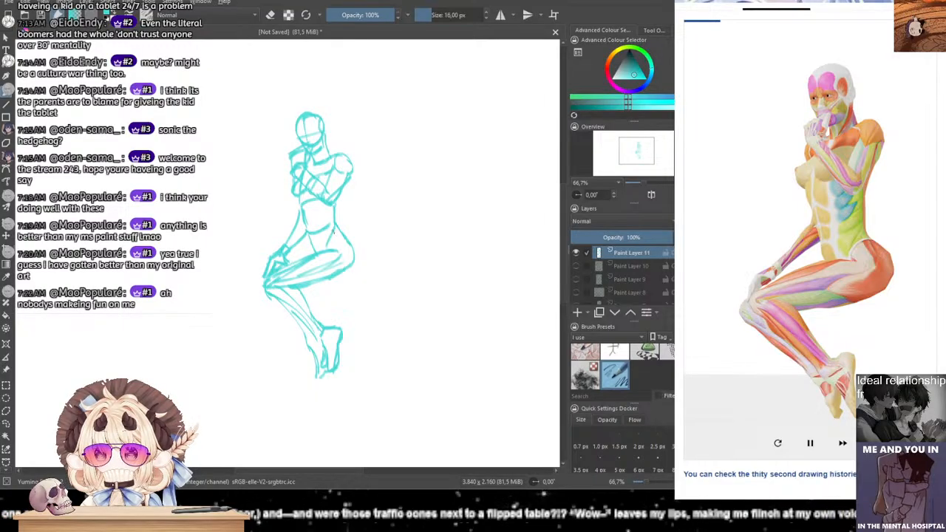
Step: Reinforce the underside of the seated figure's thigh and the lower edge of the abdomen
{"action": "mouse_move", "coordinate": [335, 274]}
{"action": "left_mouse_down"}
{"action": "mouse_move", "coordinate": [285, 289]}
{"action": "mouse_move", "coordinate": [335, 252]}
{"action": "mouse_move", "coordinate": [306, 259]}
{"action": "mouse_move", "coordinate": [317, 254]}
{"action": "mouse_move", "coordinate": [269, 291]}
{"action": "left_mouse_up"}
{"action": "mouse_move", "coordinate": [268, 289]}
{"action": "left_mouse_down"}
{"action": "mouse_move", "coordinate": [312, 319]}
{"action": "mouse_move", "coordinate": [320, 341]}
{"action": "left_mouse_up"}
{"action": "key", "text": "ctrl+z"}
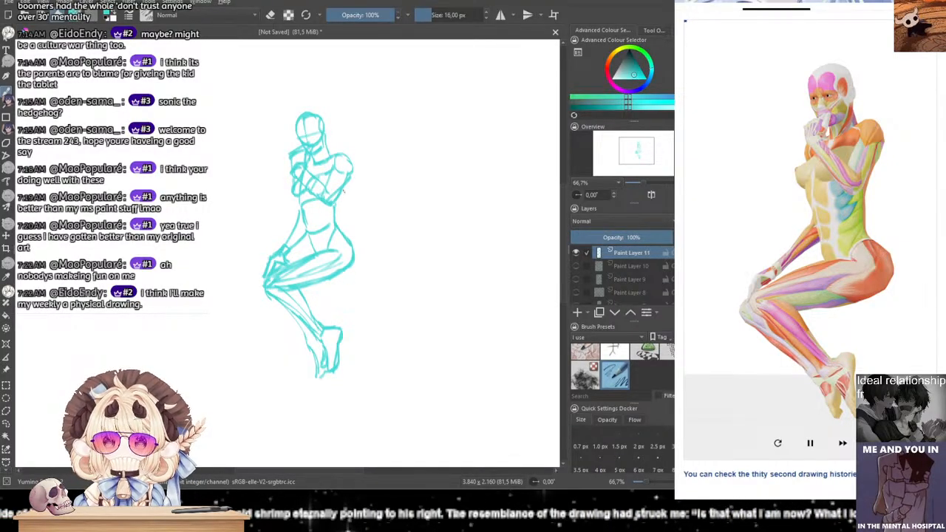
{"action": "left_click_drag", "start_coordinate": [304, 219], "coordinate": [320, 232]}
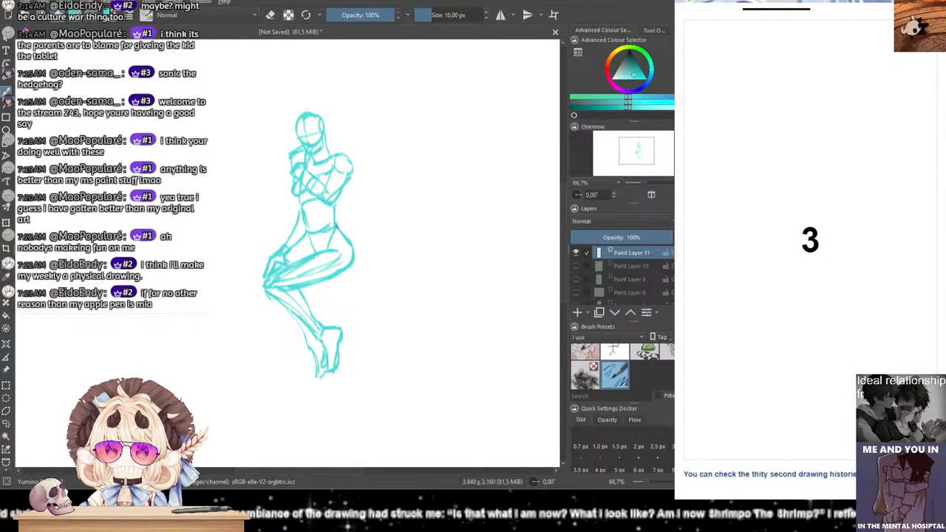
Step: Hide the finished seated pose's layer and add a new paint layer for the next pose
{"action": "left_click", "coordinate": [576, 253]}
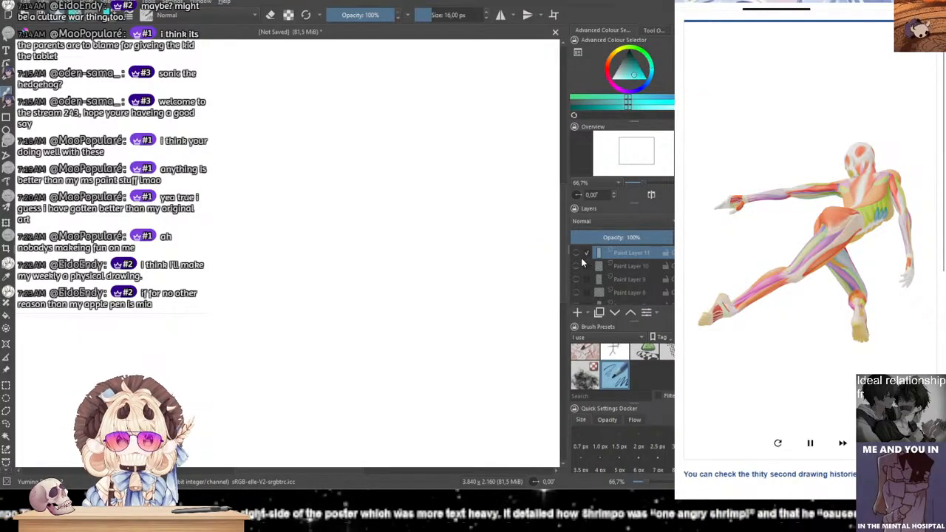
{"action": "left_click", "coordinate": [575, 303]}
{"action": "left_click", "coordinate": [575, 303]}
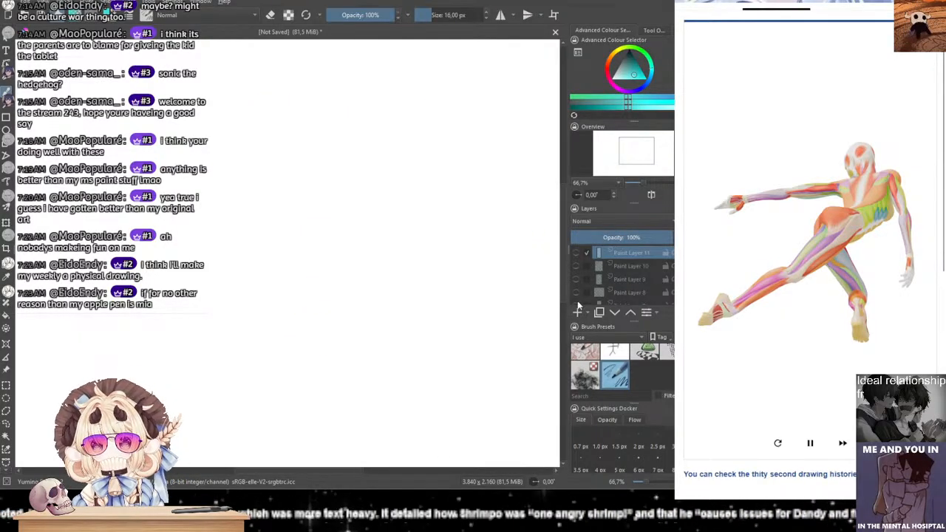
{"action": "left_click", "coordinate": [577, 312]}
Step: Draw a round head for the lunging pose with a short neck line beneath it
{"action": "key", "text": "ctrl+z"}
{"action": "mouse_move", "coordinate": [299, 188]}
{"action": "left_mouse_down"}
{"action": "mouse_move", "coordinate": [316, 163]}
{"action": "mouse_move", "coordinate": [305, 184]}
{"action": "mouse_move", "coordinate": [308, 161]}
{"action": "mouse_move", "coordinate": [334, 175]}
{"action": "mouse_move", "coordinate": [329, 154]}
{"action": "mouse_move", "coordinate": [315, 162]}
{"action": "mouse_move", "coordinate": [328, 153]}
{"action": "mouse_move", "coordinate": [324, 209]}
{"action": "left_mouse_up"}
{"action": "key", "text": "ctrl+z"}
{"action": "key", "text": "ctrl+z"}
{"action": "key", "text": "ctrl+z"}
{"action": "key", "text": "ctrl+z"}
{"action": "key", "text": "ctrl+z"}
{"action": "key", "text": "ctrl+z"}
{"action": "key", "text": "ctrl+z"}
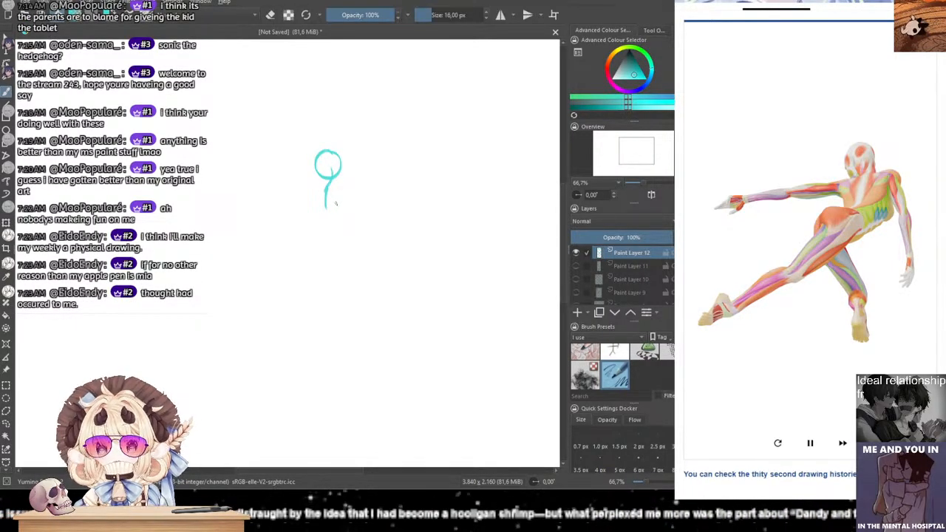
Step: Slant the spine line down from the head and draw the curved pelvis at its lower end
{"action": "key", "text": "ctrl+z"}
{"action": "key", "text": "ctrl+z"}
{"action": "left_click_drag", "start_coordinate": [327, 191], "coordinate": [320, 222]}
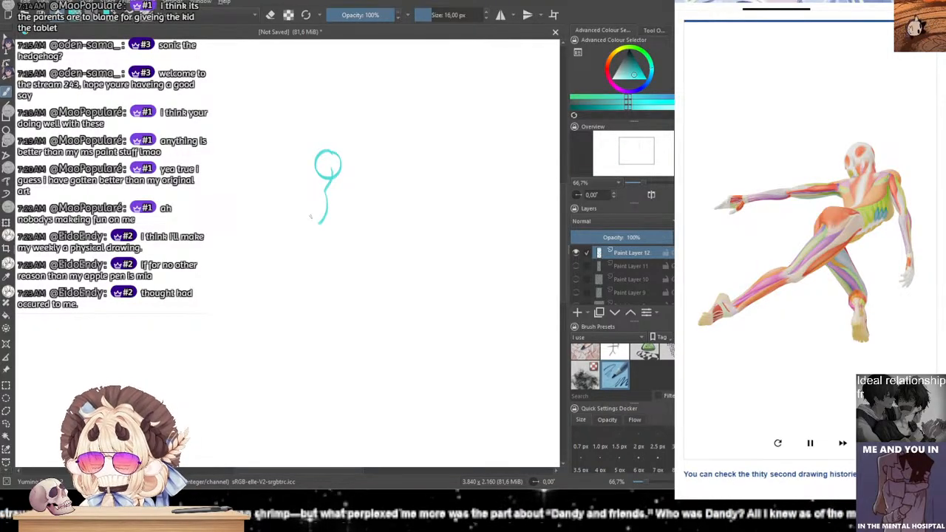
{"action": "key", "text": "ctrl+z"}
{"action": "mouse_move", "coordinate": [325, 190]}
{"action": "left_mouse_down"}
{"action": "mouse_move", "coordinate": [310, 210]}
{"action": "mouse_move", "coordinate": [324, 208]}
{"action": "mouse_move", "coordinate": [332, 220]}
{"action": "mouse_move", "coordinate": [326, 236]}
{"action": "mouse_move", "coordinate": [277, 283]}
{"action": "left_mouse_up"}
{"action": "key", "text": "ctrl+z"}
{"action": "key", "text": "ctrl+z"}
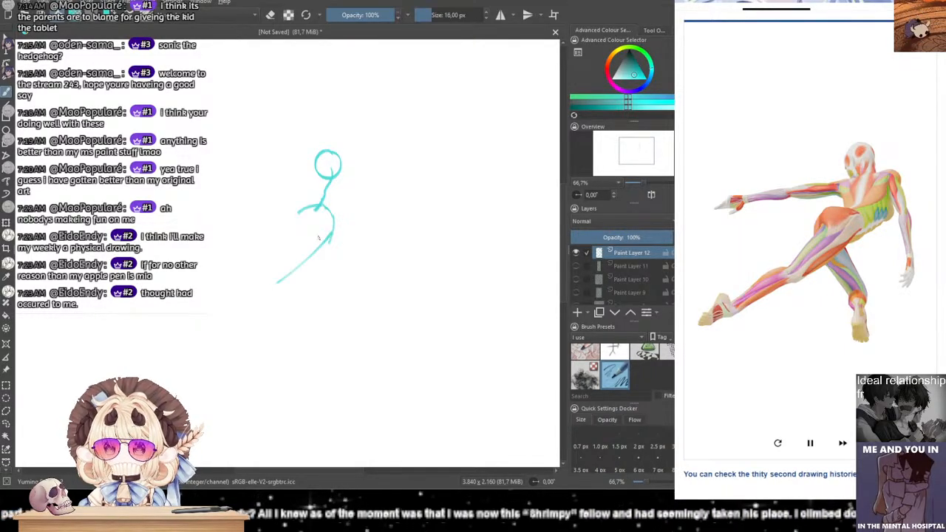
{"action": "left_click_drag", "start_coordinate": [299, 213], "coordinate": [276, 275]}
{"action": "key", "text": "ctrl+z"}
{"action": "mouse_move", "coordinate": [272, 276]}
{"action": "left_mouse_down"}
{"action": "mouse_move", "coordinate": [287, 272]}
{"action": "mouse_move", "coordinate": [220, 320]}
{"action": "left_mouse_up"}
{"action": "key", "text": "ctrl+z"}
{"action": "key", "text": "ctrl+z"}
{"action": "key", "text": "ctrl+z"}
{"action": "key", "text": "ctrl+z"}
{"action": "key", "text": "ctrl+z"}
{"action": "key", "text": "ctrl+z"}
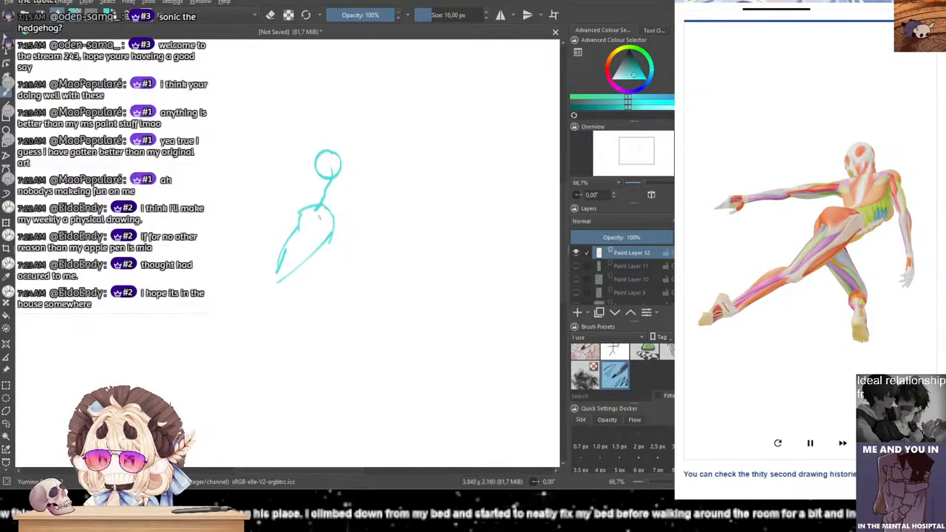
{"action": "left_click_drag", "start_coordinate": [316, 226], "coordinate": [273, 280]}
{"action": "key", "text": "ctrl+z"}
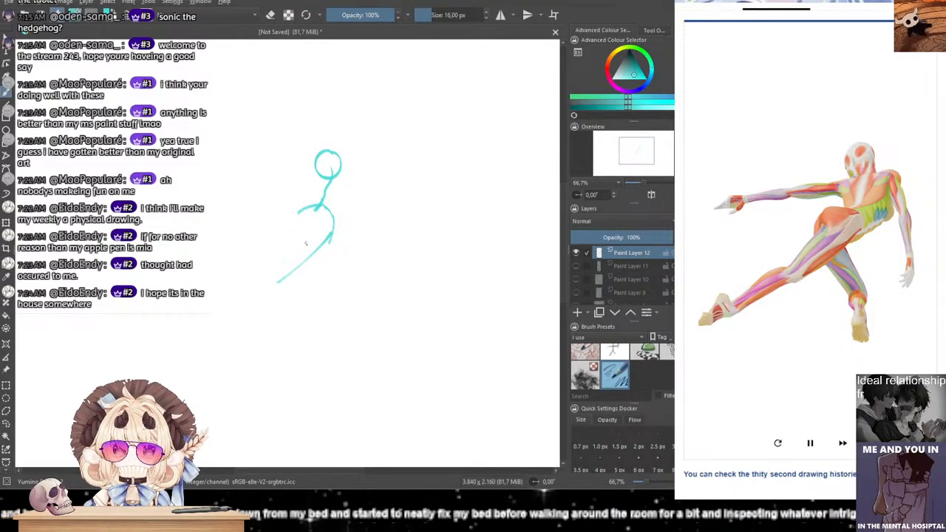
{"action": "left_click_drag", "start_coordinate": [315, 227], "coordinate": [271, 280]}
{"action": "key", "text": "ctrl+z"}
{"action": "key", "text": "ctrl+z"}
{"action": "left_click_drag", "start_coordinate": [316, 227], "coordinate": [258, 299]}
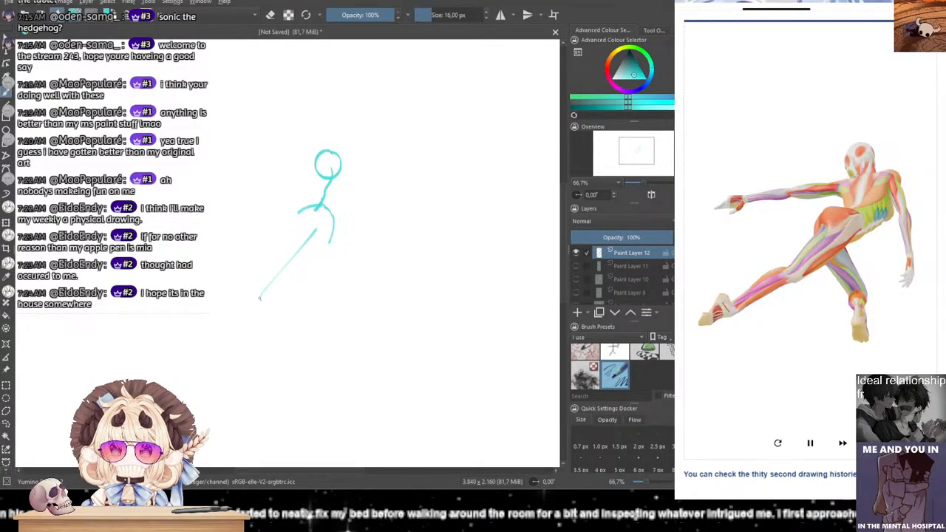
{"action": "key", "text": "ctrl+z"}
{"action": "left_click_drag", "start_coordinate": [319, 226], "coordinate": [270, 278]}
{"action": "key", "text": "ctrl+z"}
Step: Draw the outstretched leg's guide line slanting down from the hip through the knee to the ankle
{"action": "mouse_move", "coordinate": [319, 232]}
{"action": "left_mouse_down"}
{"action": "mouse_move", "coordinate": [264, 292]}
{"action": "mouse_move", "coordinate": [212, 327]}
{"action": "left_mouse_up"}
{"action": "key", "text": "ctrl+z"}
{"action": "left_click_drag", "start_coordinate": [264, 290], "coordinate": [209, 333]}
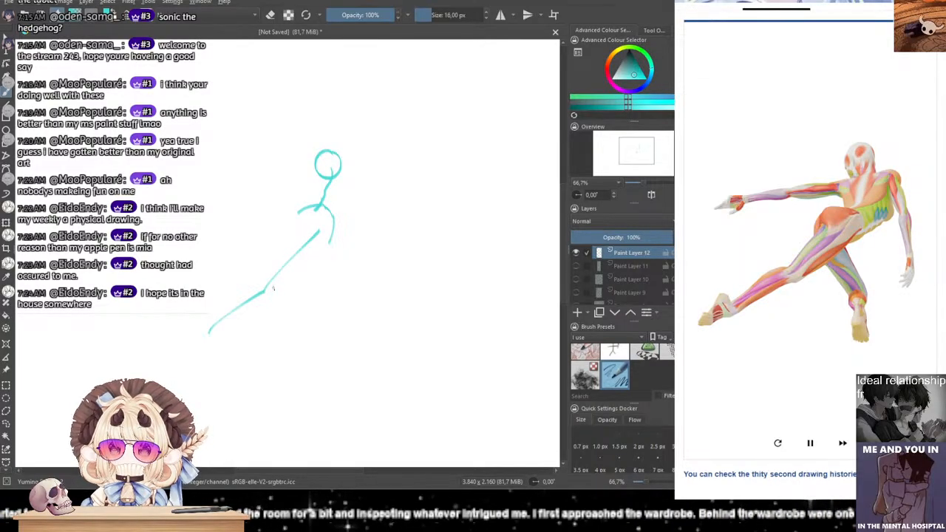
{"action": "left_click_drag", "start_coordinate": [263, 291], "coordinate": [208, 340]}
{"action": "key", "text": "ctrl+z"}
{"action": "key", "text": "ctrl+z"}
{"action": "left_click_drag", "start_coordinate": [263, 293], "coordinate": [206, 340]}
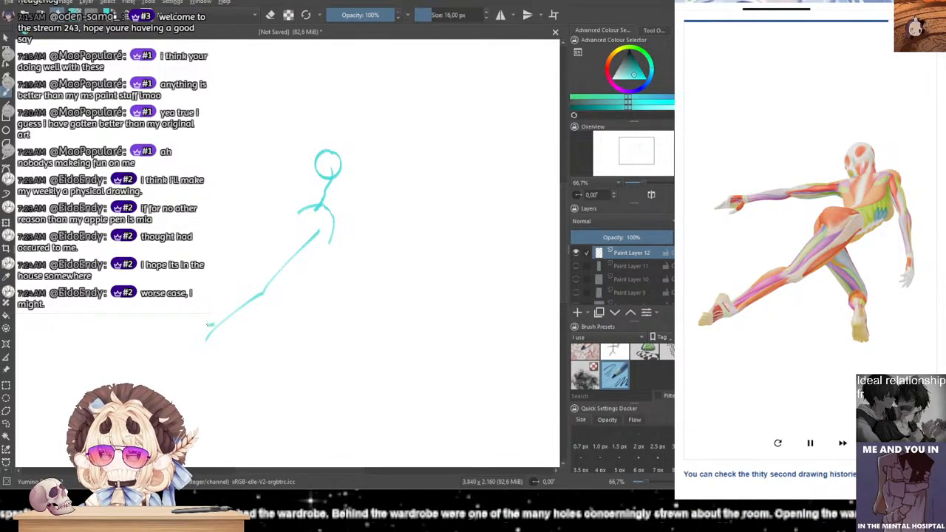
Step: Draw the pointed foot at the end of the outstretched leg
{"action": "mouse_move", "coordinate": [212, 325]}
{"action": "left_mouse_down"}
{"action": "mouse_move", "coordinate": [196, 331]}
{"action": "mouse_move", "coordinate": [188, 352]}
{"action": "mouse_move", "coordinate": [196, 365]}
{"action": "mouse_move", "coordinate": [200, 355]}
{"action": "left_mouse_up"}
{"action": "key", "text": "ctrl+z"}
{"action": "key", "text": "ctrl+z"}
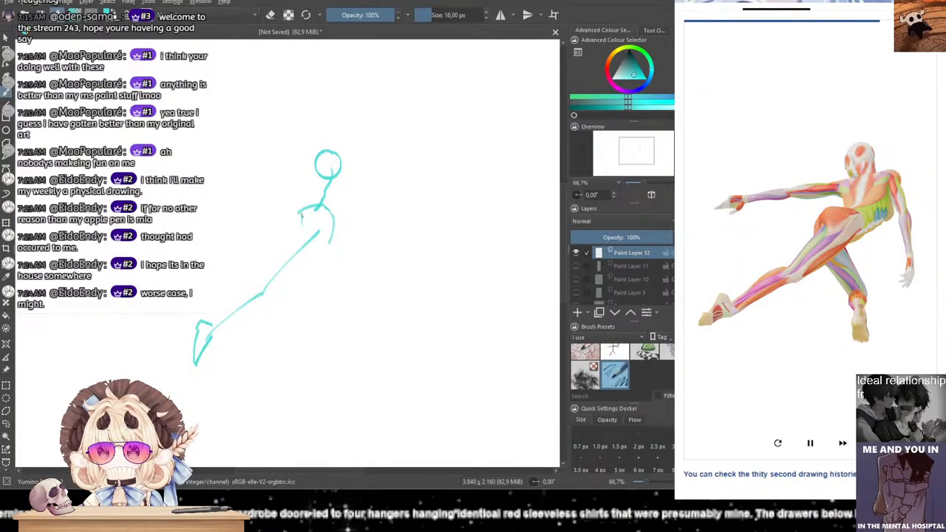
Step: Outline both sides of the outstretched leg's thigh, tapering from the hip to the knee
{"action": "left_click_drag", "start_coordinate": [329, 237], "coordinate": [284, 276]}
{"action": "key", "text": "ctrl+z"}
{"action": "key", "text": "ctrl+z"}
{"action": "left_click_drag", "start_coordinate": [329, 240], "coordinate": [268, 289]}
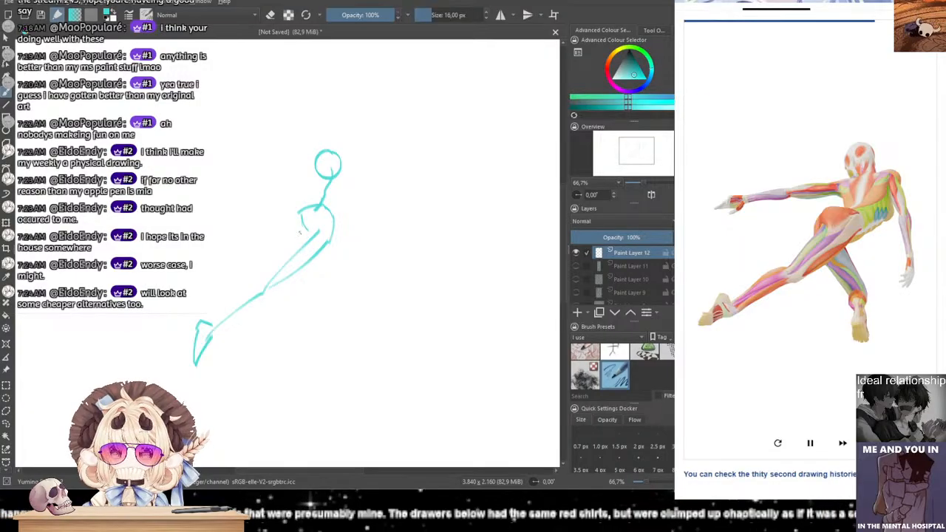
{"action": "key", "text": "ctrl+z"}
{"action": "left_click_drag", "start_coordinate": [304, 222], "coordinate": [272, 278]}
Step: Round out the buttock and sketch the supporting leg from beneath the thigh down to its foot
{"action": "mouse_move", "coordinate": [303, 209]}
{"action": "left_mouse_down"}
{"action": "mouse_move", "coordinate": [296, 236]}
{"action": "mouse_move", "coordinate": [333, 297]}
{"action": "left_mouse_up"}
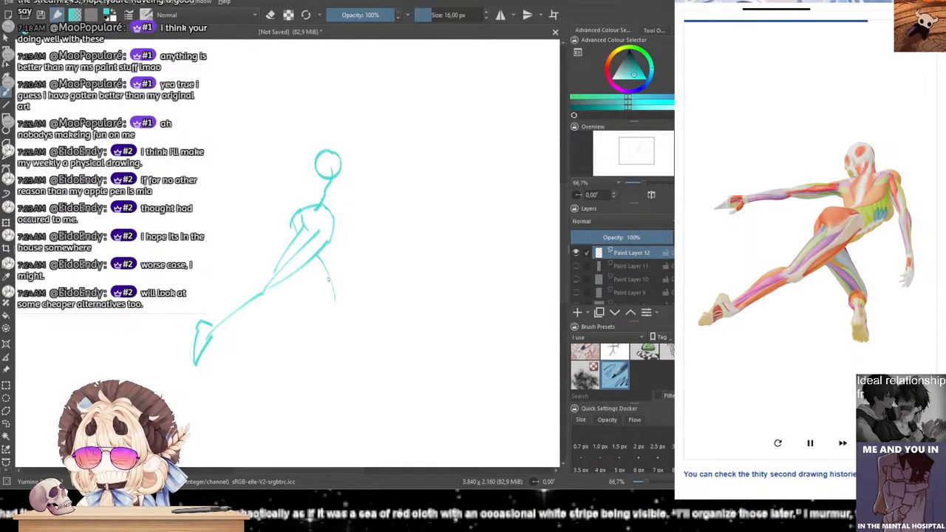
{"action": "key", "text": "ctrl+z"}
{"action": "left_click_drag", "start_coordinate": [319, 256], "coordinate": [339, 296]}
{"action": "key", "text": "ctrl+z"}
{"action": "key", "text": "ctrl+z"}
{"action": "left_click_drag", "start_coordinate": [318, 256], "coordinate": [333, 295]}
{"action": "key", "text": "ctrl+z"}
{"action": "left_click_drag", "start_coordinate": [326, 251], "coordinate": [338, 298]}
{"action": "mouse_move", "coordinate": [312, 266]}
{"action": "left_mouse_down"}
{"action": "mouse_move", "coordinate": [331, 298]}
{"action": "mouse_move", "coordinate": [331, 325]}
{"action": "mouse_move", "coordinate": [346, 322]}
{"action": "mouse_move", "coordinate": [347, 337]}
{"action": "mouse_move", "coordinate": [335, 338]}
{"action": "mouse_move", "coordinate": [343, 343]}
{"action": "mouse_move", "coordinate": [347, 330]}
{"action": "left_mouse_up"}
{"action": "key", "text": "ctrl+z"}
{"action": "key", "text": "ctrl+z"}
{"action": "key", "text": "ctrl+z"}
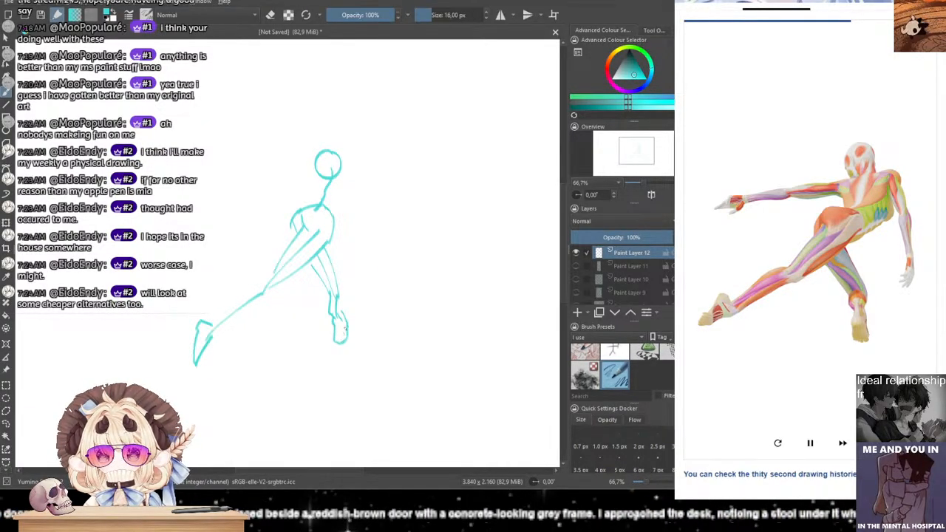
Step: Strengthen the supporting leg's outer contour from the hip to the lower leg
{"action": "left_click_drag", "start_coordinate": [342, 297], "coordinate": [343, 318]}
{"action": "key", "text": "ctrl+z"}
{"action": "left_click_drag", "start_coordinate": [323, 250], "coordinate": [342, 299]}
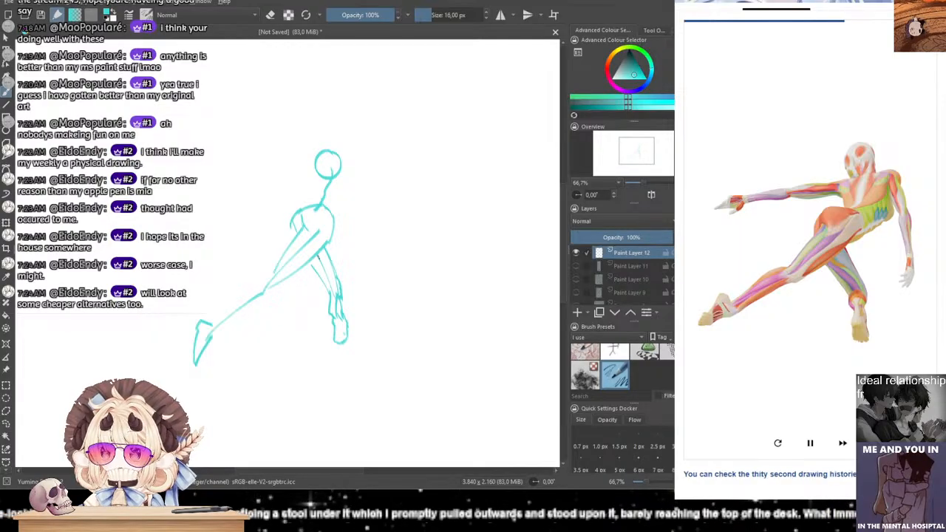
Step: Outline the shoulders and the sides of the ribcage, and connect the torso to the hips
{"action": "mouse_move", "coordinate": [314, 179]}
{"action": "left_mouse_down"}
{"action": "mouse_move", "coordinate": [359, 170]}
{"action": "mouse_move", "coordinate": [350, 173]}
{"action": "mouse_move", "coordinate": [351, 210]}
{"action": "left_mouse_up"}
{"action": "key", "text": "ctrl+z"}
{"action": "key", "text": "ctrl+z"}
{"action": "key", "text": "ctrl+z"}
{"action": "key", "text": "ctrl+z"}
{"action": "mouse_move", "coordinate": [353, 172]}
{"action": "left_mouse_down"}
{"action": "mouse_move", "coordinate": [350, 202]}
{"action": "mouse_move", "coordinate": [330, 211]}
{"action": "mouse_move", "coordinate": [301, 203]}
{"action": "mouse_move", "coordinate": [311, 198]}
{"action": "left_mouse_up"}
{"action": "key", "text": "ctrl+z"}
{"action": "key", "text": "ctrl+z"}
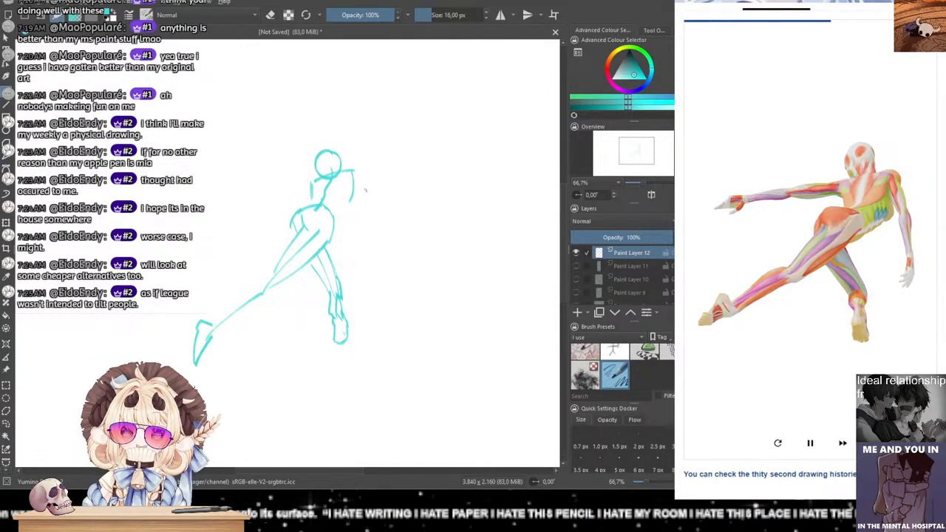
{"action": "mouse_move", "coordinate": [353, 178]}
{"action": "left_mouse_down"}
{"action": "mouse_move", "coordinate": [345, 207]}
{"action": "mouse_move", "coordinate": [348, 198]}
{"action": "mouse_move", "coordinate": [342, 208]}
{"action": "mouse_move", "coordinate": [317, 199]}
{"action": "mouse_move", "coordinate": [340, 198]}
{"action": "mouse_move", "coordinate": [315, 198]}
{"action": "mouse_move", "coordinate": [341, 201]}
{"action": "left_mouse_up"}
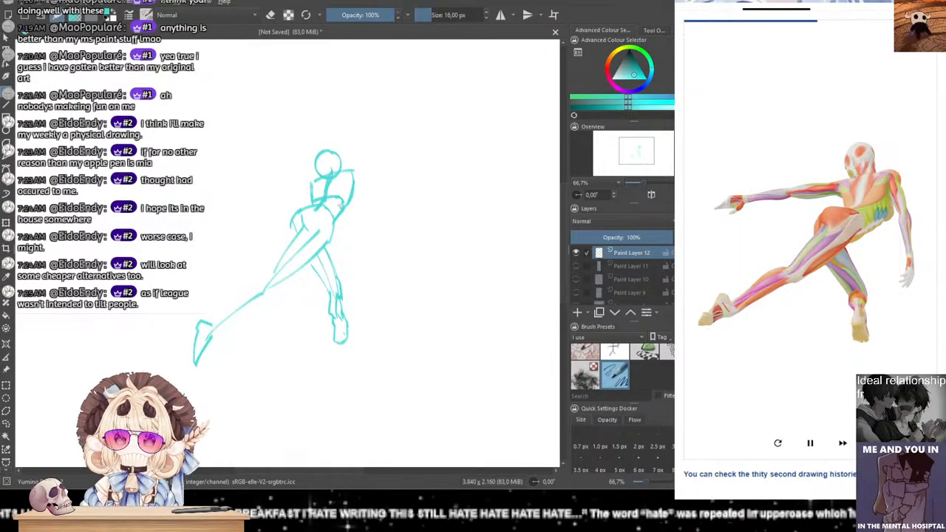
Step: Draw the hanging arm from the rear shoulder through the elbow down to the wrist
{"action": "mouse_move", "coordinate": [345, 167]}
{"action": "left_mouse_down"}
{"action": "mouse_move", "coordinate": [361, 183]}
{"action": "mouse_move", "coordinate": [365, 214]}
{"action": "left_mouse_up"}
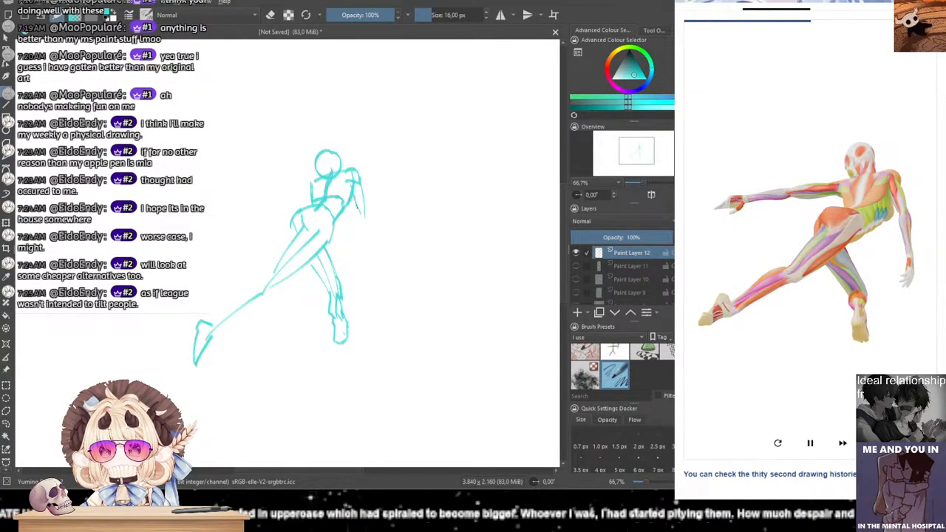
{"action": "left_click_drag", "start_coordinate": [358, 207], "coordinate": [366, 249]}
{"action": "left_click_drag", "start_coordinate": [363, 210], "coordinate": [374, 259]}
{"action": "left_click_drag", "start_coordinate": [365, 217], "coordinate": [373, 253]}
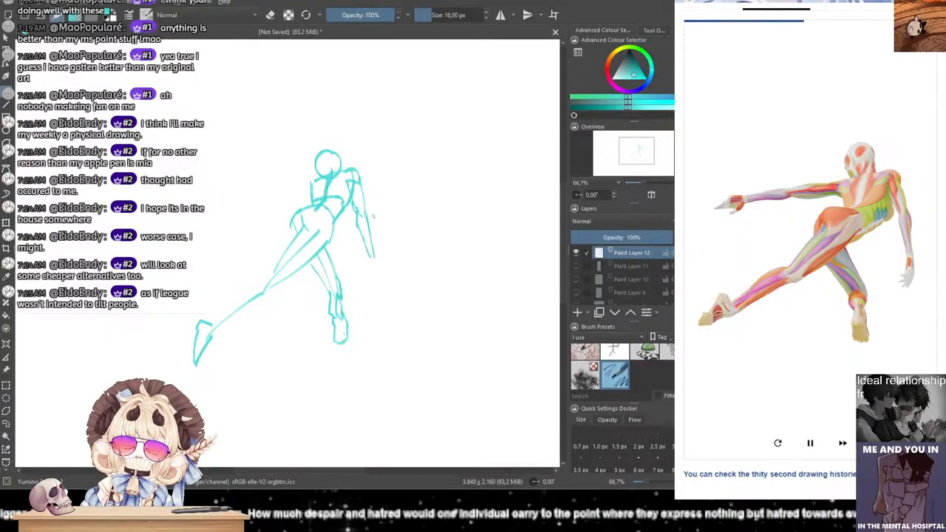
Step: Draw the front shoulder and the upper arm extending forward from it to the elbow
{"action": "left_click_drag", "start_coordinate": [311, 177], "coordinate": [303, 189]}
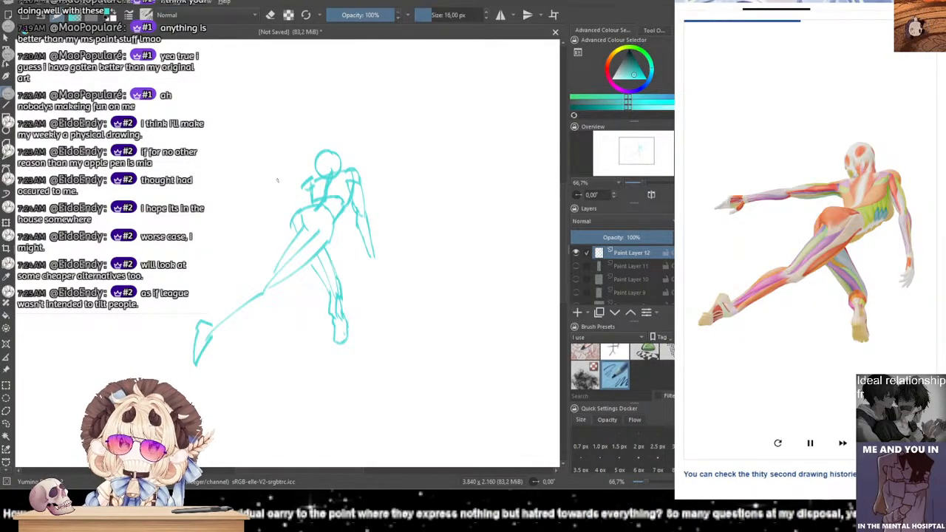
{"action": "left_click_drag", "start_coordinate": [307, 179], "coordinate": [271, 188]}
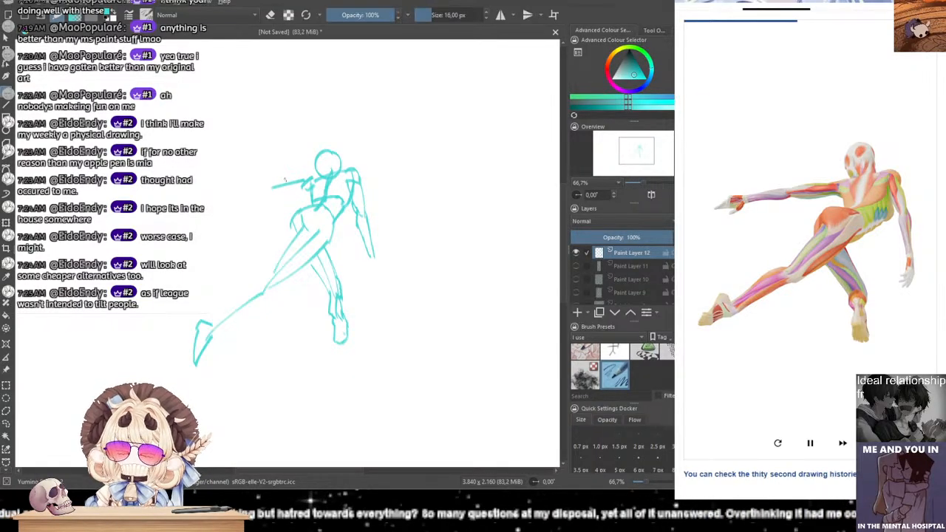
{"action": "mouse_move", "coordinate": [299, 181]}
{"action": "left_mouse_down"}
{"action": "mouse_move", "coordinate": [267, 191]}
{"action": "mouse_move", "coordinate": [283, 198]}
{"action": "mouse_move", "coordinate": [263, 194]}
{"action": "left_mouse_up"}
{"action": "key", "text": "ctrl+z"}
{"action": "key", "text": "ctrl+z"}
{"action": "key", "text": "ctrl+z"}
{"action": "key", "text": "ctrl+z"}
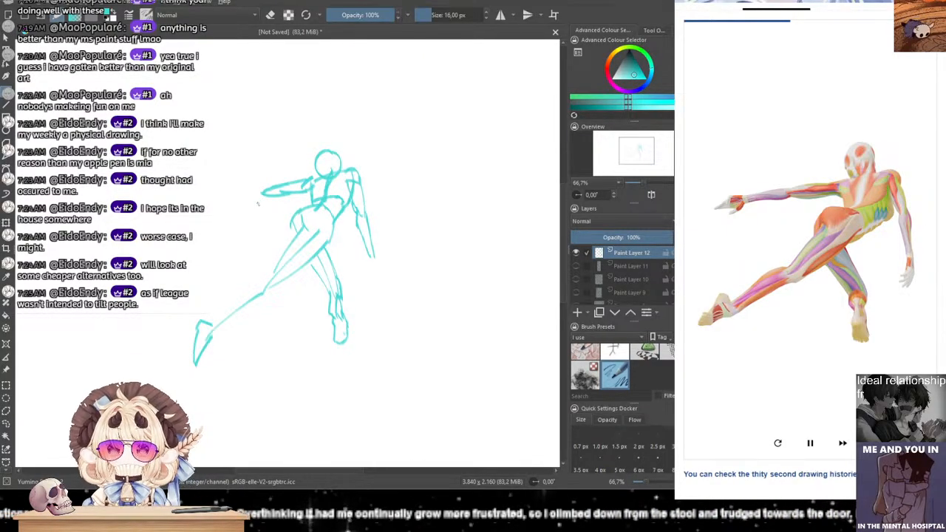
Step: Extend the forward arm with a forearm and a hand with a pointing finger
{"action": "key", "text": "ctrl+z"}
{"action": "mouse_move", "coordinate": [274, 186]}
{"action": "left_mouse_down"}
{"action": "mouse_move", "coordinate": [266, 191]}
{"action": "mouse_move", "coordinate": [309, 188]}
{"action": "mouse_move", "coordinate": [227, 198]}
{"action": "mouse_move", "coordinate": [237, 202]}
{"action": "left_mouse_up"}
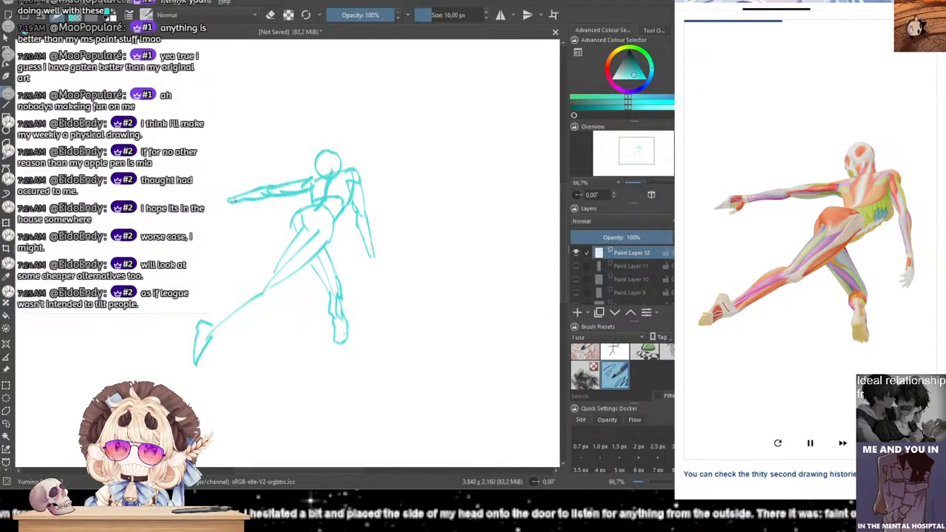
{"action": "left_click_drag", "start_coordinate": [232, 196], "coordinate": [212, 195]}
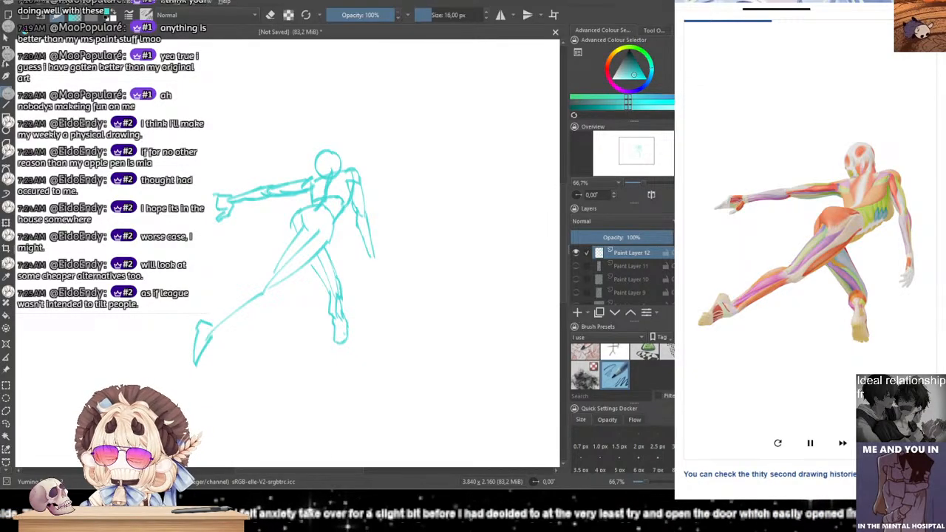
{"action": "mouse_move", "coordinate": [215, 196]}
{"action": "left_mouse_down"}
{"action": "mouse_move", "coordinate": [202, 207]}
{"action": "mouse_move", "coordinate": [215, 211]}
{"action": "left_mouse_up"}
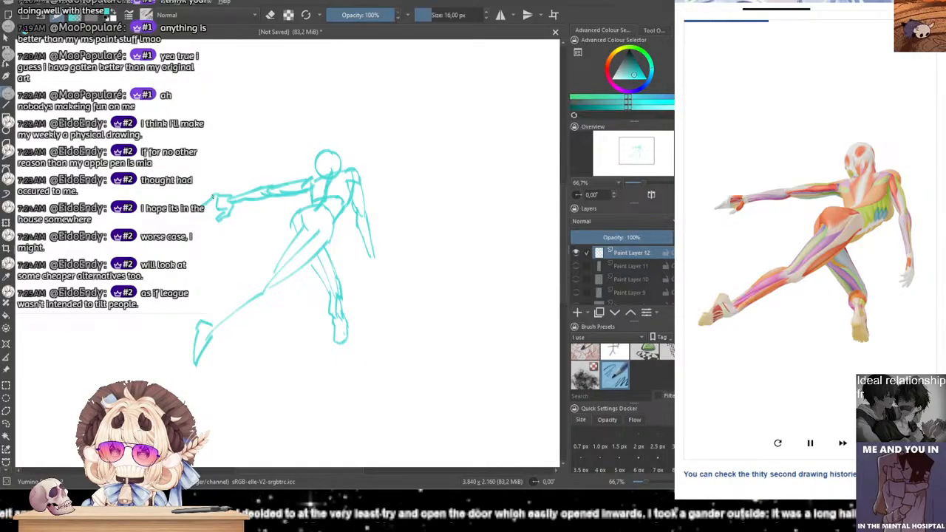
Step: Finish the pointing fingertip and outline the extended rear leg's shin and calf down to the ankle
{"action": "left_click_drag", "start_coordinate": [198, 213], "coordinate": [212, 211]}
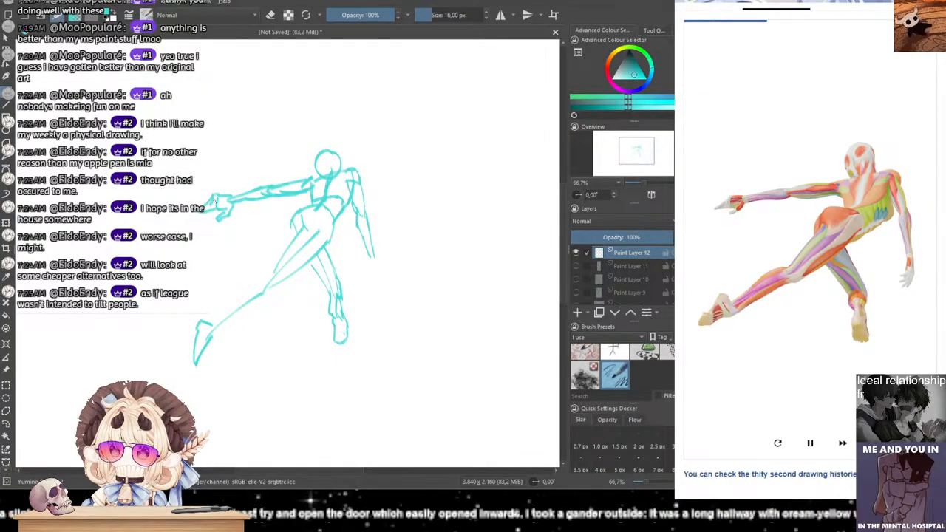
{"action": "left_click_drag", "start_coordinate": [272, 292], "coordinate": [208, 340]}
{"action": "left_click_drag", "start_coordinate": [270, 272], "coordinate": [224, 315]}
{"action": "key", "text": "ctrl+z"}
{"action": "mouse_move", "coordinate": [270, 277]}
{"action": "left_mouse_down"}
{"action": "mouse_move", "coordinate": [220, 316]}
{"action": "mouse_move", "coordinate": [226, 293]}
{"action": "mouse_move", "coordinate": [251, 286]}
{"action": "mouse_move", "coordinate": [211, 325]}
{"action": "left_mouse_up"}
{"action": "key", "text": "ctrl+z"}
{"action": "key", "text": "ctrl+z"}
{"action": "key", "text": "ctrl+z"}
{"action": "left_click_drag", "start_coordinate": [258, 284], "coordinate": [213, 328]}
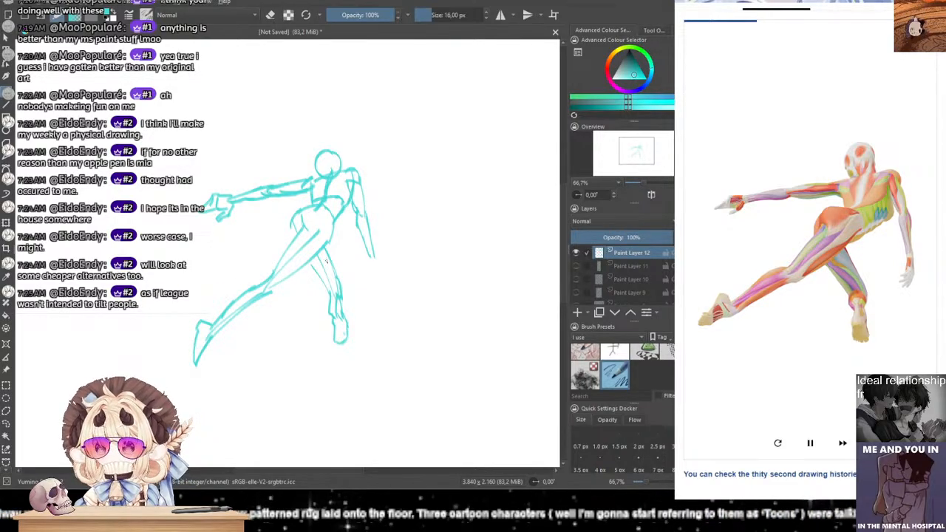
Step: Draw the hanging arm's wrist and hand, and reinforce the outlines of the hip and supporting leg
{"action": "mouse_move", "coordinate": [328, 241]}
{"action": "left_mouse_down"}
{"action": "mouse_move", "coordinate": [338, 278]}
{"action": "mouse_move", "coordinate": [375, 275]}
{"action": "mouse_move", "coordinate": [365, 276]}
{"action": "mouse_move", "coordinate": [368, 289]}
{"action": "left_mouse_up"}
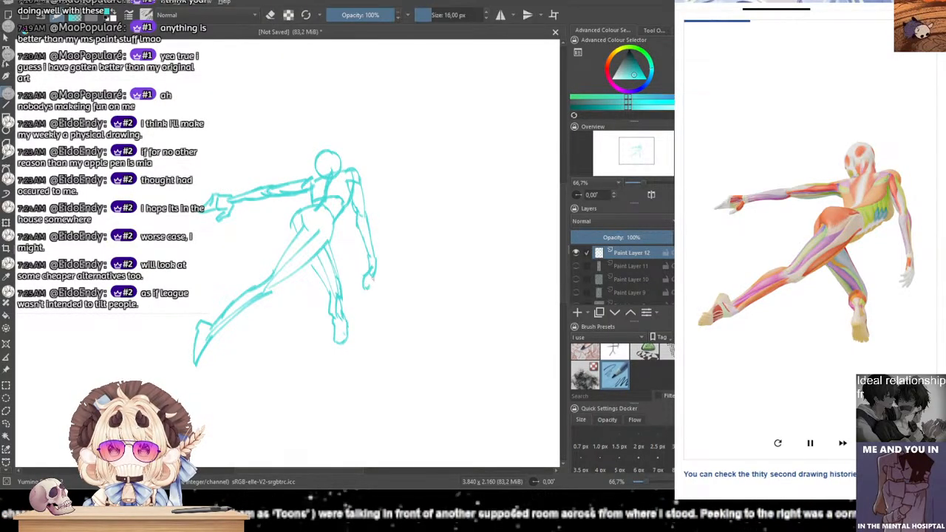
{"action": "left_click_drag", "start_coordinate": [369, 257], "coordinate": [369, 272]}
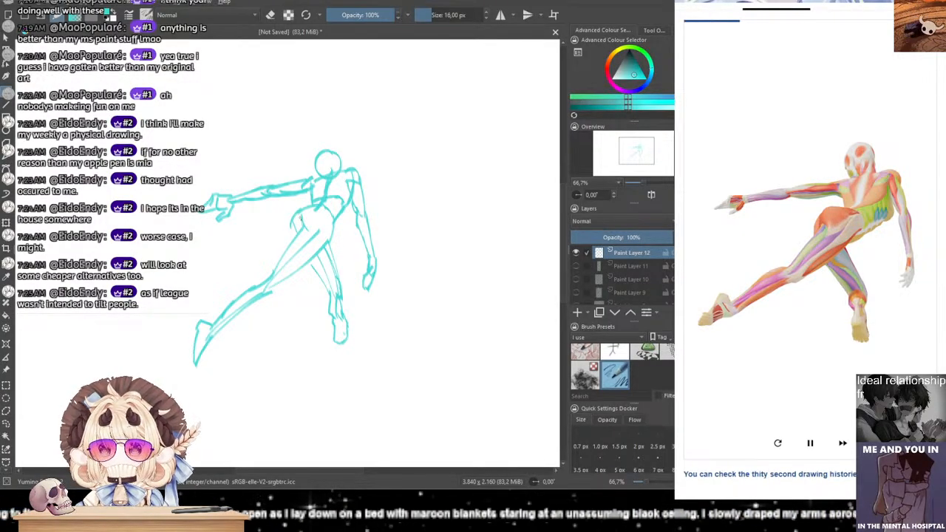
{"action": "left_click_drag", "start_coordinate": [298, 213], "coordinate": [293, 231]}
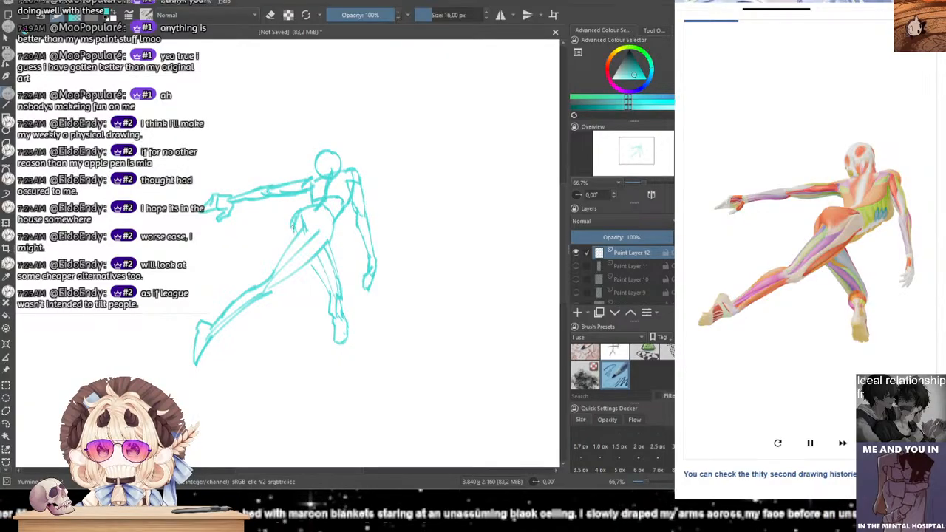
{"action": "left_click_drag", "start_coordinate": [309, 263], "coordinate": [327, 292]}
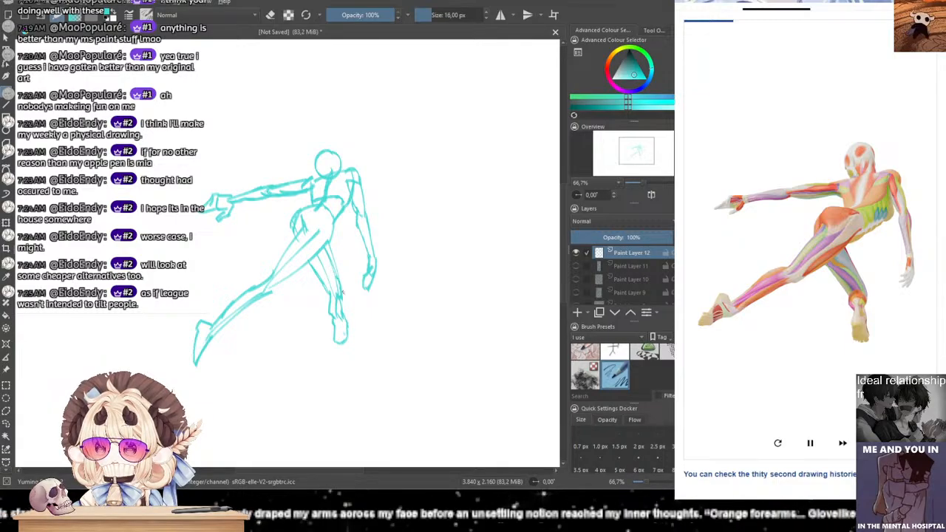
{"action": "mouse_move", "coordinate": [340, 293]}
{"action": "left_mouse_down"}
{"action": "mouse_move", "coordinate": [331, 330]}
{"action": "mouse_move", "coordinate": [340, 340]}
{"action": "mouse_move", "coordinate": [342, 319]}
{"action": "mouse_move", "coordinate": [342, 332]}
{"action": "left_mouse_up"}
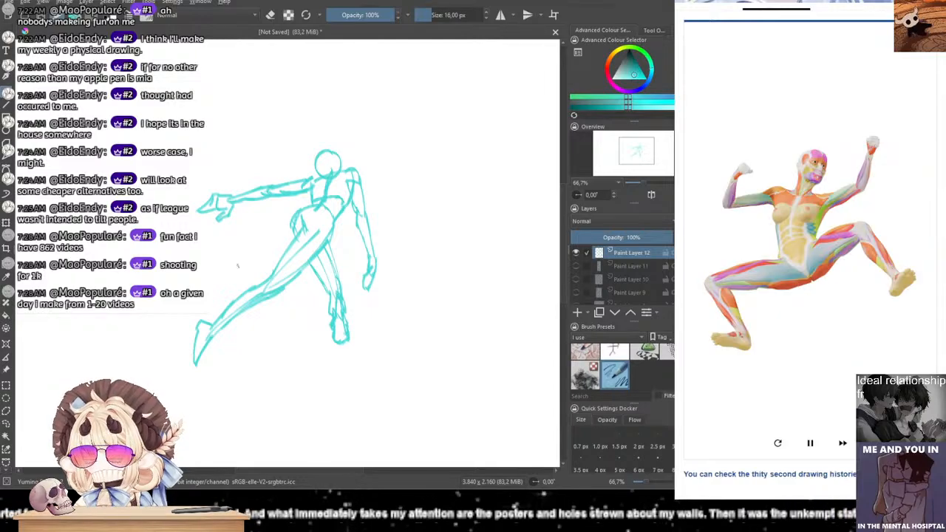
Step: On a new paint layer with the previous sketch hidden, draw the leaping figure's head, face guide, neck and shoulder line
{"action": "left_click", "coordinate": [576, 252]}
{"action": "left_click", "coordinate": [577, 311]}
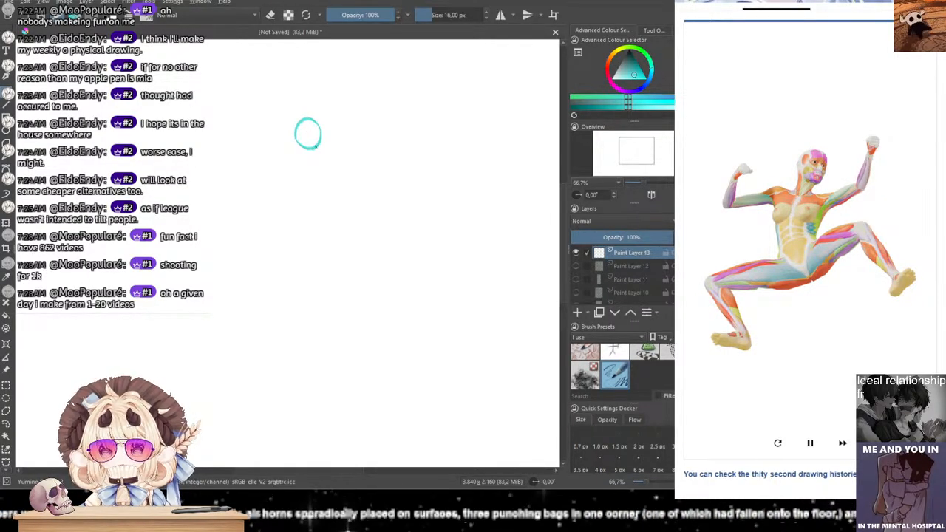
{"action": "mouse_move", "coordinate": [316, 133]}
{"action": "left_mouse_down"}
{"action": "mouse_move", "coordinate": [310, 159]}
{"action": "mouse_move", "coordinate": [315, 125]}
{"action": "mouse_move", "coordinate": [311, 153]}
{"action": "mouse_move", "coordinate": [314, 135]}
{"action": "mouse_move", "coordinate": [318, 146]}
{"action": "mouse_move", "coordinate": [299, 137]}
{"action": "mouse_move", "coordinate": [324, 137]}
{"action": "mouse_move", "coordinate": [303, 134]}
{"action": "mouse_move", "coordinate": [320, 143]}
{"action": "mouse_move", "coordinate": [323, 134]}
{"action": "mouse_move", "coordinate": [313, 155]}
{"action": "mouse_move", "coordinate": [297, 131]}
{"action": "mouse_move", "coordinate": [314, 155]}
{"action": "mouse_move", "coordinate": [300, 146]}
{"action": "mouse_move", "coordinate": [301, 171]}
{"action": "mouse_move", "coordinate": [310, 171]}
{"action": "mouse_move", "coordinate": [315, 157]}
{"action": "mouse_move", "coordinate": [309, 168]}
{"action": "mouse_move", "coordinate": [281, 166]}
{"action": "mouse_move", "coordinate": [327, 175]}
{"action": "left_mouse_up"}
{"action": "key", "text": "ctrl+z"}
{"action": "key", "text": "ctrl+z"}
{"action": "key", "text": "ctrl+z"}
{"action": "key", "text": "ctrl+z"}
{"action": "key", "text": "ctrl+z"}
{"action": "key", "text": "ctrl+z"}
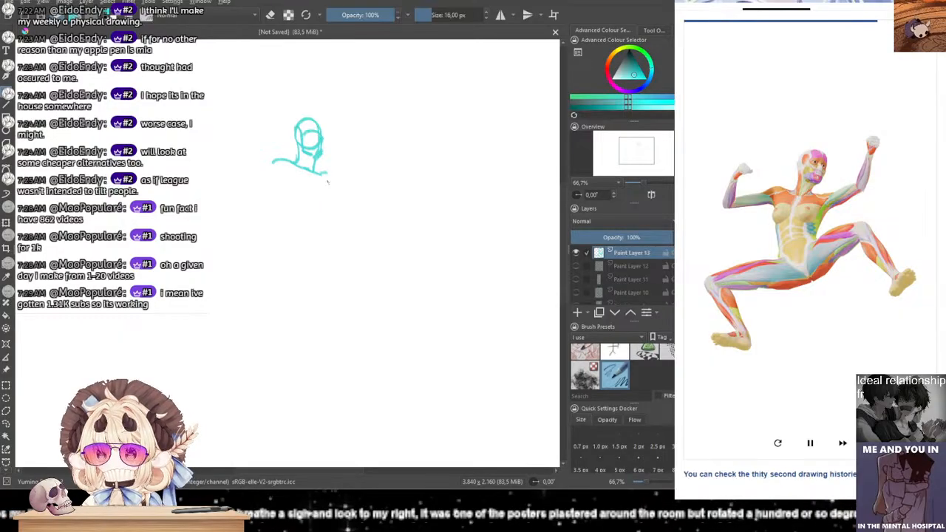
Step: Draw both sides of the ribcage below the shoulders and close it with a curved lower edge
{"action": "left_click_drag", "start_coordinate": [326, 189], "coordinate": [307, 213]}
{"action": "key", "text": "ctrl+z"}
{"action": "mouse_move", "coordinate": [275, 167]}
{"action": "left_mouse_down"}
{"action": "mouse_move", "coordinate": [284, 221]}
{"action": "mouse_move", "coordinate": [276, 217]}
{"action": "mouse_move", "coordinate": [315, 221]}
{"action": "left_mouse_up"}
{"action": "key", "text": "ctrl+z"}
{"action": "key", "text": "ctrl+z"}
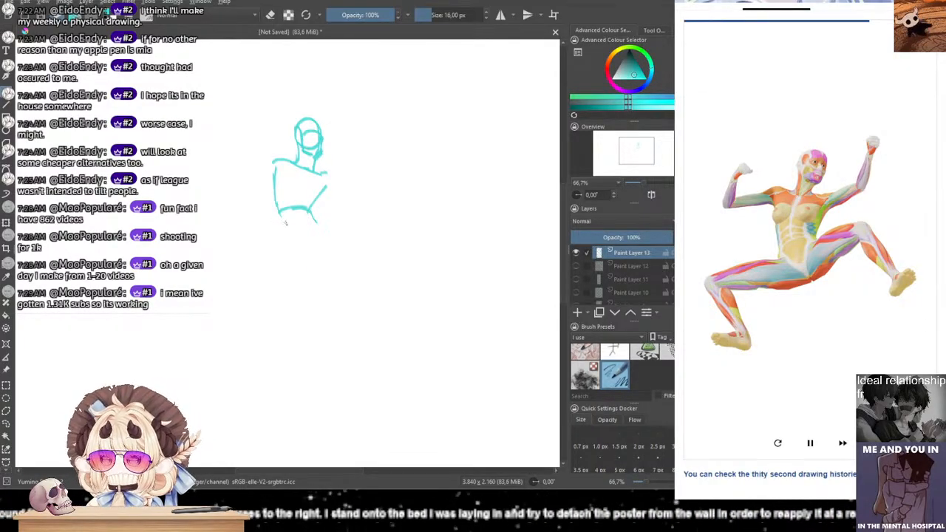
Step: Draw the waist and pelvis as a tapered block beneath the ribcage
{"action": "mouse_move", "coordinate": [275, 207]}
{"action": "left_mouse_down"}
{"action": "mouse_move", "coordinate": [281, 232]}
{"action": "mouse_move", "coordinate": [299, 243]}
{"action": "mouse_move", "coordinate": [286, 241]}
{"action": "mouse_move", "coordinate": [309, 253]}
{"action": "left_mouse_up"}
{"action": "key", "text": "ctrl+z"}
{"action": "key", "text": "ctrl+z"}
{"action": "key", "text": "ctrl+z"}
{"action": "key", "text": "ctrl+z"}
{"action": "key", "text": "ctrl+z"}
{"action": "key", "text": "ctrl+z"}
{"action": "left_click_drag", "start_coordinate": [315, 220], "coordinate": [309, 251]}
{"action": "key", "text": "ctrl+z"}
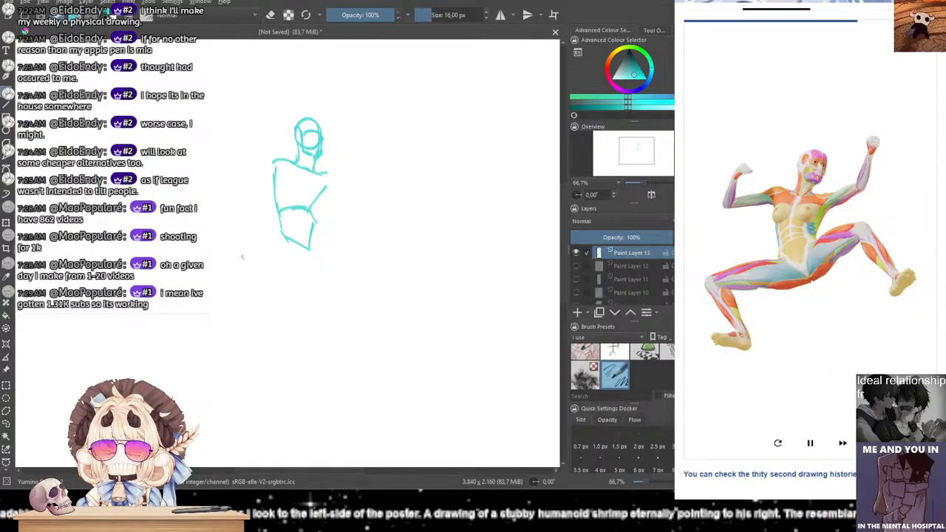
Step: Draw the upper and lower contours of the lower bent leg's thigh, from the pelvis out to the knee
{"action": "left_click_drag", "start_coordinate": [285, 238], "coordinate": [235, 258]}
{"action": "key", "text": "ctrl+z"}
{"action": "mouse_move", "coordinate": [283, 237]}
{"action": "left_mouse_down"}
{"action": "mouse_move", "coordinate": [222, 259]}
{"action": "mouse_move", "coordinate": [231, 266]}
{"action": "left_mouse_up"}
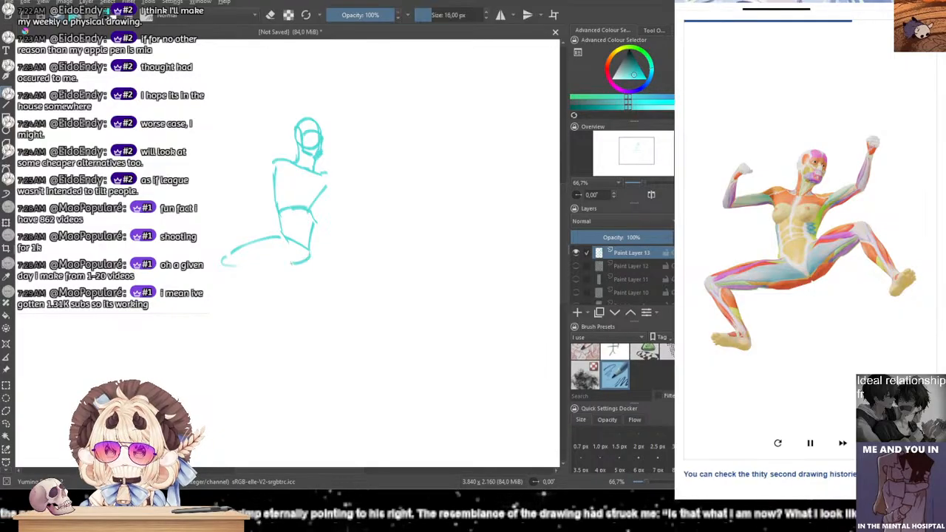
{"action": "mouse_move", "coordinate": [314, 255]}
{"action": "left_mouse_down"}
{"action": "mouse_move", "coordinate": [307, 263]}
{"action": "mouse_move", "coordinate": [233, 267]}
{"action": "left_mouse_up"}
{"action": "key", "text": "ctrl+z"}
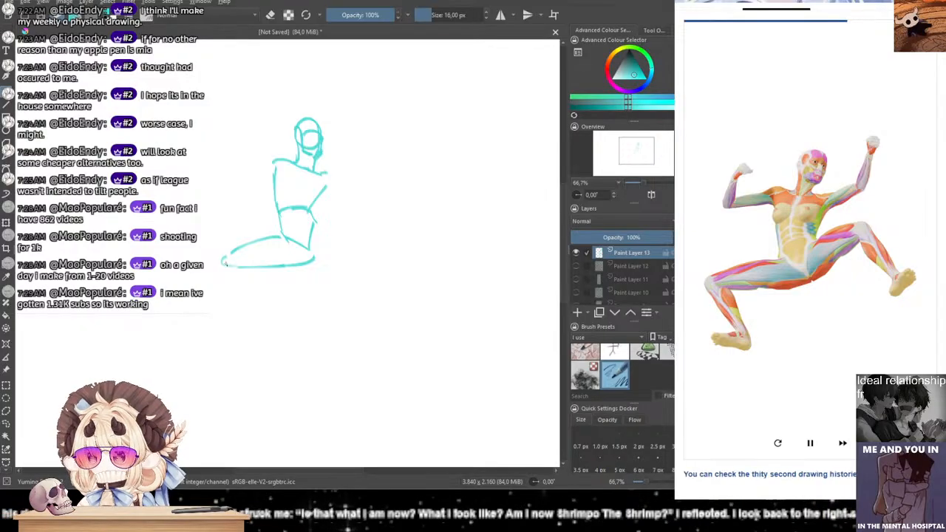
Step: Draw that leg's shin and calf down from the bent knee and add the foot
{"action": "left_click_drag", "start_coordinate": [221, 267], "coordinate": [247, 308]}
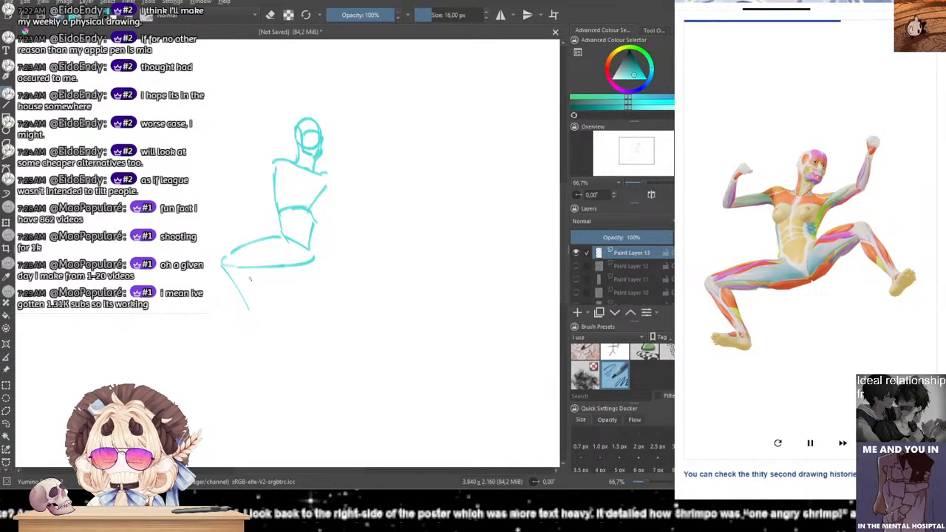
{"action": "mouse_move", "coordinate": [245, 268]}
{"action": "left_mouse_down"}
{"action": "mouse_move", "coordinate": [261, 311]}
{"action": "mouse_move", "coordinate": [248, 319]}
{"action": "mouse_move", "coordinate": [224, 312]}
{"action": "mouse_move", "coordinate": [258, 320]}
{"action": "mouse_move", "coordinate": [237, 306]}
{"action": "mouse_move", "coordinate": [229, 316]}
{"action": "mouse_move", "coordinate": [251, 323]}
{"action": "left_mouse_up"}
{"action": "key", "text": "ctrl+z"}
{"action": "key", "text": "ctrl+z"}
{"action": "key", "text": "ctrl+z"}
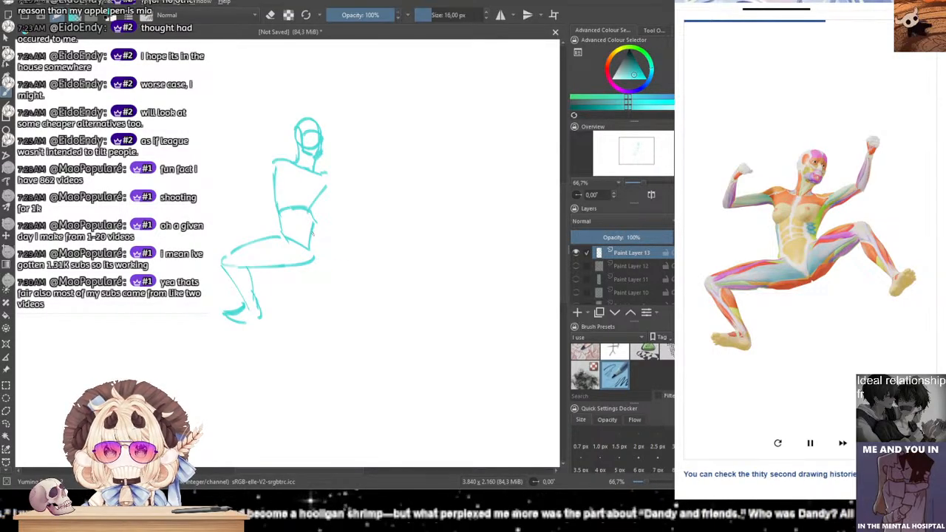
Step: Draw the opposite, raised thigh from the pelvis up to its knee
{"action": "left_click_drag", "start_coordinate": [316, 228], "coordinate": [365, 206]}
{"action": "key", "text": "ctrl+z"}
{"action": "key", "text": "ctrl+z"}
{"action": "mouse_move", "coordinate": [322, 252]}
{"action": "left_mouse_down"}
{"action": "mouse_move", "coordinate": [351, 228]}
{"action": "mouse_move", "coordinate": [317, 251]}
{"action": "mouse_move", "coordinate": [348, 237]}
{"action": "mouse_move", "coordinate": [359, 209]}
{"action": "mouse_move", "coordinate": [346, 229]}
{"action": "mouse_move", "coordinate": [358, 216]}
{"action": "mouse_move", "coordinate": [354, 223]}
{"action": "mouse_move", "coordinate": [393, 242]}
{"action": "left_mouse_up"}
{"action": "key", "text": "ctrl+z"}
{"action": "key", "text": "ctrl+z"}
{"action": "key", "text": "ctrl+z"}
Step: Draw the raised leg's shin and calf from the knee down to the ankle
{"action": "left_click_drag", "start_coordinate": [362, 202], "coordinate": [402, 250]}
{"action": "key", "text": "ctrl+z"}
{"action": "left_click_drag", "start_coordinate": [362, 204], "coordinate": [400, 248]}
{"action": "key", "text": "ctrl+z"}
{"action": "left_click_drag", "start_coordinate": [362, 207], "coordinate": [397, 255]}
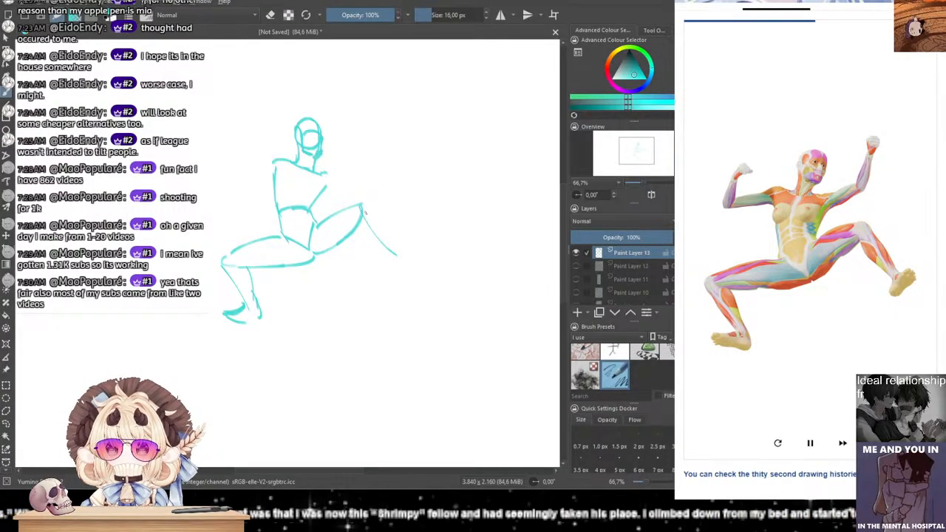
{"action": "left_click_drag", "start_coordinate": [359, 218], "coordinate": [388, 248]}
{"action": "key", "text": "ctrl+z"}
{"action": "key", "text": "ctrl+z"}
{"action": "key", "text": "ctrl+z"}
{"action": "mouse_move", "coordinate": [362, 208]}
{"action": "left_mouse_down"}
{"action": "mouse_move", "coordinate": [386, 265]}
{"action": "mouse_move", "coordinate": [386, 252]}
{"action": "mouse_move", "coordinate": [402, 254]}
{"action": "mouse_move", "coordinate": [388, 258]}
{"action": "mouse_move", "coordinate": [391, 245]}
{"action": "mouse_move", "coordinate": [391, 268]}
{"action": "mouse_move", "coordinate": [406, 249]}
{"action": "left_mouse_up"}
{"action": "key", "text": "ctrl+z"}
{"action": "key", "text": "ctrl+z"}
{"action": "key", "text": "ctrl+z"}
{"action": "key", "text": "ctrl+z"}
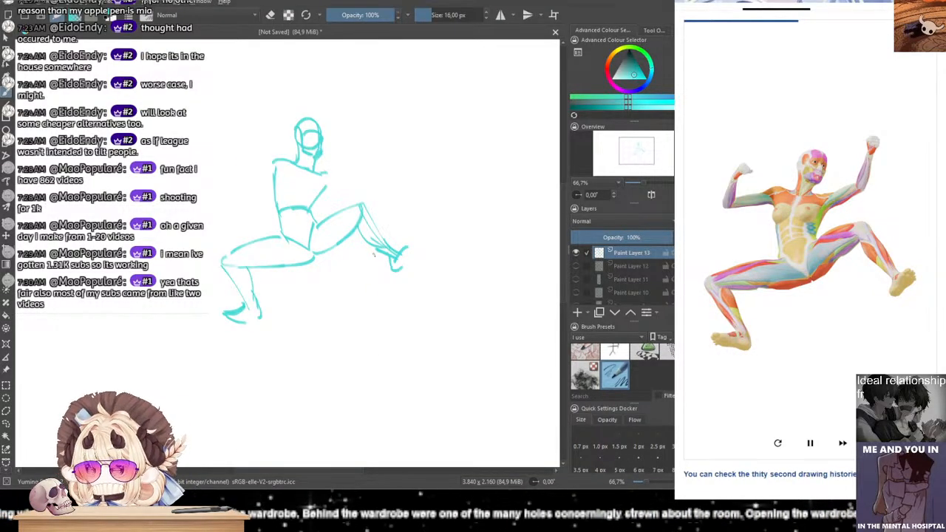
Step: Draw the raised leg's foot with its heel, sole and toes
{"action": "mouse_move", "coordinate": [406, 254]}
{"action": "left_mouse_down"}
{"action": "mouse_move", "coordinate": [417, 249]}
{"action": "mouse_move", "coordinate": [407, 272]}
{"action": "mouse_move", "coordinate": [407, 264]}
{"action": "mouse_move", "coordinate": [403, 276]}
{"action": "mouse_move", "coordinate": [388, 272]}
{"action": "mouse_move", "coordinate": [399, 279]}
{"action": "mouse_move", "coordinate": [406, 263]}
{"action": "left_mouse_up"}
{"action": "key", "text": "ctrl+z"}
{"action": "key", "text": "ctrl+z"}
{"action": "key", "text": "ctrl+z"}
{"action": "mouse_move", "coordinate": [413, 250]}
{"action": "left_mouse_down"}
{"action": "mouse_move", "coordinate": [402, 255]}
{"action": "mouse_move", "coordinate": [402, 246]}
{"action": "mouse_move", "coordinate": [389, 274]}
{"action": "left_mouse_up"}
{"action": "key", "text": "ctrl+z"}
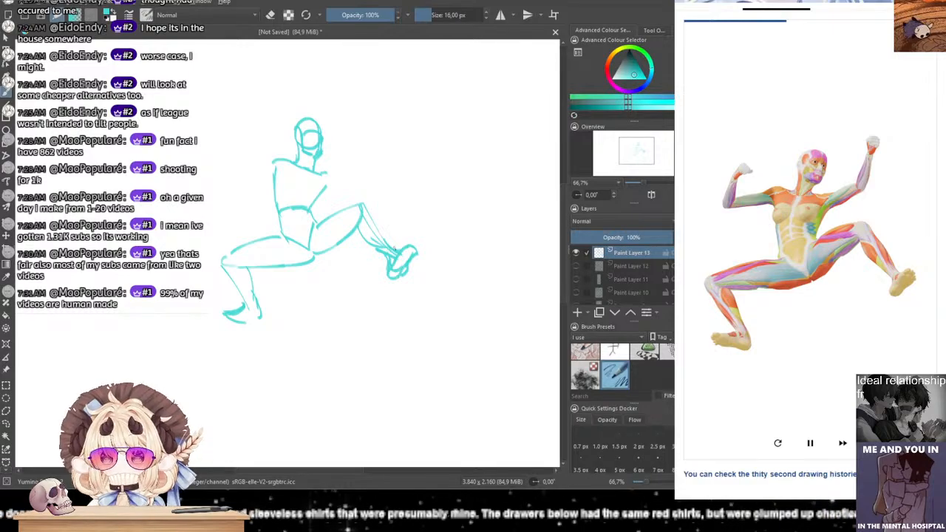
{"action": "mouse_move", "coordinate": [404, 247]}
{"action": "left_mouse_down"}
{"action": "mouse_move", "coordinate": [414, 240]}
{"action": "mouse_move", "coordinate": [415, 253]}
{"action": "left_mouse_up"}
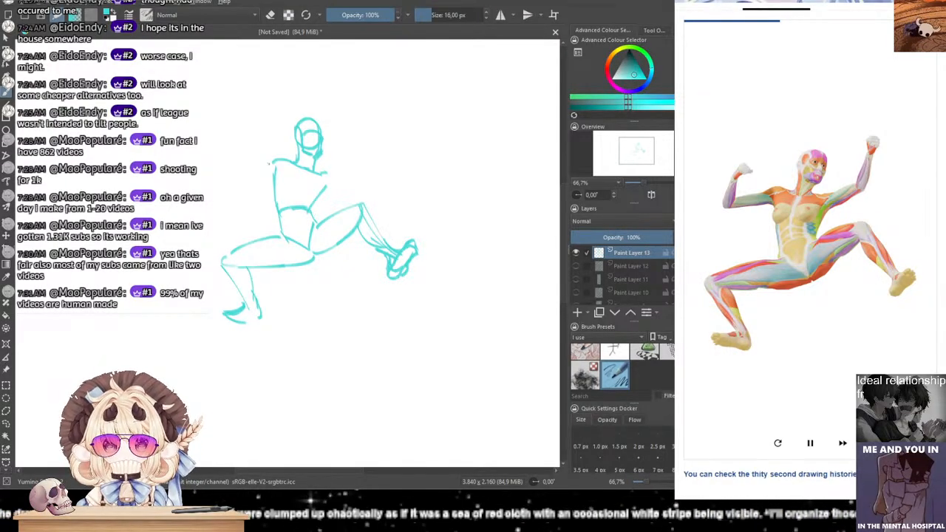
Step: Draw the bent arm above the lower knee, with its shoulder, upper arm, raised forearm and fist
{"action": "mouse_move", "coordinate": [285, 156]}
{"action": "left_mouse_down"}
{"action": "mouse_move", "coordinate": [284, 161]}
{"action": "mouse_move", "coordinate": [218, 181]}
{"action": "mouse_move", "coordinate": [258, 177]}
{"action": "mouse_move", "coordinate": [221, 184]}
{"action": "left_mouse_up"}
{"action": "key", "text": "ctrl+z"}
{"action": "mouse_move", "coordinate": [241, 141]}
{"action": "left_mouse_down"}
{"action": "mouse_move", "coordinate": [215, 187]}
{"action": "mouse_move", "coordinate": [231, 179]}
{"action": "left_mouse_up"}
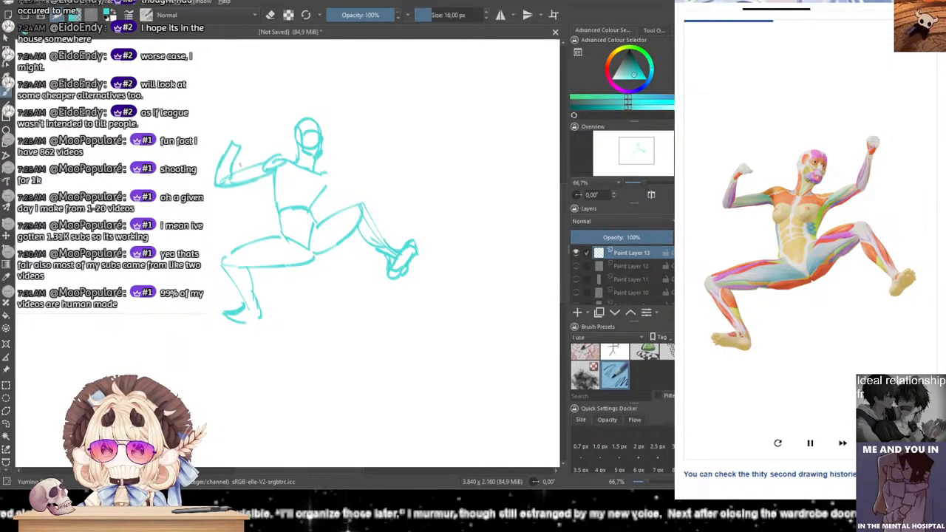
{"action": "mouse_move", "coordinate": [232, 140]}
{"action": "left_mouse_down"}
{"action": "mouse_move", "coordinate": [244, 129]}
{"action": "mouse_move", "coordinate": [256, 144]}
{"action": "left_mouse_up"}
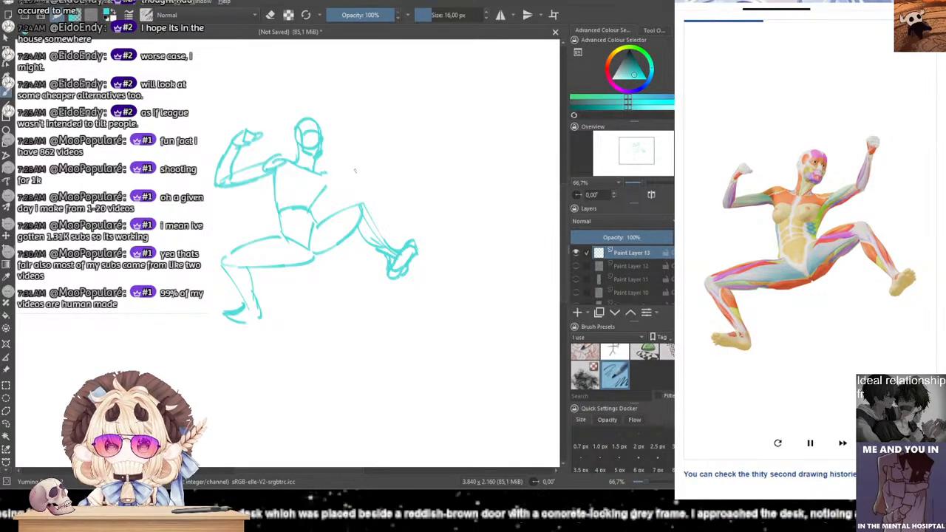
Step: Draw the opposite upper arm extending outward from the shoulder to the elbow
{"action": "mouse_move", "coordinate": [319, 171]}
{"action": "left_mouse_down"}
{"action": "mouse_move", "coordinate": [349, 170]}
{"action": "mouse_move", "coordinate": [360, 156]}
{"action": "mouse_move", "coordinate": [327, 186]}
{"action": "mouse_move", "coordinate": [361, 166]}
{"action": "mouse_move", "coordinate": [372, 117]}
{"action": "mouse_move", "coordinate": [363, 162]}
{"action": "left_mouse_up"}
{"action": "key", "text": "ctrl+z"}
{"action": "key", "text": "ctrl+z"}
{"action": "key", "text": "ctrl+z"}
{"action": "key", "text": "ctrl+z"}
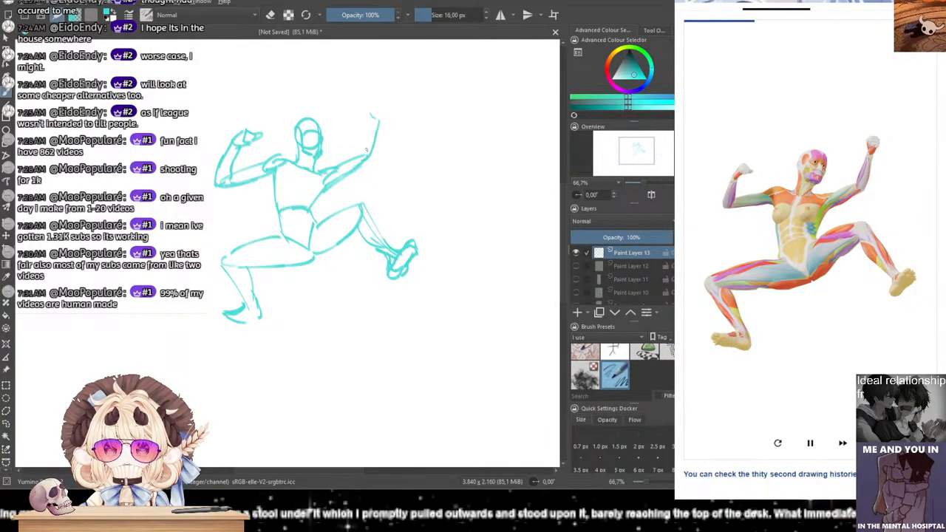
Step: Draw that arm's forearm rising from the elbow and add a clenched fist above the wrist
{"action": "left_click_drag", "start_coordinate": [369, 115], "coordinate": [361, 153]}
{"action": "left_click_drag", "start_coordinate": [363, 145], "coordinate": [358, 160]}
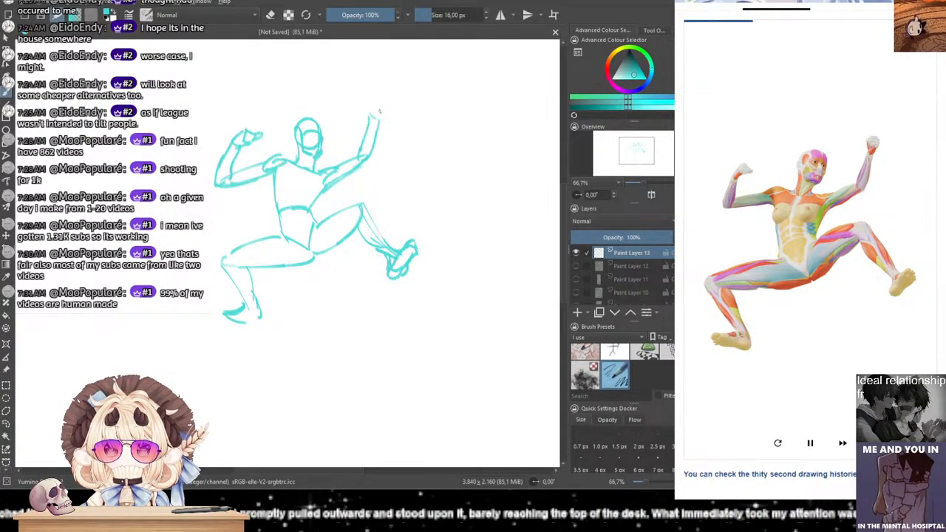
{"action": "mouse_move", "coordinate": [371, 116]}
{"action": "left_mouse_down"}
{"action": "mouse_move", "coordinate": [382, 96]}
{"action": "mouse_move", "coordinate": [380, 114]}
{"action": "left_mouse_up"}
{"action": "left_click_drag", "start_coordinate": [378, 108], "coordinate": [383, 116]}
{"action": "mouse_move", "coordinate": [386, 112]}
{"action": "left_mouse_down"}
{"action": "mouse_move", "coordinate": [378, 122]}
{"action": "mouse_move", "coordinate": [368, 101]}
{"action": "left_mouse_up"}
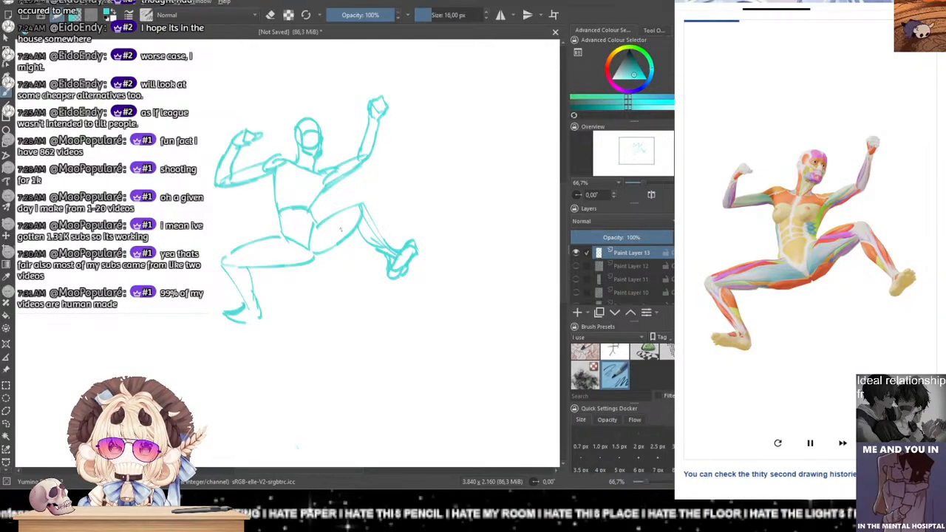
Step: Reinforce the raised thigh's contour and add the breasts and the torso's centre line
{"action": "left_click_drag", "start_coordinate": [315, 226], "coordinate": [360, 217]}
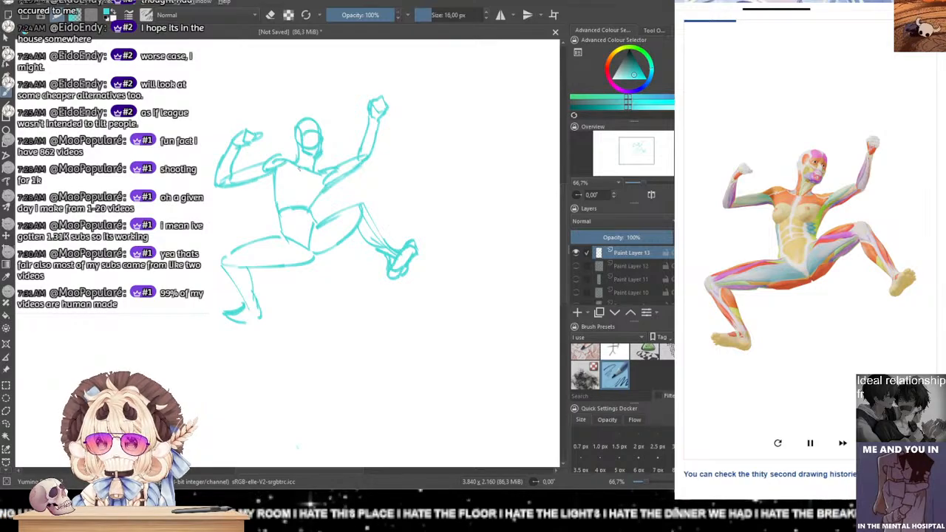
{"action": "mouse_move", "coordinate": [298, 172]}
{"action": "left_mouse_down"}
{"action": "mouse_move", "coordinate": [300, 205]}
{"action": "mouse_move", "coordinate": [311, 185]}
{"action": "mouse_move", "coordinate": [322, 187]}
{"action": "mouse_move", "coordinate": [288, 192]}
{"action": "mouse_move", "coordinate": [295, 180]}
{"action": "mouse_move", "coordinate": [309, 194]}
{"action": "mouse_move", "coordinate": [321, 185]}
{"action": "mouse_move", "coordinate": [315, 195]}
{"action": "mouse_move", "coordinate": [326, 186]}
{"action": "left_mouse_up"}
{"action": "key", "text": "ctrl+z"}
{"action": "key", "text": "ctrl+z"}
{"action": "key", "text": "ctrl+z"}
{"action": "key", "text": "ctrl+z"}
{"action": "key", "text": "ctrl+z"}
{"action": "key", "text": "ctrl+z"}
{"action": "key", "text": "ctrl+z"}
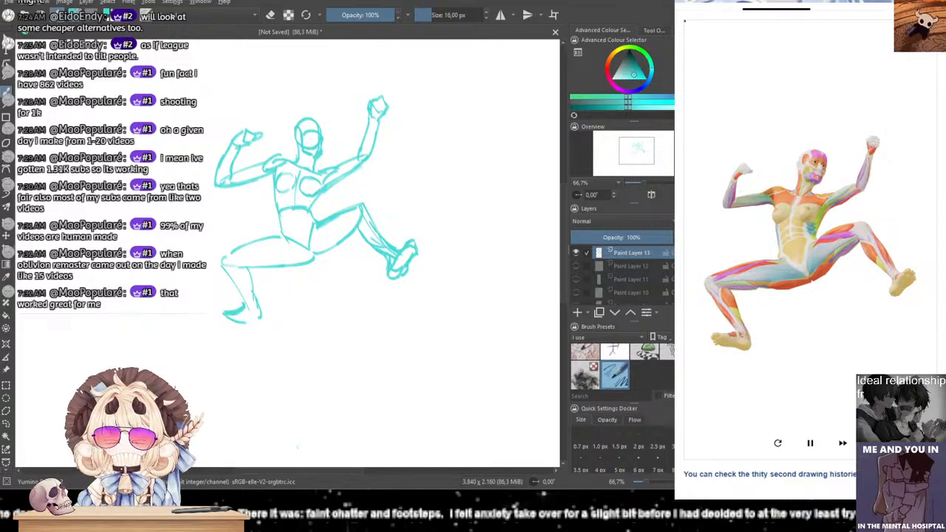
Step: On a new paint layer with the previous sketch hidden, draw the round head and curved spine of the back-view pose
{"action": "left_click", "coordinate": [577, 312]}
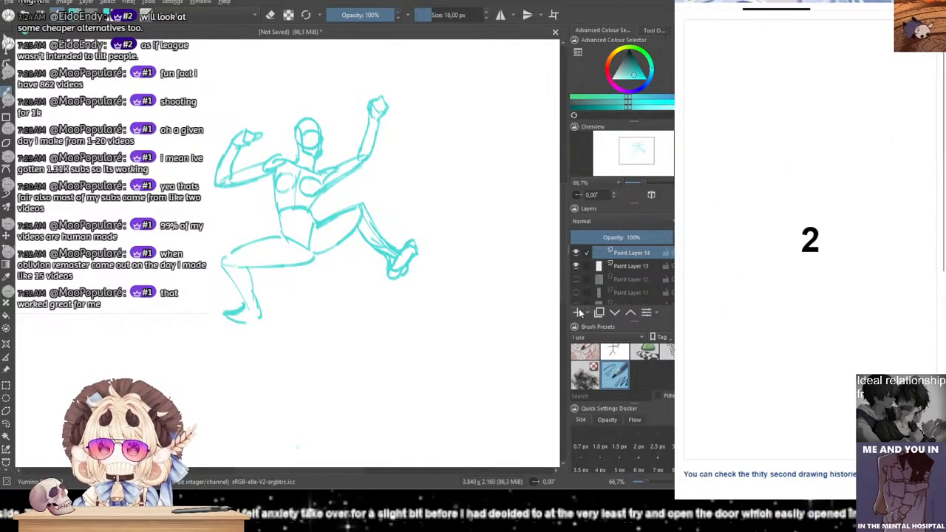
{"action": "left_click", "coordinate": [577, 268]}
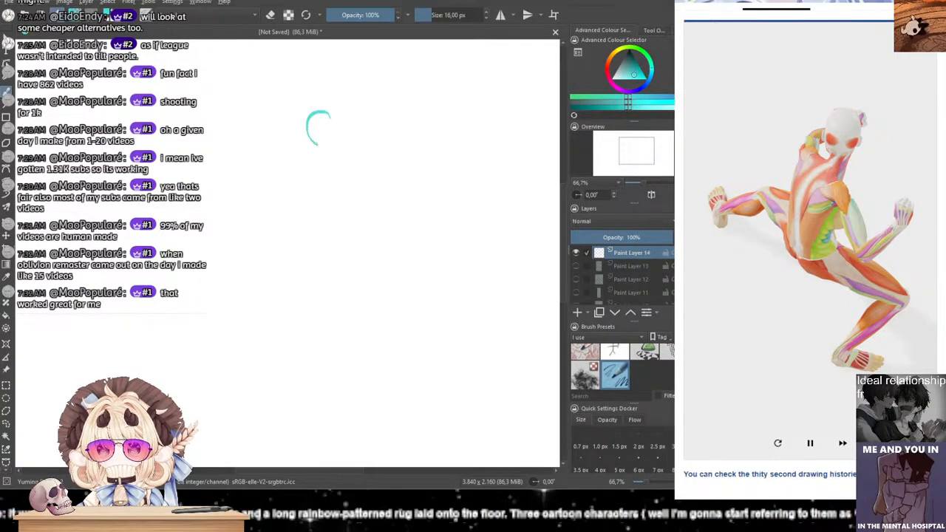
{"action": "mouse_move", "coordinate": [318, 142]}
{"action": "left_mouse_down"}
{"action": "mouse_move", "coordinate": [296, 175]}
{"action": "mouse_move", "coordinate": [308, 157]}
{"action": "mouse_move", "coordinate": [297, 214]}
{"action": "left_mouse_up"}
{"action": "key", "text": "ctrl+z"}
{"action": "key", "text": "ctrl+z"}
{"action": "left_click_drag", "start_coordinate": [301, 166], "coordinate": [300, 224]}
{"action": "key", "text": "ctrl+z"}
{"action": "mouse_move", "coordinate": [300, 167]}
{"action": "left_mouse_down"}
{"action": "mouse_move", "coordinate": [297, 231]}
{"action": "mouse_move", "coordinate": [300, 176]}
{"action": "mouse_move", "coordinate": [297, 217]}
{"action": "left_mouse_up"}
{"action": "key", "text": "ctrl+z"}
{"action": "key", "text": "ctrl+z"}
{"action": "key", "text": "ctrl+z"}
{"action": "left_click_drag", "start_coordinate": [302, 166], "coordinate": [297, 217]}
{"action": "left_click_drag", "start_coordinate": [300, 167], "coordinate": [297, 216]}
{"action": "key", "text": "ctrl+z"}
{"action": "key", "text": "ctrl+z"}
{"action": "left_click_drag", "start_coordinate": [297, 175], "coordinate": [301, 226]}
{"action": "key", "text": "ctrl+z"}
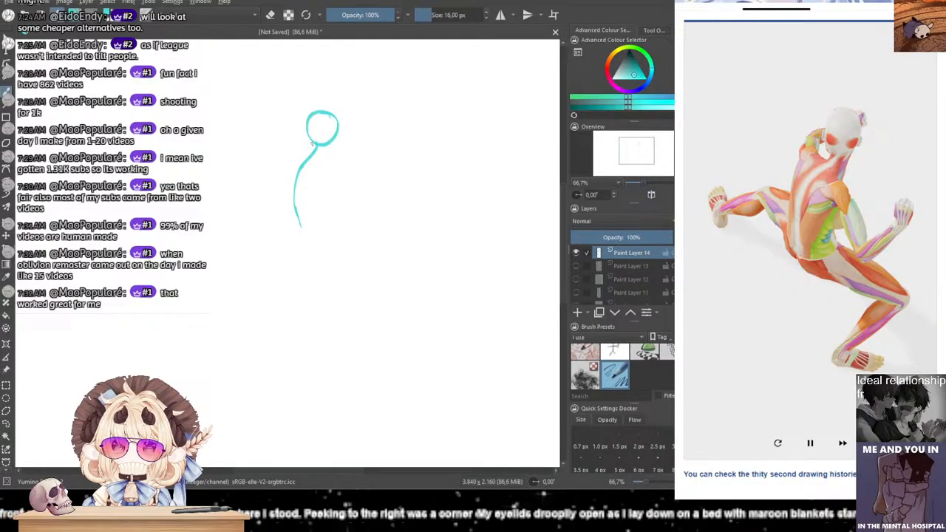
Step: Outline the back around the spine with the shoulders, both torso sides and the waistline
{"action": "mouse_move", "coordinate": [304, 148]}
{"action": "left_mouse_down"}
{"action": "mouse_move", "coordinate": [285, 169]}
{"action": "mouse_move", "coordinate": [277, 168]}
{"action": "mouse_move", "coordinate": [294, 149]}
{"action": "mouse_move", "coordinate": [274, 169]}
{"action": "mouse_move", "coordinate": [280, 230]}
{"action": "left_mouse_up"}
{"action": "key", "text": "ctrl+z"}
{"action": "key", "text": "ctrl+z"}
{"action": "mouse_move", "coordinate": [280, 183]}
{"action": "left_mouse_down"}
{"action": "mouse_move", "coordinate": [292, 225]}
{"action": "mouse_move", "coordinate": [319, 230]}
{"action": "left_mouse_up"}
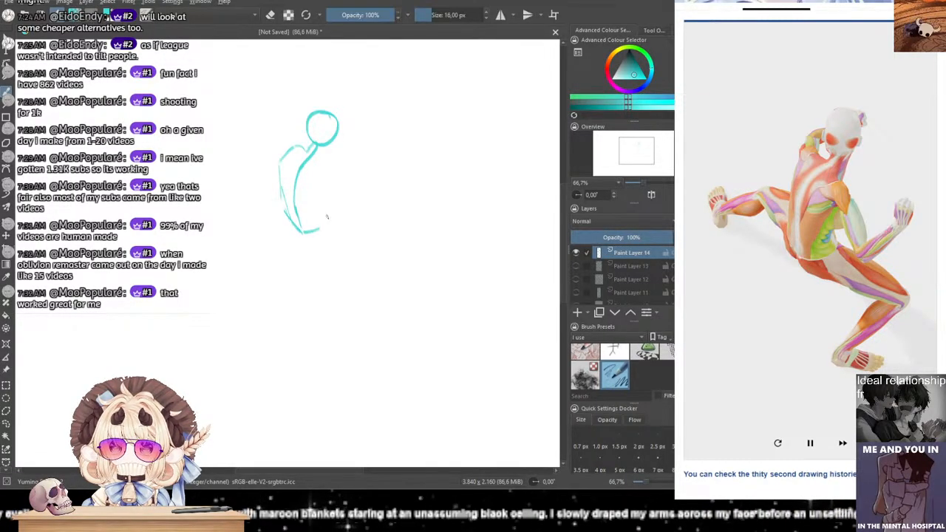
{"action": "key", "text": "ctrl+z"}
{"action": "mouse_move", "coordinate": [326, 161]}
{"action": "left_mouse_down"}
{"action": "mouse_move", "coordinate": [337, 175]}
{"action": "mouse_move", "coordinate": [315, 230]}
{"action": "left_mouse_up"}
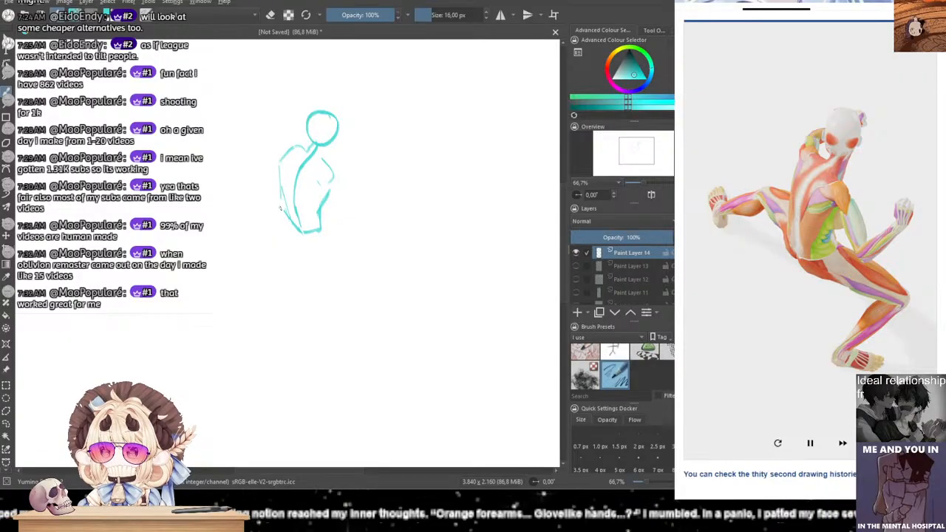
Step: Outline the hips and buttocks below the waistline
{"action": "mouse_move", "coordinate": [283, 209]}
{"action": "left_mouse_down"}
{"action": "mouse_move", "coordinate": [285, 230]}
{"action": "mouse_move", "coordinate": [314, 252]}
{"action": "mouse_move", "coordinate": [359, 257]}
{"action": "left_mouse_up"}
{"action": "key", "text": "ctrl+z"}
{"action": "key", "text": "ctrl+z"}
{"action": "key", "text": "ctrl+z"}
{"action": "key", "text": "ctrl+z"}
{"action": "key", "text": "ctrl+z"}
Step: Draw the upper and lower contours of the near thigh from the hip to the bent knee
{"action": "mouse_move", "coordinate": [326, 222]}
{"action": "left_mouse_down"}
{"action": "mouse_move", "coordinate": [364, 251]}
{"action": "mouse_move", "coordinate": [354, 238]}
{"action": "mouse_move", "coordinate": [371, 263]}
{"action": "left_mouse_up"}
{"action": "key", "text": "ctrl+z"}
{"action": "key", "text": "ctrl+z"}
{"action": "key", "text": "ctrl+z"}
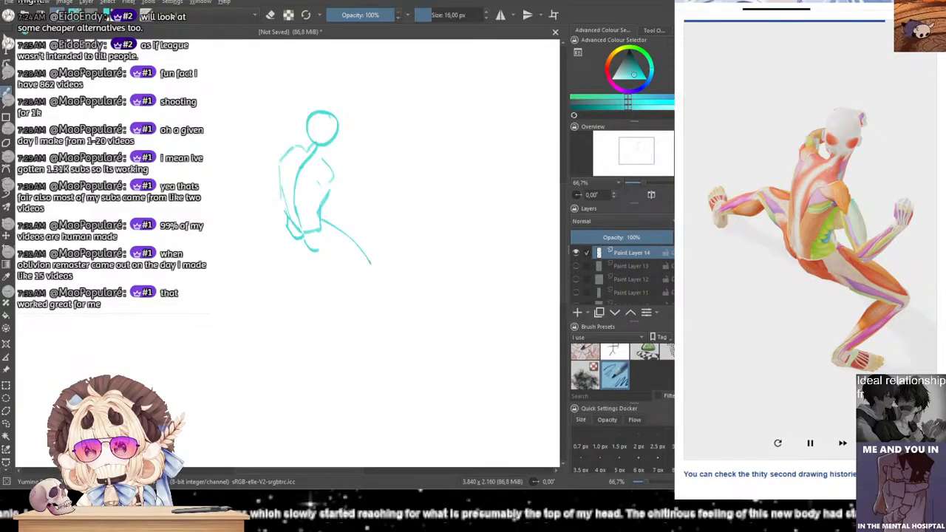
{"action": "left_click_drag", "start_coordinate": [319, 248], "coordinate": [360, 261]}
{"action": "key", "text": "ctrl+z"}
{"action": "mouse_move", "coordinate": [342, 255]}
{"action": "left_mouse_down"}
{"action": "mouse_move", "coordinate": [368, 263]}
{"action": "mouse_move", "coordinate": [355, 249]}
{"action": "mouse_move", "coordinate": [348, 300]}
{"action": "left_mouse_up"}
{"action": "key", "text": "ctrl+z"}
Step: Draw the near leg's shin and calf from the bent knee down to the ankle
{"action": "left_click_drag", "start_coordinate": [370, 265], "coordinate": [340, 311]}
{"action": "key", "text": "ctrl+z"}
{"action": "key", "text": "ctrl+z"}
{"action": "left_click_drag", "start_coordinate": [370, 265], "coordinate": [333, 326]}
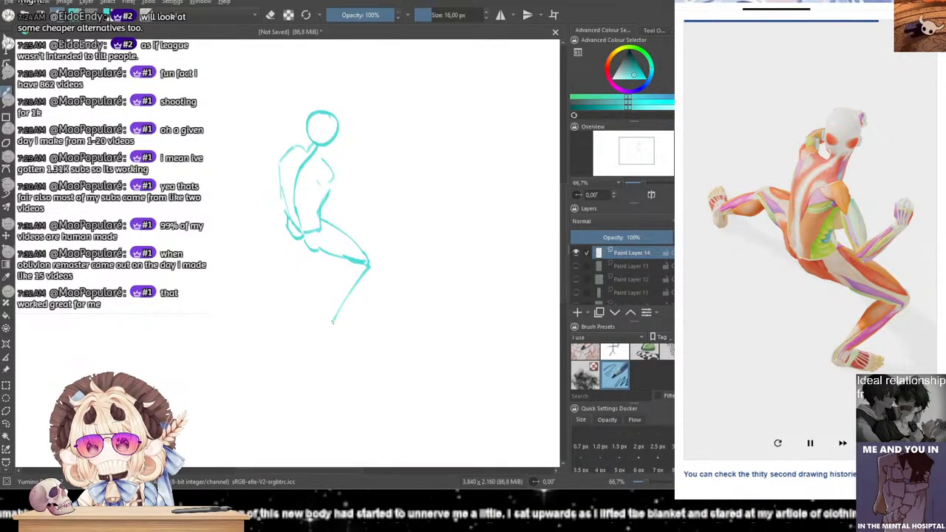
{"action": "key", "text": "ctrl+z"}
{"action": "left_click_drag", "start_coordinate": [369, 262], "coordinate": [335, 333]}
{"action": "key", "text": "ctrl+z"}
{"action": "left_click_drag", "start_coordinate": [369, 262], "coordinate": [337, 322]}
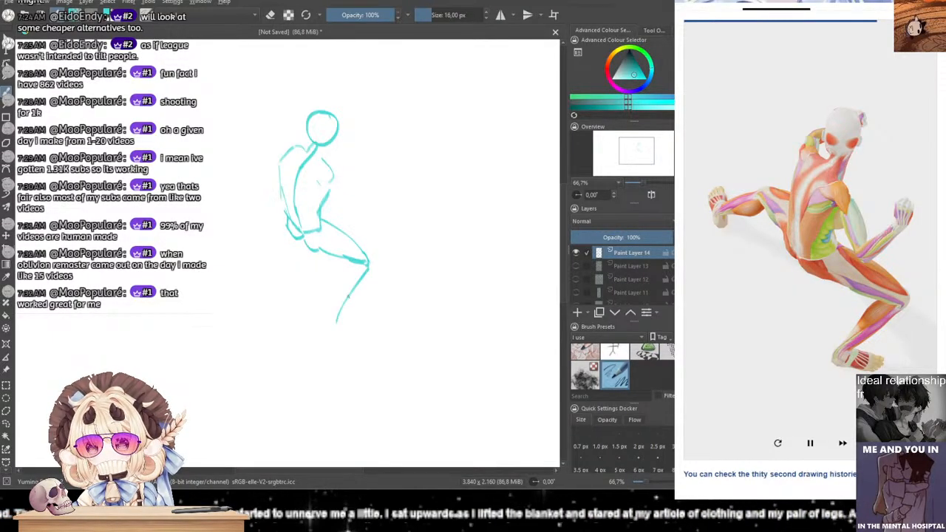
{"action": "left_click_drag", "start_coordinate": [349, 259], "coordinate": [334, 306]}
{"action": "key", "text": "ctrl+z"}
{"action": "key", "text": "ctrl+z"}
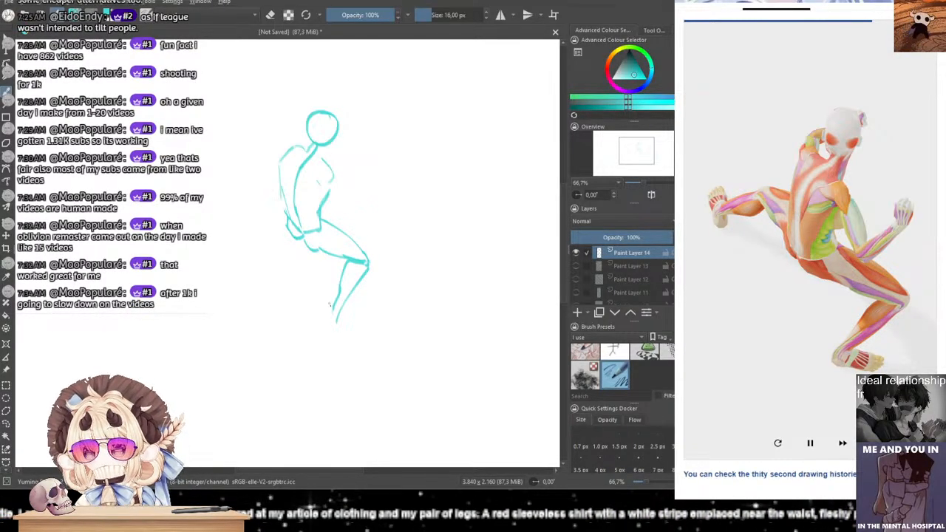
Step: Draw the foot below the ankle of the near bent leg, with the heel, toes and sole
{"action": "mouse_move", "coordinate": [335, 300]}
{"action": "left_mouse_down"}
{"action": "mouse_move", "coordinate": [328, 329]}
{"action": "mouse_move", "coordinate": [348, 329]}
{"action": "left_mouse_up"}
{"action": "key", "text": "ctrl+z"}
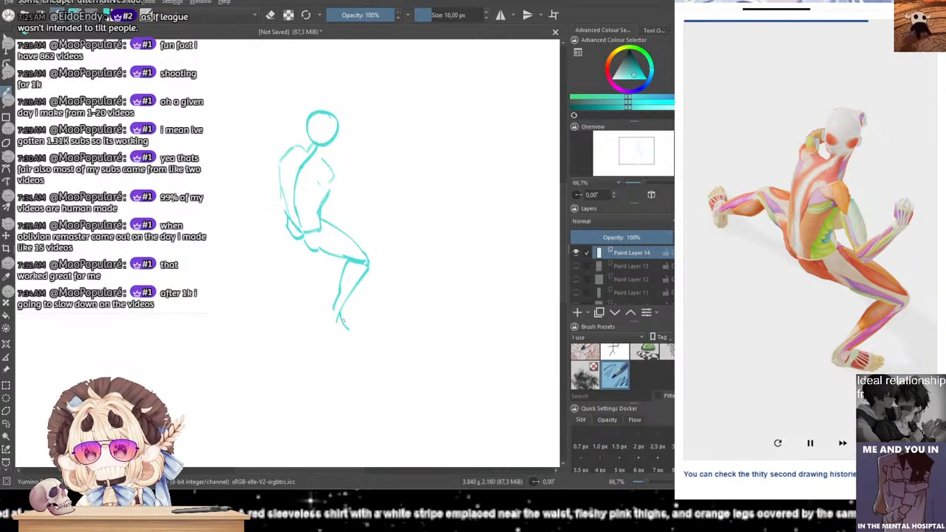
{"action": "key", "text": "ctrl+z"}
{"action": "mouse_move", "coordinate": [340, 315]}
{"action": "left_mouse_down"}
{"action": "mouse_move", "coordinate": [358, 324]}
{"action": "mouse_move", "coordinate": [328, 330]}
{"action": "mouse_move", "coordinate": [350, 335]}
{"action": "mouse_move", "coordinate": [359, 325]}
{"action": "left_mouse_up"}
{"action": "key", "text": "ctrl+z"}
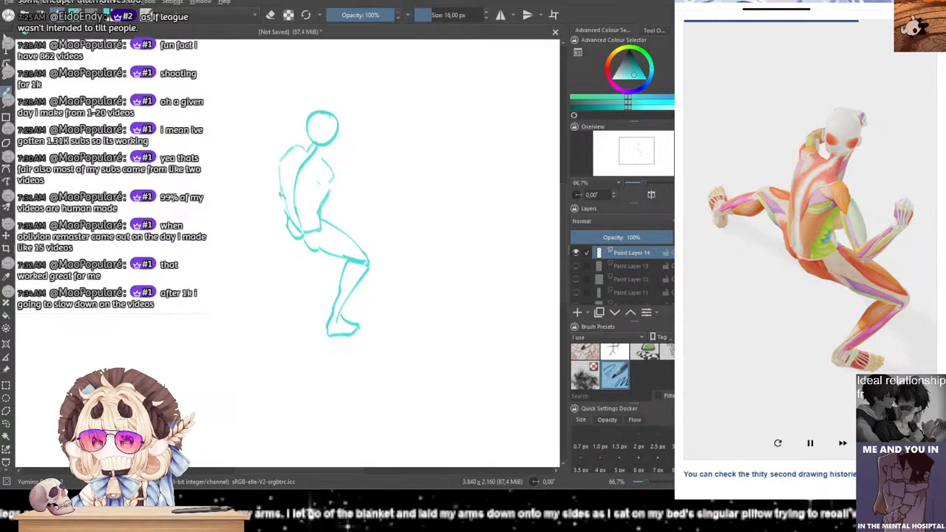
Step: Draw the other leg stretched out behind the hips, from thigh and bent knee to the raised foot
{"action": "mouse_move", "coordinate": [282, 194]}
{"action": "left_mouse_down"}
{"action": "mouse_move", "coordinate": [260, 192]}
{"action": "mouse_move", "coordinate": [286, 228]}
{"action": "left_mouse_up"}
{"action": "key", "text": "ctrl+z"}
{"action": "left_click_drag", "start_coordinate": [286, 215], "coordinate": [289, 224]}
{"action": "mouse_move", "coordinate": [259, 191]}
{"action": "left_mouse_down"}
{"action": "mouse_move", "coordinate": [210, 212]}
{"action": "mouse_move", "coordinate": [232, 220]}
{"action": "mouse_move", "coordinate": [218, 224]}
{"action": "mouse_move", "coordinate": [209, 223]}
{"action": "mouse_move", "coordinate": [209, 193]}
{"action": "mouse_move", "coordinate": [193, 195]}
{"action": "mouse_move", "coordinate": [215, 233]}
{"action": "mouse_move", "coordinate": [202, 185]}
{"action": "mouse_move", "coordinate": [194, 194]}
{"action": "left_mouse_up"}
{"action": "key", "text": "ctrl+z"}
{"action": "key", "text": "ctrl+z"}
{"action": "key", "text": "ctrl+z"}
{"action": "key", "text": "ctrl+z"}
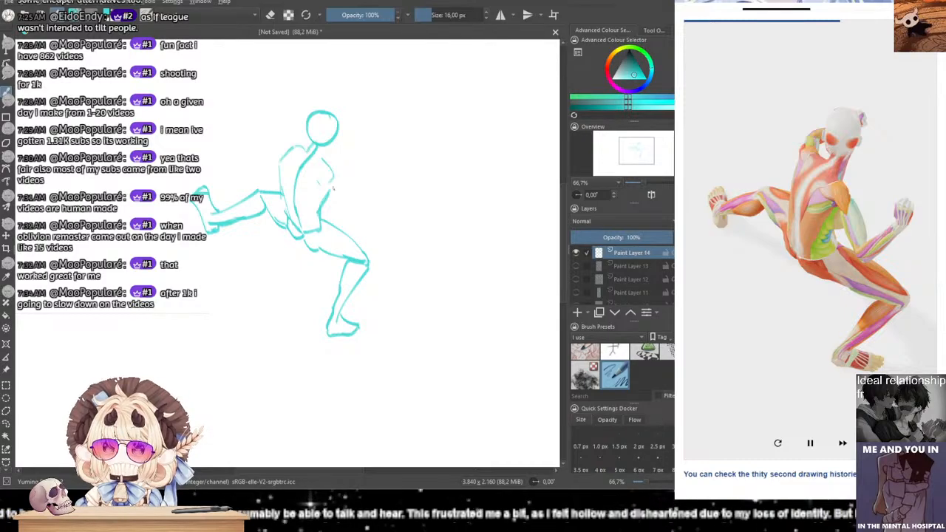
Step: Draw the near arm from the shoulder down to the bent elbow and up the forearm to a clenched hand
{"action": "mouse_move", "coordinate": [332, 176]}
{"action": "left_mouse_down"}
{"action": "mouse_move", "coordinate": [336, 169]}
{"action": "mouse_move", "coordinate": [338, 185]}
{"action": "mouse_move", "coordinate": [327, 185]}
{"action": "mouse_move", "coordinate": [336, 188]}
{"action": "mouse_move", "coordinate": [343, 226]}
{"action": "mouse_move", "coordinate": [330, 216]}
{"action": "mouse_move", "coordinate": [340, 223]}
{"action": "left_mouse_up"}
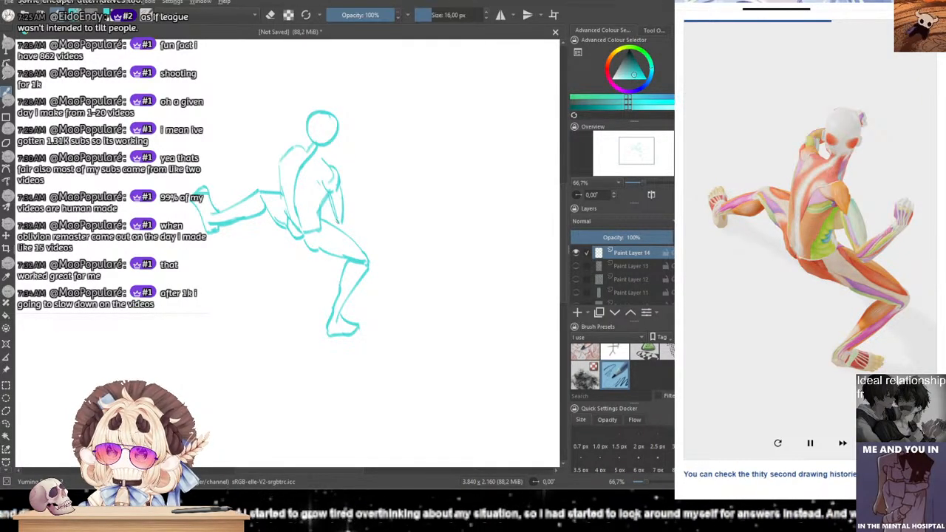
{"action": "left_click_drag", "start_coordinate": [335, 214], "coordinate": [347, 229]}
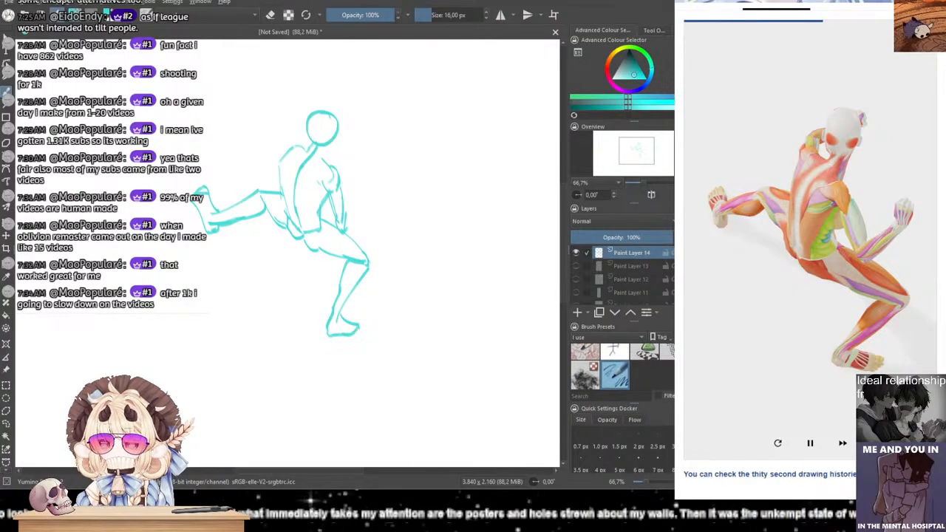
{"action": "mouse_move", "coordinate": [341, 220]}
{"action": "left_mouse_down"}
{"action": "mouse_move", "coordinate": [379, 192]}
{"action": "mouse_move", "coordinate": [352, 229]}
{"action": "left_mouse_up"}
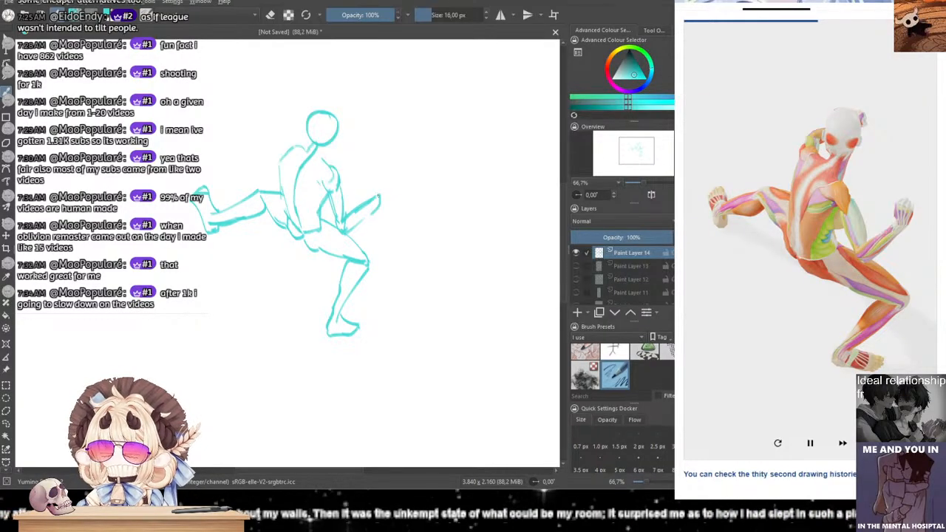
{"action": "mouse_move", "coordinate": [372, 202]}
{"action": "left_mouse_down"}
{"action": "mouse_move", "coordinate": [346, 235]}
{"action": "mouse_move", "coordinate": [364, 215]}
{"action": "left_mouse_up"}
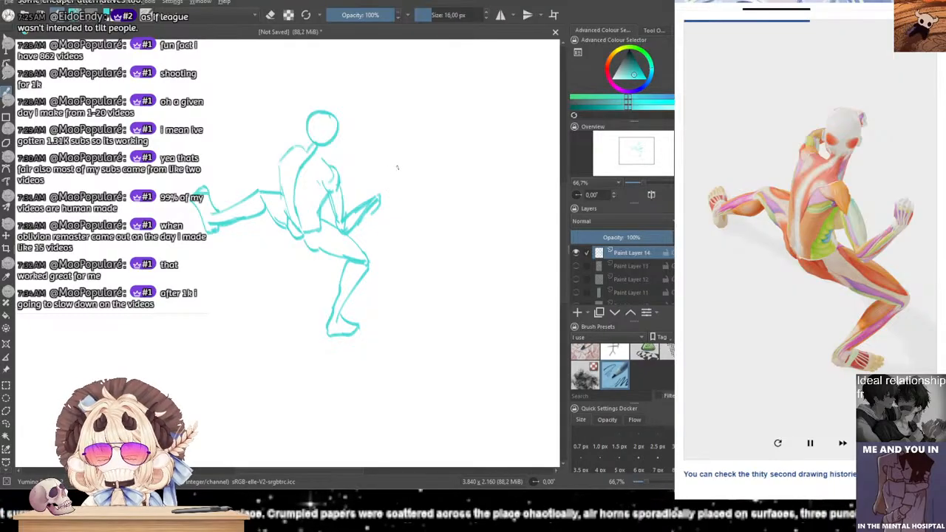
{"action": "mouse_move", "coordinate": [376, 200]}
{"action": "left_mouse_down"}
{"action": "mouse_move", "coordinate": [375, 179]}
{"action": "mouse_move", "coordinate": [390, 192]}
{"action": "mouse_move", "coordinate": [375, 205]}
{"action": "mouse_move", "coordinate": [389, 171]}
{"action": "mouse_move", "coordinate": [391, 190]}
{"action": "mouse_move", "coordinate": [377, 185]}
{"action": "mouse_move", "coordinate": [374, 199]}
{"action": "left_mouse_up"}
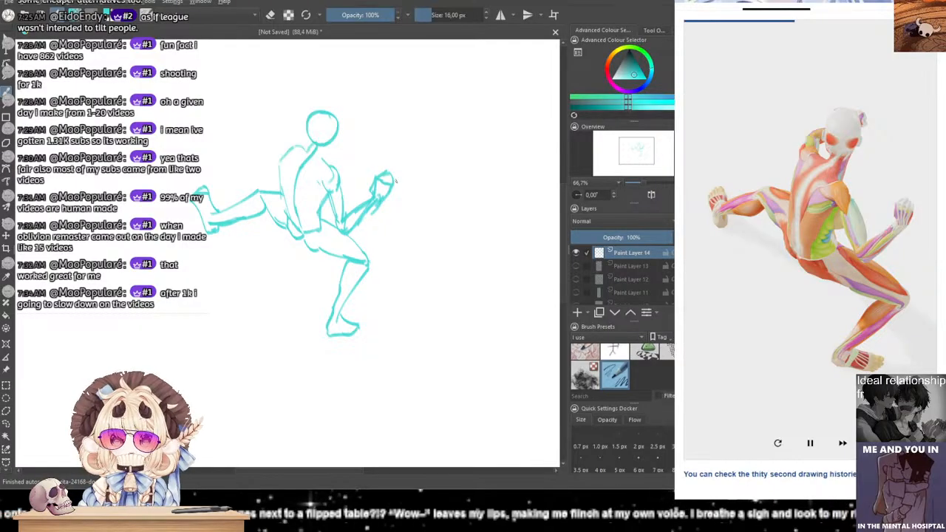
Step: Draw the far shoulder with its arm folded behind the head and the hand emerging on the other side
{"action": "left_click_drag", "start_coordinate": [295, 146], "coordinate": [285, 216]}
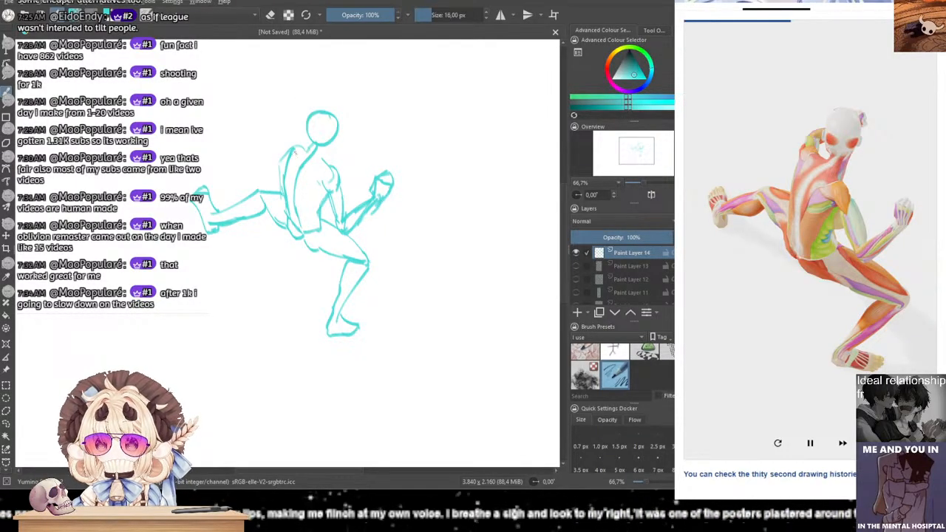
{"action": "mouse_move", "coordinate": [289, 159]}
{"action": "left_mouse_down"}
{"action": "mouse_move", "coordinate": [287, 141]}
{"action": "mouse_move", "coordinate": [303, 137]}
{"action": "mouse_move", "coordinate": [289, 137]}
{"action": "mouse_move", "coordinate": [307, 124]}
{"action": "left_mouse_up"}
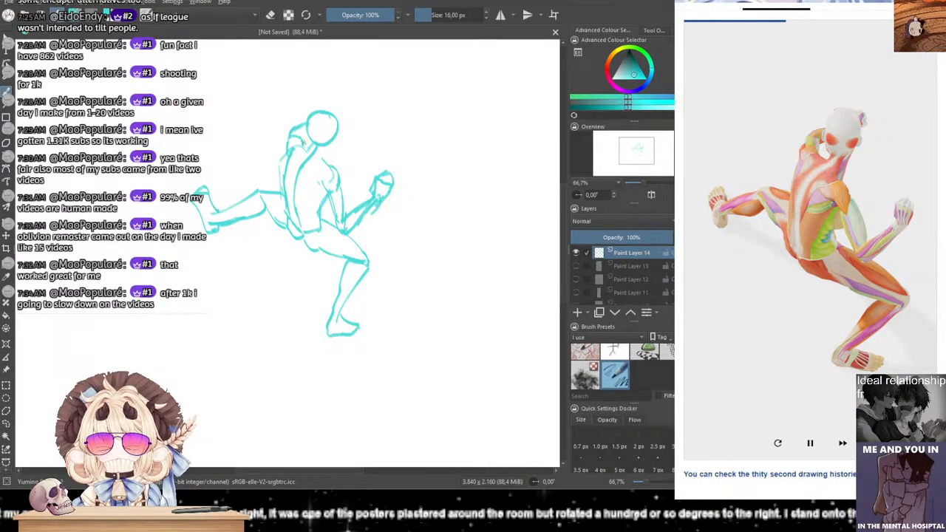
{"action": "mouse_move", "coordinate": [305, 132]}
{"action": "left_mouse_down"}
{"action": "mouse_move", "coordinate": [302, 141]}
{"action": "mouse_move", "coordinate": [335, 109]}
{"action": "mouse_move", "coordinate": [346, 120]}
{"action": "mouse_move", "coordinate": [339, 130]}
{"action": "mouse_move", "coordinate": [344, 122]}
{"action": "left_mouse_up"}
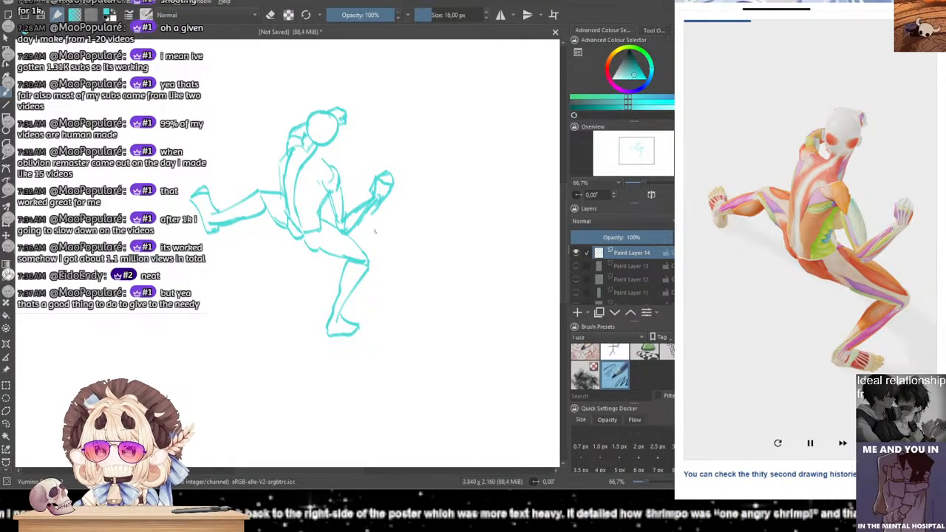
Step: Add the near side of the neck and reinforce the near upper arm and forearm contours
{"action": "left_click_drag", "start_coordinate": [327, 144], "coordinate": [329, 156]}
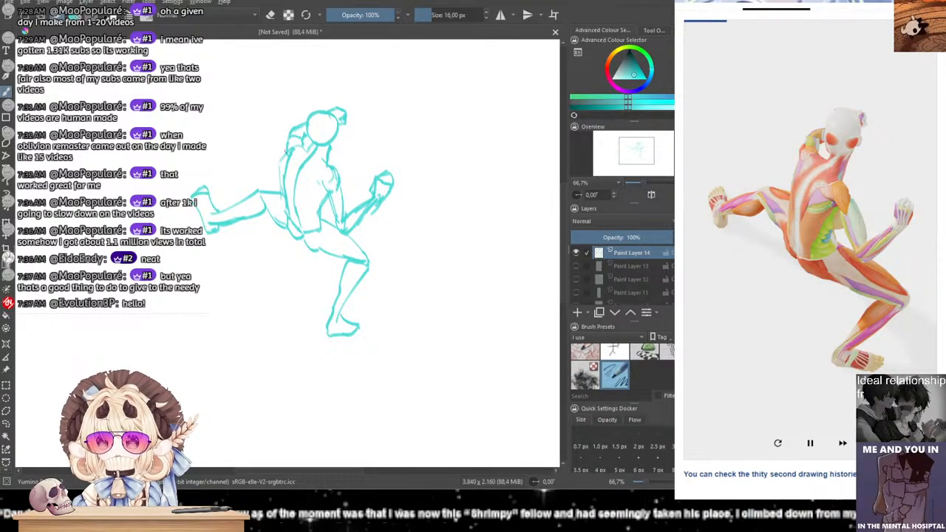
{"action": "mouse_move", "coordinate": [343, 190]}
{"action": "left_mouse_down"}
{"action": "mouse_move", "coordinate": [344, 218]}
{"action": "mouse_move", "coordinate": [330, 210]}
{"action": "mouse_move", "coordinate": [337, 221]}
{"action": "left_mouse_up"}
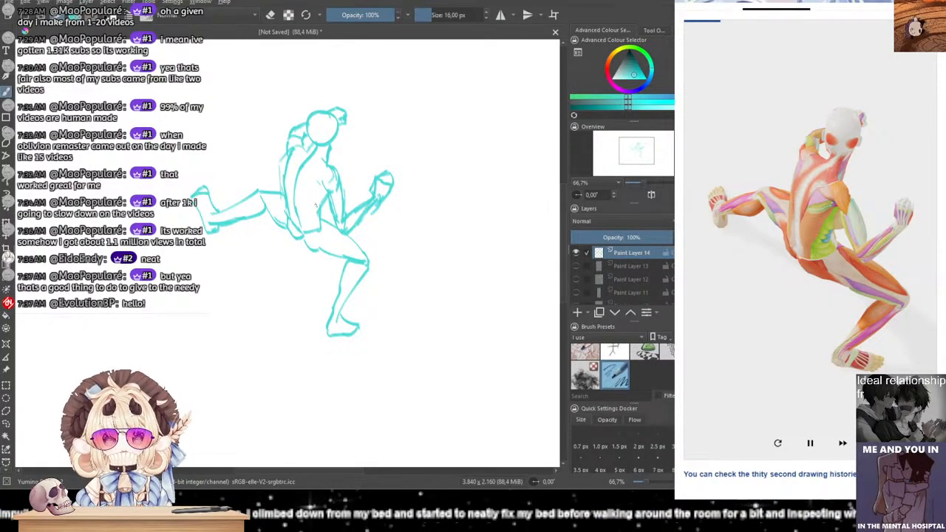
{"action": "left_click_drag", "start_coordinate": [375, 207], "coordinate": [361, 222]}
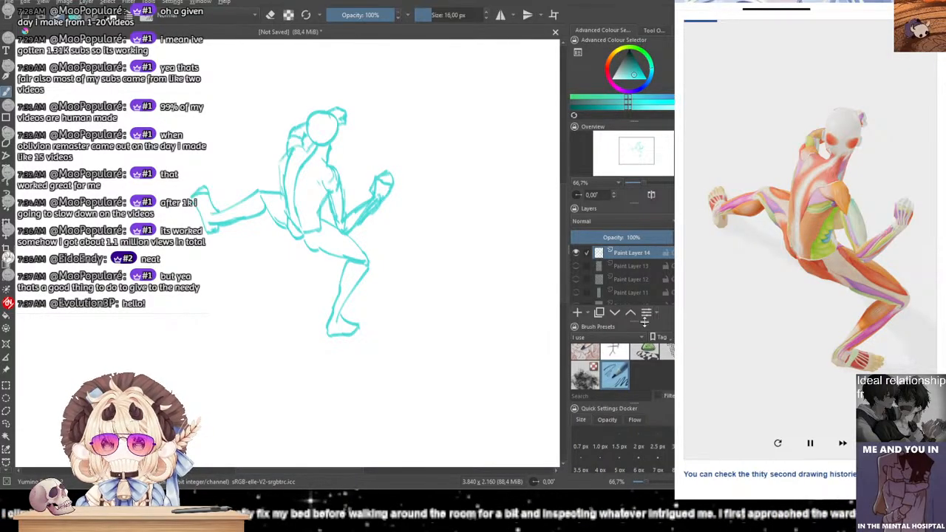
Step: Erase the stray outer line along the far side of the back, and return to the 16 px drawing brush
{"action": "key", "text": "e"}
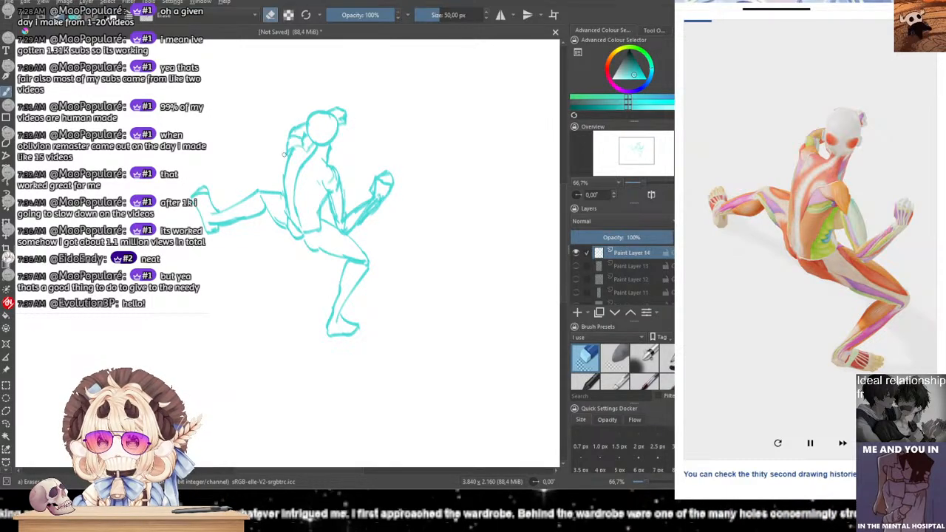
{"action": "scroll", "coordinate": [622, 366], "scroll_direction": "down", "scroll_amount": 3}
{"action": "scroll", "coordinate": [622, 367], "scroll_direction": "down", "scroll_amount": 8}
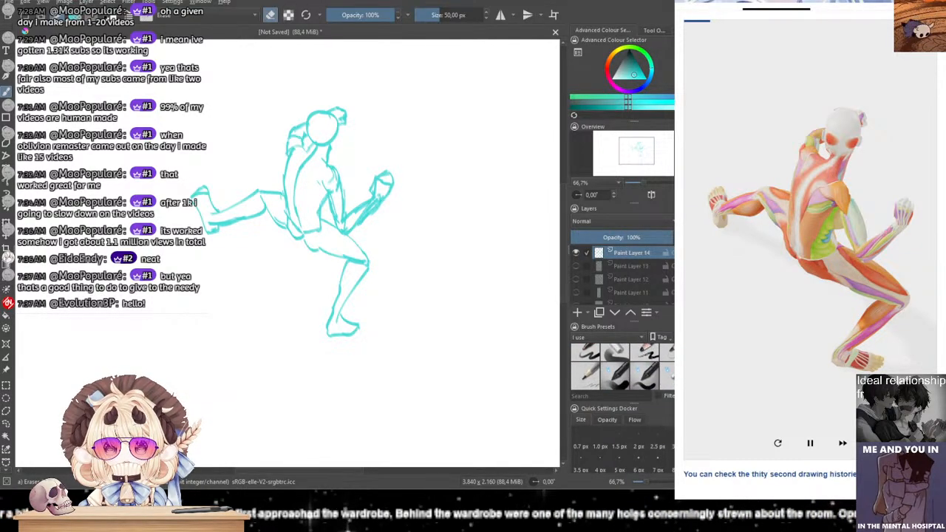
{"action": "scroll", "coordinate": [622, 367], "scroll_direction": "down", "scroll_amount": 3}
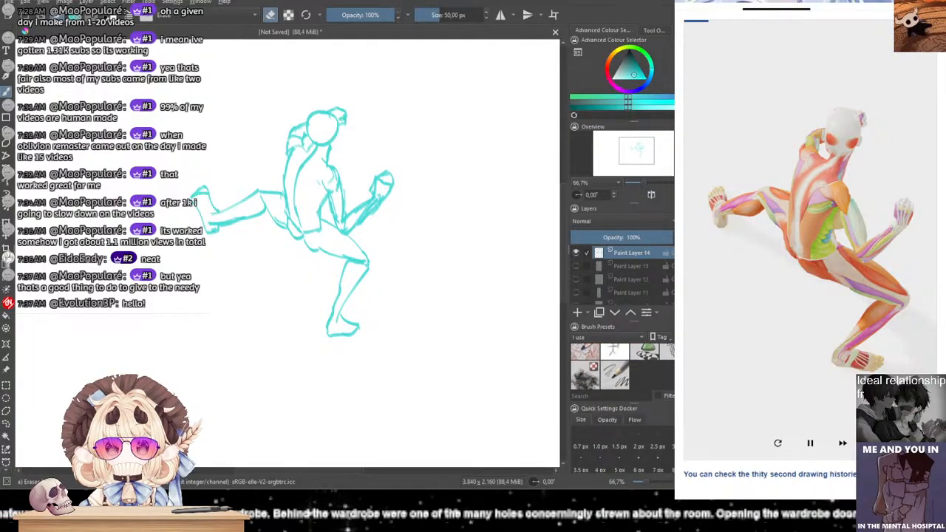
{"action": "left_click", "coordinate": [614, 375]}
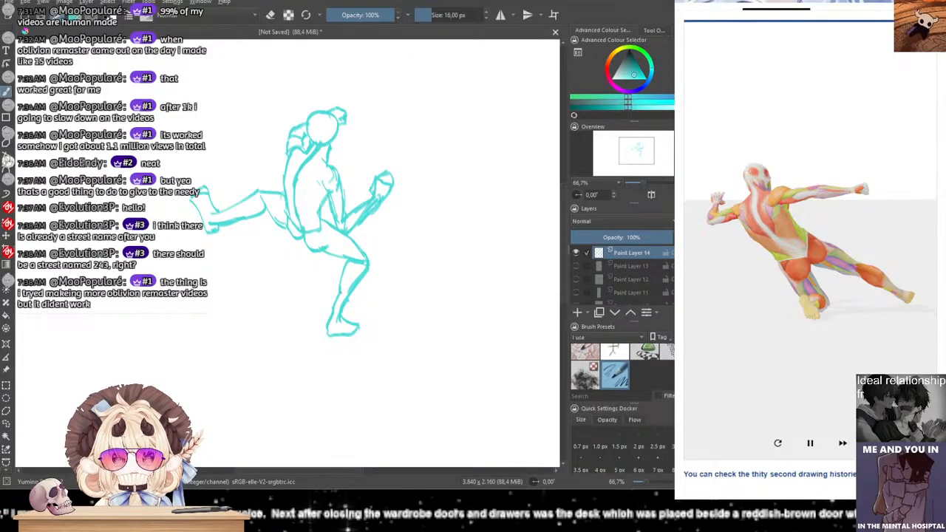
Step: Hide Paint Layer 14, add a new paint layer and draw an oval head for the new leaning pose
{"action": "left_click", "coordinate": [577, 254]}
{"action": "left_click", "coordinate": [577, 313]}
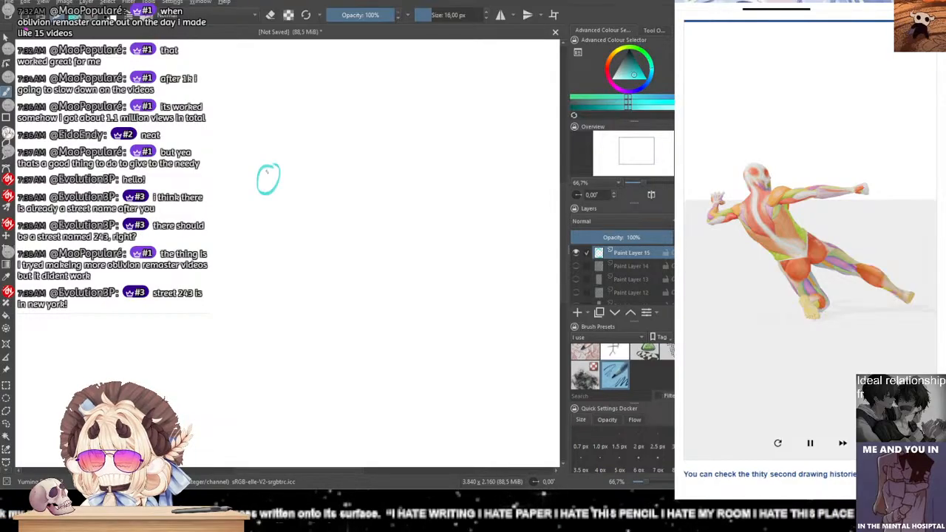
{"action": "mouse_move", "coordinate": [268, 148]}
{"action": "left_mouse_down"}
{"action": "mouse_move", "coordinate": [276, 172]}
{"action": "mouse_move", "coordinate": [256, 153]}
{"action": "left_mouse_up"}
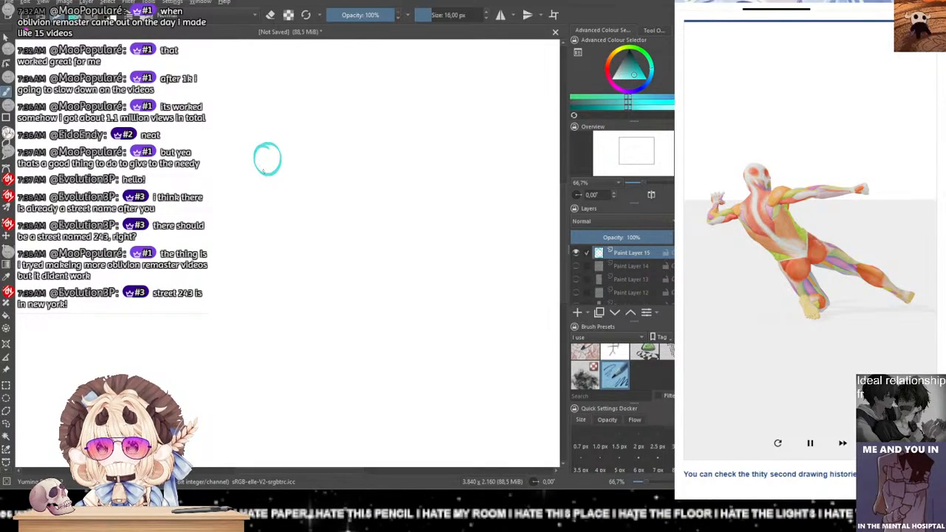
Step: Draw the neck and the curved spine line sweeping diagonally down from the head to the pelvis
{"action": "mouse_move", "coordinate": [264, 189]}
{"action": "left_mouse_down"}
{"action": "mouse_move", "coordinate": [295, 241]}
{"action": "mouse_move", "coordinate": [310, 243]}
{"action": "left_mouse_up"}
{"action": "key", "text": "ctrl+z"}
{"action": "key", "text": "ctrl+z"}
{"action": "key", "text": "ctrl+z"}
{"action": "left_click_drag", "start_coordinate": [275, 210], "coordinate": [310, 238]}
{"action": "key", "text": "ctrl+z"}
{"action": "left_click_drag", "start_coordinate": [275, 212], "coordinate": [316, 242]}
{"action": "key", "text": "ctrl+z"}
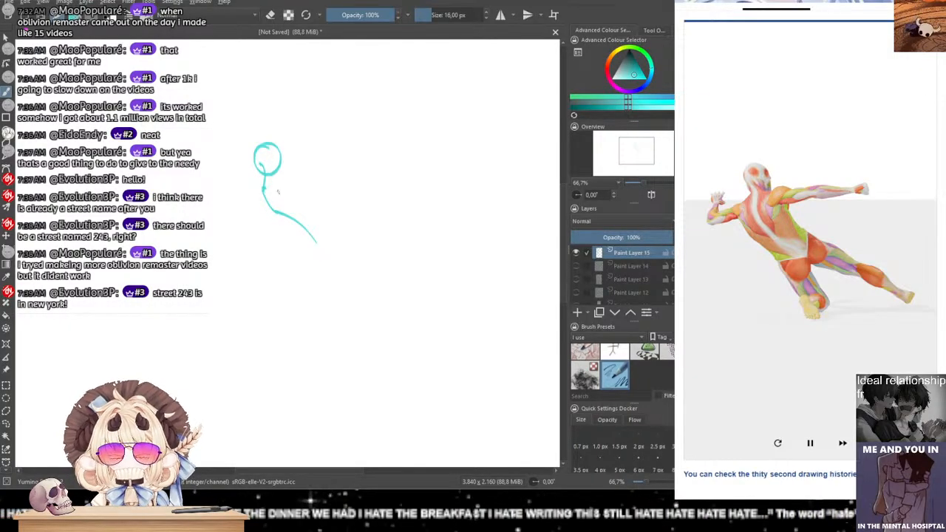
Step: Draw the shoulder slope on the bent-arm side and that side of the torso down to the base of the spine
{"action": "mouse_move", "coordinate": [261, 174]}
{"action": "left_mouse_down"}
{"action": "mouse_move", "coordinate": [249, 196]}
{"action": "mouse_move", "coordinate": [258, 179]}
{"action": "mouse_move", "coordinate": [245, 199]}
{"action": "mouse_move", "coordinate": [267, 221]}
{"action": "left_mouse_up"}
{"action": "key", "text": "ctrl+z"}
{"action": "key", "text": "ctrl+z"}
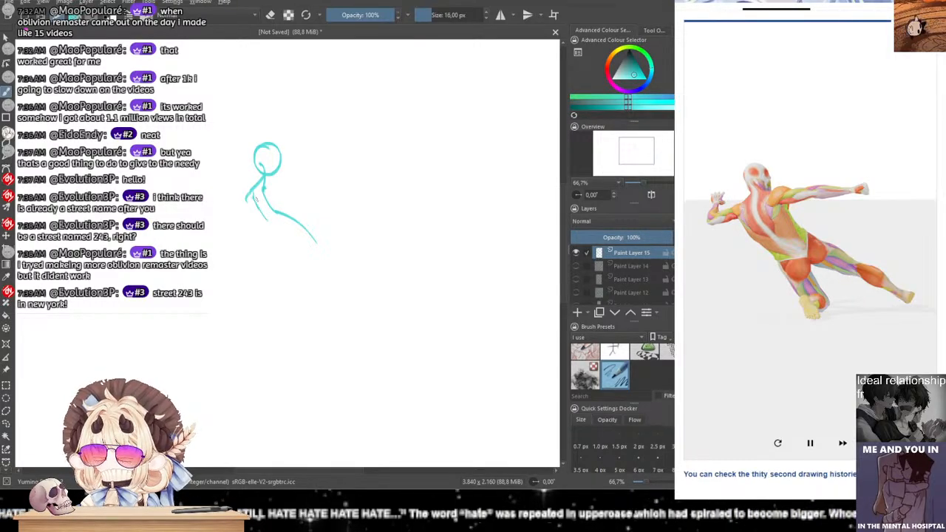
{"action": "left_click_drag", "start_coordinate": [251, 186], "coordinate": [257, 194]}
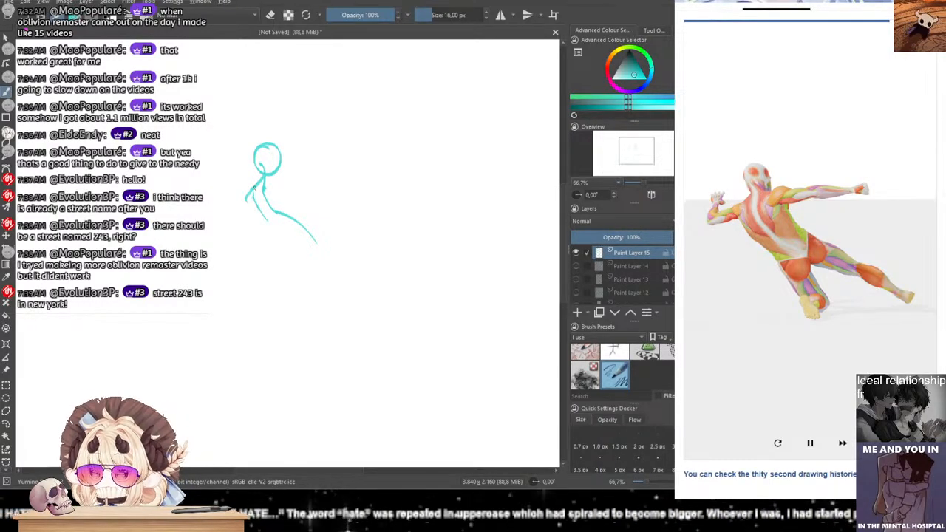
{"action": "key", "text": "ctrl+z"}
{"action": "mouse_move", "coordinate": [253, 194]}
{"action": "left_mouse_down"}
{"action": "mouse_move", "coordinate": [260, 223]}
{"action": "mouse_move", "coordinate": [270, 225]}
{"action": "left_mouse_up"}
{"action": "key", "text": "ctrl+z"}
{"action": "mouse_move", "coordinate": [253, 192]}
{"action": "left_mouse_down"}
{"action": "mouse_move", "coordinate": [265, 223]}
{"action": "mouse_move", "coordinate": [288, 221]}
{"action": "mouse_move", "coordinate": [299, 241]}
{"action": "mouse_move", "coordinate": [317, 242]}
{"action": "left_mouse_up"}
{"action": "key", "text": "ctrl+z"}
{"action": "key", "text": "ctrl+z"}
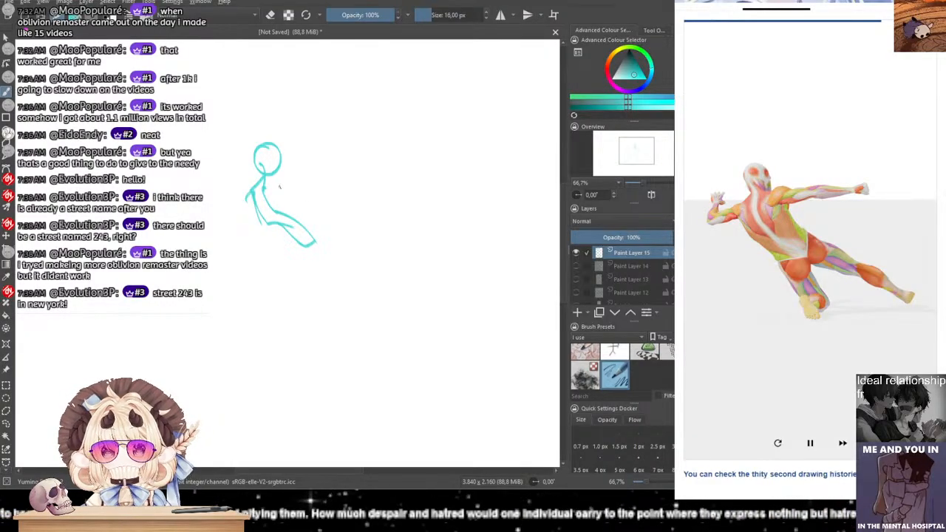
Step: Draw the opposite shoulder line and the upper side of the torso down to the waist
{"action": "mouse_move", "coordinate": [272, 180]}
{"action": "left_mouse_down"}
{"action": "mouse_move", "coordinate": [295, 180]}
{"action": "mouse_move", "coordinate": [305, 210]}
{"action": "left_mouse_up"}
{"action": "key", "text": "ctrl+z"}
{"action": "key", "text": "ctrl+z"}
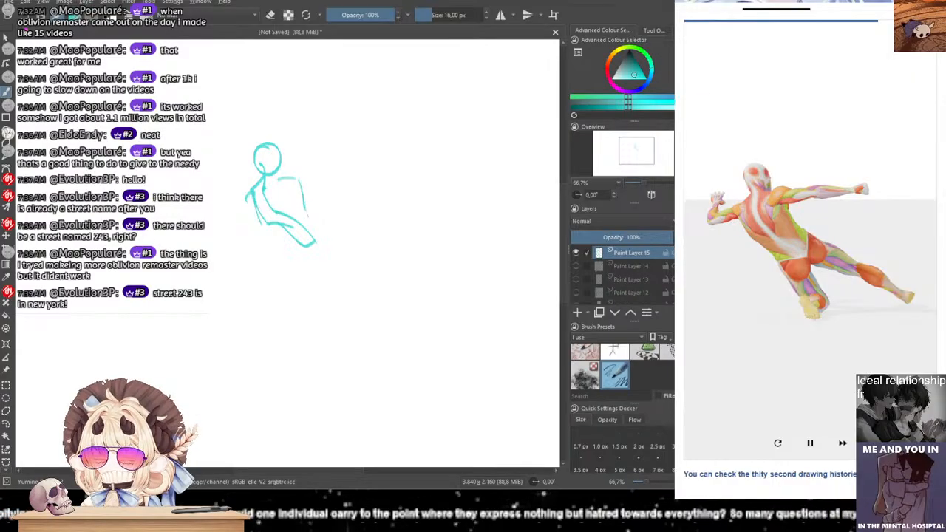
{"action": "key", "text": "ctrl+z"}
{"action": "mouse_move", "coordinate": [276, 178]}
{"action": "left_mouse_down"}
{"action": "mouse_move", "coordinate": [297, 181]}
{"action": "mouse_move", "coordinate": [301, 173]}
{"action": "mouse_move", "coordinate": [300, 195]}
{"action": "mouse_move", "coordinate": [325, 220]}
{"action": "mouse_move", "coordinate": [314, 245]}
{"action": "left_mouse_up"}
{"action": "key", "text": "ctrl+z"}
{"action": "key", "text": "ctrl+z"}
{"action": "key", "text": "ctrl+z"}
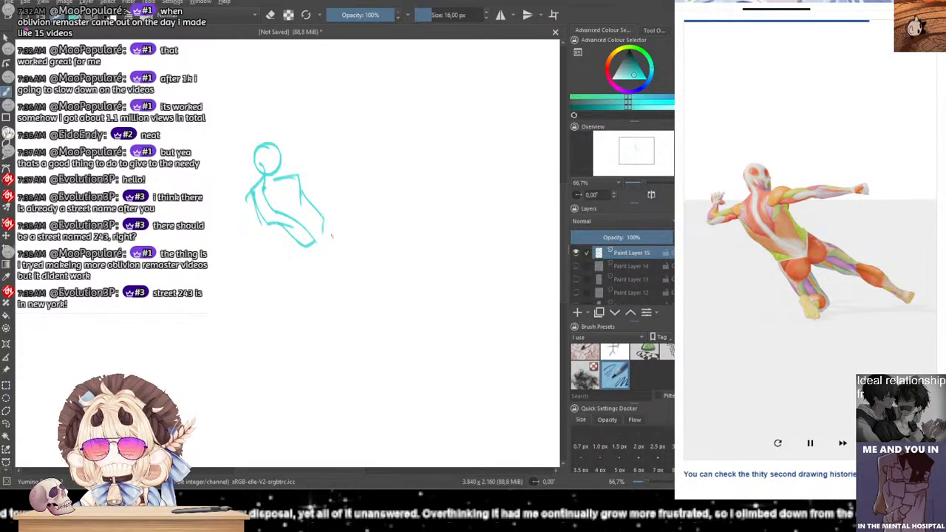
Step: Outline the hips and buttocks around the base of the spine
{"action": "left_click_drag", "start_coordinate": [330, 220], "coordinate": [339, 245]}
{"action": "mouse_move", "coordinate": [317, 242]}
{"action": "left_mouse_down"}
{"action": "mouse_move", "coordinate": [342, 247]}
{"action": "mouse_move", "coordinate": [304, 259]}
{"action": "mouse_move", "coordinate": [315, 272]}
{"action": "mouse_move", "coordinate": [326, 251]}
{"action": "mouse_move", "coordinate": [315, 269]}
{"action": "left_mouse_up"}
{"action": "key", "text": "ctrl+z"}
{"action": "key", "text": "ctrl+z"}
{"action": "key", "text": "ctrl+z"}
{"action": "key", "text": "ctrl+z"}
Step: Draw the kneeling leg's thigh below the hips with the folded lower leg and foot
{"action": "mouse_move", "coordinate": [289, 235]}
{"action": "left_mouse_down"}
{"action": "mouse_move", "coordinate": [322, 271]}
{"action": "mouse_move", "coordinate": [333, 249]}
{"action": "mouse_move", "coordinate": [321, 289]}
{"action": "mouse_move", "coordinate": [341, 298]}
{"action": "left_mouse_up"}
{"action": "key", "text": "ctrl+z"}
{"action": "left_click_drag", "start_coordinate": [329, 258], "coordinate": [349, 299]}
{"action": "key", "text": "ctrl+z"}
{"action": "key", "text": "ctrl+z"}
{"action": "key", "text": "ctrl+z"}
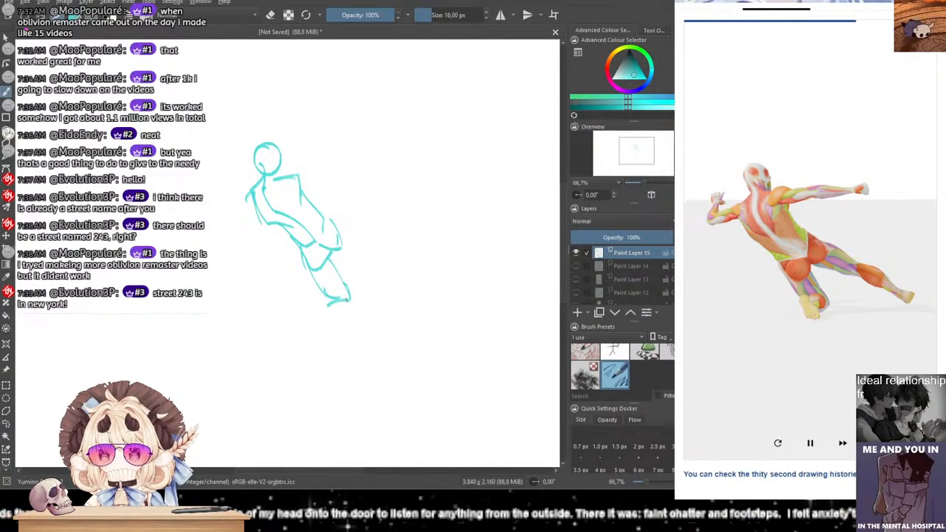
{"action": "mouse_move", "coordinate": [341, 284]}
{"action": "left_mouse_down"}
{"action": "mouse_move", "coordinate": [318, 297]}
{"action": "mouse_move", "coordinate": [330, 322]}
{"action": "mouse_move", "coordinate": [343, 309]}
{"action": "mouse_move", "coordinate": [333, 300]}
{"action": "mouse_move", "coordinate": [344, 315]}
{"action": "mouse_move", "coordinate": [332, 298]}
{"action": "mouse_move", "coordinate": [348, 318]}
{"action": "left_mouse_up"}
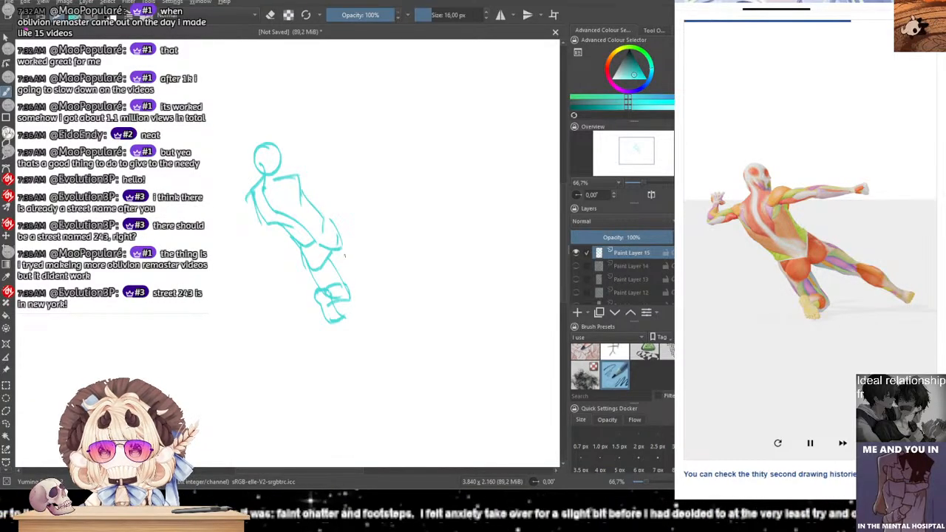
{"action": "key", "text": "ctrl+z"}
Step: Draw the outstretched leg from the hip through the knee and calf to the pointed foot
{"action": "mouse_move", "coordinate": [334, 221]}
{"action": "left_mouse_down"}
{"action": "mouse_move", "coordinate": [381, 242]}
{"action": "mouse_move", "coordinate": [379, 251]}
{"action": "mouse_move", "coordinate": [394, 235]}
{"action": "mouse_move", "coordinate": [415, 257]}
{"action": "left_mouse_up"}
{"action": "key", "text": "ctrl+z"}
{"action": "key", "text": "ctrl+z"}
{"action": "left_click_drag", "start_coordinate": [365, 241], "coordinate": [395, 242]}
{"action": "left_click_drag", "start_coordinate": [391, 238], "coordinate": [427, 264]}
{"action": "mouse_move", "coordinate": [367, 248]}
{"action": "left_mouse_down"}
{"action": "mouse_move", "coordinate": [427, 273]}
{"action": "mouse_move", "coordinate": [434, 267]}
{"action": "mouse_move", "coordinate": [424, 264]}
{"action": "mouse_move", "coordinate": [444, 264]}
{"action": "mouse_move", "coordinate": [434, 288]}
{"action": "left_mouse_up"}
{"action": "key", "text": "ctrl+z"}
{"action": "key", "text": "ctrl+z"}
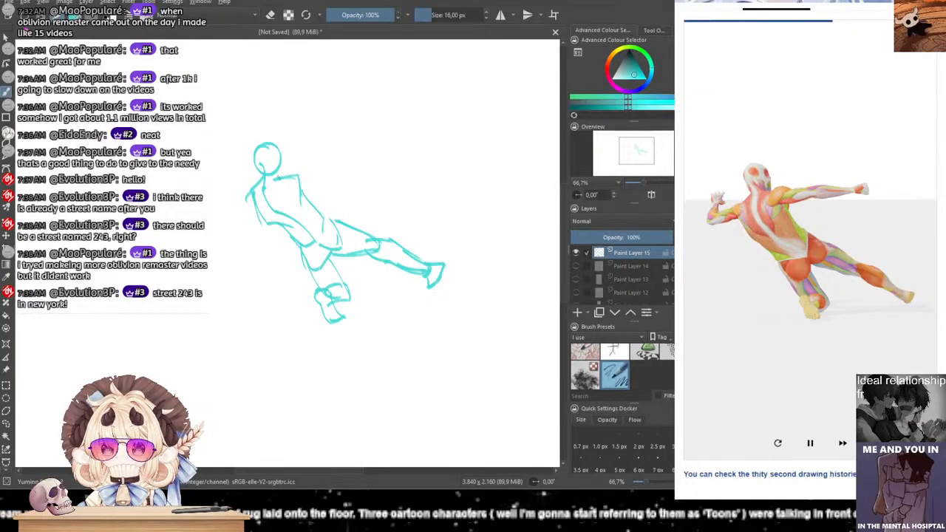
Step: Draw the outstretched arm with its hand, and the opposite arm bent at the elbow with a raised hand
{"action": "mouse_move", "coordinate": [281, 170]}
{"action": "left_mouse_down"}
{"action": "mouse_move", "coordinate": [308, 171]}
{"action": "mouse_move", "coordinate": [303, 187]}
{"action": "mouse_move", "coordinate": [304, 172]}
{"action": "mouse_move", "coordinate": [295, 179]}
{"action": "mouse_move", "coordinate": [289, 172]}
{"action": "mouse_move", "coordinate": [299, 186]}
{"action": "mouse_move", "coordinate": [382, 154]}
{"action": "mouse_move", "coordinate": [369, 172]}
{"action": "mouse_move", "coordinate": [380, 172]}
{"action": "mouse_move", "coordinate": [362, 174]}
{"action": "left_mouse_up"}
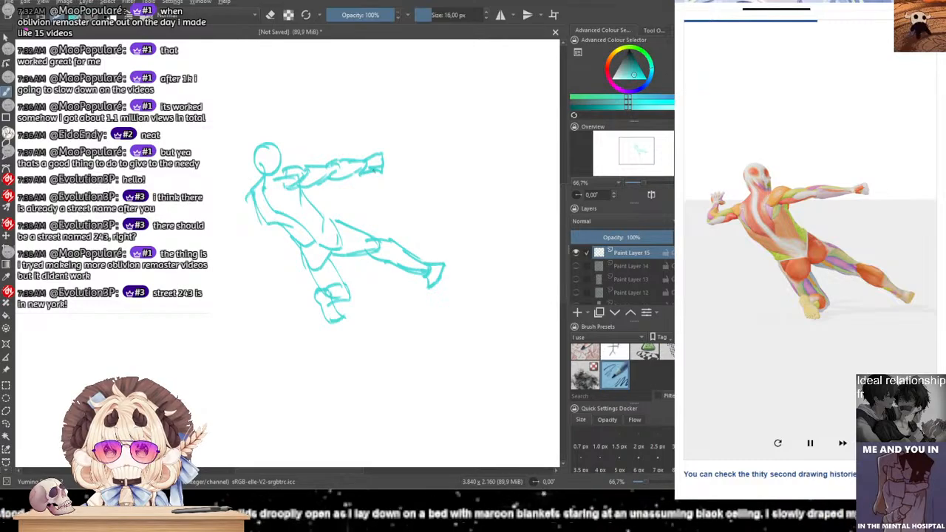
{"action": "key", "text": "ctrl+z"}
{"action": "left_click_drag", "start_coordinate": [255, 187], "coordinate": [242, 199]}
{"action": "mouse_move", "coordinate": [241, 199]}
{"action": "left_mouse_down"}
{"action": "mouse_move", "coordinate": [252, 198]}
{"action": "mouse_move", "coordinate": [225, 199]}
{"action": "mouse_move", "coordinate": [214, 214]}
{"action": "left_mouse_up"}
{"action": "left_click_drag", "start_coordinate": [214, 216], "coordinate": [254, 205]}
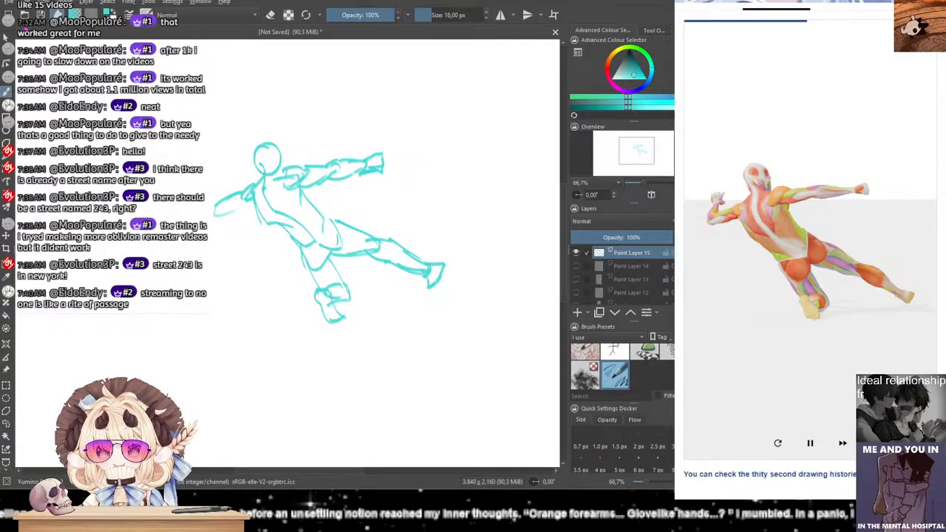
{"action": "mouse_move", "coordinate": [253, 201]}
{"action": "left_mouse_down"}
{"action": "mouse_move", "coordinate": [217, 212]}
{"action": "mouse_move", "coordinate": [247, 207]}
{"action": "left_mouse_up"}
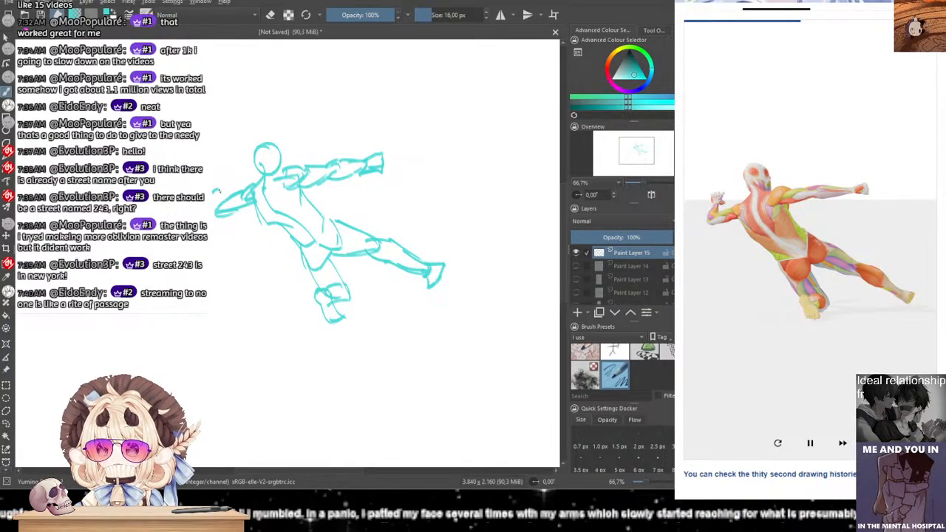
{"action": "mouse_move", "coordinate": [214, 191]}
{"action": "left_mouse_down"}
{"action": "mouse_move", "coordinate": [212, 211]}
{"action": "mouse_move", "coordinate": [216, 175]}
{"action": "left_mouse_up"}
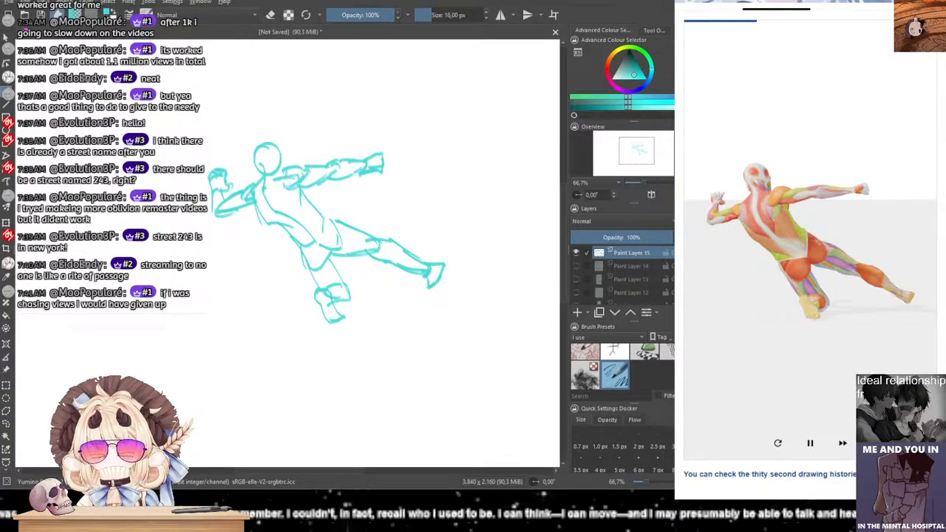
Step: Retrace the upper side of the torso from the armpit to the hip with darker strokes
{"action": "mouse_move", "coordinate": [303, 188]}
{"action": "left_mouse_down"}
{"action": "mouse_move", "coordinate": [306, 215]}
{"action": "mouse_move", "coordinate": [340, 230]}
{"action": "mouse_move", "coordinate": [335, 250]}
{"action": "left_mouse_up"}
{"action": "key", "text": "ctrl+z"}
{"action": "key", "text": "ctrl+z"}
{"action": "key", "text": "ctrl+z"}
{"action": "key", "text": "ctrl+z"}
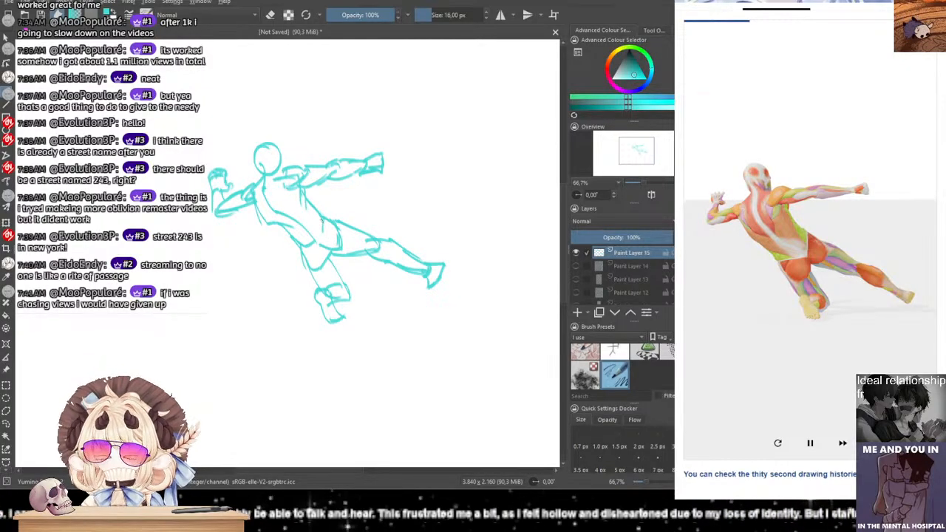
Step: Reinforce the waist, hip and buttock contours where the legs join the torso
{"action": "mouse_move", "coordinate": [331, 246]}
{"action": "left_mouse_down"}
{"action": "mouse_move", "coordinate": [343, 248]}
{"action": "mouse_move", "coordinate": [319, 240]}
{"action": "mouse_move", "coordinate": [342, 250]}
{"action": "mouse_move", "coordinate": [317, 268]}
{"action": "left_mouse_up"}
{"action": "key", "text": "ctrl+z"}
{"action": "key", "text": "ctrl+z"}
{"action": "key", "text": "ctrl+z"}
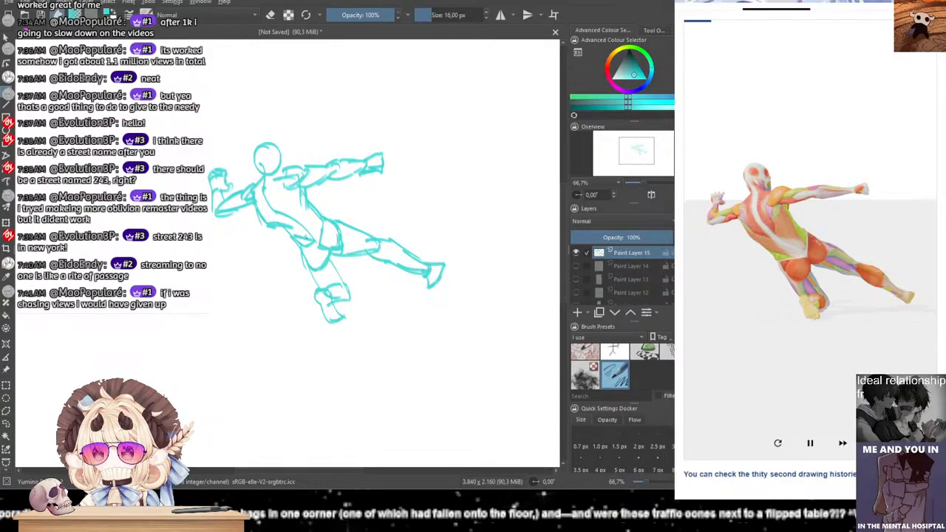
Step: Add a last contour stroke across the waist and hide the finished figure's layer
{"action": "left_click_drag", "start_coordinate": [290, 232], "coordinate": [314, 243]}
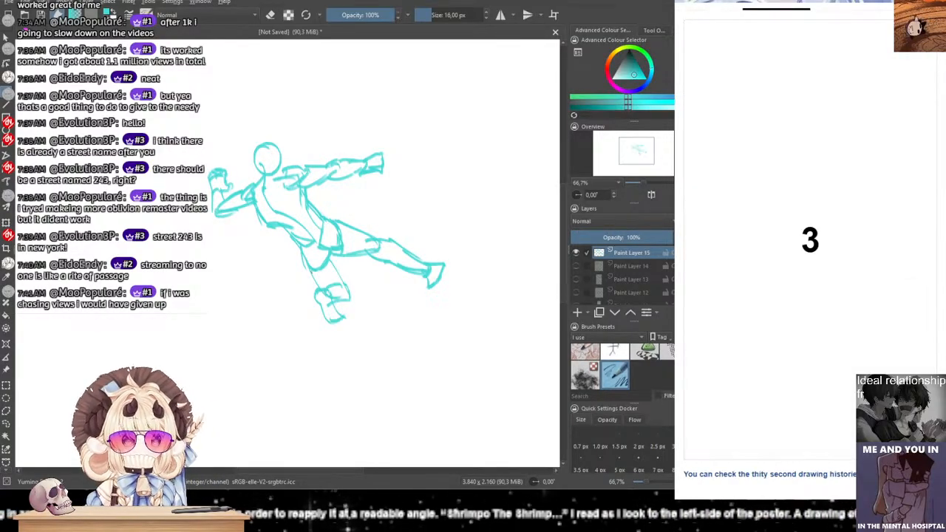
{"action": "left_click", "coordinate": [575, 253]}
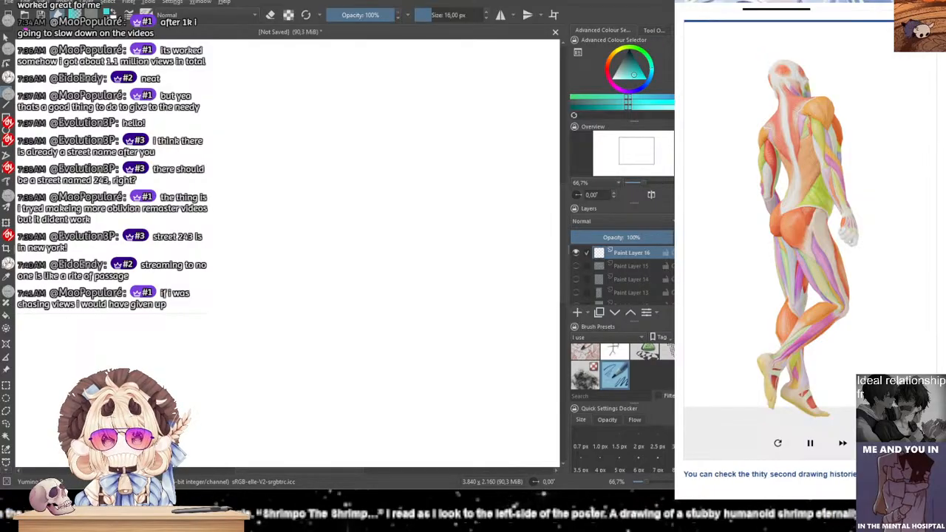
Step: Reset the timed pose session and return to the drawing window, expanded to full width
{"action": "left_click", "coordinate": [777, 441]}
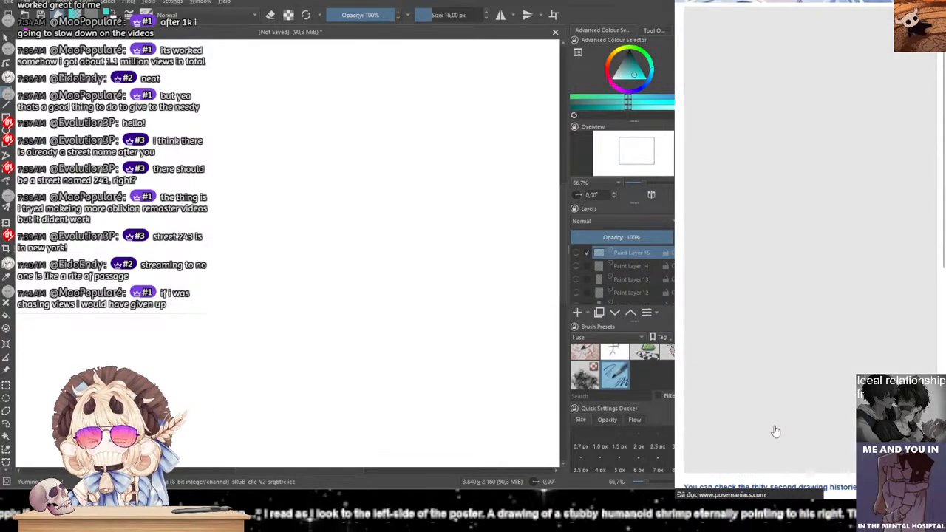
{"action": "key", "text": "super+Up"}
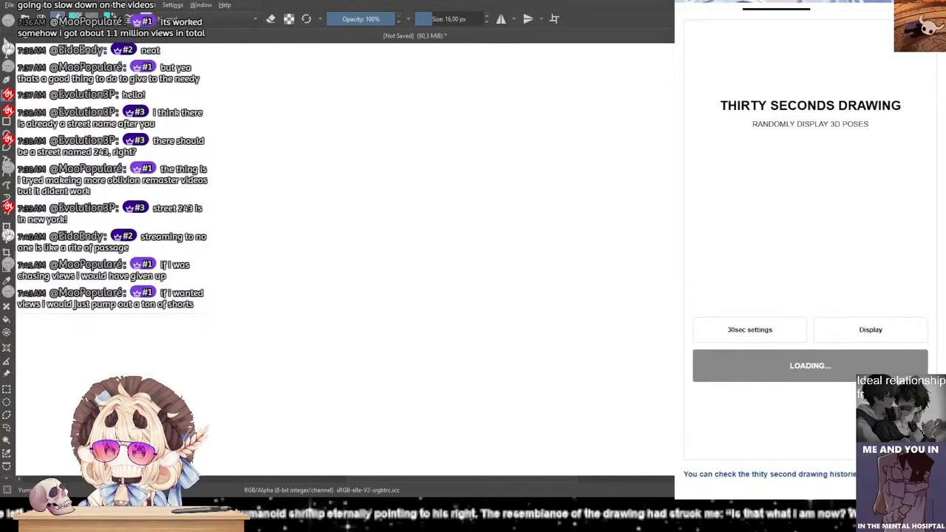
{"action": "key", "text": "alt+Tab"}
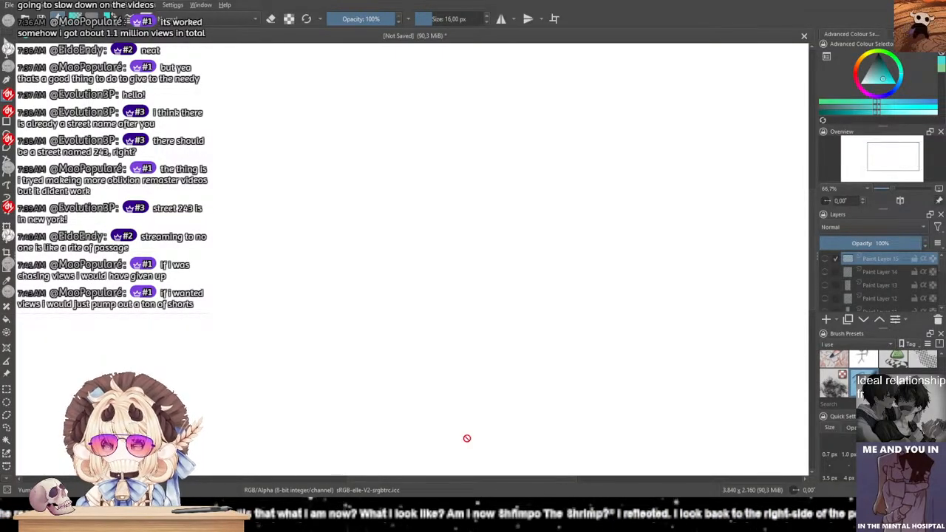
Step: Make the hidden pose sketches on Paint Layers 1 through 8 visible
{"action": "scroll", "coordinate": [914, 291], "scroll_direction": "down", "scroll_amount": 5}
{"action": "left_click", "coordinate": [825, 291]}
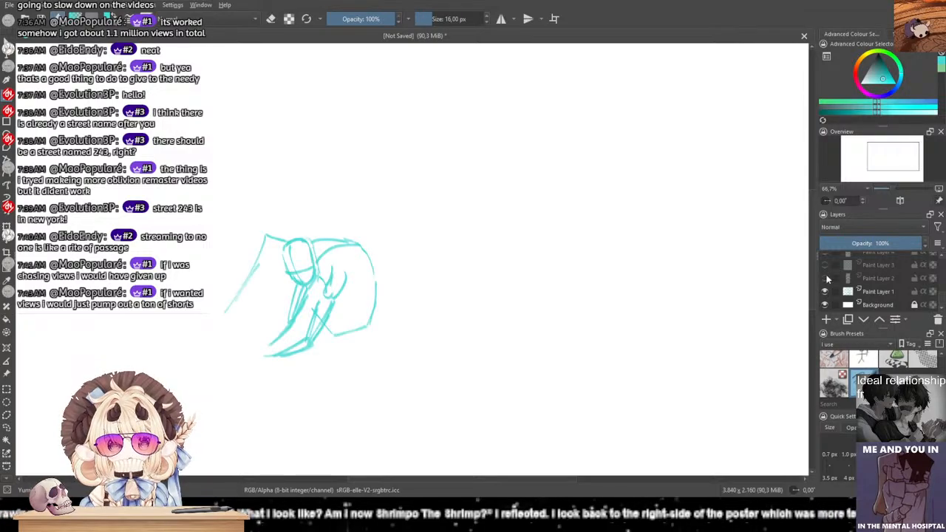
{"action": "left_click", "coordinate": [825, 278]}
{"action": "left_click", "coordinate": [824, 265]}
{"action": "scroll", "coordinate": [825, 274], "scroll_direction": "up", "scroll_amount": 1}
{"action": "left_click", "coordinate": [824, 287]}
{"action": "left_click", "coordinate": [825, 273]}
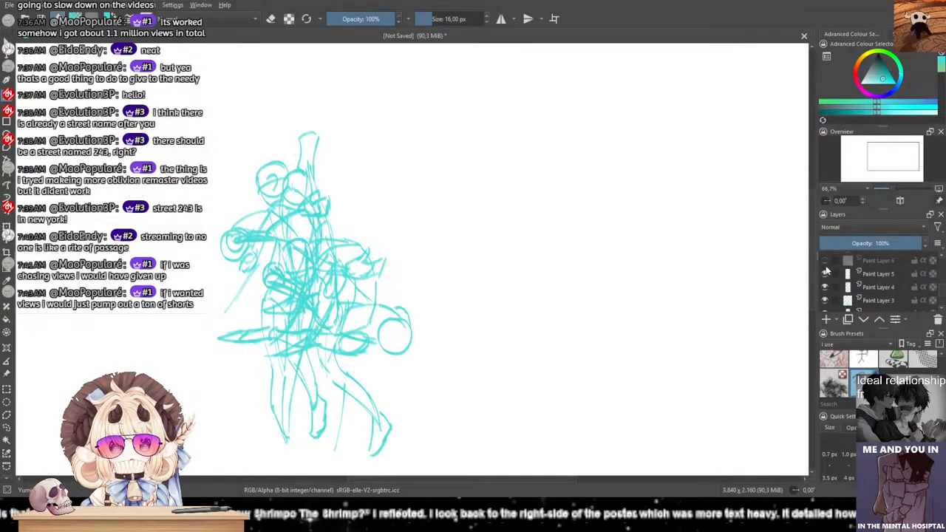
{"action": "left_click", "coordinate": [824, 261]}
{"action": "scroll", "coordinate": [824, 273], "scroll_direction": "up", "scroll_amount": 1}
{"action": "left_click", "coordinate": [824, 282]}
{"action": "left_click", "coordinate": [824, 270]}
Step: Make the remaining pose sketches on Paint Layers 9 through 15 visible
{"action": "scroll", "coordinate": [829, 271], "scroll_direction": "up", "scroll_amount": 1}
{"action": "left_click", "coordinate": [824, 291]}
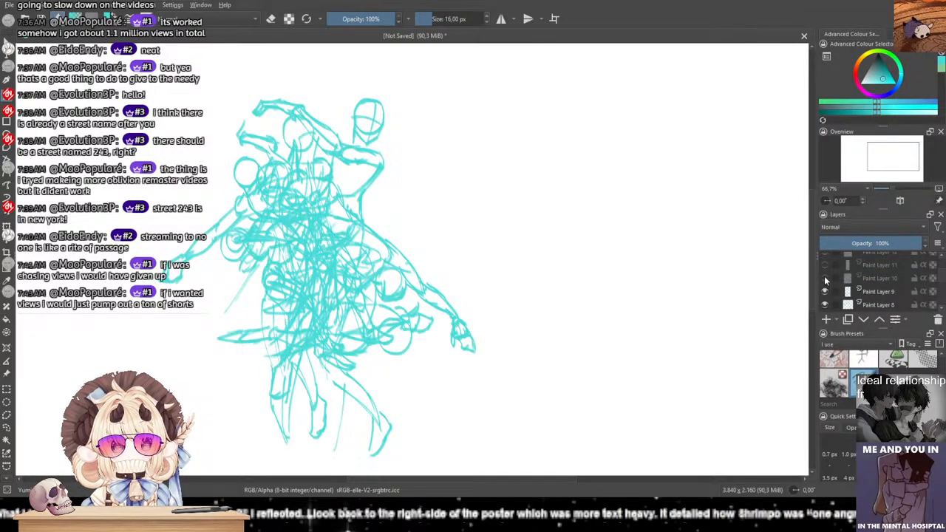
{"action": "left_click", "coordinate": [825, 278]}
{"action": "left_click", "coordinate": [825, 266]}
{"action": "scroll", "coordinate": [826, 271], "scroll_direction": "up", "scroll_amount": 1}
{"action": "left_click", "coordinate": [825, 286]}
{"action": "left_click", "coordinate": [824, 275]}
{"action": "left_click", "coordinate": [824, 261]}
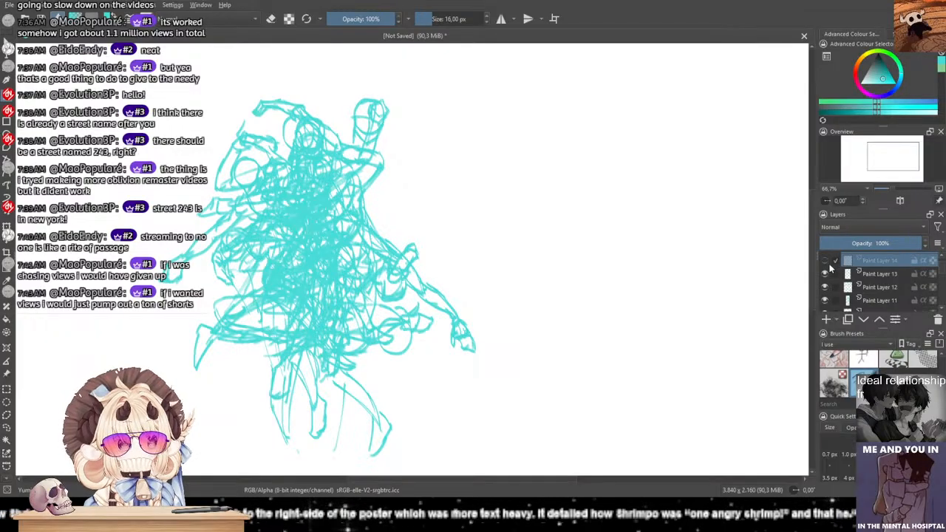
{"action": "scroll", "coordinate": [834, 273], "scroll_direction": "up", "scroll_amount": 1}
{"action": "left_click", "coordinate": [824, 259]}
Step: Move the sketches on Paint Layers 1, 2 and 3 into a column along the canvas's left edge, stacked from bottom to top
{"action": "scroll", "coordinate": [879, 282], "scroll_direction": "down", "scroll_amount": 4}
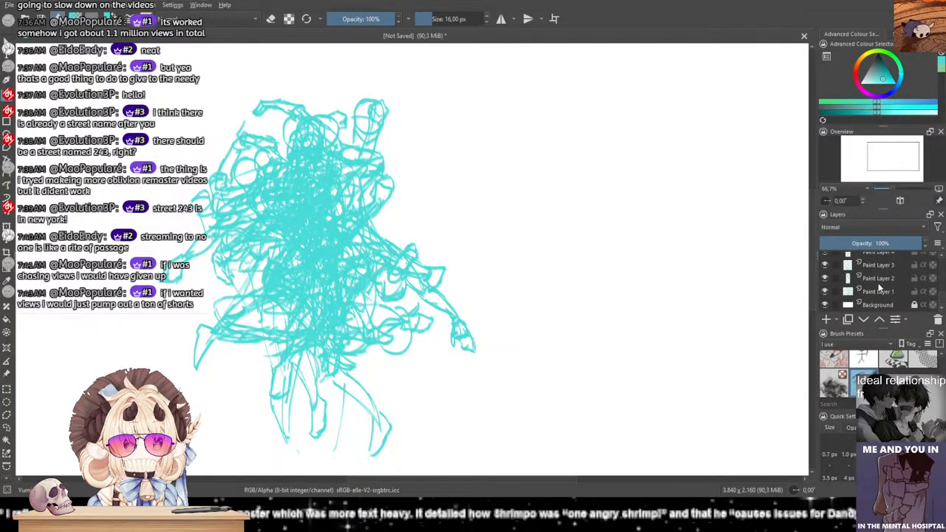
{"action": "left_click", "coordinate": [880, 290]}
{"action": "key", "text": "minus"}
{"action": "key", "text": "minus"}
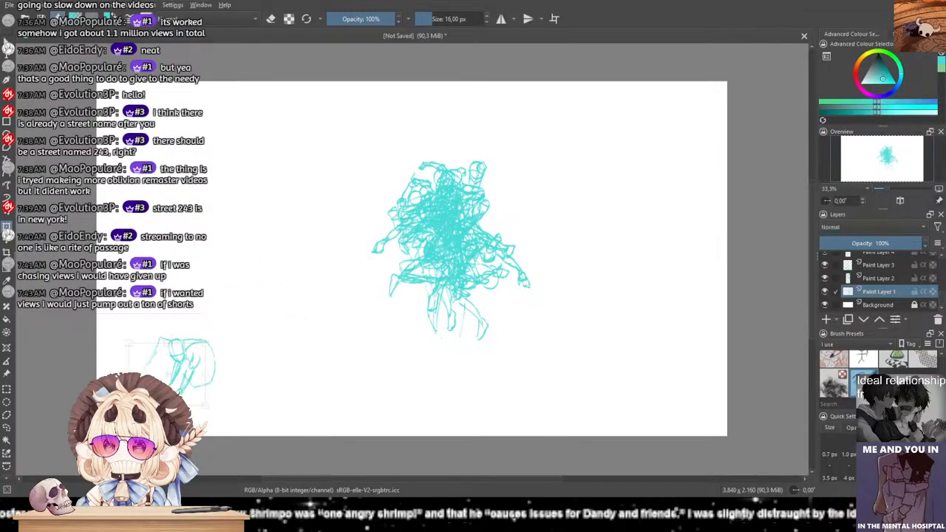
{"action": "left_click", "coordinate": [890, 279]}
{"action": "key", "text": "ctrl+t"}
{"action": "mouse_move", "coordinate": [433, 277]}
{"action": "left_mouse_down"}
{"action": "mouse_move", "coordinate": [138, 334]}
{"action": "mouse_move", "coordinate": [137, 318]}
{"action": "left_mouse_up"}
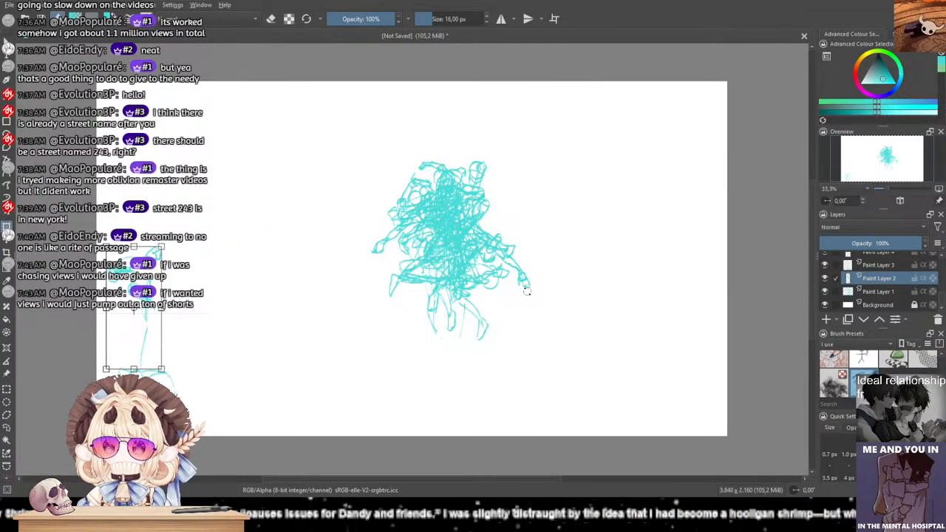
{"action": "left_click", "coordinate": [860, 266]}
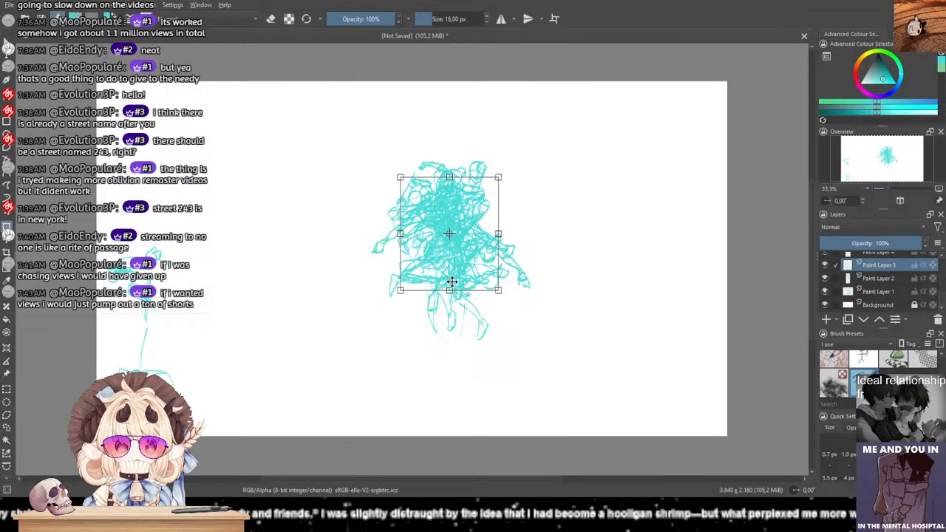
{"action": "left_click_drag", "start_coordinate": [152, 250], "coordinate": [173, 229]}
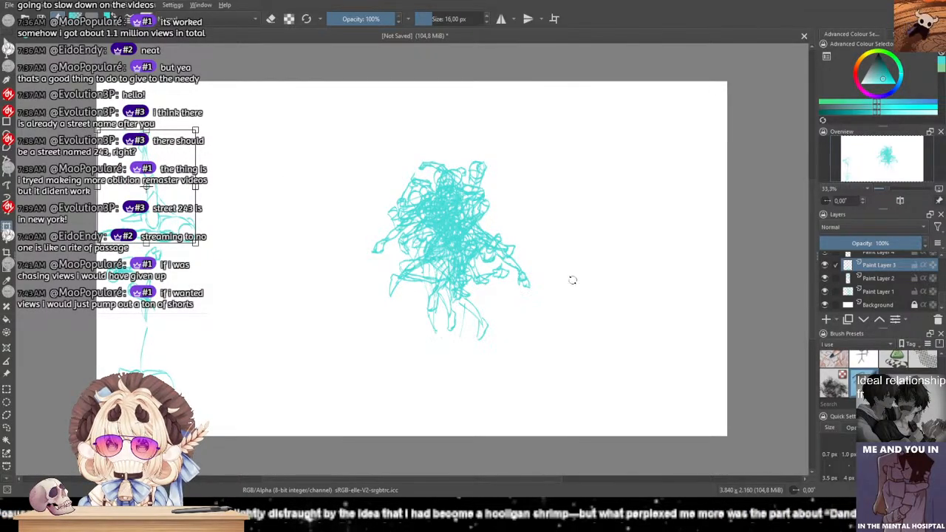
Step: Place the Paint Layer 4 figure at the top of a second column and the Paint Layer 5 figure below it
{"action": "scroll", "coordinate": [892, 277], "scroll_direction": "up", "scroll_amount": 1}
{"action": "left_click", "coordinate": [892, 279]}
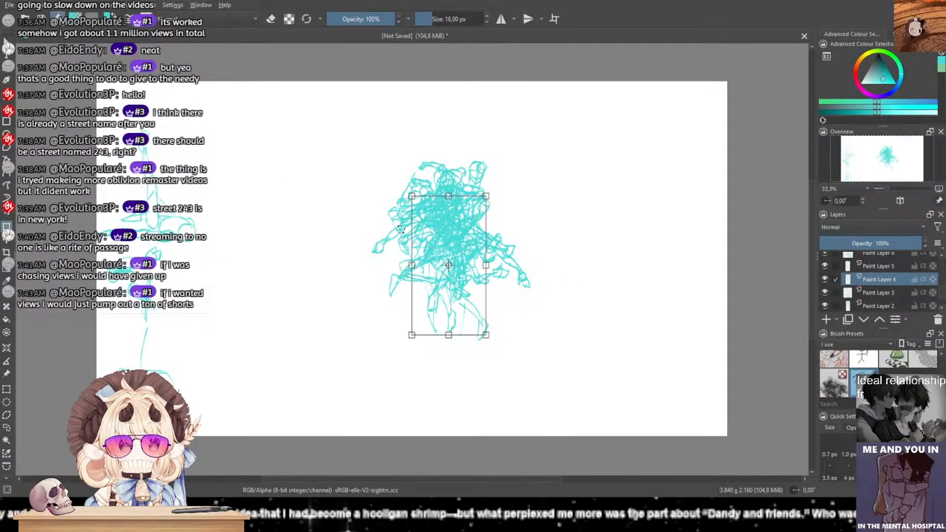
{"action": "mouse_move", "coordinate": [362, 286]}
{"action": "left_mouse_down"}
{"action": "mouse_move", "coordinate": [226, 207]}
{"action": "mouse_move", "coordinate": [215, 190]}
{"action": "mouse_move", "coordinate": [242, 202]}
{"action": "left_mouse_up"}
{"action": "left_click", "coordinate": [850, 267]}
{"action": "mouse_move", "coordinate": [445, 244]}
{"action": "left_mouse_down"}
{"action": "mouse_move", "coordinate": [241, 253]}
{"action": "mouse_move", "coordinate": [221, 260]}
{"action": "mouse_move", "coordinate": [201, 293]}
{"action": "left_mouse_up"}
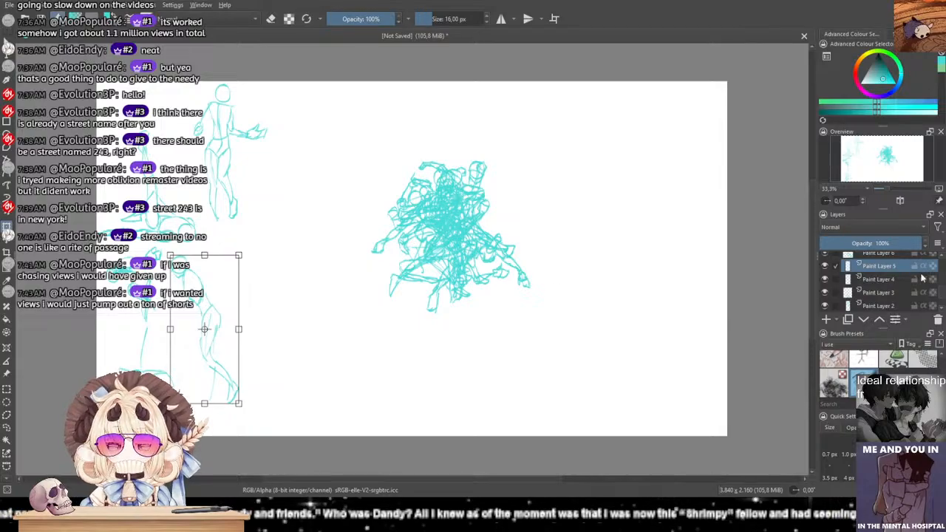
Step: Arrange the figures on Paint Layers 6, 7 and 8 from top to bottom in a third column
{"action": "scroll", "coordinate": [878, 278], "scroll_direction": "up", "scroll_amount": 1}
{"action": "left_click", "coordinate": [878, 273]}
{"action": "left_click_drag", "start_coordinate": [532, 254], "coordinate": [319, 158]}
{"action": "scroll", "coordinate": [879, 281], "scroll_direction": "up", "scroll_amount": 1}
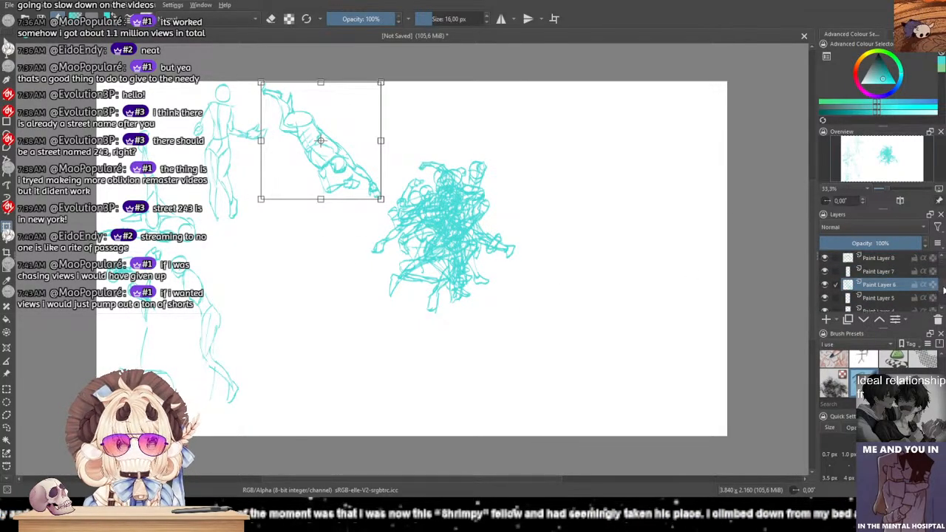
{"action": "left_click", "coordinate": [878, 275]}
{"action": "mouse_move", "coordinate": [450, 276]}
{"action": "left_mouse_down"}
{"action": "mouse_move", "coordinate": [273, 309]}
{"action": "mouse_move", "coordinate": [287, 303]}
{"action": "left_mouse_up"}
{"action": "left_click", "coordinate": [878, 262]}
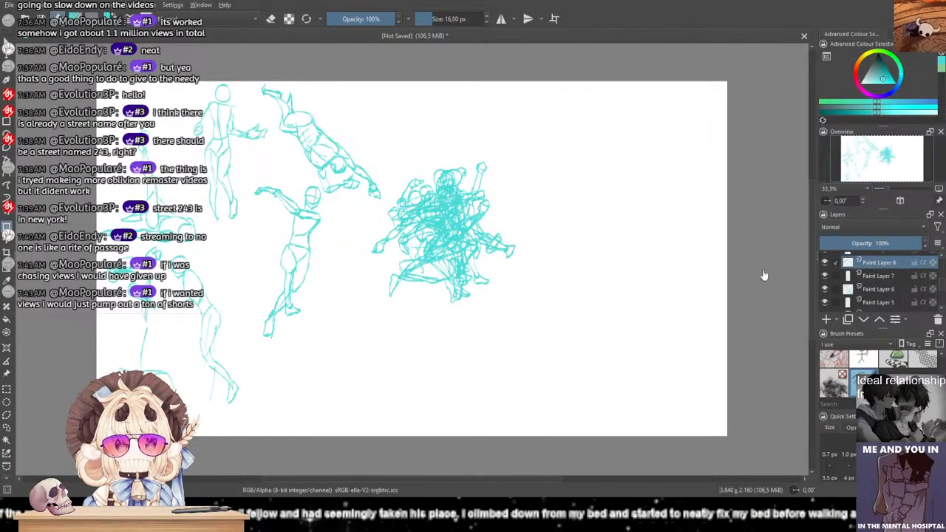
{"action": "mouse_move", "coordinate": [454, 270]}
{"action": "left_mouse_down"}
{"action": "mouse_move", "coordinate": [343, 416]}
{"action": "mouse_move", "coordinate": [348, 392]}
{"action": "left_mouse_up"}
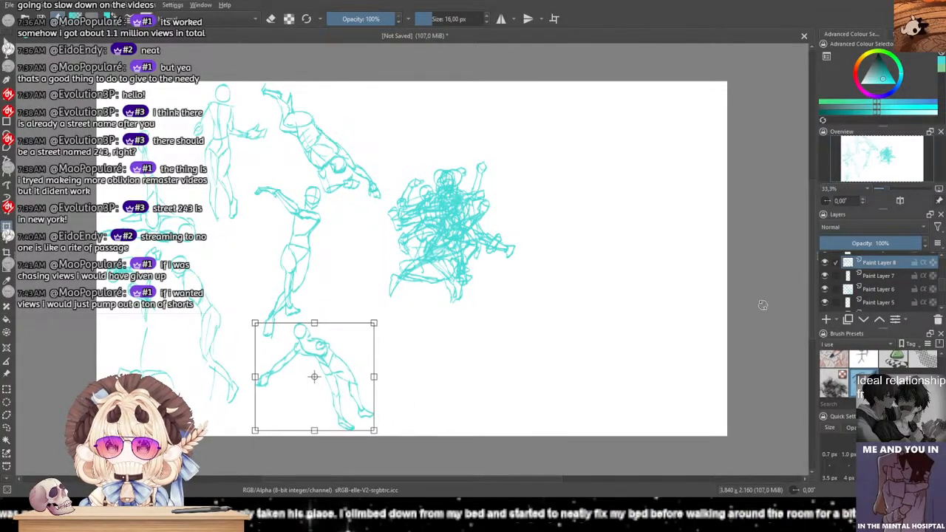
Step: Arrange the figures on Paint Layers 9, 10 and 11 from top to bottom in a fourth column
{"action": "scroll", "coordinate": [941, 289], "scroll_direction": "up", "scroll_amount": 1}
{"action": "scroll", "coordinate": [941, 289], "scroll_direction": "up", "scroll_amount": 1}
{"action": "left_click", "coordinate": [878, 270]}
{"action": "mouse_move", "coordinate": [443, 218]}
{"action": "left_mouse_down"}
{"action": "mouse_move", "coordinate": [432, 190]}
{"action": "mouse_move", "coordinate": [413, 207]}
{"action": "mouse_move", "coordinate": [411, 163]}
{"action": "left_mouse_up"}
{"action": "scroll", "coordinate": [941, 290], "scroll_direction": "up", "scroll_amount": 1}
{"action": "left_click", "coordinate": [886, 257]}
{"action": "left_click_drag", "start_coordinate": [433, 250], "coordinate": [377, 280]}
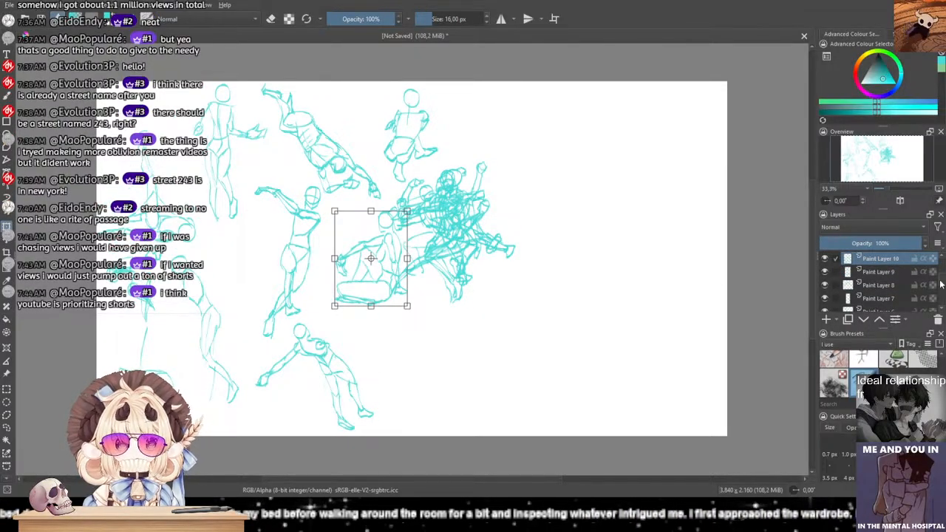
{"action": "scroll", "coordinate": [894, 285], "scroll_direction": "up", "scroll_amount": 1}
{"action": "left_click", "coordinate": [882, 281]}
{"action": "mouse_move", "coordinate": [470, 264]}
{"action": "left_mouse_down"}
{"action": "mouse_move", "coordinate": [435, 323]}
{"action": "mouse_move", "coordinate": [420, 396]}
{"action": "mouse_move", "coordinate": [409, 394]}
{"action": "left_mouse_up"}
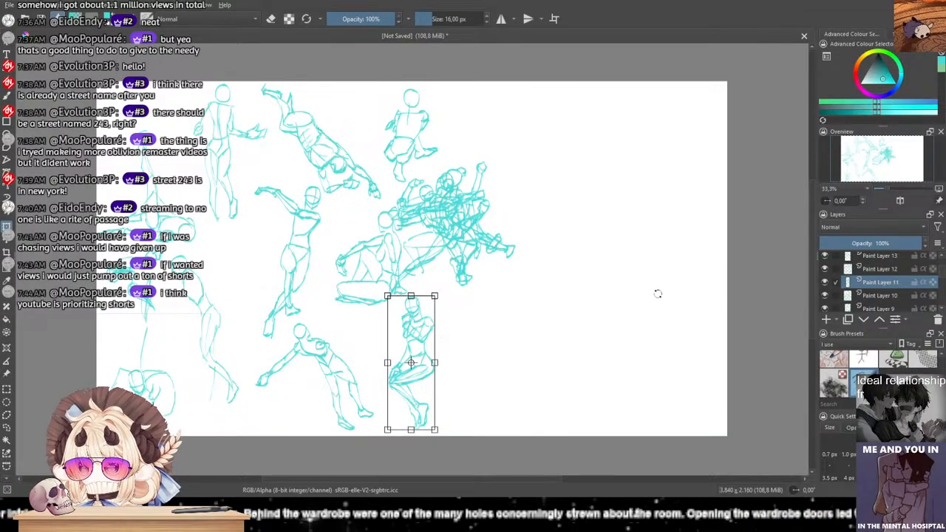
Step: Spread the figures on Paint Layers 12, 13 and 14 over a fifth column, with the Paint Layer 14 runner at the bottom
{"action": "left_click_drag", "start_coordinate": [942, 277], "coordinate": [943, 274]}
{"action": "left_click", "coordinate": [881, 282]}
{"action": "left_click_drag", "start_coordinate": [496, 288], "coordinate": [497, 140]}
{"action": "left_click", "coordinate": [883, 269]}
{"action": "mouse_move", "coordinate": [451, 260]}
{"action": "left_mouse_down"}
{"action": "mouse_move", "coordinate": [500, 301]}
{"action": "mouse_move", "coordinate": [486, 279]}
{"action": "mouse_move", "coordinate": [541, 421]}
{"action": "left_mouse_up"}
{"action": "left_click", "coordinate": [895, 258]}
{"action": "left_click_drag", "start_coordinate": [940, 275], "coordinate": [940, 260]}
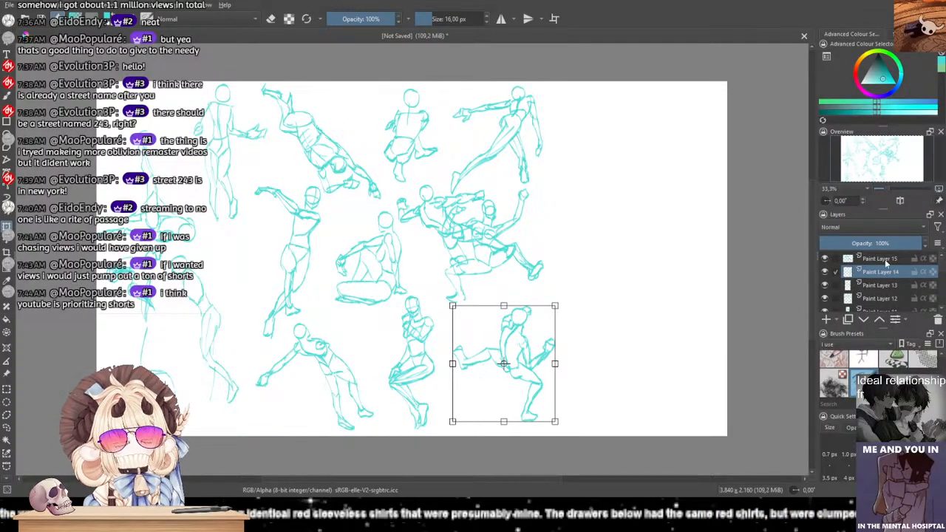
Step: Move the leaping figure on Paint Layer 15 into the free space at the canvas's upper right
{"action": "left_click", "coordinate": [886, 260]}
{"action": "left_click", "coordinate": [464, 245]}
{"action": "mouse_move", "coordinate": [465, 245]}
{"action": "left_mouse_down"}
{"action": "mouse_move", "coordinate": [618, 230]}
{"action": "mouse_move", "coordinate": [625, 212]}
{"action": "left_mouse_up"}
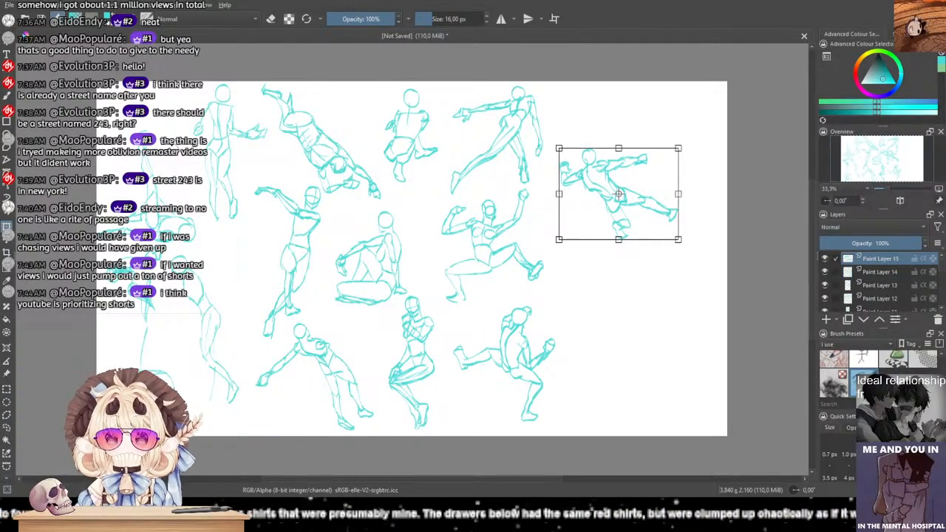
{"action": "key", "text": "Return"}
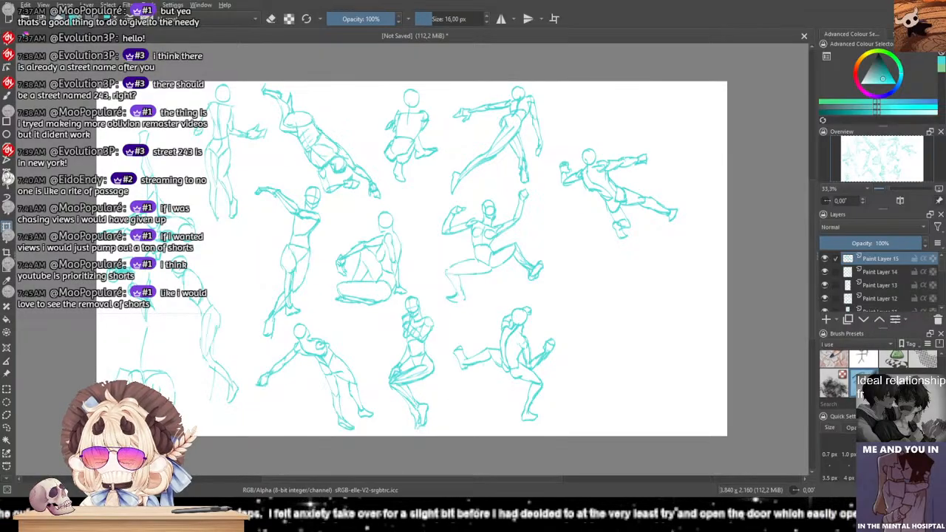
Step: Close the finished pose sheet and create a blank 3840 × 2160 document
{"action": "left_click", "coordinate": [804, 37]}
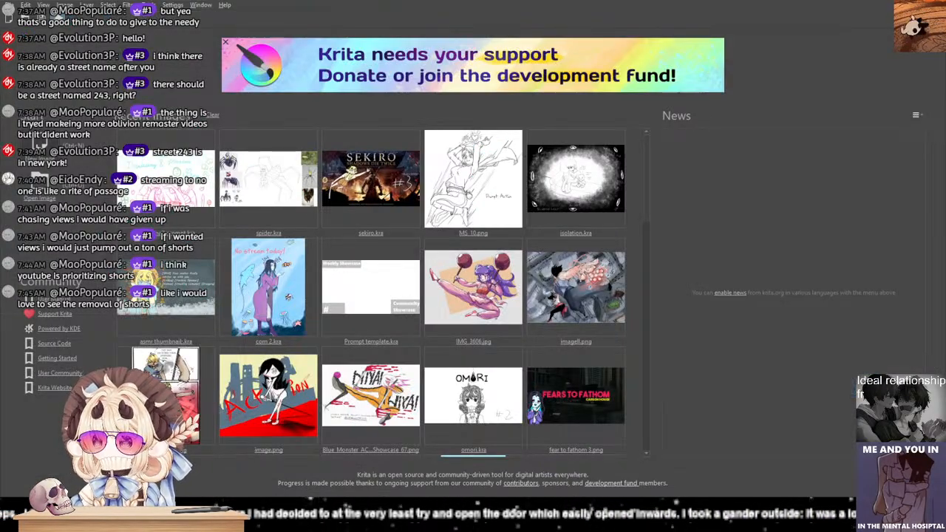
{"action": "left_click", "coordinate": [529, 358]}
{"action": "scroll", "coordinate": [448, 340], "scroll_direction": "down", "scroll_amount": 3}
{"action": "mouse_move", "coordinate": [448, 340]}
{"action": "left_mouse_down"}
{"action": "mouse_move", "coordinate": [455, 316]}
{"action": "mouse_move", "coordinate": [449, 347]}
{"action": "left_mouse_up"}
{"action": "scroll", "coordinate": [455, 317], "scroll_direction": "up", "scroll_amount": 2}
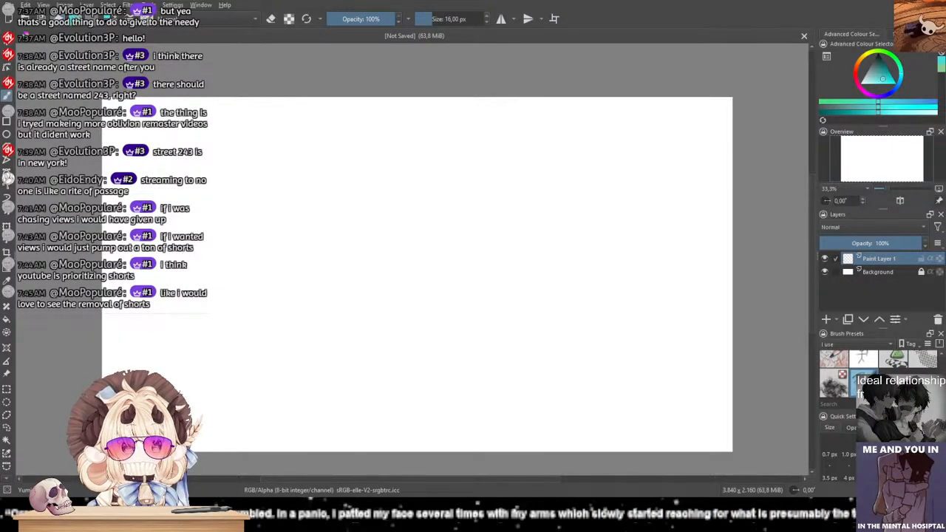
Step: Paste the green horned character reference image and move it to the canvas's upper-left corner
{"action": "left_click_drag", "start_coordinate": [438, 369], "coordinate": [465, 330]}
{"action": "key", "text": "ctrl+v"}
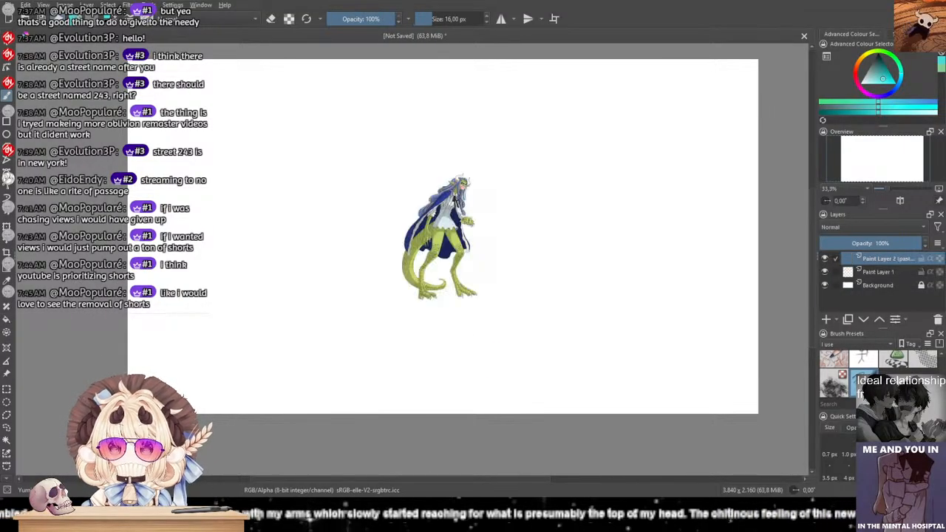
{"action": "key", "text": "ctrl+t"}
{"action": "left_click_drag", "start_coordinate": [446, 266], "coordinate": [191, 180]}
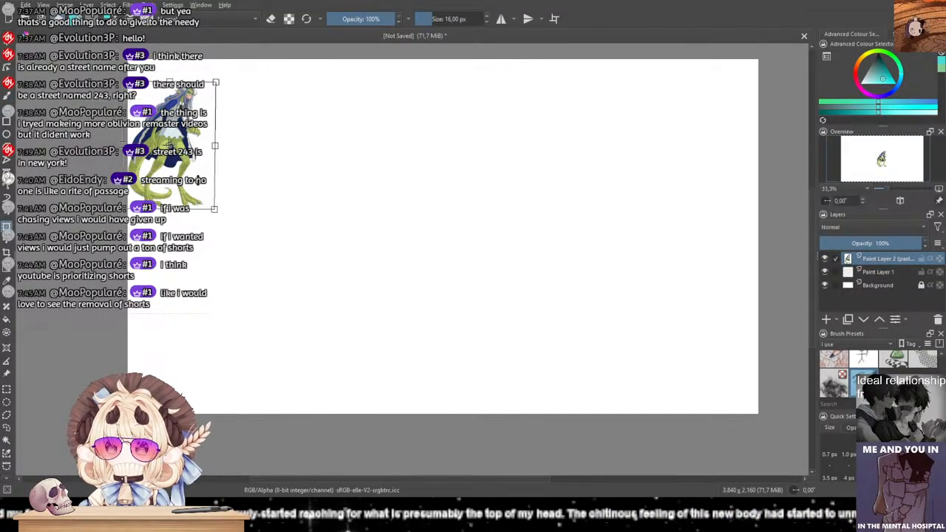
{"action": "key", "text": "ctrl+z"}
{"action": "left_click_drag", "start_coordinate": [452, 287], "coordinate": [191, 176]}
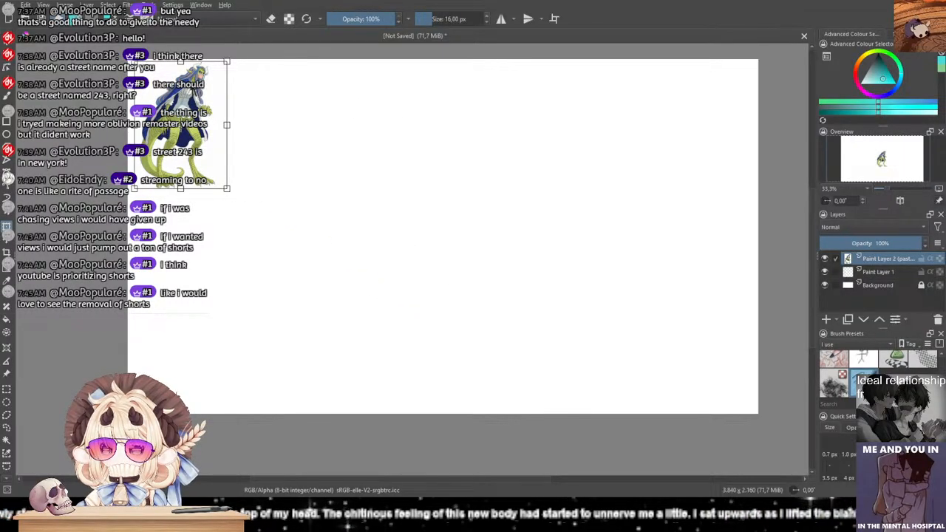
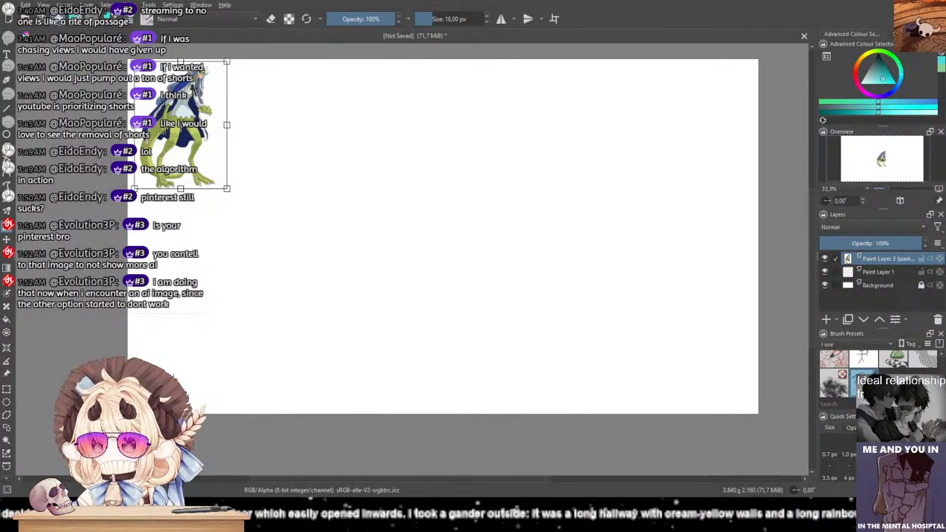
{"action": "key", "text": "Return"}
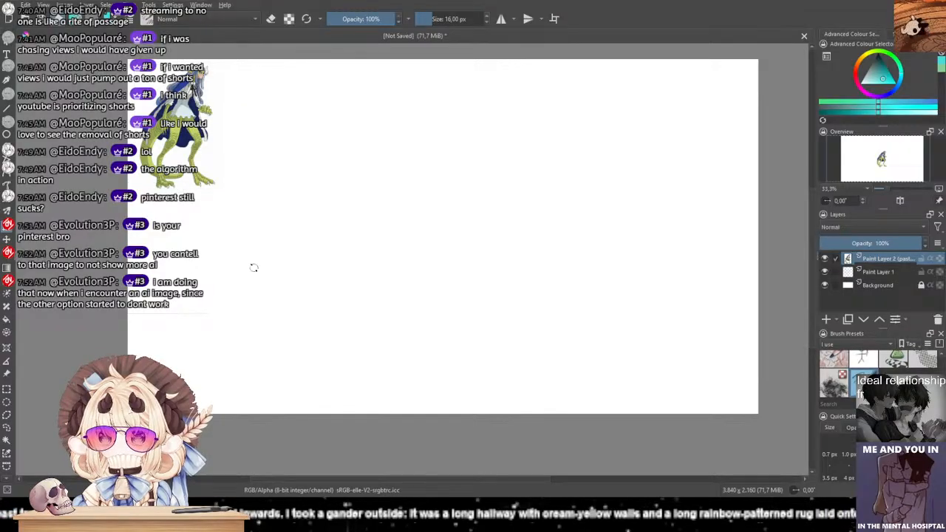
Step: Paste the blue swimsuit mannequin reference image and move it to the canvas's lower-left corner
{"action": "key", "text": "ctrl+v"}
{"action": "key", "text": "ctrl+t"}
{"action": "left_click_drag", "start_coordinate": [444, 269], "coordinate": [251, 354]}
{"action": "left_click_drag", "start_coordinate": [226, 320], "coordinate": [206, 375]}
{"action": "scroll", "coordinate": [456, 340], "scroll_direction": "up", "scroll_amount": 1}
{"action": "left_click_drag", "start_coordinate": [346, 311], "coordinate": [508, 384]}
{"action": "scroll", "coordinate": [479, 361], "scroll_direction": "up", "scroll_amount": 1}
{"action": "scroll", "coordinate": [466, 344], "scroll_direction": "down", "scroll_amount": 2}
{"action": "left_click_drag", "start_coordinate": [471, 354], "coordinate": [399, 315]}
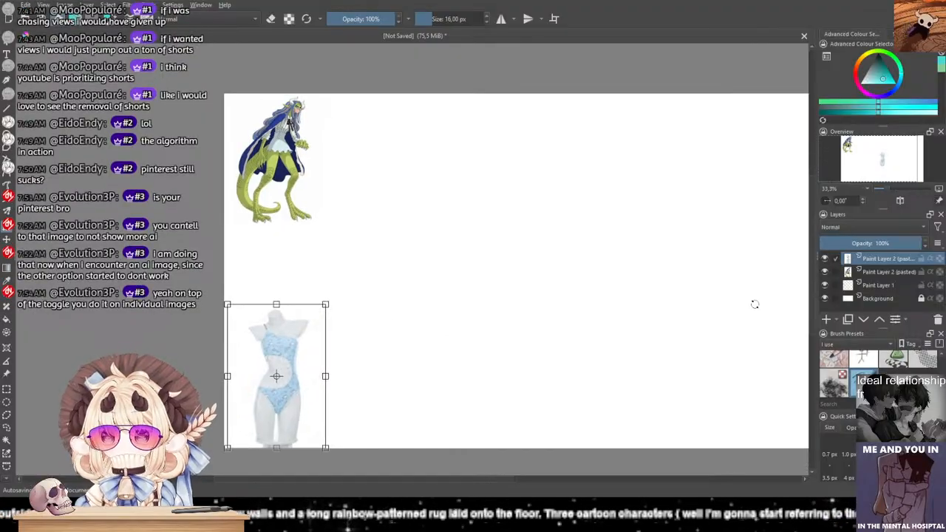
Step: Enlarge the green horned character reference on its layer, keeping it in the canvas's upper-left corner
{"action": "left_click", "coordinate": [886, 272]}
{"action": "left_click_drag", "start_coordinate": [326, 227], "coordinate": [382, 243]}
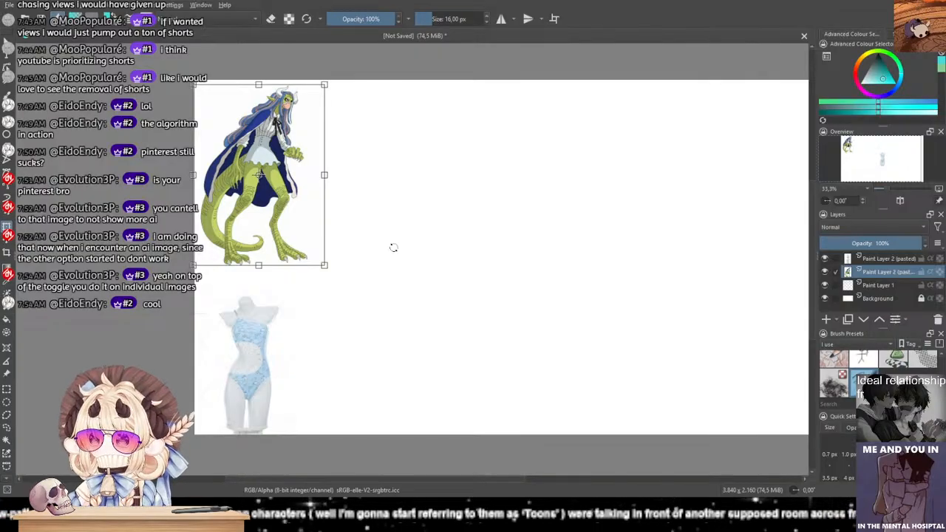
{"action": "scroll", "coordinate": [277, 184], "scroll_direction": "up", "scroll_amount": 4}
{"action": "left_click_drag", "start_coordinate": [273, 165], "coordinate": [325, 433]}
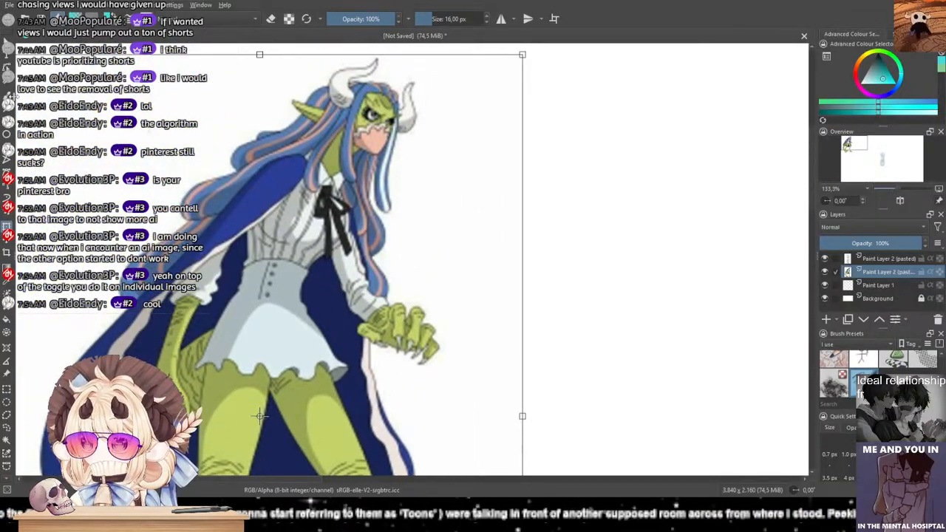
{"action": "key", "text": "Return"}
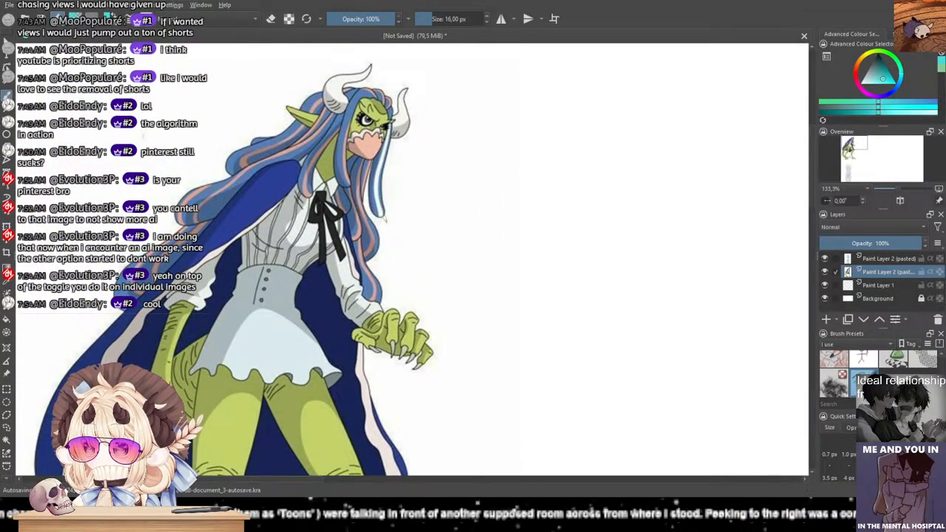
Step: Paste the colour-coded muscle pose reference and enlarge it near the centre of the canvas
{"action": "scroll", "coordinate": [385, 219], "scroll_direction": "down", "scroll_amount": 2}
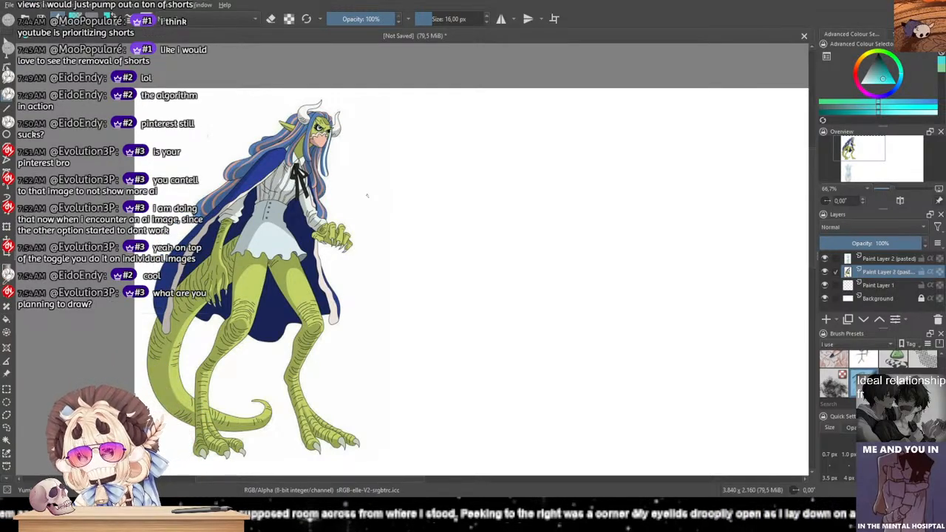
{"action": "scroll", "coordinate": [392, 191], "scroll_direction": "down", "scroll_amount": 3}
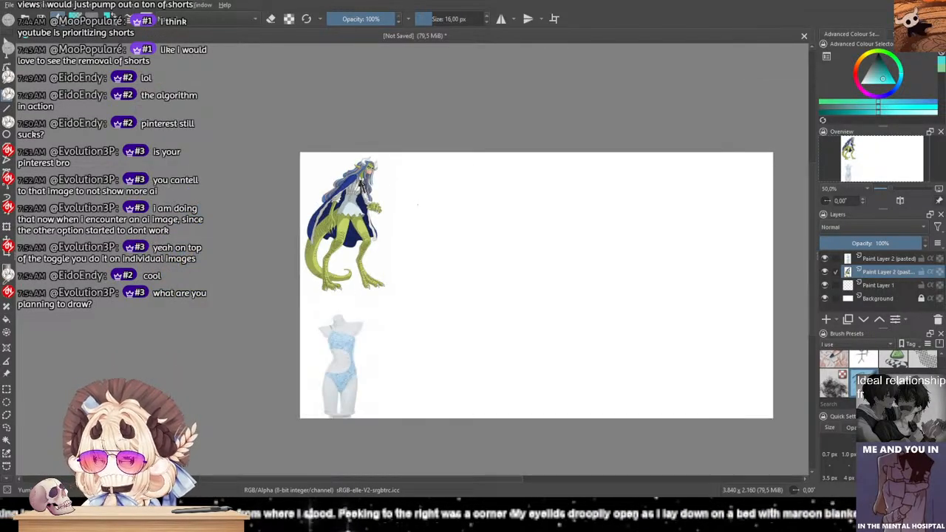
{"action": "left_click_drag", "start_coordinate": [416, 203], "coordinate": [288, 139]}
{"action": "scroll", "coordinate": [362, 156], "scroll_direction": "up", "scroll_amount": 1}
{"action": "left_click_drag", "start_coordinate": [339, 164], "coordinate": [356, 201]}
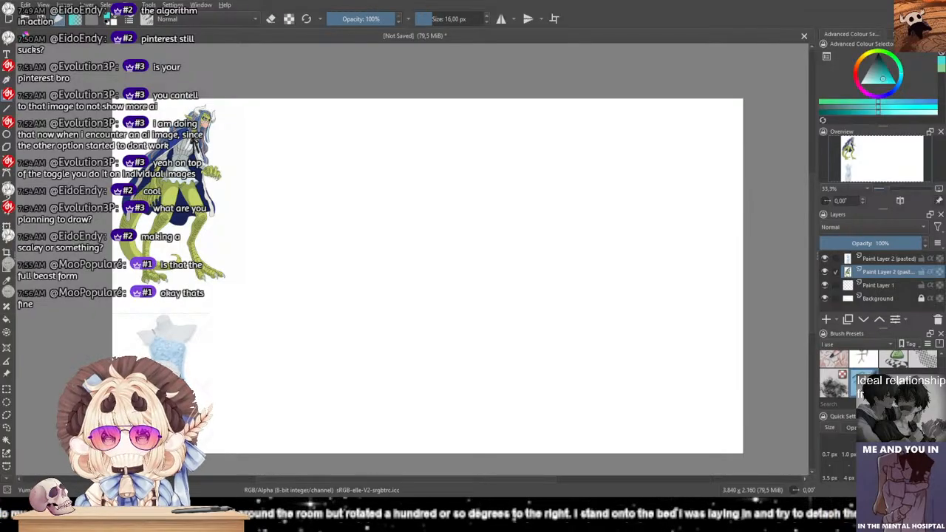
{"action": "key", "text": "ctrl+v"}
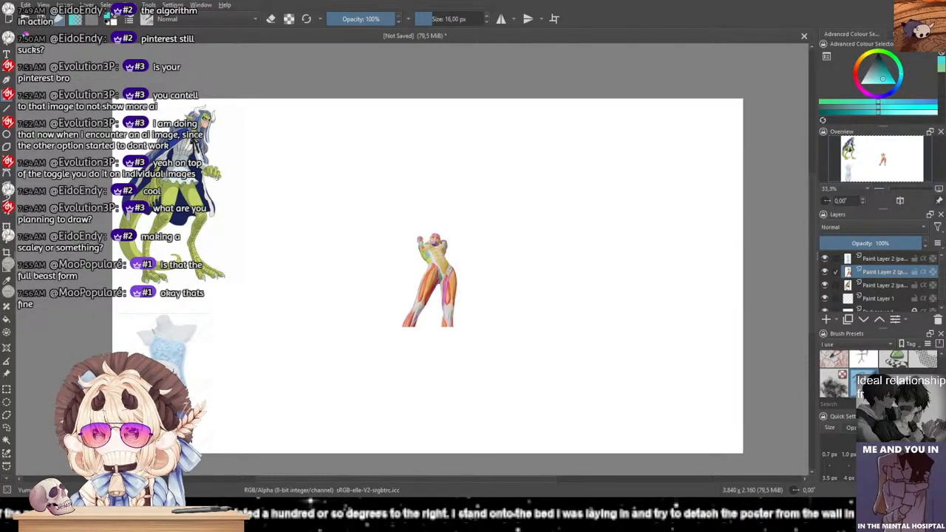
{"action": "left_click", "coordinate": [7, 225]}
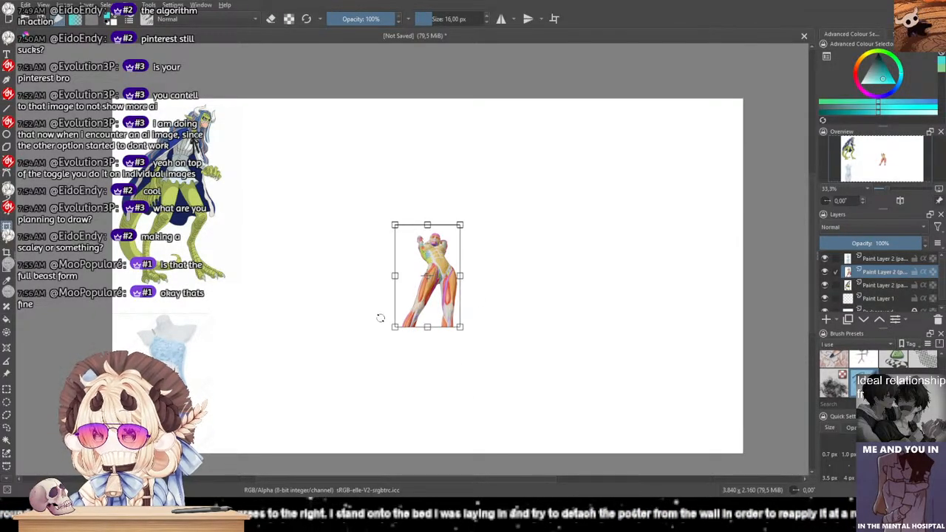
{"action": "left_click_drag", "start_coordinate": [394, 328], "coordinate": [359, 399]}
{"action": "left_click_drag", "start_coordinate": [392, 358], "coordinate": [441, 273]}
{"action": "scroll", "coordinate": [464, 257], "scroll_direction": "up", "scroll_amount": 2}
{"action": "scroll", "coordinate": [471, 256], "scroll_direction": "down", "scroll_amount": 1}
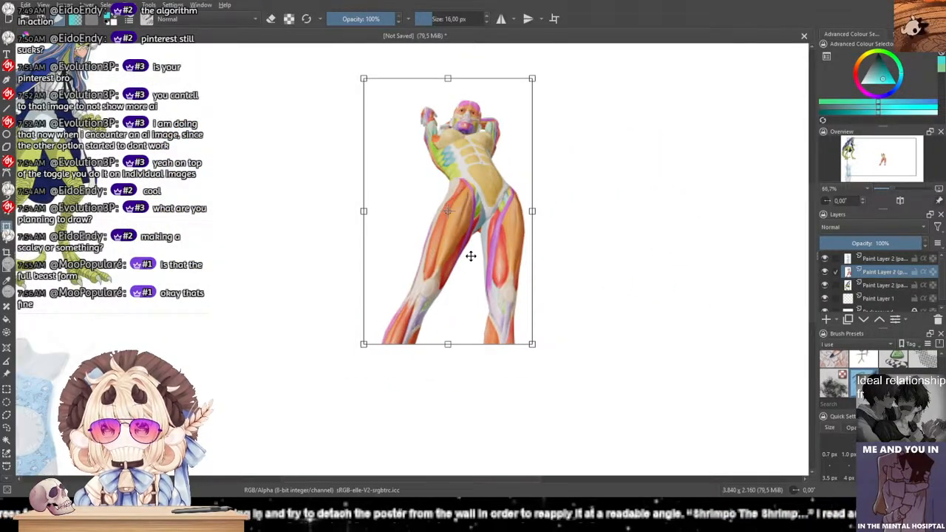
Step: Move the muscle pose layer to the top of the layer stack and add a new paint layer above it
{"action": "left_click", "coordinate": [880, 260]}
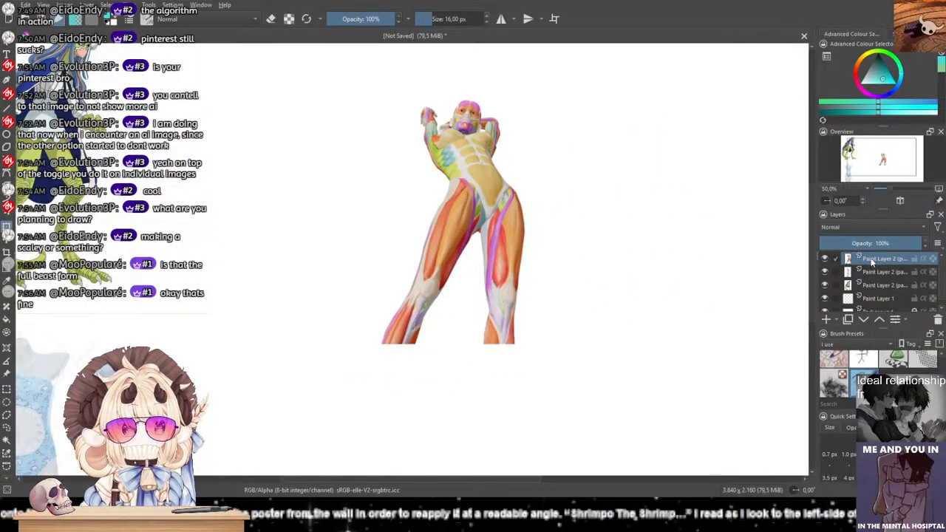
{"action": "left_click", "coordinate": [828, 320]}
{"action": "left_click_drag", "start_coordinate": [633, 221], "coordinate": [668, 271]}
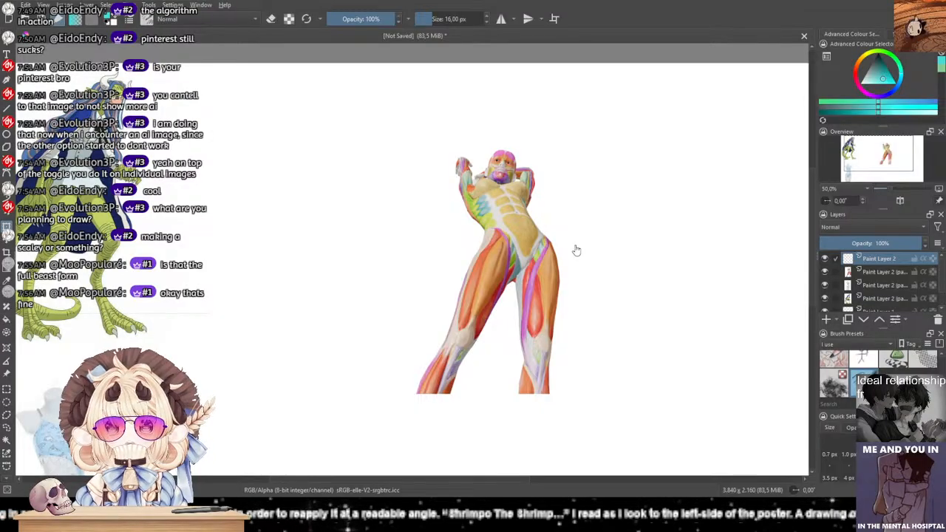
{"action": "scroll", "coordinate": [445, 232], "scroll_direction": "up", "scroll_amount": 1}
{"action": "left_click_drag", "start_coordinate": [438, 237], "coordinate": [345, 223]}
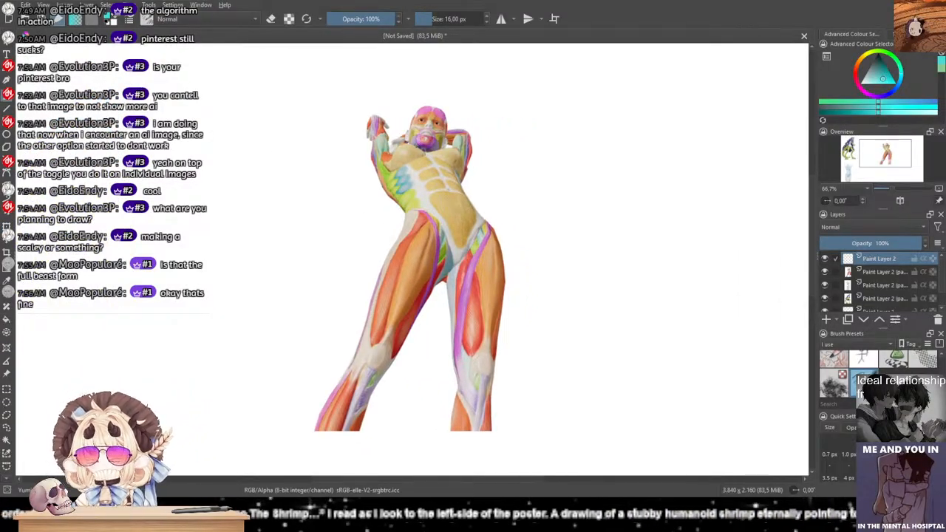
Step: Set the paint colour to black, choose an ink brush preset and set its size to 5 px
{"action": "left_click_drag", "start_coordinate": [874, 75], "coordinate": [880, 32]}
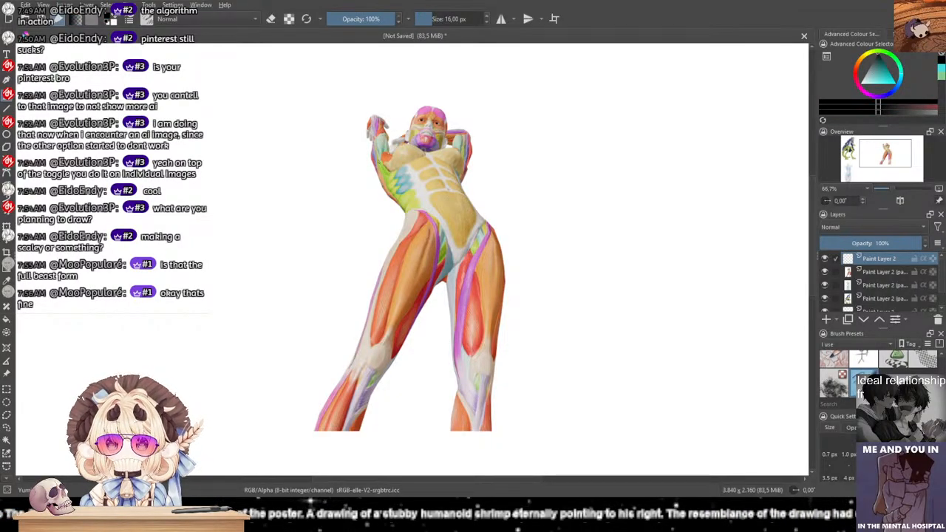
{"action": "scroll", "coordinate": [879, 373], "scroll_direction": "up", "scroll_amount": 5}
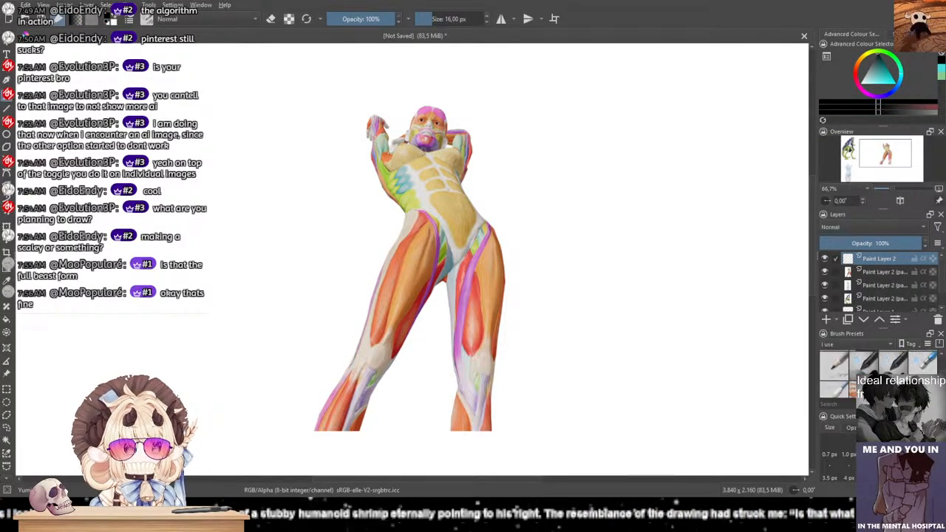
{"action": "left_click", "coordinate": [894, 362]}
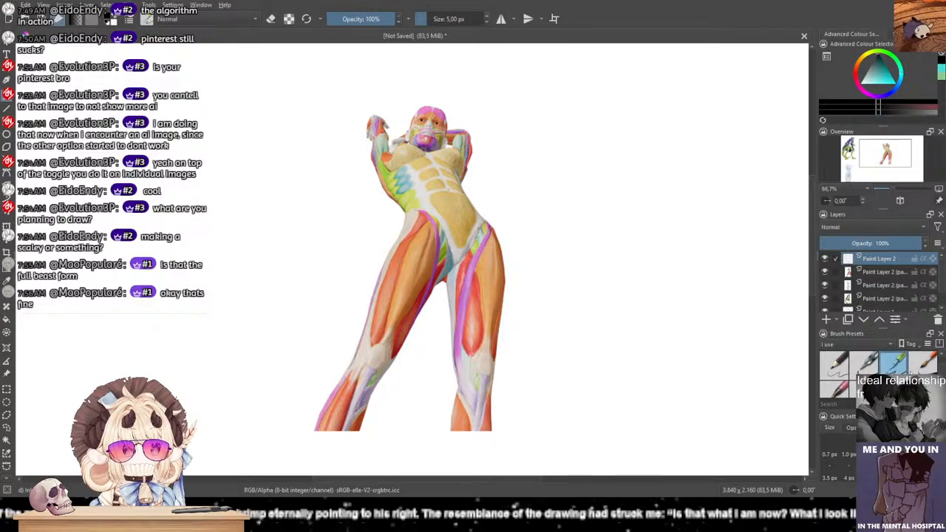
{"action": "left_click", "coordinate": [923, 362]}
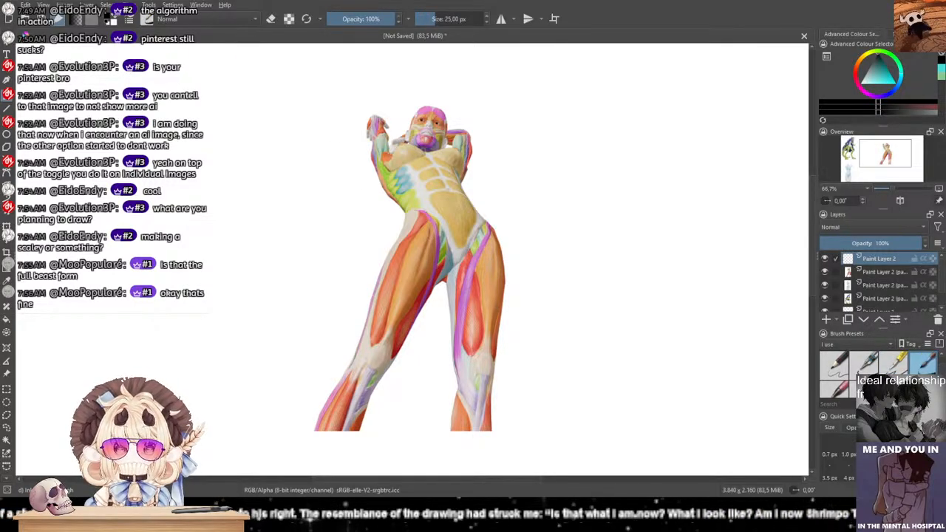
{"action": "left_click", "coordinate": [868, 470]}
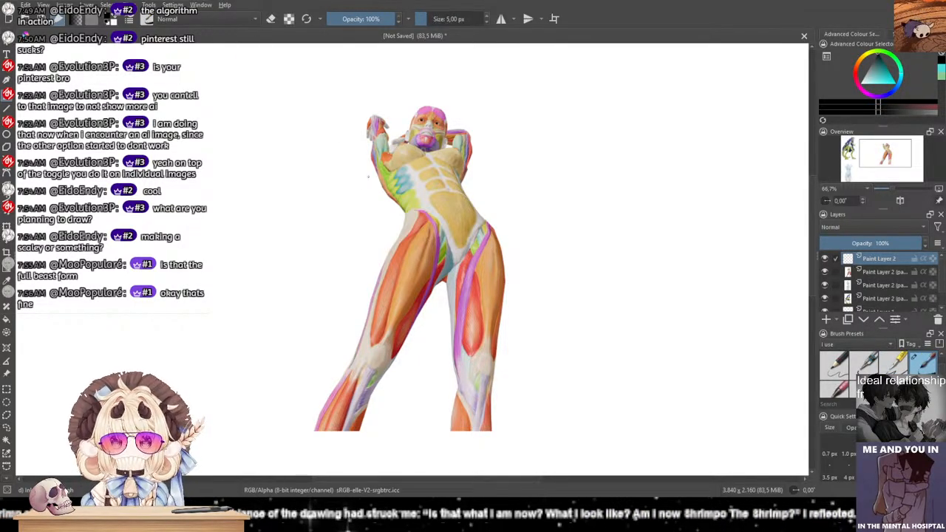
Step: Undo the added paint layer and draw a shoulder line across the upper chest of the muscle pose reference
{"action": "key", "text": "ctrl+z"}
{"action": "left_click_drag", "start_coordinate": [422, 210], "coordinate": [504, 220]}
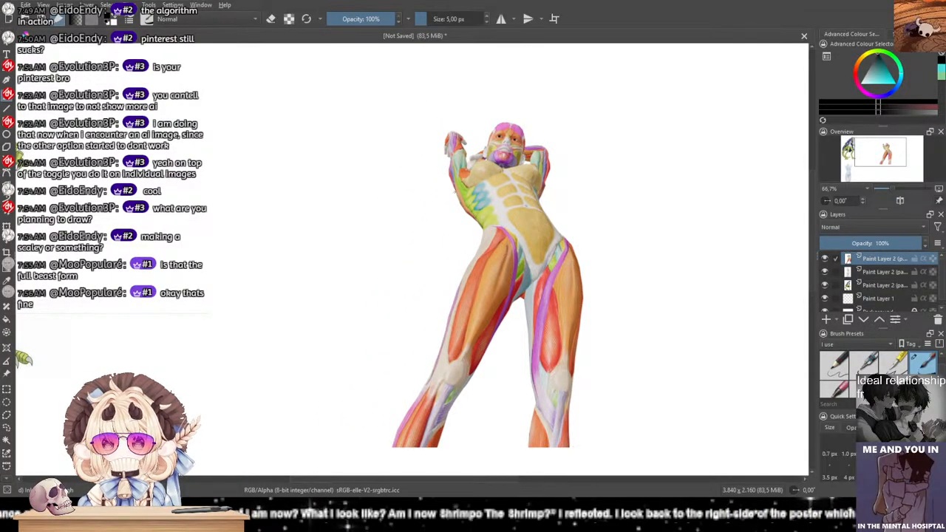
{"action": "key", "text": "ctrl+z"}
{"action": "left_click_drag", "start_coordinate": [458, 180], "coordinate": [519, 169]}
{"action": "key", "text": "ctrl+z"}
{"action": "left_click_drag", "start_coordinate": [455, 175], "coordinate": [515, 175]}
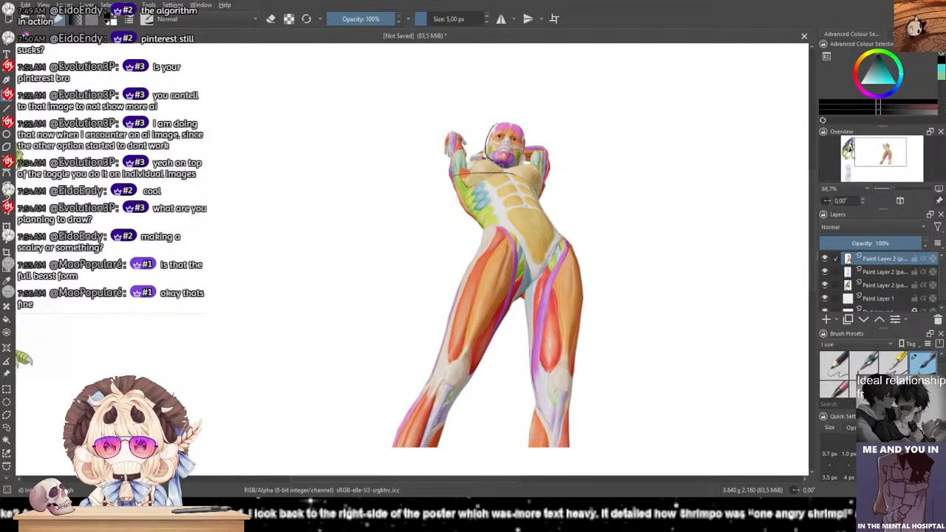
Step: Try to trace the rounded head outline over the muscle pose reference
{"action": "key", "text": "ctrl+z"}
{"action": "mouse_move", "coordinate": [508, 123]}
{"action": "left_mouse_down"}
{"action": "mouse_move", "coordinate": [527, 144]}
{"action": "mouse_move", "coordinate": [516, 160]}
{"action": "left_mouse_up"}
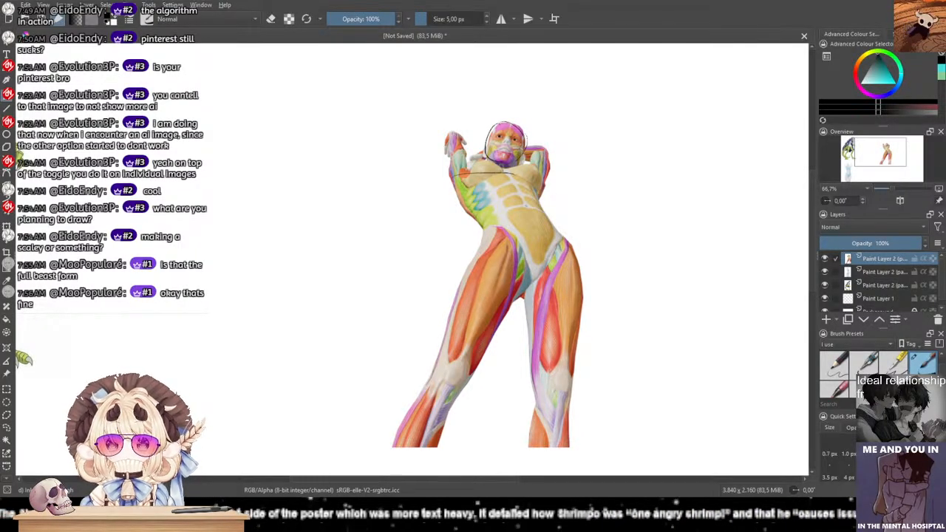
{"action": "key", "text": "ctrl+z"}
{"action": "key", "text": "ctrl+z"}
{"action": "key", "text": "ctrl+z"}
{"action": "left_click_drag", "start_coordinate": [508, 122], "coordinate": [510, 160]}
{"action": "key", "text": "ctrl+z"}
{"action": "left_click_drag", "start_coordinate": [507, 123], "coordinate": [512, 167]}
{"action": "mouse_move", "coordinate": [510, 124]}
{"action": "left_mouse_down"}
{"action": "mouse_move", "coordinate": [522, 157]}
{"action": "mouse_move", "coordinate": [505, 168]}
{"action": "left_mouse_up"}
{"action": "key", "text": "ctrl+z"}
{"action": "key", "text": "ctrl+z"}
{"action": "key", "text": "ctrl+z"}
{"action": "mouse_move", "coordinate": [515, 121]}
{"action": "left_mouse_down"}
{"action": "mouse_move", "coordinate": [511, 169]}
{"action": "mouse_move", "coordinate": [524, 149]}
{"action": "mouse_move", "coordinate": [501, 156]}
{"action": "mouse_move", "coordinate": [511, 157]}
{"action": "left_mouse_up"}
{"action": "key", "text": "ctrl+z"}
{"action": "key", "text": "ctrl+z"}
{"action": "mouse_move", "coordinate": [512, 124]}
{"action": "left_mouse_down"}
{"action": "mouse_move", "coordinate": [523, 152]}
{"action": "mouse_move", "coordinate": [510, 122]}
{"action": "mouse_move", "coordinate": [489, 144]}
{"action": "mouse_move", "coordinate": [486, 138]}
{"action": "mouse_move", "coordinate": [521, 150]}
{"action": "mouse_move", "coordinate": [525, 131]}
{"action": "mouse_move", "coordinate": [512, 161]}
{"action": "left_mouse_up"}
{"action": "key", "text": "ctrl+z"}
{"action": "key", "text": "ctrl+z"}
{"action": "key", "text": "ctrl+z"}
{"action": "key", "text": "ctrl+z"}
{"action": "key", "text": "ctrl+z"}
{"action": "key", "text": "ctrl+z"}
Step: Trace the head with its face guide lines on the pose reference and mark the ribcage's side and lower edge
{"action": "left_click_drag", "start_coordinate": [507, 121], "coordinate": [488, 157]}
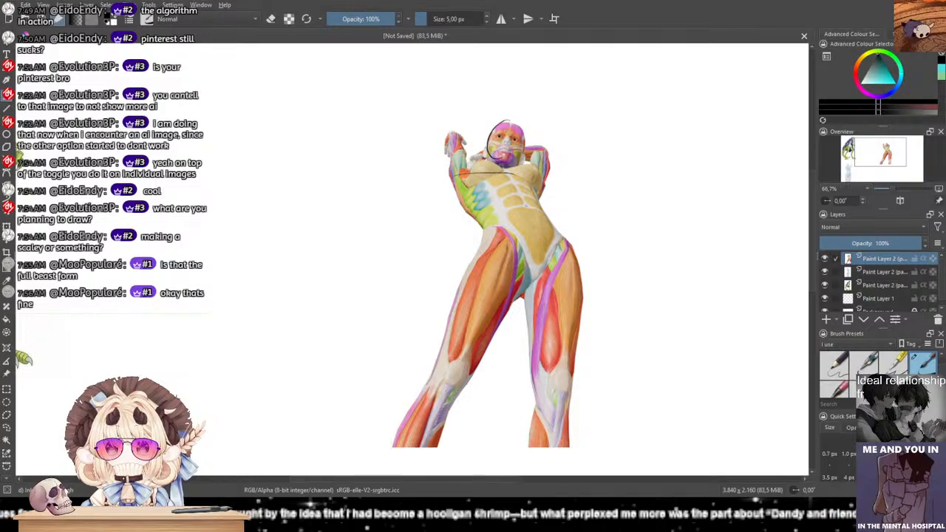
{"action": "mouse_move", "coordinate": [507, 121]}
{"action": "left_mouse_down"}
{"action": "mouse_move", "coordinate": [524, 146]}
{"action": "mouse_move", "coordinate": [514, 159]}
{"action": "mouse_move", "coordinate": [497, 158]}
{"action": "mouse_move", "coordinate": [511, 158]}
{"action": "left_mouse_up"}
{"action": "mouse_move", "coordinate": [509, 122]}
{"action": "left_mouse_down"}
{"action": "mouse_move", "coordinate": [506, 159]}
{"action": "mouse_move", "coordinate": [520, 141]}
{"action": "left_mouse_up"}
{"action": "key", "text": "ctrl+z"}
{"action": "key", "text": "ctrl+z"}
{"action": "key", "text": "ctrl+z"}
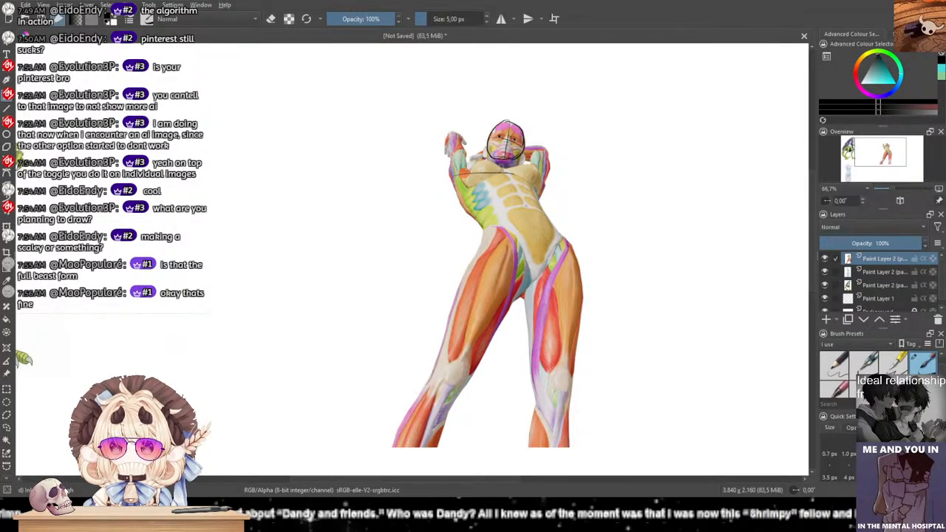
{"action": "left_click_drag", "start_coordinate": [528, 179], "coordinate": [542, 206]}
{"action": "mouse_move", "coordinate": [452, 178]}
{"action": "left_mouse_down"}
{"action": "mouse_move", "coordinate": [467, 215]}
{"action": "mouse_move", "coordinate": [536, 194]}
{"action": "left_mouse_up"}
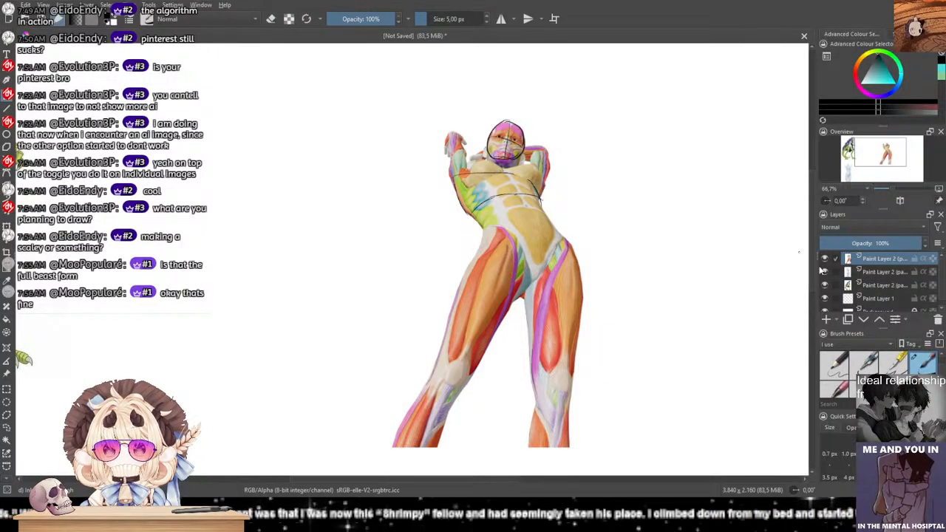
Step: Lower the muscle pose layer's opacity to 25% and add a new paint layer above it
{"action": "left_click_drag", "start_coordinate": [878, 243], "coordinate": [842, 244]}
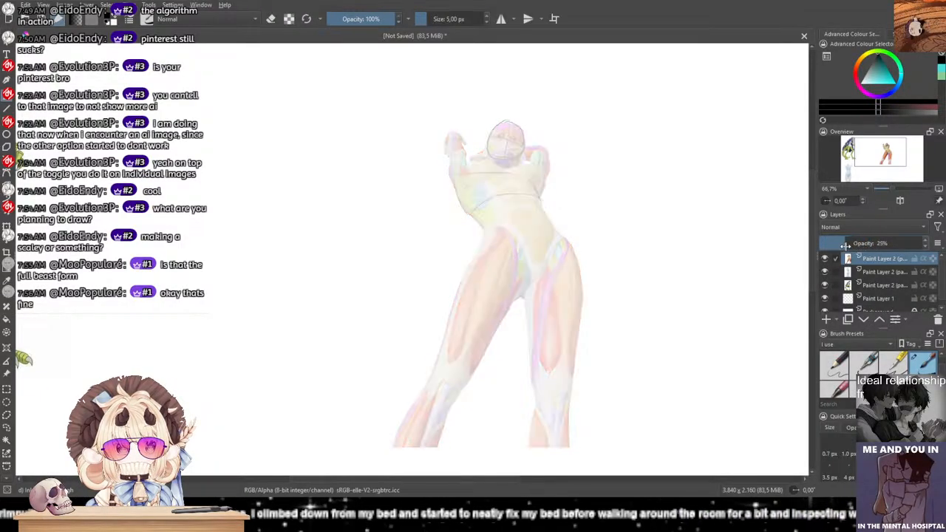
{"action": "left_click", "coordinate": [825, 319]}
Step: Sketch the head as a rounded shape with crossed face guide lines over the faded pose
{"action": "key", "text": "ctrl+z"}
{"action": "mouse_move", "coordinate": [513, 122]}
{"action": "left_mouse_down"}
{"action": "mouse_move", "coordinate": [505, 159]}
{"action": "mouse_move", "coordinate": [515, 125]}
{"action": "mouse_move", "coordinate": [525, 132]}
{"action": "mouse_move", "coordinate": [521, 154]}
{"action": "mouse_move", "coordinate": [506, 159]}
{"action": "mouse_move", "coordinate": [523, 137]}
{"action": "left_mouse_up"}
{"action": "key", "text": "ctrl+z"}
{"action": "key", "text": "ctrl+z"}
{"action": "key", "text": "ctrl+z"}
{"action": "key", "text": "ctrl+z"}
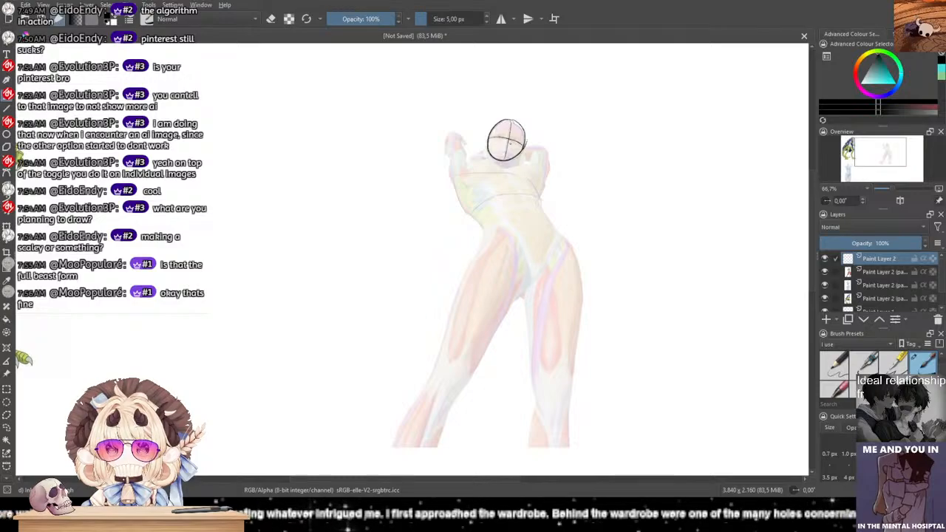
Step: Sketch the ribcage over the faded pose, with the shoulder line, lower rib curve and left-hand armhole curve
{"action": "key", "text": "ctrl+z"}
{"action": "mouse_move", "coordinate": [459, 174]}
{"action": "left_mouse_down"}
{"action": "mouse_move", "coordinate": [522, 175]}
{"action": "mouse_move", "coordinate": [539, 198]}
{"action": "mouse_move", "coordinate": [492, 208]}
{"action": "mouse_move", "coordinate": [482, 199]}
{"action": "mouse_move", "coordinate": [472, 215]}
{"action": "left_mouse_up"}
{"action": "key", "text": "ctrl+z"}
{"action": "left_click_drag", "start_coordinate": [453, 176], "coordinate": [471, 216]}
{"action": "key", "text": "ctrl+z"}
{"action": "key", "text": "ctrl+z"}
{"action": "key", "text": "ctrl+z"}
{"action": "key", "text": "ctrl+z"}
{"action": "key", "text": "ctrl+z"}
{"action": "left_click_drag", "start_coordinate": [466, 173], "coordinate": [456, 202]}
{"action": "key", "text": "ctrl+z"}
{"action": "key", "text": "ctrl+z"}
Step: Draw the right-hand side of the waist and a curved line across the lower waist
{"action": "left_click_drag", "start_coordinate": [538, 195], "coordinate": [557, 232]}
{"action": "mouse_move", "coordinate": [537, 195]}
{"action": "left_mouse_down"}
{"action": "mouse_move", "coordinate": [554, 230]}
{"action": "mouse_move", "coordinate": [539, 267]}
{"action": "left_mouse_up"}
{"action": "key", "text": "ctrl+z"}
{"action": "key", "text": "ctrl+z"}
{"action": "left_click_drag", "start_coordinate": [500, 229], "coordinate": [548, 217]}
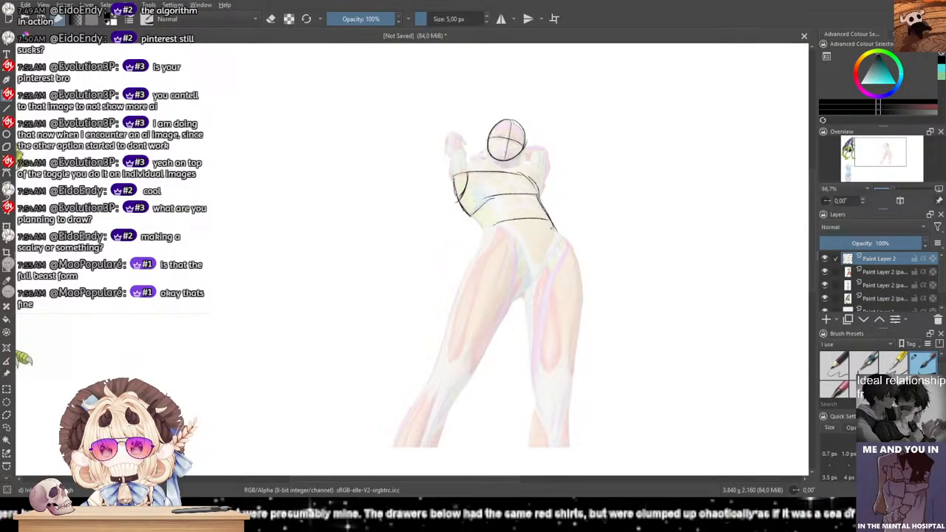
Step: Sketch the left-hand waist contour and outer thigh line, and redraw the curve across the lower waist
{"action": "mouse_move", "coordinate": [467, 214]}
{"action": "left_mouse_down"}
{"action": "mouse_move", "coordinate": [494, 225]}
{"action": "mouse_move", "coordinate": [477, 219]}
{"action": "mouse_move", "coordinate": [486, 229]}
{"action": "mouse_move", "coordinate": [445, 313]}
{"action": "left_mouse_up"}
{"action": "key", "text": "ctrl+z"}
{"action": "key", "text": "ctrl+z"}
{"action": "key", "text": "ctrl+z"}
{"action": "key", "text": "ctrl+z"}
{"action": "key", "text": "ctrl+z"}
{"action": "left_click_drag", "start_coordinate": [465, 276], "coordinate": [452, 304]}
{"action": "mouse_move", "coordinate": [486, 228]}
{"action": "left_mouse_down"}
{"action": "mouse_move", "coordinate": [519, 253]}
{"action": "mouse_move", "coordinate": [533, 220]}
{"action": "mouse_move", "coordinate": [553, 212]}
{"action": "mouse_move", "coordinate": [511, 217]}
{"action": "mouse_move", "coordinate": [549, 215]}
{"action": "left_mouse_up"}
{"action": "key", "text": "ctrl+z"}
{"action": "key", "text": "ctrl+z"}
{"action": "key", "text": "ctrl+z"}
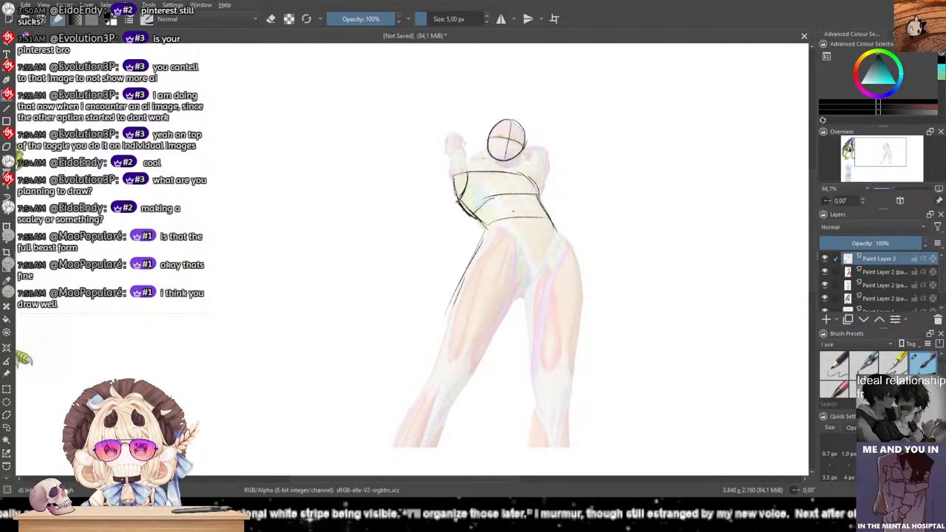
Step: Add construction curves to the right-hand side of the chest and sketch the raised right-hand upper arm
{"action": "key", "text": "ctrl+z"}
{"action": "mouse_move", "coordinate": [504, 172]}
{"action": "left_mouse_down"}
{"action": "mouse_move", "coordinate": [520, 195]}
{"action": "mouse_move", "coordinate": [525, 177]}
{"action": "mouse_move", "coordinate": [536, 178]}
{"action": "mouse_move", "coordinate": [524, 175]}
{"action": "mouse_move", "coordinate": [535, 177]}
{"action": "mouse_move", "coordinate": [520, 181]}
{"action": "mouse_move", "coordinate": [535, 179]}
{"action": "mouse_move", "coordinate": [535, 196]}
{"action": "mouse_move", "coordinate": [541, 183]}
{"action": "mouse_move", "coordinate": [539, 196]}
{"action": "left_mouse_up"}
{"action": "key", "text": "ctrl+z"}
{"action": "key", "text": "ctrl+z"}
{"action": "key", "text": "ctrl+z"}
{"action": "key", "text": "ctrl+z"}
{"action": "key", "text": "ctrl+z"}
{"action": "key", "text": "ctrl+z"}
{"action": "key", "text": "ctrl+z"}
{"action": "mouse_move", "coordinate": [535, 152]}
{"action": "left_mouse_down"}
{"action": "mouse_move", "coordinate": [526, 179]}
{"action": "mouse_move", "coordinate": [548, 188]}
{"action": "left_mouse_up"}
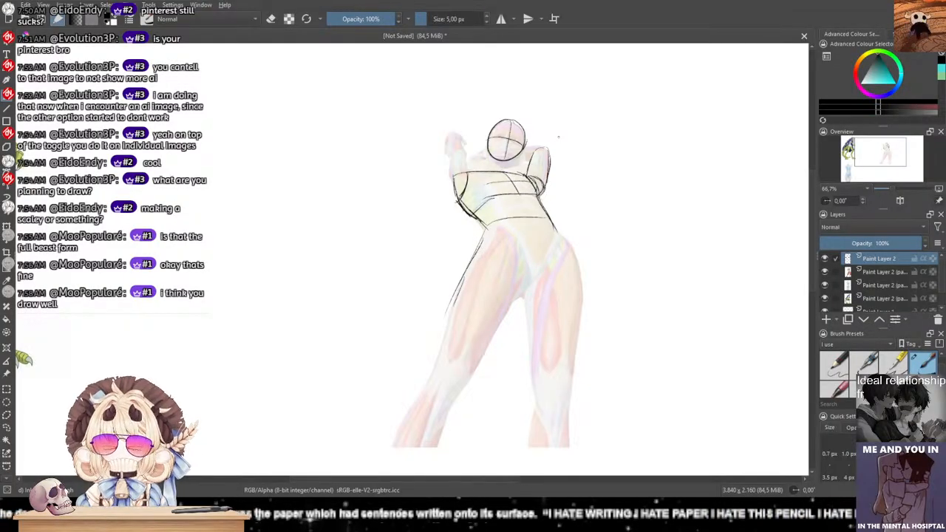
Step: Sketch the pelvis as a V-shaped form tapering from both hips to the crotch
{"action": "mouse_move", "coordinate": [546, 218]}
{"action": "left_mouse_down"}
{"action": "mouse_move", "coordinate": [555, 242]}
{"action": "mouse_move", "coordinate": [524, 293]}
{"action": "left_mouse_up"}
{"action": "left_click_drag", "start_coordinate": [551, 251], "coordinate": [536, 277]}
{"action": "key", "text": "ctrl+z"}
{"action": "key", "text": "ctrl+z"}
{"action": "mouse_move", "coordinate": [484, 225]}
{"action": "left_mouse_down"}
{"action": "mouse_move", "coordinate": [526, 250]}
{"action": "mouse_move", "coordinate": [535, 272]}
{"action": "left_mouse_up"}
{"action": "key", "text": "ctrl+z"}
{"action": "mouse_move", "coordinate": [485, 224]}
{"action": "left_mouse_down"}
{"action": "mouse_move", "coordinate": [530, 266]}
{"action": "mouse_move", "coordinate": [526, 278]}
{"action": "left_mouse_up"}
{"action": "mouse_move", "coordinate": [526, 278]}
{"action": "left_mouse_down"}
{"action": "mouse_move", "coordinate": [547, 251]}
{"action": "mouse_move", "coordinate": [469, 374]}
{"action": "left_mouse_up"}
{"action": "key", "text": "ctrl+z"}
{"action": "key", "text": "ctrl+z"}
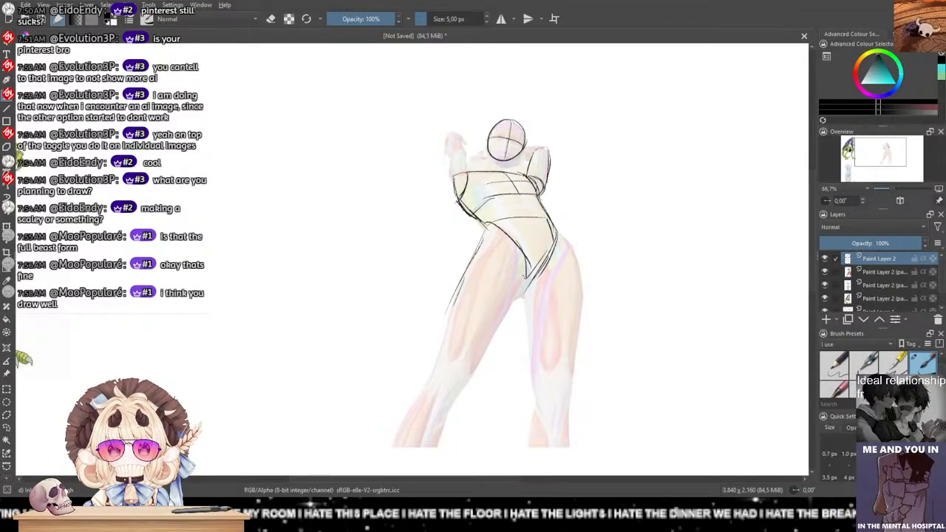
Step: Sketch the left-hand thigh with its inner and outer contours and close it with a curve at the knee
{"action": "left_click_drag", "start_coordinate": [525, 279], "coordinate": [474, 369]}
{"action": "left_click_drag", "start_coordinate": [468, 269], "coordinate": [445, 326]}
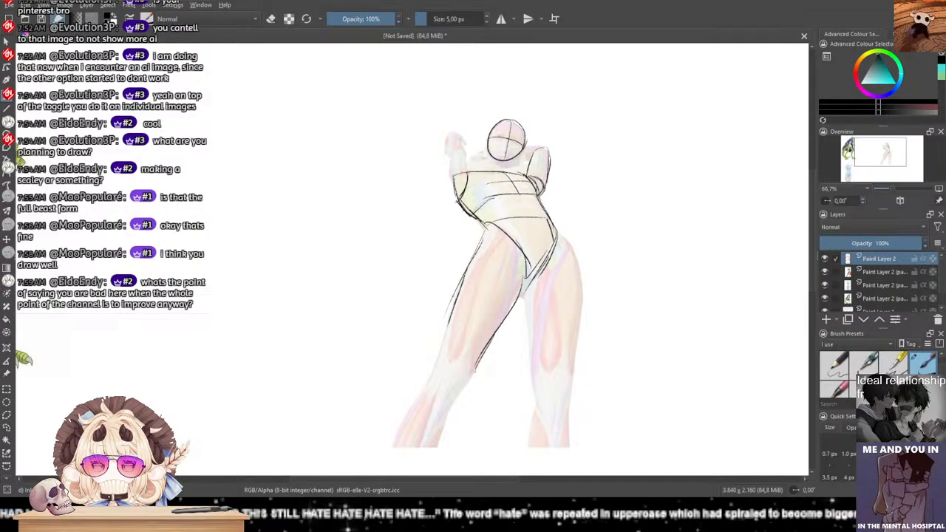
{"action": "key", "text": "ctrl+z"}
{"action": "left_click_drag", "start_coordinate": [487, 227], "coordinate": [448, 321]}
{"action": "mouse_move", "coordinate": [470, 259]}
{"action": "left_mouse_down"}
{"action": "mouse_move", "coordinate": [442, 349]}
{"action": "mouse_move", "coordinate": [454, 375]}
{"action": "mouse_move", "coordinate": [474, 369]}
{"action": "left_mouse_up"}
{"action": "mouse_move", "coordinate": [445, 342]}
{"action": "left_mouse_down"}
{"action": "mouse_move", "coordinate": [451, 375]}
{"action": "mouse_move", "coordinate": [471, 372]}
{"action": "left_mouse_up"}
Step: Sketch the right-hand thigh from the hip down to the knee with inner and outer contours
{"action": "mouse_move", "coordinate": [523, 293]}
{"action": "left_mouse_down"}
{"action": "mouse_move", "coordinate": [535, 391]}
{"action": "mouse_move", "coordinate": [546, 403]}
{"action": "left_mouse_up"}
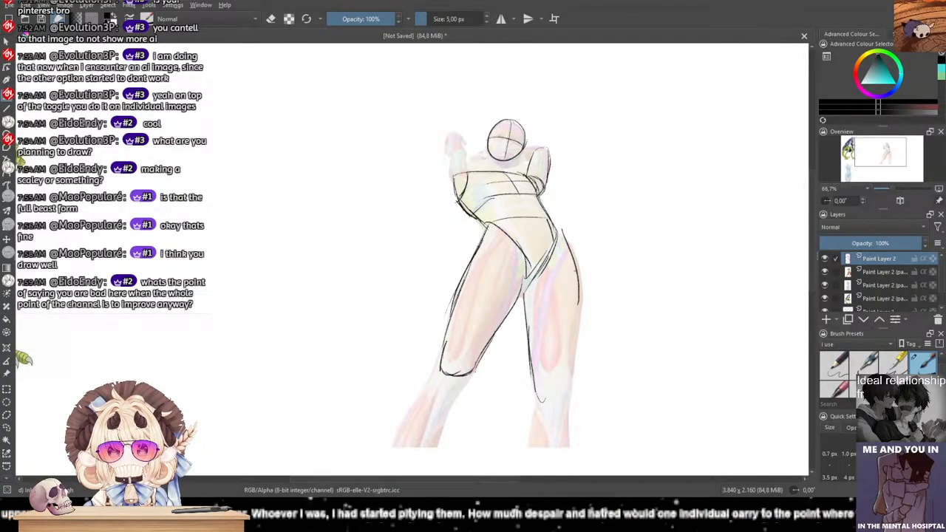
{"action": "left_click_drag", "start_coordinate": [560, 231], "coordinate": [583, 299]}
{"action": "key", "text": "ctrl+z"}
{"action": "left_click_drag", "start_coordinate": [557, 230], "coordinate": [577, 319]}
{"action": "mouse_move", "coordinate": [576, 275]}
{"action": "left_mouse_down"}
{"action": "mouse_move", "coordinate": [559, 400]}
{"action": "mouse_move", "coordinate": [538, 399]}
{"action": "mouse_move", "coordinate": [565, 402]}
{"action": "left_mouse_up"}
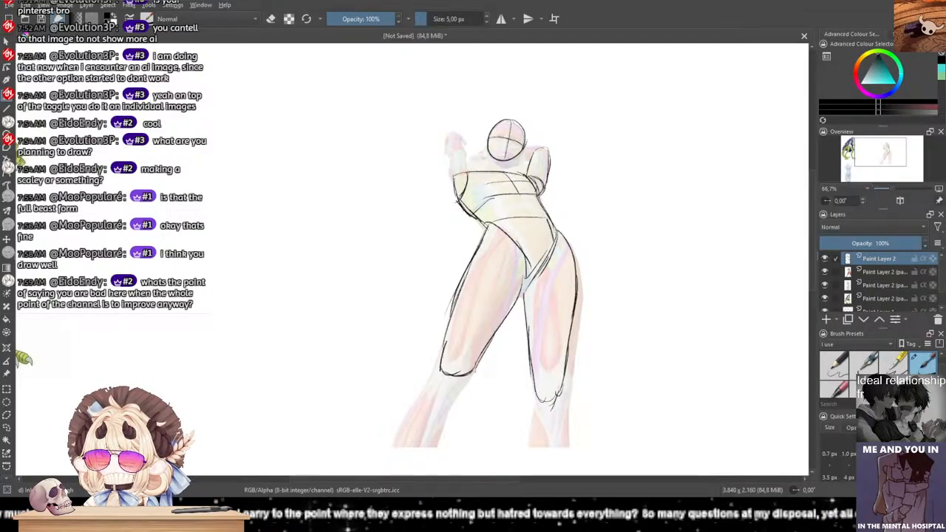
Step: Draw both sides of the right-hand lower leg from the knee to the reference's lower edge
{"action": "mouse_move", "coordinate": [558, 377]}
{"action": "left_mouse_down"}
{"action": "mouse_move", "coordinate": [560, 390]}
{"action": "mouse_move", "coordinate": [556, 448]}
{"action": "left_mouse_up"}
{"action": "left_click_drag", "start_coordinate": [535, 385], "coordinate": [527, 451]}
{"action": "left_click_drag", "start_coordinate": [535, 370], "coordinate": [531, 401]}
{"action": "mouse_move", "coordinate": [526, 290]}
{"action": "left_mouse_down"}
{"action": "mouse_move", "coordinate": [531, 369]}
{"action": "mouse_move", "coordinate": [513, 303]}
{"action": "left_mouse_up"}
{"action": "key", "text": "ctrl+z"}
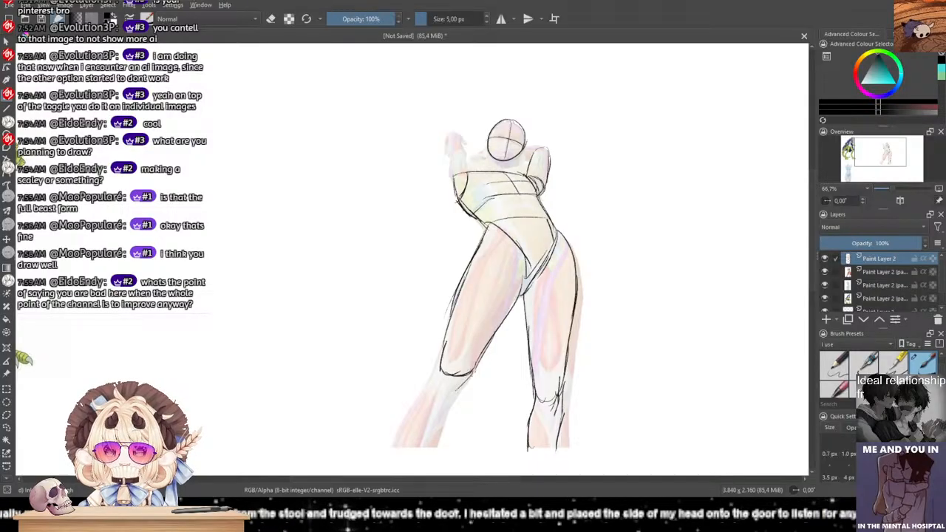
Step: Sketch and reinforce both sides of the left-hand lower leg, and go over the right-hand knee's outer contour
{"action": "left_click_drag", "start_coordinate": [471, 379], "coordinate": [437, 446]}
{"action": "left_click_drag", "start_coordinate": [441, 361], "coordinate": [414, 393]}
{"action": "key", "text": "ctrl+z"}
{"action": "left_click_drag", "start_coordinate": [437, 350], "coordinate": [397, 435]}
{"action": "left_click_drag", "start_coordinate": [411, 396], "coordinate": [397, 447]}
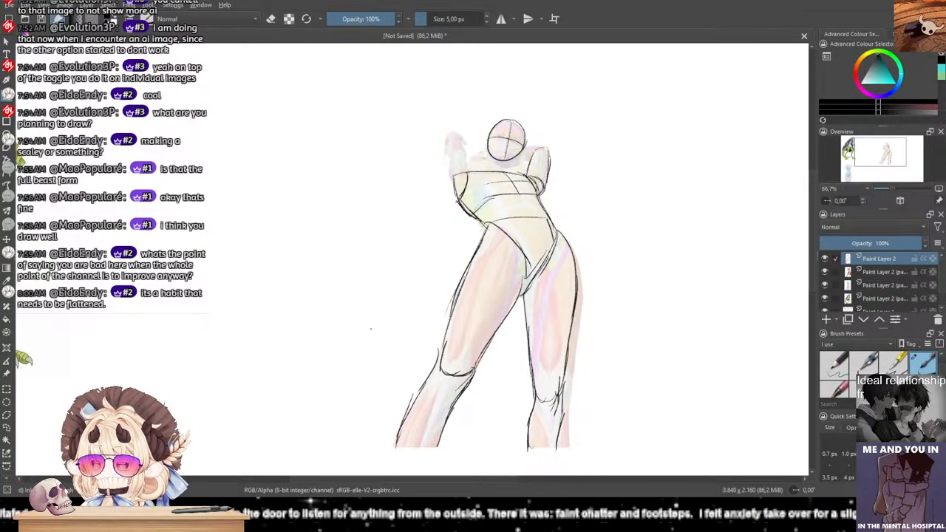
{"action": "key", "text": "ctrl+z"}
{"action": "key", "text": "ctrl+z"}
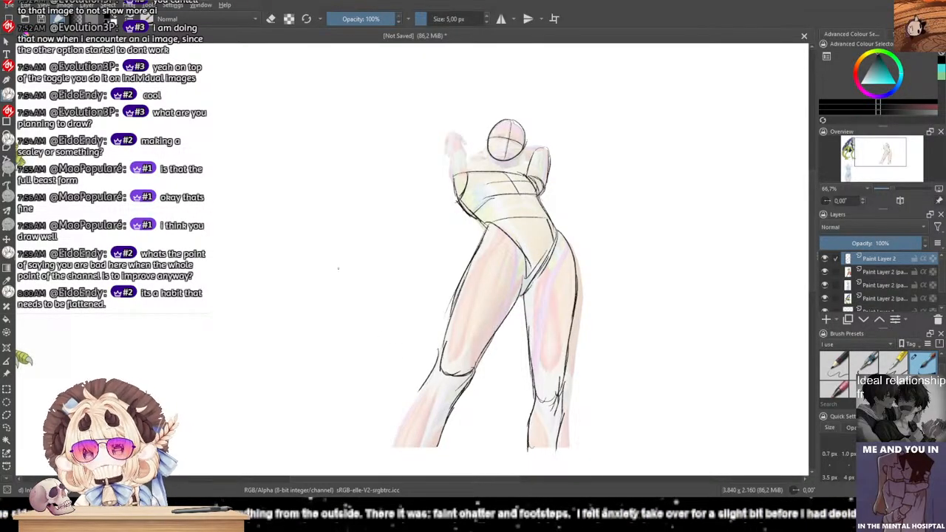
{"action": "left_click_drag", "start_coordinate": [437, 368], "coordinate": [396, 444]}
{"action": "left_click_drag", "start_coordinate": [417, 403], "coordinate": [395, 452]}
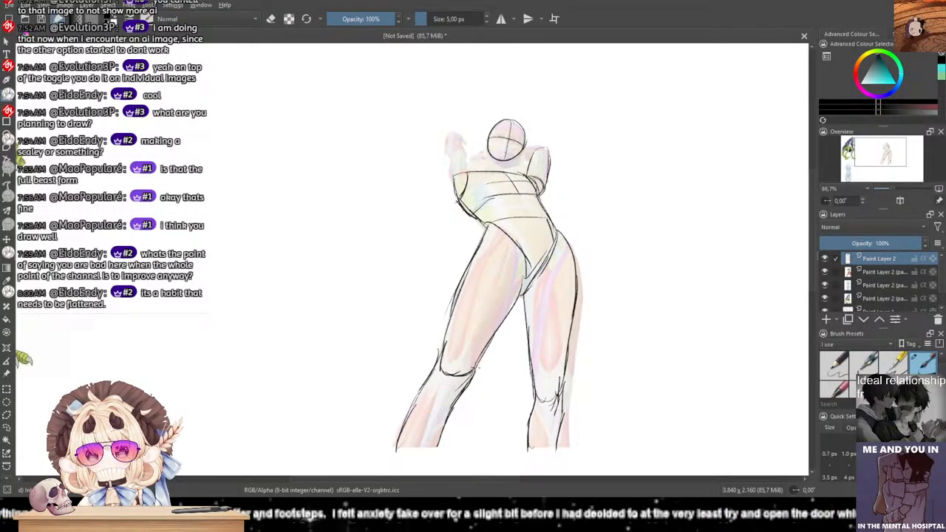
{"action": "mouse_move", "coordinate": [477, 369]}
{"action": "left_mouse_down"}
{"action": "mouse_move", "coordinate": [442, 418]}
{"action": "mouse_move", "coordinate": [437, 454]}
{"action": "left_mouse_up"}
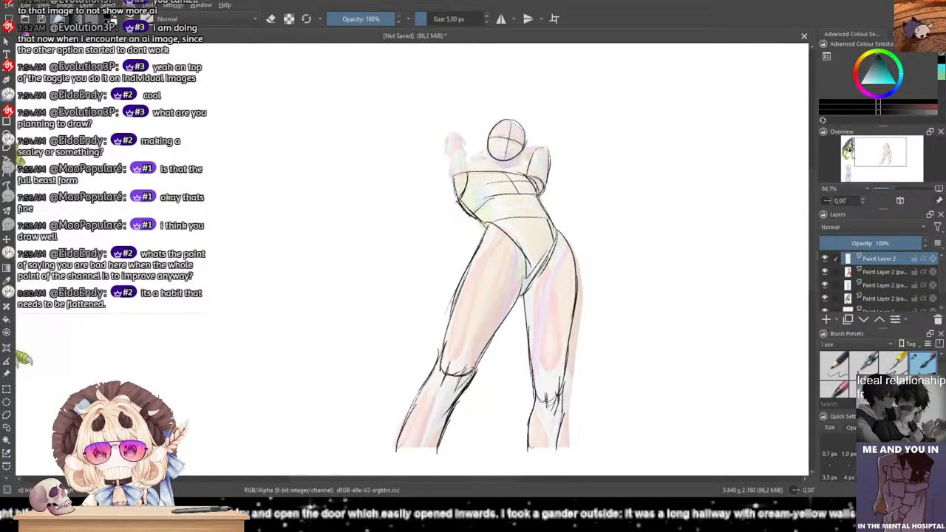
{"action": "left_click_drag", "start_coordinate": [566, 369], "coordinate": [564, 405]}
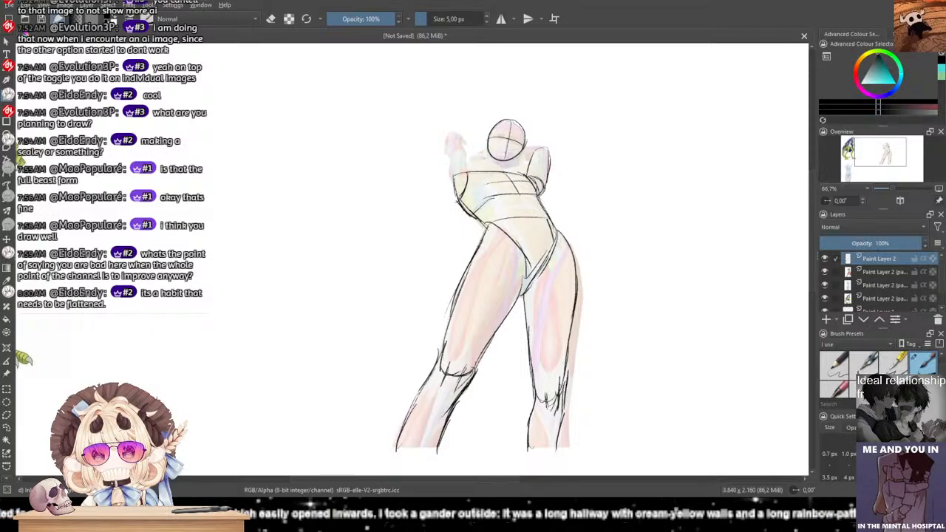
Step: Reinforce the left-hand thigh's inner contour and extend both sides of the head circle down into jaw and neck lines
{"action": "left_click_drag", "start_coordinate": [523, 291], "coordinate": [474, 357]}
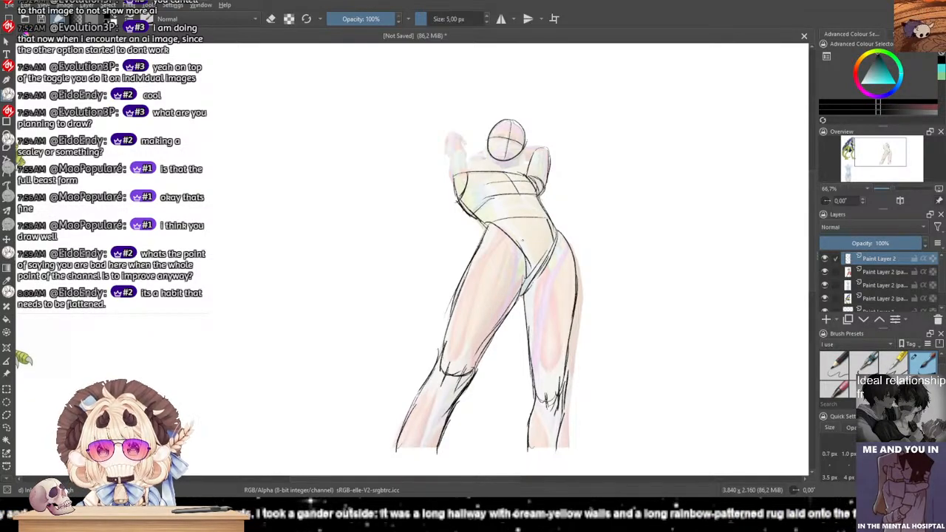
{"action": "scroll", "coordinate": [546, 144], "scroll_direction": "up", "scroll_amount": 5}
{"action": "left_click_drag", "start_coordinate": [443, 190], "coordinate": [567, 238]}
{"action": "scroll", "coordinate": [566, 237], "scroll_direction": "down", "scroll_amount": 1}
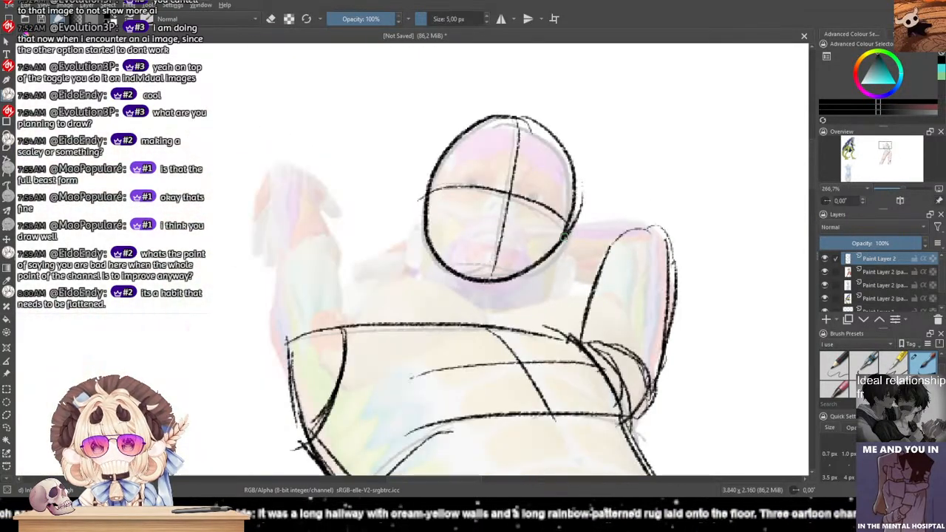
{"action": "scroll", "coordinate": [566, 237], "scroll_direction": "down", "scroll_amount": 1}
{"action": "left_click_drag", "start_coordinate": [461, 209], "coordinate": [454, 282]}
{"action": "mouse_move", "coordinate": [465, 229]}
{"action": "left_mouse_down"}
{"action": "mouse_move", "coordinate": [453, 276]}
{"action": "mouse_move", "coordinate": [500, 265]}
{"action": "mouse_move", "coordinate": [536, 287]}
{"action": "left_mouse_up"}
{"action": "left_click_drag", "start_coordinate": [569, 186], "coordinate": [559, 266]}
{"action": "left_click_drag", "start_coordinate": [567, 226], "coordinate": [545, 287]}
{"action": "mouse_move", "coordinate": [569, 196]}
{"action": "left_mouse_down"}
{"action": "mouse_move", "coordinate": [551, 157]}
{"action": "mouse_move", "coordinate": [458, 193]}
{"action": "mouse_move", "coordinate": [452, 263]}
{"action": "left_mouse_up"}
{"action": "left_click_drag", "start_coordinate": [453, 218], "coordinate": [465, 291]}
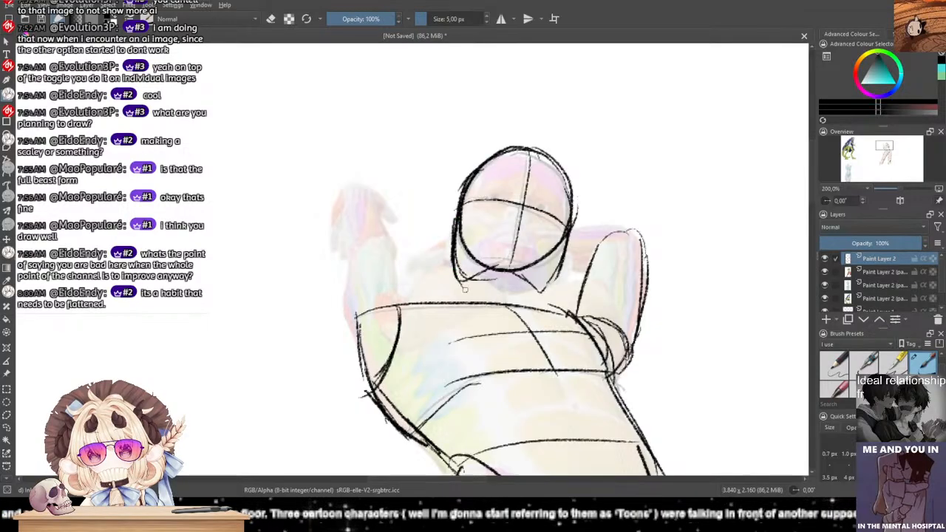
Step: Sketch the left-hand bust form as a rounded shape overlapping the upper torso, with curved lines along its underside
{"action": "left_click_drag", "start_coordinate": [387, 309], "coordinate": [425, 278]}
{"action": "mouse_move", "coordinate": [396, 337]}
{"action": "left_mouse_down"}
{"action": "mouse_move", "coordinate": [487, 274]}
{"action": "mouse_move", "coordinate": [507, 310]}
{"action": "left_mouse_up"}
{"action": "left_click_drag", "start_coordinate": [483, 274], "coordinate": [504, 293]}
{"action": "left_click_drag", "start_coordinate": [452, 264], "coordinate": [403, 319]}
{"action": "mouse_move", "coordinate": [398, 335]}
{"action": "left_mouse_down"}
{"action": "mouse_move", "coordinate": [424, 285]}
{"action": "mouse_move", "coordinate": [483, 280]}
{"action": "mouse_move", "coordinate": [517, 307]}
{"action": "mouse_move", "coordinate": [448, 345]}
{"action": "mouse_move", "coordinate": [477, 344]}
{"action": "left_mouse_up"}
{"action": "mouse_move", "coordinate": [406, 354]}
{"action": "left_mouse_down"}
{"action": "mouse_move", "coordinate": [482, 344]}
{"action": "mouse_move", "coordinate": [498, 316]}
{"action": "mouse_move", "coordinate": [488, 348]}
{"action": "left_mouse_up"}
Step: Sketch the right-hand bust form, redrawing its curve from the chest centre over to the torso's outer side
{"action": "mouse_move", "coordinate": [512, 305]}
{"action": "left_mouse_down"}
{"action": "mouse_move", "coordinate": [613, 279]}
{"action": "mouse_move", "coordinate": [602, 362]}
{"action": "left_mouse_up"}
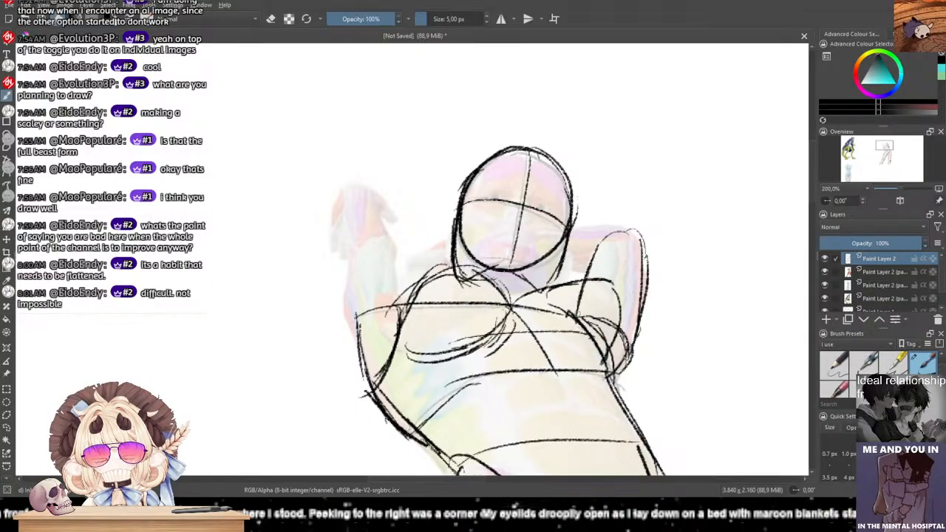
{"action": "key", "text": "ctrl+z"}
{"action": "key", "text": "ctrl+z"}
{"action": "key", "text": "ctrl+z"}
{"action": "mouse_move", "coordinate": [512, 305]}
{"action": "left_mouse_down"}
{"action": "mouse_move", "coordinate": [563, 276]}
{"action": "mouse_move", "coordinate": [625, 282]}
{"action": "mouse_move", "coordinate": [624, 373]}
{"action": "mouse_move", "coordinate": [606, 373]}
{"action": "left_mouse_up"}
{"action": "key", "text": "ctrl+z"}
{"action": "left_click_drag", "start_coordinate": [629, 333], "coordinate": [609, 296]}
{"action": "mouse_move", "coordinate": [521, 306]}
{"action": "left_mouse_down"}
{"action": "mouse_move", "coordinate": [561, 277]}
{"action": "mouse_move", "coordinate": [614, 298]}
{"action": "mouse_move", "coordinate": [630, 342]}
{"action": "left_mouse_up"}
{"action": "mouse_move", "coordinate": [511, 303]}
{"action": "left_mouse_down"}
{"action": "mouse_move", "coordinate": [416, 281]}
{"action": "mouse_move", "coordinate": [394, 291]}
{"action": "left_mouse_up"}
{"action": "mouse_move", "coordinate": [412, 283]}
{"action": "left_mouse_down"}
{"action": "mouse_move", "coordinate": [374, 338]}
{"action": "mouse_move", "coordinate": [383, 393]}
{"action": "left_mouse_up"}
{"action": "key", "text": "ctrl+z"}
{"action": "key", "text": "ctrl+z"}
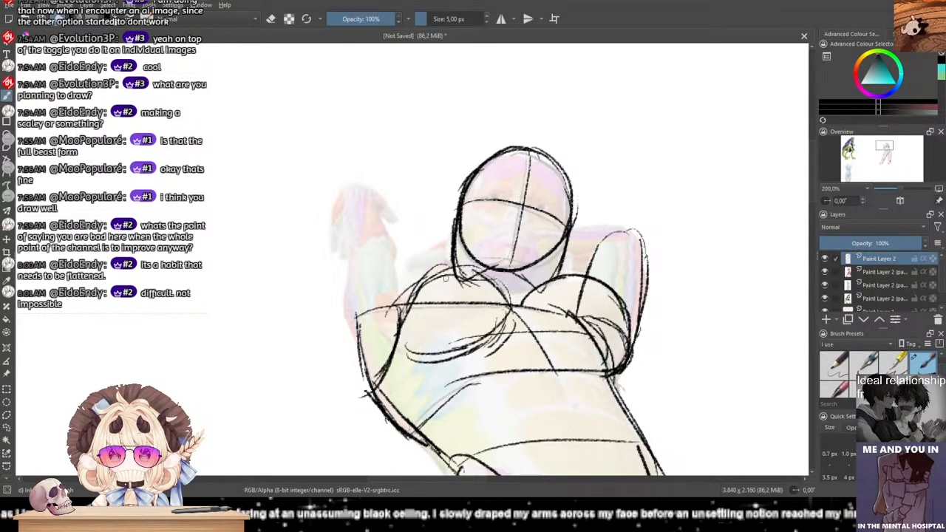
{"action": "mouse_move", "coordinate": [523, 295]}
{"action": "left_mouse_down"}
{"action": "mouse_move", "coordinate": [452, 265]}
{"action": "mouse_move", "coordinate": [399, 329]}
{"action": "left_mouse_up"}
{"action": "key", "text": "ctrl+z"}
{"action": "left_click_drag", "start_coordinate": [412, 290], "coordinate": [408, 371]}
{"action": "mouse_move", "coordinate": [399, 309]}
{"action": "left_mouse_down"}
{"action": "mouse_move", "coordinate": [478, 259]}
{"action": "mouse_move", "coordinate": [534, 314]}
{"action": "left_mouse_up"}
{"action": "key", "text": "ctrl+z"}
{"action": "key", "text": "ctrl+z"}
Step: Enlarge the left-hand bust form with heavier strokes along its top, inner edge and outer side
{"action": "mouse_move", "coordinate": [505, 268]}
{"action": "left_mouse_down"}
{"action": "mouse_move", "coordinate": [407, 271]}
{"action": "mouse_move", "coordinate": [393, 362]}
{"action": "mouse_move", "coordinate": [455, 265]}
{"action": "mouse_move", "coordinate": [526, 306]}
{"action": "left_mouse_up"}
{"action": "left_click_drag", "start_coordinate": [502, 275], "coordinate": [523, 298]}
{"action": "left_click_drag", "start_coordinate": [477, 263], "coordinate": [413, 300]}
{"action": "mouse_move", "coordinate": [398, 362]}
{"action": "left_mouse_down"}
{"action": "mouse_move", "coordinate": [461, 376]}
{"action": "mouse_move", "coordinate": [509, 345]}
{"action": "left_mouse_up"}
{"action": "key", "text": "ctrl+z"}
{"action": "key", "text": "ctrl+z"}
{"action": "left_click_drag", "start_coordinate": [519, 309], "coordinate": [512, 371]}
{"action": "key", "text": "ctrl+z"}
{"action": "left_click_drag", "start_coordinate": [523, 300], "coordinate": [539, 320]}
{"action": "key", "text": "ctrl+z"}
{"action": "key", "text": "ctrl+z"}
{"action": "mouse_move", "coordinate": [515, 276]}
{"action": "left_mouse_down"}
{"action": "mouse_move", "coordinate": [535, 313]}
{"action": "mouse_move", "coordinate": [529, 304]}
{"action": "left_mouse_up"}
{"action": "mouse_move", "coordinate": [494, 261]}
{"action": "left_mouse_down"}
{"action": "mouse_move", "coordinate": [399, 313]}
{"action": "mouse_move", "coordinate": [402, 368]}
{"action": "left_mouse_up"}
{"action": "mouse_move", "coordinate": [398, 364]}
{"action": "left_mouse_down"}
{"action": "mouse_move", "coordinate": [400, 313]}
{"action": "mouse_move", "coordinate": [469, 257]}
{"action": "mouse_move", "coordinate": [509, 289]}
{"action": "mouse_move", "coordinate": [393, 370]}
{"action": "left_mouse_up"}
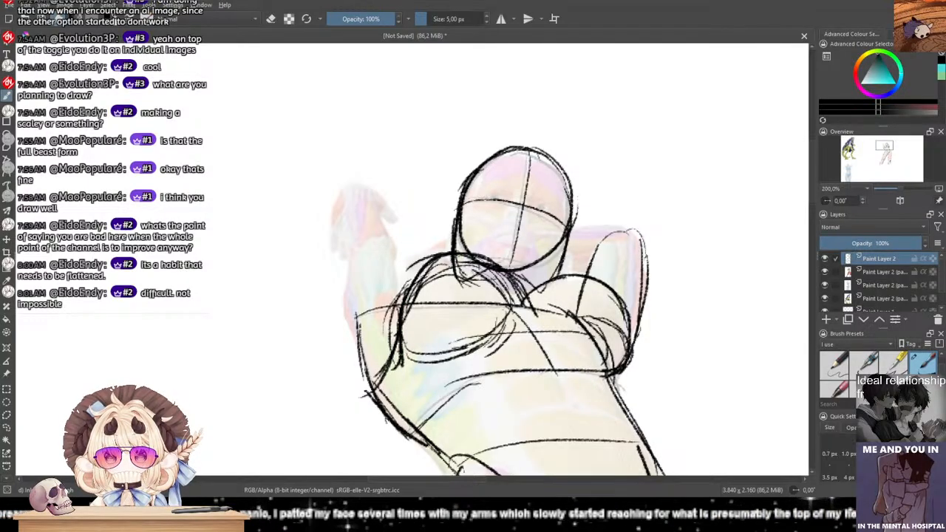
Step: Outline the left-hand raised arm and reinforce its outer contour down to the side of the torso
{"action": "mouse_move", "coordinate": [352, 252]}
{"action": "left_mouse_down"}
{"action": "mouse_move", "coordinate": [384, 240]}
{"action": "mouse_move", "coordinate": [400, 294]}
{"action": "left_mouse_up"}
{"action": "left_click_drag", "start_coordinate": [390, 260], "coordinate": [399, 301]}
{"action": "left_click_drag", "start_coordinate": [380, 242], "coordinate": [395, 306]}
{"action": "left_click_drag", "start_coordinate": [351, 248], "coordinate": [348, 332]}
{"action": "mouse_move", "coordinate": [345, 296]}
{"action": "left_mouse_down"}
{"action": "mouse_move", "coordinate": [368, 395]}
{"action": "mouse_move", "coordinate": [384, 371]}
{"action": "left_mouse_up"}
{"action": "mouse_move", "coordinate": [356, 343]}
{"action": "left_mouse_down"}
{"action": "mouse_move", "coordinate": [371, 397]}
{"action": "mouse_move", "coordinate": [424, 446]}
{"action": "left_mouse_up"}
Step: Reinforce the curved line beneath the bust and the right-hand contour of the waist
{"action": "left_click_drag", "start_coordinate": [446, 286], "coordinate": [435, 200]}
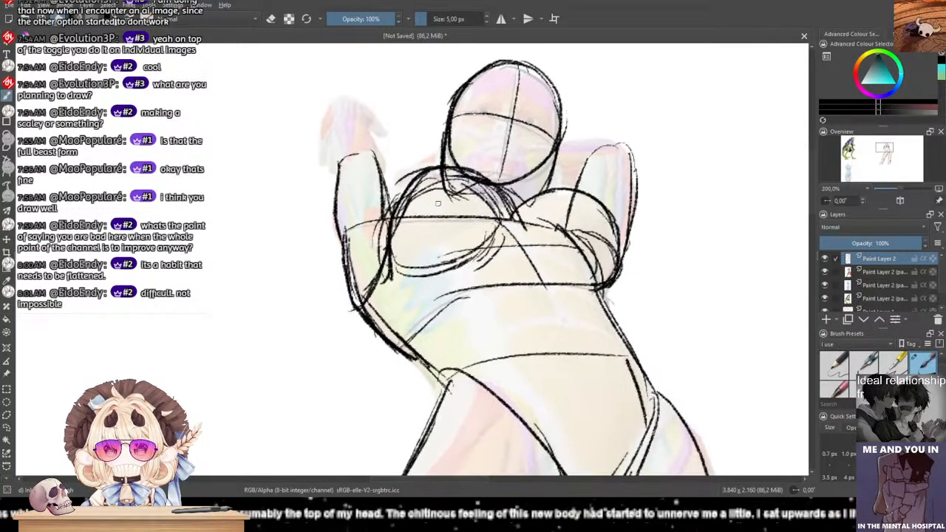
{"action": "mouse_move", "coordinate": [412, 345]}
{"action": "left_mouse_down"}
{"action": "mouse_move", "coordinate": [570, 276]}
{"action": "mouse_move", "coordinate": [436, 315]}
{"action": "mouse_move", "coordinate": [541, 288]}
{"action": "left_mouse_up"}
{"action": "key", "text": "ctrl+z"}
{"action": "key", "text": "ctrl+z"}
{"action": "mouse_move", "coordinate": [458, 292]}
{"action": "left_mouse_down"}
{"action": "mouse_move", "coordinate": [415, 345]}
{"action": "mouse_move", "coordinate": [576, 282]}
{"action": "mouse_move", "coordinate": [602, 287]}
{"action": "mouse_move", "coordinate": [639, 371]}
{"action": "left_mouse_up"}
{"action": "left_click_drag", "start_coordinate": [605, 300], "coordinate": [653, 406]}
Step: Darken the curved line across the hips and go over the upper outline of the right-hand bust form
{"action": "left_click_drag", "start_coordinate": [533, 286], "coordinate": [544, 226]}
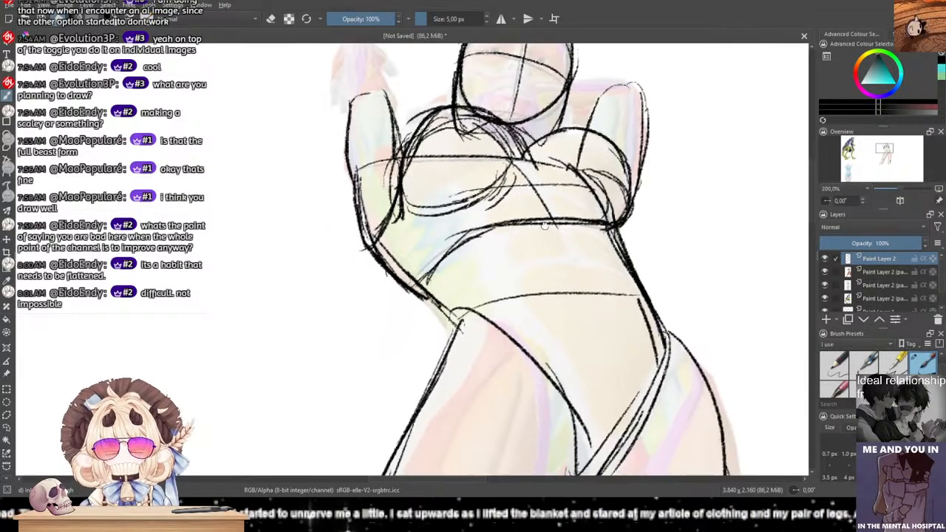
{"action": "left_click_drag", "start_coordinate": [470, 308], "coordinate": [610, 299]}
{"action": "left_click_drag", "start_coordinate": [529, 302], "coordinate": [653, 308]}
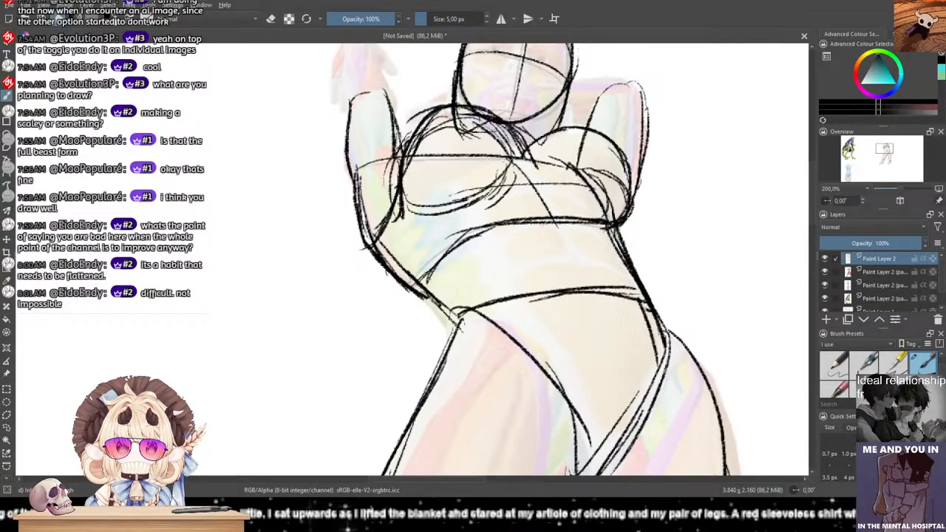
{"action": "left_click_drag", "start_coordinate": [518, 192], "coordinate": [482, 322]}
{"action": "mouse_move", "coordinate": [488, 286]}
{"action": "left_mouse_down"}
{"action": "mouse_move", "coordinate": [551, 255]}
{"action": "mouse_move", "coordinate": [585, 295]}
{"action": "mouse_move", "coordinate": [583, 349]}
{"action": "mouse_move", "coordinate": [573, 356]}
{"action": "left_mouse_up"}
Step: Mark a short mouth line and rough in both eyes along the head's horizontal guideline
{"action": "left_click_drag", "start_coordinate": [436, 238], "coordinate": [357, 305]}
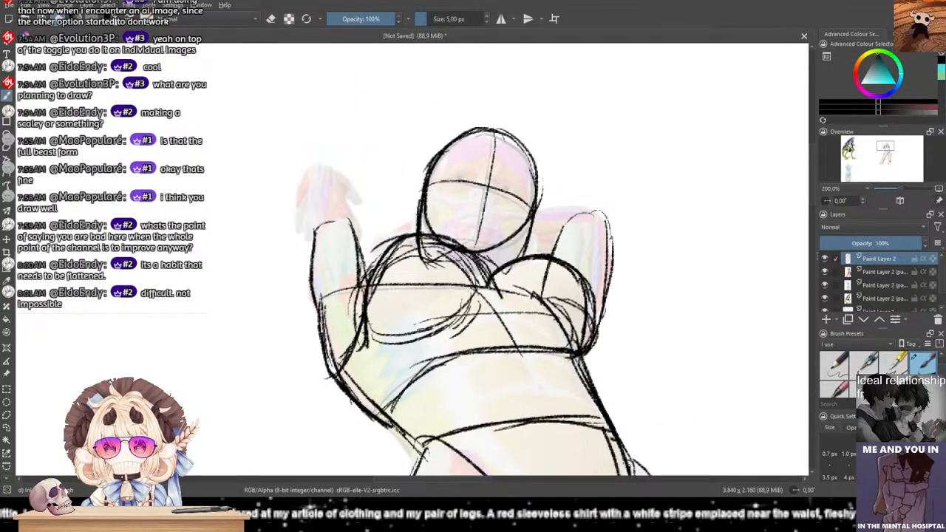
{"action": "left_click_drag", "start_coordinate": [337, 222], "coordinate": [343, 329]}
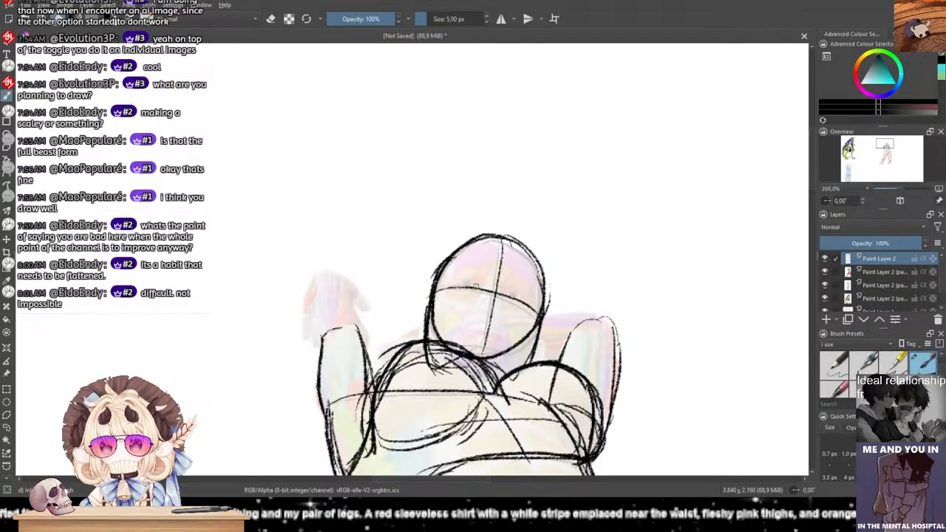
{"action": "left_click_drag", "start_coordinate": [473, 331], "coordinate": [491, 338]}
{"action": "left_click_drag", "start_coordinate": [512, 290], "coordinate": [527, 298]}
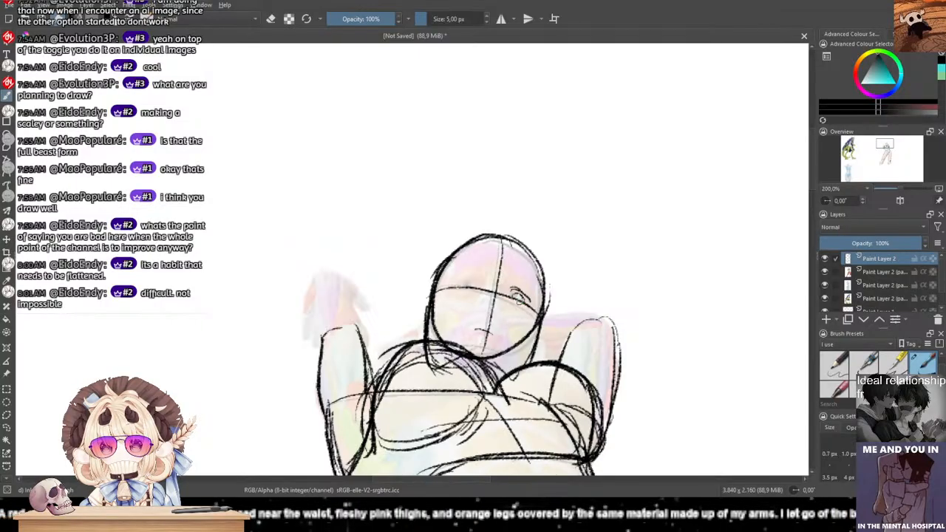
{"action": "left_click_drag", "start_coordinate": [454, 282], "coordinate": [480, 282]}
{"action": "key", "text": "ctrl+z"}
{"action": "key", "text": "ctrl+z"}
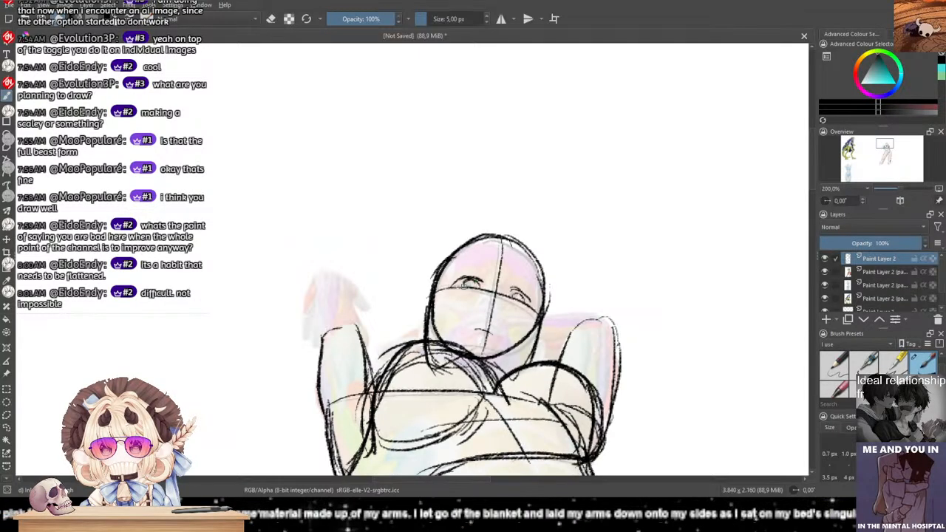
Step: Refine both eyes with heavier upper lids and add an eyebrow above each
{"action": "scroll", "coordinate": [475, 298], "scroll_direction": "up", "scroll_amount": 4}
{"action": "left_click_drag", "start_coordinate": [482, 168], "coordinate": [366, 177]}
{"action": "left_click_drag", "start_coordinate": [496, 258], "coordinate": [561, 274]}
{"action": "key", "text": "ctrl+z"}
{"action": "mouse_move", "coordinate": [495, 259]}
{"action": "left_mouse_down"}
{"action": "mouse_move", "coordinate": [557, 275]}
{"action": "mouse_move", "coordinate": [593, 307]}
{"action": "left_mouse_up"}
{"action": "mouse_move", "coordinate": [507, 286]}
{"action": "left_mouse_down"}
{"action": "mouse_move", "coordinate": [563, 297]}
{"action": "mouse_move", "coordinate": [568, 308]}
{"action": "left_mouse_up"}
{"action": "mouse_move", "coordinate": [324, 240]}
{"action": "left_mouse_down"}
{"action": "mouse_move", "coordinate": [377, 251]}
{"action": "mouse_move", "coordinate": [325, 236]}
{"action": "mouse_move", "coordinate": [316, 246]}
{"action": "left_mouse_up"}
{"action": "mouse_move", "coordinate": [396, 220]}
{"action": "left_mouse_down"}
{"action": "mouse_move", "coordinate": [346, 212]}
{"action": "mouse_move", "coordinate": [304, 223]}
{"action": "mouse_move", "coordinate": [274, 246]}
{"action": "left_mouse_up"}
{"action": "mouse_move", "coordinate": [318, 216]}
{"action": "left_mouse_down"}
{"action": "mouse_move", "coordinate": [354, 211]}
{"action": "mouse_move", "coordinate": [404, 224]}
{"action": "left_mouse_up"}
{"action": "mouse_move", "coordinate": [514, 213]}
{"action": "left_mouse_down"}
{"action": "mouse_move", "coordinate": [561, 233]}
{"action": "mouse_move", "coordinate": [595, 270]}
{"action": "left_mouse_up"}
{"action": "left_click_drag", "start_coordinate": [402, 177], "coordinate": [283, 189]}
{"action": "left_click_drag", "start_coordinate": [337, 176], "coordinate": [268, 214]}
{"action": "left_click_drag", "start_coordinate": [296, 301], "coordinate": [330, 239]}
Step: Draw the face mask's upper edge across the cheeks and nose, curving down to the jaw on the right-hand side
{"action": "mouse_move", "coordinate": [242, 282]}
{"action": "left_mouse_down"}
{"action": "mouse_move", "coordinate": [310, 251]}
{"action": "mouse_move", "coordinate": [415, 244]}
{"action": "left_mouse_up"}
{"action": "key", "text": "ctrl+z"}
{"action": "mouse_move", "coordinate": [273, 262]}
{"action": "left_mouse_down"}
{"action": "mouse_move", "coordinate": [412, 228]}
{"action": "mouse_move", "coordinate": [577, 272]}
{"action": "left_mouse_up"}
{"action": "left_click_drag", "start_coordinate": [510, 244], "coordinate": [597, 329]}
{"action": "left_click_drag", "start_coordinate": [584, 285], "coordinate": [607, 374]}
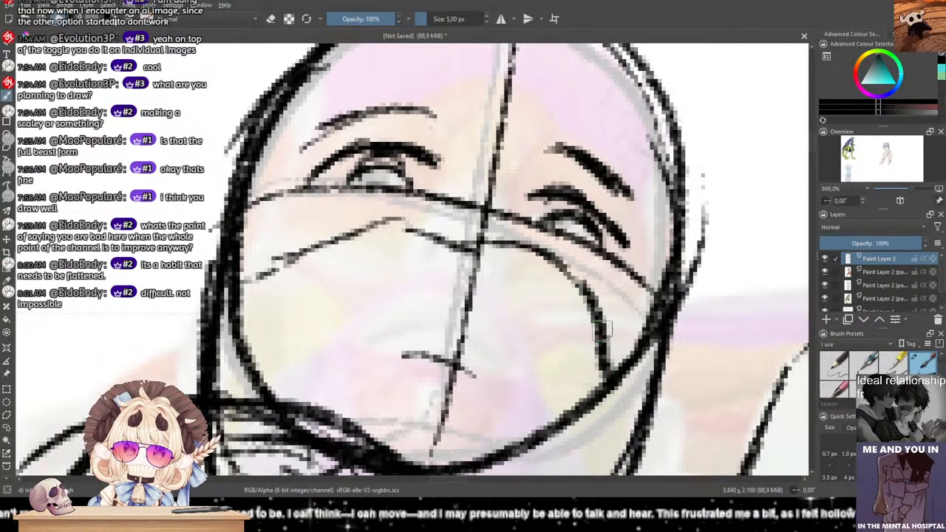
{"action": "mouse_move", "coordinate": [471, 249]}
{"action": "left_mouse_down"}
{"action": "mouse_move", "coordinate": [309, 230]}
{"action": "mouse_move", "coordinate": [247, 285]}
{"action": "left_mouse_up"}
{"action": "mouse_move", "coordinate": [411, 348]}
{"action": "left_mouse_down"}
{"action": "mouse_move", "coordinate": [428, 347]}
{"action": "mouse_move", "coordinate": [455, 384]}
{"action": "mouse_move", "coordinate": [452, 411]}
{"action": "left_mouse_up"}
{"action": "key", "text": "ctrl+z"}
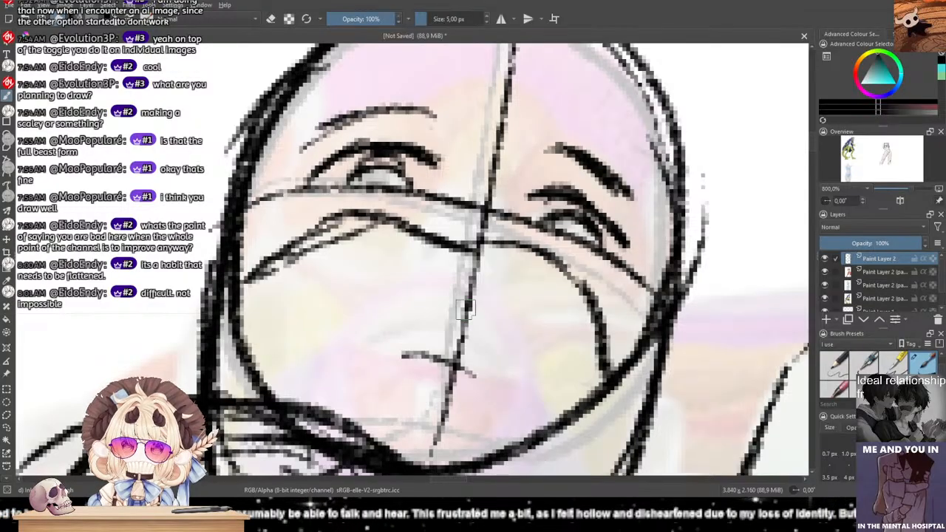
Step: Erase the mouth mark and the lower part of the face's centre line inside the mask
{"action": "scroll", "coordinate": [920, 357], "scroll_direction": "up", "scroll_amount": 2}
{"action": "left_click", "coordinate": [829, 367]}
{"action": "left_click_drag", "start_coordinate": [395, 351], "coordinate": [475, 368]}
{"action": "scroll", "coordinate": [661, 321], "scroll_direction": "down", "scroll_amount": 8}
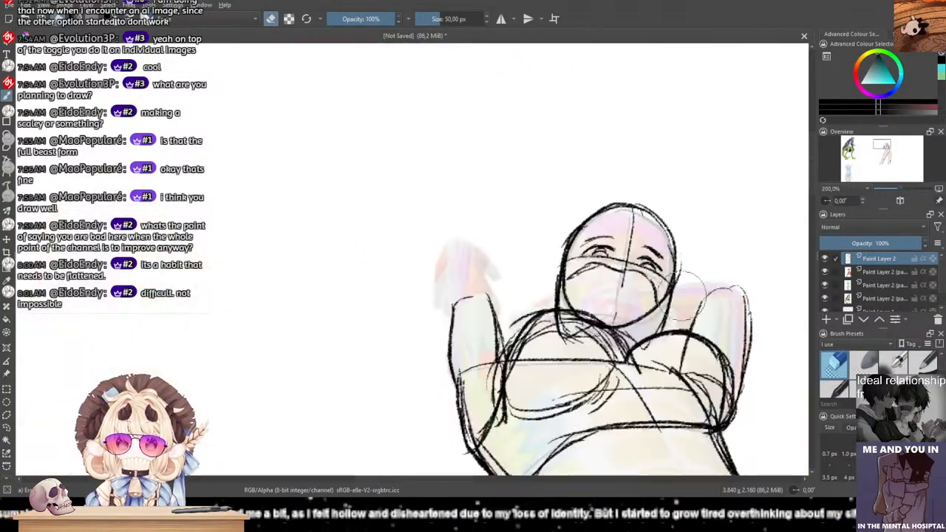
{"action": "left_click_drag", "start_coordinate": [577, 280], "coordinate": [531, 212]}
{"action": "scroll", "coordinate": [884, 341], "scroll_direction": "down", "scroll_amount": 3}
{"action": "scroll", "coordinate": [855, 344], "scroll_direction": "up", "scroll_amount": 3}
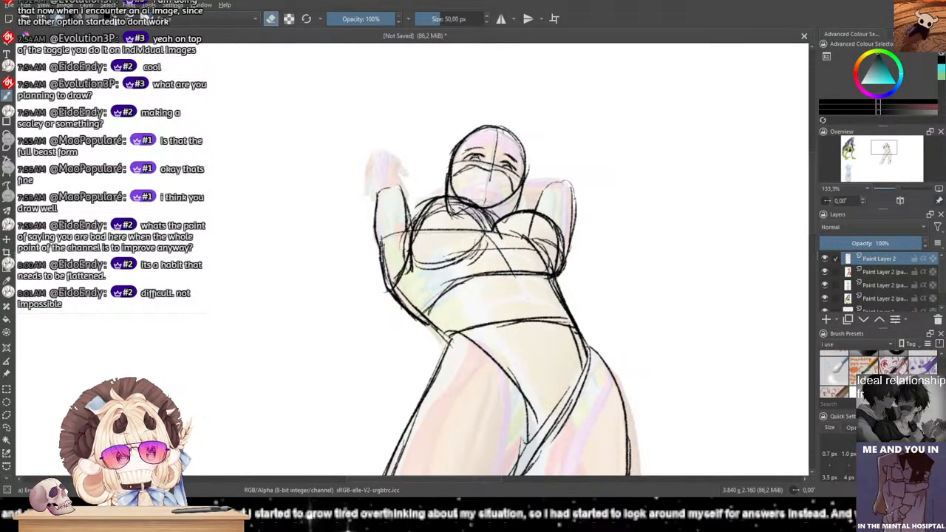
Step: Switch back to the 5 px drawing brush and sketch the left-hand raised hand with its palm sides and bent fingers
{"action": "key", "text": "e"}
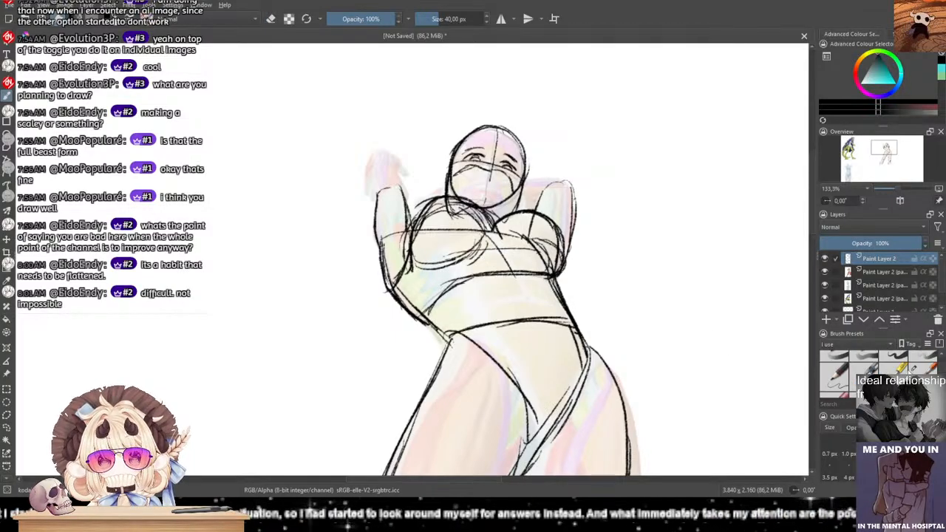
{"action": "left_click", "coordinate": [922, 368]}
{"action": "scroll", "coordinate": [489, 301], "scroll_direction": "down", "scroll_amount": 2}
{"action": "mouse_move", "coordinate": [450, 356]}
{"action": "left_mouse_down"}
{"action": "mouse_move", "coordinate": [474, 314]}
{"action": "mouse_move", "coordinate": [509, 297]}
{"action": "mouse_move", "coordinate": [725, 252]}
{"action": "mouse_move", "coordinate": [566, 299]}
{"action": "mouse_move", "coordinate": [520, 280]}
{"action": "left_mouse_up"}
{"action": "scroll", "coordinate": [568, 287], "scroll_direction": "down", "scroll_amount": 1}
{"action": "scroll", "coordinate": [575, 285], "scroll_direction": "up", "scroll_amount": 5}
{"action": "left_click_drag", "start_coordinate": [505, 318], "coordinate": [498, 436]}
{"action": "left_click_drag", "start_coordinate": [477, 166], "coordinate": [525, 350]}
{"action": "left_click_drag", "start_coordinate": [531, 272], "coordinate": [534, 314]}
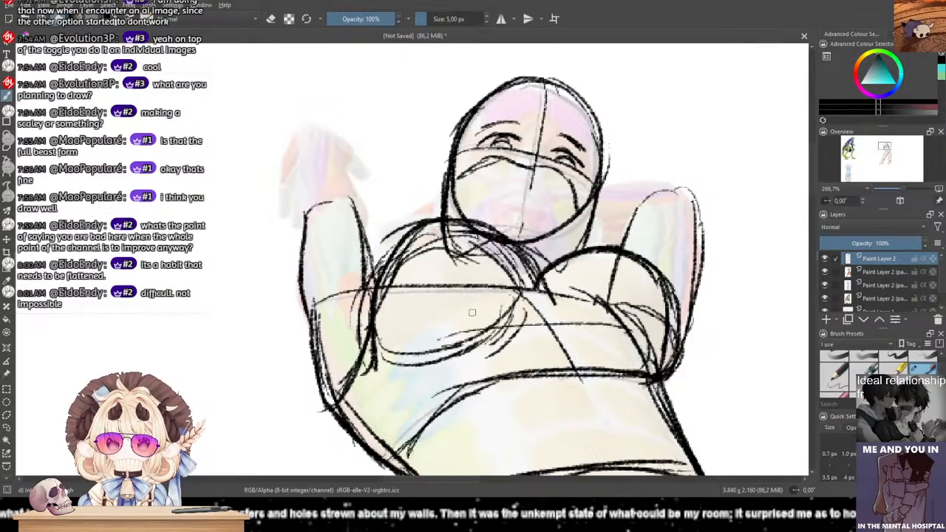
{"action": "left_click_drag", "start_coordinate": [305, 138], "coordinate": [304, 213]}
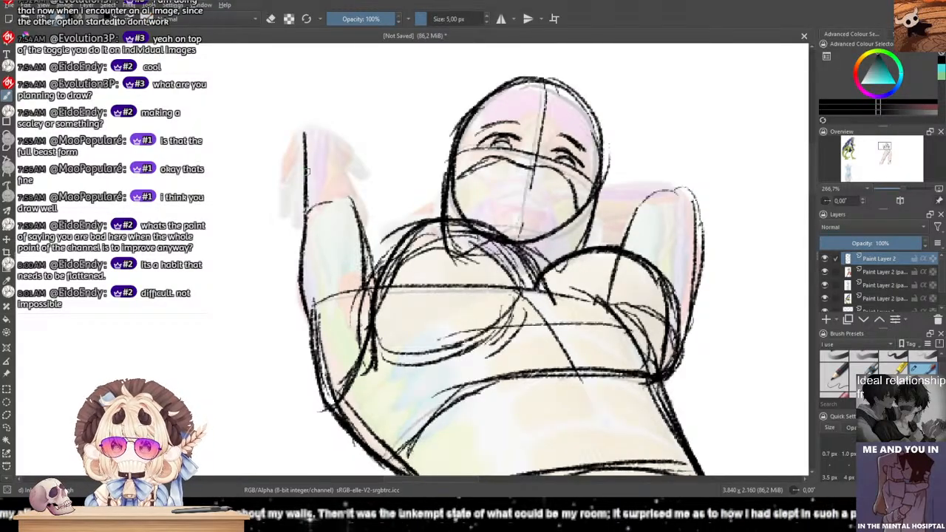
{"action": "left_click_drag", "start_coordinate": [317, 134], "coordinate": [359, 214]}
{"action": "mouse_move", "coordinate": [330, 139]}
{"action": "left_mouse_down"}
{"action": "mouse_move", "coordinate": [299, 139]}
{"action": "mouse_move", "coordinate": [362, 154]}
{"action": "mouse_move", "coordinate": [366, 175]}
{"action": "left_mouse_up"}
{"action": "left_click_drag", "start_coordinate": [363, 170], "coordinate": [378, 186]}
{"action": "mouse_move", "coordinate": [294, 134]}
{"action": "left_mouse_down"}
{"action": "mouse_move", "coordinate": [280, 184]}
{"action": "mouse_move", "coordinate": [301, 194]}
{"action": "mouse_move", "coordinate": [285, 222]}
{"action": "mouse_move", "coordinate": [305, 230]}
{"action": "left_mouse_up"}
{"action": "left_click_drag", "start_coordinate": [284, 185], "coordinate": [305, 193]}
{"action": "mouse_move", "coordinate": [306, 125]}
{"action": "left_mouse_down"}
{"action": "mouse_move", "coordinate": [282, 147]}
{"action": "mouse_move", "coordinate": [300, 126]}
{"action": "mouse_move", "coordinate": [279, 178]}
{"action": "mouse_move", "coordinate": [335, 122]}
{"action": "mouse_move", "coordinate": [337, 149]}
{"action": "mouse_move", "coordinate": [358, 152]}
{"action": "mouse_move", "coordinate": [381, 198]}
{"action": "mouse_move", "coordinate": [372, 206]}
{"action": "mouse_move", "coordinate": [378, 189]}
{"action": "mouse_move", "coordinate": [375, 199]}
{"action": "mouse_move", "coordinate": [355, 169]}
{"action": "mouse_move", "coordinate": [347, 200]}
{"action": "left_mouse_up"}
{"action": "left_click_drag", "start_coordinate": [336, 139], "coordinate": [358, 213]}
{"action": "left_click_drag", "start_coordinate": [348, 176], "coordinate": [367, 254]}
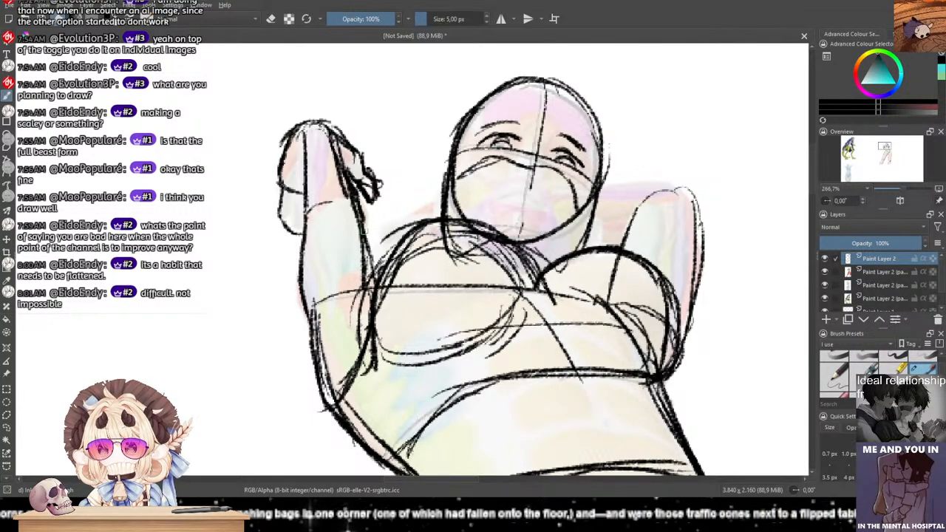
Step: Reinforce the left-hand upper arm and extend the left-hand bust form with new inner and lower curves
{"action": "left_click_drag", "start_coordinate": [307, 288], "coordinate": [329, 365]}
{"action": "mouse_move", "coordinate": [375, 272]}
{"action": "left_mouse_down"}
{"action": "mouse_move", "coordinate": [359, 355]}
{"action": "mouse_move", "coordinate": [384, 259]}
{"action": "mouse_move", "coordinate": [434, 238]}
{"action": "mouse_move", "coordinate": [521, 269]}
{"action": "mouse_move", "coordinate": [576, 306]}
{"action": "left_mouse_up"}
{"action": "key", "text": "ctrl+z"}
{"action": "key", "text": "ctrl+z"}
{"action": "left_click_drag", "start_coordinate": [523, 246], "coordinate": [568, 306]}
{"action": "mouse_move", "coordinate": [540, 267]}
{"action": "left_mouse_down"}
{"action": "mouse_move", "coordinate": [619, 244]}
{"action": "mouse_move", "coordinate": [636, 263]}
{"action": "mouse_move", "coordinate": [665, 361]}
{"action": "mouse_move", "coordinate": [653, 373]}
{"action": "mouse_move", "coordinate": [526, 322]}
{"action": "mouse_move", "coordinate": [550, 355]}
{"action": "mouse_move", "coordinate": [534, 370]}
{"action": "left_mouse_up"}
{"action": "mouse_move", "coordinate": [377, 362]}
{"action": "left_mouse_down"}
{"action": "mouse_move", "coordinate": [487, 378]}
{"action": "mouse_move", "coordinate": [499, 362]}
{"action": "left_mouse_up"}
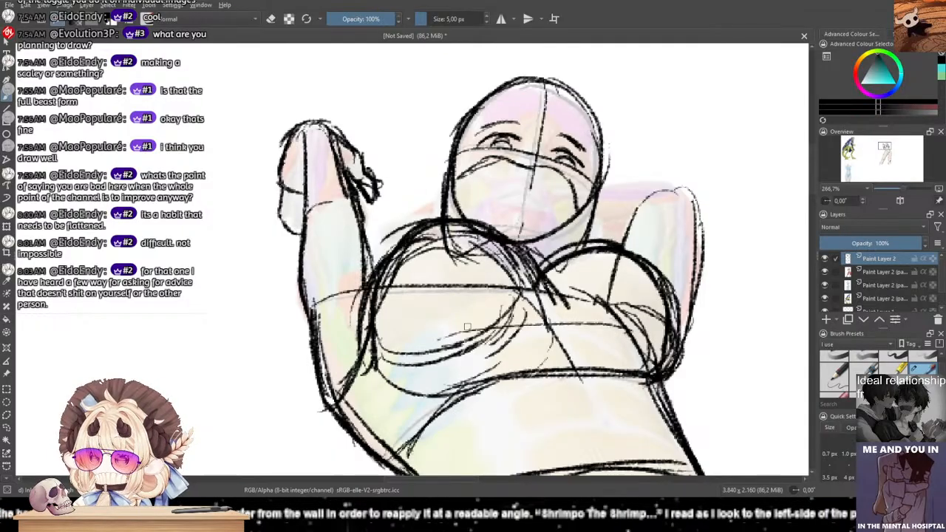
{"action": "mouse_move", "coordinate": [539, 309]}
{"action": "left_mouse_down"}
{"action": "mouse_move", "coordinate": [500, 369]}
{"action": "mouse_move", "coordinate": [382, 378]}
{"action": "mouse_move", "coordinate": [477, 367]}
{"action": "left_mouse_up"}
{"action": "key", "text": "ctrl+z"}
{"action": "key", "text": "ctrl+z"}
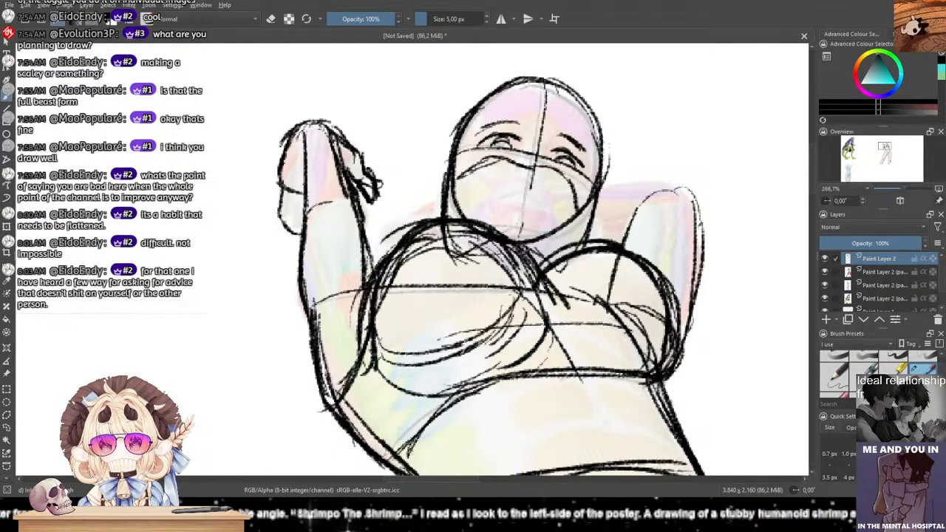
Step: Darken the left-hand bust form's underside and add a lower curve to the right-hand form
{"action": "mouse_move", "coordinate": [368, 355]}
{"action": "left_mouse_down"}
{"action": "mouse_move", "coordinate": [415, 279]}
{"action": "mouse_move", "coordinate": [457, 255]}
{"action": "left_mouse_up"}
{"action": "mouse_move", "coordinate": [407, 282]}
{"action": "left_mouse_down"}
{"action": "mouse_move", "coordinate": [441, 261]}
{"action": "mouse_move", "coordinate": [513, 283]}
{"action": "left_mouse_up"}
{"action": "key", "text": "ctrl+z"}
{"action": "key", "text": "ctrl+z"}
{"action": "mouse_move", "coordinate": [359, 327]}
{"action": "left_mouse_down"}
{"action": "mouse_move", "coordinate": [476, 247]}
{"action": "mouse_move", "coordinate": [541, 288]}
{"action": "mouse_move", "coordinate": [544, 334]}
{"action": "mouse_move", "coordinate": [455, 378]}
{"action": "mouse_move", "coordinate": [396, 387]}
{"action": "mouse_move", "coordinate": [446, 390]}
{"action": "mouse_move", "coordinate": [505, 363]}
{"action": "mouse_move", "coordinate": [543, 326]}
{"action": "mouse_move", "coordinate": [602, 343]}
{"action": "left_mouse_up"}
{"action": "key", "text": "ctrl+z"}
{"action": "key", "text": "ctrl+z"}
{"action": "left_click_drag", "start_coordinate": [554, 325], "coordinate": [648, 363]}
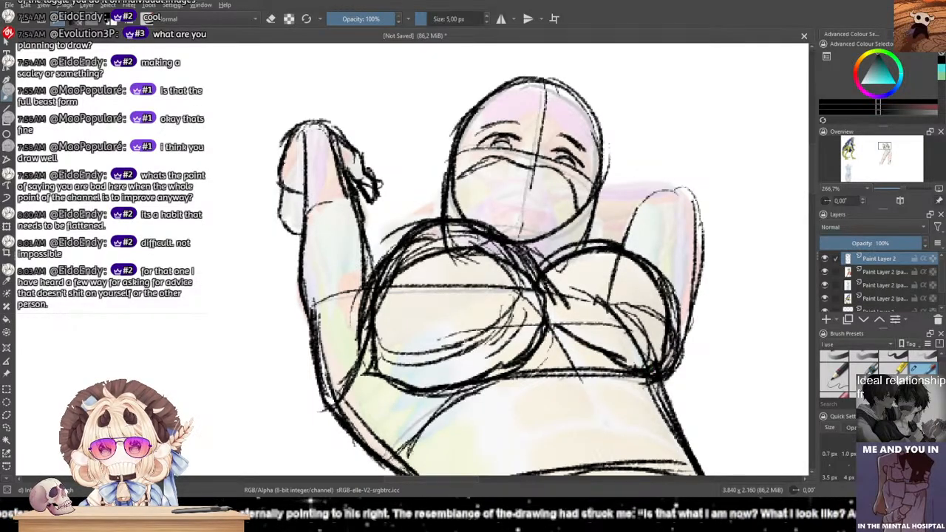
Step: Go over the upper outlines of both bust forms and strengthen the right-hand form's lower curve
{"action": "mouse_move", "coordinate": [537, 272]}
{"action": "left_mouse_down"}
{"action": "mouse_move", "coordinate": [461, 238]}
{"action": "mouse_move", "coordinate": [357, 332]}
{"action": "left_mouse_up"}
{"action": "left_click_drag", "start_coordinate": [384, 274], "coordinate": [418, 252]}
{"action": "mouse_move", "coordinate": [516, 255]}
{"action": "left_mouse_down"}
{"action": "mouse_move", "coordinate": [597, 358]}
{"action": "mouse_move", "coordinate": [635, 372]}
{"action": "left_mouse_up"}
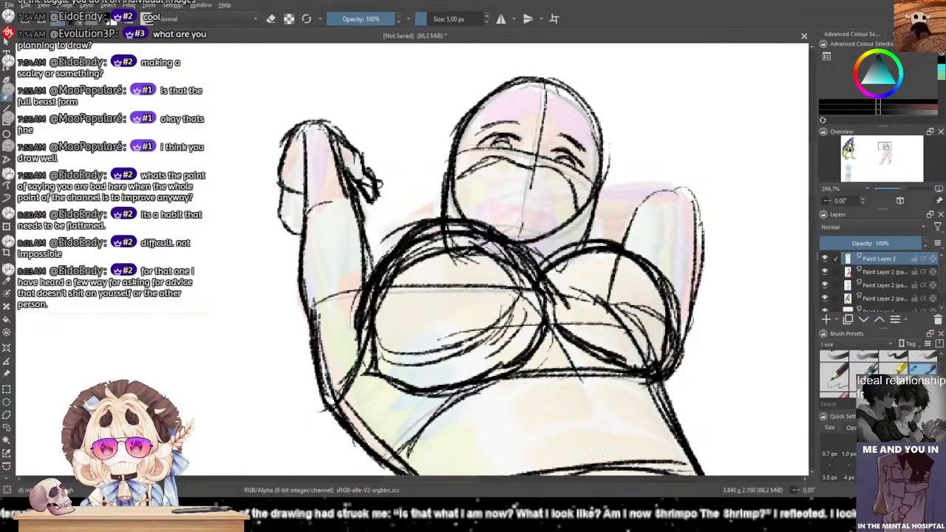
{"action": "left_click_drag", "start_coordinate": [545, 271], "coordinate": [560, 262]}
{"action": "left_click_drag", "start_coordinate": [624, 250], "coordinate": [673, 310]}
Step: Examine the horned character reference's face, hair and outfit, and return to the upper body of the sketch
{"action": "scroll", "coordinate": [527, 248], "scroll_direction": "down", "scroll_amount": 5}
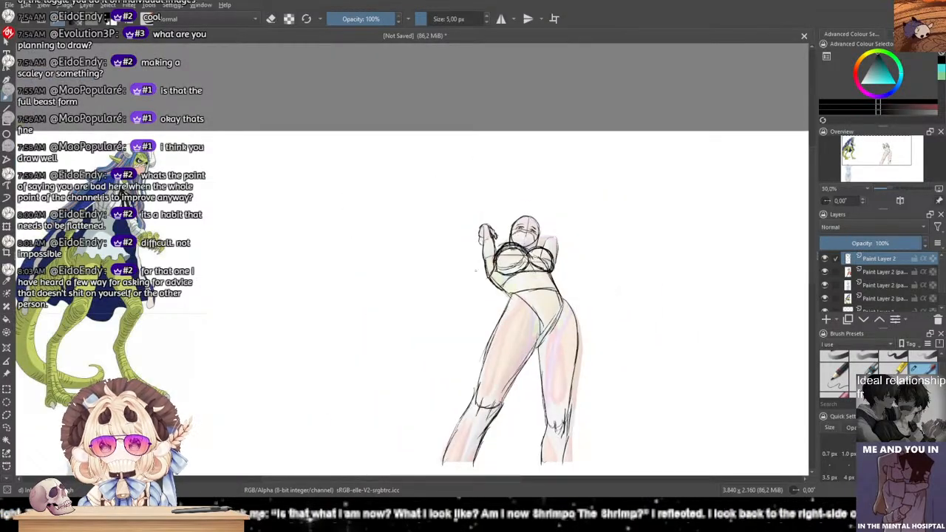
{"action": "left_click_drag", "start_coordinate": [510, 247], "coordinate": [804, 284]}
{"action": "scroll", "coordinate": [490, 312], "scroll_direction": "up", "scroll_amount": 4}
{"action": "left_click_drag", "start_coordinate": [299, 89], "coordinate": [514, 342]}
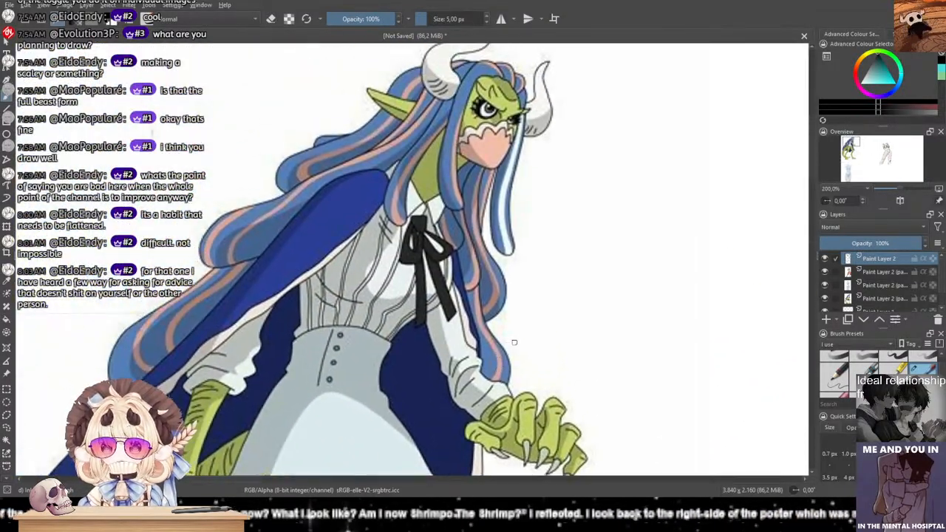
{"action": "scroll", "coordinate": [520, 311], "scroll_direction": "down", "scroll_amount": 2}
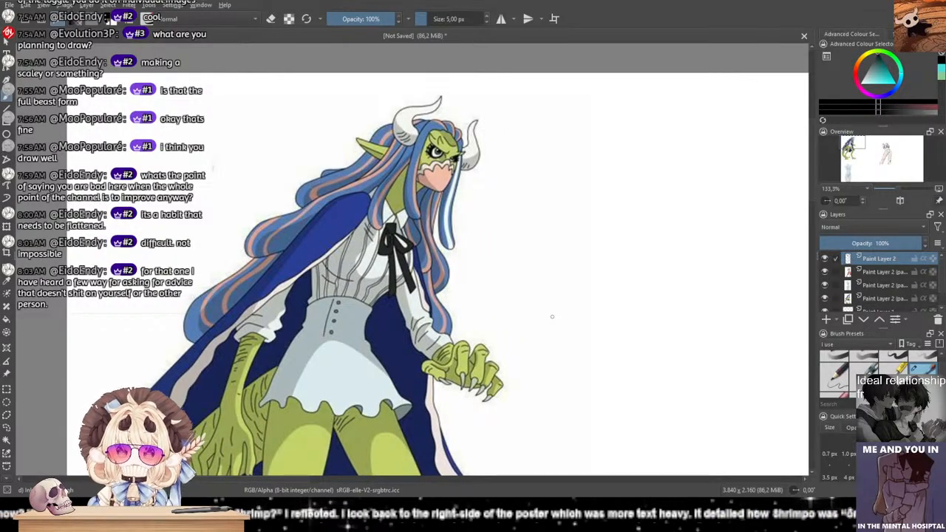
{"action": "scroll", "coordinate": [551, 317], "scroll_direction": "down", "scroll_amount": 2}
{"action": "mouse_move", "coordinate": [581, 325]}
{"action": "left_mouse_down"}
{"action": "mouse_move", "coordinate": [512, 309]}
{"action": "mouse_move", "coordinate": [452, 262]}
{"action": "mouse_move", "coordinate": [194, 219]}
{"action": "left_mouse_up"}
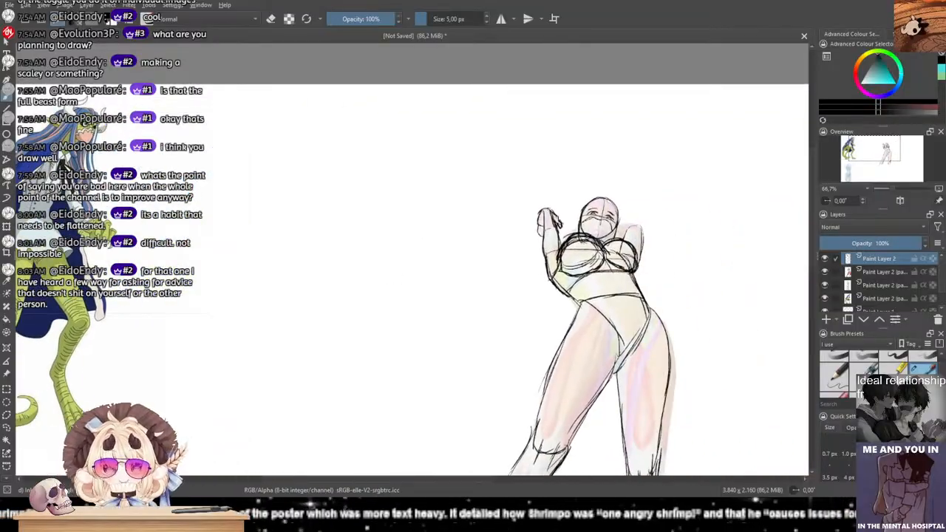
{"action": "scroll", "coordinate": [579, 278], "scroll_direction": "up", "scroll_amount": 2}
{"action": "left_click_drag", "start_coordinate": [582, 272], "coordinate": [482, 304]}
{"action": "scroll", "coordinate": [481, 304], "scroll_direction": "up", "scroll_amount": 2}
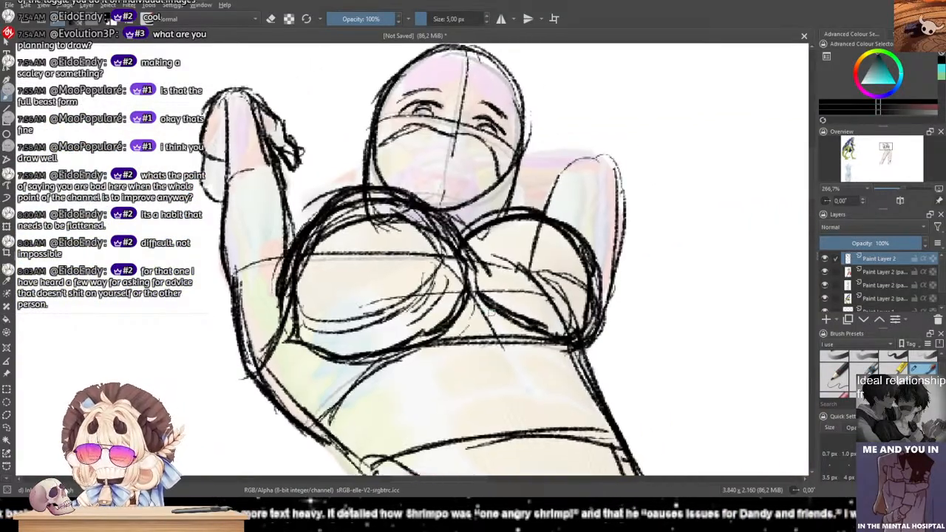
Step: Add an outer upper curve around the right-hand bust form and darken its lower edge
{"action": "left_click_drag", "start_coordinate": [459, 234], "coordinate": [524, 212]}
{"action": "key", "text": "ctrl+z"}
{"action": "left_click_drag", "start_coordinate": [460, 223], "coordinate": [541, 202]}
{"action": "left_click_drag", "start_coordinate": [486, 216], "coordinate": [590, 244]}
{"action": "key", "text": "ctrl+z"}
{"action": "mouse_move", "coordinate": [502, 202]}
{"action": "left_mouse_down"}
{"action": "mouse_move", "coordinate": [588, 252]}
{"action": "mouse_move", "coordinate": [601, 302]}
{"action": "left_mouse_up"}
{"action": "left_click_drag", "start_coordinate": [602, 255], "coordinate": [587, 341]}
{"action": "key", "text": "ctrl+z"}
{"action": "key", "text": "ctrl+z"}
{"action": "mouse_move", "coordinate": [467, 294]}
{"action": "left_mouse_down"}
{"action": "mouse_move", "coordinate": [552, 340]}
{"action": "mouse_move", "coordinate": [559, 336]}
{"action": "left_mouse_up"}
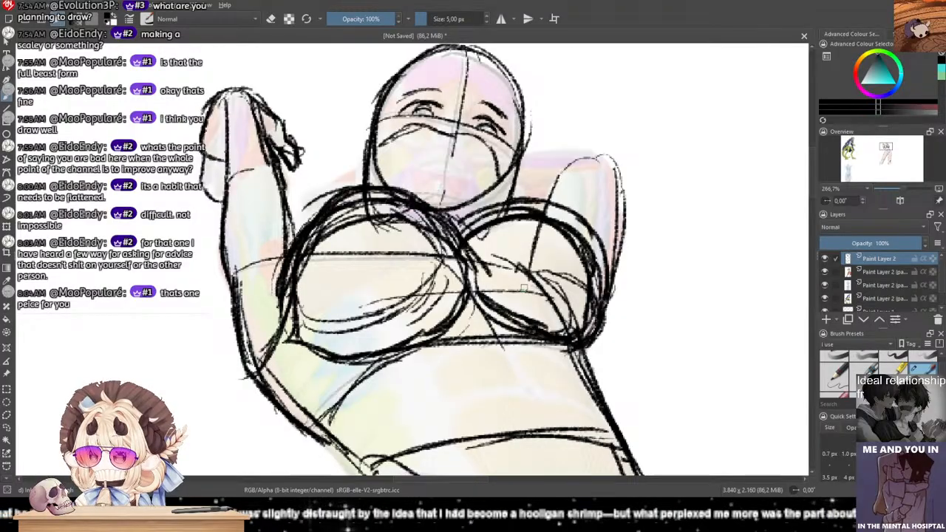
Step: Strengthen the right-hand bust form's lower and outer contours and outline the shoulder and raised arm beside it
{"action": "mouse_move", "coordinate": [453, 238]}
{"action": "left_mouse_down"}
{"action": "mouse_move", "coordinate": [532, 198]}
{"action": "mouse_move", "coordinate": [612, 255]}
{"action": "mouse_move", "coordinate": [590, 346]}
{"action": "mouse_move", "coordinate": [575, 350]}
{"action": "left_mouse_up"}
{"action": "mouse_move", "coordinate": [618, 263]}
{"action": "left_mouse_down"}
{"action": "mouse_move", "coordinate": [619, 302]}
{"action": "mouse_move", "coordinate": [605, 309]}
{"action": "mouse_move", "coordinate": [613, 325]}
{"action": "mouse_move", "coordinate": [588, 340]}
{"action": "left_mouse_up"}
{"action": "left_click_drag", "start_coordinate": [468, 223], "coordinate": [431, 289]}
{"action": "left_click_drag", "start_coordinate": [511, 267], "coordinate": [557, 213]}
{"action": "key", "text": "ctrl+z"}
{"action": "mouse_move", "coordinate": [510, 267]}
{"action": "left_mouse_down"}
{"action": "mouse_move", "coordinate": [574, 220]}
{"action": "mouse_move", "coordinate": [589, 285]}
{"action": "mouse_move", "coordinate": [573, 317]}
{"action": "left_mouse_up"}
{"action": "mouse_move", "coordinate": [494, 215]}
{"action": "left_mouse_down"}
{"action": "mouse_move", "coordinate": [514, 215]}
{"action": "mouse_move", "coordinate": [539, 231]}
{"action": "mouse_move", "coordinate": [508, 219]}
{"action": "mouse_move", "coordinate": [569, 218]}
{"action": "mouse_move", "coordinate": [575, 331]}
{"action": "left_mouse_up"}
{"action": "key", "text": "ctrl+z"}
Step: Reinforce the left-hand waist contour down to the hip of the main figure
{"action": "left_click_drag", "start_coordinate": [404, 252], "coordinate": [412, 84]}
{"action": "left_click_drag", "start_coordinate": [553, 232], "coordinate": [598, 389]}
{"action": "left_click_drag", "start_coordinate": [521, 300], "coordinate": [436, 202]}
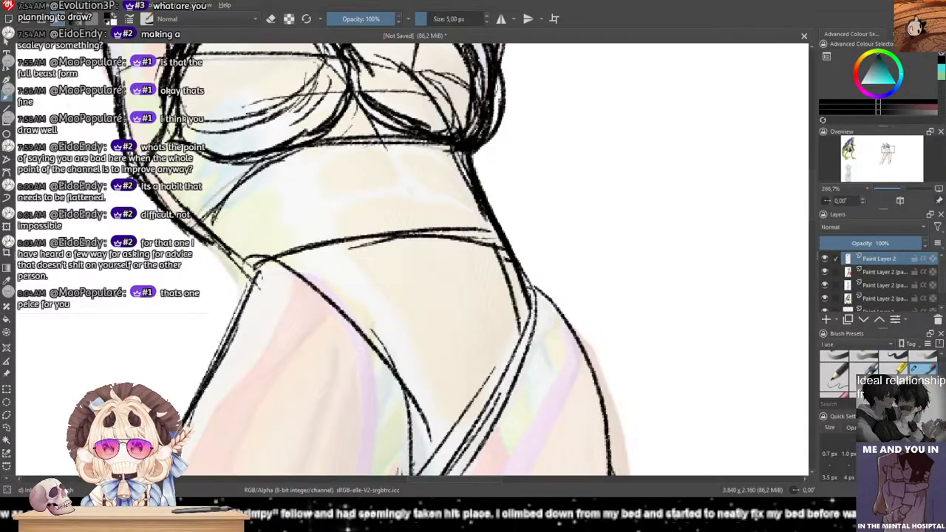
{"action": "left_click_drag", "start_coordinate": [168, 198], "coordinate": [254, 257]}
{"action": "left_click_drag", "start_coordinate": [194, 224], "coordinate": [256, 276]}
Step: Sketch a small simplified figure on blank canvas beside the main sketch, with a head circle, two bust circles and crossing torso diagonals
{"action": "left_click_drag", "start_coordinate": [606, 101], "coordinate": [443, 203]}
{"action": "left_click_drag", "start_coordinate": [521, 199], "coordinate": [500, 308]}
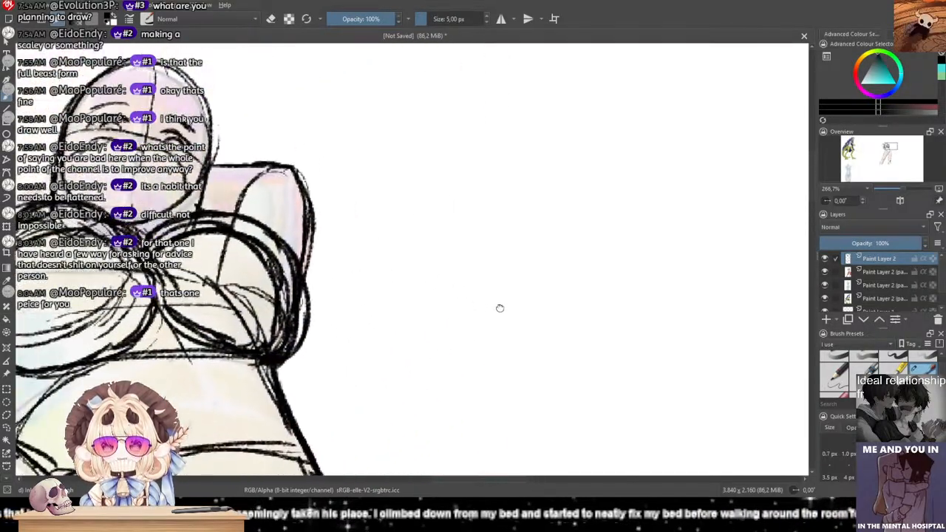
{"action": "left_click_drag", "start_coordinate": [281, 296], "coordinate": [701, 284]}
{"action": "left_click_drag", "start_coordinate": [325, 285], "coordinate": [667, 296]}
{"action": "mouse_move", "coordinate": [299, 243]}
{"action": "left_mouse_down"}
{"action": "mouse_move", "coordinate": [275, 279]}
{"action": "mouse_move", "coordinate": [300, 233]}
{"action": "left_mouse_up"}
{"action": "key", "text": "ctrl+z"}
{"action": "mouse_move", "coordinate": [398, 235]}
{"action": "left_mouse_down"}
{"action": "mouse_move", "coordinate": [333, 272]}
{"action": "mouse_move", "coordinate": [405, 240]}
{"action": "mouse_move", "coordinate": [290, 223]}
{"action": "mouse_move", "coordinate": [297, 310]}
{"action": "mouse_move", "coordinate": [350, 235]}
{"action": "mouse_move", "coordinate": [406, 294]}
{"action": "mouse_move", "coordinate": [345, 228]}
{"action": "left_mouse_up"}
{"action": "key", "text": "ctrl+z"}
{"action": "key", "text": "ctrl+z"}
{"action": "left_click_drag", "start_coordinate": [374, 262], "coordinate": [450, 330]}
{"action": "mouse_move", "coordinate": [412, 154]}
{"action": "left_mouse_down"}
{"action": "mouse_move", "coordinate": [449, 174]}
{"action": "mouse_move", "coordinate": [373, 156]}
{"action": "mouse_move", "coordinate": [501, 473]}
{"action": "left_mouse_up"}
{"action": "left_click_drag", "start_coordinate": [471, 149], "coordinate": [325, 510]}
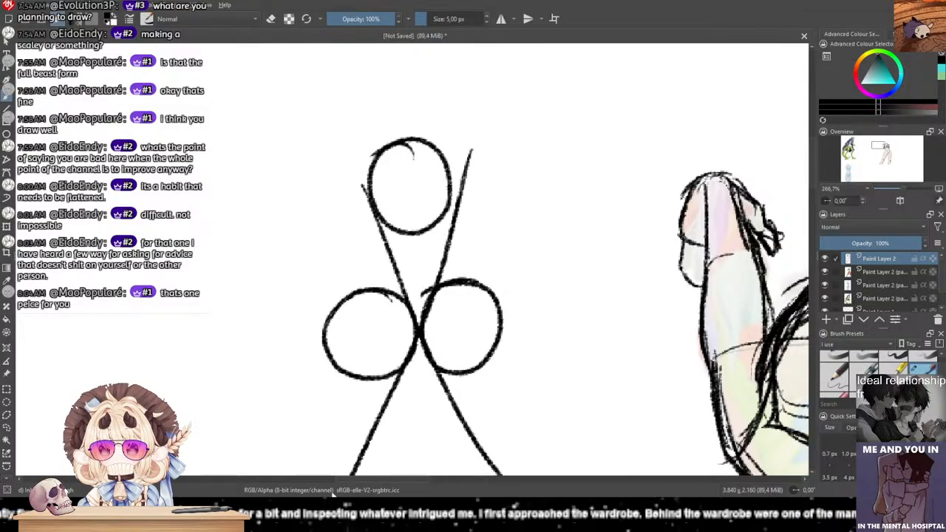
Step: Extend and thicken the small figure's lower left-hand diagonal
{"action": "left_click_drag", "start_coordinate": [333, 473], "coordinate": [347, 329]}
{"action": "mouse_move", "coordinate": [386, 236]}
{"action": "left_mouse_down"}
{"action": "mouse_move", "coordinate": [391, 359]}
{"action": "mouse_move", "coordinate": [472, 359]}
{"action": "left_mouse_up"}
{"action": "left_click_drag", "start_coordinate": [478, 217], "coordinate": [449, 357]}
{"action": "key", "text": "ctrl+z"}
{"action": "key", "text": "ctrl+z"}
{"action": "key", "text": "ctrl+z"}
{"action": "left_click_drag", "start_coordinate": [405, 237], "coordinate": [362, 337]}
{"action": "scroll", "coordinate": [452, 188], "scroll_direction": "up", "scroll_amount": 2}
{"action": "scroll", "coordinate": [451, 199], "scroll_direction": "down", "scroll_amount": 2}
{"action": "scroll", "coordinate": [452, 200], "scroll_direction": "down", "scroll_amount": 1}
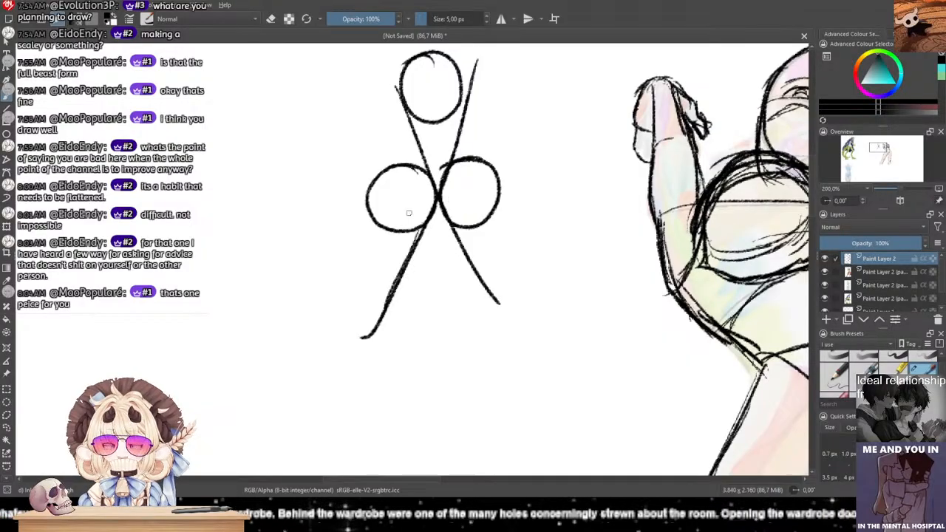
Step: Thicken the small figure's long right-hand diagonal and draw a curved pelvis outline between the lower lines
{"action": "left_click_drag", "start_coordinate": [414, 226], "coordinate": [455, 287]}
{"action": "mouse_move", "coordinate": [513, 127]}
{"action": "left_mouse_down"}
{"action": "mouse_move", "coordinate": [461, 290]}
{"action": "mouse_move", "coordinate": [452, 356]}
{"action": "mouse_move", "coordinate": [469, 376]}
{"action": "left_mouse_up"}
{"action": "left_click_drag", "start_coordinate": [448, 340], "coordinate": [494, 374]}
{"action": "left_click_drag", "start_coordinate": [514, 323], "coordinate": [487, 369]}
{"action": "left_click_drag", "start_coordinate": [460, 297], "coordinate": [427, 364]}
{"action": "left_click_drag", "start_coordinate": [449, 324], "coordinate": [507, 366]}
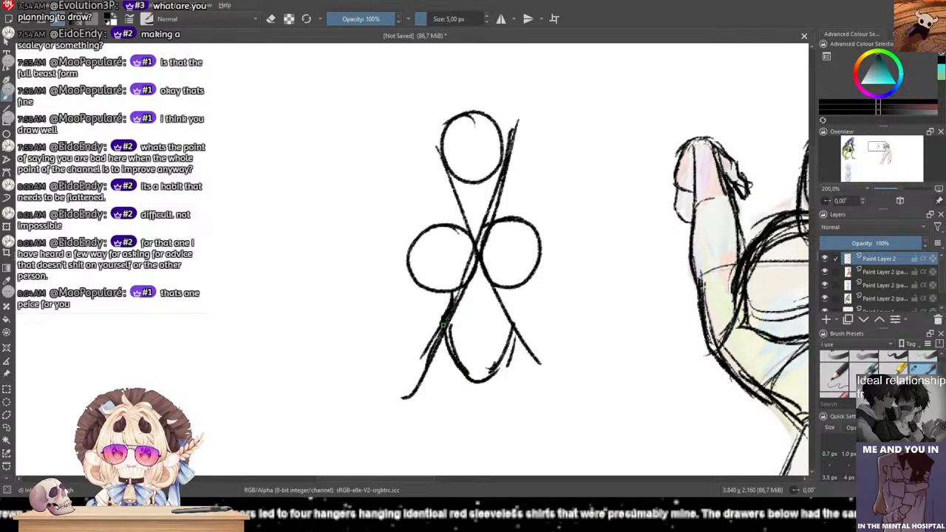
Step: Mark the small figure's waist and draw the outer and inner contours of its left-hand thigh
{"action": "left_click_drag", "start_coordinate": [506, 294], "coordinate": [517, 339]}
{"action": "left_click_drag", "start_coordinate": [425, 345], "coordinate": [429, 442]}
{"action": "mouse_move", "coordinate": [473, 387]}
{"action": "left_mouse_down"}
{"action": "mouse_move", "coordinate": [488, 292]}
{"action": "mouse_move", "coordinate": [475, 393]}
{"action": "left_mouse_up"}
{"action": "left_click_drag", "start_coordinate": [444, 344], "coordinate": [451, 394]}
{"action": "key", "text": "ctrl+z"}
{"action": "key", "text": "ctrl+z"}
{"action": "left_click_drag", "start_coordinate": [494, 288], "coordinate": [484, 395]}
{"action": "left_click_drag", "start_coordinate": [444, 344], "coordinate": [491, 396]}
Step: Draw the small figure's right-hand thigh contours and round off the knee
{"action": "mouse_move", "coordinate": [526, 248]}
{"action": "left_mouse_down"}
{"action": "mouse_move", "coordinate": [539, 363]}
{"action": "mouse_move", "coordinate": [551, 352]}
{"action": "left_mouse_up"}
{"action": "left_click_drag", "start_coordinate": [551, 299], "coordinate": [532, 408]}
{"action": "left_click_drag", "start_coordinate": [498, 289], "coordinate": [518, 393]}
{"action": "mouse_move", "coordinate": [520, 396]}
{"action": "left_mouse_down"}
{"action": "mouse_move", "coordinate": [527, 408]}
{"action": "mouse_move", "coordinate": [537, 398]}
{"action": "left_mouse_up"}
{"action": "mouse_move", "coordinate": [533, 406]}
{"action": "left_mouse_down"}
{"action": "mouse_move", "coordinate": [532, 305]}
{"action": "mouse_move", "coordinate": [485, 433]}
{"action": "left_mouse_up"}
Step: Draw the inner and outer contours of both lower legs on the small figure, redoing unsatisfactory strokes
{"action": "mouse_move", "coordinate": [464, 288]}
{"action": "left_mouse_down"}
{"action": "mouse_move", "coordinate": [457, 341]}
{"action": "mouse_move", "coordinate": [480, 428]}
{"action": "left_mouse_up"}
{"action": "key", "text": "ctrl+z"}
{"action": "left_click_drag", "start_coordinate": [463, 310], "coordinate": [487, 439]}
{"action": "left_click_drag", "start_coordinate": [520, 298], "coordinate": [516, 429]}
{"action": "key", "text": "ctrl+z"}
{"action": "key", "text": "ctrl+z"}
{"action": "key", "text": "ctrl+z"}
{"action": "mouse_move", "coordinate": [485, 292]}
{"action": "left_mouse_down"}
{"action": "mouse_move", "coordinate": [488, 449]}
{"action": "mouse_move", "coordinate": [442, 411]}
{"action": "mouse_move", "coordinate": [473, 452]}
{"action": "left_mouse_up"}
{"action": "key", "text": "ctrl+z"}
{"action": "key", "text": "ctrl+z"}
{"action": "mouse_move", "coordinate": [457, 280]}
{"action": "left_mouse_down"}
{"action": "mouse_move", "coordinate": [451, 381]}
{"action": "mouse_move", "coordinate": [463, 415]}
{"action": "mouse_move", "coordinate": [496, 425]}
{"action": "left_mouse_up"}
{"action": "mouse_move", "coordinate": [515, 284]}
{"action": "left_mouse_down"}
{"action": "mouse_move", "coordinate": [515, 444]}
{"action": "mouse_move", "coordinate": [551, 309]}
{"action": "mouse_move", "coordinate": [553, 362]}
{"action": "left_mouse_up"}
{"action": "key", "text": "ctrl+z"}
{"action": "key", "text": "ctrl+z"}
{"action": "mouse_move", "coordinate": [544, 281]}
{"action": "left_mouse_down"}
{"action": "mouse_move", "coordinate": [547, 392]}
{"action": "mouse_move", "coordinate": [518, 441]}
{"action": "left_mouse_up"}
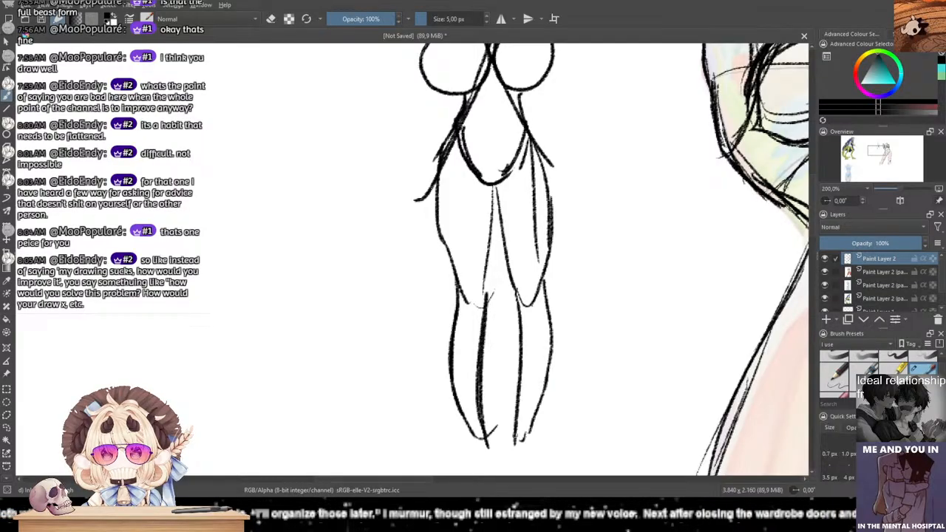
Step: Add simple feet below both lower legs of the small figure
{"action": "left_click_drag", "start_coordinate": [422, 340], "coordinate": [413, 255]}
{"action": "mouse_move", "coordinate": [480, 344]}
{"action": "left_mouse_down"}
{"action": "mouse_move", "coordinate": [482, 377]}
{"action": "mouse_move", "coordinate": [449, 371]}
{"action": "mouse_move", "coordinate": [464, 404]}
{"action": "mouse_move", "coordinate": [485, 405]}
{"action": "left_mouse_up"}
{"action": "left_click_drag", "start_coordinate": [484, 369], "coordinate": [497, 402]}
{"action": "mouse_move", "coordinate": [504, 354]}
{"action": "left_mouse_down"}
{"action": "mouse_move", "coordinate": [492, 401]}
{"action": "mouse_move", "coordinate": [515, 403]}
{"action": "left_mouse_up"}
{"action": "mouse_move", "coordinate": [528, 340]}
{"action": "left_mouse_down"}
{"action": "mouse_move", "coordinate": [535, 361]}
{"action": "mouse_move", "coordinate": [513, 393]}
{"action": "left_mouse_up"}
Step: Try a shoulder line and neck lines beneath the small figure's head
{"action": "left_click_drag", "start_coordinate": [435, 279], "coordinate": [409, 456]}
{"action": "mouse_move", "coordinate": [384, 291]}
{"action": "left_mouse_down"}
{"action": "mouse_move", "coordinate": [370, 444]}
{"action": "mouse_move", "coordinate": [446, 276]}
{"action": "left_mouse_up"}
{"action": "left_click_drag", "start_coordinate": [487, 229], "coordinate": [452, 250]}
{"action": "key", "text": "ctrl+z"}
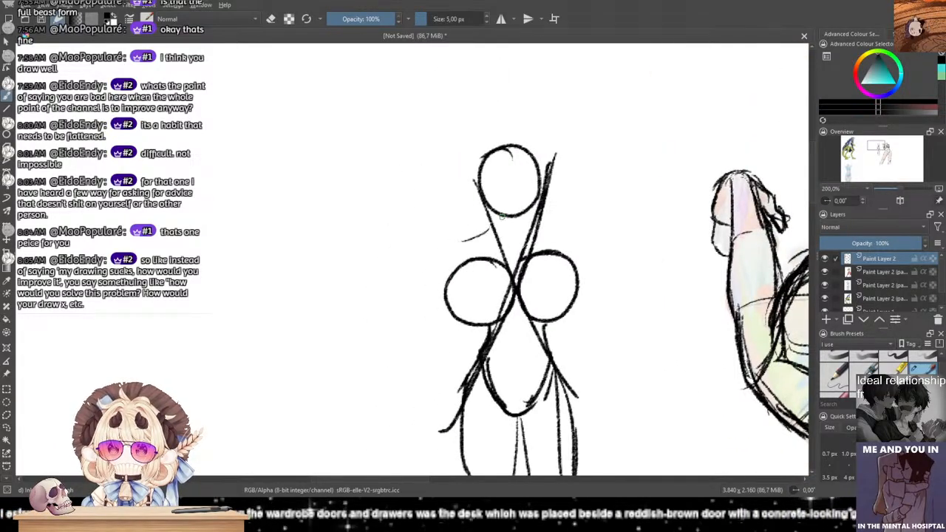
{"action": "left_click_drag", "start_coordinate": [503, 215], "coordinate": [495, 242]}
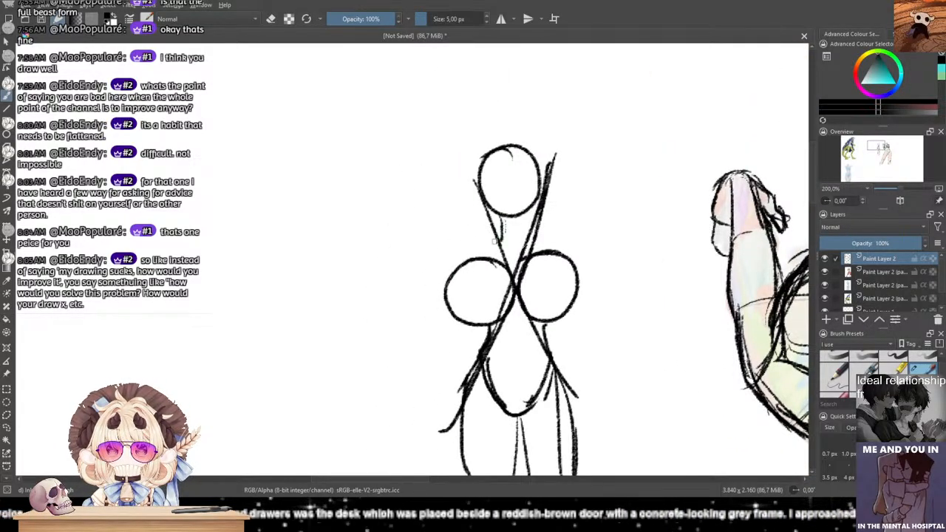
{"action": "left_click_drag", "start_coordinate": [527, 210], "coordinate": [532, 231]}
{"action": "key", "text": "ctrl+z"}
{"action": "key", "text": "ctrl+z"}
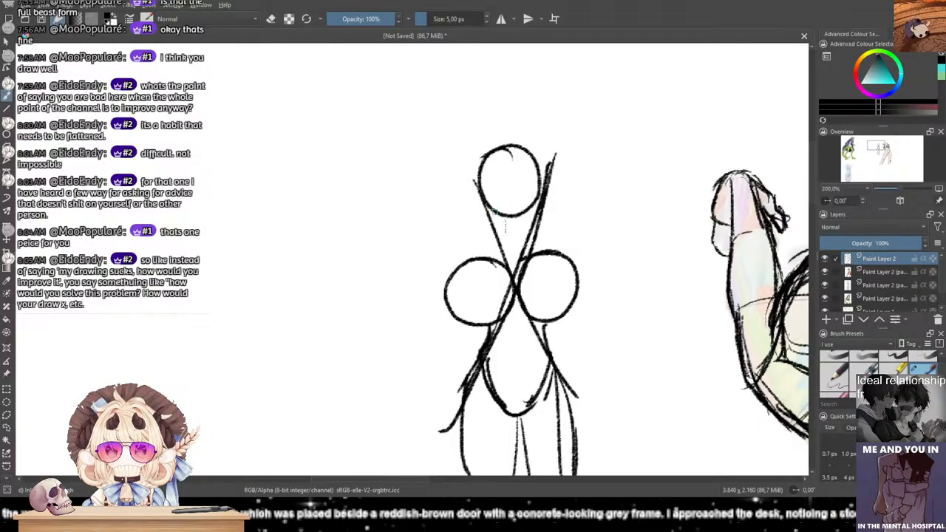
Step: Draw vertical and horizontal face guidelines across the small figure's head and shape its chin
{"action": "mouse_move", "coordinate": [508, 149]}
{"action": "left_mouse_down"}
{"action": "mouse_move", "coordinate": [521, 232]}
{"action": "mouse_move", "coordinate": [512, 228]}
{"action": "left_mouse_up"}
{"action": "key", "text": "ctrl+z"}
{"action": "left_click_drag", "start_coordinate": [481, 195], "coordinate": [540, 197]}
{"action": "key", "text": "ctrl+z"}
{"action": "left_click_drag", "start_coordinate": [473, 197], "coordinate": [558, 188]}
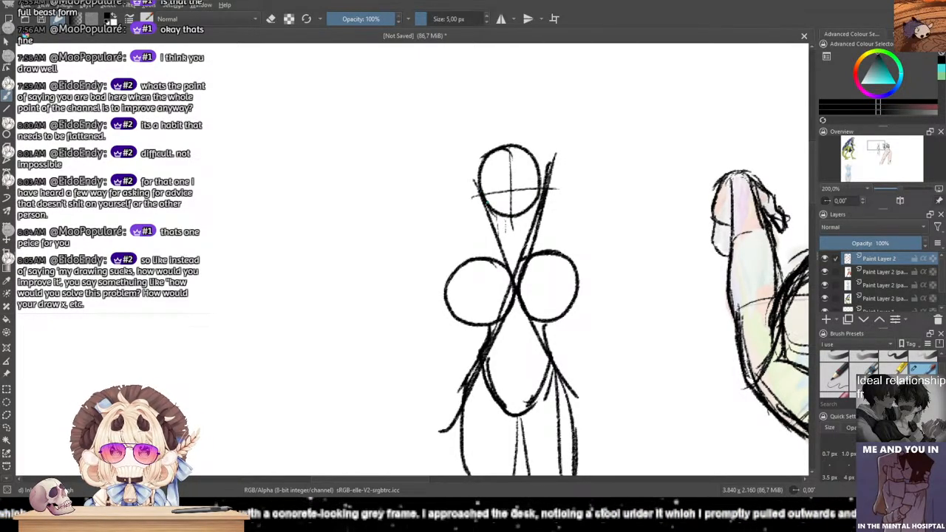
{"action": "left_click_drag", "start_coordinate": [495, 216], "coordinate": [518, 226]}
{"action": "left_click_drag", "start_coordinate": [539, 192], "coordinate": [511, 226]}
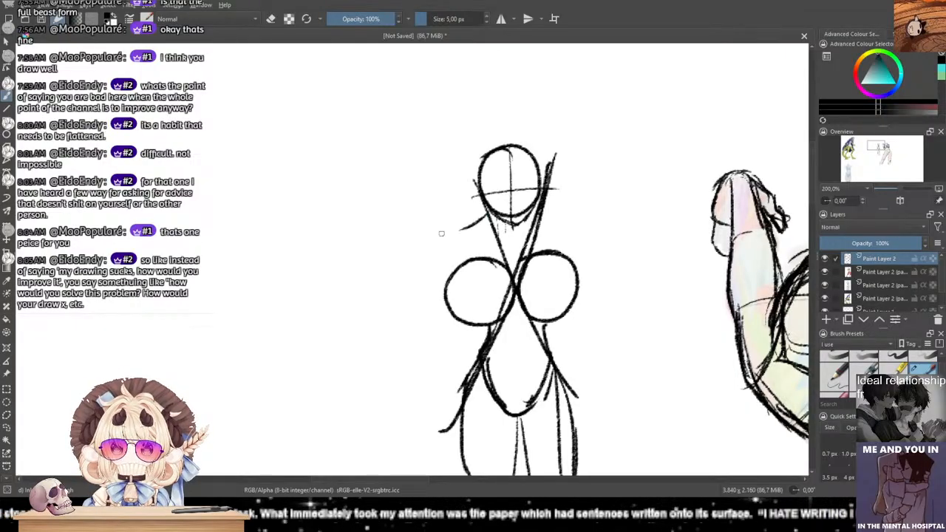
Step: Sketch the small figure's shoulders with rounded joints above the bust circles
{"action": "mouse_move", "coordinate": [486, 235]}
{"action": "left_mouse_down"}
{"action": "mouse_move", "coordinate": [457, 246]}
{"action": "mouse_move", "coordinate": [438, 275]}
{"action": "mouse_move", "coordinate": [443, 290]}
{"action": "left_mouse_up"}
{"action": "left_click_drag", "start_coordinate": [452, 253], "coordinate": [460, 271]}
{"action": "mouse_move", "coordinate": [538, 235]}
{"action": "left_mouse_down"}
{"action": "mouse_move", "coordinate": [572, 247]}
{"action": "mouse_move", "coordinate": [585, 260]}
{"action": "mouse_move", "coordinate": [581, 270]}
{"action": "mouse_move", "coordinate": [489, 195]}
{"action": "mouse_move", "coordinate": [551, 258]}
{"action": "left_mouse_up"}
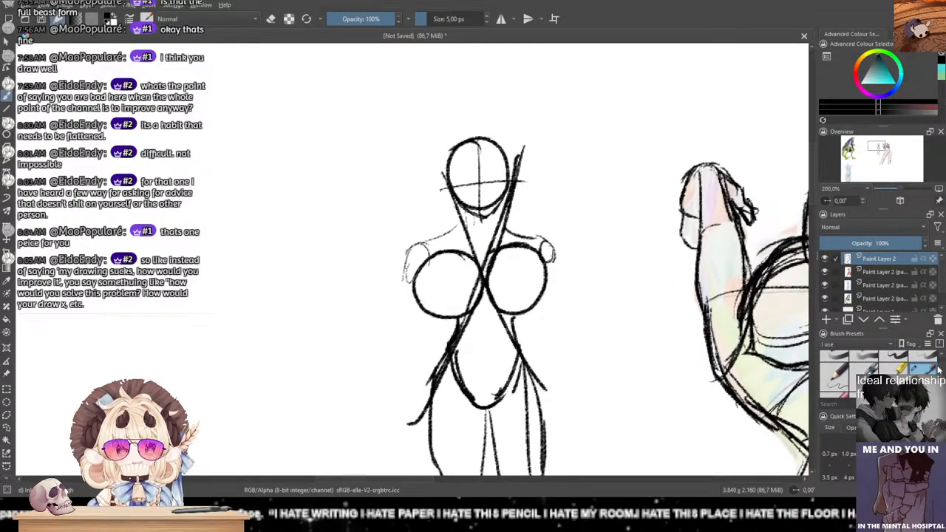
Step: Erase the whole small figure with the 50 px eraser and return to the main sketch
{"action": "left_click_drag", "start_coordinate": [939, 368], "coordinate": [940, 336]}
{"action": "left_click", "coordinate": [839, 363]}
{"action": "mouse_move", "coordinate": [448, 167]}
{"action": "left_mouse_down"}
{"action": "mouse_move", "coordinate": [428, 177]}
{"action": "mouse_move", "coordinate": [400, 277]}
{"action": "mouse_move", "coordinate": [485, 158]}
{"action": "mouse_move", "coordinate": [427, 454]}
{"action": "mouse_move", "coordinate": [566, 217]}
{"action": "mouse_move", "coordinate": [518, 85]}
{"action": "mouse_move", "coordinate": [508, 448]}
{"action": "mouse_move", "coordinate": [490, 365]}
{"action": "mouse_move", "coordinate": [426, 263]}
{"action": "mouse_move", "coordinate": [434, 444]}
{"action": "left_mouse_up"}
{"action": "left_click_drag", "start_coordinate": [413, 269], "coordinate": [452, 53]}
{"action": "mouse_move", "coordinate": [439, 119]}
{"action": "left_mouse_down"}
{"action": "mouse_move", "coordinate": [447, 198]}
{"action": "mouse_move", "coordinate": [537, 318]}
{"action": "mouse_move", "coordinate": [548, 295]}
{"action": "left_mouse_up"}
{"action": "left_click_drag", "start_coordinate": [472, 203], "coordinate": [217, 299]}
{"action": "left_click_drag", "start_coordinate": [443, 207], "coordinate": [331, 315]}
{"action": "left_click_drag", "start_coordinate": [594, 139], "coordinate": [550, 239]}
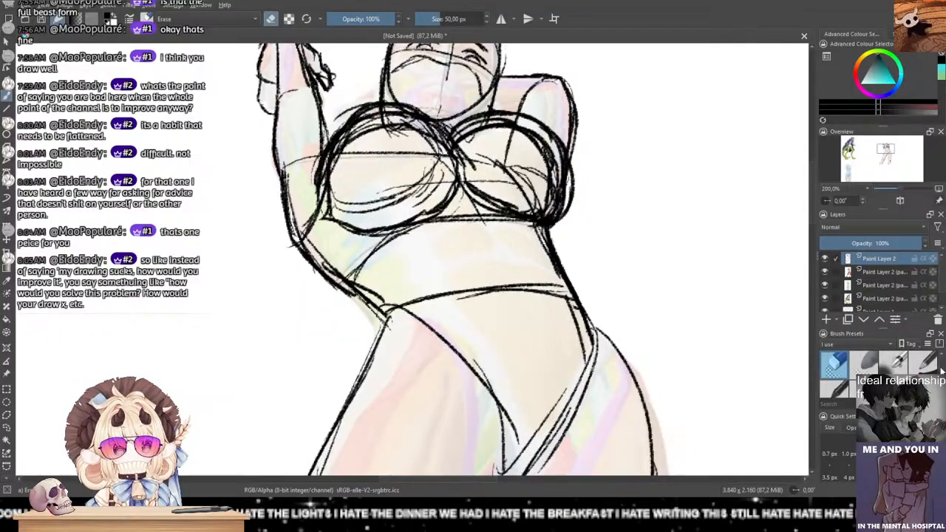
Step: Switch back to the sketching pencil and reinforce the left-hand thigh's contour towards the knee on the main figure
{"action": "left_click_drag", "start_coordinate": [941, 371], "coordinate": [941, 384]}
{"action": "left_click", "coordinate": [921, 374]}
{"action": "left_click_drag", "start_coordinate": [399, 296], "coordinate": [459, 121]}
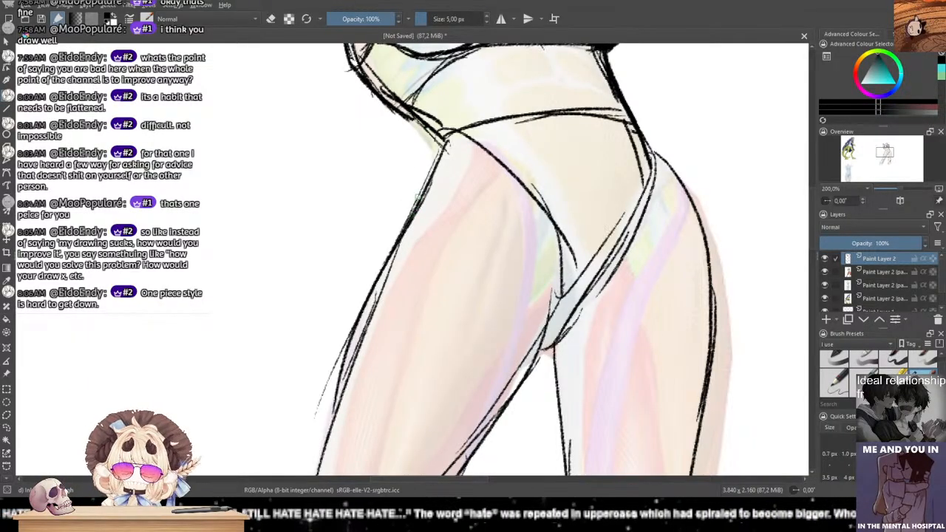
{"action": "left_click_drag", "start_coordinate": [393, 215], "coordinate": [509, 209]}
{"action": "mouse_move", "coordinate": [523, 108]}
{"action": "left_mouse_down"}
{"action": "mouse_move", "coordinate": [432, 373]}
{"action": "mouse_move", "coordinate": [403, 382]}
{"action": "left_mouse_up"}
{"action": "key", "text": "ctrl+z"}
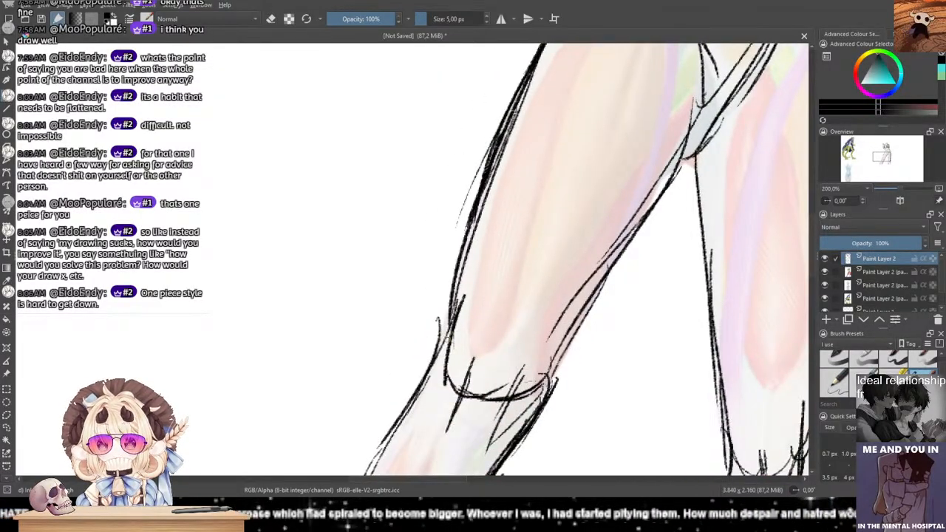
{"action": "left_click_drag", "start_coordinate": [501, 145], "coordinate": [442, 370]}
{"action": "left_click_drag", "start_coordinate": [581, 221], "coordinate": [488, 355]}
Step: Try several long strokes along the inner contour of the main figure's left-hand thigh
{"action": "mouse_move", "coordinate": [605, 168]}
{"action": "left_mouse_down"}
{"action": "mouse_move", "coordinate": [555, 352]}
{"action": "mouse_move", "coordinate": [618, 191]}
{"action": "mouse_move", "coordinate": [539, 394]}
{"action": "left_mouse_up"}
{"action": "key", "text": "ctrl+z"}
{"action": "left_click_drag", "start_coordinate": [575, 261], "coordinate": [617, 142]}
{"action": "key", "text": "ctrl+z"}
{"action": "left_click_drag", "start_coordinate": [652, 90], "coordinate": [476, 403]}
{"action": "key", "text": "ctrl+z"}
{"action": "left_click_drag", "start_coordinate": [656, 110], "coordinate": [488, 391]}
{"action": "key", "text": "ctrl+z"}
Step: Strengthen the outer and inner contours of the left-hand leg below the thigh on the main figure
{"action": "mouse_move", "coordinate": [647, 103]}
{"action": "left_mouse_down"}
{"action": "mouse_move", "coordinate": [476, 402]}
{"action": "mouse_move", "coordinate": [552, 168]}
{"action": "mouse_move", "coordinate": [506, 235]}
{"action": "left_mouse_up"}
{"action": "left_click_drag", "start_coordinate": [495, 149], "coordinate": [470, 201]}
{"action": "left_click_drag", "start_coordinate": [488, 170], "coordinate": [418, 314]}
{"action": "left_click_drag", "start_coordinate": [499, 80], "coordinate": [398, 289]}
{"action": "left_click_drag", "start_coordinate": [544, 259], "coordinate": [454, 399]}
{"action": "key", "text": "ctrl+z"}
{"action": "left_click_drag", "start_coordinate": [517, 321], "coordinate": [430, 449]}
Step: Review the references beside the sketch and inspect the main figure's masked face up close
{"action": "left_click_drag", "start_coordinate": [445, 182], "coordinate": [414, 399]}
{"action": "left_click_drag", "start_coordinate": [458, 193], "coordinate": [496, 360]}
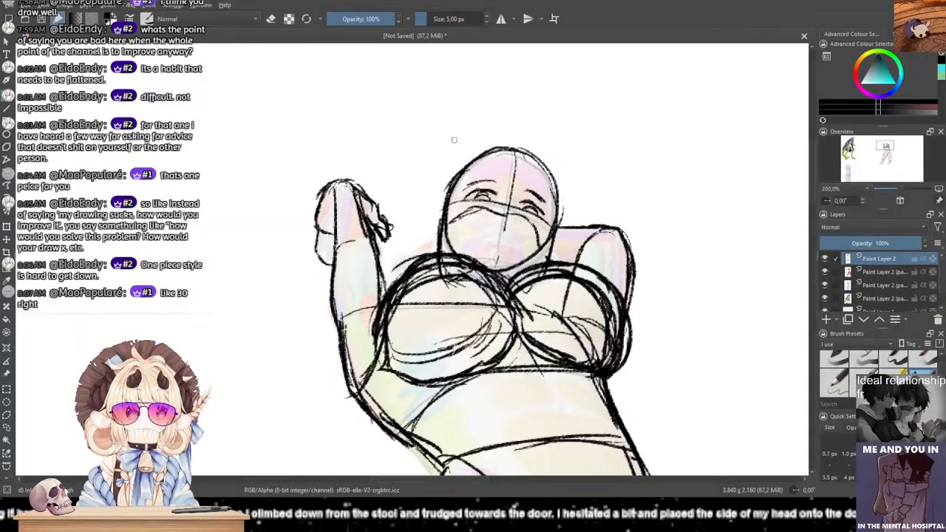
{"action": "scroll", "coordinate": [449, 145], "scroll_direction": "down", "scroll_amount": 2}
{"action": "left_click_drag", "start_coordinate": [374, 209], "coordinate": [771, 243]}
{"action": "scroll", "coordinate": [399, 212], "scroll_direction": "down", "scroll_amount": 1}
{"action": "left_click_drag", "start_coordinate": [399, 212], "coordinate": [426, 232]}
{"action": "scroll", "coordinate": [426, 232], "scroll_direction": "up", "scroll_amount": 1}
{"action": "mouse_move", "coordinate": [281, 214]}
{"action": "left_mouse_down"}
{"action": "mouse_move", "coordinate": [430, 240]}
{"action": "mouse_move", "coordinate": [362, 231]}
{"action": "left_mouse_up"}
{"action": "left_click_drag", "start_coordinate": [732, 213], "coordinate": [222, 195]}
{"action": "scroll", "coordinate": [374, 247], "scroll_direction": "up", "scroll_amount": 1}
{"action": "scroll", "coordinate": [374, 247], "scroll_direction": "up", "scroll_amount": 3}
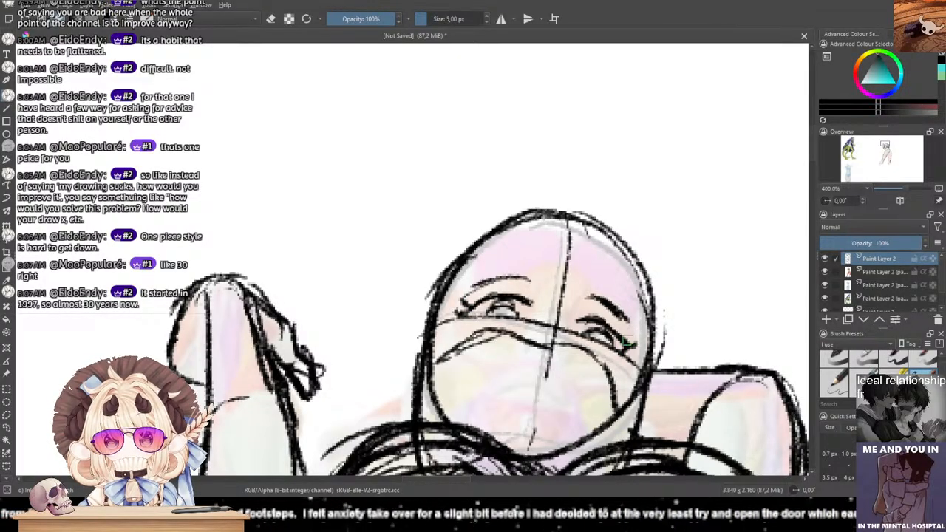
Step: Recheck the character reference against the sketch, focusing on the eyes and brows above the mask
{"action": "scroll", "coordinate": [612, 313], "scroll_direction": "down", "scroll_amount": 3}
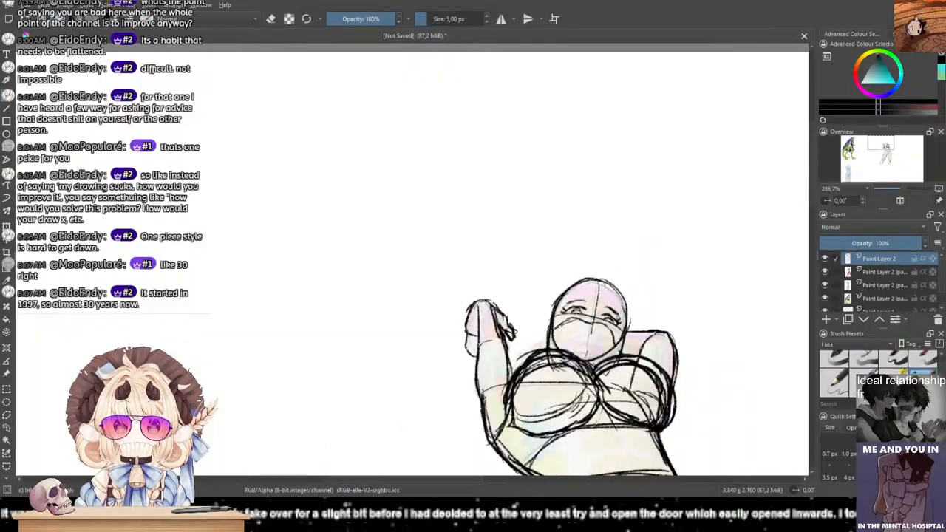
{"action": "scroll", "coordinate": [612, 312], "scroll_direction": "down", "scroll_amount": 1}
{"action": "left_click_drag", "start_coordinate": [488, 296], "coordinate": [783, 331]}
{"action": "left_click_drag", "start_coordinate": [259, 292], "coordinate": [544, 282]}
{"action": "scroll", "coordinate": [545, 283], "scroll_direction": "up", "scroll_amount": 2}
{"action": "mouse_move", "coordinate": [452, 240]}
{"action": "left_mouse_down"}
{"action": "mouse_move", "coordinate": [553, 295]}
{"action": "mouse_move", "coordinate": [316, 235]}
{"action": "left_mouse_up"}
{"action": "scroll", "coordinate": [557, 294], "scroll_direction": "down", "scroll_amount": 3}
{"action": "left_click_drag", "start_coordinate": [779, 332], "coordinate": [495, 271]}
{"action": "scroll", "coordinate": [495, 272], "scroll_direction": "up", "scroll_amount": 3}
{"action": "left_click_drag", "start_coordinate": [373, 181], "coordinate": [518, 351]}
{"action": "scroll", "coordinate": [453, 279], "scroll_direction": "up", "scroll_amount": 3}
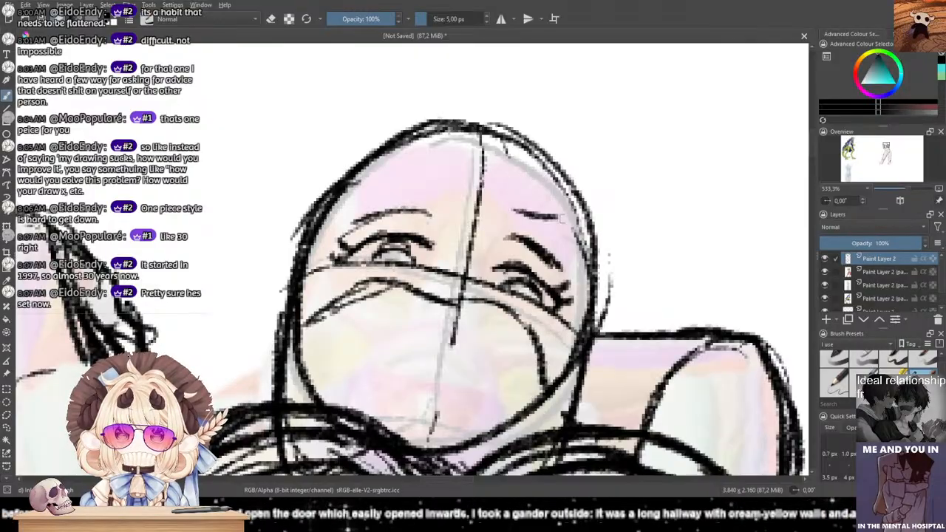
Step: Sketch short flared brow marks at both outer edges of the main figure's forehead, undoing the unsuitable strokes
{"action": "left_click_drag", "start_coordinate": [573, 222], "coordinate": [545, 253]}
{"action": "key", "text": "ctrl+z"}
{"action": "key", "text": "ctrl+z"}
{"action": "mouse_move", "coordinate": [521, 214]}
{"action": "left_mouse_down"}
{"action": "mouse_move", "coordinate": [594, 216]}
{"action": "mouse_move", "coordinate": [545, 232]}
{"action": "left_mouse_up"}
{"action": "mouse_move", "coordinate": [408, 184]}
{"action": "left_mouse_down"}
{"action": "mouse_move", "coordinate": [342, 158]}
{"action": "mouse_move", "coordinate": [357, 178]}
{"action": "mouse_move", "coordinate": [327, 170]}
{"action": "mouse_move", "coordinate": [358, 221]}
{"action": "left_mouse_up"}
{"action": "key", "text": "ctrl+z"}
{"action": "left_click_drag", "start_coordinate": [338, 187], "coordinate": [364, 222]}
Step: Review the horned character reference, focusing on the brows and forehead markings above the mask
{"action": "scroll", "coordinate": [418, 205], "scroll_direction": "down", "scroll_amount": 1}
{"action": "mouse_move", "coordinate": [220, 180]}
{"action": "left_mouse_down"}
{"action": "mouse_move", "coordinate": [395, 214]}
{"action": "mouse_move", "coordinate": [469, 218]}
{"action": "left_mouse_up"}
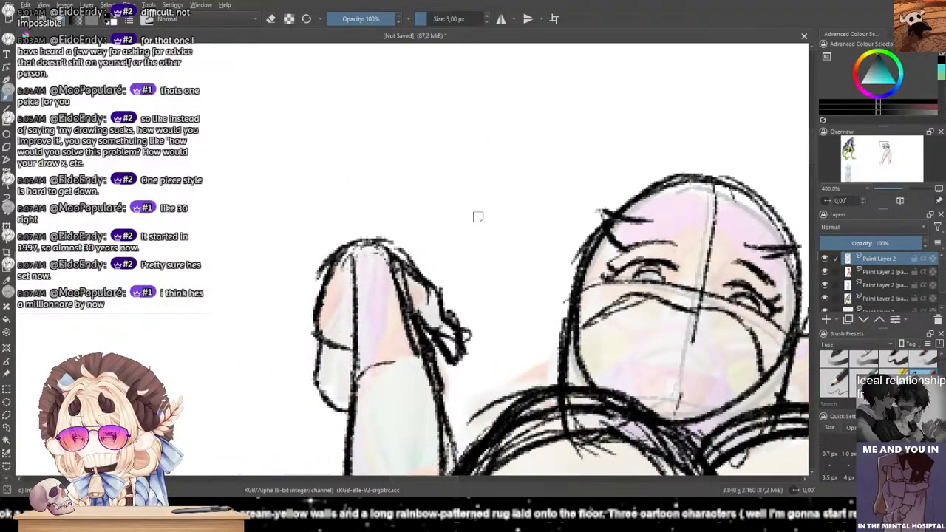
{"action": "left_click_drag", "start_coordinate": [462, 224], "coordinate": [699, 224]}
{"action": "scroll", "coordinate": [348, 246], "scroll_direction": "down", "scroll_amount": 4}
{"action": "left_click_drag", "start_coordinate": [116, 169], "coordinate": [374, 219]}
{"action": "scroll", "coordinate": [373, 218], "scroll_direction": "up", "scroll_amount": 4}
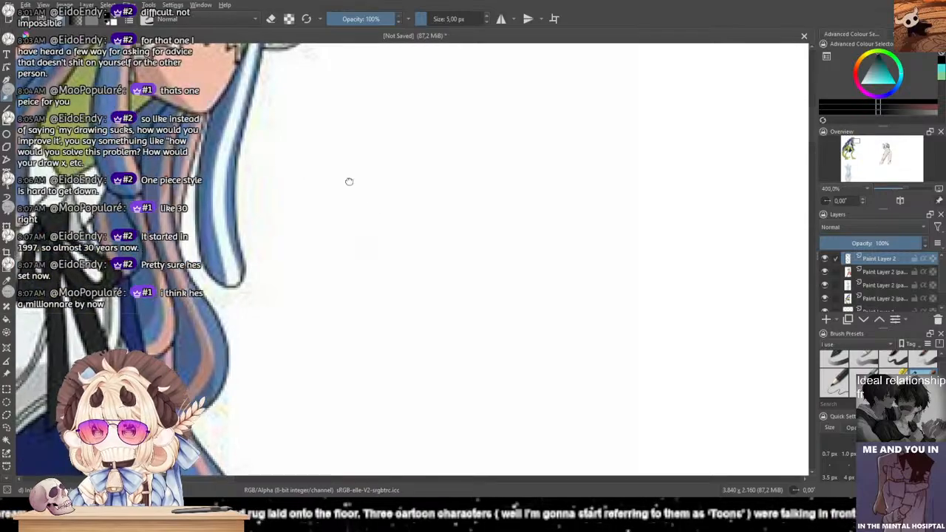
{"action": "left_click_drag", "start_coordinate": [307, 170], "coordinate": [504, 324]}
{"action": "scroll", "coordinate": [591, 251], "scroll_direction": "down", "scroll_amount": 3}
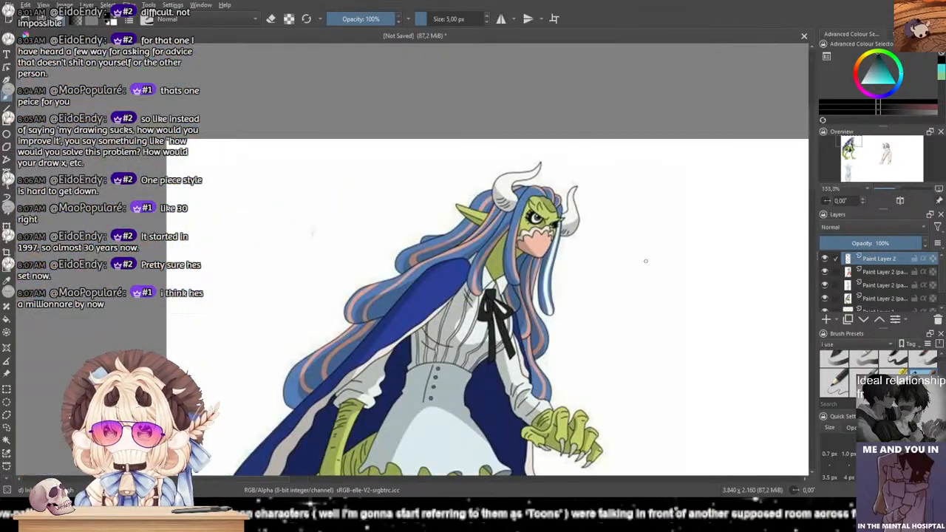
{"action": "left_click_drag", "start_coordinate": [749, 287], "coordinate": [613, 252]}
Step: Draw bold jagged brow ridges and crease lines across the forehead of the main figure's masked head
{"action": "left_click_drag", "start_coordinate": [801, 277], "coordinate": [295, 169]}
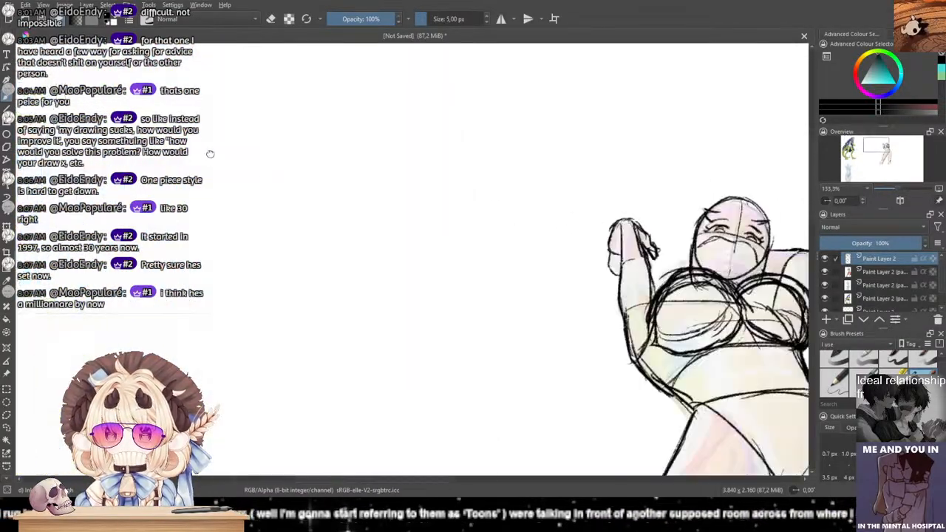
{"action": "left_click_drag", "start_coordinate": [766, 239], "coordinate": [450, 190]}
{"action": "scroll", "coordinate": [450, 190], "scroll_direction": "up", "scroll_amount": 1}
{"action": "scroll", "coordinate": [450, 189], "scroll_direction": "down", "scroll_amount": 1}
{"action": "left_click_drag", "start_coordinate": [583, 167], "coordinate": [478, 215]}
{"action": "scroll", "coordinate": [480, 218], "scroll_direction": "up", "scroll_amount": 7}
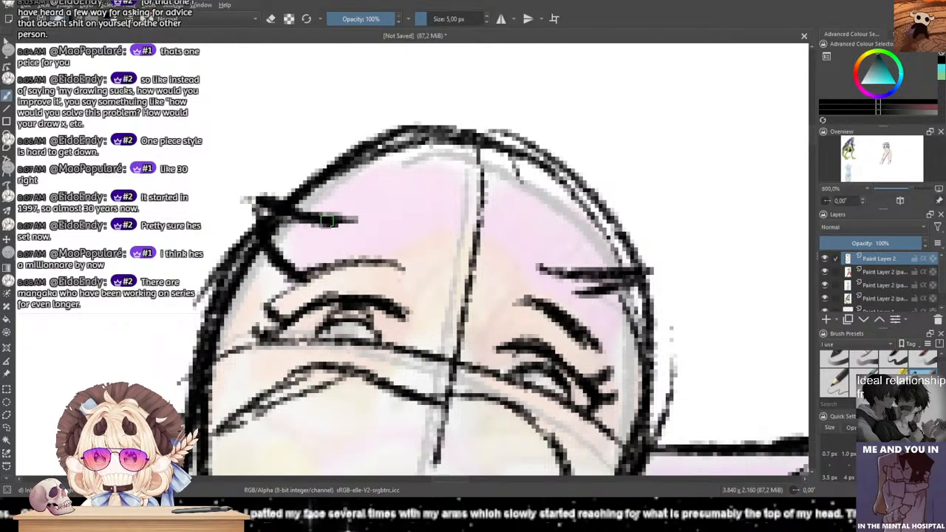
{"action": "left_click_drag", "start_coordinate": [348, 232], "coordinate": [333, 182]}
{"action": "left_click_drag", "start_coordinate": [345, 177], "coordinate": [473, 274]}
{"action": "mouse_move", "coordinate": [444, 243]}
{"action": "left_mouse_down"}
{"action": "mouse_move", "coordinate": [500, 290]}
{"action": "mouse_move", "coordinate": [639, 253]}
{"action": "mouse_move", "coordinate": [605, 292]}
{"action": "mouse_move", "coordinate": [683, 289]}
{"action": "mouse_move", "coordinate": [646, 326]}
{"action": "mouse_move", "coordinate": [607, 332]}
{"action": "mouse_move", "coordinate": [628, 335]}
{"action": "mouse_move", "coordinate": [521, 308]}
{"action": "mouse_move", "coordinate": [553, 319]}
{"action": "left_mouse_up"}
{"action": "left_click_drag", "start_coordinate": [319, 262], "coordinate": [423, 292]}
{"action": "mouse_move", "coordinate": [428, 181]}
{"action": "left_mouse_down"}
{"action": "mouse_move", "coordinate": [481, 222]}
{"action": "mouse_move", "coordinate": [542, 232]}
{"action": "left_mouse_up"}
{"action": "left_click_drag", "start_coordinate": [408, 186], "coordinate": [482, 219]}
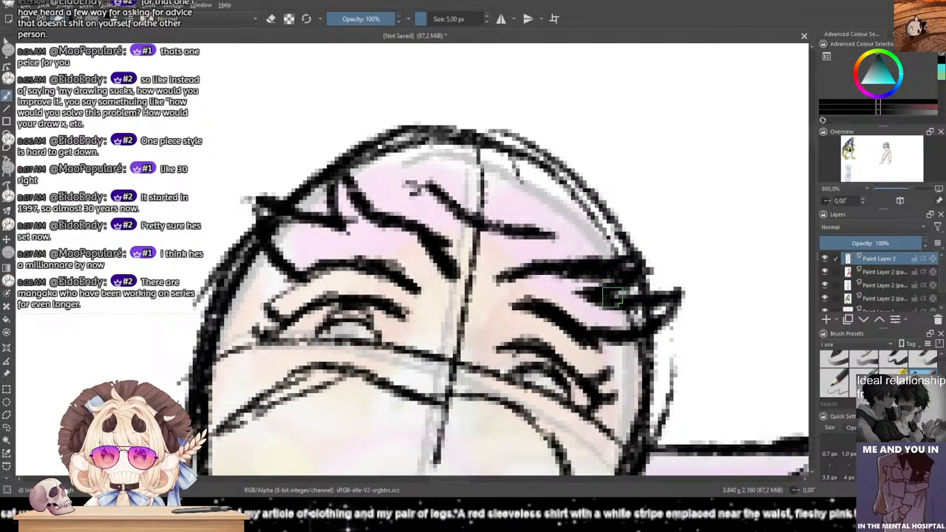
Step: Compare the whole sketched figure and its reworked brows with the full-body character reference
{"action": "scroll", "coordinate": [733, 287], "scroll_direction": "down", "scroll_amount": 10}
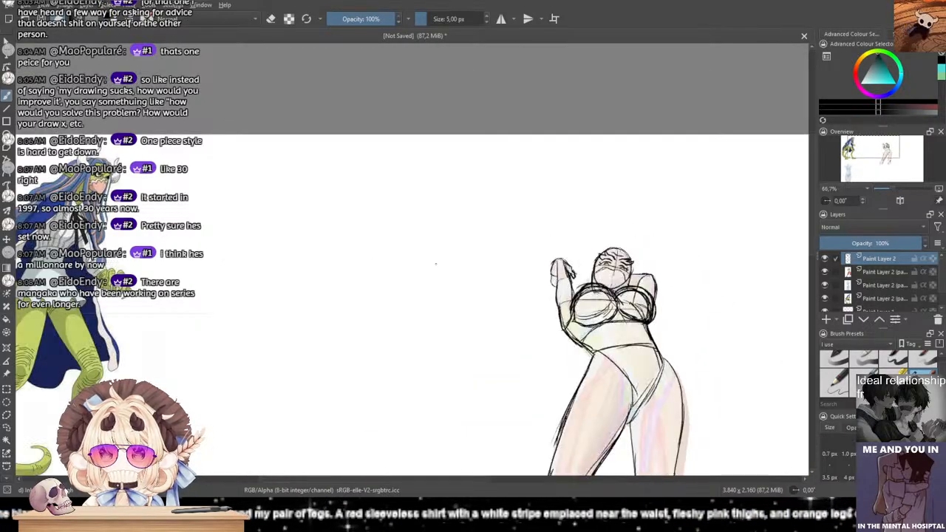
{"action": "scroll", "coordinate": [437, 287], "scroll_direction": "up", "scroll_amount": 4}
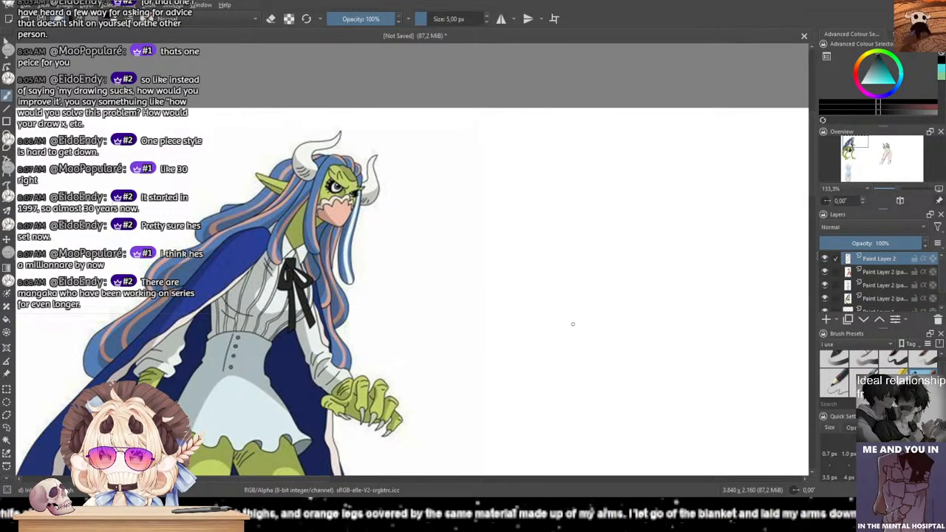
{"action": "left_click_drag", "start_coordinate": [572, 324], "coordinate": [376, 254]}
{"action": "scroll", "coordinate": [376, 253], "scroll_direction": "down", "scroll_amount": 1}
{"action": "left_click_drag", "start_coordinate": [576, 283], "coordinate": [471, 273]}
{"action": "scroll", "coordinate": [496, 281], "scroll_direction": "down", "scroll_amount": 2}
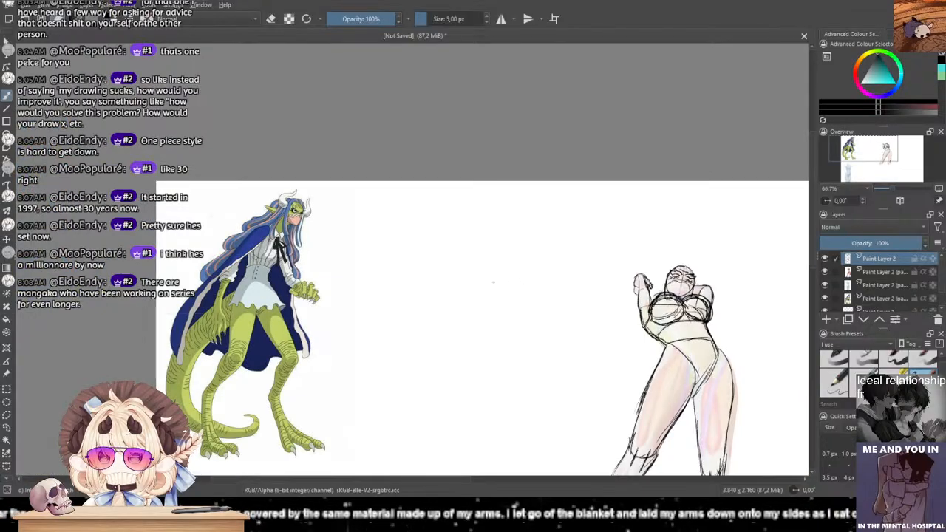
{"action": "mouse_move", "coordinate": [379, 288]}
{"action": "left_mouse_down"}
{"action": "mouse_move", "coordinate": [440, 285]}
{"action": "mouse_move", "coordinate": [403, 281]}
{"action": "left_mouse_up"}
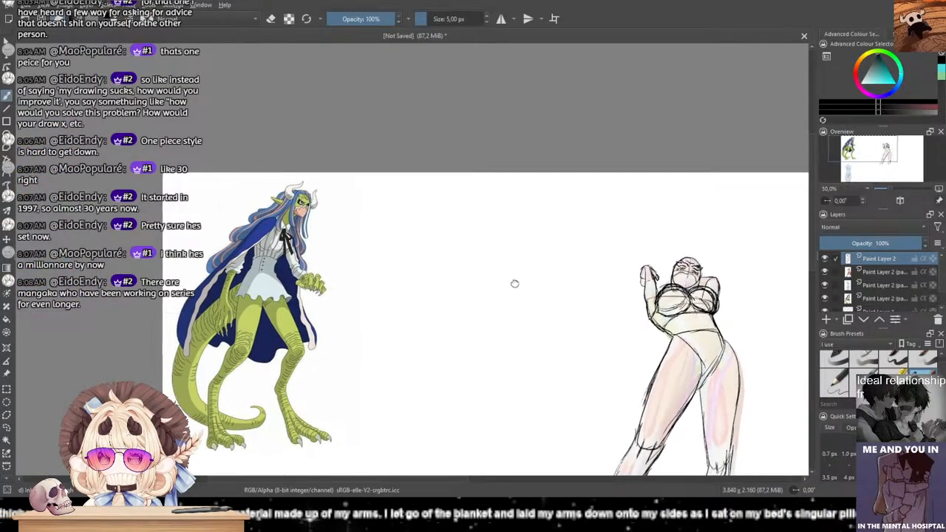
Step: Extend the inner end of the right-hand eyebrow on the sketched figure's face with a 5 px brush
{"action": "left_click_drag", "start_coordinate": [519, 282], "coordinate": [411, 285]}
{"action": "scroll", "coordinate": [516, 294], "scroll_direction": "up", "scroll_amount": 2}
{"action": "left_click_drag", "start_coordinate": [615, 311], "coordinate": [477, 302]}
{"action": "scroll", "coordinate": [478, 302], "scroll_direction": "up", "scroll_amount": 2}
{"action": "left_click_drag", "start_coordinate": [515, 226], "coordinate": [502, 281]}
{"action": "scroll", "coordinate": [503, 281], "scroll_direction": "up", "scroll_amount": 2}
{"action": "scroll", "coordinate": [502, 281], "scroll_direction": "down", "scroll_amount": 1}
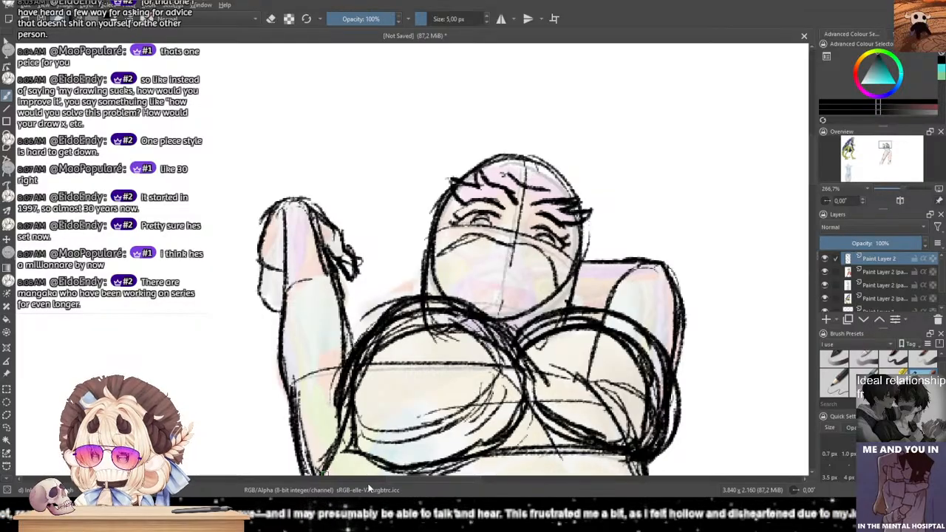
{"action": "scroll", "coordinate": [465, 266], "scroll_direction": "up", "scroll_amount": 2}
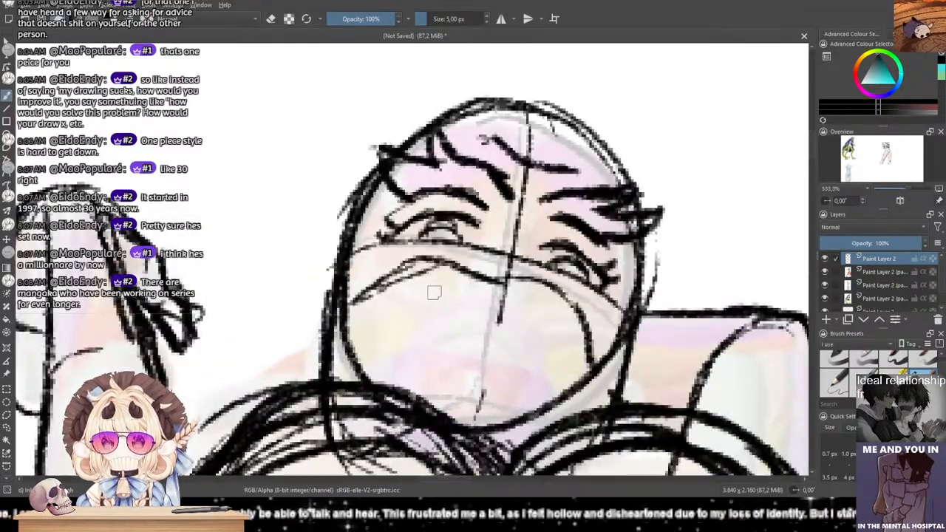
{"action": "left_click_drag", "start_coordinate": [558, 192], "coordinate": [532, 202]}
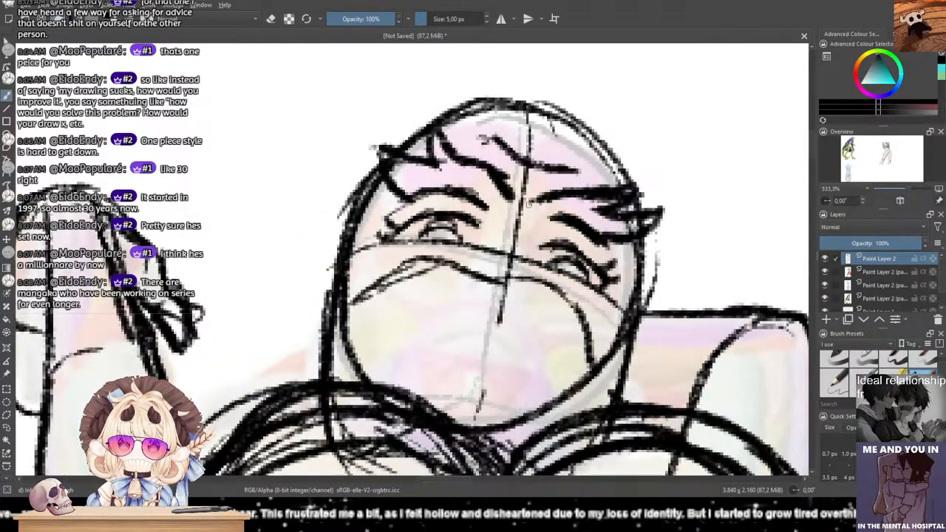
Step: Rework the right-hand eyebrow with strokes along its inner end and spiky outer tip
{"action": "left_click_drag", "start_coordinate": [625, 188], "coordinate": [605, 204]}
{"action": "mouse_move", "coordinate": [436, 129]}
{"action": "left_mouse_down"}
{"action": "mouse_move", "coordinate": [433, 162]}
{"action": "mouse_move", "coordinate": [364, 139]}
{"action": "mouse_move", "coordinate": [389, 173]}
{"action": "mouse_move", "coordinate": [373, 140]}
{"action": "mouse_move", "coordinate": [381, 163]}
{"action": "mouse_move", "coordinate": [392, 156]}
{"action": "left_mouse_up"}
{"action": "key", "text": "ctrl+z"}
{"action": "key", "text": "ctrl+z"}
{"action": "left_click_drag", "start_coordinate": [533, 202], "coordinate": [562, 194]}
{"action": "mouse_move", "coordinate": [622, 201]}
{"action": "left_mouse_down"}
{"action": "mouse_move", "coordinate": [608, 211]}
{"action": "mouse_move", "coordinate": [659, 213]}
{"action": "left_mouse_up"}
{"action": "left_click_drag", "start_coordinate": [661, 212], "coordinate": [647, 232]}
Step: Compare the sketched face with the reference character's head and face mask
{"action": "mouse_move", "coordinate": [514, 238]}
{"action": "left_mouse_down"}
{"action": "mouse_move", "coordinate": [479, 230]}
{"action": "mouse_move", "coordinate": [477, 204]}
{"action": "mouse_move", "coordinate": [421, 295]}
{"action": "left_mouse_up"}
{"action": "left_click_drag", "start_coordinate": [478, 243], "coordinate": [527, 253]}
{"action": "left_click_drag", "start_coordinate": [445, 205], "coordinate": [450, 153]}
{"action": "scroll", "coordinate": [412, 155], "scroll_direction": "down", "scroll_amount": 1}
{"action": "scroll", "coordinate": [392, 183], "scroll_direction": "down", "scroll_amount": 2}
{"action": "left_click_drag", "start_coordinate": [370, 203], "coordinate": [619, 254]}
{"action": "mouse_move", "coordinate": [225, 260]}
{"action": "left_mouse_down"}
{"action": "mouse_move", "coordinate": [379, 283]}
{"action": "mouse_move", "coordinate": [635, 288]}
{"action": "left_mouse_up"}
{"action": "mouse_move", "coordinate": [222, 278]}
{"action": "left_mouse_down"}
{"action": "mouse_move", "coordinate": [466, 318]}
{"action": "mouse_move", "coordinate": [776, 316]}
{"action": "left_mouse_up"}
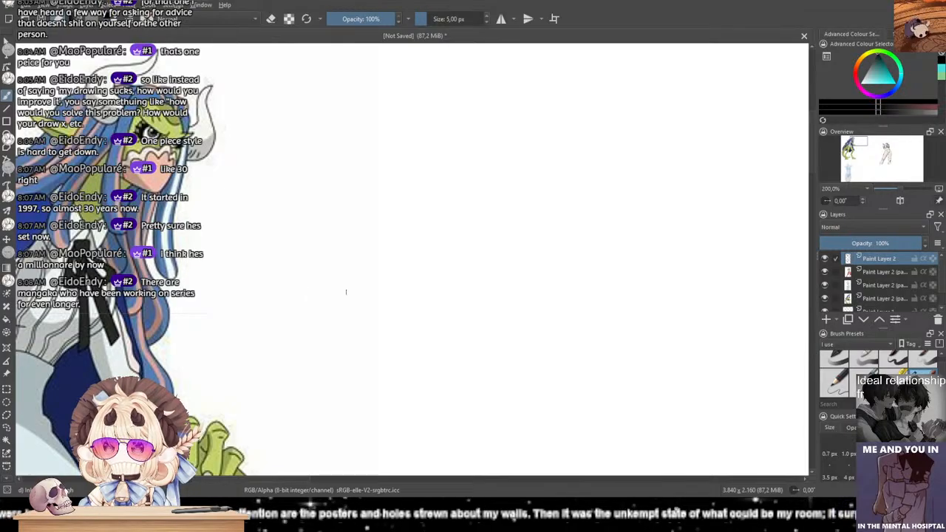
{"action": "mouse_move", "coordinate": [438, 305]}
{"action": "left_mouse_down"}
{"action": "mouse_move", "coordinate": [362, 264]}
{"action": "mouse_move", "coordinate": [88, 229]}
{"action": "left_mouse_up"}
{"action": "mouse_move", "coordinate": [613, 277]}
{"action": "left_mouse_down"}
{"action": "mouse_move", "coordinate": [147, 259]}
{"action": "mouse_move", "coordinate": [312, 259]}
{"action": "left_mouse_up"}
{"action": "scroll", "coordinate": [312, 258], "scroll_direction": "up", "scroll_amount": 3}
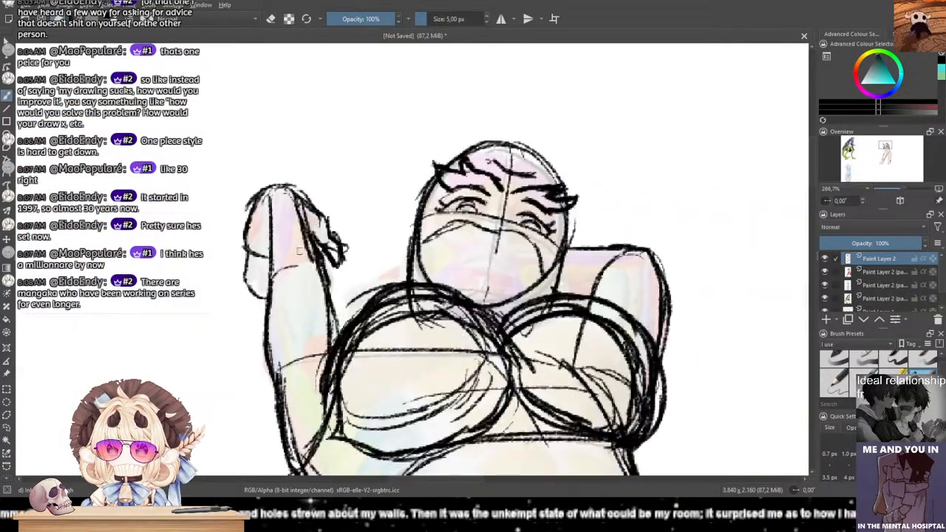
Step: Draw a wavy, jagged upper edge for the face mask, running across the face beneath the eyes
{"action": "scroll", "coordinate": [289, 247], "scroll_direction": "down", "scroll_amount": 1}
{"action": "mouse_move", "coordinate": [592, 234]}
{"action": "left_mouse_down"}
{"action": "mouse_move", "coordinate": [254, 243]}
{"action": "mouse_move", "coordinate": [267, 246]}
{"action": "mouse_move", "coordinate": [285, 217]}
{"action": "mouse_move", "coordinate": [350, 228]}
{"action": "mouse_move", "coordinate": [376, 248]}
{"action": "mouse_move", "coordinate": [403, 248]}
{"action": "mouse_move", "coordinate": [443, 299]}
{"action": "left_mouse_up"}
{"action": "left_click_drag", "start_coordinate": [242, 252], "coordinate": [257, 303]}
{"action": "left_click_drag", "start_coordinate": [312, 270], "coordinate": [431, 248]}
{"action": "mouse_move", "coordinate": [358, 238]}
{"action": "left_mouse_down"}
{"action": "mouse_move", "coordinate": [428, 216]}
{"action": "mouse_move", "coordinate": [464, 224]}
{"action": "left_mouse_up"}
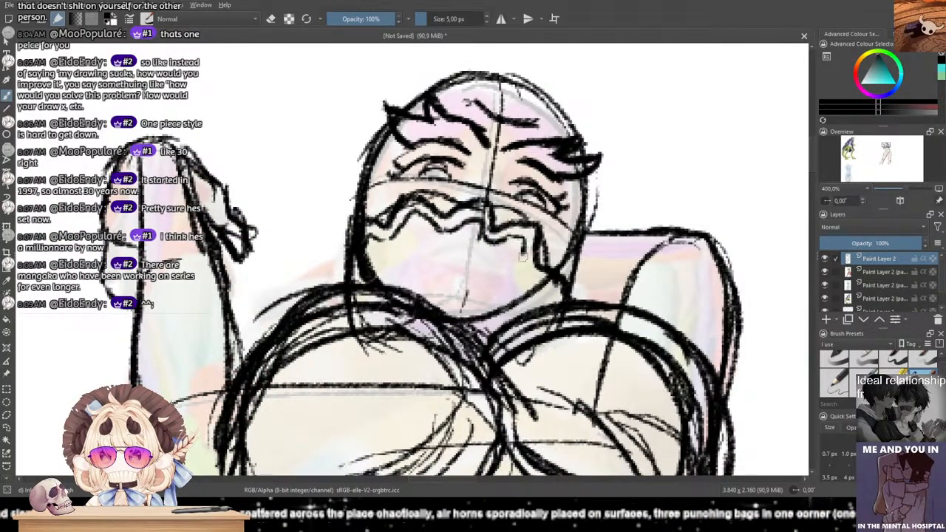
Step: Try a tall curved horn outline rising from the left side of the head
{"action": "left_click_drag", "start_coordinate": [554, 303], "coordinate": [578, 399]}
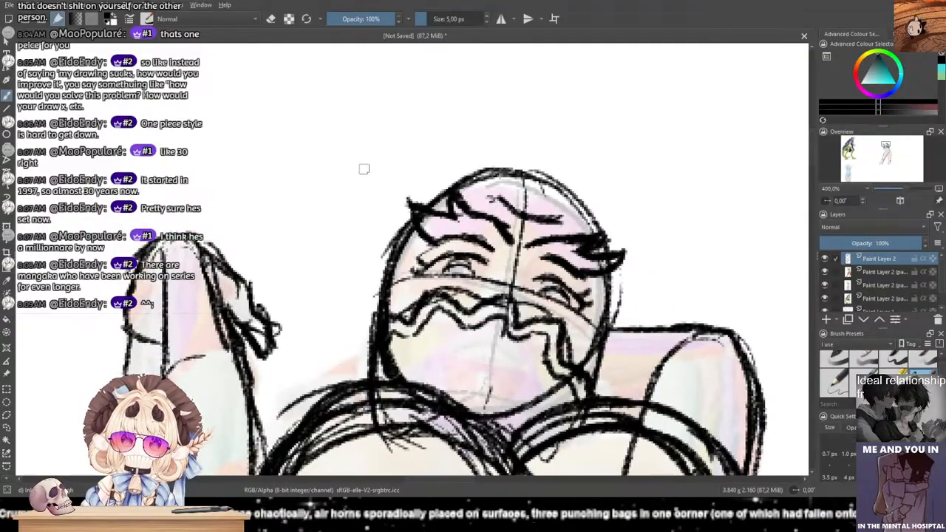
{"action": "mouse_move", "coordinate": [516, 175]}
{"action": "left_mouse_down"}
{"action": "mouse_move", "coordinate": [448, 185]}
{"action": "mouse_move", "coordinate": [508, 261]}
{"action": "left_mouse_up"}
{"action": "mouse_move", "coordinate": [414, 149]}
{"action": "left_mouse_down"}
{"action": "mouse_move", "coordinate": [385, 259]}
{"action": "mouse_move", "coordinate": [410, 208]}
{"action": "mouse_move", "coordinate": [398, 329]}
{"action": "left_mouse_up"}
{"action": "left_click_drag", "start_coordinate": [390, 280], "coordinate": [447, 330]}
{"action": "left_click_drag", "start_coordinate": [416, 139], "coordinate": [473, 253]}
{"action": "key", "text": "ctrl+z"}
{"action": "key", "text": "ctrl+z"}
{"action": "mouse_move", "coordinate": [435, 133]}
{"action": "left_mouse_down"}
{"action": "mouse_move", "coordinate": [460, 255]}
{"action": "mouse_move", "coordinate": [482, 263]}
{"action": "left_mouse_up"}
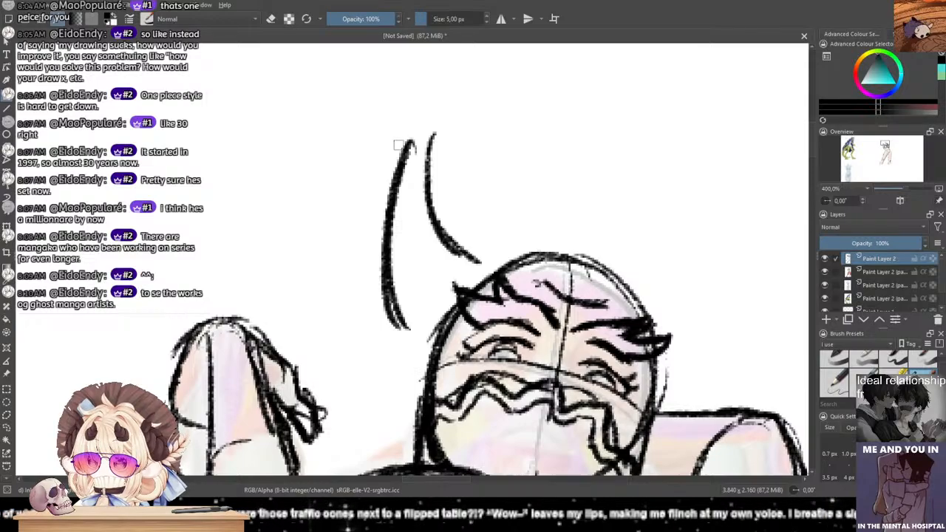
{"action": "key", "text": "ctrl+z"}
{"action": "left_click_drag", "start_coordinate": [415, 147], "coordinate": [474, 266]}
{"action": "left_click_drag", "start_coordinate": [397, 304], "coordinate": [439, 341]}
{"action": "mouse_move", "coordinate": [459, 260]}
{"action": "left_mouse_down"}
{"action": "mouse_move", "coordinate": [480, 290]}
{"action": "mouse_move", "coordinate": [346, 269]}
{"action": "left_mouse_up"}
{"action": "scroll", "coordinate": [343, 269], "scroll_direction": "down", "scroll_amount": 6}
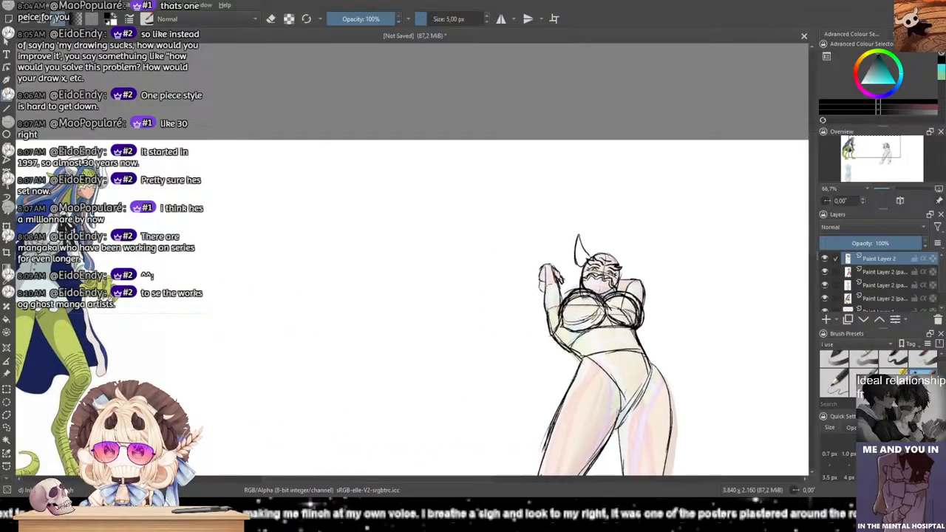
Step: Draw a short curved horn with a pointed tip on the left side of the head
{"action": "left_click_drag", "start_coordinate": [521, 232], "coordinate": [327, 247]}
{"action": "scroll", "coordinate": [405, 263], "scroll_direction": "up", "scroll_amount": 5}
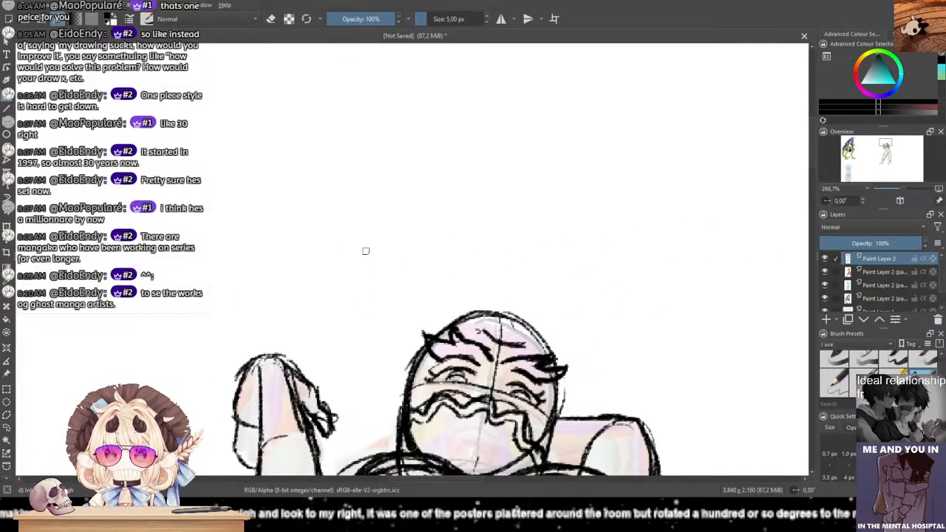
{"action": "mouse_move", "coordinate": [399, 277]}
{"action": "left_mouse_down"}
{"action": "mouse_move", "coordinate": [381, 325]}
{"action": "mouse_move", "coordinate": [416, 351]}
{"action": "mouse_move", "coordinate": [406, 373]}
{"action": "left_mouse_up"}
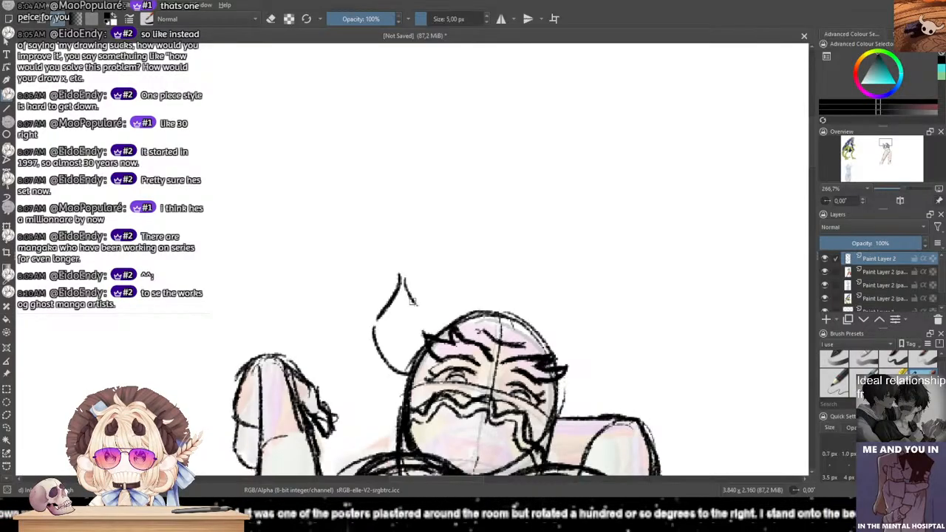
{"action": "mouse_move", "coordinate": [399, 276]}
{"action": "left_mouse_down"}
{"action": "mouse_move", "coordinate": [404, 320]}
{"action": "mouse_move", "coordinate": [418, 340]}
{"action": "left_mouse_up"}
{"action": "mouse_move", "coordinate": [401, 278]}
{"action": "left_mouse_down"}
{"action": "mouse_move", "coordinate": [399, 312]}
{"action": "mouse_move", "coordinate": [410, 333]}
{"action": "left_mouse_up"}
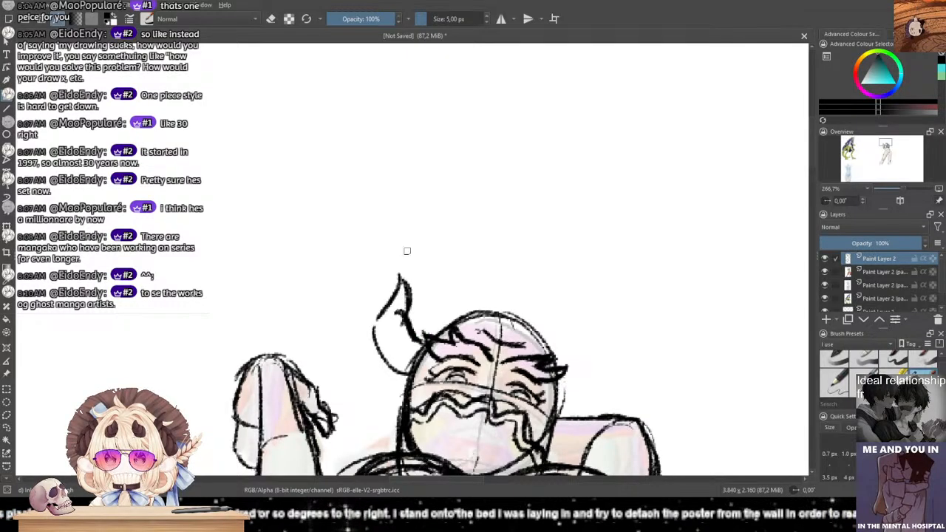
Step: Draw the tip and the curved outer edge of a matching horn on the right side of the head
{"action": "scroll", "coordinate": [451, 259], "scroll_direction": "up", "scroll_amount": 3}
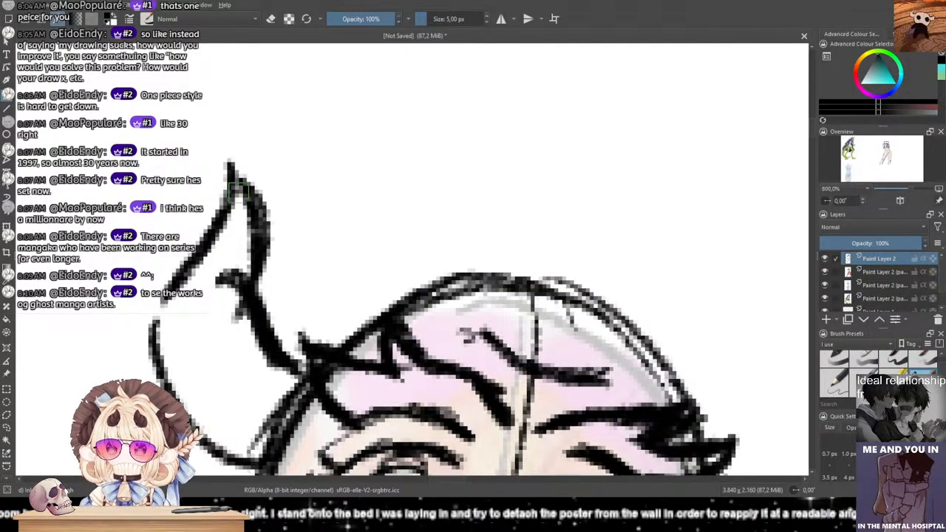
{"action": "left_click_drag", "start_coordinate": [360, 252], "coordinate": [222, 123]}
{"action": "left_click_drag", "start_coordinate": [443, 198], "coordinate": [504, 235]}
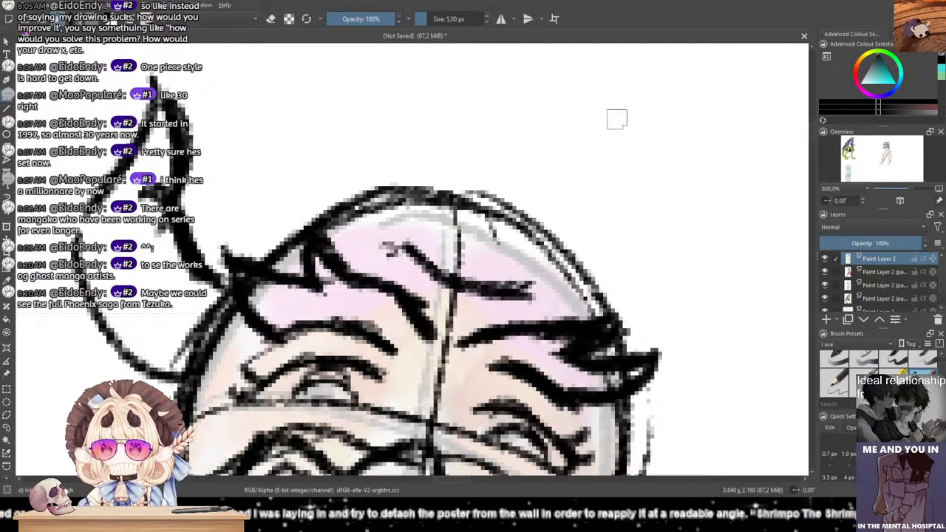
{"action": "mouse_move", "coordinate": [637, 105]}
{"action": "left_mouse_down"}
{"action": "mouse_move", "coordinate": [625, 177]}
{"action": "mouse_move", "coordinate": [631, 210]}
{"action": "mouse_move", "coordinate": [673, 155]}
{"action": "mouse_move", "coordinate": [703, 243]}
{"action": "left_mouse_up"}
{"action": "key", "text": "ctrl+z"}
{"action": "left_click_drag", "start_coordinate": [653, 103], "coordinate": [713, 253]}
{"action": "key", "text": "ctrl+z"}
{"action": "mouse_move", "coordinate": [595, 186]}
{"action": "left_mouse_down"}
{"action": "mouse_move", "coordinate": [566, 182]}
{"action": "mouse_move", "coordinate": [553, 164]}
{"action": "left_mouse_up"}
{"action": "key", "text": "ctrl+z"}
{"action": "left_click_drag", "start_coordinate": [525, 216], "coordinate": [499, 227]}
{"action": "mouse_move", "coordinate": [627, 101]}
{"action": "left_mouse_down"}
{"action": "mouse_move", "coordinate": [585, 218]}
{"action": "mouse_move", "coordinate": [673, 282]}
{"action": "left_mouse_up"}
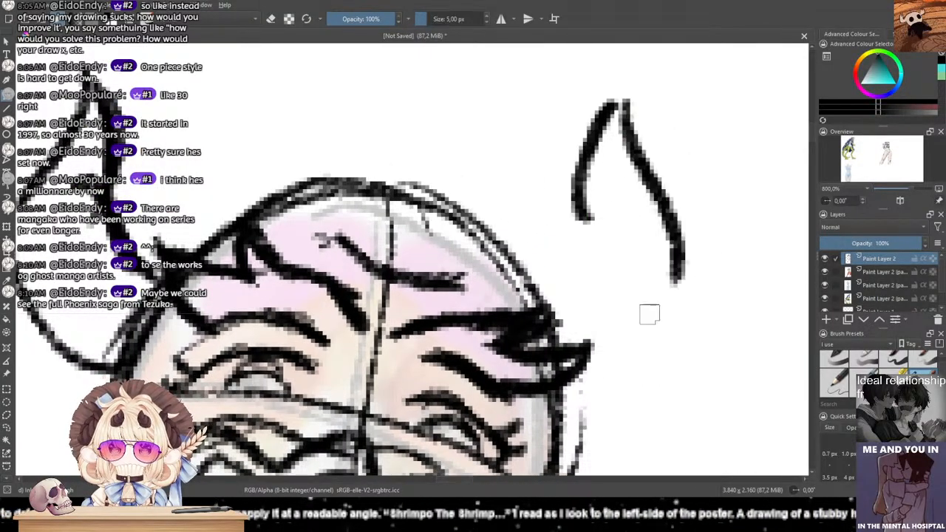
{"action": "mouse_move", "coordinate": [686, 244]}
{"action": "left_mouse_down"}
{"action": "mouse_move", "coordinate": [613, 352]}
{"action": "mouse_move", "coordinate": [573, 418]}
{"action": "left_mouse_up"}
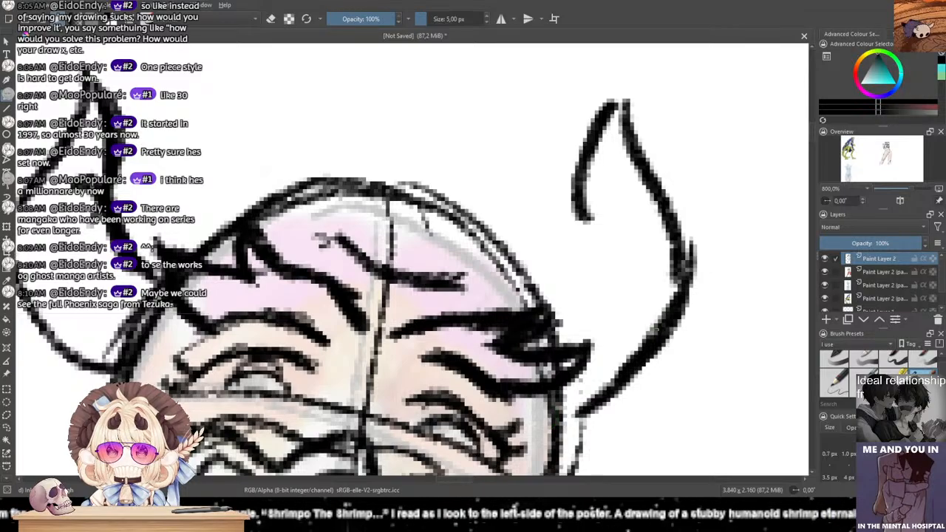
Step: Draw the right horn's inner edge from the short tip curve down to the top of the head
{"action": "left_click_drag", "start_coordinate": [606, 193], "coordinate": [560, 276]}
{"action": "key", "text": "ctrl+z"}
{"action": "left_click_drag", "start_coordinate": [605, 193], "coordinate": [547, 283]}
{"action": "left_click_drag", "start_coordinate": [591, 220], "coordinate": [545, 285]}
{"action": "key", "text": "ctrl+z"}
{"action": "key", "text": "ctrl+z"}
{"action": "left_click_drag", "start_coordinate": [600, 193], "coordinate": [533, 294]}
{"action": "key", "text": "ctrl+z"}
{"action": "left_click_drag", "start_coordinate": [603, 195], "coordinate": [538, 278]}
Step: Thicken the outlines of both horns and close the right horn's pointed tip
{"action": "mouse_move", "coordinate": [566, 249]}
{"action": "left_mouse_down"}
{"action": "mouse_move", "coordinate": [547, 273]}
{"action": "mouse_move", "coordinate": [720, 278]}
{"action": "left_mouse_up"}
{"action": "mouse_move", "coordinate": [259, 193]}
{"action": "left_mouse_down"}
{"action": "mouse_move", "coordinate": [198, 201]}
{"action": "mouse_move", "coordinate": [204, 250]}
{"action": "mouse_move", "coordinate": [255, 297]}
{"action": "left_mouse_up"}
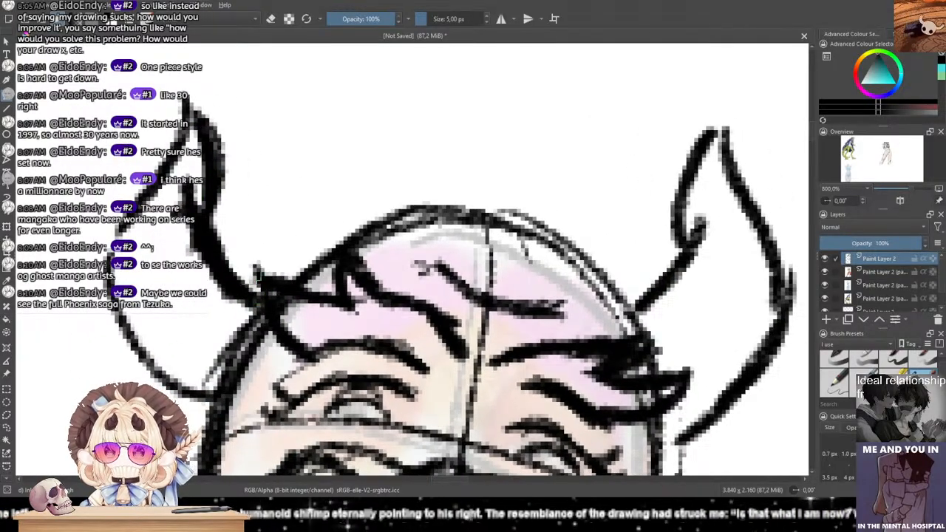
{"action": "mouse_move", "coordinate": [181, 148]}
{"action": "left_mouse_down"}
{"action": "mouse_move", "coordinate": [123, 254]}
{"action": "mouse_move", "coordinate": [139, 344]}
{"action": "mouse_move", "coordinate": [213, 392]}
{"action": "left_mouse_up"}
{"action": "key", "text": "ctrl+z"}
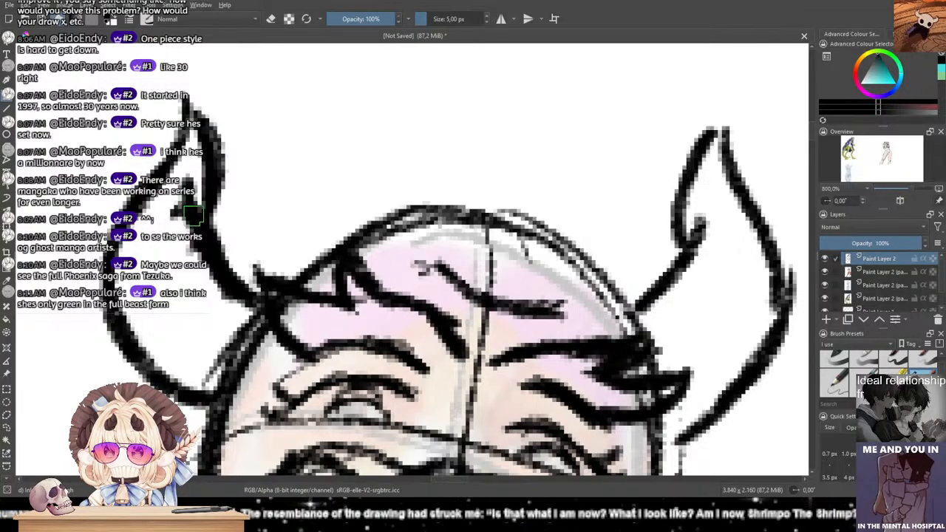
{"action": "left_click_drag", "start_coordinate": [201, 118], "coordinate": [192, 205]}
{"action": "mouse_move", "coordinate": [724, 126]}
{"action": "left_mouse_down"}
{"action": "mouse_move", "coordinate": [688, 222]}
{"action": "mouse_move", "coordinate": [726, 124]}
{"action": "mouse_move", "coordinate": [747, 253]}
{"action": "mouse_move", "coordinate": [725, 234]}
{"action": "mouse_move", "coordinate": [750, 189]}
{"action": "mouse_move", "coordinate": [773, 365]}
{"action": "left_mouse_up"}
{"action": "key", "text": "ctrl+z"}
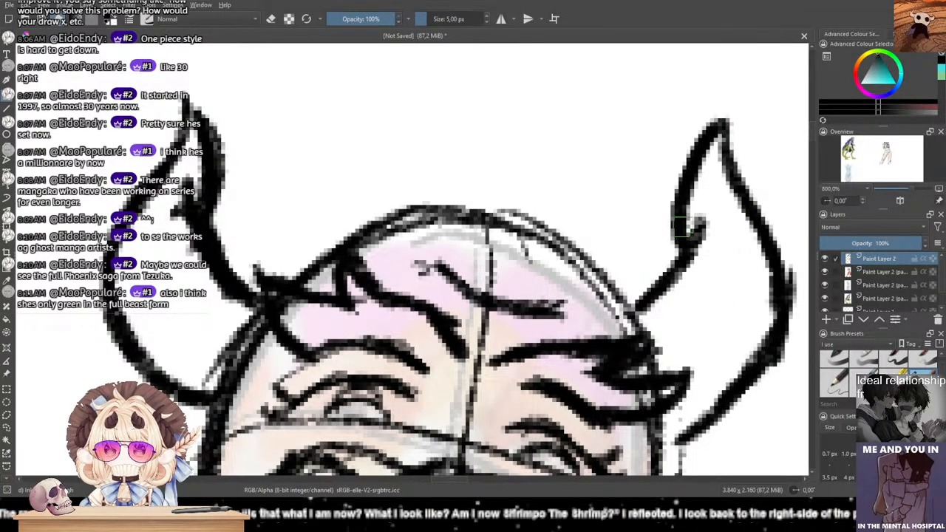
Step: Compare the horned head sketch with the reference character
{"action": "scroll", "coordinate": [684, 226], "scroll_direction": "down", "scroll_amount": 4}
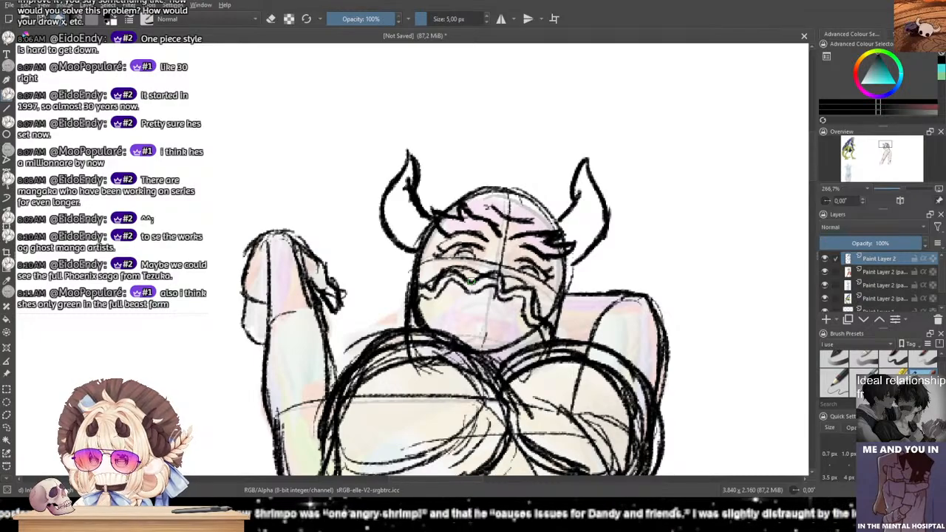
{"action": "scroll", "coordinate": [412, 294], "scroll_direction": "down", "scroll_amount": 3}
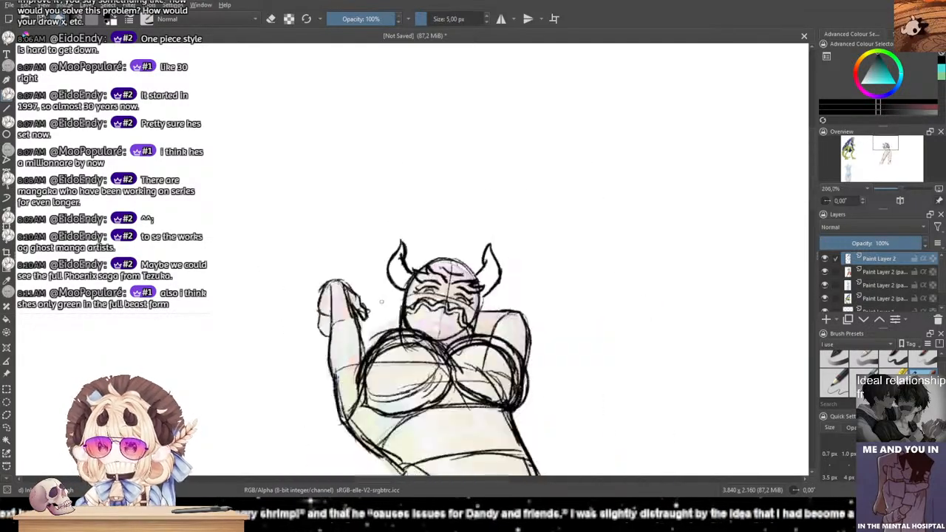
{"action": "left_click_drag", "start_coordinate": [412, 294], "coordinate": [756, 271]}
{"action": "left_click_drag", "start_coordinate": [110, 325], "coordinate": [503, 314]}
{"action": "mouse_move", "coordinate": [560, 292]}
{"action": "left_mouse_down"}
{"action": "mouse_move", "coordinate": [515, 276]}
{"action": "mouse_move", "coordinate": [313, 260]}
{"action": "left_mouse_up"}
{"action": "left_click_drag", "start_coordinate": [514, 268], "coordinate": [246, 234]}
{"action": "left_click_drag", "start_coordinate": [584, 229], "coordinate": [326, 244]}
{"action": "scroll", "coordinate": [437, 236], "scroll_direction": "up", "scroll_amount": 3}
{"action": "scroll", "coordinate": [410, 283], "scroll_direction": "up", "scroll_amount": 2}
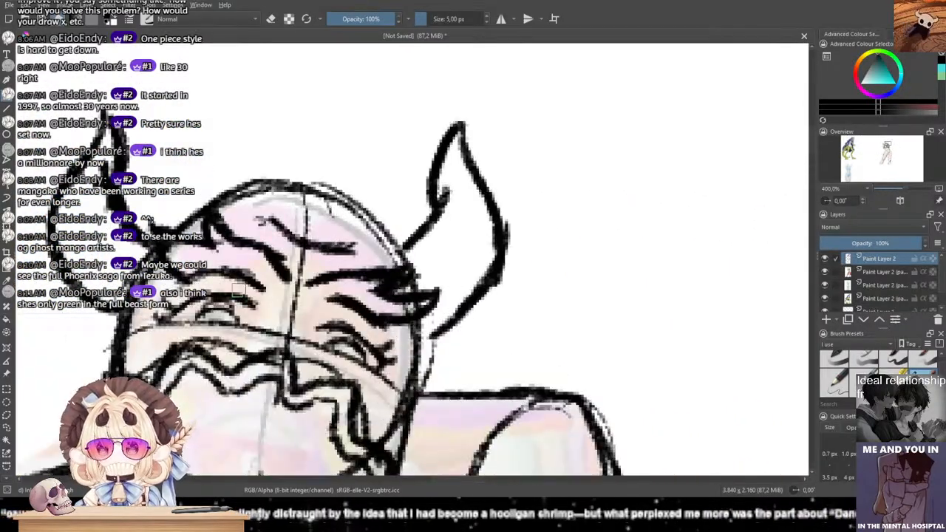
Step: Select the right horn with a freehand outline, transform it to tilt outward with adjusted proportions, and apply the transformation
{"action": "left_click", "coordinate": [7, 427]}
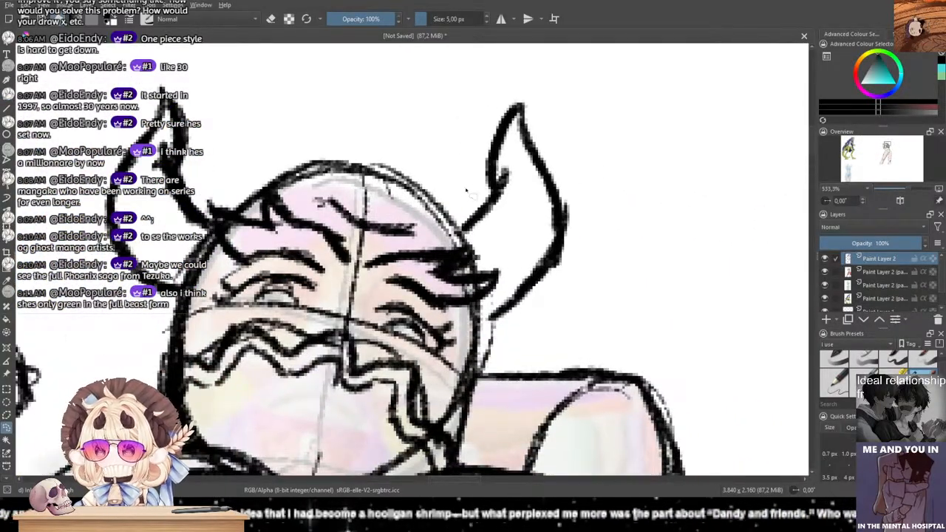
{"action": "left_click_drag", "start_coordinate": [465, 227], "coordinate": [497, 270]}
{"action": "mouse_move", "coordinate": [488, 325]}
{"action": "left_mouse_down"}
{"action": "mouse_move", "coordinate": [622, 135]}
{"action": "mouse_move", "coordinate": [541, 73]}
{"action": "mouse_move", "coordinate": [446, 108]}
{"action": "mouse_move", "coordinate": [458, 198]}
{"action": "left_mouse_up"}
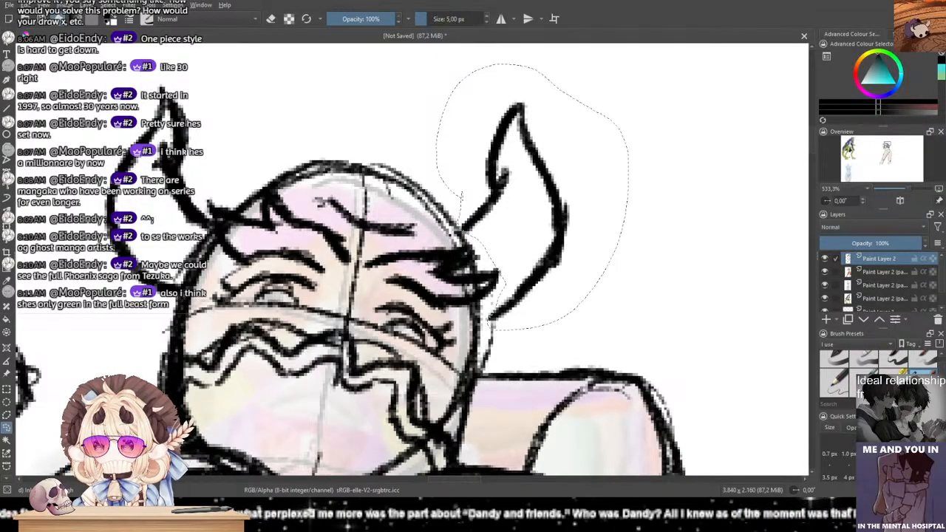
{"action": "key", "text": "ctrl+t"}
{"action": "mouse_move", "coordinate": [640, 210]}
{"action": "left_mouse_down"}
{"action": "mouse_move", "coordinate": [614, 245]}
{"action": "mouse_move", "coordinate": [578, 267]}
{"action": "left_mouse_up"}
{"action": "mouse_move", "coordinate": [467, 68]}
{"action": "left_mouse_down"}
{"action": "mouse_move", "coordinate": [475, 80]}
{"action": "mouse_move", "coordinate": [464, 86]}
{"action": "left_mouse_up"}
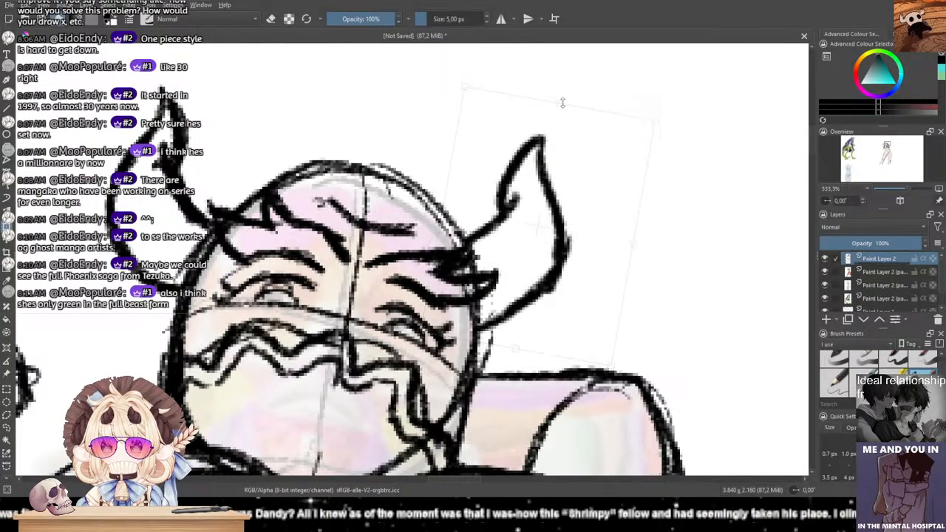
{"action": "left_click_drag", "start_coordinate": [561, 104], "coordinate": [563, 87]}
{"action": "left_click_drag", "start_coordinate": [634, 234], "coordinate": [592, 235]}
{"action": "key", "text": "Return"}
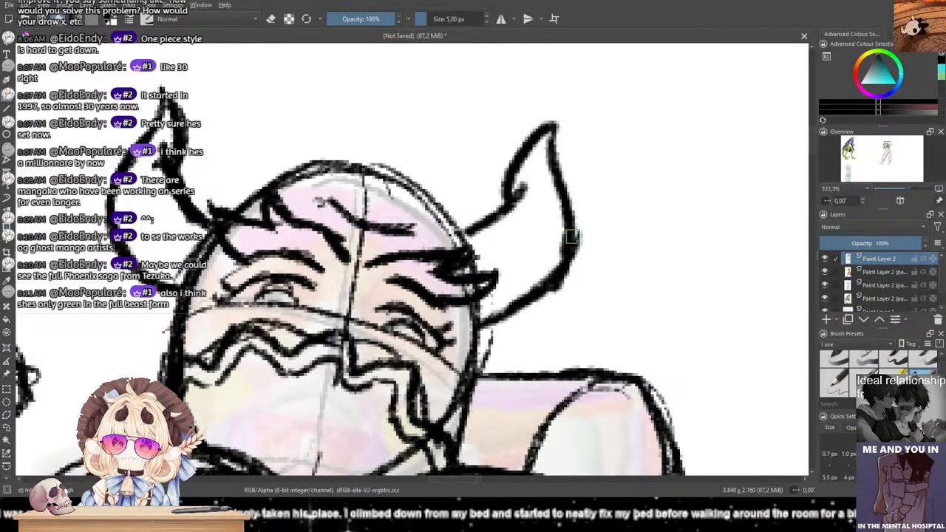
Step: Thicken the transformed horn's inner edge and redraw its lower outer edge slightly further inward
{"action": "left_click_drag", "start_coordinate": [517, 194], "coordinate": [473, 240]}
{"action": "left_click_drag", "start_coordinate": [563, 250], "coordinate": [498, 303]}
{"action": "key", "text": "ctrl+z"}
{"action": "left_click_drag", "start_coordinate": [570, 224], "coordinate": [484, 311]}
{"action": "left_click_drag", "start_coordinate": [526, 281], "coordinate": [483, 320]}
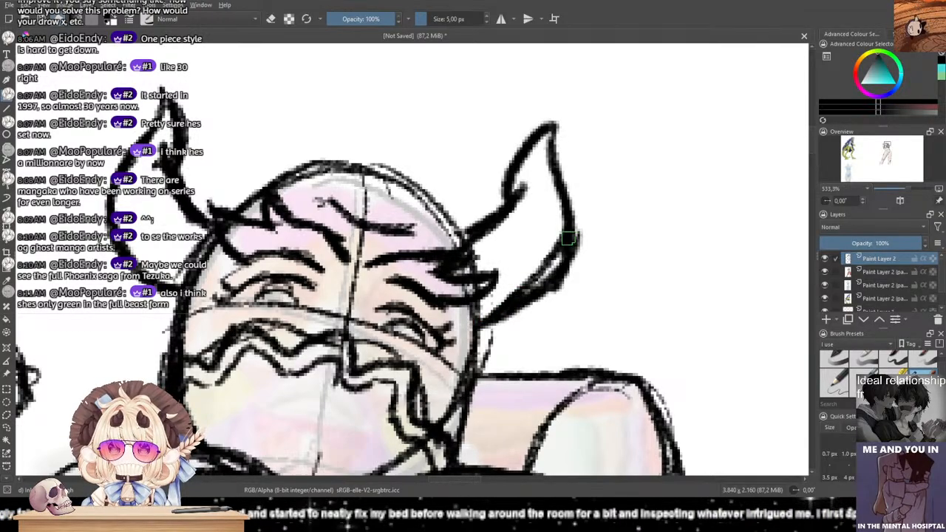
Step: Erase the excess outline along the right horn's lower outer side with the 50 px eraser brush
{"action": "left_click_drag", "start_coordinate": [943, 359], "coordinate": [944, 351]}
{"action": "left_click", "coordinate": [831, 369]}
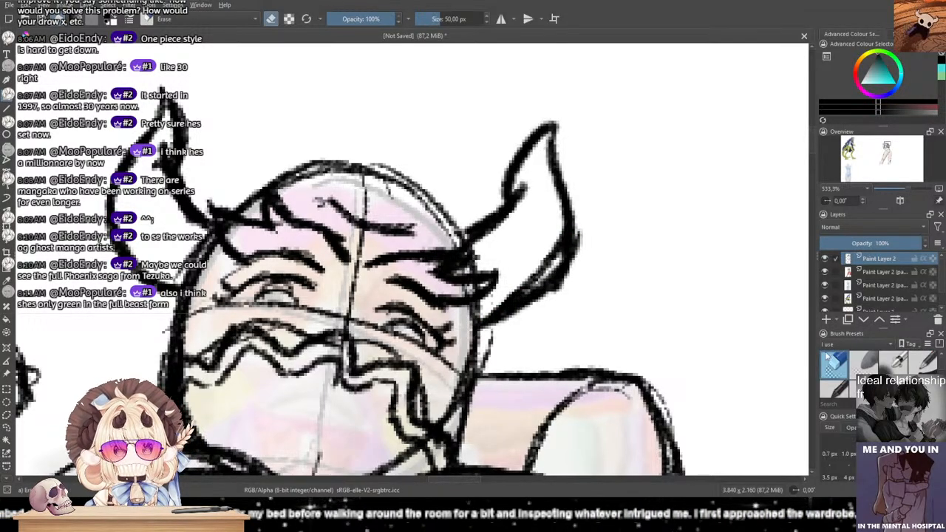
{"action": "mouse_move", "coordinate": [609, 232]}
{"action": "left_mouse_down"}
{"action": "mouse_move", "coordinate": [589, 279]}
{"action": "mouse_move", "coordinate": [524, 332]}
{"action": "left_mouse_up"}
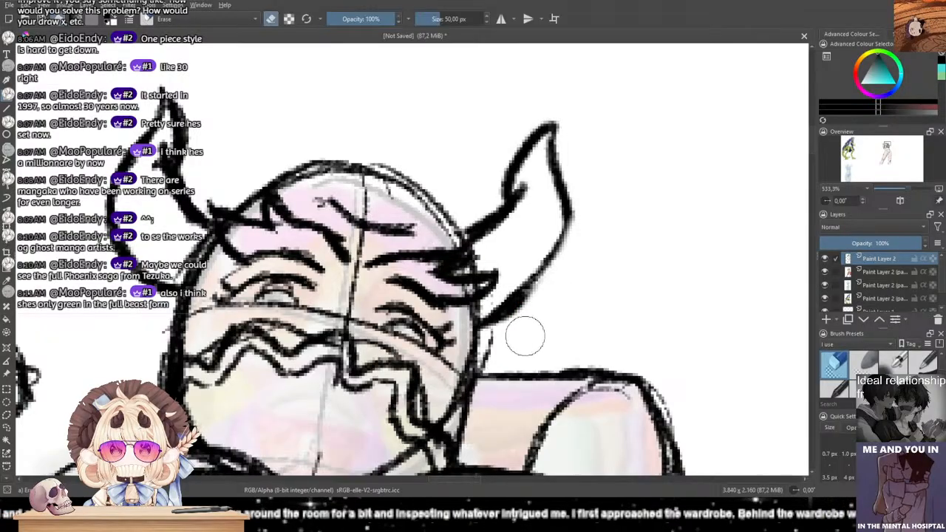
{"action": "left_click_drag", "start_coordinate": [940, 371], "coordinate": [940, 388]}
{"action": "left_click", "coordinate": [893, 367]}
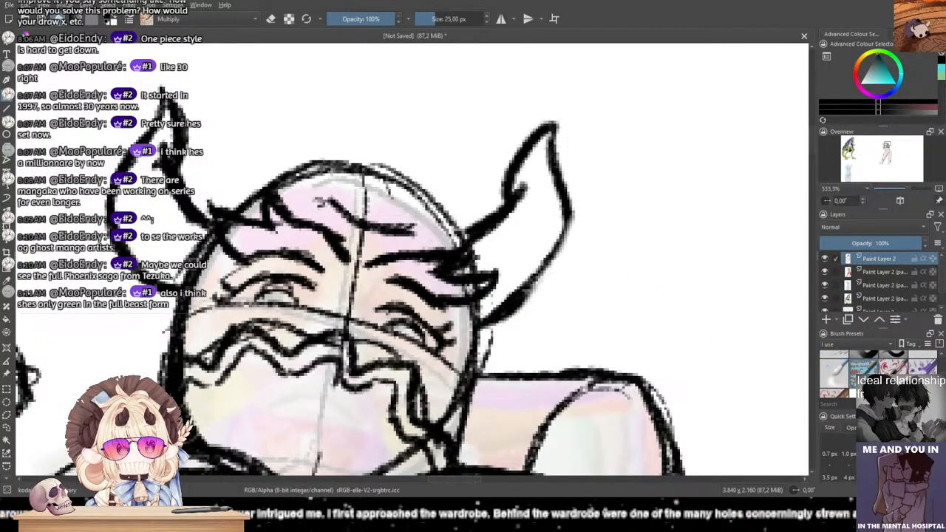
{"action": "left_click_drag", "start_coordinate": [568, 215], "coordinate": [489, 325]}
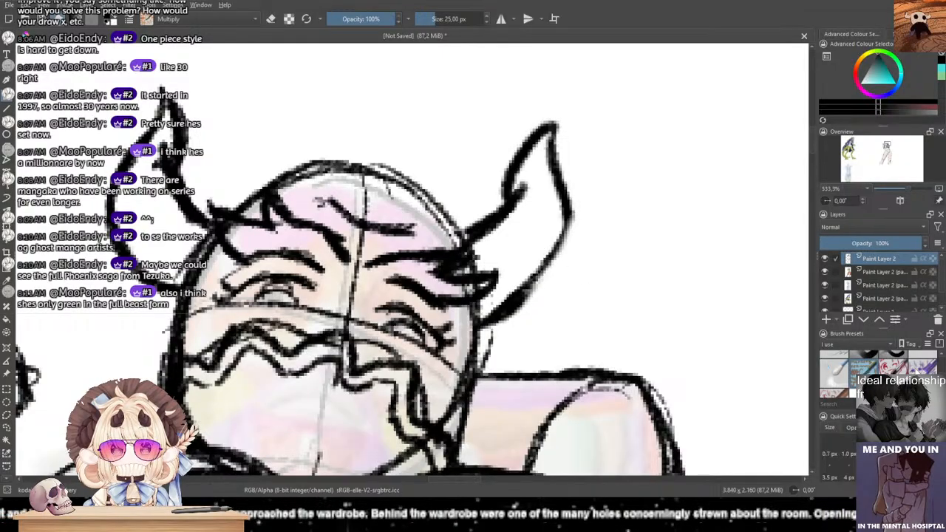
Step: Redraw and thicken the trimmed outer edge of the right horn with the 5 px sketching brush
{"action": "left_click_drag", "start_coordinate": [940, 387], "coordinate": [941, 372]}
{"action": "left_click", "coordinate": [922, 369]}
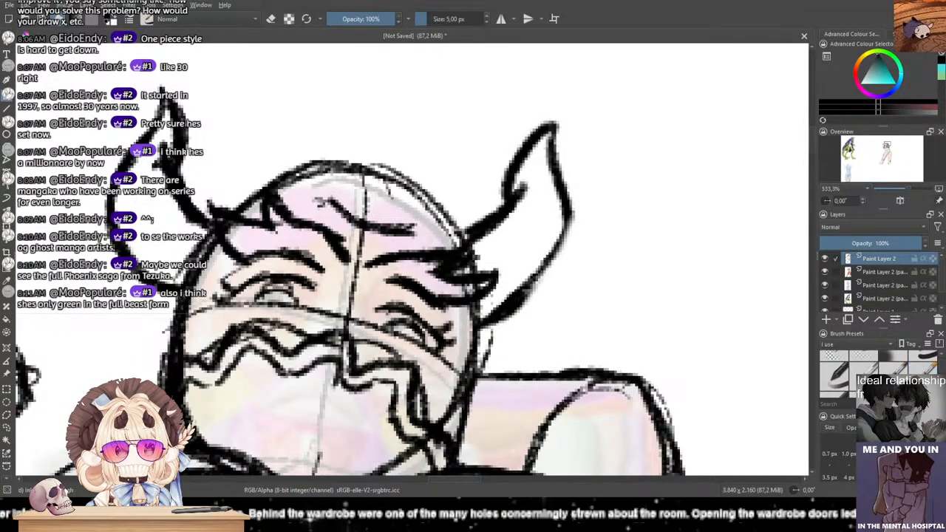
{"action": "left_click_drag", "start_coordinate": [568, 207], "coordinate": [523, 302]}
{"action": "left_click_drag", "start_coordinate": [566, 224], "coordinate": [525, 295]}
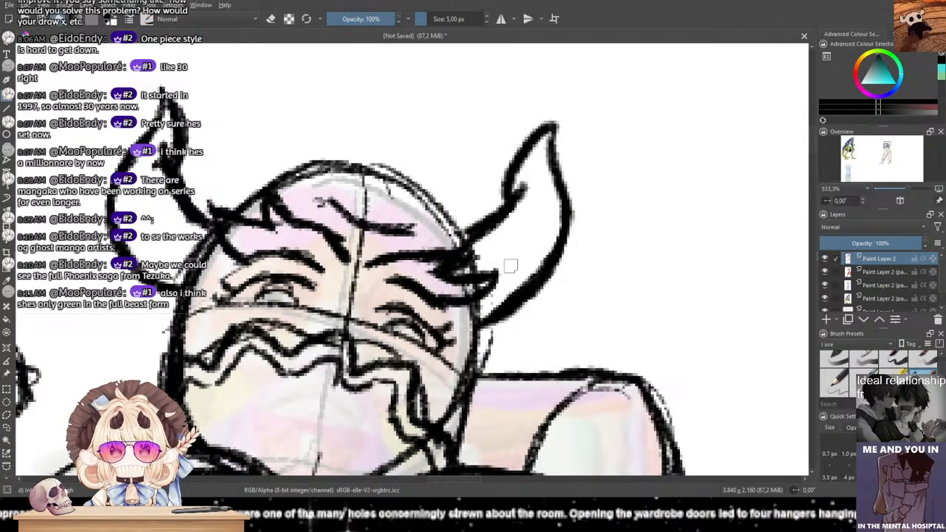
Step: Add another stroke just inside the right horn's outer edge, running down from near the tip
{"action": "left_click_drag", "start_coordinate": [468, 261], "coordinate": [533, 266]}
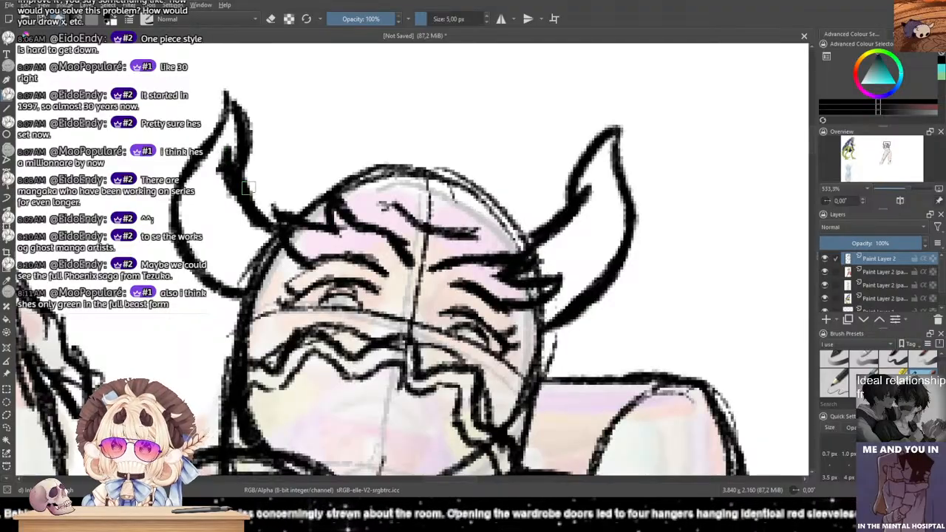
{"action": "mouse_move", "coordinate": [571, 187]}
{"action": "left_mouse_down"}
{"action": "mouse_move", "coordinate": [596, 140]}
{"action": "mouse_move", "coordinate": [625, 204]}
{"action": "left_mouse_up"}
{"action": "mouse_move", "coordinate": [609, 167]}
{"action": "left_mouse_down"}
{"action": "mouse_move", "coordinate": [623, 231]}
{"action": "mouse_move", "coordinate": [585, 294]}
{"action": "left_mouse_up"}
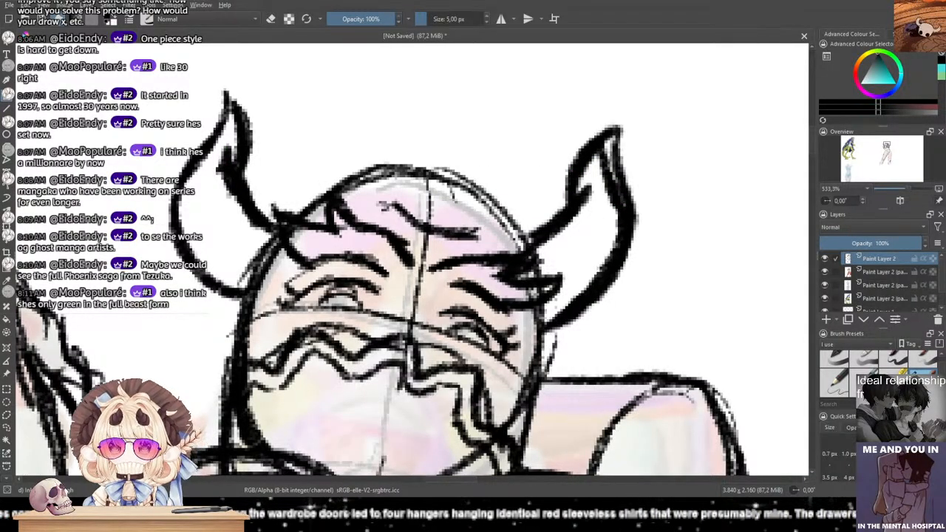
Step: Erase the right horn's tip and upper outer edge with the 50 px eraser, and redraw them slightly further inward with the 5 px brush
{"action": "left_click", "coordinate": [833, 362]}
{"action": "left_click_drag", "start_coordinate": [640, 95], "coordinate": [644, 165]}
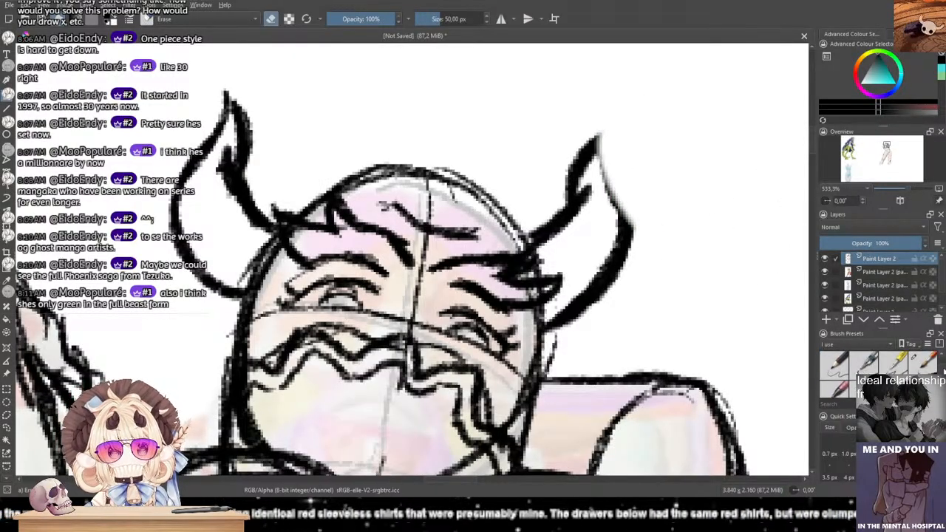
{"action": "left_click", "coordinate": [922, 362]}
{"action": "left_click_drag", "start_coordinate": [599, 139], "coordinate": [630, 224]}
{"action": "key", "text": "ctrl+z"}
{"action": "key", "text": "ctrl+z"}
{"action": "left_click_drag", "start_coordinate": [604, 139], "coordinate": [629, 223]}
{"action": "key", "text": "ctrl+z"}
{"action": "key", "text": "ctrl+z"}
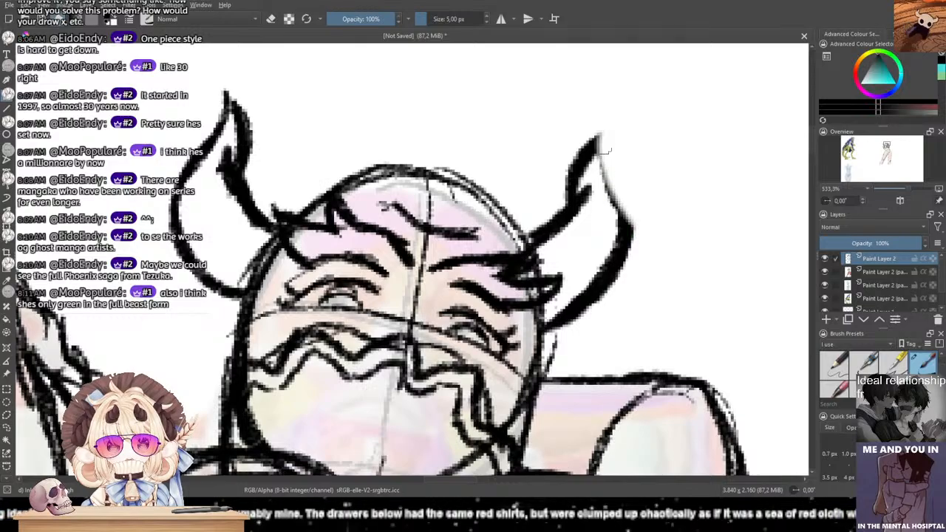
{"action": "left_click_drag", "start_coordinate": [602, 131], "coordinate": [626, 219]}
{"action": "left_click_drag", "start_coordinate": [608, 149], "coordinate": [632, 235]}
{"action": "key", "text": "ctrl+z"}
{"action": "left_click_drag", "start_coordinate": [608, 149], "coordinate": [632, 241]}
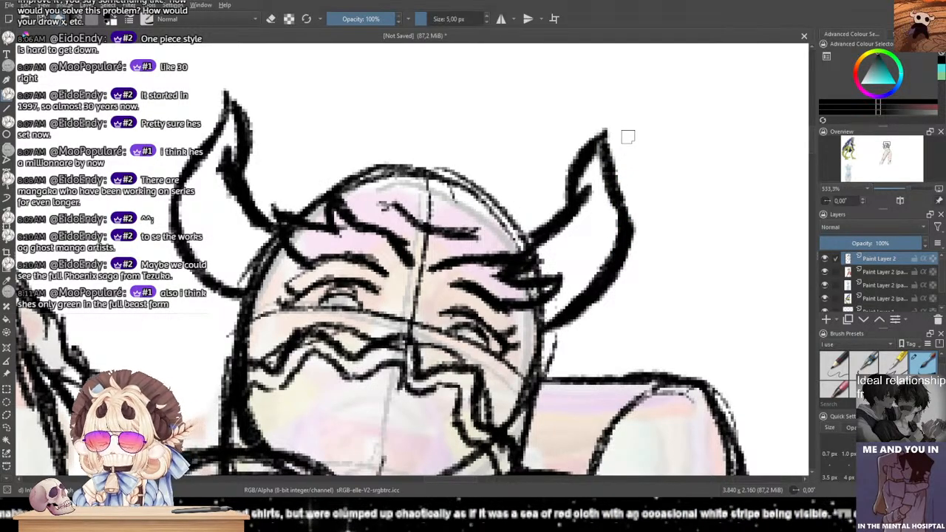
Step: Draw the outer hair line from above the forehead, behind the left horn, and down toward the raised arm's shoulder
{"action": "left_click_drag", "start_coordinate": [474, 241], "coordinate": [581, 243]}
{"action": "left_click_drag", "start_coordinate": [521, 181], "coordinate": [391, 190]}
{"action": "key", "text": "ctrl+z"}
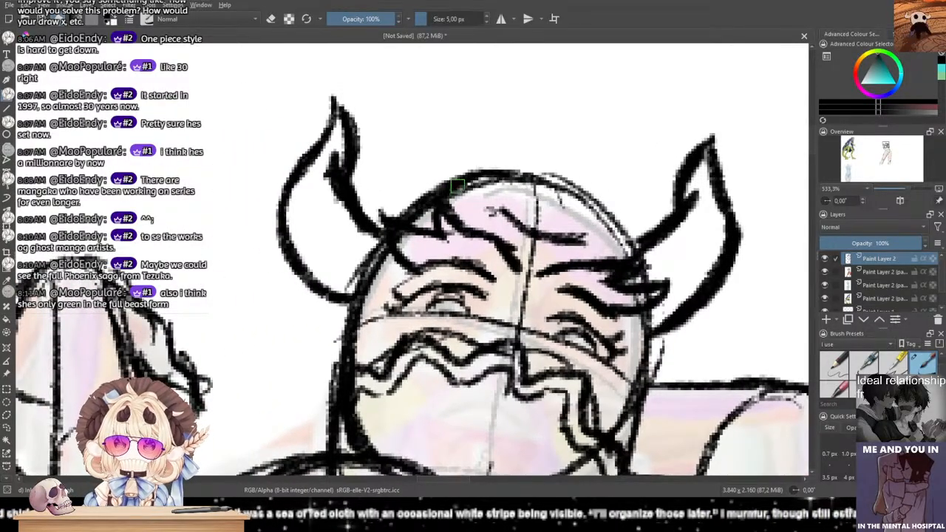
{"action": "left_click_drag", "start_coordinate": [509, 131], "coordinate": [353, 247]}
{"action": "key", "text": "ctrl+z"}
{"action": "left_click_drag", "start_coordinate": [488, 124], "coordinate": [330, 278]}
{"action": "left_click_drag", "start_coordinate": [356, 221], "coordinate": [246, 448]}
{"action": "key", "text": "ctrl+z"}
{"action": "mouse_move", "coordinate": [348, 256]}
{"action": "left_mouse_down"}
{"action": "mouse_move", "coordinate": [404, 145]}
{"action": "mouse_move", "coordinate": [248, 399]}
{"action": "left_mouse_up"}
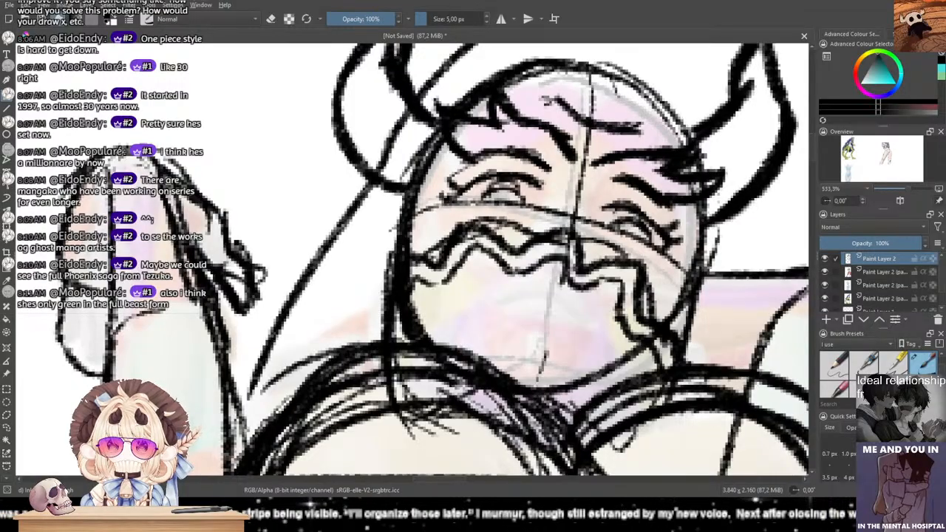
Step: Examine the reference character's hairstyle around the horns and face
{"action": "scroll", "coordinate": [343, 201], "scroll_direction": "down", "scroll_amount": 4}
{"action": "scroll", "coordinate": [240, 181], "scroll_direction": "down", "scroll_amount": 2}
{"action": "left_click_drag", "start_coordinate": [230, 181], "coordinate": [444, 229]}
{"action": "left_click_drag", "start_coordinate": [194, 209], "coordinate": [430, 209]}
{"action": "scroll", "coordinate": [348, 213], "scroll_direction": "up", "scroll_amount": 2}
{"action": "left_click_drag", "start_coordinate": [241, 189], "coordinate": [404, 221]}
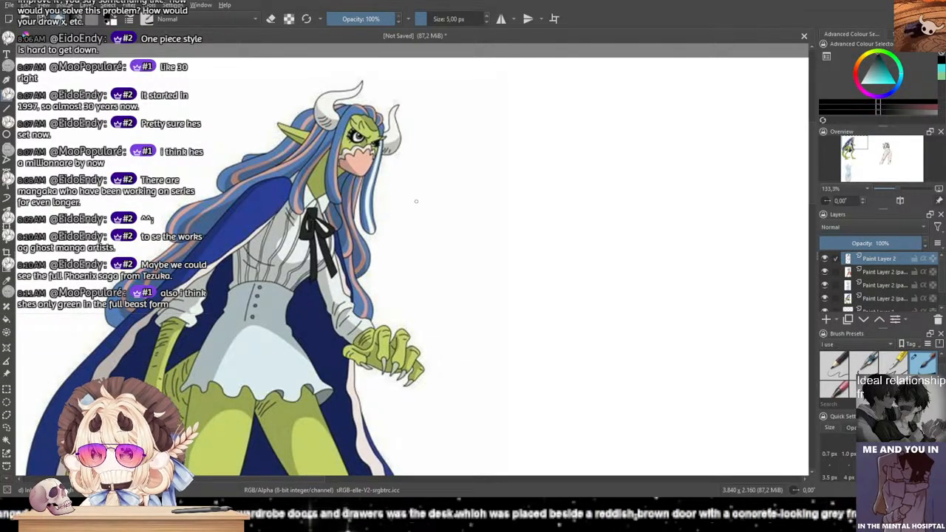
{"action": "mouse_move", "coordinate": [499, 204]}
{"action": "left_mouse_down"}
{"action": "mouse_move", "coordinate": [413, 216]}
{"action": "mouse_move", "coordinate": [404, 190]}
{"action": "mouse_move", "coordinate": [360, 182]}
{"action": "left_mouse_up"}
{"action": "left_click_drag", "start_coordinate": [695, 222], "coordinate": [295, 194]}
{"action": "left_click_drag", "start_coordinate": [654, 210], "coordinate": [394, 187]}
{"action": "mouse_move", "coordinate": [641, 164]}
{"action": "left_mouse_down"}
{"action": "mouse_move", "coordinate": [262, 245]}
{"action": "mouse_move", "coordinate": [359, 64]}
{"action": "left_mouse_up"}
{"action": "scroll", "coordinate": [236, 267], "scroll_direction": "up", "scroll_amount": 3}
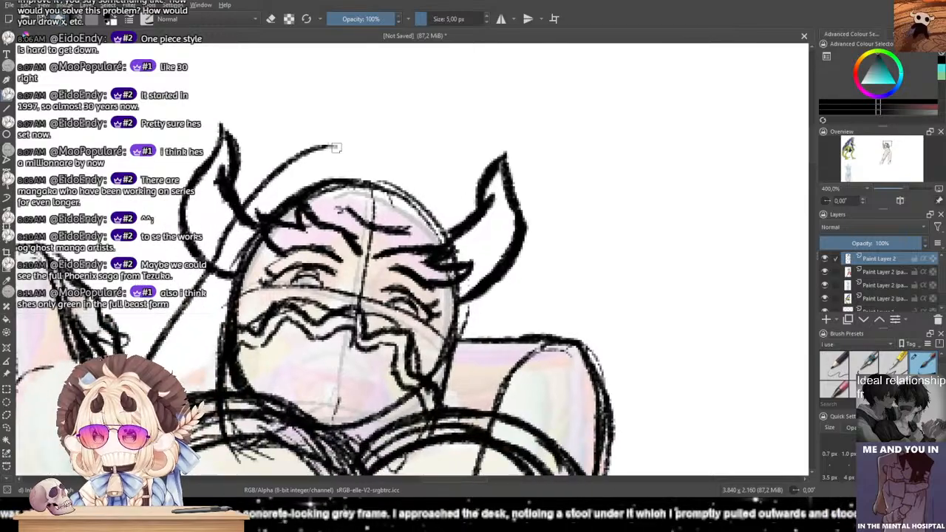
Step: Draw a row of rounded hair puffs along the top of the head up to the right horn
{"action": "mouse_move", "coordinate": [326, 150]}
{"action": "left_mouse_down"}
{"action": "mouse_move", "coordinate": [339, 187]}
{"action": "mouse_move", "coordinate": [378, 146]}
{"action": "mouse_move", "coordinate": [385, 185]}
{"action": "mouse_move", "coordinate": [417, 165]}
{"action": "mouse_move", "coordinate": [420, 202]}
{"action": "left_mouse_up"}
{"action": "key", "text": "ctrl+z"}
{"action": "mouse_move", "coordinate": [388, 154]}
{"action": "left_mouse_down"}
{"action": "mouse_move", "coordinate": [434, 198]}
{"action": "mouse_move", "coordinate": [422, 212]}
{"action": "mouse_move", "coordinate": [461, 200]}
{"action": "mouse_move", "coordinate": [467, 219]}
{"action": "left_mouse_up"}
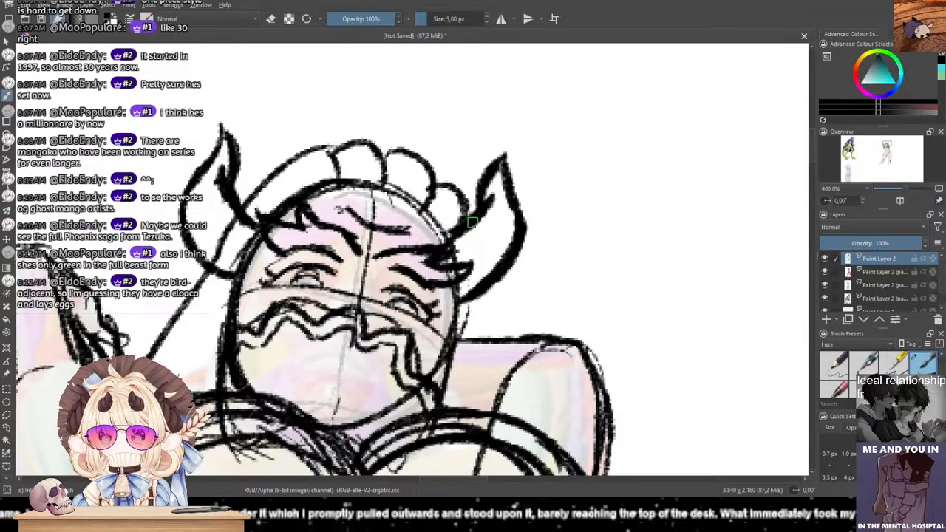
Step: Try several long hair strands running from the left horn's base down beside the face
{"action": "left_click_drag", "start_coordinate": [309, 201], "coordinate": [386, 164]}
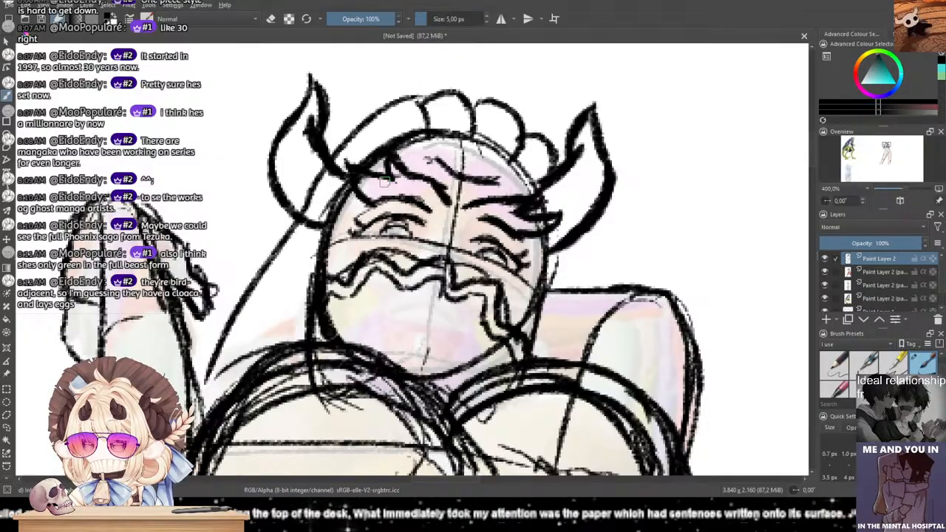
{"action": "mouse_move", "coordinate": [374, 195]}
{"action": "left_mouse_down"}
{"action": "mouse_move", "coordinate": [399, 178]}
{"action": "mouse_move", "coordinate": [391, 207]}
{"action": "mouse_move", "coordinate": [444, 173]}
{"action": "left_mouse_up"}
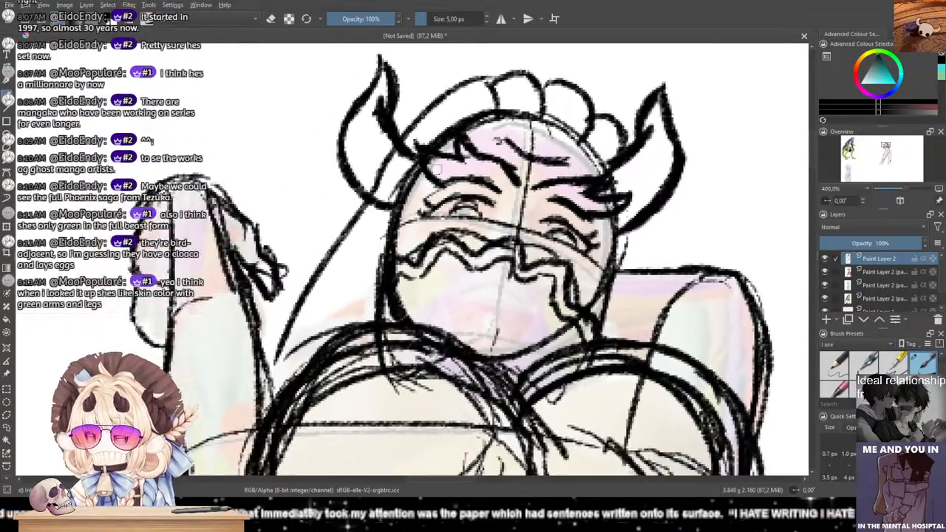
{"action": "left_click_drag", "start_coordinate": [458, 126], "coordinate": [363, 234]}
{"action": "key", "text": "ctrl+z"}
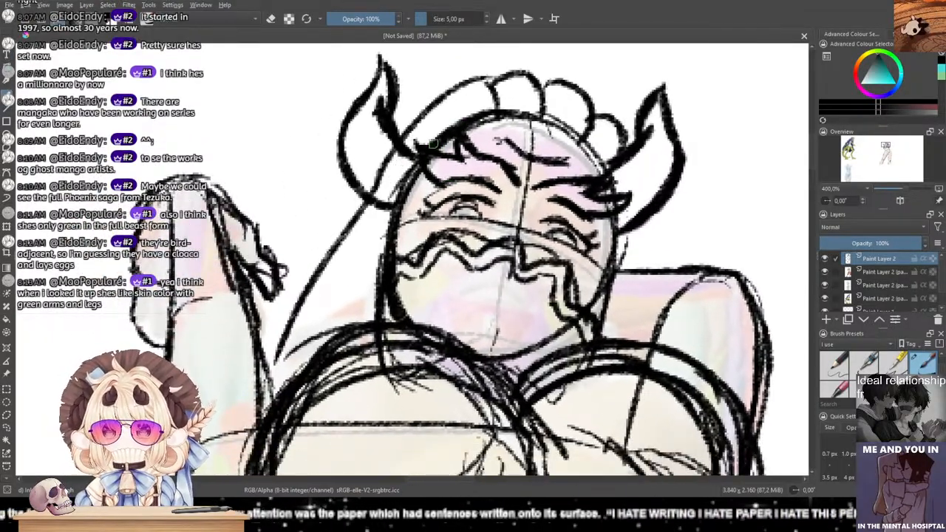
{"action": "left_click_drag", "start_coordinate": [436, 140], "coordinate": [369, 306]}
{"action": "left_click_drag", "start_coordinate": [381, 242], "coordinate": [377, 325]}
{"action": "key", "text": "ctrl+z"}
{"action": "key", "text": "ctrl+z"}
{"action": "left_click_drag", "start_coordinate": [396, 156], "coordinate": [321, 354]}
{"action": "key", "text": "ctrl+z"}
{"action": "left_click_drag", "start_coordinate": [423, 135], "coordinate": [339, 387]}
{"action": "key", "text": "ctrl+z"}
{"action": "left_click_drag", "start_coordinate": [410, 153], "coordinate": [287, 384]}
{"action": "key", "text": "ctrl+z"}
Step: Sketch the inner hair strands from the left horn's base down past the cheek and thicken the hair at the hairline
{"action": "mouse_move", "coordinate": [332, 285]}
{"action": "left_mouse_down"}
{"action": "mouse_move", "coordinate": [412, 184]}
{"action": "mouse_move", "coordinate": [443, 241]}
{"action": "left_mouse_up"}
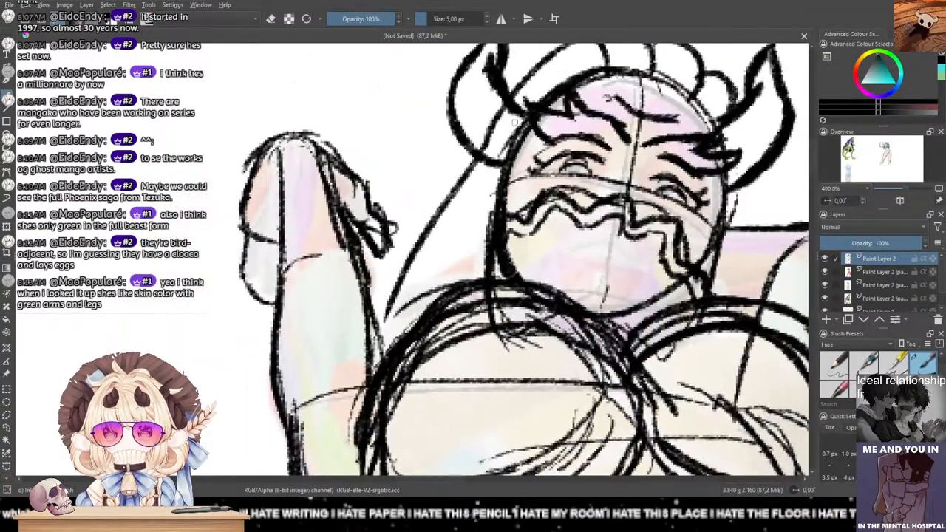
{"action": "left_click_drag", "start_coordinate": [499, 163], "coordinate": [284, 471]}
{"action": "left_click_drag", "start_coordinate": [397, 358], "coordinate": [442, 130]}
{"action": "scroll", "coordinate": [461, 117], "scroll_direction": "down", "scroll_amount": 2}
{"action": "mouse_move", "coordinate": [470, 101]}
{"action": "left_mouse_down"}
{"action": "mouse_move", "coordinate": [473, 197]}
{"action": "mouse_move", "coordinate": [461, 238]}
{"action": "left_mouse_up"}
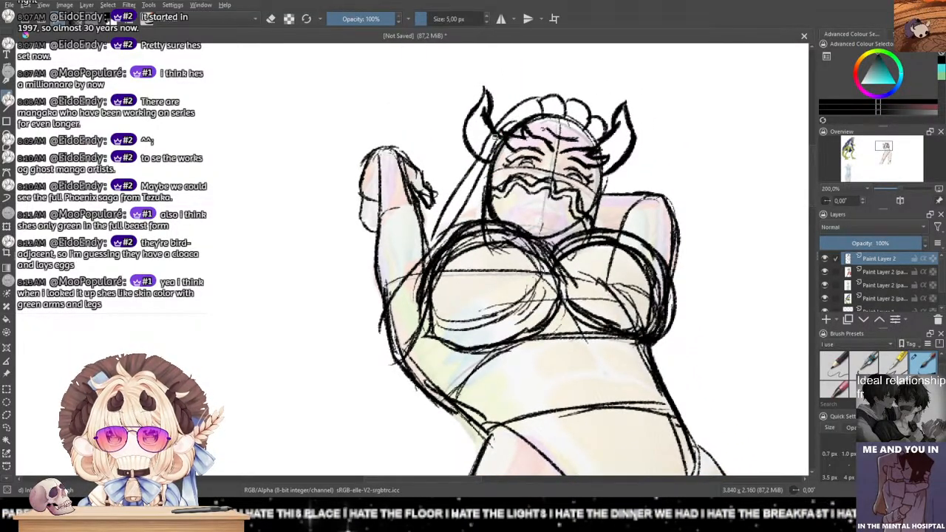
{"action": "left_click_drag", "start_coordinate": [532, 114], "coordinate": [503, 129]}
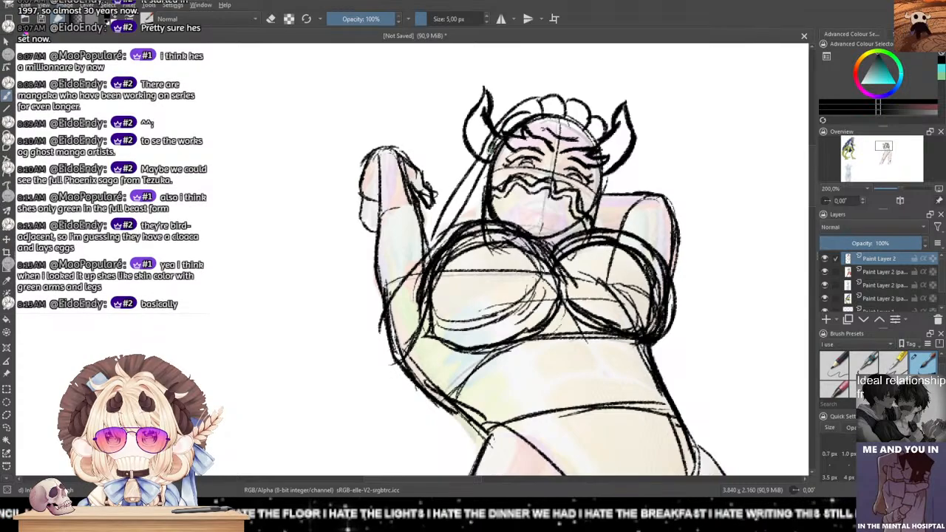
Step: Draw a looped end for the hair lock hanging below the raised arm's elbow and darken its outer edge
{"action": "left_click_drag", "start_coordinate": [385, 314], "coordinate": [367, 420]}
{"action": "left_click_drag", "start_coordinate": [508, 146], "coordinate": [476, 201]}
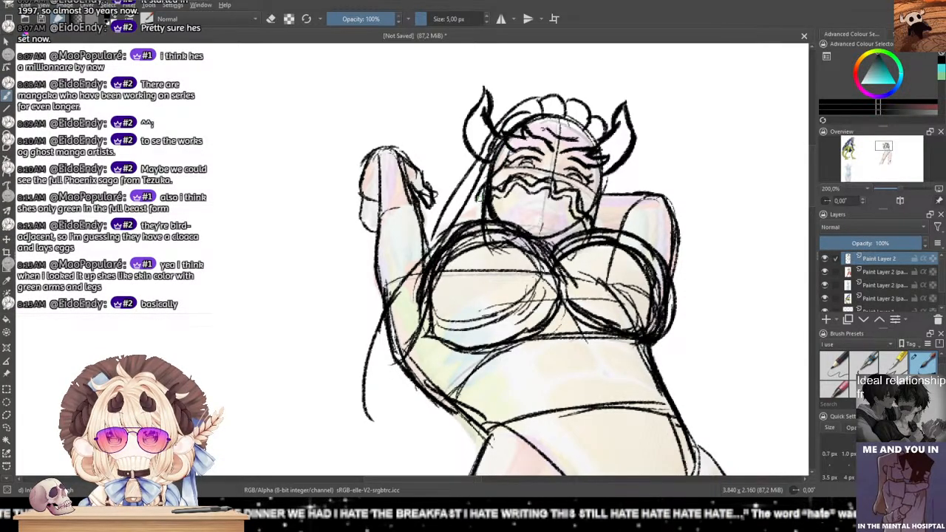
{"action": "mouse_move", "coordinate": [421, 298]}
{"action": "left_mouse_down"}
{"action": "mouse_move", "coordinate": [400, 404]}
{"action": "mouse_move", "coordinate": [403, 345]}
{"action": "mouse_move", "coordinate": [378, 426]}
{"action": "mouse_move", "coordinate": [391, 403]}
{"action": "left_mouse_up"}
{"action": "key", "text": "ctrl+z"}
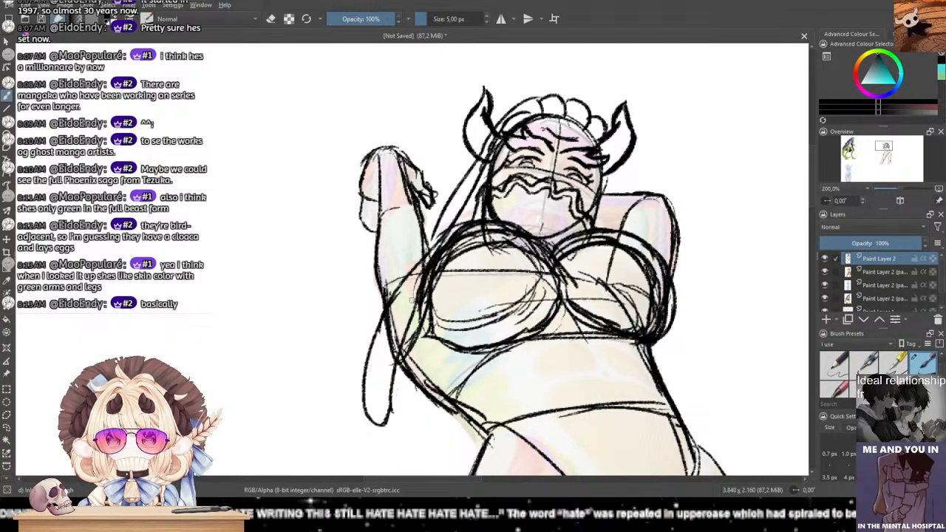
{"action": "left_click_drag", "start_coordinate": [404, 281], "coordinate": [364, 410]}
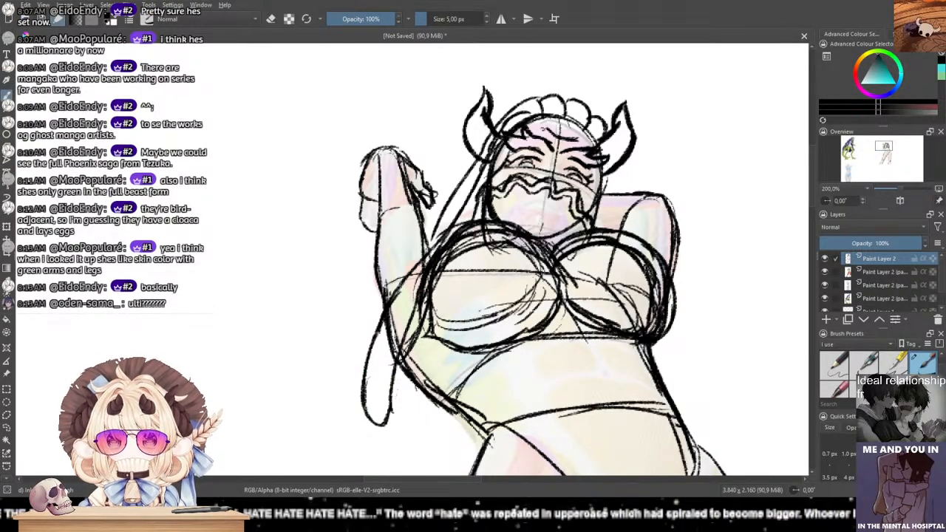
Step: Add more strands to the hair on the left side of the head and thicken its outline behind the left horn
{"action": "mouse_move", "coordinate": [339, 371]}
{"action": "left_mouse_down"}
{"action": "mouse_move", "coordinate": [310, 276]}
{"action": "mouse_move", "coordinate": [266, 289]}
{"action": "mouse_move", "coordinate": [311, 228]}
{"action": "mouse_move", "coordinate": [237, 286]}
{"action": "mouse_move", "coordinate": [246, 279]}
{"action": "left_mouse_up"}
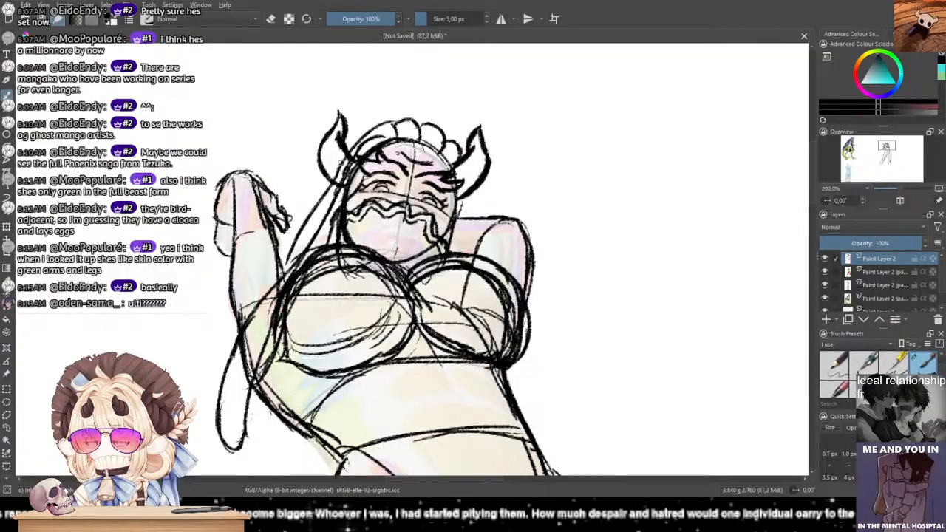
{"action": "scroll", "coordinate": [382, 149], "scroll_direction": "up", "scroll_amount": 3}
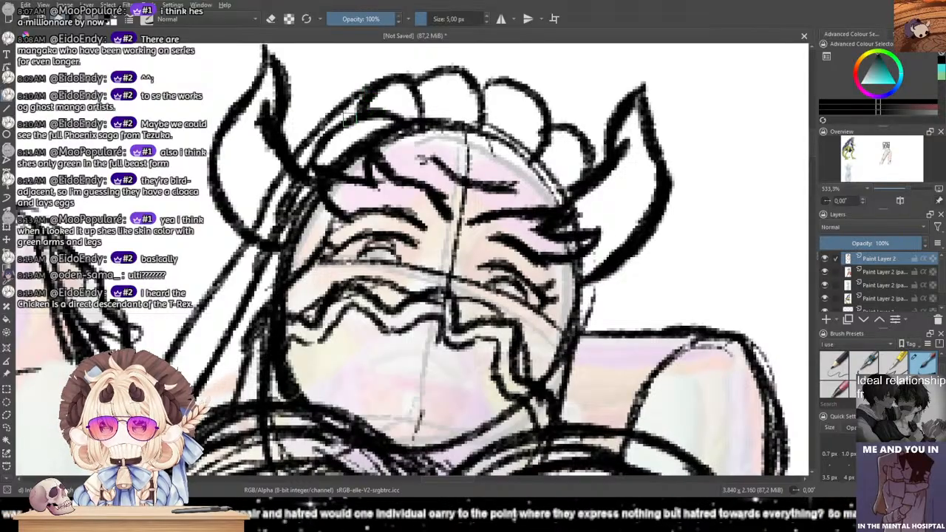
{"action": "left_click_drag", "start_coordinate": [322, 232], "coordinate": [446, 191]}
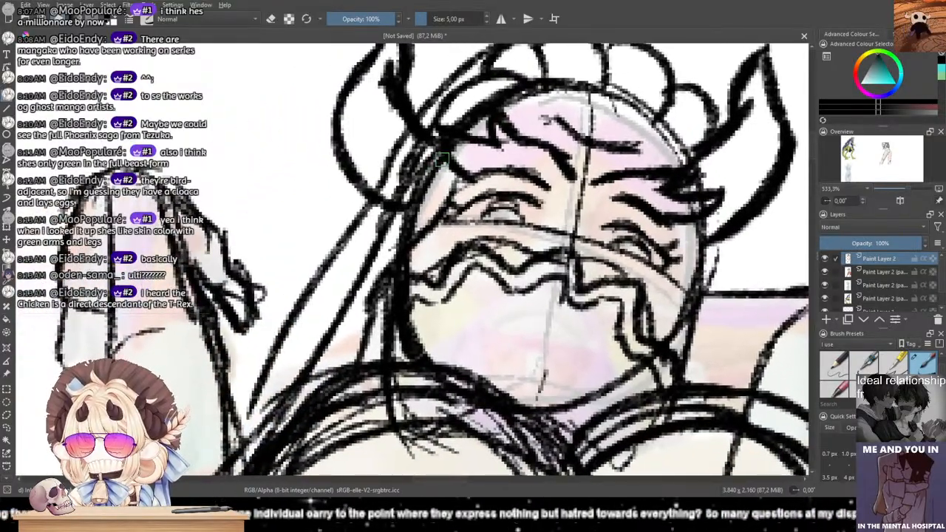
{"action": "scroll", "coordinate": [441, 159], "scroll_direction": "down", "scroll_amount": 3}
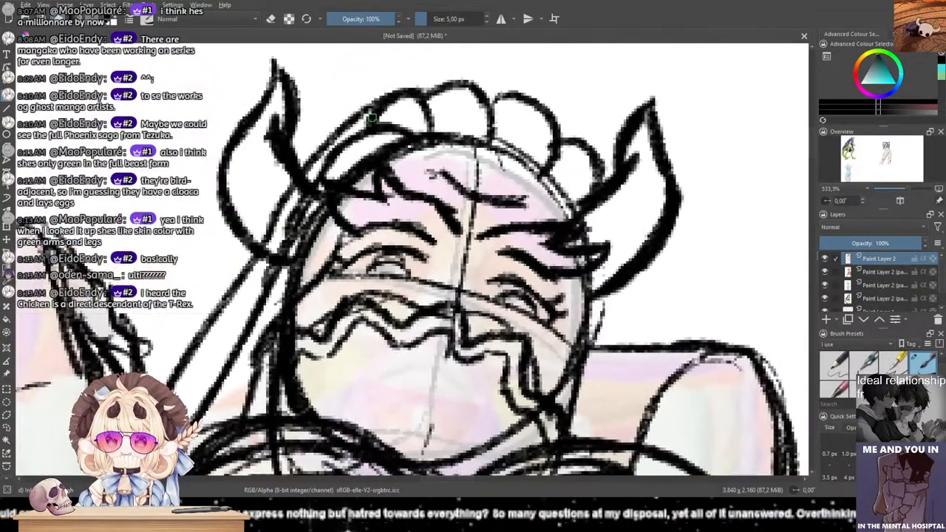
{"action": "left_click_drag", "start_coordinate": [373, 118], "coordinate": [305, 168]}
Step: Draw the hair lock on the right side of the face, running from under the right horn down over the shoulder
{"action": "left_click_drag", "start_coordinate": [475, 168], "coordinate": [337, 122]}
{"action": "mouse_move", "coordinate": [463, 152]}
{"action": "left_mouse_down"}
{"action": "mouse_move", "coordinate": [434, 162]}
{"action": "mouse_move", "coordinate": [485, 194]}
{"action": "mouse_move", "coordinate": [464, 245]}
{"action": "left_mouse_up"}
{"action": "left_click_drag", "start_coordinate": [477, 214], "coordinate": [518, 150]}
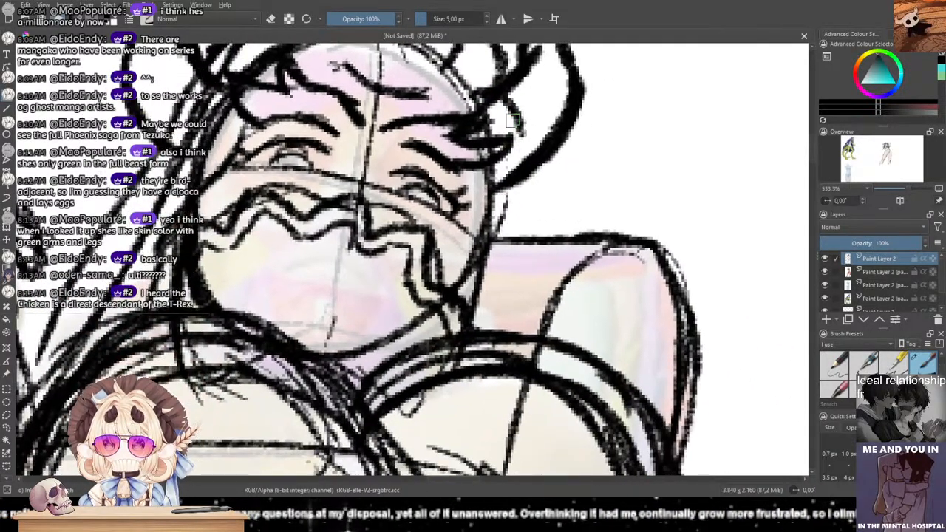
{"action": "left_click_drag", "start_coordinate": [510, 102], "coordinate": [522, 237]}
{"action": "scroll", "coordinate": [503, 179], "scroll_direction": "down", "scroll_amount": 1}
{"action": "mouse_move", "coordinate": [512, 168]}
{"action": "left_mouse_down"}
{"action": "mouse_move", "coordinate": [491, 109]}
{"action": "mouse_move", "coordinate": [515, 230]}
{"action": "left_mouse_up"}
{"action": "left_click_drag", "start_coordinate": [469, 145], "coordinate": [496, 204]}
{"action": "left_click_drag", "start_coordinate": [496, 171], "coordinate": [491, 259]}
{"action": "left_click_drag", "start_coordinate": [491, 219], "coordinate": [487, 287]}
{"action": "left_click_drag", "start_coordinate": [333, 216], "coordinate": [434, 233]}
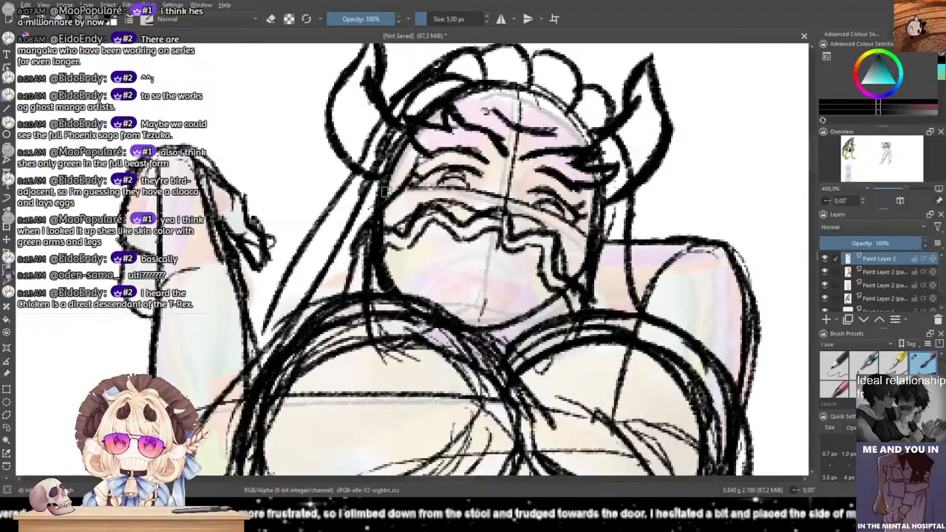
Step: Try short additional strokes in the left hair beside the neck
{"action": "mouse_move", "coordinate": [436, 249]}
{"action": "left_mouse_down"}
{"action": "mouse_move", "coordinate": [501, 209]}
{"action": "mouse_move", "coordinate": [490, 242]}
{"action": "left_mouse_up"}
{"action": "left_click_drag", "start_coordinate": [421, 244], "coordinate": [406, 286]}
{"action": "mouse_move", "coordinate": [388, 292]}
{"action": "left_mouse_down"}
{"action": "mouse_move", "coordinate": [414, 126]}
{"action": "mouse_move", "coordinate": [421, 275]}
{"action": "left_mouse_up"}
{"action": "key", "text": "ctrl+z"}
{"action": "key", "text": "ctrl+z"}
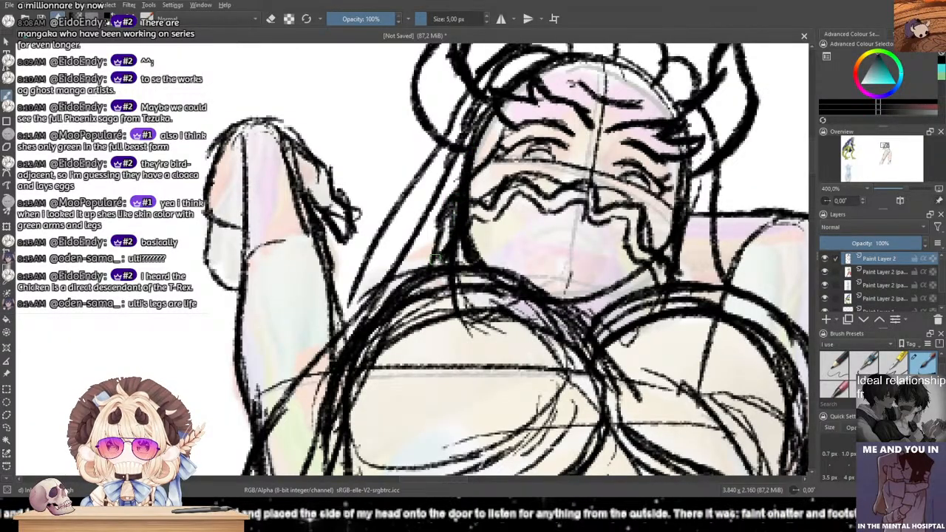
Step: Examine the reference character's full body, especially the legs and the curled tail
{"action": "mouse_move", "coordinate": [428, 255]}
{"action": "left_mouse_down"}
{"action": "mouse_move", "coordinate": [309, 259]}
{"action": "mouse_move", "coordinate": [302, 242]}
{"action": "left_mouse_up"}
{"action": "scroll", "coordinate": [432, 237], "scroll_direction": "down", "scroll_amount": 4}
{"action": "mouse_move", "coordinate": [474, 316]}
{"action": "left_mouse_down"}
{"action": "mouse_move", "coordinate": [421, 263]}
{"action": "mouse_move", "coordinate": [648, 303]}
{"action": "left_mouse_up"}
{"action": "scroll", "coordinate": [422, 264], "scroll_direction": "down", "scroll_amount": 1}
{"action": "left_click_drag", "start_coordinate": [289, 269], "coordinate": [415, 276]}
{"action": "scroll", "coordinate": [416, 277], "scroll_direction": "up", "scroll_amount": 1}
{"action": "left_click_drag", "start_coordinate": [260, 304], "coordinate": [393, 294]}
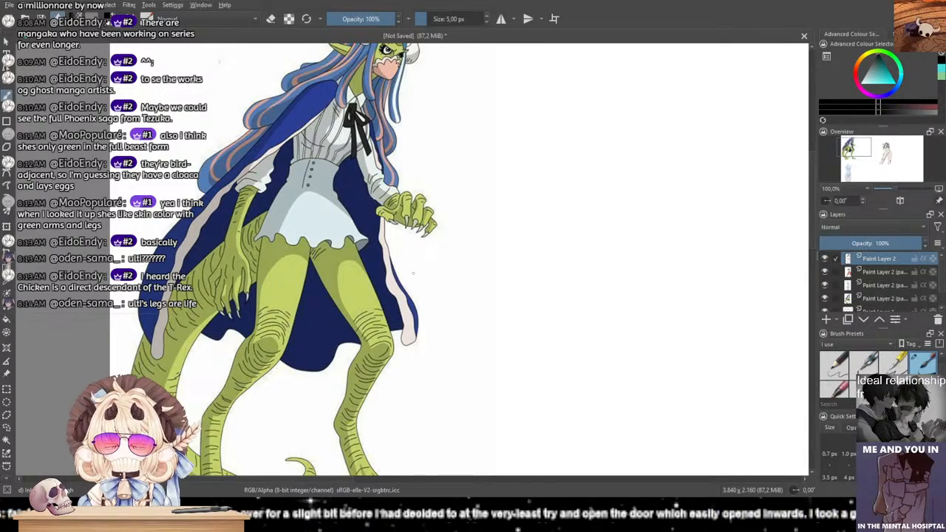
{"action": "scroll", "coordinate": [408, 280], "scroll_direction": "down", "scroll_amount": 2}
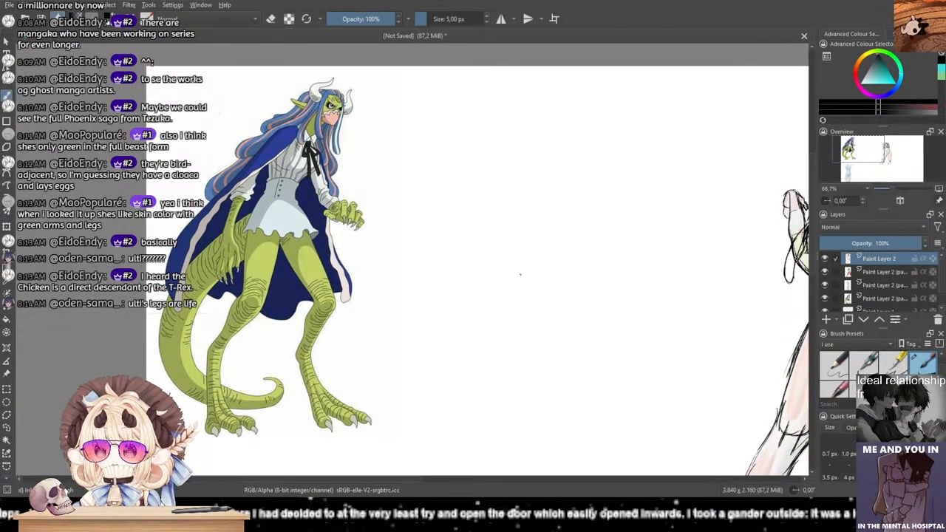
{"action": "left_click_drag", "start_coordinate": [520, 274], "coordinate": [352, 308]}
{"action": "mouse_move", "coordinate": [536, 294]}
{"action": "left_mouse_down"}
{"action": "mouse_move", "coordinate": [427, 263]}
{"action": "mouse_move", "coordinate": [475, 233]}
{"action": "left_mouse_up"}
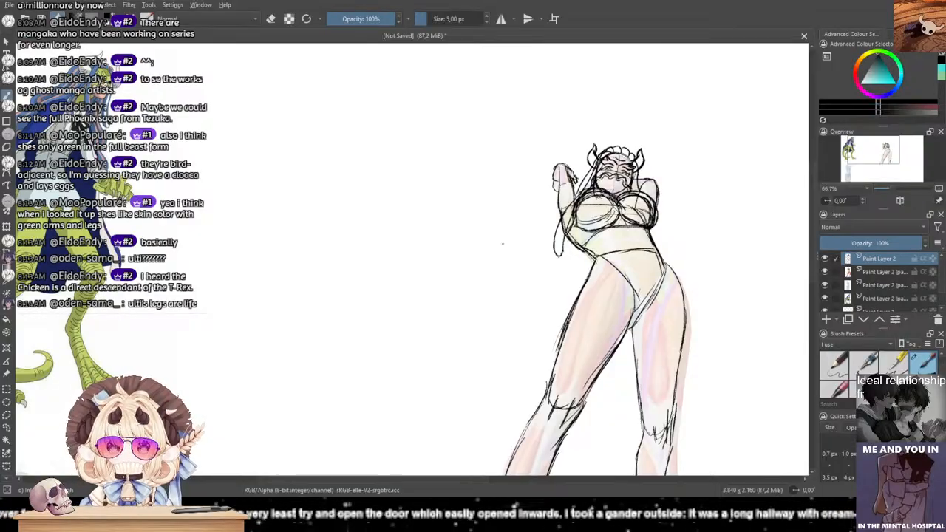
Step: Try a long tail outline sweeping from the left hip down and outward, with a second line for its inner edge
{"action": "left_click_drag", "start_coordinate": [591, 267], "coordinate": [460, 356]}
{"action": "key", "text": "ctrl+z"}
{"action": "mouse_move", "coordinate": [550, 269]}
{"action": "left_mouse_down"}
{"action": "mouse_move", "coordinate": [644, 232]}
{"action": "mouse_move", "coordinate": [497, 404]}
{"action": "left_mouse_up"}
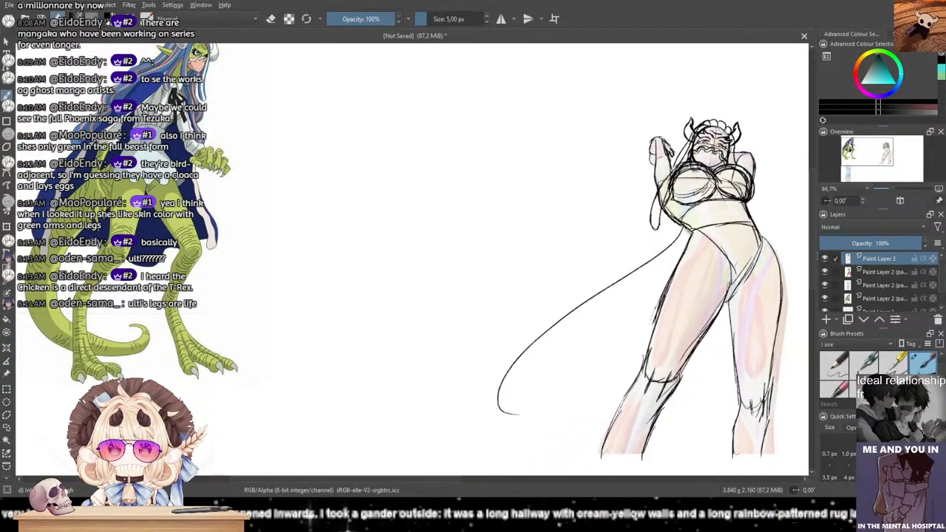
{"action": "mouse_move", "coordinate": [667, 284]}
{"action": "left_mouse_down"}
{"action": "mouse_move", "coordinate": [560, 351]}
{"action": "mouse_move", "coordinate": [496, 419]}
{"action": "left_mouse_up"}
{"action": "key", "text": "ctrl+z"}
{"action": "mouse_move", "coordinate": [668, 291]}
{"action": "left_mouse_down"}
{"action": "mouse_move", "coordinate": [536, 370]}
{"action": "mouse_move", "coordinate": [525, 402]}
{"action": "left_mouse_up"}
{"action": "key", "text": "ctrl+z"}
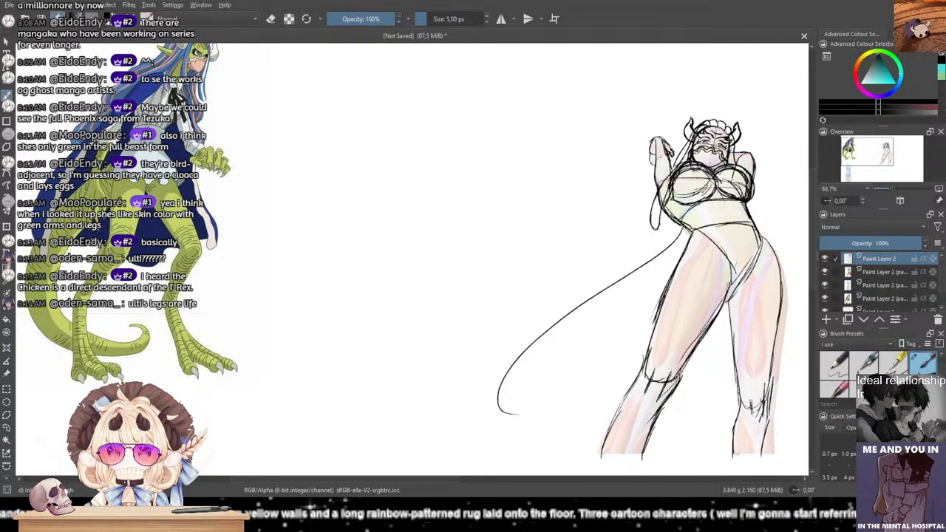
{"action": "mouse_move", "coordinate": [641, 304]}
{"action": "left_mouse_down"}
{"action": "mouse_move", "coordinate": [537, 379]}
{"action": "mouse_move", "coordinate": [524, 411]}
{"action": "mouse_move", "coordinate": [567, 427]}
{"action": "left_mouse_up"}
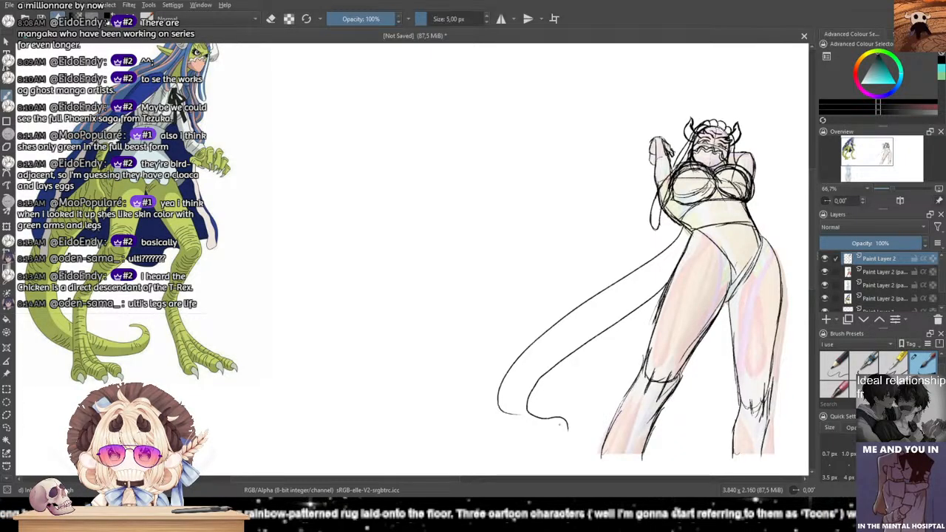
{"action": "key", "text": "ctrl+z"}
{"action": "mouse_move", "coordinate": [665, 288]}
{"action": "left_mouse_down"}
{"action": "mouse_move", "coordinate": [603, 319]}
{"action": "mouse_move", "coordinate": [586, 405]}
{"action": "left_mouse_up"}
{"action": "key", "text": "ctrl+z"}
{"action": "key", "text": "ctrl+z"}
{"action": "key", "text": "ctrl+z"}
{"action": "key", "text": "ctrl+z"}
Step: Try alternative tail curves from the left hip that bend back toward the lower leg
{"action": "left_click_drag", "start_coordinate": [689, 231], "coordinate": [495, 397]}
{"action": "mouse_move", "coordinate": [679, 262]}
{"action": "left_mouse_down"}
{"action": "mouse_move", "coordinate": [511, 371]}
{"action": "mouse_move", "coordinate": [508, 399]}
{"action": "left_mouse_up"}
{"action": "key", "text": "ctrl+z"}
{"action": "key", "text": "ctrl+z"}
{"action": "mouse_move", "coordinate": [684, 231]}
{"action": "left_mouse_down"}
{"action": "mouse_move", "coordinate": [527, 407]}
{"action": "mouse_move", "coordinate": [584, 434]}
{"action": "left_mouse_up"}
{"action": "key", "text": "ctrl+z"}
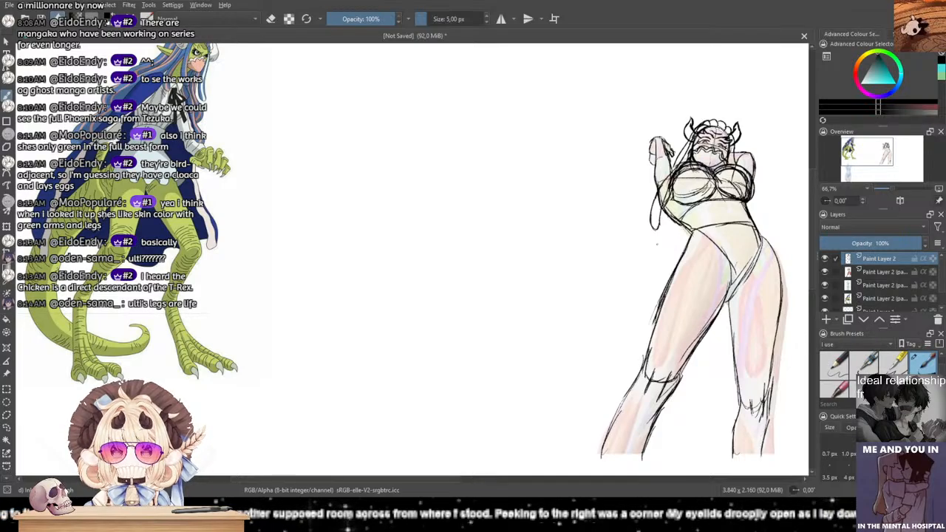
{"action": "left_click_drag", "start_coordinate": [680, 232], "coordinate": [526, 422]}
{"action": "key", "text": "ctrl+z"}
{"action": "mouse_move", "coordinate": [680, 230]}
{"action": "left_mouse_down"}
{"action": "mouse_move", "coordinate": [518, 341]}
{"action": "mouse_move", "coordinate": [497, 440]}
{"action": "left_mouse_up"}
{"action": "key", "text": "ctrl+z"}
Step: Draw a tail from the left hip that sweeps down, curls back beside the lower leg and tapers to an upturned tip
{"action": "mouse_move", "coordinate": [680, 230]}
{"action": "left_mouse_down"}
{"action": "mouse_move", "coordinate": [570, 307]}
{"action": "mouse_move", "coordinate": [521, 446]}
{"action": "mouse_move", "coordinate": [600, 430]}
{"action": "mouse_move", "coordinate": [585, 371]}
{"action": "mouse_move", "coordinate": [610, 326]}
{"action": "left_mouse_up"}
{"action": "left_click_drag", "start_coordinate": [687, 245], "coordinate": [525, 399]}
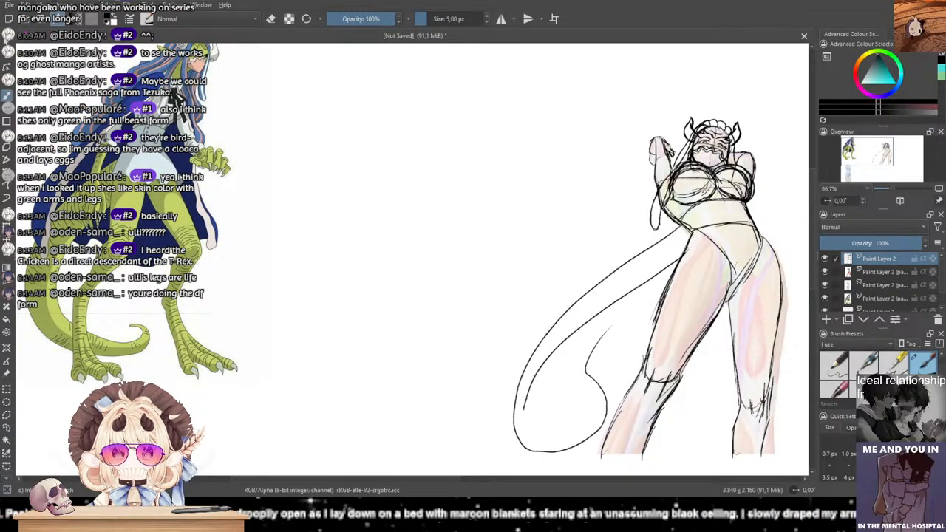
{"action": "left_click_drag", "start_coordinate": [519, 436], "coordinate": [585, 412]}
{"action": "key", "text": "ctrl+z"}
{"action": "mouse_move", "coordinate": [680, 263]}
{"action": "left_mouse_down"}
{"action": "mouse_move", "coordinate": [595, 326]}
{"action": "mouse_move", "coordinate": [545, 405]}
{"action": "mouse_move", "coordinate": [600, 336]}
{"action": "left_mouse_up"}
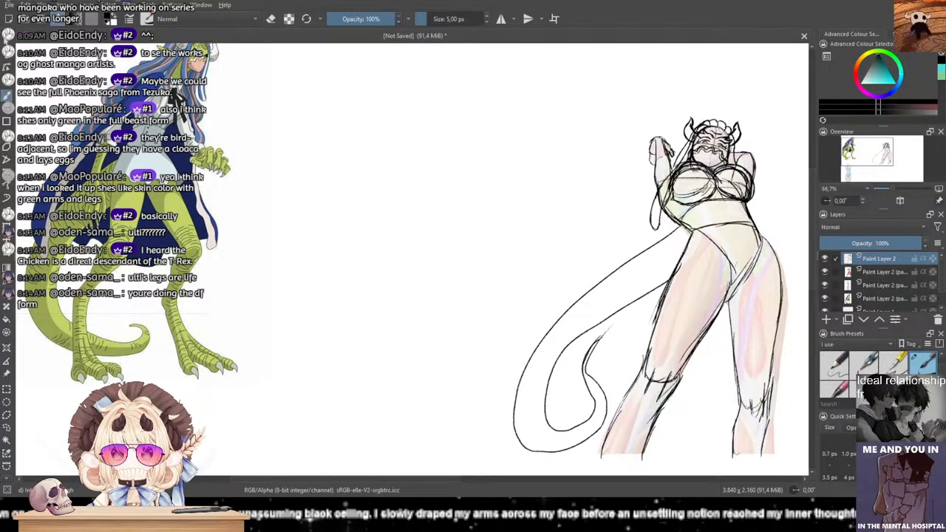
Step: Rework the inner edge of the tail's upturned tip with a new curved stroke
{"action": "key", "text": "ctrl+z"}
{"action": "left_click_drag", "start_coordinate": [605, 337], "coordinate": [597, 401]}
{"action": "key", "text": "ctrl+z"}
{"action": "left_click_drag", "start_coordinate": [605, 334], "coordinate": [605, 406]}
{"action": "key", "text": "ctrl+z"}
{"action": "key", "text": "ctrl+z"}
{"action": "left_click_drag", "start_coordinate": [606, 339], "coordinate": [603, 395]}
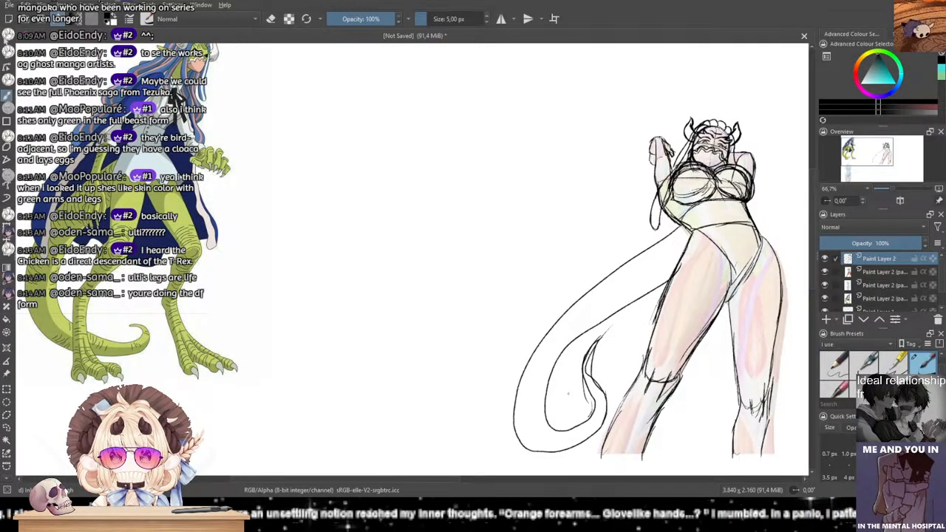
Step: Try to reinforce the tail's outer edge from the hip down to its lower bend
{"action": "mouse_move", "coordinate": [506, 299]}
{"action": "left_mouse_down"}
{"action": "mouse_move", "coordinate": [475, 276]}
{"action": "mouse_move", "coordinate": [458, 302]}
{"action": "mouse_move", "coordinate": [510, 272]}
{"action": "mouse_move", "coordinate": [530, 225]}
{"action": "mouse_move", "coordinate": [551, 207]}
{"action": "left_mouse_up"}
{"action": "left_click_drag", "start_coordinate": [663, 224], "coordinate": [559, 291]}
{"action": "key", "text": "ctrl+z"}
{"action": "mouse_move", "coordinate": [645, 237]}
{"action": "left_mouse_down"}
{"action": "mouse_move", "coordinate": [547, 314]}
{"action": "mouse_move", "coordinate": [515, 357]}
{"action": "mouse_move", "coordinate": [503, 405]}
{"action": "left_mouse_up"}
{"action": "key", "text": "ctrl+z"}
{"action": "left_click_drag", "start_coordinate": [523, 337], "coordinate": [508, 440]}
{"action": "left_click_drag", "start_coordinate": [500, 392], "coordinate": [526, 450]}
{"action": "key", "text": "ctrl+z"}
{"action": "key", "text": "ctrl+z"}
Step: Reinforce the outer edge of the tail's lower bend with a second curved stroke, repeating it until it fits
{"action": "left_click_drag", "start_coordinate": [501, 386], "coordinate": [525, 452]}
{"action": "key", "text": "ctrl+z"}
{"action": "left_click_drag", "start_coordinate": [499, 392], "coordinate": [526, 450]}
{"action": "key", "text": "ctrl+z"}
{"action": "key", "text": "ctrl+z"}
{"action": "mouse_move", "coordinate": [498, 393]}
{"action": "left_mouse_down"}
{"action": "mouse_move", "coordinate": [530, 448]}
{"action": "mouse_move", "coordinate": [539, 447]}
{"action": "left_mouse_up"}
{"action": "key", "text": "ctrl+z"}
{"action": "left_click_drag", "start_coordinate": [500, 412], "coordinate": [540, 450]}
{"action": "key", "text": "ctrl+z"}
{"action": "key", "text": "ctrl+z"}
{"action": "left_click_drag", "start_coordinate": [500, 413], "coordinate": [545, 440]}
{"action": "key", "text": "ctrl+z"}
{"action": "left_click_drag", "start_coordinate": [499, 402], "coordinate": [542, 445]}
{"action": "key", "text": "ctrl+z"}
{"action": "left_click_drag", "start_coordinate": [500, 395], "coordinate": [533, 447]}
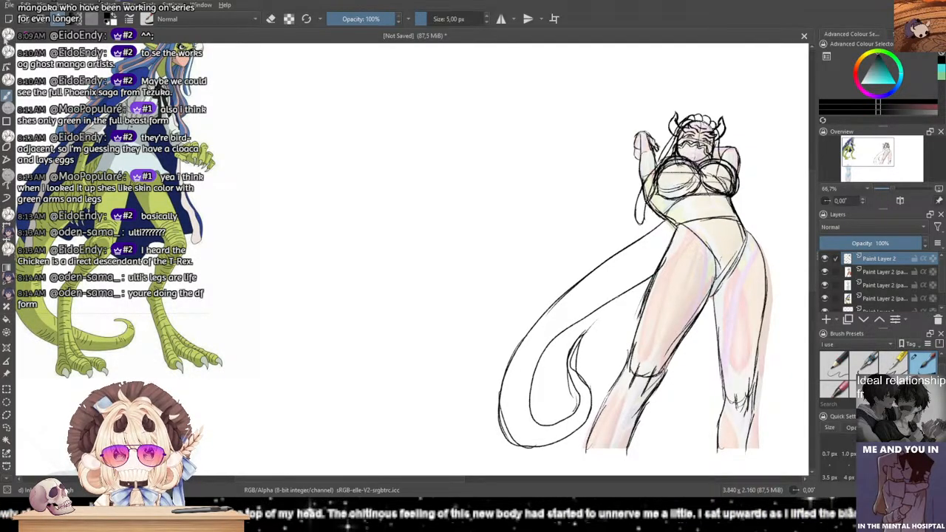
Step: Redraw the inner edge of the tail's loop from its upper bend down towards the curl, repeating the stroke until it fits
{"action": "key", "text": "ctrl+z"}
{"action": "left_click_drag", "start_coordinate": [573, 326], "coordinate": [528, 398]}
{"action": "key", "text": "ctrl+z"}
{"action": "key", "text": "ctrl+z"}
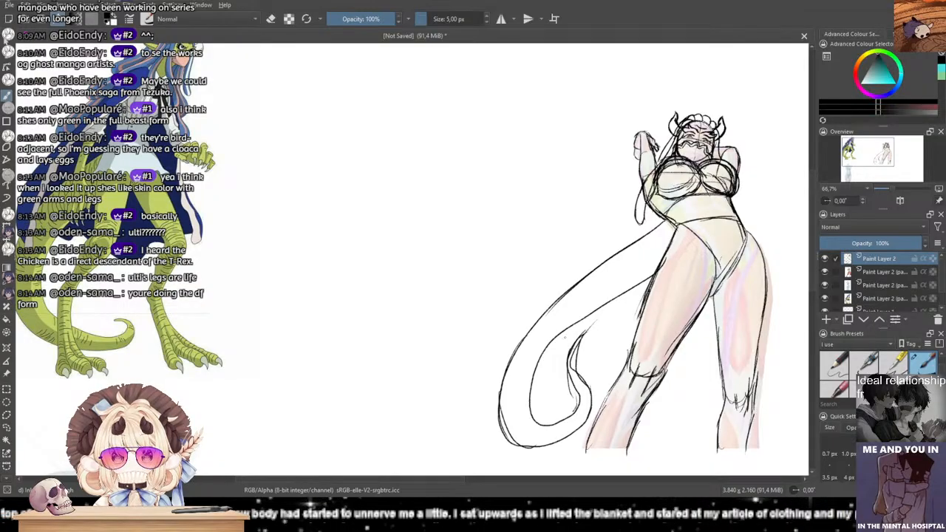
{"action": "left_click_drag", "start_coordinate": [569, 327], "coordinate": [527, 406]}
{"action": "key", "text": "ctrl+z"}
{"action": "left_click_drag", "start_coordinate": [572, 323], "coordinate": [527, 403]}
{"action": "key", "text": "ctrl+z"}
{"action": "left_click_drag", "start_coordinate": [576, 322], "coordinate": [535, 394]}
{"action": "key", "text": "ctrl+z"}
{"action": "left_click_drag", "start_coordinate": [578, 322], "coordinate": [526, 401]}
{"action": "key", "text": "ctrl+z"}
{"action": "left_click_drag", "start_coordinate": [576, 322], "coordinate": [534, 399]}
{"action": "key", "text": "ctrl+z"}
{"action": "left_click_drag", "start_coordinate": [578, 320], "coordinate": [532, 390]}
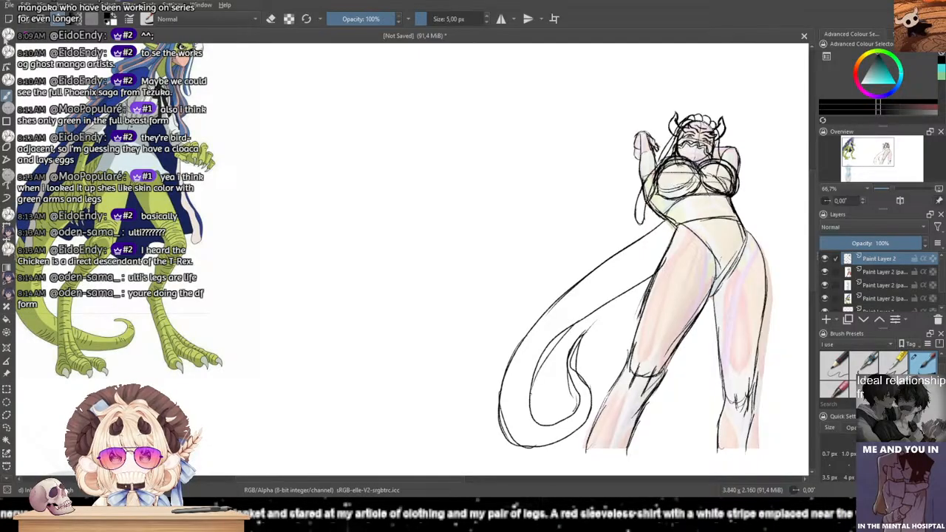
{"action": "left_click_drag", "start_coordinate": [566, 334], "coordinate": [549, 360]}
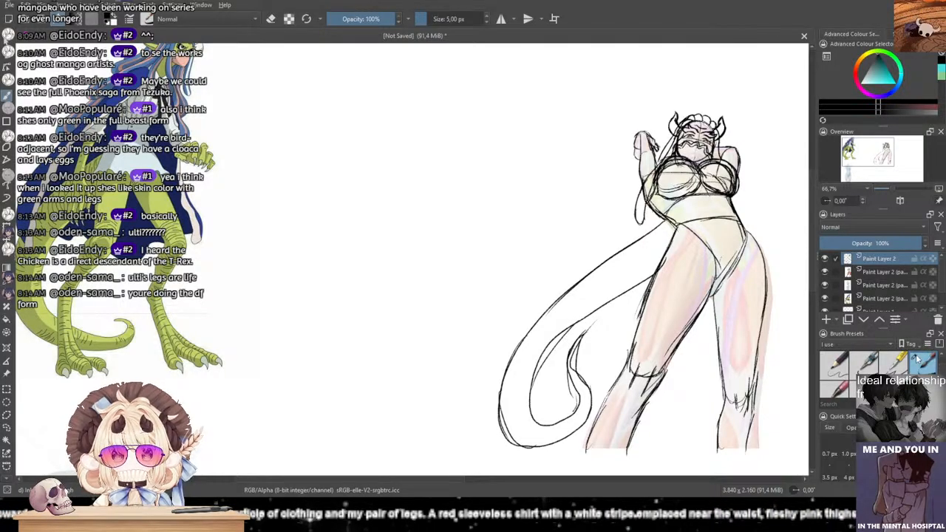
Step: Erase the overlapping strokes on the loop's inner edge and redraw it as a smoother 5 px curve
{"action": "left_click", "coordinate": [834, 364]}
{"action": "left_click_drag", "start_coordinate": [538, 365], "coordinate": [558, 330]}
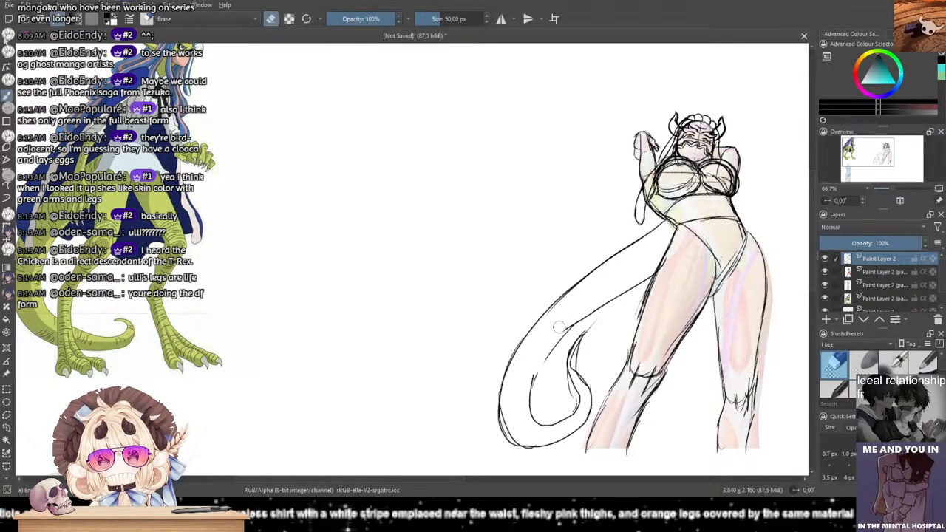
{"action": "left_click_drag", "start_coordinate": [530, 368], "coordinate": [531, 377]}
{"action": "scroll", "coordinate": [935, 369], "scroll_direction": "down", "scroll_amount": 2}
{"action": "left_click", "coordinate": [922, 362]}
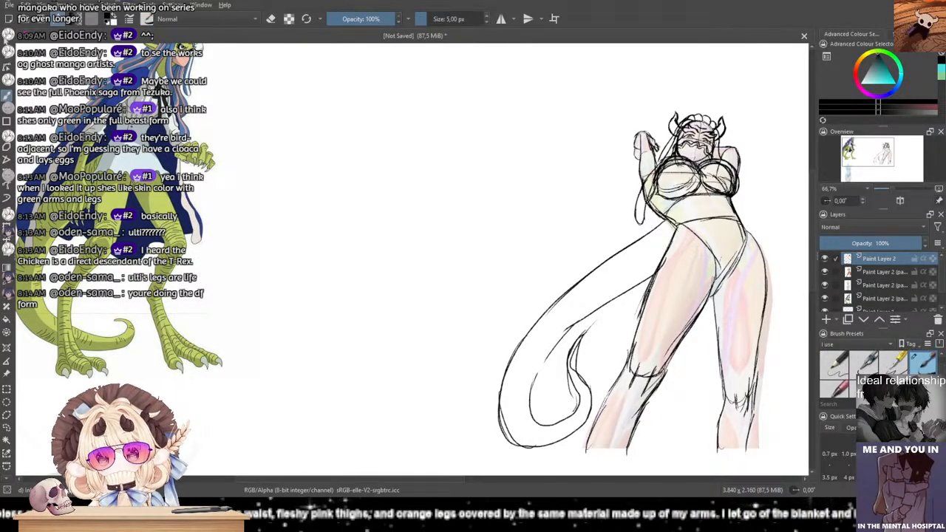
{"action": "left_click_drag", "start_coordinate": [528, 406], "coordinate": [574, 325]}
{"action": "key", "text": "ctrl+z"}
{"action": "mouse_move", "coordinate": [530, 390]}
{"action": "left_mouse_down"}
{"action": "mouse_move", "coordinate": [569, 328]}
{"action": "mouse_move", "coordinate": [530, 407]}
{"action": "left_mouse_up"}
{"action": "key", "text": "ctrl+z"}
{"action": "key", "text": "ctrl+z"}
{"action": "left_click_drag", "start_coordinate": [567, 329], "coordinate": [531, 393]}
Step: Erase the outer stroke of the tail's upturned tip and the doubled outer edge of the lower bend
{"action": "left_click_drag", "start_coordinate": [503, 320], "coordinate": [458, 288]}
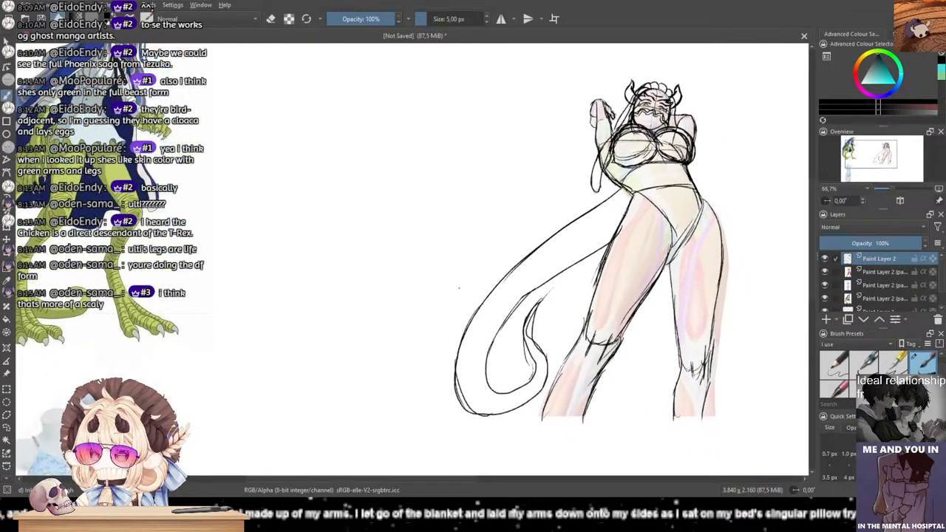
{"action": "scroll", "coordinate": [453, 290], "scroll_direction": "up", "scroll_amount": 1}
{"action": "left_click_drag", "start_coordinate": [495, 325], "coordinate": [427, 276]}
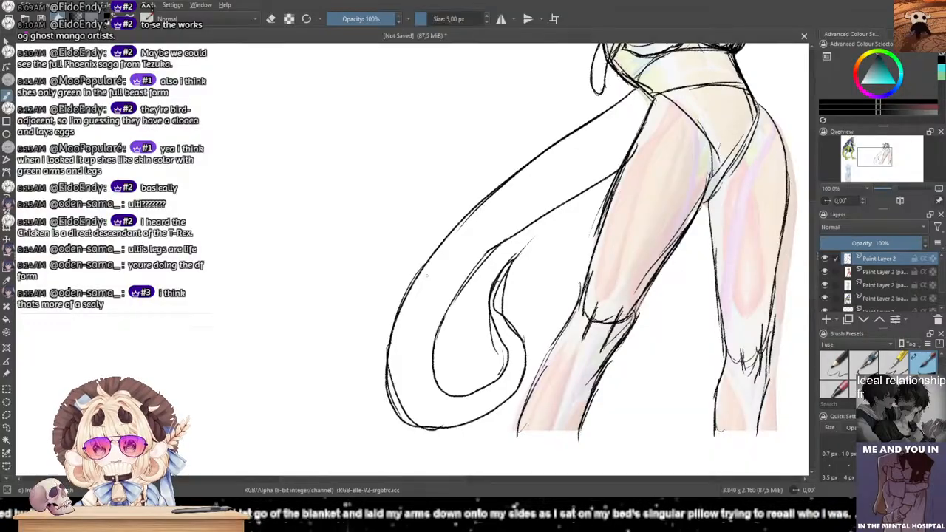
{"action": "left_click", "coordinate": [833, 362]}
{"action": "mouse_move", "coordinate": [531, 319]}
{"action": "left_mouse_down"}
{"action": "mouse_move", "coordinate": [495, 292]}
{"action": "mouse_move", "coordinate": [500, 311]}
{"action": "left_mouse_up"}
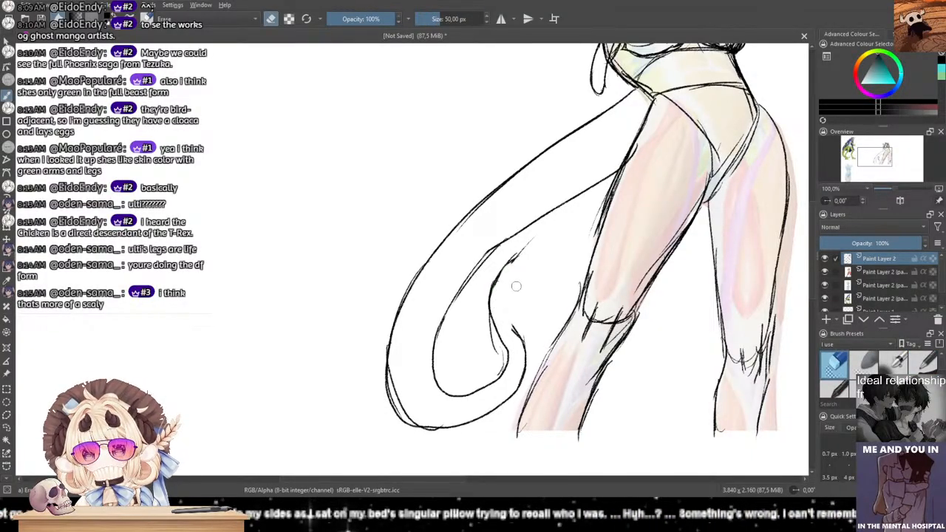
{"action": "mouse_move", "coordinate": [400, 374]}
{"action": "left_mouse_down"}
{"action": "mouse_move", "coordinate": [392, 403]}
{"action": "mouse_move", "coordinate": [376, 377]}
{"action": "left_mouse_up"}
Step: Redraw the outer edge of the tail's lower bend as a single 5 px curve, repeating it until it closes the gap
{"action": "scroll", "coordinate": [879, 369], "scroll_direction": "down", "scroll_amount": 2}
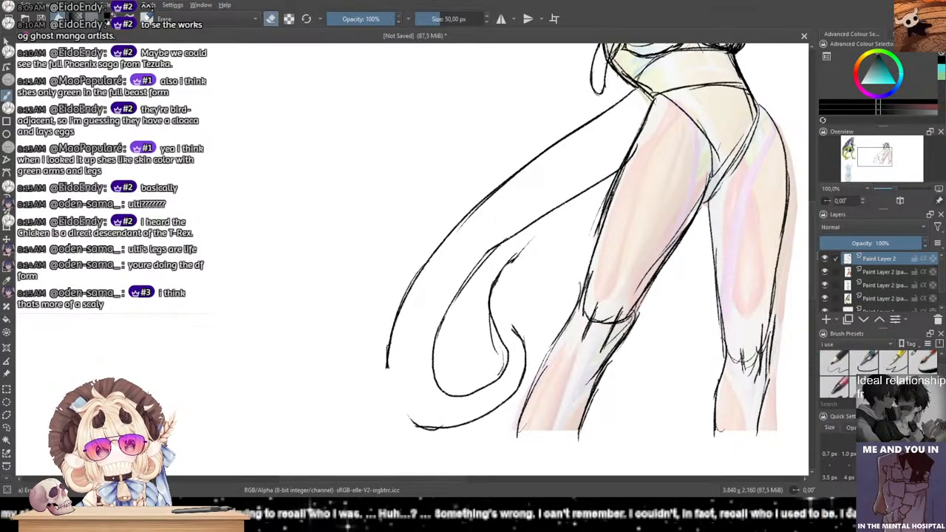
{"action": "left_click", "coordinate": [922, 363]}
{"action": "left_click_drag", "start_coordinate": [385, 366], "coordinate": [427, 432]}
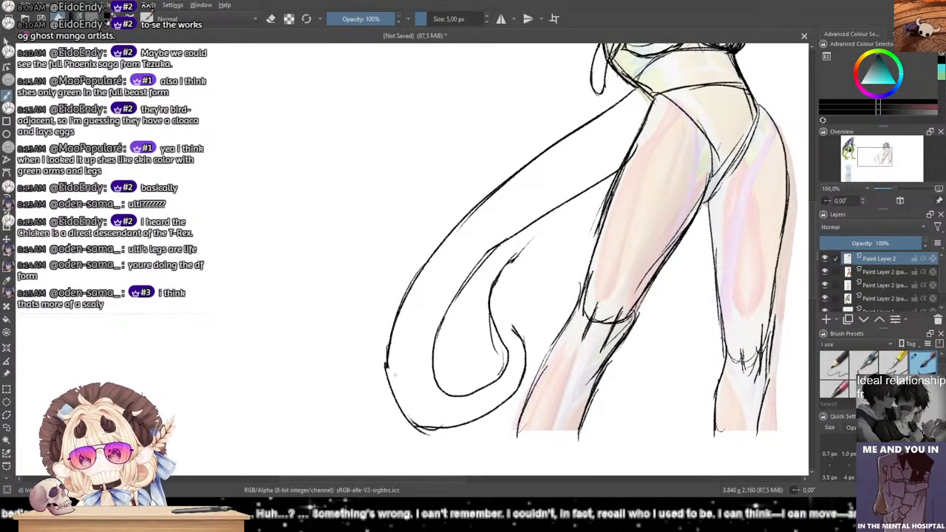
{"action": "key", "text": "ctrl+z"}
{"action": "left_click_drag", "start_coordinate": [386, 360], "coordinate": [416, 423]}
{"action": "key", "text": "ctrl+z"}
{"action": "left_click_drag", "start_coordinate": [388, 365], "coordinate": [418, 427]}
{"action": "key", "text": "ctrl+z"}
{"action": "left_click_drag", "start_coordinate": [387, 363], "coordinate": [427, 428]}
{"action": "key", "text": "ctrl+z"}
{"action": "left_click_drag", "start_coordinate": [387, 367], "coordinate": [436, 427]}
{"action": "key", "text": "ctrl+z"}
{"action": "left_click_drag", "start_coordinate": [386, 362], "coordinate": [450, 435]}
{"action": "key", "text": "ctrl+z"}
{"action": "left_click_drag", "start_coordinate": [388, 368], "coordinate": [436, 428]}
{"action": "key", "text": "ctrl+z"}
{"action": "left_click_drag", "start_coordinate": [385, 361], "coordinate": [454, 424]}
{"action": "key", "text": "ctrl+z"}
{"action": "left_click_drag", "start_coordinate": [387, 365], "coordinate": [452, 418]}
{"action": "key", "text": "ctrl+z"}
{"action": "left_click_drag", "start_coordinate": [386, 360], "coordinate": [452, 423]}
{"action": "key", "text": "ctrl+z"}
{"action": "left_click_drag", "start_coordinate": [386, 356], "coordinate": [453, 427]}
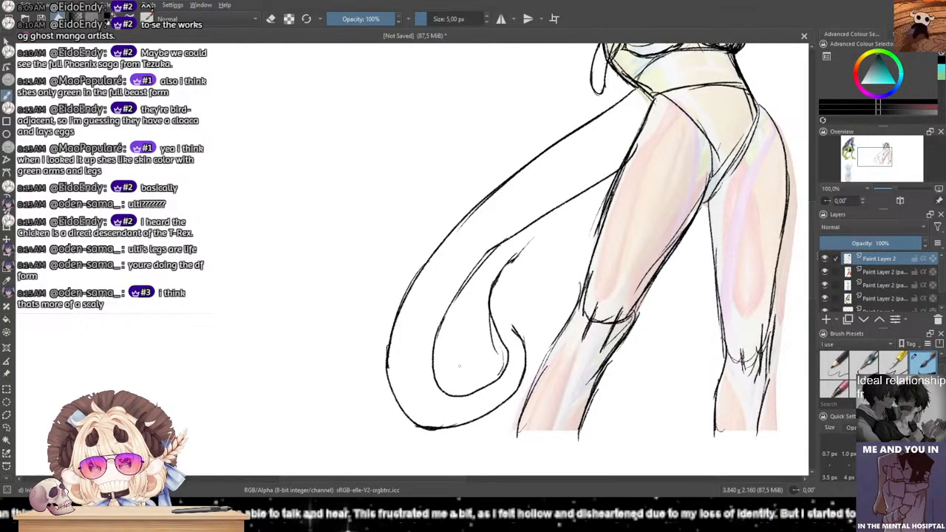
Step: Redraw the leg-side edge of the tail's upturned tip as a curved stroke running down from the point
{"action": "key", "text": "ctrl+z"}
{"action": "mouse_move", "coordinate": [499, 271]}
{"action": "left_mouse_down"}
{"action": "mouse_move", "coordinate": [553, 241]}
{"action": "mouse_move", "coordinate": [512, 321]}
{"action": "left_mouse_up"}
{"action": "key", "text": "ctrl+z"}
{"action": "mouse_move", "coordinate": [552, 241]}
{"action": "left_mouse_down"}
{"action": "mouse_move", "coordinate": [515, 295]}
{"action": "mouse_move", "coordinate": [533, 359]}
{"action": "mouse_move", "coordinate": [525, 398]}
{"action": "left_mouse_up"}
{"action": "key", "text": "ctrl+z"}
{"action": "key", "text": "ctrl+z"}
{"action": "mouse_move", "coordinate": [509, 307]}
{"action": "left_mouse_down"}
{"action": "mouse_move", "coordinate": [529, 372]}
{"action": "mouse_move", "coordinate": [517, 403]}
{"action": "left_mouse_up"}
{"action": "key", "text": "ctrl+z"}
{"action": "key", "text": "ctrl+z"}
{"action": "key", "text": "ctrl+z"}
{"action": "left_click_drag", "start_coordinate": [517, 255], "coordinate": [523, 388]}
{"action": "key", "text": "ctrl+z"}
{"action": "key", "text": "ctrl+z"}
Step: Reinforce the tail's outer edge beside the lower leg, from the base of the tip down into the bend, repeating the stroke
{"action": "left_click_drag", "start_coordinate": [517, 326], "coordinate": [521, 394]}
{"action": "key", "text": "ctrl+z"}
{"action": "left_click_drag", "start_coordinate": [515, 328], "coordinate": [523, 389]}
{"action": "key", "text": "ctrl+z"}
{"action": "mouse_move", "coordinate": [515, 329]}
{"action": "left_mouse_down"}
{"action": "mouse_move", "coordinate": [515, 392]}
{"action": "mouse_move", "coordinate": [525, 399]}
{"action": "left_mouse_up"}
{"action": "key", "text": "ctrl+z"}
{"action": "key", "text": "ctrl+z"}
{"action": "key", "text": "ctrl+z"}
{"action": "left_click_drag", "start_coordinate": [517, 330], "coordinate": [504, 407]}
{"action": "key", "text": "ctrl+z"}
{"action": "left_click_drag", "start_coordinate": [520, 331], "coordinate": [517, 395]}
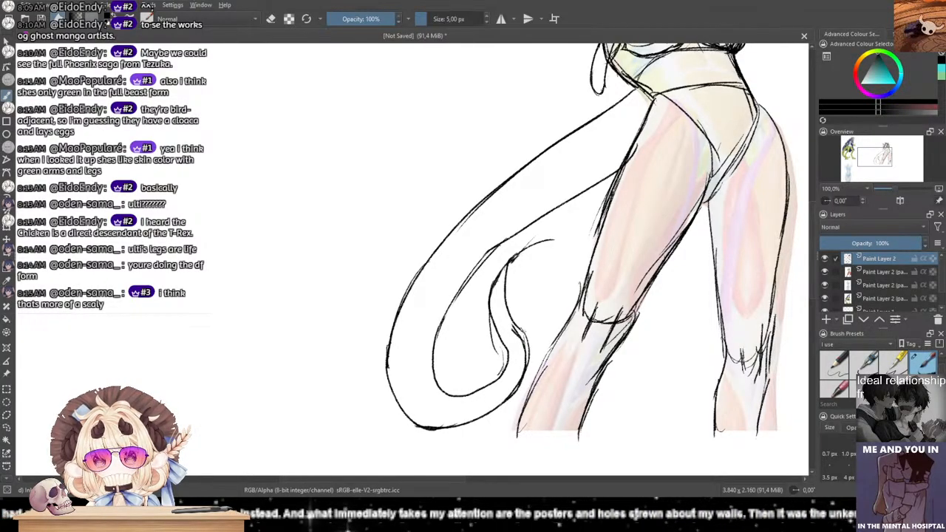
{"action": "key", "text": "ctrl+z"}
{"action": "left_click_drag", "start_coordinate": [521, 332], "coordinate": [525, 384]}
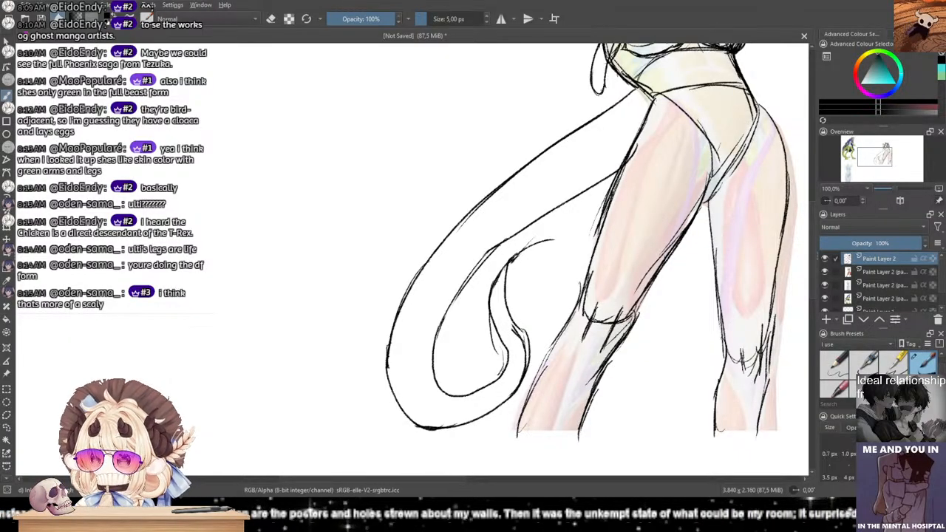
{"action": "key", "text": "ctrl+z"}
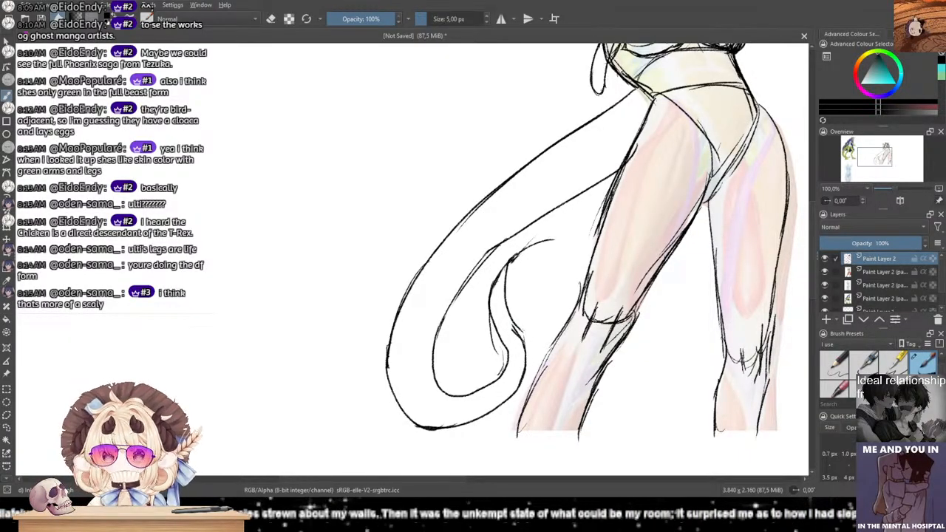
{"action": "left_click_drag", "start_coordinate": [522, 334], "coordinate": [509, 394]}
{"action": "key", "text": "ctrl+z"}
{"action": "left_click_drag", "start_coordinate": [523, 335], "coordinate": [517, 400]}
{"action": "key", "text": "ctrl+z"}
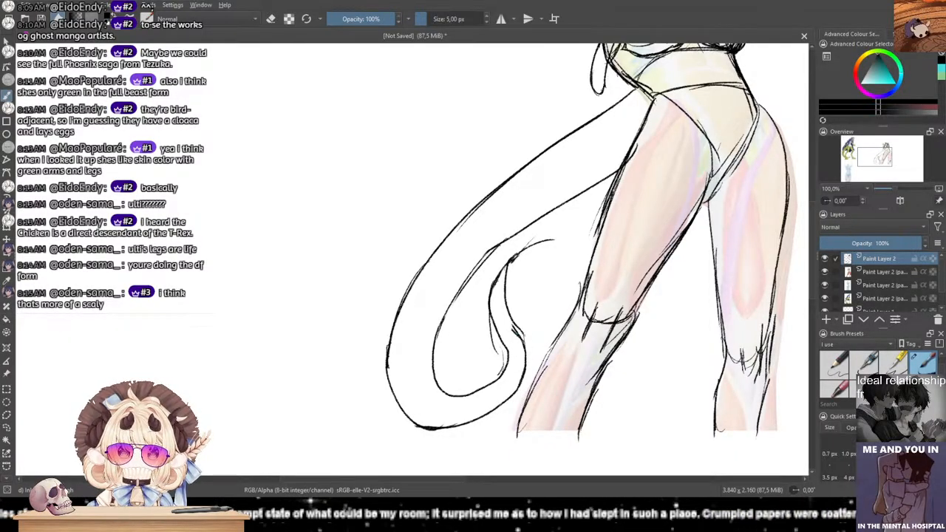
{"action": "key", "text": "ctrl+z"}
{"action": "left_click_drag", "start_coordinate": [516, 330], "coordinate": [517, 396]}
{"action": "key", "text": "ctrl+z"}
{"action": "left_click_drag", "start_coordinate": [513, 329], "coordinate": [518, 388]}
{"action": "key", "text": "ctrl+z"}
{"action": "left_click_drag", "start_coordinate": [515, 326], "coordinate": [519, 399]}
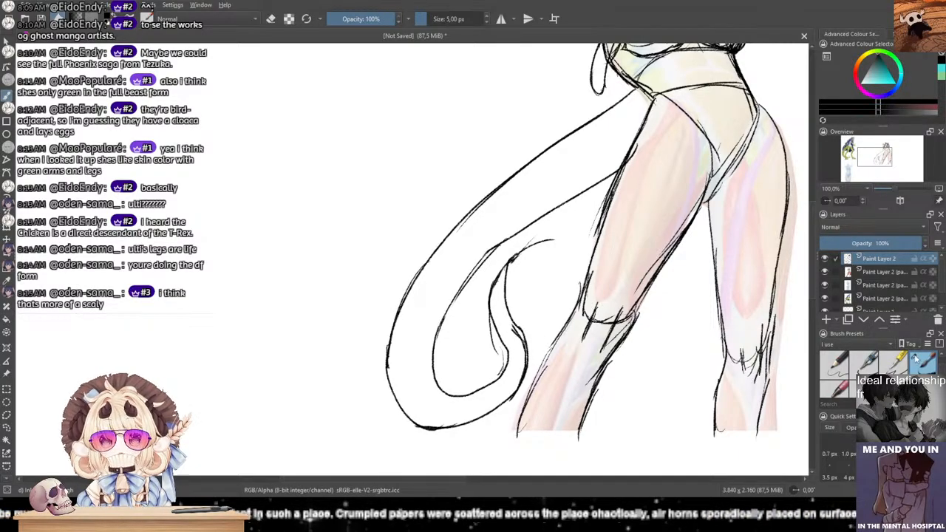
Step: Erase the stray line beyond the tail's point and the overlapping strokes at the base of the tip
{"action": "left_click_drag", "start_coordinate": [941, 371], "coordinate": [942, 355]}
{"action": "left_click", "coordinate": [834, 365]}
{"action": "mouse_move", "coordinate": [554, 241]}
{"action": "left_mouse_down"}
{"action": "mouse_move", "coordinate": [537, 242]}
{"action": "mouse_move", "coordinate": [525, 257]}
{"action": "left_mouse_up"}
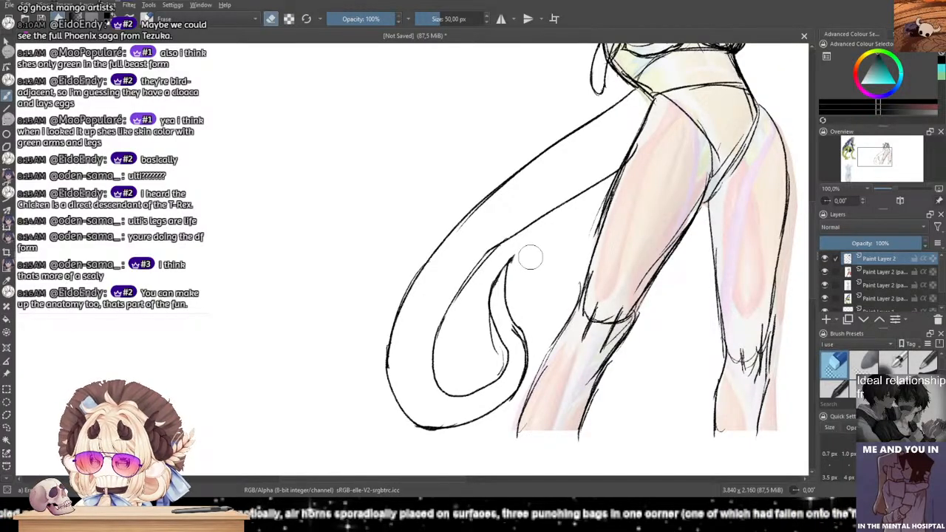
{"action": "left_click_drag", "start_coordinate": [412, 282], "coordinate": [402, 257]}
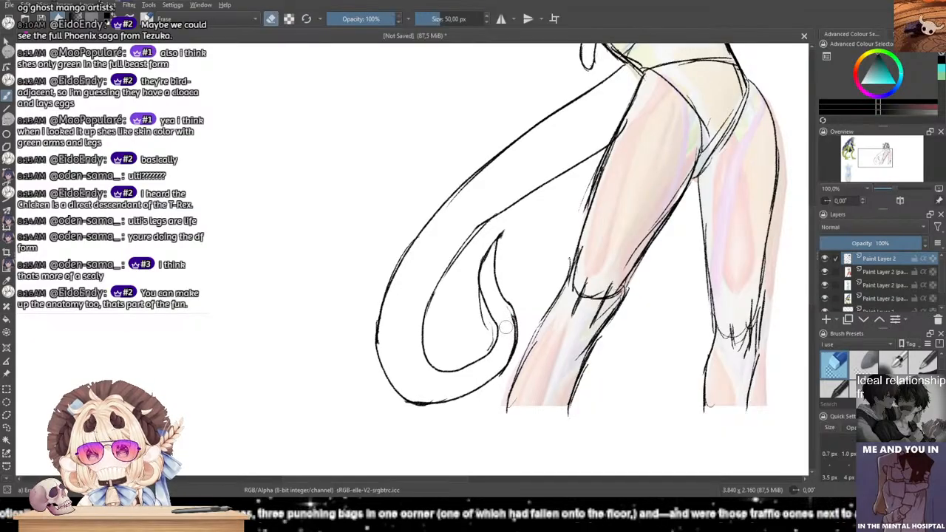
{"action": "mouse_move", "coordinate": [507, 311]}
{"action": "left_mouse_down"}
{"action": "mouse_move", "coordinate": [485, 330]}
{"action": "mouse_move", "coordinate": [470, 290]}
{"action": "left_mouse_up"}
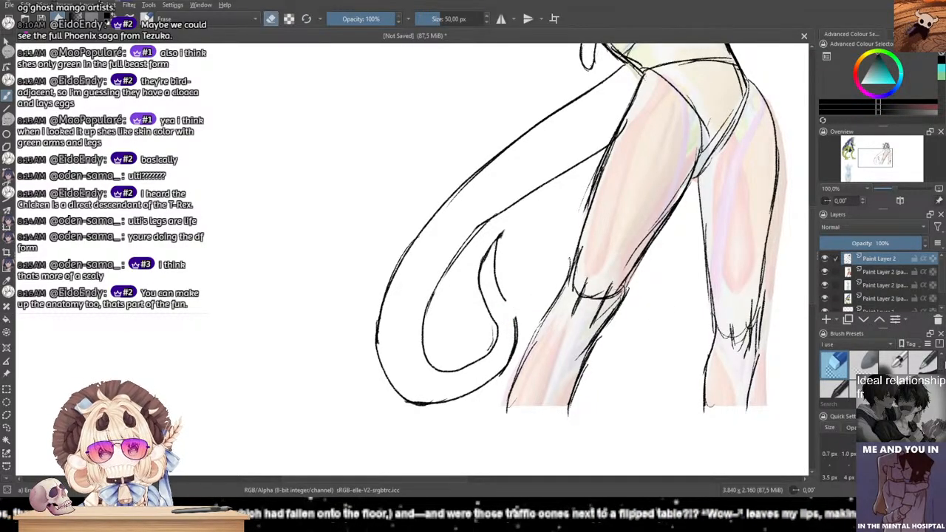
Step: Bridge the gap in the outer edge at the base of the tail's tip with a short 5 px stroke
{"action": "left_click", "coordinate": [893, 362]}
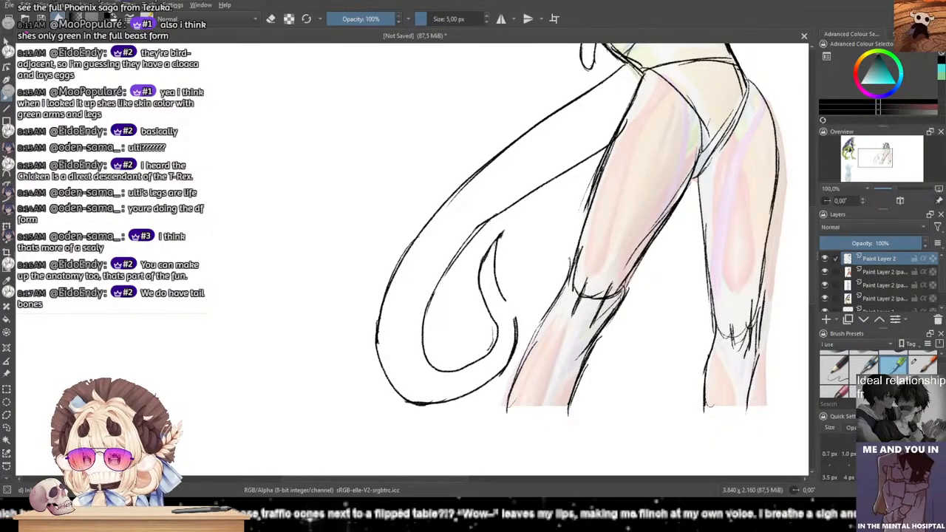
{"action": "left_click", "coordinate": [922, 363]}
{"action": "left_click_drag", "start_coordinate": [506, 299], "coordinate": [516, 339]}
{"action": "key", "text": "ctrl+z"}
{"action": "key", "text": "ctrl+z"}
{"action": "key", "text": "ctrl+z"}
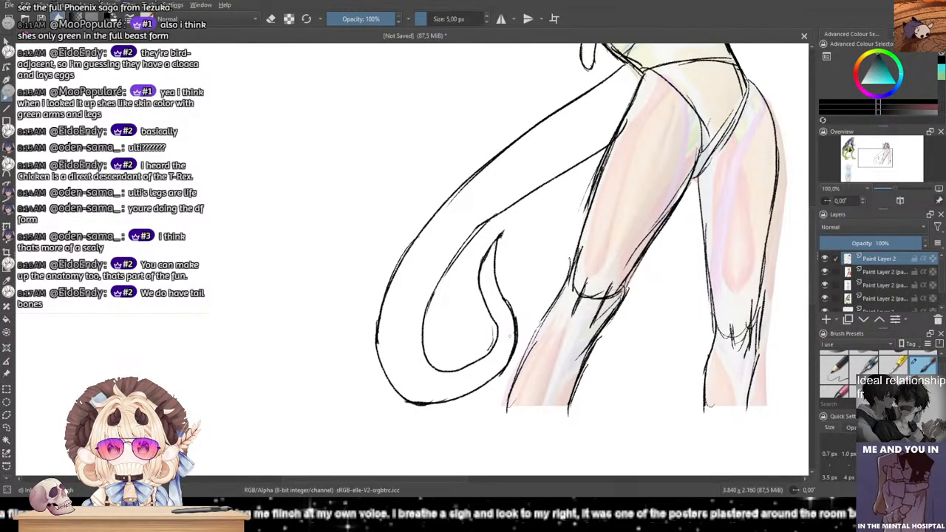
Step: Rework the inner edge at the base of the tail's tip with a short curved stroke and erase the overlapping lines
{"action": "left_click_drag", "start_coordinate": [447, 289], "coordinate": [486, 264]}
{"action": "left_click_drag", "start_coordinate": [533, 295], "coordinate": [515, 339]}
{"action": "key", "text": "ctrl+z"}
{"action": "key", "text": "ctrl+z"}
{"action": "left_click_drag", "start_coordinate": [533, 294], "coordinate": [519, 337]}
{"action": "key", "text": "ctrl+z"}
{"action": "key", "text": "ctrl+z"}
{"action": "left_click_drag", "start_coordinate": [533, 295], "coordinate": [518, 337]}
{"action": "key", "text": "ctrl+z"}
{"action": "key", "text": "ctrl+z"}
{"action": "left_click_drag", "start_coordinate": [535, 291], "coordinate": [519, 331]}
{"action": "key", "text": "ctrl+z"}
{"action": "left_click_drag", "start_coordinate": [534, 295], "coordinate": [525, 332]}
{"action": "key", "text": "ctrl+z"}
{"action": "key", "text": "ctrl+z"}
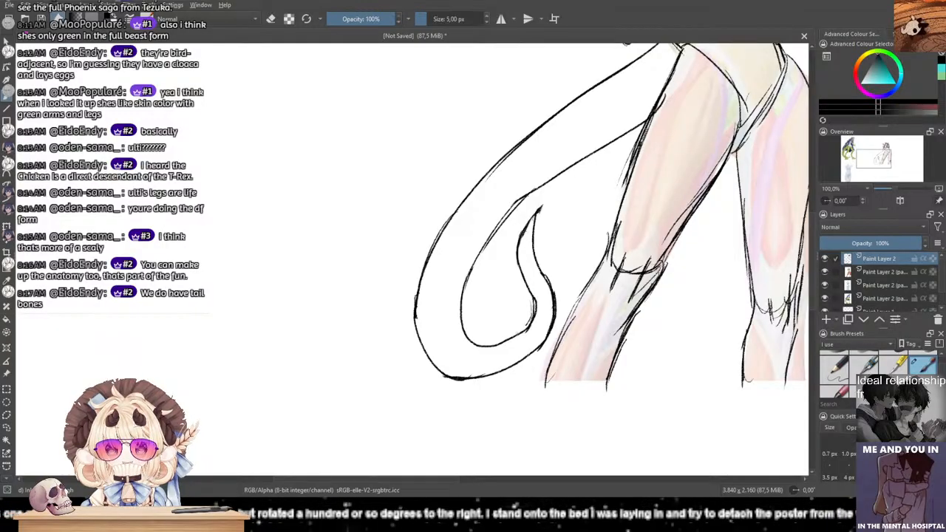
{"action": "key", "text": "ctrl+z"}
{"action": "left_click_drag", "start_coordinate": [534, 295], "coordinate": [525, 335]}
{"action": "key", "text": "ctrl+z"}
{"action": "key", "text": "ctrl+z"}
{"action": "left_click_drag", "start_coordinate": [534, 293], "coordinate": [523, 334]}
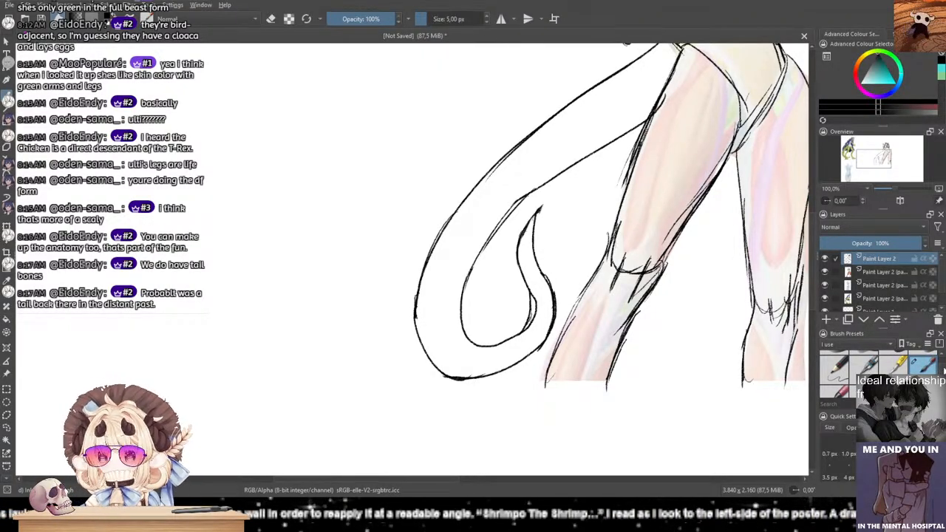
{"action": "left_click", "coordinate": [833, 364]}
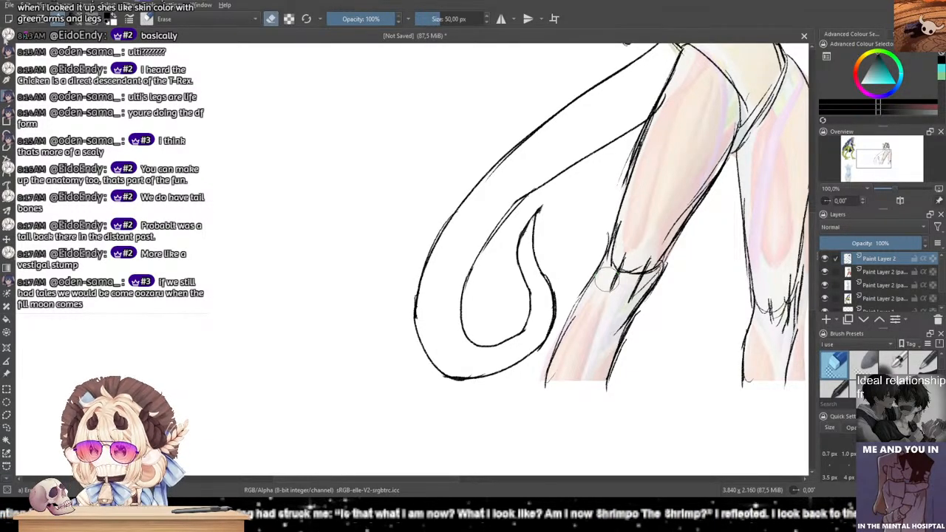
{"action": "mouse_move", "coordinate": [463, 242]}
{"action": "left_mouse_down"}
{"action": "mouse_move", "coordinate": [453, 262]}
{"action": "mouse_move", "coordinate": [462, 264]}
{"action": "left_mouse_up"}
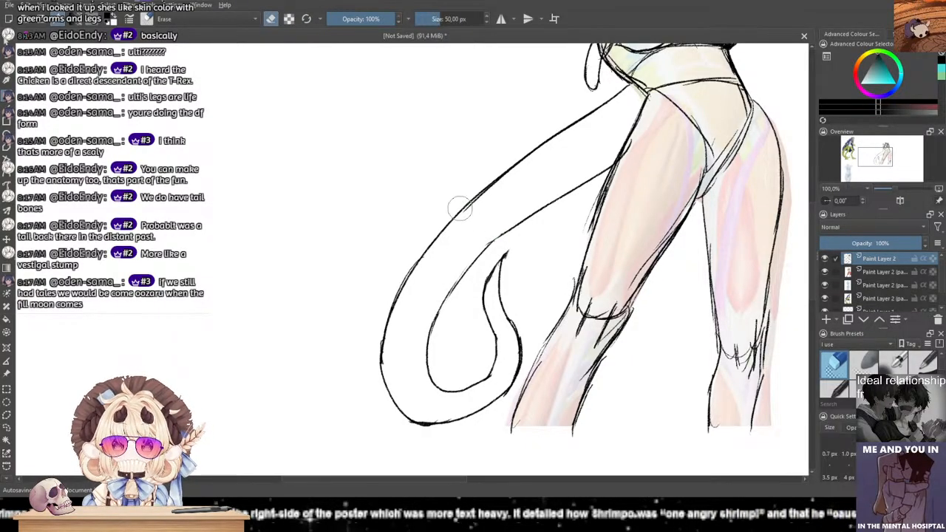
Step: Rework the upper inner edge of the tail's loop with a long curved 5 px stroke, repeating it several times
{"action": "left_click_drag", "start_coordinate": [942, 361], "coordinate": [942, 370]}
{"action": "left_click", "coordinate": [930, 365]}
{"action": "left_click", "coordinate": [923, 370]}
{"action": "left_click_drag", "start_coordinate": [508, 227], "coordinate": [441, 292]}
{"action": "key", "text": "ctrl+z"}
{"action": "mouse_move", "coordinate": [509, 231]}
{"action": "left_mouse_down"}
{"action": "mouse_move", "coordinate": [448, 285]}
{"action": "mouse_move", "coordinate": [446, 302]}
{"action": "left_mouse_up"}
{"action": "key", "text": "ctrl+z"}
{"action": "key", "text": "ctrl+z"}
{"action": "left_click_drag", "start_coordinate": [510, 231], "coordinate": [440, 320]}
{"action": "key", "text": "ctrl+z"}
{"action": "mouse_move", "coordinate": [510, 229]}
{"action": "left_mouse_down"}
{"action": "mouse_move", "coordinate": [429, 336]}
{"action": "mouse_move", "coordinate": [427, 327]}
{"action": "left_mouse_up"}
{"action": "key", "text": "ctrl+z"}
{"action": "key", "text": "ctrl+z"}
{"action": "key", "text": "ctrl+z"}
Step: Reinforce the briefs' leg opening on the side away from the tail, from the hip down to the crotch
{"action": "left_click_drag", "start_coordinate": [342, 233], "coordinate": [322, 257]}
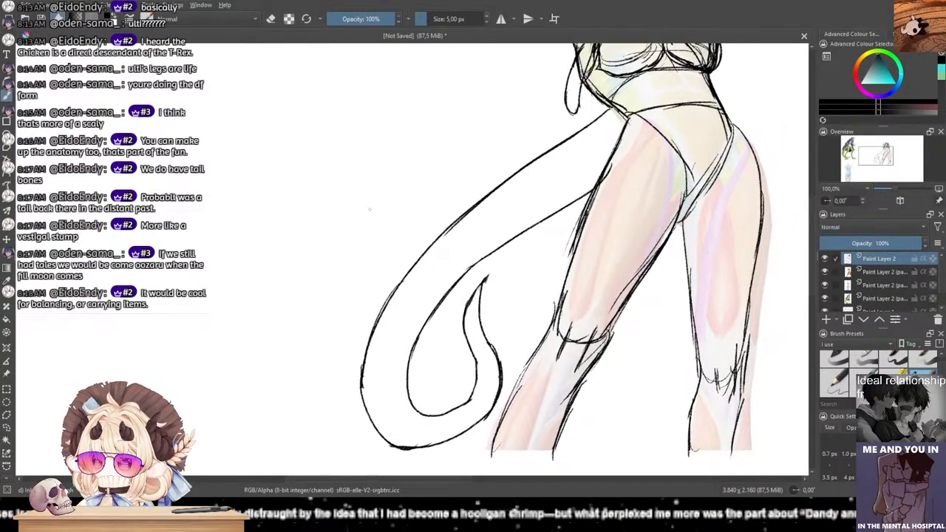
{"action": "left_click_drag", "start_coordinate": [455, 196], "coordinate": [448, 175]}
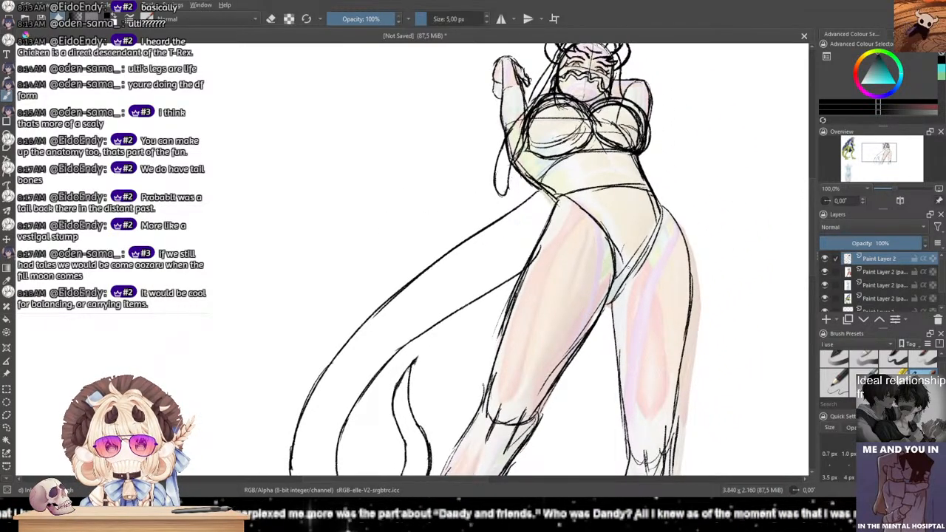
{"action": "mouse_move", "coordinate": [647, 235]}
{"action": "left_mouse_down"}
{"action": "mouse_move", "coordinate": [637, 274]}
{"action": "mouse_move", "coordinate": [604, 306]}
{"action": "left_mouse_up"}
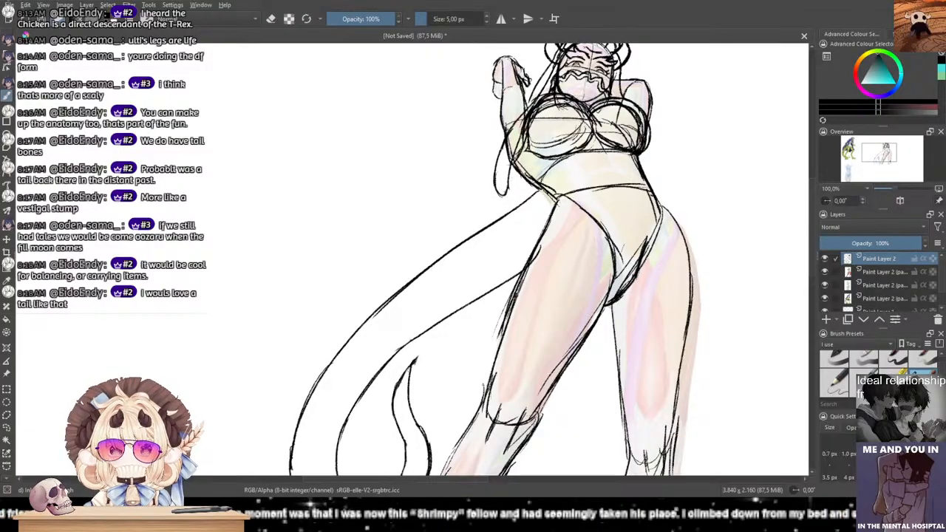
{"action": "left_click_drag", "start_coordinate": [662, 210], "coordinate": [641, 263]}
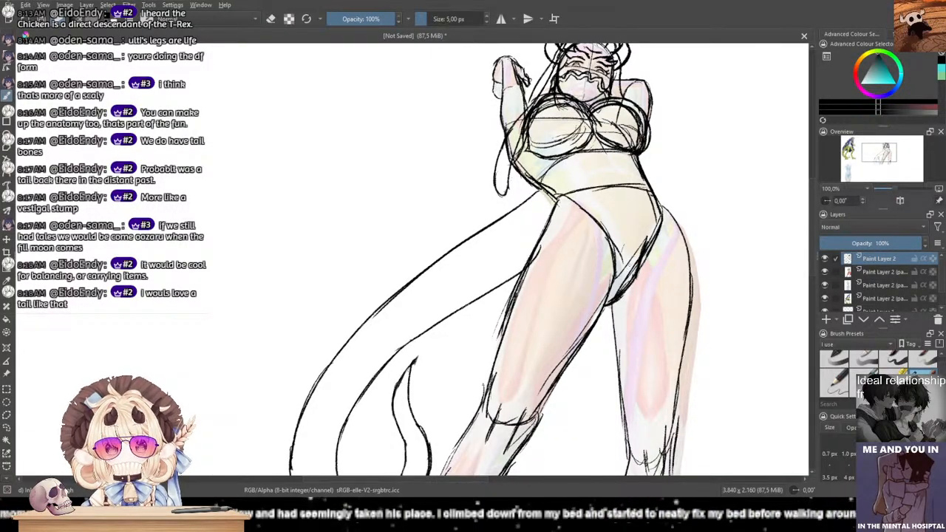
{"action": "left_click_drag", "start_coordinate": [662, 215], "coordinate": [632, 275]}
{"action": "key", "text": "ctrl+z"}
{"action": "left_click_drag", "start_coordinate": [663, 215], "coordinate": [640, 267]}
{"action": "key", "text": "ctrl+z"}
{"action": "left_click_drag", "start_coordinate": [661, 214], "coordinate": [642, 266]}
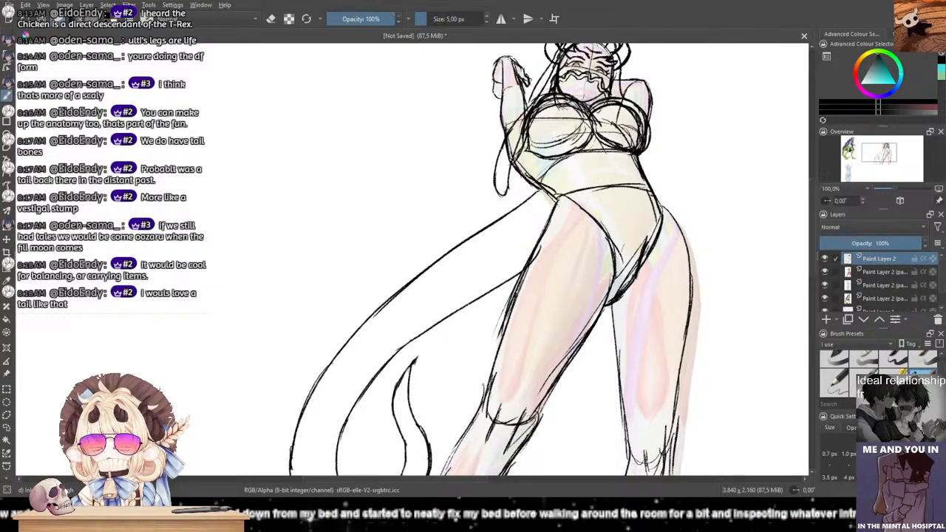
{"action": "left_click_drag", "start_coordinate": [563, 309], "coordinate": [490, 330]}
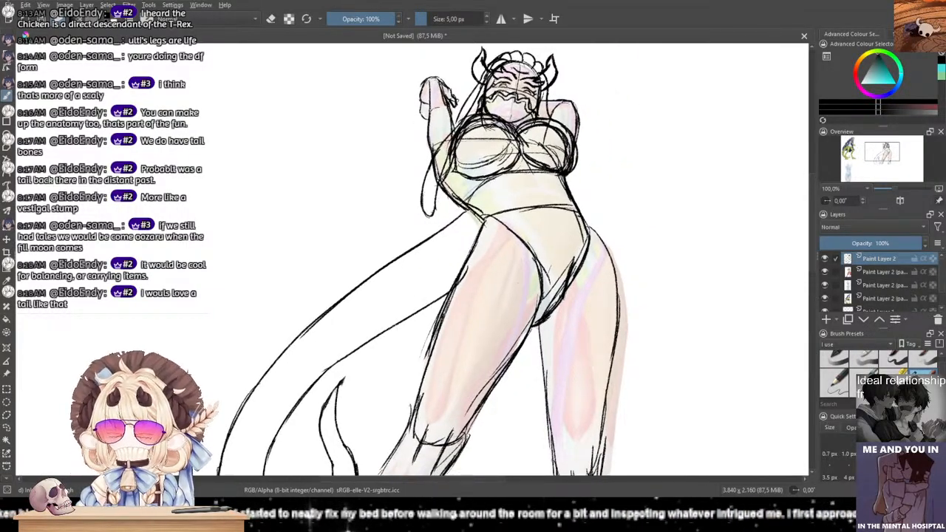
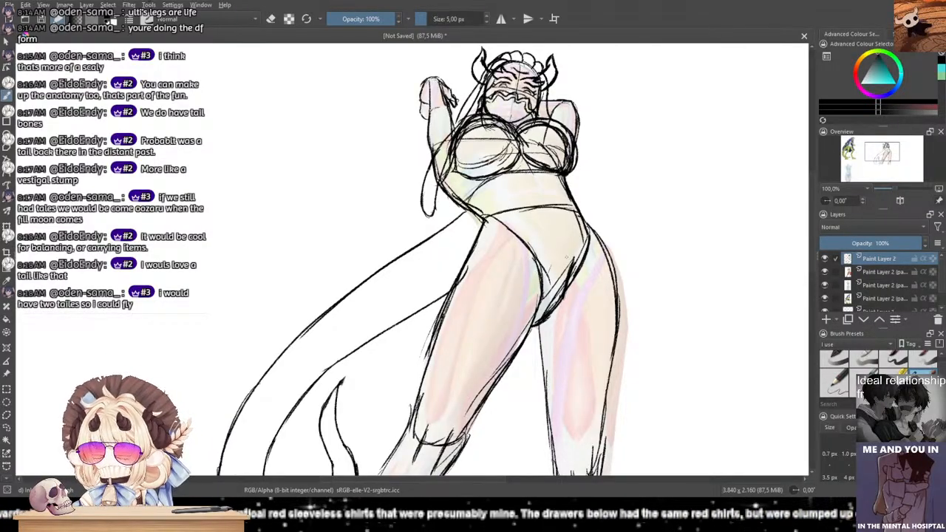
{"action": "mouse_move", "coordinate": [448, 238]}
{"action": "left_mouse_down"}
{"action": "mouse_move", "coordinate": [463, 191]}
{"action": "mouse_move", "coordinate": [540, 135]}
{"action": "left_mouse_up"}
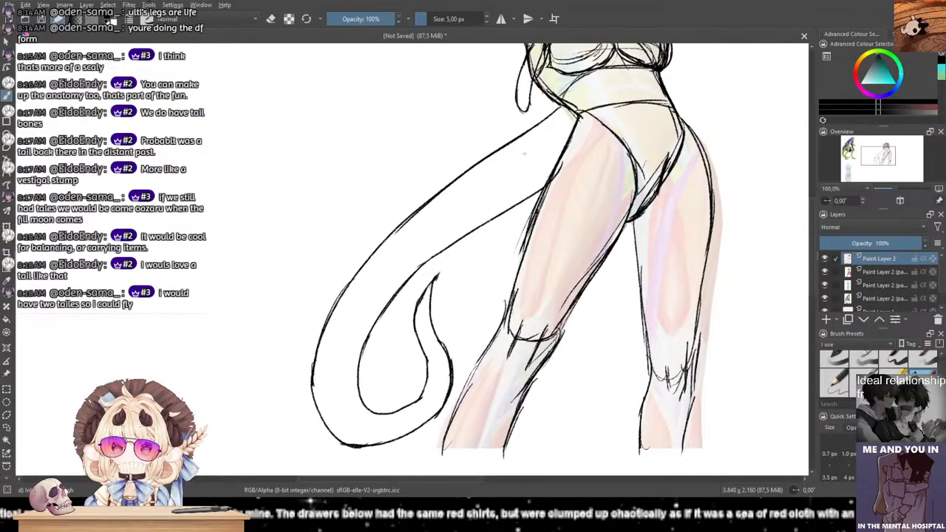
{"action": "left_click_drag", "start_coordinate": [501, 210], "coordinate": [493, 233]}
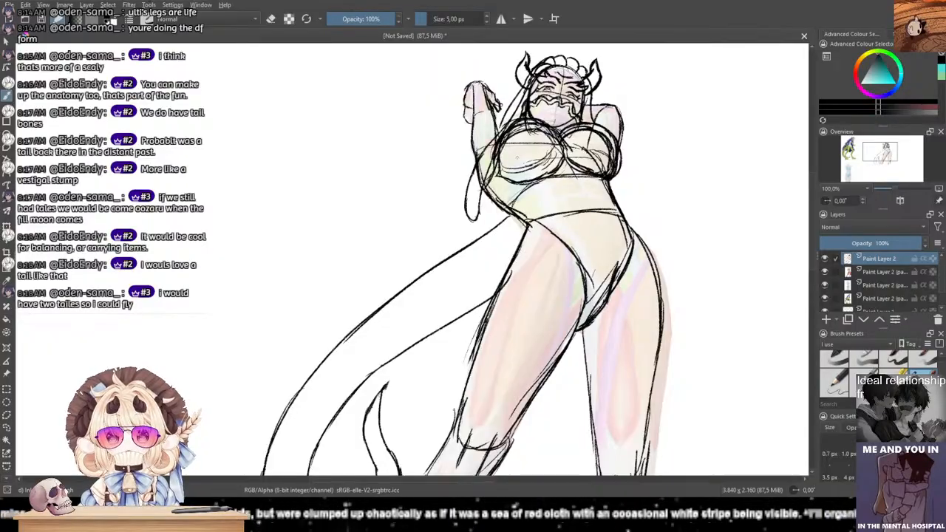
Step: Examine the reference character's torso and compare it with the sketched figure's belly and hips
{"action": "left_click_drag", "start_coordinate": [515, 164], "coordinate": [482, 257]}
{"action": "scroll", "coordinate": [472, 257], "scroll_direction": "down", "scroll_amount": 1}
{"action": "left_click_drag", "start_coordinate": [362, 275], "coordinate": [536, 23]}
{"action": "scroll", "coordinate": [346, 265], "scroll_direction": "down", "scroll_amount": 1}
{"action": "scroll", "coordinate": [248, 209], "scroll_direction": "up", "scroll_amount": 1}
{"action": "scroll", "coordinate": [385, 220], "scroll_direction": "up", "scroll_amount": 2}
{"action": "scroll", "coordinate": [385, 220], "scroll_direction": "down", "scroll_amount": 1}
{"action": "left_click_drag", "start_coordinate": [460, 175], "coordinate": [309, 289]}
{"action": "left_click_drag", "start_coordinate": [702, 52], "coordinate": [287, 291]}
{"action": "left_click_drag", "start_coordinate": [527, 185], "coordinate": [458, 243]}
{"action": "scroll", "coordinate": [460, 243], "scroll_direction": "up", "scroll_amount": 3}
{"action": "scroll", "coordinate": [373, 220], "scroll_direction": "down", "scroll_amount": 1}
Step: Sketch the long rounded outline of a mouth across the figure's belly, above the waistline of the briefs
{"action": "mouse_move", "coordinate": [386, 236]}
{"action": "left_mouse_down"}
{"action": "mouse_move", "coordinate": [524, 255]}
{"action": "mouse_move", "coordinate": [531, 243]}
{"action": "mouse_move", "coordinate": [521, 293]}
{"action": "mouse_move", "coordinate": [527, 263]}
{"action": "mouse_move", "coordinate": [478, 317]}
{"action": "left_mouse_up"}
{"action": "left_click_drag", "start_coordinate": [545, 275], "coordinate": [399, 297]}
{"action": "scroll", "coordinate": [488, 267], "scroll_direction": "down", "scroll_amount": 3}
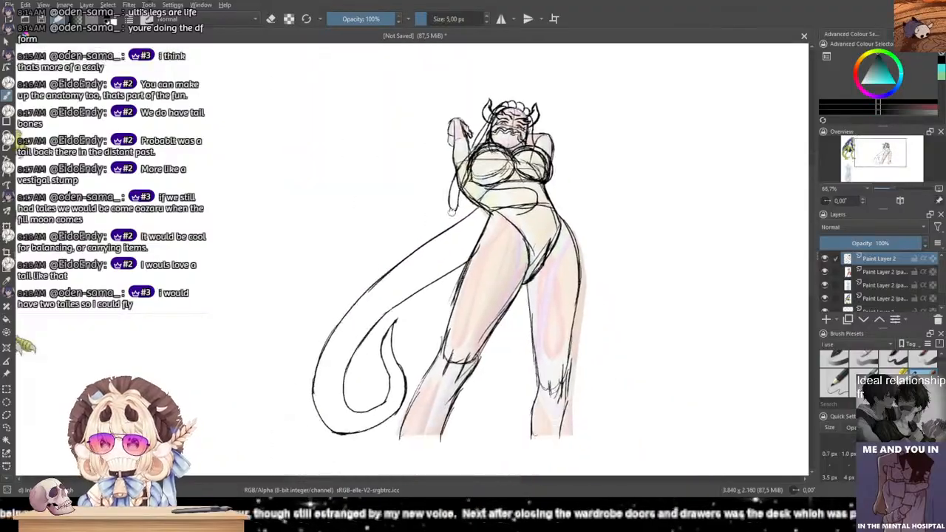
{"action": "left_click_drag", "start_coordinate": [401, 246], "coordinate": [798, 44]}
{"action": "left_click_drag", "start_coordinate": [746, 156], "coordinate": [224, 361]}
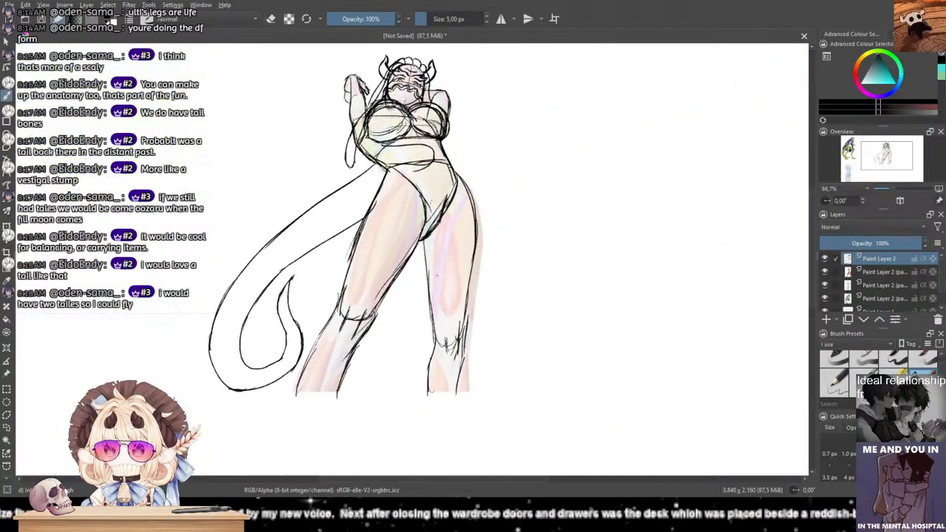
{"action": "scroll", "coordinate": [488, 264], "scroll_direction": "up", "scroll_amount": 2}
{"action": "left_click_drag", "start_coordinate": [350, 92], "coordinate": [466, 291]}
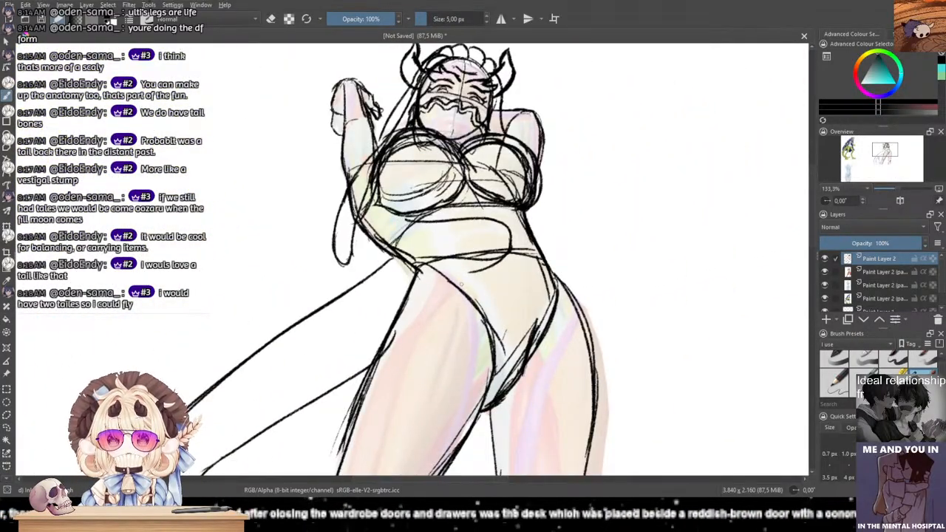
Step: Extend the belly mouth's lower edge with a 5 px curve running down to the hip on the tail side
{"action": "scroll", "coordinate": [462, 285], "scroll_direction": "up", "scroll_amount": 2}
{"action": "mouse_move", "coordinate": [532, 210]}
{"action": "left_mouse_down"}
{"action": "mouse_move", "coordinate": [494, 252]}
{"action": "mouse_move", "coordinate": [400, 273]}
{"action": "left_mouse_up"}
{"action": "key", "text": "ctrl+z"}
{"action": "key", "text": "ctrl+z"}
{"action": "mouse_move", "coordinate": [520, 198]}
{"action": "left_mouse_down"}
{"action": "mouse_move", "coordinate": [527, 223]}
{"action": "mouse_move", "coordinate": [508, 243]}
{"action": "mouse_move", "coordinate": [402, 272]}
{"action": "left_mouse_up"}
{"action": "left_click_drag", "start_coordinate": [423, 259], "coordinate": [392, 268]}
{"action": "mouse_move", "coordinate": [389, 301]}
{"action": "left_mouse_down"}
{"action": "mouse_move", "coordinate": [421, 353]}
{"action": "mouse_move", "coordinate": [430, 385]}
{"action": "left_mouse_up"}
{"action": "left_click_drag", "start_coordinate": [394, 323], "coordinate": [414, 231]}
{"action": "key", "text": "ctrl+z"}
Step: Rework the briefs' leg opening on the tail side with a curved 5 px stroke from the hip towards the crotch
{"action": "left_click_drag", "start_coordinate": [413, 197], "coordinate": [503, 320]}
{"action": "key", "text": "ctrl+z"}
{"action": "left_click_drag", "start_coordinate": [417, 197], "coordinate": [517, 325]}
{"action": "key", "text": "ctrl+z"}
{"action": "left_click_drag", "start_coordinate": [411, 194], "coordinate": [513, 300]}
{"action": "mouse_move", "coordinate": [489, 266]}
{"action": "left_mouse_down"}
{"action": "mouse_move", "coordinate": [531, 337]}
{"action": "mouse_move", "coordinate": [571, 327]}
{"action": "left_mouse_up"}
Step: Rework the upper part of the briefs' leg opening away from the tail and add short strokes at the hip
{"action": "left_click_drag", "start_coordinate": [645, 207], "coordinate": [589, 284]}
{"action": "key", "text": "ctrl+z"}
{"action": "left_click_drag", "start_coordinate": [630, 191], "coordinate": [581, 306]}
{"action": "key", "text": "ctrl+z"}
{"action": "left_click_drag", "start_coordinate": [607, 262], "coordinate": [581, 309]}
{"action": "left_click_drag", "start_coordinate": [626, 185], "coordinate": [629, 220]}
{"action": "mouse_move", "coordinate": [613, 167]}
{"action": "left_mouse_down"}
{"action": "mouse_move", "coordinate": [640, 221]}
{"action": "mouse_move", "coordinate": [632, 204]}
{"action": "left_mouse_up"}
{"action": "key", "text": "ctrl+z"}
Step: Erase the doubled lines along the tail-side leg opening of the briefs with the 50 px eraser
{"action": "scroll", "coordinate": [922, 351], "scroll_direction": "up", "scroll_amount": 3}
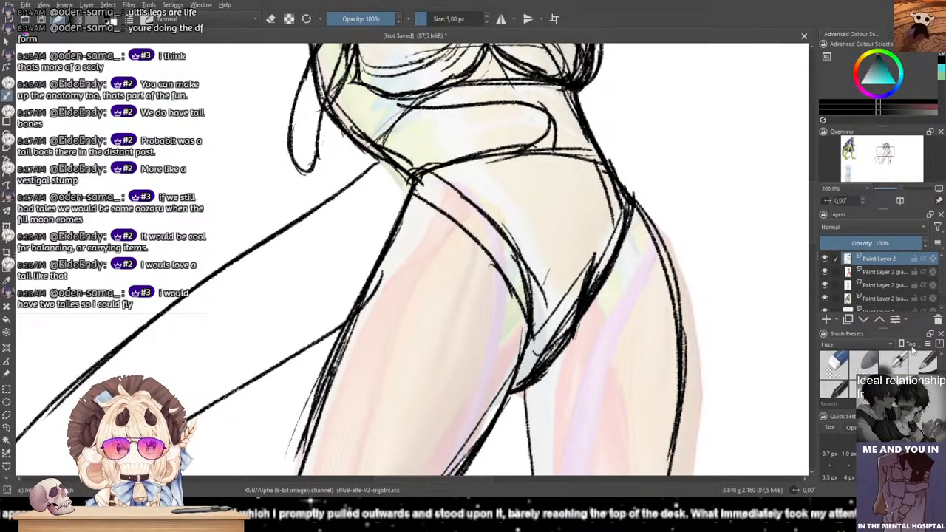
{"action": "left_click", "coordinate": [838, 361]}
{"action": "mouse_move", "coordinate": [454, 251]}
{"action": "left_mouse_down"}
{"action": "mouse_move", "coordinate": [489, 203]}
{"action": "mouse_move", "coordinate": [436, 180]}
{"action": "mouse_move", "coordinate": [506, 238]}
{"action": "mouse_move", "coordinate": [536, 296]}
{"action": "mouse_move", "coordinate": [547, 289]}
{"action": "mouse_move", "coordinate": [540, 343]}
{"action": "mouse_move", "coordinate": [601, 186]}
{"action": "left_mouse_up"}
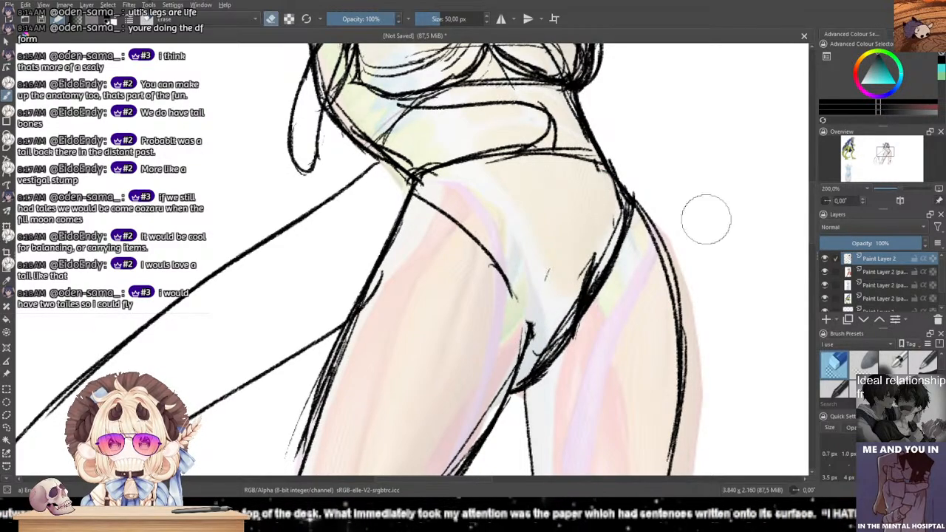
{"action": "left_click_drag", "start_coordinate": [472, 239], "coordinate": [456, 245]}
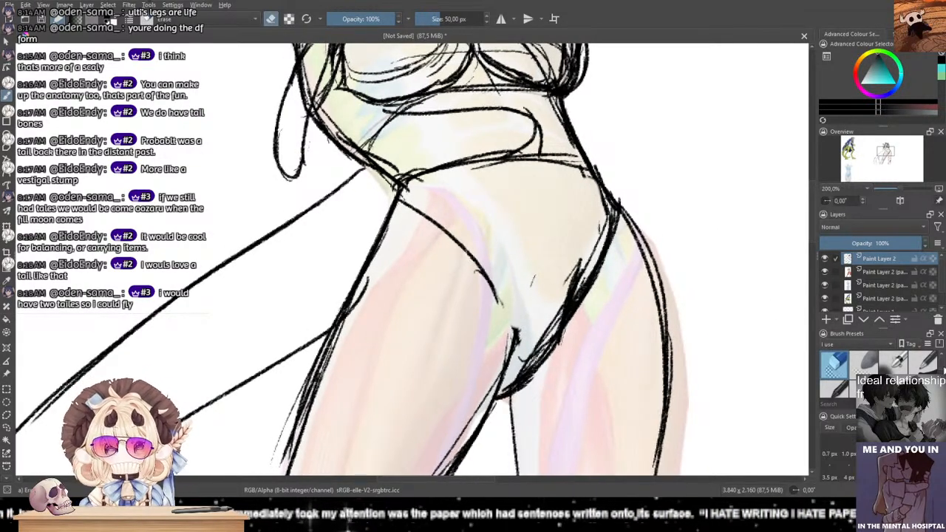
Step: Reconnect the erased part of the tail-side leg opening down to the crotch with a 5 px stroke
{"action": "left_click", "coordinate": [866, 365]}
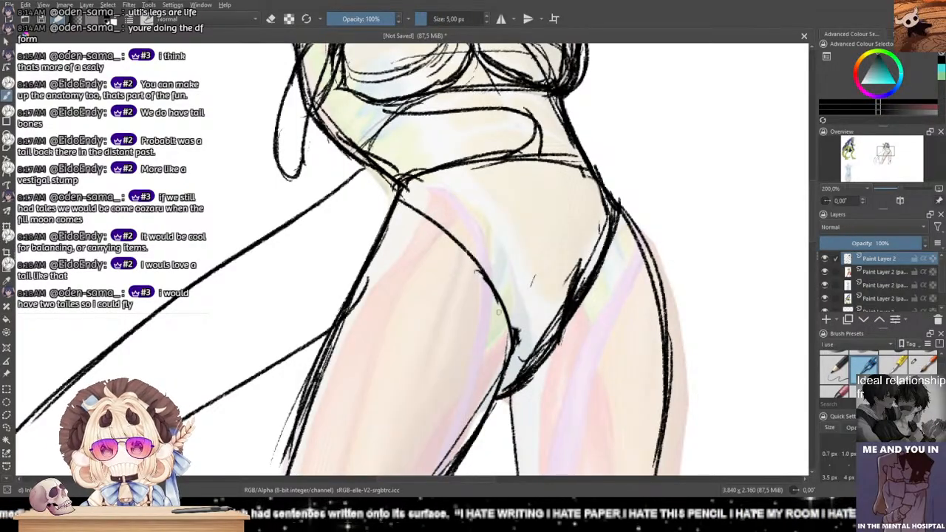
{"action": "key", "text": "ctrl+z"}
{"action": "mouse_move", "coordinate": [498, 296]}
{"action": "left_mouse_down"}
{"action": "mouse_move", "coordinate": [513, 377]}
{"action": "mouse_move", "coordinate": [507, 363]}
{"action": "left_mouse_up"}
{"action": "key", "text": "ctrl+z"}
{"action": "scroll", "coordinate": [913, 360], "scroll_direction": "up", "scroll_amount": 1}
{"action": "left_click", "coordinate": [921, 374]}
Step: Thicken the belly mouth's lower edge from the tail-side hip towards the middle of the belly
{"action": "mouse_move", "coordinate": [431, 178]}
{"action": "left_mouse_down"}
{"action": "mouse_move", "coordinate": [456, 234]}
{"action": "mouse_move", "coordinate": [442, 269]}
{"action": "left_mouse_up"}
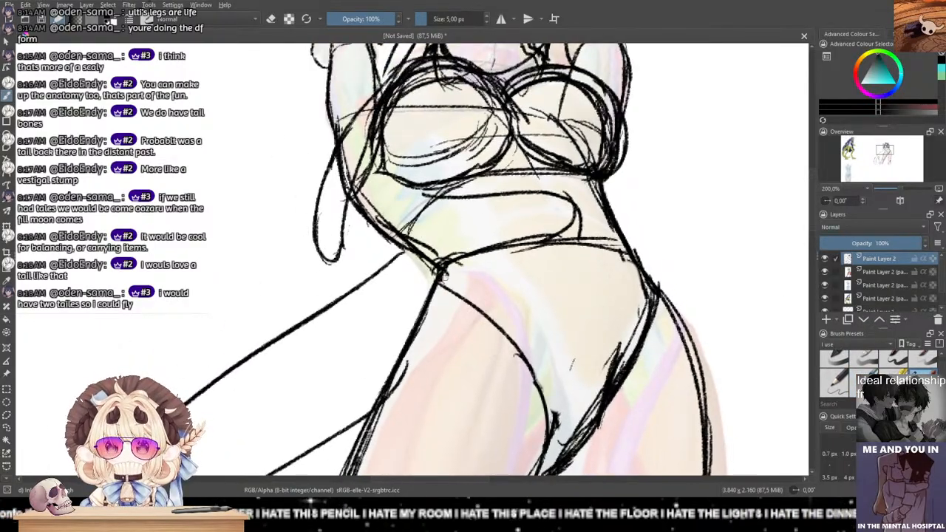
{"action": "left_click_drag", "start_coordinate": [445, 263], "coordinate": [539, 244]}
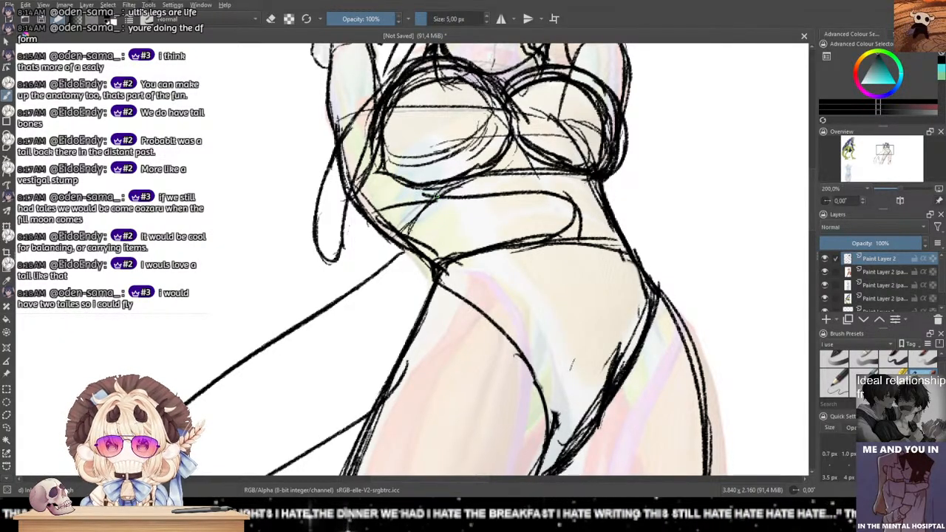
{"action": "scroll", "coordinate": [436, 194], "scroll_direction": "down", "scroll_amount": 4}
{"action": "left_click_drag", "start_coordinate": [360, 241], "coordinate": [529, 180]}
{"action": "scroll", "coordinate": [497, 260], "scroll_direction": "up", "scroll_amount": 5}
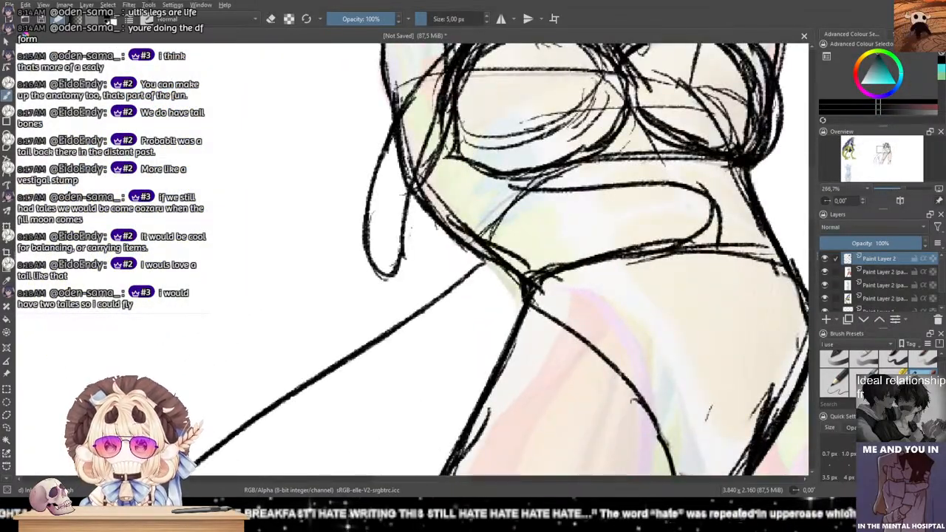
Step: Strengthen the belly mouth's upper edge and close its corner on the tail side with 5 px strokes
{"action": "left_click_drag", "start_coordinate": [518, 185], "coordinate": [456, 222]}
{"action": "key", "text": "ctrl+z"}
{"action": "mouse_move", "coordinate": [517, 186]}
{"action": "left_mouse_down"}
{"action": "mouse_move", "coordinate": [493, 190]}
{"action": "mouse_move", "coordinate": [599, 186]}
{"action": "left_mouse_up"}
{"action": "left_click_drag", "start_coordinate": [524, 191], "coordinate": [698, 181]}
{"action": "key", "text": "ctrl+z"}
{"action": "mouse_move", "coordinate": [527, 189]}
{"action": "left_mouse_down"}
{"action": "mouse_move", "coordinate": [688, 187]}
{"action": "mouse_move", "coordinate": [680, 244]}
{"action": "mouse_move", "coordinate": [579, 264]}
{"action": "left_mouse_up"}
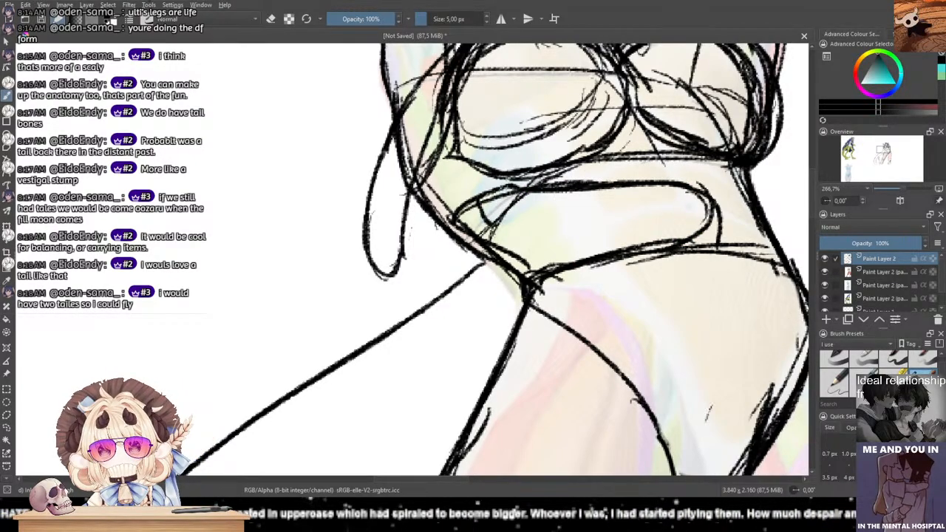
Step: Fill the belly mouth with rows of pointed triangular teeth along its upper and lower edges
{"action": "mouse_move", "coordinate": [474, 220]}
{"action": "left_mouse_down"}
{"action": "mouse_move", "coordinate": [485, 210]}
{"action": "mouse_move", "coordinate": [636, 195]}
{"action": "mouse_move", "coordinate": [701, 235]}
{"action": "mouse_move", "coordinate": [597, 253]}
{"action": "mouse_move", "coordinate": [641, 226]}
{"action": "left_mouse_up"}
{"action": "left_click_drag", "start_coordinate": [571, 229], "coordinate": [558, 266]}
{"action": "mouse_move", "coordinate": [572, 235]}
{"action": "left_mouse_down"}
{"action": "mouse_move", "coordinate": [545, 243]}
{"action": "mouse_move", "coordinate": [555, 252]}
{"action": "mouse_move", "coordinate": [534, 242]}
{"action": "mouse_move", "coordinate": [526, 275]}
{"action": "left_mouse_up"}
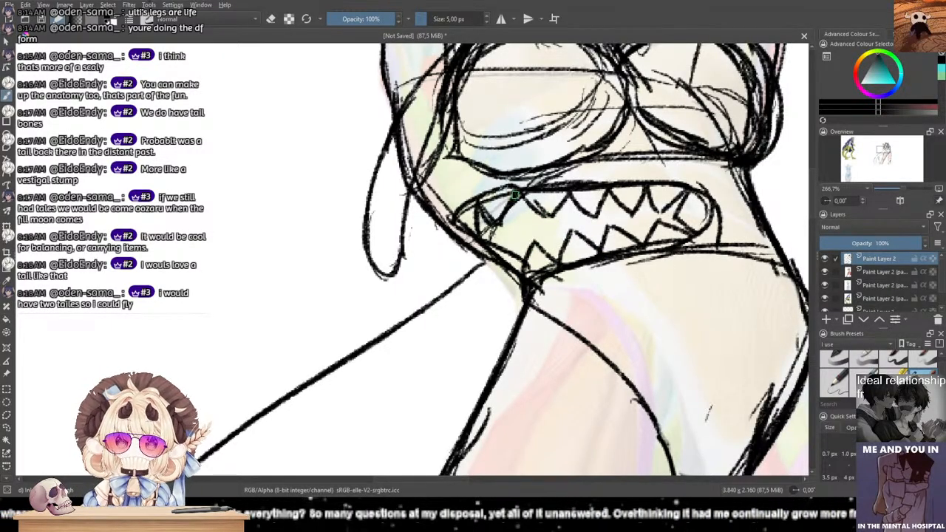
{"action": "mouse_move", "coordinate": [501, 216]}
{"action": "left_mouse_down"}
{"action": "mouse_move", "coordinate": [554, 219]}
{"action": "mouse_move", "coordinate": [568, 191]}
{"action": "mouse_move", "coordinate": [599, 213]}
{"action": "left_mouse_up"}
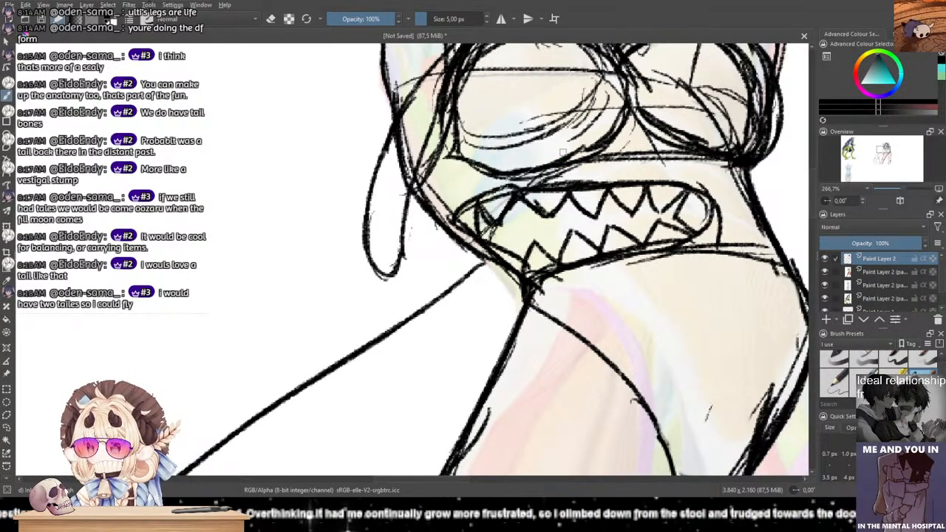
Step: Fade the construction lines inside and below the bust with the 60 px soft eraser
{"action": "left_click_drag", "start_coordinate": [499, 199], "coordinate": [421, 385]}
{"action": "left_click", "coordinate": [865, 363]}
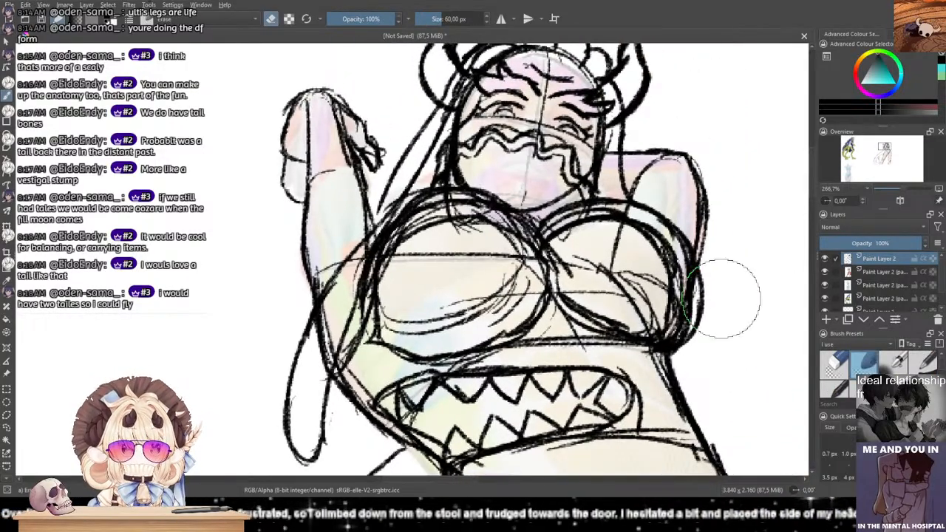
{"action": "mouse_move", "coordinate": [421, 325]}
{"action": "left_mouse_down"}
{"action": "mouse_move", "coordinate": [569, 321]}
{"action": "mouse_move", "coordinate": [510, 302]}
{"action": "mouse_move", "coordinate": [532, 292]}
{"action": "mouse_move", "coordinate": [528, 281]}
{"action": "mouse_move", "coordinate": [456, 233]}
{"action": "mouse_move", "coordinate": [416, 257]}
{"action": "mouse_move", "coordinate": [472, 232]}
{"action": "mouse_move", "coordinate": [493, 247]}
{"action": "mouse_move", "coordinate": [436, 237]}
{"action": "mouse_move", "coordinate": [388, 323]}
{"action": "mouse_move", "coordinate": [412, 316]}
{"action": "mouse_move", "coordinate": [392, 343]}
{"action": "mouse_move", "coordinate": [437, 323]}
{"action": "mouse_move", "coordinate": [495, 331]}
{"action": "mouse_move", "coordinate": [623, 311]}
{"action": "mouse_move", "coordinate": [632, 335]}
{"action": "mouse_move", "coordinate": [654, 314]}
{"action": "mouse_move", "coordinate": [592, 251]}
{"action": "mouse_move", "coordinate": [616, 246]}
{"action": "mouse_move", "coordinate": [616, 256]}
{"action": "mouse_move", "coordinate": [585, 235]}
{"action": "mouse_move", "coordinate": [637, 284]}
{"action": "mouse_move", "coordinate": [658, 388]}
{"action": "mouse_move", "coordinate": [660, 376]}
{"action": "mouse_move", "coordinate": [673, 399]}
{"action": "left_mouse_up"}
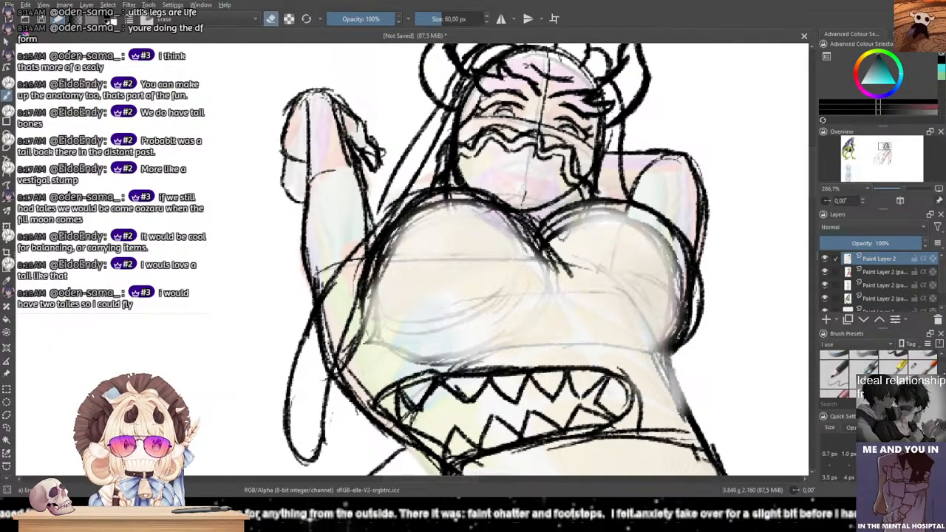
Step: Redraw the rounded lower contour of the bust on the raised-hand side with 5 px strokes
{"action": "left_click", "coordinate": [895, 362]}
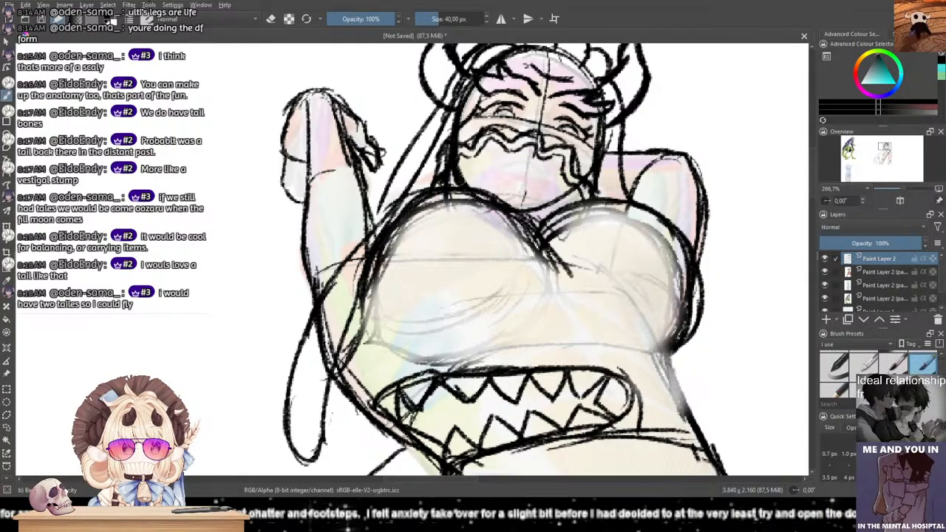
{"action": "left_click_drag", "start_coordinate": [378, 342], "coordinate": [473, 333]}
{"action": "key", "text": "ctrl+z"}
{"action": "key", "text": "ctrl+z"}
{"action": "left_click_drag", "start_coordinate": [543, 294], "coordinate": [432, 362]}
{"action": "left_click_drag", "start_coordinate": [550, 256], "coordinate": [525, 323]}
{"action": "left_click_drag", "start_coordinate": [550, 281], "coordinate": [504, 331]}
{"action": "mouse_move", "coordinate": [507, 328]}
{"action": "left_mouse_down"}
{"action": "mouse_move", "coordinate": [381, 339]}
{"action": "mouse_move", "coordinate": [398, 349]}
{"action": "mouse_move", "coordinate": [386, 353]}
{"action": "mouse_move", "coordinate": [427, 362]}
{"action": "left_mouse_up"}
{"action": "key", "text": "ctrl+z"}
{"action": "mouse_move", "coordinate": [376, 346]}
{"action": "left_mouse_down"}
{"action": "mouse_move", "coordinate": [456, 340]}
{"action": "mouse_move", "coordinate": [520, 320]}
{"action": "left_mouse_up"}
Step: Redraw the lower contour of the bust on the side away from the raised hand, retrying the curve several times
{"action": "mouse_move", "coordinate": [552, 281]}
{"action": "left_mouse_down"}
{"action": "mouse_move", "coordinate": [599, 324]}
{"action": "mouse_move", "coordinate": [580, 305]}
{"action": "mouse_move", "coordinate": [653, 334]}
{"action": "left_mouse_up"}
{"action": "key", "text": "ctrl+z"}
{"action": "mouse_move", "coordinate": [557, 301]}
{"action": "left_mouse_down"}
{"action": "mouse_move", "coordinate": [623, 333]}
{"action": "mouse_move", "coordinate": [587, 320]}
{"action": "mouse_move", "coordinate": [653, 332]}
{"action": "left_mouse_up"}
{"action": "key", "text": "ctrl+z"}
{"action": "left_click_drag", "start_coordinate": [560, 312], "coordinate": [653, 346]}
{"action": "mouse_move", "coordinate": [690, 316]}
{"action": "left_mouse_down"}
{"action": "mouse_move", "coordinate": [664, 355]}
{"action": "mouse_move", "coordinate": [682, 334]}
{"action": "mouse_move", "coordinate": [578, 332]}
{"action": "mouse_move", "coordinate": [635, 351]}
{"action": "left_mouse_up"}
{"action": "key", "text": "ctrl+z"}
{"action": "key", "text": "ctrl+z"}
{"action": "key", "text": "ctrl+z"}
{"action": "key", "text": "ctrl+z"}
{"action": "key", "text": "ctrl+z"}
{"action": "key", "text": "ctrl+z"}
{"action": "mouse_move", "coordinate": [569, 324]}
{"action": "left_mouse_down"}
{"action": "mouse_move", "coordinate": [640, 352]}
{"action": "mouse_move", "coordinate": [608, 340]}
{"action": "mouse_move", "coordinate": [667, 324]}
{"action": "mouse_move", "coordinate": [692, 260]}
{"action": "mouse_move", "coordinate": [684, 340]}
{"action": "left_mouse_up"}
{"action": "key", "text": "ctrl+z"}
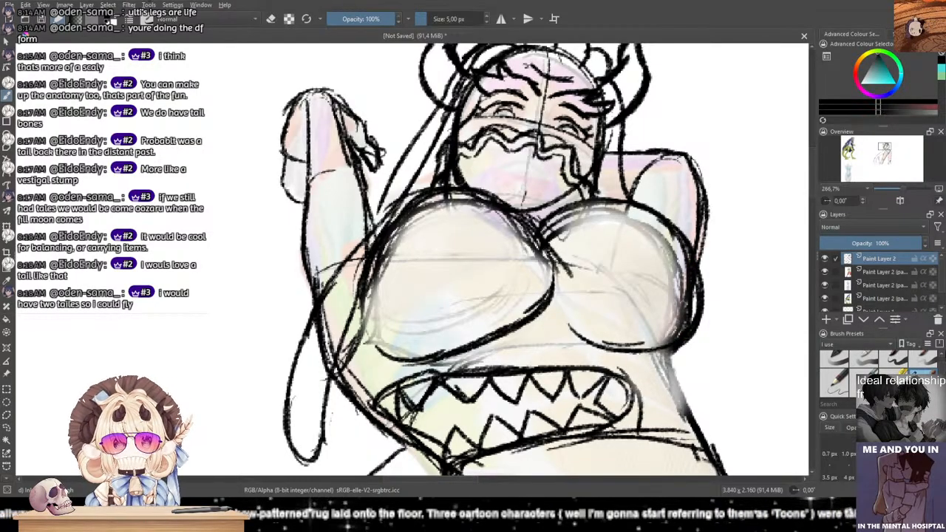
Step: Clean up the leftover inner lines along the bust's upper contours with the 60 px soft eraser
{"action": "key", "text": "e"}
{"action": "mouse_move", "coordinate": [647, 277]}
{"action": "left_mouse_down"}
{"action": "mouse_move", "coordinate": [668, 310]}
{"action": "mouse_move", "coordinate": [659, 272]}
{"action": "mouse_move", "coordinate": [640, 311]}
{"action": "mouse_move", "coordinate": [659, 315]}
{"action": "mouse_move", "coordinate": [640, 254]}
{"action": "mouse_move", "coordinate": [652, 260]}
{"action": "mouse_move", "coordinate": [586, 273]}
{"action": "mouse_move", "coordinate": [581, 263]}
{"action": "mouse_move", "coordinate": [585, 276]}
{"action": "mouse_move", "coordinate": [584, 233]}
{"action": "mouse_move", "coordinate": [636, 232]}
{"action": "left_mouse_up"}
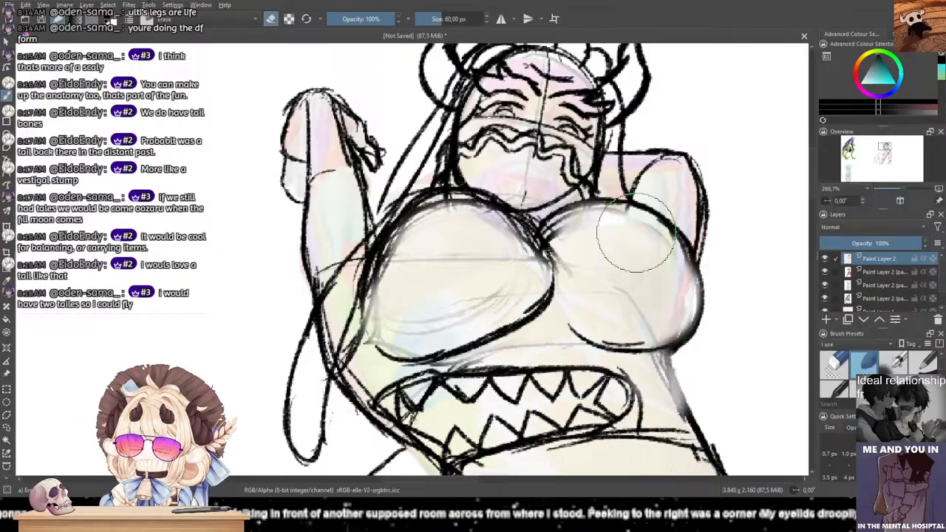
{"action": "scroll", "coordinate": [595, 234], "scroll_direction": "down", "scroll_amount": 1}
{"action": "left_click_drag", "start_coordinate": [571, 237], "coordinate": [490, 259]}
{"action": "left_click_drag", "start_coordinate": [457, 309], "coordinate": [482, 331]}
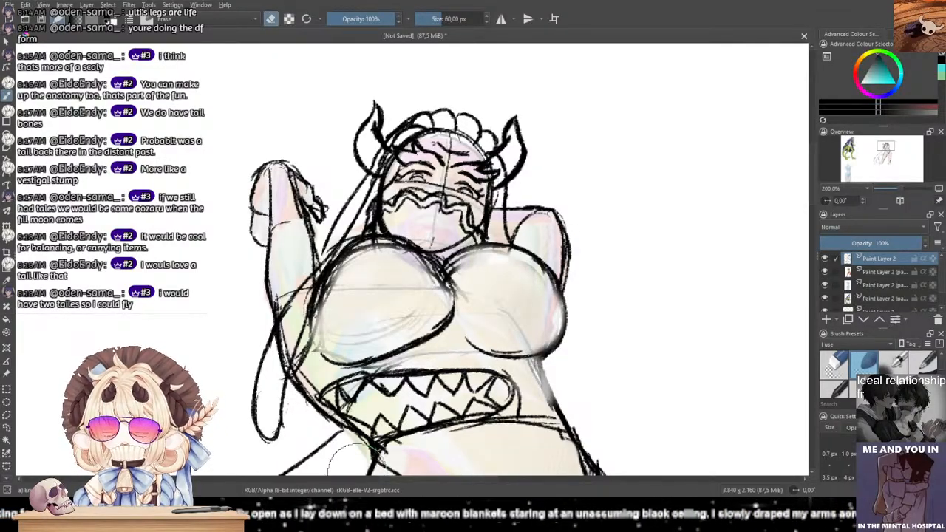
Step: Fade the raised hand's rough outline with the soft eraser and redraw the forearm edge and wrist line at 5 px
{"action": "scroll", "coordinate": [417, 316], "scroll_direction": "up", "scroll_amount": 1}
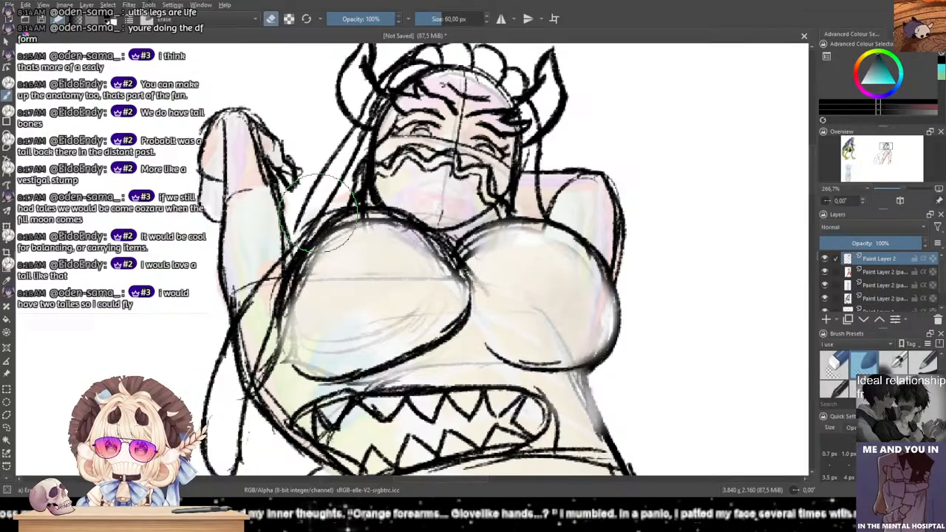
{"action": "left_click_drag", "start_coordinate": [267, 226], "coordinate": [433, 227]}
{"action": "mouse_move", "coordinate": [398, 148]}
{"action": "left_mouse_down"}
{"action": "mouse_move", "coordinate": [388, 151]}
{"action": "mouse_move", "coordinate": [394, 163]}
{"action": "mouse_move", "coordinate": [391, 141]}
{"action": "mouse_move", "coordinate": [401, 152]}
{"action": "left_mouse_up"}
{"action": "left_click", "coordinate": [933, 382]}
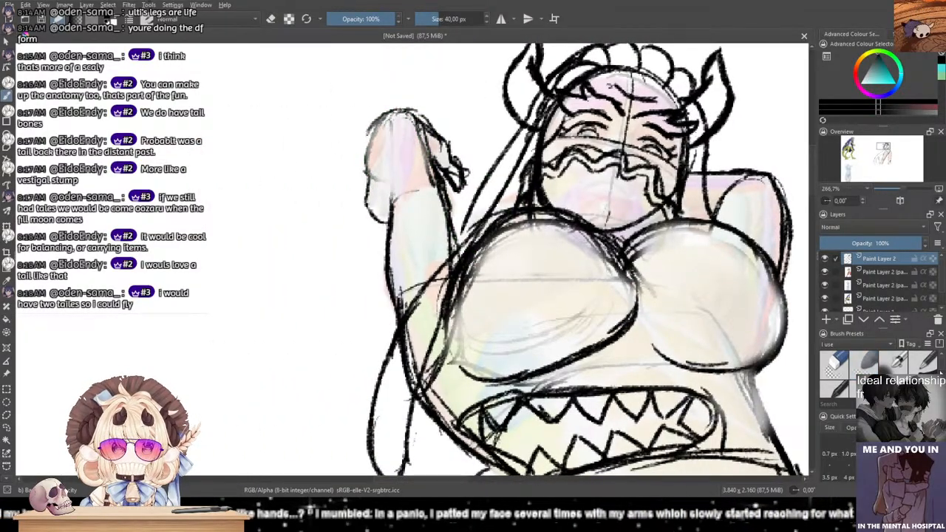
{"action": "scroll", "coordinate": [927, 373], "scroll_direction": "down", "scroll_amount": 2}
{"action": "left_click", "coordinate": [922, 368]}
{"action": "left_click_drag", "start_coordinate": [385, 137], "coordinate": [394, 198]}
{"action": "mouse_move", "coordinate": [390, 161]}
{"action": "left_mouse_down"}
{"action": "mouse_move", "coordinate": [423, 196]}
{"action": "mouse_move", "coordinate": [401, 197]}
{"action": "mouse_move", "coordinate": [430, 184]}
{"action": "left_mouse_up"}
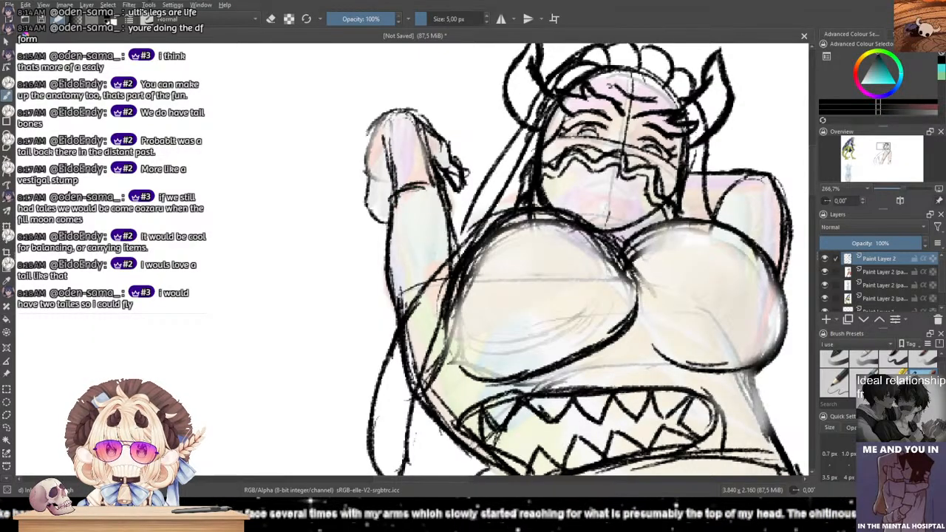
Step: Draw the outermost long, thin finger hanging from the raised hand with 5 px strokes
{"action": "mouse_move", "coordinate": [374, 118]}
{"action": "left_mouse_down"}
{"action": "mouse_move", "coordinate": [355, 214]}
{"action": "mouse_move", "coordinate": [329, 238]}
{"action": "left_mouse_up"}
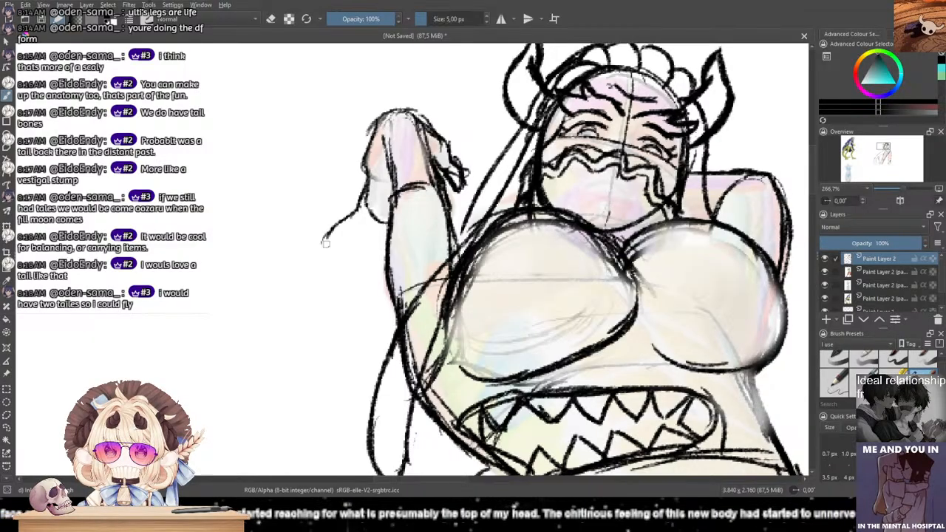
{"action": "mouse_move", "coordinate": [381, 180]}
{"action": "left_mouse_down"}
{"action": "mouse_move", "coordinate": [366, 213]}
{"action": "mouse_move", "coordinate": [325, 245]}
{"action": "left_mouse_up"}
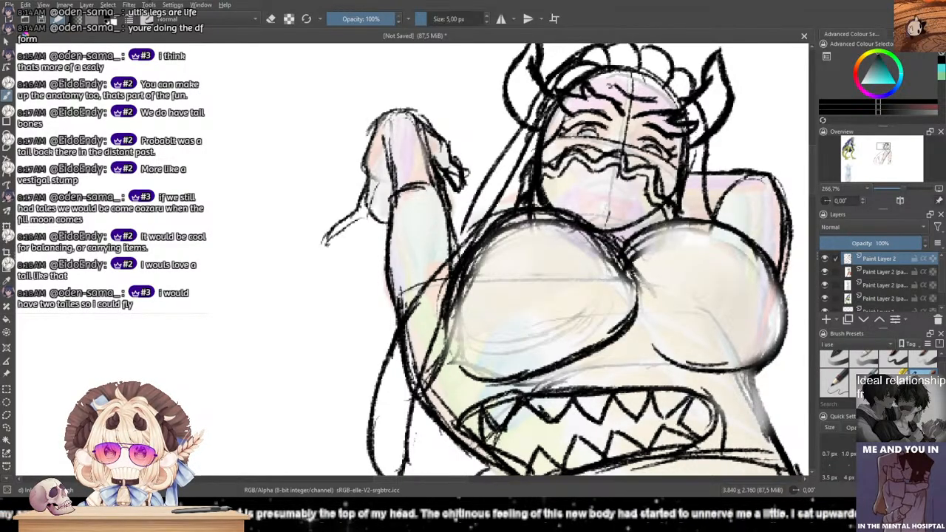
{"action": "left_click_drag", "start_coordinate": [366, 155], "coordinate": [353, 210]}
{"action": "mouse_move", "coordinate": [383, 179]}
{"action": "left_mouse_down"}
{"action": "mouse_move", "coordinate": [359, 219]}
{"action": "mouse_move", "coordinate": [322, 248]}
{"action": "left_mouse_up"}
{"action": "left_click_drag", "start_coordinate": [359, 219], "coordinate": [323, 249]}
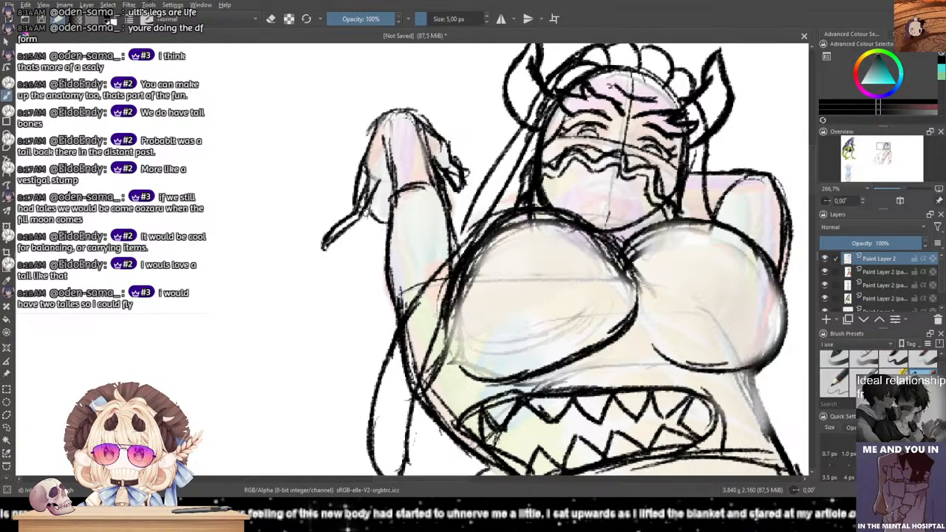
Step: Add the remaining long fingers with pointed claw tips to the raised hand beside the outermost one
{"action": "left_click_drag", "start_coordinate": [382, 183], "coordinate": [368, 230]}
{"action": "left_click_drag", "start_coordinate": [394, 200], "coordinate": [337, 268]}
{"action": "left_click_drag", "start_coordinate": [374, 229], "coordinate": [343, 273]}
{"action": "left_click_drag", "start_coordinate": [361, 228], "coordinate": [331, 290]}
{"action": "left_click_drag", "start_coordinate": [325, 239], "coordinate": [311, 259]}
{"action": "mouse_move", "coordinate": [367, 157]}
{"action": "left_mouse_down"}
{"action": "mouse_move", "coordinate": [350, 210]}
{"action": "mouse_move", "coordinate": [320, 252]}
{"action": "left_mouse_up"}
{"action": "left_click_drag", "start_coordinate": [391, 206], "coordinate": [369, 251]}
{"action": "left_click_drag", "start_coordinate": [381, 213], "coordinate": [360, 291]}
{"action": "left_click_drag", "start_coordinate": [391, 239], "coordinate": [369, 287]}
{"action": "left_click_drag", "start_coordinate": [375, 280], "coordinate": [358, 309]}
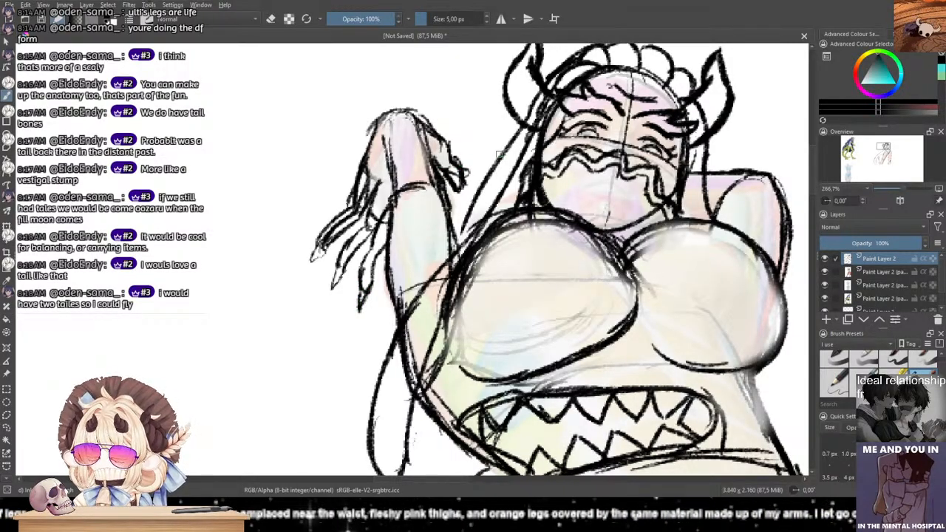
Step: Lengthen the digit on the raised hand's head-facing side with short downward strokes ending in a claw
{"action": "left_click_drag", "start_coordinate": [467, 185], "coordinate": [459, 206]}
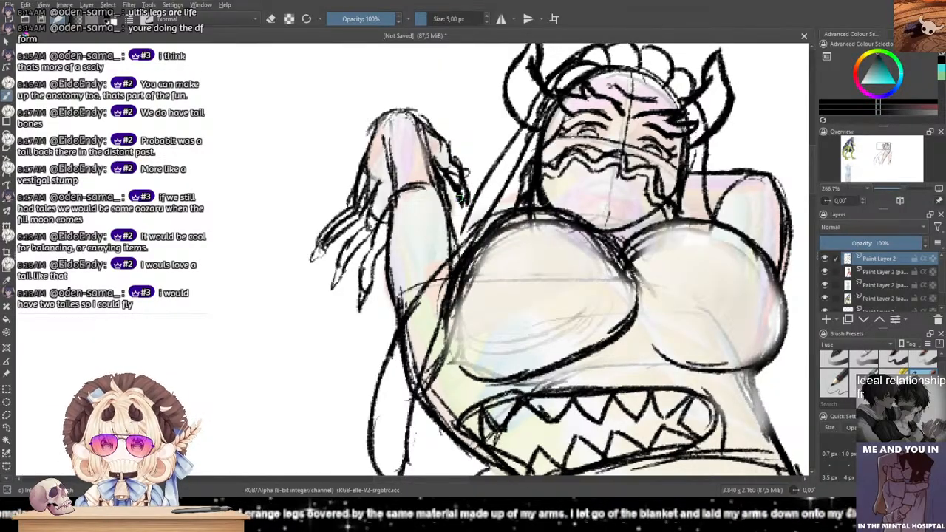
{"action": "scroll", "coordinate": [335, 144], "scroll_direction": "up", "scroll_amount": 2}
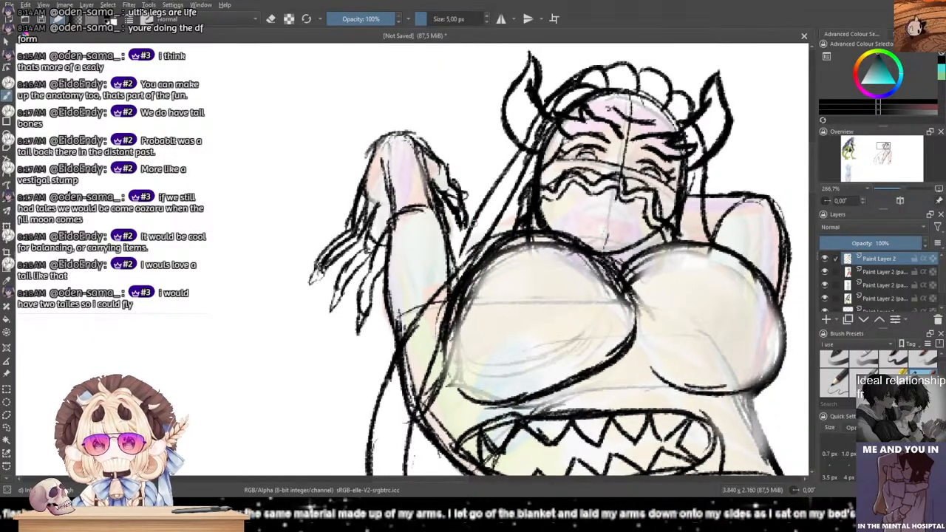
{"action": "left_click_drag", "start_coordinate": [473, 221], "coordinate": [447, 277]}
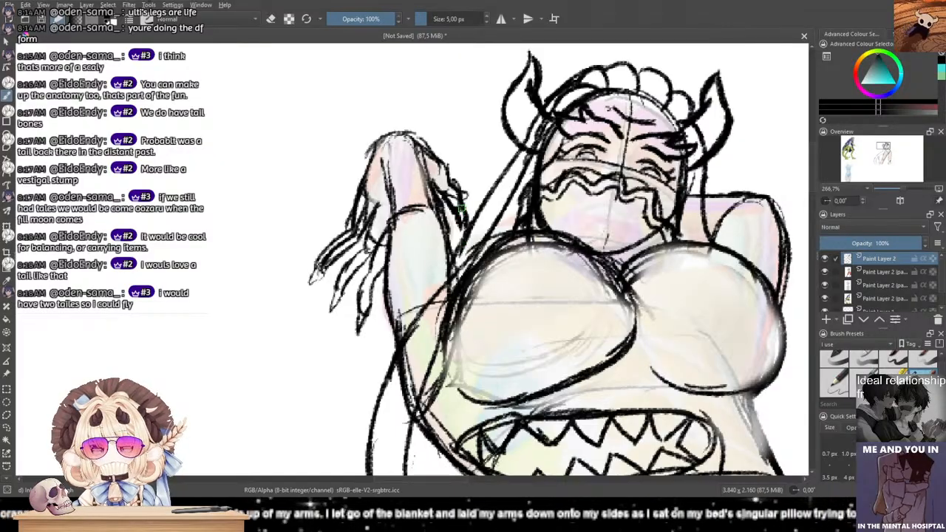
Step: Sketch a long pointed ear on the side of the head away from the raised hand
{"action": "scroll", "coordinate": [461, 210], "scroll_direction": "down", "scroll_amount": 4}
{"action": "left_click_drag", "start_coordinate": [194, 252], "coordinate": [521, 272]}
{"action": "left_click_drag", "start_coordinate": [574, 253], "coordinate": [569, 280]}
{"action": "scroll", "coordinate": [470, 266], "scroll_direction": "up", "scroll_amount": 1}
{"action": "left_click_drag", "start_coordinate": [471, 266], "coordinate": [13, 259]}
{"action": "scroll", "coordinate": [547, 253], "scroll_direction": "up", "scroll_amount": 3}
{"action": "left_click_drag", "start_coordinate": [595, 250], "coordinate": [419, 231]}
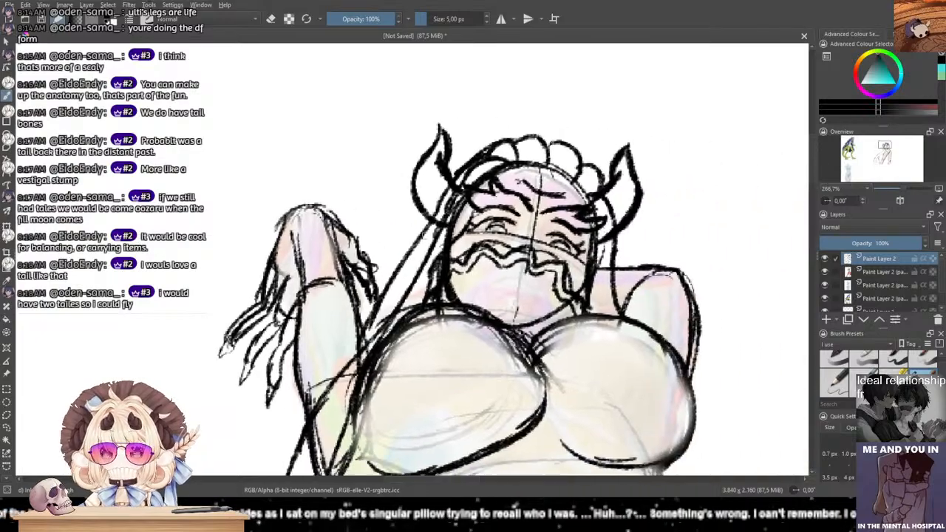
{"action": "scroll", "coordinate": [558, 248], "scroll_direction": "up", "scroll_amount": 1}
{"action": "mouse_move", "coordinate": [594, 255]}
{"action": "left_mouse_down"}
{"action": "mouse_move", "coordinate": [517, 242]}
{"action": "mouse_move", "coordinate": [644, 227]}
{"action": "mouse_move", "coordinate": [520, 290]}
{"action": "left_mouse_up"}
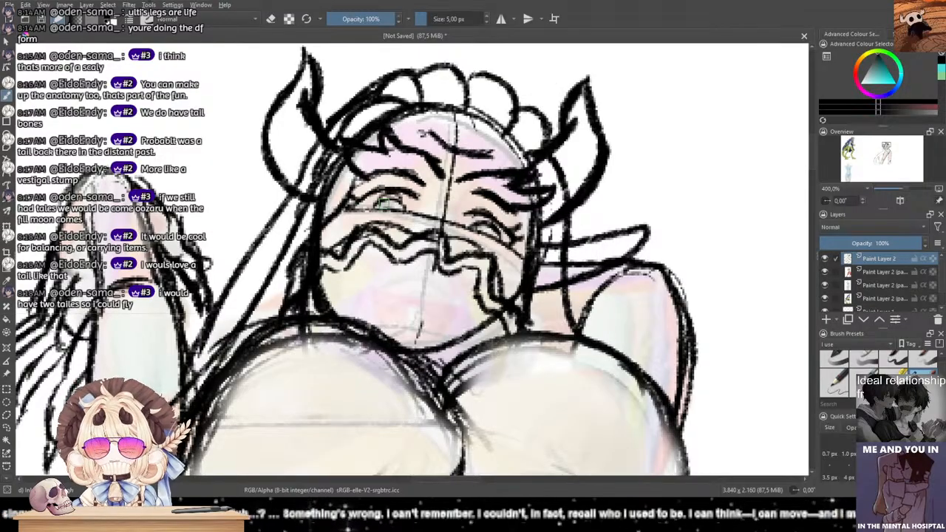
Step: Sketch the matching pointed ear on the raised-hand side of the head with curved upper and lower edges
{"action": "left_click_drag", "start_coordinate": [472, 258], "coordinate": [588, 280]}
{"action": "left_click_drag", "start_coordinate": [314, 196], "coordinate": [437, 235]}
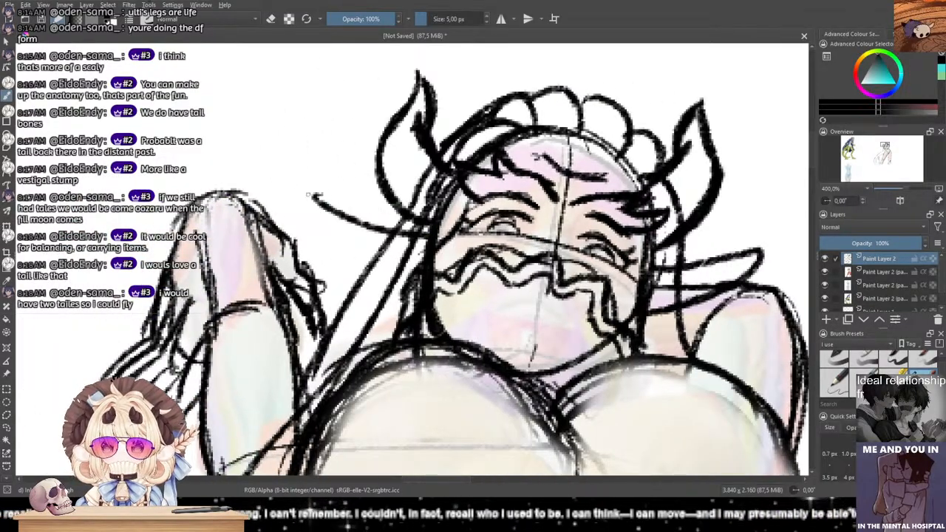
{"action": "left_click_drag", "start_coordinate": [313, 198], "coordinate": [399, 294]}
{"action": "key", "text": "ctrl+z"}
{"action": "left_click_drag", "start_coordinate": [313, 198], "coordinate": [420, 284]}
{"action": "key", "text": "ctrl+z"}
{"action": "key", "text": "ctrl+z"}
{"action": "left_click_drag", "start_coordinate": [306, 199], "coordinate": [420, 284]}
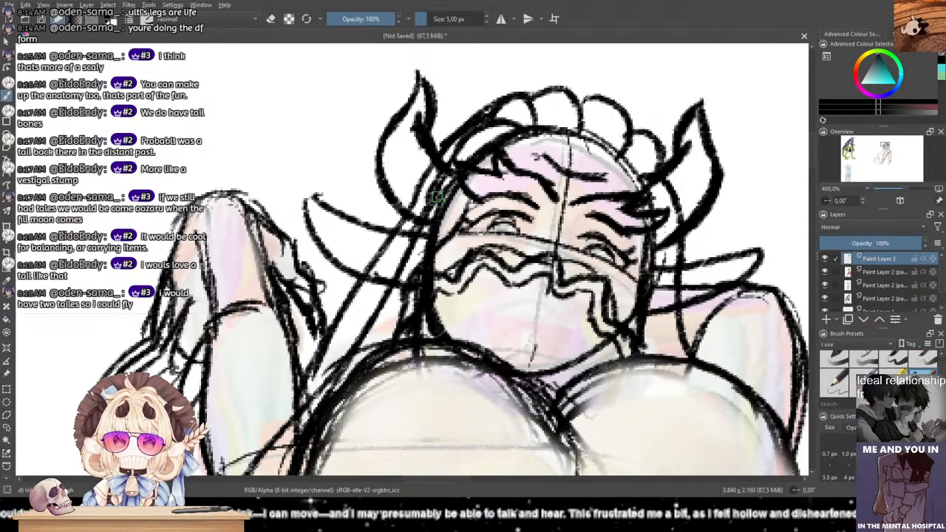
Step: Erase the ear lines that cross the hair on the raised-hand side with the 50 px eraser
{"action": "scroll", "coordinate": [889, 371], "scroll_direction": "up", "scroll_amount": 2}
{"action": "left_click", "coordinate": [836, 364]}
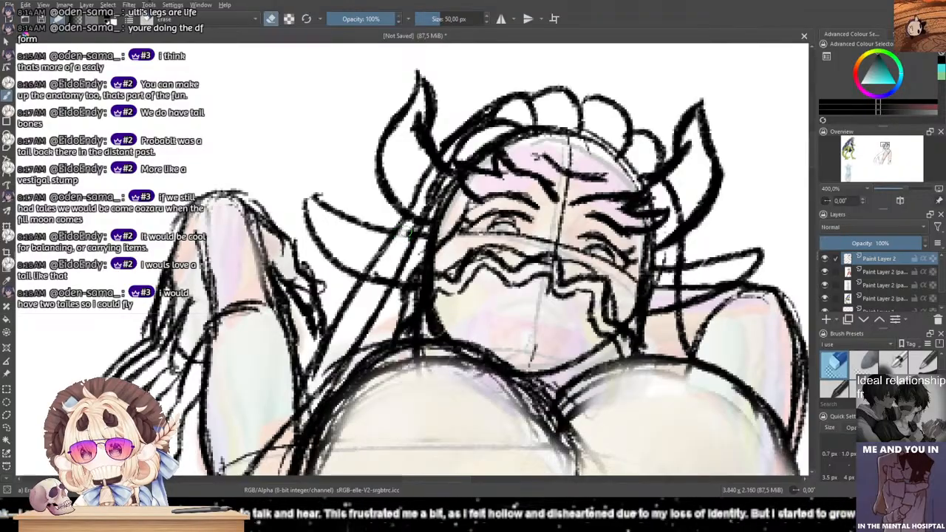
{"action": "left_click_drag", "start_coordinate": [372, 284], "coordinate": [410, 282]}
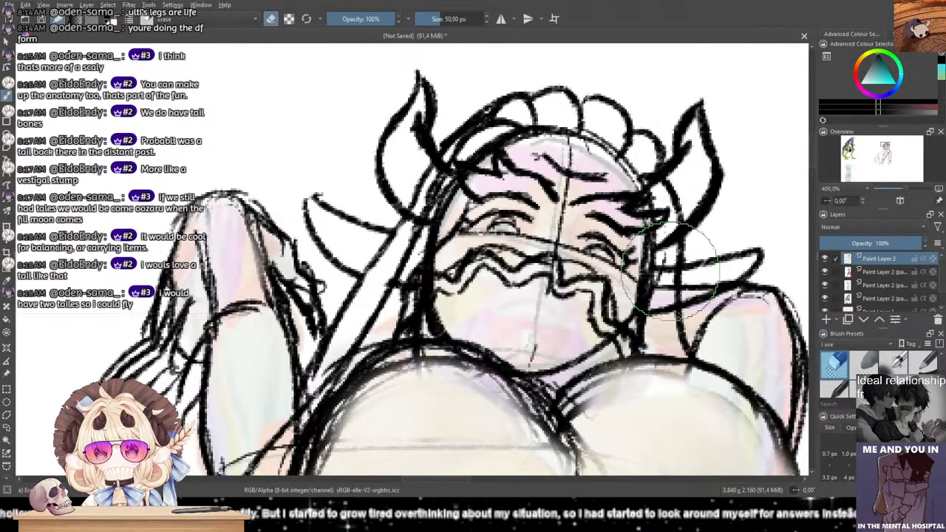
Step: Erase the ear lines crossing the hair away from the raised hand and the excess hair strokes beside the face on the other side
{"action": "mouse_move", "coordinate": [664, 304]}
{"action": "left_mouse_down"}
{"action": "mouse_move", "coordinate": [663, 315]}
{"action": "mouse_move", "coordinate": [666, 286]}
{"action": "mouse_move", "coordinate": [664, 298]}
{"action": "left_mouse_up"}
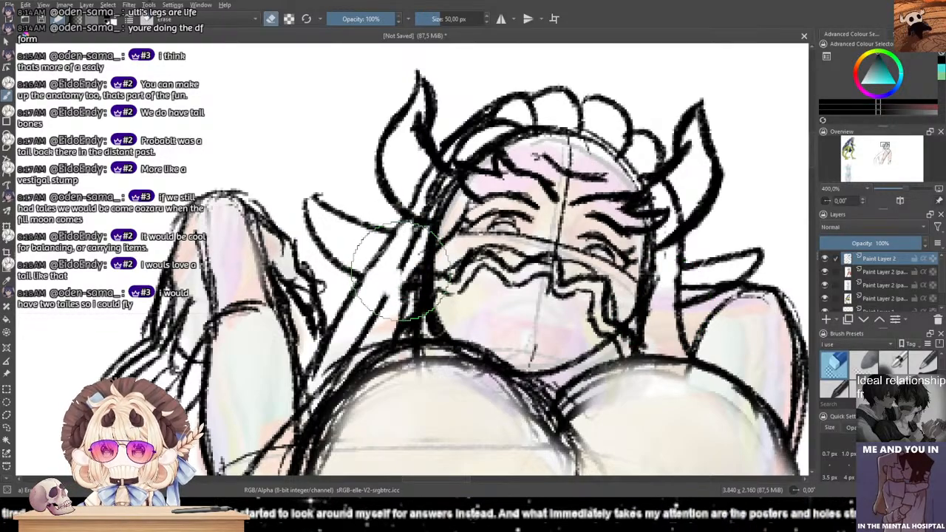
{"action": "left_click_drag", "start_coordinate": [411, 284], "coordinate": [407, 319]}
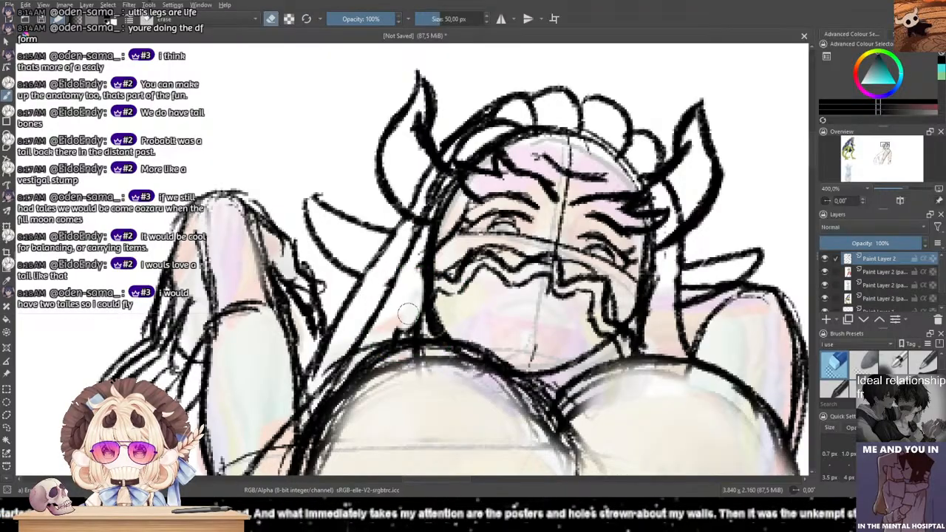
{"action": "mouse_move", "coordinate": [491, 279]}
{"action": "left_mouse_down"}
{"action": "mouse_move", "coordinate": [451, 299]}
{"action": "mouse_move", "coordinate": [361, 303]}
{"action": "left_mouse_up"}
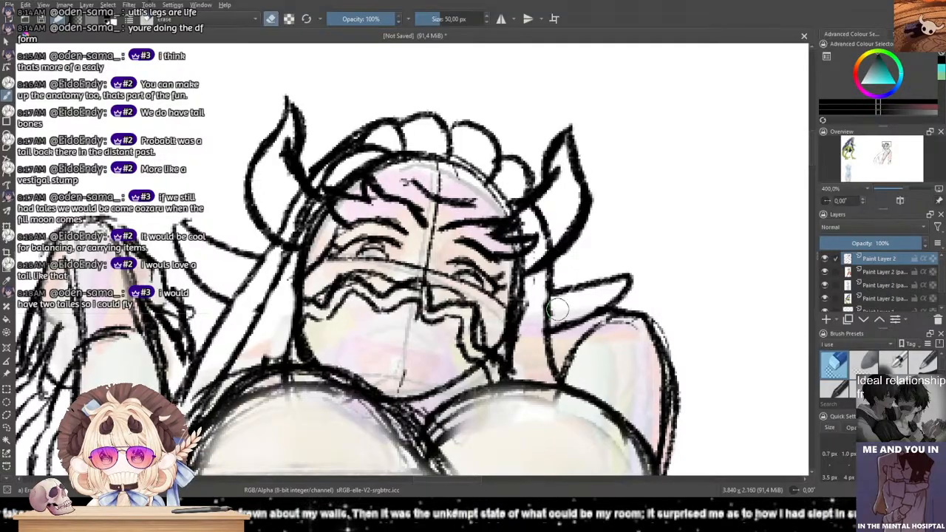
Step: Examine the ear, horn and mask shapes on the coloured reference character beside the sketch
{"action": "scroll", "coordinate": [375, 236], "scroll_direction": "down", "scroll_amount": 3}
{"action": "scroll", "coordinate": [369, 238], "scroll_direction": "down", "scroll_amount": 3}
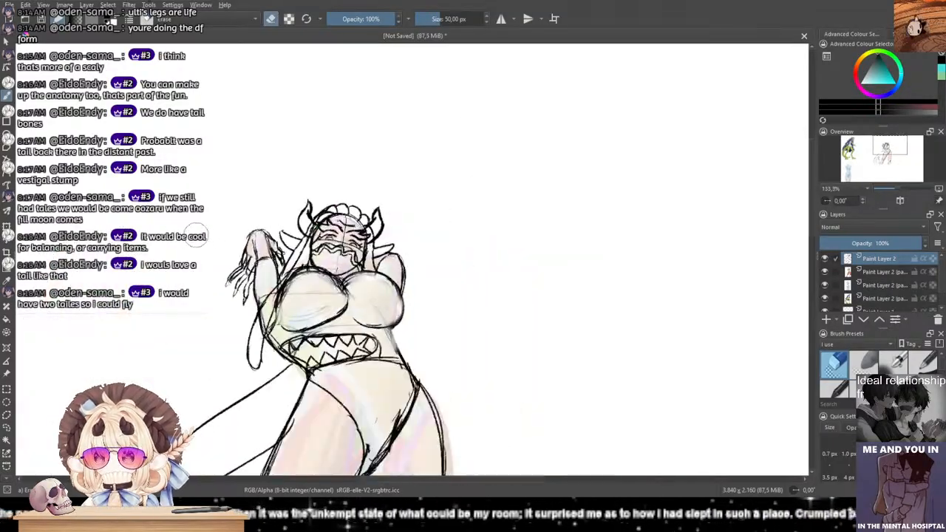
{"action": "left_click_drag", "start_coordinate": [369, 238], "coordinate": [603, 227]}
{"action": "scroll", "coordinate": [209, 206], "scroll_direction": "up", "scroll_amount": 4}
{"action": "scroll", "coordinate": [362, 318], "scroll_direction": "up", "scroll_amount": 2}
{"action": "mouse_move", "coordinate": [251, 200]}
{"action": "left_mouse_down"}
{"action": "mouse_move", "coordinate": [362, 317]}
{"action": "mouse_move", "coordinate": [382, 458]}
{"action": "left_mouse_up"}
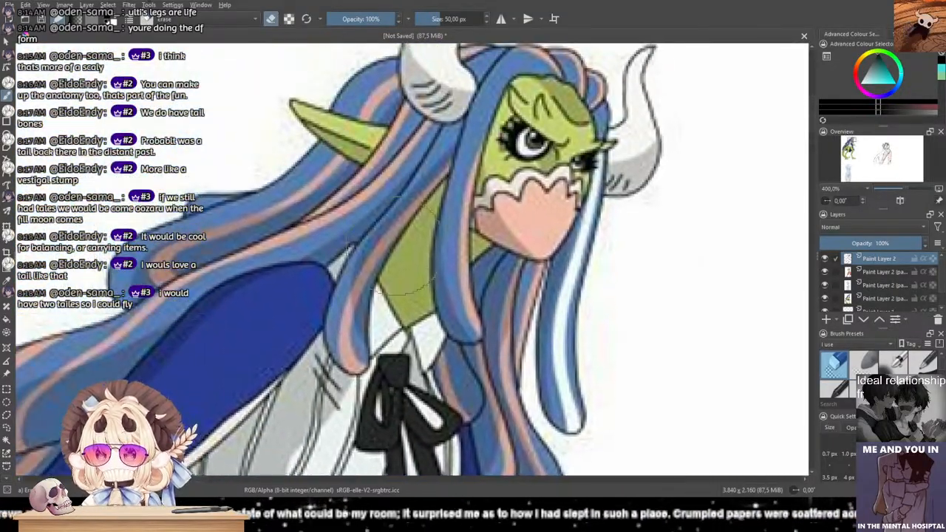
{"action": "scroll", "coordinate": [407, 325], "scroll_direction": "down", "scroll_amount": 3}
{"action": "left_click_drag", "start_coordinate": [628, 333], "coordinate": [296, 251]}
{"action": "left_click_drag", "start_coordinate": [768, 303], "coordinate": [355, 244]}
Step: Add an inner line inside each pointed ear with the 5 px sketch brush
{"action": "scroll", "coordinate": [517, 244], "scroll_direction": "up", "scroll_amount": 7}
{"action": "scroll", "coordinate": [594, 272], "scroll_direction": "down", "scroll_amount": 3}
{"action": "scroll", "coordinate": [876, 375], "scroll_direction": "down", "scroll_amount": 2}
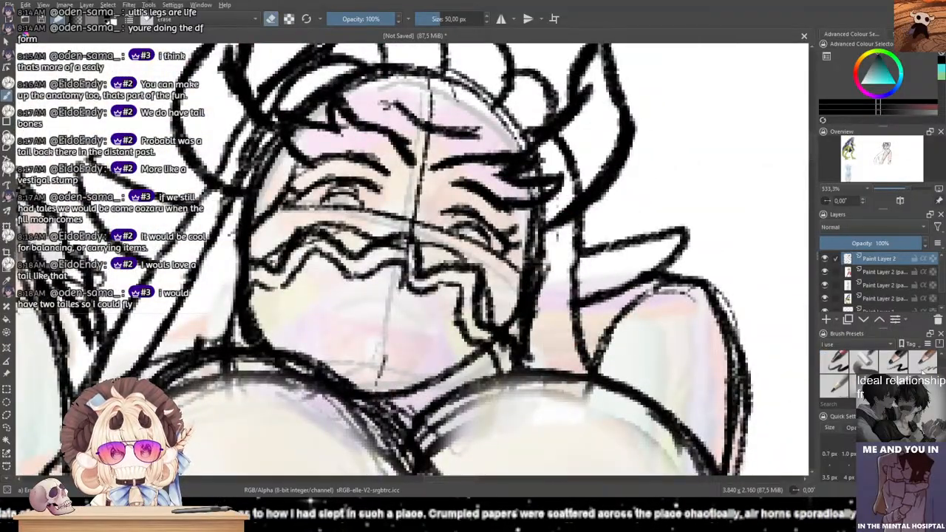
{"action": "left_click", "coordinate": [916, 367]}
{"action": "key", "text": "ctrl+z"}
{"action": "mouse_move", "coordinate": [583, 273]}
{"action": "left_mouse_down"}
{"action": "mouse_move", "coordinate": [648, 257]}
{"action": "mouse_move", "coordinate": [759, 280]}
{"action": "left_mouse_up"}
{"action": "left_click_drag", "start_coordinate": [281, 204], "coordinate": [359, 231]}
{"action": "key", "text": "ctrl+z"}
{"action": "left_click_drag", "start_coordinate": [282, 206], "coordinate": [345, 232]}
{"action": "key", "text": "ctrl+z"}
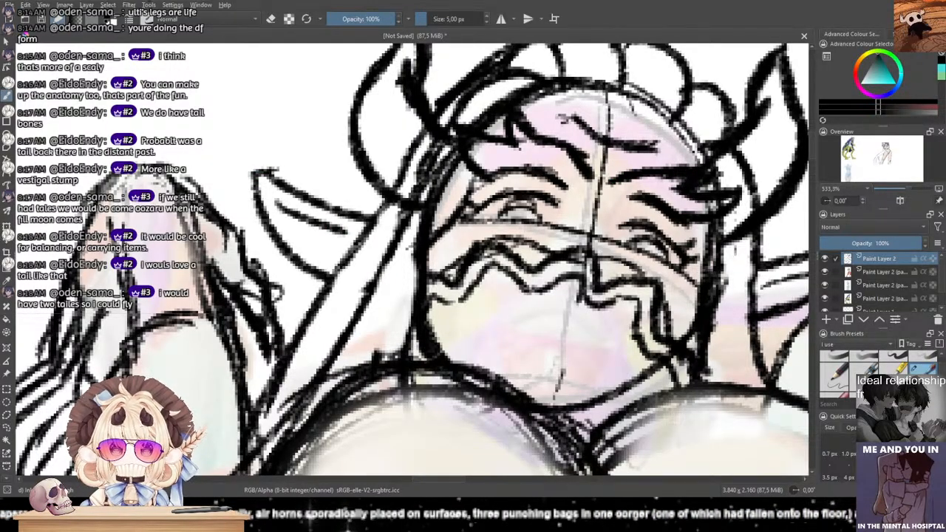
Step: Erase the forehead creases, upper centre line and inner brow ends with the 50 px eraser
{"action": "left_click", "coordinate": [833, 362]}
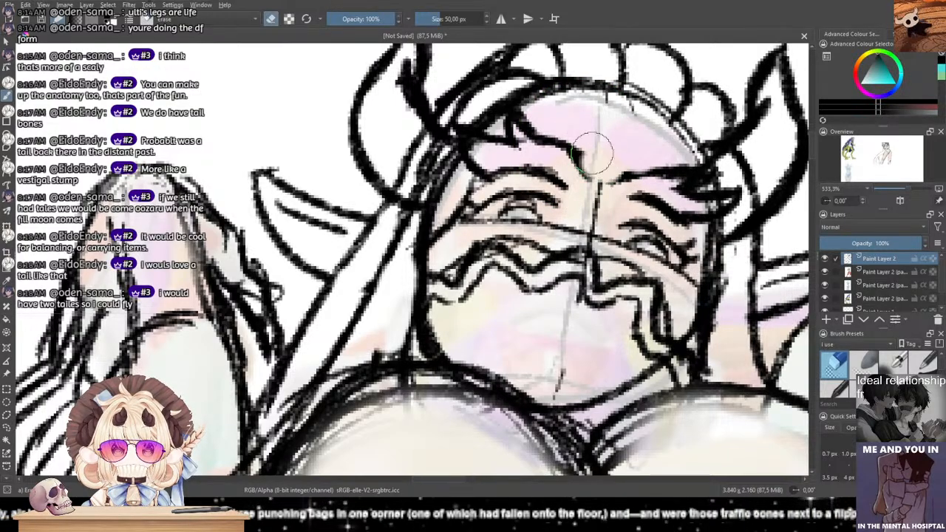
{"action": "left_click_drag", "start_coordinate": [596, 175], "coordinate": [635, 166]}
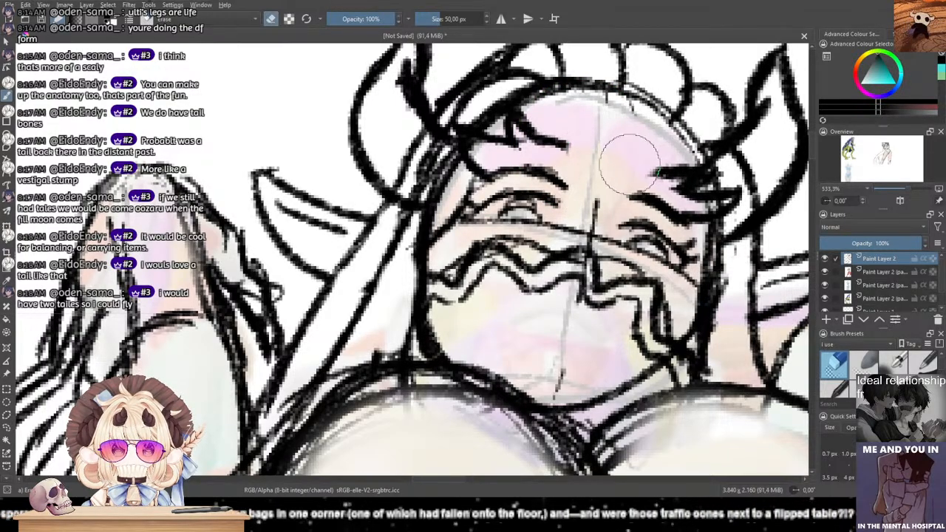
Step: Redraw the inner ends of both brows with the 5 px brush and touch up the eye nearer the raised hand
{"action": "scroll", "coordinate": [940, 367], "scroll_direction": "down", "scroll_amount": 2}
{"action": "left_click", "coordinate": [921, 367]}
{"action": "left_click_drag", "start_coordinate": [561, 143], "coordinate": [591, 158]}
{"action": "left_click_drag", "start_coordinate": [665, 174], "coordinate": [623, 170]}
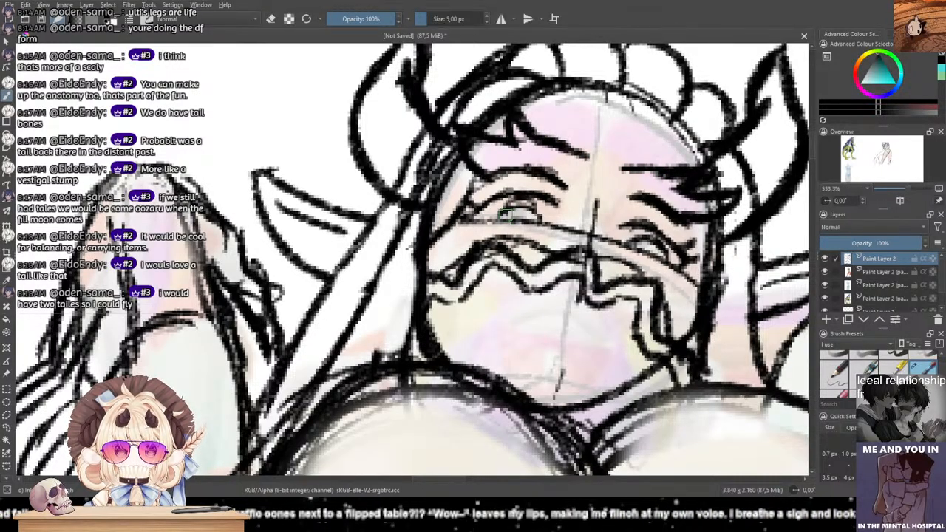
{"action": "left_click_drag", "start_coordinate": [509, 210], "coordinate": [541, 220]}
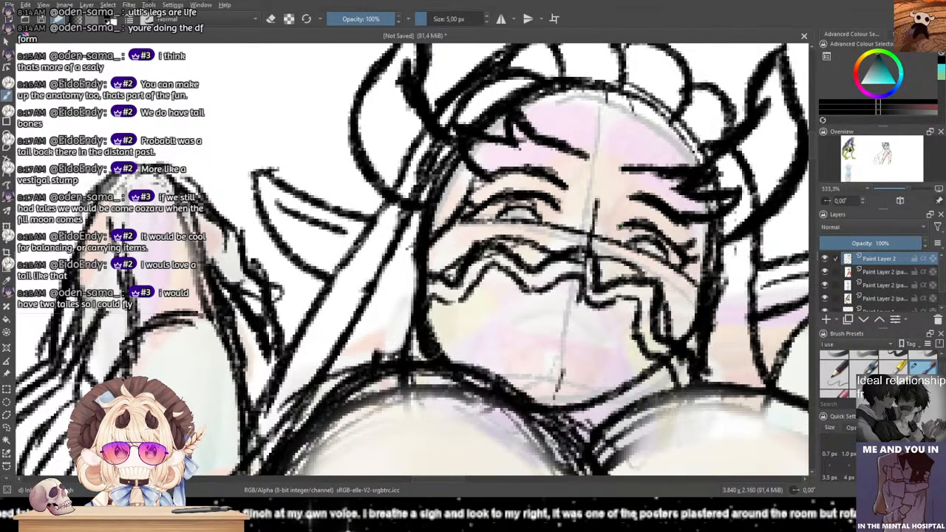
{"action": "left_click_drag", "start_coordinate": [542, 219], "coordinate": [489, 217]}
Step: Erase the curved kneecap lines on both legs and the outer contour around the straighter leg's knee with the 50 px eraser
{"action": "scroll", "coordinate": [488, 200], "scroll_direction": "down", "scroll_amount": 7}
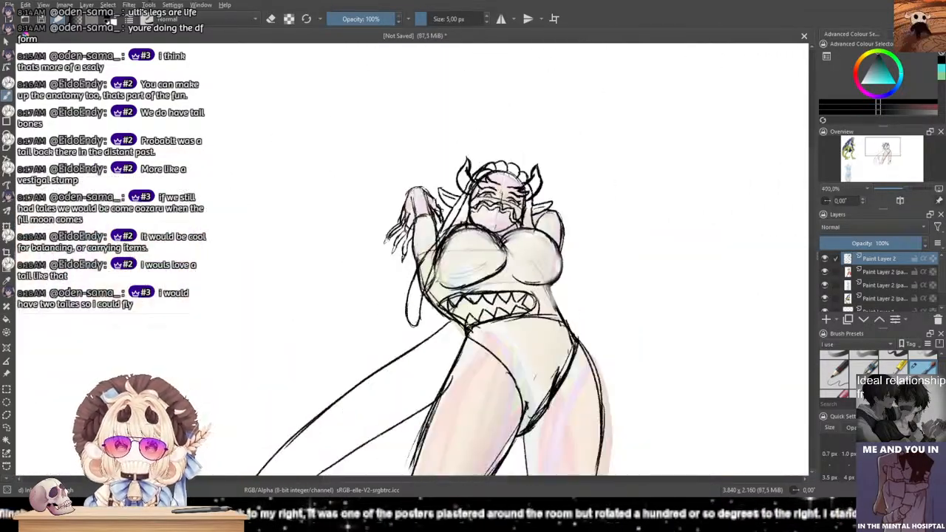
{"action": "left_click_drag", "start_coordinate": [509, 285], "coordinate": [456, 246]}
{"action": "scroll", "coordinate": [433, 217], "scroll_direction": "up", "scroll_amount": 1}
{"action": "left_click_drag", "start_coordinate": [438, 279], "coordinate": [418, 193]}
{"action": "scroll", "coordinate": [418, 193], "scroll_direction": "up", "scroll_amount": 2}
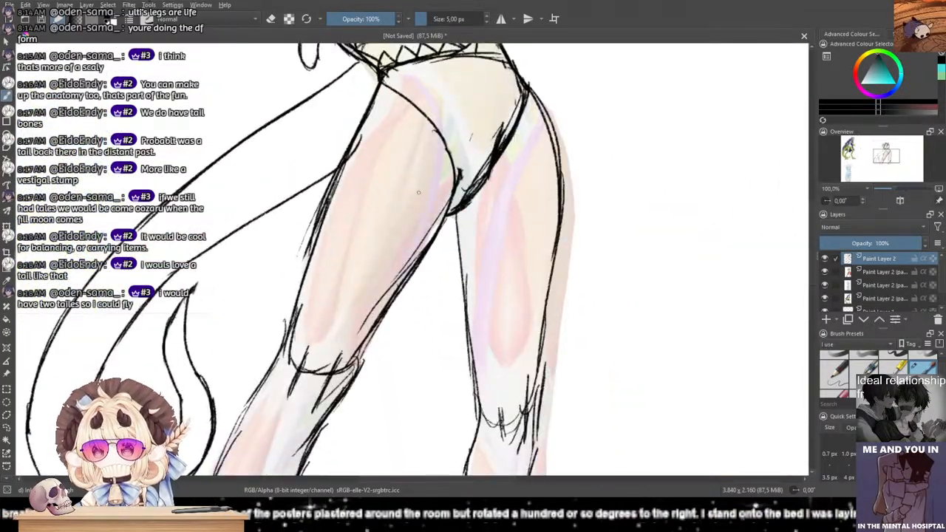
{"action": "left_click", "coordinate": [833, 363]}
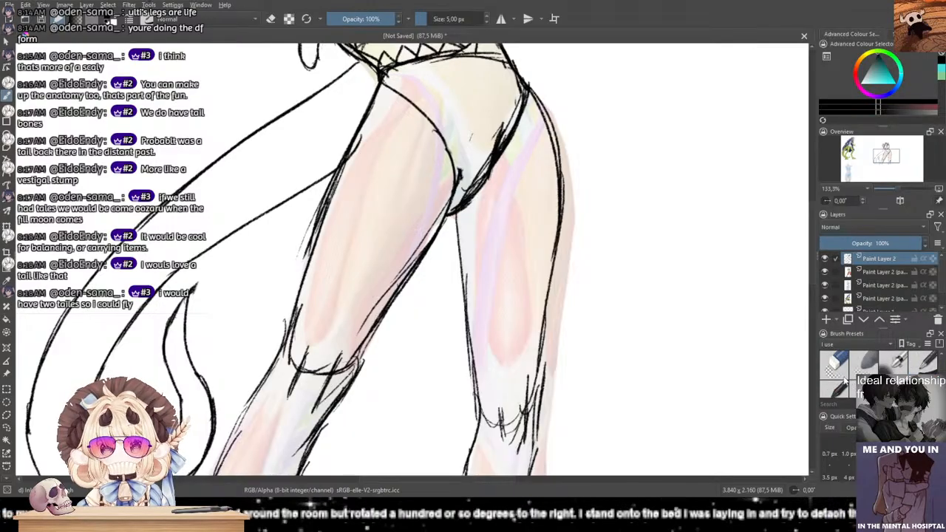
{"action": "mouse_move", "coordinate": [318, 352]}
{"action": "left_mouse_down"}
{"action": "mouse_move", "coordinate": [300, 334]}
{"action": "mouse_move", "coordinate": [286, 373]}
{"action": "mouse_move", "coordinate": [301, 356]}
{"action": "mouse_move", "coordinate": [338, 364]}
{"action": "mouse_move", "coordinate": [340, 378]}
{"action": "mouse_move", "coordinate": [364, 376]}
{"action": "left_mouse_up"}
{"action": "left_click_drag", "start_coordinate": [401, 328], "coordinate": [410, 263]}
{"action": "mouse_move", "coordinate": [497, 333]}
{"action": "left_mouse_down"}
{"action": "mouse_move", "coordinate": [511, 380]}
{"action": "mouse_move", "coordinate": [527, 320]}
{"action": "mouse_move", "coordinate": [528, 333]}
{"action": "left_mouse_up"}
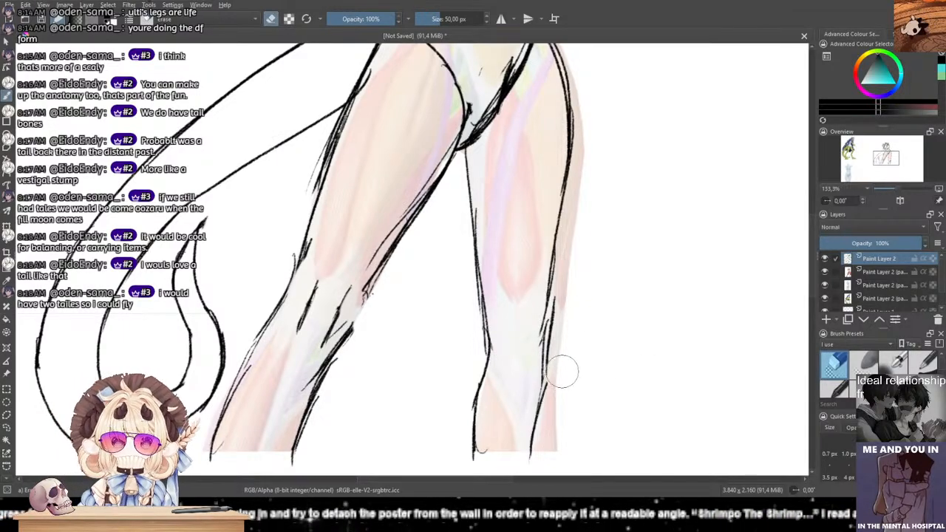
{"action": "left_click_drag", "start_coordinate": [564, 294], "coordinate": [553, 401]}
Step: Redraw the straighter leg's outer contour from the knee to the lower end of the shin with the 5 px brush
{"action": "mouse_move", "coordinate": [943, 367]}
{"action": "left_mouse_down"}
{"action": "mouse_move", "coordinate": [943, 395]}
{"action": "mouse_move", "coordinate": [943, 368]}
{"action": "left_mouse_up"}
{"action": "left_click", "coordinate": [922, 365]}
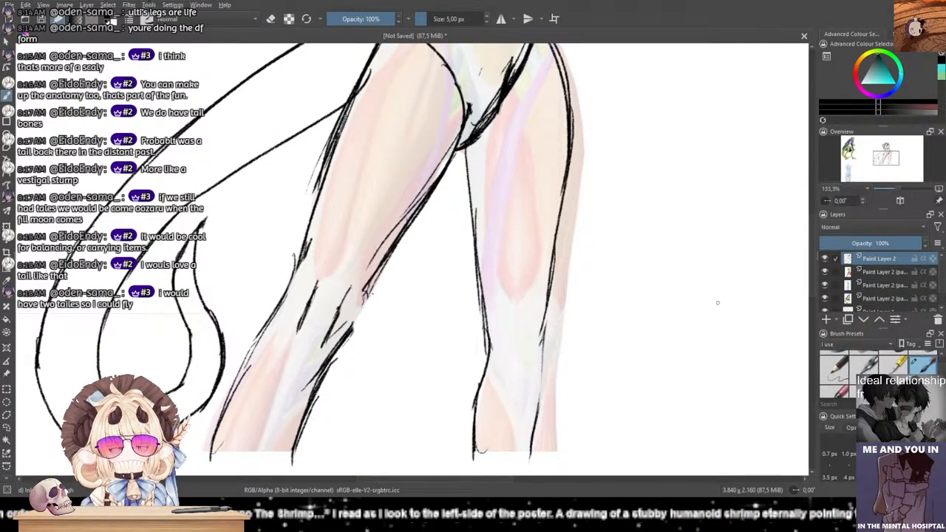
{"action": "left_click_drag", "start_coordinate": [552, 297], "coordinate": [532, 416]}
{"action": "left_click_drag", "start_coordinate": [545, 362], "coordinate": [541, 371]}
{"action": "left_click_drag", "start_coordinate": [542, 373], "coordinate": [529, 463]}
{"action": "key", "text": "ctrl+z"}
{"action": "key", "text": "ctrl+z"}
{"action": "key", "text": "ctrl+z"}
{"action": "key", "text": "ctrl+z"}
{"action": "key", "text": "ctrl+z"}
{"action": "mouse_move", "coordinate": [550, 321]}
{"action": "left_mouse_down"}
{"action": "mouse_move", "coordinate": [549, 351]}
{"action": "mouse_move", "coordinate": [529, 388]}
{"action": "left_mouse_up"}
{"action": "key", "text": "ctrl+z"}
{"action": "mouse_move", "coordinate": [550, 345]}
{"action": "left_mouse_down"}
{"action": "mouse_move", "coordinate": [533, 377]}
{"action": "mouse_move", "coordinate": [530, 448]}
{"action": "left_mouse_up"}
Step: Draw a short vertical crease in the middle of the straighter leg's knee
{"action": "left_click_drag", "start_coordinate": [515, 330], "coordinate": [516, 371]}
{"action": "key", "text": "ctrl+z"}
{"action": "key", "text": "ctrl+z"}
{"action": "key", "text": "ctrl+z"}
{"action": "key", "text": "ctrl+z"}
{"action": "left_click_drag", "start_coordinate": [516, 331], "coordinate": [517, 373]}
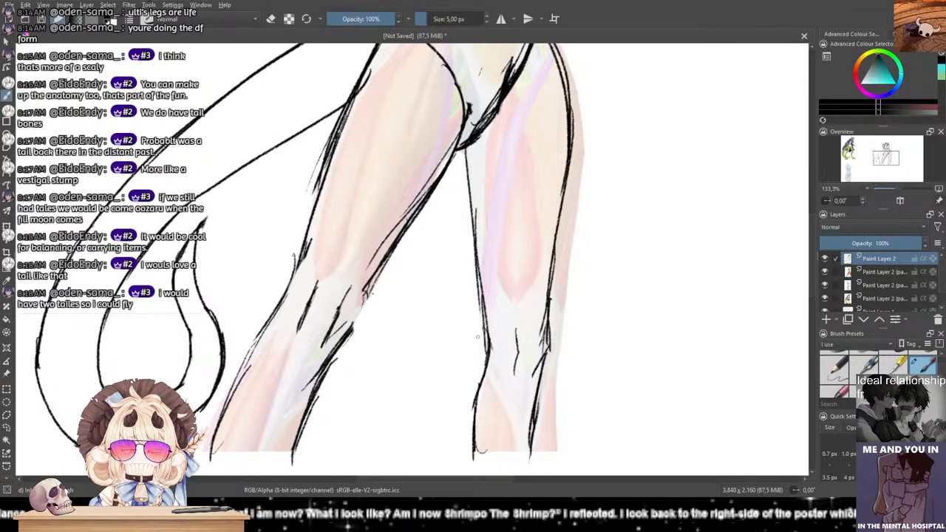
Step: Strengthen the straighter leg's inner contour from the crotch to the knee with overlapping long strokes
{"action": "left_click_drag", "start_coordinate": [477, 336], "coordinate": [476, 336]}
{"action": "left_click_drag", "start_coordinate": [461, 151], "coordinate": [474, 271]}
{"action": "key", "text": "ctrl+z"}
{"action": "key", "text": "ctrl+z"}
{"action": "left_click_drag", "start_coordinate": [464, 148], "coordinate": [478, 285]}
{"action": "left_click_drag", "start_coordinate": [471, 239], "coordinate": [482, 318]}
{"action": "left_click_drag", "start_coordinate": [478, 286], "coordinate": [486, 350]}
Step: Clean the doubled contour lines on the angled leg's calf and inner thigh and the straighter leg's outer thigh using the 50 px eraser
{"action": "left_click_drag", "start_coordinate": [419, 297], "coordinate": [455, 285]}
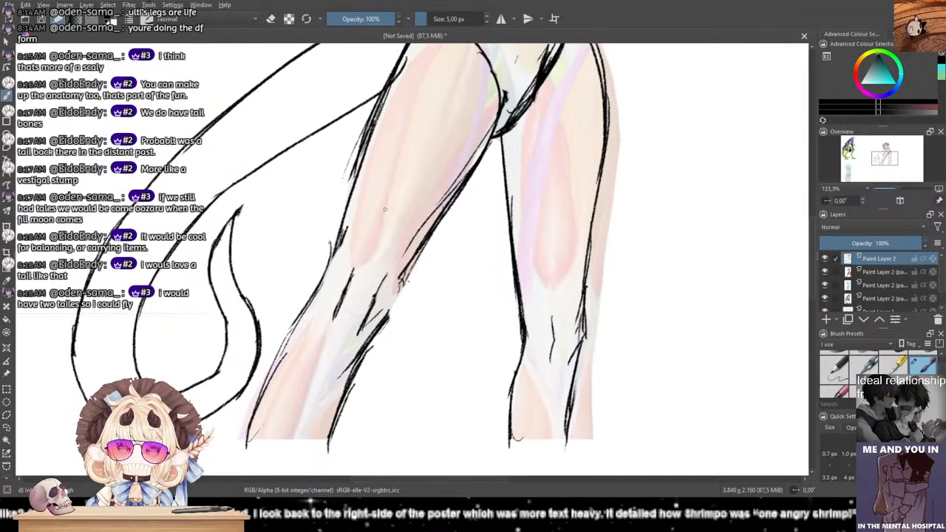
{"action": "left_click_drag", "start_coordinate": [397, 217], "coordinate": [417, 189]}
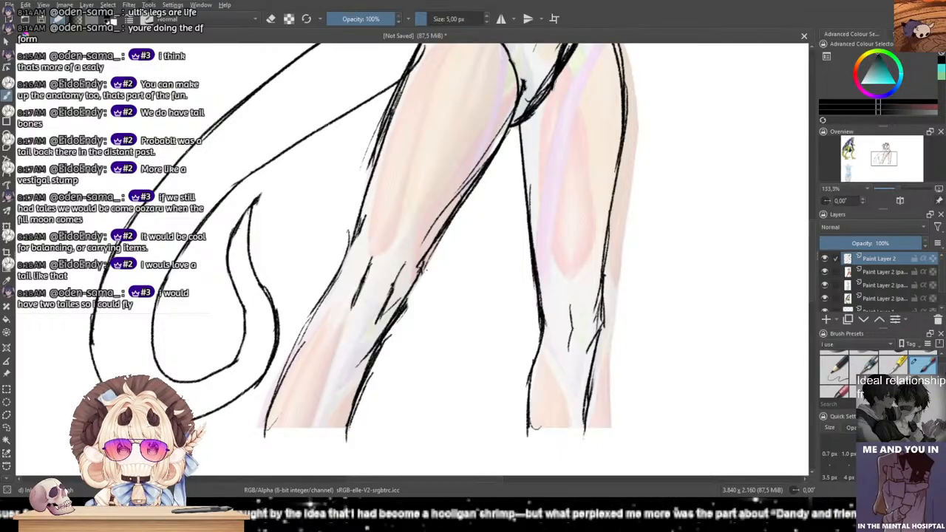
{"action": "left_click_drag", "start_coordinate": [942, 372], "coordinate": [942, 355]}
{"action": "left_click", "coordinate": [833, 365]}
{"action": "mouse_move", "coordinate": [424, 308]}
{"action": "left_mouse_down"}
{"action": "mouse_move", "coordinate": [397, 338]}
{"action": "mouse_move", "coordinate": [406, 329]}
{"action": "mouse_move", "coordinate": [377, 380]}
{"action": "left_mouse_up"}
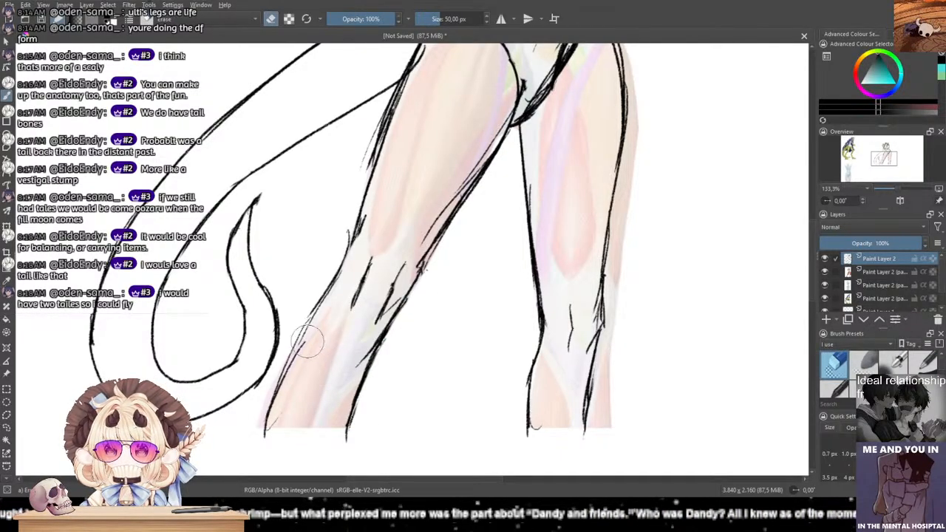
{"action": "left_click_drag", "start_coordinate": [333, 238], "coordinate": [400, 353]}
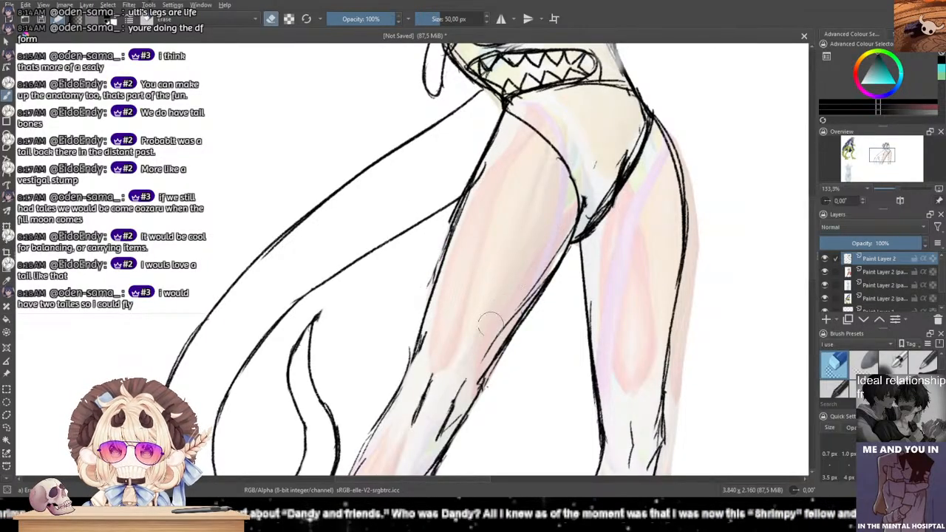
{"action": "left_click_drag", "start_coordinate": [510, 306], "coordinate": [553, 240]}
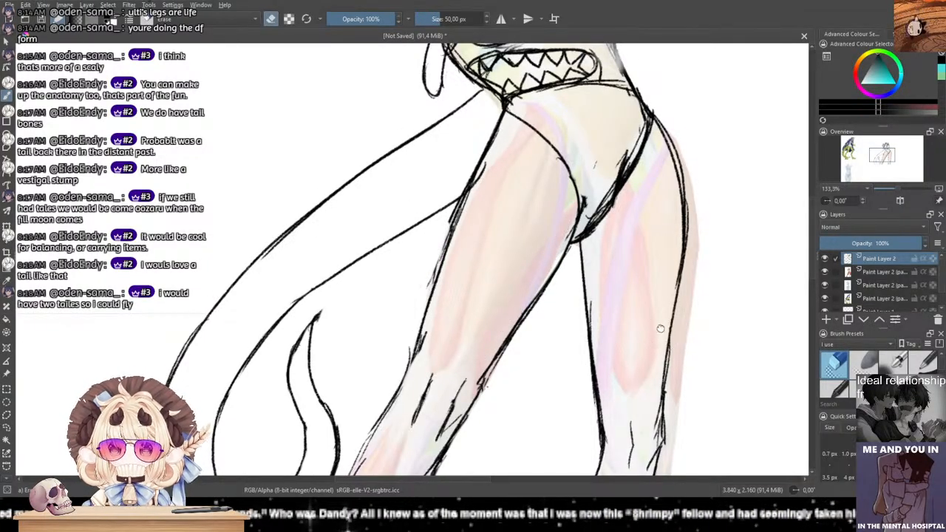
{"action": "left_click_drag", "start_coordinate": [661, 332], "coordinate": [663, 317]}
Step: Sketch a new slimmer outer contour for the angled leg's shin below the knee with the 5 px brush
{"action": "left_click_drag", "start_coordinate": [941, 360], "coordinate": [943, 369]}
{"action": "left_click", "coordinate": [847, 383]}
{"action": "left_click", "coordinate": [891, 367]}
{"action": "left_click", "coordinate": [922, 363]}
{"action": "left_click_drag", "start_coordinate": [453, 296], "coordinate": [514, 180]}
{"action": "left_click_drag", "start_coordinate": [553, 241], "coordinate": [522, 297]}
{"action": "key", "text": "ctrl+z"}
{"action": "left_click_drag", "start_coordinate": [480, 220], "coordinate": [435, 307]}
{"action": "key", "text": "ctrl+z"}
{"action": "left_click_drag", "start_coordinate": [478, 223], "coordinate": [427, 321]}
{"action": "key", "text": "ctrl+z"}
{"action": "left_click_drag", "start_coordinate": [478, 230], "coordinate": [426, 347]}
{"action": "key", "text": "ctrl+z"}
{"action": "left_click_drag", "start_coordinate": [466, 250], "coordinate": [409, 397]}
Step: Extend the angled leg's new shin contour to its lower end and erase the leftover old outer lines
{"action": "left_click_drag", "start_coordinate": [427, 333], "coordinate": [405, 427]}
{"action": "key", "text": "ctrl+z"}
{"action": "left_click_drag", "start_coordinate": [424, 343], "coordinate": [407, 412]}
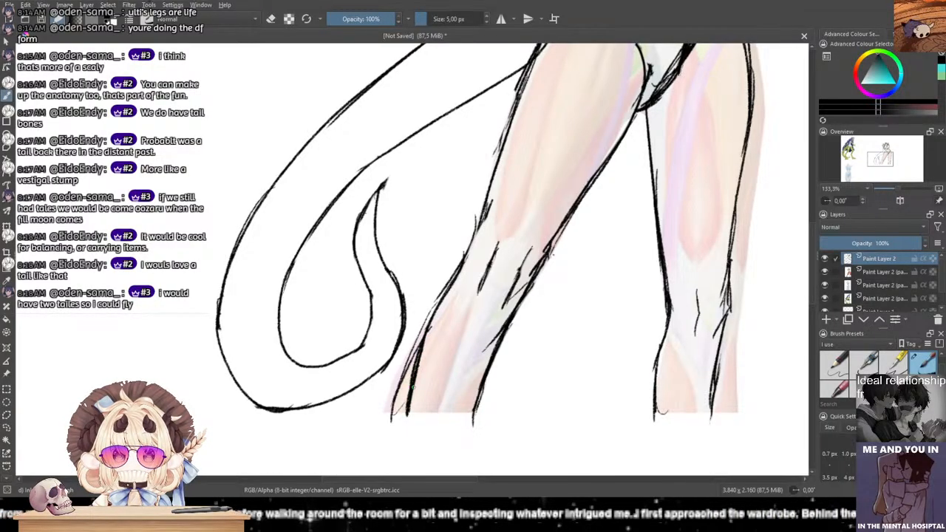
{"action": "key", "text": "ctrl+z"}
{"action": "left_click_drag", "start_coordinate": [419, 362], "coordinate": [400, 429]}
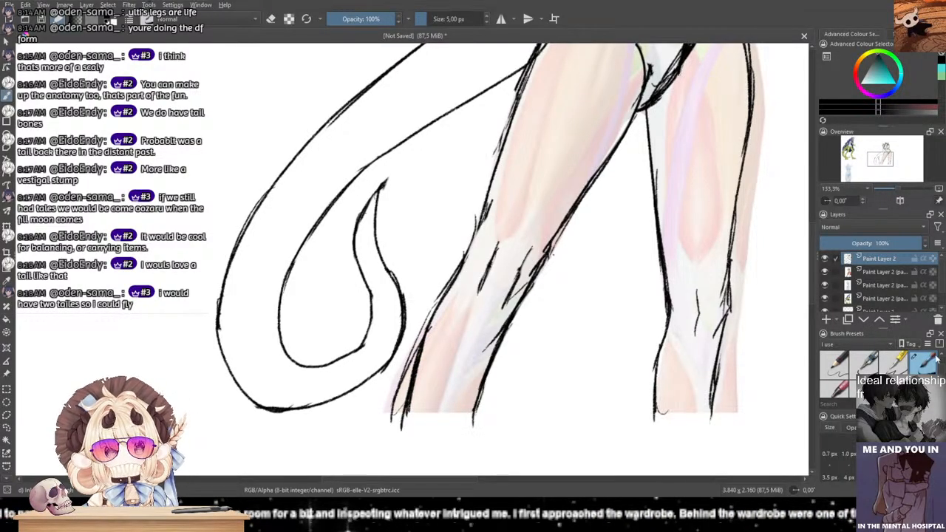
{"action": "left_click", "coordinate": [833, 364]}
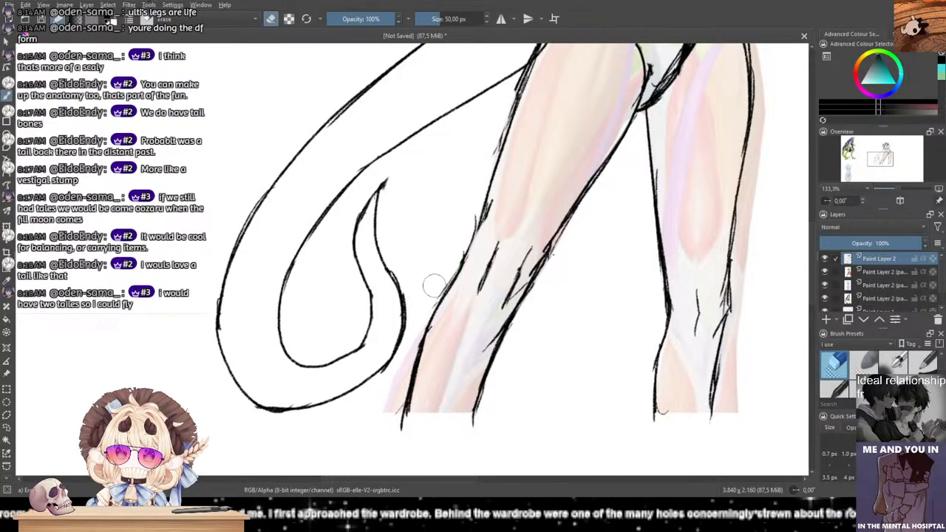
{"action": "scroll", "coordinate": [940, 367], "scroll_direction": "down", "scroll_amount": 2}
Step: Reinforce the slanted leg-opening edge of the bodysuit beside the straighter leg with the 5 px brush
{"action": "left_click", "coordinate": [923, 366]}
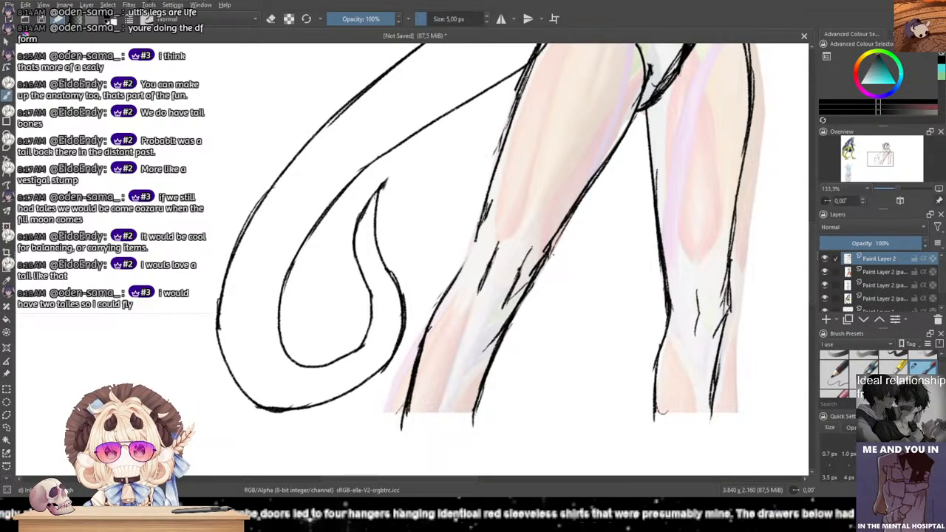
{"action": "scroll", "coordinate": [387, 296], "scroll_direction": "up", "scroll_amount": 10}
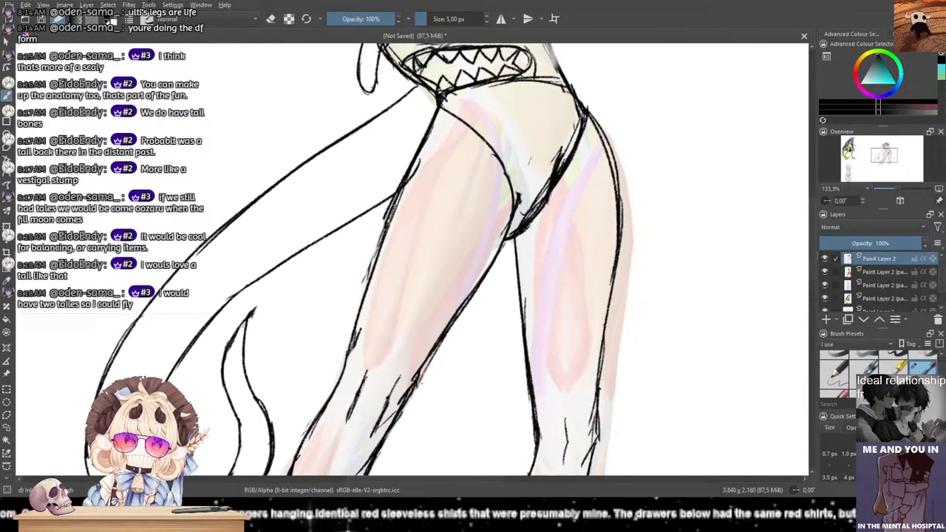
{"action": "scroll", "coordinate": [388, 302], "scroll_direction": "up", "scroll_amount": 4}
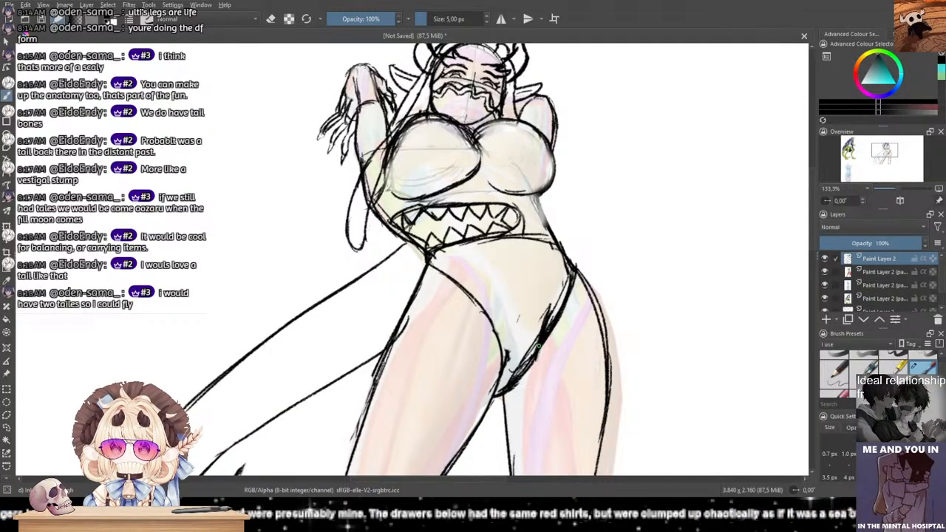
{"action": "left_click_drag", "start_coordinate": [539, 348], "coordinate": [511, 384]}
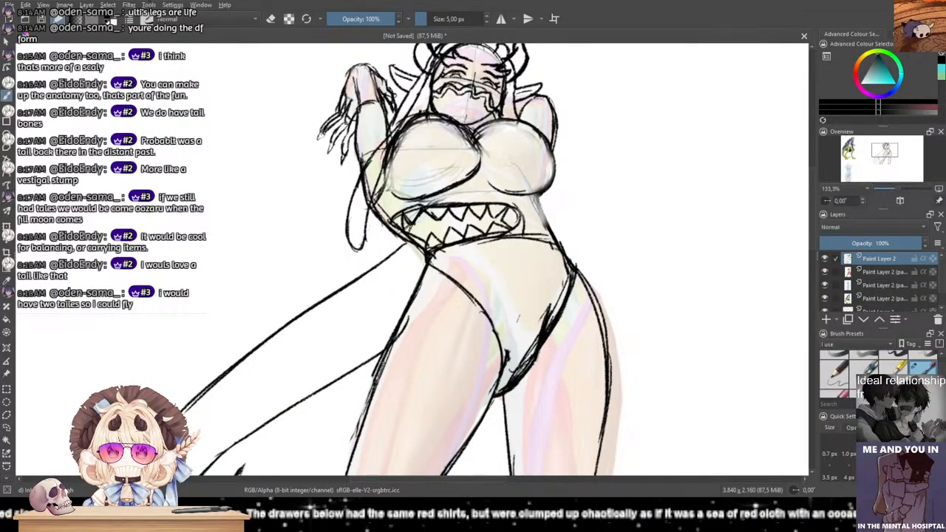
Step: Draw the outer edge of a long hair strand sweeping outward from under the chest, on the side away from the raised hand
{"action": "mouse_move", "coordinate": [428, 225]}
{"action": "left_mouse_down"}
{"action": "mouse_move", "coordinate": [448, 305]}
{"action": "mouse_move", "coordinate": [493, 319]}
{"action": "mouse_move", "coordinate": [520, 236]}
{"action": "mouse_move", "coordinate": [534, 241]}
{"action": "mouse_move", "coordinate": [469, 338]}
{"action": "left_mouse_up"}
{"action": "mouse_move", "coordinate": [595, 277]}
{"action": "left_mouse_down"}
{"action": "mouse_move", "coordinate": [628, 336]}
{"action": "mouse_move", "coordinate": [693, 388]}
{"action": "left_mouse_up"}
{"action": "key", "text": "ctrl+z"}
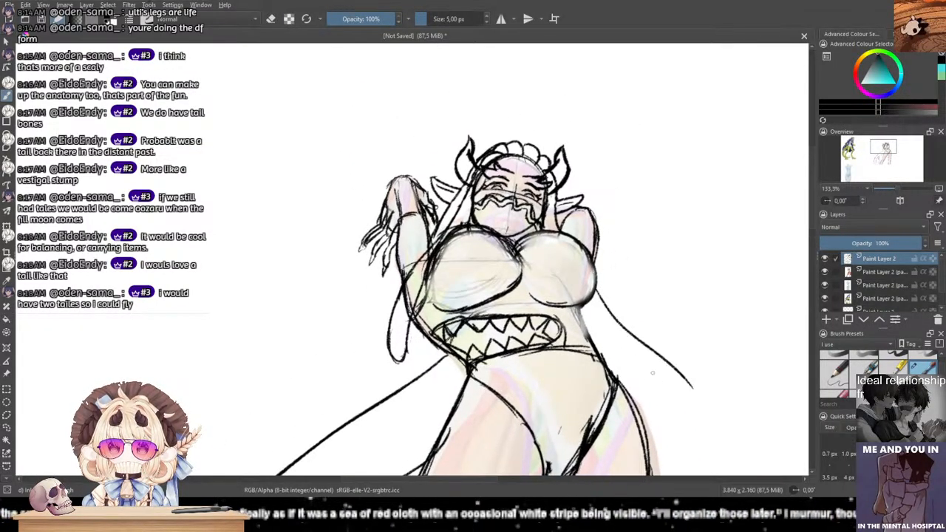
Step: Draw the inner edge of the outward-sweeping hair strand, curving it into a rounded tip
{"action": "left_click_drag", "start_coordinate": [587, 305], "coordinate": [664, 389]}
{"action": "key", "text": "ctrl+z"}
{"action": "mouse_move", "coordinate": [586, 306]}
{"action": "left_mouse_down"}
{"action": "mouse_move", "coordinate": [669, 381]}
{"action": "mouse_move", "coordinate": [683, 374]}
{"action": "mouse_move", "coordinate": [671, 387]}
{"action": "mouse_move", "coordinate": [653, 372]}
{"action": "mouse_move", "coordinate": [673, 386]}
{"action": "left_mouse_up"}
{"action": "key", "text": "ctrl+z"}
{"action": "key", "text": "ctrl+z"}
{"action": "key", "text": "ctrl+z"}
{"action": "key", "text": "ctrl+z"}
{"action": "key", "text": "ctrl+z"}
{"action": "key", "text": "ctrl+z"}
{"action": "mouse_move", "coordinate": [582, 306]}
{"action": "left_mouse_down"}
{"action": "mouse_move", "coordinate": [648, 363]}
{"action": "mouse_move", "coordinate": [670, 361]}
{"action": "left_mouse_up"}
{"action": "key", "text": "ctrl+z"}
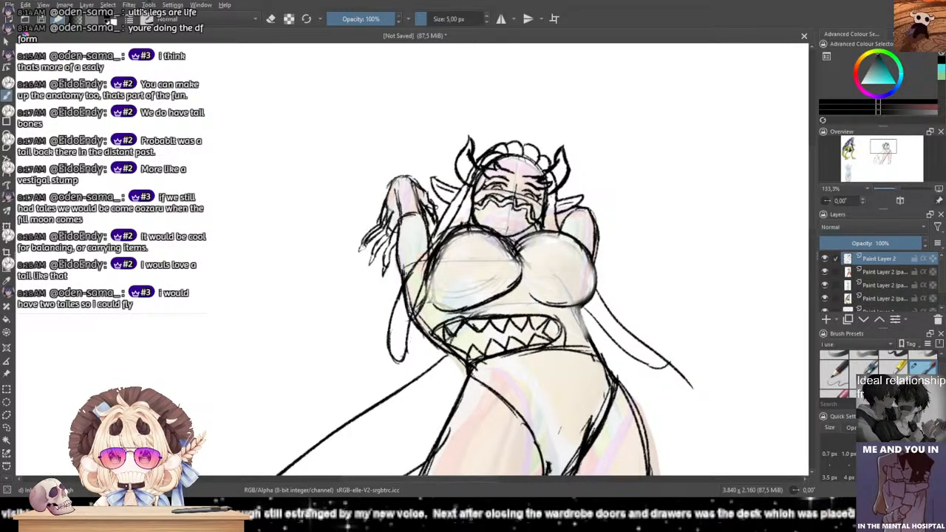
Step: Darken the clawed fingers of the raised hand with short 5 px strokes
{"action": "left_click_drag", "start_coordinate": [417, 340], "coordinate": [550, 284]}
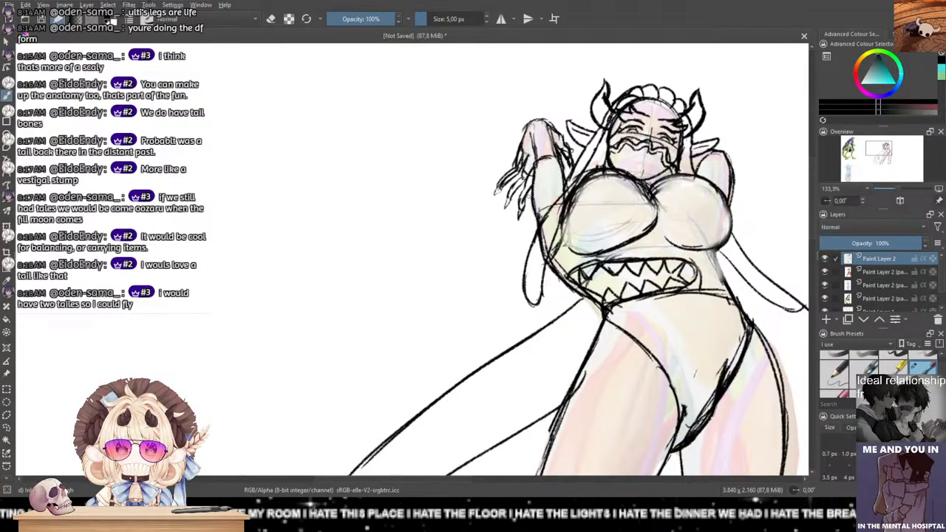
{"action": "scroll", "coordinate": [503, 100], "scroll_direction": "up", "scroll_amount": 3}
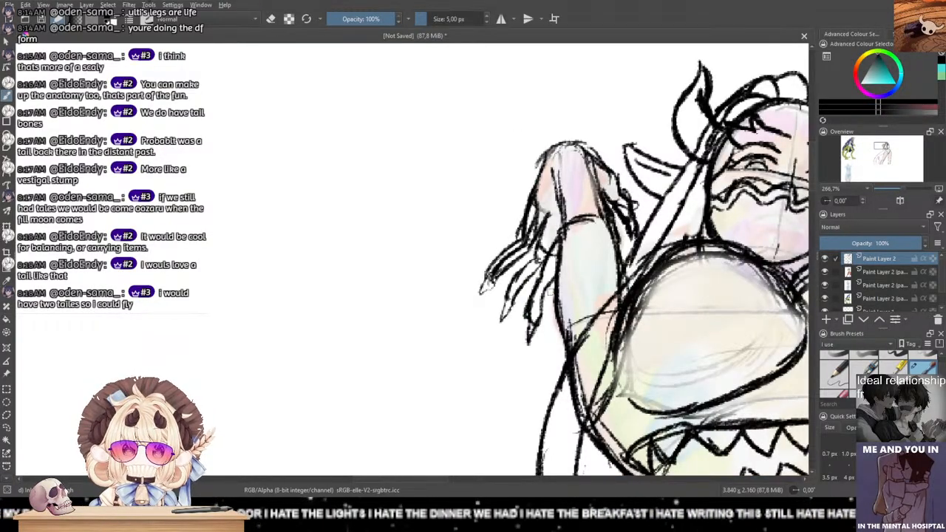
{"action": "mouse_move", "coordinate": [528, 321]}
{"action": "left_mouse_down"}
{"action": "mouse_move", "coordinate": [526, 341]}
{"action": "mouse_move", "coordinate": [535, 328]}
{"action": "left_mouse_up"}
{"action": "mouse_move", "coordinate": [539, 258]}
{"action": "left_mouse_down"}
{"action": "mouse_move", "coordinate": [509, 312]}
{"action": "mouse_move", "coordinate": [503, 301]}
{"action": "mouse_move", "coordinate": [508, 322]}
{"action": "left_mouse_up"}
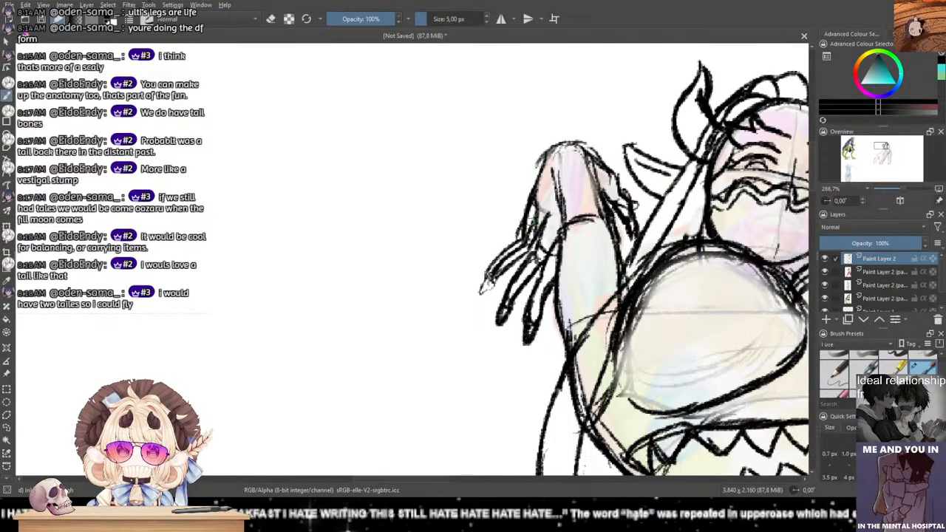
Step: Sketch a long round-tipped hair strand sweeping outward and downward from behind the raised arm
{"action": "mouse_move", "coordinate": [528, 247]}
{"action": "left_mouse_down"}
{"action": "mouse_move", "coordinate": [474, 296]}
{"action": "mouse_move", "coordinate": [490, 290]}
{"action": "mouse_move", "coordinate": [355, 146]}
{"action": "mouse_move", "coordinate": [453, 110]}
{"action": "left_mouse_up"}
{"action": "left_click_drag", "start_coordinate": [517, 167], "coordinate": [329, 395]}
{"action": "key", "text": "ctrl+z"}
{"action": "mouse_move", "coordinate": [521, 193]}
{"action": "left_mouse_down"}
{"action": "mouse_move", "coordinate": [386, 356]}
{"action": "mouse_move", "coordinate": [373, 406]}
{"action": "mouse_move", "coordinate": [334, 388]}
{"action": "left_mouse_up"}
{"action": "mouse_move", "coordinate": [399, 344]}
{"action": "left_mouse_down"}
{"action": "mouse_move", "coordinate": [412, 411]}
{"action": "mouse_move", "coordinate": [430, 377]}
{"action": "left_mouse_up"}
{"action": "key", "text": "ctrl+z"}
{"action": "key", "text": "ctrl+z"}
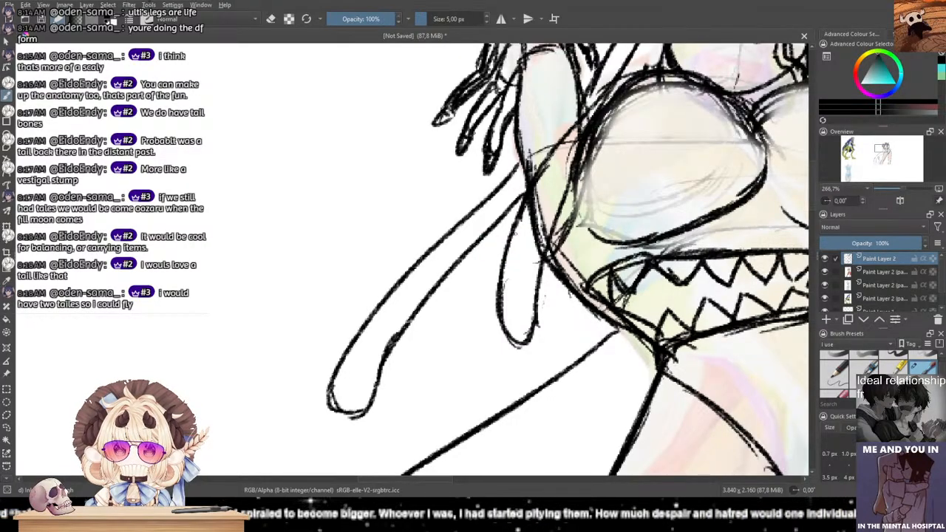
Step: Draw two more long round-tipped hair strands nested beside the sweeping strand below the clawed raised hand
{"action": "left_click_drag", "start_coordinate": [516, 234], "coordinate": [403, 422]}
{"action": "left_click_drag", "start_coordinate": [390, 361], "coordinate": [399, 425]}
{"action": "key", "text": "ctrl+z"}
{"action": "mouse_move", "coordinate": [378, 391]}
{"action": "left_mouse_down"}
{"action": "mouse_move", "coordinate": [376, 417]}
{"action": "mouse_move", "coordinate": [441, 410]}
{"action": "left_mouse_up"}
{"action": "left_click_drag", "start_coordinate": [505, 276], "coordinate": [461, 375]}
{"action": "scroll", "coordinate": [295, 347], "scroll_direction": "down", "scroll_amount": 2}
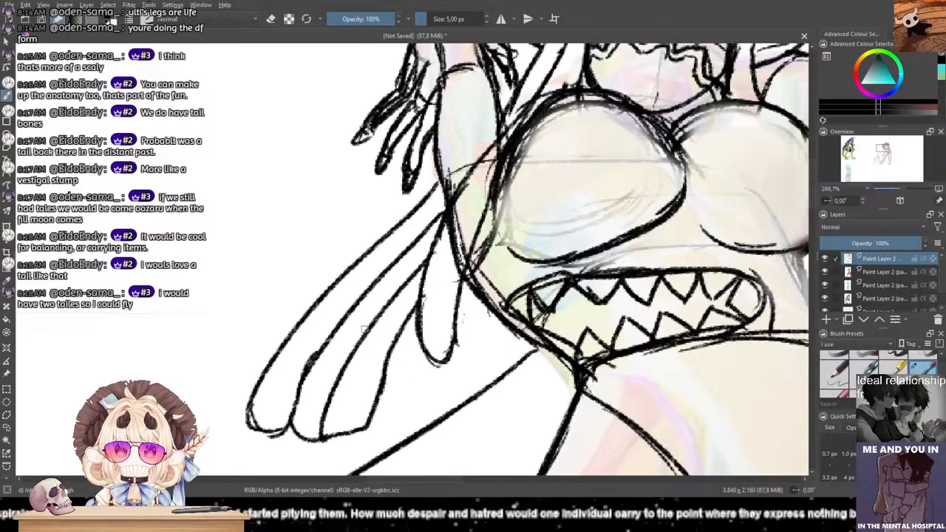
{"action": "scroll", "coordinate": [382, 336], "scroll_direction": "up", "scroll_amount": 1}
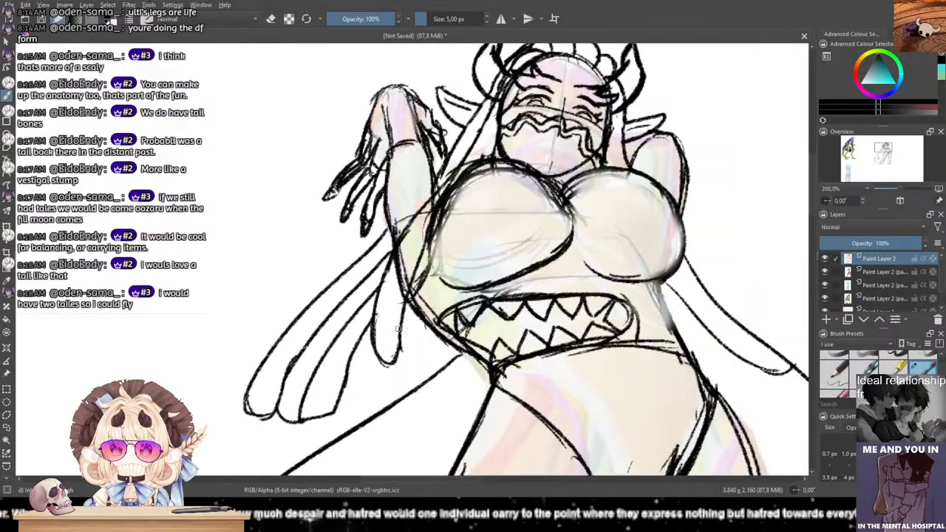
{"action": "key", "text": "ctrl+z"}
{"action": "mouse_move", "coordinate": [301, 416]}
{"action": "left_mouse_down"}
{"action": "mouse_move", "coordinate": [330, 396]}
{"action": "mouse_move", "coordinate": [356, 350]}
{"action": "mouse_move", "coordinate": [379, 342]}
{"action": "mouse_move", "coordinate": [370, 368]}
{"action": "mouse_move", "coordinate": [370, 319]}
{"action": "mouse_move", "coordinate": [381, 392]}
{"action": "mouse_move", "coordinate": [395, 402]}
{"action": "left_mouse_up"}
{"action": "key", "text": "ctrl+z"}
Step: Sketch a short hair strand tucked beneath the hanging lock beside the toothed belly mouth, ending at the thigh line
{"action": "mouse_move", "coordinate": [390, 364]}
{"action": "left_mouse_down"}
{"action": "mouse_move", "coordinate": [405, 384]}
{"action": "mouse_move", "coordinate": [403, 398]}
{"action": "left_mouse_up"}
{"action": "mouse_move", "coordinate": [418, 317]}
{"action": "left_mouse_down"}
{"action": "mouse_move", "coordinate": [417, 363]}
{"action": "mouse_move", "coordinate": [429, 372]}
{"action": "mouse_move", "coordinate": [419, 378]}
{"action": "mouse_move", "coordinate": [426, 375]}
{"action": "left_mouse_up"}
{"action": "key", "text": "ctrl+z"}
{"action": "key", "text": "ctrl+z"}
{"action": "key", "text": "ctrl+z"}
{"action": "mouse_move", "coordinate": [415, 313]}
{"action": "left_mouse_down"}
{"action": "mouse_move", "coordinate": [435, 369]}
{"action": "mouse_move", "coordinate": [406, 374]}
{"action": "mouse_move", "coordinate": [434, 372]}
{"action": "left_mouse_up"}
{"action": "key", "text": "ctrl+z"}
{"action": "key", "text": "ctrl+z"}
{"action": "left_click_drag", "start_coordinate": [416, 316], "coordinate": [435, 369]}
Step: Add narrow hair strands between the hanging lock and the waist, each ending at the thigh line
{"action": "left_click_drag", "start_coordinate": [431, 332], "coordinate": [448, 361]}
{"action": "key", "text": "ctrl+z"}
{"action": "mouse_move", "coordinate": [429, 330]}
{"action": "left_mouse_down"}
{"action": "mouse_move", "coordinate": [441, 363]}
{"action": "mouse_move", "coordinate": [432, 373]}
{"action": "mouse_move", "coordinate": [449, 363]}
{"action": "left_mouse_up"}
{"action": "key", "text": "ctrl+z"}
{"action": "key", "text": "ctrl+z"}
{"action": "key", "text": "ctrl+z"}
{"action": "left_click_drag", "start_coordinate": [429, 328], "coordinate": [450, 356]}
{"action": "mouse_move", "coordinate": [421, 381]}
{"action": "left_mouse_down"}
{"action": "mouse_move", "coordinate": [404, 397]}
{"action": "mouse_move", "coordinate": [422, 378]}
{"action": "mouse_move", "coordinate": [414, 390]}
{"action": "left_mouse_up"}
{"action": "key", "text": "ctrl+z"}
{"action": "key", "text": "ctrl+z"}
{"action": "key", "text": "ctrl+z"}
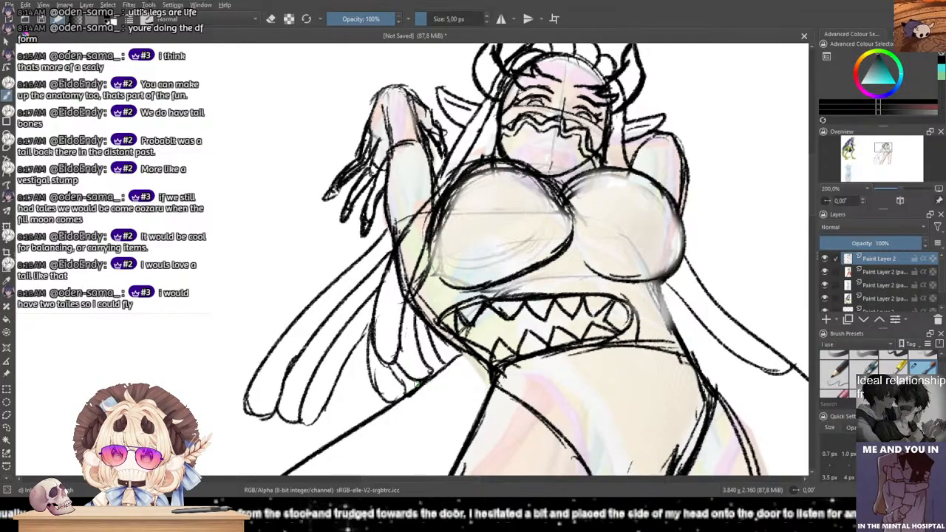
{"action": "key", "text": "ctrl+z"}
{"action": "key", "text": "ctrl+z"}
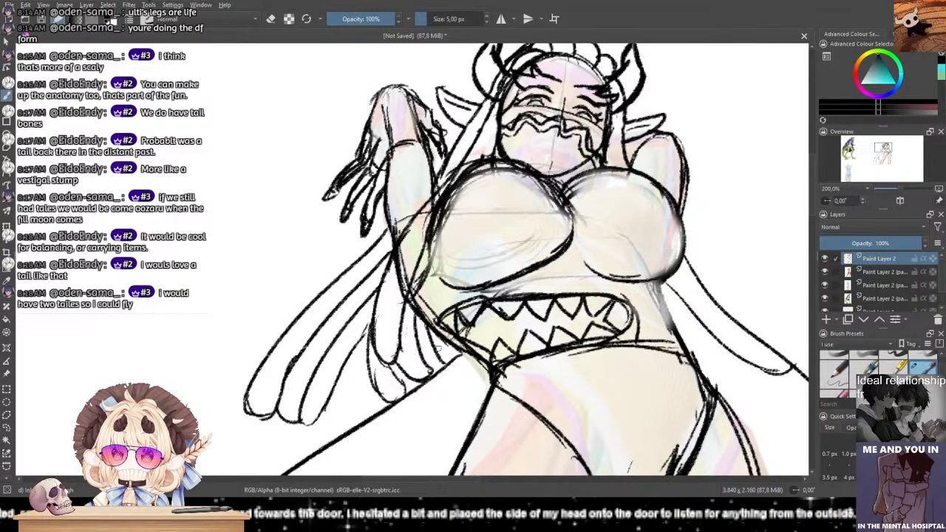
Step: Draw the upper and lower edges of a long hair strand sweeping outward from behind the arm opposite the clawed hand
{"action": "left_click_drag", "start_coordinate": [507, 351], "coordinate": [270, 342]}
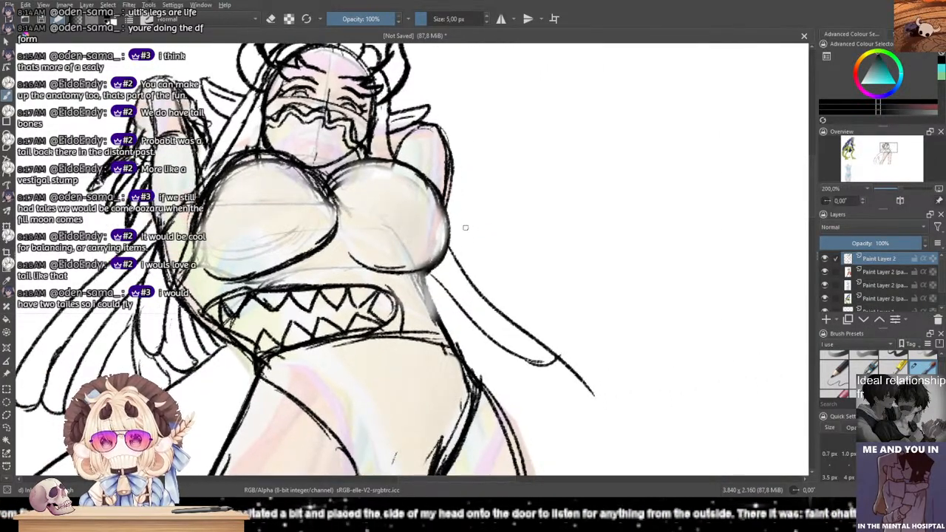
{"action": "left_click_drag", "start_coordinate": [448, 187], "coordinate": [607, 294]}
{"action": "key", "text": "ctrl+z"}
{"action": "left_click_drag", "start_coordinate": [449, 185], "coordinate": [632, 254]}
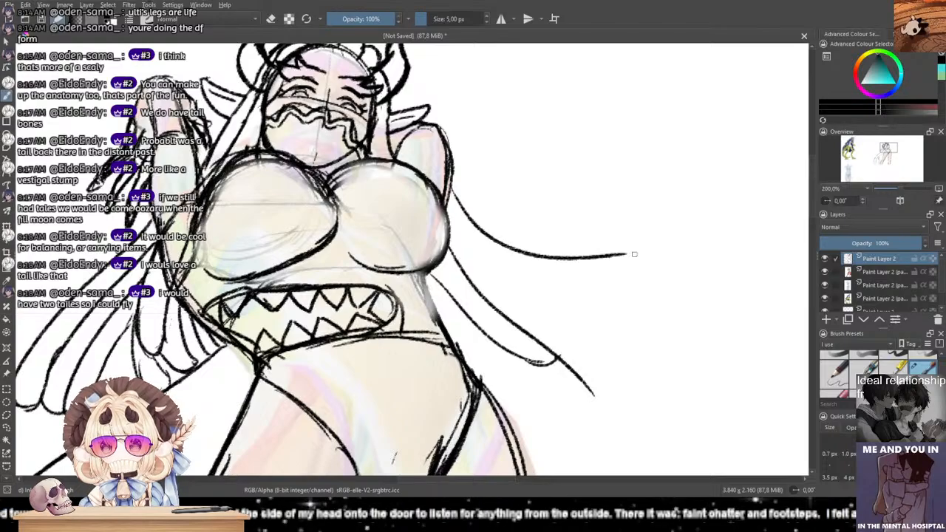
{"action": "mouse_move", "coordinate": [449, 244]}
{"action": "left_mouse_down"}
{"action": "mouse_move", "coordinate": [563, 277]}
{"action": "mouse_move", "coordinate": [595, 261]}
{"action": "left_mouse_up"}
{"action": "key", "text": "ctrl+z"}
{"action": "key", "text": "ctrl+z"}
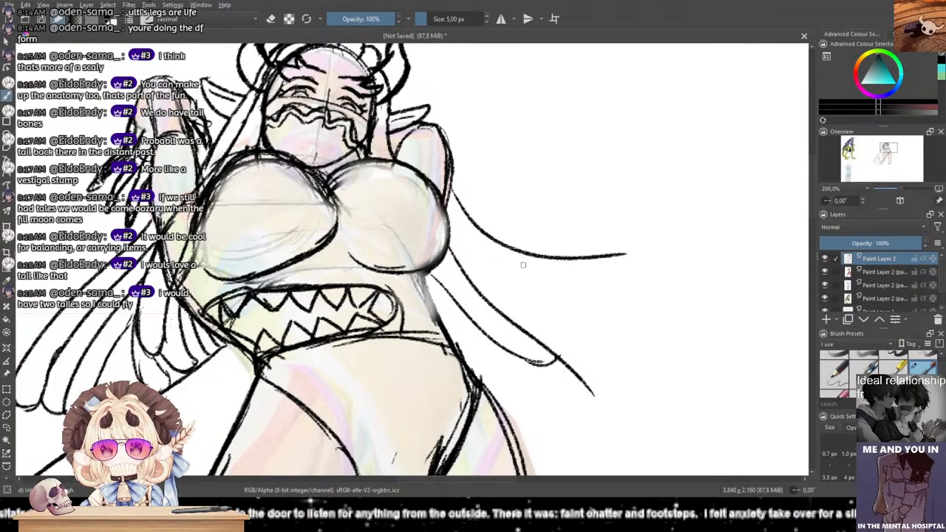
{"action": "mouse_move", "coordinate": [449, 242]}
{"action": "left_mouse_down"}
{"action": "mouse_move", "coordinate": [573, 286]}
{"action": "mouse_move", "coordinate": [604, 275]}
{"action": "mouse_move", "coordinate": [600, 267]}
{"action": "mouse_move", "coordinate": [580, 286]}
{"action": "left_mouse_up"}
{"action": "key", "text": "ctrl+z"}
{"action": "key", "text": "ctrl+z"}
Step: Redraw the waist contour from under the chest to the hip on the side of the new outward strand
{"action": "mouse_move", "coordinate": [427, 288]}
{"action": "left_mouse_down"}
{"action": "mouse_move", "coordinate": [510, 298]}
{"action": "mouse_move", "coordinate": [539, 286]}
{"action": "left_mouse_up"}
{"action": "key", "text": "ctrl+z"}
{"action": "key", "text": "ctrl+z"}
{"action": "left_click_drag", "start_coordinate": [428, 288], "coordinate": [465, 307]}
{"action": "left_click_drag", "start_coordinate": [426, 269], "coordinate": [434, 329]}
{"action": "key", "text": "ctrl+z"}
{"action": "key", "text": "ctrl+z"}
{"action": "left_click_drag", "start_coordinate": [431, 303], "coordinate": [463, 367]}
{"action": "left_click_drag", "start_coordinate": [446, 328], "coordinate": [470, 377]}
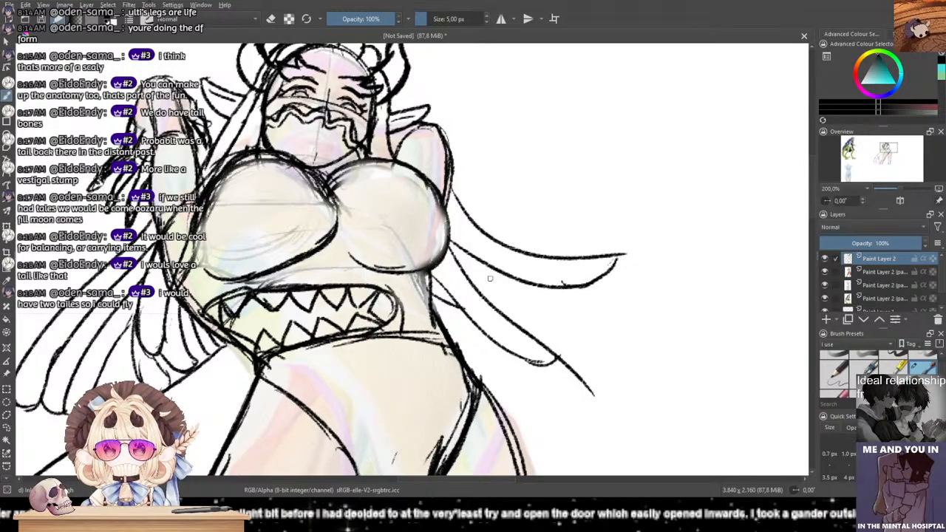
Step: Sketch two shorter hair strands with rounded tips beneath the uppermost outward strand
{"action": "mouse_move", "coordinate": [567, 288]}
{"action": "left_mouse_down"}
{"action": "mouse_move", "coordinate": [593, 311]}
{"action": "mouse_move", "coordinate": [519, 314]}
{"action": "mouse_move", "coordinate": [566, 316]}
{"action": "left_mouse_up"}
{"action": "key", "text": "ctrl+z"}
{"action": "key", "text": "ctrl+z"}
{"action": "mouse_move", "coordinate": [496, 306]}
{"action": "left_mouse_down"}
{"action": "mouse_move", "coordinate": [573, 318]}
{"action": "mouse_move", "coordinate": [565, 343]}
{"action": "left_mouse_up"}
{"action": "key", "text": "ctrl+z"}
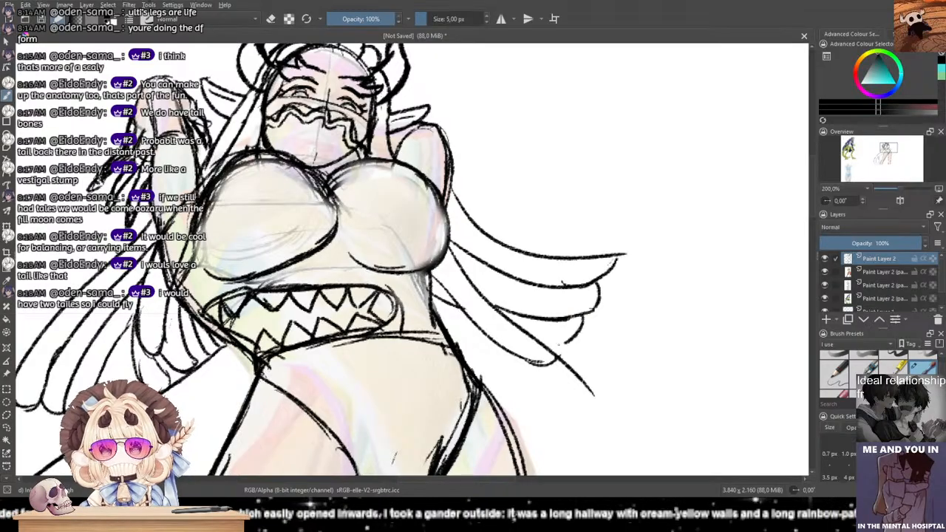
{"action": "key", "text": "ctrl+z"}
{"action": "left_click_drag", "start_coordinate": [588, 311], "coordinate": [560, 344]}
Step: Draw the lower edge of the third outward hair strand, running from its rounded tip back toward the hip
{"action": "mouse_move", "coordinate": [446, 331]}
{"action": "left_mouse_down"}
{"action": "mouse_move", "coordinate": [548, 339]}
{"action": "mouse_move", "coordinate": [501, 362]}
{"action": "mouse_move", "coordinate": [474, 358]}
{"action": "mouse_move", "coordinate": [467, 345]}
{"action": "mouse_move", "coordinate": [493, 354]}
{"action": "mouse_move", "coordinate": [468, 364]}
{"action": "mouse_move", "coordinate": [539, 403]}
{"action": "left_mouse_up"}
{"action": "mouse_move", "coordinate": [524, 400]}
{"action": "left_mouse_down"}
{"action": "mouse_move", "coordinate": [537, 367]}
{"action": "mouse_move", "coordinate": [546, 395]}
{"action": "left_mouse_up"}
{"action": "left_click_drag", "start_coordinate": [538, 364], "coordinate": [556, 394]}
{"action": "key", "text": "ctrl+z"}
{"action": "key", "text": "ctrl+z"}
{"action": "mouse_move", "coordinate": [496, 344]}
{"action": "left_mouse_down"}
{"action": "mouse_move", "coordinate": [542, 363]}
{"action": "mouse_move", "coordinate": [534, 403]}
{"action": "left_mouse_up"}
{"action": "key", "text": "ctrl+z"}
{"action": "key", "text": "ctrl+z"}
{"action": "key", "text": "ctrl+z"}
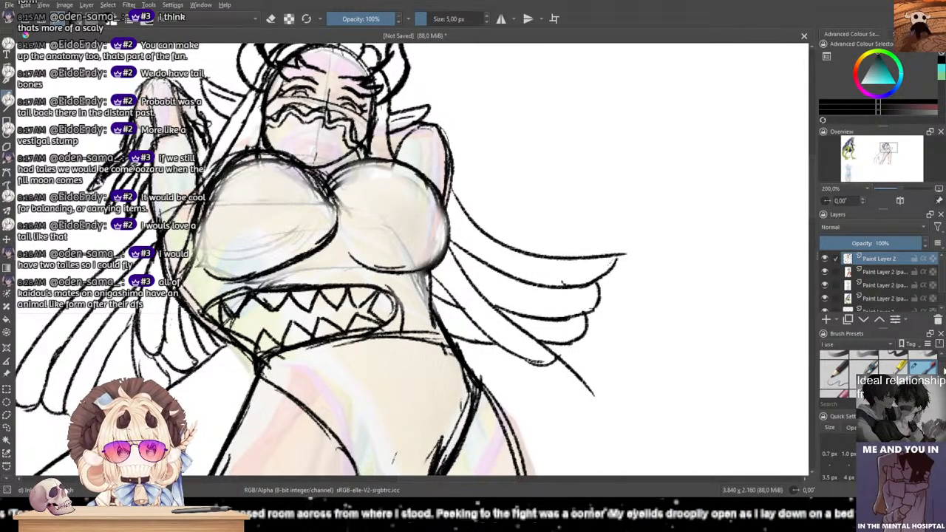
Step: Erase the tip and the overhanging line end of the hair strand beside the hip, then return to the sketching pencil
{"action": "left_click", "coordinate": [836, 365]}
{"action": "mouse_move", "coordinate": [568, 376]}
{"action": "left_mouse_down"}
{"action": "mouse_move", "coordinate": [553, 362]}
{"action": "mouse_move", "coordinate": [554, 372]}
{"action": "left_mouse_up"}
{"action": "scroll", "coordinate": [940, 370], "scroll_direction": "down", "scroll_amount": 2}
{"action": "left_click", "coordinate": [922, 362]}
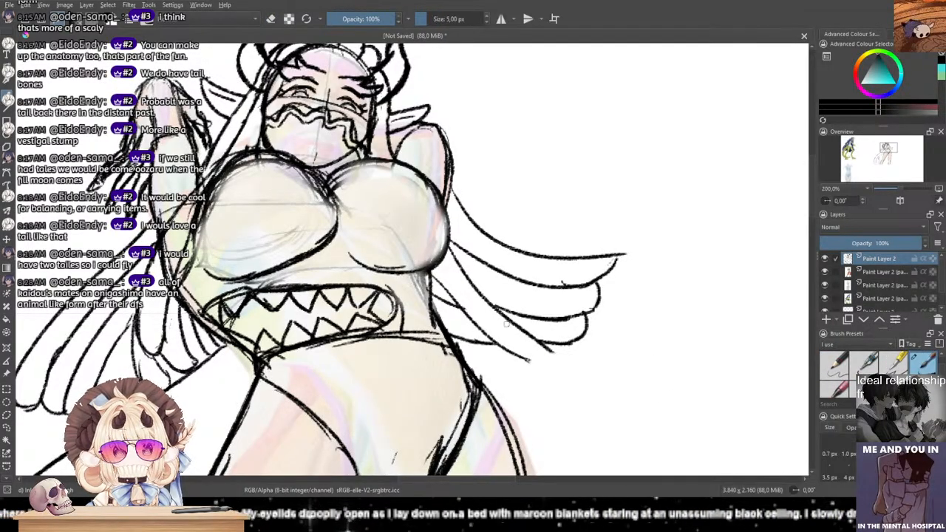
Step: Redraw the hip-side hair strand's end as a closed rounded tip
{"action": "mouse_move", "coordinate": [554, 352]}
{"action": "left_mouse_down"}
{"action": "mouse_move", "coordinate": [527, 361]}
{"action": "mouse_move", "coordinate": [562, 359]}
{"action": "left_mouse_up"}
{"action": "key", "text": "ctrl+z"}
{"action": "key", "text": "ctrl+z"}
{"action": "key", "text": "ctrl+z"}
{"action": "key", "text": "ctrl+z"}
{"action": "key", "text": "ctrl+z"}
{"action": "key", "text": "ctrl+z"}
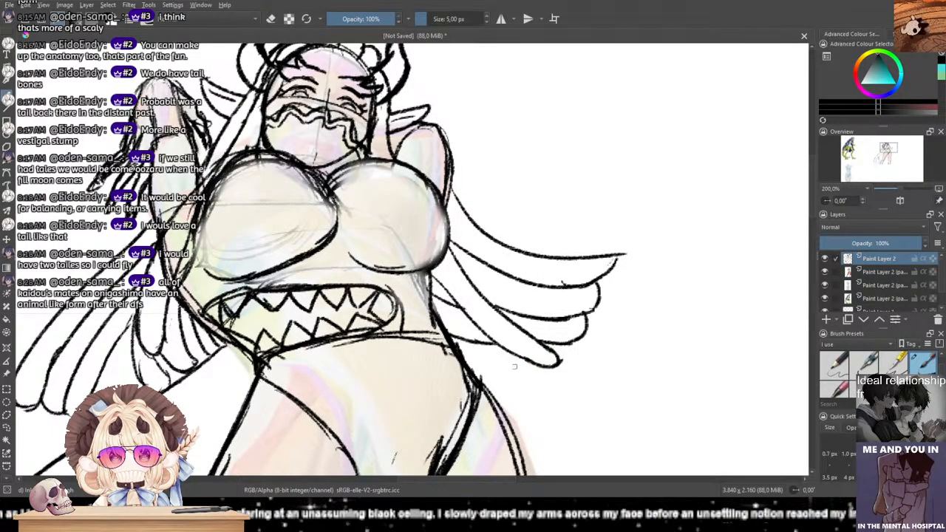
Step: Draw another round-tipped hair strand curving out from the hip below the existing outward strands
{"action": "key", "text": "ctrl+z"}
{"action": "mouse_move", "coordinate": [467, 359]}
{"action": "left_mouse_down"}
{"action": "mouse_move", "coordinate": [553, 369]}
{"action": "mouse_move", "coordinate": [572, 345]}
{"action": "left_mouse_up"}
{"action": "key", "text": "ctrl+z"}
{"action": "key", "text": "ctrl+z"}
{"action": "key", "text": "ctrl+z"}
{"action": "mouse_move", "coordinate": [461, 359]}
{"action": "left_mouse_down"}
{"action": "mouse_move", "coordinate": [551, 363]}
{"action": "mouse_move", "coordinate": [500, 372]}
{"action": "mouse_move", "coordinate": [580, 370]}
{"action": "mouse_move", "coordinate": [572, 344]}
{"action": "mouse_move", "coordinate": [582, 367]}
{"action": "left_mouse_up"}
{"action": "key", "text": "ctrl+z"}
{"action": "key", "text": "ctrl+z"}
{"action": "key", "text": "ctrl+z"}
{"action": "key", "text": "ctrl+z"}
{"action": "key", "text": "ctrl+z"}
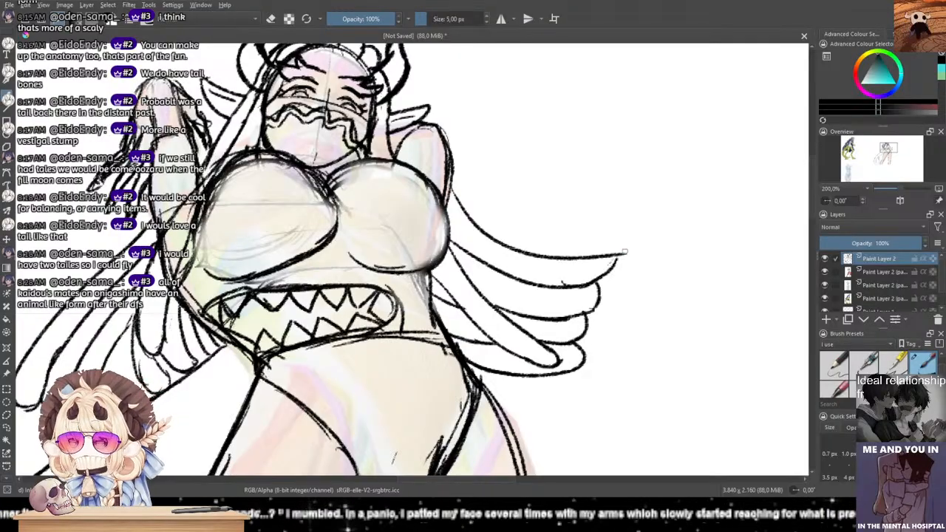
Step: Erase the pointed end of the uppermost outward strand with a 50 px eraser and redraw it as a rounded 5 px tip
{"action": "left_click_drag", "start_coordinate": [618, 251], "coordinate": [604, 272]}
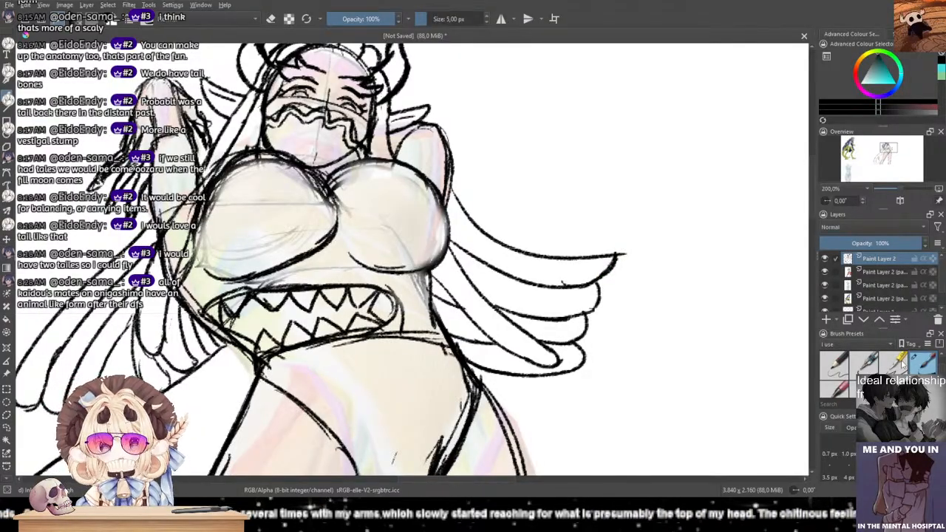
{"action": "left_click", "coordinate": [833, 362]}
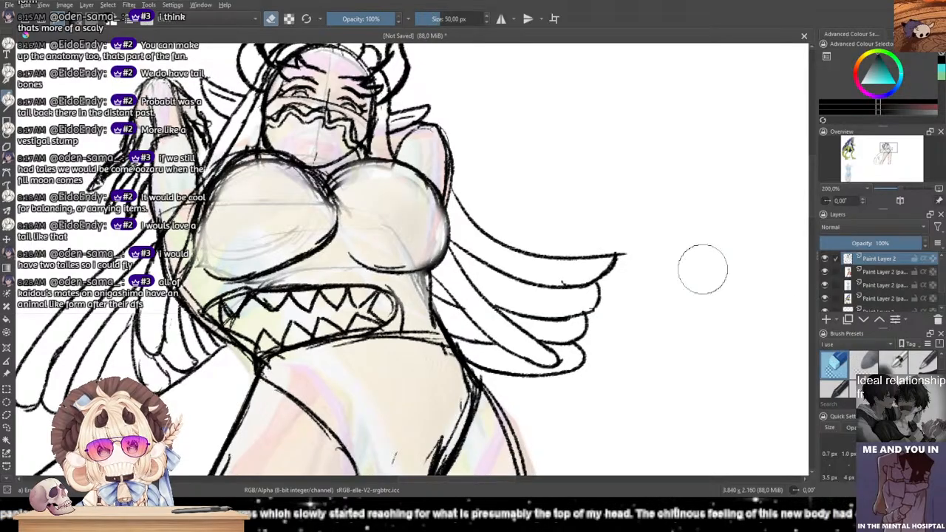
{"action": "mouse_move", "coordinate": [629, 253]}
{"action": "left_mouse_down"}
{"action": "mouse_move", "coordinate": [628, 265]}
{"action": "mouse_move", "coordinate": [599, 260]}
{"action": "left_mouse_up"}
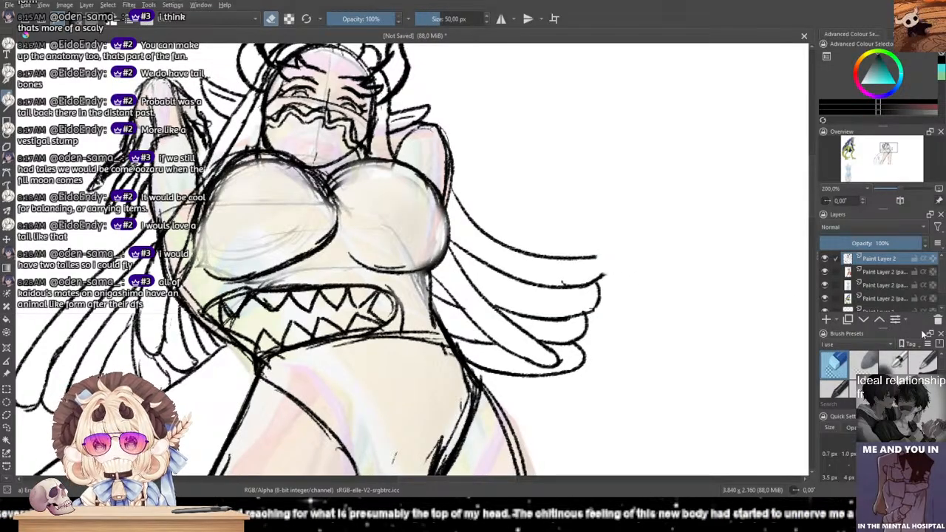
{"action": "scroll", "coordinate": [880, 370], "scroll_direction": "down", "scroll_amount": 3}
{"action": "left_click", "coordinate": [893, 362]}
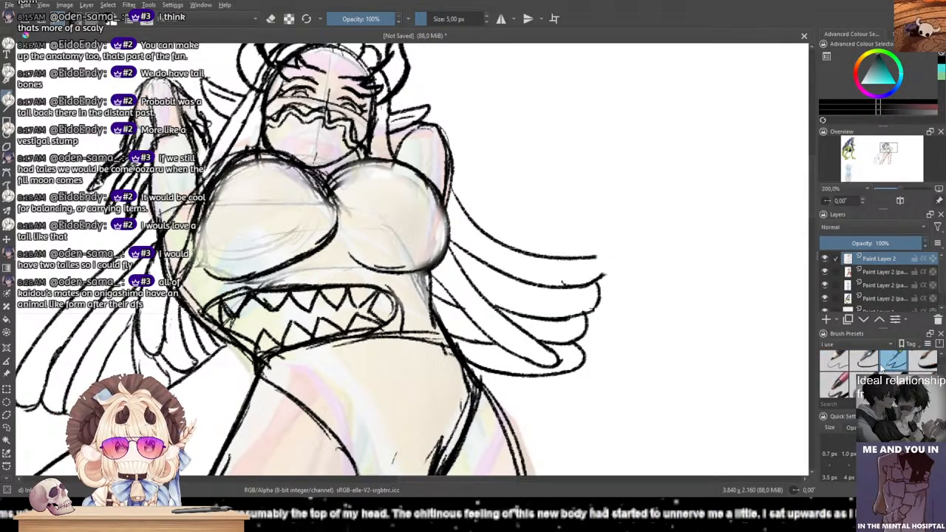
{"action": "left_click", "coordinate": [922, 363]}
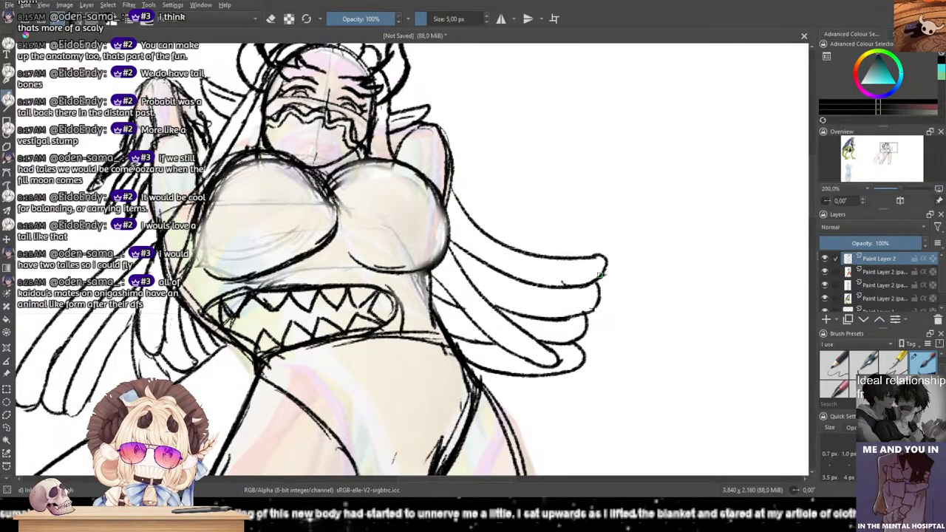
{"action": "left_click_drag", "start_coordinate": [597, 256], "coordinate": [602, 275]}
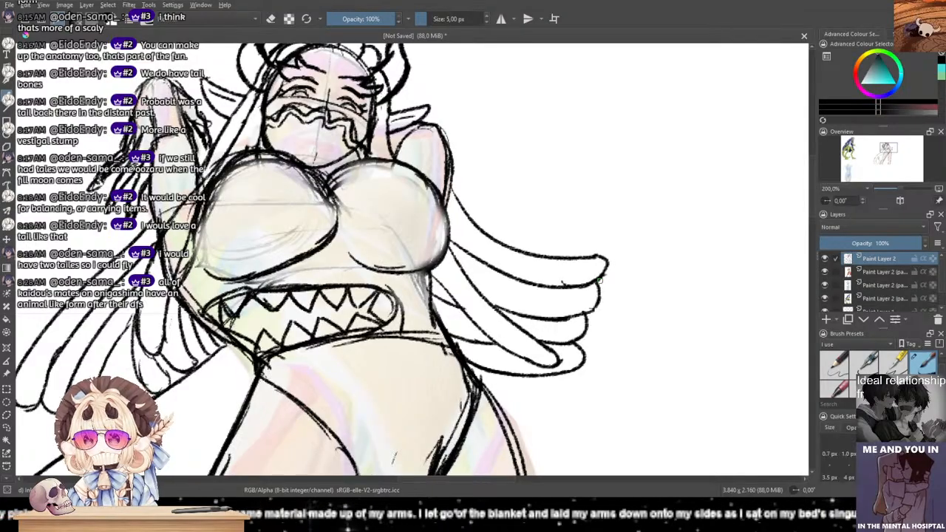
Step: Darken the outlines of the short strand under the hanging lock and the rounded tip of the neighbouring sweeping strand
{"action": "scroll", "coordinate": [255, 318], "scroll_direction": "up", "scroll_amount": 2}
{"action": "left_click_drag", "start_coordinate": [255, 318], "coordinate": [504, 278]}
{"action": "scroll", "coordinate": [491, 280], "scroll_direction": "down", "scroll_amount": 2}
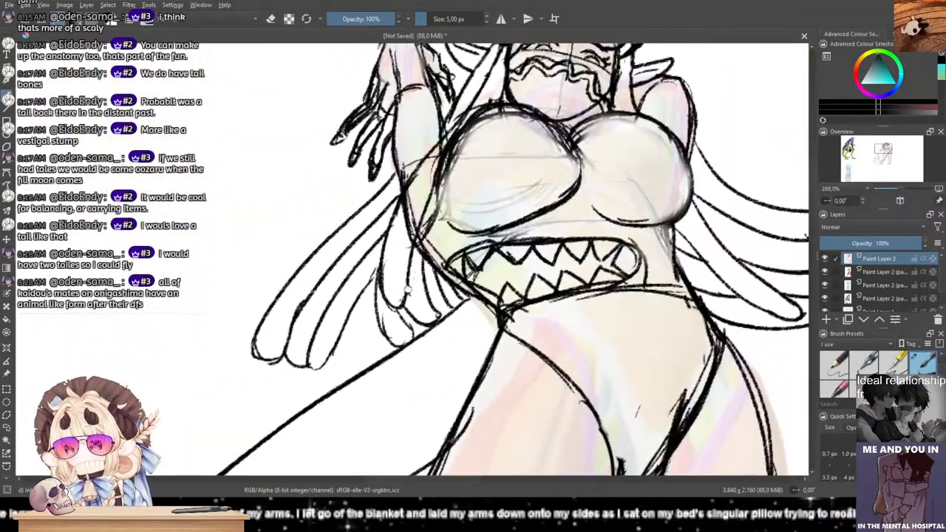
{"action": "scroll", "coordinate": [352, 303], "scroll_direction": "up", "scroll_amount": 1}
{"action": "left_click_drag", "start_coordinate": [352, 303], "coordinate": [429, 294]}
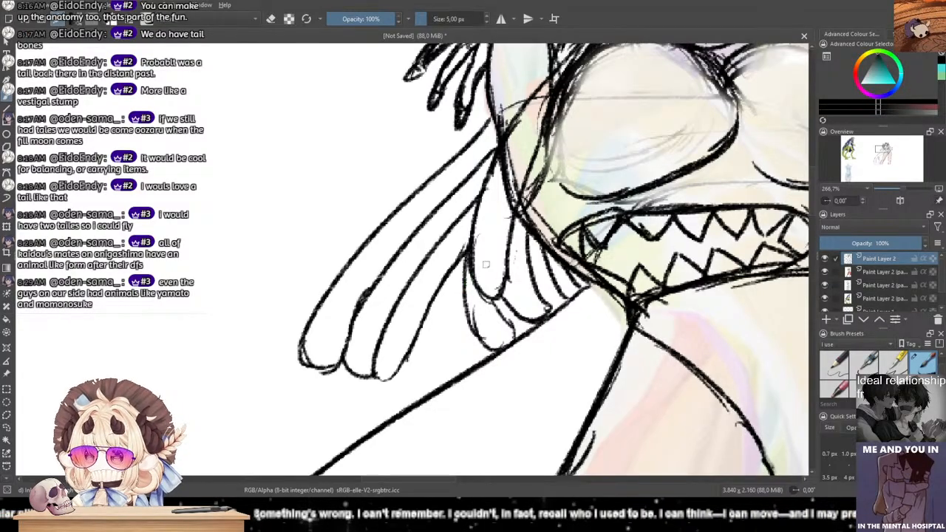
{"action": "mouse_move", "coordinate": [466, 291]}
{"action": "left_mouse_down"}
{"action": "mouse_move", "coordinate": [487, 342]}
{"action": "mouse_move", "coordinate": [502, 349]}
{"action": "left_mouse_up"}
{"action": "left_click_drag", "start_coordinate": [497, 300], "coordinate": [511, 341]}
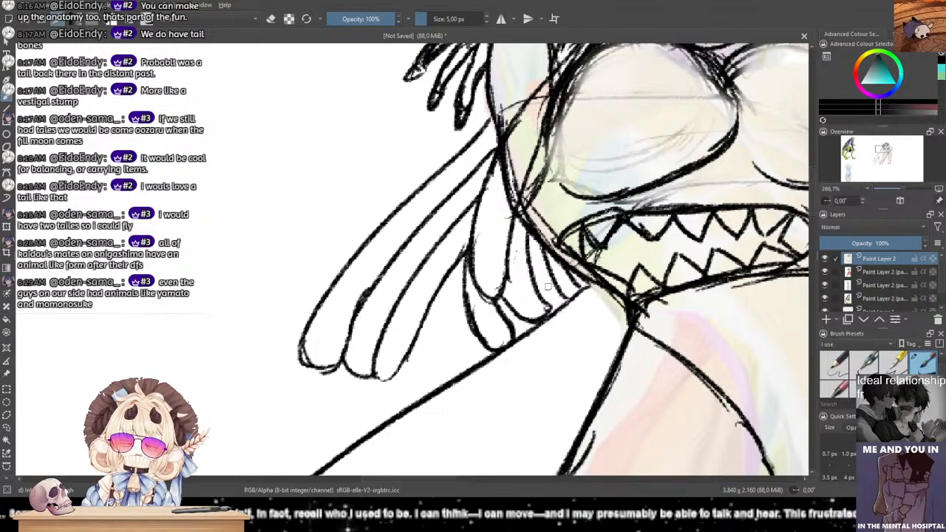
{"action": "key", "text": "ctrl+z"}
{"action": "mouse_move", "coordinate": [379, 376]}
{"action": "left_mouse_down"}
{"action": "mouse_move", "coordinate": [398, 377]}
{"action": "mouse_move", "coordinate": [410, 354]}
{"action": "left_mouse_up"}
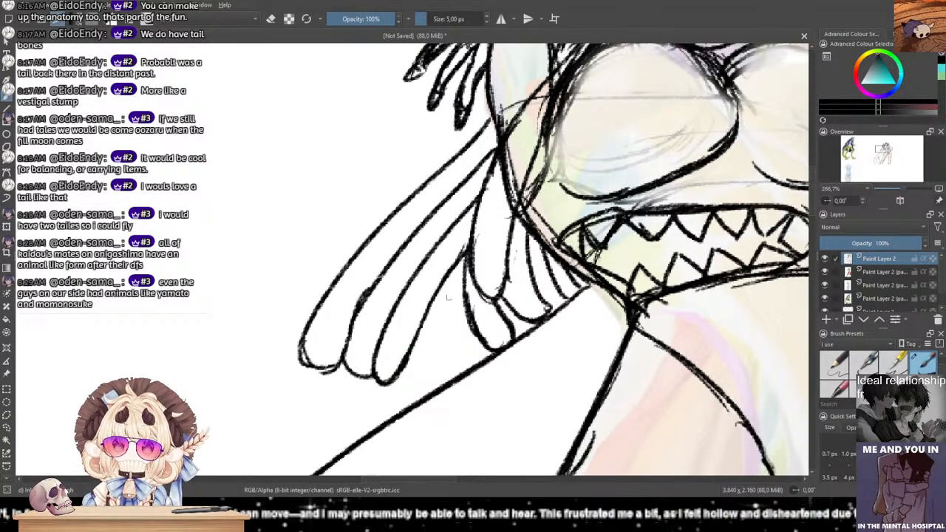
{"action": "left_click_drag", "start_coordinate": [509, 205], "coordinate": [418, 345]}
Step: Erase the arm and side lines overlapping the hair between the raised arm and the chest, using a 50 px eraser
{"action": "left_click_drag", "start_coordinate": [511, 253], "coordinate": [599, 228]}
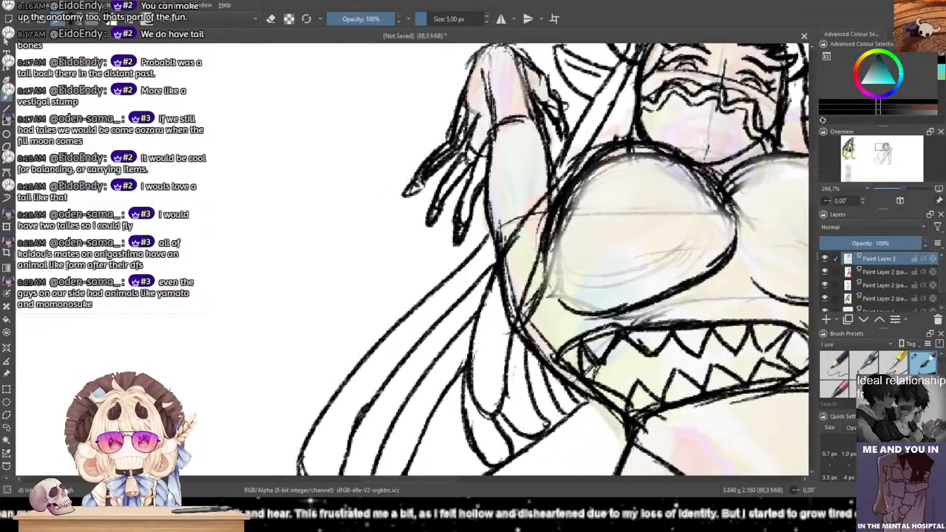
{"action": "left_click", "coordinate": [834, 363]}
{"action": "mouse_move", "coordinate": [517, 279]}
{"action": "left_mouse_down"}
{"action": "mouse_move", "coordinate": [505, 282]}
{"action": "mouse_move", "coordinate": [511, 266]}
{"action": "mouse_move", "coordinate": [500, 313]}
{"action": "mouse_move", "coordinate": [508, 292]}
{"action": "left_mouse_up"}
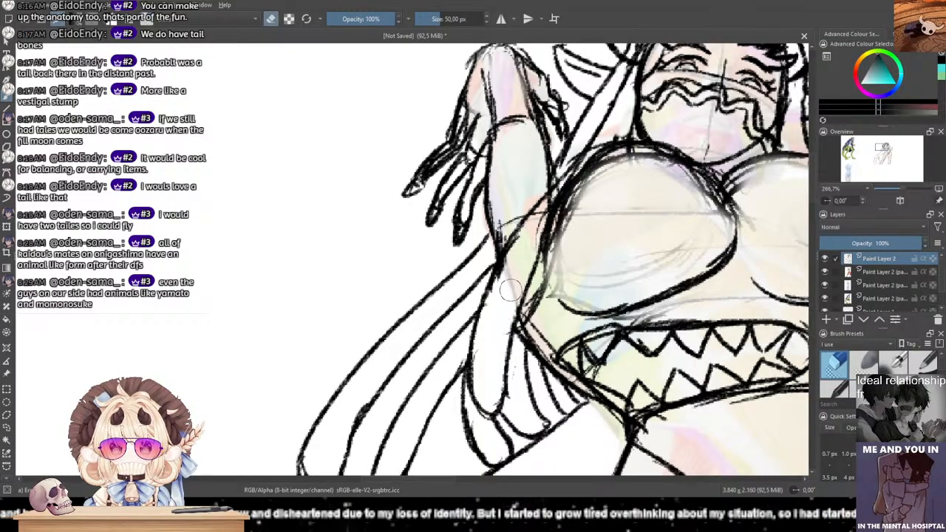
{"action": "mouse_move", "coordinate": [543, 191]}
{"action": "left_mouse_down"}
{"action": "mouse_move", "coordinate": [514, 241]}
{"action": "mouse_move", "coordinate": [551, 185]}
{"action": "mouse_move", "coordinate": [523, 235]}
{"action": "left_mouse_up"}
{"action": "left_click_drag", "start_coordinate": [504, 280], "coordinate": [503, 297]}
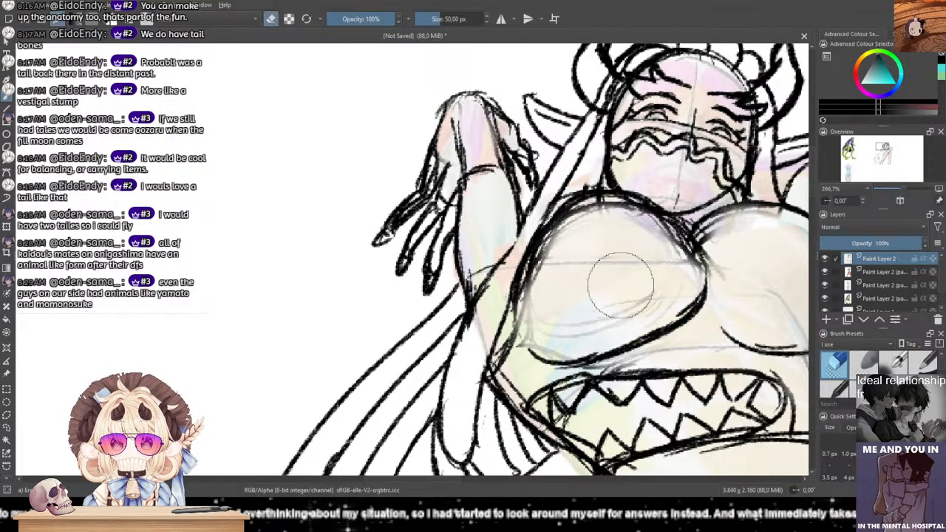
Step: Draw the inner edge of the long hair lock passing over the raised arm and down beside the chest with 5 px strokes
{"action": "left_click_drag", "start_coordinate": [941, 359], "coordinate": [941, 370]}
{"action": "left_click", "coordinate": [928, 369]}
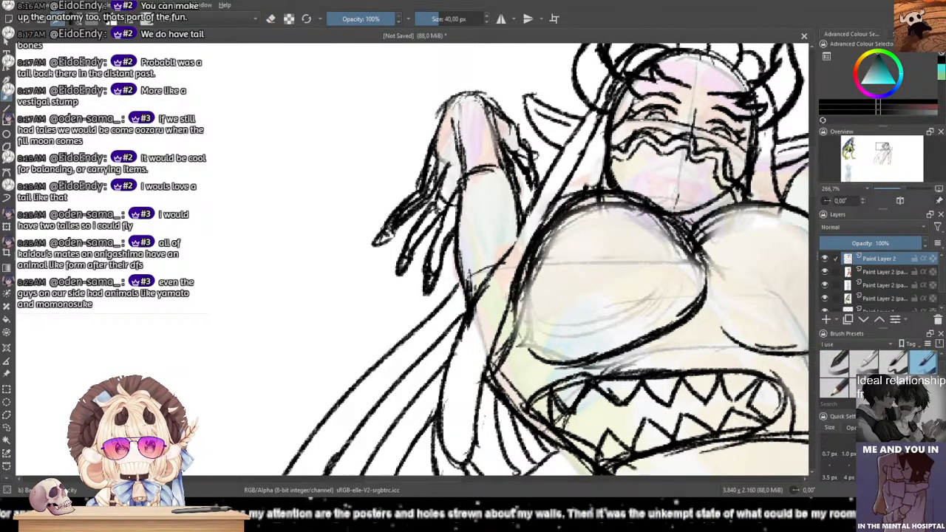
{"action": "mouse_move", "coordinate": [534, 208]}
{"action": "left_mouse_down"}
{"action": "mouse_move", "coordinate": [453, 382]}
{"action": "mouse_move", "coordinate": [471, 315]}
{"action": "mouse_move", "coordinate": [446, 375]}
{"action": "mouse_move", "coordinate": [450, 425]}
{"action": "left_mouse_up"}
{"action": "key", "text": "ctrl+z"}
{"action": "left_click_drag", "start_coordinate": [518, 297], "coordinate": [486, 372]}
{"action": "key", "text": "ctrl+z"}
{"action": "left_click_drag", "start_coordinate": [514, 304], "coordinate": [456, 462]}
{"action": "key", "text": "ctrl+z"}
{"action": "left_click_drag", "start_coordinate": [513, 301], "coordinate": [464, 448]}
{"action": "key", "text": "ctrl+z"}
{"action": "left_click_drag", "start_coordinate": [513, 303], "coordinate": [471, 455]}
Step: Redraw the chest's outer contour where it meets the long hair lock
{"action": "left_click_drag", "start_coordinate": [522, 262], "coordinate": [524, 346]}
{"action": "left_click_drag", "start_coordinate": [516, 292], "coordinate": [523, 344]}
{"action": "key", "text": "ctrl+z"}
{"action": "key", "text": "ctrl+z"}
{"action": "left_click_drag", "start_coordinate": [525, 269], "coordinate": [521, 345]}
{"action": "left_click_drag", "start_coordinate": [516, 301], "coordinate": [513, 331]}
{"action": "key", "text": "ctrl+z"}
{"action": "key", "text": "ctrl+z"}
{"action": "left_click_drag", "start_coordinate": [522, 273], "coordinate": [515, 345]}
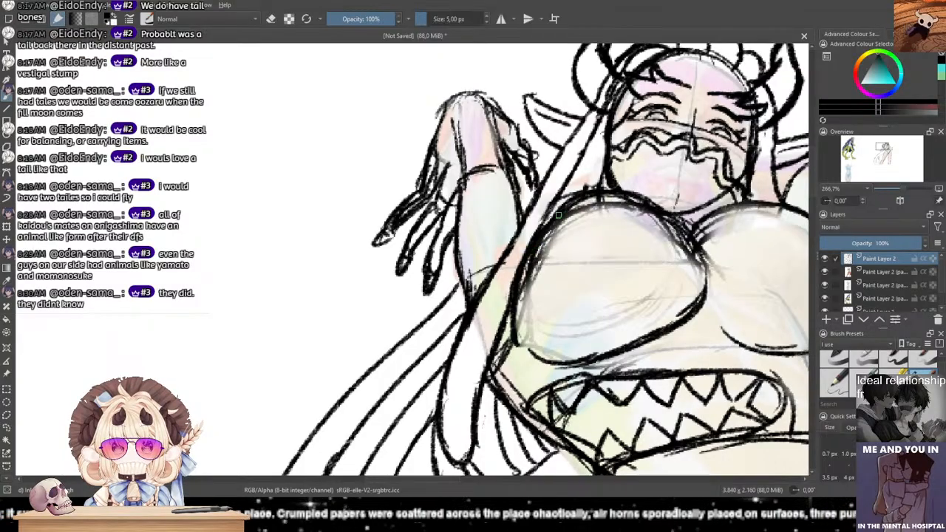
Step: Thicken the upper, inner and lower contours of the chest on the clawed hand's side
{"action": "left_click_drag", "start_coordinate": [541, 228], "coordinate": [628, 198]}
{"action": "key", "text": "ctrl+z"}
{"action": "mouse_move", "coordinate": [568, 203]}
{"action": "left_mouse_down"}
{"action": "mouse_move", "coordinate": [597, 196]}
{"action": "mouse_move", "coordinate": [685, 238]}
{"action": "mouse_move", "coordinate": [707, 278]}
{"action": "mouse_move", "coordinate": [685, 317]}
{"action": "left_mouse_up"}
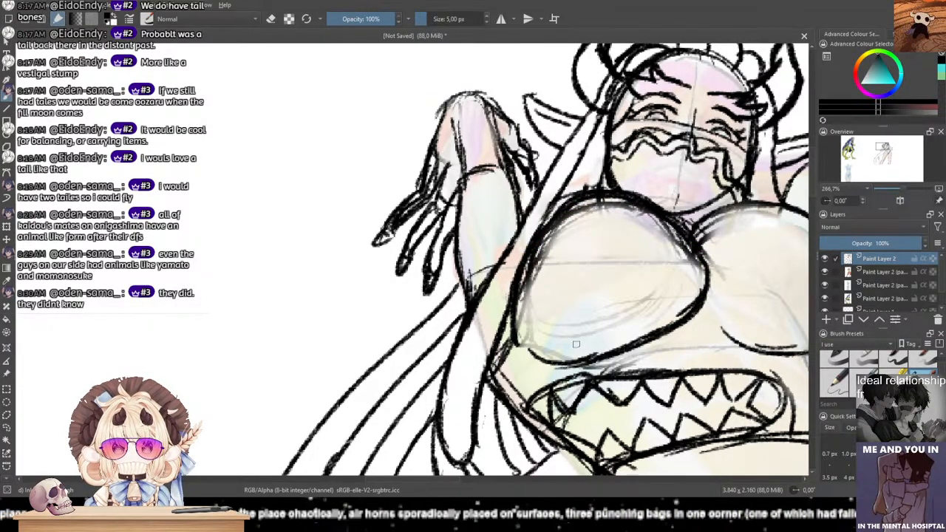
{"action": "left_click_drag", "start_coordinate": [532, 363], "coordinate": [594, 350]}
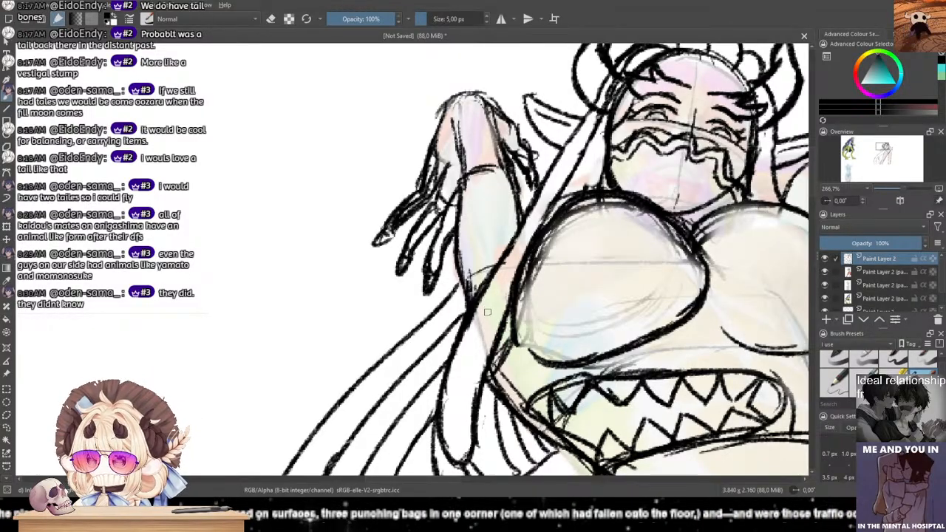
{"action": "left_click_drag", "start_coordinate": [488, 314], "coordinate": [436, 308]}
{"action": "key", "text": "ctrl+z"}
{"action": "key", "text": "ctrl+z"}
Step: Thicken the contour of the chest on the side opposite the clawed hand
{"action": "mouse_move", "coordinate": [482, 350]}
{"action": "left_mouse_down"}
{"action": "mouse_move", "coordinate": [554, 347]}
{"action": "mouse_move", "coordinate": [657, 270]}
{"action": "mouse_move", "coordinate": [630, 303]}
{"action": "left_mouse_up"}
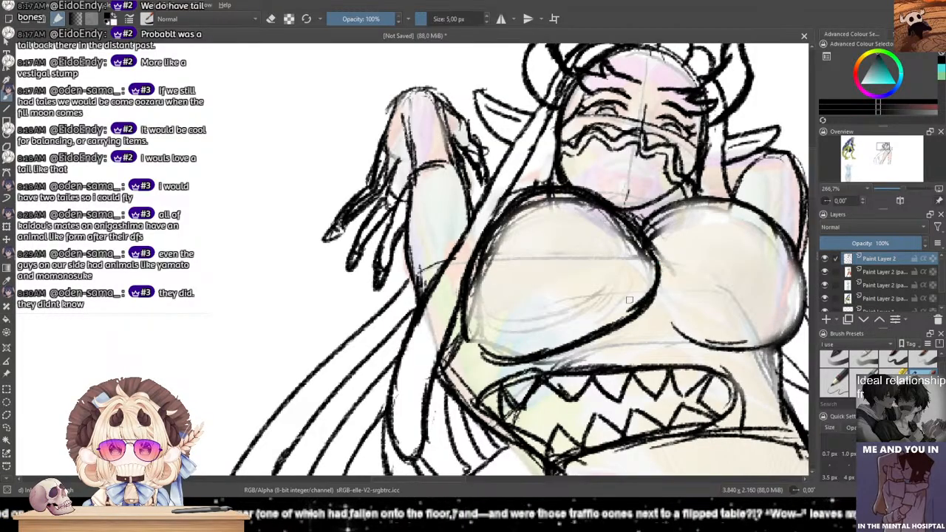
{"action": "left_click_drag", "start_coordinate": [579, 272], "coordinate": [518, 257]}
{"action": "key", "text": "ctrl+z"}
{"action": "mouse_move", "coordinate": [603, 304]}
{"action": "left_mouse_down"}
{"action": "mouse_move", "coordinate": [666, 327]}
{"action": "mouse_move", "coordinate": [724, 324]}
{"action": "left_mouse_up"}
{"action": "left_click_drag", "start_coordinate": [610, 218], "coordinate": [523, 278]}
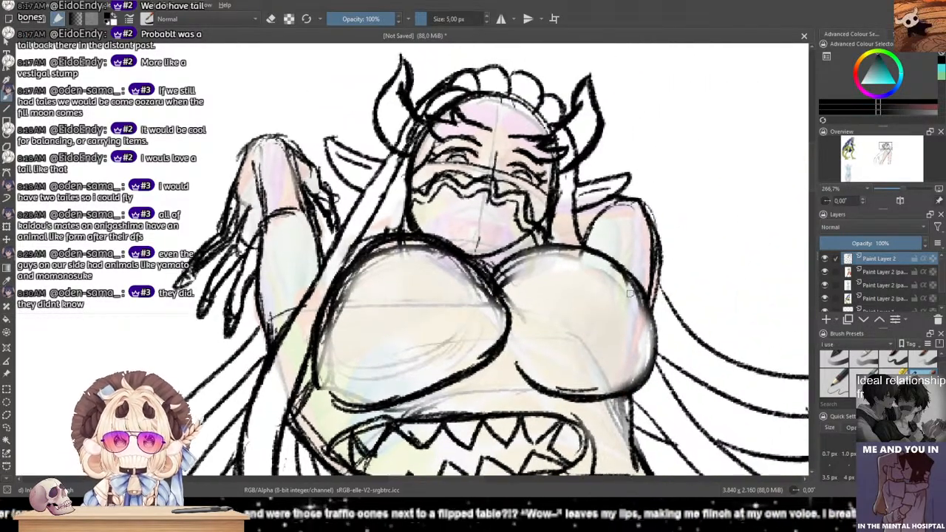
{"action": "left_click_drag", "start_coordinate": [648, 309], "coordinate": [653, 357]}
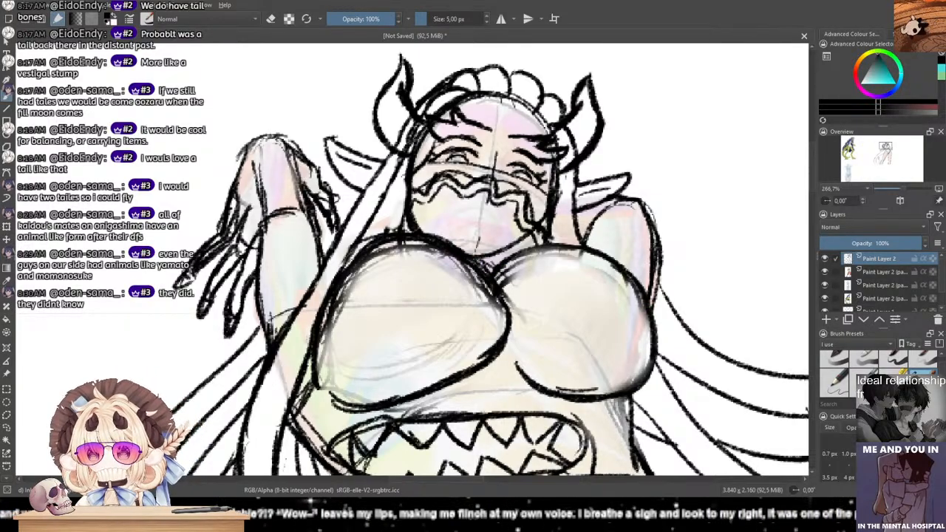
Step: Erase the doubled outer chest contour beside the long hair lock with a 50 px eraser
{"action": "key", "text": "e"}
{"action": "mouse_move", "coordinate": [376, 274]}
{"action": "left_mouse_down"}
{"action": "mouse_move", "coordinate": [336, 292]}
{"action": "mouse_move", "coordinate": [336, 333]}
{"action": "left_mouse_up"}
{"action": "mouse_move", "coordinate": [397, 264]}
{"action": "left_mouse_down"}
{"action": "mouse_move", "coordinate": [428, 267]}
{"action": "mouse_move", "coordinate": [393, 265]}
{"action": "mouse_move", "coordinate": [466, 309]}
{"action": "mouse_move", "coordinate": [461, 290]}
{"action": "mouse_move", "coordinate": [376, 270]}
{"action": "left_mouse_up"}
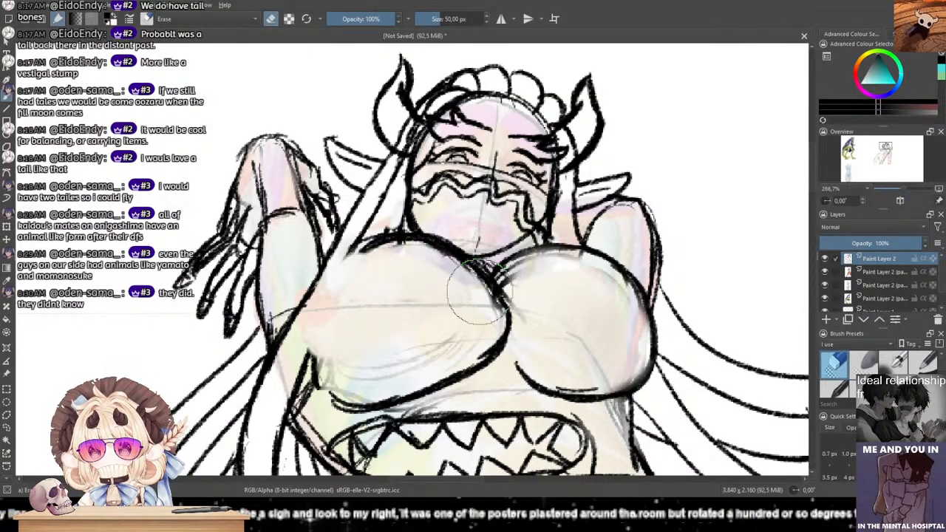
Step: Redraw the erased outer chest contour as one clean 5 px curve running down along the long hair lock
{"action": "left_click_drag", "start_coordinate": [942, 366], "coordinate": [942, 373]}
{"action": "left_click", "coordinate": [894, 369]}
{"action": "left_click", "coordinate": [924, 357]}
{"action": "left_click", "coordinate": [924, 369]}
{"action": "left_click_drag", "start_coordinate": [368, 247], "coordinate": [330, 370]}
{"action": "key", "text": "ctrl+z"}
{"action": "left_click_drag", "start_coordinate": [361, 248], "coordinate": [314, 350]}
{"action": "key", "text": "ctrl+z"}
{"action": "left_click_drag", "start_coordinate": [364, 251], "coordinate": [308, 362]}
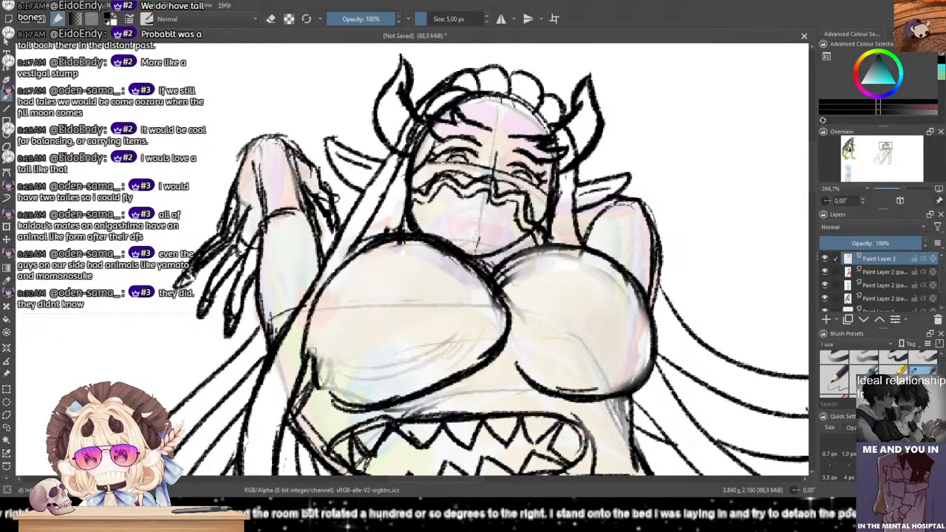
Step: Restroke the upper and outer chest contour on the clawed hand's side with a 5 px brush
{"action": "key", "text": "ctrl+z"}
{"action": "mouse_move", "coordinate": [365, 248]}
{"action": "left_mouse_down"}
{"action": "mouse_move", "coordinate": [310, 349]}
{"action": "mouse_move", "coordinate": [311, 370]}
{"action": "left_mouse_up"}
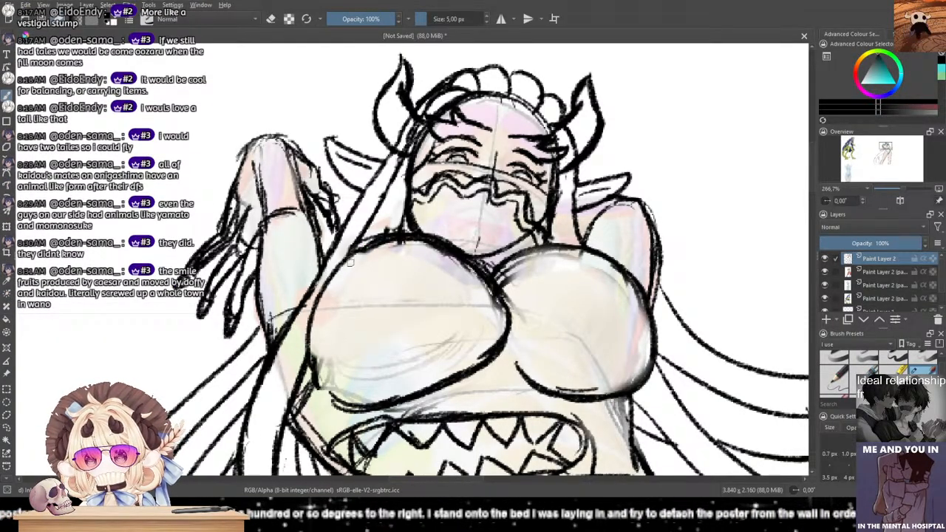
{"action": "left_click_drag", "start_coordinate": [338, 263], "coordinate": [399, 242]}
{"action": "key", "text": "ctrl+z"}
{"action": "key", "text": "ctrl+z"}
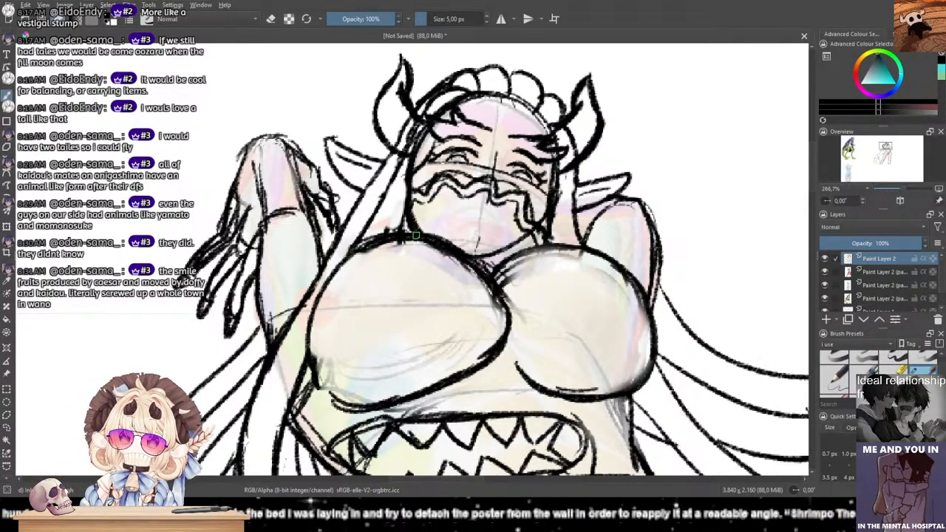
{"action": "left_click_drag", "start_coordinate": [390, 238], "coordinate": [438, 195]}
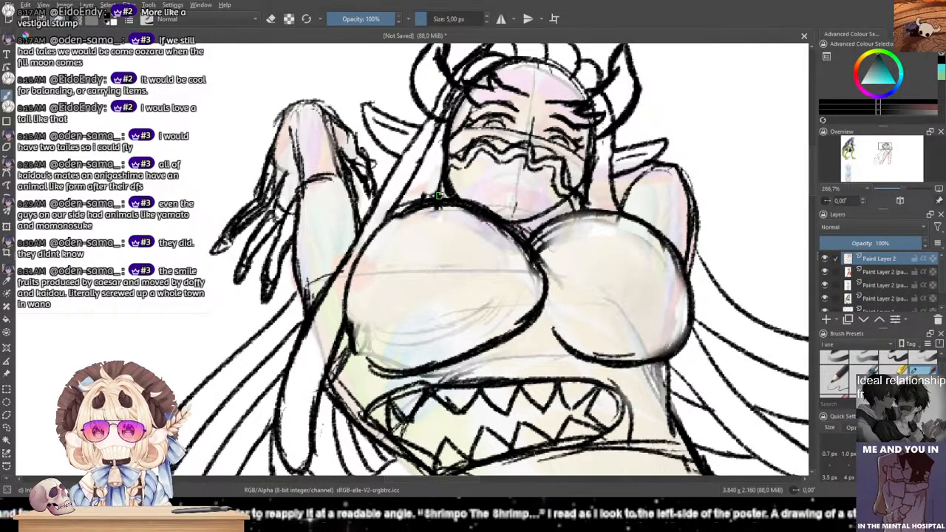
{"action": "mouse_move", "coordinate": [453, 373]}
{"action": "left_mouse_down"}
{"action": "mouse_move", "coordinate": [464, 328]}
{"action": "mouse_move", "coordinate": [525, 315]}
{"action": "mouse_move", "coordinate": [545, 323]}
{"action": "mouse_move", "coordinate": [547, 348]}
{"action": "left_mouse_up"}
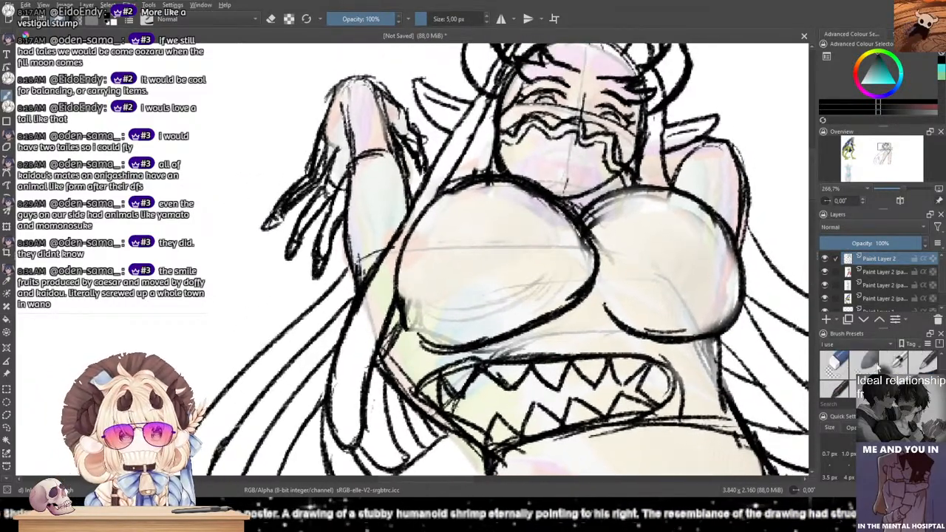
Step: Erase the inner edge of the long hair lock below the chest with a 50 px eraser
{"action": "key", "text": "e"}
{"action": "left_click_drag", "start_coordinate": [376, 359], "coordinate": [361, 429]}
{"action": "left_click_drag", "start_coordinate": [385, 336], "coordinate": [385, 320]}
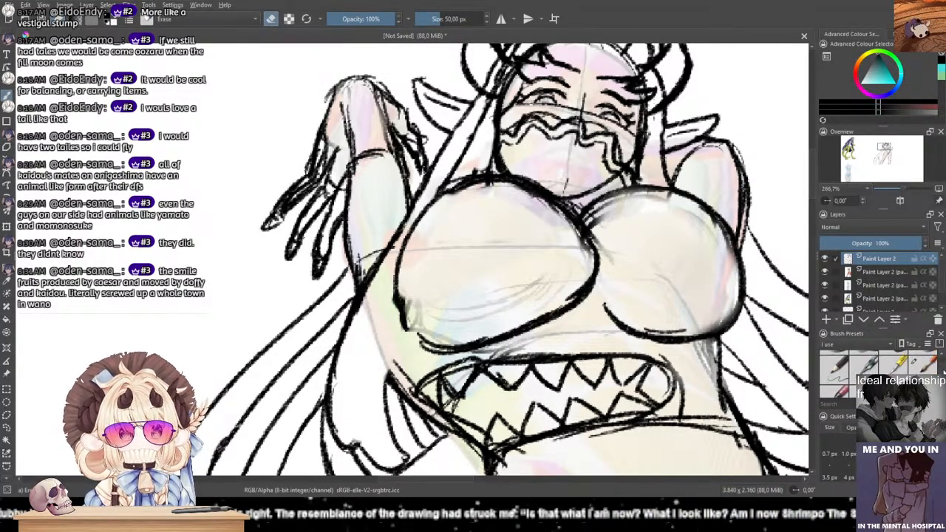
Step: Redraw the hair lock's inner edge as one 5 px curve from the outer chest contour down to the lock's tip
{"action": "key", "text": "e"}
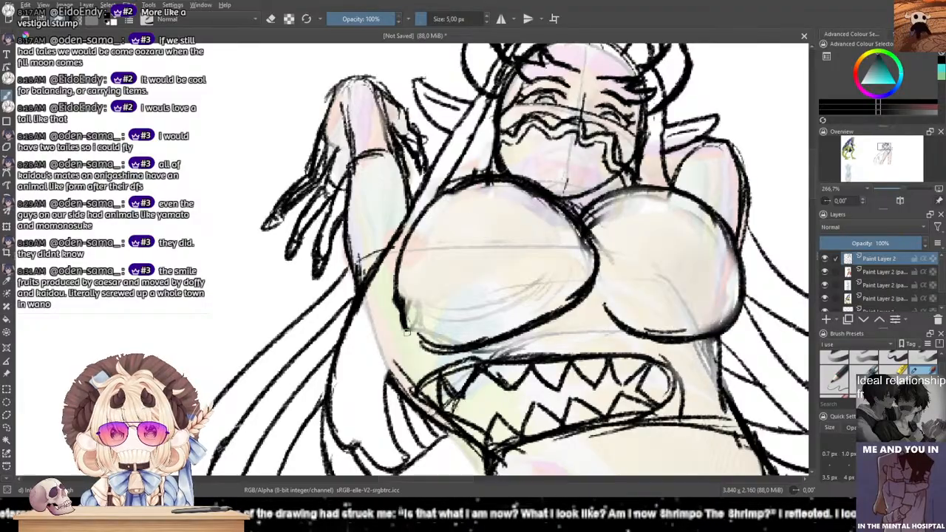
{"action": "left_click_drag", "start_coordinate": [405, 332], "coordinate": [376, 458]}
{"action": "key", "text": "ctrl+z"}
{"action": "left_click_drag", "start_coordinate": [403, 321], "coordinate": [359, 449]}
{"action": "key", "text": "ctrl+z"}
{"action": "left_click_drag", "start_coordinate": [403, 319], "coordinate": [369, 431]}
{"action": "key", "text": "ctrl+z"}
{"action": "mouse_move", "coordinate": [403, 321]}
{"action": "left_mouse_down"}
{"action": "mouse_move", "coordinate": [375, 385]}
{"action": "mouse_move", "coordinate": [362, 443]}
{"action": "left_mouse_up"}
{"action": "key", "text": "ctrl+z"}
{"action": "left_click_drag", "start_coordinate": [404, 319], "coordinate": [354, 446]}
{"action": "key", "text": "ctrl+z"}
{"action": "mouse_move", "coordinate": [398, 267]}
{"action": "left_mouse_down"}
{"action": "mouse_move", "coordinate": [342, 437]}
{"action": "mouse_move", "coordinate": [361, 345]}
{"action": "mouse_move", "coordinate": [337, 444]}
{"action": "left_mouse_up"}
{"action": "key", "text": "ctrl+z"}
{"action": "key", "text": "ctrl+z"}
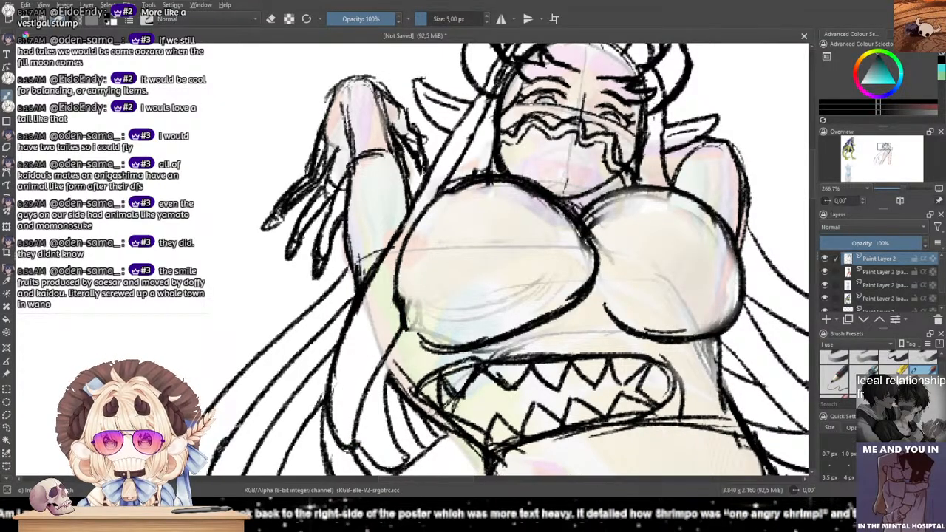
{"action": "left_click_drag", "start_coordinate": [396, 293], "coordinate": [335, 442]}
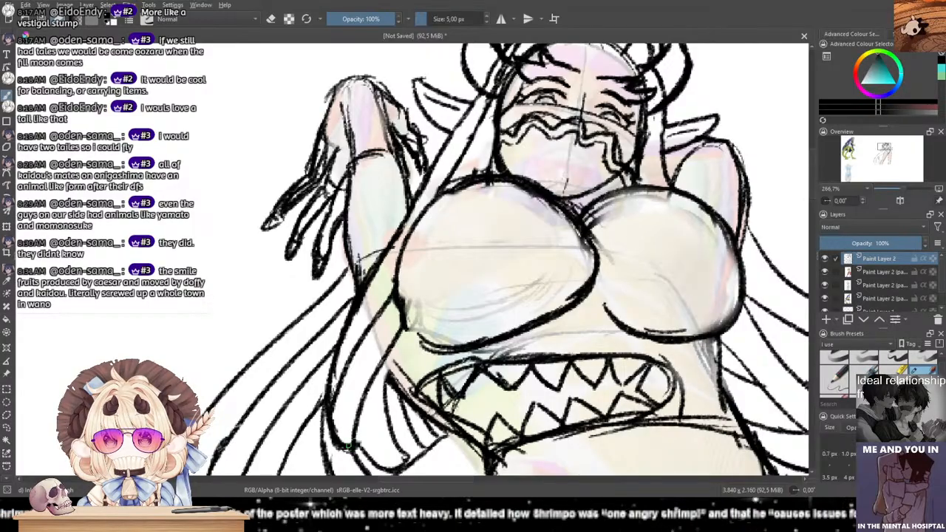
{"action": "left_click_drag", "start_coordinate": [462, 286], "coordinate": [492, 335]}
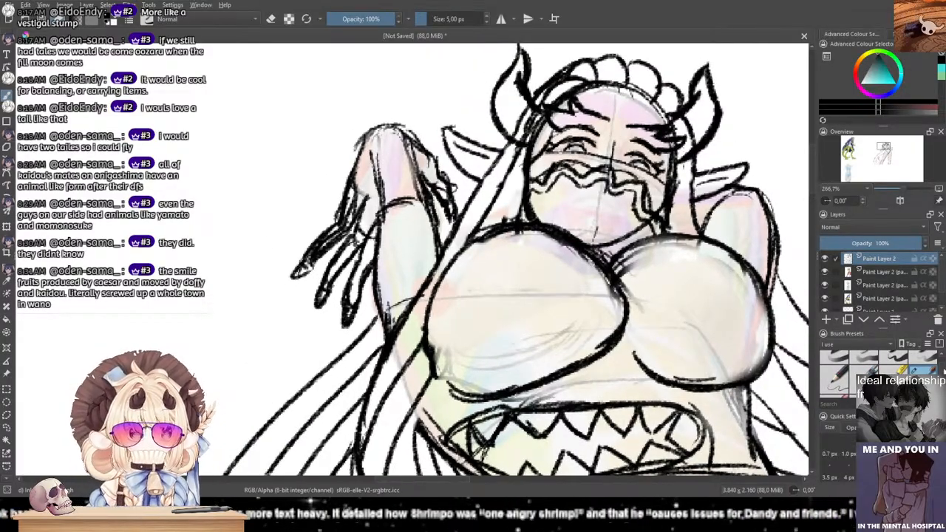
Step: Erase the hair lock's outer edge where it crosses the upper arm and continues down beside the strands, using a 50 px eraser
{"action": "key", "text": "slash"}
{"action": "left_click_drag", "start_coordinate": [405, 302], "coordinate": [353, 452]}
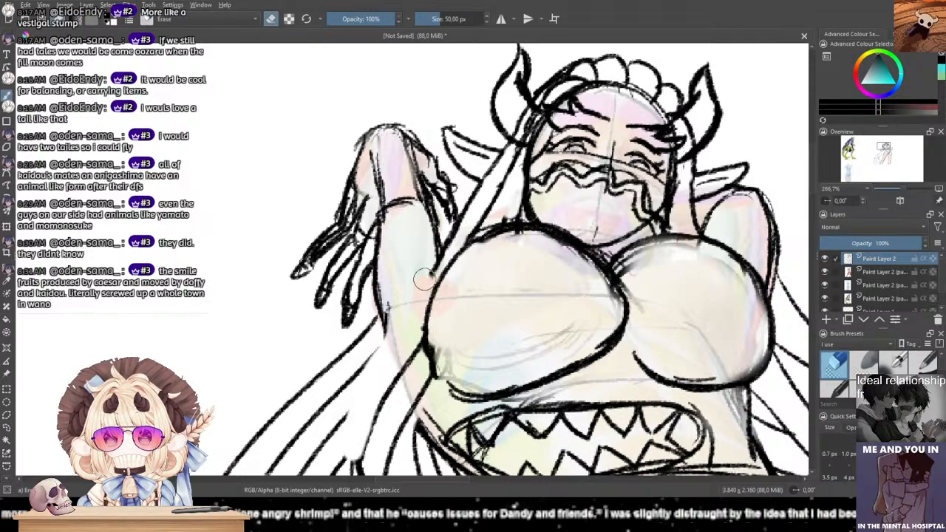
{"action": "left_click_drag", "start_coordinate": [458, 396], "coordinate": [503, 316]}
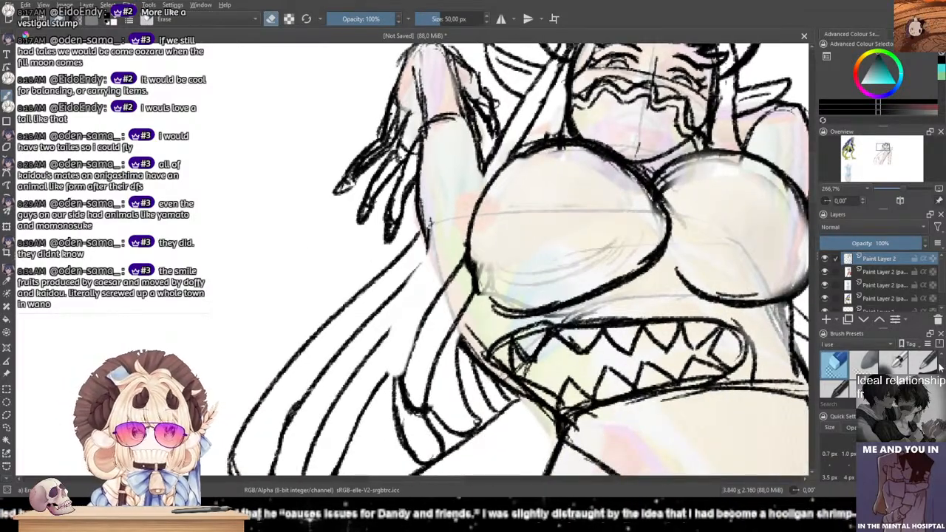
Step: Redraw the strand tops up to the arm and the lower outer edge of the hair lock with the 5 px brush
{"action": "key", "text": "slash"}
{"action": "mouse_move", "coordinate": [429, 235]}
{"action": "left_mouse_down"}
{"action": "mouse_move", "coordinate": [439, 293]}
{"action": "mouse_move", "coordinate": [434, 266]}
{"action": "left_mouse_up"}
{"action": "mouse_move", "coordinate": [391, 331]}
{"action": "left_mouse_down"}
{"action": "mouse_move", "coordinate": [431, 286]}
{"action": "mouse_move", "coordinate": [406, 311]}
{"action": "left_mouse_up"}
{"action": "left_click_drag", "start_coordinate": [421, 258], "coordinate": [404, 291]}
{"action": "key", "text": "ctrl+z"}
{"action": "mouse_move", "coordinate": [388, 376]}
{"action": "left_mouse_down"}
{"action": "mouse_move", "coordinate": [423, 318]}
{"action": "mouse_move", "coordinate": [409, 399]}
{"action": "left_mouse_up"}
{"action": "key", "text": "ctrl+z"}
{"action": "left_click_drag", "start_coordinate": [428, 308], "coordinate": [405, 398]}
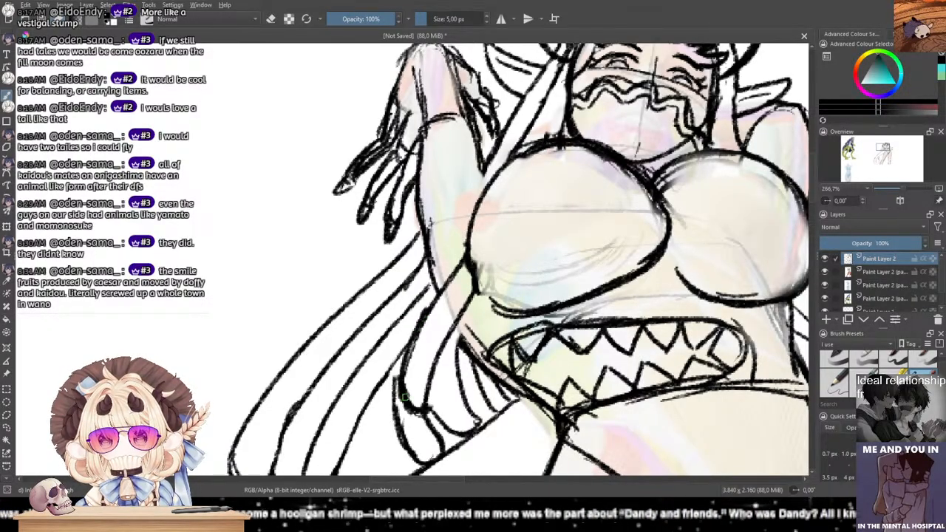
{"action": "left_click_drag", "start_coordinate": [401, 355], "coordinate": [395, 403]}
{"action": "key", "text": "ctrl+z"}
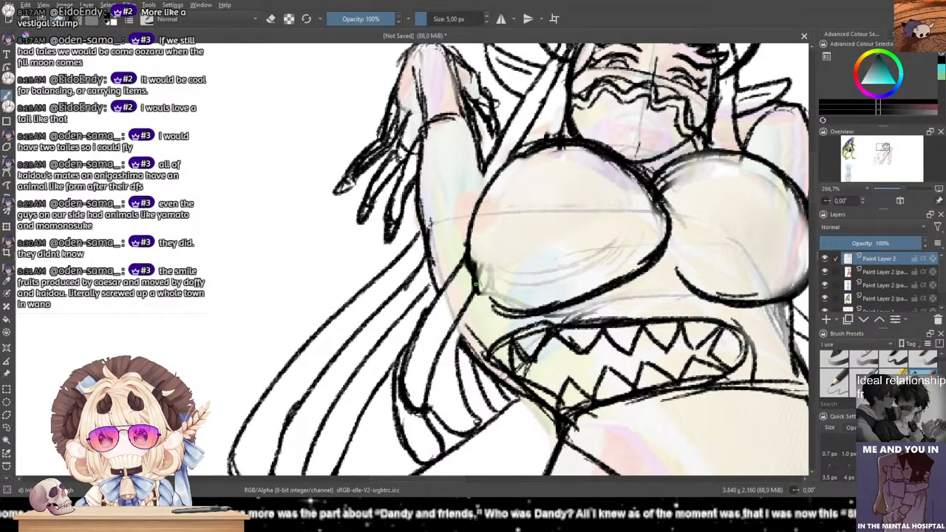
{"action": "left_click_drag", "start_coordinate": [466, 254], "coordinate": [477, 291]}
Step: Erase the stray sketch lines inside the chest on the clawed hand's side with a 50 px eraser
{"action": "key", "text": "e"}
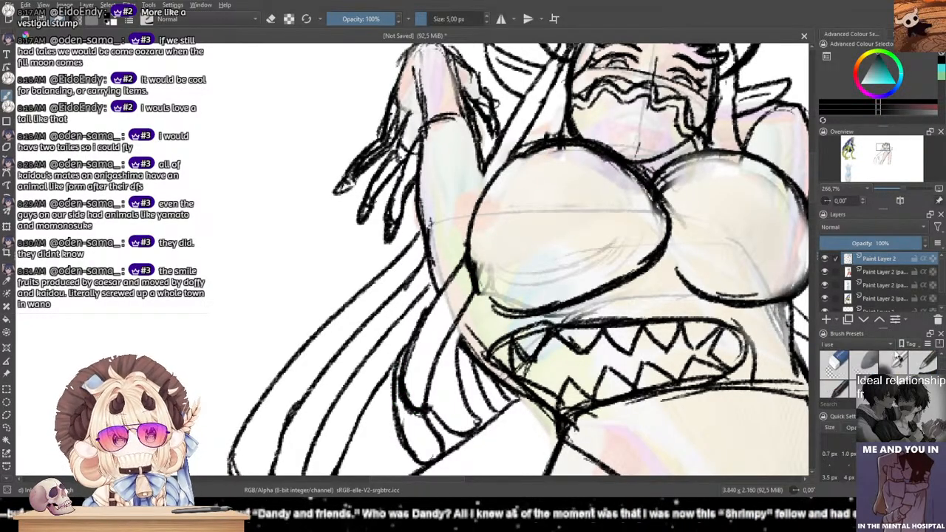
{"action": "mouse_move", "coordinate": [543, 241]}
{"action": "left_mouse_down"}
{"action": "mouse_move", "coordinate": [549, 272]}
{"action": "mouse_move", "coordinate": [607, 249]}
{"action": "mouse_move", "coordinate": [617, 198]}
{"action": "mouse_move", "coordinate": [551, 180]}
{"action": "mouse_move", "coordinate": [566, 179]}
{"action": "left_mouse_up"}
{"action": "left_click_drag", "start_coordinate": [541, 192], "coordinate": [413, 239]}
{"action": "left_click_drag", "start_coordinate": [591, 239], "coordinate": [653, 238]}
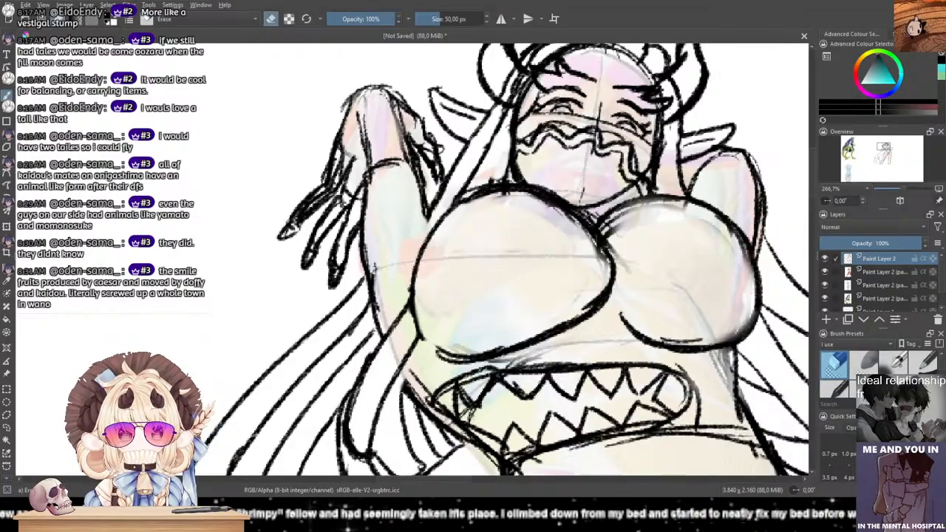
Step: Connect the upper arm and hair lock lines to the chest contour with 5 px strokes
{"action": "scroll", "coordinate": [896, 370], "scroll_direction": "down", "scroll_amount": 2}
{"action": "left_click", "coordinate": [894, 364]}
{"action": "left_click", "coordinate": [922, 364]}
{"action": "mouse_move", "coordinate": [485, 186]}
{"action": "left_mouse_down"}
{"action": "mouse_move", "coordinate": [437, 224]}
{"action": "mouse_move", "coordinate": [421, 338]}
{"action": "left_mouse_up"}
{"action": "key", "text": "ctrl+z"}
{"action": "left_click_drag", "start_coordinate": [414, 239], "coordinate": [440, 207]}
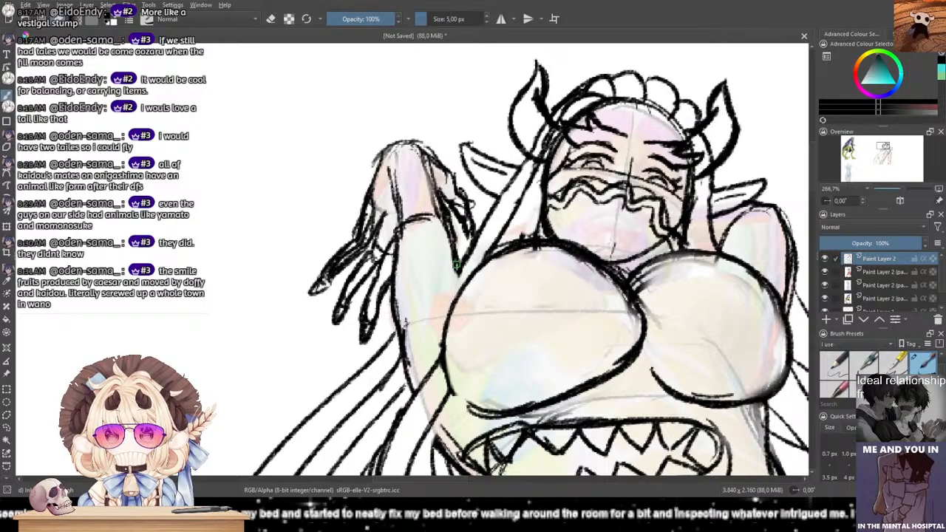
{"action": "mouse_move", "coordinate": [482, 267]}
{"action": "left_mouse_down"}
{"action": "mouse_move", "coordinate": [539, 168]}
{"action": "mouse_move", "coordinate": [508, 233]}
{"action": "left_mouse_up"}
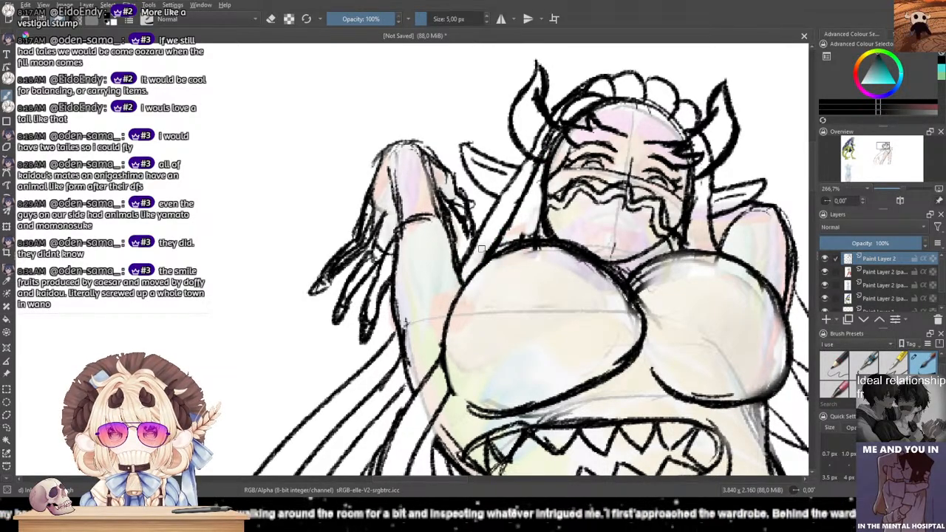
Step: Restroke the edges of the hair locks framing the face, from the horn down toward the chest
{"action": "left_click_drag", "start_coordinate": [558, 122], "coordinate": [521, 200]}
{"action": "left_click_drag", "start_coordinate": [512, 161], "coordinate": [462, 228]}
{"action": "left_click_drag", "start_coordinate": [521, 208], "coordinate": [490, 260]}
{"action": "key", "text": "ctrl+z"}
{"action": "left_click_drag", "start_coordinate": [522, 210], "coordinate": [494, 289]}
{"action": "left_click_drag", "start_coordinate": [559, 229], "coordinate": [522, 233]}
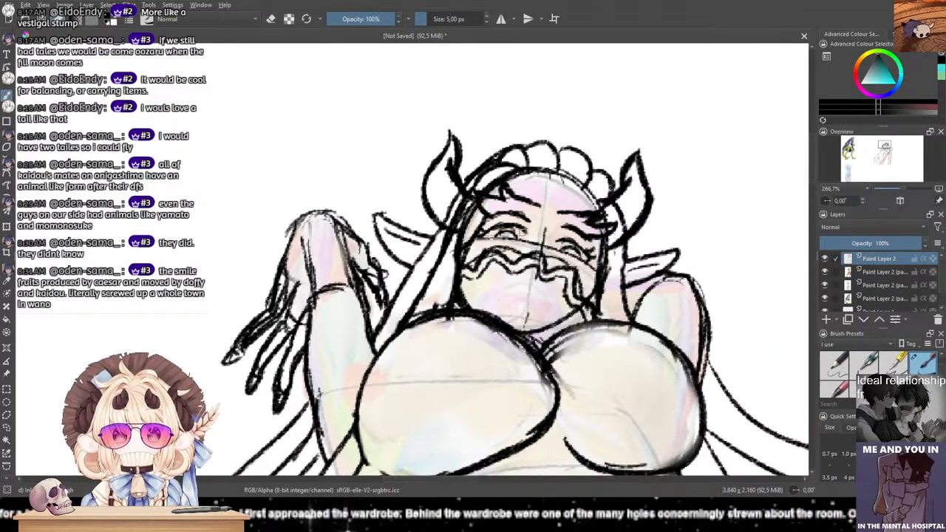
{"action": "left_click_drag", "start_coordinate": [605, 241], "coordinate": [597, 299]}
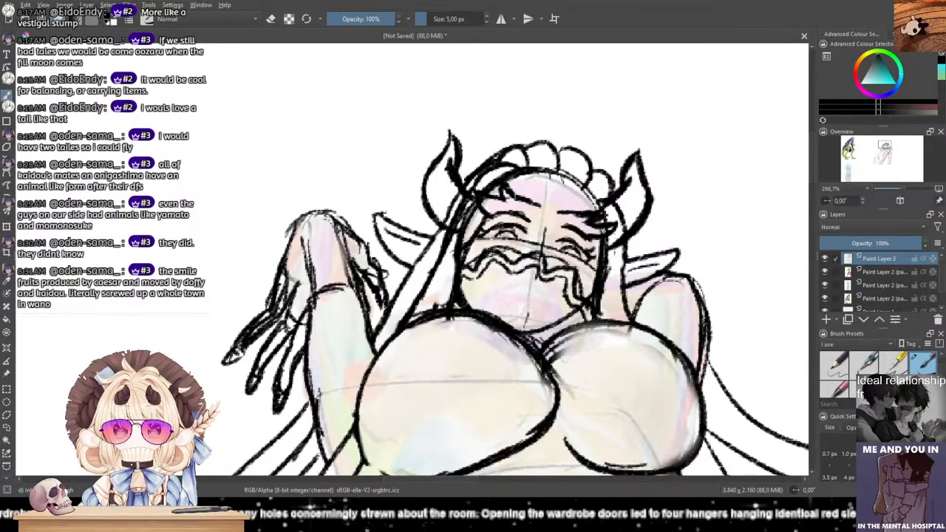
Step: Erase the excess hair lines between the horn and the temple on the clawed hand's side with a 50 px eraser
{"action": "left_click", "coordinate": [833, 362]}
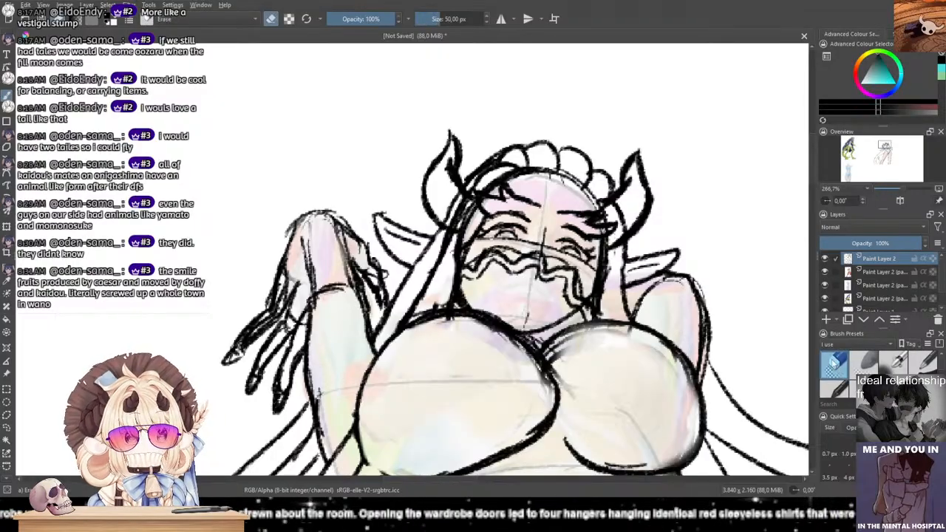
{"action": "scroll", "coordinate": [452, 220], "scroll_direction": "up", "scroll_amount": 3}
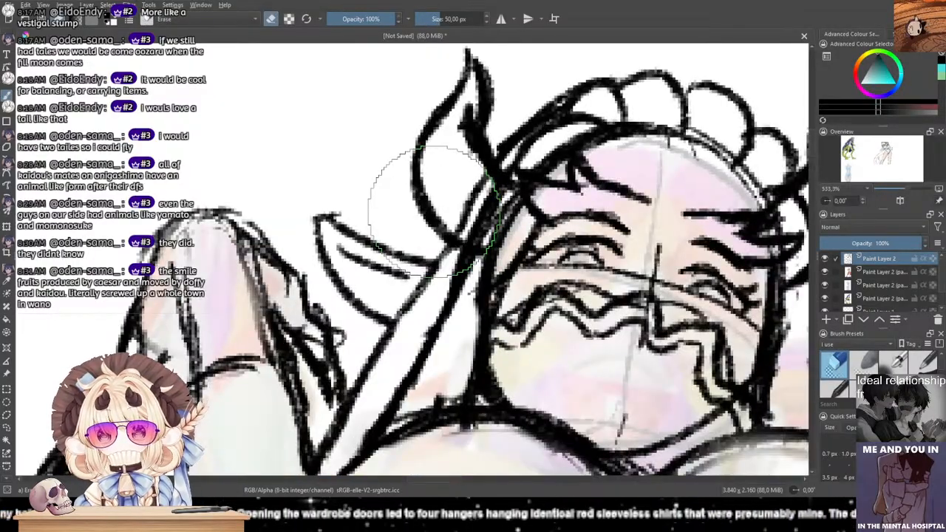
{"action": "mouse_move", "coordinate": [517, 189]}
{"action": "left_mouse_down"}
{"action": "mouse_move", "coordinate": [450, 362]}
{"action": "mouse_move", "coordinate": [512, 211]}
{"action": "mouse_move", "coordinate": [370, 243]}
{"action": "mouse_move", "coordinate": [412, 223]}
{"action": "mouse_move", "coordinate": [403, 215]}
{"action": "left_mouse_up"}
{"action": "mouse_move", "coordinate": [493, 226]}
{"action": "left_mouse_down"}
{"action": "mouse_move", "coordinate": [438, 221]}
{"action": "mouse_move", "coordinate": [387, 191]}
{"action": "left_mouse_up"}
{"action": "mouse_move", "coordinate": [586, 227]}
{"action": "left_mouse_down"}
{"action": "mouse_move", "coordinate": [560, 359]}
{"action": "mouse_move", "coordinate": [665, 314]}
{"action": "left_mouse_up"}
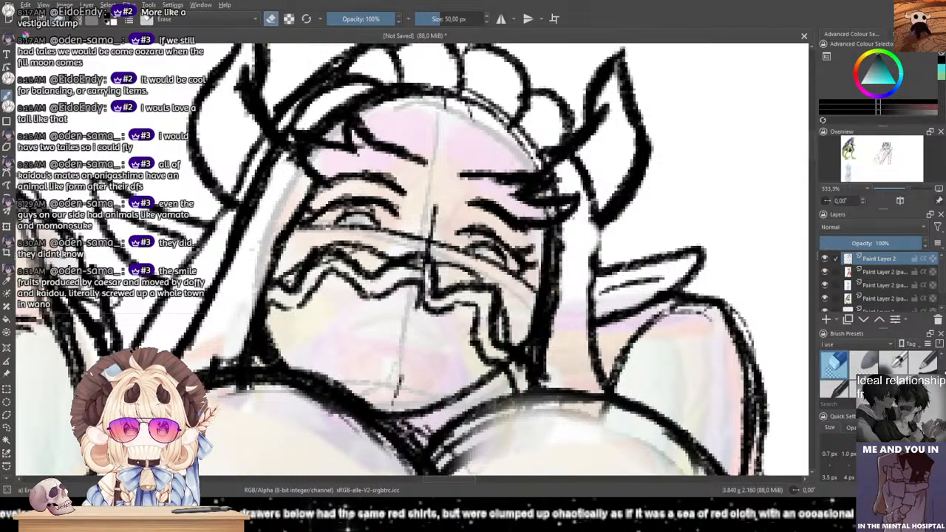
Step: Try to restroke the outer edge of the hair lock opposite the clawed hand with the 5 px brush
{"action": "left_click", "coordinate": [923, 363]}
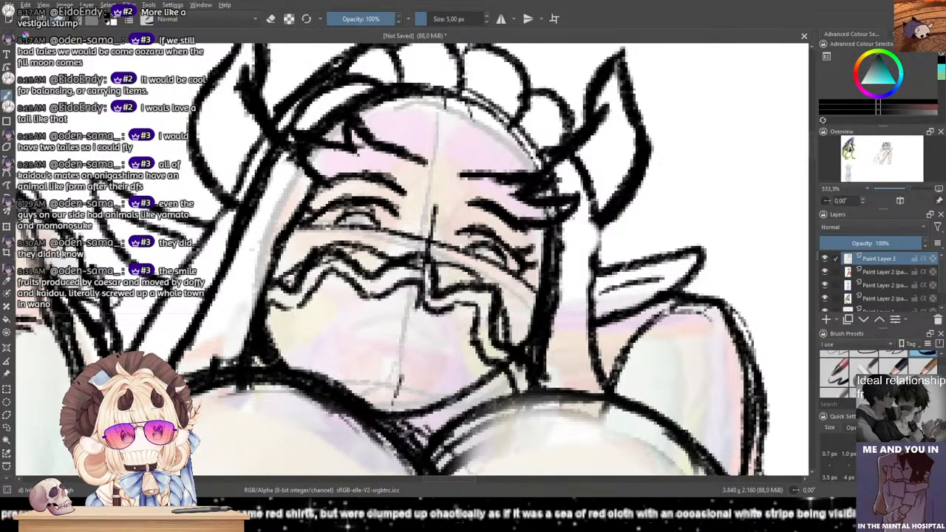
{"action": "left_click_drag", "start_coordinate": [585, 177], "coordinate": [607, 365]}
{"action": "key", "text": "ctrl+z"}
Step: Review the whole figure's line work against the reference character
{"action": "scroll", "coordinate": [602, 288], "scroll_direction": "down", "scroll_amount": 1}
{"action": "scroll", "coordinate": [408, 258], "scroll_direction": "down", "scroll_amount": 1}
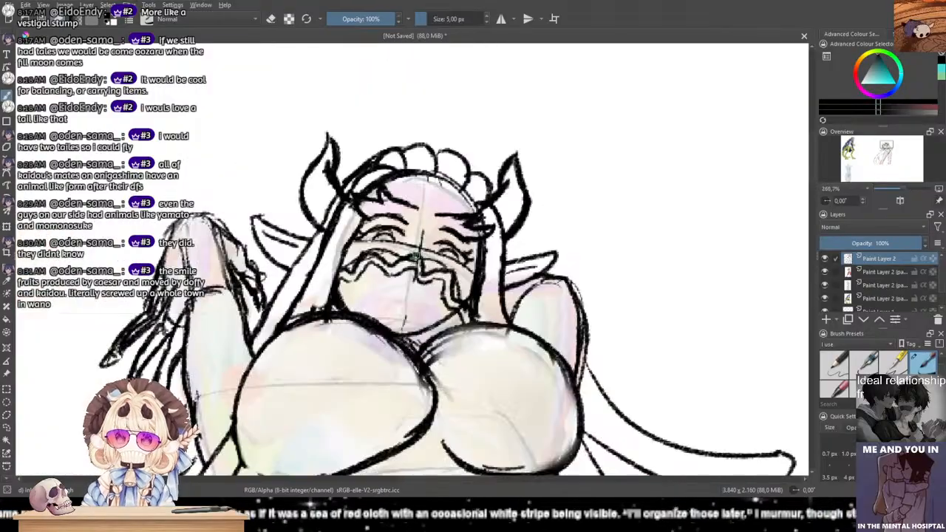
{"action": "left_click_drag", "start_coordinate": [461, 259], "coordinate": [499, 285]}
{"action": "scroll", "coordinate": [486, 259], "scroll_direction": "down", "scroll_amount": 1}
{"action": "scroll", "coordinate": [485, 290], "scroll_direction": "down", "scroll_amount": 2}
{"action": "scroll", "coordinate": [488, 289], "scroll_direction": "down", "scroll_amount": 1}
{"action": "left_click_drag", "start_coordinate": [314, 300], "coordinate": [536, 293]}
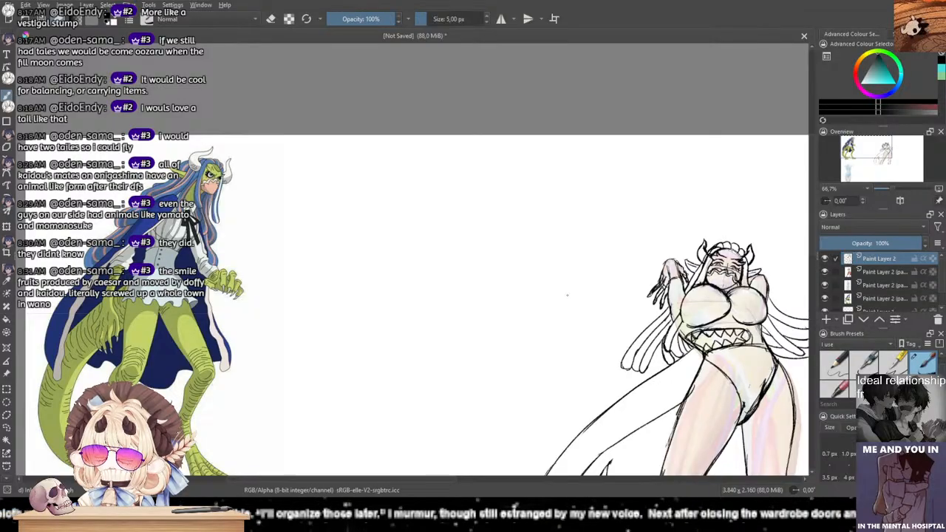
{"action": "scroll", "coordinate": [569, 299], "scroll_direction": "down", "scroll_amount": 1}
{"action": "mouse_move", "coordinate": [683, 356]}
{"action": "left_mouse_down"}
{"action": "mouse_move", "coordinate": [561, 297]}
{"action": "mouse_move", "coordinate": [505, 342]}
{"action": "left_mouse_up"}
{"action": "scroll", "coordinate": [520, 323], "scroll_direction": "up", "scroll_amount": 3}
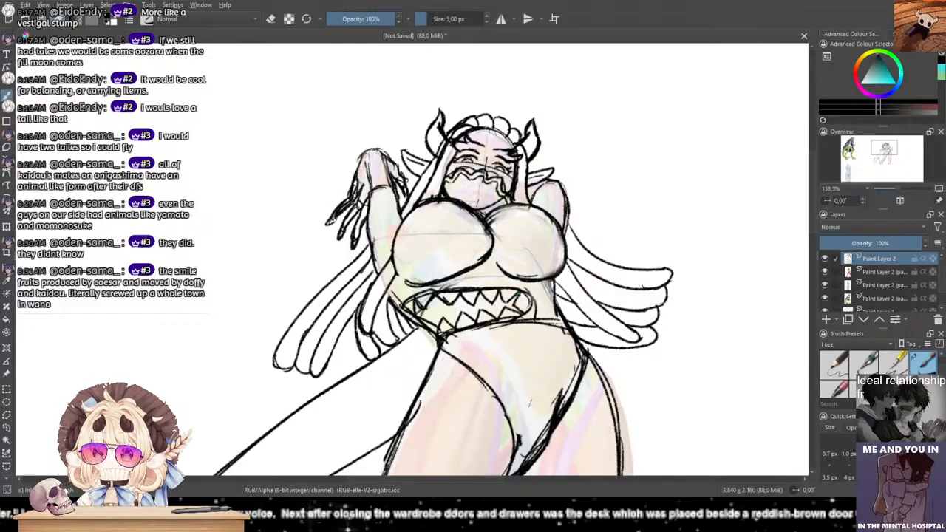
Step: Set the opacity of the coloured rough layer directly below Paint Layer 2 to 0% and make Paint Layer 2 active again
{"action": "mouse_move", "coordinate": [874, 243]}
{"action": "left_mouse_down"}
{"action": "mouse_move", "coordinate": [862, 249]}
{"action": "mouse_move", "coordinate": [924, 244]}
{"action": "mouse_move", "coordinate": [739, 247]}
{"action": "left_mouse_up"}
{"action": "left_click", "coordinate": [883, 272]}
{"action": "scroll", "coordinate": [695, 252], "scroll_direction": "down", "scroll_amount": 2}
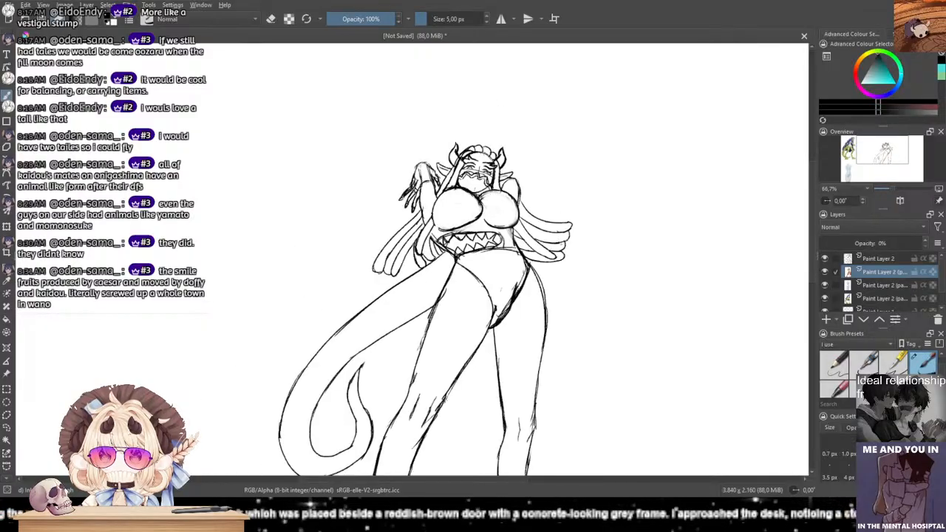
{"action": "scroll", "coordinate": [715, 253], "scroll_direction": "up", "scroll_amount": 4}
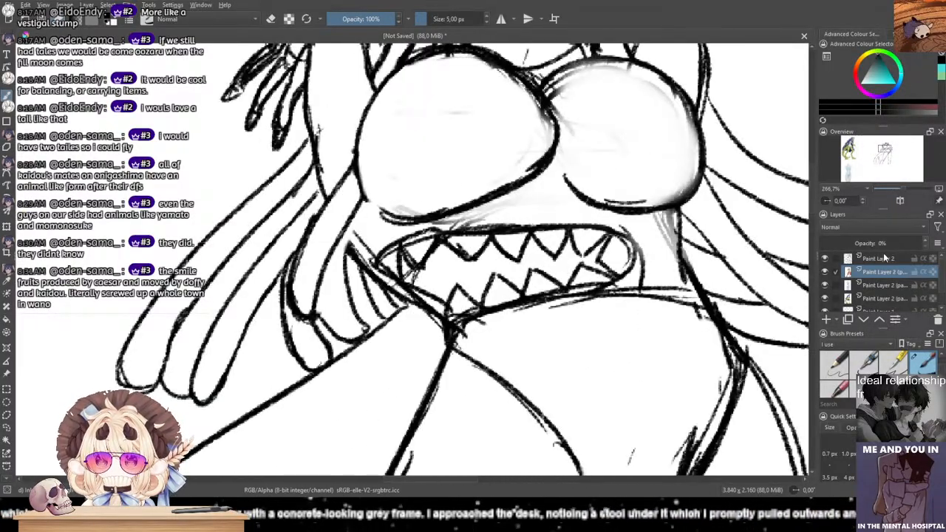
{"action": "left_click", "coordinate": [883, 258]}
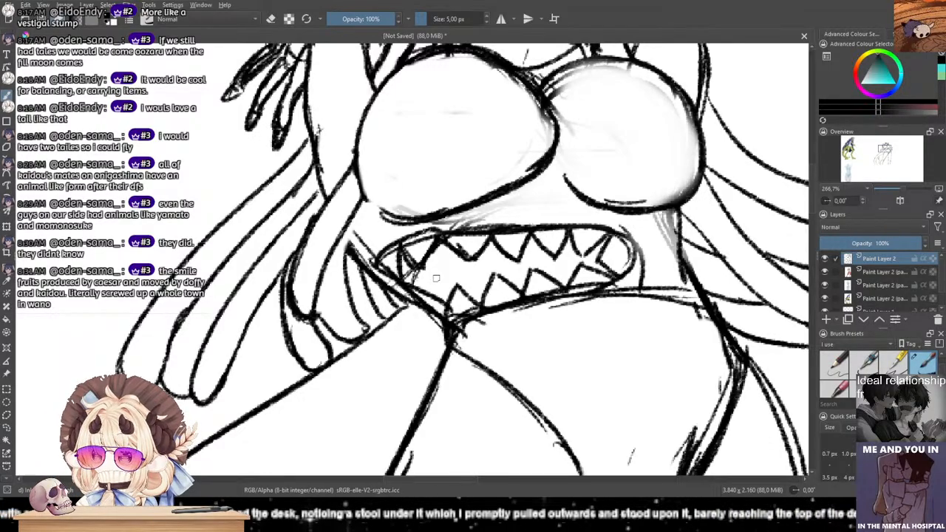
Step: Thicken the waist contour beside the stomach mouth's corner and erase the doubled line and strand tops beneath it
{"action": "mouse_move", "coordinate": [439, 237]}
{"action": "left_mouse_down"}
{"action": "mouse_move", "coordinate": [458, 261]}
{"action": "mouse_move", "coordinate": [458, 280]}
{"action": "left_mouse_up"}
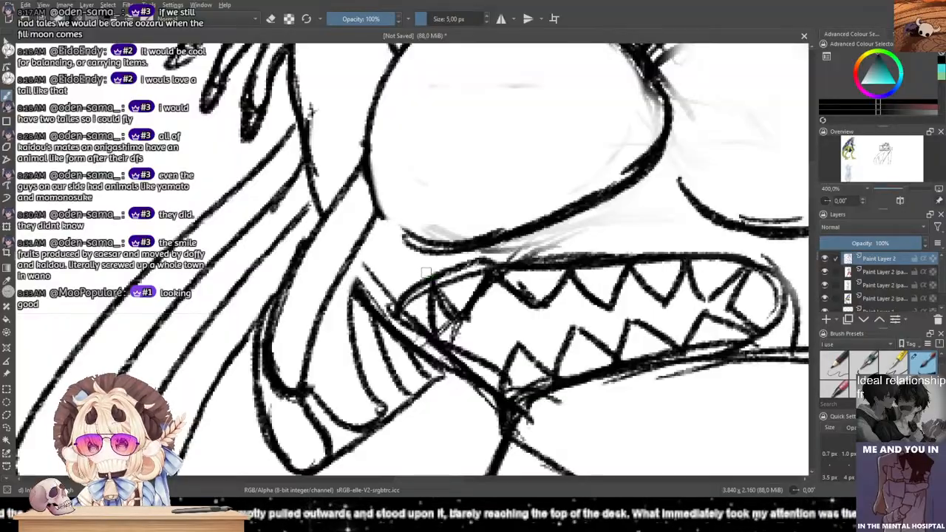
{"action": "left_click_drag", "start_coordinate": [347, 259], "coordinate": [396, 305]}
{"action": "mouse_move", "coordinate": [352, 267]}
{"action": "left_mouse_down"}
{"action": "mouse_move", "coordinate": [395, 299]}
{"action": "mouse_move", "coordinate": [391, 307]}
{"action": "left_mouse_up"}
{"action": "left_click", "coordinate": [833, 362]}
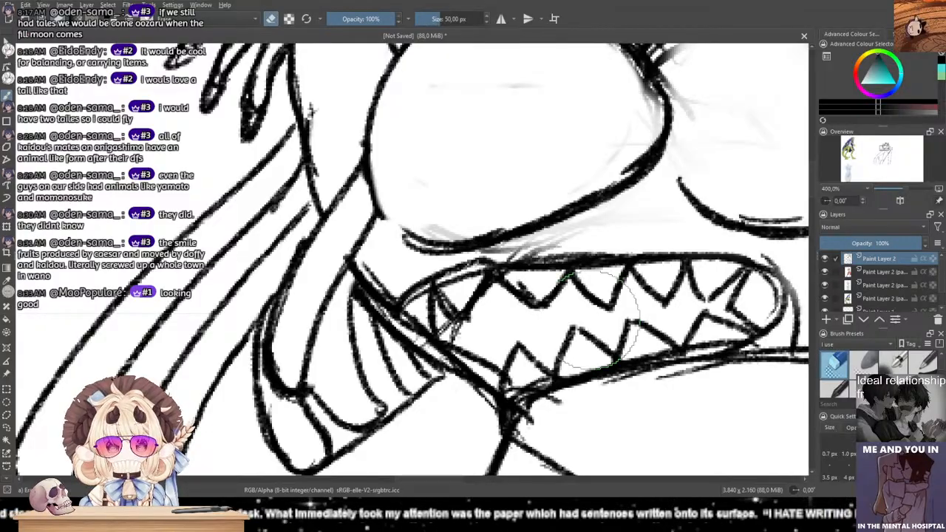
{"action": "mouse_move", "coordinate": [402, 348]}
{"action": "left_mouse_down"}
{"action": "mouse_move", "coordinate": [433, 359]}
{"action": "mouse_move", "coordinate": [390, 347]}
{"action": "left_mouse_up"}
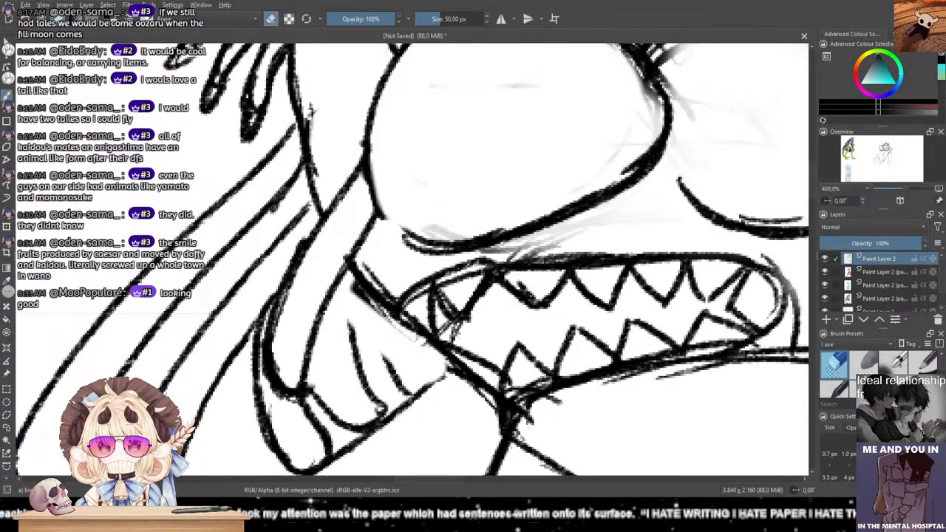
Step: Redraw the short hair strands hanging below the waist contour with the 5 px brush
{"action": "scroll", "coordinate": [913, 362], "scroll_direction": "down", "scroll_amount": 3}
{"action": "left_click", "coordinate": [899, 364]}
{"action": "left_click", "coordinate": [913, 364]}
{"action": "left_click_drag", "start_coordinate": [381, 309], "coordinate": [408, 380]}
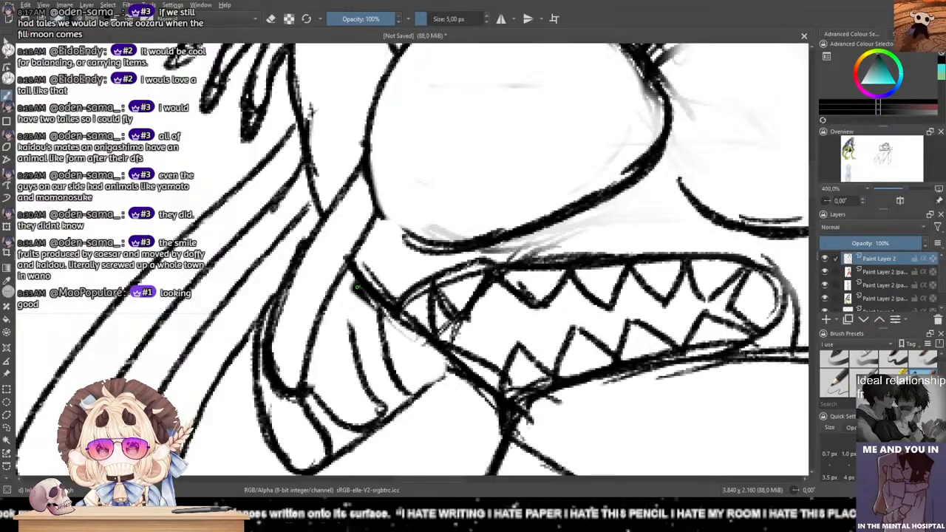
{"action": "left_click_drag", "start_coordinate": [357, 287], "coordinate": [367, 378]}
{"action": "left_click_drag", "start_coordinate": [354, 307], "coordinate": [386, 411]}
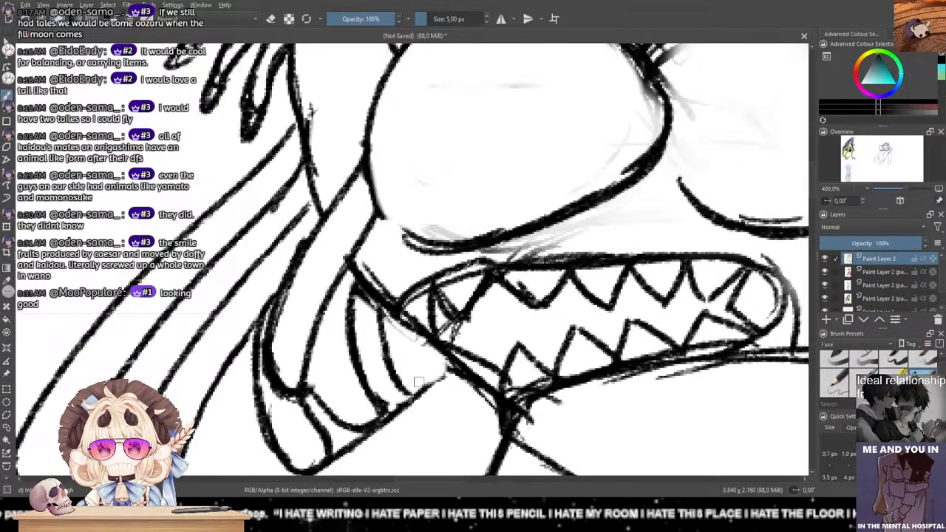
{"action": "left_click_drag", "start_coordinate": [382, 318], "coordinate": [411, 390]}
{"action": "left_click_drag", "start_coordinate": [411, 331], "coordinate": [452, 375]}
{"action": "key", "text": "ctrl+z"}
{"action": "left_click_drag", "start_coordinate": [399, 323], "coordinate": [453, 373]}
{"action": "scroll", "coordinate": [420, 312], "scroll_direction": "down", "scroll_amount": 2}
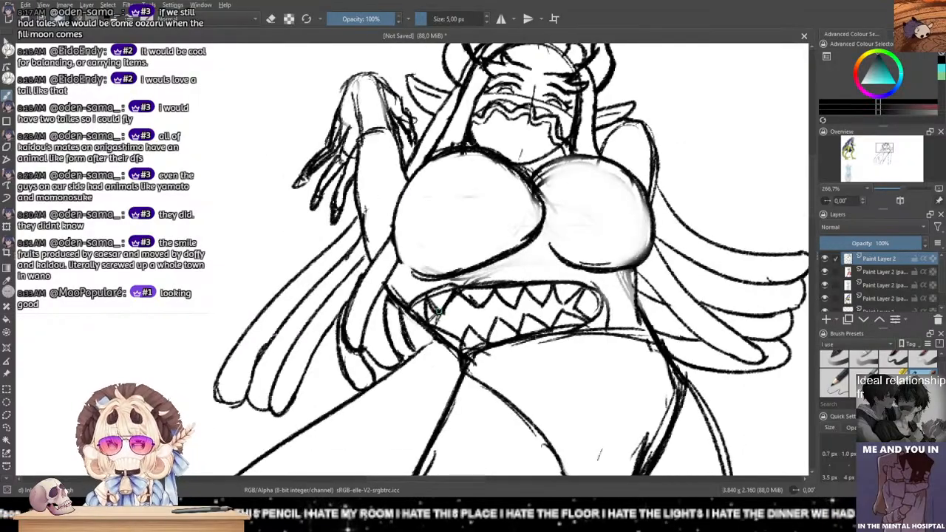
Step: Erase the line crossing the raised arm below the elbow with the 50 px eraser
{"action": "scroll", "coordinate": [450, 308], "scroll_direction": "down", "scroll_amount": 2}
{"action": "left_click_drag", "start_coordinate": [482, 279], "coordinate": [440, 287]}
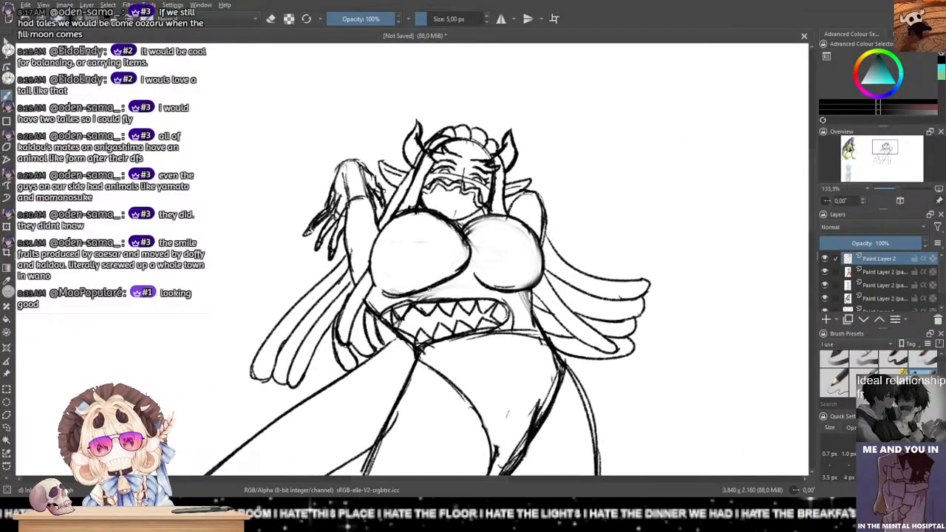
{"action": "scroll", "coordinate": [436, 296], "scroll_direction": "down", "scroll_amount": 1}
{"action": "left_click_drag", "start_coordinate": [366, 269], "coordinate": [416, 276]}
{"action": "scroll", "coordinate": [416, 275], "scroll_direction": "up", "scroll_amount": 3}
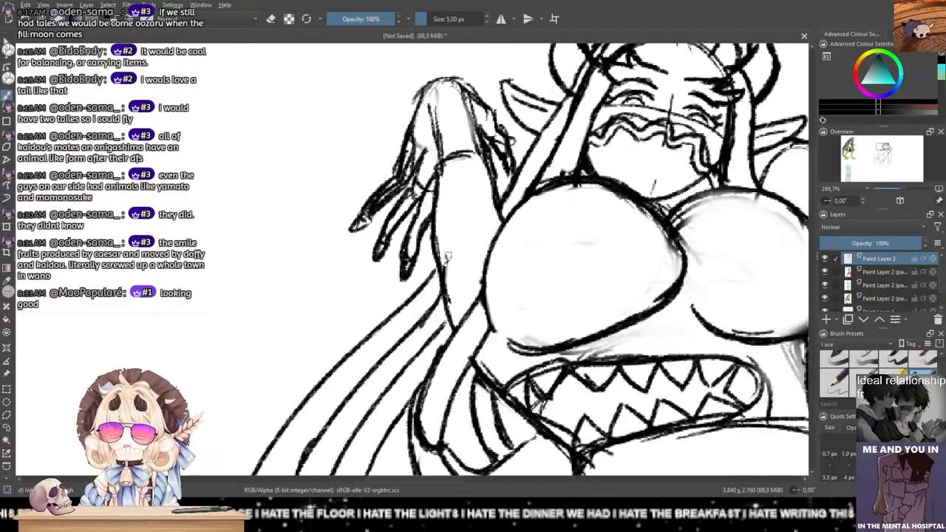
{"action": "left_click", "coordinate": [835, 366]}
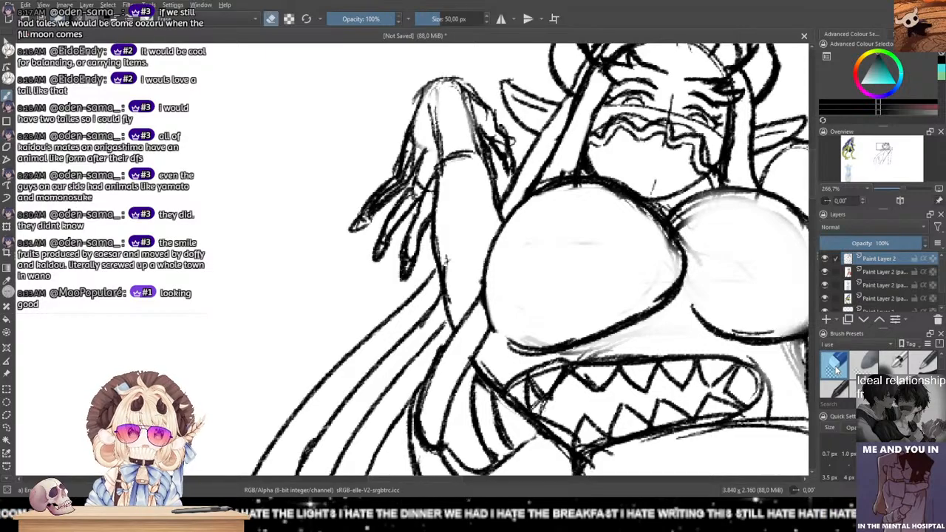
{"action": "mouse_move", "coordinate": [445, 151]}
{"action": "left_mouse_down"}
{"action": "mouse_move", "coordinate": [459, 184]}
{"action": "mouse_move", "coordinate": [459, 140]}
{"action": "left_mouse_up"}
{"action": "scroll", "coordinate": [547, 108], "scroll_direction": "down", "scroll_amount": 3}
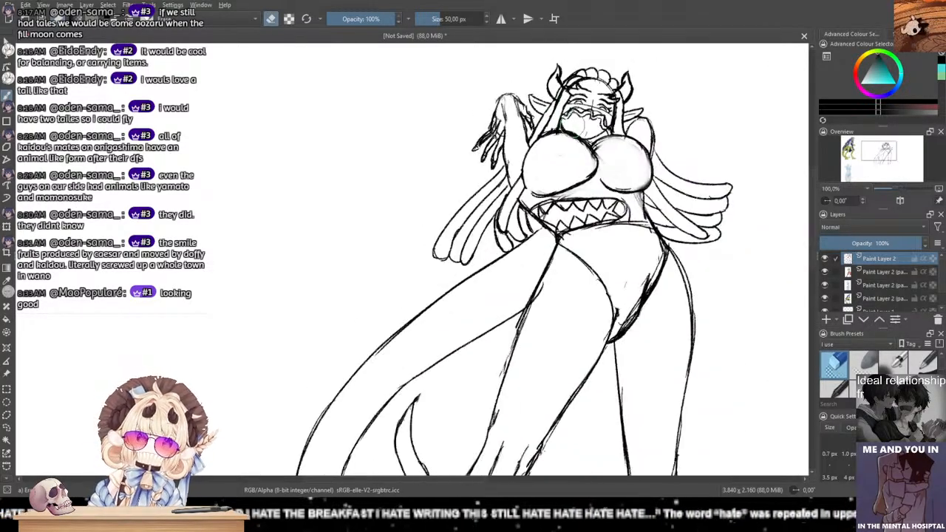
Step: Erase the stray marks where the breasts meet below the chin and redraw the right breast's upper contour with the 5 px brush
{"action": "scroll", "coordinate": [585, 162], "scroll_direction": "down", "scroll_amount": 1}
{"action": "scroll", "coordinate": [586, 162], "scroll_direction": "down", "scroll_amount": 1}
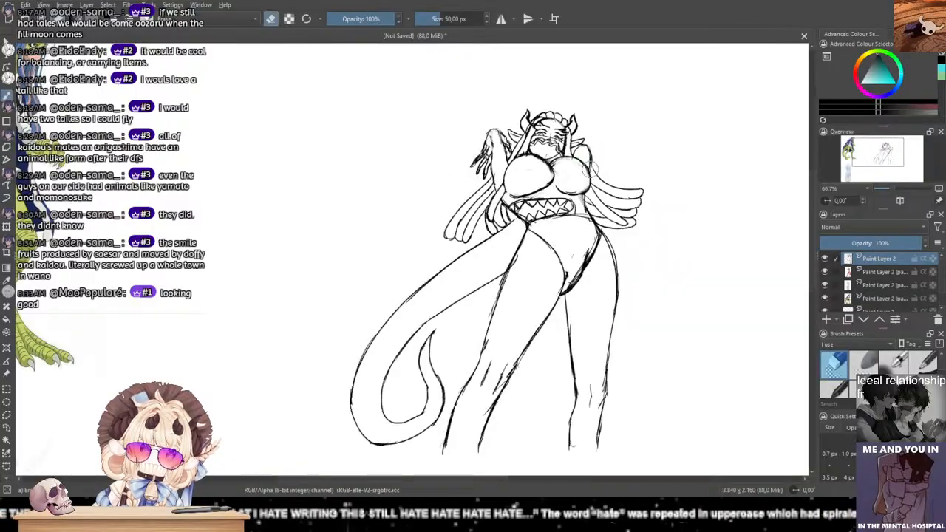
{"action": "scroll", "coordinate": [591, 167], "scroll_direction": "down", "scroll_amount": 1}
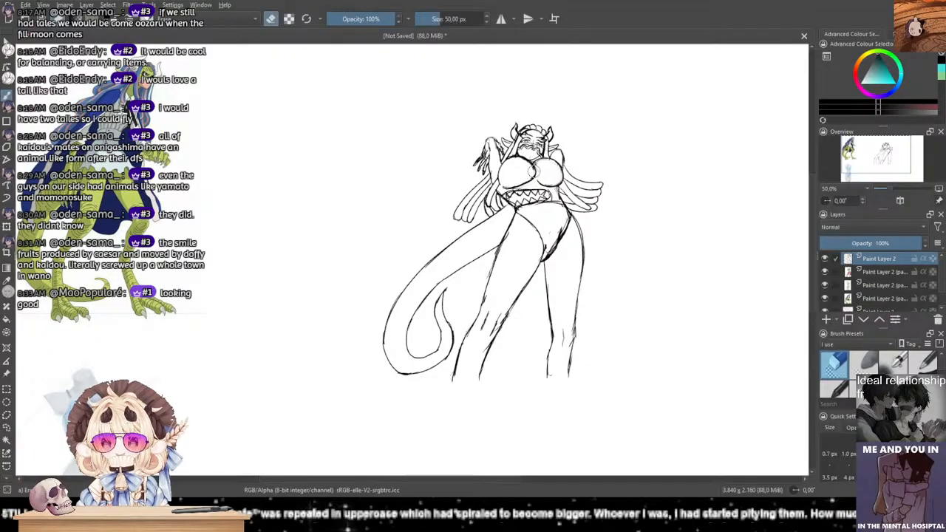
{"action": "scroll", "coordinate": [532, 170], "scroll_direction": "up", "scroll_amount": 4}
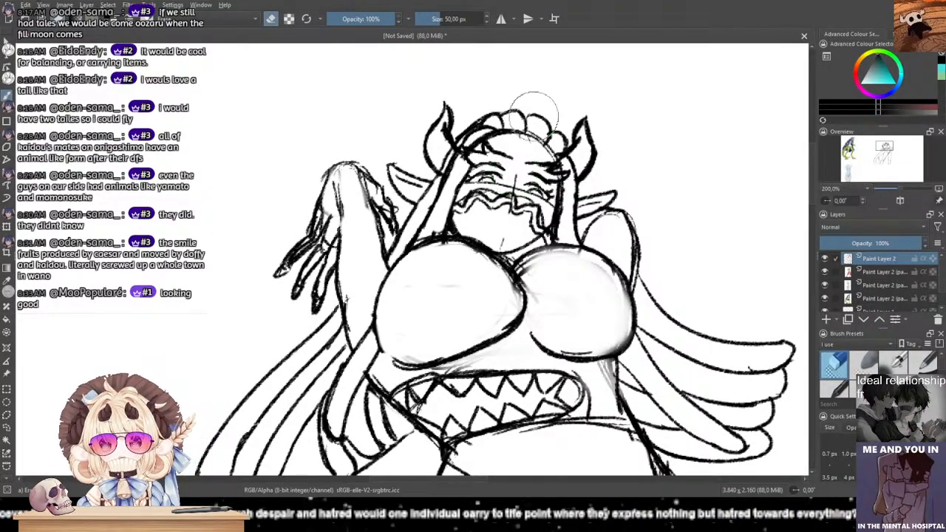
{"action": "scroll", "coordinate": [519, 162], "scroll_direction": "up", "scroll_amount": 1}
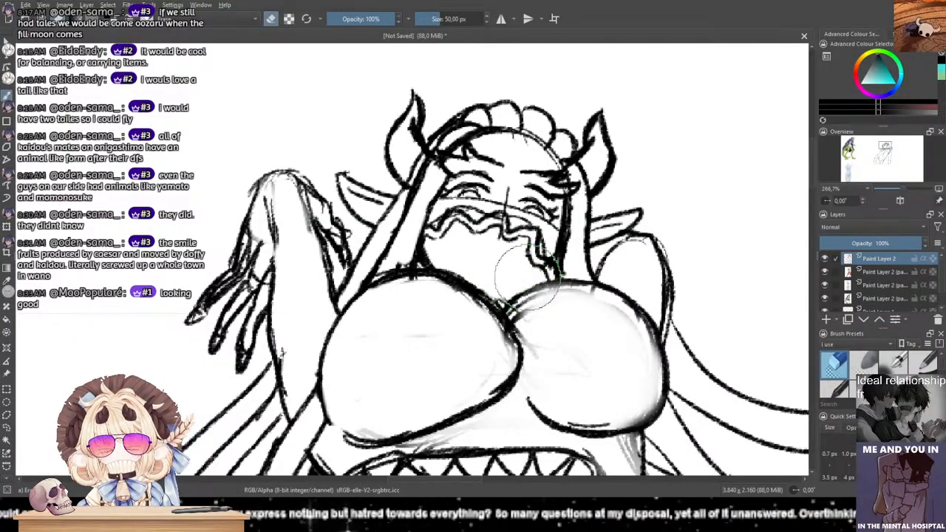
{"action": "left_click_drag", "start_coordinate": [526, 277], "coordinate": [505, 295]}
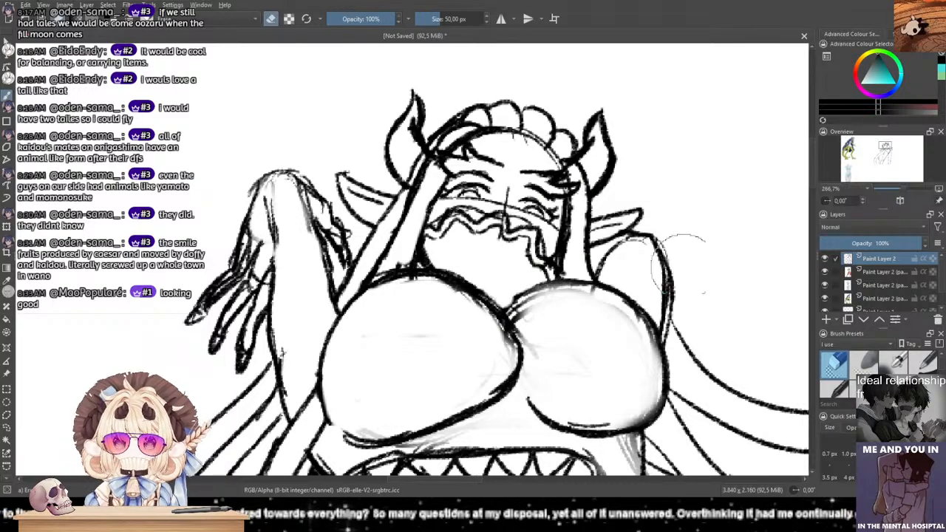
{"action": "left_click", "coordinate": [930, 363]}
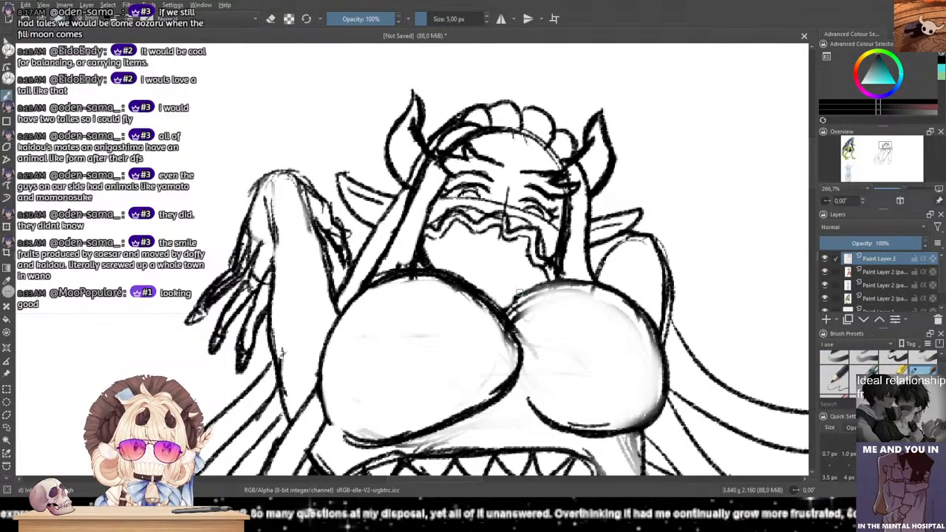
{"action": "left_click_drag", "start_coordinate": [516, 294], "coordinate": [566, 282]}
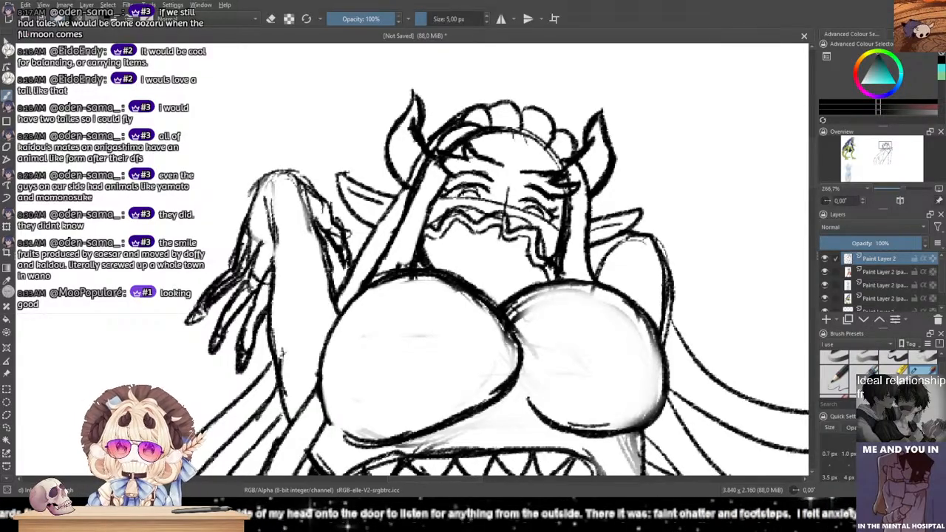
Step: Delete the coloured rough layer directly below Paint Layer 2 and fade Paint Layer 2 to 5% opacity
{"action": "scroll", "coordinate": [445, 354], "scroll_direction": "down", "scroll_amount": 1}
{"action": "left_click_drag", "start_coordinate": [443, 357], "coordinate": [412, 215]}
{"action": "scroll", "coordinate": [462, 279], "scroll_direction": "down", "scroll_amount": 2}
{"action": "left_click_drag", "start_coordinate": [496, 363], "coordinate": [512, 305]}
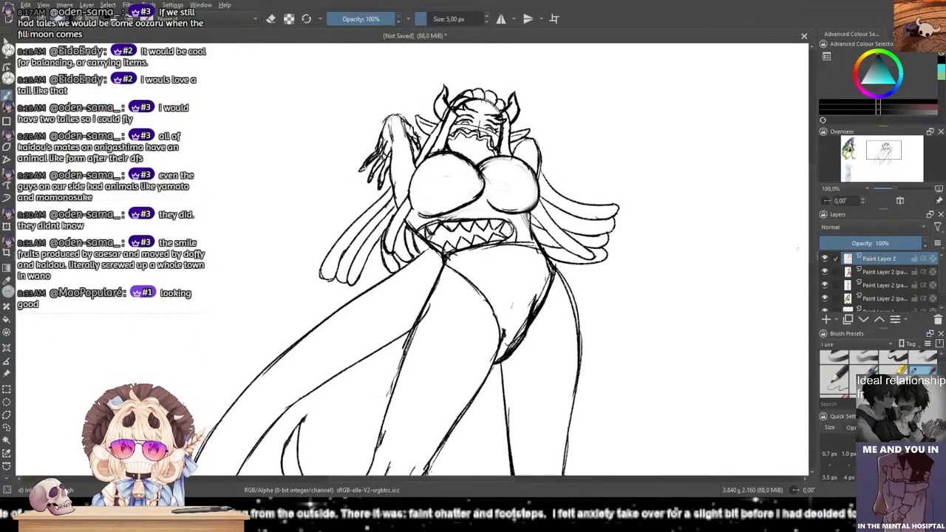
{"action": "left_click", "coordinate": [876, 274]}
{"action": "left_click", "coordinate": [937, 320]}
{"action": "left_click", "coordinate": [867, 260]}
{"action": "left_click_drag", "start_coordinate": [860, 243], "coordinate": [828, 246]}
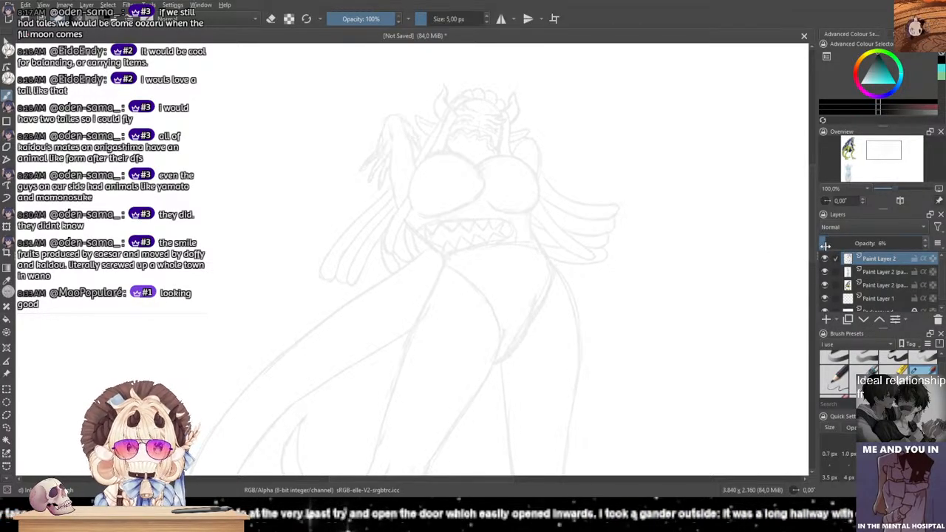
{"action": "left_click_drag", "start_coordinate": [533, 235], "coordinate": [577, 265]}
{"action": "scroll", "coordinate": [549, 259], "scroll_direction": "up", "scroll_amount": 2}
{"action": "mouse_move", "coordinate": [520, 246]}
{"action": "left_mouse_down"}
{"action": "mouse_move", "coordinate": [559, 287]}
{"action": "mouse_move", "coordinate": [539, 260]}
{"action": "mouse_move", "coordinate": [551, 313]}
{"action": "left_mouse_up"}
{"action": "scroll", "coordinate": [548, 267], "scroll_direction": "up", "scroll_amount": 1}
{"action": "scroll", "coordinate": [913, 367], "scroll_direction": "down", "scroll_amount": 3}
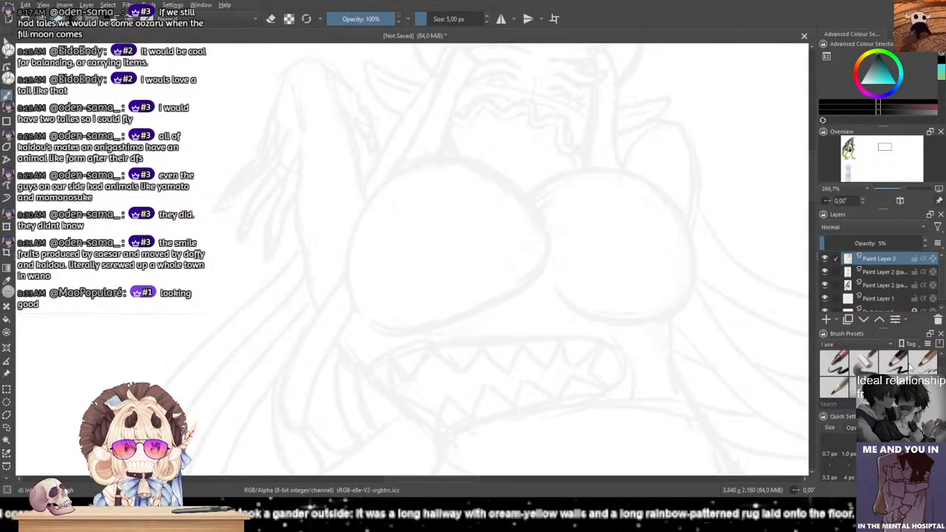
{"action": "scroll", "coordinate": [912, 367], "scroll_direction": "down", "scroll_amount": 2}
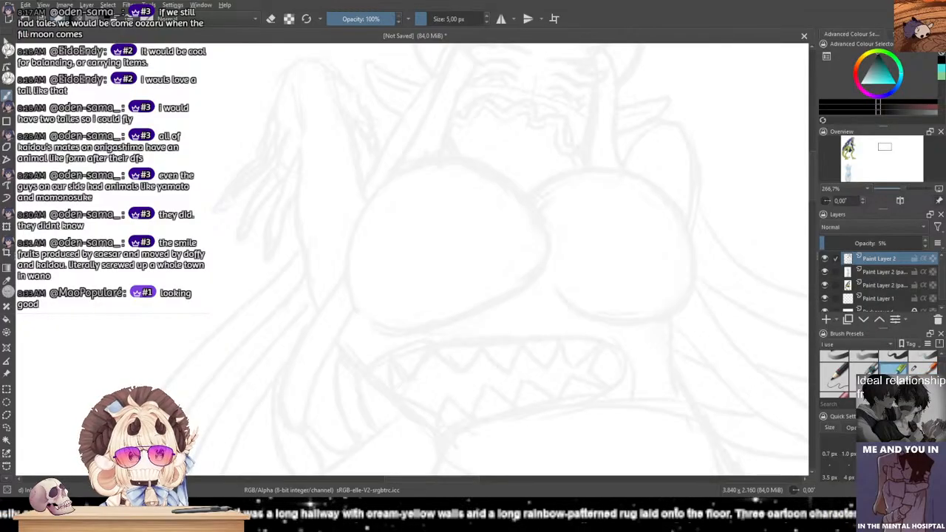
{"action": "mouse_move", "coordinate": [498, 279]}
{"action": "left_mouse_down"}
{"action": "mouse_move", "coordinate": [555, 347]}
{"action": "mouse_move", "coordinate": [651, 360]}
{"action": "left_mouse_up"}
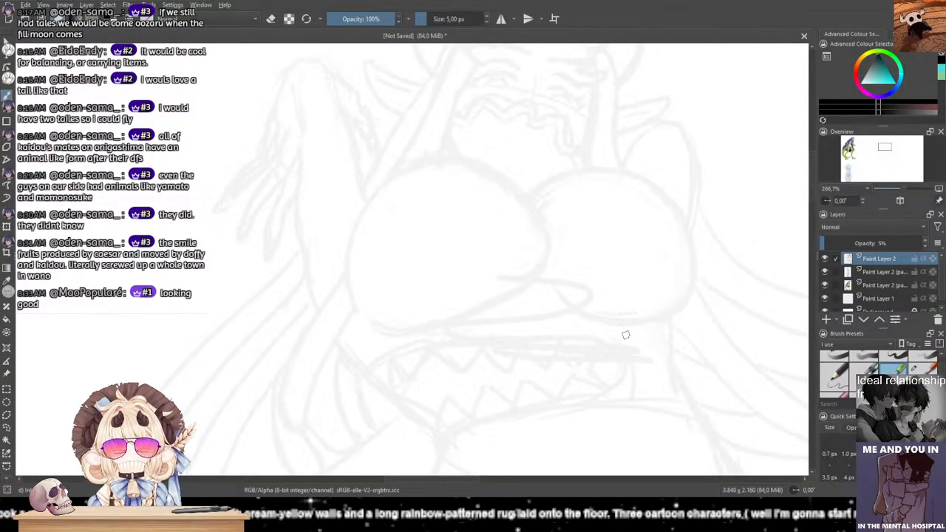
{"action": "key", "text": "ctrl+z"}
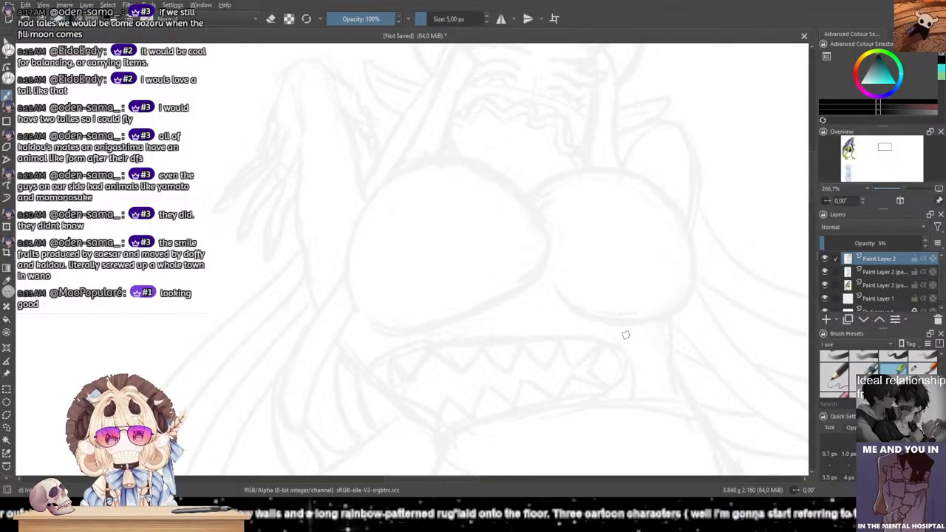
Step: Add a new paint layer above Paint Layer 2 and test the current brush on it with trial strokes
{"action": "left_click", "coordinate": [826, 319]}
{"action": "mouse_move", "coordinate": [289, 270]}
{"action": "left_mouse_down"}
{"action": "mouse_move", "coordinate": [587, 330]}
{"action": "mouse_move", "coordinate": [538, 393]}
{"action": "left_mouse_up"}
{"action": "key", "text": "ctrl+z"}
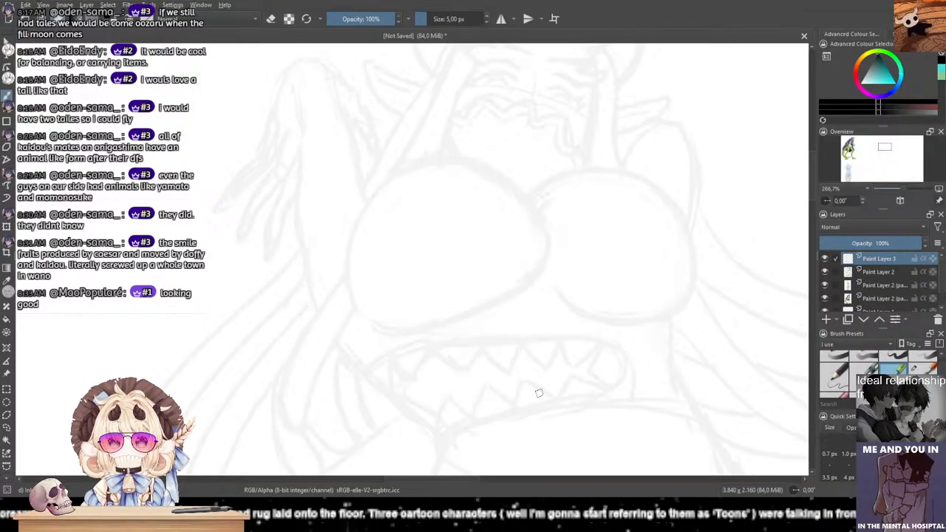
{"action": "mouse_move", "coordinate": [351, 141]}
{"action": "left_mouse_down"}
{"action": "mouse_move", "coordinate": [212, 332]}
{"action": "mouse_move", "coordinate": [394, 298]}
{"action": "mouse_move", "coordinate": [653, 278]}
{"action": "left_mouse_up"}
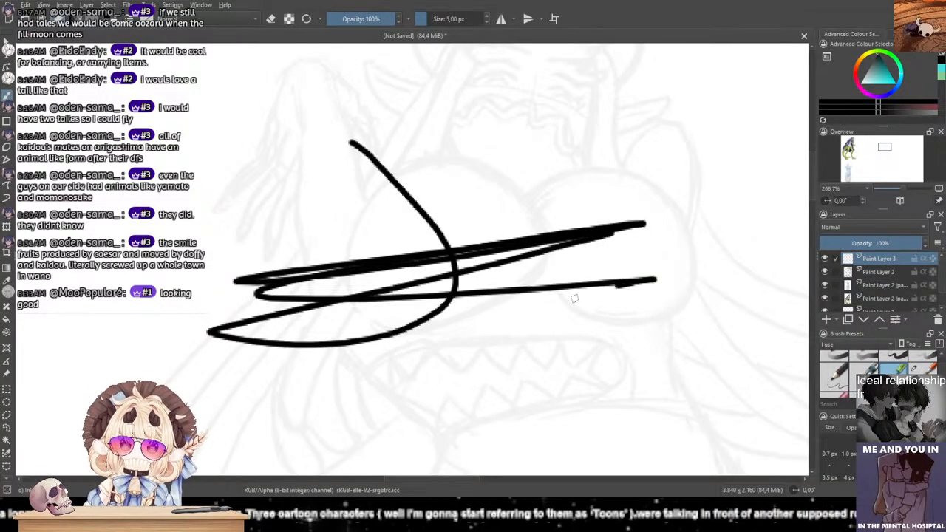
{"action": "key", "text": "ctrl+z"}
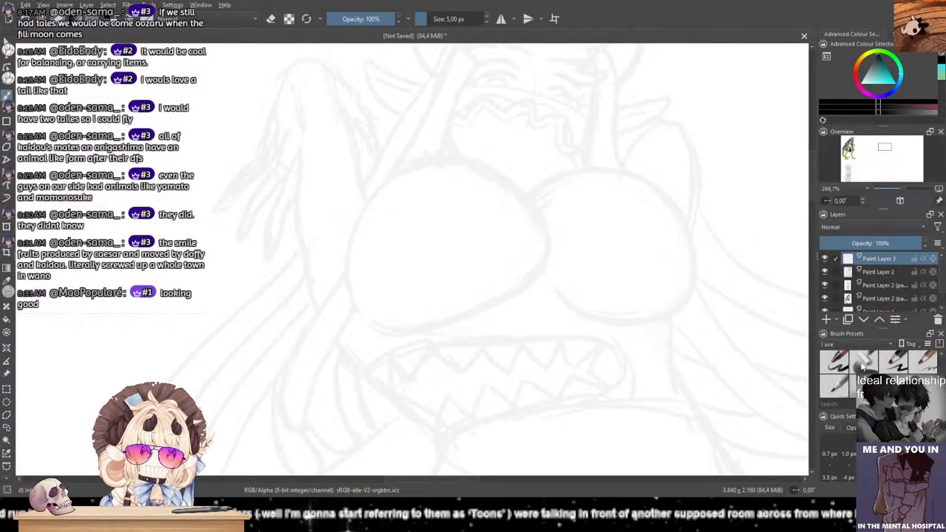
Step: Choose another brush preset for the line art, set its size to 5 px and test it
{"action": "scroll", "coordinate": [894, 371], "scroll_direction": "down", "scroll_amount": 4}
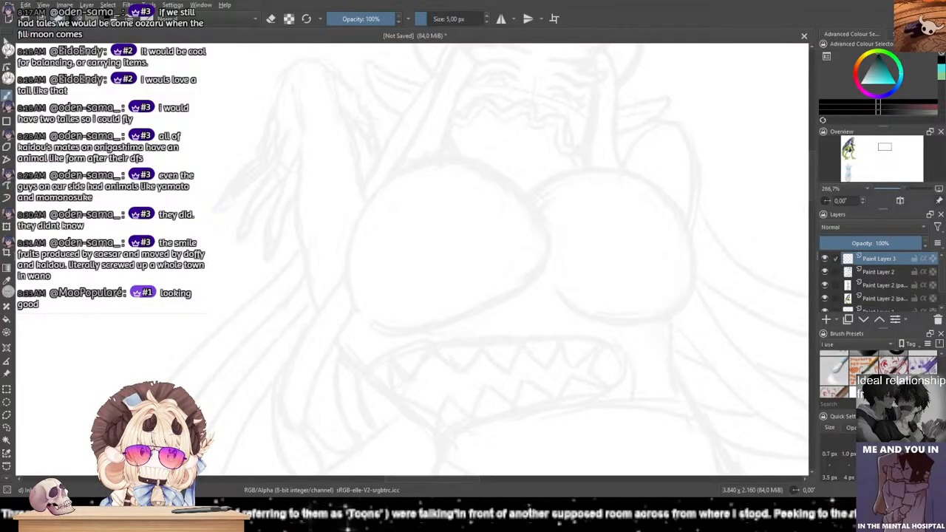
{"action": "left_click", "coordinate": [893, 368]}
{"action": "mouse_move", "coordinate": [591, 293]}
{"action": "left_mouse_down"}
{"action": "mouse_move", "coordinate": [633, 293]}
{"action": "mouse_move", "coordinate": [770, 386]}
{"action": "mouse_move", "coordinate": [518, 381]}
{"action": "left_mouse_up"}
{"action": "key", "text": "ctrl+z"}
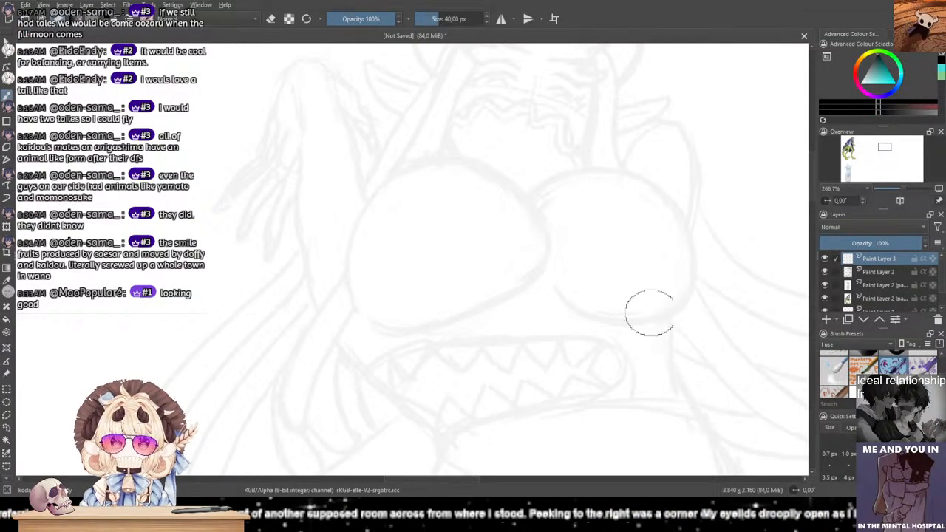
{"action": "left_click", "coordinate": [868, 469]}
{"action": "mouse_move", "coordinate": [532, 341]}
{"action": "left_mouse_down"}
{"action": "mouse_move", "coordinate": [699, 378]}
{"action": "mouse_move", "coordinate": [614, 236]}
{"action": "mouse_move", "coordinate": [581, 329]}
{"action": "mouse_move", "coordinate": [749, 337]}
{"action": "mouse_move", "coordinate": [443, 270]}
{"action": "mouse_move", "coordinate": [272, 365]}
{"action": "mouse_move", "coordinate": [362, 279]}
{"action": "left_mouse_up"}
{"action": "key", "text": "ctrl+z"}
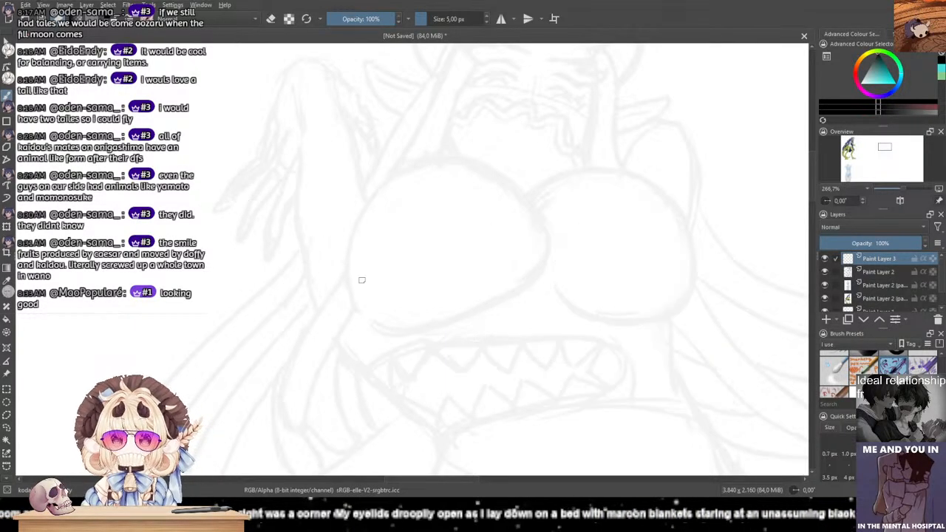
Step: Try inking the breast contours on Paint Layer 3 over the faded sketch with the 5 px brush
{"action": "left_click_drag", "start_coordinate": [358, 216], "coordinate": [353, 309]}
{"action": "mouse_move", "coordinate": [362, 221]}
{"action": "left_mouse_down"}
{"action": "mouse_move", "coordinate": [388, 185]}
{"action": "mouse_move", "coordinate": [463, 172]}
{"action": "mouse_move", "coordinate": [499, 180]}
{"action": "mouse_move", "coordinate": [546, 248]}
{"action": "mouse_move", "coordinate": [530, 281]}
{"action": "mouse_move", "coordinate": [399, 326]}
{"action": "left_mouse_up"}
{"action": "mouse_move", "coordinate": [518, 209]}
{"action": "left_mouse_down"}
{"action": "mouse_move", "coordinate": [546, 183]}
{"action": "mouse_move", "coordinate": [595, 173]}
{"action": "mouse_move", "coordinate": [656, 198]}
{"action": "mouse_move", "coordinate": [690, 268]}
{"action": "mouse_move", "coordinate": [683, 304]}
{"action": "mouse_move", "coordinate": [647, 313]}
{"action": "left_mouse_up"}
{"action": "mouse_move", "coordinate": [551, 294]}
{"action": "left_mouse_down"}
{"action": "mouse_move", "coordinate": [582, 312]}
{"action": "mouse_move", "coordinate": [666, 326]}
{"action": "left_mouse_up"}
{"action": "key", "text": "ctrl+z"}
{"action": "key", "text": "ctrl+z"}
{"action": "key", "text": "ctrl+z"}
{"action": "key", "text": "ctrl+z"}
{"action": "key", "text": "ctrl+z"}
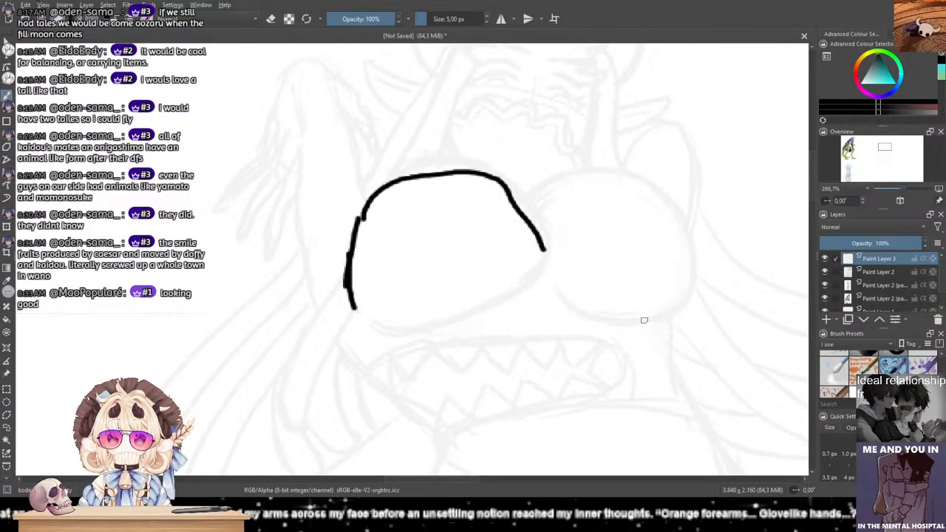
{"action": "key", "text": "ctrl+z"}
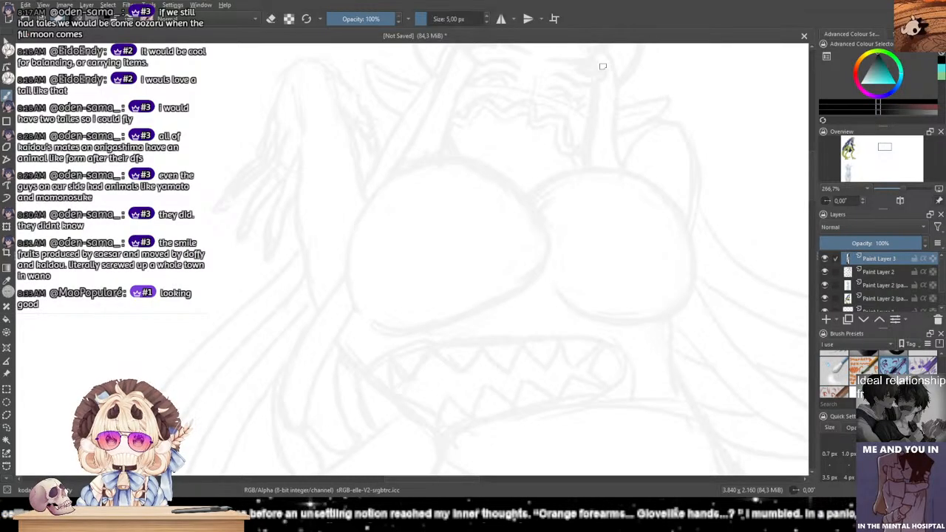
Step: Ink the left eye on Paint Layer 3 with a thick winged lash line, a curved iris and a small pupil
{"action": "mouse_move", "coordinate": [386, 136]}
{"action": "left_mouse_down"}
{"action": "mouse_move", "coordinate": [392, 240]}
{"action": "mouse_move", "coordinate": [414, 279]}
{"action": "left_mouse_up"}
{"action": "scroll", "coordinate": [528, 207], "scroll_direction": "up", "scroll_amount": 2}
{"action": "mouse_move", "coordinate": [511, 242]}
{"action": "left_mouse_down"}
{"action": "mouse_move", "coordinate": [339, 198]}
{"action": "mouse_move", "coordinate": [474, 242]}
{"action": "mouse_move", "coordinate": [397, 212]}
{"action": "mouse_move", "coordinate": [356, 212]}
{"action": "mouse_move", "coordinate": [396, 206]}
{"action": "left_mouse_up"}
{"action": "key", "text": "ctrl+z"}
{"action": "key", "text": "ctrl+z"}
{"action": "mouse_move", "coordinate": [342, 226]}
{"action": "left_mouse_down"}
{"action": "mouse_move", "coordinate": [417, 209]}
{"action": "mouse_move", "coordinate": [435, 220]}
{"action": "mouse_move", "coordinate": [408, 206]}
{"action": "mouse_move", "coordinate": [331, 221]}
{"action": "mouse_move", "coordinate": [344, 222]}
{"action": "mouse_move", "coordinate": [337, 228]}
{"action": "mouse_move", "coordinate": [328, 215]}
{"action": "mouse_move", "coordinate": [358, 218]}
{"action": "mouse_move", "coordinate": [341, 207]}
{"action": "mouse_move", "coordinate": [417, 219]}
{"action": "mouse_move", "coordinate": [422, 230]}
{"action": "mouse_move", "coordinate": [378, 230]}
{"action": "mouse_move", "coordinate": [422, 232]}
{"action": "mouse_move", "coordinate": [396, 230]}
{"action": "mouse_move", "coordinate": [404, 229]}
{"action": "left_mouse_up"}
{"action": "key", "text": "ctrl+z"}
{"action": "key", "text": "ctrl+z"}
{"action": "key", "text": "ctrl+z"}
{"action": "key", "text": "ctrl+z"}
{"action": "key", "text": "ctrl+z"}
{"action": "key", "text": "ctrl+z"}
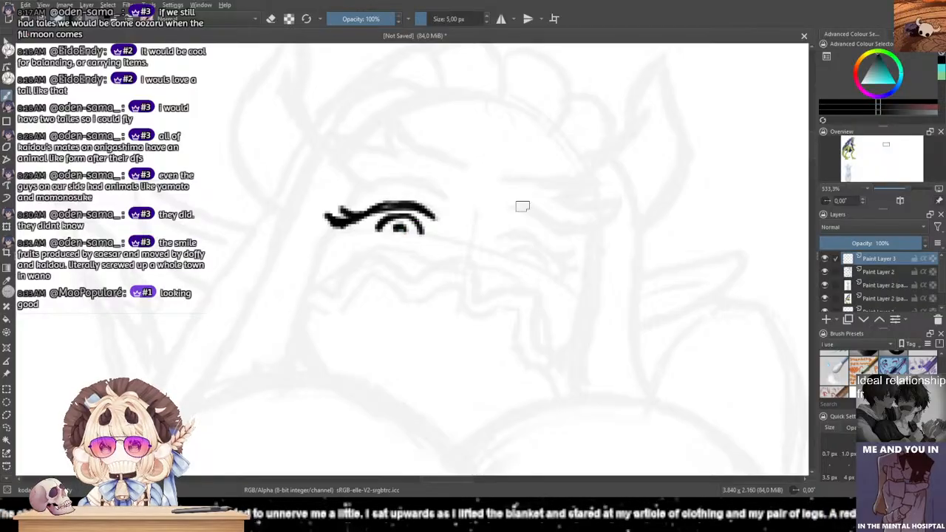
Step: Ink the right eye's slanted upper lash line with flicked lashes at its outer corner
{"action": "left_click_drag", "start_coordinate": [474, 204], "coordinate": [435, 203]}
{"action": "left_click_drag", "start_coordinate": [458, 237], "coordinate": [513, 249]}
{"action": "key", "text": "ctrl+z"}
{"action": "left_click_drag", "start_coordinate": [459, 235], "coordinate": [517, 254]}
{"action": "key", "text": "ctrl+z"}
{"action": "key", "text": "ctrl+z"}
{"action": "mouse_move", "coordinate": [466, 236]}
{"action": "left_mouse_down"}
{"action": "mouse_move", "coordinate": [515, 253]}
{"action": "mouse_move", "coordinate": [486, 234]}
{"action": "mouse_move", "coordinate": [534, 278]}
{"action": "mouse_move", "coordinate": [535, 254]}
{"action": "mouse_move", "coordinate": [521, 260]}
{"action": "left_mouse_up"}
{"action": "key", "text": "ctrl+z"}
{"action": "key", "text": "ctrl+z"}
{"action": "key", "text": "ctrl+z"}
{"action": "key", "text": "ctrl+z"}
{"action": "key", "text": "ctrl+z"}
{"action": "key", "text": "ctrl+z"}
{"action": "key", "text": "ctrl+z"}
{"action": "key", "text": "ctrl+z"}
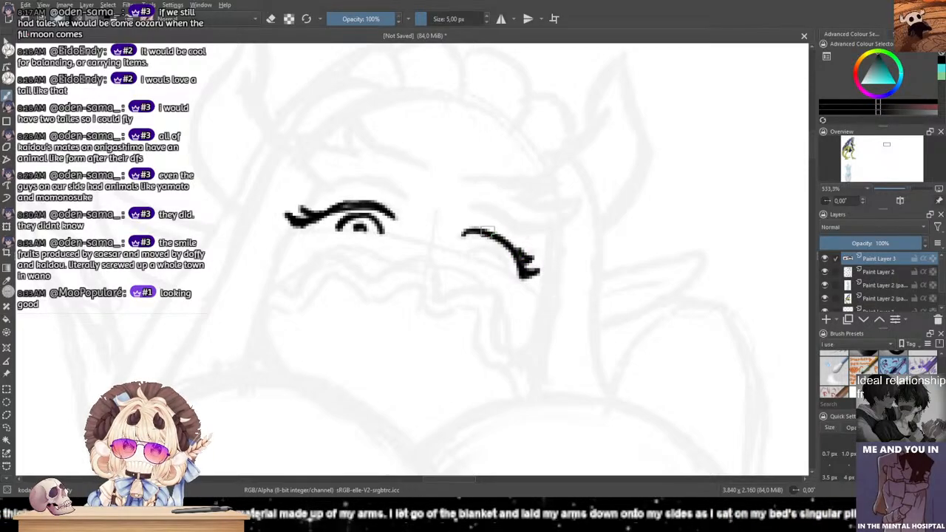
Step: Thicken the right eye's upper lash line and draw a curved iris and pupil beneath it
{"action": "left_click_drag", "start_coordinate": [464, 229], "coordinate": [517, 252]}
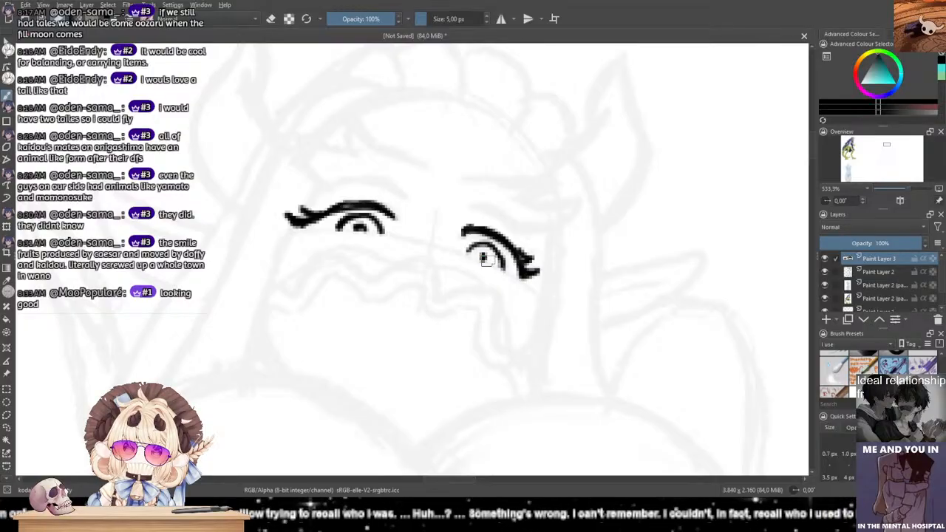
{"action": "key", "text": "ctrl+z"}
{"action": "key", "text": "ctrl+z"}
{"action": "key", "text": "ctrl+z"}
{"action": "key", "text": "ctrl+z"}
{"action": "left_click_drag", "start_coordinate": [465, 252], "coordinate": [502, 265]}
{"action": "key", "text": "ctrl+z"}
{"action": "key", "text": "ctrl+z"}
{"action": "key", "text": "ctrl+z"}
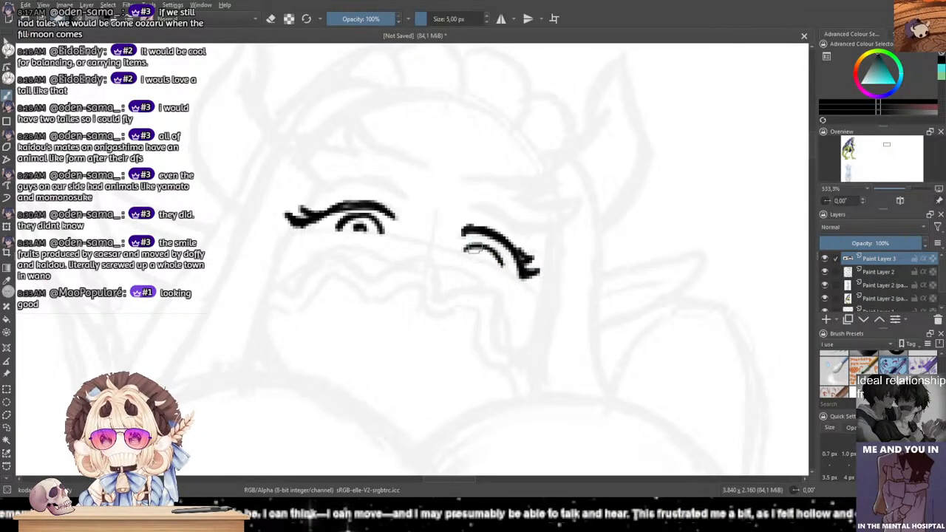
{"action": "key", "text": "ctrl+z"}
{"action": "key", "text": "ctrl+z"}
{"action": "left_click_drag", "start_coordinate": [463, 248], "coordinate": [497, 259]}
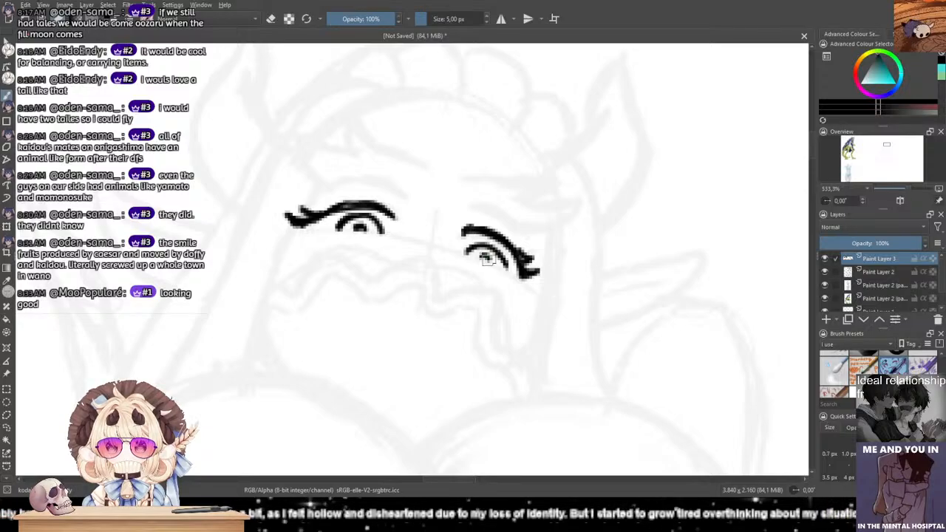
Step: Ink two parallel wavy lines across the face below the eyes for the mask's upper edge
{"action": "left_click_drag", "start_coordinate": [417, 186], "coordinate": [492, 193]}
{"action": "mouse_move", "coordinate": [354, 296]}
{"action": "left_mouse_down"}
{"action": "mouse_move", "coordinate": [376, 300]}
{"action": "mouse_move", "coordinate": [392, 268]}
{"action": "mouse_move", "coordinate": [439, 280]}
{"action": "mouse_move", "coordinate": [476, 263]}
{"action": "mouse_move", "coordinate": [512, 273]}
{"action": "mouse_move", "coordinate": [532, 297]}
{"action": "mouse_move", "coordinate": [567, 296]}
{"action": "mouse_move", "coordinate": [577, 336]}
{"action": "mouse_move", "coordinate": [605, 378]}
{"action": "mouse_move", "coordinate": [594, 368]}
{"action": "mouse_move", "coordinate": [600, 395]}
{"action": "left_mouse_up"}
{"action": "mouse_move", "coordinate": [342, 309]}
{"action": "left_mouse_down"}
{"action": "mouse_move", "coordinate": [393, 295]}
{"action": "mouse_move", "coordinate": [428, 310]}
{"action": "mouse_move", "coordinate": [418, 295]}
{"action": "mouse_move", "coordinate": [448, 305]}
{"action": "mouse_move", "coordinate": [457, 297]}
{"action": "mouse_move", "coordinate": [501, 322]}
{"action": "mouse_move", "coordinate": [542, 306]}
{"action": "mouse_move", "coordinate": [497, 310]}
{"action": "mouse_move", "coordinate": [547, 309]}
{"action": "mouse_move", "coordinate": [573, 352]}
{"action": "left_mouse_up"}
{"action": "key", "text": "ctrl+z"}
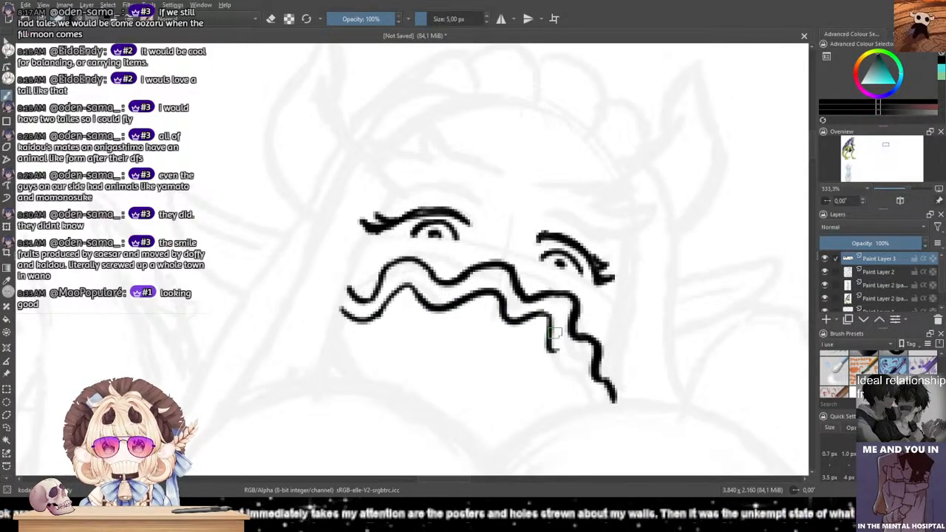
{"action": "mouse_move", "coordinate": [524, 319]}
{"action": "left_mouse_down"}
{"action": "mouse_move", "coordinate": [566, 344]}
{"action": "mouse_move", "coordinate": [552, 339]}
{"action": "mouse_move", "coordinate": [572, 359]}
{"action": "mouse_move", "coordinate": [583, 391]}
{"action": "left_mouse_up"}
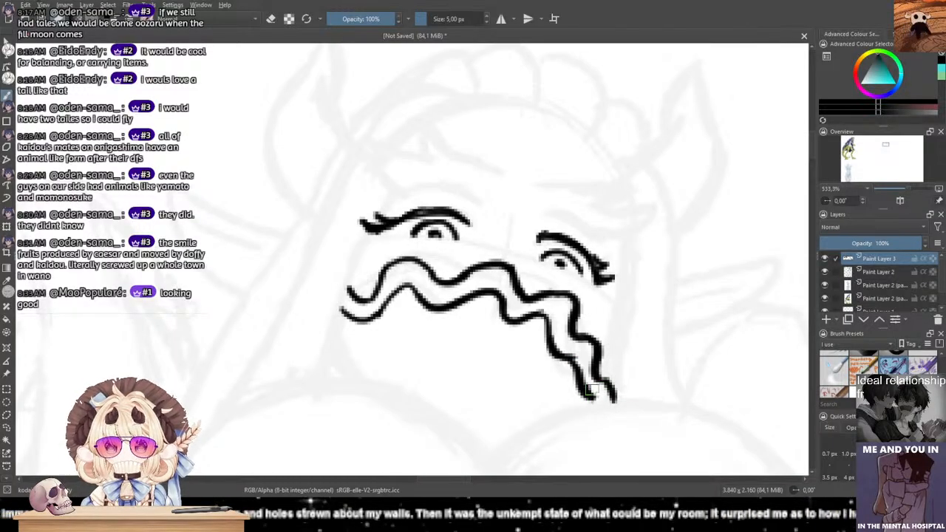
{"action": "key", "text": "ctrl+z"}
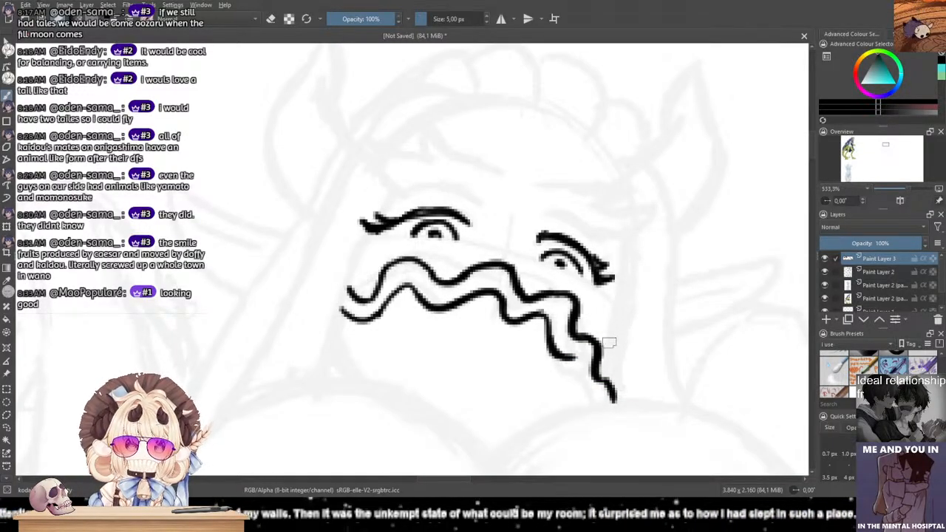
{"action": "left_click_drag", "start_coordinate": [564, 358], "coordinate": [580, 384]}
{"action": "key", "text": "ctrl+z"}
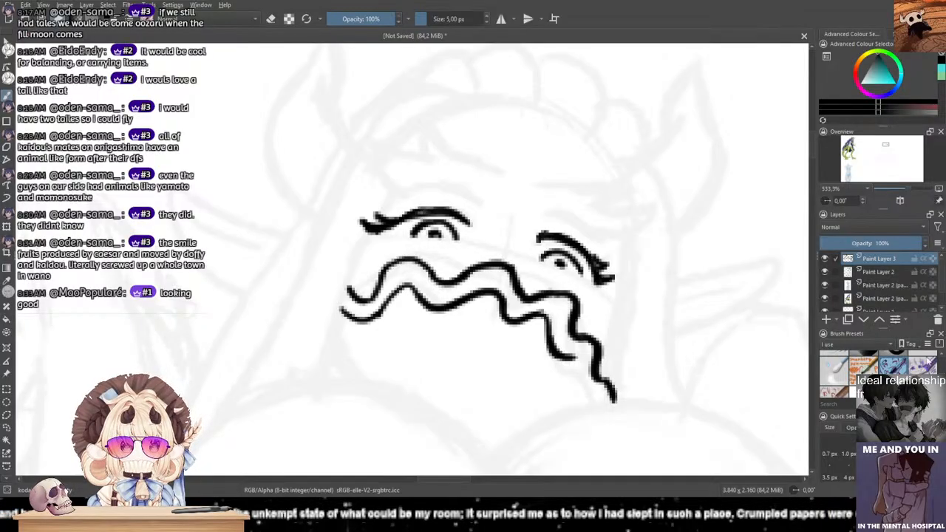
Step: Erase the lower tail of the mask's outer wavy line with the 50 px eraser
{"action": "left_click_drag", "start_coordinate": [940, 378], "coordinate": [932, 353]}
{"action": "left_click", "coordinate": [833, 366]}
{"action": "left_click_drag", "start_coordinate": [625, 401], "coordinate": [634, 357]}
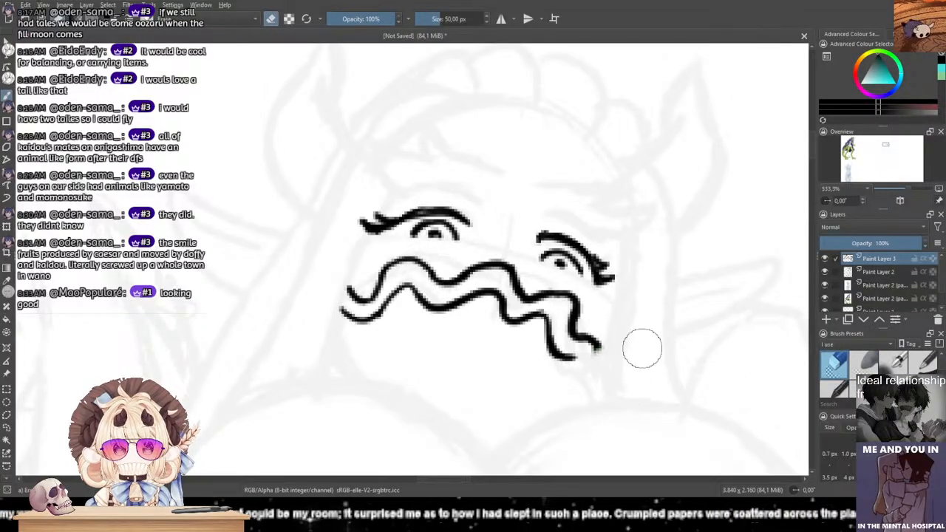
Step: Switch back to the 5 px ink brush and redraw the lower tail of the mask's outer wavy line
{"action": "mouse_move", "coordinate": [942, 361]}
{"action": "left_mouse_down"}
{"action": "mouse_move", "coordinate": [941, 384]}
{"action": "mouse_move", "coordinate": [941, 374]}
{"action": "left_mouse_up"}
{"action": "left_click", "coordinate": [835, 362]}
{"action": "key", "text": "ctrl+z"}
{"action": "mouse_move", "coordinate": [593, 341]}
{"action": "left_mouse_down"}
{"action": "mouse_move", "coordinate": [565, 361]}
{"action": "mouse_move", "coordinate": [600, 358]}
{"action": "mouse_move", "coordinate": [577, 348]}
{"action": "mouse_move", "coordinate": [603, 358]}
{"action": "left_mouse_up"}
{"action": "key", "text": "ctrl+z"}
{"action": "left_click_drag", "start_coordinate": [529, 263], "coordinate": [509, 313]}
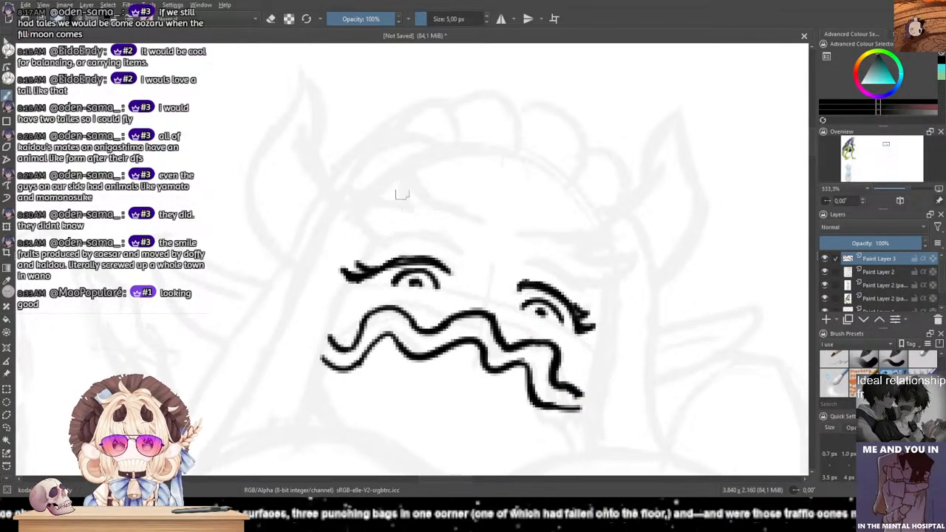
Step: Ink both eyebrows above the eyes as tapered shapes with forked, pointed outer ends
{"action": "mouse_move", "coordinate": [424, 183]}
{"action": "left_mouse_down"}
{"action": "mouse_move", "coordinate": [391, 198]}
{"action": "mouse_move", "coordinate": [408, 208]}
{"action": "mouse_move", "coordinate": [356, 182]}
{"action": "left_mouse_up"}
{"action": "key", "text": "ctrl+z"}
{"action": "mouse_move", "coordinate": [410, 209]}
{"action": "left_mouse_down"}
{"action": "mouse_move", "coordinate": [360, 198]}
{"action": "mouse_move", "coordinate": [382, 242]}
{"action": "mouse_move", "coordinate": [464, 251]}
{"action": "left_mouse_up"}
{"action": "mouse_move", "coordinate": [411, 184]}
{"action": "left_mouse_down"}
{"action": "mouse_move", "coordinate": [479, 218]}
{"action": "mouse_move", "coordinate": [613, 230]}
{"action": "mouse_move", "coordinate": [571, 253]}
{"action": "mouse_move", "coordinate": [629, 255]}
{"action": "mouse_move", "coordinate": [590, 286]}
{"action": "left_mouse_up"}
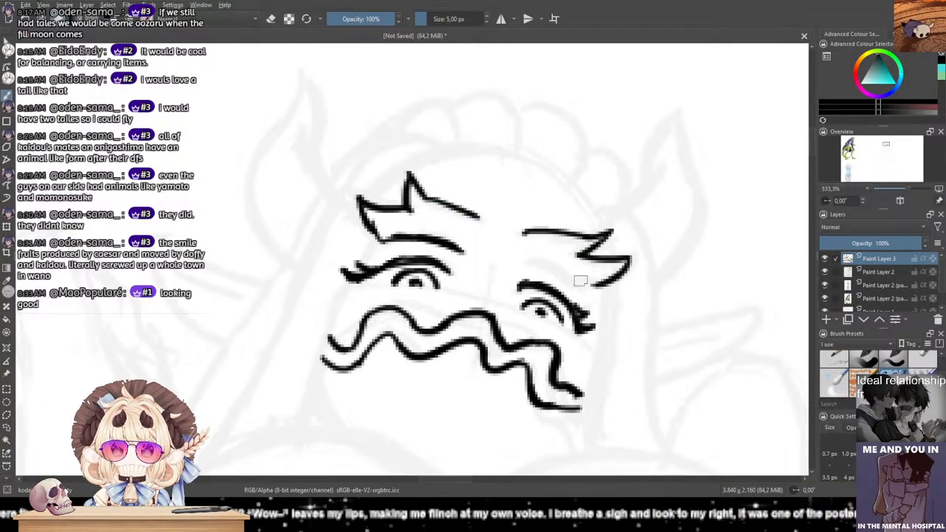
{"action": "left_click_drag", "start_coordinate": [528, 260], "coordinate": [603, 286]}
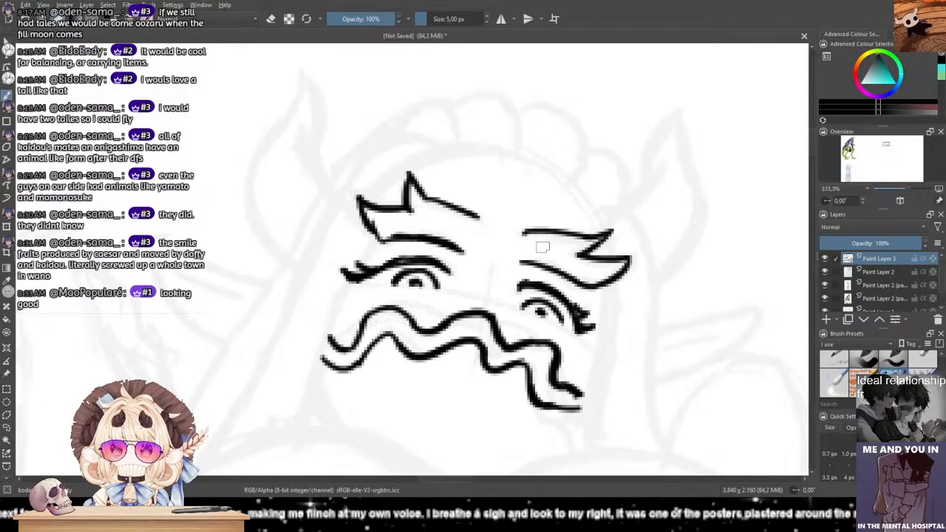
Step: Ink a short curved jaw line below the left end of the mask's wavy edge
{"action": "mouse_move", "coordinate": [439, 311]}
{"action": "left_mouse_down"}
{"action": "mouse_move", "coordinate": [443, 230]}
{"action": "mouse_move", "coordinate": [463, 222]}
{"action": "left_mouse_up"}
{"action": "mouse_move", "coordinate": [342, 281]}
{"action": "left_mouse_down"}
{"action": "mouse_move", "coordinate": [349, 325]}
{"action": "mouse_move", "coordinate": [343, 288]}
{"action": "mouse_move", "coordinate": [373, 337]}
{"action": "left_mouse_up"}
{"action": "key", "text": "ctrl+z"}
{"action": "left_click_drag", "start_coordinate": [340, 281], "coordinate": [362, 329]}
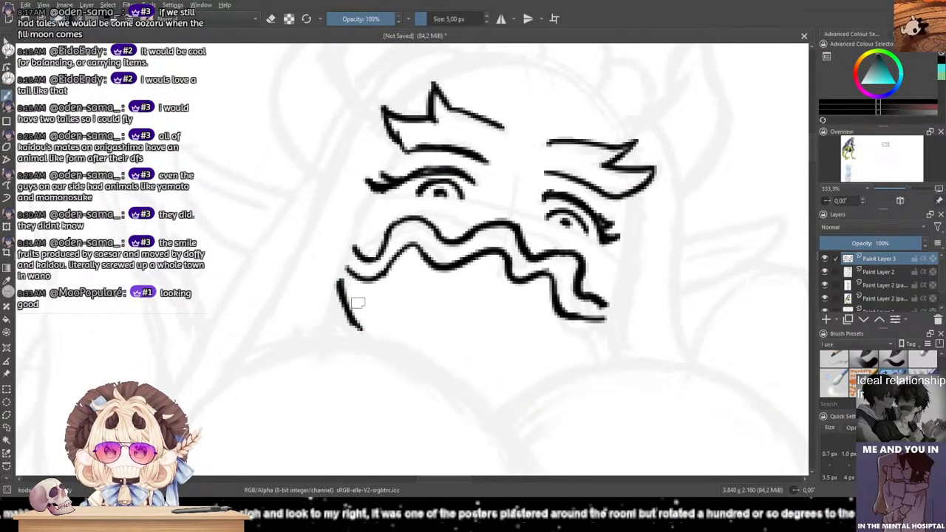
{"action": "key", "text": "ctrl+z"}
{"action": "left_click_drag", "start_coordinate": [339, 295], "coordinate": [357, 320]}
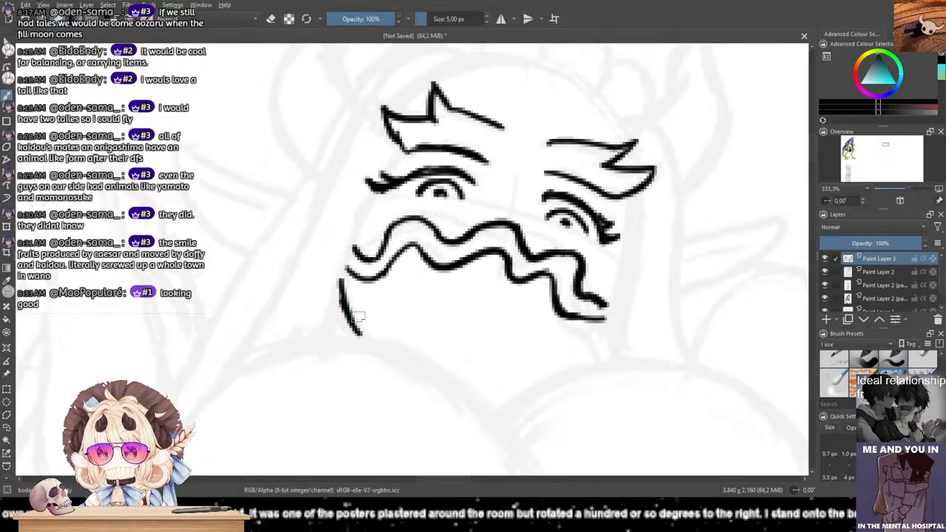
Step: Ink a short inward-slanting jaw line below the right end of the mask's wavy edge
{"action": "left_click_drag", "start_coordinate": [609, 325], "coordinate": [584, 367]}
{"action": "key", "text": "ctrl+z"}
{"action": "mouse_move", "coordinate": [608, 325]}
{"action": "left_mouse_down"}
{"action": "mouse_move", "coordinate": [583, 364]}
{"action": "mouse_move", "coordinate": [568, 364]}
{"action": "left_mouse_up"}
{"action": "key", "text": "ctrl+z"}
{"action": "left_click_drag", "start_coordinate": [607, 323], "coordinate": [573, 369]}
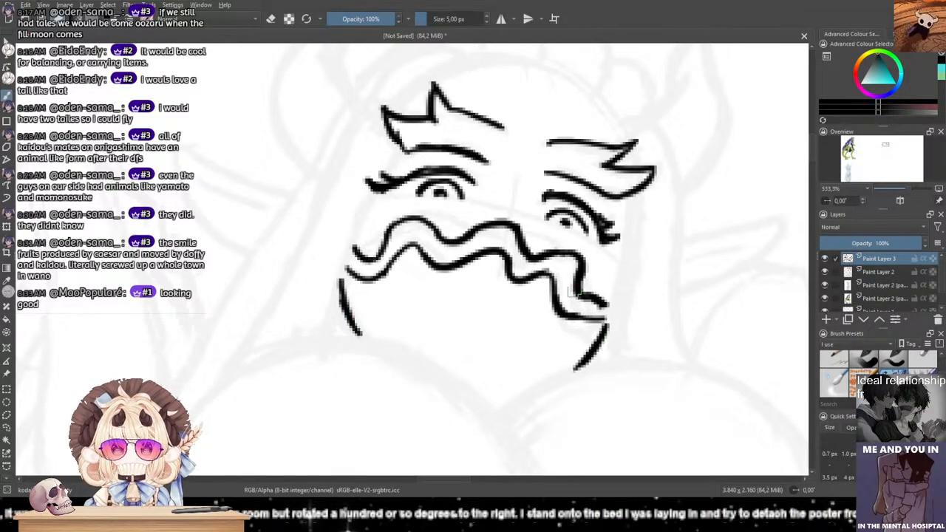
Step: Try to ink the left chest form's upper contour as two curves meeting at its peak below the jaw
{"action": "left_click_drag", "start_coordinate": [505, 261], "coordinate": [511, 235]}
{"action": "mouse_move", "coordinate": [455, 279]}
{"action": "left_mouse_down"}
{"action": "mouse_move", "coordinate": [475, 283]}
{"action": "mouse_move", "coordinate": [545, 194]}
{"action": "left_mouse_up"}
{"action": "left_click_drag", "start_coordinate": [461, 207], "coordinate": [564, 159]}
{"action": "left_click_drag", "start_coordinate": [462, 189], "coordinate": [304, 393]}
{"action": "key", "text": "ctrl+z"}
{"action": "mouse_move", "coordinate": [460, 188]}
{"action": "left_mouse_down"}
{"action": "mouse_move", "coordinate": [337, 421]}
{"action": "mouse_move", "coordinate": [505, 179]}
{"action": "mouse_move", "coordinate": [613, 215]}
{"action": "left_mouse_up"}
{"action": "key", "text": "ctrl+z"}
{"action": "key", "text": "ctrl+z"}
{"action": "key", "text": "ctrl+z"}
{"action": "mouse_move", "coordinate": [488, 181]}
{"action": "left_mouse_down"}
{"action": "mouse_move", "coordinate": [434, 211]}
{"action": "mouse_move", "coordinate": [340, 369]}
{"action": "mouse_move", "coordinate": [665, 235]}
{"action": "left_mouse_up"}
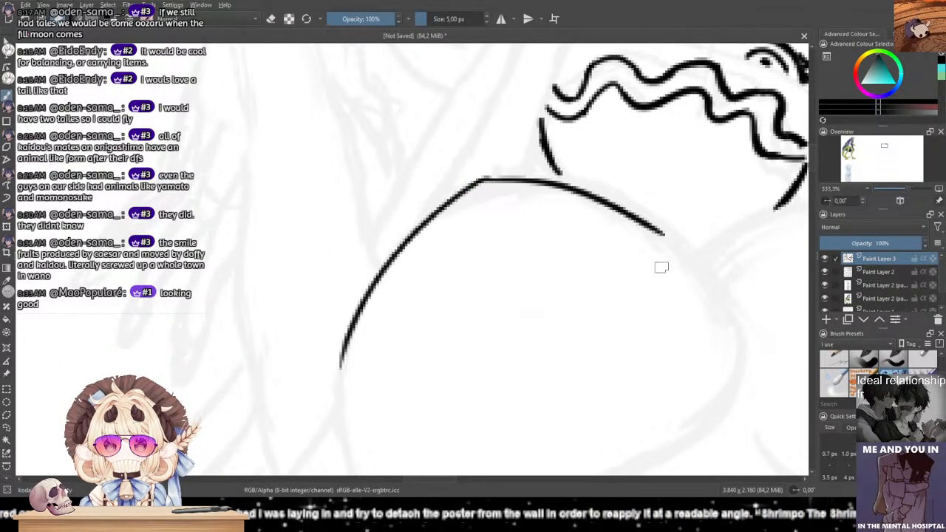
{"action": "key", "text": "ctrl+z"}
{"action": "key", "text": "ctrl+z"}
{"action": "left_click_drag", "start_coordinate": [512, 175], "coordinate": [322, 390]}
{"action": "left_click_drag", "start_coordinate": [504, 172], "coordinate": [724, 284]}
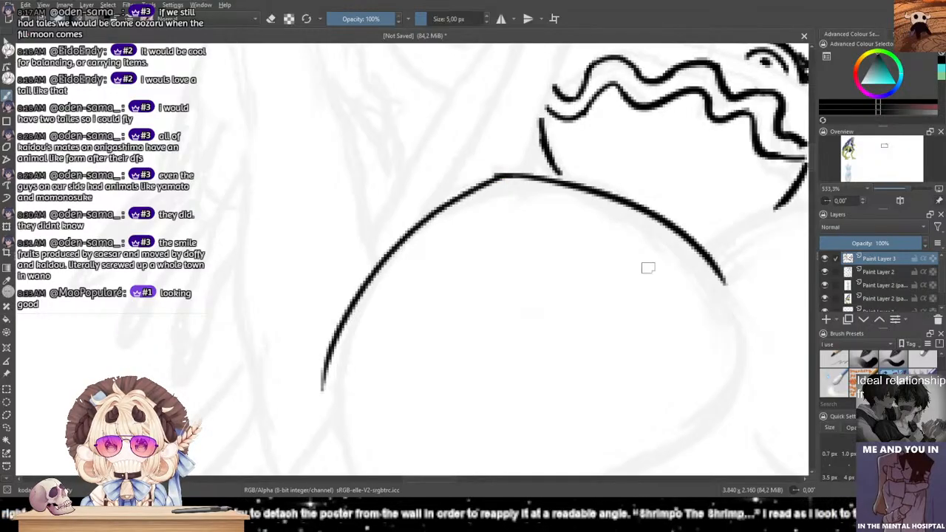
{"action": "key", "text": "ctrl+z"}
{"action": "key", "text": "ctrl+z"}
Step: Try to ink the left chest form's outer side with long sweeping strokes from its peak downward
{"action": "left_click_drag", "start_coordinate": [518, 175], "coordinate": [336, 435]}
{"action": "left_click_drag", "start_coordinate": [438, 205], "coordinate": [512, 161]}
{"action": "key", "text": "ctrl+z"}
{"action": "left_click_drag", "start_coordinate": [605, 136], "coordinate": [396, 452]}
{"action": "key", "text": "ctrl+z"}
{"action": "left_click_drag", "start_coordinate": [470, 301], "coordinate": [484, 241]}
{"action": "mouse_move", "coordinate": [609, 82]}
{"action": "left_mouse_down"}
{"action": "mouse_move", "coordinate": [486, 164]}
{"action": "mouse_move", "coordinate": [416, 413]}
{"action": "left_mouse_up"}
{"action": "key", "text": "ctrl+z"}
{"action": "left_click_drag", "start_coordinate": [607, 77], "coordinate": [425, 390]}
{"action": "key", "text": "ctrl+z"}
{"action": "left_click_drag", "start_coordinate": [605, 81], "coordinate": [452, 348]}
{"action": "key", "text": "ctrl+z"}
{"action": "left_click_drag", "start_coordinate": [622, 78], "coordinate": [449, 418]}
{"action": "key", "text": "ctrl+z"}
{"action": "mouse_move", "coordinate": [622, 78]}
{"action": "left_mouse_down"}
{"action": "mouse_move", "coordinate": [420, 318]}
{"action": "mouse_move", "coordinate": [456, 388]}
{"action": "mouse_move", "coordinate": [535, 117]}
{"action": "mouse_move", "coordinate": [453, 362]}
{"action": "left_mouse_up"}
{"action": "key", "text": "ctrl+z"}
{"action": "key", "text": "ctrl+z"}
{"action": "mouse_move", "coordinate": [622, 76]}
{"action": "left_mouse_down"}
{"action": "mouse_move", "coordinate": [443, 270]}
{"action": "mouse_move", "coordinate": [448, 378]}
{"action": "mouse_move", "coordinate": [437, 258]}
{"action": "mouse_move", "coordinate": [436, 370]}
{"action": "left_mouse_up"}
{"action": "key", "text": "ctrl+z"}
{"action": "mouse_move", "coordinate": [580, 81]}
{"action": "left_mouse_down"}
{"action": "mouse_move", "coordinate": [712, 102]}
{"action": "mouse_move", "coordinate": [751, 131]}
{"action": "left_mouse_up"}
{"action": "left_click_drag", "start_coordinate": [576, 141], "coordinate": [396, 201]}
{"action": "left_click_drag", "start_coordinate": [472, 171], "coordinate": [388, 198]}
{"action": "key", "text": "ctrl+z"}
{"action": "key", "text": "ctrl+z"}
Step: Ink the left chest form's inner upper contour as one curve sloping from its peak toward the cleavage
{"action": "mouse_move", "coordinate": [341, 168]}
{"action": "left_mouse_down"}
{"action": "mouse_move", "coordinate": [405, 178]}
{"action": "mouse_move", "coordinate": [578, 314]}
{"action": "left_mouse_up"}
{"action": "key", "text": "ctrl+z"}
{"action": "left_click_drag", "start_coordinate": [342, 169], "coordinate": [579, 372]}
{"action": "key", "text": "ctrl+z"}
{"action": "left_click_drag", "start_coordinate": [346, 169], "coordinate": [569, 377]}
{"action": "key", "text": "ctrl+z"}
{"action": "left_click_drag", "start_coordinate": [559, 292], "coordinate": [161, 333]}
{"action": "key", "text": "ctrl+z"}
{"action": "left_click_drag", "start_coordinate": [561, 292], "coordinate": [418, 210]}
{"action": "key", "text": "ctrl+z"}
{"action": "left_click_drag", "start_coordinate": [381, 169], "coordinate": [529, 274]}
{"action": "key", "text": "ctrl+z"}
{"action": "left_click_drag", "start_coordinate": [361, 159], "coordinate": [569, 319]}
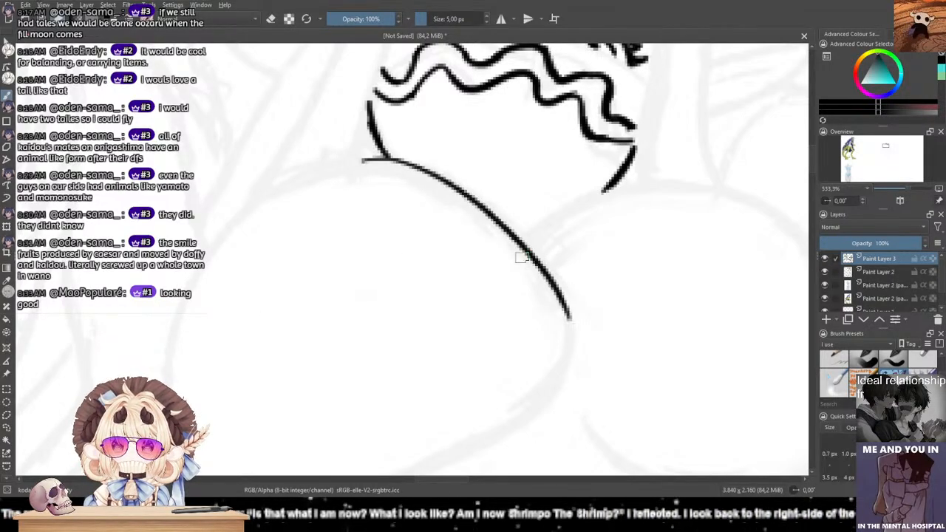
Step: Ink the left chest form's outer upper contour as a curve sweeping outward and down from the peak
{"action": "left_click_drag", "start_coordinate": [371, 158], "coordinate": [190, 337]}
{"action": "left_click_drag", "start_coordinate": [251, 190], "coordinate": [464, 75]}
{"action": "key", "text": "ctrl+z"}
{"action": "left_click_drag", "start_coordinate": [464, 130], "coordinate": [433, 214]}
{"action": "left_click_drag", "start_coordinate": [544, 126], "coordinate": [339, 375]}
{"action": "key", "text": "ctrl+z"}
{"action": "left_click_drag", "start_coordinate": [545, 127], "coordinate": [342, 356]}
{"action": "key", "text": "ctrl+z"}
{"action": "left_click_drag", "start_coordinate": [545, 125], "coordinate": [359, 340]}
{"action": "key", "text": "ctrl+z"}
{"action": "mouse_move", "coordinate": [550, 128]}
{"action": "left_mouse_down"}
{"action": "mouse_move", "coordinate": [380, 244]}
{"action": "mouse_move", "coordinate": [357, 316]}
{"action": "left_mouse_up"}
Step: Extend the left chest form's outer side downward with a curve bending back inward
{"action": "left_click_drag", "start_coordinate": [415, 176], "coordinate": [378, 135]}
{"action": "left_click_drag", "start_coordinate": [324, 244], "coordinate": [337, 396]}
{"action": "key", "text": "ctrl+z"}
{"action": "left_click_drag", "start_coordinate": [325, 245], "coordinate": [327, 372]}
{"action": "key", "text": "ctrl+z"}
{"action": "left_click_drag", "start_coordinate": [323, 248], "coordinate": [337, 390]}
{"action": "key", "text": "ctrl+z"}
{"action": "left_click_drag", "start_coordinate": [325, 291], "coordinate": [299, 258]}
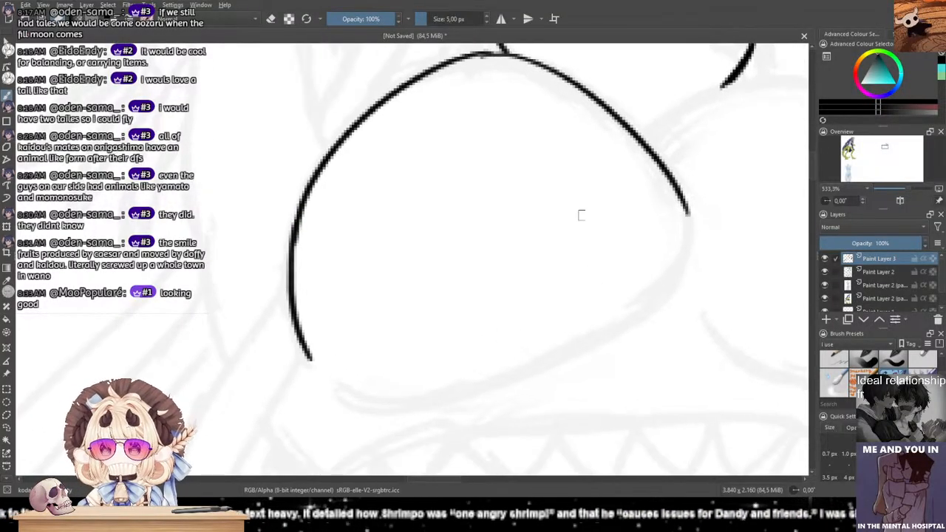
Step: Ink the left chest form's underside as a long curve from near the cleavage down to its outer bottom
{"action": "mouse_move", "coordinate": [693, 215]}
{"action": "left_mouse_down"}
{"action": "mouse_move", "coordinate": [578, 365]}
{"action": "mouse_move", "coordinate": [391, 403]}
{"action": "mouse_move", "coordinate": [586, 336]}
{"action": "mouse_move", "coordinate": [390, 405]}
{"action": "left_mouse_up"}
{"action": "key", "text": "ctrl+z"}
{"action": "key", "text": "ctrl+z"}
{"action": "key", "text": "ctrl+z"}
{"action": "left_click_drag", "start_coordinate": [680, 269], "coordinate": [410, 393]}
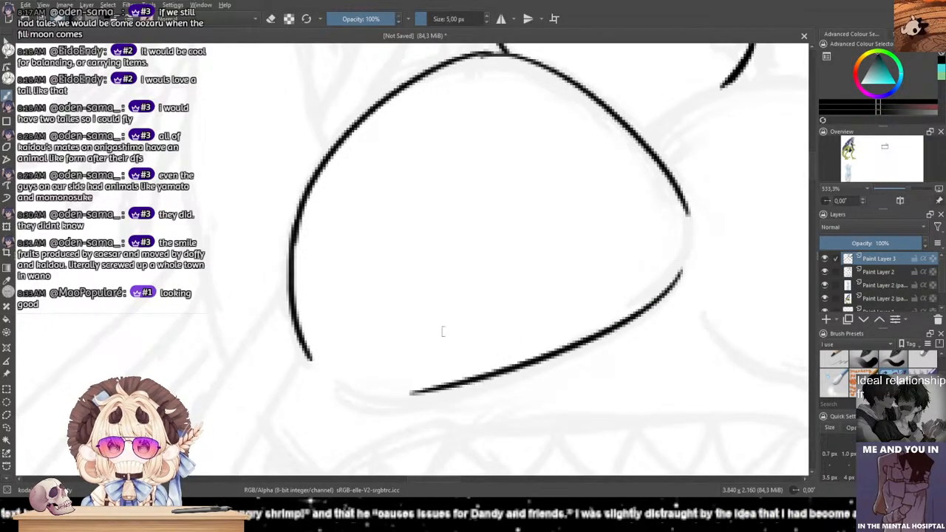
{"action": "key", "text": "ctrl+z"}
{"action": "mouse_move", "coordinate": [678, 266]}
{"action": "left_mouse_down"}
{"action": "mouse_move", "coordinate": [362, 406]}
{"action": "mouse_move", "coordinate": [322, 410]}
{"action": "mouse_move", "coordinate": [618, 329]}
{"action": "mouse_move", "coordinate": [393, 405]}
{"action": "left_mouse_up"}
{"action": "key", "text": "ctrl+z"}
{"action": "key", "text": "ctrl+z"}
{"action": "left_click_drag", "start_coordinate": [672, 268], "coordinate": [329, 407]}
{"action": "key", "text": "ctrl+z"}
{"action": "mouse_move", "coordinate": [666, 269]}
{"action": "left_mouse_down"}
{"action": "mouse_move", "coordinate": [393, 384]}
{"action": "mouse_move", "coordinate": [681, 234]}
{"action": "left_mouse_up"}
{"action": "key", "text": "ctrl+z"}
{"action": "key", "text": "ctrl+z"}
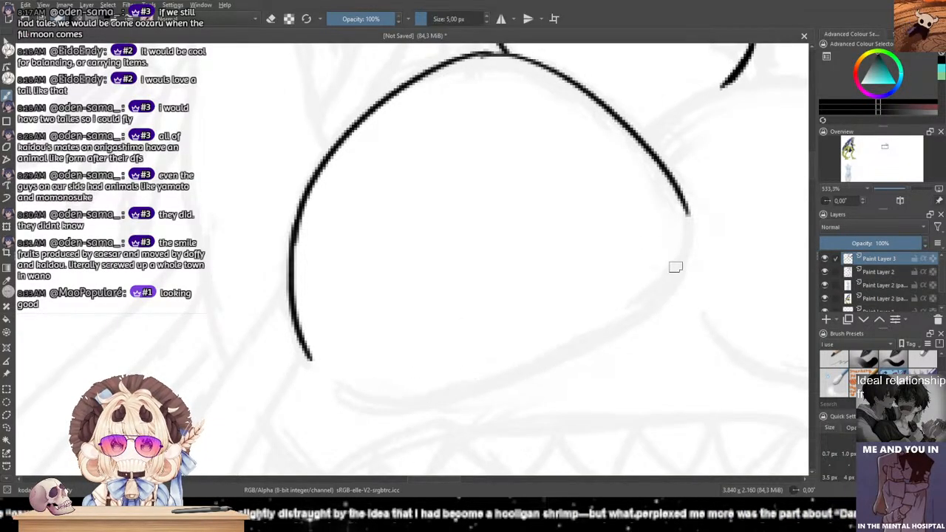
{"action": "left_click_drag", "start_coordinate": [675, 266], "coordinate": [373, 410]}
Step: Ink the right chest form's upper contour from the left form's edge, continuing down its outer side to a lower inward bend
{"action": "mouse_move", "coordinate": [647, 212]}
{"action": "left_mouse_down"}
{"action": "mouse_move", "coordinate": [453, 240]}
{"action": "mouse_move", "coordinate": [371, 327]}
{"action": "left_mouse_up"}
{"action": "left_click_drag", "start_coordinate": [368, 250], "coordinate": [495, 191]}
{"action": "key", "text": "ctrl+z"}
{"action": "mouse_move", "coordinate": [362, 251]}
{"action": "left_mouse_down"}
{"action": "mouse_move", "coordinate": [561, 208]}
{"action": "mouse_move", "coordinate": [627, 249]}
{"action": "left_mouse_up"}
{"action": "left_click_drag", "start_coordinate": [560, 241], "coordinate": [455, 160]}
{"action": "left_click_drag", "start_coordinate": [530, 171], "coordinate": [562, 361]}
{"action": "key", "text": "ctrl+z"}
{"action": "key", "text": "ctrl+z"}
{"action": "mouse_move", "coordinate": [527, 159]}
{"action": "left_mouse_down"}
{"action": "mouse_move", "coordinate": [561, 369]}
{"action": "mouse_move", "coordinate": [556, 194]}
{"action": "mouse_move", "coordinate": [591, 391]}
{"action": "mouse_move", "coordinate": [591, 249]}
{"action": "mouse_move", "coordinate": [607, 347]}
{"action": "mouse_move", "coordinate": [573, 413]}
{"action": "left_mouse_up"}
{"action": "key", "text": "ctrl+z"}
Step: Try several strokes for the right chest form's underside along the sketched lower curve
{"action": "left_click_drag", "start_coordinate": [333, 367], "coordinate": [525, 414]}
{"action": "key", "text": "ctrl+z"}
{"action": "left_click_drag", "start_coordinate": [332, 364], "coordinate": [556, 399]}
{"action": "key", "text": "ctrl+z"}
{"action": "left_click_drag", "start_coordinate": [336, 372], "coordinate": [566, 407]}
{"action": "scroll", "coordinate": [445, 229], "scroll_direction": "down", "scroll_amount": 3}
{"action": "key", "text": "ctrl+z"}
{"action": "mouse_move", "coordinate": [320, 255]}
{"action": "left_mouse_down"}
{"action": "mouse_move", "coordinate": [452, 331]}
{"action": "mouse_move", "coordinate": [559, 305]}
{"action": "left_mouse_up"}
{"action": "key", "text": "ctrl+z"}
{"action": "key", "text": "ctrl+z"}
{"action": "left_click_drag", "start_coordinate": [491, 195], "coordinate": [545, 231]}
{"action": "key", "text": "ctrl+z"}
{"action": "key", "text": "ctrl+z"}
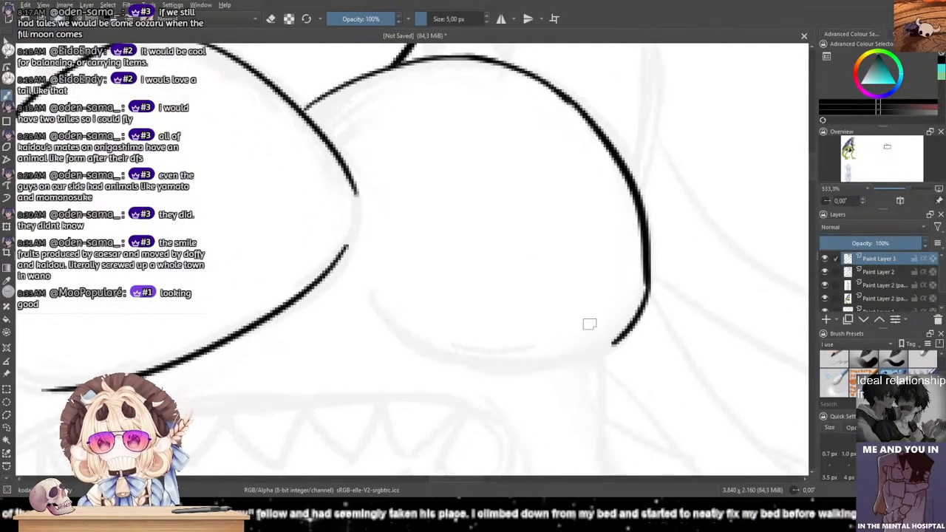
{"action": "left_click_drag", "start_coordinate": [608, 343], "coordinate": [433, 348]}
{"action": "key", "text": "ctrl+z"}
{"action": "mouse_move", "coordinate": [390, 324]}
{"action": "left_mouse_down"}
{"action": "mouse_move", "coordinate": [482, 366]}
{"action": "mouse_move", "coordinate": [597, 363]}
{"action": "mouse_move", "coordinate": [589, 349]}
{"action": "left_mouse_up"}
{"action": "key", "text": "ctrl+z"}
{"action": "key", "text": "ctrl+z"}
{"action": "left_click_drag", "start_coordinate": [392, 319], "coordinate": [589, 353]}
{"action": "key", "text": "ctrl+z"}
{"action": "mouse_move", "coordinate": [386, 310]}
{"action": "left_mouse_down"}
{"action": "mouse_move", "coordinate": [513, 361]}
{"action": "mouse_move", "coordinate": [595, 362]}
{"action": "mouse_move", "coordinate": [581, 355]}
{"action": "left_mouse_up"}
{"action": "key", "text": "ctrl+z"}
{"action": "key", "text": "ctrl+z"}
{"action": "mouse_move", "coordinate": [386, 318]}
{"action": "left_mouse_down"}
{"action": "mouse_move", "coordinate": [557, 358]}
{"action": "mouse_move", "coordinate": [600, 348]}
{"action": "left_mouse_up"}
{"action": "key", "text": "ctrl+z"}
{"action": "mouse_move", "coordinate": [380, 294]}
{"action": "left_mouse_down"}
{"action": "mouse_move", "coordinate": [466, 108]}
{"action": "mouse_move", "coordinate": [627, 135]}
{"action": "mouse_move", "coordinate": [849, 87]}
{"action": "left_mouse_up"}
Step: Replace the right chest form's underside with a flatter curve ending near its outer lower bend
{"action": "mouse_move", "coordinate": [505, 118]}
{"action": "left_mouse_down"}
{"action": "mouse_move", "coordinate": [475, 239]}
{"action": "mouse_move", "coordinate": [501, 213]}
{"action": "left_mouse_up"}
{"action": "scroll", "coordinate": [511, 156], "scroll_direction": "down", "scroll_amount": 3}
{"action": "left_click_drag", "start_coordinate": [499, 161], "coordinate": [392, 219]}
{"action": "scroll", "coordinate": [392, 220], "scroll_direction": "up", "scroll_amount": 3}
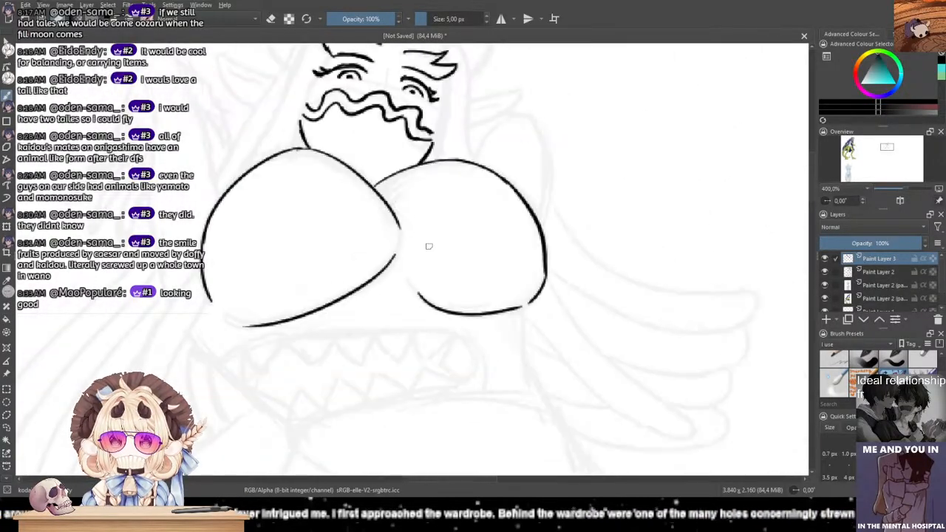
{"action": "left_click_drag", "start_coordinate": [429, 246], "coordinate": [444, 256]}
{"action": "key", "text": "ctrl+z"}
{"action": "mouse_move", "coordinate": [418, 287]}
{"action": "left_mouse_down"}
{"action": "mouse_move", "coordinate": [538, 313]}
{"action": "mouse_move", "coordinate": [520, 308]}
{"action": "left_mouse_up"}
{"action": "key", "text": "ctrl+z"}
{"action": "key", "text": "ctrl+z"}
{"action": "left_click_drag", "start_coordinate": [422, 282], "coordinate": [526, 309]}
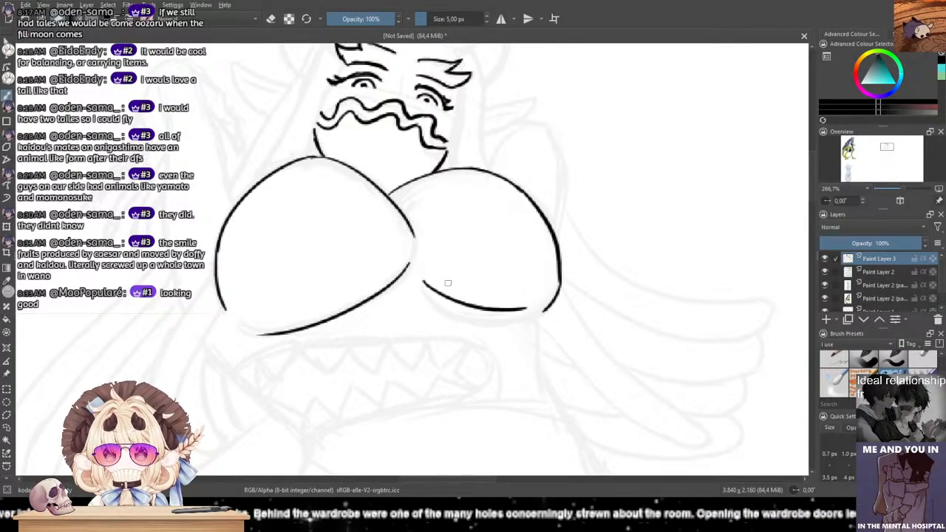
Step: Replace the right chest form's underside with a longer curve starting closer to the cleavage and ending near the outer lower bend
{"action": "key", "text": "ctrl+z"}
{"action": "left_click_drag", "start_coordinate": [419, 287], "coordinate": [527, 310]}
{"action": "key", "text": "ctrl+z"}
{"action": "left_click_drag", "start_coordinate": [421, 288], "coordinate": [529, 310]}
{"action": "key", "text": "ctrl+z"}
{"action": "left_click_drag", "start_coordinate": [418, 287], "coordinate": [519, 312]}
{"action": "key", "text": "ctrl+z"}
{"action": "left_click_drag", "start_coordinate": [417, 287], "coordinate": [533, 313]}
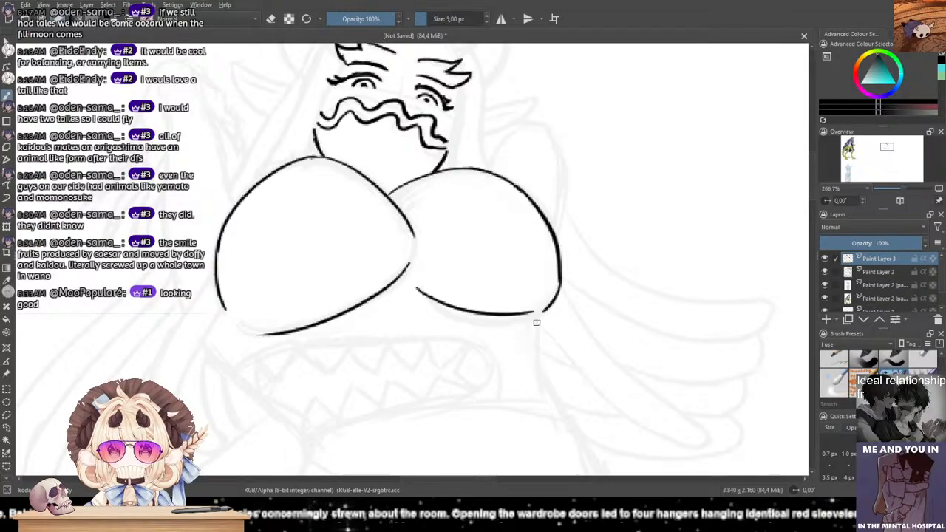
Step: Ink the torso's right side as a nearly vertical line running down from the right chest form's outer lower bend
{"action": "left_click_drag", "start_coordinate": [537, 318], "coordinate": [539, 386]}
{"action": "key", "text": "ctrl+z"}
{"action": "left_click_drag", "start_coordinate": [537, 319], "coordinate": [542, 397]}
Step: Ink the torso's left side as a short inward diagonal below the left chest form, reaching the belly mouth's left corner
{"action": "left_click_drag", "start_coordinate": [505, 312], "coordinate": [579, 239]}
{"action": "left_click_drag", "start_coordinate": [278, 264], "coordinate": [319, 298]}
{"action": "key", "text": "ctrl+z"}
{"action": "left_click_drag", "start_coordinate": [278, 266], "coordinate": [318, 300]}
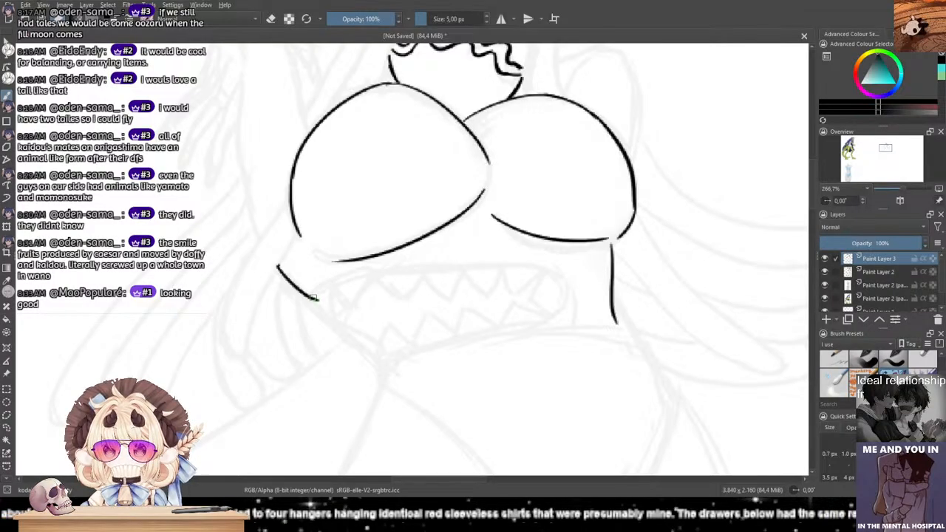
{"action": "key", "text": "ctrl+z"}
{"action": "left_click_drag", "start_coordinate": [277, 271], "coordinate": [327, 314]}
{"action": "key", "text": "ctrl+z"}
{"action": "key", "text": "ctrl+z"}
{"action": "left_click_drag", "start_coordinate": [278, 270], "coordinate": [321, 309]}
{"action": "key", "text": "ctrl+z"}
{"action": "key", "text": "ctrl+z"}
Step: Ink the belly mouth's long upper edge from its left corner to the rounded right end, following the sketch
{"action": "mouse_move", "coordinate": [279, 270]}
{"action": "left_mouse_down"}
{"action": "mouse_move", "coordinate": [318, 307]}
{"action": "mouse_move", "coordinate": [374, 275]}
{"action": "mouse_move", "coordinate": [458, 272]}
{"action": "left_mouse_up"}
{"action": "left_click_drag", "start_coordinate": [396, 266], "coordinate": [521, 257]}
{"action": "key", "text": "ctrl+z"}
{"action": "left_click_drag", "start_coordinate": [445, 268], "coordinate": [538, 257]}
{"action": "key", "text": "ctrl+z"}
{"action": "left_click_drag", "start_coordinate": [452, 268], "coordinate": [543, 261]}
{"action": "key", "text": "ctrl+z"}
{"action": "key", "text": "ctrl+z"}
{"action": "mouse_move", "coordinate": [319, 294]}
{"action": "left_mouse_down"}
{"action": "mouse_move", "coordinate": [507, 267]}
{"action": "mouse_move", "coordinate": [557, 273]}
{"action": "left_mouse_up"}
{"action": "key", "text": "ctrl+z"}
{"action": "mouse_move", "coordinate": [495, 268]}
{"action": "left_mouse_down"}
{"action": "mouse_move", "coordinate": [554, 275]}
{"action": "mouse_move", "coordinate": [567, 299]}
{"action": "mouse_move", "coordinate": [509, 328]}
{"action": "left_mouse_up"}
{"action": "key", "text": "ctrl+z"}
{"action": "key", "text": "ctrl+z"}
Step: Ink the belly mouth's lower edge from the rounded right end down to the lower left corner
{"action": "left_click_drag", "start_coordinate": [566, 296], "coordinate": [370, 383]}
{"action": "key", "text": "ctrl+z"}
{"action": "left_click_drag", "start_coordinate": [491, 332], "coordinate": [379, 381]}
{"action": "key", "text": "ctrl+z"}
{"action": "left_click_drag", "start_coordinate": [479, 333], "coordinate": [396, 382]}
{"action": "key", "text": "ctrl+z"}
{"action": "left_click_drag", "start_coordinate": [483, 331], "coordinate": [397, 388]}
{"action": "key", "text": "ctrl+z"}
{"action": "left_click_drag", "start_coordinate": [480, 333], "coordinate": [386, 377]}
{"action": "key", "text": "ctrl+z"}
{"action": "mouse_move", "coordinate": [482, 332]}
{"action": "left_mouse_down"}
{"action": "mouse_move", "coordinate": [412, 350]}
{"action": "mouse_move", "coordinate": [375, 372]}
{"action": "left_mouse_up"}
Step: Ink the belly mouth's left side with a narrow fang at the upper corner and a short slanted line at the lower corner
{"action": "left_click_drag", "start_coordinate": [314, 301], "coordinate": [368, 371]}
{"action": "key", "text": "ctrl+z"}
{"action": "key", "text": "ctrl+z"}
{"action": "key", "text": "ctrl+z"}
{"action": "left_click_drag", "start_coordinate": [312, 304], "coordinate": [378, 366]}
{"action": "key", "text": "ctrl+z"}
{"action": "left_click_drag", "start_coordinate": [312, 303], "coordinate": [374, 374]}
{"action": "key", "text": "ctrl+z"}
{"action": "left_click_drag", "start_coordinate": [310, 301], "coordinate": [365, 354]}
{"action": "key", "text": "ctrl+z"}
{"action": "key", "text": "ctrl+z"}
{"action": "mouse_move", "coordinate": [329, 288]}
{"action": "left_mouse_down"}
{"action": "mouse_move", "coordinate": [332, 320]}
{"action": "mouse_move", "coordinate": [374, 358]}
{"action": "left_mouse_up"}
{"action": "key", "text": "ctrl+z"}
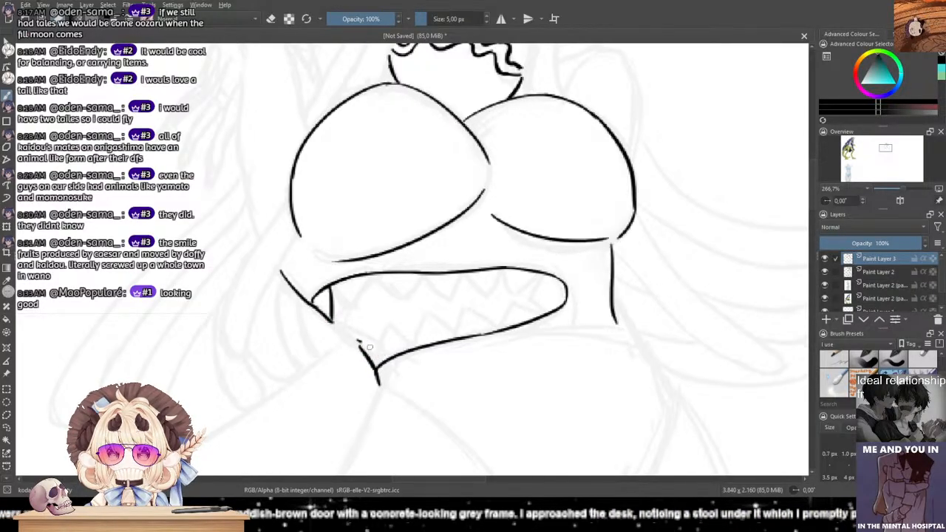
Step: Close the small fang at the mouth's lower left corner and join both left corners with a diagonal line
{"action": "left_click_drag", "start_coordinate": [359, 346], "coordinate": [381, 362]}
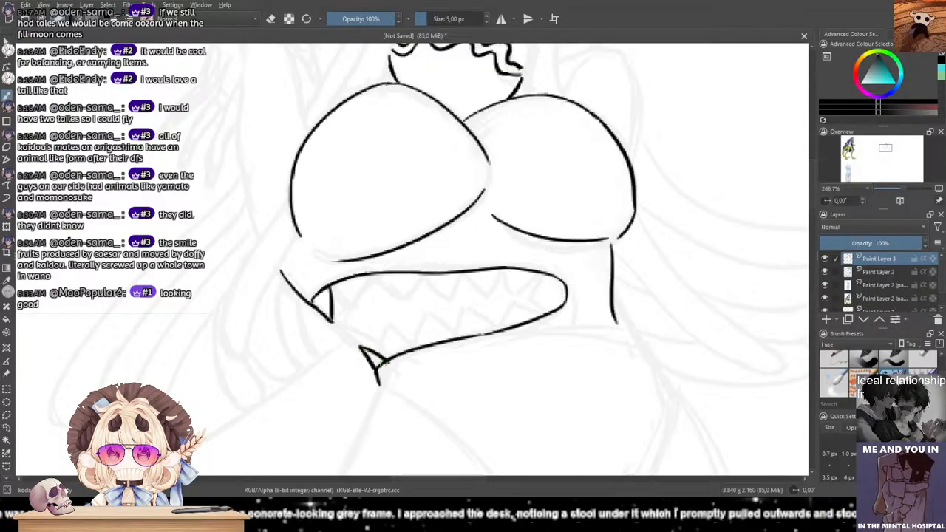
{"action": "left_click_drag", "start_coordinate": [333, 318], "coordinate": [359, 345]}
{"action": "key", "text": "ctrl+z"}
{"action": "left_click_drag", "start_coordinate": [332, 316], "coordinate": [362, 347]}
Step: Ink the row of pointed upper teeth along the belly mouth, continuing to the tooth at its rounded right end
{"action": "left_click_drag", "start_coordinate": [332, 286], "coordinate": [358, 311]}
{"action": "left_click_drag", "start_coordinate": [368, 279], "coordinate": [354, 311]}
{"action": "key", "text": "ctrl+z"}
{"action": "key", "text": "ctrl+z"}
{"action": "mouse_move", "coordinate": [370, 275]}
{"action": "left_mouse_down"}
{"action": "mouse_move", "coordinate": [404, 299]}
{"action": "mouse_move", "coordinate": [424, 273]}
{"action": "mouse_move", "coordinate": [453, 299]}
{"action": "mouse_move", "coordinate": [460, 272]}
{"action": "mouse_move", "coordinate": [490, 297]}
{"action": "mouse_move", "coordinate": [501, 271]}
{"action": "mouse_move", "coordinate": [512, 295]}
{"action": "mouse_move", "coordinate": [503, 269]}
{"action": "mouse_move", "coordinate": [513, 294]}
{"action": "mouse_move", "coordinate": [524, 272]}
{"action": "mouse_move", "coordinate": [529, 301]}
{"action": "left_mouse_up"}
{"action": "key", "text": "ctrl+z"}
{"action": "key", "text": "ctrl+z"}
{"action": "key", "text": "ctrl+z"}
{"action": "key", "text": "ctrl+z"}
{"action": "mouse_move", "coordinate": [529, 302]}
{"action": "left_mouse_down"}
{"action": "mouse_move", "coordinate": [551, 313]}
{"action": "mouse_move", "coordinate": [515, 303]}
{"action": "mouse_move", "coordinate": [543, 312]}
{"action": "left_mouse_up"}
{"action": "key", "text": "ctrl+z"}
Step: Ink the row of pointed lower teeth along the belly mouth's lower edge, from right to left
{"action": "mouse_move", "coordinate": [470, 305]}
{"action": "left_mouse_down"}
{"action": "mouse_move", "coordinate": [499, 317]}
{"action": "mouse_move", "coordinate": [472, 310]}
{"action": "mouse_move", "coordinate": [431, 323]}
{"action": "mouse_move", "coordinate": [430, 310]}
{"action": "mouse_move", "coordinate": [459, 340]}
{"action": "left_mouse_up"}
{"action": "left_click_drag", "start_coordinate": [431, 311], "coordinate": [414, 356]}
{"action": "key", "text": "ctrl+z"}
{"action": "key", "text": "ctrl+z"}
{"action": "mouse_move", "coordinate": [432, 311]}
{"action": "left_mouse_down"}
{"action": "mouse_move", "coordinate": [390, 327]}
{"action": "mouse_move", "coordinate": [424, 340]}
{"action": "mouse_move", "coordinate": [388, 327]}
{"action": "mouse_move", "coordinate": [391, 355]}
{"action": "mouse_move", "coordinate": [395, 325]}
{"action": "mouse_move", "coordinate": [406, 332]}
{"action": "mouse_move", "coordinate": [391, 326]}
{"action": "mouse_move", "coordinate": [390, 362]}
{"action": "left_mouse_up"}
{"action": "key", "text": "ctrl+z"}
{"action": "key", "text": "ctrl+z"}
{"action": "key", "text": "ctrl+z"}
Step: Ink the right hip's outer curve, continuing outward and down from the end of the torso's right side
{"action": "left_click_drag", "start_coordinate": [400, 317], "coordinate": [334, 274]}
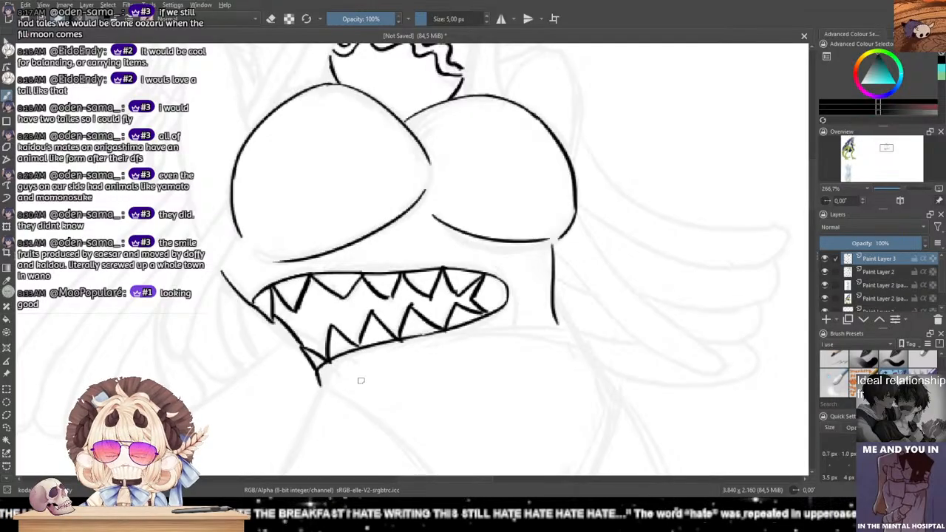
{"action": "scroll", "coordinate": [360, 387], "scroll_direction": "down", "scroll_amount": 5}
{"action": "left_click_drag", "start_coordinate": [361, 388], "coordinate": [441, 324]}
{"action": "scroll", "coordinate": [449, 344], "scroll_direction": "up", "scroll_amount": 3}
{"action": "scroll", "coordinate": [454, 341], "scroll_direction": "up", "scroll_amount": 4}
{"action": "scroll", "coordinate": [354, 428], "scroll_direction": "down", "scroll_amount": 1}
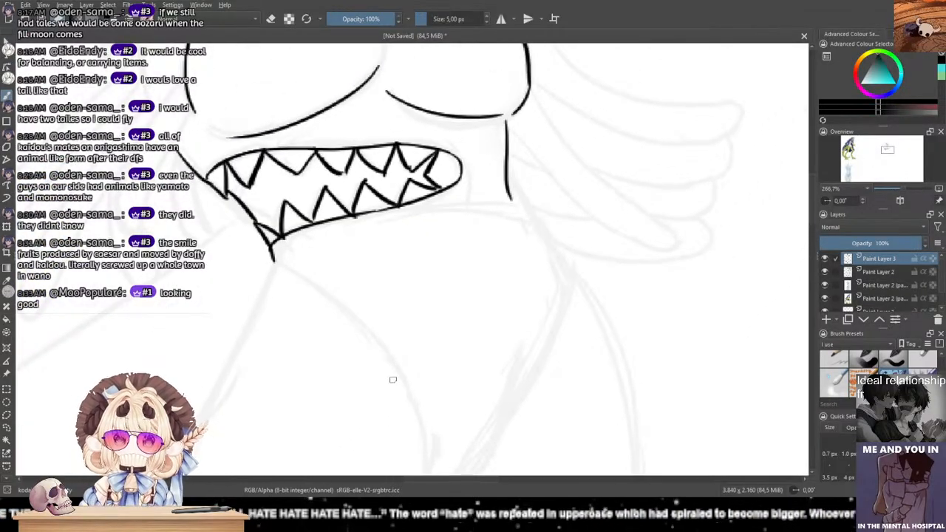
{"action": "left_click_drag", "start_coordinate": [509, 174], "coordinate": [559, 300]}
{"action": "key", "text": "ctrl+z"}
{"action": "mouse_move", "coordinate": [556, 198]}
{"action": "left_mouse_down"}
{"action": "mouse_move", "coordinate": [562, 165]}
{"action": "mouse_move", "coordinate": [625, 66]}
{"action": "left_mouse_up"}
Step: Ink the right leg opening's upper part as a line slanting inward and down from the widest point of the hip
{"action": "mouse_move", "coordinate": [622, 163]}
{"action": "left_mouse_down"}
{"action": "mouse_move", "coordinate": [536, 361]}
{"action": "mouse_move", "coordinate": [568, 292]}
{"action": "left_mouse_up"}
{"action": "key", "text": "ctrl+z"}
{"action": "key", "text": "ctrl+z"}
{"action": "left_click_drag", "start_coordinate": [626, 165], "coordinate": [566, 278]}
{"action": "key", "text": "ctrl+z"}
{"action": "left_click_drag", "start_coordinate": [626, 165], "coordinate": [568, 288]}
{"action": "key", "text": "ctrl+z"}
{"action": "left_click_drag", "start_coordinate": [626, 165], "coordinate": [573, 268]}
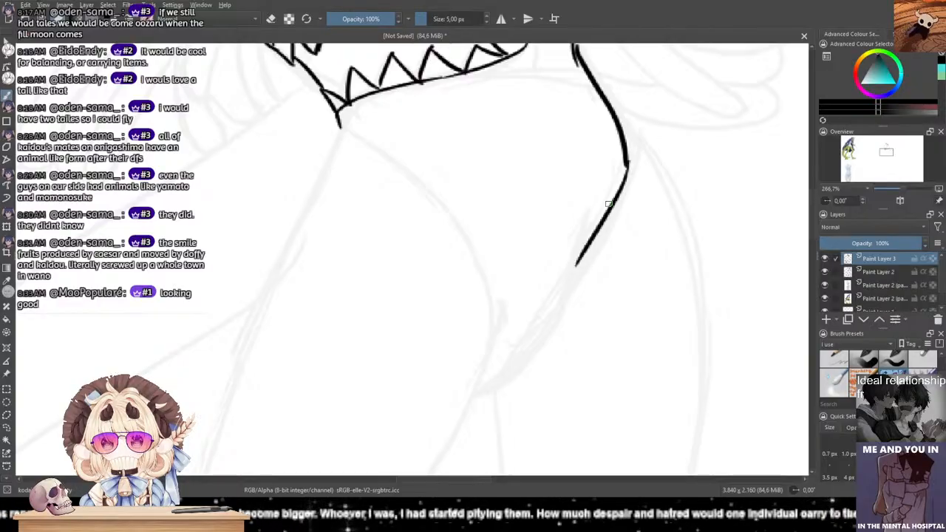
Step: Extend the right leg opening line in a curve down and inward to the crotch point
{"action": "mouse_move", "coordinate": [591, 207]}
{"action": "left_mouse_down"}
{"action": "mouse_move", "coordinate": [576, 290]}
{"action": "mouse_move", "coordinate": [527, 364]}
{"action": "left_mouse_up"}
{"action": "scroll", "coordinate": [513, 312], "scroll_direction": "down", "scroll_amount": 2}
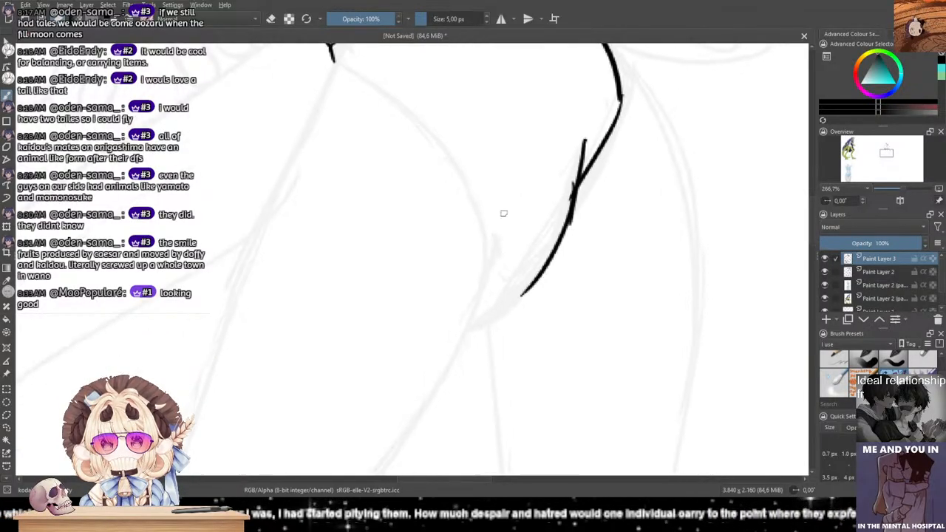
{"action": "left_click_drag", "start_coordinate": [541, 270], "coordinate": [471, 326]}
{"action": "key", "text": "ctrl+z"}
{"action": "left_click_drag", "start_coordinate": [529, 289], "coordinate": [464, 333]}
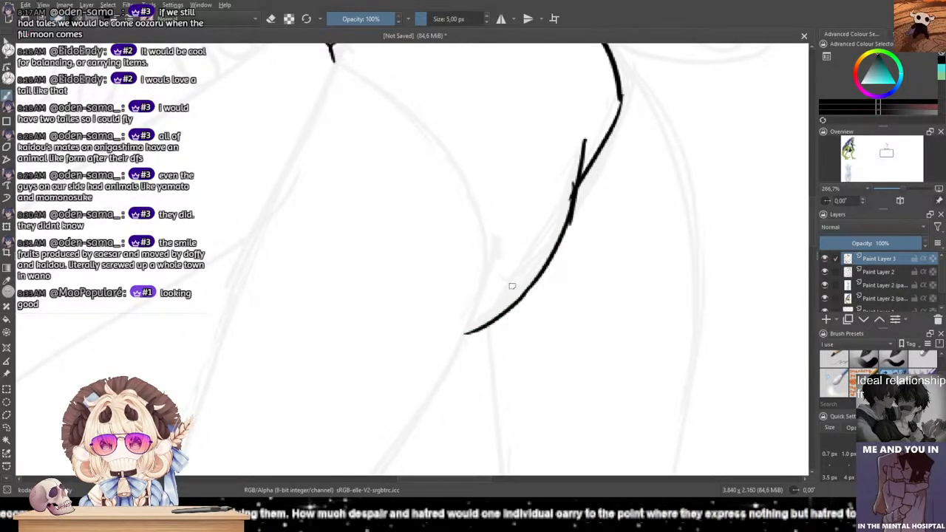
Step: Redraw the lower end of the right leg opening line where it turns toward the crotch point
{"action": "left_click_drag", "start_coordinate": [519, 180], "coordinate": [413, 330]}
{"action": "key", "text": "ctrl+z"}
{"action": "mouse_move", "coordinate": [464, 312]}
{"action": "left_mouse_down"}
{"action": "mouse_move", "coordinate": [534, 202]}
{"action": "mouse_move", "coordinate": [482, 310]}
{"action": "left_mouse_up"}
{"action": "key", "text": "ctrl+z"}
{"action": "key", "text": "ctrl+z"}
{"action": "mouse_move", "coordinate": [542, 186]}
{"action": "left_mouse_down"}
{"action": "mouse_move", "coordinate": [505, 295]}
{"action": "mouse_move", "coordinate": [435, 356]}
{"action": "left_mouse_up"}
{"action": "key", "text": "ctrl+z"}
{"action": "mouse_move", "coordinate": [510, 294]}
{"action": "left_mouse_down"}
{"action": "mouse_move", "coordinate": [445, 353]}
{"action": "mouse_move", "coordinate": [478, 333]}
{"action": "mouse_move", "coordinate": [425, 367]}
{"action": "left_mouse_up"}
{"action": "key", "text": "ctrl+z"}
{"action": "key", "text": "ctrl+z"}
{"action": "left_click_drag", "start_coordinate": [468, 272], "coordinate": [455, 424]}
{"action": "left_click_drag", "start_coordinate": [547, 203], "coordinate": [613, 355]}
{"action": "key", "text": "ctrl+z"}
{"action": "left_click_drag", "start_coordinate": [549, 213], "coordinate": [637, 381]}
{"action": "mouse_move", "coordinate": [564, 346]}
{"action": "left_mouse_down"}
{"action": "mouse_move", "coordinate": [487, 221]}
{"action": "mouse_move", "coordinate": [454, 257]}
{"action": "left_mouse_up"}
{"action": "key", "text": "ctrl+z"}
{"action": "scroll", "coordinate": [480, 201], "scroll_direction": "down", "scroll_amount": 1}
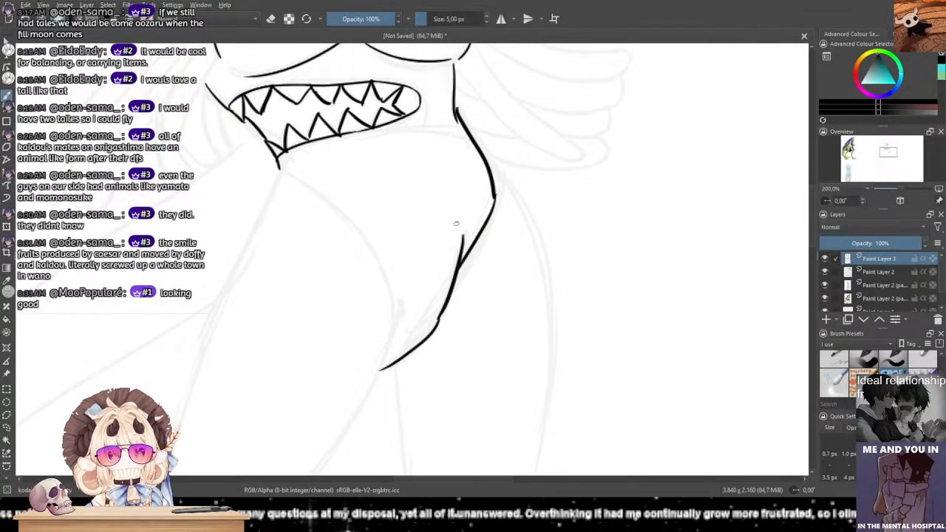
{"action": "scroll", "coordinate": [455, 223], "scroll_direction": "up", "scroll_amount": 2}
{"action": "left_click_drag", "start_coordinate": [437, 134], "coordinate": [459, 173]}
{"action": "key", "text": "ctrl+z"}
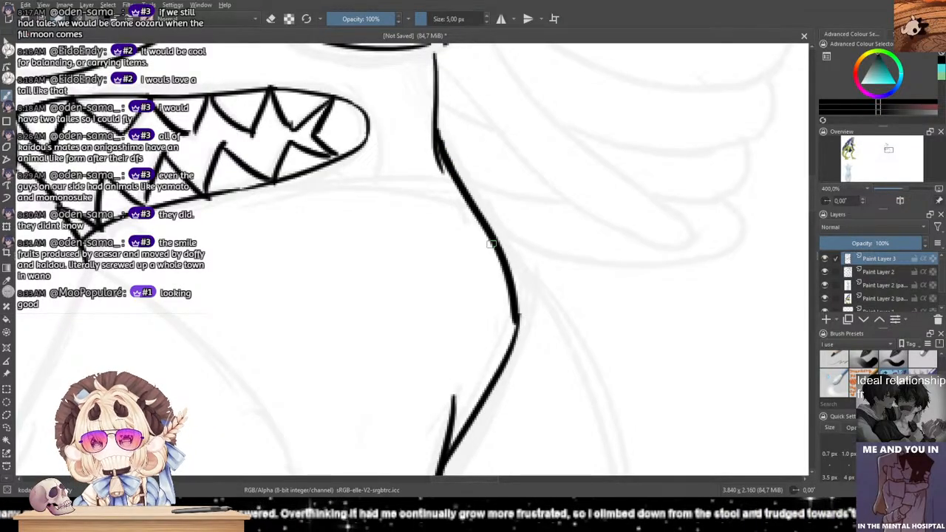
{"action": "scroll", "coordinate": [489, 244], "scroll_direction": "down", "scroll_amount": 4}
{"action": "left_click_drag", "start_coordinate": [430, 263], "coordinate": [516, 228]}
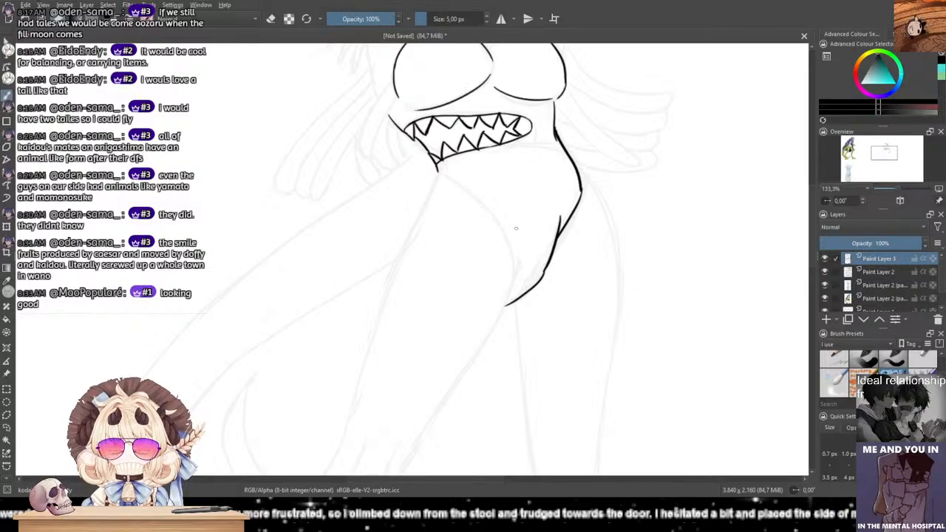
Step: Ink the left leg opening as a long bowed curve from below the mouth's lower left corner toward the crotch
{"action": "scroll", "coordinate": [515, 228], "scroll_direction": "up", "scroll_amount": 1}
{"action": "left_click_drag", "start_coordinate": [410, 155], "coordinate": [489, 218]}
{"action": "key", "text": "ctrl+z"}
{"action": "key", "text": "ctrl+z"}
{"action": "left_click_drag", "start_coordinate": [412, 156], "coordinate": [532, 288]}
{"action": "key", "text": "ctrl+z"}
{"action": "left_click_drag", "start_coordinate": [415, 156], "coordinate": [512, 293]}
{"action": "key", "text": "ctrl+z"}
{"action": "mouse_move", "coordinate": [416, 158]}
{"action": "left_mouse_down"}
{"action": "mouse_move", "coordinate": [524, 308]}
{"action": "mouse_move", "coordinate": [528, 335]}
{"action": "left_mouse_up"}
{"action": "key", "text": "ctrl+z"}
{"action": "mouse_move", "coordinate": [419, 157]}
{"action": "left_mouse_down"}
{"action": "mouse_move", "coordinate": [480, 206]}
{"action": "mouse_move", "coordinate": [525, 318]}
{"action": "mouse_move", "coordinate": [513, 344]}
{"action": "left_mouse_up"}
Step: Refine the left leg opening's lower end so the curve meets the right leg opening line at the crotch point
{"action": "key", "text": "ctrl+z"}
{"action": "left_click_drag", "start_coordinate": [526, 305], "coordinate": [512, 348]}
{"action": "key", "text": "ctrl+z"}
{"action": "key", "text": "ctrl+z"}
{"action": "left_click_drag", "start_coordinate": [526, 308], "coordinate": [511, 351]}
{"action": "key", "text": "ctrl+z"}
{"action": "key", "text": "ctrl+z"}
{"action": "key", "text": "ctrl+z"}
{"action": "key", "text": "ctrl+z"}
{"action": "left_click_drag", "start_coordinate": [524, 297], "coordinate": [513, 346]}
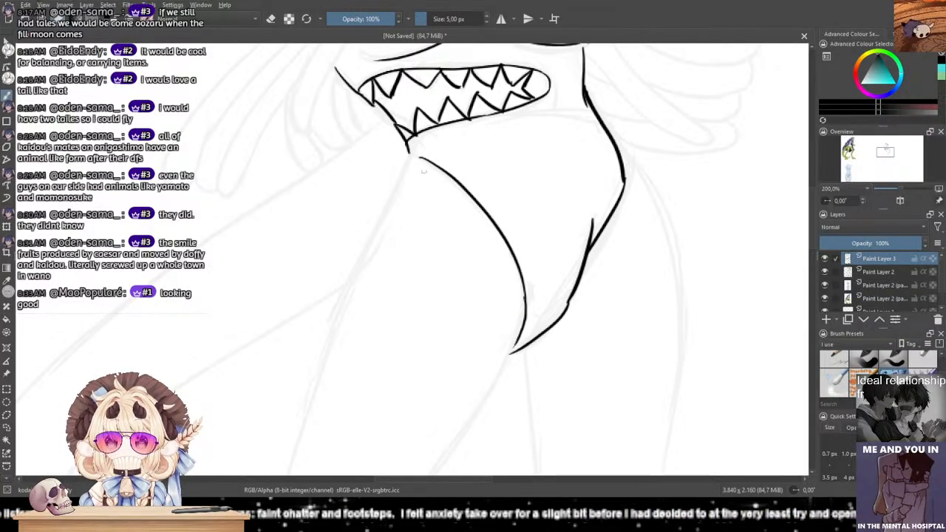
Step: Ink the left thigh's outer side as one long line from the mouth's lower left corner down toward the knee
{"action": "left_click_drag", "start_coordinate": [410, 154], "coordinate": [344, 325]}
{"action": "mouse_move", "coordinate": [394, 234]}
{"action": "left_mouse_down"}
{"action": "mouse_move", "coordinate": [473, 121]}
{"action": "mouse_move", "coordinate": [374, 184]}
{"action": "mouse_move", "coordinate": [480, 175]}
{"action": "left_mouse_up"}
{"action": "key", "text": "ctrl+z"}
{"action": "scroll", "coordinate": [502, 117], "scroll_direction": "down", "scroll_amount": 1}
{"action": "left_click_drag", "start_coordinate": [467, 126], "coordinate": [382, 358]}
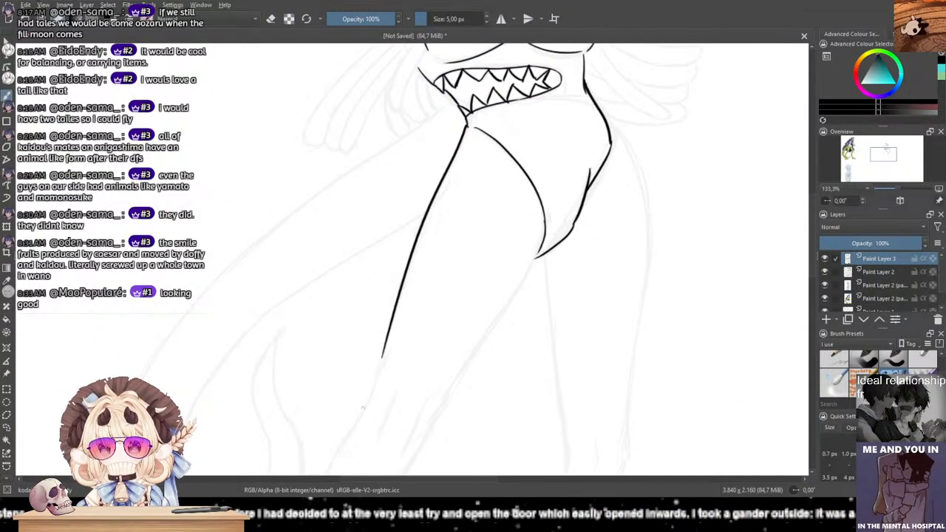
Step: Ink the left thigh's inner side from the crotch point diagonally down toward the knee along the sketch
{"action": "left_click_drag", "start_coordinate": [537, 253], "coordinate": [456, 359]}
{"action": "key", "text": "ctrl+z"}
{"action": "left_click_drag", "start_coordinate": [540, 253], "coordinate": [441, 400]}
{"action": "key", "text": "ctrl+z"}
{"action": "left_click_drag", "start_coordinate": [537, 254], "coordinate": [473, 356]}
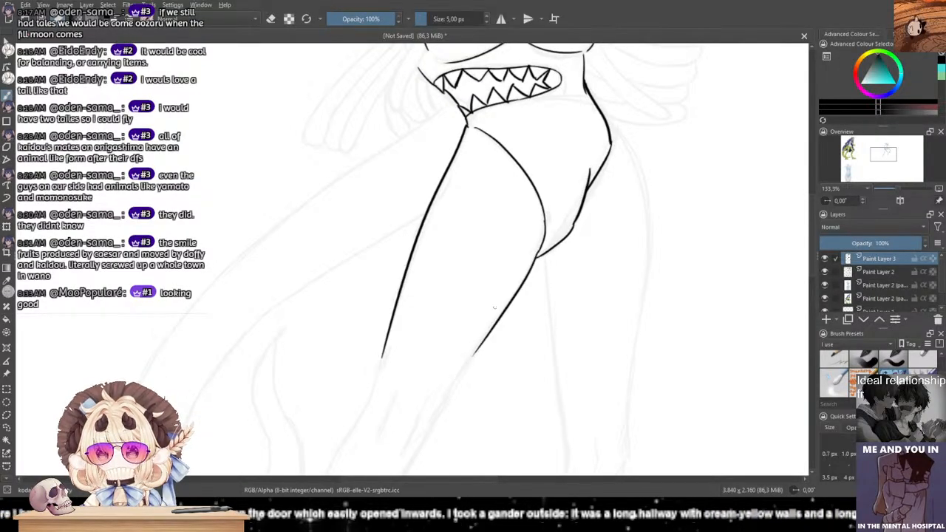
{"action": "left_click_drag", "start_coordinate": [520, 289], "coordinate": [448, 399]}
{"action": "key", "text": "ctrl+z"}
{"action": "left_click_drag", "start_coordinate": [496, 325], "coordinate": [442, 407]}
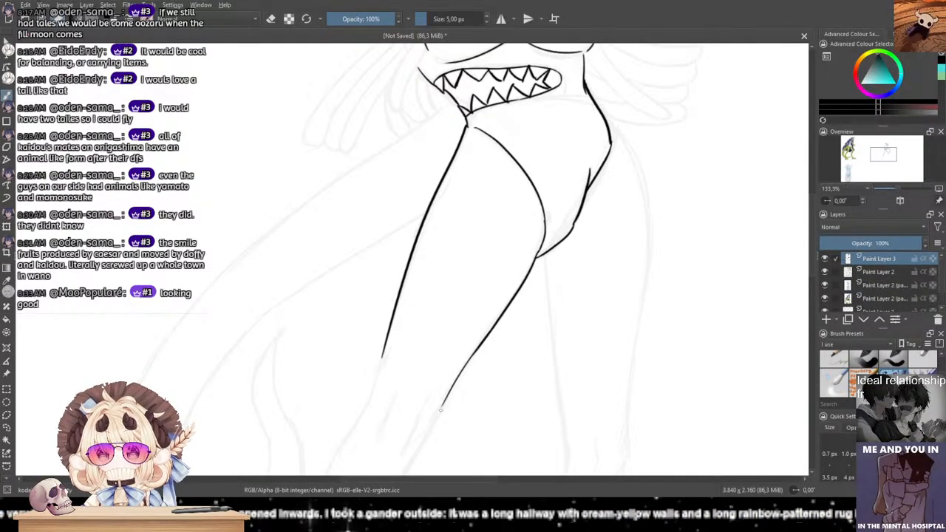
Step: Thicken the lower end of the left thigh's inner line and extend its outer line down to the knee
{"action": "left_click_drag", "start_coordinate": [478, 345], "coordinate": [443, 404]}
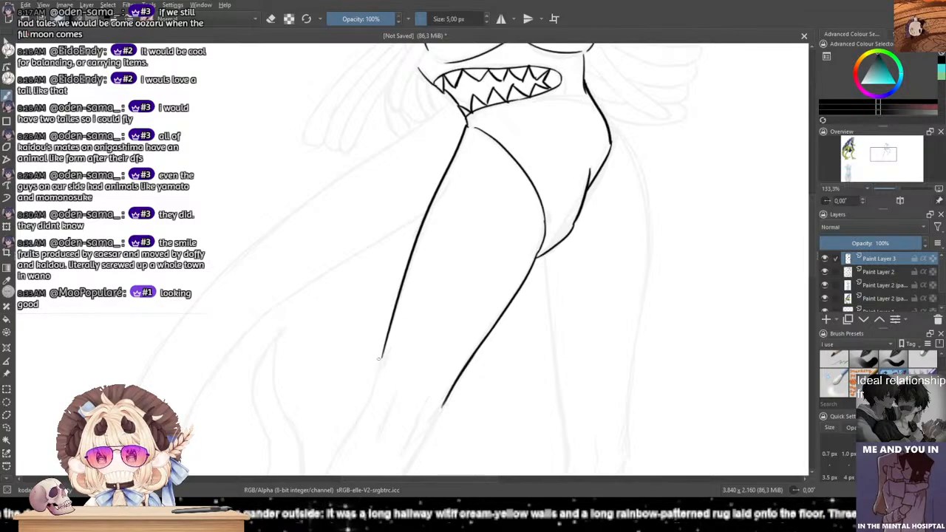
{"action": "left_click_drag", "start_coordinate": [384, 349], "coordinate": [375, 389]}
{"action": "key", "text": "ctrl+z"}
{"action": "left_click_drag", "start_coordinate": [385, 348], "coordinate": [373, 397]}
{"action": "key", "text": "ctrl+z"}
{"action": "left_click_drag", "start_coordinate": [383, 352], "coordinate": [370, 396]}
{"action": "key", "text": "ctrl+z"}
{"action": "left_click_drag", "start_coordinate": [384, 353], "coordinate": [369, 400]}
{"action": "key", "text": "ctrl+z"}
{"action": "left_click_drag", "start_coordinate": [384, 352], "coordinate": [369, 402]}
Step: Ink the upper part of the right thigh's outer side, curving outward and down from the hip point
{"action": "left_click_drag", "start_coordinate": [570, 181], "coordinate": [471, 286]}
{"action": "left_click_drag", "start_coordinate": [506, 217], "coordinate": [547, 321]}
{"action": "key", "text": "ctrl+z"}
{"action": "key", "text": "ctrl+z"}
{"action": "key", "text": "ctrl+z"}
{"action": "left_click_drag", "start_coordinate": [506, 220], "coordinate": [541, 313]}
{"action": "left_click_drag", "start_coordinate": [480, 323], "coordinate": [511, 154]}
Step: Continue the right thigh's outer side as one long smooth line down to the knee along the sketch
{"action": "left_click_drag", "start_coordinate": [575, 142], "coordinate": [552, 392]}
{"action": "key", "text": "ctrl+z"}
{"action": "left_click_drag", "start_coordinate": [576, 142], "coordinate": [550, 401]}
{"action": "key", "text": "ctrl+z"}
{"action": "left_click_drag", "start_coordinate": [577, 142], "coordinate": [560, 359]}
{"action": "key", "text": "ctrl+z"}
{"action": "left_click_drag", "start_coordinate": [576, 140], "coordinate": [563, 328]}
{"action": "key", "text": "ctrl+z"}
{"action": "left_click_drag", "start_coordinate": [574, 136], "coordinate": [563, 344]}
{"action": "key", "text": "ctrl+z"}
{"action": "left_click_drag", "start_coordinate": [574, 138], "coordinate": [563, 340]}
{"action": "key", "text": "ctrl+z"}
{"action": "left_click_drag", "start_coordinate": [576, 141], "coordinate": [562, 375]}
{"action": "key", "text": "ctrl+z"}
{"action": "left_click_drag", "start_coordinate": [575, 138], "coordinate": [548, 362]}
{"action": "key", "text": "ctrl+z"}
{"action": "left_click_drag", "start_coordinate": [572, 137], "coordinate": [561, 375]}
{"action": "key", "text": "ctrl+z"}
{"action": "key", "text": "ctrl+z"}
{"action": "left_click_drag", "start_coordinate": [562, 306], "coordinate": [559, 380]}
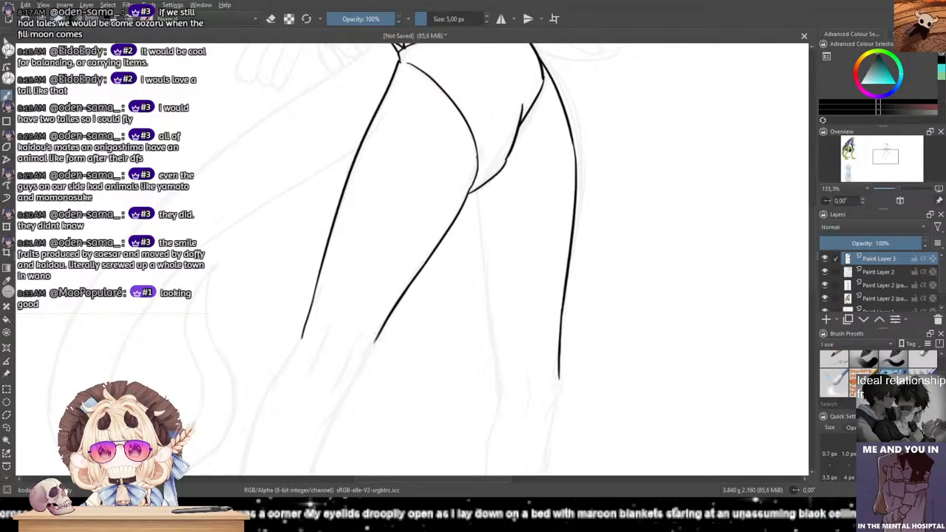
Step: Ink the right thigh's inner side as a slightly slanted line from the crotch point down to the knee
{"action": "left_click_drag", "start_coordinate": [477, 189], "coordinate": [499, 343]}
{"action": "key", "text": "ctrl+z"}
{"action": "left_click_drag", "start_coordinate": [478, 203], "coordinate": [503, 406]}
{"action": "key", "text": "ctrl+z"}
{"action": "left_click_drag", "start_coordinate": [477, 189], "coordinate": [504, 379]}
{"action": "key", "text": "ctrl+z"}
{"action": "left_click_drag", "start_coordinate": [477, 189], "coordinate": [498, 377]}
Step: Ink the right knee with an inward bend on its outer contour and a short bent line inside the knee
{"action": "scroll", "coordinate": [503, 358], "scroll_direction": "down", "scroll_amount": 5}
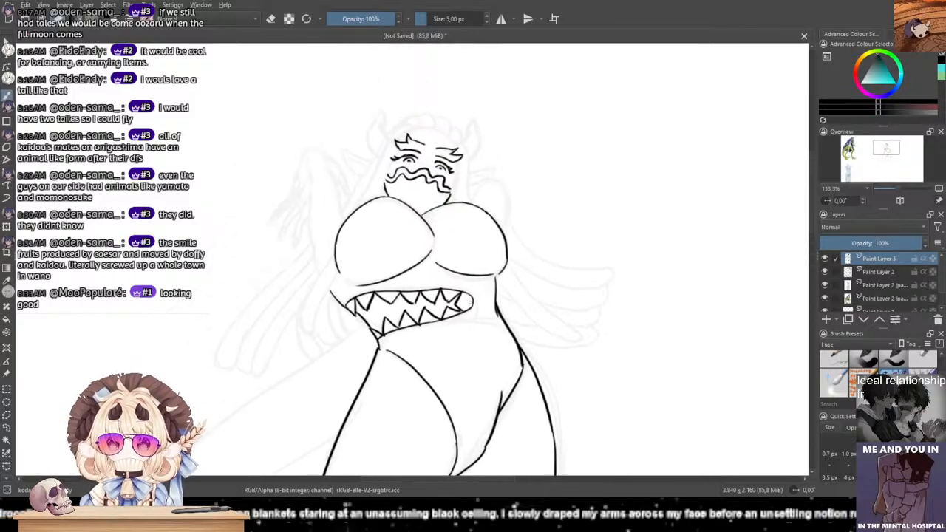
{"action": "scroll", "coordinate": [553, 127], "scroll_direction": "up", "scroll_amount": 3}
{"action": "left_click_drag", "start_coordinate": [521, 197], "coordinate": [532, 138]}
{"action": "left_click_drag", "start_coordinate": [531, 182], "coordinate": [531, 186]}
{"action": "left_click_drag", "start_coordinate": [543, 267], "coordinate": [542, 159]}
{"action": "scroll", "coordinate": [591, 253], "scroll_direction": "up", "scroll_amount": 3}
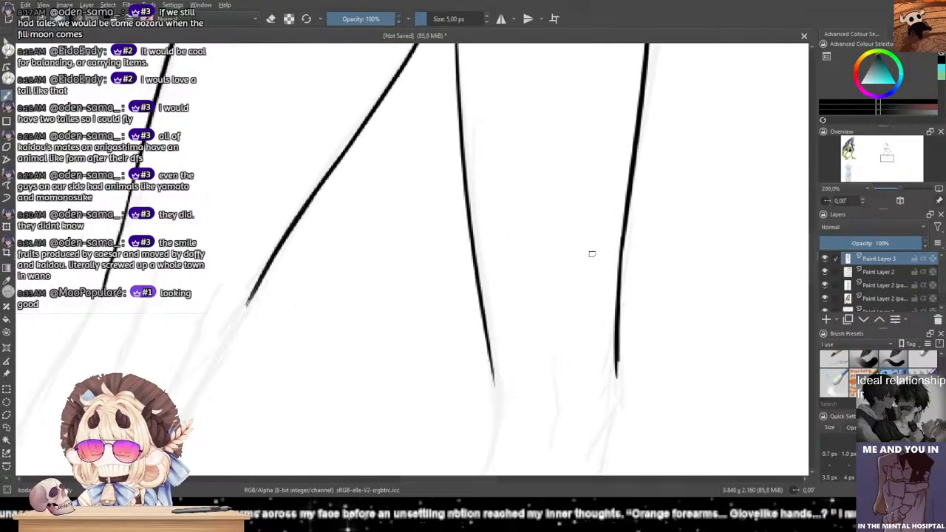
{"action": "left_click_drag", "start_coordinate": [506, 246], "coordinate": [510, 169]}
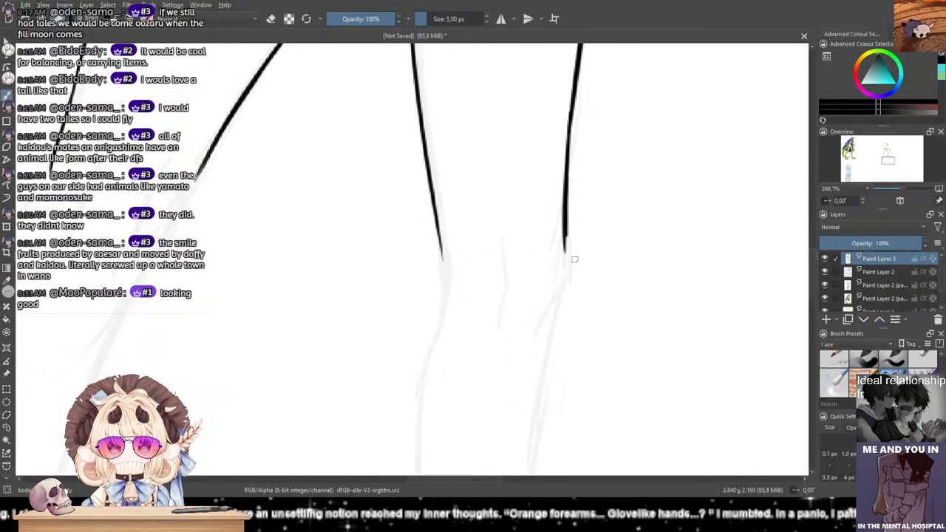
{"action": "left_click_drag", "start_coordinate": [566, 238], "coordinate": [556, 293]}
{"action": "key", "text": "ctrl+z"}
{"action": "key", "text": "ctrl+z"}
{"action": "left_click_drag", "start_coordinate": [567, 237], "coordinate": [543, 322]}
{"action": "left_click_drag", "start_coordinate": [502, 239], "coordinate": [496, 332]}
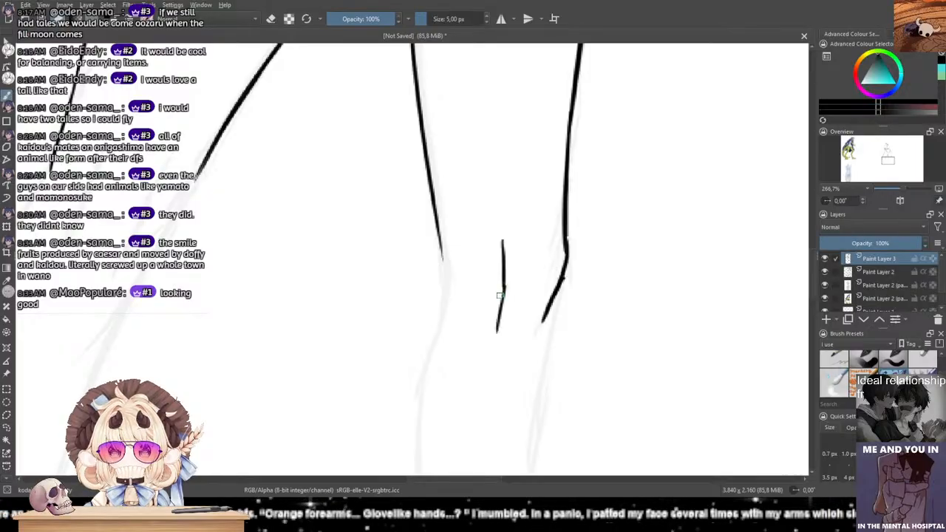
Step: Try to ink the right lower leg's inner contour downward from the knee
{"action": "left_click_drag", "start_coordinate": [488, 297], "coordinate": [489, 188]}
{"action": "mouse_move", "coordinate": [440, 136]}
{"action": "left_mouse_down"}
{"action": "mouse_move", "coordinate": [386, 359]}
{"action": "mouse_move", "coordinate": [439, 364]}
{"action": "left_mouse_up"}
{"action": "key", "text": "ctrl+z"}
{"action": "key", "text": "ctrl+z"}
{"action": "left_click_drag", "start_coordinate": [443, 140], "coordinate": [431, 347]}
{"action": "key", "text": "ctrl+z"}
Step: Draw a long, nearly horizontal guide line across both thighs just above the knees
{"action": "scroll", "coordinate": [471, 147], "scroll_direction": "down", "scroll_amount": 2}
{"action": "left_click_drag", "start_coordinate": [401, 118], "coordinate": [479, 325]}
{"action": "left_click_drag", "start_coordinate": [395, 197], "coordinate": [466, 300]}
{"action": "left_click_drag", "start_coordinate": [486, 266], "coordinate": [494, 284]}
{"action": "left_click_drag", "start_coordinate": [510, 195], "coordinate": [483, 266]}
{"action": "scroll", "coordinate": [506, 284], "scroll_direction": "down", "scroll_amount": 2}
{"action": "scroll", "coordinate": [496, 283], "scroll_direction": "up", "scroll_amount": 2}
{"action": "scroll", "coordinate": [495, 283], "scroll_direction": "down", "scroll_amount": 1}
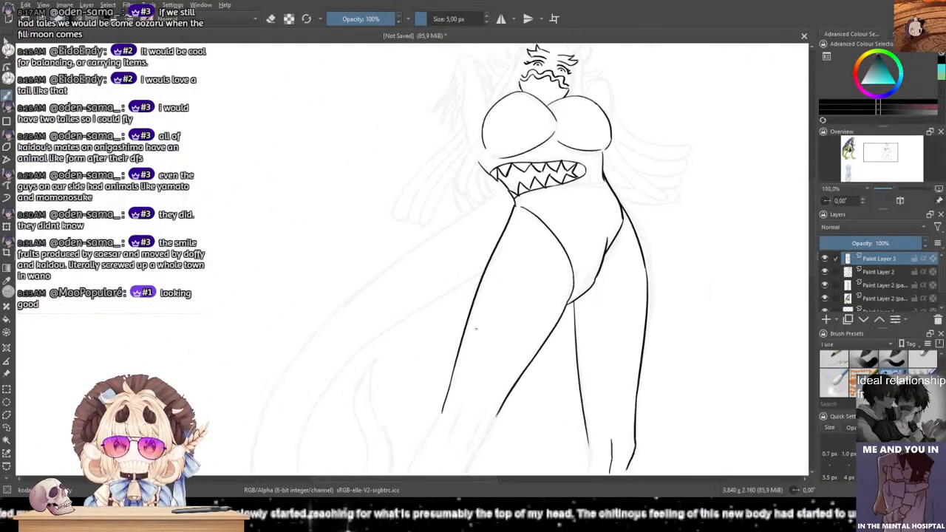
{"action": "left_click_drag", "start_coordinate": [477, 327], "coordinate": [436, 249]}
{"action": "left_click_drag", "start_coordinate": [328, 297], "coordinate": [809, 344]}
{"action": "key", "text": "ctrl+z"}
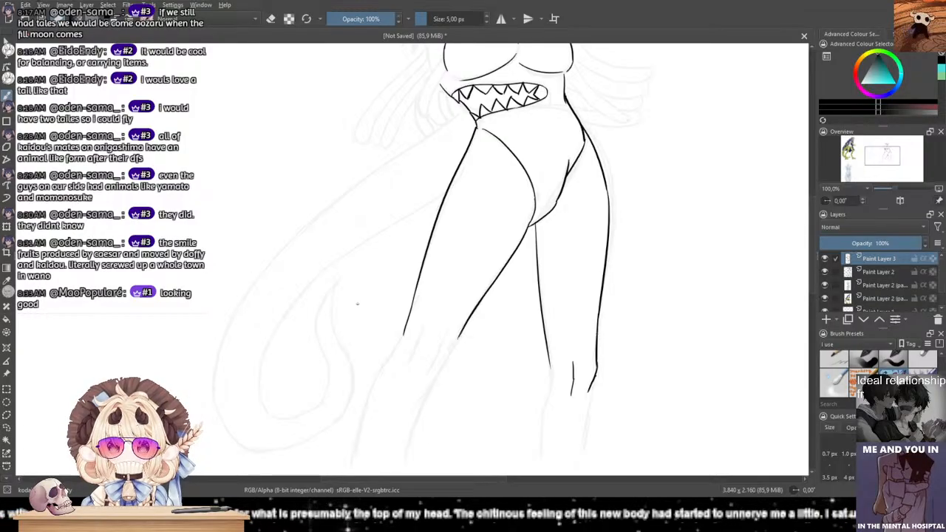
{"action": "left_click_drag", "start_coordinate": [342, 323], "coordinate": [714, 311]}
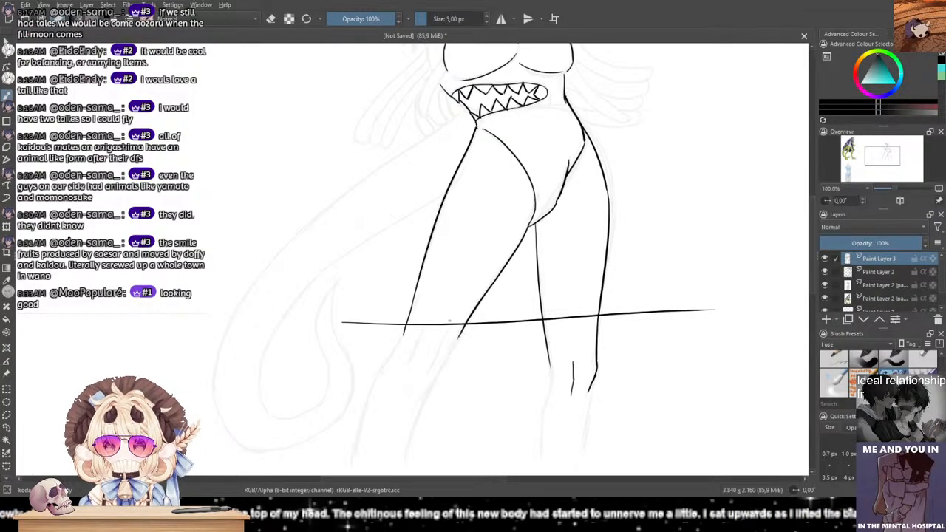
Step: Ink the tail's upper edge as a long curve from the belly mouth's lower left corner down toward the lower left
{"action": "left_click_drag", "start_coordinate": [440, 285], "coordinate": [581, 303]}
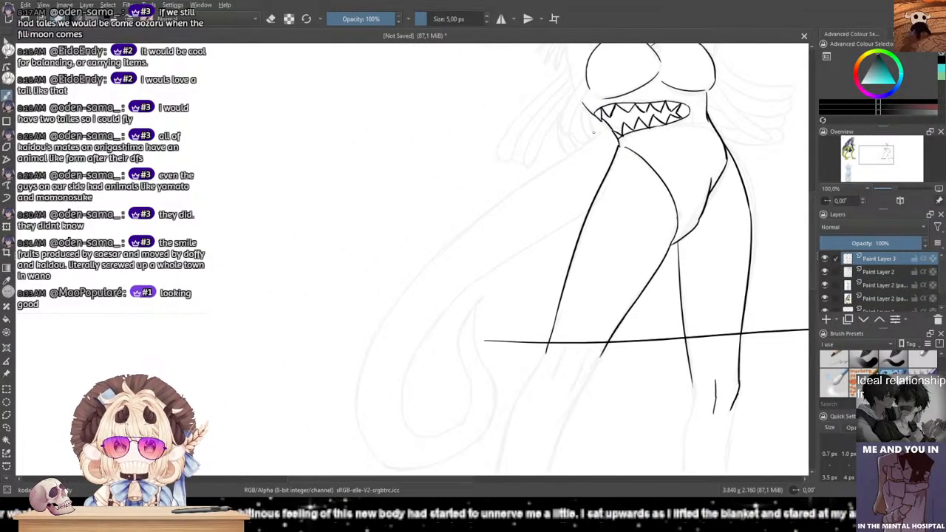
{"action": "left_click_drag", "start_coordinate": [605, 123], "coordinate": [456, 242]}
{"action": "key", "text": "ctrl+z"}
{"action": "key", "text": "ctrl+z"}
{"action": "left_click_drag", "start_coordinate": [552, 167], "coordinate": [406, 287]}
Step: Try to ink the tail's lower edge as one long curve from the left thigh down toward the bend
{"action": "left_click_drag", "start_coordinate": [588, 211], "coordinate": [461, 297]}
{"action": "key", "text": "ctrl+z"}
{"action": "left_click_drag", "start_coordinate": [588, 213], "coordinate": [430, 333]}
{"action": "key", "text": "ctrl+z"}
{"action": "left_click_drag", "start_coordinate": [582, 214], "coordinate": [408, 364]}
{"action": "key", "text": "ctrl+z"}
{"action": "left_click_drag", "start_coordinate": [588, 211], "coordinate": [412, 376]}
{"action": "key", "text": "ctrl+z"}
{"action": "mouse_move", "coordinate": [589, 212]}
{"action": "left_mouse_down"}
{"action": "mouse_move", "coordinate": [547, 233]}
{"action": "mouse_move", "coordinate": [403, 399]}
{"action": "left_mouse_up"}
{"action": "key", "text": "ctrl+z"}
{"action": "left_click_drag", "start_coordinate": [588, 212], "coordinate": [399, 390]}
{"action": "key", "text": "ctrl+z"}
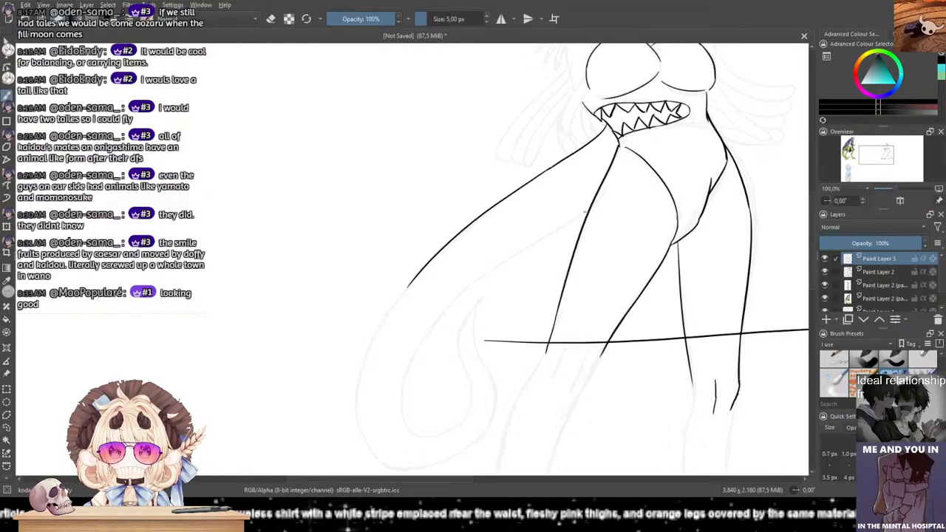
{"action": "left_click_drag", "start_coordinate": [588, 211], "coordinate": [412, 375]}
Step: Try to continue the tail's outer and inner edges down into the bend
{"action": "mouse_move", "coordinate": [418, 273]}
{"action": "left_mouse_down"}
{"action": "mouse_move", "coordinate": [365, 394]}
{"action": "mouse_move", "coordinate": [362, 447]}
{"action": "left_mouse_up"}
{"action": "key", "text": "ctrl+z"}
{"action": "key", "text": "ctrl+z"}
{"action": "left_click_drag", "start_coordinate": [412, 278], "coordinate": [373, 440]}
{"action": "left_click_drag", "start_coordinate": [421, 353], "coordinate": [422, 432]}
{"action": "key", "text": "ctrl+z"}
{"action": "key", "text": "ctrl+z"}
{"action": "mouse_move", "coordinate": [415, 366]}
{"action": "left_mouse_down"}
{"action": "mouse_move", "coordinate": [417, 436]}
{"action": "mouse_move", "coordinate": [421, 423]}
{"action": "left_mouse_up"}
{"action": "key", "text": "ctrl+z"}
{"action": "key", "text": "ctrl+z"}
{"action": "key", "text": "ctrl+z"}
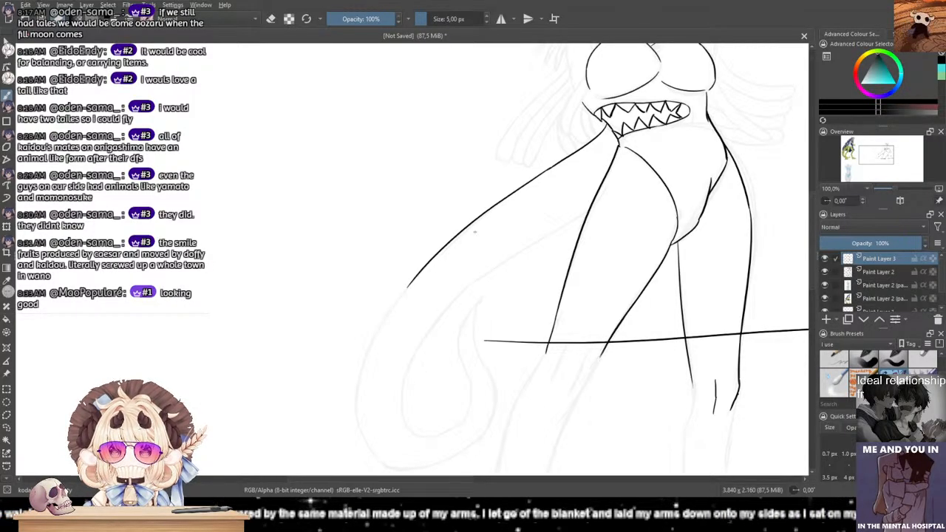
Step: Continue the tail's outer edge down into the bend and ink its inner edge from the left thigh down alongside it
{"action": "left_click_drag", "start_coordinate": [408, 284], "coordinate": [356, 432]}
{"action": "left_click_drag", "start_coordinate": [589, 210], "coordinate": [429, 384]}
{"action": "key", "text": "ctrl+z"}
{"action": "mouse_move", "coordinate": [590, 209]}
{"action": "left_mouse_down"}
{"action": "mouse_move", "coordinate": [407, 367]}
{"action": "mouse_move", "coordinate": [383, 462]}
{"action": "left_mouse_up"}
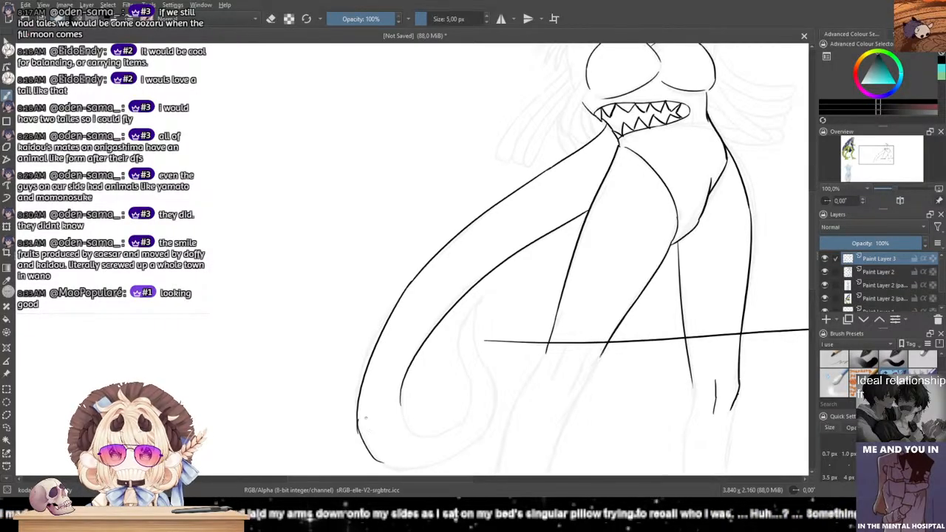
Step: Extend the horizontal guide line leftward so that it crosses the tail
{"action": "left_click_drag", "start_coordinate": [455, 317], "coordinate": [385, 302]}
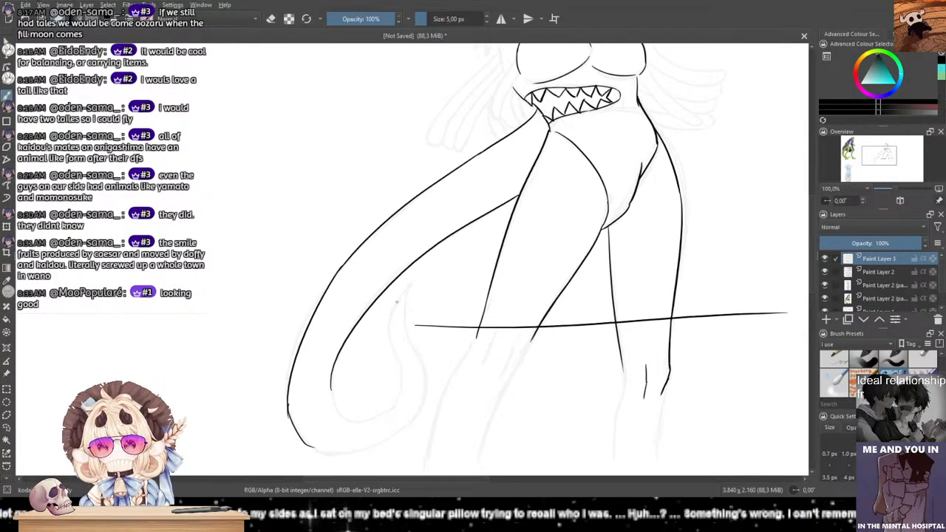
{"action": "left_click_drag", "start_coordinate": [240, 331], "coordinate": [600, 340]}
{"action": "key", "text": "ctrl+z"}
{"action": "left_click_drag", "start_coordinate": [281, 323], "coordinate": [547, 326]}
Step: Ink the tail's pointed tip with a long curved outer side and the start of its inner side
{"action": "left_click_drag", "start_coordinate": [486, 257], "coordinate": [372, 231]}
{"action": "scroll", "coordinate": [372, 232], "scroll_direction": "up", "scroll_amount": 2}
{"action": "left_click_drag", "start_coordinate": [312, 281], "coordinate": [354, 213]}
{"action": "key", "text": "ctrl+z"}
{"action": "mouse_move", "coordinate": [313, 279]}
{"action": "left_mouse_down"}
{"action": "mouse_move", "coordinate": [358, 198]}
{"action": "mouse_move", "coordinate": [355, 293]}
{"action": "mouse_move", "coordinate": [390, 410]}
{"action": "left_mouse_up"}
{"action": "left_click_drag", "start_coordinate": [299, 331], "coordinate": [409, 139]}
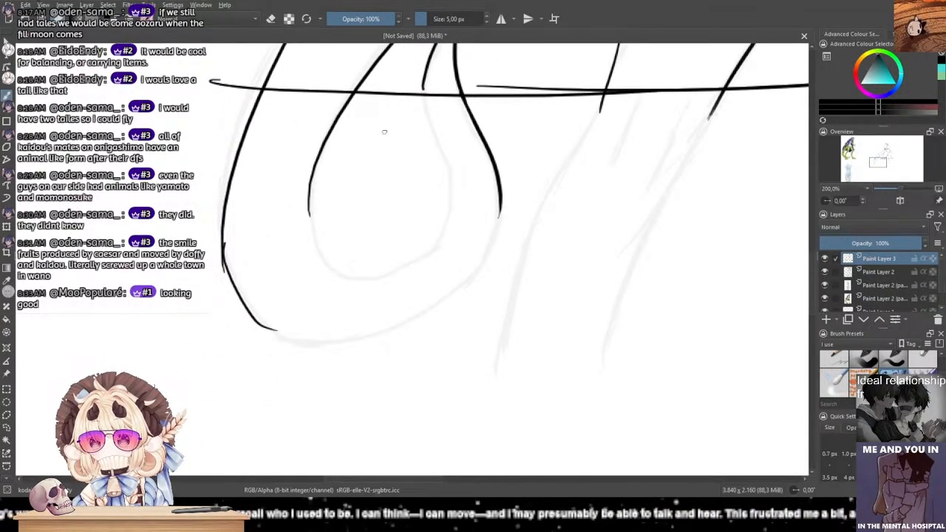
Step: Ink the inside edge of the tail's U-shaped bend, joining the tail's inner edge to the inner side of the tip
{"action": "mouse_move", "coordinate": [309, 213]}
{"action": "left_mouse_down"}
{"action": "mouse_move", "coordinate": [345, 275]}
{"action": "mouse_move", "coordinate": [378, 274]}
{"action": "left_mouse_up"}
{"action": "key", "text": "ctrl+z"}
{"action": "mouse_move", "coordinate": [423, 82]}
{"action": "left_mouse_down"}
{"action": "mouse_move", "coordinate": [454, 196]}
{"action": "mouse_move", "coordinate": [426, 258]}
{"action": "left_mouse_up"}
{"action": "key", "text": "ctrl+z"}
{"action": "mouse_move", "coordinate": [453, 192]}
{"action": "left_mouse_down"}
{"action": "mouse_move", "coordinate": [387, 286]}
{"action": "mouse_move", "coordinate": [446, 229]}
{"action": "mouse_move", "coordinate": [398, 277]}
{"action": "left_mouse_up"}
{"action": "key", "text": "ctrl+z"}
{"action": "key", "text": "ctrl+z"}
{"action": "key", "text": "ctrl+z"}
{"action": "left_click_drag", "start_coordinate": [454, 195], "coordinate": [398, 278]}
{"action": "key", "text": "ctrl+z"}
{"action": "mouse_move", "coordinate": [453, 194]}
{"action": "left_mouse_down"}
{"action": "mouse_move", "coordinate": [444, 224]}
{"action": "mouse_move", "coordinate": [374, 278]}
{"action": "left_mouse_up"}
{"action": "key", "text": "ctrl+z"}
{"action": "left_click_drag", "start_coordinate": [440, 243], "coordinate": [362, 281]}
{"action": "key", "text": "ctrl+z"}
{"action": "mouse_move", "coordinate": [453, 192]}
{"action": "left_mouse_down"}
{"action": "mouse_move", "coordinate": [380, 272]}
{"action": "mouse_move", "coordinate": [437, 246]}
{"action": "left_mouse_up"}
{"action": "key", "text": "ctrl+z"}
{"action": "left_click_drag", "start_coordinate": [374, 276], "coordinate": [426, 246]}
{"action": "key", "text": "ctrl+z"}
{"action": "key", "text": "ctrl+z"}
{"action": "left_click_drag", "start_coordinate": [371, 275], "coordinate": [426, 251]}
{"action": "key", "text": "ctrl+z"}
{"action": "key", "text": "ctrl+z"}
{"action": "key", "text": "ctrl+z"}
Step: Ink the outside edge of the tail's bend, joining the outer side of the tip to the tail's outer edge
{"action": "left_click_drag", "start_coordinate": [501, 208], "coordinate": [406, 315]}
{"action": "key", "text": "ctrl+z"}
{"action": "key", "text": "ctrl+z"}
{"action": "mouse_move", "coordinate": [247, 311]}
{"action": "left_mouse_down"}
{"action": "mouse_move", "coordinate": [370, 341]}
{"action": "mouse_move", "coordinate": [339, 346]}
{"action": "mouse_move", "coordinate": [390, 332]}
{"action": "left_mouse_up"}
{"action": "mouse_move", "coordinate": [368, 345]}
{"action": "left_mouse_down"}
{"action": "mouse_move", "coordinate": [393, 340]}
{"action": "mouse_move", "coordinate": [453, 287]}
{"action": "left_mouse_up"}
{"action": "key", "text": "ctrl+z"}
{"action": "mouse_move", "coordinate": [502, 205]}
{"action": "left_mouse_down"}
{"action": "mouse_move", "coordinate": [472, 270]}
{"action": "mouse_move", "coordinate": [404, 326]}
{"action": "left_mouse_up"}
{"action": "key", "text": "ctrl+z"}
{"action": "left_click_drag", "start_coordinate": [500, 213], "coordinate": [373, 342]}
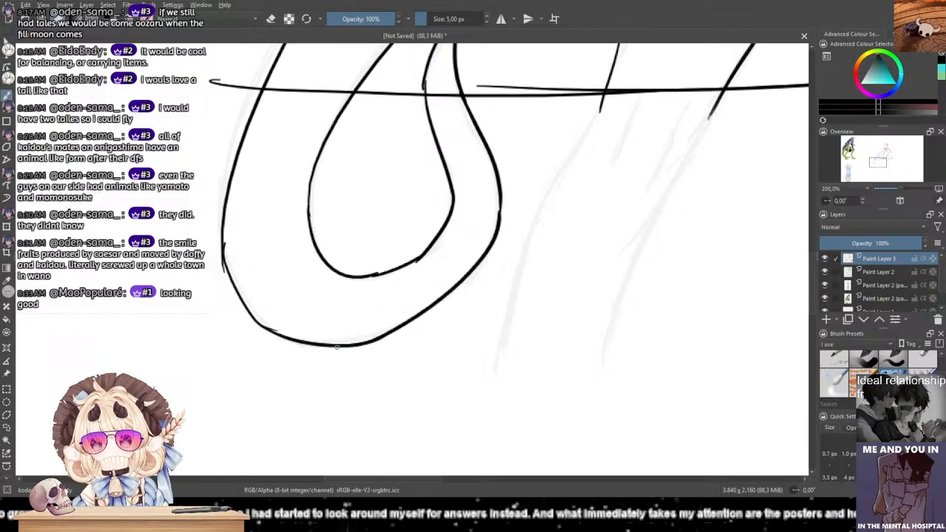
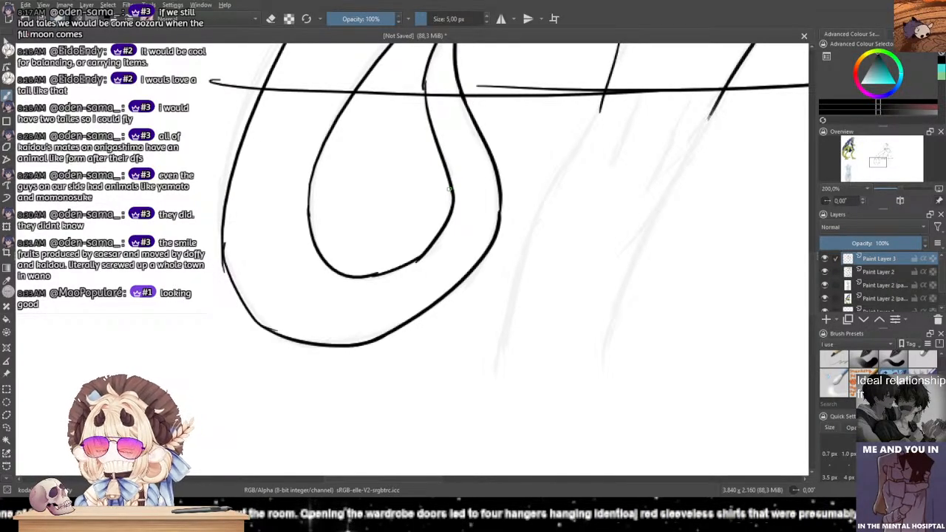
{"action": "mouse_move", "coordinate": [439, 205]}
{"action": "left_mouse_down"}
{"action": "mouse_move", "coordinate": [458, 293]}
{"action": "mouse_move", "coordinate": [445, 439]}
{"action": "left_mouse_up"}
{"action": "mouse_move", "coordinate": [525, 73]}
{"action": "left_mouse_down"}
{"action": "mouse_move", "coordinate": [379, 165]}
{"action": "mouse_move", "coordinate": [319, 232]}
{"action": "left_mouse_up"}
{"action": "scroll", "coordinate": [414, 224], "scroll_direction": "down", "scroll_amount": 1}
{"action": "scroll", "coordinate": [404, 252], "scroll_direction": "up", "scroll_amount": 4}
{"action": "mouse_move", "coordinate": [496, 142]}
{"action": "left_mouse_down"}
{"action": "mouse_move", "coordinate": [404, 252]}
{"action": "mouse_move", "coordinate": [367, 319]}
{"action": "left_mouse_up"}
{"action": "scroll", "coordinate": [404, 252], "scroll_direction": "down", "scroll_amount": 1}
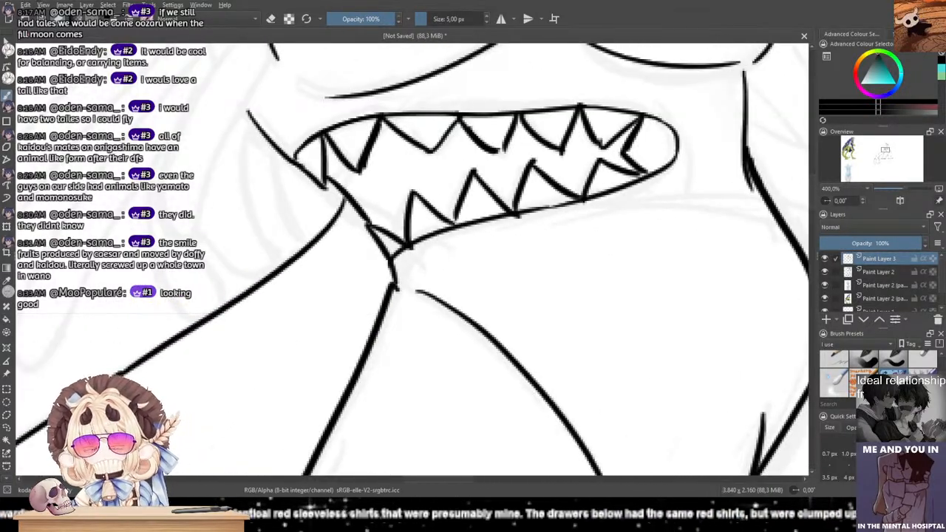
{"action": "left_click_drag", "start_coordinate": [397, 283], "coordinate": [423, 296]}
{"action": "key", "text": "ctrl+z"}
{"action": "key", "text": "ctrl+z"}
{"action": "key", "text": "ctrl+z"}
{"action": "key", "text": "ctrl+z"}
{"action": "key", "text": "ctrl+z"}
Step: Ink the left edge of the face from the cheek down to the chest
{"action": "mouse_move", "coordinate": [452, 165]}
{"action": "left_mouse_down"}
{"action": "mouse_move", "coordinate": [416, 207]}
{"action": "mouse_move", "coordinate": [385, 274]}
{"action": "left_mouse_up"}
{"action": "mouse_move", "coordinate": [454, 217]}
{"action": "left_mouse_down"}
{"action": "mouse_move", "coordinate": [464, 201]}
{"action": "mouse_move", "coordinate": [599, 209]}
{"action": "left_mouse_up"}
{"action": "left_click_drag", "start_coordinate": [345, 235], "coordinate": [574, 252]}
{"action": "mouse_move", "coordinate": [458, 160]}
{"action": "left_mouse_down"}
{"action": "mouse_move", "coordinate": [512, 232]}
{"action": "mouse_move", "coordinate": [418, 358]}
{"action": "left_mouse_up"}
{"action": "mouse_move", "coordinate": [548, 171]}
{"action": "left_mouse_down"}
{"action": "mouse_move", "coordinate": [521, 200]}
{"action": "mouse_move", "coordinate": [472, 221]}
{"action": "left_mouse_up"}
{"action": "left_click_drag", "start_coordinate": [514, 198], "coordinate": [477, 216]}
{"action": "mouse_move", "coordinate": [509, 174]}
{"action": "left_mouse_down"}
{"action": "mouse_move", "coordinate": [393, 237]}
{"action": "mouse_move", "coordinate": [375, 227]}
{"action": "mouse_move", "coordinate": [383, 233]}
{"action": "mouse_move", "coordinate": [342, 324]}
{"action": "left_mouse_up"}
{"action": "key", "text": "ctrl+z"}
{"action": "key", "text": "ctrl+z"}
{"action": "key", "text": "ctrl+z"}
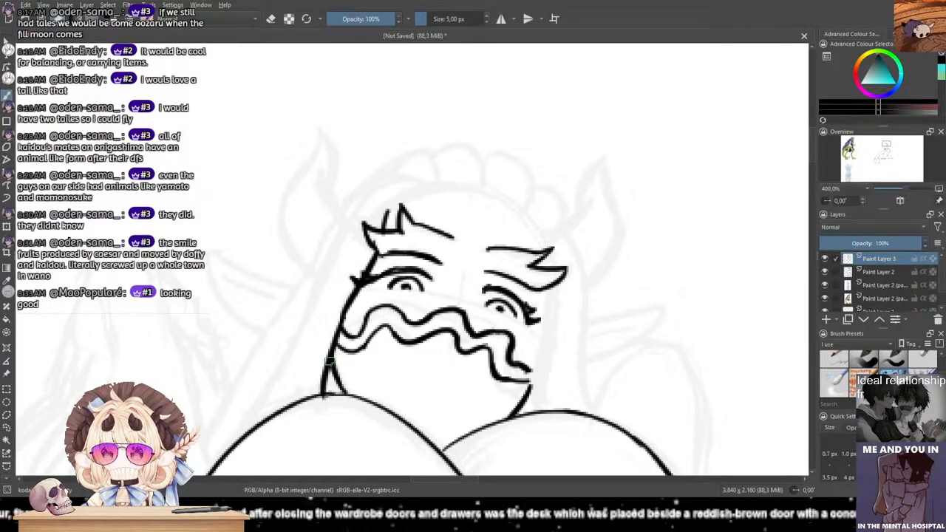
{"action": "left_click_drag", "start_coordinate": [342, 318], "coordinate": [337, 374]}
{"action": "key", "text": "ctrl+z"}
{"action": "key", "text": "ctrl+z"}
{"action": "left_click_drag", "start_coordinate": [340, 322], "coordinate": [346, 391]}
{"action": "key", "text": "ctrl+z"}
{"action": "left_click_drag", "start_coordinate": [341, 310], "coordinate": [343, 384]}
Step: Ink the inner edge of the left hair lock, running from beside the cheek down to the chest
{"action": "left_click_drag", "start_coordinate": [306, 350], "coordinate": [424, 119]}
{"action": "mouse_move", "coordinate": [412, 185]}
{"action": "left_mouse_down"}
{"action": "mouse_move", "coordinate": [446, 119]}
{"action": "mouse_move", "coordinate": [403, 279]}
{"action": "left_mouse_up"}
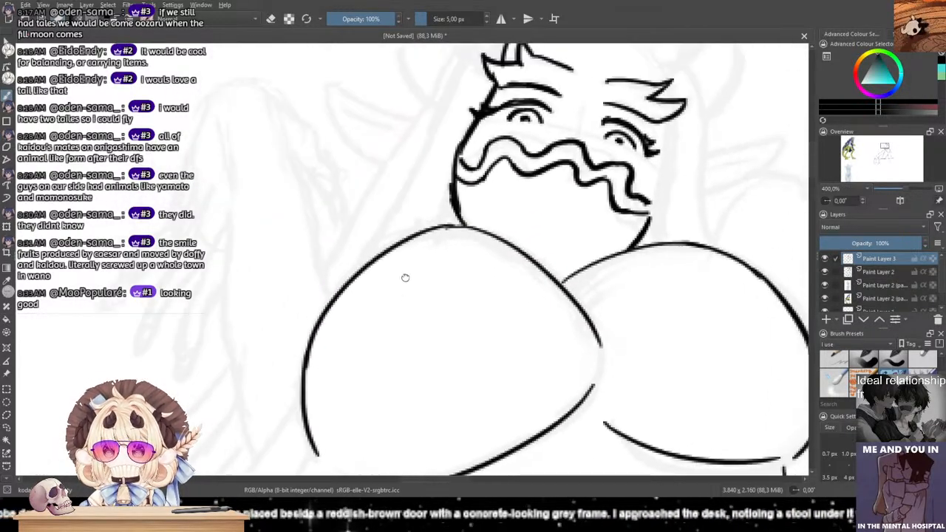
{"action": "left_click_drag", "start_coordinate": [469, 136], "coordinate": [438, 223]}
{"action": "key", "text": "ctrl+z"}
{"action": "key", "text": "ctrl+z"}
{"action": "left_click_drag", "start_coordinate": [464, 143], "coordinate": [443, 221]}
Step: Ink the rounded top of the head above the forehead, with a short arc over its left side
{"action": "mouse_move", "coordinate": [416, 90]}
{"action": "left_mouse_down"}
{"action": "mouse_move", "coordinate": [418, 156]}
{"action": "mouse_move", "coordinate": [431, 152]}
{"action": "left_mouse_up"}
{"action": "key", "text": "ctrl+z"}
{"action": "left_click_drag", "start_coordinate": [480, 207], "coordinate": [455, 280]}
{"action": "mouse_move", "coordinate": [536, 50]}
{"action": "left_mouse_down"}
{"action": "mouse_move", "coordinate": [456, 212]}
{"action": "mouse_move", "coordinate": [537, 216]}
{"action": "left_mouse_up"}
{"action": "key", "text": "ctrl+z"}
{"action": "mouse_move", "coordinate": [469, 215]}
{"action": "left_mouse_down"}
{"action": "mouse_move", "coordinate": [527, 201]}
{"action": "mouse_move", "coordinate": [548, 212]}
{"action": "left_mouse_up"}
{"action": "key", "text": "ctrl+z"}
{"action": "mouse_move", "coordinate": [454, 221]}
{"action": "left_mouse_down"}
{"action": "mouse_move", "coordinate": [516, 208]}
{"action": "mouse_move", "coordinate": [593, 241]}
{"action": "left_mouse_up"}
{"action": "key", "text": "ctrl+z"}
{"action": "left_click_drag", "start_coordinate": [529, 201], "coordinate": [600, 255]}
{"action": "key", "text": "ctrl+z"}
{"action": "left_click_drag", "start_coordinate": [535, 199], "coordinate": [604, 256]}
{"action": "key", "text": "ctrl+z"}
{"action": "left_click_drag", "start_coordinate": [542, 206], "coordinate": [607, 260]}
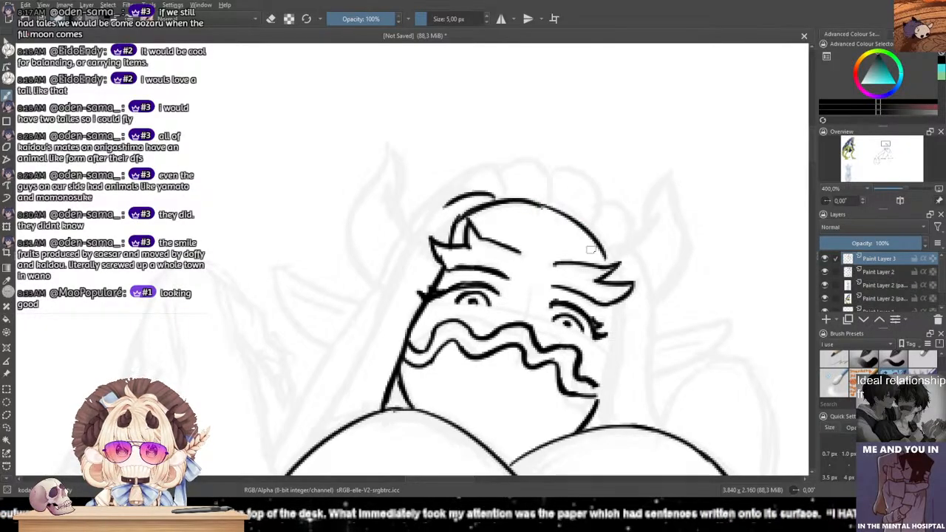
Step: Ink the right hair lock, with its outer edge curving from the head to the chest and its inner edge beside the face
{"action": "left_click_drag", "start_coordinate": [485, 200], "coordinate": [436, 145]}
{"action": "left_click_drag", "start_coordinate": [555, 195], "coordinate": [590, 212]}
{"action": "key", "text": "ctrl+z"}
{"action": "mouse_move", "coordinate": [554, 194]}
{"action": "left_mouse_down"}
{"action": "mouse_move", "coordinate": [580, 203]}
{"action": "mouse_move", "coordinate": [595, 237]}
{"action": "mouse_move", "coordinate": [583, 200]}
{"action": "mouse_move", "coordinate": [611, 364]}
{"action": "left_mouse_up"}
{"action": "key", "text": "ctrl+z"}
{"action": "key", "text": "ctrl+z"}
{"action": "key", "text": "ctrl+z"}
{"action": "left_click_drag", "start_coordinate": [603, 292], "coordinate": [612, 368]}
{"action": "key", "text": "ctrl+z"}
{"action": "left_click_drag", "start_coordinate": [602, 285], "coordinate": [610, 378]}
{"action": "left_click_drag", "start_coordinate": [562, 252], "coordinate": [558, 369]}
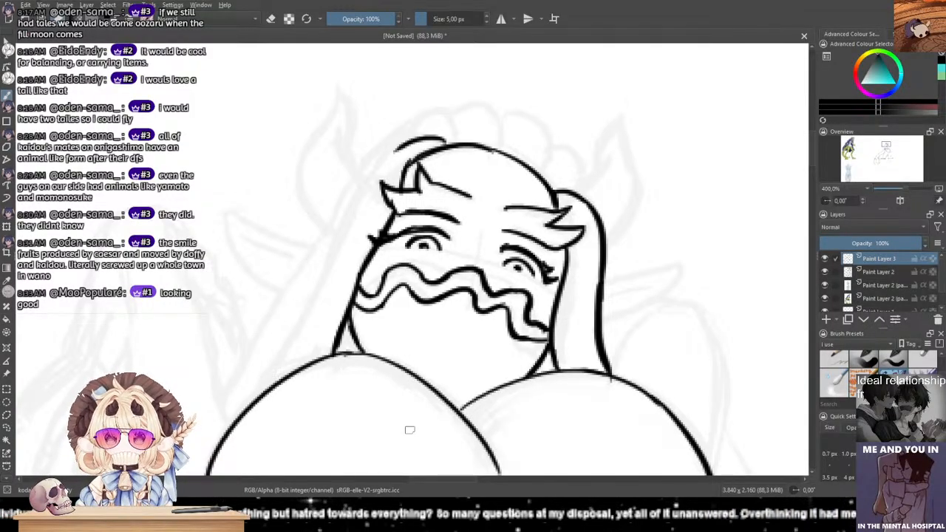
Step: Ink the outer edge of the left hair lock from the top of the head down to the chest
{"action": "left_click_drag", "start_coordinate": [415, 178], "coordinate": [495, 171]}
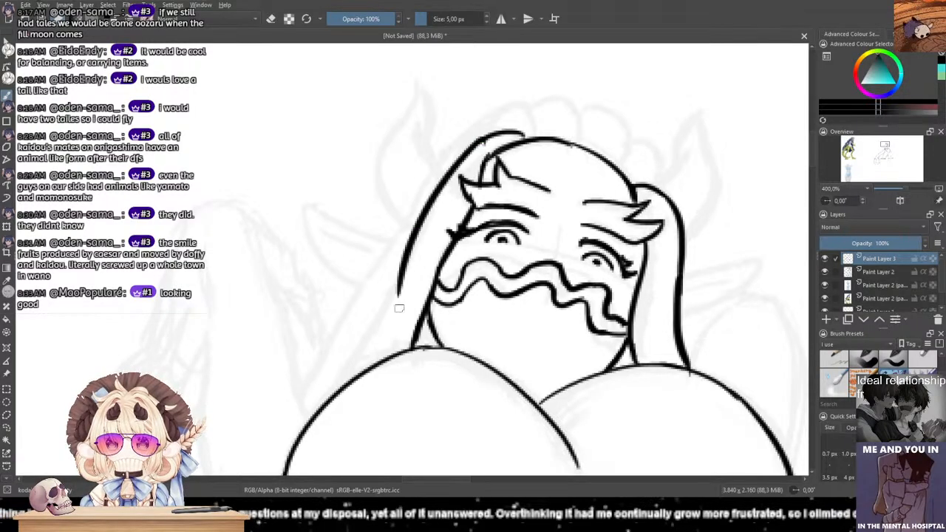
{"action": "mouse_move", "coordinate": [492, 135]}
{"action": "left_mouse_down"}
{"action": "mouse_move", "coordinate": [416, 240]}
{"action": "mouse_move", "coordinate": [434, 191]}
{"action": "mouse_move", "coordinate": [412, 247]}
{"action": "left_mouse_up"}
{"action": "key", "text": "ctrl+z"}
{"action": "left_click_drag", "start_coordinate": [399, 199], "coordinate": [519, 116]}
{"action": "mouse_move", "coordinate": [532, 154]}
{"action": "left_mouse_down"}
{"action": "mouse_move", "coordinate": [524, 183]}
{"action": "mouse_move", "coordinate": [475, 243]}
{"action": "mouse_move", "coordinate": [439, 328]}
{"action": "left_mouse_up"}
{"action": "key", "text": "ctrl+z"}
{"action": "key", "text": "ctrl+z"}
{"action": "left_click_drag", "start_coordinate": [532, 157], "coordinate": [437, 326]}
{"action": "key", "text": "ctrl+z"}
{"action": "left_click_drag", "start_coordinate": [532, 156], "coordinate": [444, 325]}
Step: Ink both sides of the left hair lock's lower part, hanging below the chest to a rounded tip
{"action": "mouse_move", "coordinate": [473, 193]}
{"action": "left_mouse_down"}
{"action": "mouse_move", "coordinate": [535, 34]}
{"action": "mouse_move", "coordinate": [519, 102]}
{"action": "left_mouse_up"}
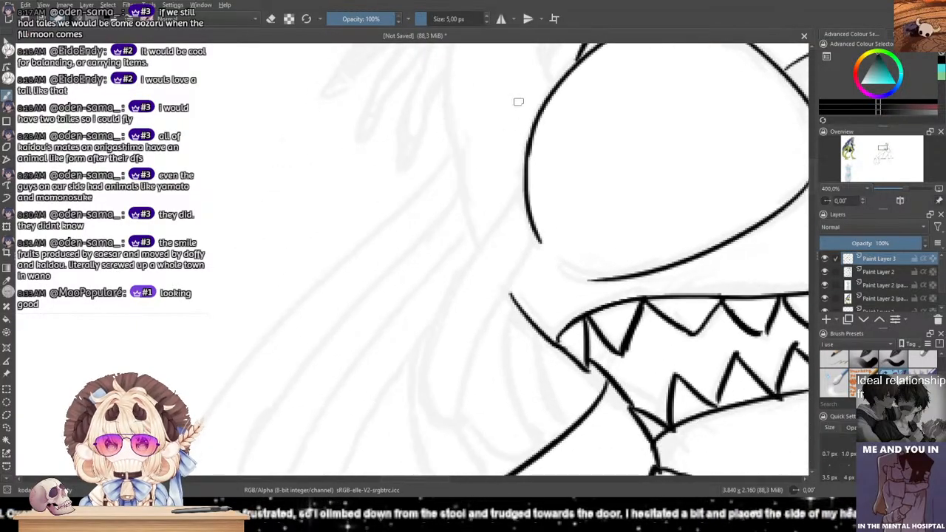
{"action": "mouse_move", "coordinate": [529, 172]}
{"action": "left_mouse_down"}
{"action": "mouse_move", "coordinate": [401, 422]}
{"action": "mouse_move", "coordinate": [403, 441]}
{"action": "mouse_move", "coordinate": [427, 377]}
{"action": "mouse_move", "coordinate": [439, 422]}
{"action": "left_mouse_up"}
{"action": "key", "text": "ctrl+z"}
{"action": "left_click_drag", "start_coordinate": [539, 231], "coordinate": [469, 418]}
{"action": "key", "text": "ctrl+z"}
{"action": "mouse_move", "coordinate": [536, 232]}
{"action": "left_mouse_down"}
{"action": "mouse_move", "coordinate": [475, 382]}
{"action": "mouse_move", "coordinate": [473, 424]}
{"action": "left_mouse_up"}
{"action": "key", "text": "ctrl+z"}
{"action": "mouse_move", "coordinate": [534, 232]}
{"action": "left_mouse_down"}
{"action": "mouse_move", "coordinate": [457, 434]}
{"action": "mouse_move", "coordinate": [433, 402]}
{"action": "mouse_move", "coordinate": [458, 433]}
{"action": "left_mouse_up"}
{"action": "key", "text": "ctrl+z"}
Step: Ink the left horn with a curved outer side, a pointed tip and a shorter inner side
{"action": "left_click_drag", "start_coordinate": [415, 305], "coordinate": [413, 391]}
{"action": "left_click_drag", "start_coordinate": [458, 194], "coordinate": [350, 272]}
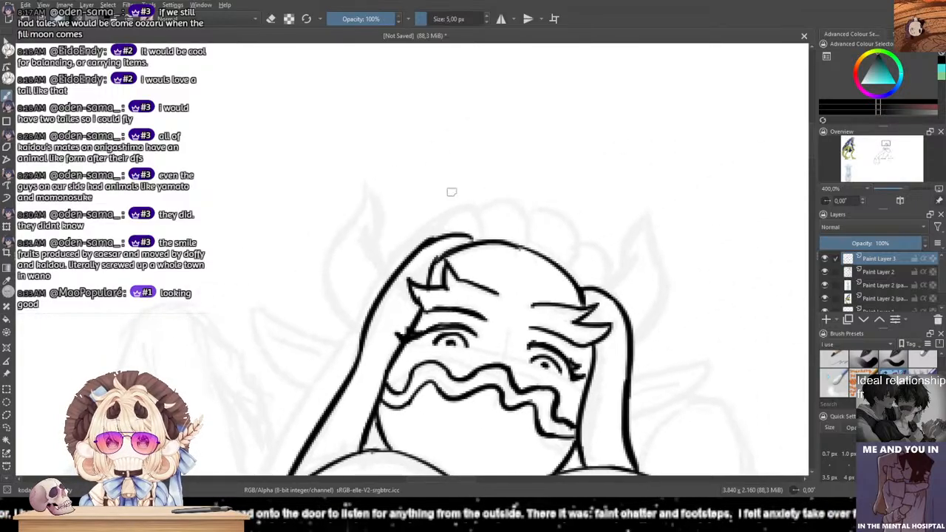
{"action": "mouse_move", "coordinate": [366, 186]}
{"action": "left_mouse_down"}
{"action": "mouse_move", "coordinate": [369, 232]}
{"action": "mouse_move", "coordinate": [331, 297]}
{"action": "left_mouse_up"}
{"action": "key", "text": "ctrl+z"}
{"action": "left_click_drag", "start_coordinate": [366, 189], "coordinate": [341, 324]}
{"action": "left_click_drag", "start_coordinate": [329, 288], "coordinate": [362, 332]}
{"action": "key", "text": "ctrl+z"}
{"action": "left_click_drag", "start_coordinate": [328, 298], "coordinate": [362, 329]}
{"action": "left_click_drag", "start_coordinate": [367, 230], "coordinate": [389, 280]}
{"action": "key", "text": "ctrl+z"}
Step: Ink the headdress with a long arc on the left side and rounded scallops across the top of the head
{"action": "mouse_move", "coordinate": [458, 207]}
{"action": "left_mouse_down"}
{"action": "mouse_move", "coordinate": [471, 241]}
{"action": "mouse_move", "coordinate": [487, 236]}
{"action": "mouse_move", "coordinate": [401, 254]}
{"action": "mouse_move", "coordinate": [430, 216]}
{"action": "mouse_move", "coordinate": [387, 267]}
{"action": "left_mouse_up"}
{"action": "key", "text": "ctrl+z"}
{"action": "key", "text": "ctrl+z"}
{"action": "key", "text": "ctrl+z"}
{"action": "key", "text": "ctrl+z"}
{"action": "left_click_drag", "start_coordinate": [468, 206], "coordinate": [390, 267]}
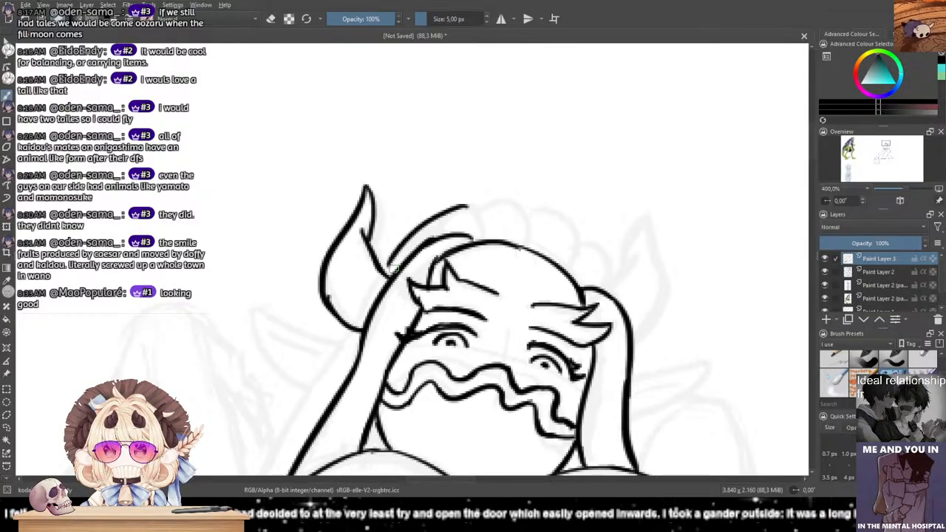
{"action": "mouse_move", "coordinate": [457, 205]}
{"action": "left_mouse_down"}
{"action": "mouse_move", "coordinate": [482, 239]}
{"action": "mouse_move", "coordinate": [533, 231]}
{"action": "mouse_move", "coordinate": [520, 212]}
{"action": "mouse_move", "coordinate": [522, 246]}
{"action": "mouse_move", "coordinate": [576, 244]}
{"action": "mouse_move", "coordinate": [559, 269]}
{"action": "mouse_move", "coordinate": [605, 285]}
{"action": "left_mouse_up"}
{"action": "key", "text": "ctrl+z"}
{"action": "key", "text": "ctrl+z"}
Step: Ink the right horn's inner side, pointed tip and curved outer side, joining it to the right hair lock
{"action": "left_click_drag", "start_coordinate": [606, 172], "coordinate": [480, 177]}
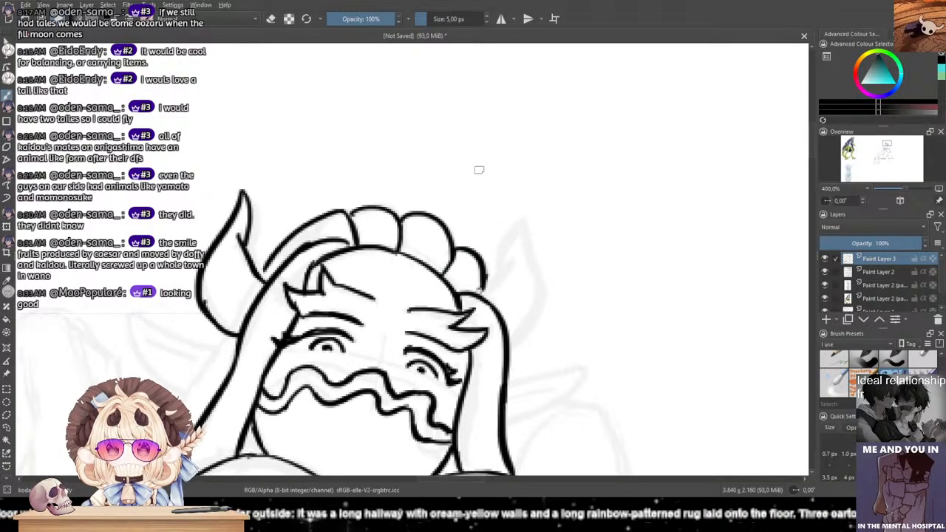
{"action": "left_click_drag", "start_coordinate": [512, 257], "coordinate": [482, 295]}
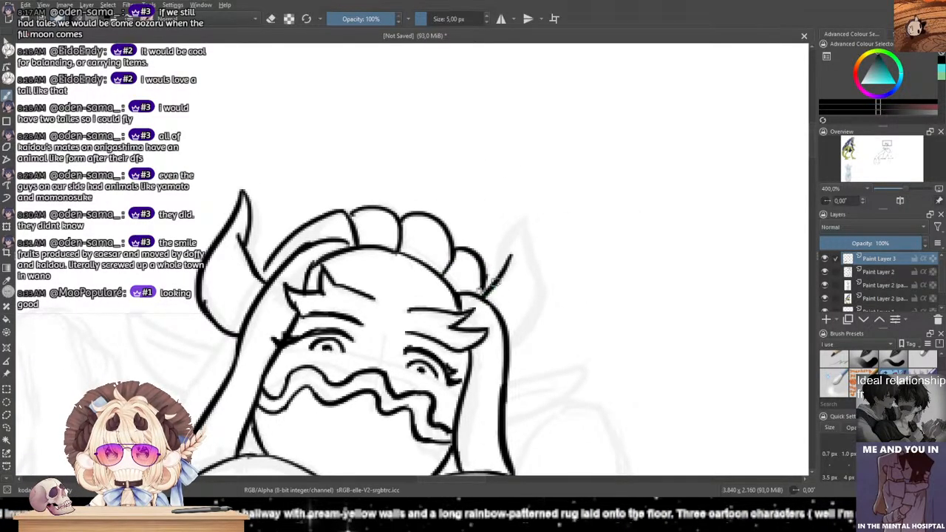
{"action": "mouse_move", "coordinate": [500, 262]}
{"action": "left_mouse_down"}
{"action": "mouse_move", "coordinate": [512, 228]}
{"action": "mouse_move", "coordinate": [502, 273]}
{"action": "left_mouse_up"}
{"action": "key", "text": "ctrl+z"}
{"action": "key", "text": "ctrl+z"}
{"action": "mouse_move", "coordinate": [522, 218]}
{"action": "left_mouse_down"}
{"action": "mouse_move", "coordinate": [509, 269]}
{"action": "mouse_move", "coordinate": [519, 230]}
{"action": "mouse_move", "coordinate": [543, 290]}
{"action": "left_mouse_up"}
{"action": "key", "text": "ctrl+z"}
{"action": "left_click_drag", "start_coordinate": [523, 218], "coordinate": [549, 280]}
{"action": "key", "text": "ctrl+z"}
{"action": "key", "text": "ctrl+z"}
{"action": "mouse_move", "coordinate": [520, 222]}
{"action": "left_mouse_down"}
{"action": "mouse_move", "coordinate": [504, 269]}
{"action": "mouse_move", "coordinate": [534, 259]}
{"action": "mouse_move", "coordinate": [542, 297]}
{"action": "mouse_move", "coordinate": [514, 346]}
{"action": "left_mouse_up"}
{"action": "key", "text": "ctrl+z"}
Step: Ink the upper and lower edges of the pointed left ear beneath the horn
{"action": "mouse_move", "coordinate": [541, 300]}
{"action": "left_mouse_down"}
{"action": "mouse_move", "coordinate": [509, 353]}
{"action": "mouse_move", "coordinate": [662, 263]}
{"action": "left_mouse_up"}
{"action": "left_click_drag", "start_coordinate": [391, 238], "coordinate": [522, 185]}
{"action": "left_click_drag", "start_coordinate": [419, 247], "coordinate": [546, 88]}
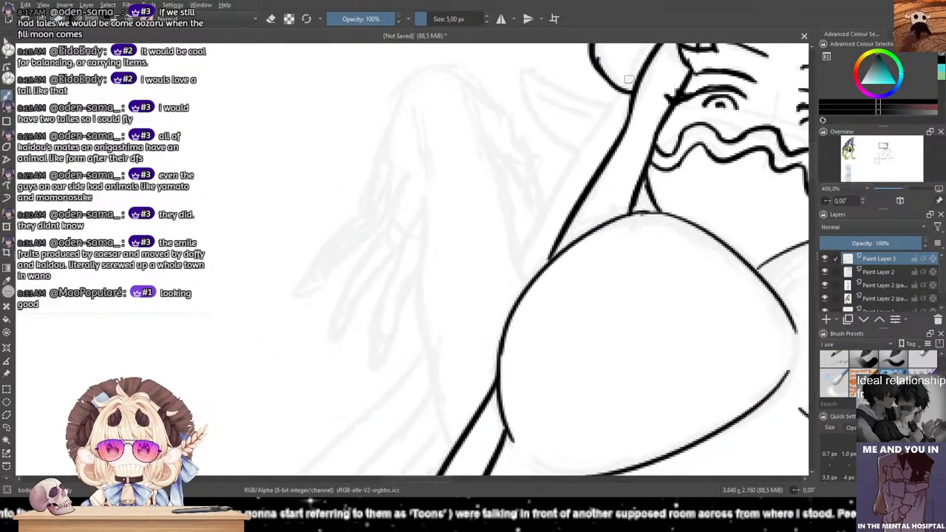
{"action": "mouse_move", "coordinate": [601, 106]}
{"action": "left_mouse_down"}
{"action": "mouse_move", "coordinate": [543, 139]}
{"action": "mouse_move", "coordinate": [610, 171]}
{"action": "left_mouse_up"}
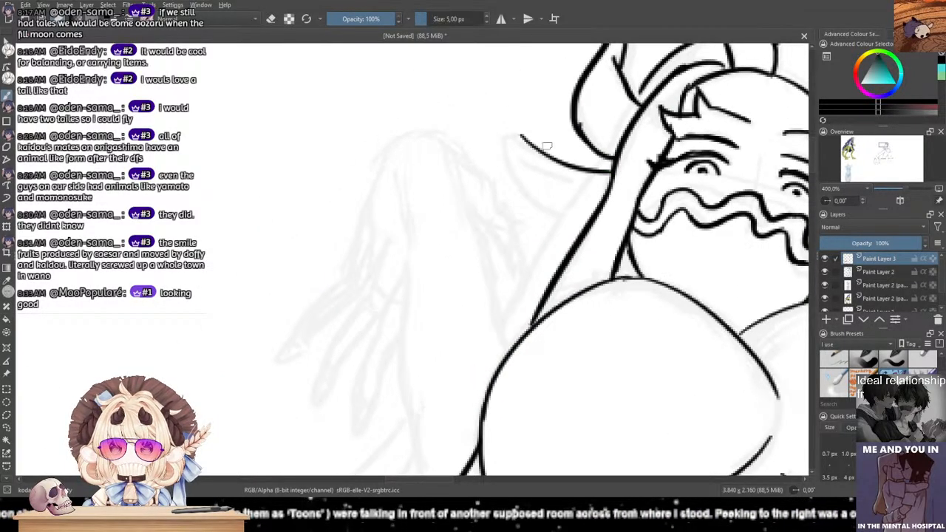
{"action": "mouse_move", "coordinate": [518, 136]}
{"action": "left_mouse_down"}
{"action": "mouse_move", "coordinate": [576, 202]}
{"action": "mouse_move", "coordinate": [597, 211]}
{"action": "left_mouse_up"}
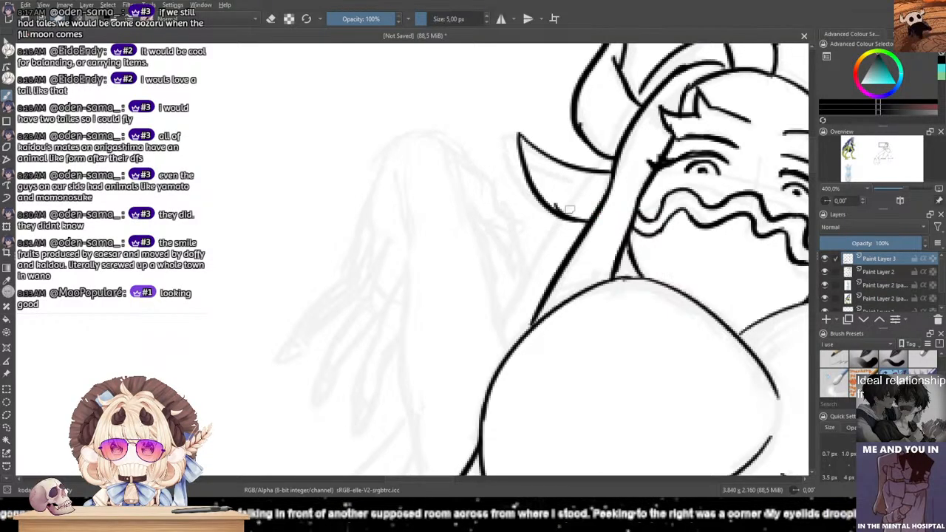
Step: Ink the fold line inside the left ear and the pointed right ear with its own inner fold
{"action": "mouse_move", "coordinate": [548, 167]}
{"action": "left_mouse_down"}
{"action": "mouse_move", "coordinate": [601, 186]}
{"action": "mouse_move", "coordinate": [309, 194]}
{"action": "left_mouse_up"}
{"action": "key", "text": "ctrl+z"}
{"action": "left_click_drag", "start_coordinate": [539, 208], "coordinate": [613, 204]}
{"action": "key", "text": "ctrl+z"}
{"action": "mouse_move", "coordinate": [539, 209]}
{"action": "left_mouse_down"}
{"action": "mouse_move", "coordinate": [608, 203]}
{"action": "mouse_move", "coordinate": [539, 256]}
{"action": "left_mouse_up"}
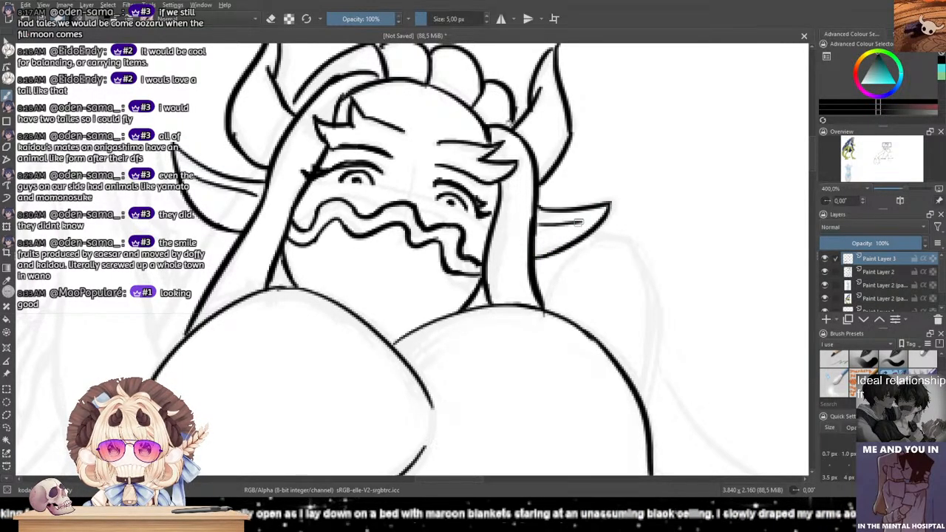
Step: Ink the outer edge of the wing-like shape left of the head, from near its top down to the first feather tip
{"action": "mouse_move", "coordinate": [177, 213]}
{"action": "left_mouse_down"}
{"action": "mouse_move", "coordinate": [381, 218]}
{"action": "mouse_move", "coordinate": [472, 162]}
{"action": "mouse_move", "coordinate": [452, 288]}
{"action": "left_mouse_up"}
{"action": "key", "text": "ctrl+z"}
{"action": "mouse_move", "coordinate": [362, 111]}
{"action": "left_mouse_down"}
{"action": "mouse_move", "coordinate": [399, 153]}
{"action": "mouse_move", "coordinate": [350, 212]}
{"action": "mouse_move", "coordinate": [326, 280]}
{"action": "left_mouse_up"}
{"action": "key", "text": "ctrl+z"}
{"action": "left_click_drag", "start_coordinate": [347, 215], "coordinate": [325, 277]}
{"action": "left_click_drag", "start_coordinate": [331, 277], "coordinate": [285, 327]}
{"action": "key", "text": "ctrl+z"}
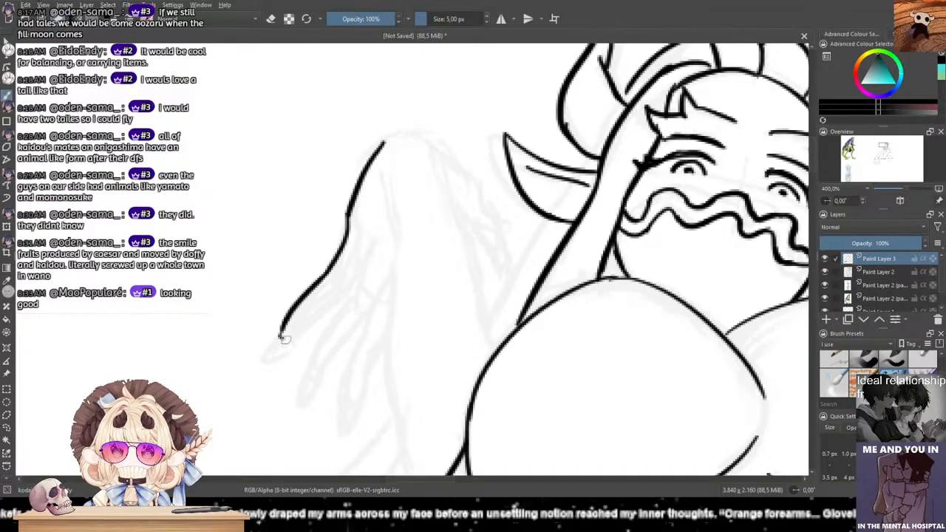
Step: Ink the inner side of the first feather, both sides of the second and the start of the third
{"action": "mouse_move", "coordinate": [368, 251]}
{"action": "left_mouse_down"}
{"action": "mouse_move", "coordinate": [341, 297]}
{"action": "mouse_move", "coordinate": [290, 342]}
{"action": "mouse_move", "coordinate": [342, 311]}
{"action": "left_mouse_up"}
{"action": "left_click_drag", "start_coordinate": [391, 277], "coordinate": [325, 377]}
{"action": "key", "text": "ctrl+z"}
{"action": "left_click_drag", "start_coordinate": [365, 318], "coordinate": [319, 384]}
{"action": "left_click_drag", "start_coordinate": [346, 303], "coordinate": [309, 381]}
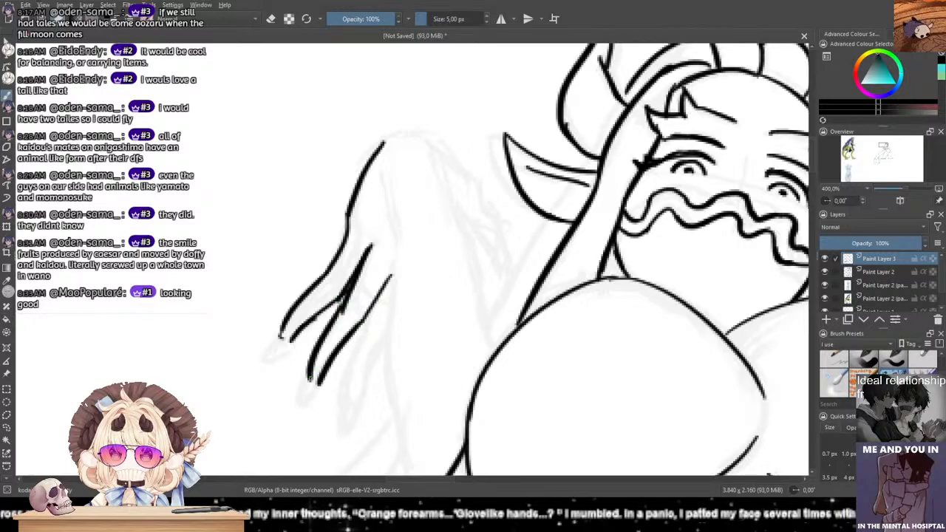
{"action": "left_click_drag", "start_coordinate": [360, 334], "coordinate": [341, 398]}
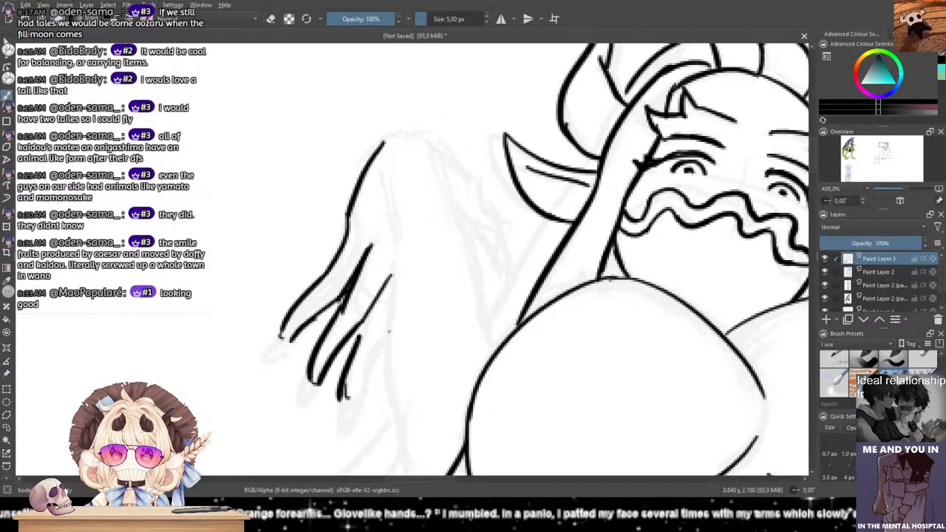
Step: Ink the third feather of the left wing-like shape, closing both of its sides at the tip
{"action": "left_click_drag", "start_coordinate": [388, 332], "coordinate": [348, 402]}
{"action": "key", "text": "ctrl+z"}
{"action": "left_click_drag", "start_coordinate": [389, 329], "coordinate": [365, 374]}
{"action": "key", "text": "ctrl+z"}
{"action": "mouse_move", "coordinate": [393, 325]}
{"action": "left_mouse_down"}
{"action": "mouse_move", "coordinate": [364, 329]}
{"action": "mouse_move", "coordinate": [342, 402]}
{"action": "mouse_move", "coordinate": [360, 399]}
{"action": "left_mouse_up"}
{"action": "key", "text": "ctrl+z"}
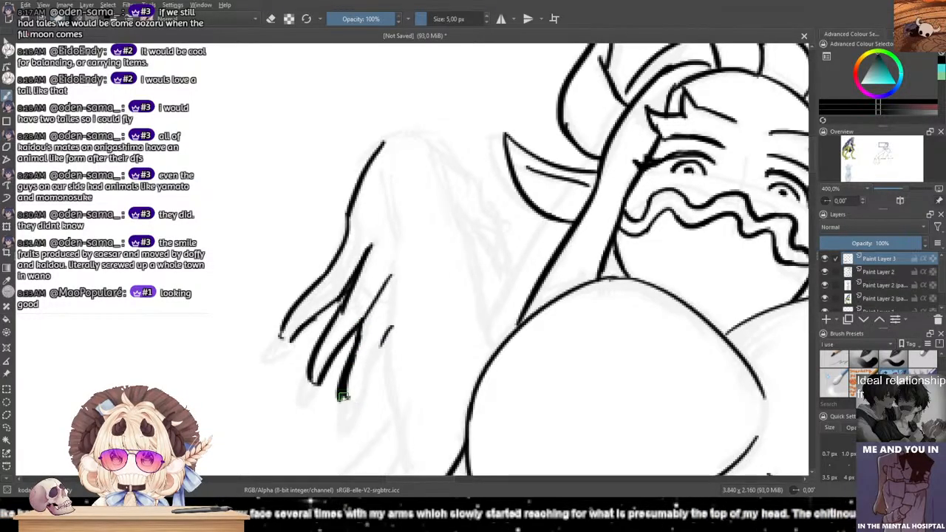
{"action": "key", "text": "ctrl+z"}
{"action": "key", "text": "ctrl+z"}
{"action": "left_click_drag", "start_coordinate": [343, 384], "coordinate": [348, 408]}
{"action": "left_click_drag", "start_coordinate": [380, 348], "coordinate": [351, 414]}
Step: Ink the long line from behind the feathers down to the left hair lock
{"action": "mouse_move", "coordinate": [356, 282]}
{"action": "left_mouse_down"}
{"action": "mouse_move", "coordinate": [384, 231]}
{"action": "mouse_move", "coordinate": [429, 270]}
{"action": "left_mouse_up"}
{"action": "left_click_drag", "start_coordinate": [433, 190], "coordinate": [431, 319]}
{"action": "left_click_drag", "start_coordinate": [432, 226], "coordinate": [451, 125]}
{"action": "mouse_move", "coordinate": [456, 192]}
{"action": "left_mouse_down"}
{"action": "mouse_move", "coordinate": [448, 356]}
{"action": "mouse_move", "coordinate": [454, 405]}
{"action": "mouse_move", "coordinate": [468, 399]}
{"action": "left_mouse_up"}
{"action": "key", "text": "ctrl+z"}
{"action": "key", "text": "ctrl+z"}
{"action": "mouse_move", "coordinate": [456, 184]}
{"action": "left_mouse_down"}
{"action": "mouse_move", "coordinate": [481, 424]}
{"action": "mouse_move", "coordinate": [491, 258]}
{"action": "left_mouse_up"}
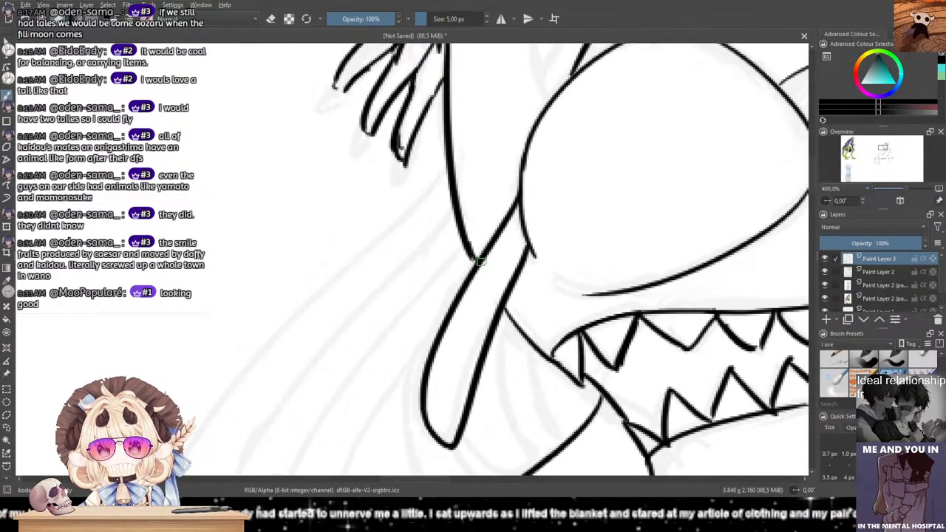
Step: Extend the long inner line upward and ink the arched top of the wing-like shape down its right side
{"action": "scroll", "coordinate": [460, 221], "scroll_direction": "up", "scroll_amount": 5}
{"action": "mouse_move", "coordinate": [460, 221]}
{"action": "left_mouse_down"}
{"action": "mouse_move", "coordinate": [441, 110]}
{"action": "mouse_move", "coordinate": [450, 83]}
{"action": "left_mouse_up"}
{"action": "left_click_drag", "start_coordinate": [467, 247], "coordinate": [496, 139]}
{"action": "mouse_move", "coordinate": [510, 191]}
{"action": "left_mouse_down"}
{"action": "mouse_move", "coordinate": [417, 238]}
{"action": "mouse_move", "coordinate": [472, 171]}
{"action": "left_mouse_up"}
{"action": "left_click_drag", "start_coordinate": [475, 120], "coordinate": [460, 262]}
{"action": "left_click_drag", "start_coordinate": [499, 175], "coordinate": [493, 364]}
{"action": "mouse_move", "coordinate": [412, 201]}
{"action": "left_mouse_down"}
{"action": "mouse_move", "coordinate": [464, 210]}
{"action": "mouse_move", "coordinate": [503, 244]}
{"action": "mouse_move", "coordinate": [538, 317]}
{"action": "left_mouse_up"}
Step: Ink the small right-hand feather, the slanted edge below the left ear and the long line inside the shape's right side
{"action": "left_click_drag", "start_coordinate": [498, 290], "coordinate": [532, 327]}
{"action": "left_click_drag", "start_coordinate": [580, 281], "coordinate": [510, 393]}
{"action": "key", "text": "ctrl+z"}
{"action": "left_click_drag", "start_coordinate": [579, 281], "coordinate": [517, 374]}
{"action": "left_click_drag", "start_coordinate": [470, 229], "coordinate": [507, 369]}
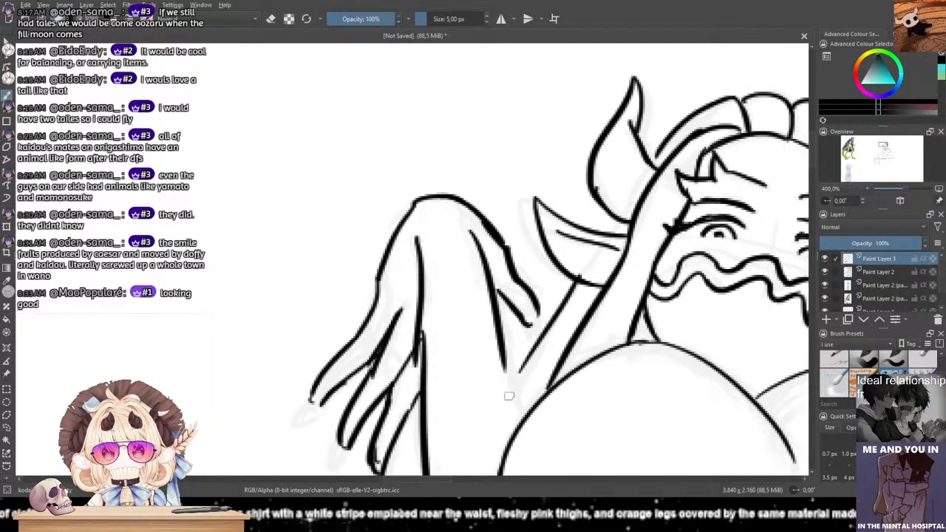
Step: Redraw the raised left arm's inner line from the small finger down to the chest outline
{"action": "key", "text": "ctrl+z"}
{"action": "left_click_drag", "start_coordinate": [474, 236], "coordinate": [529, 401]}
{"action": "left_click_drag", "start_coordinate": [514, 356], "coordinate": [543, 409]}
{"action": "key", "text": "ctrl+z"}
{"action": "left_click_drag", "start_coordinate": [521, 380], "coordinate": [535, 402]}
Step: Ink a short slanted crease inside the left arm, just beside the outer side of the chest
{"action": "left_click_drag", "start_coordinate": [452, 318], "coordinate": [420, 105]}
{"action": "left_click_drag", "start_coordinate": [456, 196], "coordinate": [459, 211]}
{"action": "left_click_drag", "start_coordinate": [452, 260], "coordinate": [457, 338]}
{"action": "key", "text": "ctrl+z"}
{"action": "left_click_drag", "start_coordinate": [445, 266], "coordinate": [447, 334]}
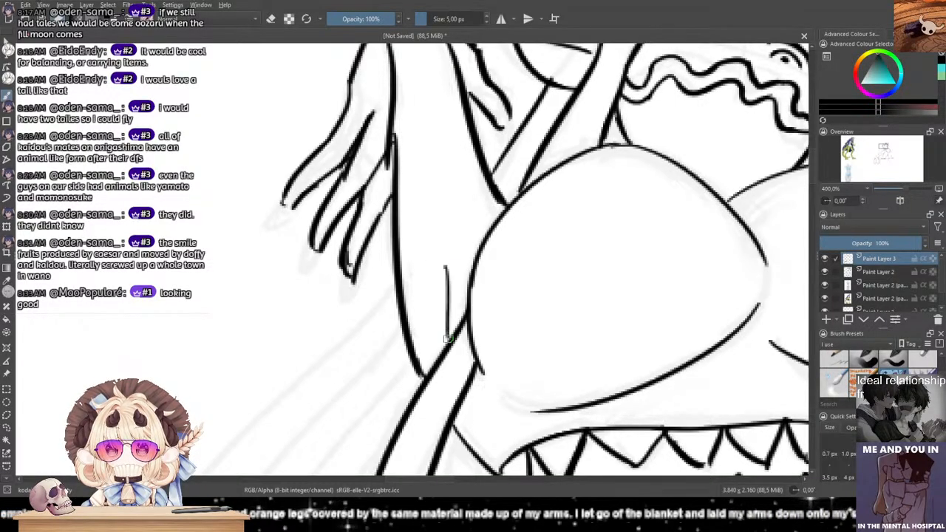
{"action": "left_click_drag", "start_coordinate": [463, 243], "coordinate": [474, 260]}
{"action": "key", "text": "ctrl+z"}
{"action": "key", "text": "ctrl+z"}
{"action": "key", "text": "ctrl+z"}
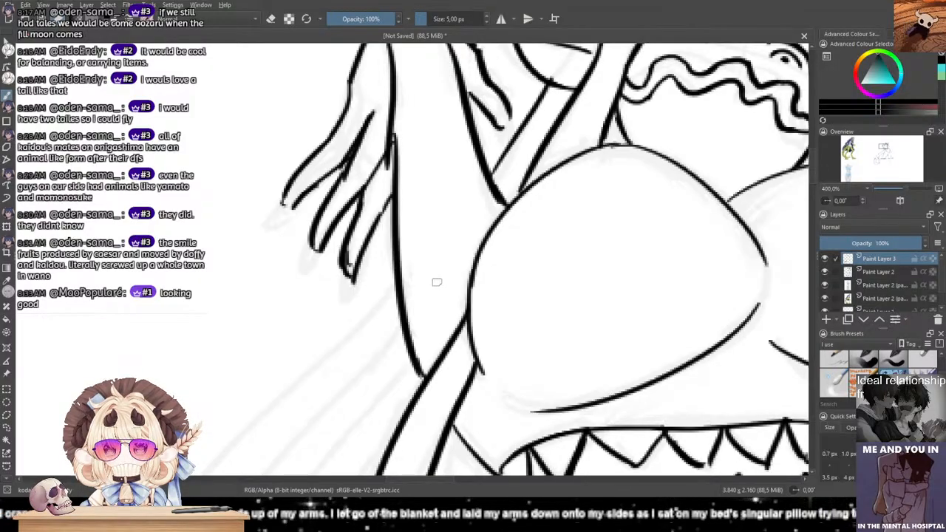
{"action": "left_click_drag", "start_coordinate": [435, 320], "coordinate": [468, 244]}
{"action": "key", "text": "ctrl+z"}
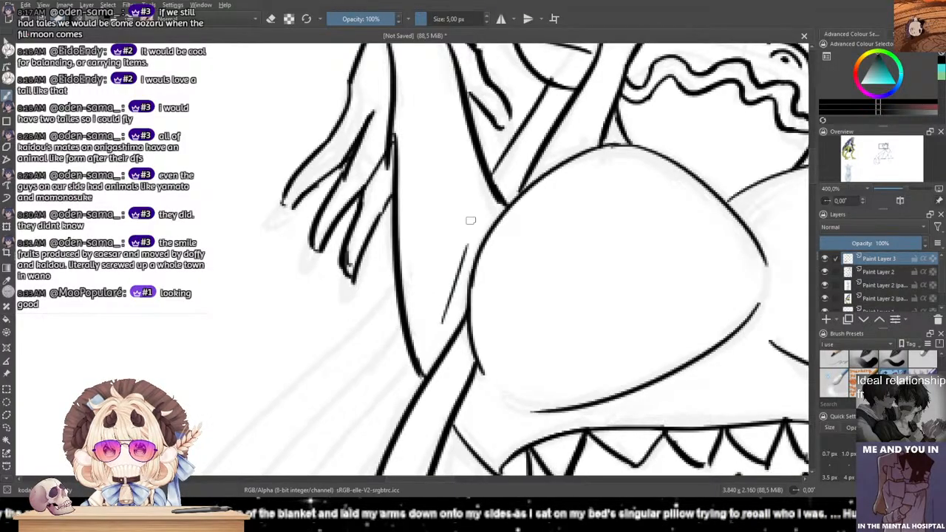
Step: Ink the pointed nails on the fingertips of the raised left hand
{"action": "left_click_drag", "start_coordinate": [445, 178], "coordinate": [409, 297]}
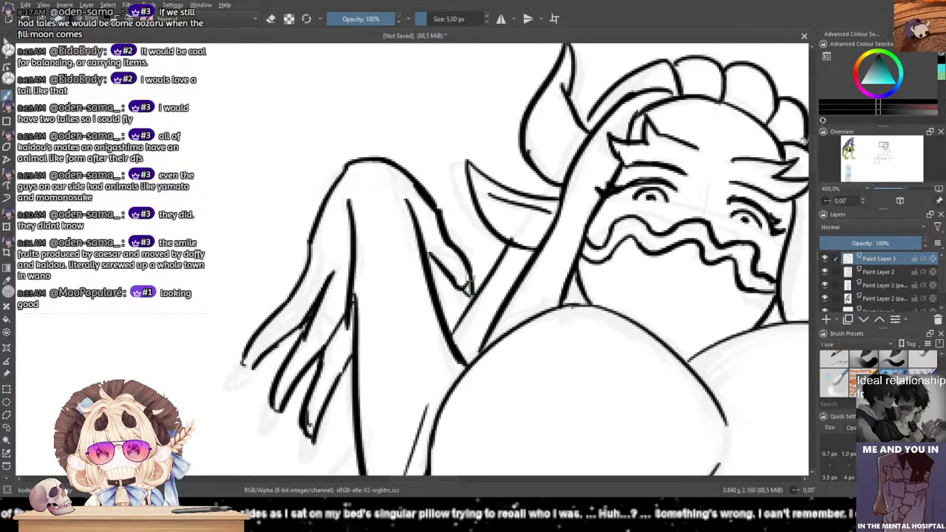
{"action": "left_click_drag", "start_coordinate": [426, 266], "coordinate": [543, 150]}
{"action": "mouse_move", "coordinate": [360, 247]}
{"action": "left_mouse_down"}
{"action": "mouse_move", "coordinate": [353, 274]}
{"action": "mouse_move", "coordinate": [371, 251]}
{"action": "mouse_move", "coordinate": [356, 278]}
{"action": "mouse_move", "coordinate": [359, 246]}
{"action": "mouse_move", "coordinate": [351, 282]}
{"action": "mouse_move", "coordinate": [370, 248]}
{"action": "mouse_move", "coordinate": [393, 277]}
{"action": "mouse_move", "coordinate": [385, 303]}
{"action": "mouse_move", "coordinate": [400, 299]}
{"action": "mouse_move", "coordinate": [389, 324]}
{"action": "mouse_move", "coordinate": [399, 296]}
{"action": "mouse_move", "coordinate": [387, 320]}
{"action": "mouse_move", "coordinate": [401, 302]}
{"action": "mouse_move", "coordinate": [423, 317]}
{"action": "mouse_move", "coordinate": [424, 343]}
{"action": "mouse_move", "coordinate": [432, 327]}
{"action": "mouse_move", "coordinate": [423, 345]}
{"action": "mouse_move", "coordinate": [420, 308]}
{"action": "mouse_move", "coordinate": [426, 336]}
{"action": "mouse_move", "coordinate": [430, 325]}
{"action": "mouse_move", "coordinate": [422, 347]}
{"action": "left_mouse_up"}
{"action": "key", "text": "ctrl+z"}
{"action": "key", "text": "ctrl+z"}
{"action": "key", "text": "ctrl+z"}
{"action": "key", "text": "ctrl+z"}
{"action": "key", "text": "ctrl+z"}
{"action": "left_click_drag", "start_coordinate": [429, 291], "coordinate": [423, 350]}
{"action": "left_click_drag", "start_coordinate": [453, 258], "coordinate": [461, 260]}
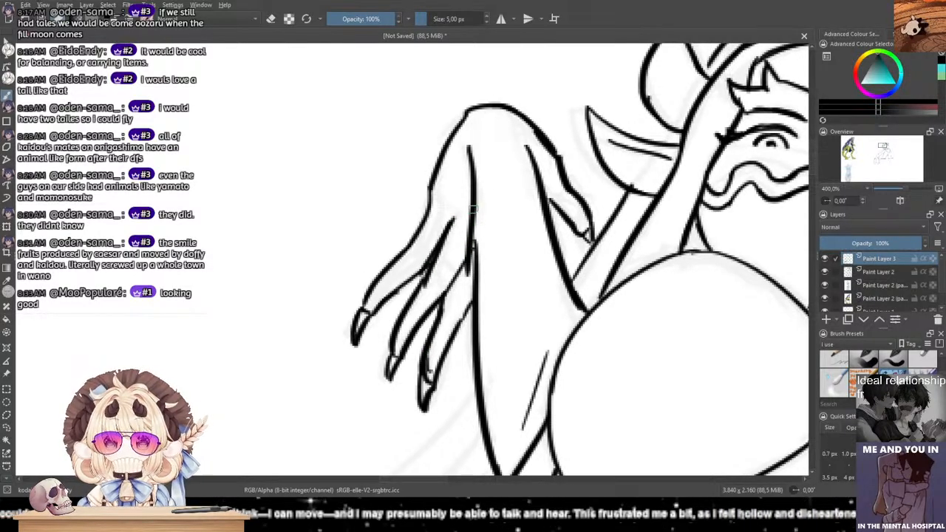
Step: Thicken both inner lines of the raised left arm where they meet the hand
{"action": "key", "text": "ctrl+z"}
{"action": "mouse_move", "coordinate": [475, 230]}
{"action": "left_mouse_down"}
{"action": "mouse_move", "coordinate": [473, 315]}
{"action": "mouse_move", "coordinate": [472, 286]}
{"action": "left_mouse_up"}
{"action": "key", "text": "ctrl+z"}
{"action": "left_click_drag", "start_coordinate": [475, 246], "coordinate": [474, 308]}
{"action": "mouse_move", "coordinate": [501, 166]}
{"action": "left_mouse_down"}
{"action": "mouse_move", "coordinate": [482, 115]}
{"action": "mouse_move", "coordinate": [494, 66]}
{"action": "mouse_move", "coordinate": [486, 175]}
{"action": "mouse_move", "coordinate": [449, 246]}
{"action": "mouse_move", "coordinate": [457, 294]}
{"action": "left_mouse_up"}
{"action": "key", "text": "ctrl+z"}
{"action": "key", "text": "ctrl+z"}
{"action": "left_click_drag", "start_coordinate": [449, 247], "coordinate": [468, 314]}
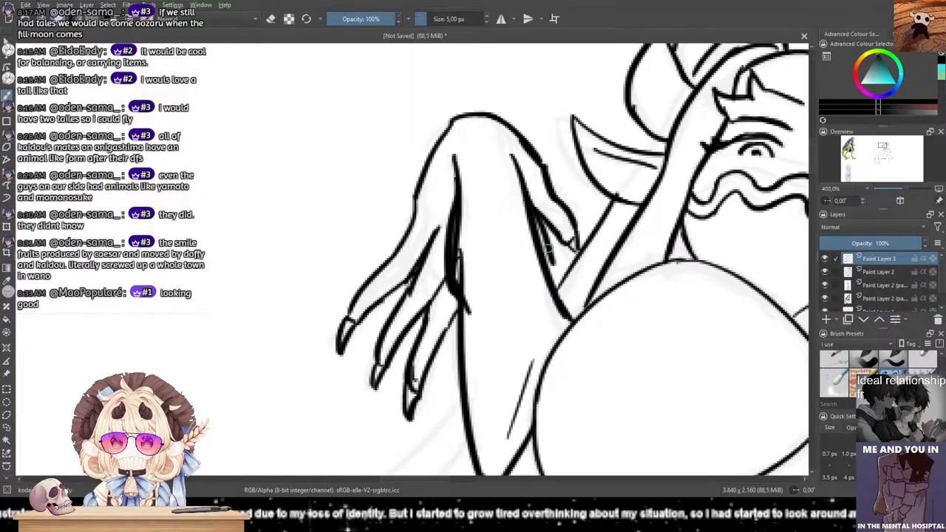
{"action": "left_click_drag", "start_coordinate": [524, 180], "coordinate": [545, 272]}
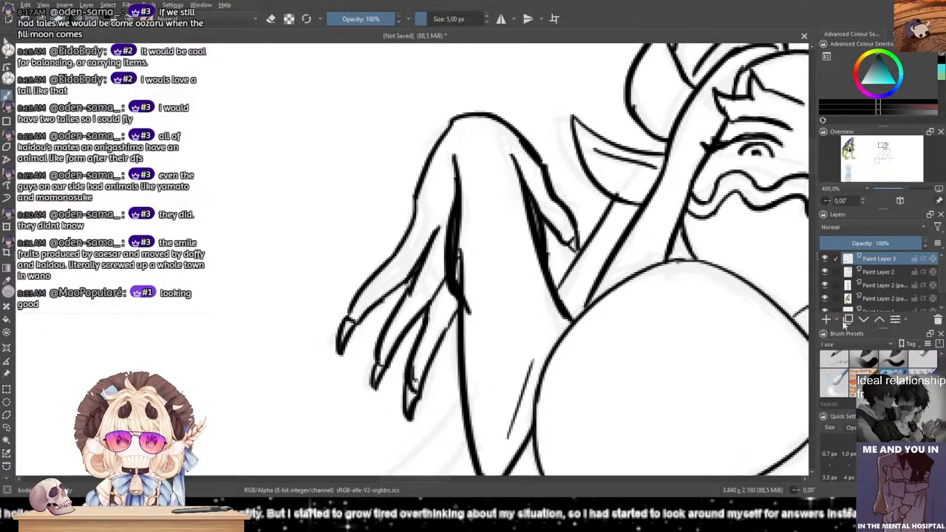
Step: Switch to the 50 px eraser and trim the excess thickness along the left arm's inner lines
{"action": "left_click", "coordinate": [833, 362]}
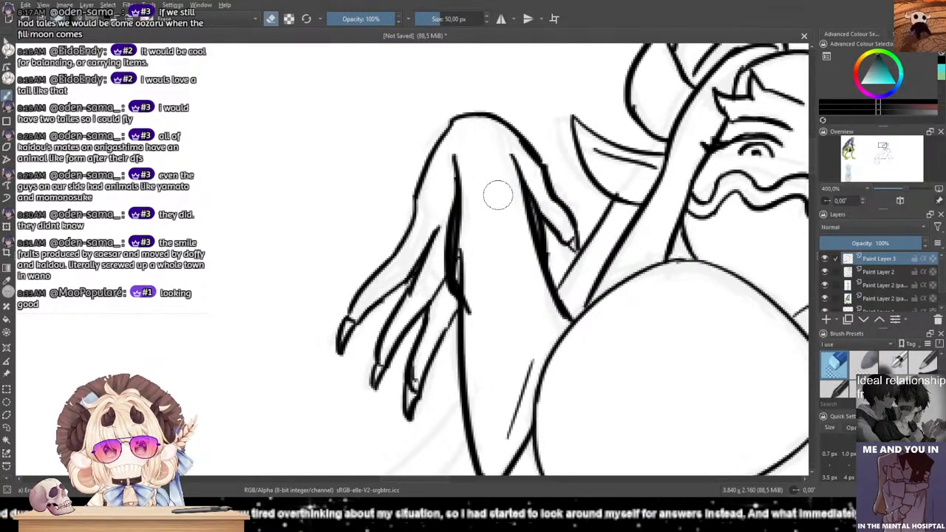
{"action": "mouse_move", "coordinate": [481, 209]}
{"action": "left_mouse_down"}
{"action": "mouse_move", "coordinate": [475, 271]}
{"action": "mouse_move", "coordinate": [481, 210]}
{"action": "mouse_move", "coordinate": [491, 211]}
{"action": "left_mouse_up"}
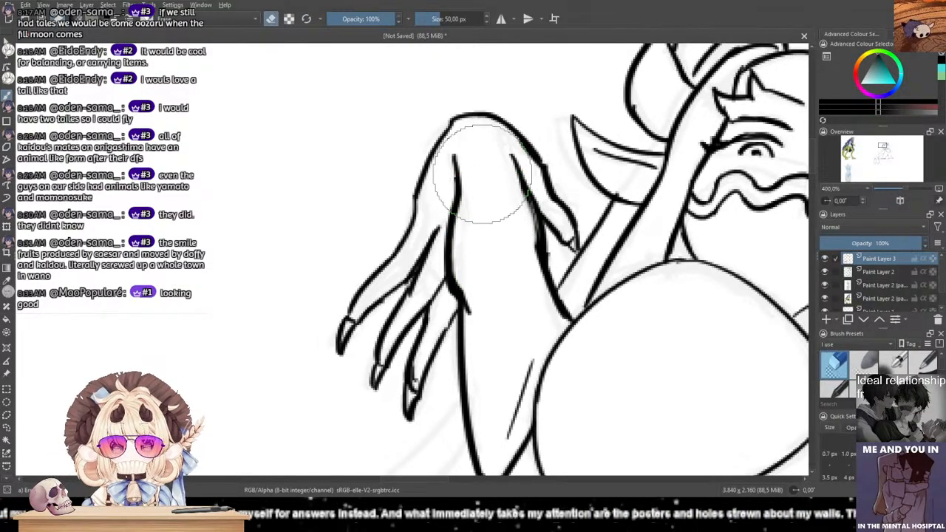
{"action": "left_click_drag", "start_coordinate": [491, 316], "coordinate": [490, 298]}
Step: Return to the 5 px inking brush and thicken the right chest curve from its centre over the top and down to the waist line
{"action": "scroll", "coordinate": [503, 226], "scroll_direction": "down", "scroll_amount": 5}
{"action": "mouse_move", "coordinate": [617, 244]}
{"action": "left_mouse_down"}
{"action": "mouse_move", "coordinate": [585, 252]}
{"action": "mouse_move", "coordinate": [505, 235]}
{"action": "mouse_move", "coordinate": [508, 249]}
{"action": "mouse_move", "coordinate": [491, 207]}
{"action": "mouse_move", "coordinate": [513, 259]}
{"action": "left_mouse_up"}
{"action": "scroll", "coordinate": [582, 251], "scroll_direction": "up", "scroll_amount": 1}
{"action": "scroll", "coordinate": [498, 247], "scroll_direction": "up", "scroll_amount": 2}
{"action": "scroll", "coordinate": [494, 228], "scroll_direction": "down", "scroll_amount": 2}
{"action": "scroll", "coordinate": [521, 215], "scroll_direction": "up", "scroll_amount": 1}
{"action": "scroll", "coordinate": [458, 203], "scroll_direction": "up", "scroll_amount": 1}
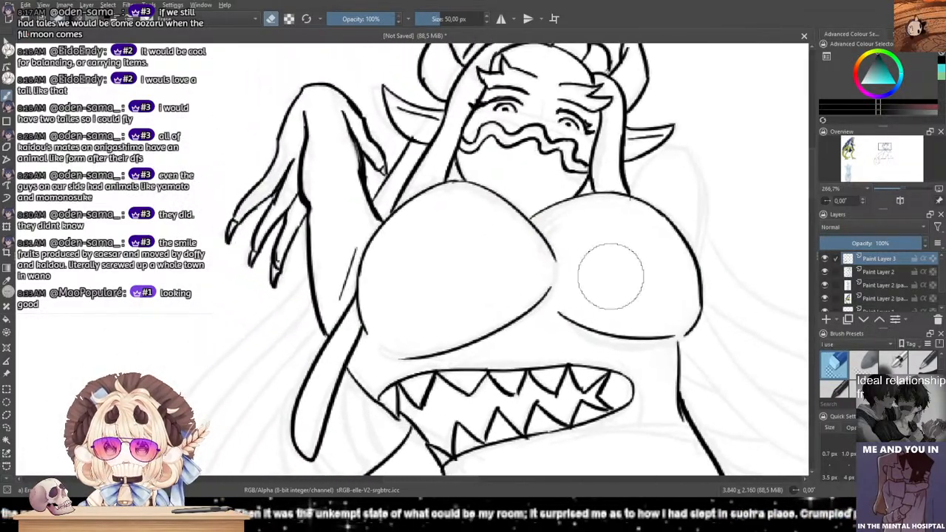
{"action": "scroll", "coordinate": [921, 362], "scroll_direction": "down", "scroll_amount": 1}
{"action": "scroll", "coordinate": [906, 362], "scroll_direction": "down", "scroll_amount": 4}
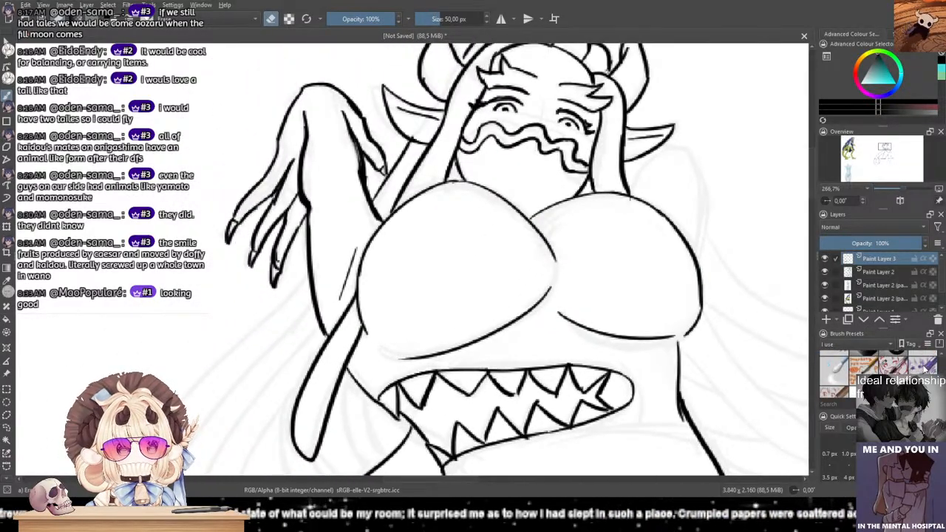
{"action": "left_click", "coordinate": [896, 365]}
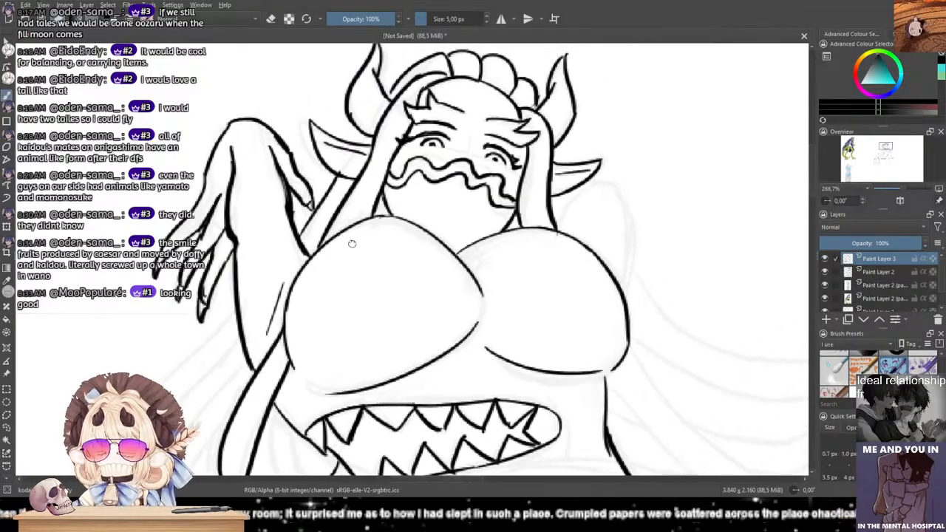
{"action": "scroll", "coordinate": [395, 222], "scroll_direction": "up", "scroll_amount": 1}
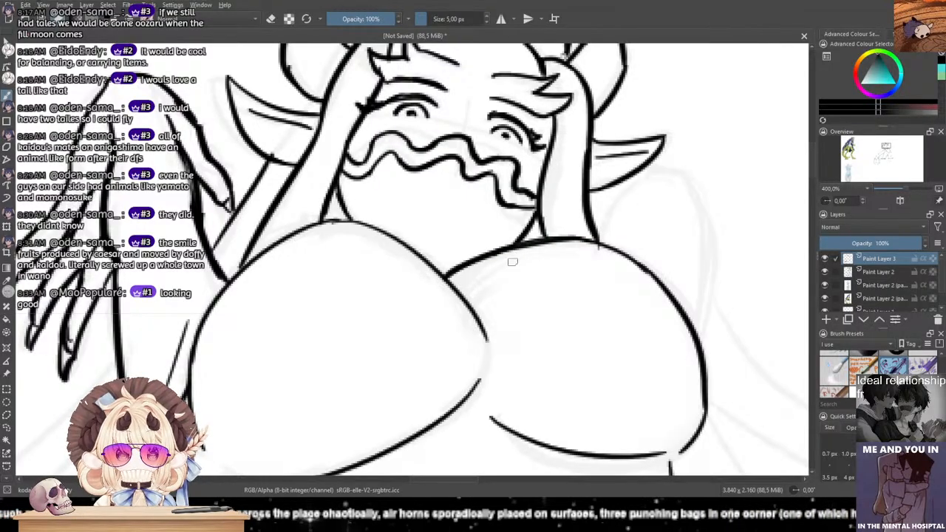
{"action": "mouse_move", "coordinate": [572, 240]}
{"action": "left_mouse_down"}
{"action": "mouse_move", "coordinate": [636, 261]}
{"action": "mouse_move", "coordinate": [666, 292]}
{"action": "mouse_move", "coordinate": [643, 196]}
{"action": "left_mouse_up"}
{"action": "left_click_drag", "start_coordinate": [680, 312], "coordinate": [654, 359]}
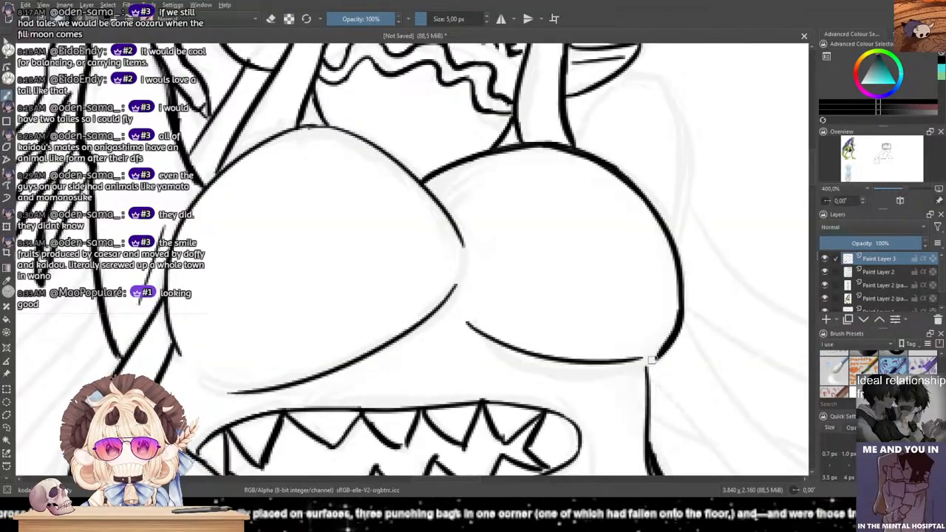
{"action": "left_click_drag", "start_coordinate": [680, 325], "coordinate": [654, 358]}
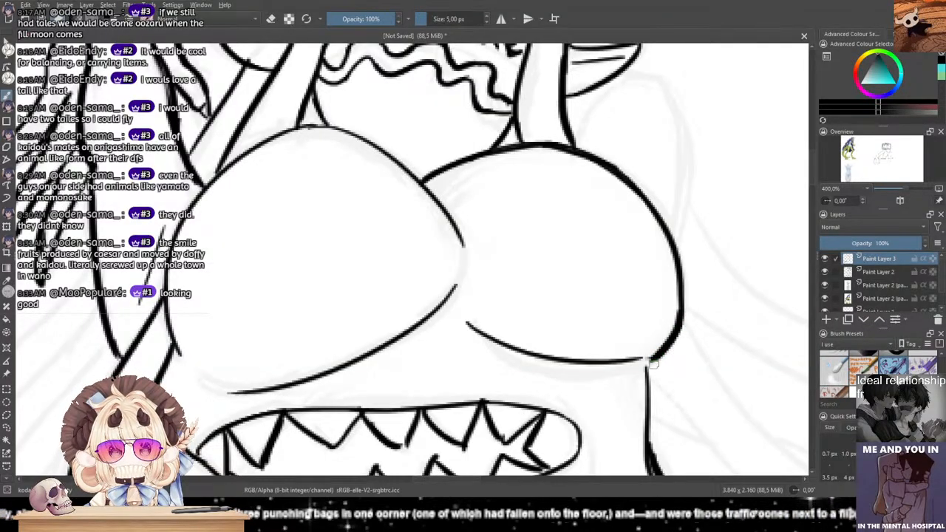
{"action": "left_click_drag", "start_coordinate": [645, 357], "coordinate": [648, 385]}
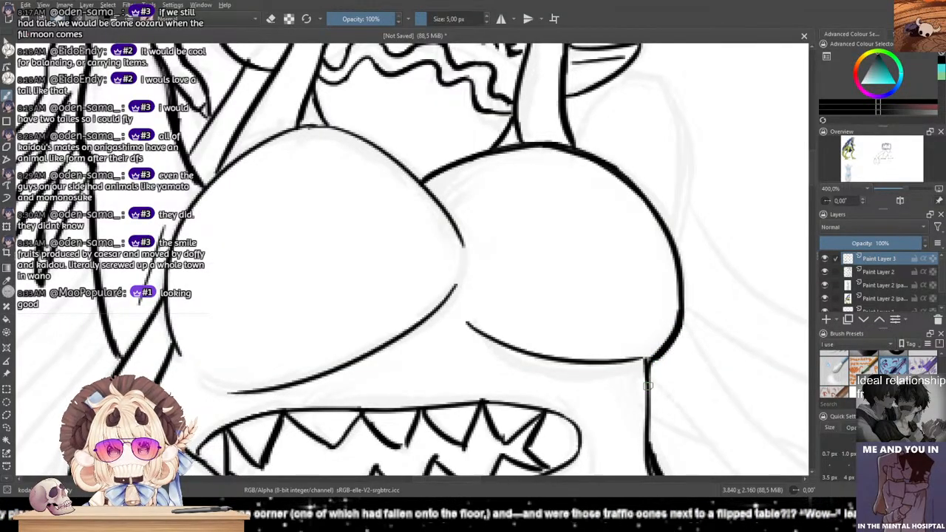
Step: Thicken the outer side of the left chest curve down to the hair lock
{"action": "mouse_move", "coordinate": [384, 245]}
{"action": "left_mouse_down"}
{"action": "mouse_move", "coordinate": [448, 255]}
{"action": "mouse_move", "coordinate": [471, 211]}
{"action": "mouse_move", "coordinate": [549, 240]}
{"action": "left_mouse_up"}
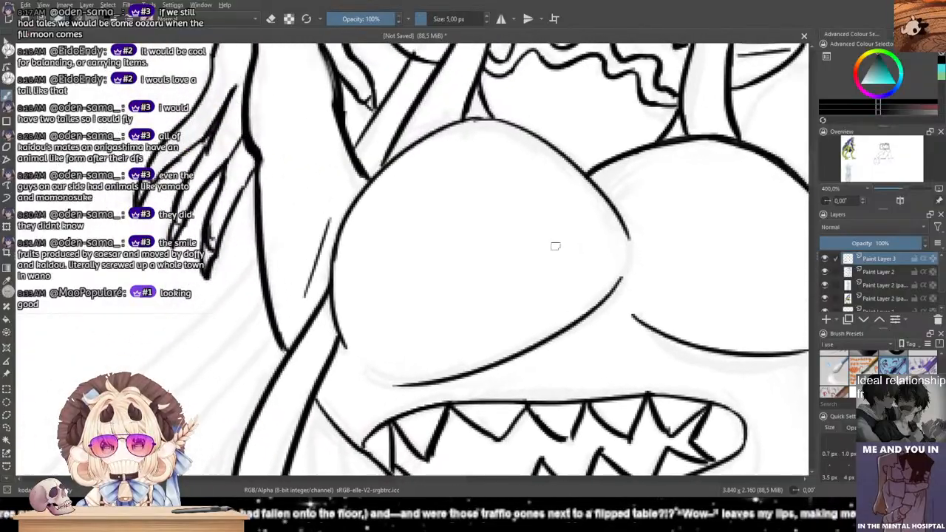
{"action": "left_click_drag", "start_coordinate": [463, 123], "coordinate": [344, 213]}
{"action": "key", "text": "ctrl+z"}
{"action": "left_click_drag", "start_coordinate": [460, 122], "coordinate": [340, 252]}
{"action": "key", "text": "ctrl+z"}
{"action": "left_click_drag", "start_coordinate": [364, 190], "coordinate": [340, 304]}
{"action": "key", "text": "ctrl+z"}
{"action": "left_click_drag", "start_coordinate": [362, 196], "coordinate": [337, 323]}
{"action": "left_click_drag", "start_coordinate": [336, 269], "coordinate": [346, 338]}
{"action": "key", "text": "ctrl+z"}
{"action": "left_click_drag", "start_coordinate": [337, 286], "coordinate": [346, 348]}
{"action": "key", "text": "ctrl+z"}
Step: Thicken the left chest curve's upper outer arc, joining the heavier side line to the top
{"action": "mouse_move", "coordinate": [335, 290]}
{"action": "left_mouse_down"}
{"action": "mouse_move", "coordinate": [346, 210]}
{"action": "mouse_move", "coordinate": [348, 220]}
{"action": "mouse_move", "coordinate": [427, 144]}
{"action": "left_mouse_up"}
{"action": "key", "text": "ctrl+z"}
{"action": "left_click_drag", "start_coordinate": [346, 224], "coordinate": [456, 132]}
{"action": "key", "text": "ctrl+z"}
{"action": "key", "text": "ctrl+z"}
{"action": "key", "text": "ctrl+z"}
{"action": "left_click_drag", "start_coordinate": [335, 262], "coordinate": [349, 352]}
{"action": "left_click_drag", "start_coordinate": [336, 275], "coordinate": [393, 164]}
{"action": "key", "text": "ctrl+z"}
{"action": "left_click_drag", "start_coordinate": [337, 263], "coordinate": [415, 149]}
{"action": "key", "text": "ctrl+z"}
{"action": "mouse_move", "coordinate": [339, 247]}
{"action": "left_mouse_down"}
{"action": "mouse_move", "coordinate": [442, 140]}
{"action": "mouse_move", "coordinate": [403, 168]}
{"action": "mouse_move", "coordinate": [415, 144]}
{"action": "mouse_move", "coordinate": [514, 126]}
{"action": "mouse_move", "coordinate": [489, 127]}
{"action": "mouse_move", "coordinate": [553, 147]}
{"action": "left_mouse_up"}
{"action": "key", "text": "ctrl+z"}
{"action": "key", "text": "ctrl+z"}
Step: Thicken the left chest curve from its top along the inner arc to the crossing with the right curve
{"action": "left_click_drag", "start_coordinate": [493, 125], "coordinate": [566, 166]}
{"action": "key", "text": "ctrl+z"}
{"action": "left_click_drag", "start_coordinate": [492, 124], "coordinate": [572, 173]}
{"action": "key", "text": "ctrl+z"}
{"action": "left_click_drag", "start_coordinate": [491, 120], "coordinate": [574, 164]}
{"action": "key", "text": "ctrl+z"}
{"action": "mouse_move", "coordinate": [491, 121]}
{"action": "left_mouse_down"}
{"action": "mouse_move", "coordinate": [586, 176]}
{"action": "mouse_move", "coordinate": [558, 156]}
{"action": "mouse_move", "coordinate": [580, 177]}
{"action": "left_mouse_up"}
{"action": "key", "text": "ctrl+z"}
{"action": "key", "text": "ctrl+z"}
{"action": "key", "text": "ctrl+z"}
{"action": "left_click_drag", "start_coordinate": [491, 123], "coordinate": [581, 174]}
{"action": "key", "text": "ctrl+z"}
{"action": "left_click_drag", "start_coordinate": [486, 124], "coordinate": [582, 175]}
{"action": "key", "text": "ctrl+z"}
{"action": "left_click_drag", "start_coordinate": [489, 123], "coordinate": [572, 181]}
{"action": "key", "text": "ctrl+z"}
{"action": "mouse_move", "coordinate": [488, 124]}
{"action": "left_mouse_down"}
{"action": "mouse_move", "coordinate": [576, 180]}
{"action": "mouse_move", "coordinate": [495, 127]}
{"action": "mouse_move", "coordinate": [518, 130]}
{"action": "mouse_move", "coordinate": [573, 164]}
{"action": "left_mouse_up"}
{"action": "key", "text": "ctrl+z"}
{"action": "key", "text": "ctrl+z"}
{"action": "key", "text": "ctrl+z"}
{"action": "left_click_drag", "start_coordinate": [492, 124], "coordinate": [581, 168]}
{"action": "key", "text": "ctrl+z"}
{"action": "mouse_move", "coordinate": [486, 122]}
{"action": "left_mouse_down"}
{"action": "mouse_move", "coordinate": [550, 146]}
{"action": "mouse_move", "coordinate": [585, 176]}
{"action": "left_mouse_up"}
{"action": "key", "text": "ctrl+z"}
{"action": "key", "text": "ctrl+z"}
{"action": "mouse_move", "coordinate": [487, 124]}
{"action": "left_mouse_down"}
{"action": "mouse_move", "coordinate": [577, 165]}
{"action": "mouse_move", "coordinate": [596, 195]}
{"action": "left_mouse_up"}
{"action": "key", "text": "ctrl+z"}
Step: Continue the heavier line past the crossing to the tapered inner end of the left chest curve
{"action": "left_click_drag", "start_coordinate": [575, 164], "coordinate": [631, 231]}
{"action": "key", "text": "ctrl+z"}
{"action": "key", "text": "ctrl+z"}
{"action": "left_click_drag", "start_coordinate": [609, 198], "coordinate": [627, 228]}
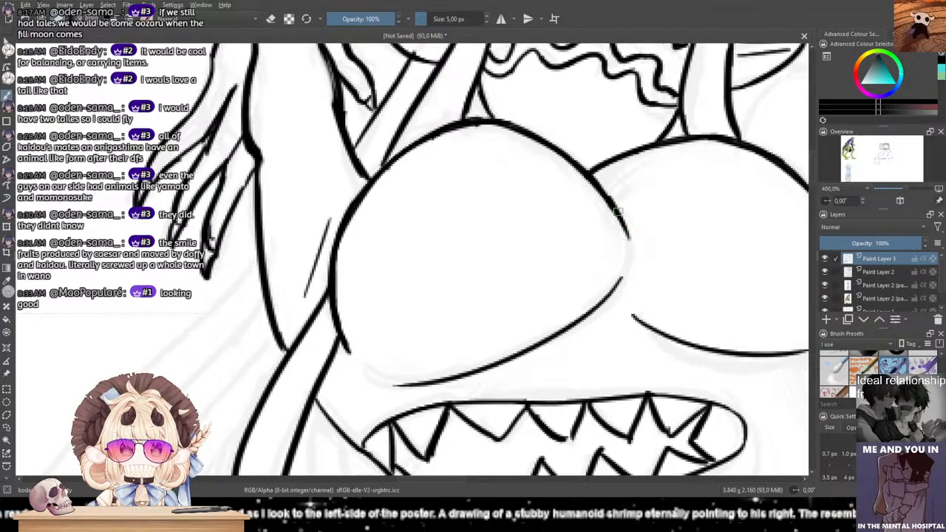
Step: Ink the top edge of the right shoulder below the ear and its long outer side down to the chest
{"action": "left_click_drag", "start_coordinate": [481, 173], "coordinate": [473, 166]}
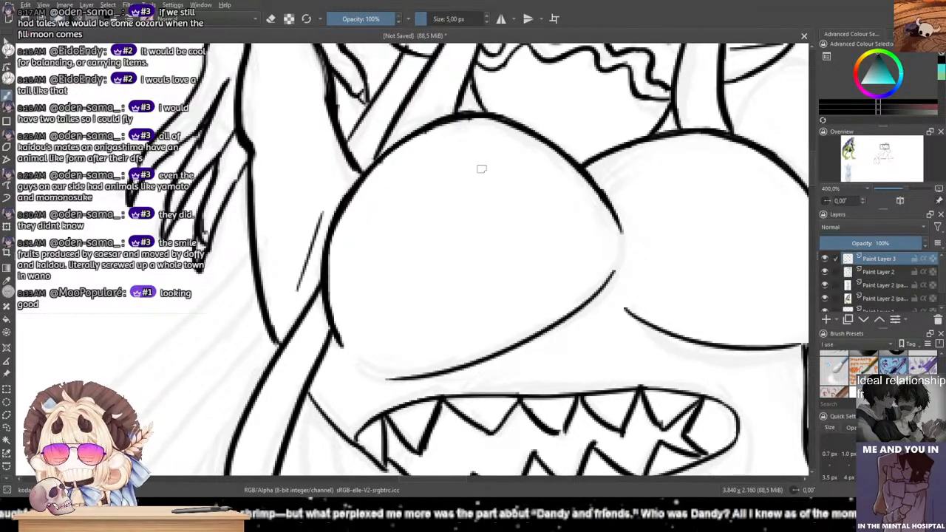
{"action": "scroll", "coordinate": [500, 131], "scroll_direction": "down", "scroll_amount": 2}
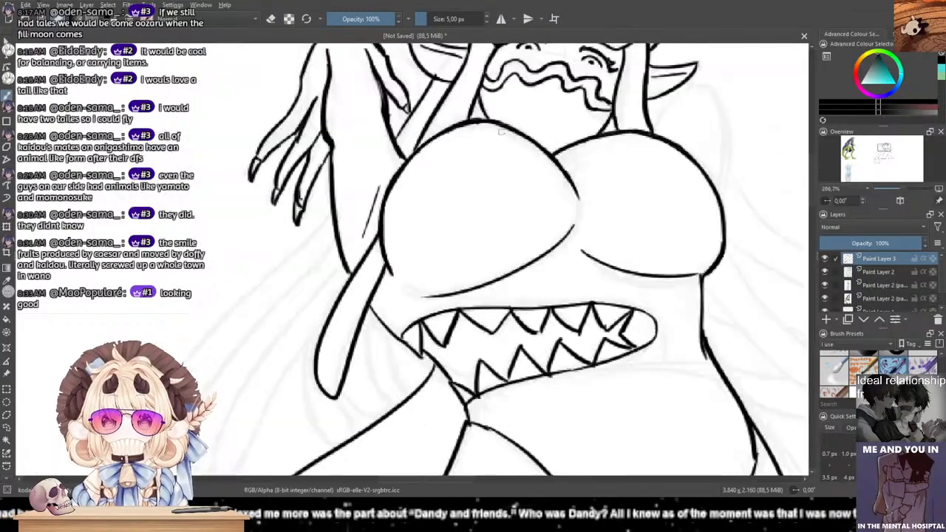
{"action": "left_click_drag", "start_coordinate": [573, 141], "coordinate": [482, 247]}
{"action": "scroll", "coordinate": [530, 231], "scroll_direction": "up", "scroll_amount": 3}
{"action": "scroll", "coordinate": [529, 231], "scroll_direction": "down", "scroll_amount": 1}
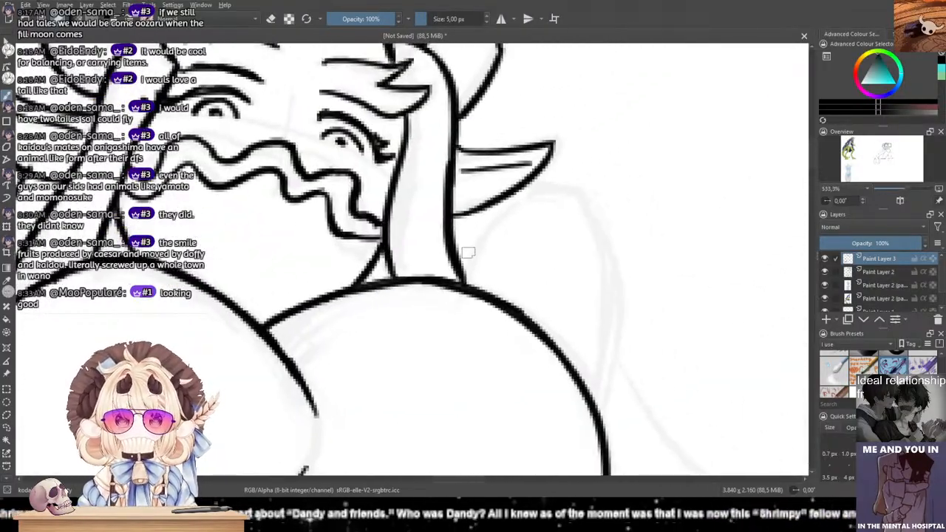
{"action": "mouse_move", "coordinate": [526, 179]}
{"action": "left_mouse_down"}
{"action": "mouse_move", "coordinate": [580, 197]}
{"action": "mouse_move", "coordinate": [608, 372]}
{"action": "left_mouse_up"}
{"action": "key", "text": "ctrl+z"}
{"action": "left_click_drag", "start_coordinate": [591, 197], "coordinate": [601, 442]}
Step: Ink the short inner curve between the right hair lock and ear, and close the shoulder's outer corner
{"action": "mouse_move", "coordinate": [520, 205]}
{"action": "left_mouse_down"}
{"action": "mouse_move", "coordinate": [485, 287]}
{"action": "mouse_move", "coordinate": [462, 297]}
{"action": "left_mouse_up"}
{"action": "key", "text": "ctrl+z"}
{"action": "key", "text": "ctrl+z"}
{"action": "left_click_drag", "start_coordinate": [505, 212], "coordinate": [468, 282]}
{"action": "key", "text": "ctrl+z"}
{"action": "left_click_drag", "start_coordinate": [501, 218], "coordinate": [479, 260]}
{"action": "left_click_drag", "start_coordinate": [499, 219], "coordinate": [522, 206]}
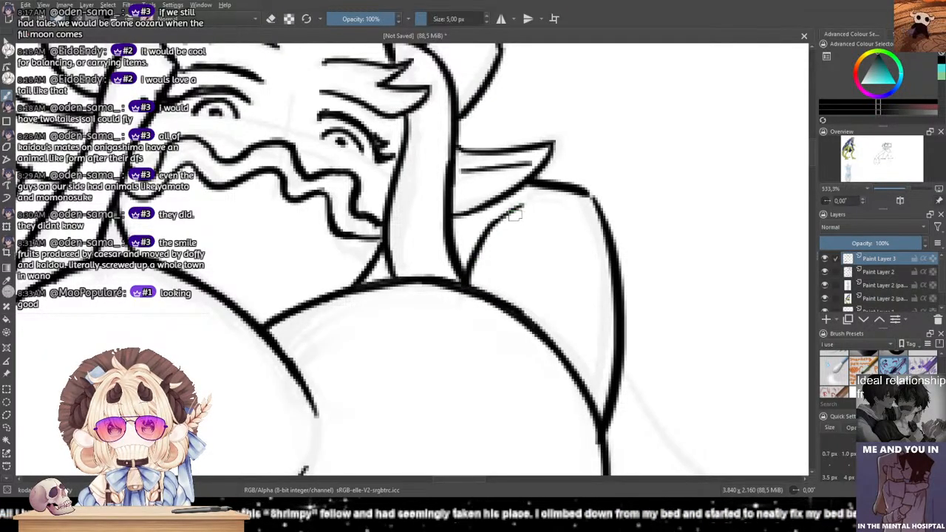
{"action": "left_click_drag", "start_coordinate": [582, 192], "coordinate": [602, 232]}
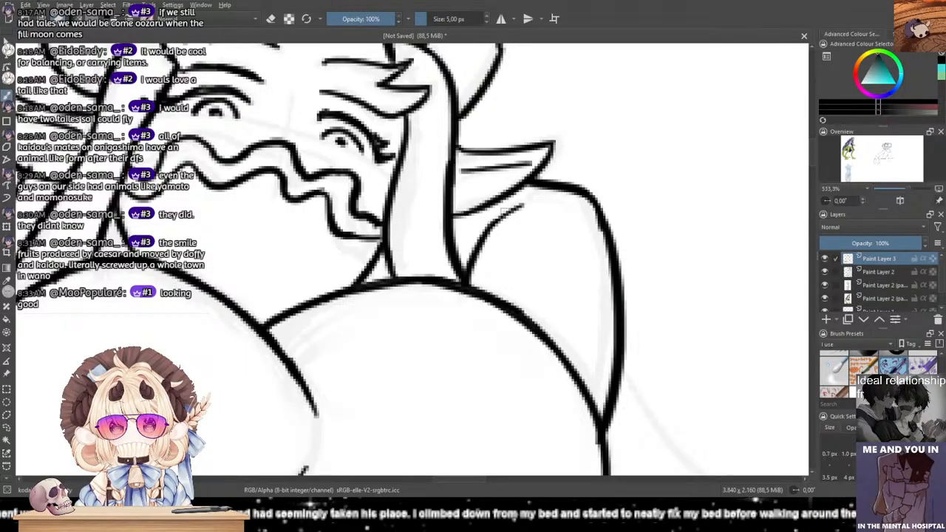
Step: Ink the outermost long line of the feather-like strands sweeping down from behind the left arm
{"action": "left_click_drag", "start_coordinate": [596, 285], "coordinate": [563, 209]}
{"action": "scroll", "coordinate": [635, 198], "scroll_direction": "down", "scroll_amount": 4}
{"action": "left_click_drag", "start_coordinate": [627, 215], "coordinate": [580, 249]}
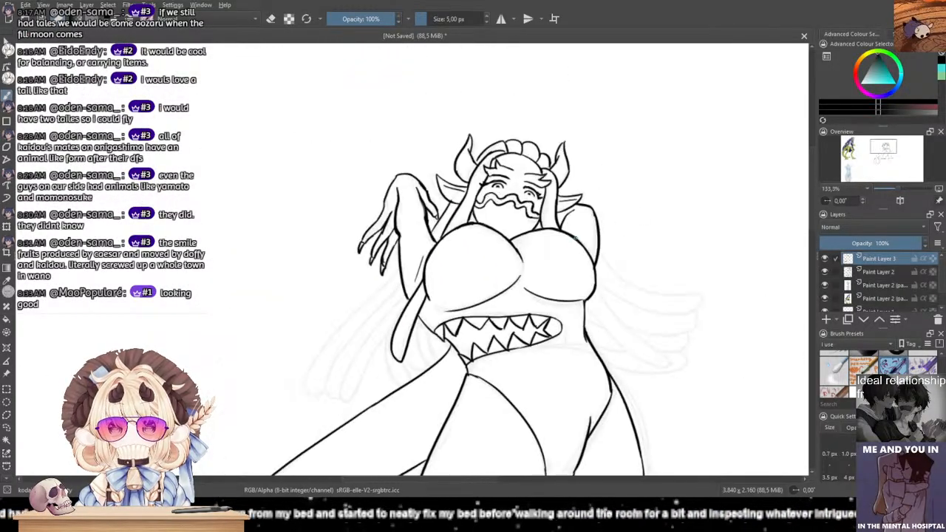
{"action": "scroll", "coordinate": [580, 249], "scroll_direction": "down", "scroll_amount": 3}
{"action": "scroll", "coordinate": [562, 248], "scroll_direction": "up", "scroll_amount": 3}
{"action": "scroll", "coordinate": [547, 244], "scroll_direction": "up", "scroll_amount": 2}
{"action": "scroll", "coordinate": [591, 222], "scroll_direction": "up", "scroll_amount": 2}
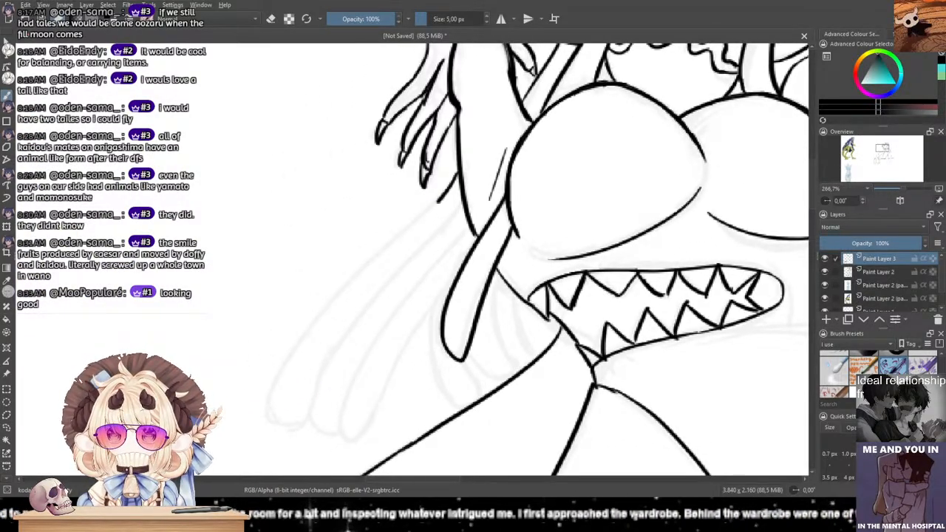
{"action": "left_click_drag", "start_coordinate": [443, 185], "coordinate": [275, 425]}
Step: Ink the second long strand line alongside the outermost one, from the arm down to the sketched tip
{"action": "left_click_drag", "start_coordinate": [467, 196], "coordinate": [341, 364]}
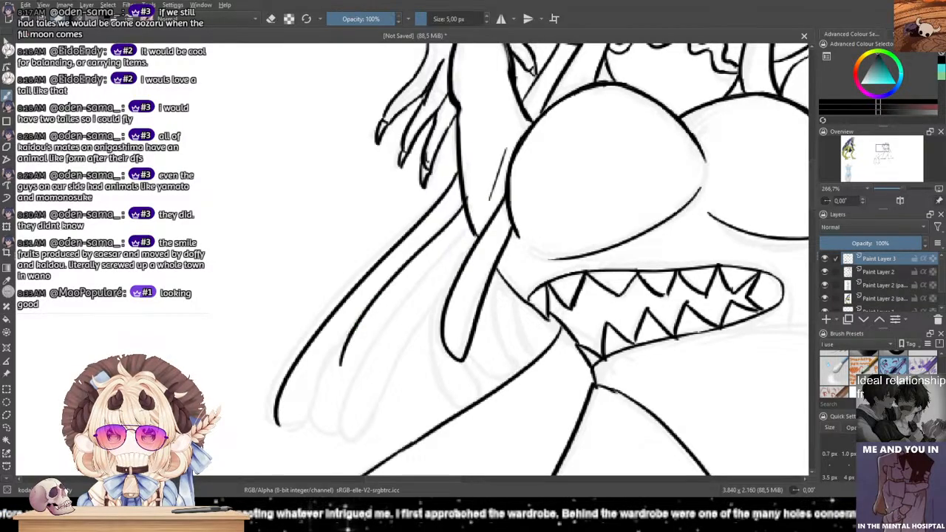
{"action": "key", "text": "ctrl+z"}
{"action": "left_click_drag", "start_coordinate": [463, 200], "coordinate": [319, 418]}
{"action": "key", "text": "ctrl+z"}
{"action": "left_click_drag", "start_coordinate": [457, 209], "coordinate": [317, 429]}
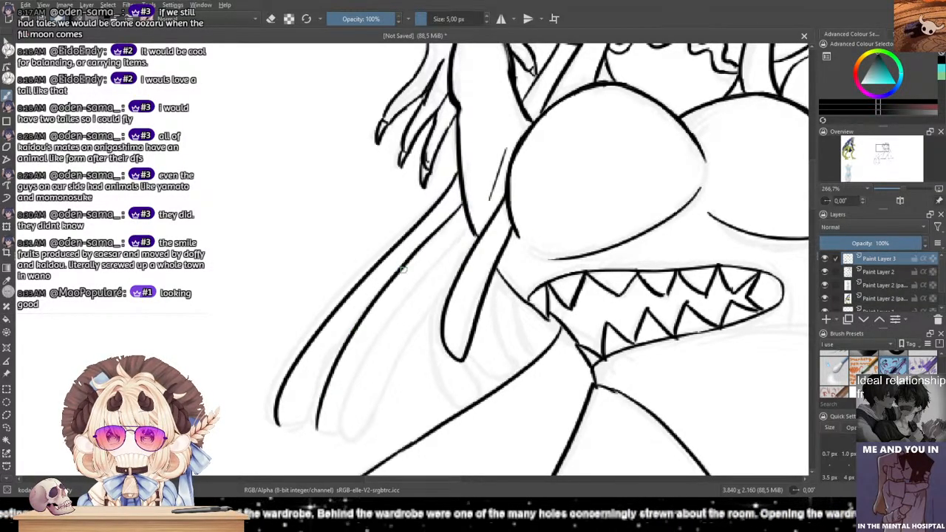
{"action": "key", "text": "ctrl+z"}
{"action": "mouse_move", "coordinate": [464, 204]}
{"action": "left_mouse_down"}
{"action": "mouse_move", "coordinate": [347, 331]}
{"action": "mouse_move", "coordinate": [307, 424]}
{"action": "left_mouse_up"}
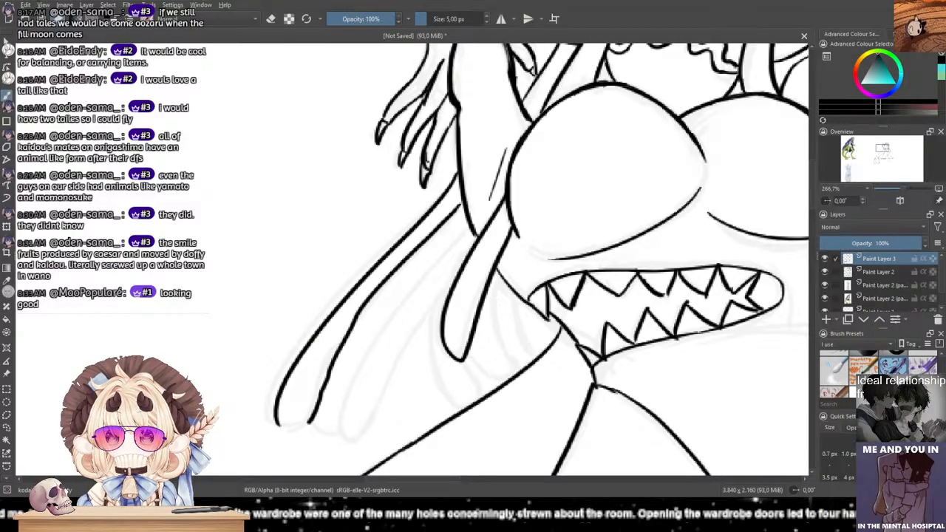
{"action": "key", "text": "ctrl+z"}
{"action": "mouse_move", "coordinate": [463, 201]}
{"action": "left_mouse_down"}
{"action": "mouse_move", "coordinate": [369, 303]}
{"action": "mouse_move", "coordinate": [311, 419]}
{"action": "left_mouse_up"}
{"action": "key", "text": "ctrl+z"}
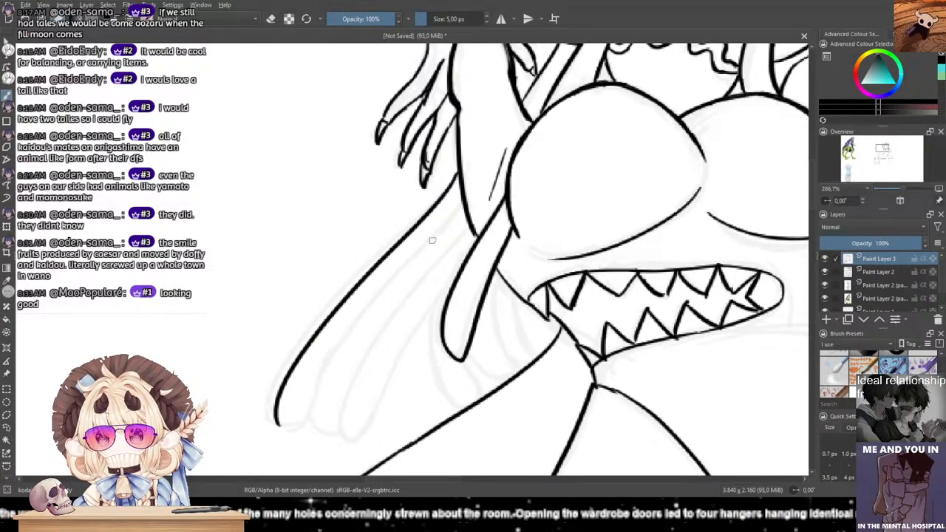
{"action": "left_click_drag", "start_coordinate": [464, 196], "coordinate": [320, 389]}
{"action": "key", "text": "ctrl+z"}
Step: Ink the remaining long edges of the outer feather-like strands behind the left arm and close their rounded tips
{"action": "mouse_move", "coordinate": [463, 198]}
{"action": "left_mouse_down"}
{"action": "mouse_move", "coordinate": [356, 319]}
{"action": "mouse_move", "coordinate": [309, 424]}
{"action": "mouse_move", "coordinate": [336, 433]}
{"action": "mouse_move", "coordinate": [345, 399]}
{"action": "left_mouse_up"}
{"action": "key", "text": "ctrl+z"}
{"action": "left_click_drag", "start_coordinate": [466, 223], "coordinate": [369, 342]}
{"action": "key", "text": "ctrl+z"}
{"action": "mouse_move", "coordinate": [470, 222]}
{"action": "left_mouse_down"}
{"action": "mouse_move", "coordinate": [356, 366]}
{"action": "mouse_move", "coordinate": [338, 424]}
{"action": "mouse_move", "coordinate": [365, 357]}
{"action": "mouse_move", "coordinate": [334, 458]}
{"action": "mouse_move", "coordinate": [359, 432]}
{"action": "left_mouse_up"}
{"action": "key", "text": "ctrl+z"}
{"action": "mouse_move", "coordinate": [441, 293]}
{"action": "left_mouse_down"}
{"action": "mouse_move", "coordinate": [377, 392]}
{"action": "mouse_move", "coordinate": [362, 442]}
{"action": "mouse_move", "coordinate": [367, 424]}
{"action": "left_mouse_up"}
{"action": "key", "text": "ctrl+z"}
{"action": "key", "text": "ctrl+z"}
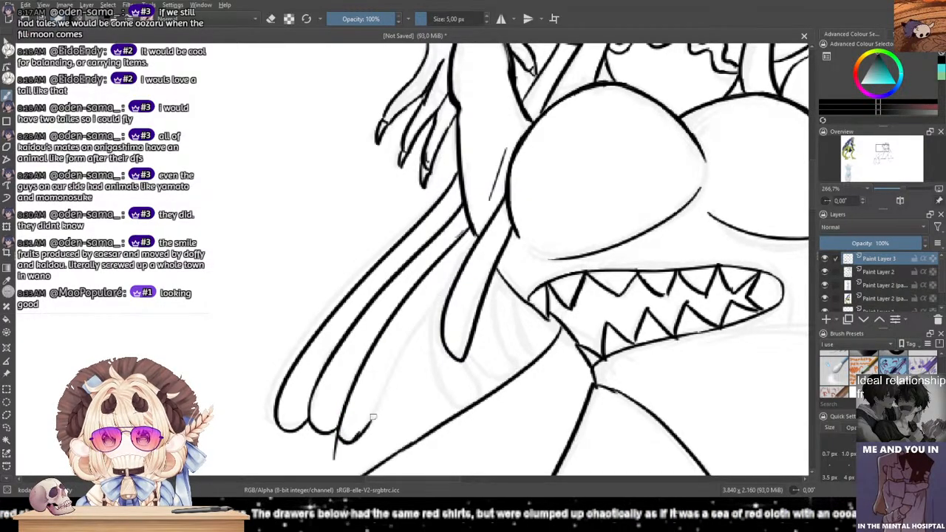
Step: Ink the inner edge of the third long strand, from beside the hanging arm down to its rounded tip
{"action": "left_click_drag", "start_coordinate": [430, 310], "coordinate": [377, 427]}
{"action": "key", "text": "ctrl+z"}
{"action": "left_click_drag", "start_coordinate": [432, 308], "coordinate": [368, 432]}
{"action": "key", "text": "ctrl+z"}
{"action": "left_click_drag", "start_coordinate": [433, 311], "coordinate": [375, 414]}
{"action": "key", "text": "ctrl+z"}
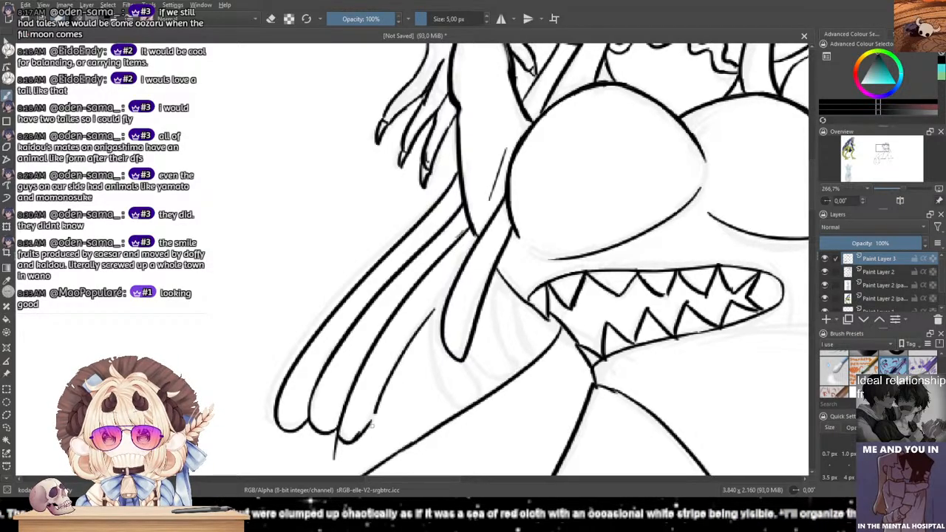
Step: Ink the curved strand line from behind the hanging arm's lower end down to the thigh outline
{"action": "left_click_drag", "start_coordinate": [432, 311], "coordinate": [448, 394]}
{"action": "key", "text": "ctrl+z"}
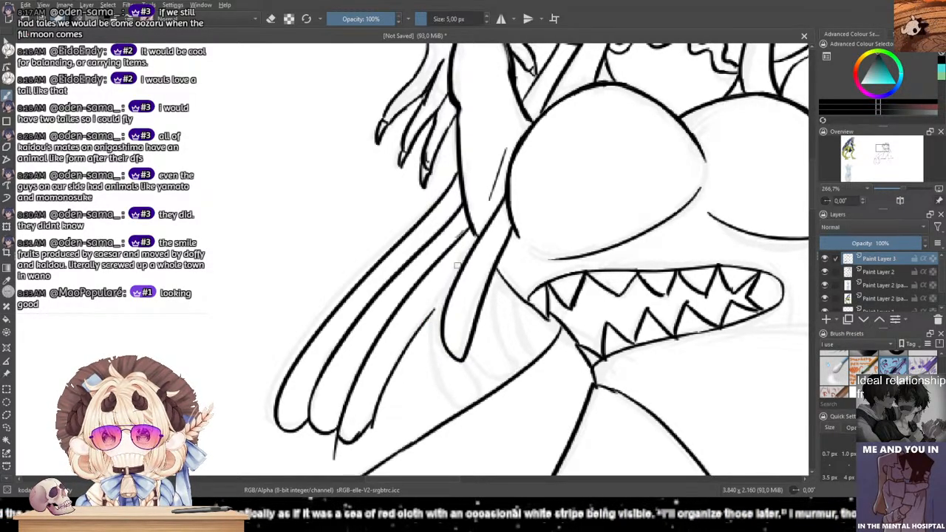
{"action": "mouse_move", "coordinate": [442, 303]}
{"action": "left_mouse_down"}
{"action": "mouse_move", "coordinate": [434, 395]}
{"action": "mouse_move", "coordinate": [433, 332]}
{"action": "mouse_move", "coordinate": [452, 406]}
{"action": "mouse_move", "coordinate": [462, 409]}
{"action": "left_mouse_up"}
{"action": "key", "text": "ctrl+z"}
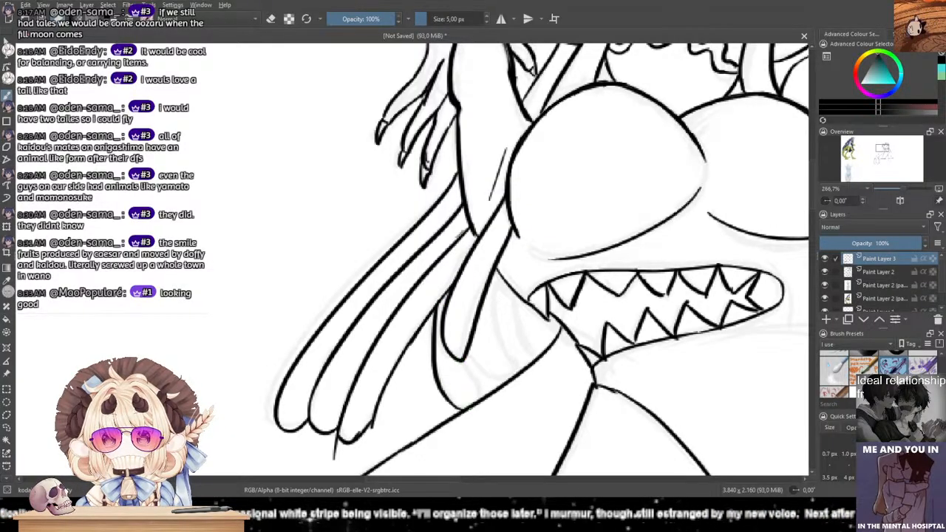
Step: Try to ink short rounded strands between the hanging arm's lower end, the waist and the thigh
{"action": "left_click_drag", "start_coordinate": [466, 360], "coordinate": [480, 397]}
{"action": "key", "text": "ctrl+z"}
{"action": "left_click_drag", "start_coordinate": [466, 360], "coordinate": [510, 375]}
{"action": "key", "text": "ctrl+z"}
{"action": "left_click_drag", "start_coordinate": [497, 273], "coordinate": [513, 359]}
{"action": "key", "text": "ctrl+z"}
{"action": "left_click_drag", "start_coordinate": [496, 269], "coordinate": [517, 372]}
{"action": "key", "text": "ctrl+z"}
{"action": "left_click_drag", "start_coordinate": [500, 279], "coordinate": [517, 367]}
{"action": "key", "text": "ctrl+z"}
{"action": "mouse_move", "coordinate": [497, 275]}
{"action": "left_mouse_down"}
{"action": "mouse_move", "coordinate": [518, 361]}
{"action": "mouse_move", "coordinate": [511, 370]}
{"action": "left_mouse_up"}
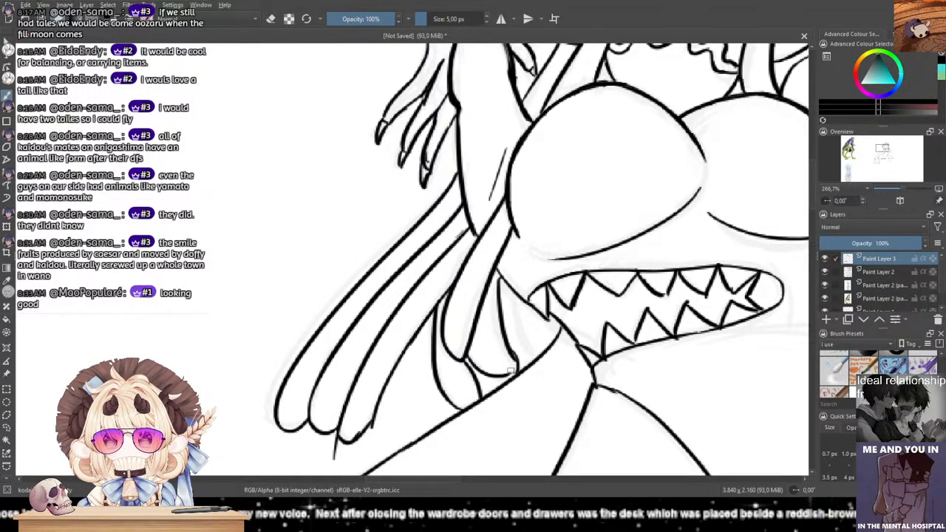
{"action": "mouse_move", "coordinate": [524, 303]}
{"action": "left_mouse_down"}
{"action": "mouse_move", "coordinate": [535, 347]}
{"action": "mouse_move", "coordinate": [527, 327]}
{"action": "mouse_move", "coordinate": [542, 354]}
{"action": "left_mouse_up"}
{"action": "key", "text": "ctrl+z"}
{"action": "key", "text": "ctrl+z"}
{"action": "key", "text": "ctrl+z"}
{"action": "left_click_drag", "start_coordinate": [468, 361], "coordinate": [505, 375]}
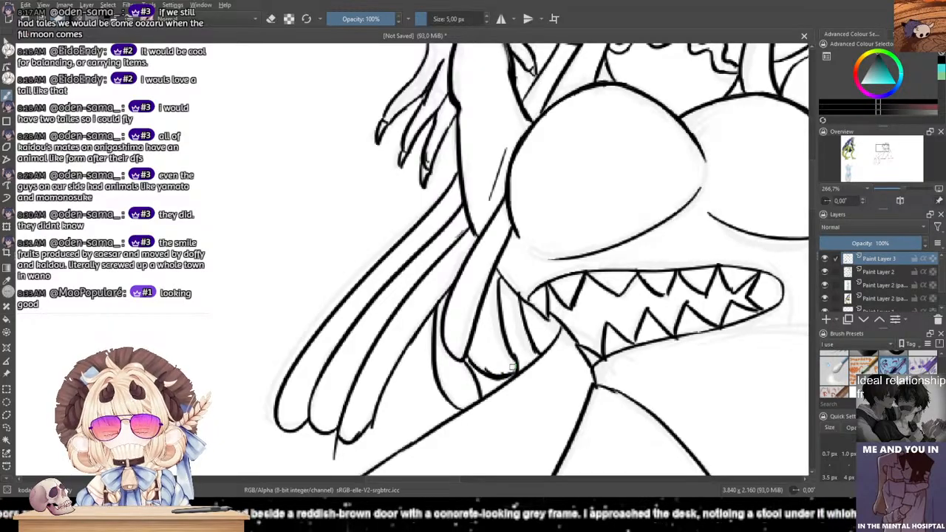
Step: Undo the short strand strokes under the arm and re-ink the curve closest to the belly mouth down to the thigh
{"action": "key", "text": "ctrl+z"}
{"action": "key", "text": "ctrl+z"}
{"action": "key", "text": "ctrl+z"}
{"action": "key", "text": "ctrl+z"}
{"action": "key", "text": "ctrl+z"}
{"action": "key", "text": "ctrl+z"}
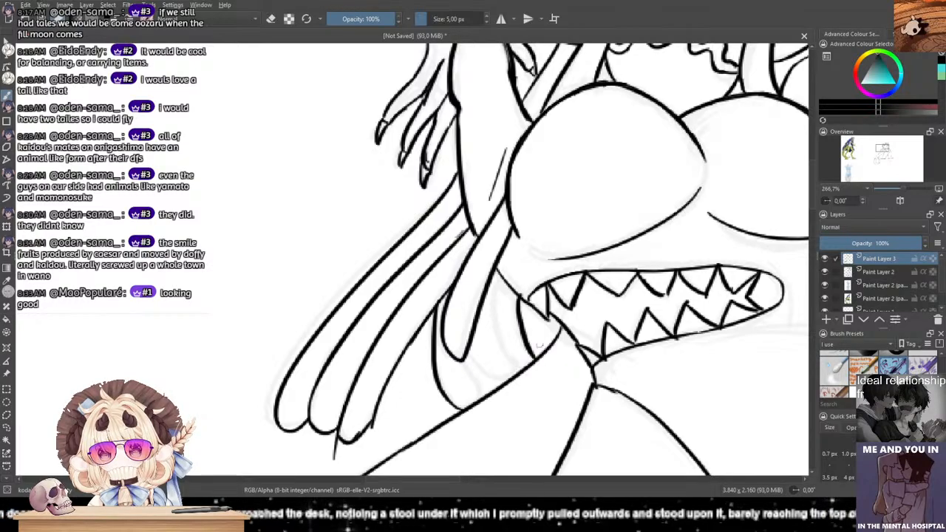
Step: Ink two more short curved strand lines from the waist and the hanging arm's lower end to the thigh outline
{"action": "left_click_drag", "start_coordinate": [510, 287], "coordinate": [513, 378]}
{"action": "key", "text": "ctrl+z"}
{"action": "left_click_drag", "start_coordinate": [501, 274], "coordinate": [508, 383]}
{"action": "left_click_drag", "start_coordinate": [469, 345], "coordinate": [486, 395]}
{"action": "key", "text": "ctrl+z"}
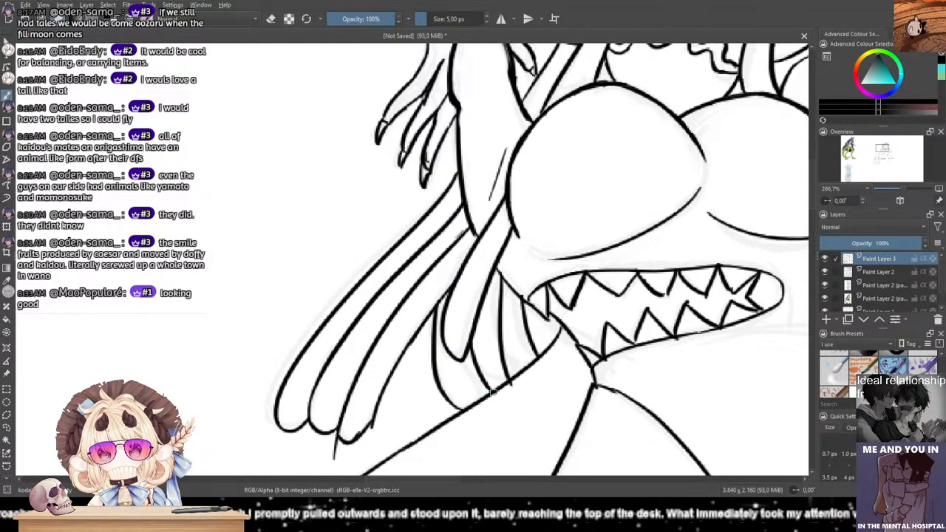
{"action": "key", "text": "ctrl+z"}
{"action": "left_click_drag", "start_coordinate": [469, 347], "coordinate": [487, 397]}
Step: Erase the stray ink at the third strand's tip, below the thigh outline and at the strand's upper end beside the arm
{"action": "mouse_move", "coordinate": [433, 352]}
{"action": "left_mouse_down"}
{"action": "mouse_move", "coordinate": [484, 271]}
{"action": "mouse_move", "coordinate": [493, 272]}
{"action": "left_mouse_up"}
{"action": "scroll", "coordinate": [836, 360], "scroll_direction": "up", "scroll_amount": 3}
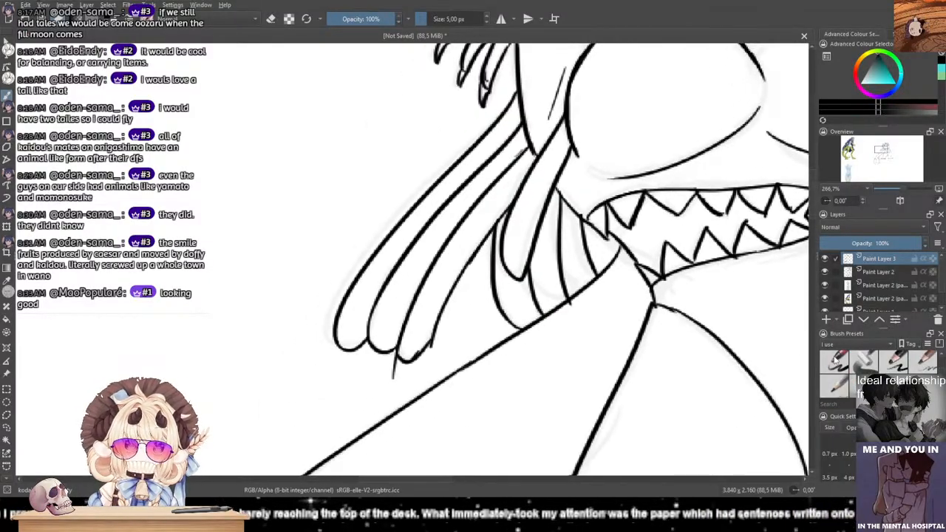
{"action": "left_click", "coordinate": [835, 362]}
{"action": "mouse_move", "coordinate": [380, 380]}
{"action": "left_mouse_down"}
{"action": "mouse_move", "coordinate": [392, 373]}
{"action": "mouse_move", "coordinate": [385, 364]}
{"action": "mouse_move", "coordinate": [397, 372]}
{"action": "mouse_move", "coordinate": [434, 350]}
{"action": "left_mouse_up"}
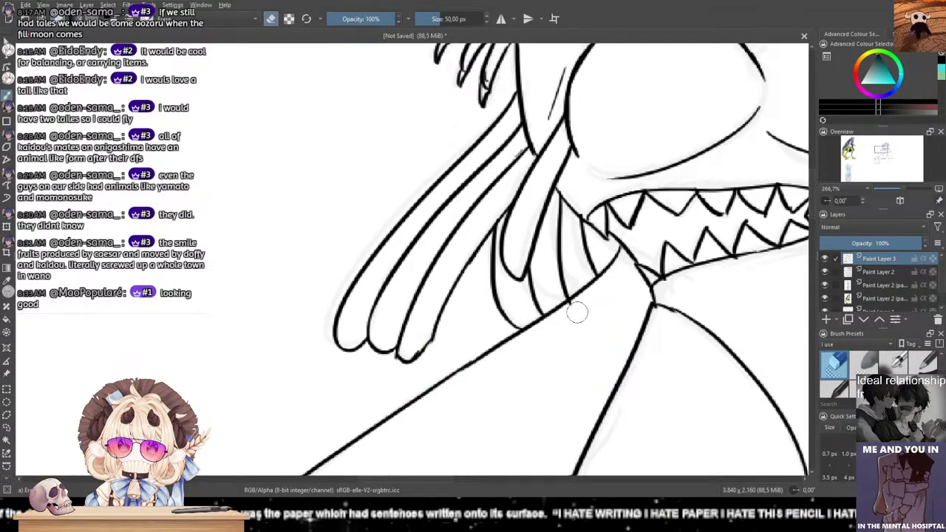
{"action": "left_click_drag", "start_coordinate": [575, 311], "coordinate": [574, 310]}
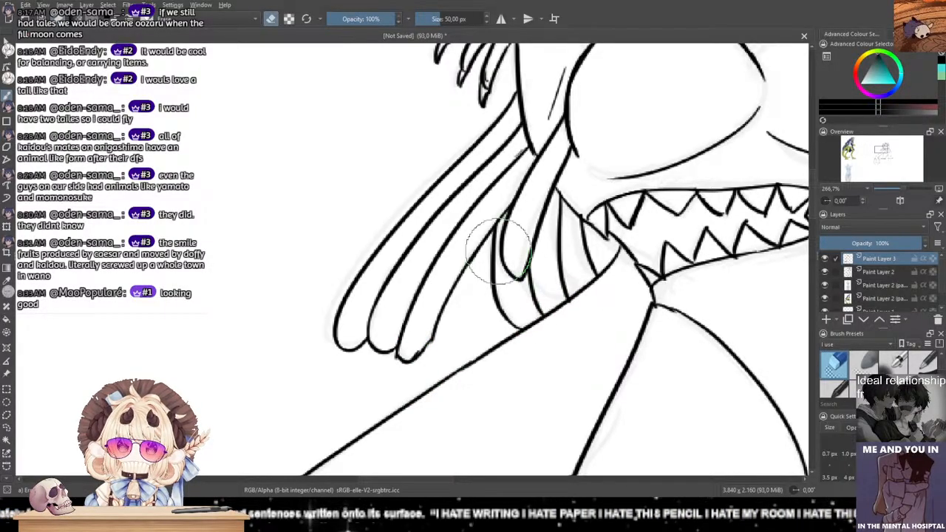
{"action": "left_click_drag", "start_coordinate": [537, 225], "coordinate": [479, 276]}
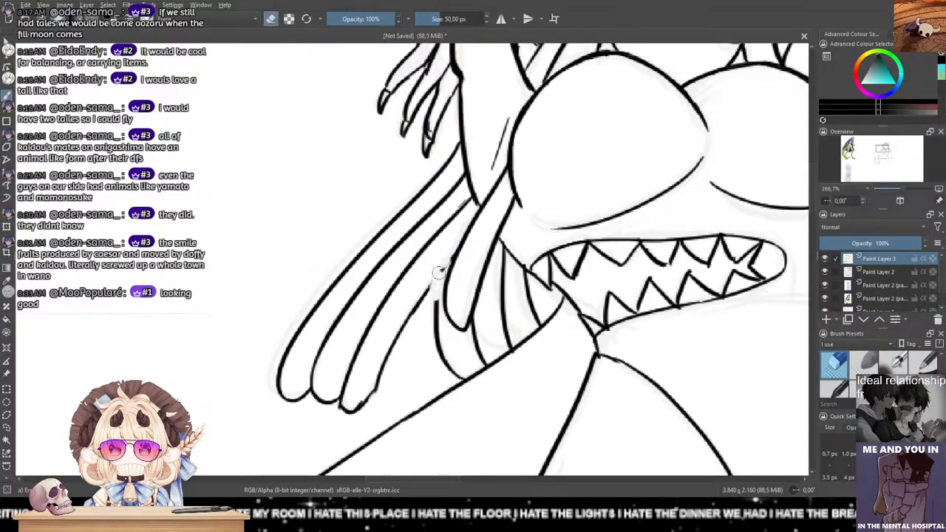
Step: Return to the 5 px inking brush and reconnect the upper end of the third strand to the arm
{"action": "scroll", "coordinate": [886, 369], "scroll_direction": "down", "scroll_amount": 2}
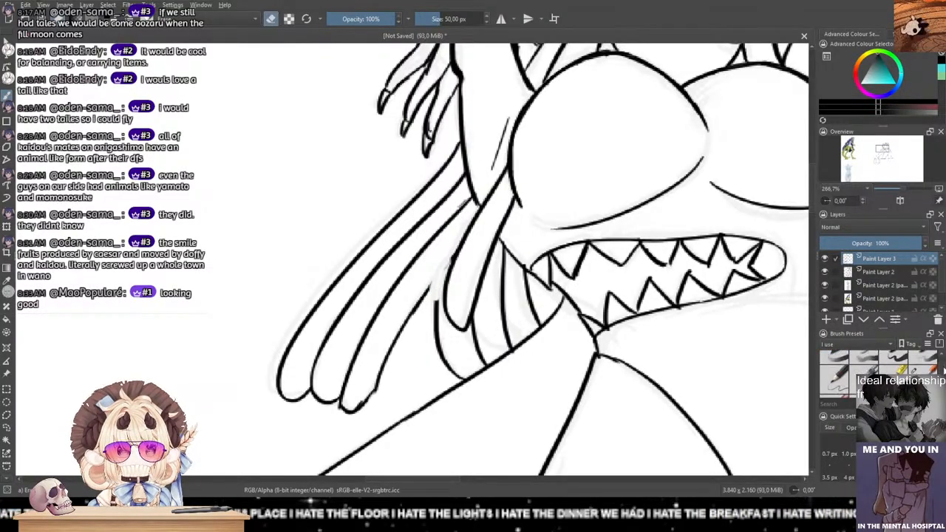
{"action": "left_click", "coordinate": [922, 362]}
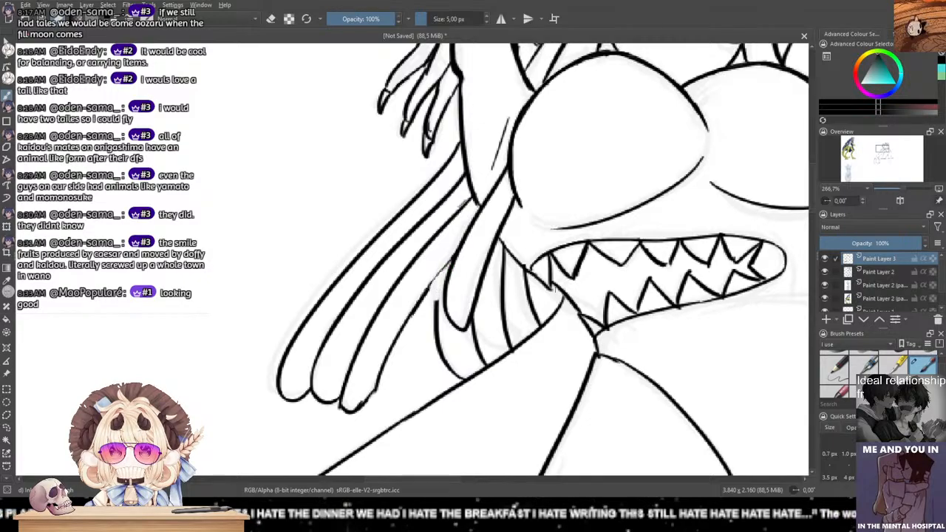
{"action": "scroll", "coordinate": [886, 373], "scroll_direction": "down", "scroll_amount": 3}
{"action": "scroll", "coordinate": [892, 370], "scroll_direction": "up", "scroll_amount": 3}
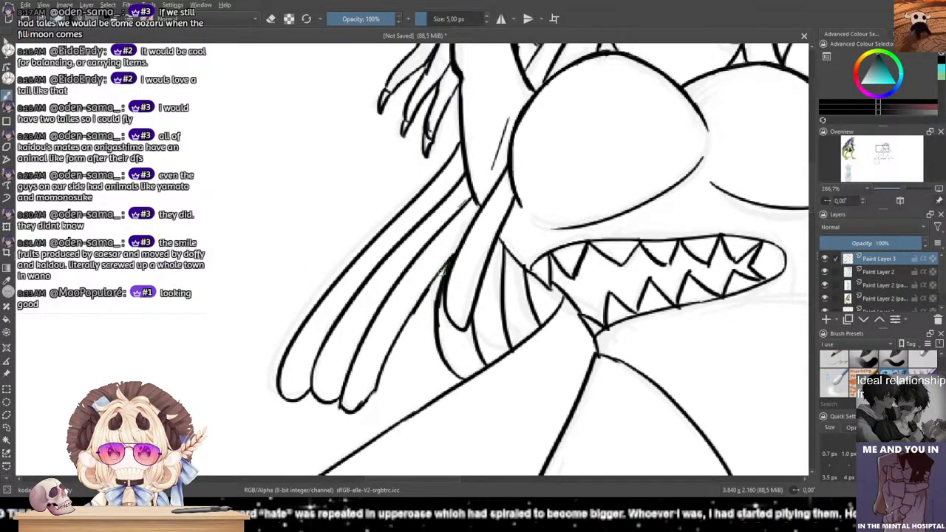
Step: Ink the upper edge of the lowest strand on the right side, curving from the chest's outer edge toward the sketched tip
{"action": "left_click_drag", "start_coordinate": [449, 306], "coordinate": [270, 300]}
{"action": "left_click_drag", "start_coordinate": [524, 223], "coordinate": [364, 240]}
{"action": "mouse_move", "coordinate": [493, 184]}
{"action": "left_mouse_down"}
{"action": "mouse_move", "coordinate": [439, 235]}
{"action": "mouse_move", "coordinate": [565, 419]}
{"action": "left_mouse_up"}
{"action": "key", "text": "ctrl+z"}
{"action": "left_click_drag", "start_coordinate": [444, 256], "coordinate": [533, 389]}
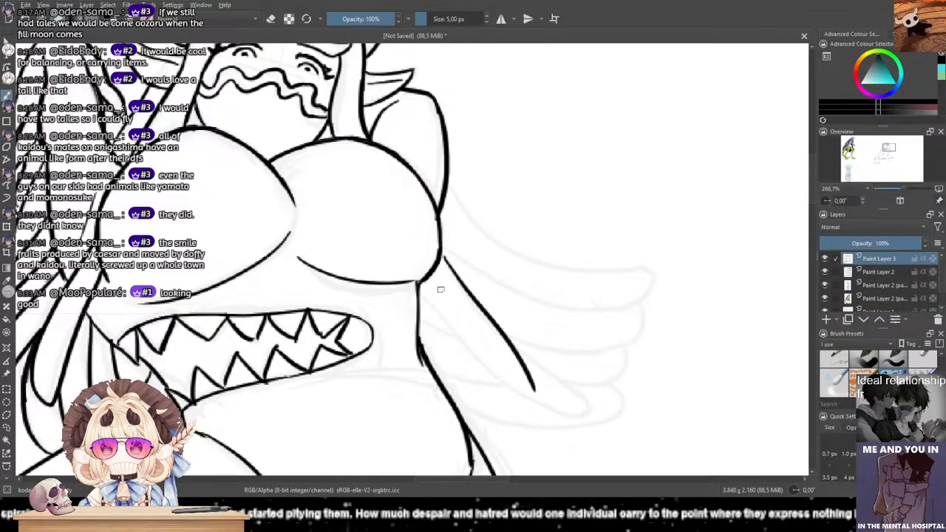
{"action": "left_click_drag", "start_coordinate": [421, 289], "coordinate": [519, 389]}
{"action": "key", "text": "ctrl+z"}
{"action": "key", "text": "ctrl+z"}
{"action": "left_click_drag", "start_coordinate": [444, 257], "coordinate": [538, 377]}
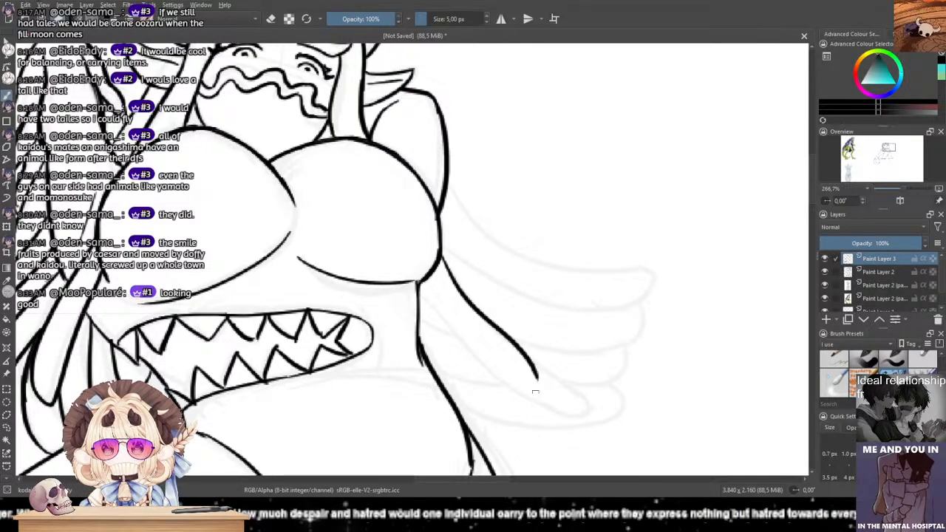
Step: Ink the lower edge of the same right-side strand from beneath the chest to its tip
{"action": "left_click_drag", "start_coordinate": [421, 286], "coordinate": [539, 378]}
{"action": "key", "text": "ctrl+z"}
{"action": "left_click_drag", "start_coordinate": [423, 287], "coordinate": [539, 374]}
{"action": "key", "text": "ctrl+z"}
{"action": "mouse_move", "coordinate": [421, 284]}
{"action": "left_mouse_down"}
{"action": "mouse_move", "coordinate": [446, 317]}
{"action": "mouse_move", "coordinate": [525, 349]}
{"action": "mouse_move", "coordinate": [536, 380]}
{"action": "left_mouse_up"}
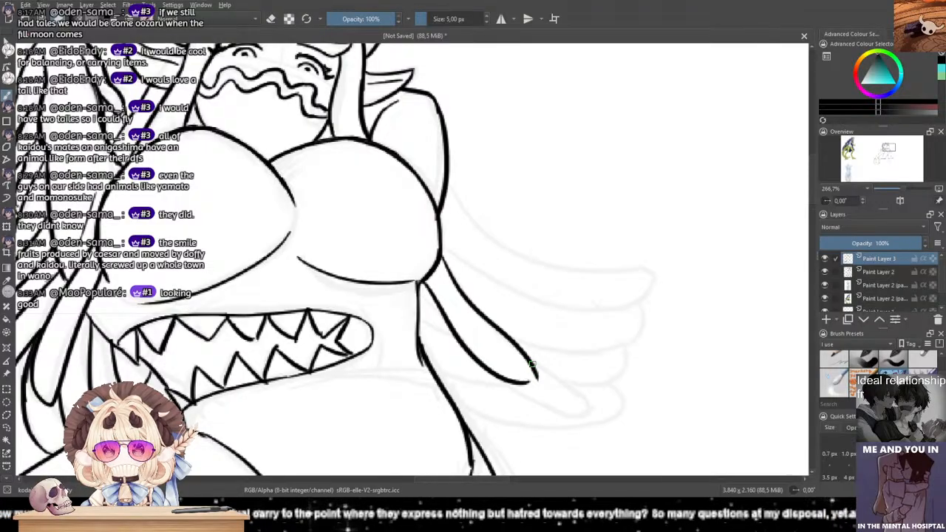
Step: Ink the outline and rounded tip of the topmost hair lock sweeping outward from beside the chest, following the faint sketch
{"action": "mouse_move", "coordinate": [447, 181]}
{"action": "left_mouse_down"}
{"action": "mouse_move", "coordinate": [486, 229]}
{"action": "mouse_move", "coordinate": [632, 254]}
{"action": "mouse_move", "coordinate": [654, 279]}
{"action": "mouse_move", "coordinate": [648, 273]}
{"action": "mouse_move", "coordinate": [645, 287]}
{"action": "mouse_move", "coordinate": [634, 268]}
{"action": "mouse_move", "coordinate": [622, 305]}
{"action": "left_mouse_up"}
{"action": "key", "text": "ctrl+z"}
{"action": "key", "text": "ctrl+z"}
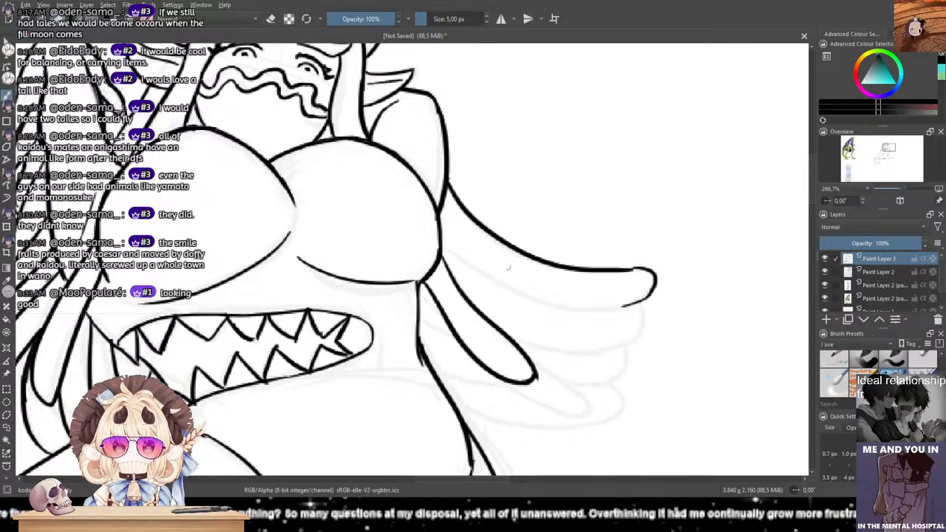
{"action": "key", "text": "ctrl+z"}
Step: Ink the second hair lock below the topmost one, with its lower edge and rounded tip following the sketch
{"action": "mouse_move", "coordinate": [442, 240]}
{"action": "left_mouse_down"}
{"action": "mouse_move", "coordinate": [582, 304]}
{"action": "mouse_move", "coordinate": [619, 310]}
{"action": "mouse_move", "coordinate": [647, 296]}
{"action": "mouse_move", "coordinate": [622, 351]}
{"action": "left_mouse_up"}
{"action": "key", "text": "ctrl+z"}
{"action": "key", "text": "ctrl+z"}
{"action": "left_click_drag", "start_coordinate": [643, 300], "coordinate": [610, 356]}
{"action": "key", "text": "ctrl+z"}
{"action": "left_click_drag", "start_coordinate": [643, 301], "coordinate": [623, 338]}
{"action": "mouse_move", "coordinate": [511, 334]}
{"action": "left_mouse_down"}
{"action": "mouse_move", "coordinate": [623, 347]}
{"action": "mouse_move", "coordinate": [591, 343]}
{"action": "mouse_move", "coordinate": [633, 334]}
{"action": "left_mouse_up"}
{"action": "key", "text": "ctrl+z"}
{"action": "key", "text": "ctrl+z"}
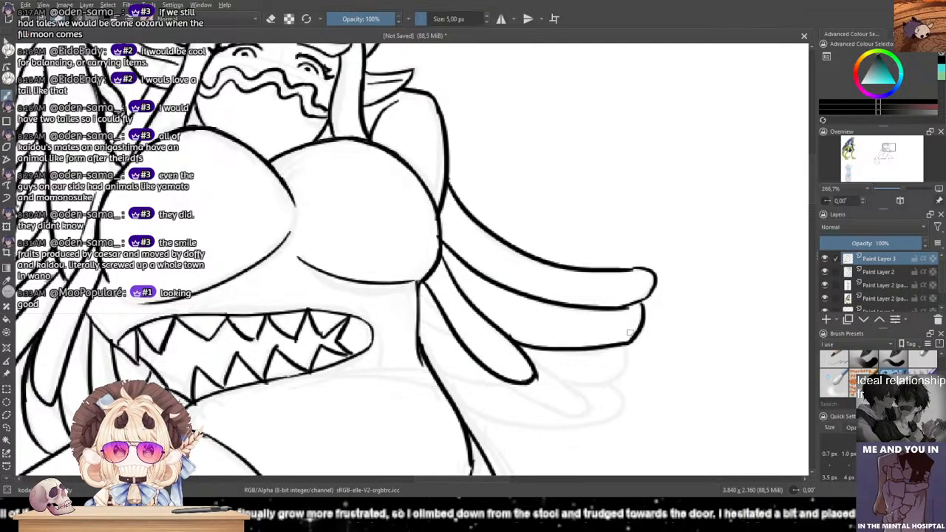
Step: Ink the short inner line beside the waist and the rounded tip and underside of the third hair lock
{"action": "left_click_drag", "start_coordinate": [420, 295], "coordinate": [444, 313]}
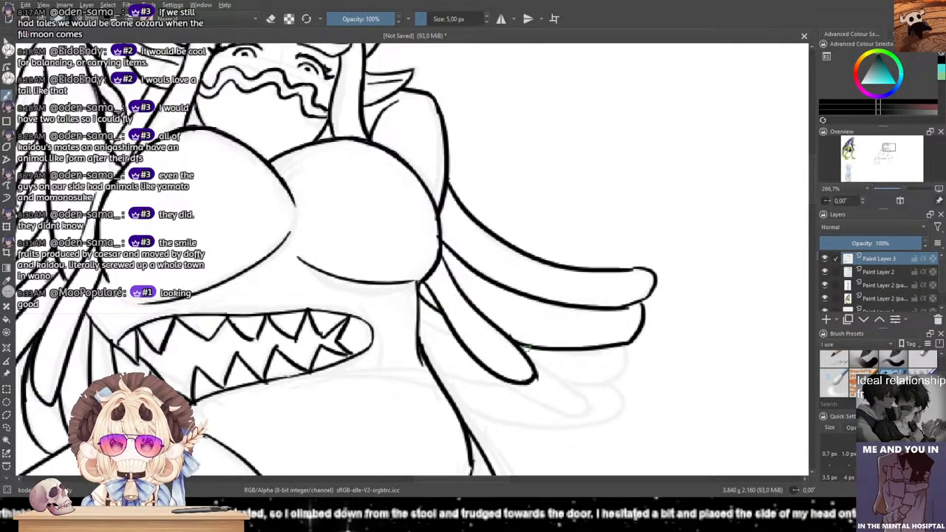
{"action": "left_click_drag", "start_coordinate": [628, 346], "coordinate": [606, 390]}
{"action": "key", "text": "ctrl+z"}
{"action": "left_click_drag", "start_coordinate": [629, 344], "coordinate": [612, 381]}
{"action": "left_click_drag", "start_coordinate": [534, 376], "coordinate": [612, 382]}
{"action": "key", "text": "ctrl+z"}
Step: Ink the short curved hair edge running from the waist to the front lock, redrawing it until it fits
{"action": "left_click_drag", "start_coordinate": [412, 311], "coordinate": [464, 347]}
{"action": "key", "text": "ctrl+z"}
{"action": "left_click_drag", "start_coordinate": [419, 326], "coordinate": [478, 363]}
{"action": "key", "text": "ctrl+z"}
{"action": "key", "text": "ctrl+z"}
{"action": "left_click_drag", "start_coordinate": [418, 323], "coordinate": [469, 354]}
{"action": "key", "text": "ctrl+z"}
{"action": "left_click_drag", "start_coordinate": [419, 323], "coordinate": [472, 357]}
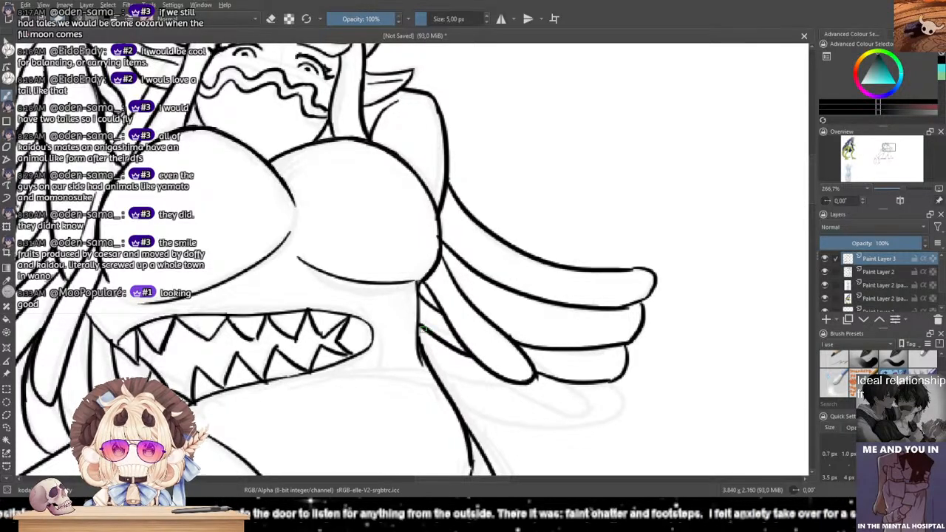
Step: Ink the tip and long lower edge of the lowest hair lock, from the hip out to its end
{"action": "left_click_drag", "start_coordinate": [610, 382], "coordinate": [594, 413]}
{"action": "left_click_drag", "start_coordinate": [443, 398], "coordinate": [589, 410]}
{"action": "key", "text": "ctrl+z"}
{"action": "left_click_drag", "start_coordinate": [436, 368], "coordinate": [591, 411]}
{"action": "key", "text": "ctrl+z"}
{"action": "left_click_drag", "start_coordinate": [438, 370], "coordinate": [601, 411]}
{"action": "key", "text": "ctrl+z"}
{"action": "left_click_drag", "start_coordinate": [442, 378], "coordinate": [615, 400]}
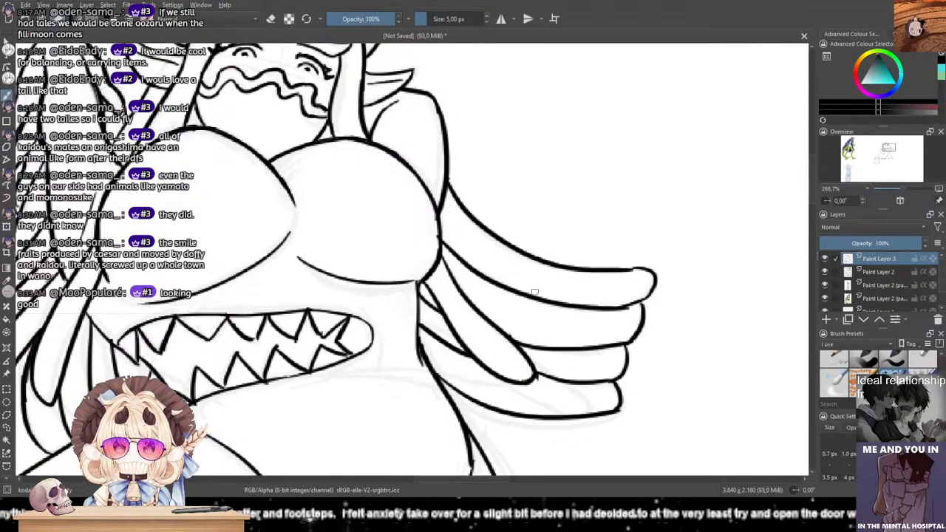
Step: Hide the rough sketch by lowering the opacity of Paint Layer 2 to 0%
{"action": "scroll", "coordinate": [537, 288], "scroll_direction": "down", "scroll_amount": 4}
{"action": "scroll", "coordinate": [498, 268], "scroll_direction": "up", "scroll_amount": 5}
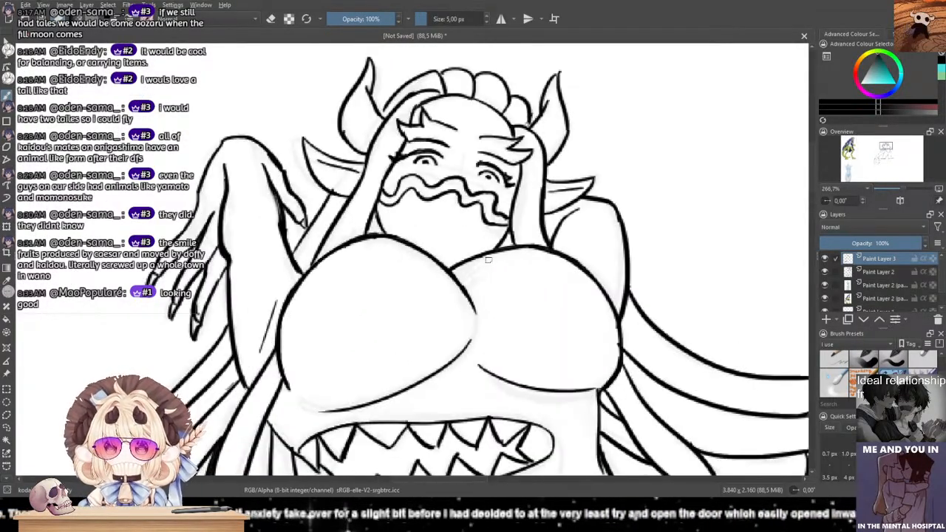
{"action": "scroll", "coordinate": [498, 267], "scroll_direction": "down", "scroll_amount": 3}
{"action": "left_click", "coordinate": [878, 271]}
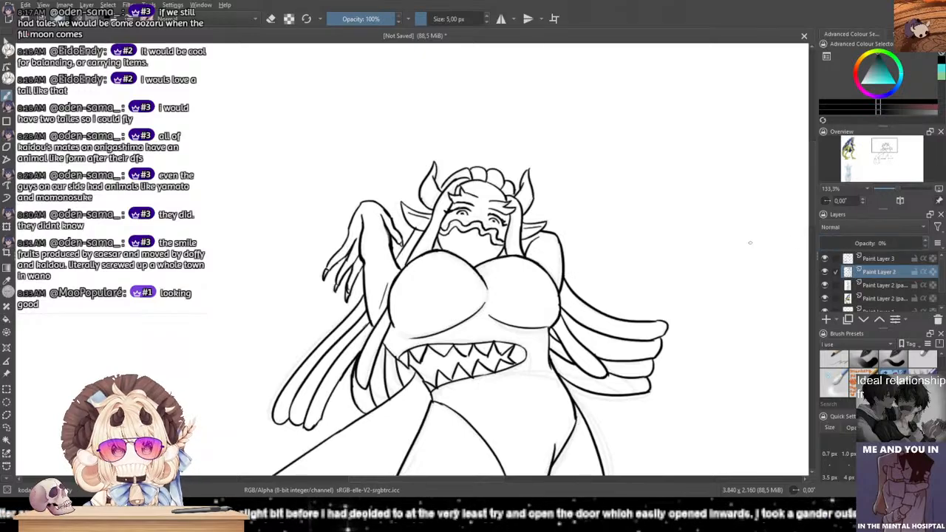
{"action": "scroll", "coordinate": [461, 125], "scroll_direction": "down", "scroll_amount": 2}
{"action": "scroll", "coordinate": [462, 222], "scroll_direction": "up", "scroll_amount": 2}
{"action": "scroll", "coordinate": [462, 222], "scroll_direction": "down", "scroll_amount": 2}
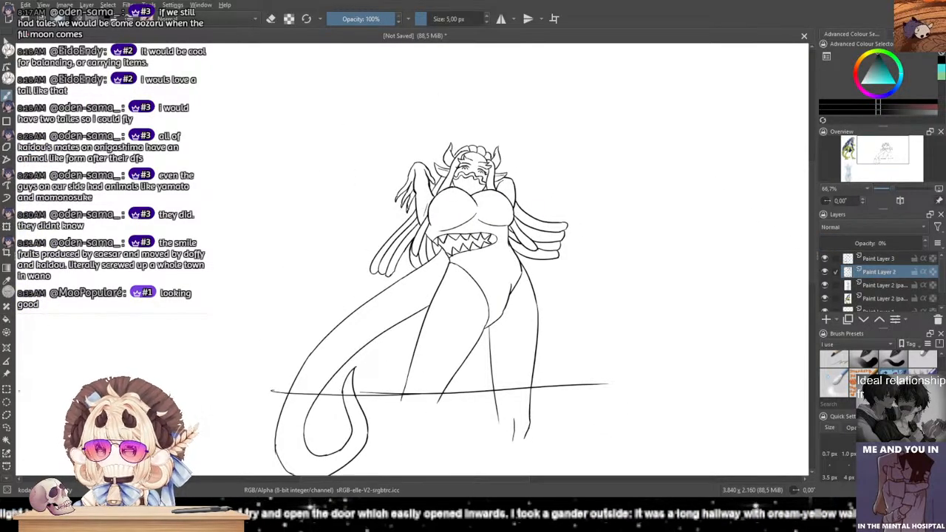
Step: Examine the coloured reference character from legs to head and compare it with the line art
{"action": "scroll", "coordinate": [234, 341], "scroll_direction": "down", "scroll_amount": 2}
{"action": "left_click_drag", "start_coordinate": [204, 344], "coordinate": [294, 320]}
{"action": "scroll", "coordinate": [182, 337], "scroll_direction": "up", "scroll_amount": 1}
{"action": "left_click_drag", "start_coordinate": [202, 290], "coordinate": [377, 349]}
{"action": "scroll", "coordinate": [279, 305], "scroll_direction": "up", "scroll_amount": 2}
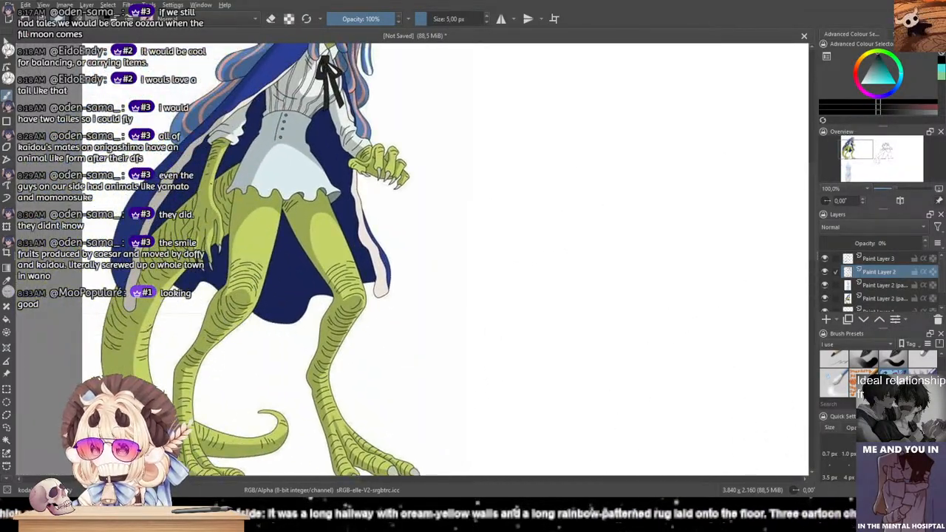
{"action": "scroll", "coordinate": [327, 228], "scroll_direction": "down", "scroll_amount": 1}
{"action": "left_click_drag", "start_coordinate": [327, 228], "coordinate": [343, 333]}
{"action": "scroll", "coordinate": [333, 308], "scroll_direction": "up", "scroll_amount": 1}
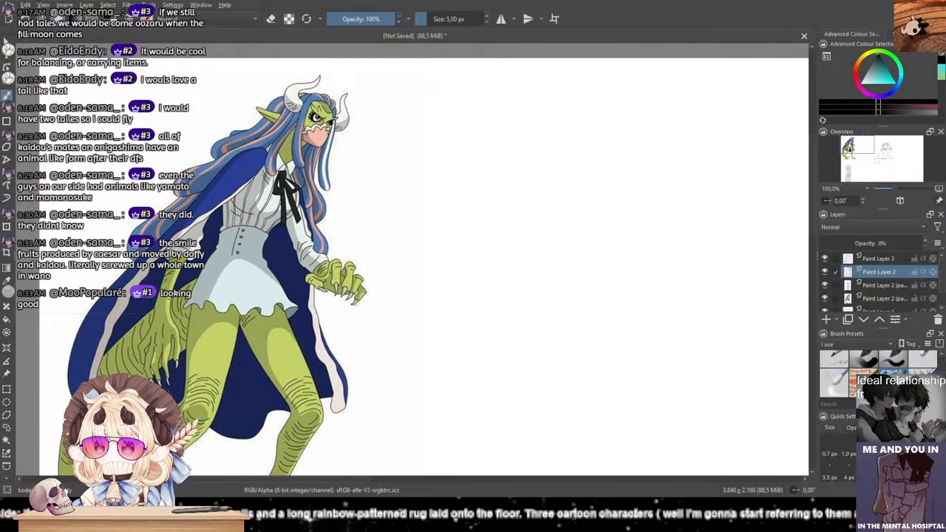
{"action": "scroll", "coordinate": [499, 329], "scroll_direction": "down", "scroll_amount": 1}
{"action": "mouse_move", "coordinate": [498, 329]}
{"action": "left_mouse_down"}
{"action": "mouse_move", "coordinate": [329, 332]}
{"action": "mouse_move", "coordinate": [378, 314]}
{"action": "left_mouse_up"}
{"action": "left_click_drag", "start_coordinate": [429, 356], "coordinate": [531, 291]}
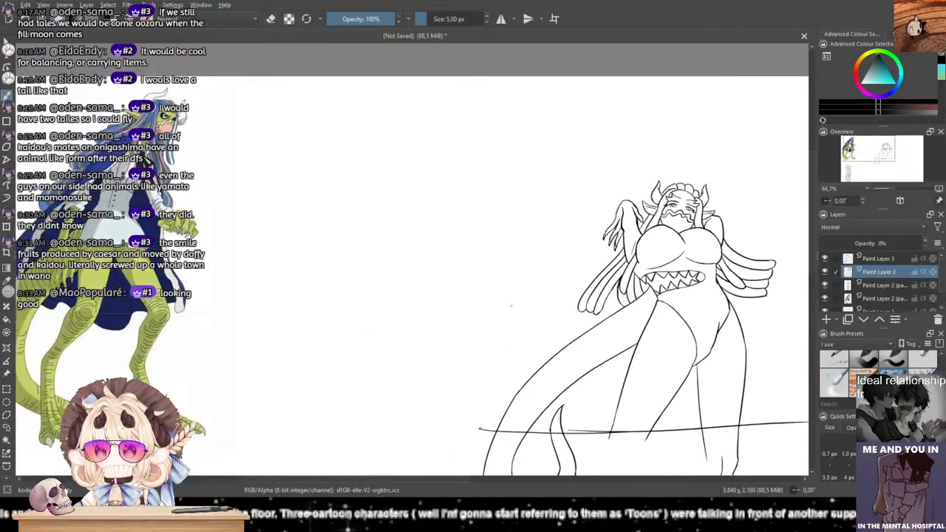
Step: Add a new paint layer directly above Paint Layer 2, underneath the line art
{"action": "left_click", "coordinate": [826, 321]}
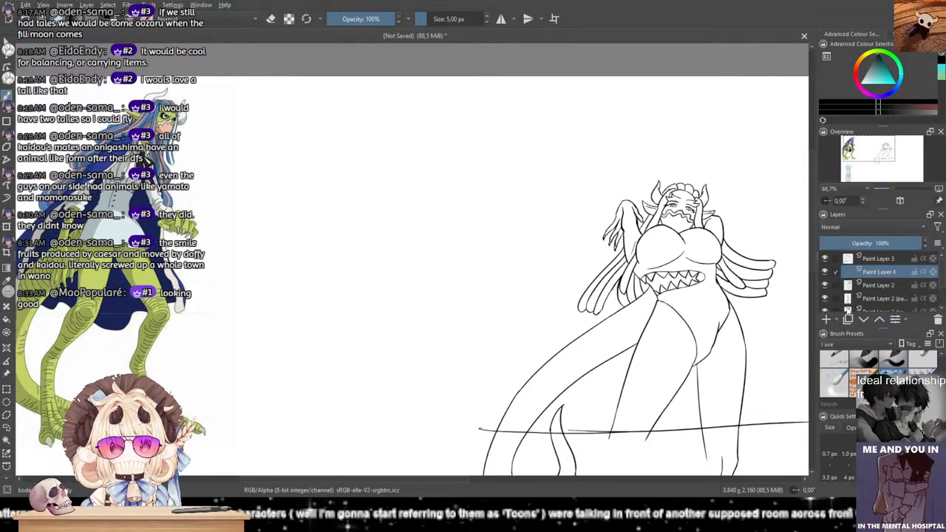
{"action": "scroll", "coordinate": [713, 237], "scroll_direction": "up", "scroll_amount": 2}
{"action": "scroll", "coordinate": [562, 282], "scroll_direction": "up", "scroll_amount": 1}
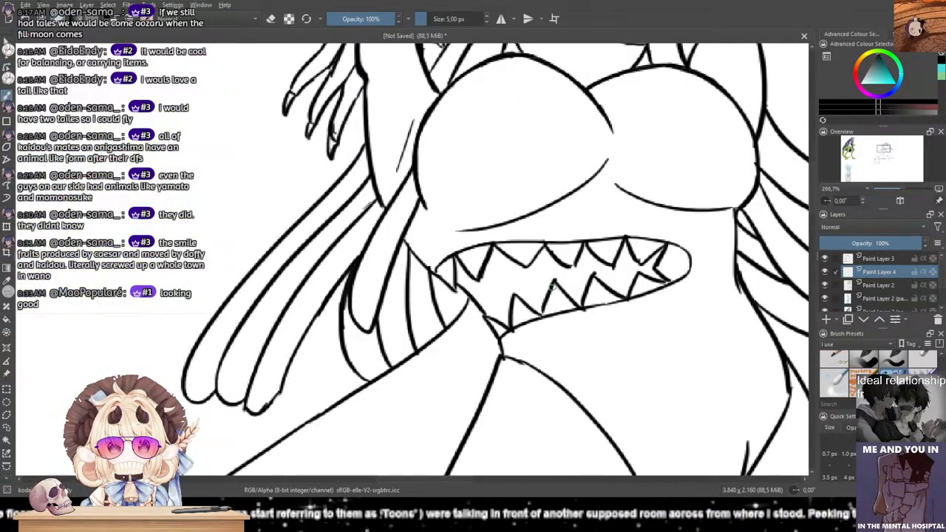
{"action": "scroll", "coordinate": [553, 291], "scroll_direction": "up", "scroll_amount": 1}
{"action": "scroll", "coordinate": [556, 290], "scroll_direction": "down", "scroll_amount": 2}
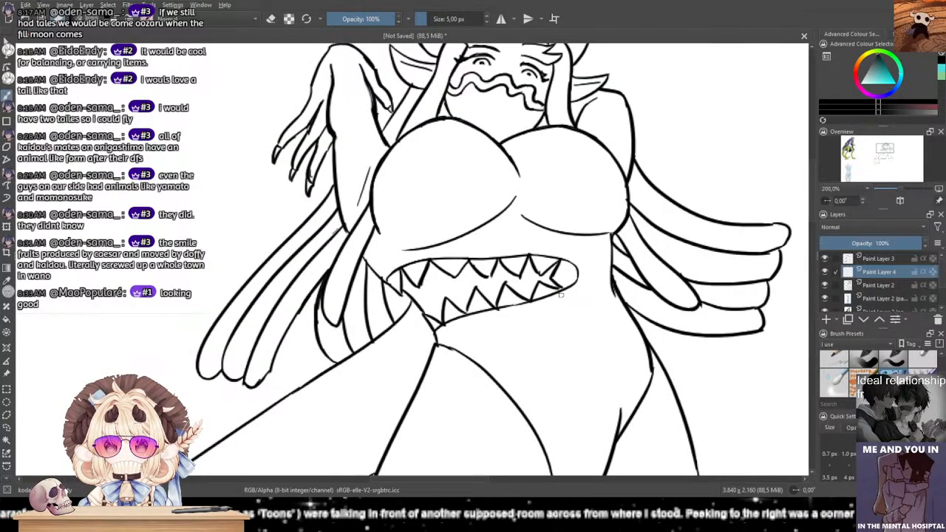
{"action": "scroll", "coordinate": [541, 306], "scroll_direction": "up", "scroll_amount": 1}
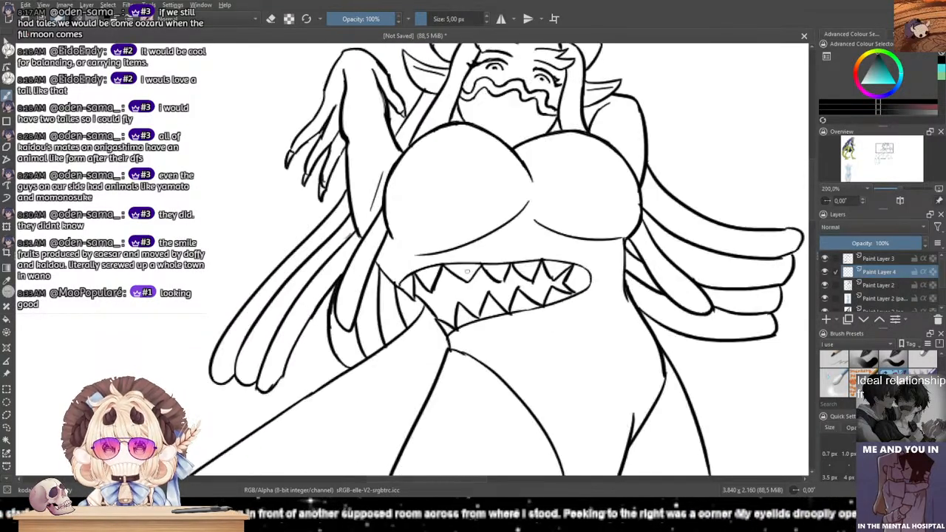
{"action": "scroll", "coordinate": [508, 301], "scroll_direction": "down", "scroll_amount": 1}
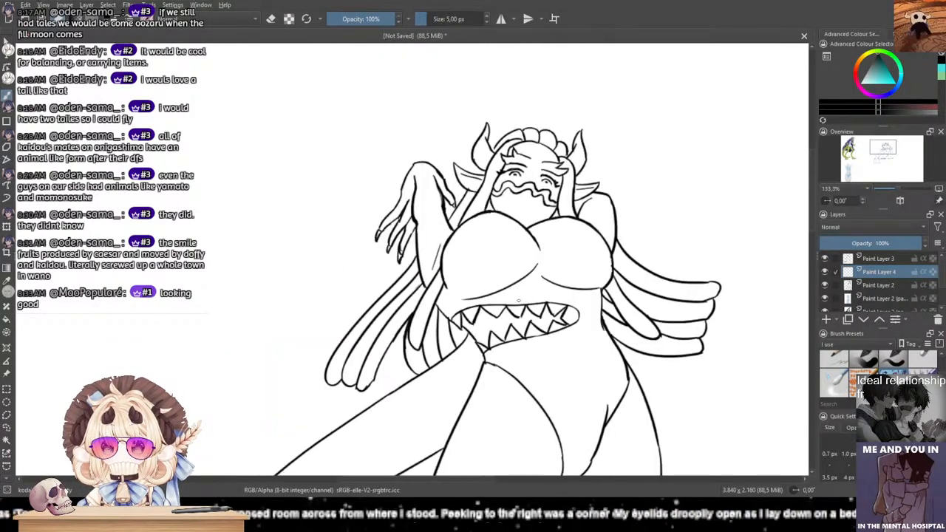
{"action": "scroll", "coordinate": [518, 301], "scroll_direction": "down", "scroll_amount": 1}
{"action": "left_click_drag", "start_coordinate": [343, 325], "coordinate": [515, 291]}
{"action": "left_click_drag", "start_coordinate": [481, 264], "coordinate": [688, 264]}
{"action": "left_click_drag", "start_coordinate": [510, 266], "coordinate": [162, 257]}
{"action": "scroll", "coordinate": [413, 259], "scroll_direction": "down", "scroll_amount": 1}
{"action": "scroll", "coordinate": [412, 259], "scroll_direction": "up", "scroll_amount": 1}
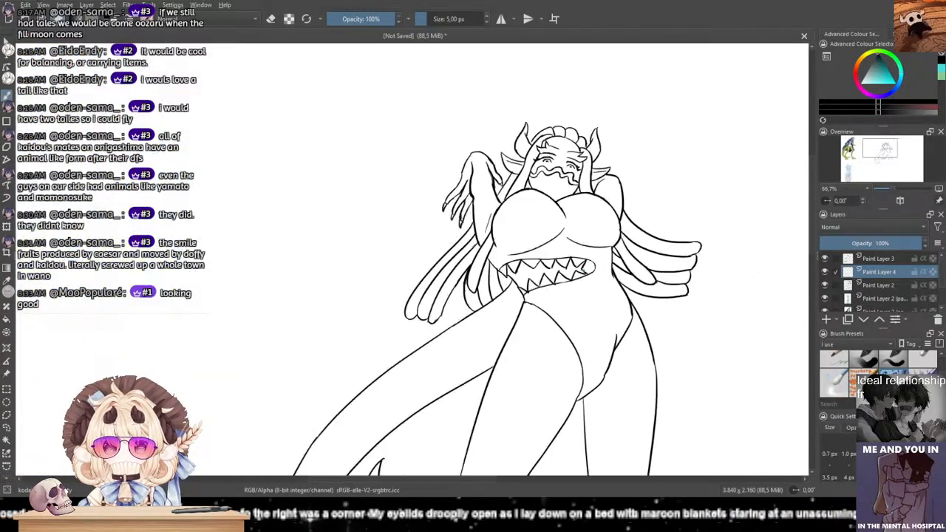
Step: On Paint Layer 3, ink the short torso edge from below the chest down to the corner beside the belly mouth
{"action": "scroll", "coordinate": [580, 273], "scroll_direction": "up", "scroll_amount": 4}
{"action": "left_click", "coordinate": [862, 258]}
{"action": "left_click_drag", "start_coordinate": [272, 214], "coordinate": [444, 279]}
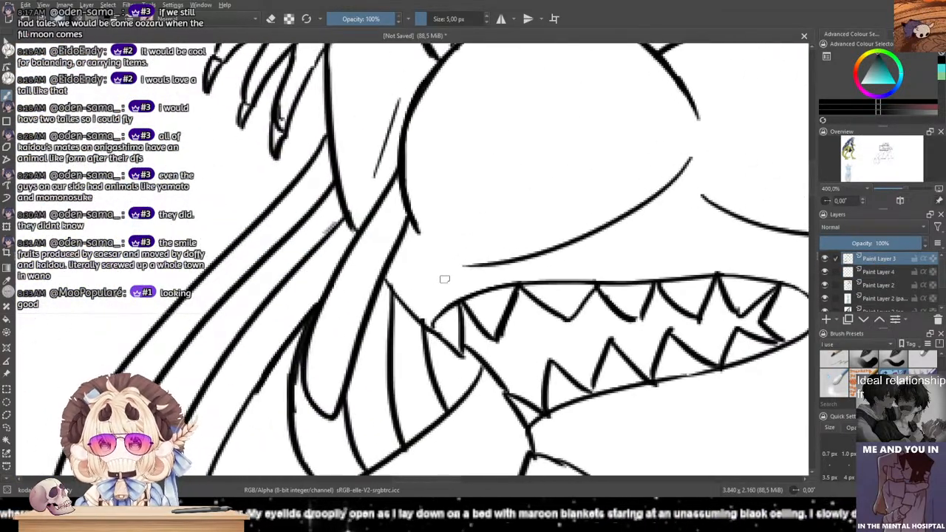
{"action": "left_click_drag", "start_coordinate": [408, 227], "coordinate": [395, 292]}
{"action": "key", "text": "ctrl+z"}
{"action": "left_click_drag", "start_coordinate": [407, 227], "coordinate": [399, 298]}
{"action": "key", "text": "ctrl+z"}
{"action": "left_click_drag", "start_coordinate": [409, 224], "coordinate": [392, 297]}
{"action": "key", "text": "ctrl+z"}
{"action": "left_click_drag", "start_coordinate": [408, 223], "coordinate": [391, 292]}
{"action": "key", "text": "ctrl+z"}
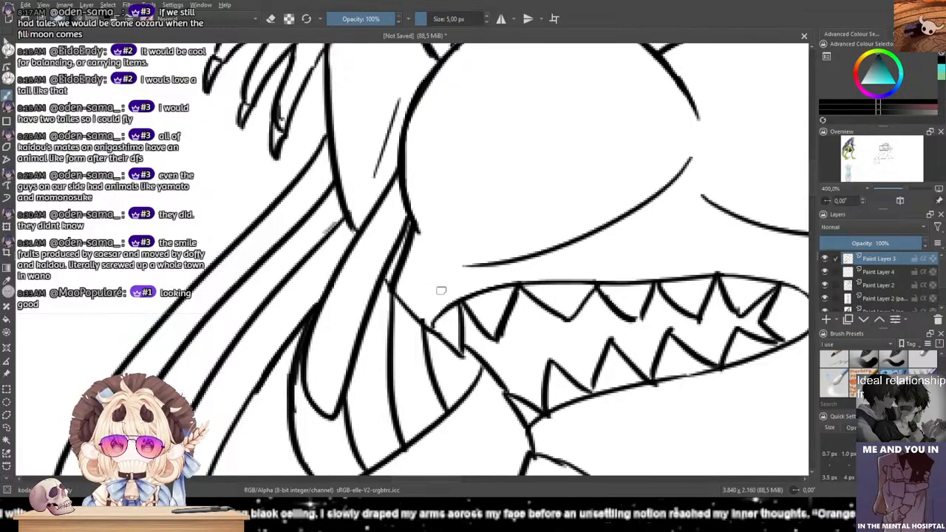
Step: Study the coloured reference character's clothing, skin and hair colours alongside the full line-art figure
{"action": "scroll", "coordinate": [437, 289], "scroll_direction": "down", "scroll_amount": 4}
{"action": "scroll", "coordinate": [401, 267], "scroll_direction": "up", "scroll_amount": 1}
{"action": "scroll", "coordinate": [390, 278], "scroll_direction": "down", "scroll_amount": 3}
{"action": "scroll", "coordinate": [289, 274], "scroll_direction": "up", "scroll_amount": 1}
{"action": "left_click_drag", "start_coordinate": [133, 274], "coordinate": [388, 277]}
{"action": "scroll", "coordinate": [235, 275], "scroll_direction": "down", "scroll_amount": 2}
{"action": "scroll", "coordinate": [275, 265], "scroll_direction": "up", "scroll_amount": 2}
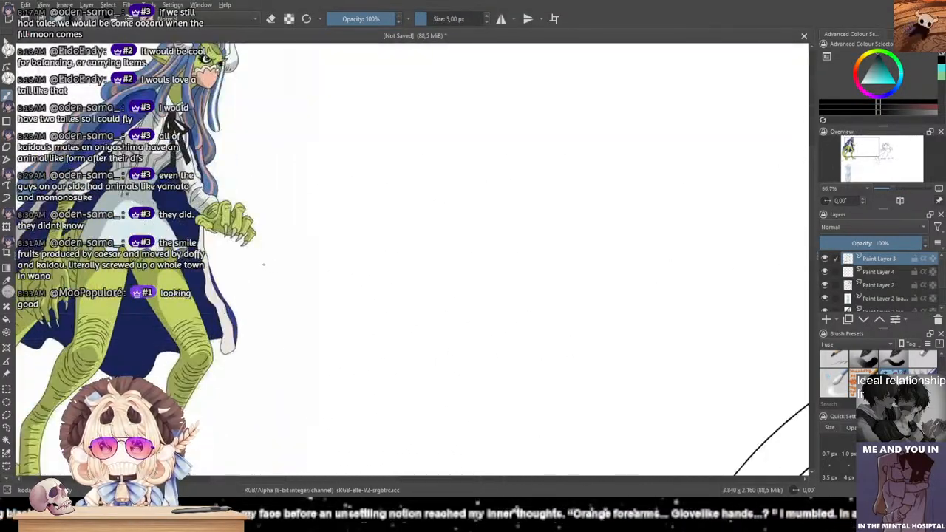
{"action": "left_click_drag", "start_coordinate": [264, 264], "coordinate": [303, 281]}
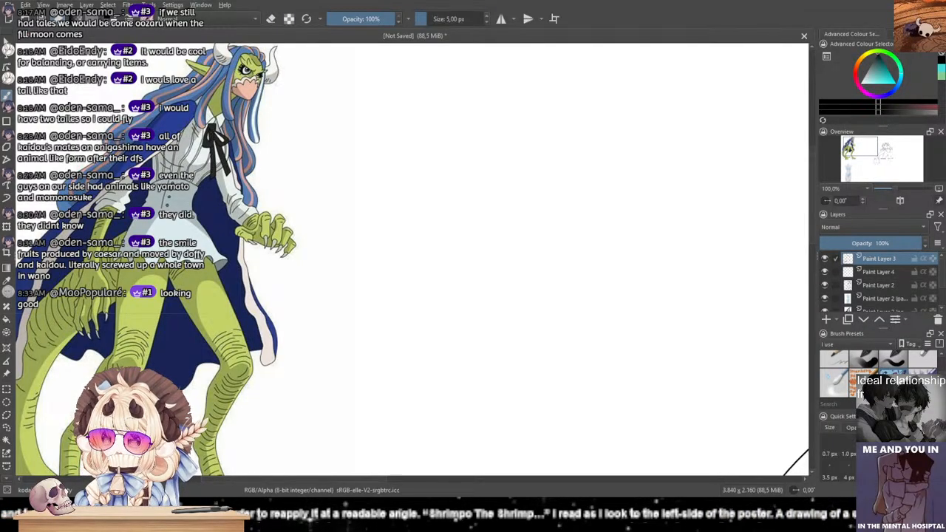
{"action": "mouse_move", "coordinate": [388, 323]}
{"action": "left_mouse_down"}
{"action": "mouse_move", "coordinate": [509, 313]}
{"action": "mouse_move", "coordinate": [166, 299]}
{"action": "left_mouse_up"}
{"action": "scroll", "coordinate": [509, 312], "scroll_direction": "down", "scroll_amount": 2}
{"action": "scroll", "coordinate": [360, 289], "scroll_direction": "up", "scroll_amount": 1}
{"action": "left_click_drag", "start_coordinate": [444, 311], "coordinate": [325, 245]}
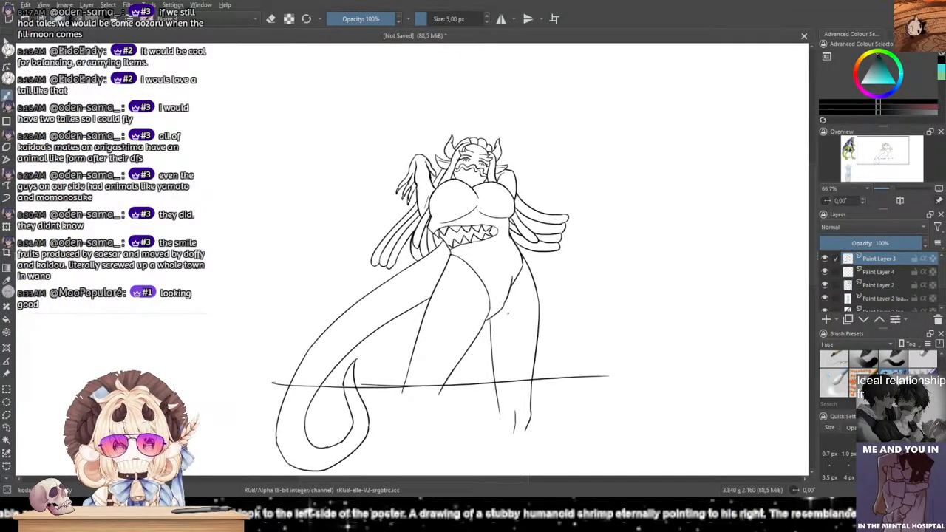
Step: Make Paint Layer 4 active and choose a pale yellowish beige as the skin colour
{"action": "scroll", "coordinate": [528, 328], "scroll_direction": "up", "scroll_amount": 1}
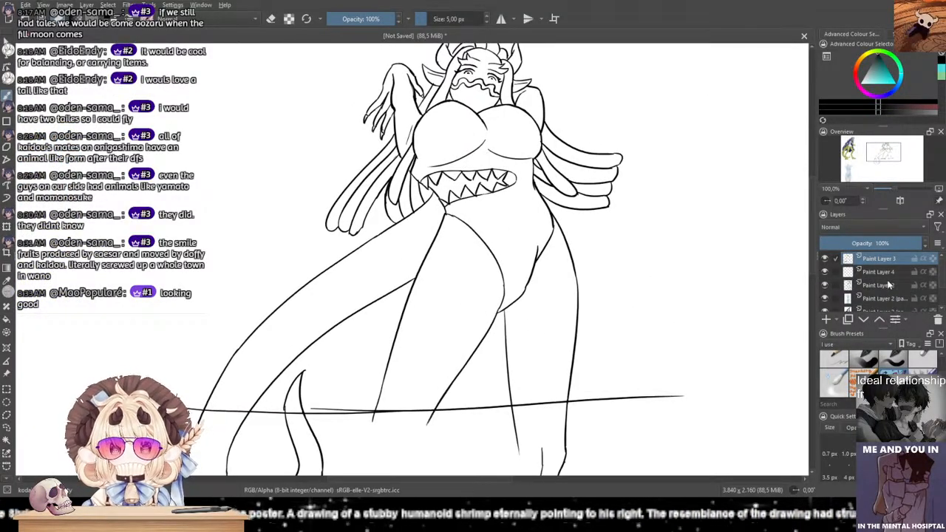
{"action": "left_click", "coordinate": [847, 272]}
{"action": "scroll", "coordinate": [498, 260], "scroll_direction": "up", "scroll_amount": 1}
{"action": "scroll", "coordinate": [497, 260], "scroll_direction": "up", "scroll_amount": 1}
{"action": "scroll", "coordinate": [522, 265], "scroll_direction": "down", "scroll_amount": 1}
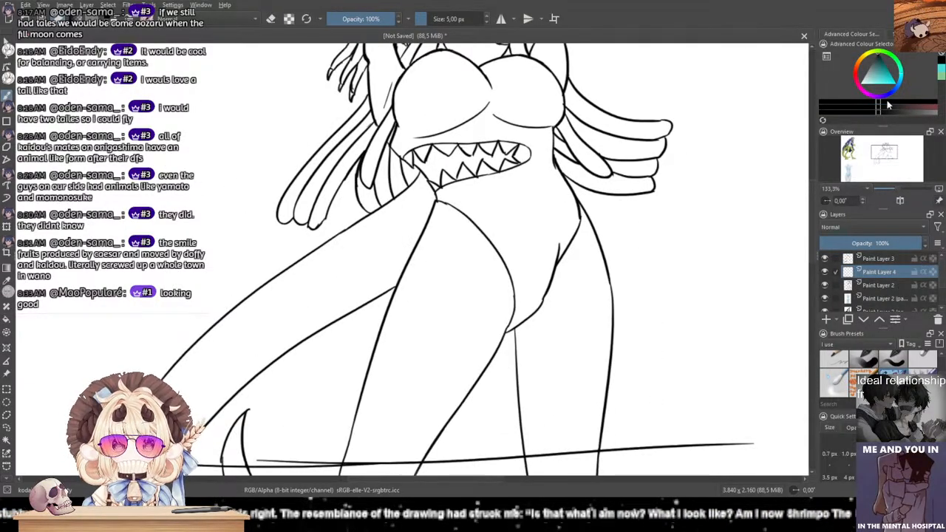
{"action": "left_click", "coordinate": [865, 54]}
{"action": "mouse_move", "coordinate": [873, 77]}
{"action": "left_mouse_down"}
{"action": "mouse_move", "coordinate": [869, 85]}
{"action": "mouse_move", "coordinate": [859, 62]}
{"action": "mouse_move", "coordinate": [861, 95]}
{"action": "mouse_move", "coordinate": [870, 86]}
{"action": "left_mouse_up"}
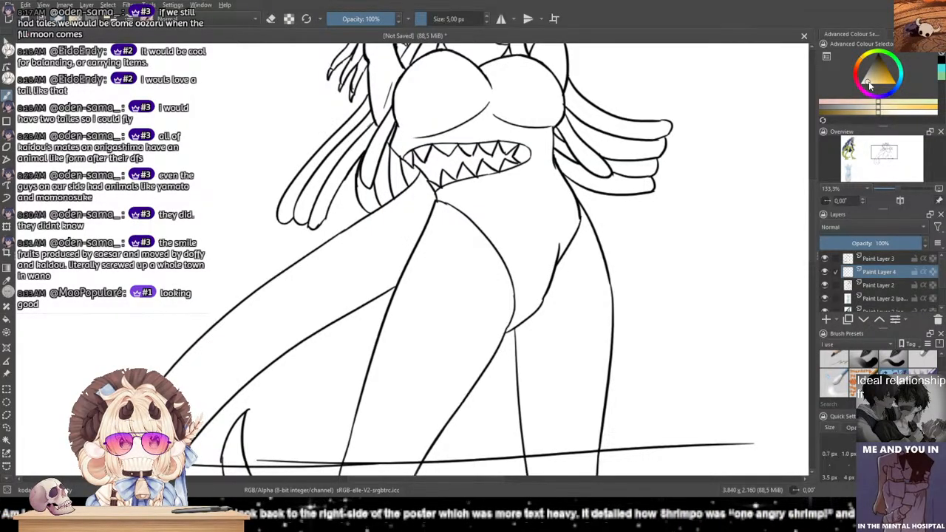
{"action": "left_click_drag", "start_coordinate": [684, 178], "coordinate": [662, 200]}
{"action": "left_click", "coordinate": [869, 85]}
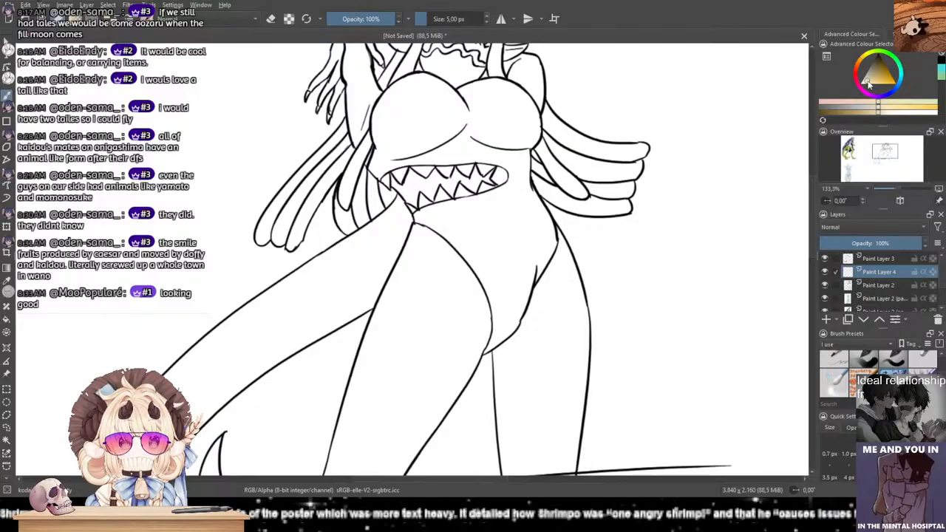
{"action": "scroll", "coordinate": [594, 185], "scroll_direction": "down", "scroll_amount": 2}
{"action": "left_click_drag", "start_coordinate": [587, 220], "coordinate": [606, 204]}
{"action": "scroll", "coordinate": [602, 227], "scroll_direction": "up", "scroll_amount": 1}
{"action": "scroll", "coordinate": [601, 228], "scroll_direction": "up", "scroll_amount": 1}
{"action": "left_click_drag", "start_coordinate": [868, 83], "coordinate": [870, 86]}
{"action": "scroll", "coordinate": [623, 268], "scroll_direction": "down", "scroll_amount": 1}
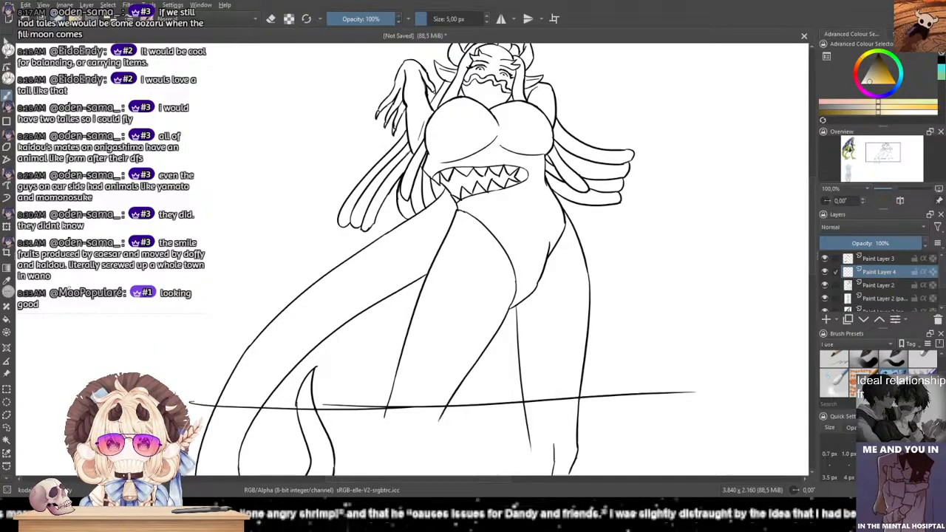
Step: Fill both thighs and the upper part of the face with the beige skin colour using the Fill tool
{"action": "left_click", "coordinate": [6, 319]}
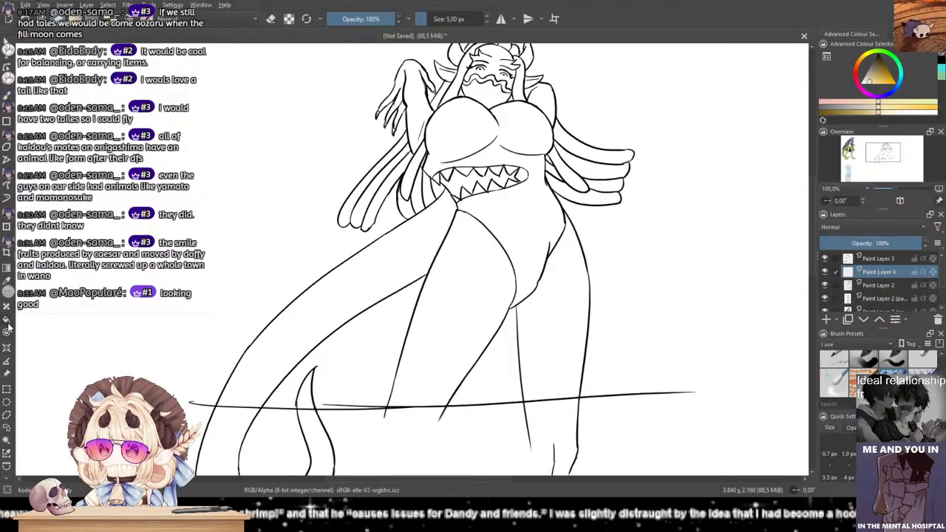
{"action": "left_click", "coordinate": [458, 316]}
{"action": "left_click", "coordinate": [554, 336]}
{"action": "scroll", "coordinate": [454, 273], "scroll_direction": "up", "scroll_amount": 2}
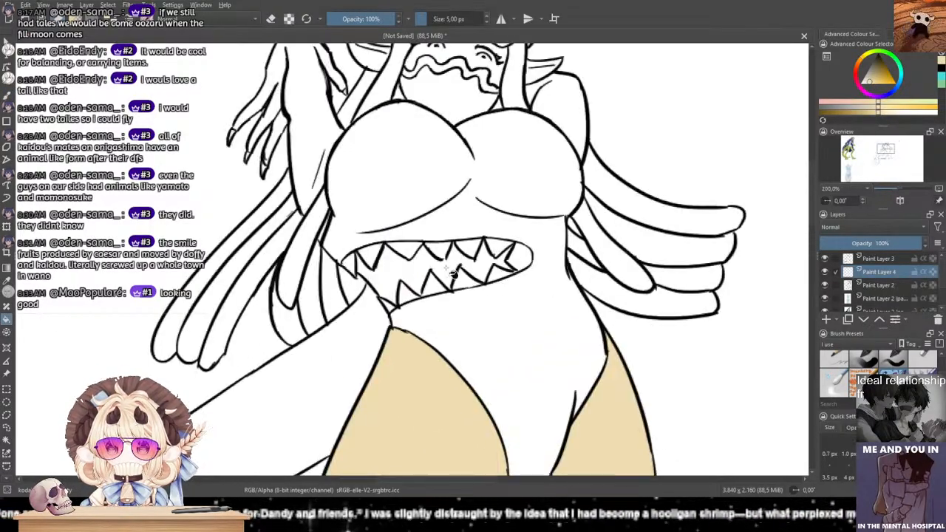
{"action": "scroll", "coordinate": [454, 273], "scroll_direction": "down", "scroll_amount": 2}
{"action": "scroll", "coordinate": [488, 266], "scroll_direction": "up", "scroll_amount": 3}
{"action": "left_click", "coordinate": [505, 255]}
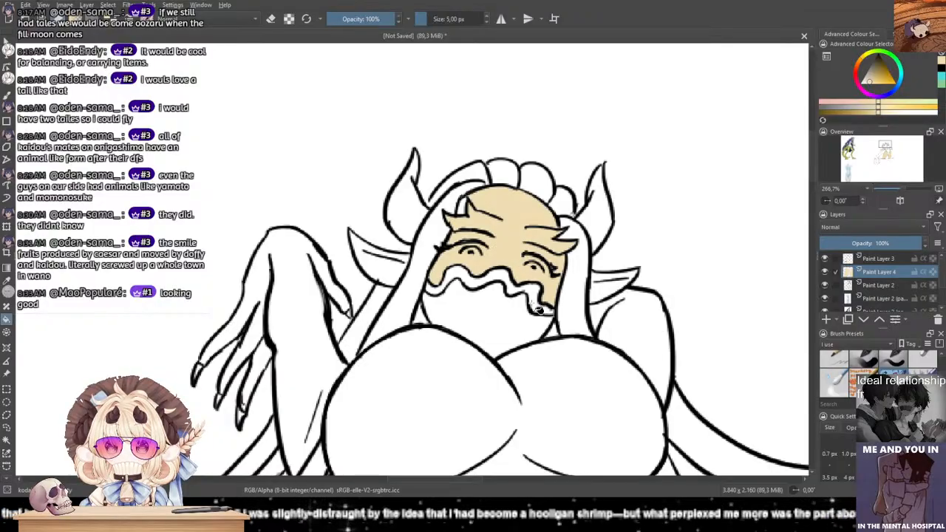
{"action": "scroll", "coordinate": [539, 309], "scroll_direction": "down", "scroll_amount": 1}
Step: Choose a slightly lighter beige and refill the face skin with it
{"action": "left_click", "coordinate": [867, 82]}
{"action": "left_click", "coordinate": [498, 214]}
{"action": "scroll", "coordinate": [508, 263], "scroll_direction": "down", "scroll_amount": 3}
{"action": "scroll", "coordinate": [577, 356], "scroll_direction": "up", "scroll_amount": 2}
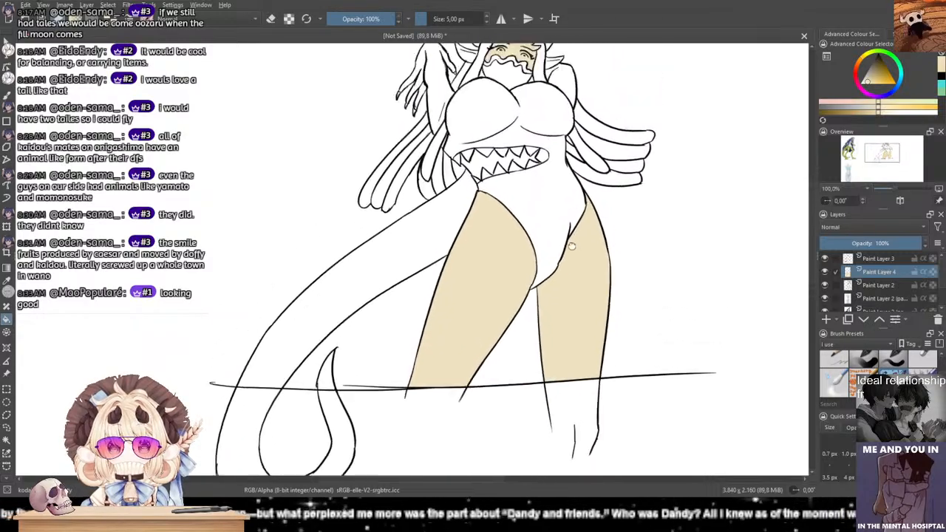
Step: Choose a muted light blue and fill the chest and torso of the bodysuit with it
{"action": "scroll", "coordinate": [578, 220], "scroll_direction": "down", "scroll_amount": 1}
{"action": "scroll", "coordinate": [601, 264], "scroll_direction": "up", "scroll_amount": 2}
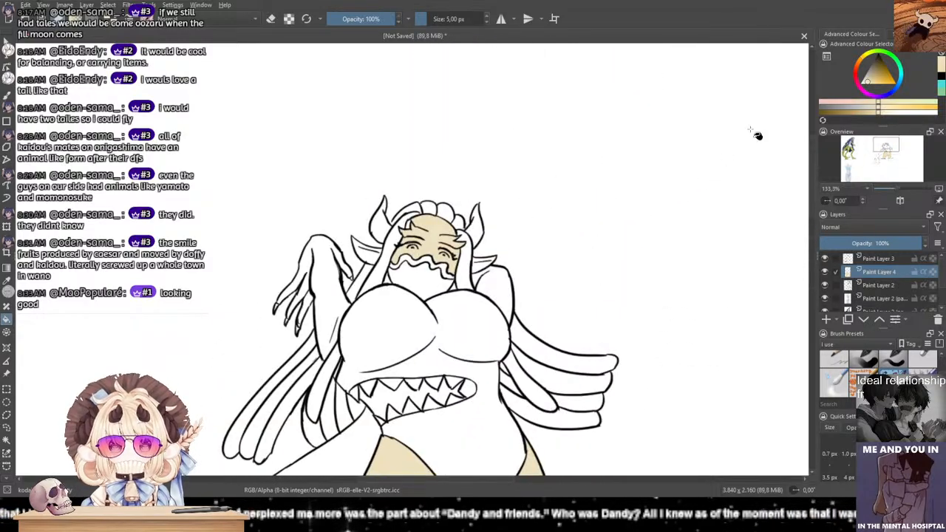
{"action": "left_click", "coordinate": [876, 82]}
{"action": "left_click_drag", "start_coordinate": [616, 228], "coordinate": [742, 93]}
{"action": "left_click", "coordinate": [875, 81]}
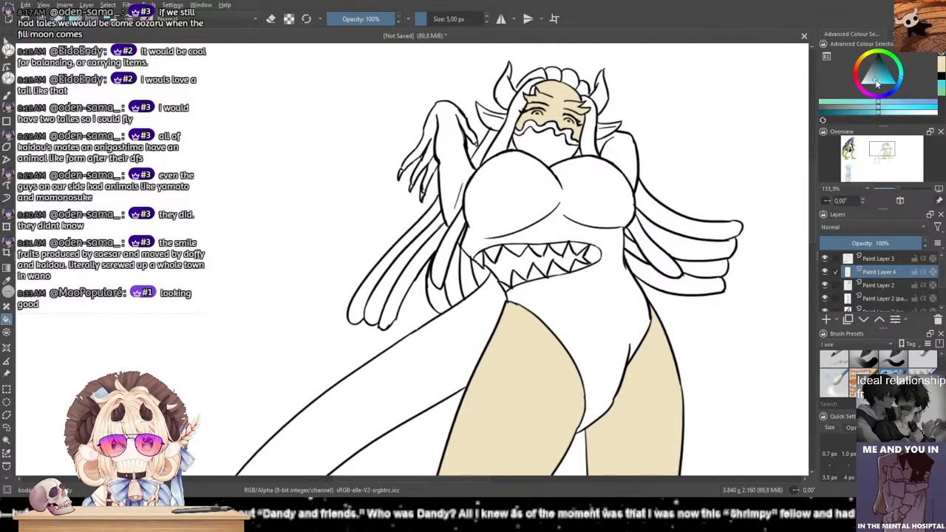
{"action": "left_click", "coordinate": [614, 363]}
{"action": "left_click_drag", "start_coordinate": [629, 212], "coordinate": [655, 191]}
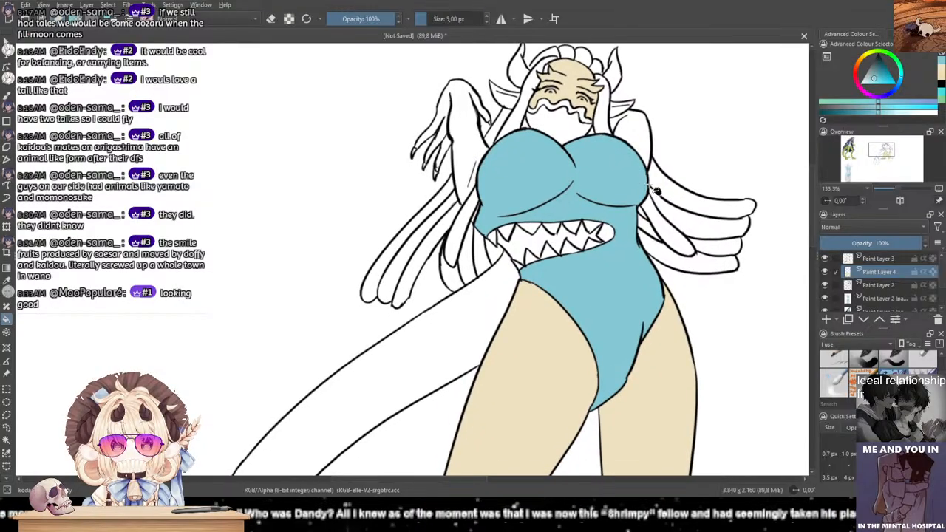
Step: Fill the inside of the belly mouth between the teeth with the pale beige
{"action": "scroll", "coordinate": [655, 190], "scroll_direction": "up", "scroll_amount": 2}
{"action": "left_click", "coordinate": [489, 338]}
{"action": "scroll", "coordinate": [537, 311], "scroll_direction": "up", "scroll_amount": 1}
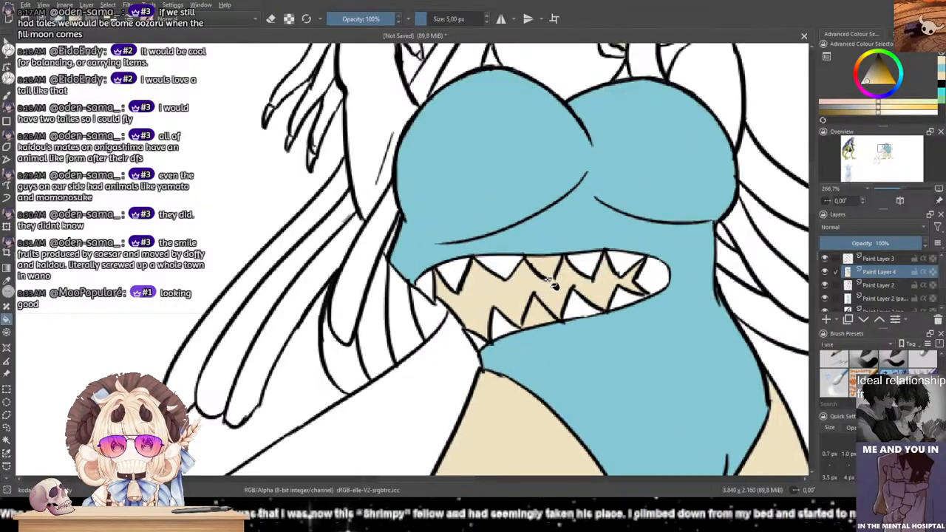
Step: Choose a pale green and fill both raised arms and the hand with it
{"action": "scroll", "coordinate": [559, 231], "scroll_direction": "up", "scroll_amount": 2}
{"action": "scroll", "coordinate": [613, 216], "scroll_direction": "down", "scroll_amount": 2}
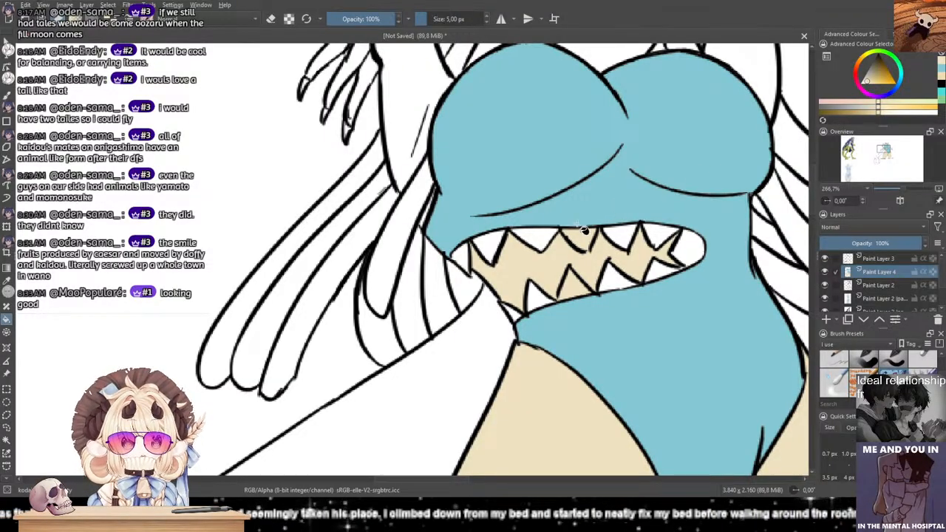
{"action": "left_click_drag", "start_coordinate": [614, 175], "coordinate": [547, 246]}
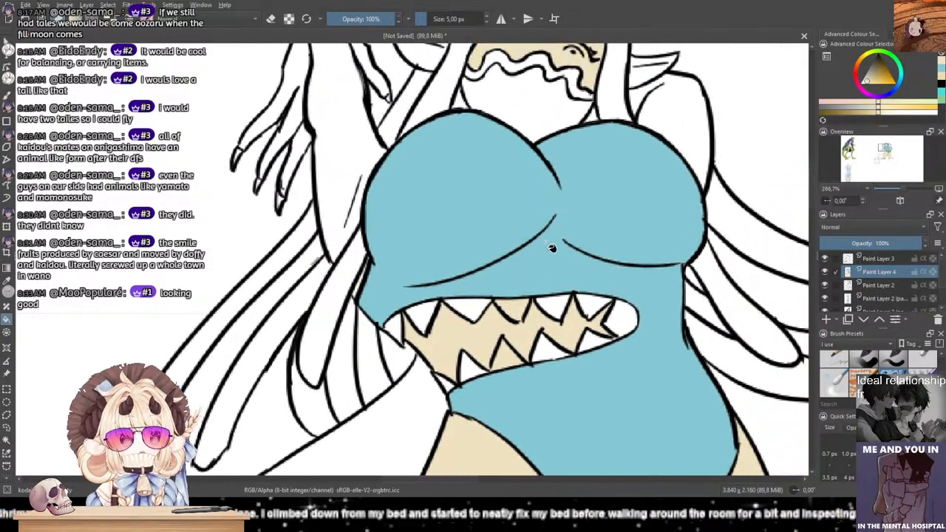
{"action": "scroll", "coordinate": [553, 251], "scroll_direction": "down", "scroll_amount": 2}
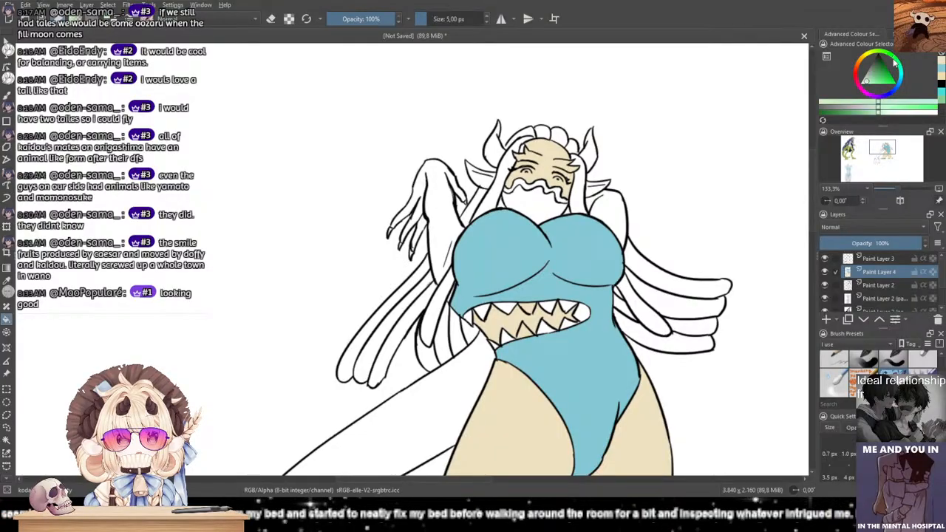
{"action": "left_click", "coordinate": [614, 214]}
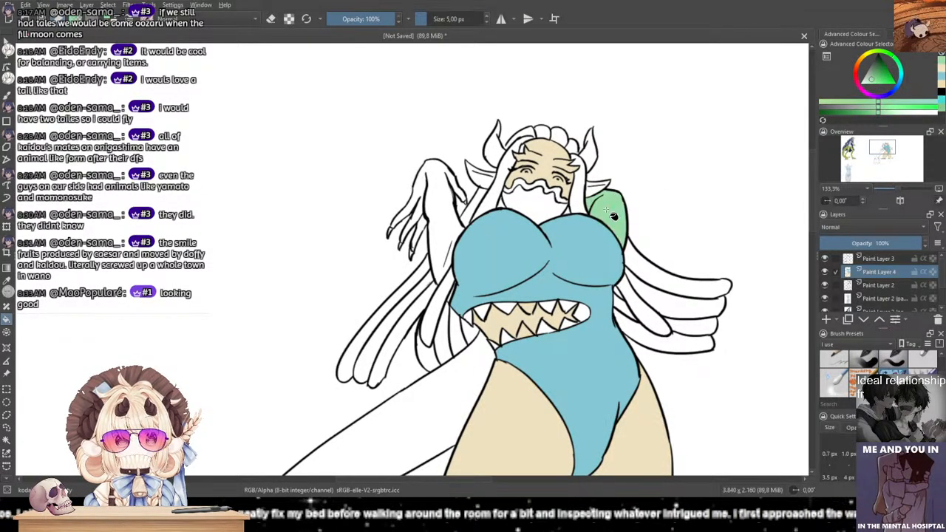
{"action": "left_click", "coordinate": [438, 214]}
{"action": "scroll", "coordinate": [558, 213], "scroll_direction": "up", "scroll_amount": 1}
{"action": "scroll", "coordinate": [565, 242], "scroll_direction": "up", "scroll_amount": 1}
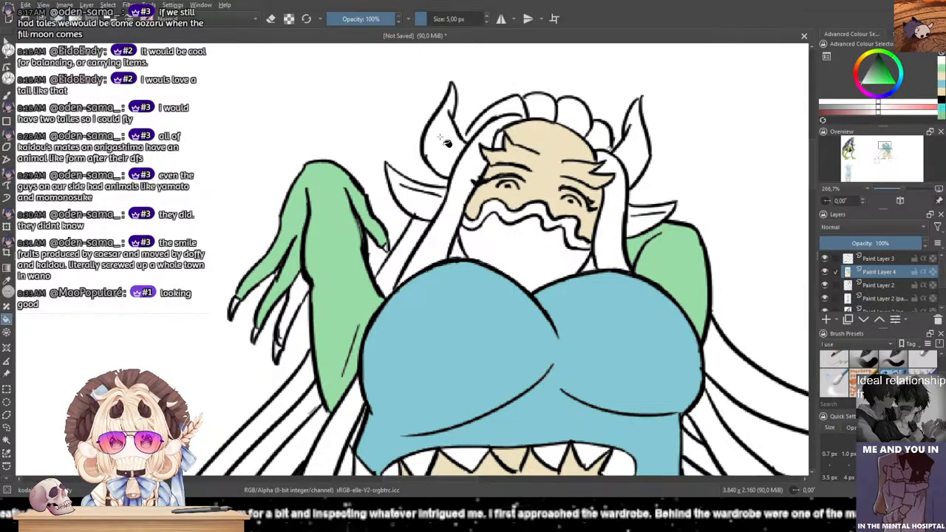
{"action": "scroll", "coordinate": [577, 222], "scroll_direction": "down", "scroll_amount": 2}
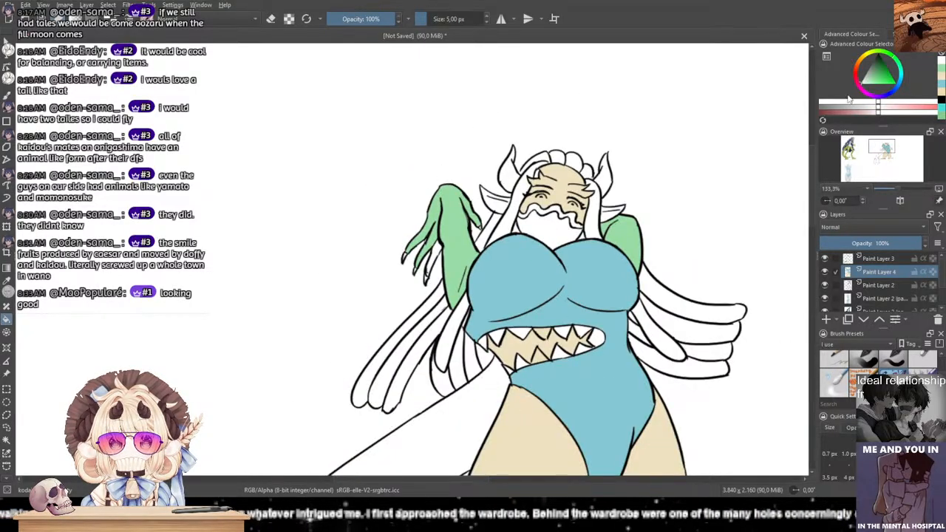
Step: Fill both pointed ears with the same pale green and compare the colouring with the coloured reference
{"action": "left_click", "coordinate": [941, 68]}
{"action": "left_click", "coordinate": [493, 201]}
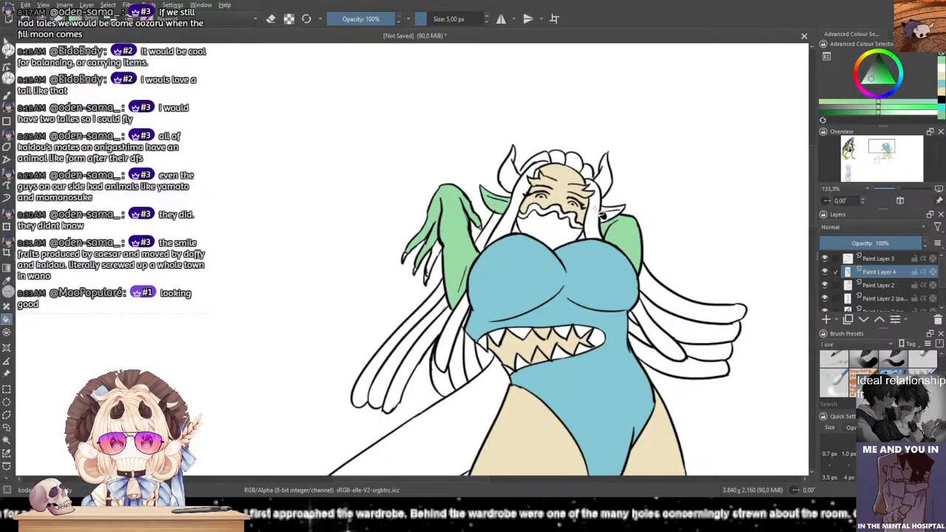
{"action": "scroll", "coordinate": [407, 200], "scroll_direction": "up", "scroll_amount": 4}
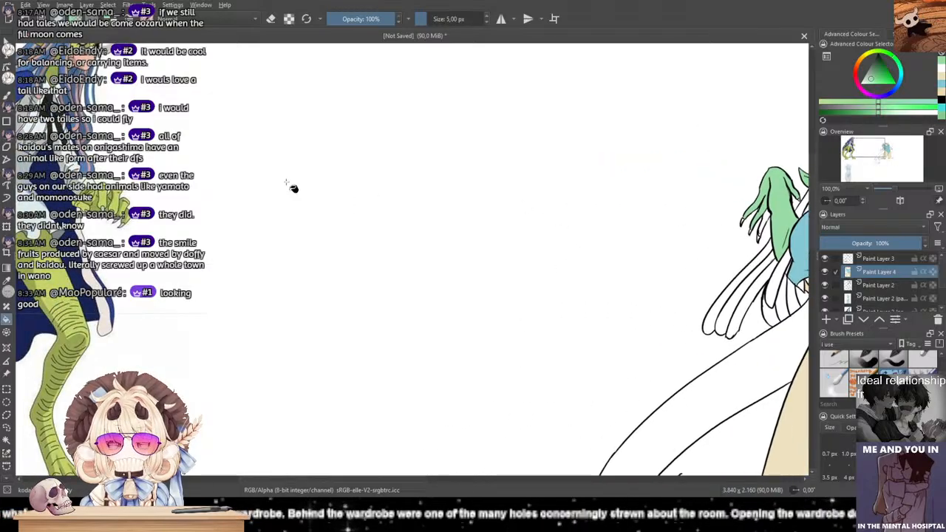
{"action": "left_click_drag", "start_coordinate": [289, 183], "coordinate": [567, 218]}
{"action": "scroll", "coordinate": [323, 156], "scroll_direction": "up", "scroll_amount": 1}
{"action": "left_click_drag", "start_coordinate": [323, 156], "coordinate": [484, 200]}
{"action": "scroll", "coordinate": [484, 199], "scroll_direction": "down", "scroll_amount": 3}
{"action": "left_click_drag", "start_coordinate": [676, 148], "coordinate": [254, 146]}
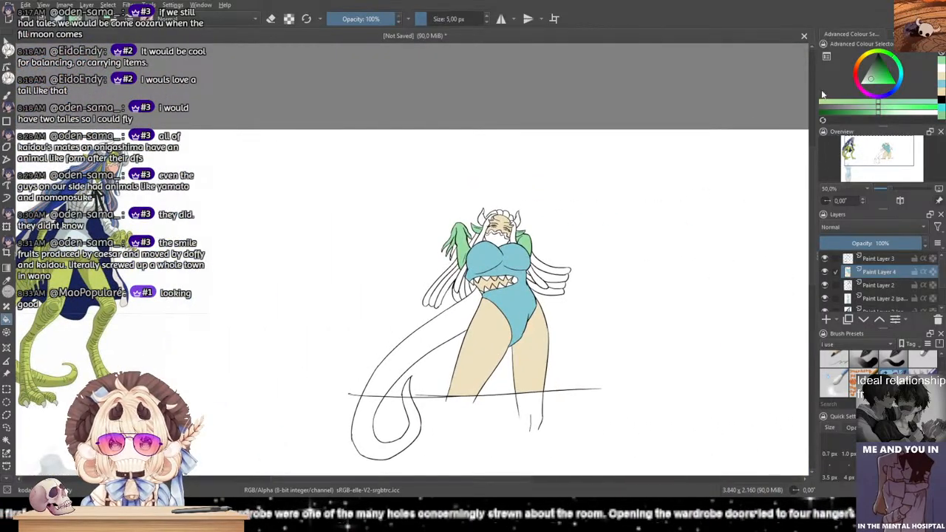
Step: Choose a brighter, more saturated green and refill both arms and the separate fingers with it
{"action": "left_click_drag", "start_coordinate": [877, 52], "coordinate": [877, 86]}
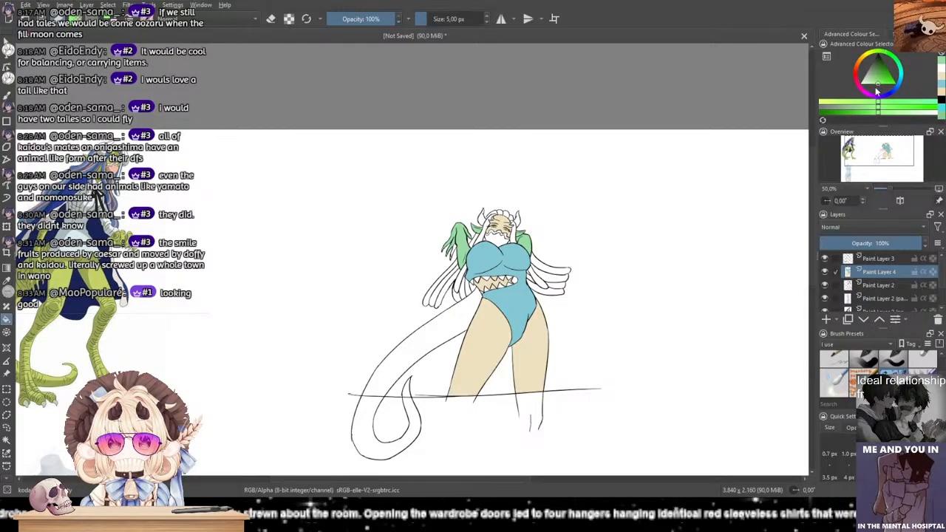
{"action": "scroll", "coordinate": [481, 273], "scroll_direction": "up", "scroll_amount": 3}
{"action": "scroll", "coordinate": [421, 260], "scroll_direction": "up", "scroll_amount": 1}
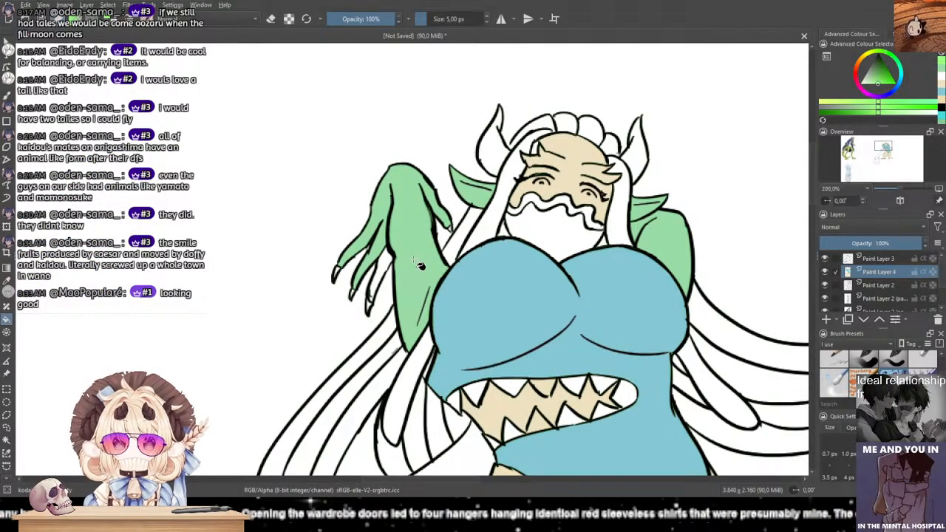
{"action": "left_click", "coordinate": [415, 255]}
{"action": "left_click", "coordinate": [650, 228]}
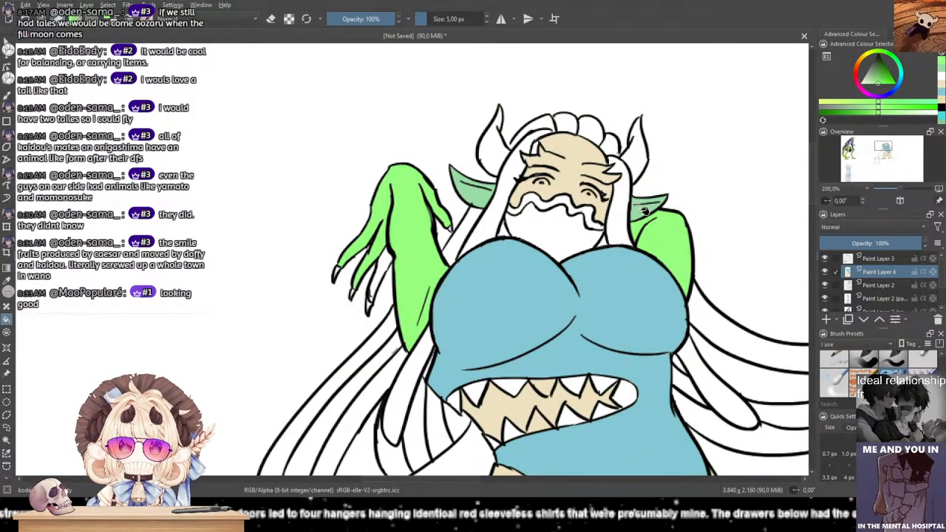
{"action": "left_click", "coordinate": [389, 274]}
Step: Choose a darker, muted green and refill the arms, ears and separate fingers with it
{"action": "left_click", "coordinate": [875, 76]}
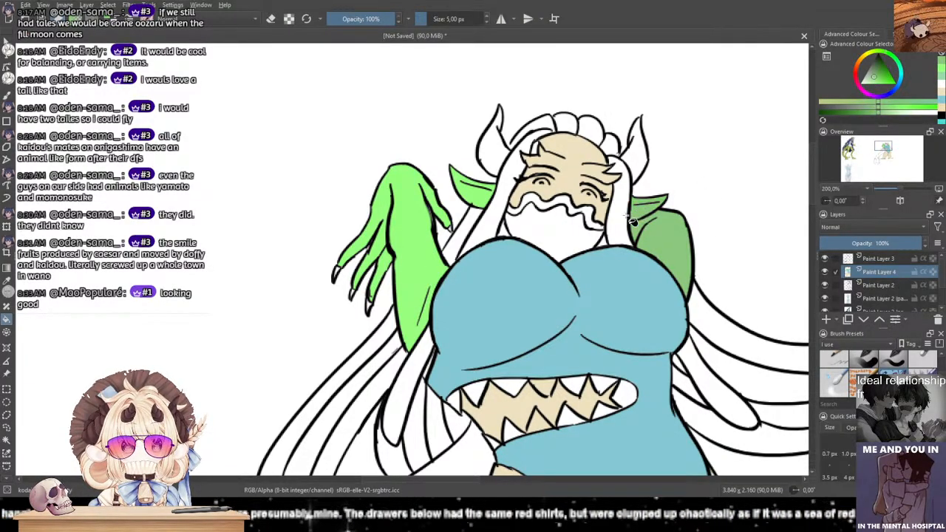
{"action": "left_click", "coordinate": [425, 226]}
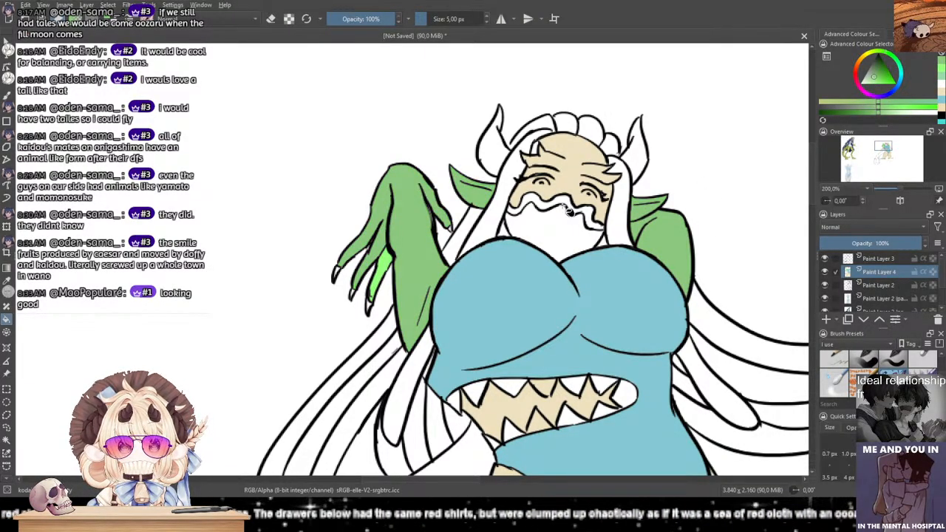
{"action": "left_click", "coordinate": [384, 267]}
{"action": "key", "text": "1"}
{"action": "mouse_move", "coordinate": [492, 237]}
{"action": "left_mouse_down"}
{"action": "mouse_move", "coordinate": [551, 172]}
{"action": "mouse_move", "coordinate": [594, 156]}
{"action": "left_mouse_up"}
{"action": "scroll", "coordinate": [445, 199], "scroll_direction": "down", "scroll_amount": 3}
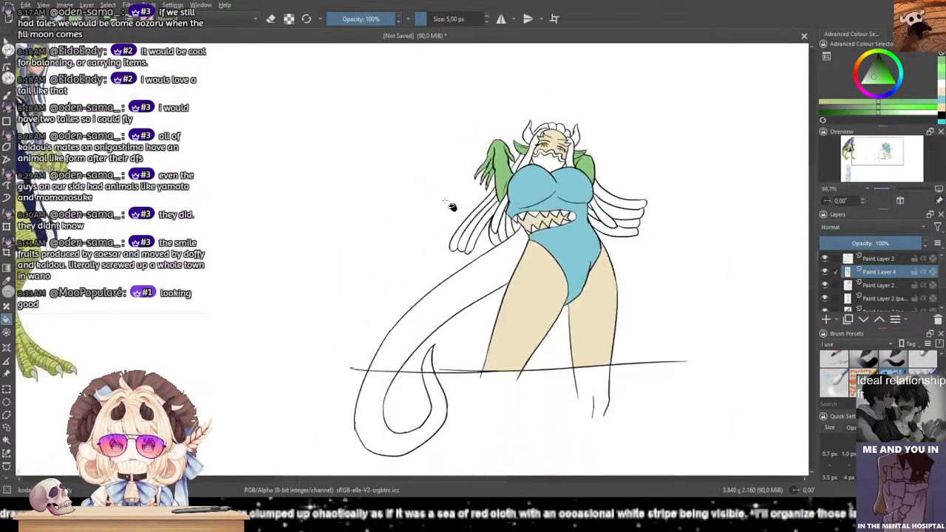
Step: Move the floating colouring-tutorial video clear of the reference and the drawing, start playing it and shrink it
{"action": "left_click_drag", "start_coordinate": [444, 200], "coordinate": [627, 206]}
{"action": "scroll", "coordinate": [451, 230], "scroll_direction": "up", "scroll_amount": 2}
{"action": "left_click_drag", "start_coordinate": [448, 209], "coordinate": [487, 246]}
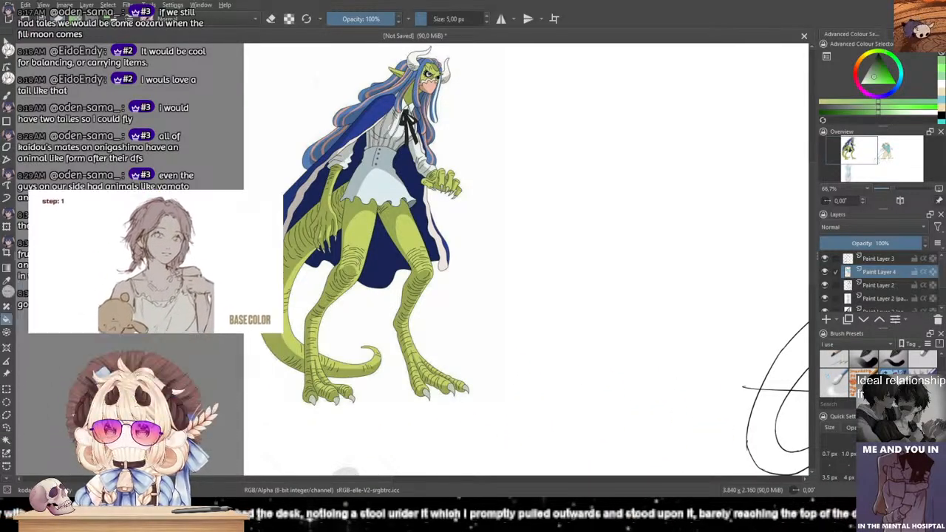
{"action": "left_click_drag", "start_coordinate": [697, 74], "coordinate": [765, 74]}
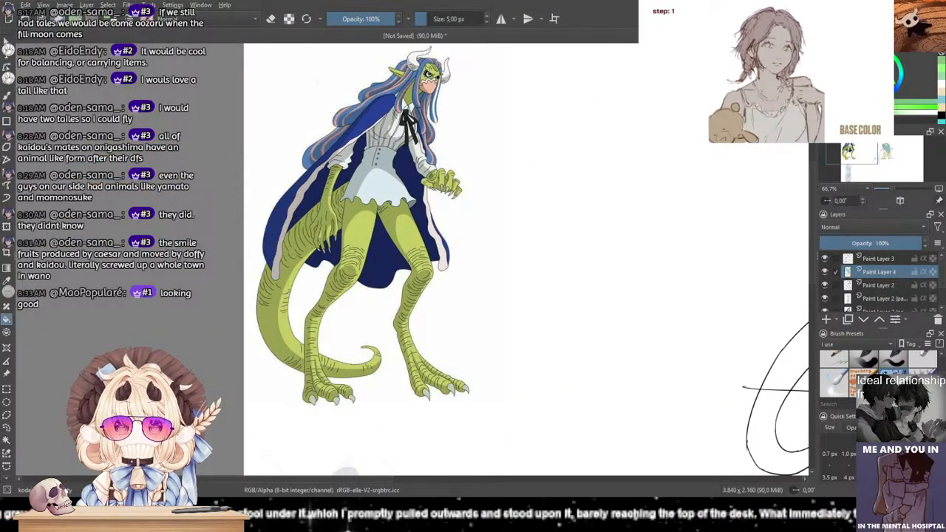
{"action": "left_click", "coordinate": [766, 126]}
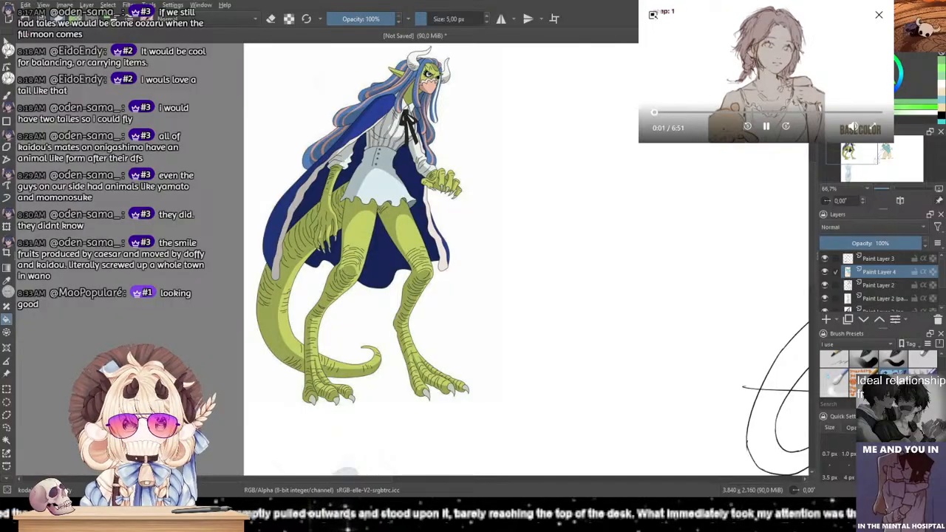
{"action": "mouse_move", "coordinate": [625, 342]}
{"action": "left_mouse_down"}
{"action": "mouse_move", "coordinate": [475, 348]}
{"action": "mouse_move", "coordinate": [446, 338]}
{"action": "left_mouse_up"}
{"action": "scroll", "coordinate": [532, 336], "scroll_direction": "down", "scroll_amount": 1}
{"action": "left_click_drag", "start_coordinate": [531, 336], "coordinate": [310, 305]}
{"action": "scroll", "coordinate": [501, 296], "scroll_direction": "up", "scroll_amount": 1}
{"action": "left_click_drag", "start_coordinate": [504, 296], "coordinate": [464, 319]}
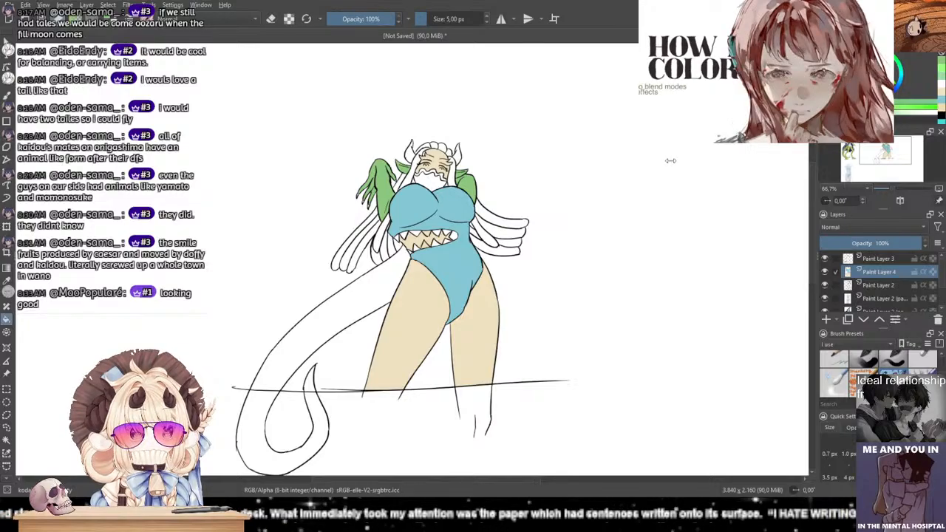
{"action": "left_click_drag", "start_coordinate": [893, 143], "coordinate": [811, 96]}
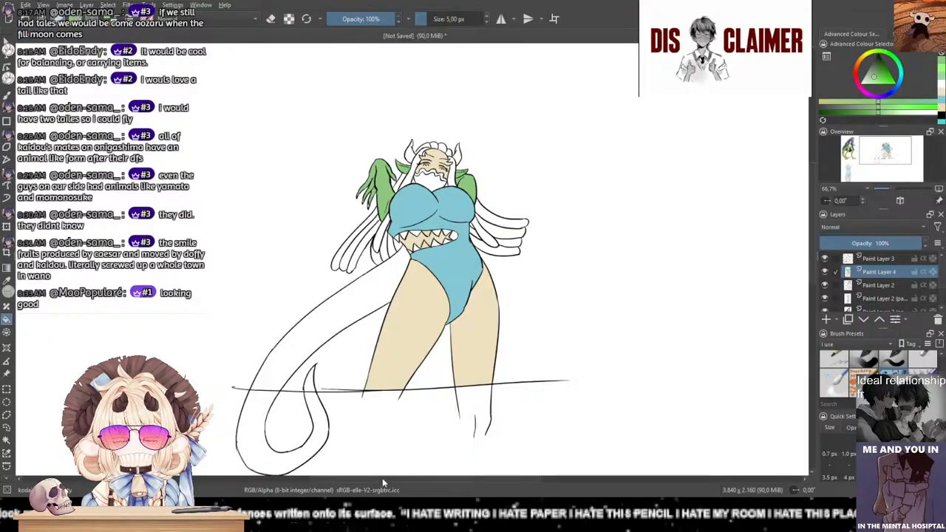
Step: Delete the paint layer that holds the flat base colours, keeping the line art layer
{"action": "scroll", "coordinate": [559, 337], "scroll_direction": "up", "scroll_amount": 2}
{"action": "left_click_drag", "start_coordinate": [656, 344], "coordinate": [714, 362]}
{"action": "left_click", "coordinate": [938, 320]}
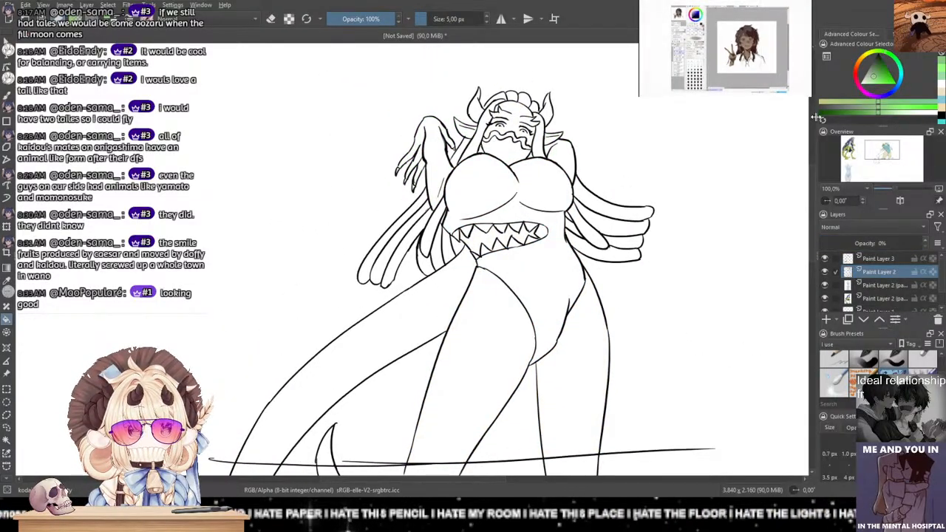
Step: Enlarge the floating tutorial video slightly and add a new empty paint layer above the line art layer
{"action": "left_click_drag", "start_coordinate": [811, 87], "coordinate": [839, 90]}
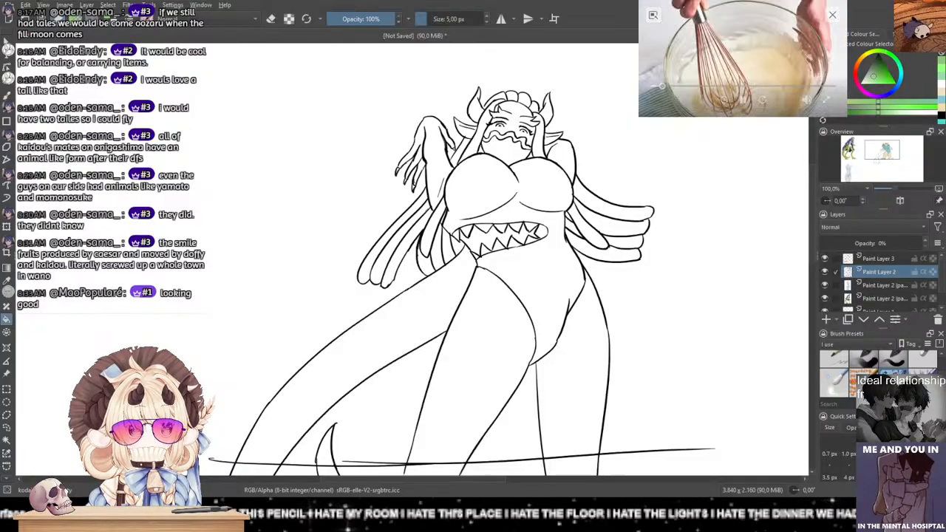
{"action": "left_click_drag", "start_coordinate": [696, 277], "coordinate": [680, 261]}
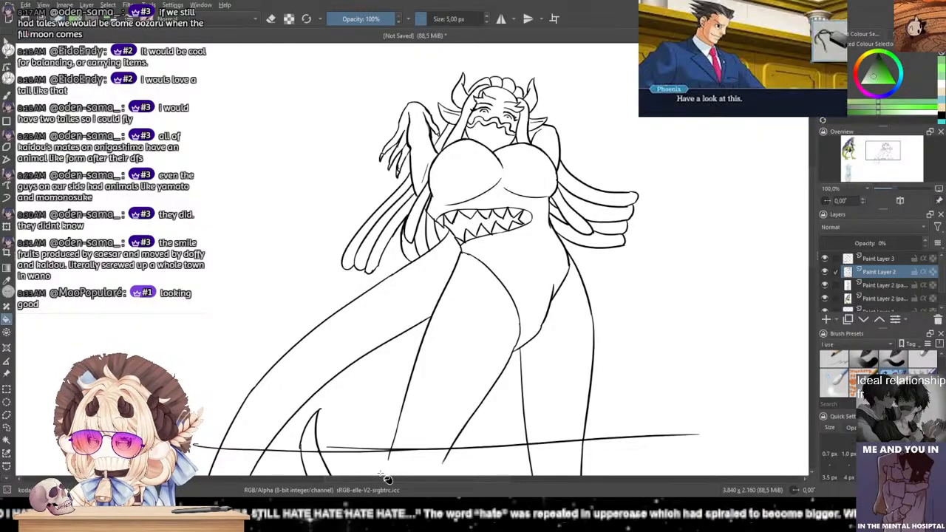
{"action": "left_click_drag", "start_coordinate": [499, 425], "coordinate": [529, 402]}
{"action": "scroll", "coordinate": [461, 384], "scroll_direction": "down", "scroll_amount": 1}
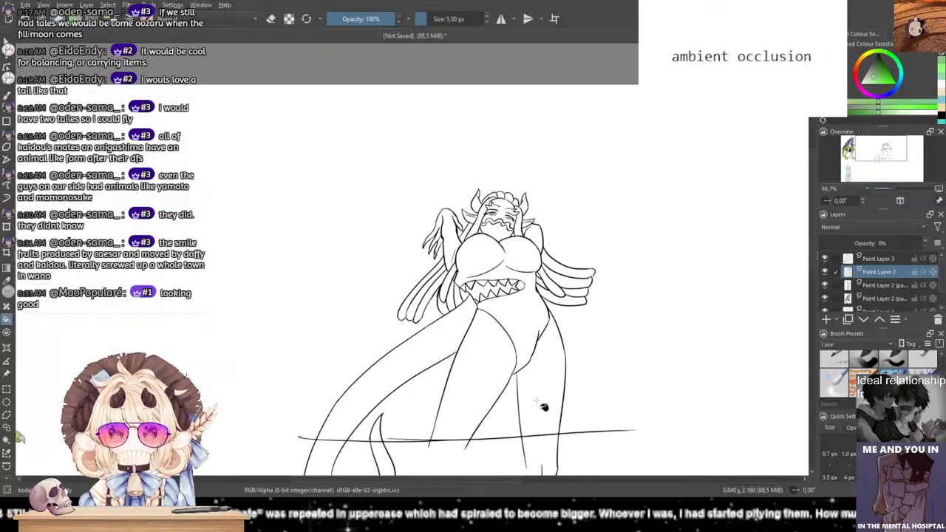
{"action": "left_click", "coordinate": [826, 319]}
{"action": "left_click_drag", "start_coordinate": [534, 312], "coordinate": [553, 315]}
{"action": "scroll", "coordinate": [561, 320], "scroll_direction": "up", "scroll_amount": 1}
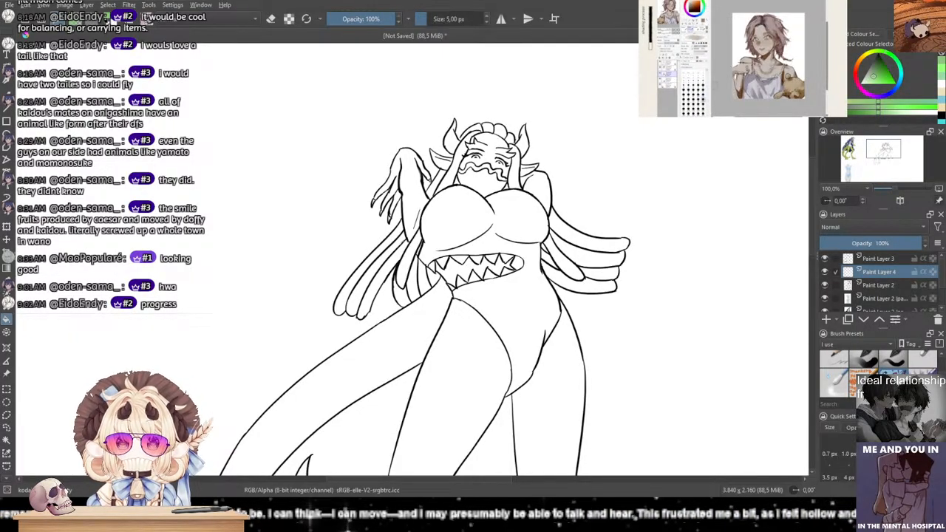
{"action": "mouse_move", "coordinate": [712, 29]}
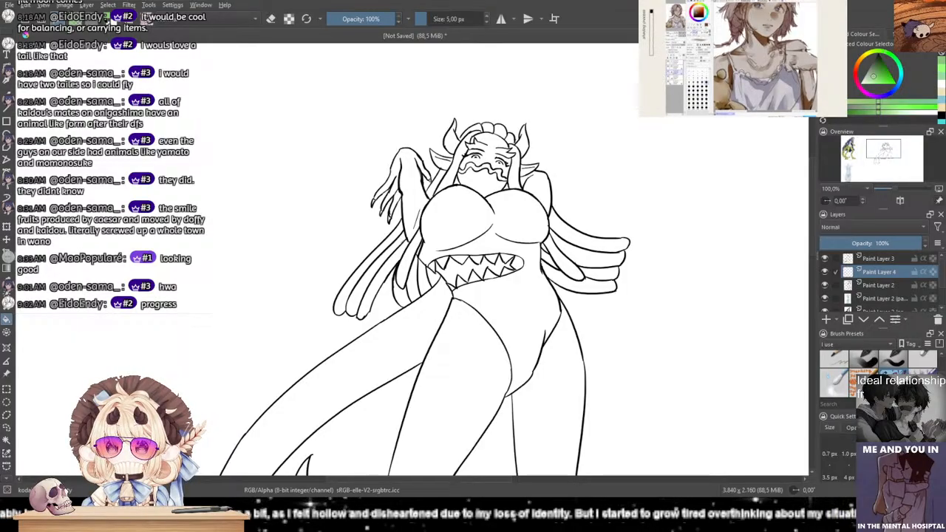
{"action": "left_click_drag", "start_coordinate": [589, 424], "coordinate": [515, 392]}
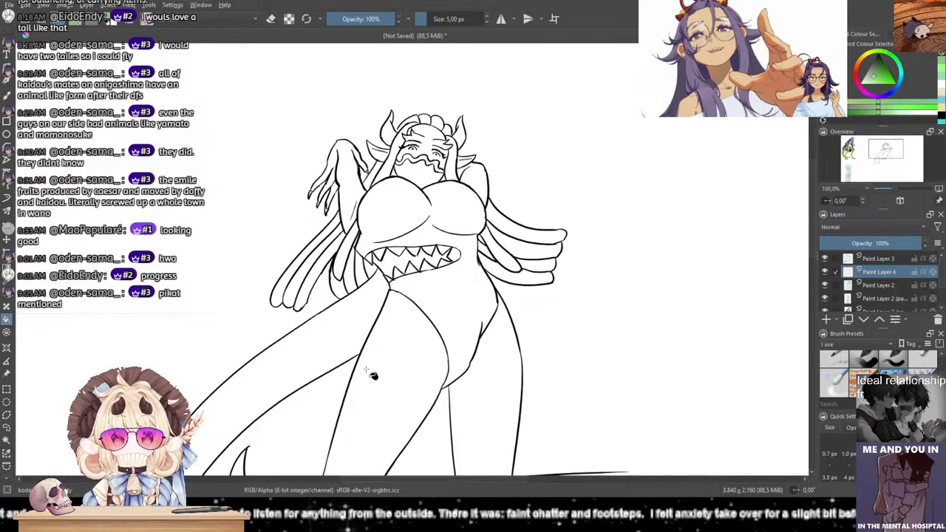
{"action": "scroll", "coordinate": [370, 363], "scroll_direction": "down", "scroll_amount": 1}
{"action": "left_click_drag", "start_coordinate": [382, 334], "coordinate": [455, 280]}
{"action": "scroll", "coordinate": [434, 304], "scroll_direction": "up", "scroll_amount": 1}
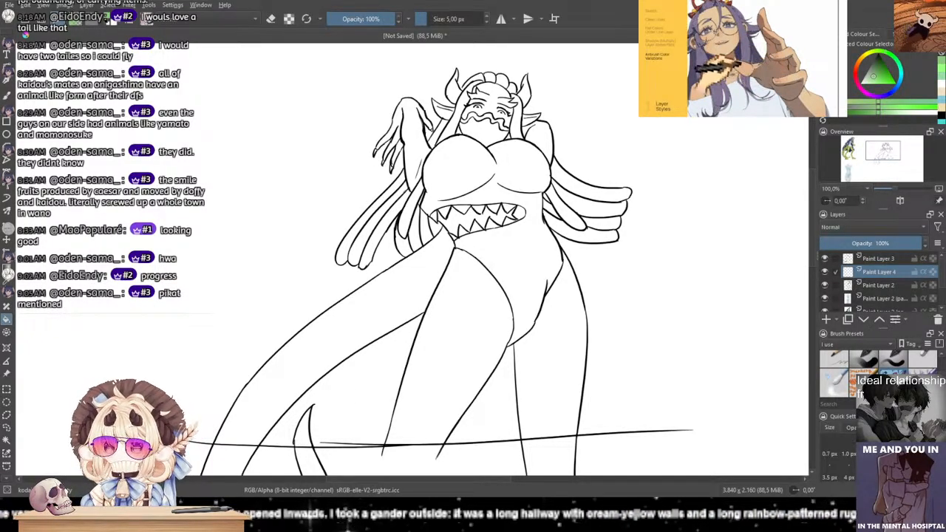
{"action": "mouse_move", "coordinate": [409, 338]}
{"action": "left_mouse_down"}
{"action": "mouse_move", "coordinate": [391, 333]}
{"action": "mouse_move", "coordinate": [419, 287]}
{"action": "left_mouse_up"}
Step: Skim the layer-styles part of the floating colouring tutorial, skipping forward through it to the direct-painting part
{"action": "mouse_move", "coordinate": [706, 115]}
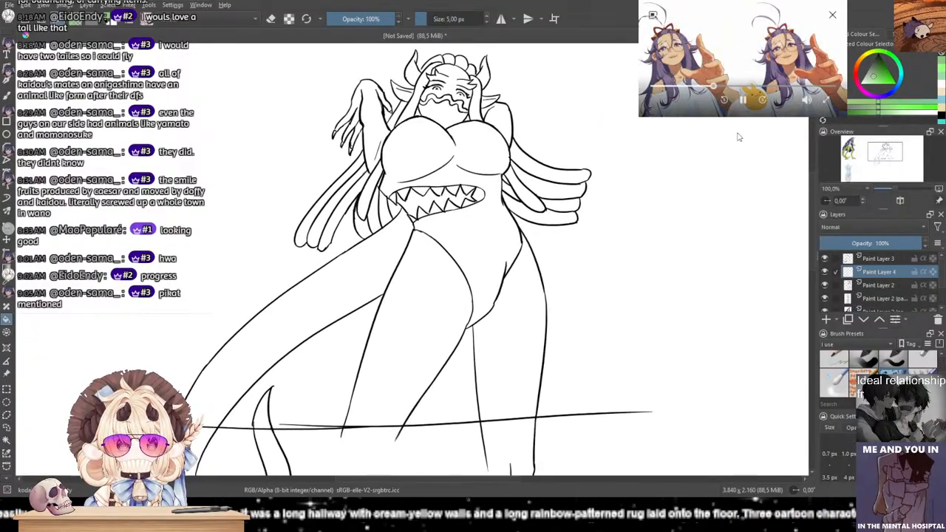
{"action": "left_click", "coordinate": [716, 86]}
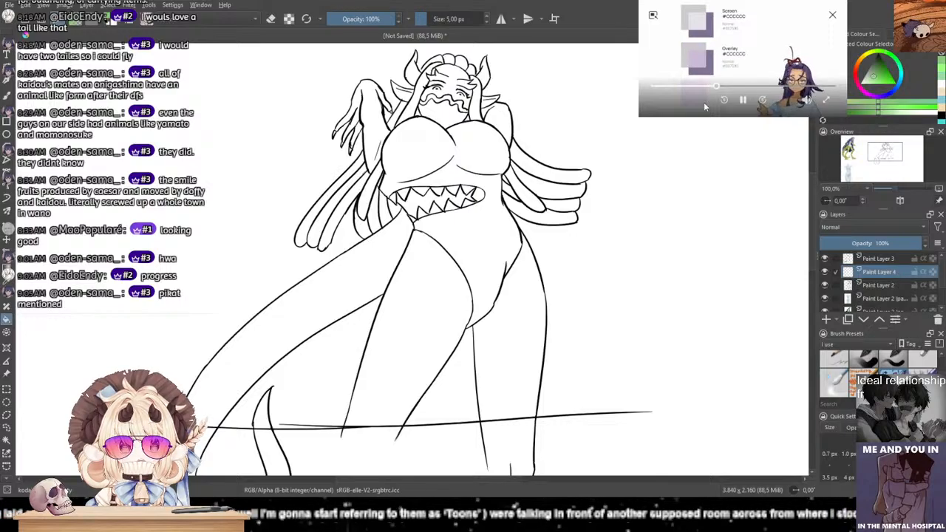
{"action": "mouse_move", "coordinate": [724, 87]}
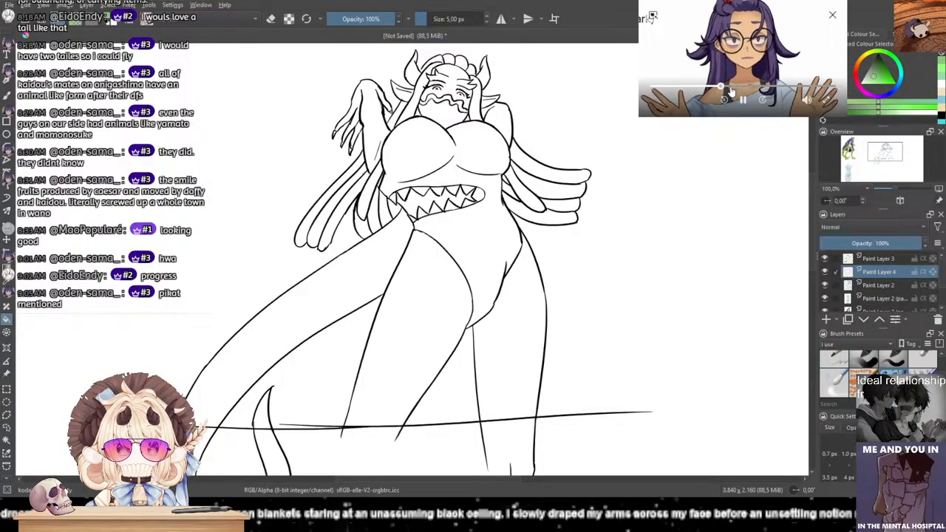
{"action": "left_click", "coordinate": [729, 87]}
{"action": "left_click", "coordinate": [737, 87]}
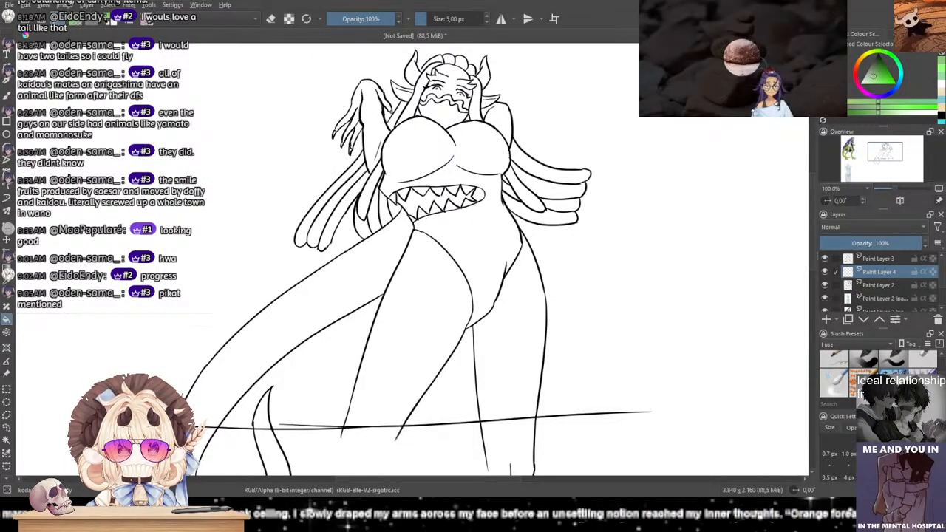
{"action": "mouse_move", "coordinate": [743, 92]}
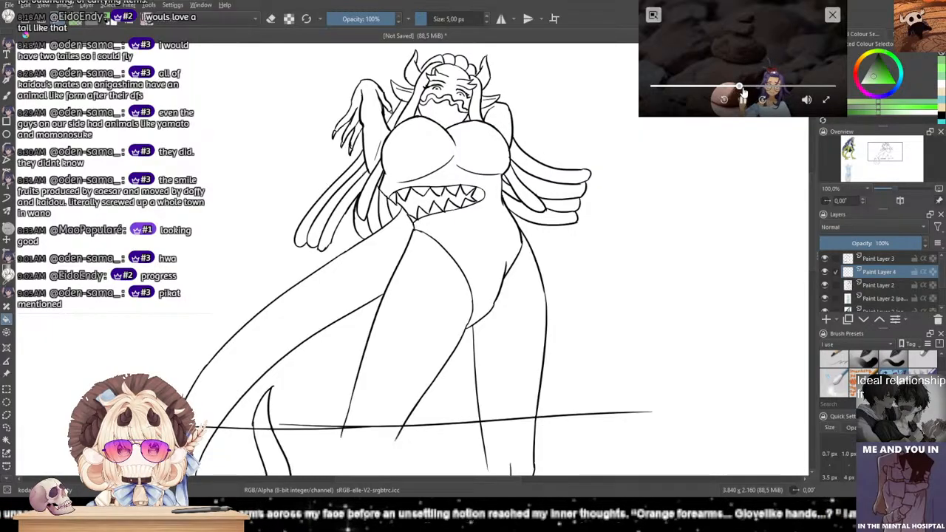
{"action": "left_click", "coordinate": [744, 87]}
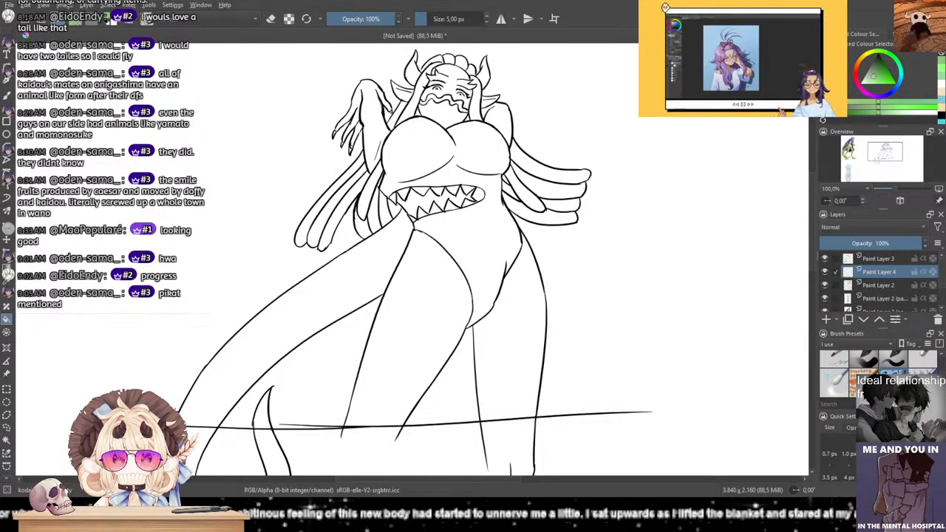
{"action": "mouse_move", "coordinate": [759, 90]}
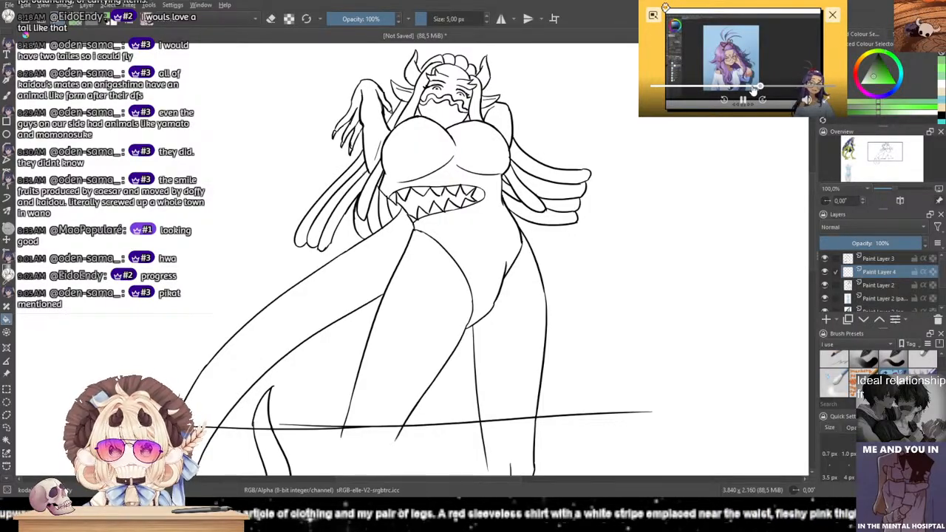
{"action": "left_click", "coordinate": [752, 87]}
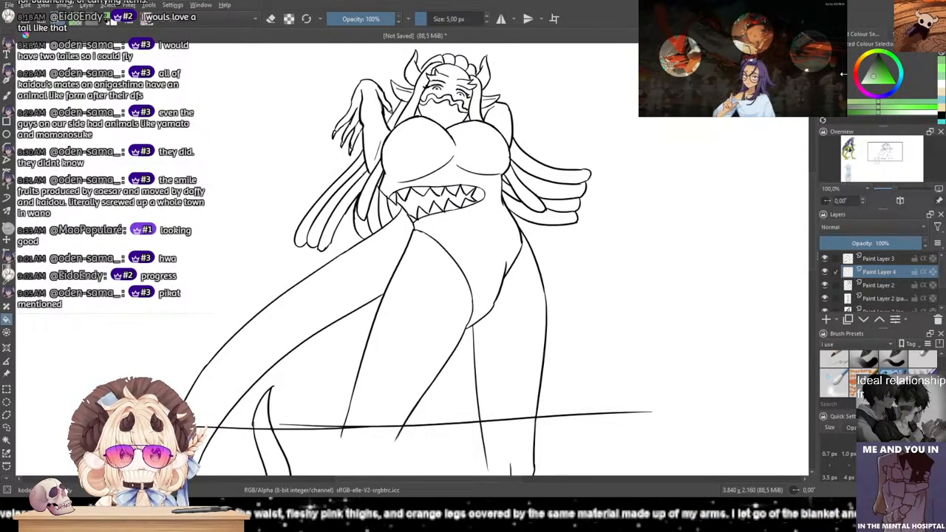
Step: Enlarge the floating tutorial video and skip ahead through its direct-painting part to about 10:08
{"action": "left_click_drag", "start_coordinate": [843, 74], "coordinate": [904, 96]}
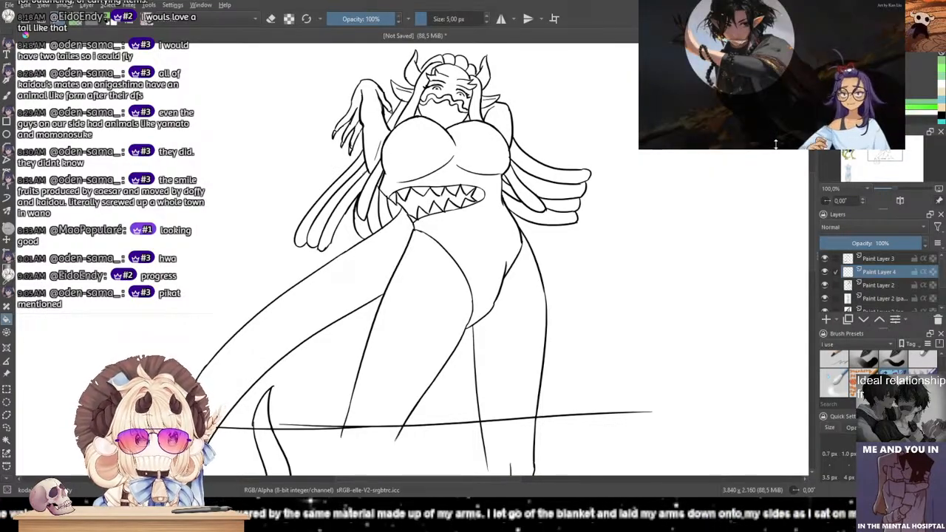
{"action": "mouse_move", "coordinate": [775, 136]}
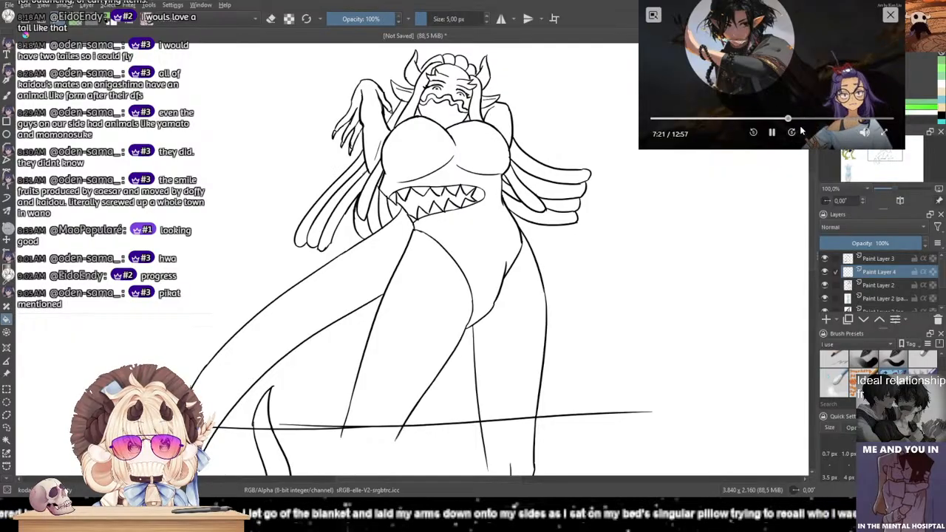
{"action": "left_click", "coordinate": [792, 133]}
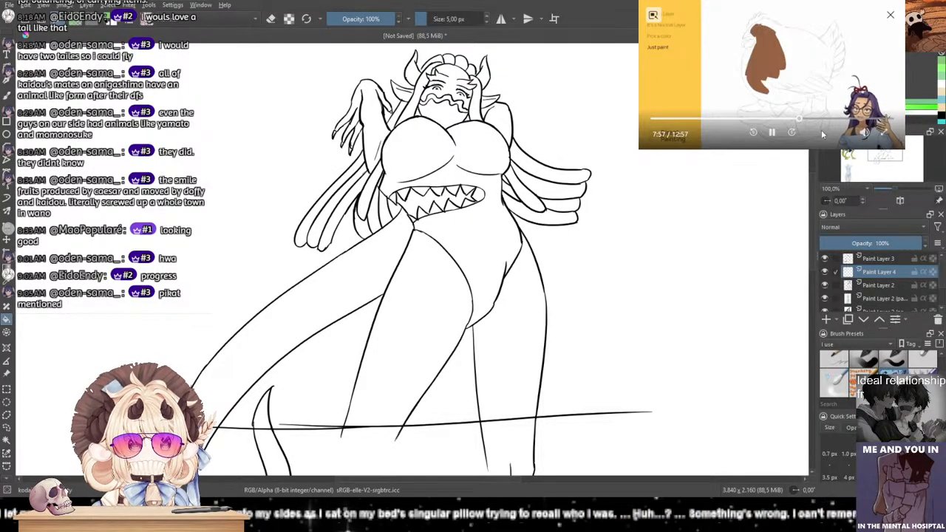
{"action": "left_click", "coordinate": [794, 120]}
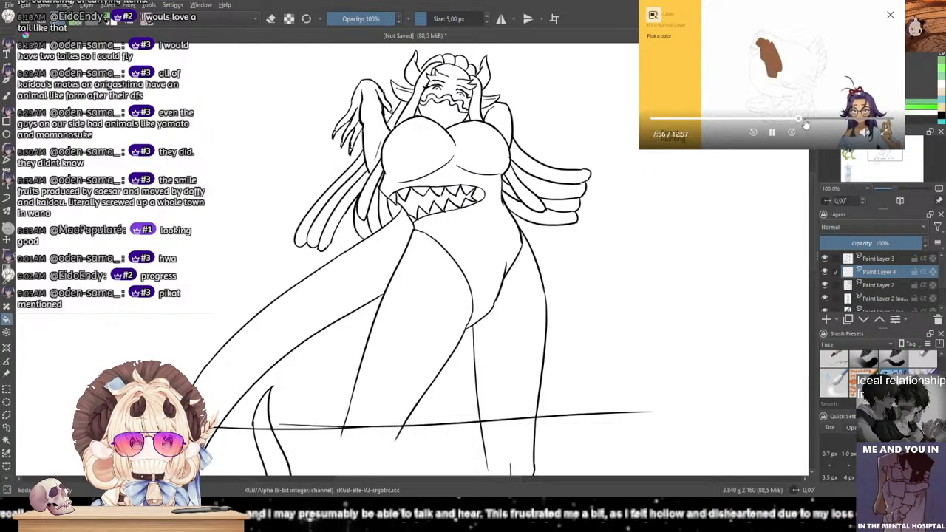
{"action": "left_click", "coordinate": [804, 120]}
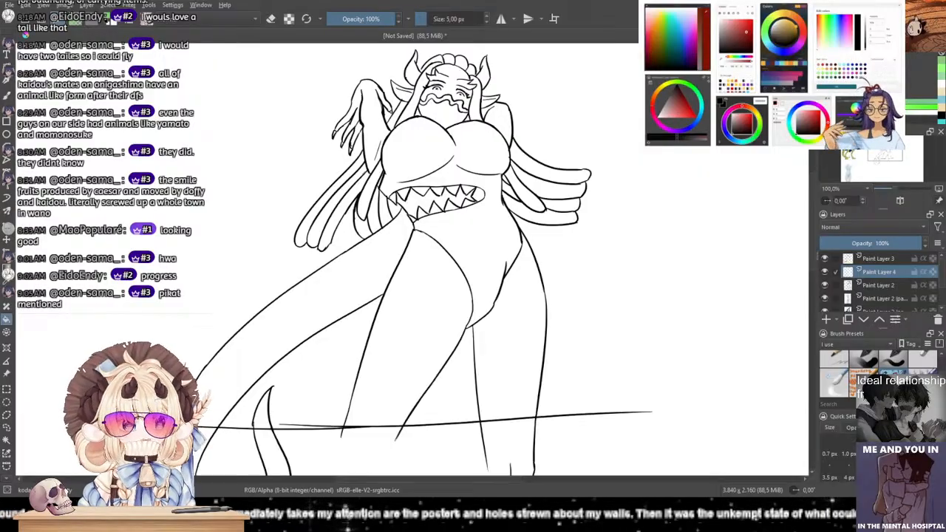
{"action": "mouse_move", "coordinate": [803, 106]}
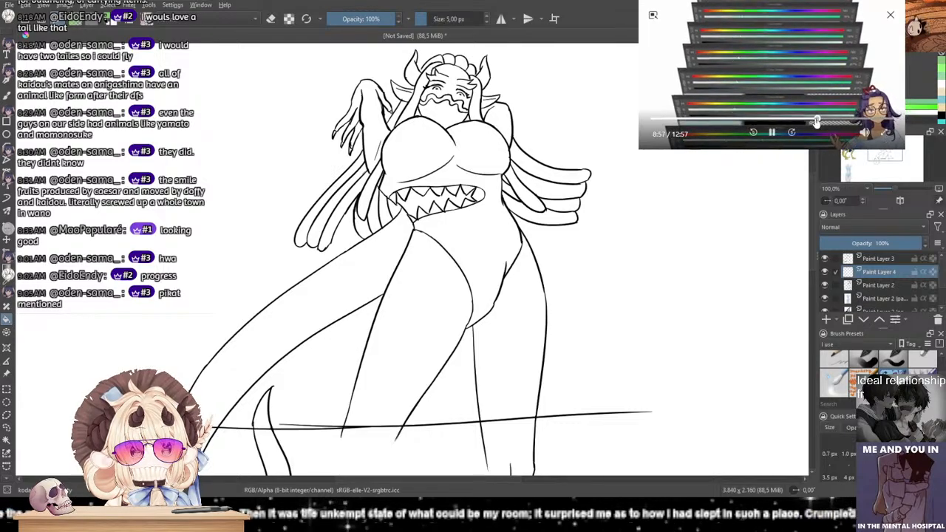
{"action": "left_click", "coordinate": [815, 121]}
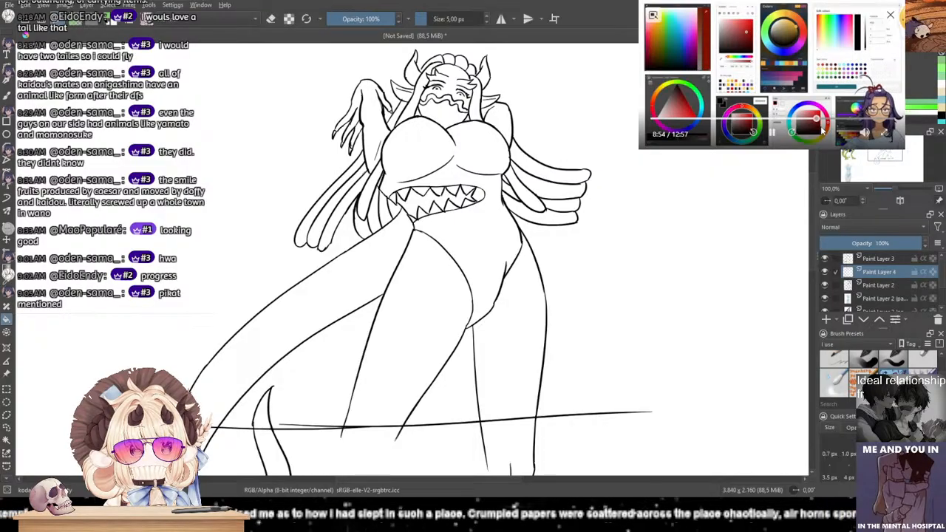
{"action": "left_click", "coordinate": [825, 121]}
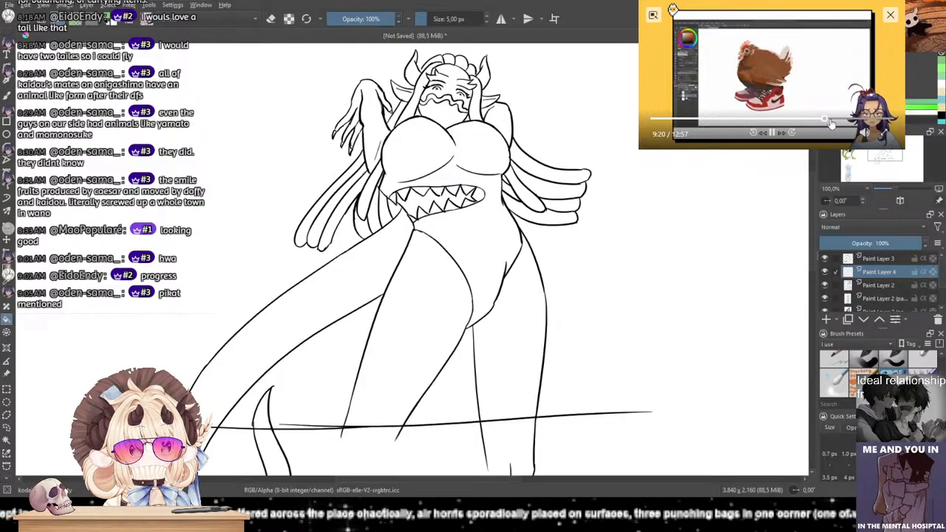
{"action": "left_click", "coordinate": [831, 123]}
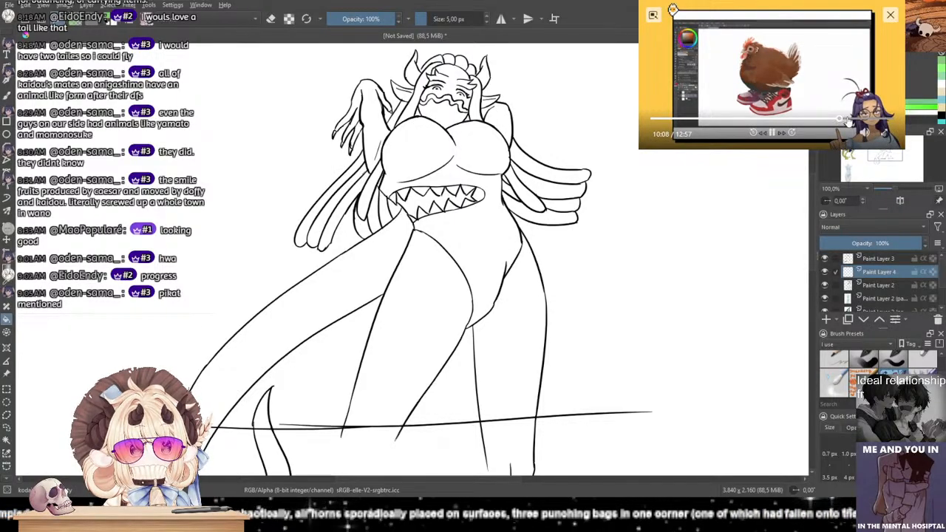
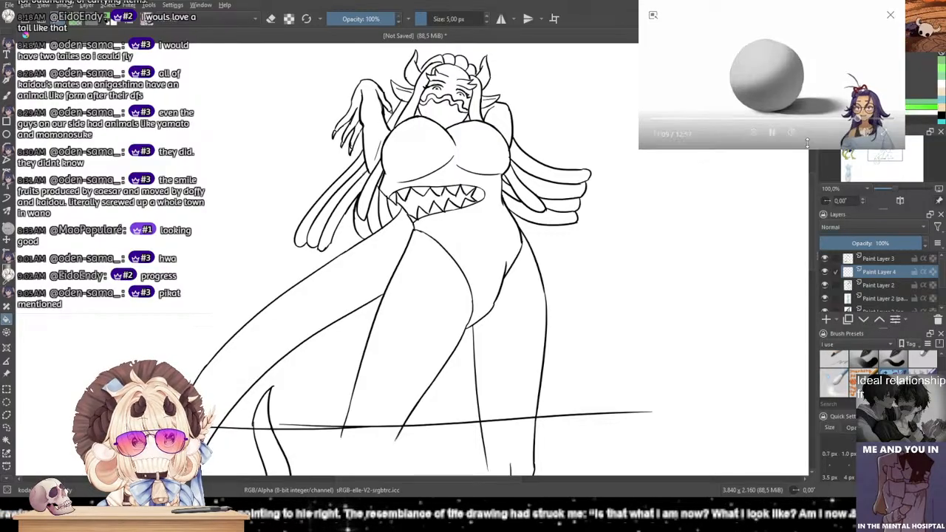
Step: Watch the tutorial's greyscale-to-colour part, skip through its last minute and close the floating video
{"action": "mouse_move", "coordinate": [776, 134]}
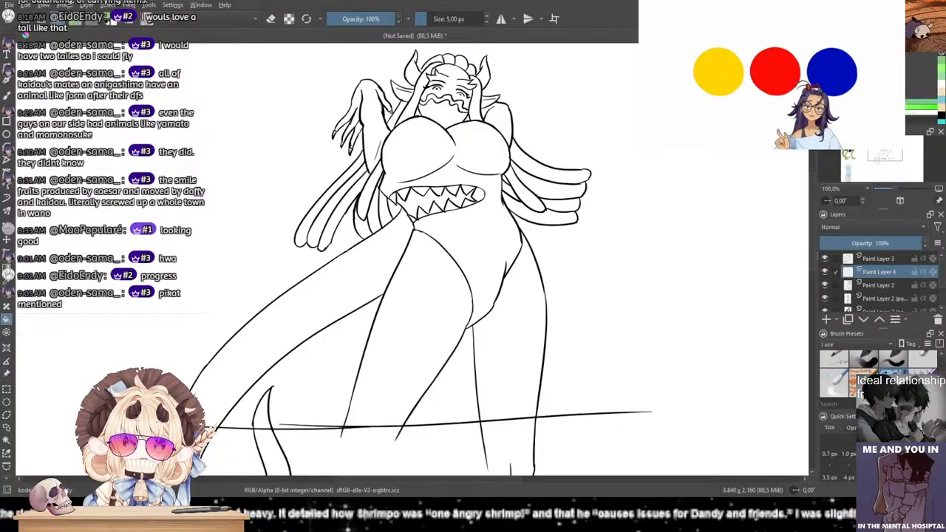
{"action": "mouse_move", "coordinate": [826, 139]}
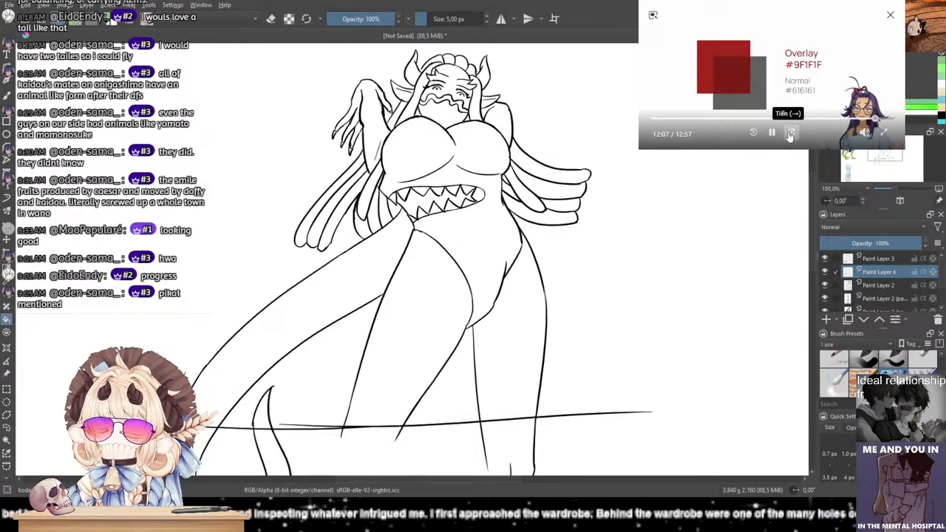
{"action": "left_click", "coordinate": [792, 136]}
{"action": "left_click", "coordinate": [794, 136]}
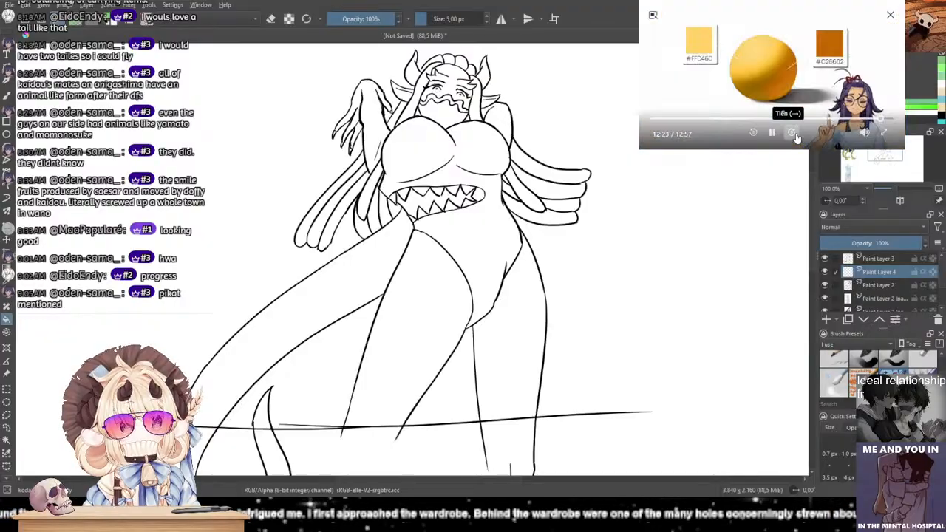
{"action": "left_click", "coordinate": [792, 133]}
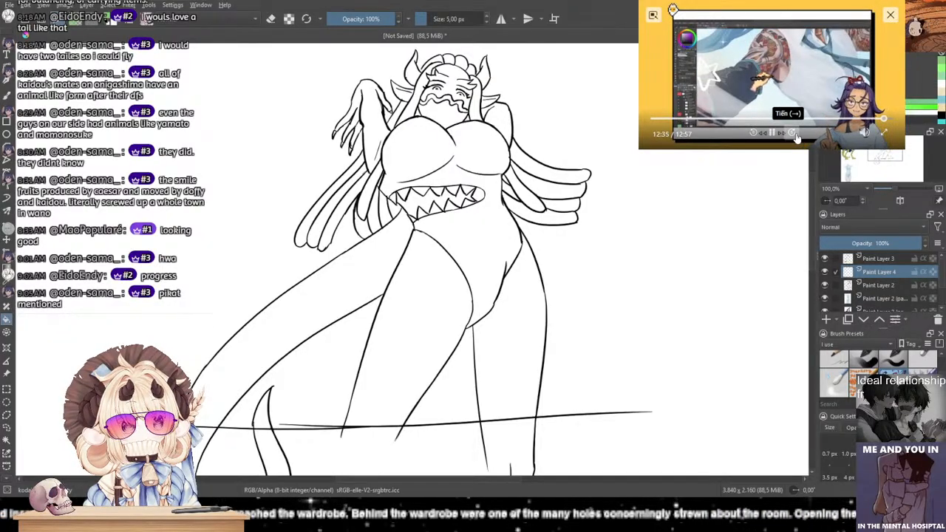
{"action": "left_click", "coordinate": [793, 133]}
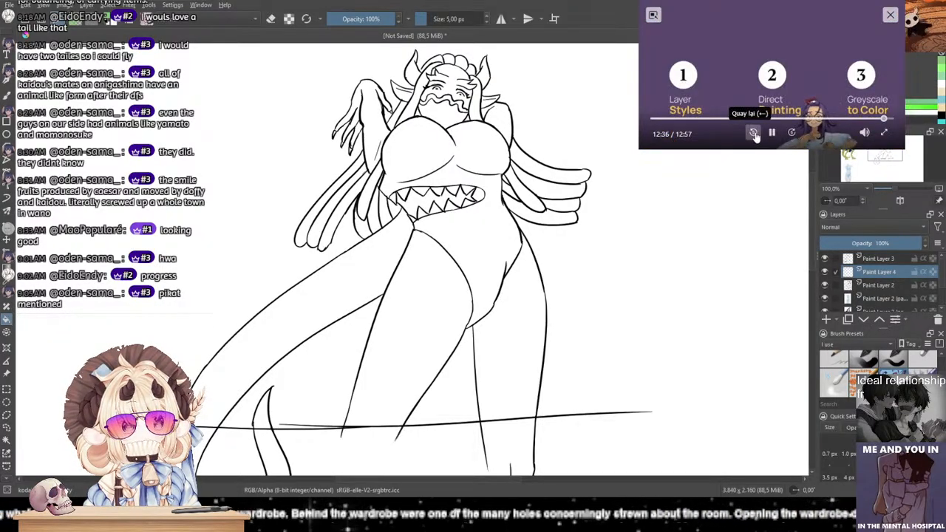
{"action": "left_click", "coordinate": [753, 132]}
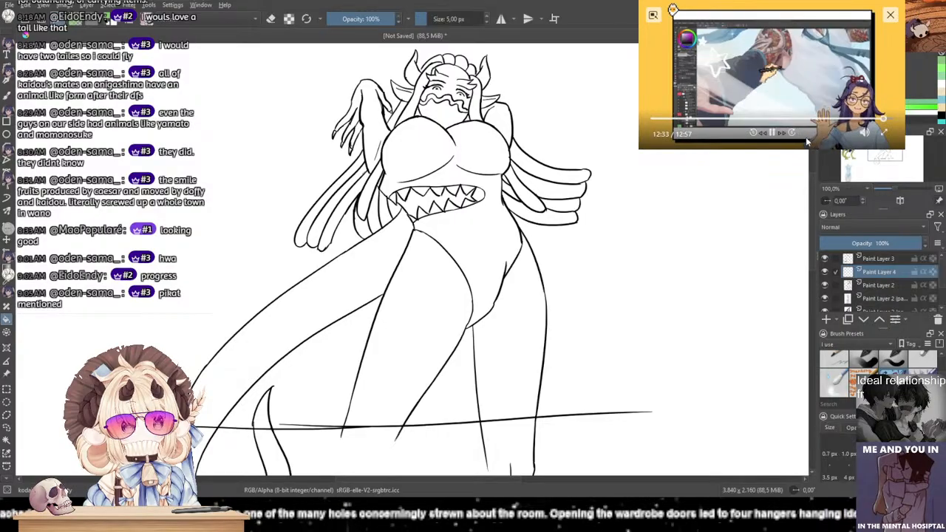
{"action": "left_click", "coordinate": [890, 15]}
Step: Try a light green fill on the character's arms, compare it with the coloured reference, and undo the fills
{"action": "left_click_drag", "start_coordinate": [644, 243], "coordinate": [654, 248]}
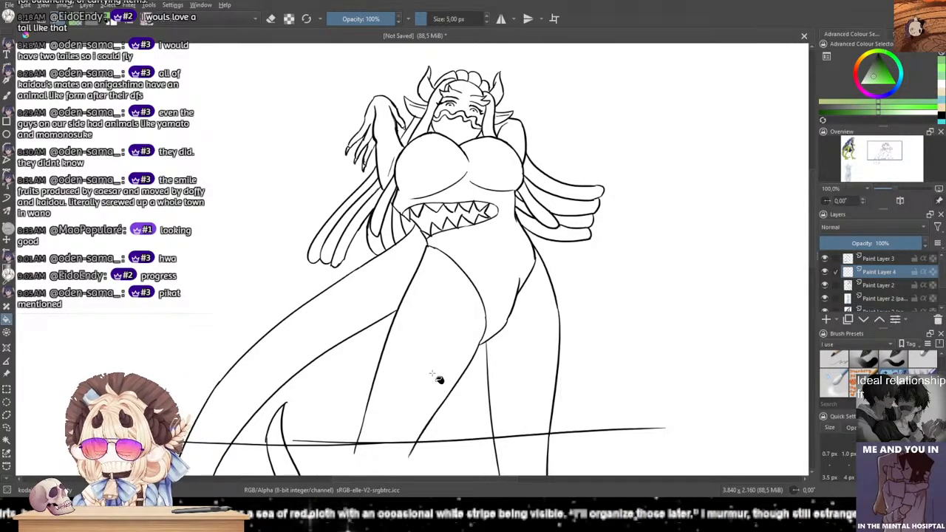
{"action": "scroll", "coordinate": [488, 222], "scroll_direction": "up", "scroll_amount": 4}
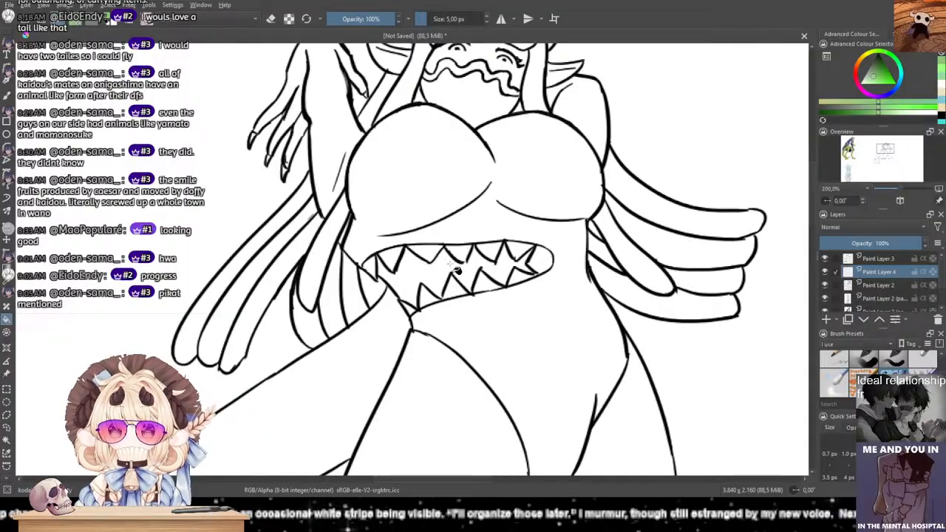
{"action": "scroll", "coordinate": [486, 281], "scroll_direction": "down", "scroll_amount": 4}
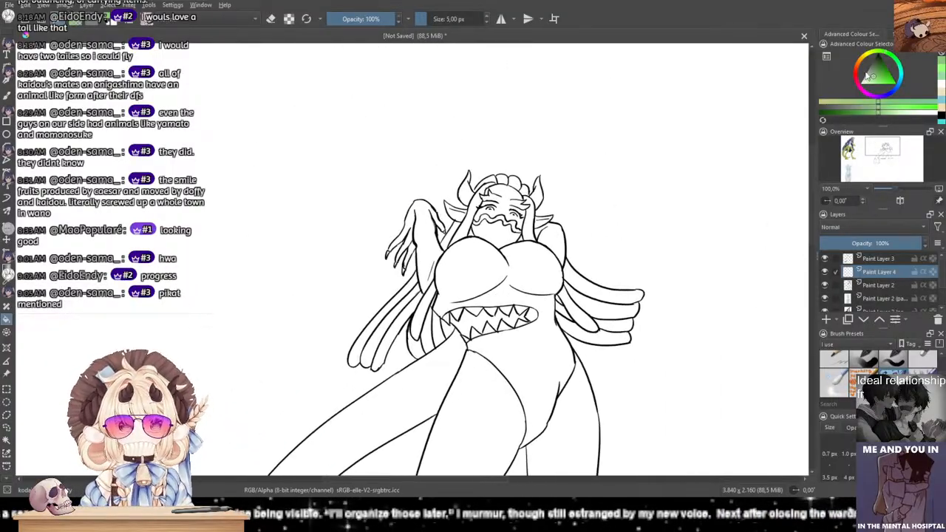
{"action": "left_click", "coordinate": [872, 82]}
{"action": "scroll", "coordinate": [449, 245], "scroll_direction": "up", "scroll_amount": 4}
{"action": "left_click", "coordinate": [413, 247]}
{"action": "scroll", "coordinate": [488, 225], "scroll_direction": "down", "scroll_amount": 6}
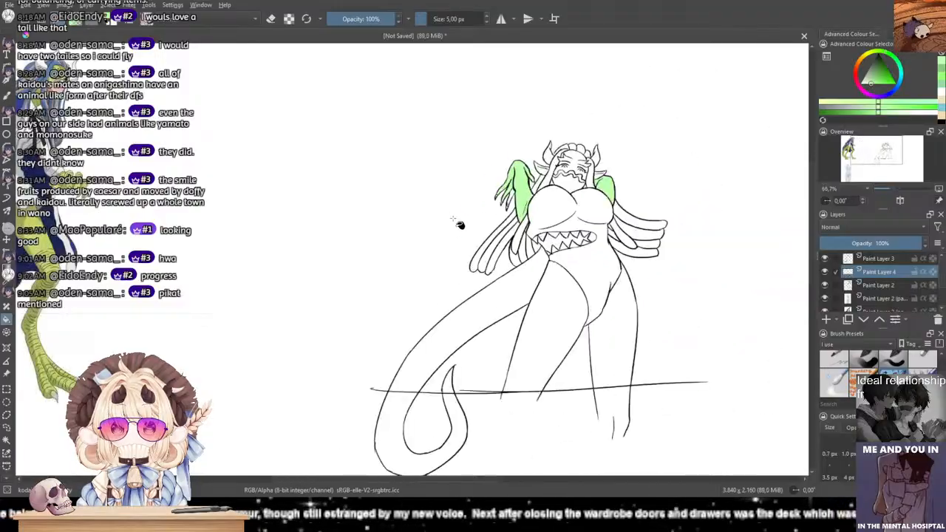
{"action": "left_click_drag", "start_coordinate": [497, 220], "coordinate": [533, 232]}
{"action": "left_click_drag", "start_coordinate": [590, 209], "coordinate": [571, 215]}
{"action": "key", "text": "ctrl+z"}
{"action": "key", "text": "ctrl+z"}
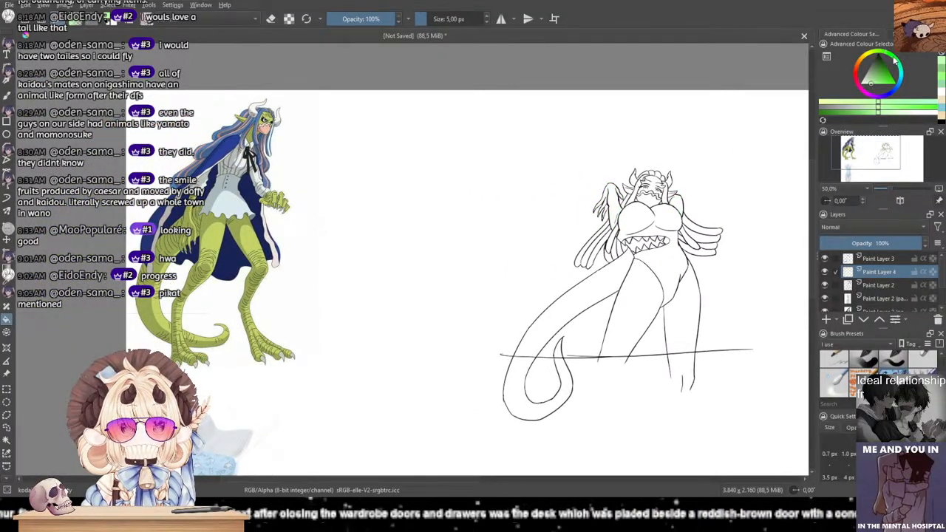
Step: Try a darker, greyer green on the upper arm beside the chest and undo that fill
{"action": "left_click_drag", "start_coordinate": [878, 77], "coordinate": [872, 83]}
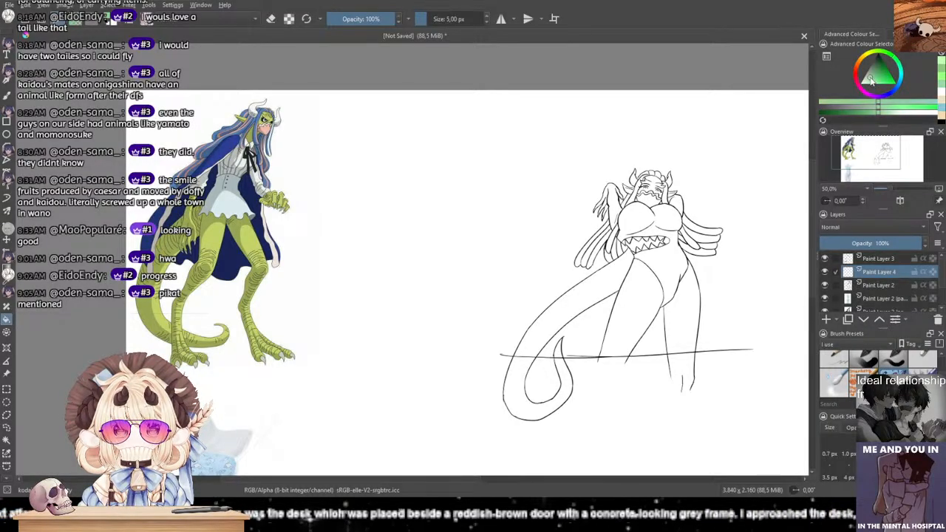
{"action": "left_click", "coordinate": [682, 206]}
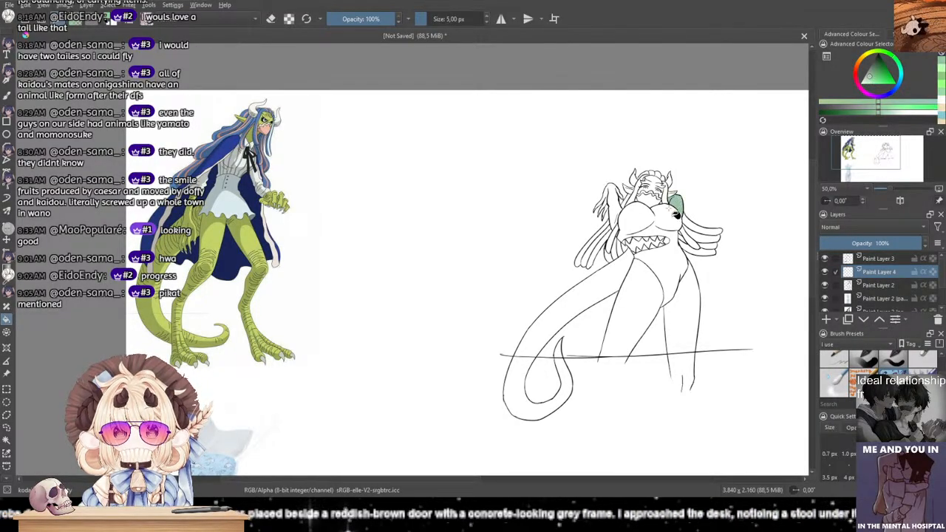
{"action": "key", "text": "ctrl+z"}
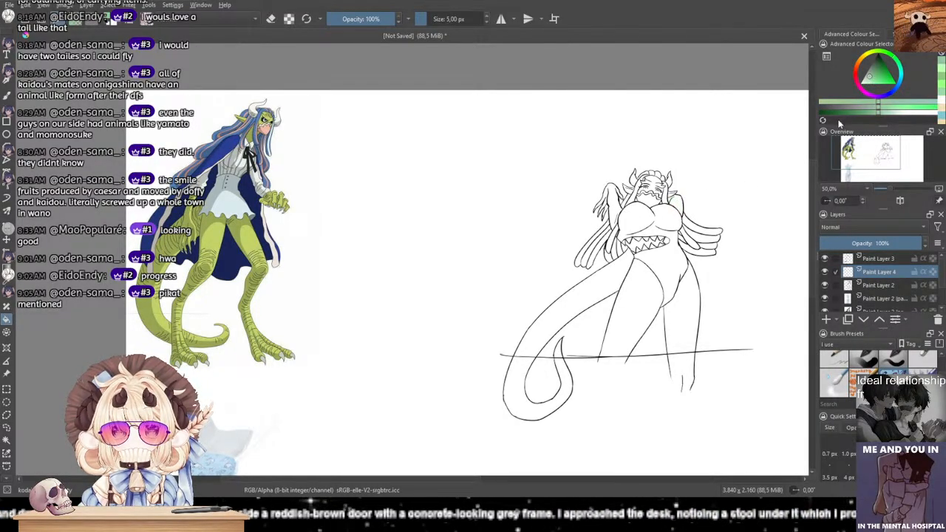
Step: Shift the colour's hue to a yellow-green, try it on both arms, and undo the fills
{"action": "left_click_drag", "start_coordinate": [891, 61], "coordinate": [877, 57]}
{"action": "left_click", "coordinate": [878, 58]}
{"action": "left_click_drag", "start_coordinate": [876, 80], "coordinate": [877, 84]}
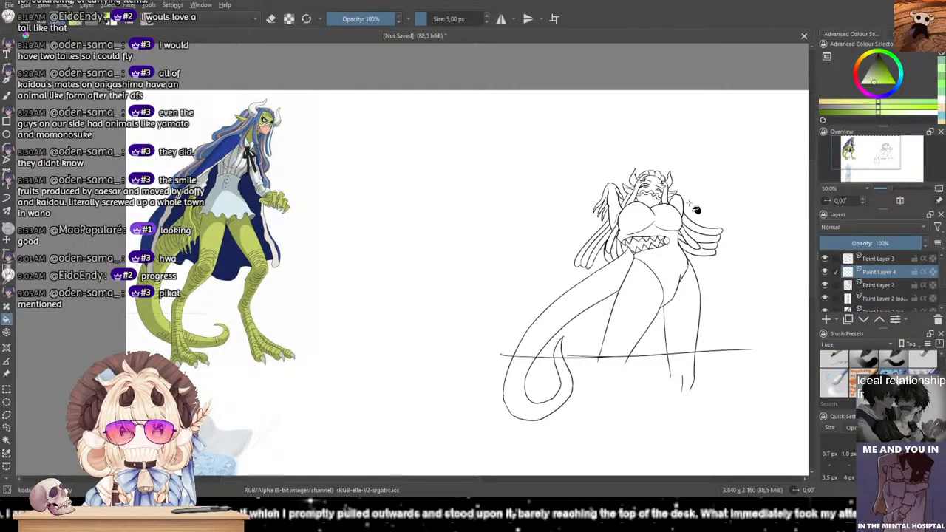
{"action": "left_click", "coordinate": [685, 215]}
{"action": "left_click", "coordinate": [613, 210]}
{"action": "scroll", "coordinate": [684, 201], "scroll_direction": "up", "scroll_amount": 2}
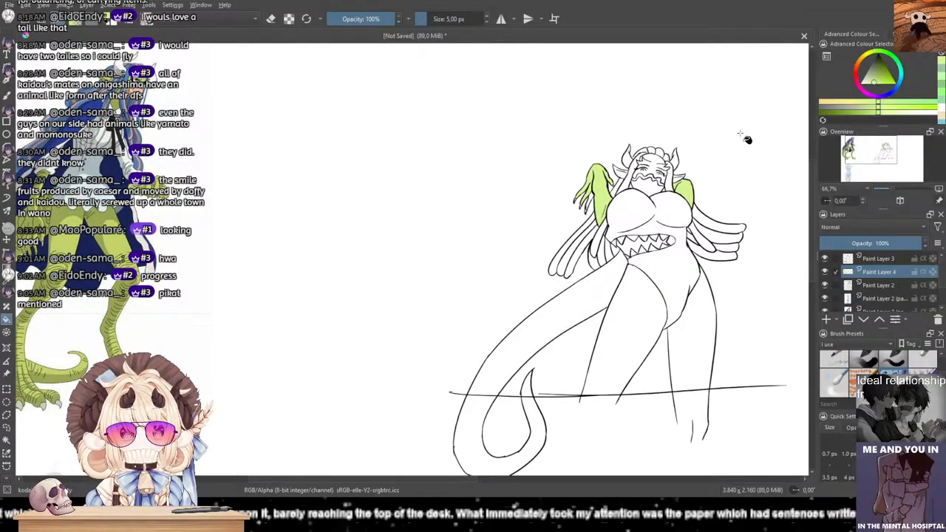
{"action": "key", "text": "ctrl+z"}
{"action": "key", "text": "ctrl+z"}
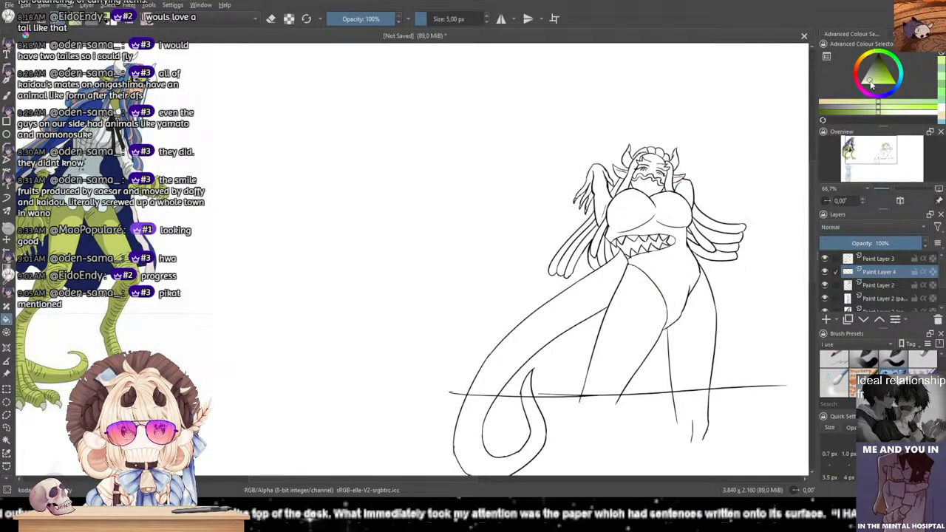
Step: Fill both arms of the inked character with the muted light green, plus the small gap below the raised arm beside the torso
{"action": "left_click", "coordinate": [693, 197]}
{"action": "left_click", "coordinate": [616, 198]}
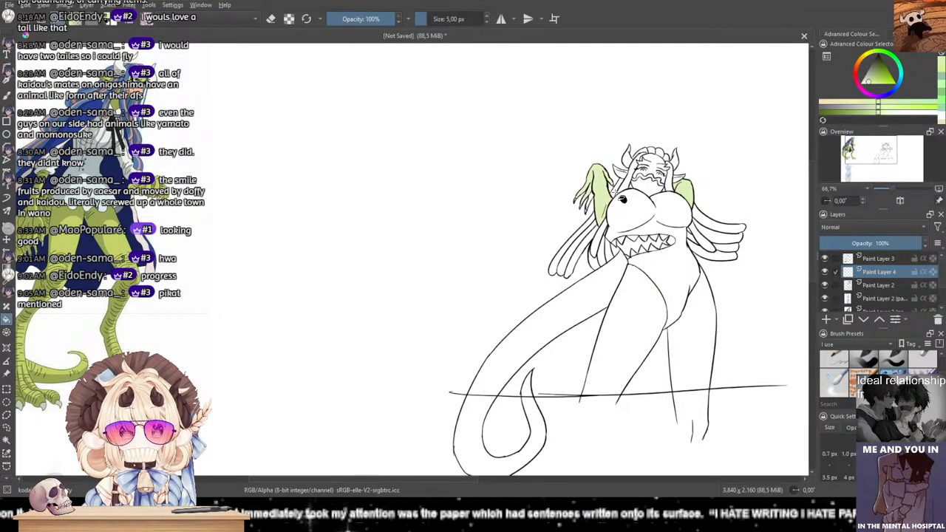
{"action": "scroll", "coordinate": [584, 218], "scroll_direction": "up", "scroll_amount": 2}
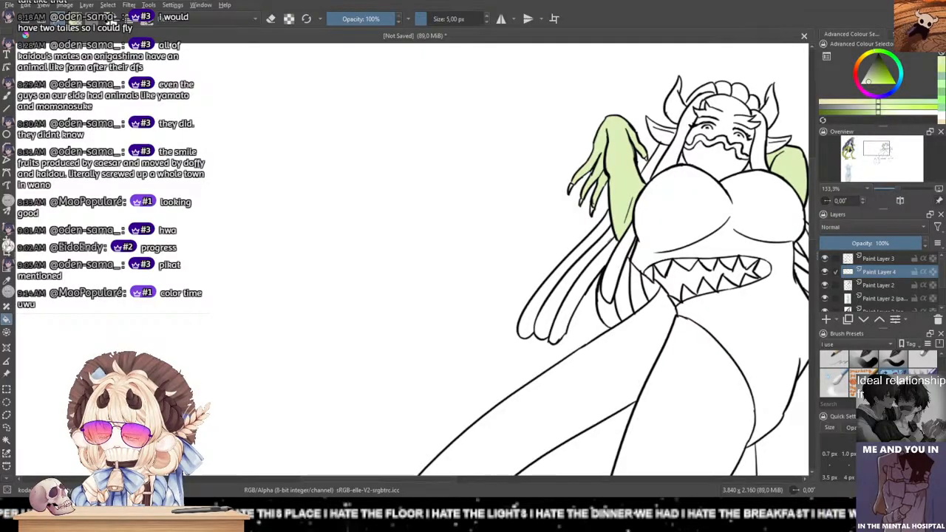
{"action": "left_click_drag", "start_coordinate": [532, 247], "coordinate": [356, 268]}
{"action": "scroll", "coordinate": [456, 257], "scroll_direction": "up", "scroll_amount": 3}
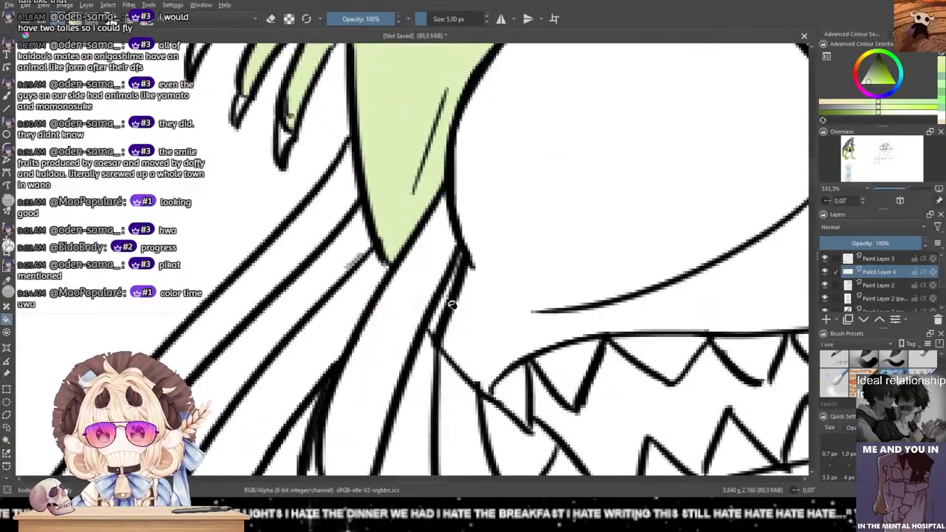
{"action": "scroll", "coordinate": [448, 299], "scroll_direction": "down", "scroll_amount": 4}
Step: Compare the green of the arms with the skin of the coloured reference character
{"action": "mouse_move", "coordinate": [470, 256]}
{"action": "left_mouse_down"}
{"action": "mouse_move", "coordinate": [415, 274]}
{"action": "mouse_move", "coordinate": [489, 262]}
{"action": "left_mouse_up"}
{"action": "left_click_drag", "start_coordinate": [355, 262], "coordinate": [607, 268]}
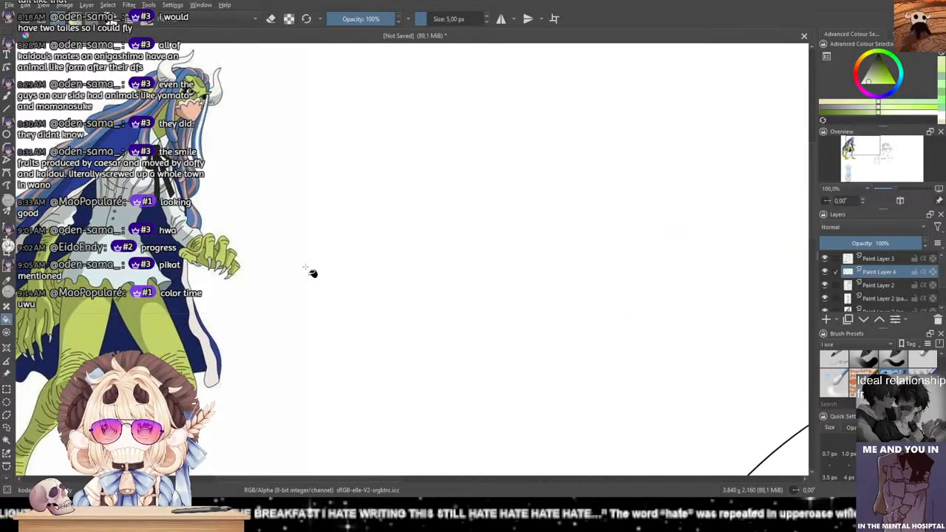
{"action": "scroll", "coordinate": [233, 279], "scroll_direction": "down", "scroll_amount": 2}
{"action": "left_click_drag", "start_coordinate": [644, 222], "coordinate": [499, 220]}
{"action": "scroll", "coordinate": [500, 215], "scroll_direction": "up", "scroll_amount": 1}
{"action": "scroll", "coordinate": [446, 256], "scroll_direction": "up", "scroll_amount": 1}
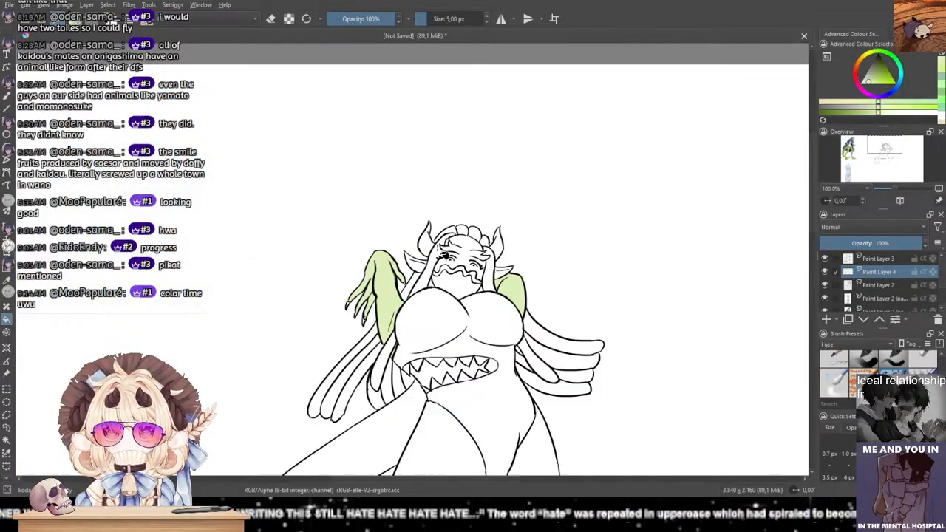
{"action": "left_click_drag", "start_coordinate": [455, 257], "coordinate": [537, 229]}
Step: Choose a very pale cream yellow and fill the character's face above the wavy mouth line
{"action": "left_click", "coordinate": [867, 65]}
{"action": "left_click_drag", "start_coordinate": [868, 79], "coordinate": [867, 92]}
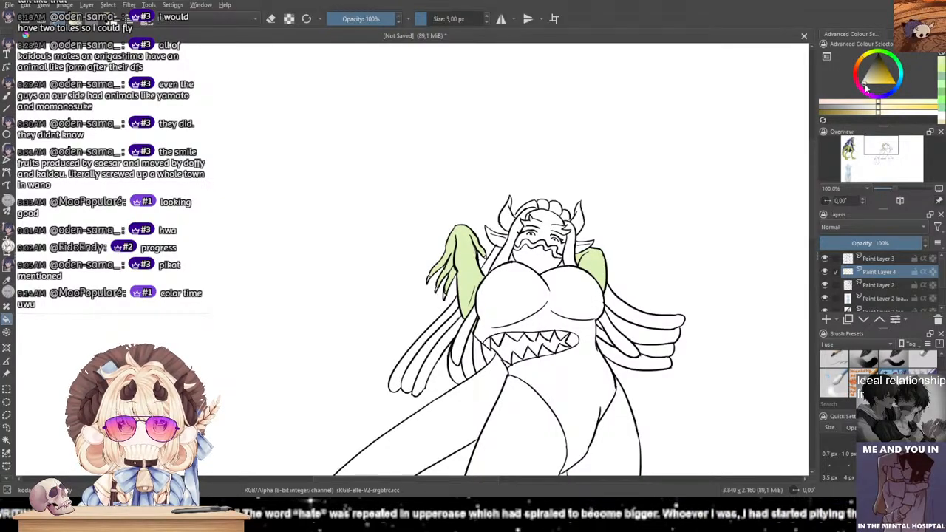
{"action": "scroll", "coordinate": [615, 229], "scroll_direction": "up", "scroll_amount": 2}
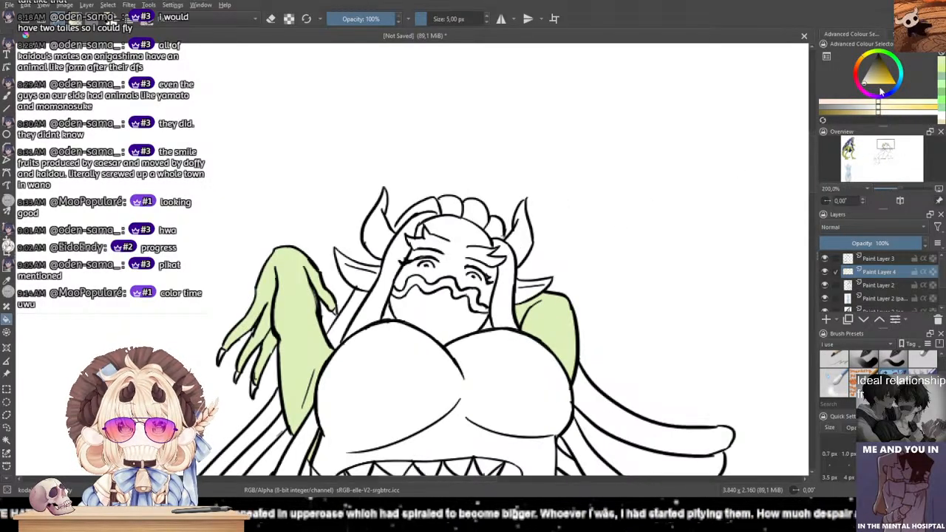
{"action": "left_click_drag", "start_coordinate": [459, 292], "coordinate": [554, 208]}
{"action": "left_click", "coordinate": [550, 181]}
{"action": "left_click_drag", "start_coordinate": [620, 216], "coordinate": [611, 191]}
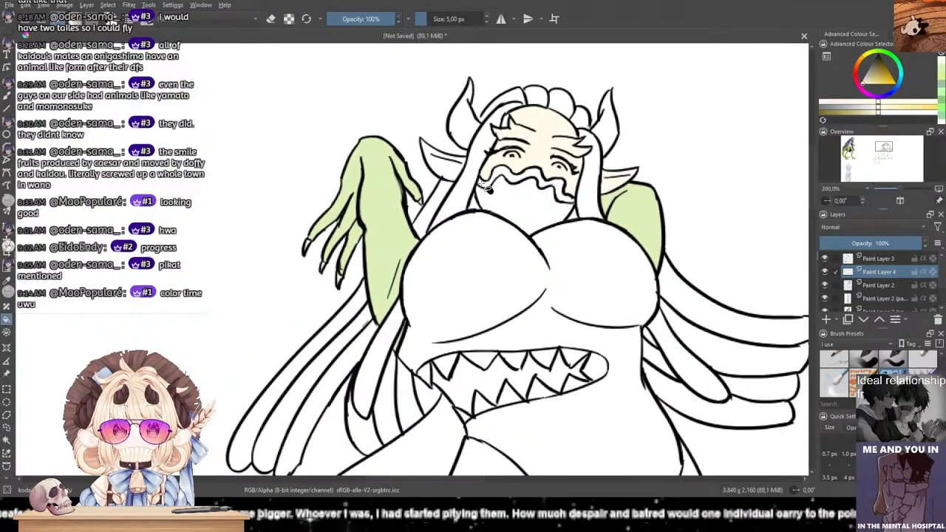
Step: Fill the toothed belly mouth and both thighs with the same pale cream
{"action": "scroll", "coordinate": [492, 219], "scroll_direction": "down", "scroll_amount": 2}
{"action": "scroll", "coordinate": [503, 298], "scroll_direction": "up", "scroll_amount": 3}
{"action": "left_click", "coordinate": [503, 305]}
{"action": "scroll", "coordinate": [504, 306], "scroll_direction": "down", "scroll_amount": 1}
{"action": "left_click_drag", "start_coordinate": [535, 312], "coordinate": [495, 261]}
{"action": "scroll", "coordinate": [521, 278], "scroll_direction": "down", "scroll_amount": 2}
{"action": "left_click", "coordinate": [565, 341]}
{"action": "left_click_drag", "start_coordinate": [544, 332], "coordinate": [525, 241]}
{"action": "left_click", "coordinate": [467, 299]}
{"action": "scroll", "coordinate": [561, 216], "scroll_direction": "up", "scroll_amount": 1}
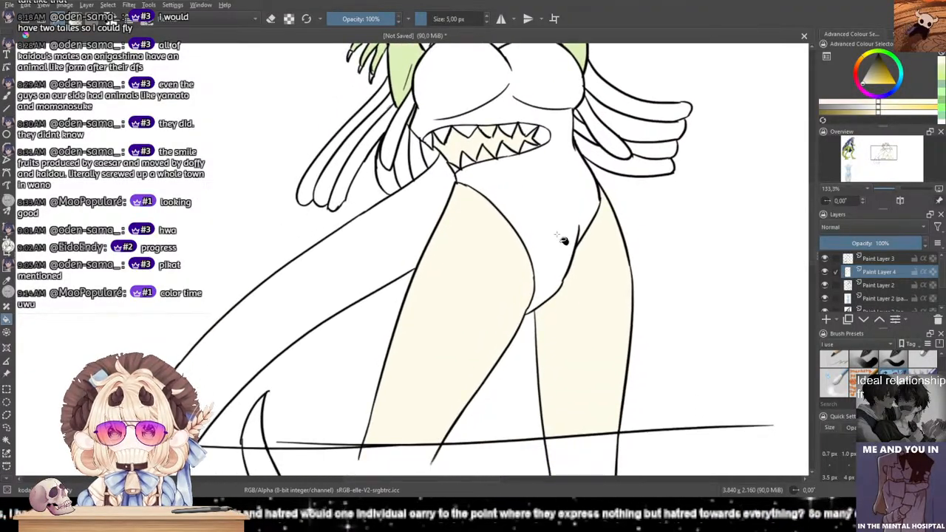
Step: Choose a light cyan blue and fill the character's bodysuit from the chest down to the hips
{"action": "left_click_drag", "start_coordinate": [580, 146], "coordinate": [607, 251]}
{"action": "scroll", "coordinate": [549, 215], "scroll_direction": "up", "scroll_amount": 1}
{"action": "scroll", "coordinate": [533, 220], "scroll_direction": "down", "scroll_amount": 1}
{"action": "left_click", "coordinate": [899, 79]}
{"action": "left_click_drag", "start_coordinate": [867, 79], "coordinate": [868, 83]}
{"action": "left_click", "coordinate": [658, 188]}
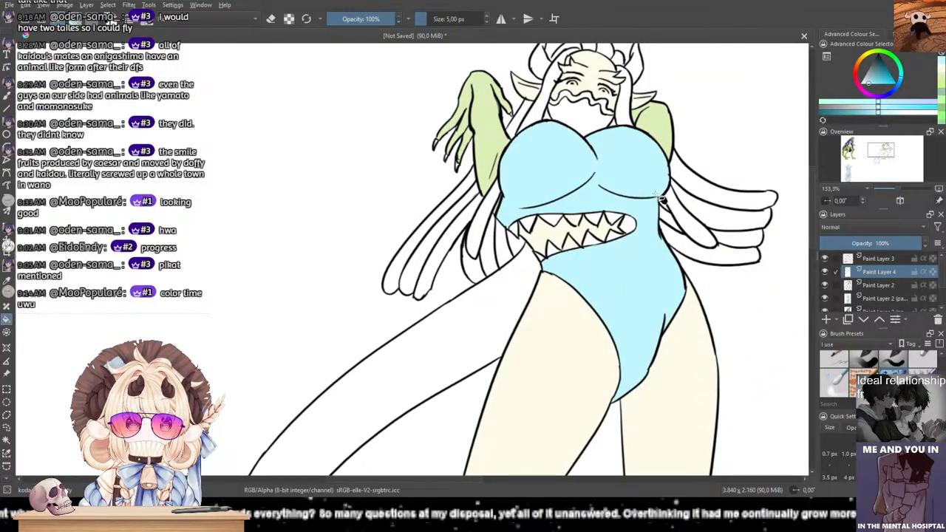
Step: Check the colours beside the reference, choose a pale pink, and fill the lower face beneath the wavy mouth line
{"action": "scroll", "coordinate": [539, 237], "scroll_direction": "down", "scroll_amount": 2}
{"action": "scroll", "coordinate": [539, 267], "scroll_direction": "up", "scroll_amount": 4}
{"action": "scroll", "coordinate": [535, 251], "scroll_direction": "down", "scroll_amount": 1}
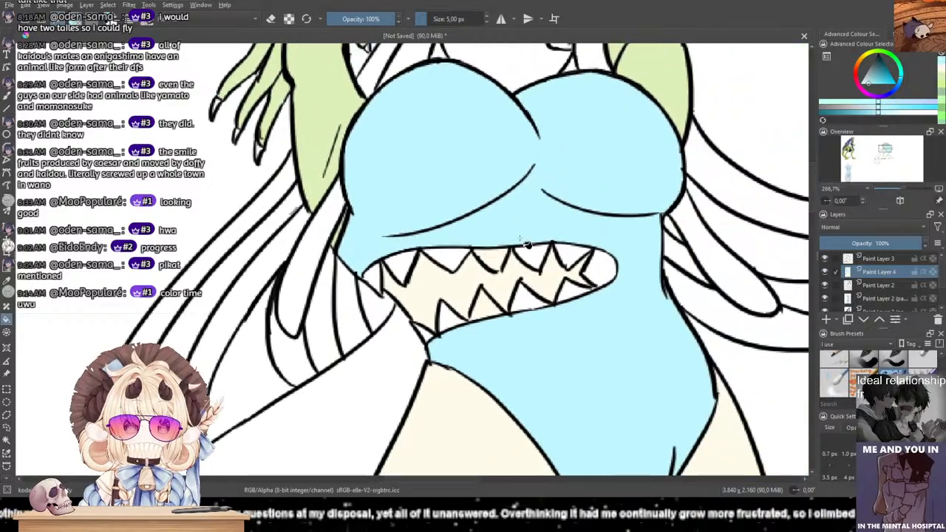
{"action": "scroll", "coordinate": [521, 218], "scroll_direction": "down", "scroll_amount": 2}
{"action": "scroll", "coordinate": [518, 215], "scroll_direction": "up", "scroll_amount": 1}
{"action": "scroll", "coordinate": [450, 198], "scroll_direction": "down", "scroll_amount": 4}
{"action": "left_click_drag", "start_coordinate": [333, 214], "coordinate": [514, 223]}
{"action": "left_click", "coordinate": [860, 82]}
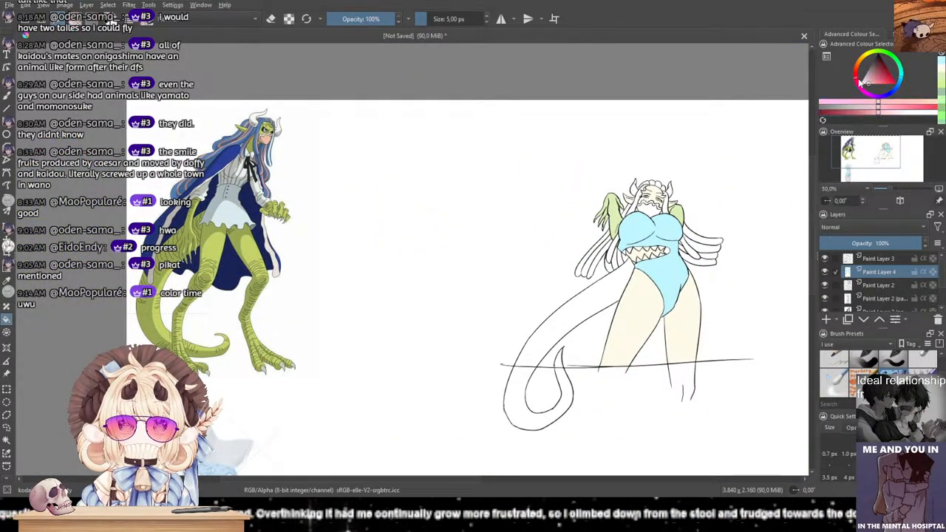
{"action": "mouse_move", "coordinate": [872, 83]}
{"action": "left_mouse_down"}
{"action": "mouse_move", "coordinate": [872, 95]}
{"action": "mouse_move", "coordinate": [864, 81]}
{"action": "left_mouse_up"}
{"action": "scroll", "coordinate": [650, 212], "scroll_direction": "up", "scroll_amount": 4}
{"action": "scroll", "coordinate": [650, 212], "scroll_direction": "up", "scroll_amount": 2}
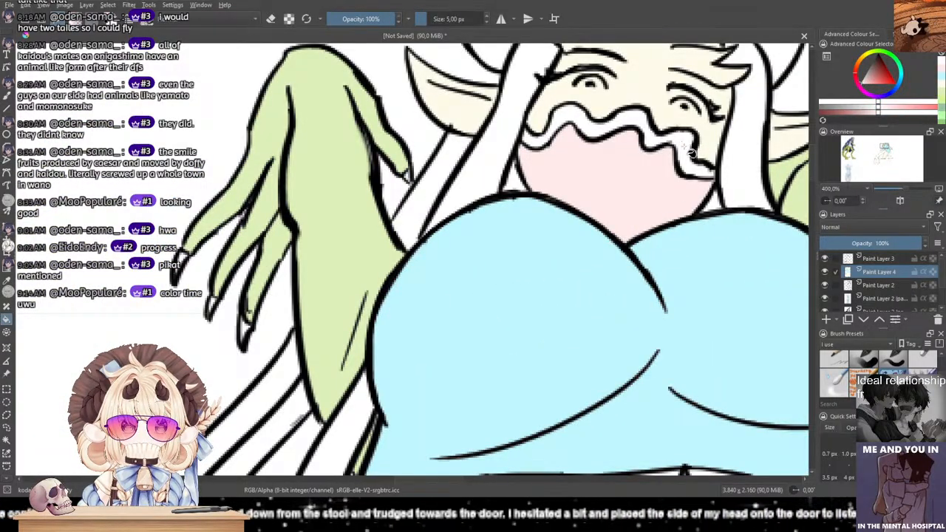
Step: Inspect the fills around the face and hairline up close, and reselect the pale cream from the recent colours
{"action": "scroll", "coordinate": [608, 125], "scroll_direction": "down", "scroll_amount": 2}
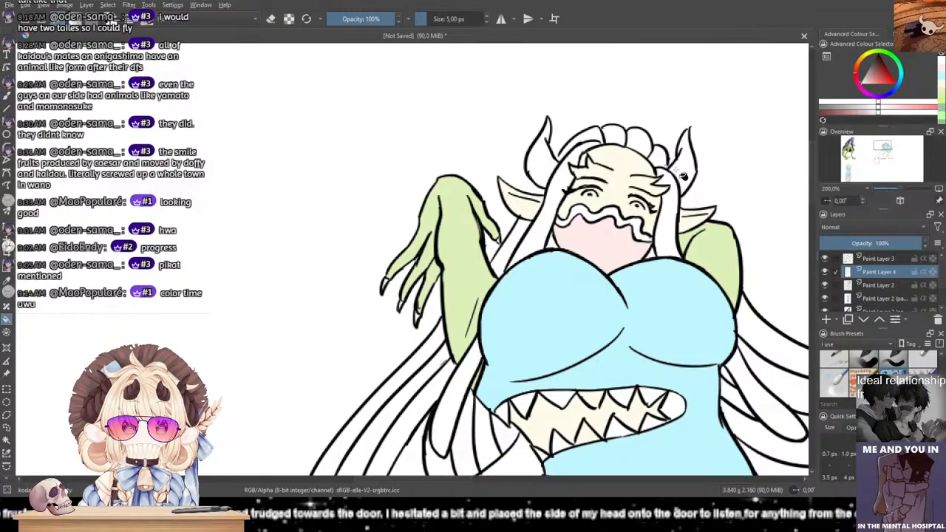
{"action": "scroll", "coordinate": [653, 194], "scroll_direction": "down", "scroll_amount": 3}
{"action": "scroll", "coordinate": [613, 189], "scroll_direction": "up", "scroll_amount": 2}
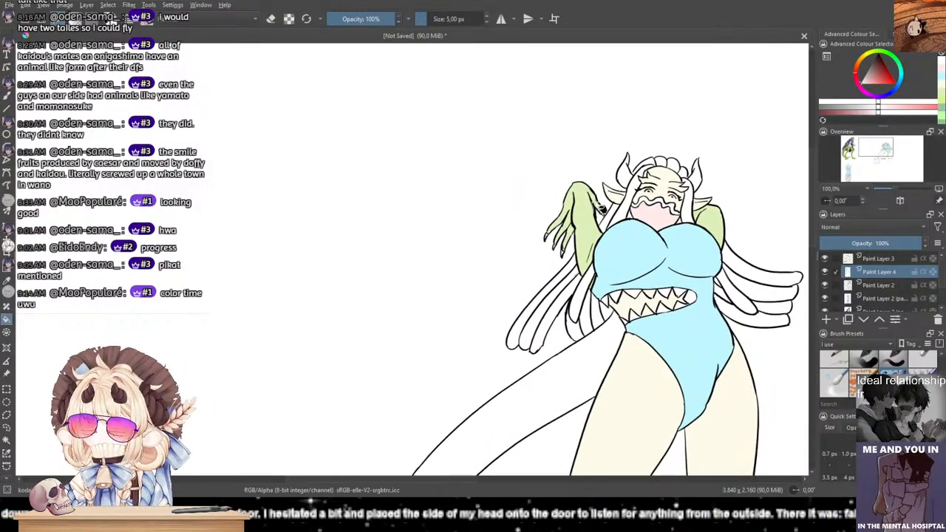
{"action": "scroll", "coordinate": [553, 194], "scroll_direction": "up", "scroll_amount": 2}
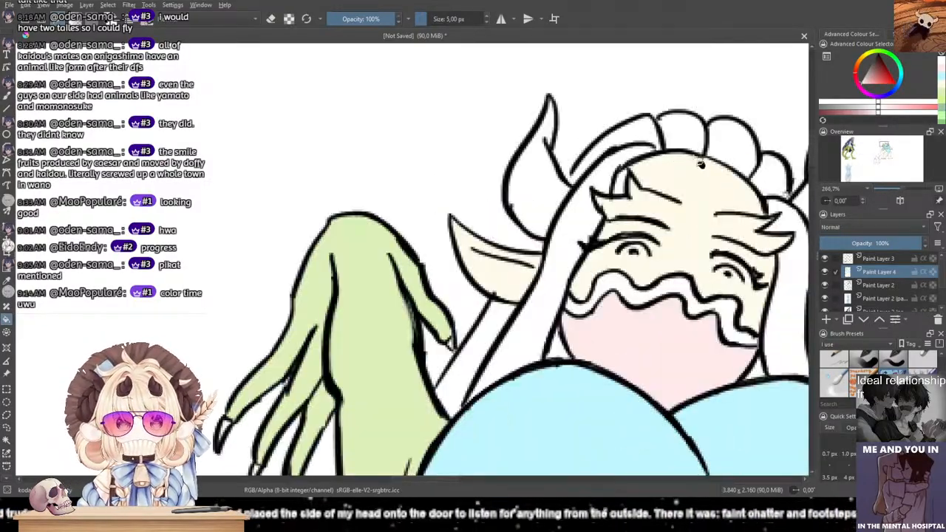
{"action": "left_click", "coordinate": [942, 83]}
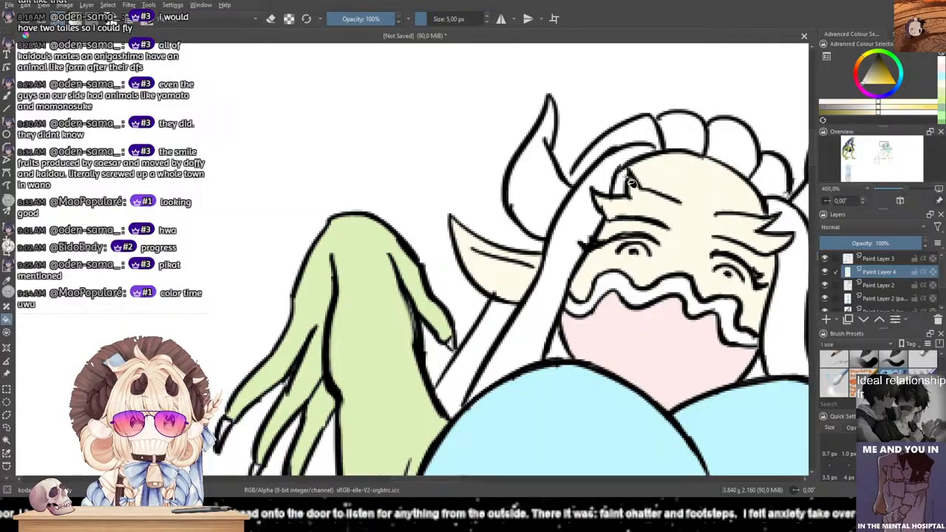
{"action": "scroll", "coordinate": [626, 188], "scroll_direction": "down", "scroll_amount": 5}
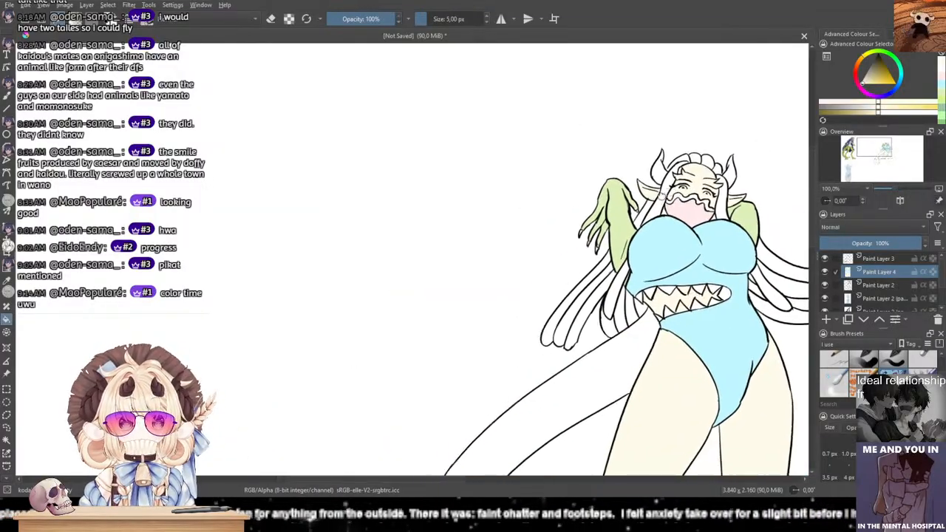
Step: Look over the reference character's hair and choose a medium sky blue for the hair
{"action": "left_click_drag", "start_coordinate": [642, 230], "coordinate": [640, 198]}
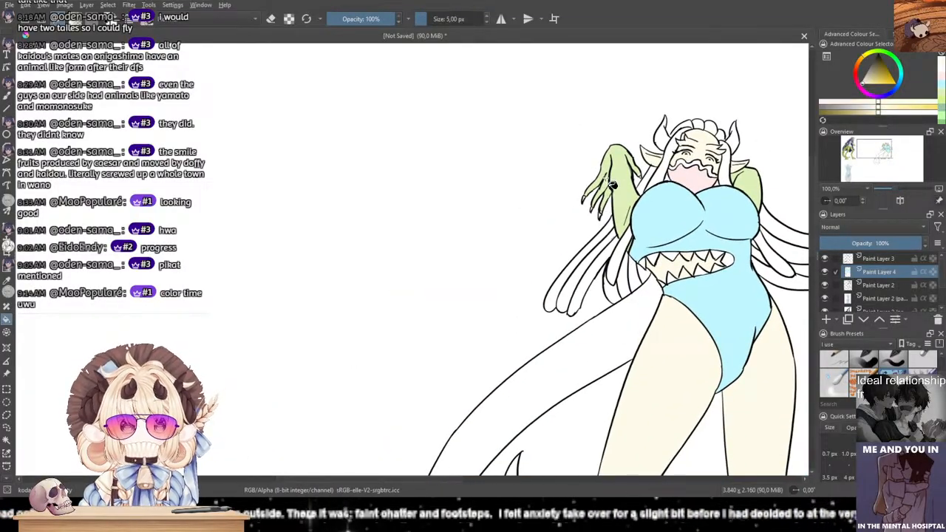
{"action": "left_click_drag", "start_coordinate": [462, 220], "coordinate": [547, 204]}
{"action": "scroll", "coordinate": [440, 193], "scroll_direction": "down", "scroll_amount": 1}
{"action": "left_click_drag", "start_coordinate": [443, 194], "coordinate": [561, 211]}
{"action": "scroll", "coordinate": [562, 212], "scroll_direction": "up", "scroll_amount": 1}
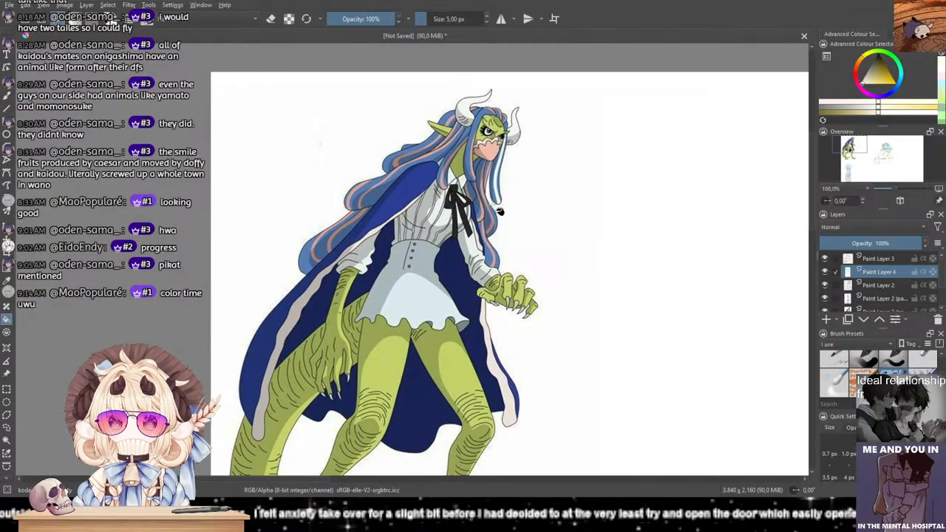
{"action": "left_click_drag", "start_coordinate": [548, 195], "coordinate": [427, 192]}
{"action": "left_click", "coordinate": [899, 84]}
{"action": "mouse_move", "coordinate": [883, 80]}
{"action": "left_mouse_down"}
{"action": "mouse_move", "coordinate": [867, 84]}
{"action": "mouse_move", "coordinate": [879, 88]}
{"action": "left_mouse_up"}
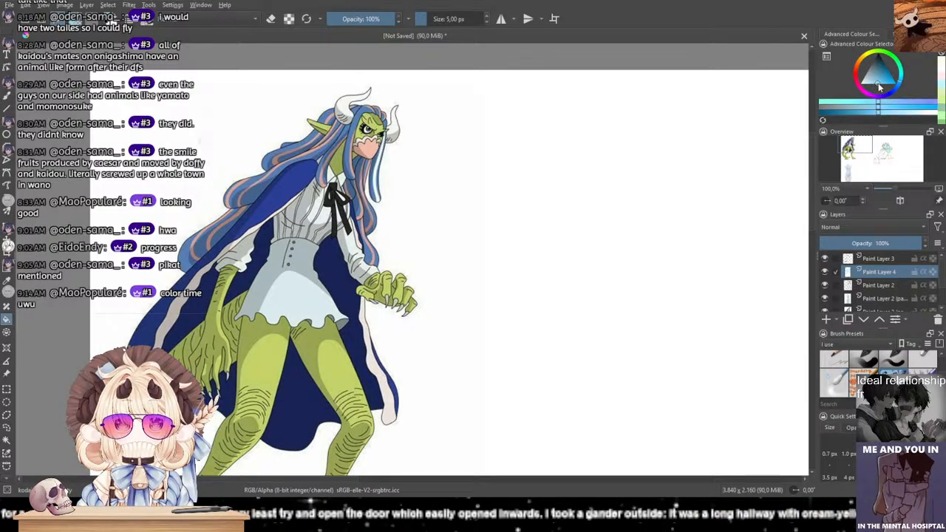
Step: Try filling the hair around the head and face with sky blue and undo the fill
{"action": "left_click_drag", "start_coordinate": [621, 161], "coordinate": [296, 153]}
{"action": "scroll", "coordinate": [610, 214], "scroll_direction": "up", "scroll_amount": 3}
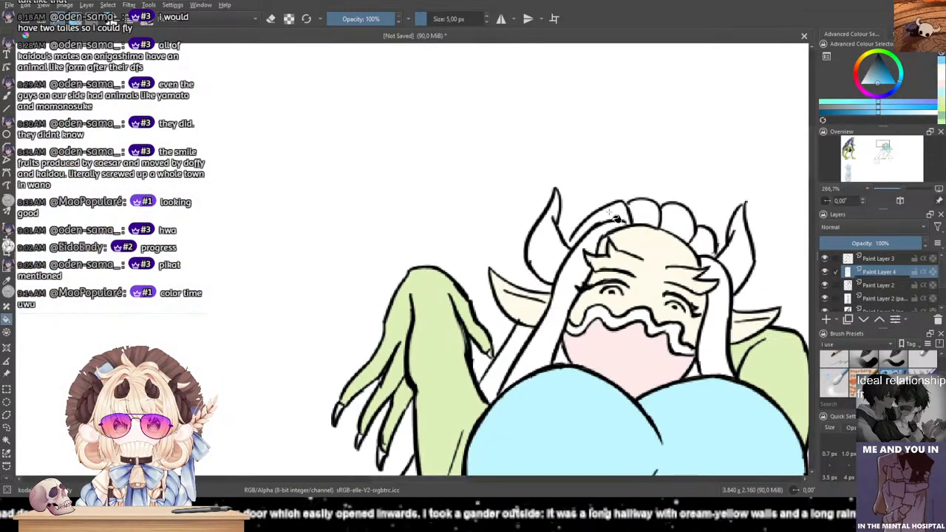
{"action": "scroll", "coordinate": [605, 236], "scroll_direction": "up", "scroll_amount": 2}
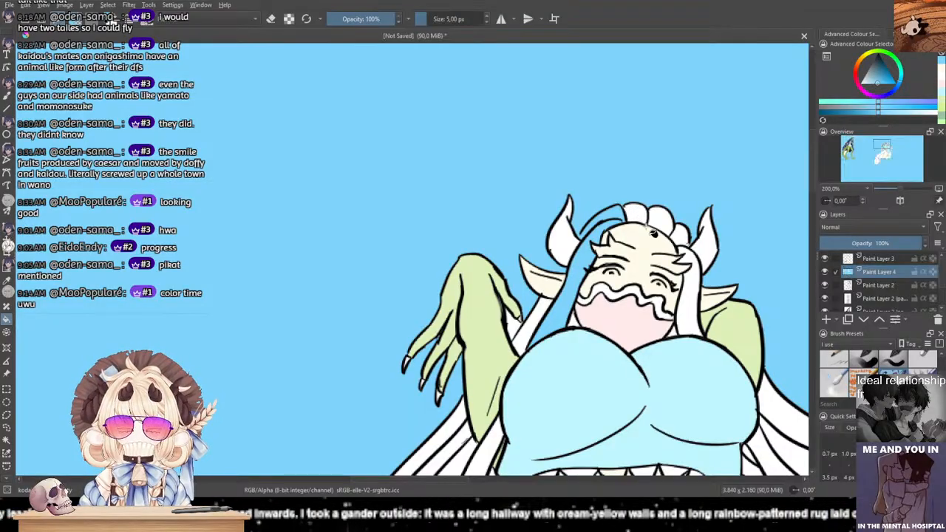
{"action": "scroll", "coordinate": [632, 214], "scroll_direction": "down", "scroll_amount": 2}
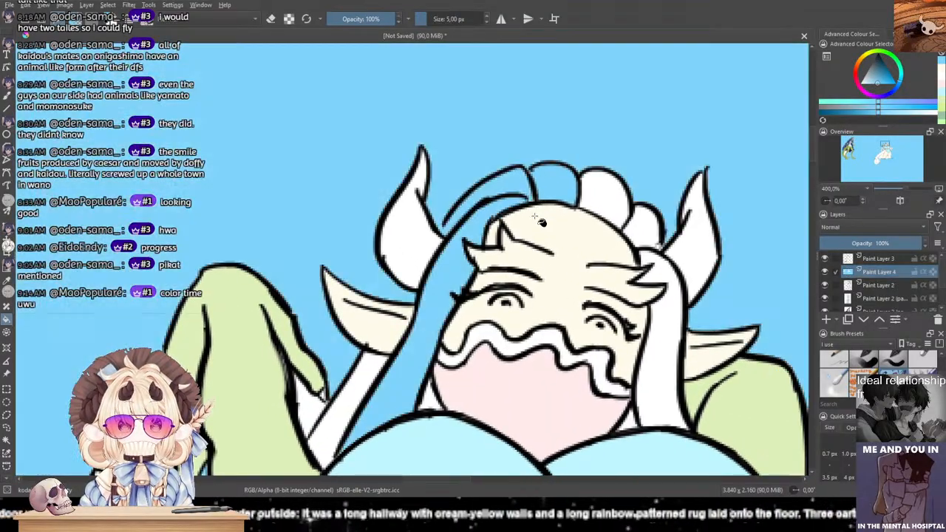
{"action": "key", "text": "ctrl+z"}
Step: Fill the hair strands hanging beneath the raised clawed hand with sky blue, down to the base of the tail
{"action": "left_click_drag", "start_coordinate": [370, 428], "coordinate": [527, 271]}
{"action": "left_click", "coordinate": [521, 290]}
{"action": "left_click", "coordinate": [507, 283]}
{"action": "left_click", "coordinate": [495, 277]}
{"action": "left_click", "coordinate": [541, 336]}
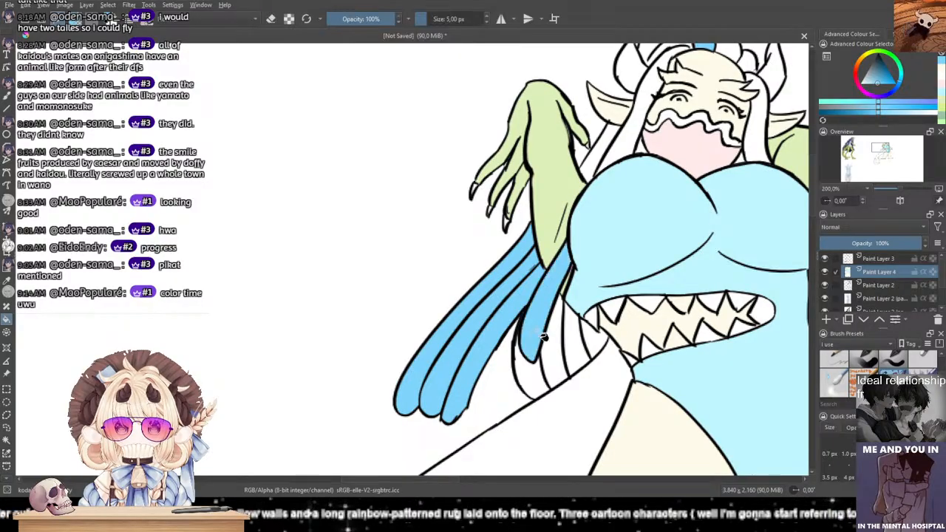
{"action": "left_click", "coordinate": [554, 338]}
{"action": "left_click", "coordinate": [526, 375]}
{"action": "left_click", "coordinate": [577, 361]}
{"action": "left_click", "coordinate": [598, 348]}
Step: Fill the flowing hair strands on the opposite side of the torso with the same sky blue
{"action": "left_click_drag", "start_coordinate": [596, 279], "coordinate": [362, 228]}
{"action": "scroll", "coordinate": [520, 146], "scroll_direction": "down", "scroll_amount": 1}
{"action": "left_click", "coordinate": [549, 211]}
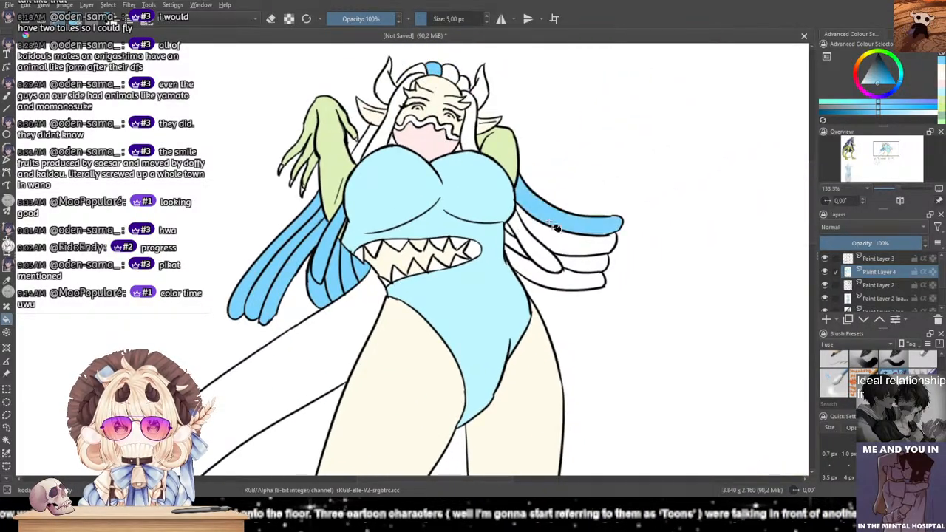
{"action": "left_click", "coordinate": [548, 240]}
{"action": "left_click", "coordinate": [566, 266]}
{"action": "left_click", "coordinate": [593, 269]}
{"action": "left_click", "coordinate": [582, 286]}
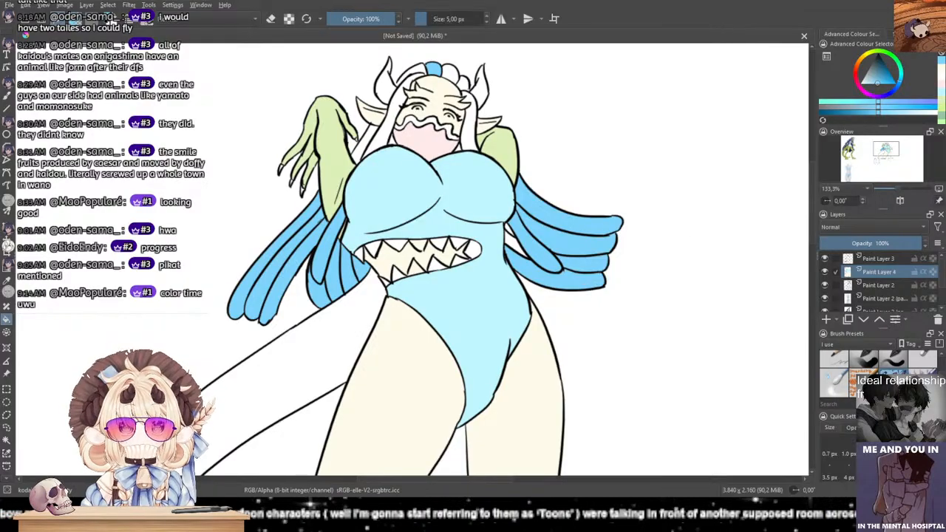
Step: Reselect the muted light green and fill the tail's upper section and tip above the horizontal line
{"action": "left_click", "coordinate": [942, 107]}
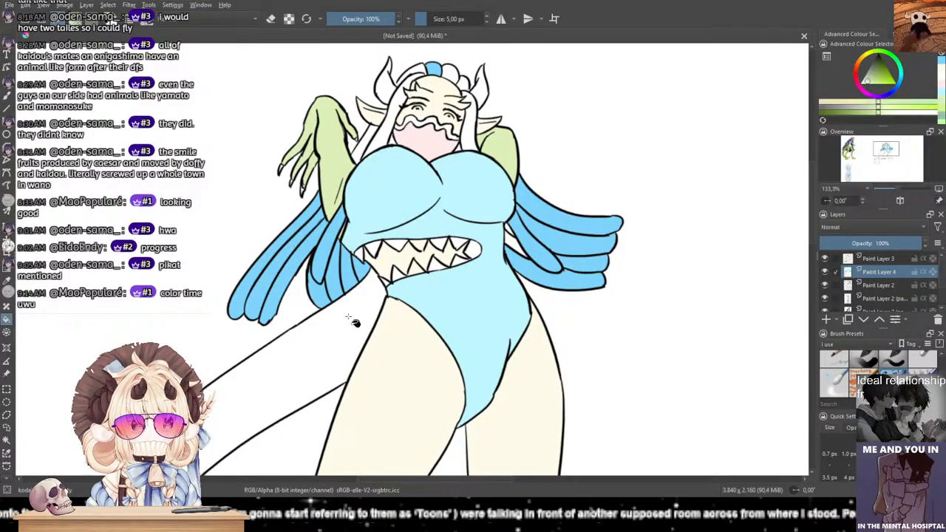
{"action": "left_click", "coordinate": [351, 316]}
{"action": "scroll", "coordinate": [437, 268], "scroll_direction": "down", "scroll_amount": 2}
{"action": "left_click_drag", "start_coordinate": [438, 267], "coordinate": [529, 205]}
{"action": "scroll", "coordinate": [510, 240], "scroll_direction": "up", "scroll_amount": 1}
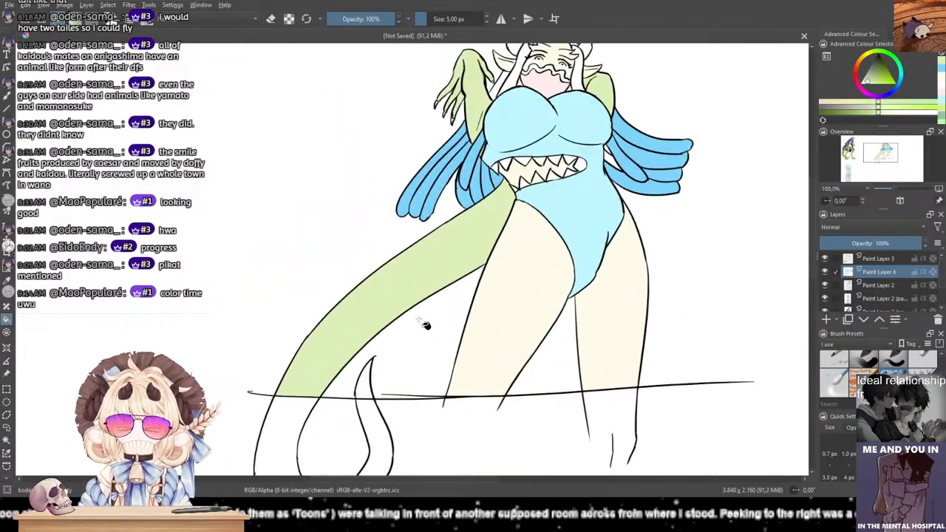
{"action": "left_click", "coordinate": [365, 384]}
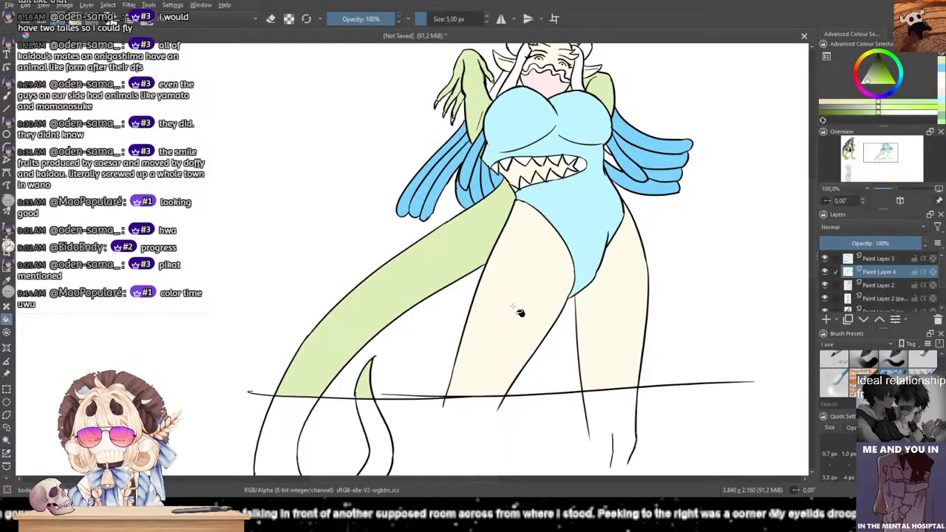
Step: Reselect the sky blue and fill the remaining rounded hair bumps on the head and the front lock beside the lowered arm
{"action": "scroll", "coordinate": [554, 181], "scroll_direction": "up", "scroll_amount": 2}
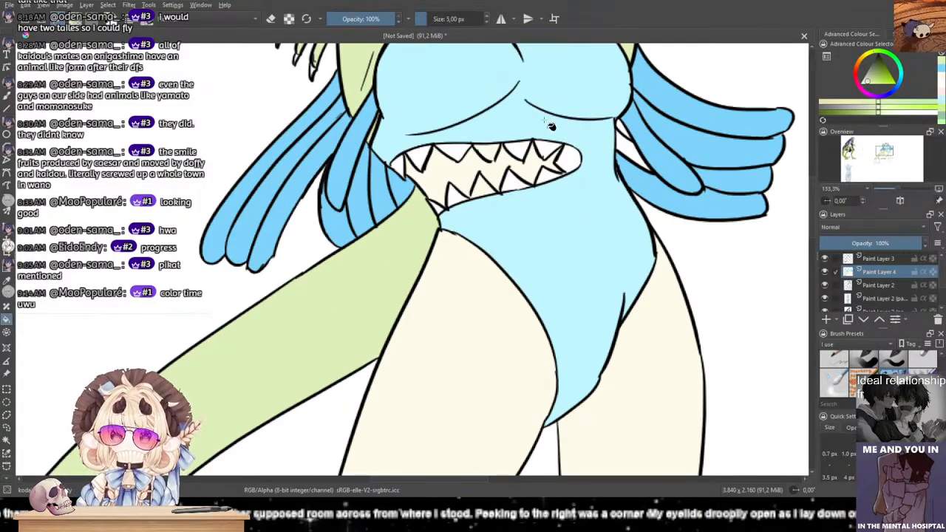
{"action": "left_click_drag", "start_coordinate": [536, 130], "coordinate": [547, 237]}
{"action": "scroll", "coordinate": [546, 233], "scroll_direction": "down", "scroll_amount": 1}
{"action": "scroll", "coordinate": [548, 182], "scroll_direction": "down", "scroll_amount": 1}
{"action": "left_click_drag", "start_coordinate": [547, 147], "coordinate": [544, 195]}
{"action": "scroll", "coordinate": [544, 193], "scroll_direction": "up", "scroll_amount": 1}
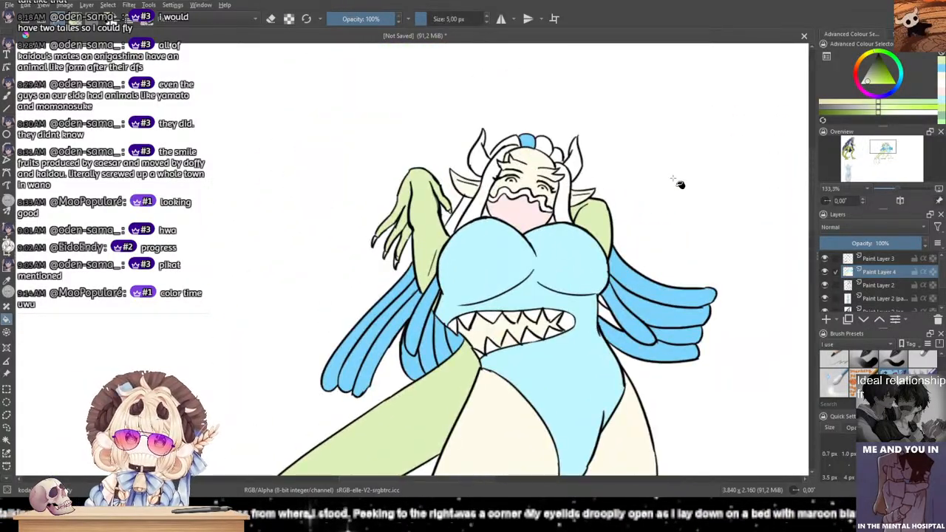
{"action": "scroll", "coordinate": [521, 225], "scroll_direction": "up", "scroll_amount": 1}
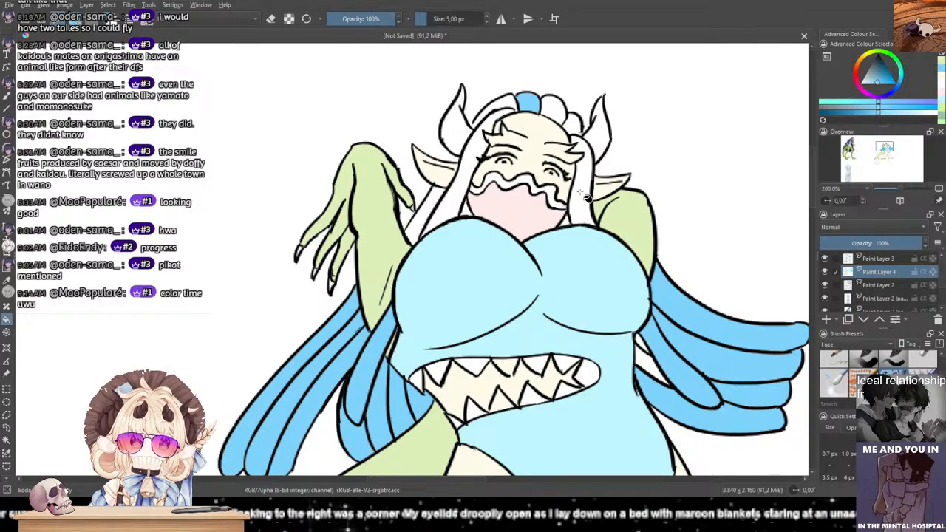
{"action": "scroll", "coordinate": [576, 133], "scroll_direction": "down", "scroll_amount": 1}
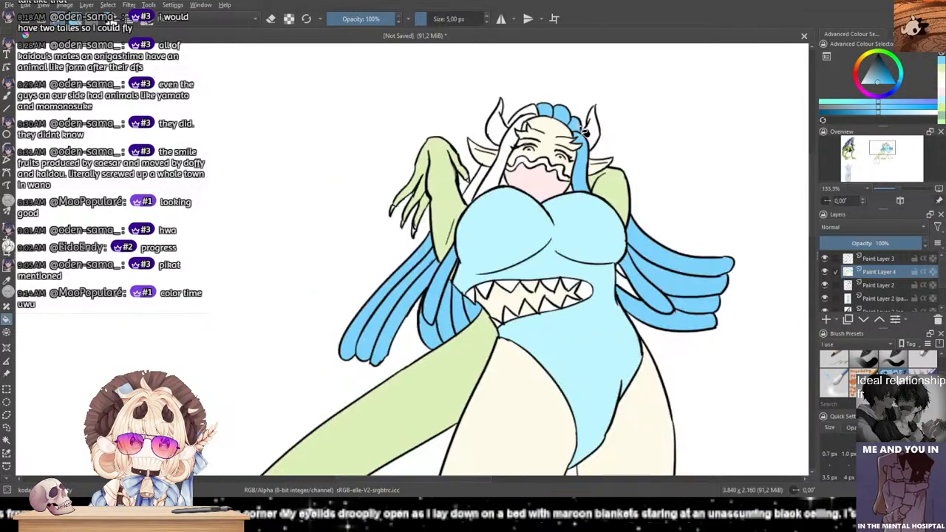
Step: Fill the hair section between the raised arm and the ear with sky blue
{"action": "scroll", "coordinate": [576, 133], "scroll_direction": "up", "scroll_amount": 2}
{"action": "left_click_drag", "start_coordinate": [513, 143], "coordinate": [561, 145]}
{"action": "left_click", "coordinate": [427, 238]}
{"action": "scroll", "coordinate": [504, 226], "scroll_direction": "down", "scroll_amount": 1}
{"action": "left_click_drag", "start_coordinate": [551, 204], "coordinate": [509, 193]}
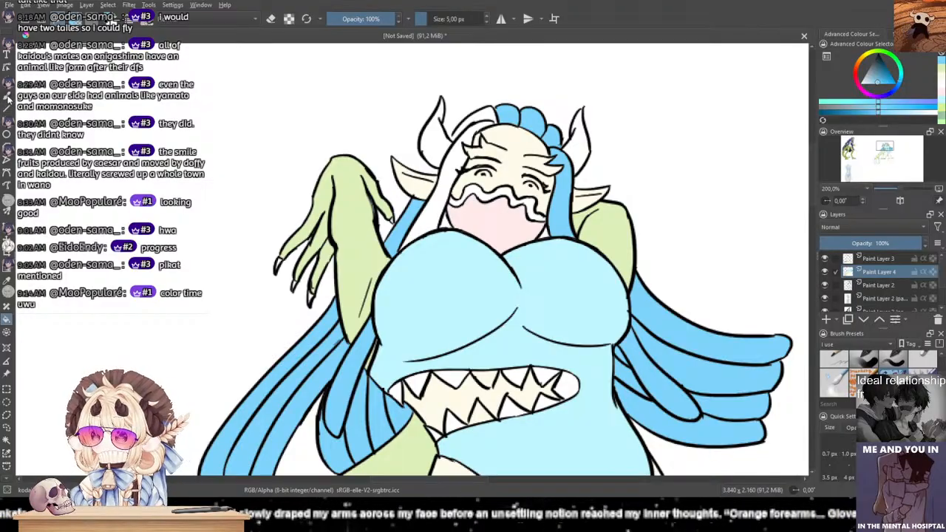
Step: Paint the remaining hair bump beside the horn on the raised-arm side with sky blue
{"action": "scroll", "coordinate": [244, 150], "scroll_direction": "up", "scroll_amount": 4}
{"action": "scroll", "coordinate": [245, 263], "scroll_direction": "down", "scroll_amount": 1}
{"action": "left_click_drag", "start_coordinate": [248, 263], "coordinate": [133, 184]}
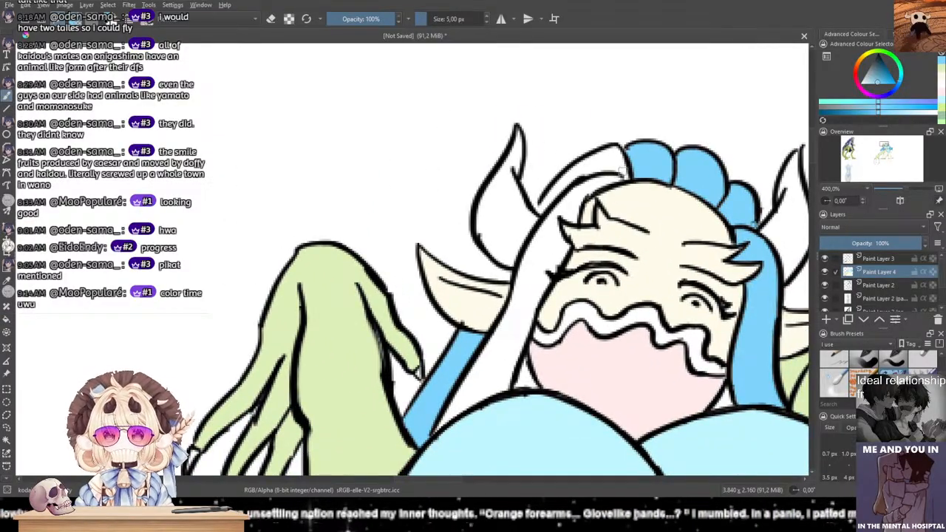
{"action": "mouse_move", "coordinate": [580, 190]}
{"action": "left_mouse_down"}
{"action": "mouse_move", "coordinate": [543, 220]}
{"action": "mouse_move", "coordinate": [549, 194]}
{"action": "mouse_move", "coordinate": [552, 204]}
{"action": "mouse_move", "coordinate": [584, 166]}
{"action": "mouse_move", "coordinate": [562, 180]}
{"action": "mouse_move", "coordinate": [614, 163]}
{"action": "left_mouse_up"}
{"action": "left_click_drag", "start_coordinate": [576, 191], "coordinate": [619, 173]}
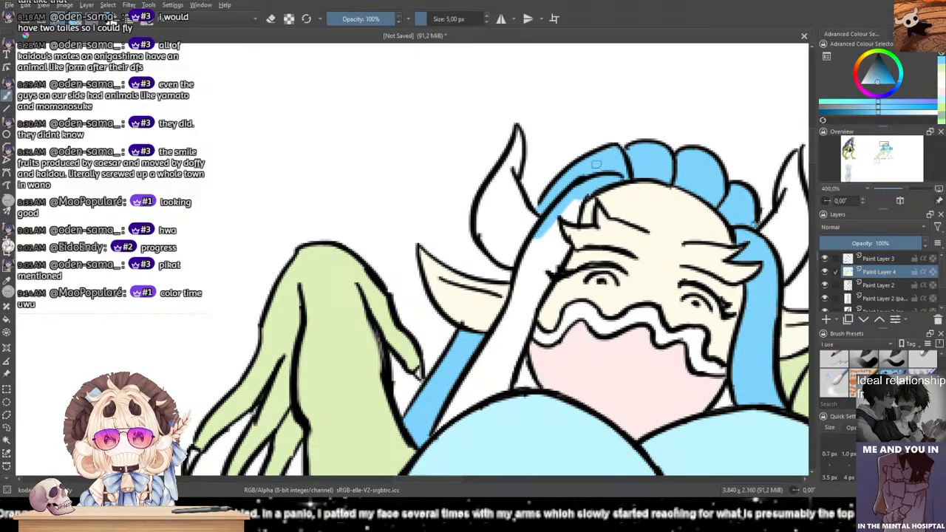
Step: Paint the front hair lock between the ear and face sky blue, from the forehead down to the chest
{"action": "left_click_drag", "start_coordinate": [538, 235], "coordinate": [515, 289]}
{"action": "left_click_drag", "start_coordinate": [478, 270], "coordinate": [531, 151]}
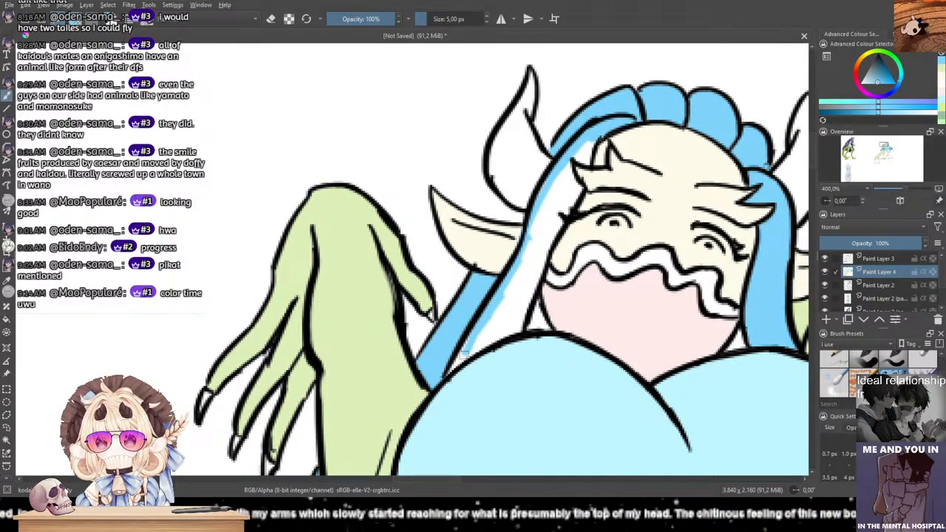
{"action": "left_click_drag", "start_coordinate": [521, 328], "coordinate": [547, 243]}
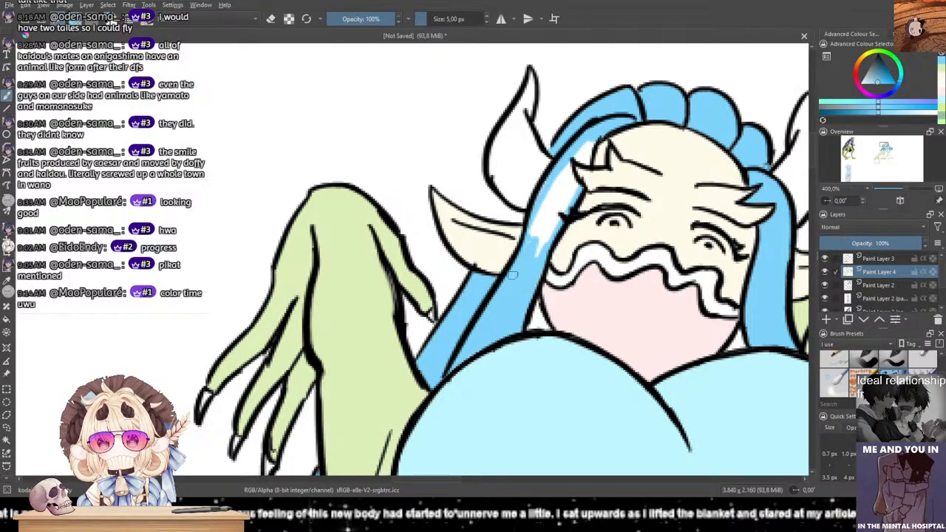
{"action": "left_click_drag", "start_coordinate": [570, 167], "coordinate": [537, 231]}
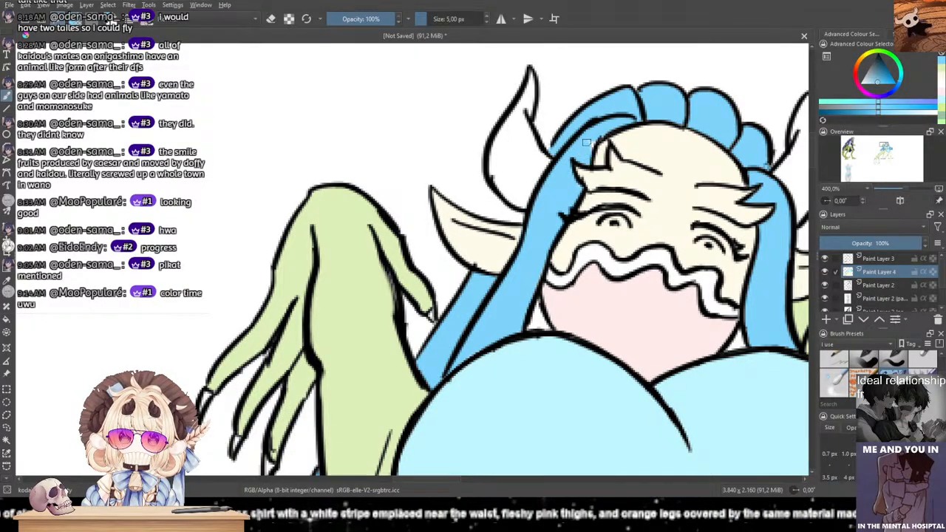
Step: Select white and paint over the remaining cream-coloured upper and lower teeth in the belly mouth
{"action": "left_click_drag", "start_coordinate": [542, 83], "coordinate": [344, 81]}
{"action": "left_click_drag", "start_coordinate": [459, 324], "coordinate": [493, 136]}
{"action": "scroll", "coordinate": [515, 143], "scroll_direction": "down", "scroll_amount": 3}
{"action": "scroll", "coordinate": [489, 221], "scroll_direction": "up", "scroll_amount": 2}
{"action": "scroll", "coordinate": [511, 222], "scroll_direction": "down", "scroll_amount": 1}
{"action": "scroll", "coordinate": [511, 221], "scroll_direction": "down", "scroll_amount": 1}
{"action": "scroll", "coordinate": [480, 188], "scroll_direction": "up", "scroll_amount": 3}
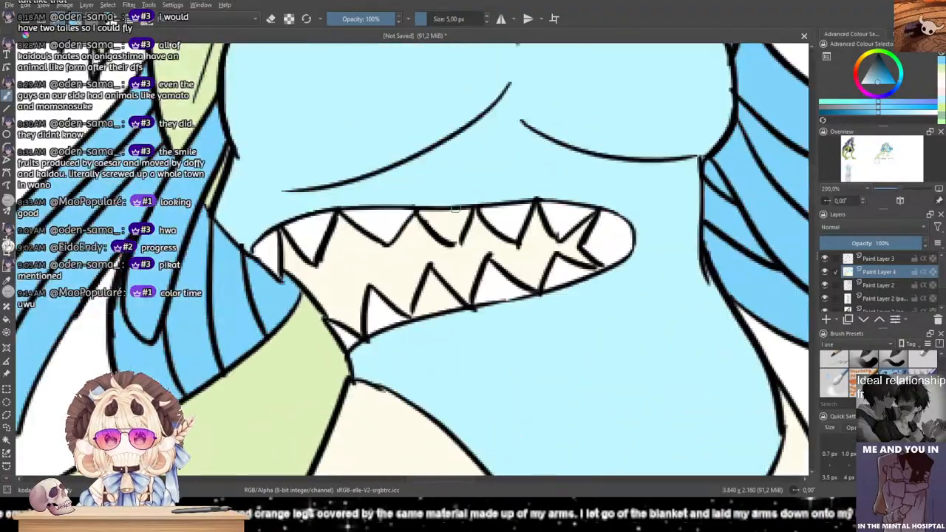
{"action": "scroll", "coordinate": [476, 221], "scroll_direction": "up", "scroll_amount": 3}
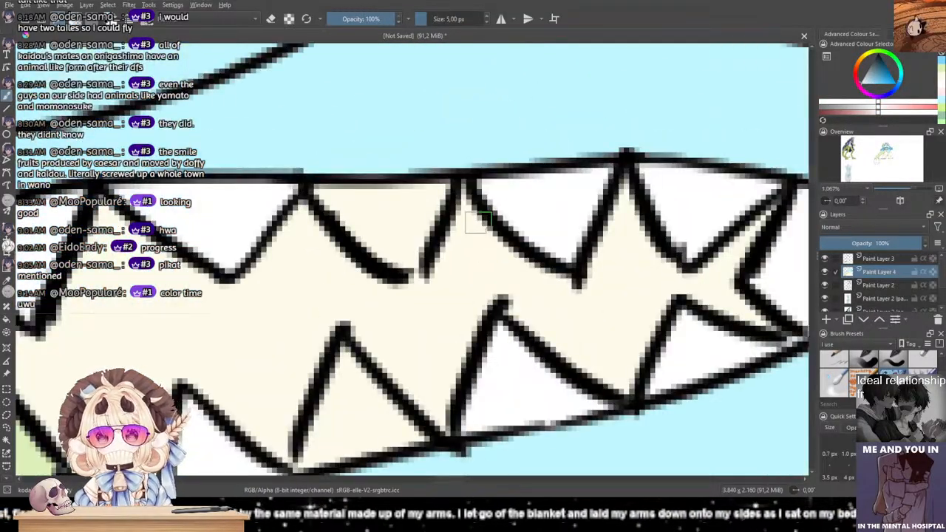
{"action": "left_click_drag", "start_coordinate": [477, 221], "coordinate": [525, 266]}
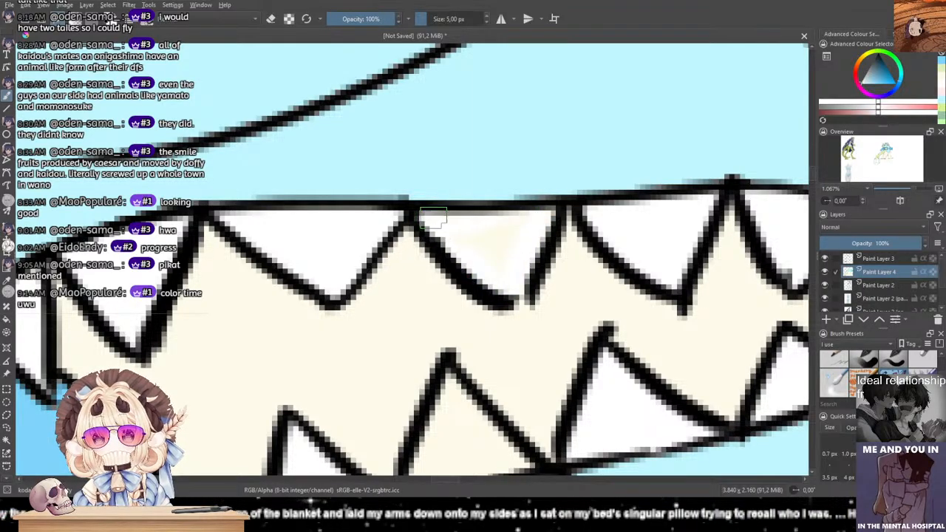
{"action": "scroll", "coordinate": [443, 279], "scroll_direction": "down", "scroll_amount": 3}
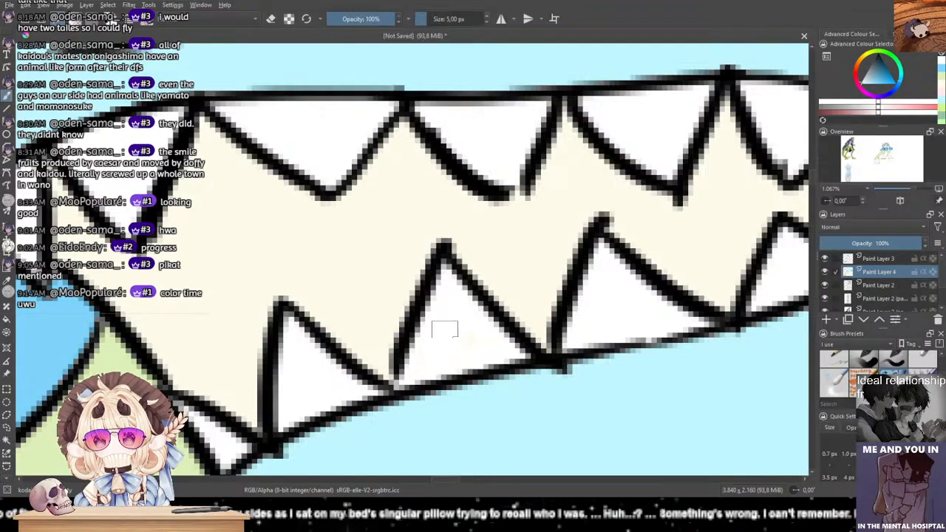
{"action": "scroll", "coordinate": [438, 291], "scroll_direction": "down", "scroll_amount": 7}
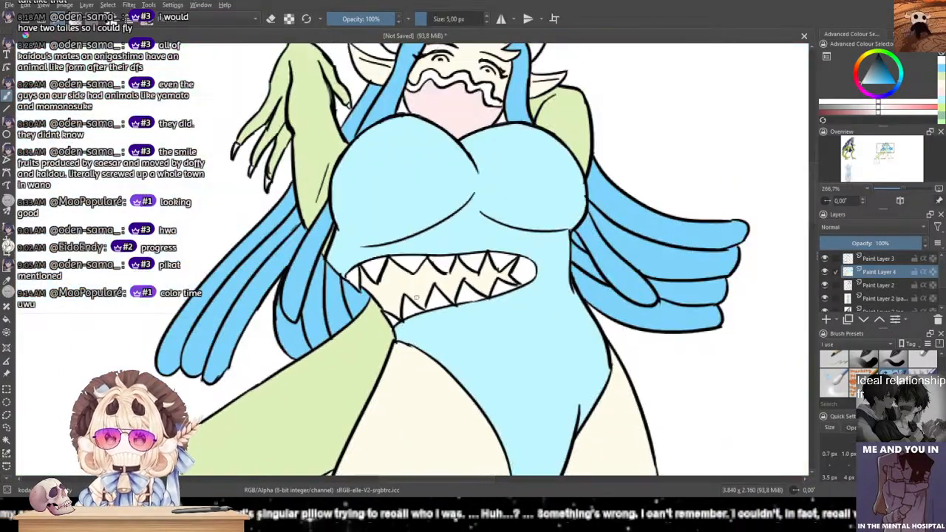
Step: Paint the whites of both eyes around the irises beneath the upper lash lines
{"action": "scroll", "coordinate": [431, 312], "scroll_direction": "up", "scroll_amount": 2}
{"action": "scroll", "coordinate": [470, 252], "scroll_direction": "down", "scroll_amount": 1}
{"action": "scroll", "coordinate": [470, 251], "scroll_direction": "down", "scroll_amount": 2}
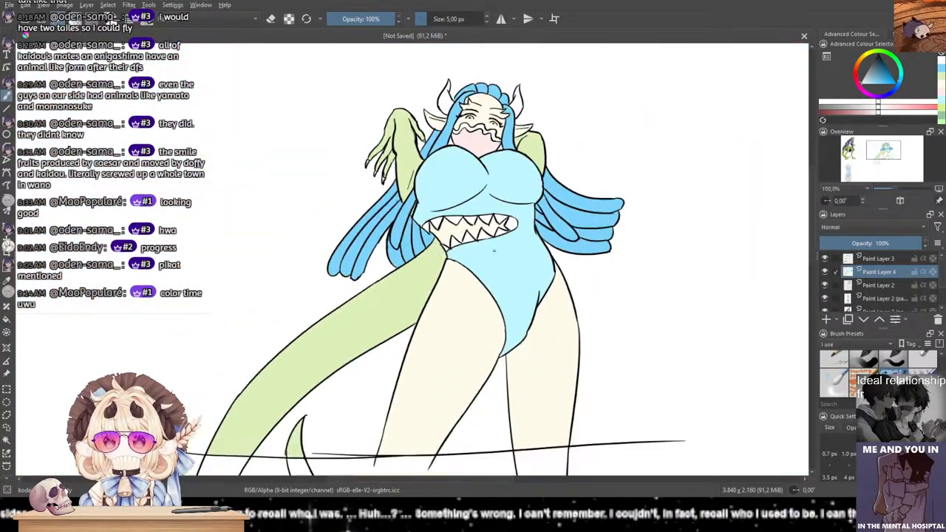
{"action": "scroll", "coordinate": [613, 152], "scroll_direction": "up", "scroll_amount": 1}
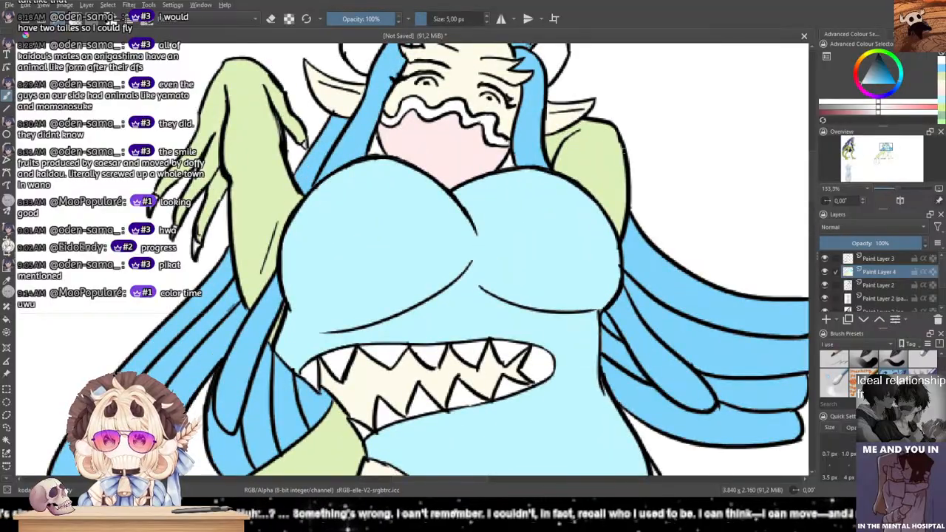
{"action": "scroll", "coordinate": [403, 81], "scroll_direction": "up", "scroll_amount": 1}
{"action": "scroll", "coordinate": [296, 303], "scroll_direction": "down", "scroll_amount": 3}
{"action": "left_click_drag", "start_coordinate": [231, 221], "coordinate": [597, 235]}
{"action": "scroll", "coordinate": [489, 246], "scroll_direction": "up", "scroll_amount": 2}
{"action": "left_click_drag", "start_coordinate": [104, 174], "coordinate": [167, 224]}
{"action": "scroll", "coordinate": [506, 226], "scroll_direction": "down", "scroll_amount": 2}
{"action": "left_click_drag", "start_coordinate": [603, 254], "coordinate": [249, 130]}
{"action": "left_click_drag", "start_coordinate": [698, 284], "coordinate": [464, 266]}
{"action": "scroll", "coordinate": [464, 265], "scroll_direction": "up", "scroll_amount": 4}
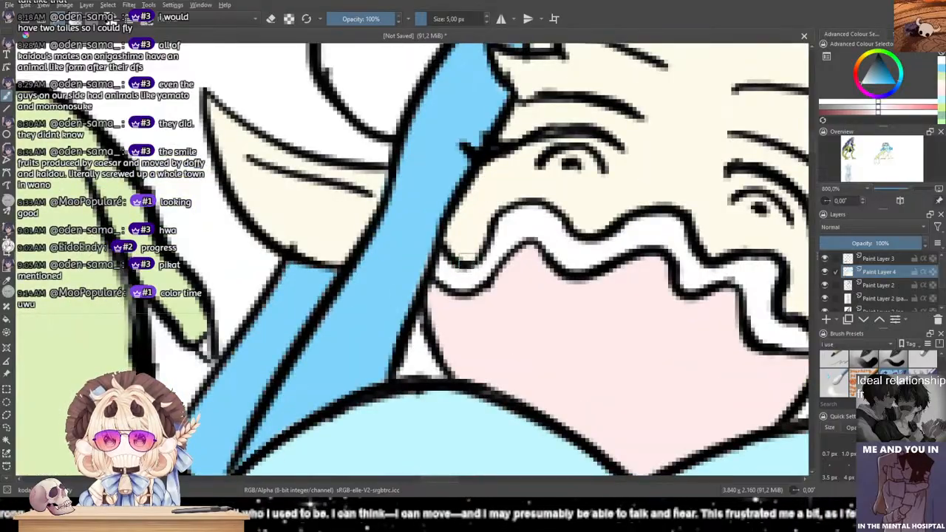
{"action": "left_click_drag", "start_coordinate": [539, 210], "coordinate": [411, 262]}
{"action": "scroll", "coordinate": [411, 262], "scroll_direction": "up", "scroll_amount": 2}
{"action": "scroll", "coordinate": [411, 262], "scroll_direction": "up", "scroll_amount": 1}
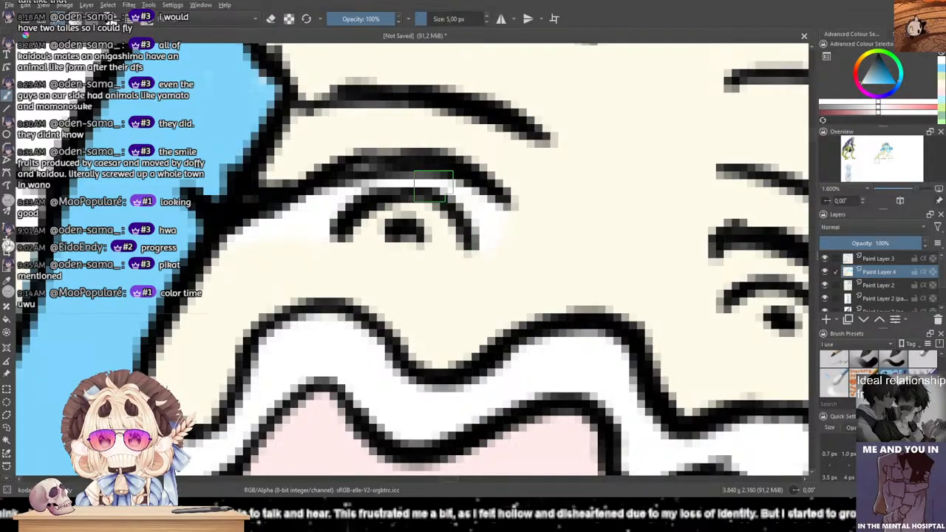
{"action": "mouse_move", "coordinate": [476, 257]}
{"action": "left_mouse_down"}
{"action": "mouse_move", "coordinate": [317, 227]}
{"action": "mouse_move", "coordinate": [218, 224]}
{"action": "left_mouse_up"}
{"action": "mouse_move", "coordinate": [488, 231]}
{"action": "left_mouse_down"}
{"action": "mouse_move", "coordinate": [469, 225]}
{"action": "mouse_move", "coordinate": [557, 249]}
{"action": "mouse_move", "coordinate": [615, 341]}
{"action": "mouse_move", "coordinate": [604, 329]}
{"action": "left_mouse_up"}
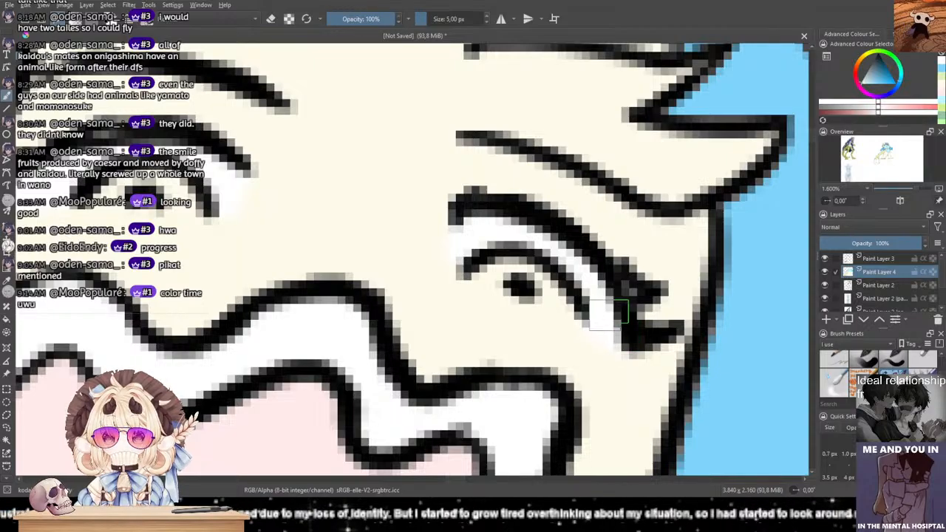
Step: Choose a dark golden brown and paint the irises of both eyes
{"action": "left_click", "coordinate": [880, 69]}
{"action": "left_click", "coordinate": [879, 65]}
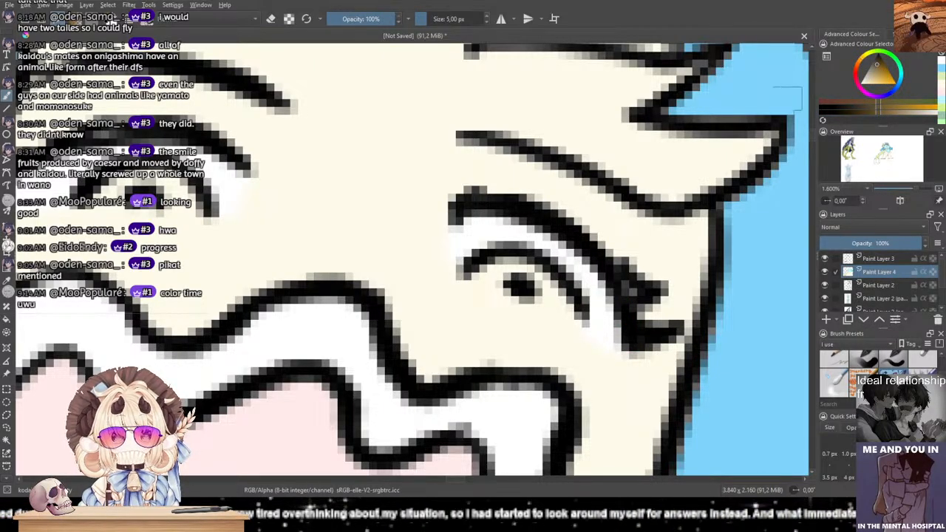
{"action": "mouse_move", "coordinate": [459, 279]}
{"action": "left_mouse_down"}
{"action": "mouse_move", "coordinate": [496, 267]}
{"action": "mouse_move", "coordinate": [550, 297]}
{"action": "mouse_move", "coordinate": [522, 289]}
{"action": "mouse_move", "coordinate": [575, 313]}
{"action": "left_mouse_up"}
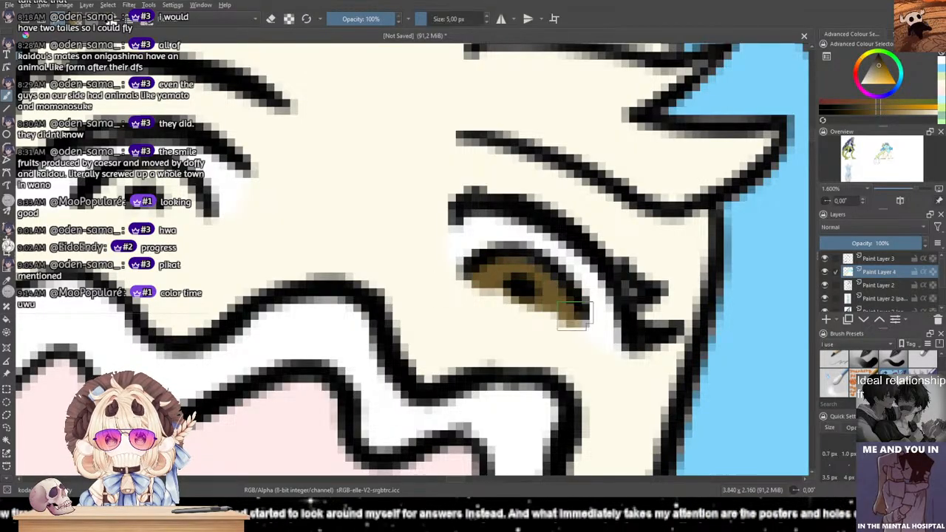
{"action": "left_click_drag", "start_coordinate": [354, 187], "coordinate": [432, 159]}
{"action": "left_click_drag", "start_coordinate": [327, 147], "coordinate": [481, 165]}
{"action": "mouse_move", "coordinate": [374, 163]}
{"action": "left_mouse_down"}
{"action": "mouse_move", "coordinate": [367, 186]}
{"action": "mouse_move", "coordinate": [430, 201]}
{"action": "mouse_move", "coordinate": [400, 173]}
{"action": "mouse_move", "coordinate": [389, 189]}
{"action": "mouse_move", "coordinate": [352, 179]}
{"action": "mouse_move", "coordinate": [390, 175]}
{"action": "left_mouse_up"}
{"action": "scroll", "coordinate": [389, 175], "scroll_direction": "down", "scroll_amount": 8}
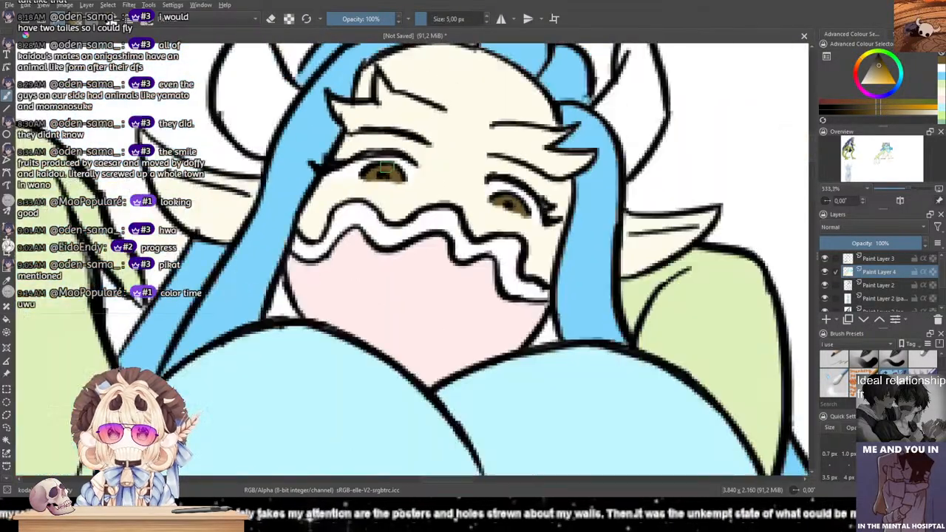
Step: Add a new paint layer above the flat colours and choose a pale orange for shading
{"action": "left_click_drag", "start_coordinate": [410, 237], "coordinate": [456, 155]}
{"action": "left_click_drag", "start_coordinate": [504, 259], "coordinate": [527, 207]}
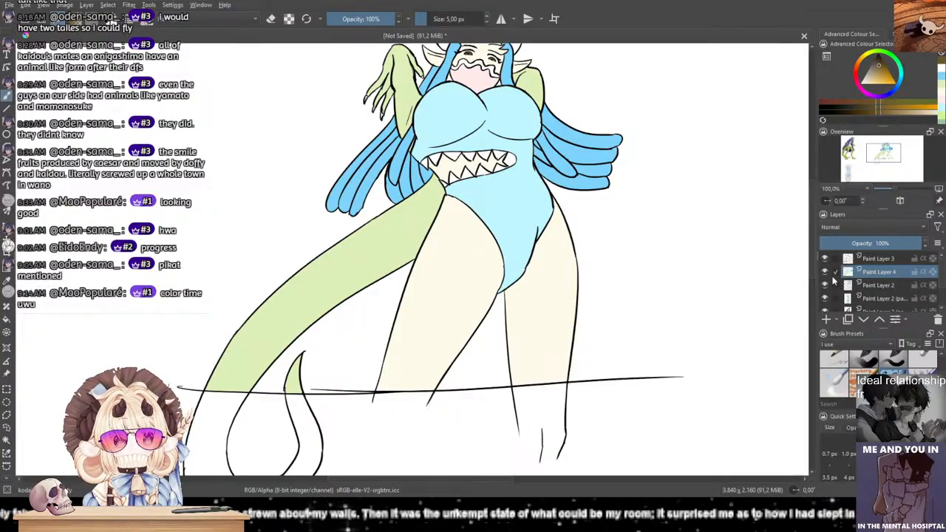
{"action": "left_click", "coordinate": [826, 319]}
{"action": "left_click_drag", "start_coordinate": [592, 207], "coordinate": [603, 267]}
{"action": "scroll", "coordinate": [448, 242], "scroll_direction": "up", "scroll_amount": 2}
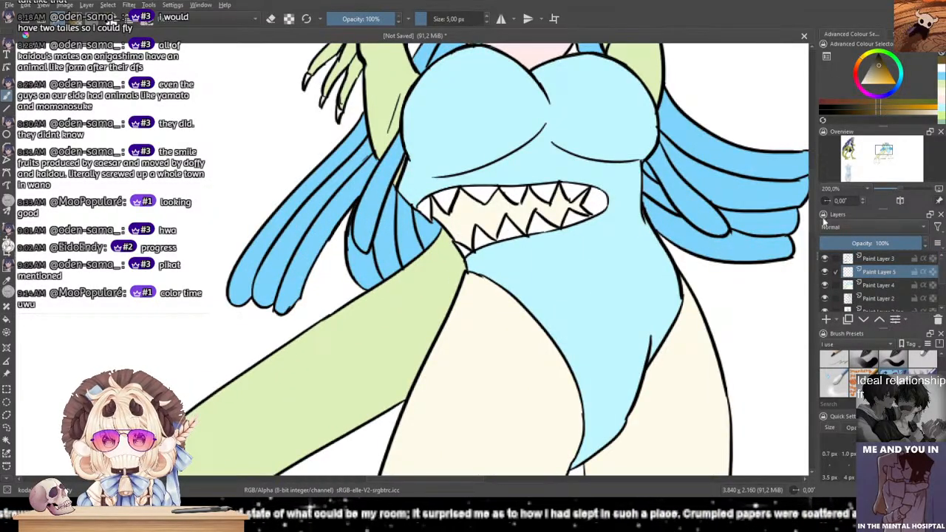
{"action": "left_click", "coordinate": [874, 83]}
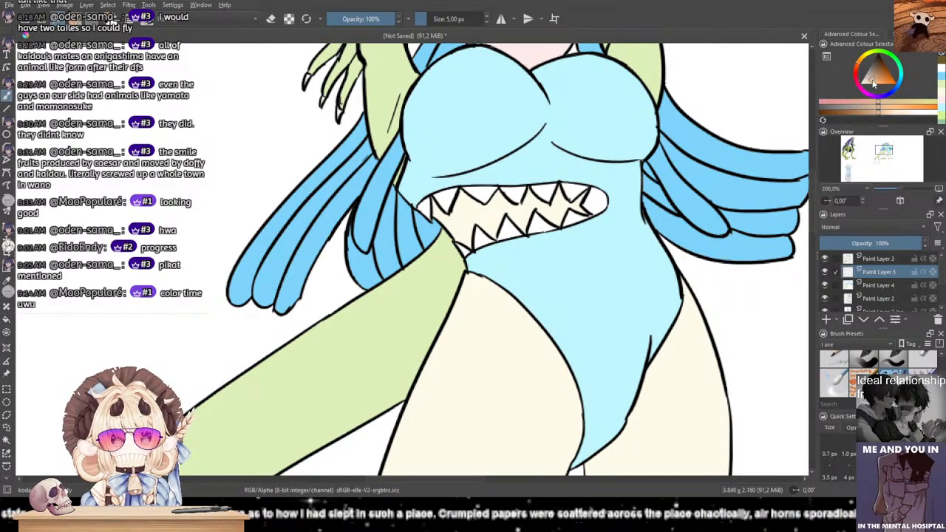
Step: Try Overlay blending on the new layer with pale orange test strokes on the bodysuit using different brushes
{"action": "left_click", "coordinate": [856, 227]}
{"action": "left_click_drag", "start_coordinate": [533, 248], "coordinate": [616, 286]}
{"action": "key", "text": "ctrl+z"}
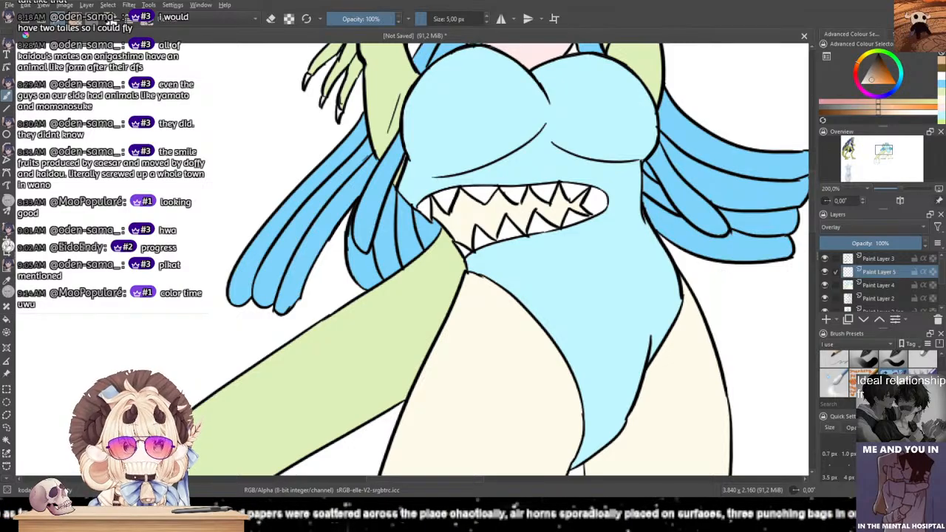
{"action": "left_click_drag", "start_coordinate": [942, 389], "coordinate": [944, 371]}
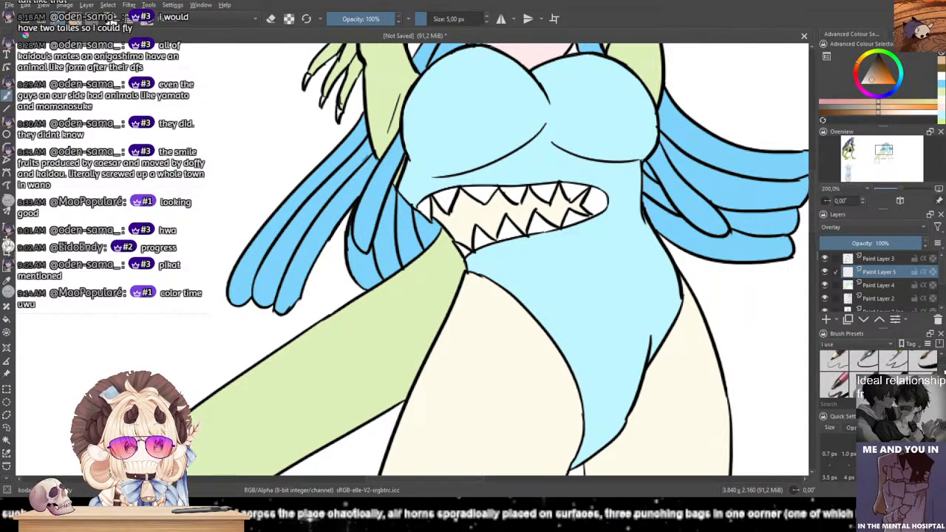
{"action": "left_click", "coordinate": [894, 360]}
{"action": "mouse_move", "coordinate": [550, 255]}
{"action": "left_mouse_down"}
{"action": "mouse_move", "coordinate": [573, 349]}
{"action": "mouse_move", "coordinate": [539, 311]}
{"action": "mouse_move", "coordinate": [614, 249]}
{"action": "left_mouse_up"}
{"action": "key", "text": "ctrl+z"}
Step: Set the new layer's blending mode to Multiply, choose a lighter pale orange and test it over the bodysuit and thigh
{"action": "left_click_drag", "start_coordinate": [885, 74], "coordinate": [877, 82]}
{"action": "left_click", "coordinate": [851, 225]}
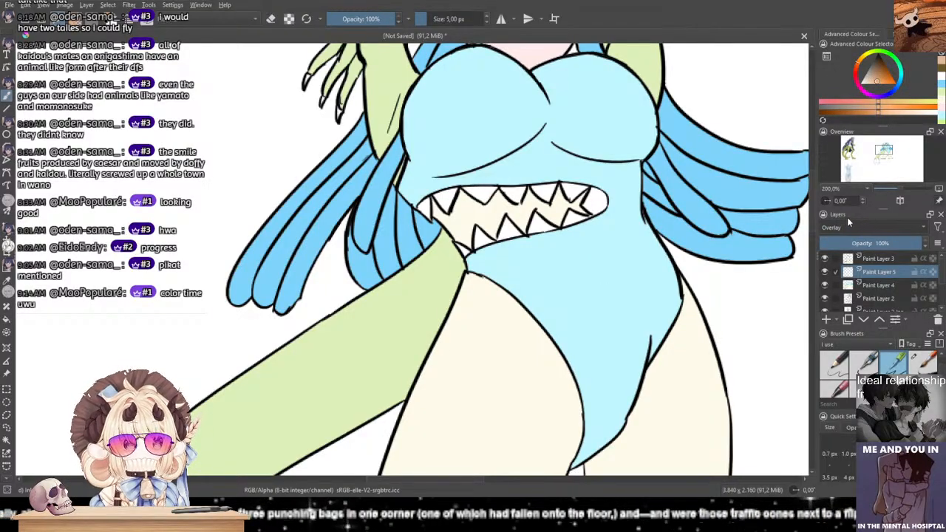
{"action": "left_click", "coordinate": [849, 213]}
{"action": "mouse_move", "coordinate": [557, 265]}
{"action": "left_mouse_down"}
{"action": "mouse_move", "coordinate": [583, 244]}
{"action": "mouse_move", "coordinate": [597, 301]}
{"action": "left_mouse_up"}
{"action": "key", "text": "ctrl+z"}
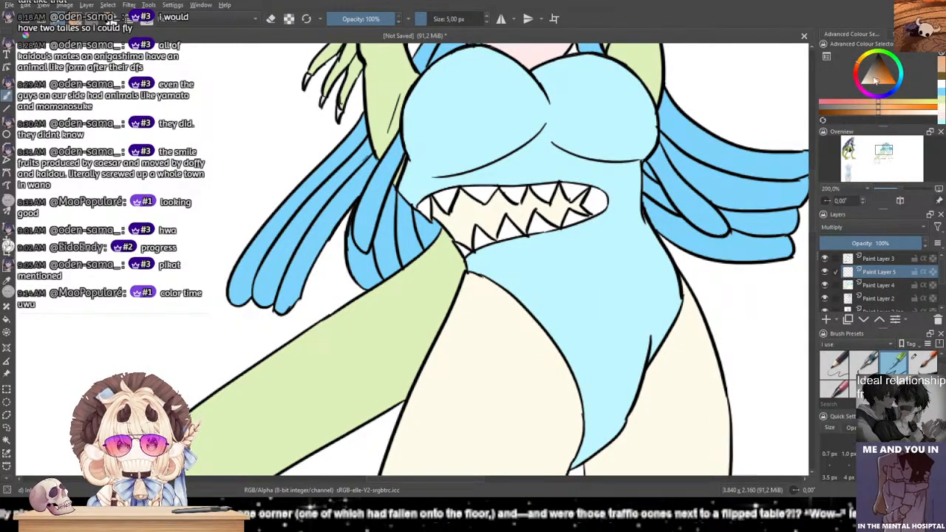
{"action": "left_click", "coordinate": [870, 90]}
{"action": "mouse_move", "coordinate": [527, 278]}
{"action": "left_mouse_down"}
{"action": "mouse_move", "coordinate": [490, 373]}
{"action": "mouse_move", "coordinate": [514, 411]}
{"action": "left_mouse_up"}
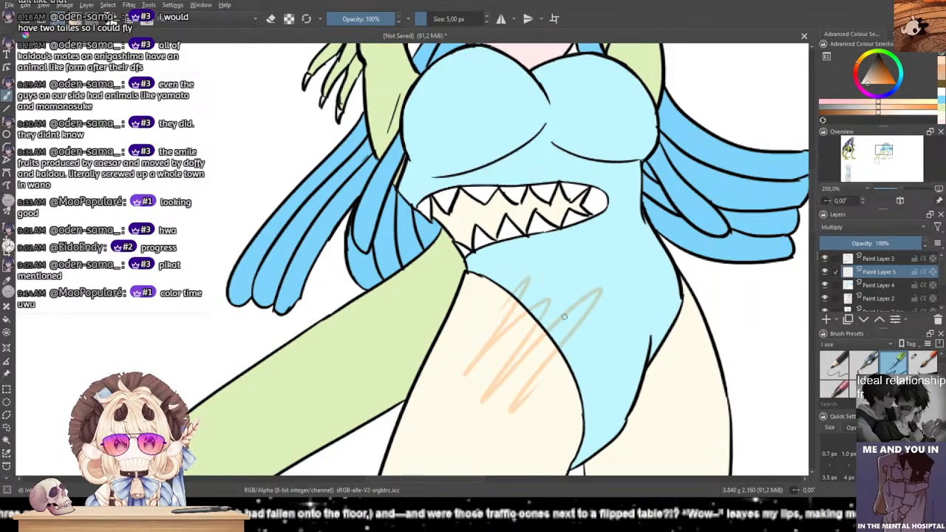
{"action": "key", "text": "ctrl+z"}
Step: Switch to a 40 px round brush and shade the bodysuit beneath the chest down to the belly mouth's upper teeth
{"action": "left_click_drag", "start_coordinate": [469, 80], "coordinate": [444, 237]}
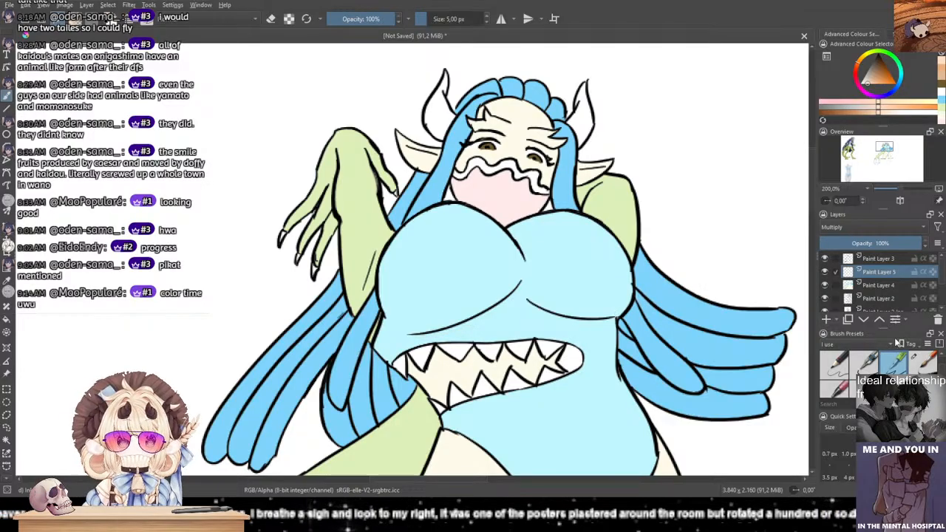
{"action": "left_click", "coordinate": [921, 361]}
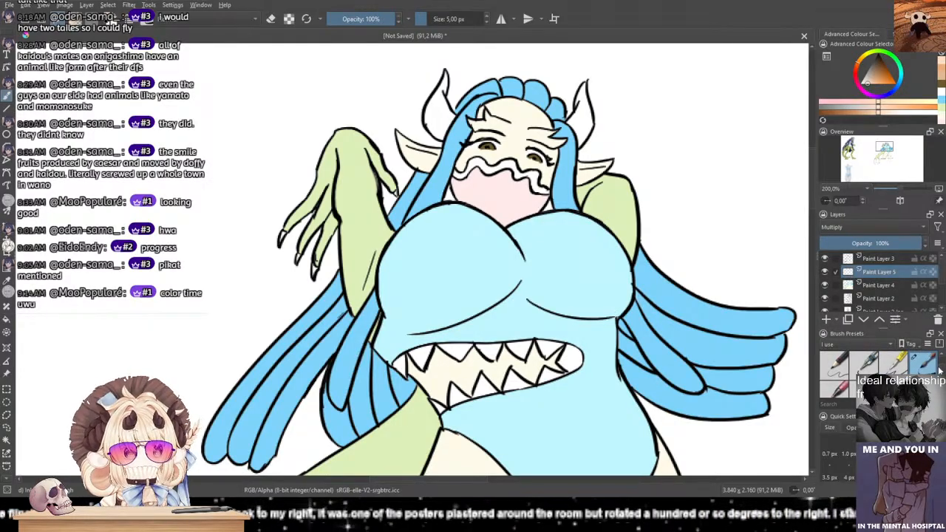
{"action": "left_click_drag", "start_coordinate": [941, 371], "coordinate": [944, 363]}
{"action": "left_click", "coordinate": [923, 362]}
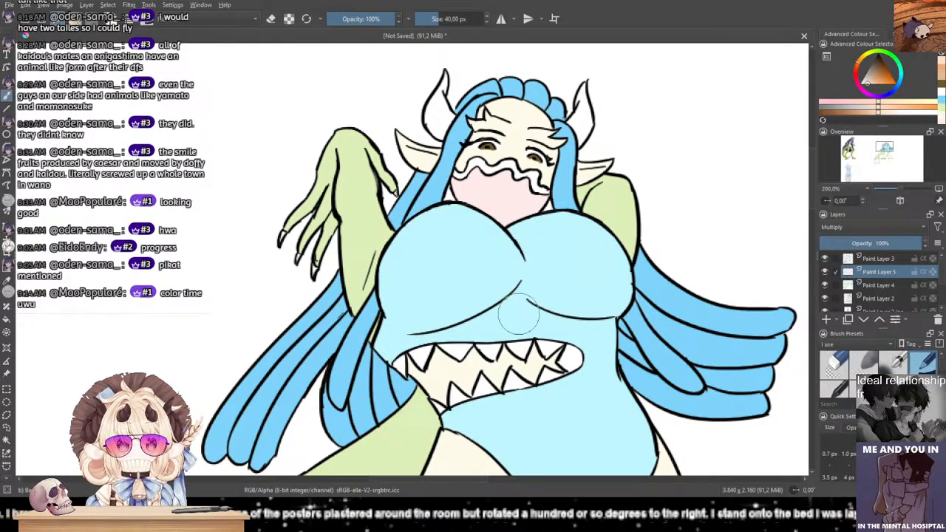
{"action": "left_click_drag", "start_coordinate": [519, 314], "coordinate": [464, 336]}
{"action": "mouse_move", "coordinate": [515, 317]}
{"action": "left_mouse_down"}
{"action": "mouse_move", "coordinate": [439, 342]}
{"action": "mouse_move", "coordinate": [480, 333]}
{"action": "mouse_move", "coordinate": [425, 359]}
{"action": "mouse_move", "coordinate": [472, 380]}
{"action": "left_mouse_up"}
{"action": "key", "text": "ctrl+z"}
{"action": "key", "text": "ctrl+z"}
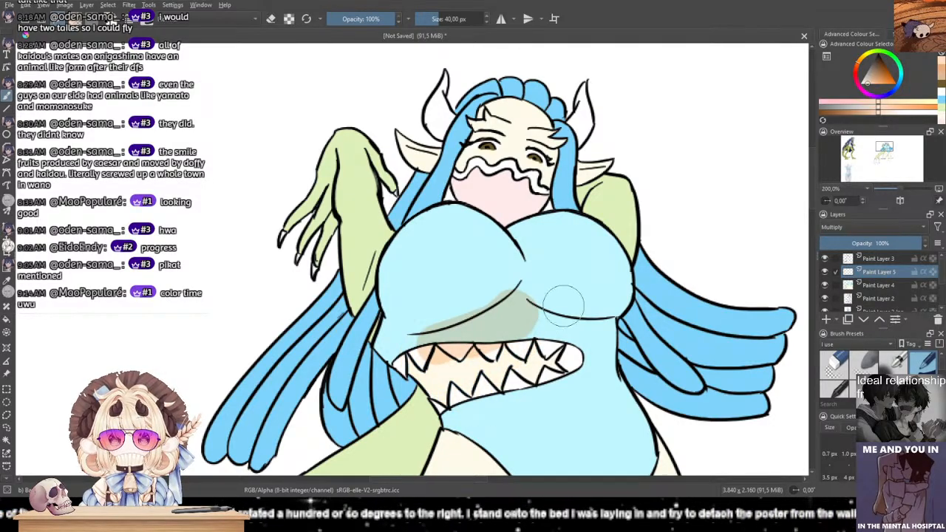
{"action": "mouse_move", "coordinate": [521, 306]}
{"action": "left_mouse_down"}
{"action": "mouse_move", "coordinate": [596, 341]}
{"action": "mouse_move", "coordinate": [541, 330]}
{"action": "mouse_move", "coordinate": [583, 338]}
{"action": "left_mouse_up"}
{"action": "left_click_drag", "start_coordinate": [503, 352], "coordinate": [466, 313]}
Step: Extend the pale orange shading over the breast, upper arm and adjoining hair on the side opposite the raised hand
{"action": "mouse_move", "coordinate": [507, 204]}
{"action": "left_mouse_down"}
{"action": "mouse_move", "coordinate": [520, 255]}
{"action": "mouse_move", "coordinate": [495, 194]}
{"action": "mouse_move", "coordinate": [525, 214]}
{"action": "mouse_move", "coordinate": [524, 230]}
{"action": "mouse_move", "coordinate": [515, 206]}
{"action": "mouse_move", "coordinate": [571, 254]}
{"action": "mouse_move", "coordinate": [584, 231]}
{"action": "mouse_move", "coordinate": [538, 206]}
{"action": "mouse_move", "coordinate": [558, 193]}
{"action": "mouse_move", "coordinate": [555, 213]}
{"action": "mouse_move", "coordinate": [568, 161]}
{"action": "mouse_move", "coordinate": [569, 207]}
{"action": "mouse_move", "coordinate": [554, 164]}
{"action": "left_mouse_up"}
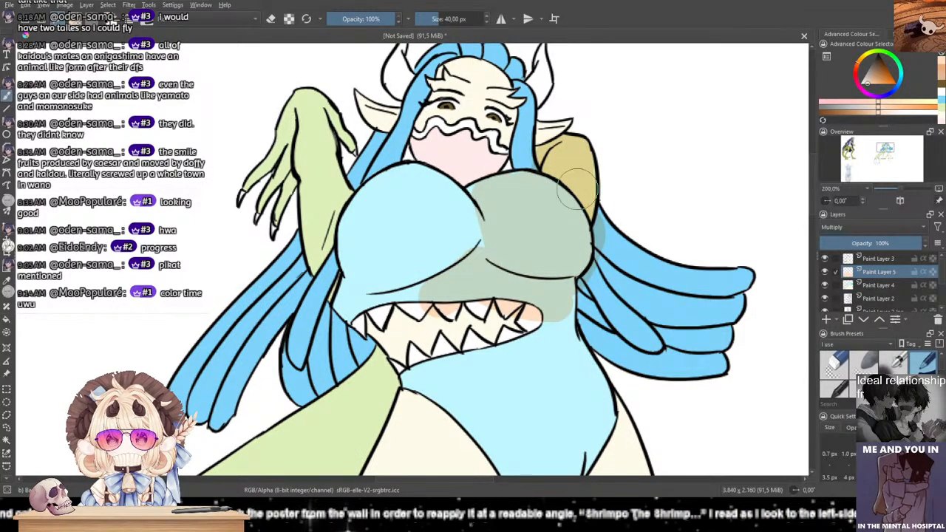
{"action": "mouse_move", "coordinate": [598, 251]}
{"action": "left_mouse_down"}
{"action": "mouse_move", "coordinate": [606, 273]}
{"action": "mouse_move", "coordinate": [598, 246]}
{"action": "mouse_move", "coordinate": [635, 268]}
{"action": "mouse_move", "coordinate": [610, 260]}
{"action": "left_mouse_up"}
{"action": "mouse_move", "coordinate": [572, 224]}
{"action": "left_mouse_down"}
{"action": "mouse_move", "coordinate": [620, 270]}
{"action": "mouse_move", "coordinate": [615, 277]}
{"action": "mouse_move", "coordinate": [684, 299]}
{"action": "mouse_move", "coordinate": [682, 328]}
{"action": "mouse_move", "coordinate": [609, 303]}
{"action": "mouse_move", "coordinate": [574, 265]}
{"action": "mouse_move", "coordinate": [574, 294]}
{"action": "mouse_move", "coordinate": [655, 329]}
{"action": "mouse_move", "coordinate": [609, 329]}
{"action": "mouse_move", "coordinate": [673, 347]}
{"action": "mouse_move", "coordinate": [696, 341]}
{"action": "mouse_move", "coordinate": [697, 311]}
{"action": "left_mouse_up"}
Step: Shade the inner part of the other breast and the hair strands beneath the raised hand
{"action": "mouse_move", "coordinate": [464, 267]}
{"action": "left_mouse_down"}
{"action": "mouse_move", "coordinate": [424, 251]}
{"action": "mouse_move", "coordinate": [447, 199]}
{"action": "mouse_move", "coordinate": [412, 173]}
{"action": "mouse_move", "coordinate": [470, 207]}
{"action": "left_mouse_up"}
{"action": "mouse_move", "coordinate": [498, 164]}
{"action": "left_mouse_down"}
{"action": "mouse_move", "coordinate": [473, 184]}
{"action": "mouse_move", "coordinate": [462, 174]}
{"action": "mouse_move", "coordinate": [464, 151]}
{"action": "mouse_move", "coordinate": [493, 122]}
{"action": "mouse_move", "coordinate": [521, 146]}
{"action": "mouse_move", "coordinate": [467, 210]}
{"action": "mouse_move", "coordinate": [515, 195]}
{"action": "mouse_move", "coordinate": [528, 164]}
{"action": "mouse_move", "coordinate": [543, 180]}
{"action": "mouse_move", "coordinate": [545, 148]}
{"action": "mouse_move", "coordinate": [491, 104]}
{"action": "mouse_move", "coordinate": [458, 145]}
{"action": "left_mouse_up"}
{"action": "mouse_move", "coordinate": [306, 318]}
{"action": "left_mouse_down"}
{"action": "mouse_move", "coordinate": [379, 264]}
{"action": "mouse_move", "coordinate": [304, 385]}
{"action": "mouse_move", "coordinate": [368, 336]}
{"action": "mouse_move", "coordinate": [421, 332]}
{"action": "mouse_move", "coordinate": [427, 362]}
{"action": "mouse_move", "coordinate": [435, 348]}
{"action": "left_mouse_up"}
{"action": "left_click_drag", "start_coordinate": [432, 280], "coordinate": [594, 112]}
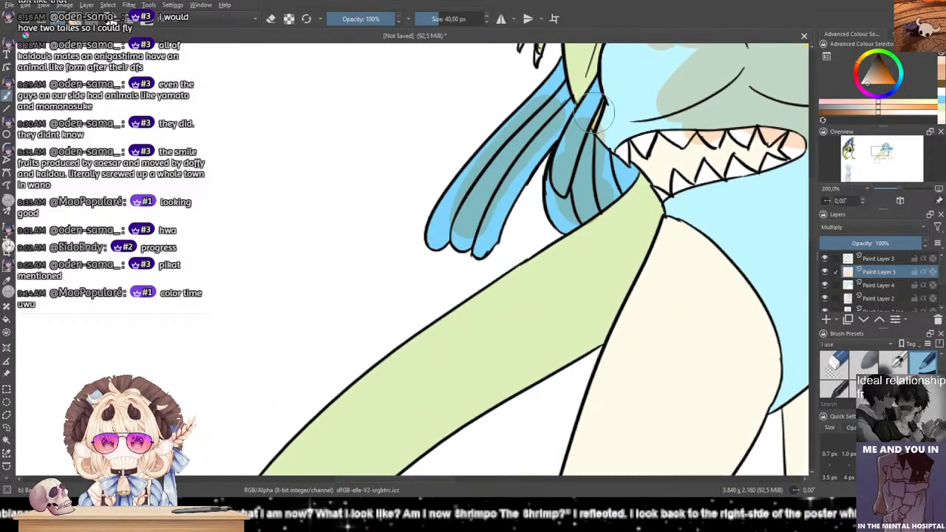
Step: Shade a broad pale orange band along the tail from the hip downward
{"action": "left_click_drag", "start_coordinate": [624, 225], "coordinate": [454, 334]}
{"action": "left_click_drag", "start_coordinate": [555, 259], "coordinate": [648, 127]}
{"action": "key", "text": "ctrl+z"}
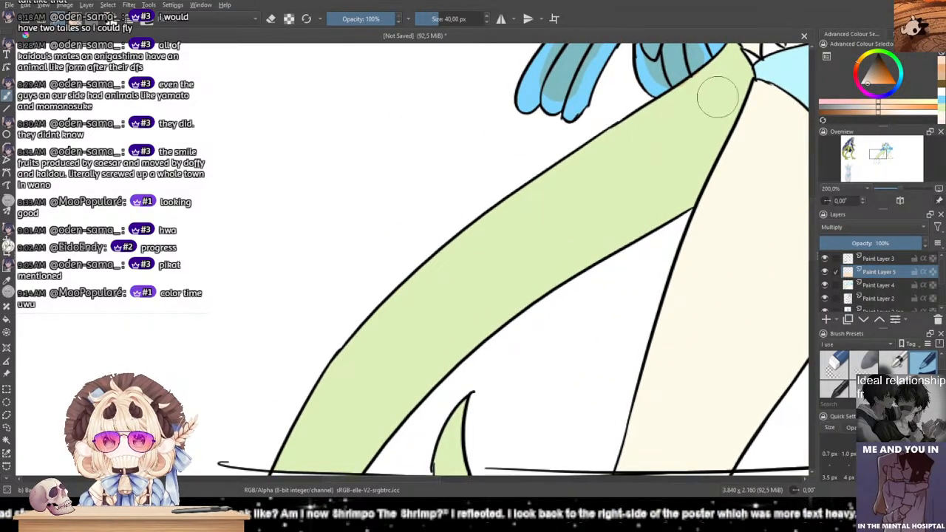
{"action": "left_click_drag", "start_coordinate": [712, 95], "coordinate": [674, 174]}
{"action": "left_click_drag", "start_coordinate": [701, 126], "coordinate": [414, 341]}
Step: Shade the tail in pale orange down its length and slightly past the horizontal ground line
{"action": "mouse_move", "coordinate": [521, 239]}
{"action": "left_mouse_down"}
{"action": "mouse_move", "coordinate": [594, 143]}
{"action": "mouse_move", "coordinate": [619, 53]}
{"action": "left_mouse_up"}
{"action": "mouse_move", "coordinate": [538, 143]}
{"action": "left_mouse_down"}
{"action": "mouse_move", "coordinate": [405, 288]}
{"action": "mouse_move", "coordinate": [433, 263]}
{"action": "left_mouse_up"}
{"action": "key", "text": "ctrl+z"}
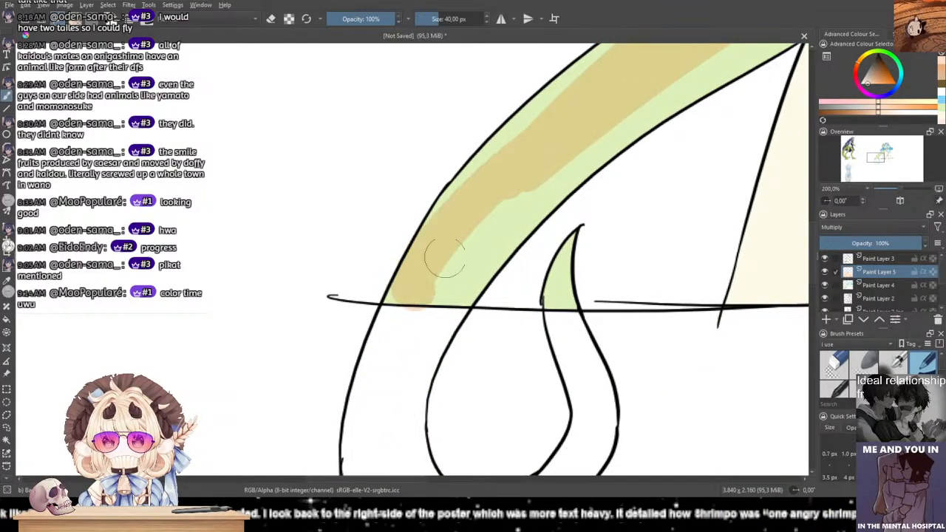
{"action": "key", "text": "ctrl+z"}
{"action": "mouse_move", "coordinate": [534, 143]}
{"action": "left_mouse_down"}
{"action": "mouse_move", "coordinate": [433, 276]}
{"action": "mouse_move", "coordinate": [494, 215]}
{"action": "left_mouse_up"}
{"action": "left_click", "coordinate": [424, 323]}
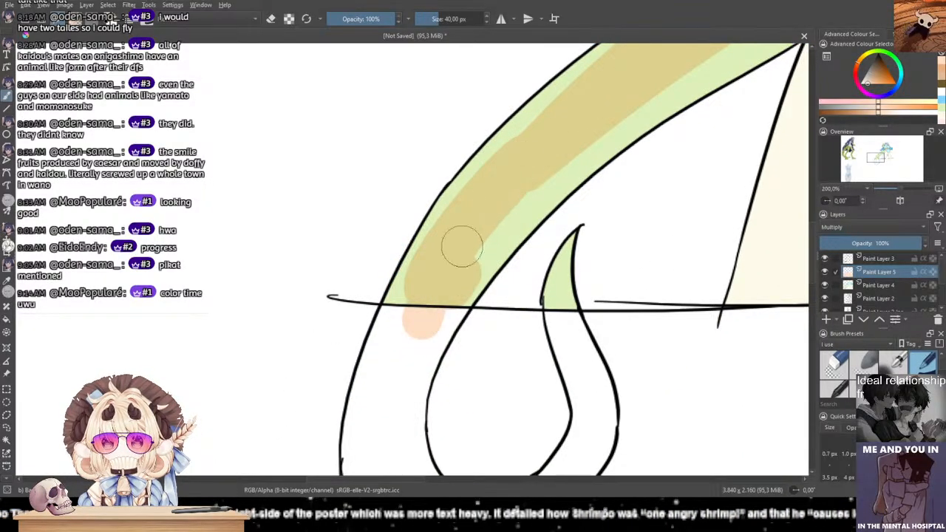
{"action": "left_click_drag", "start_coordinate": [538, 177], "coordinate": [450, 285]}
{"action": "mouse_move", "coordinate": [489, 218]}
{"action": "left_mouse_down"}
{"action": "mouse_move", "coordinate": [386, 288]}
{"action": "mouse_move", "coordinate": [345, 336]}
{"action": "left_mouse_up"}
Step: Widen the tail shading toward its edges up to the hip and shade the top of the adjoining thigh
{"action": "left_click_drag", "start_coordinate": [434, 268], "coordinate": [729, 99]}
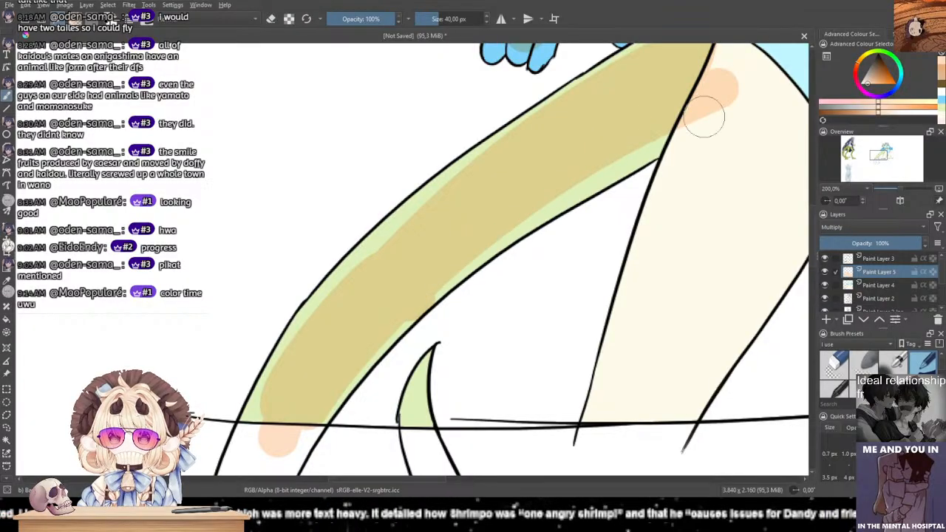
{"action": "left_click_drag", "start_coordinate": [511, 154], "coordinate": [348, 285]}
{"action": "left_click_drag", "start_coordinate": [520, 183], "coordinate": [447, 227]}
{"action": "mouse_move", "coordinate": [495, 152]}
{"action": "left_mouse_down"}
{"action": "mouse_move", "coordinate": [491, 132]}
{"action": "mouse_move", "coordinate": [478, 351]}
{"action": "left_mouse_up"}
{"action": "mouse_move", "coordinate": [492, 207]}
{"action": "left_mouse_down"}
{"action": "mouse_move", "coordinate": [531, 59]}
{"action": "mouse_move", "coordinate": [532, 119]}
{"action": "left_mouse_up"}
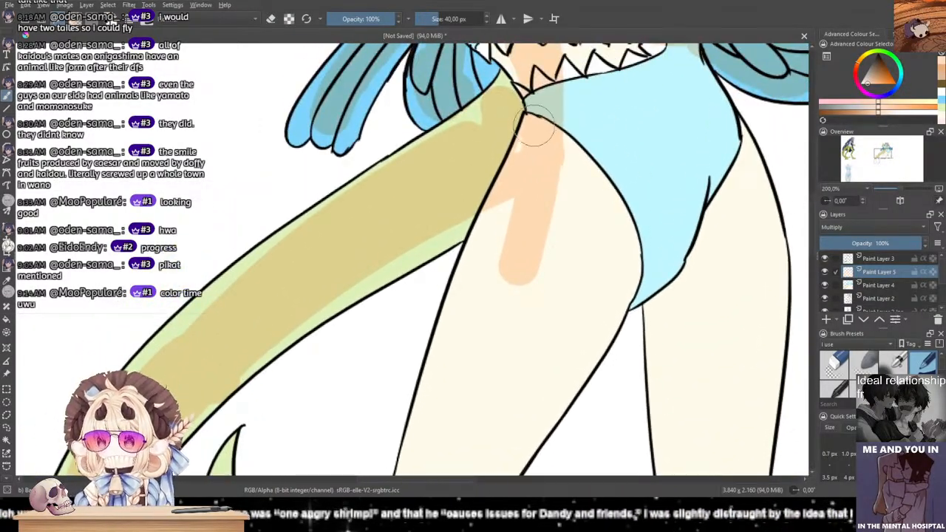
{"action": "scroll", "coordinate": [535, 107], "scroll_direction": "down", "scroll_amount": 3}
{"action": "scroll", "coordinate": [493, 161], "scroll_direction": "up", "scroll_amount": 2}
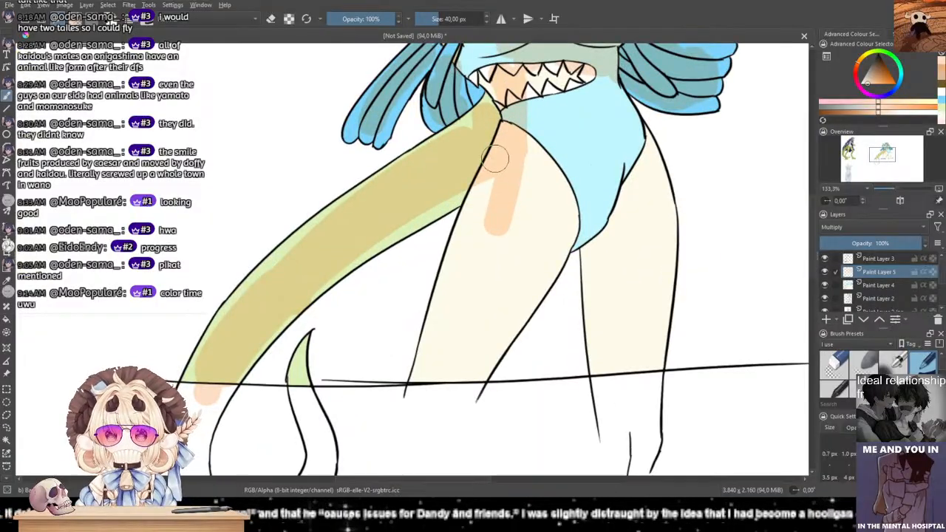
Step: Shade the thigh nearest the tail in pale orange from the hip to just below the ground line
{"action": "left_click_drag", "start_coordinate": [485, 202], "coordinate": [448, 310]}
{"action": "key", "text": "ctrl+z"}
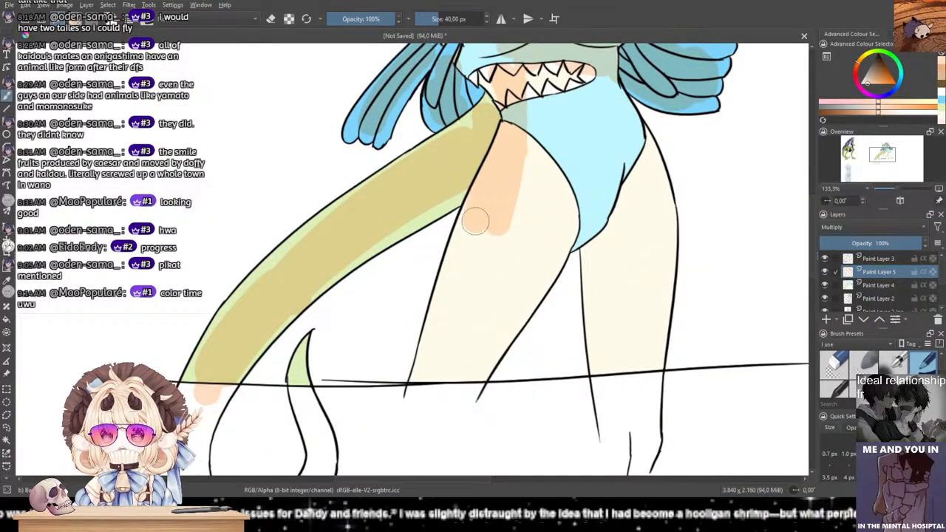
{"action": "left_click_drag", "start_coordinate": [481, 198], "coordinate": [456, 319]}
{"action": "left_click_drag", "start_coordinate": [443, 261], "coordinate": [419, 387]}
{"action": "key", "text": "ctrl+z"}
{"action": "left_click_drag", "start_coordinate": [443, 299], "coordinate": [421, 404]}
{"action": "left_click_drag", "start_coordinate": [505, 215], "coordinate": [426, 415]}
{"action": "left_click_drag", "start_coordinate": [548, 123], "coordinate": [453, 385]}
{"action": "left_click_drag", "start_coordinate": [564, 132], "coordinate": [437, 422]}
{"action": "mouse_move", "coordinate": [572, 164]}
{"action": "left_mouse_down"}
{"action": "mouse_move", "coordinate": [497, 340]}
{"action": "mouse_move", "coordinate": [437, 390]}
{"action": "left_mouse_up"}
{"action": "left_click_drag", "start_coordinate": [586, 195], "coordinate": [463, 399]}
Step: Shade the lower bodysuit and the other leg in pale orange down past the ground line
{"action": "mouse_move", "coordinate": [604, 183]}
{"action": "left_mouse_down"}
{"action": "mouse_move", "coordinate": [600, 311]}
{"action": "mouse_move", "coordinate": [623, 433]}
{"action": "left_mouse_up"}
{"action": "key", "text": "ctrl+z"}
{"action": "mouse_move", "coordinate": [606, 157]}
{"action": "left_mouse_down"}
{"action": "mouse_move", "coordinate": [650, 387]}
{"action": "mouse_move", "coordinate": [641, 433]}
{"action": "left_mouse_up"}
{"action": "key", "text": "ctrl+z"}
{"action": "left_click_drag", "start_coordinate": [611, 125], "coordinate": [641, 271]}
{"action": "key", "text": "ctrl+z"}
{"action": "left_click_drag", "start_coordinate": [519, 239], "coordinate": [514, 287]}
{"action": "mouse_move", "coordinate": [510, 157]}
{"action": "left_mouse_down"}
{"action": "mouse_move", "coordinate": [541, 203]}
{"action": "mouse_move", "coordinate": [589, 167]}
{"action": "mouse_move", "coordinate": [587, 130]}
{"action": "mouse_move", "coordinate": [614, 166]}
{"action": "mouse_move", "coordinate": [595, 181]}
{"action": "mouse_move", "coordinate": [636, 341]}
{"action": "left_mouse_up"}
{"action": "left_click_drag", "start_coordinate": [598, 370], "coordinate": [562, 249]}
{"action": "left_click_drag", "start_coordinate": [604, 119], "coordinate": [598, 327]}
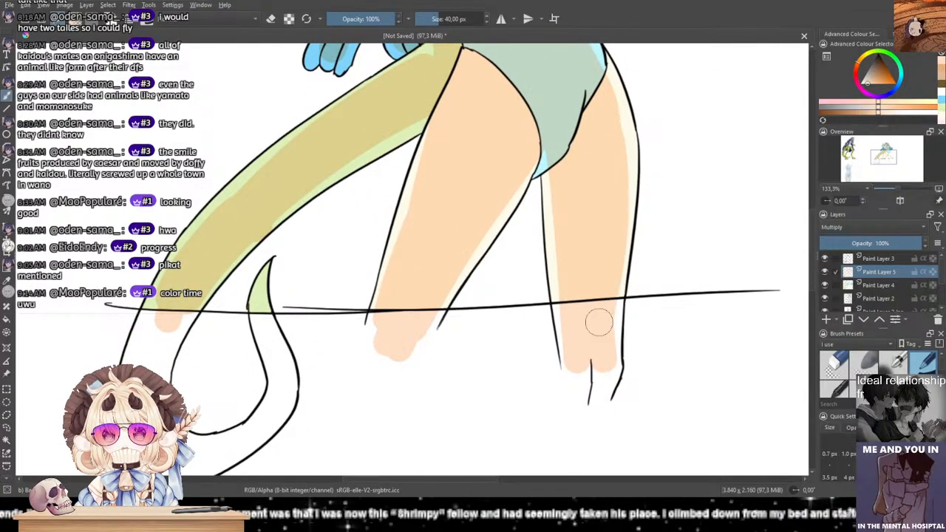
Step: Extend the shading over the outer side of the breast and along the raised forearm
{"action": "scroll", "coordinate": [598, 263], "scroll_direction": "up", "scroll_amount": 5}
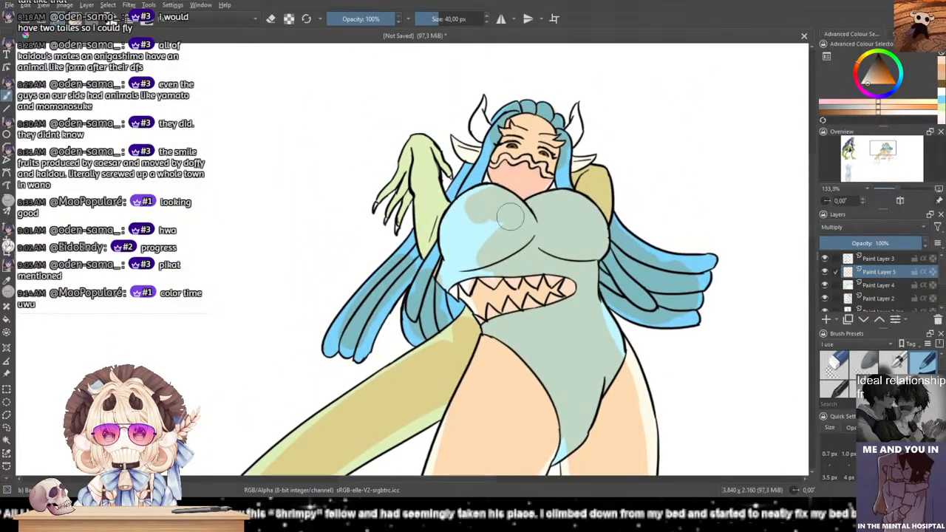
{"action": "left_click_drag", "start_coordinate": [509, 216], "coordinate": [460, 214]}
{"action": "scroll", "coordinate": [460, 211], "scroll_direction": "up", "scroll_amount": 2}
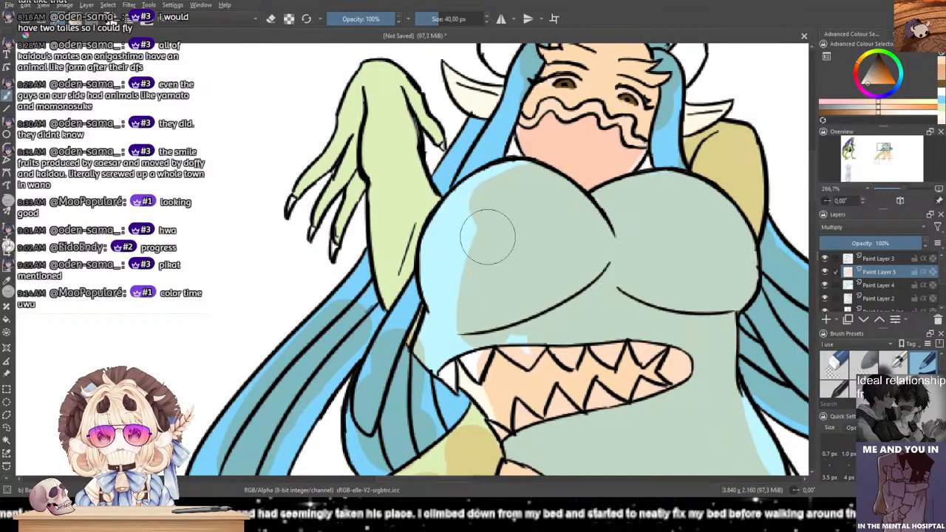
{"action": "mouse_move", "coordinate": [430, 147]}
{"action": "left_mouse_down"}
{"action": "mouse_move", "coordinate": [453, 277]}
{"action": "mouse_move", "coordinate": [503, 318]}
{"action": "mouse_move", "coordinate": [520, 207]}
{"action": "left_mouse_up"}
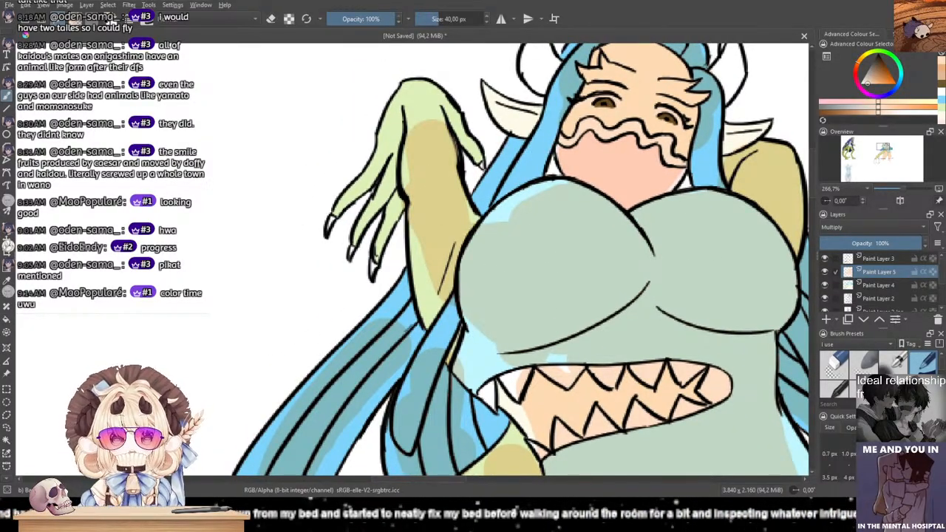
{"action": "mouse_move", "coordinate": [469, 240]}
{"action": "left_mouse_down"}
{"action": "mouse_move", "coordinate": [527, 149]}
{"action": "mouse_move", "coordinate": [481, 263]}
{"action": "mouse_move", "coordinate": [521, 157]}
{"action": "mouse_move", "coordinate": [506, 226]}
{"action": "mouse_move", "coordinate": [517, 189]}
{"action": "left_mouse_up"}
{"action": "mouse_move", "coordinate": [529, 153]}
{"action": "left_mouse_down"}
{"action": "mouse_move", "coordinate": [547, 122]}
{"action": "mouse_move", "coordinate": [520, 193]}
{"action": "mouse_move", "coordinate": [530, 141]}
{"action": "mouse_move", "coordinate": [501, 108]}
{"action": "mouse_move", "coordinate": [531, 120]}
{"action": "mouse_move", "coordinate": [506, 108]}
{"action": "mouse_move", "coordinate": [529, 130]}
{"action": "mouse_move", "coordinate": [486, 93]}
{"action": "mouse_move", "coordinate": [517, 115]}
{"action": "left_mouse_up"}
Step: Shade the hair strands beside the belly mouth and the base of the tail
{"action": "mouse_move", "coordinate": [544, 364]}
{"action": "left_mouse_down"}
{"action": "mouse_move", "coordinate": [565, 373]}
{"action": "mouse_move", "coordinate": [478, 388]}
{"action": "mouse_move", "coordinate": [475, 421]}
{"action": "left_mouse_up"}
{"action": "left_click_drag", "start_coordinate": [495, 340], "coordinate": [547, 172]}
{"action": "left_click_drag", "start_coordinate": [560, 225], "coordinate": [522, 299]}
{"action": "left_click_drag", "start_coordinate": [563, 255], "coordinate": [574, 266]}
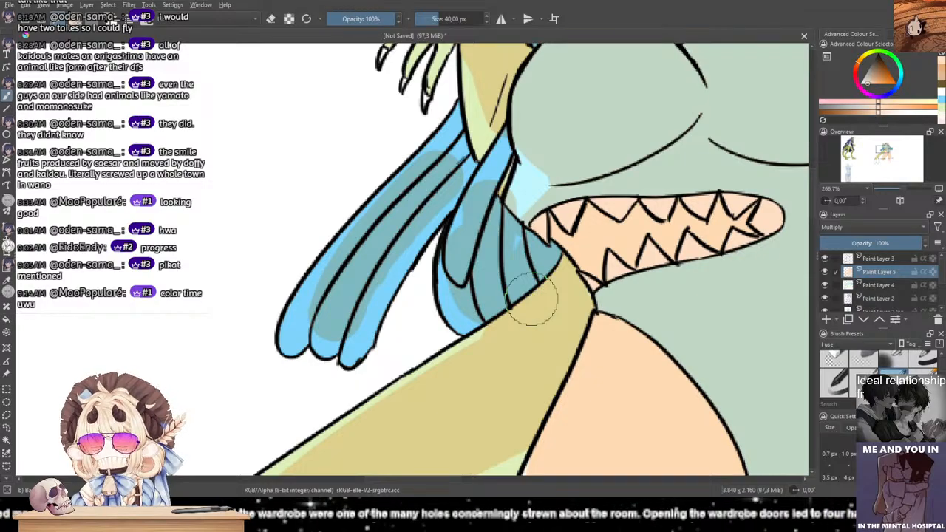
Step: Select Paint Layer 4 and choose a slightly redder pale peach, using the reference character's hair as a guide
{"action": "left_click", "coordinate": [871, 287]}
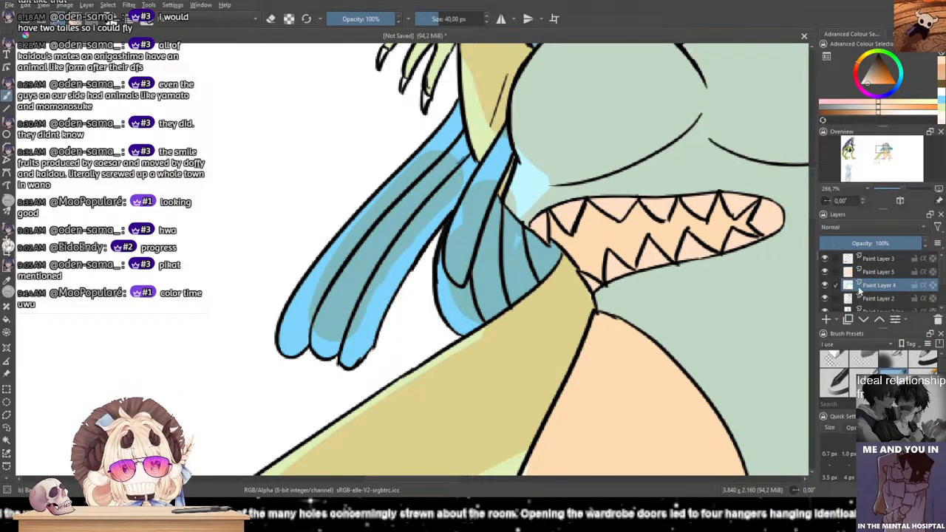
{"action": "scroll", "coordinate": [686, 265], "scroll_direction": "down", "scroll_amount": 2}
{"action": "scroll", "coordinate": [278, 192], "scroll_direction": "down", "scroll_amount": 2}
{"action": "left_click_drag", "start_coordinate": [233, 206], "coordinate": [496, 247]}
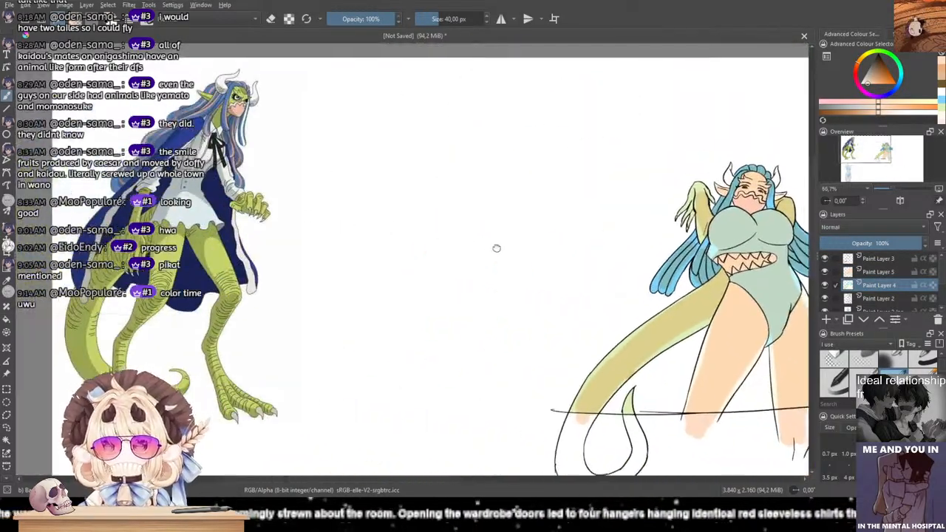
{"action": "left_click", "coordinate": [857, 65]}
{"action": "left_click_drag", "start_coordinate": [872, 79], "coordinate": [866, 83]}
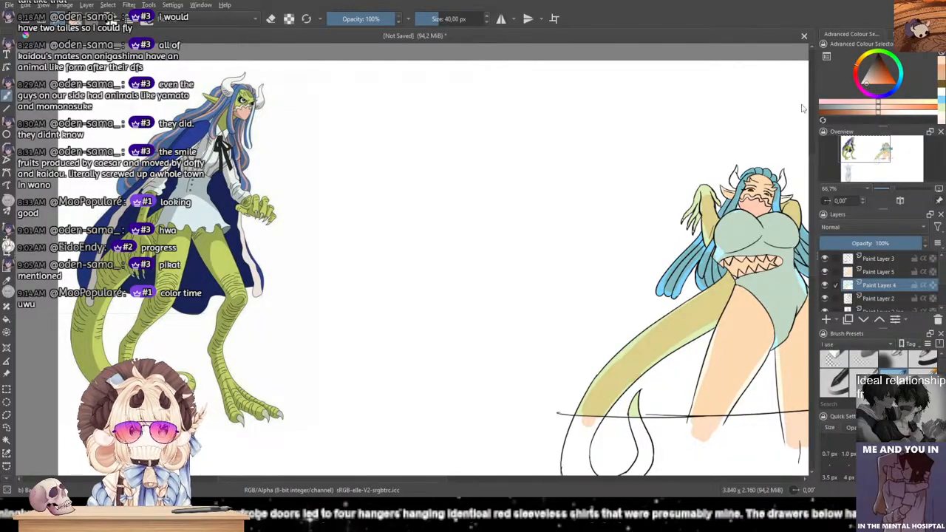
{"action": "left_click_drag", "start_coordinate": [793, 156], "coordinate": [644, 147]}
{"action": "scroll", "coordinate": [644, 148], "scroll_direction": "up", "scroll_amount": 1}
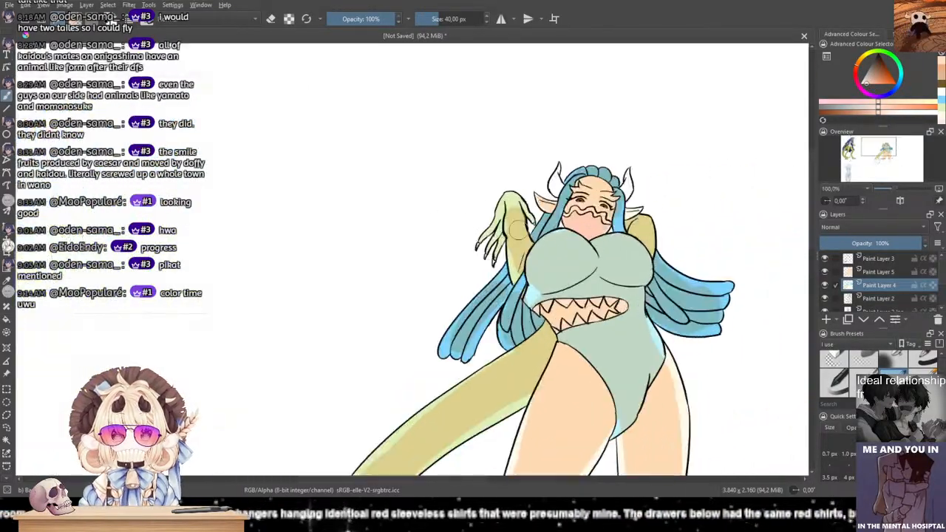
Step: Hide Paint Layer 5 and paint a peach stripe down the hair strand beside the face with a 5 px brush
{"action": "scroll", "coordinate": [509, 225], "scroll_direction": "up", "scroll_amount": 3}
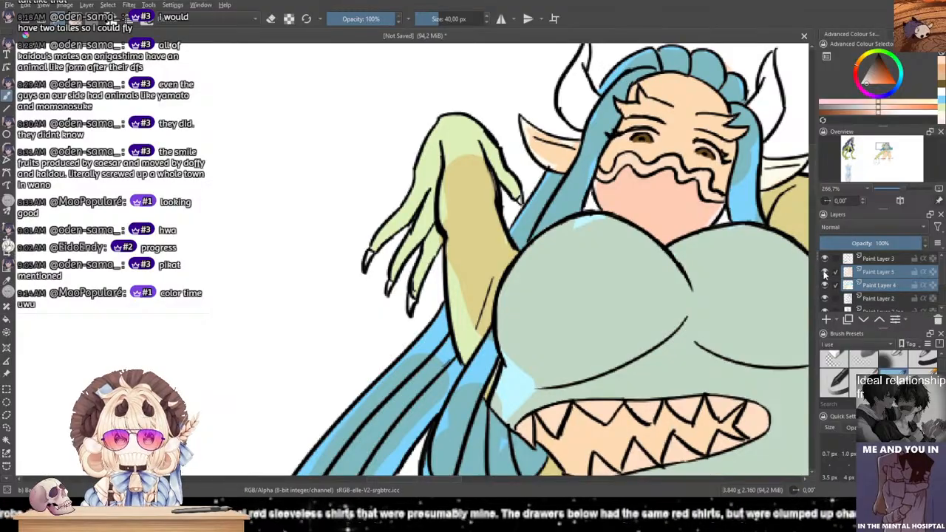
{"action": "left_click", "coordinate": [825, 272]}
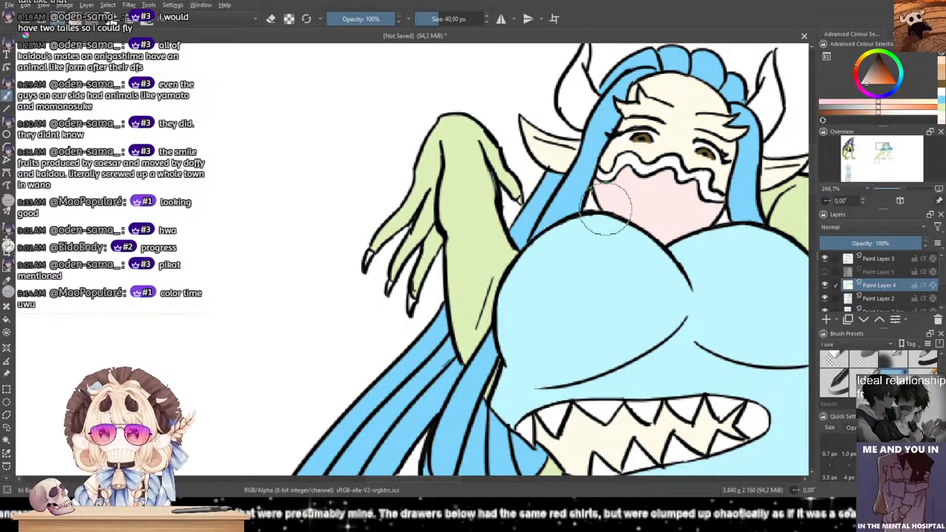
{"action": "left_click_drag", "start_coordinate": [608, 110], "coordinate": [600, 125]}
{"action": "key", "text": "ctrl+z"}
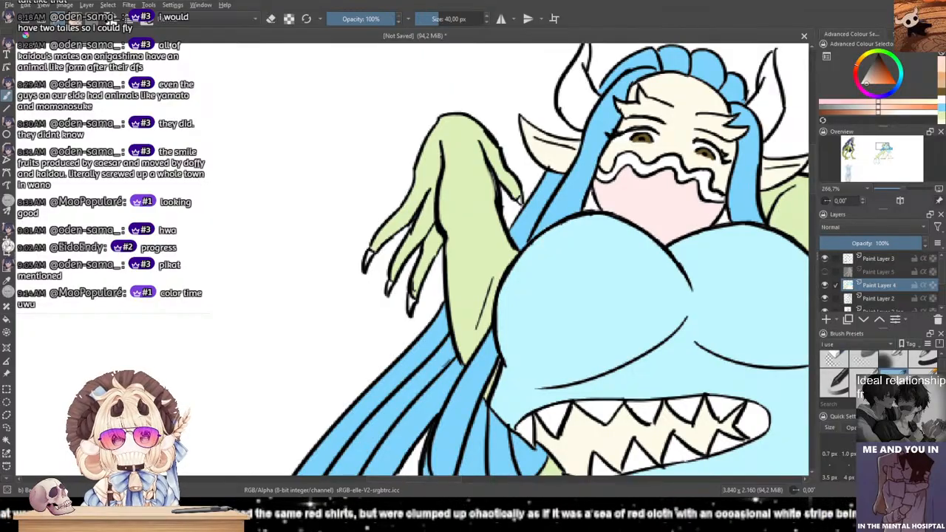
{"action": "scroll", "coordinate": [905, 370], "scroll_direction": "up", "scroll_amount": 3}
{"action": "left_click", "coordinate": [892, 359]}
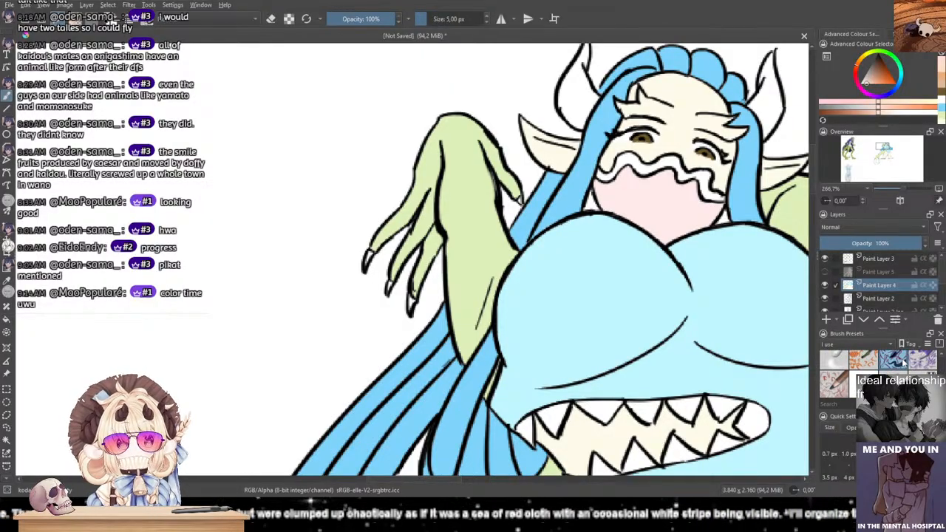
{"action": "left_click_drag", "start_coordinate": [605, 112], "coordinate": [561, 216]}
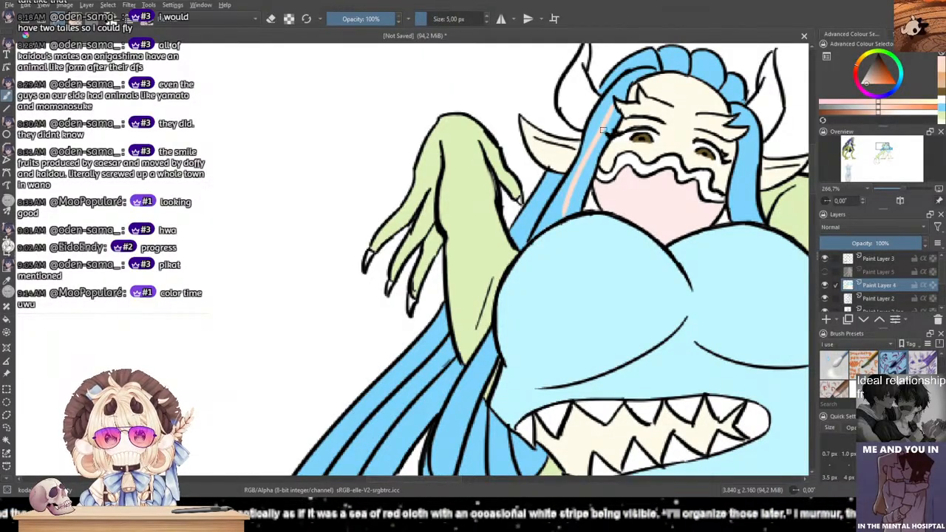
Step: Paint a thin peach stripe along each short hair strand between the raised arm and the belly mouth
{"action": "left_click_drag", "start_coordinate": [504, 292], "coordinate": [578, 138]}
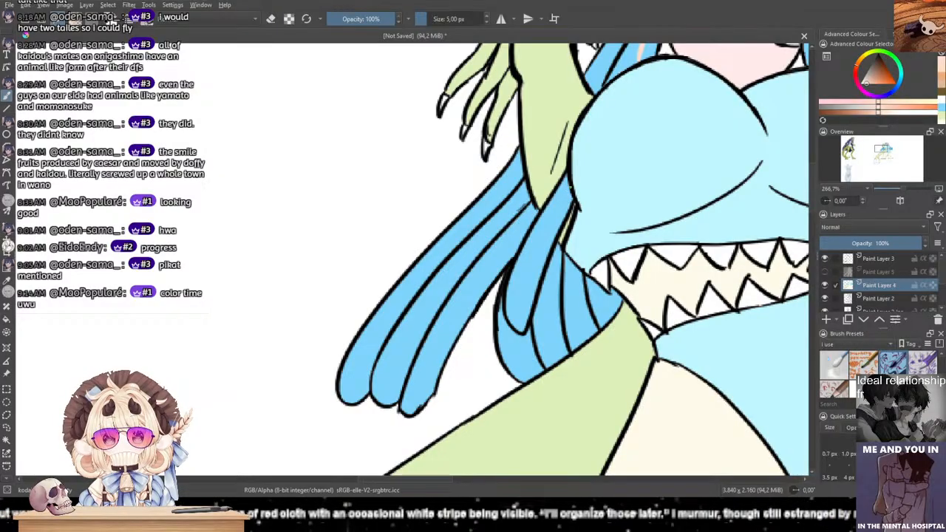
{"action": "left_click_drag", "start_coordinate": [569, 186], "coordinate": [518, 329]}
{"action": "left_click_drag", "start_coordinate": [563, 250], "coordinate": [551, 352]}
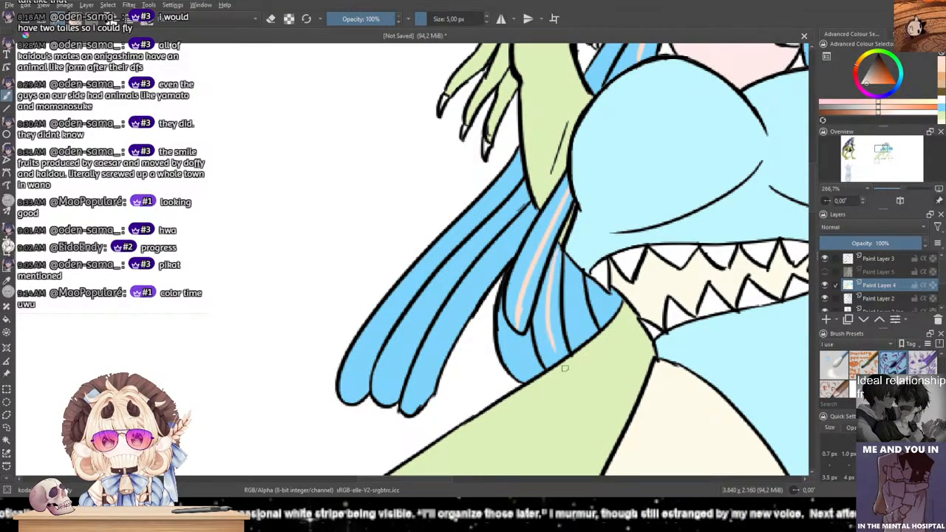
{"action": "key", "text": "ctrl+z"}
{"action": "left_click_drag", "start_coordinate": [551, 262], "coordinate": [558, 356]}
{"action": "key", "text": "ctrl+z"}
{"action": "left_click_drag", "start_coordinate": [547, 271], "coordinate": [558, 357]}
{"action": "left_click_drag", "start_coordinate": [575, 264], "coordinate": [586, 340]}
{"action": "key", "text": "ctrl+z"}
{"action": "left_click_drag", "start_coordinate": [574, 263], "coordinate": [584, 337]}
{"action": "left_click_drag", "start_coordinate": [603, 288], "coordinate": [614, 313]}
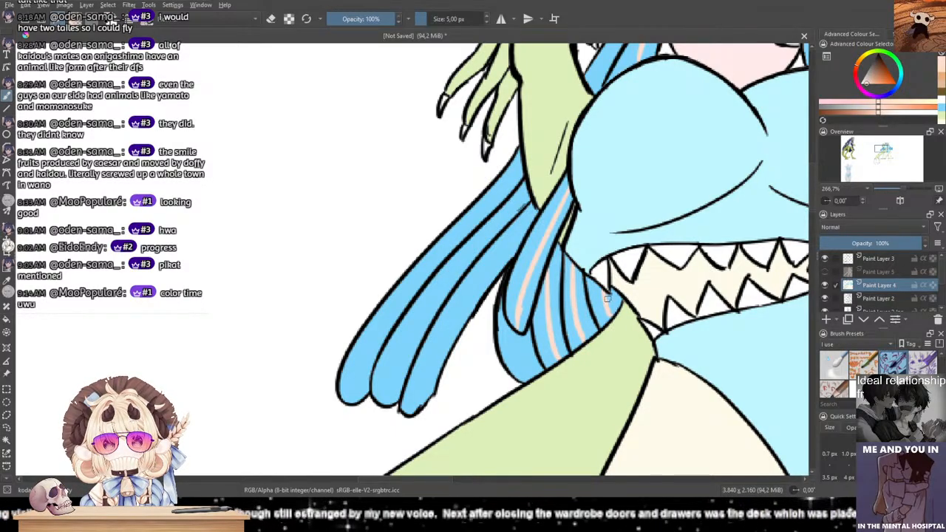
{"action": "left_click_drag", "start_coordinate": [513, 329], "coordinate": [530, 371]}
Step: Paint peach stripes along the two inner strands of the long hair bundle below the raised hand
{"action": "left_click_drag", "start_coordinate": [513, 292], "coordinate": [559, 261]}
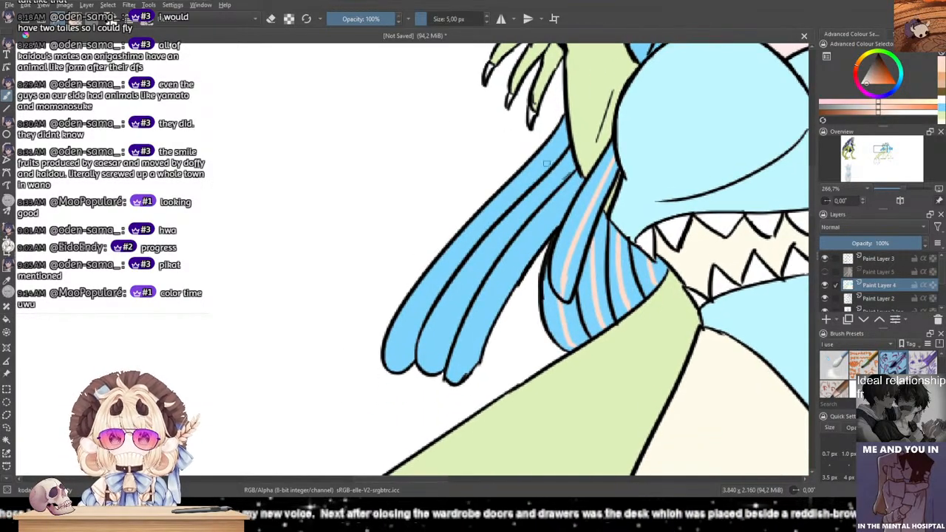
{"action": "left_click_drag", "start_coordinate": [581, 179], "coordinate": [480, 364]}
{"action": "key", "text": "ctrl+z"}
{"action": "left_click_drag", "start_coordinate": [579, 181], "coordinate": [455, 378]}
{"action": "key", "text": "ctrl+z"}
{"action": "mouse_move", "coordinate": [581, 176]}
{"action": "left_mouse_down"}
{"action": "mouse_move", "coordinate": [510, 268]}
{"action": "mouse_move", "coordinate": [474, 348]}
{"action": "mouse_move", "coordinate": [474, 333]}
{"action": "mouse_move", "coordinate": [461, 377]}
{"action": "left_mouse_up"}
{"action": "mouse_move", "coordinate": [570, 164]}
{"action": "left_mouse_down"}
{"action": "mouse_move", "coordinate": [446, 325]}
{"action": "mouse_move", "coordinate": [426, 371]}
{"action": "left_mouse_up"}
{"action": "key", "text": "ctrl+z"}
{"action": "left_click_drag", "start_coordinate": [449, 309], "coordinate": [428, 371]}
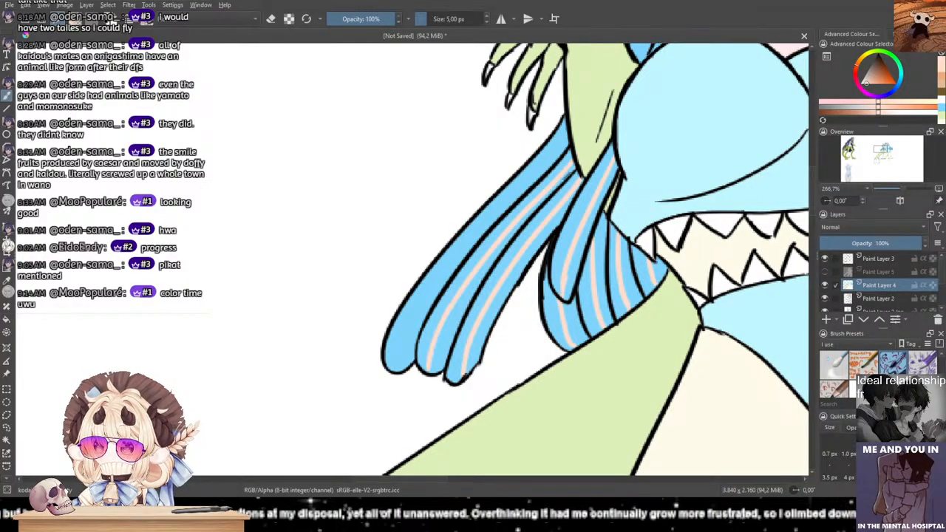
Step: On Paint Layer 3, draw a short black hair outline between the horn and the ear near the raised hand
{"action": "left_click_drag", "start_coordinate": [419, 345], "coordinate": [227, 377]}
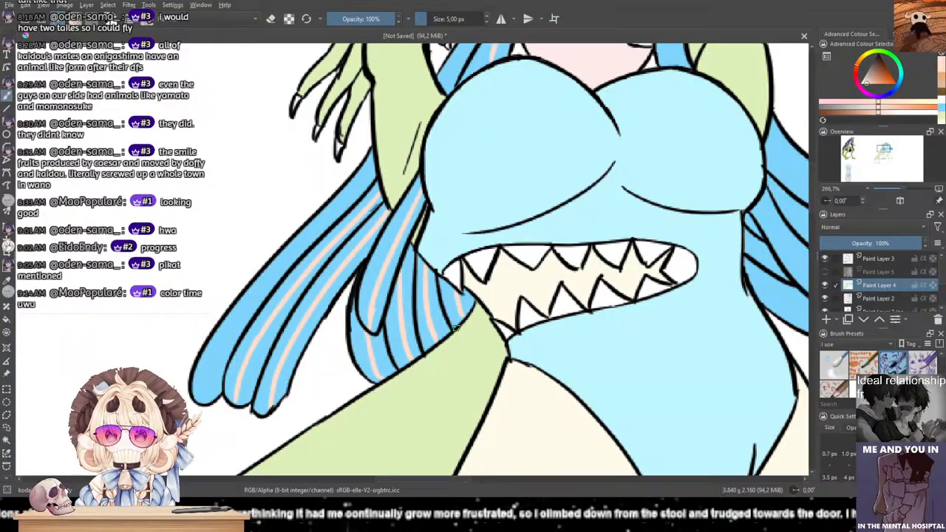
{"action": "scroll", "coordinate": [455, 328], "scroll_direction": "up", "scroll_amount": 5}
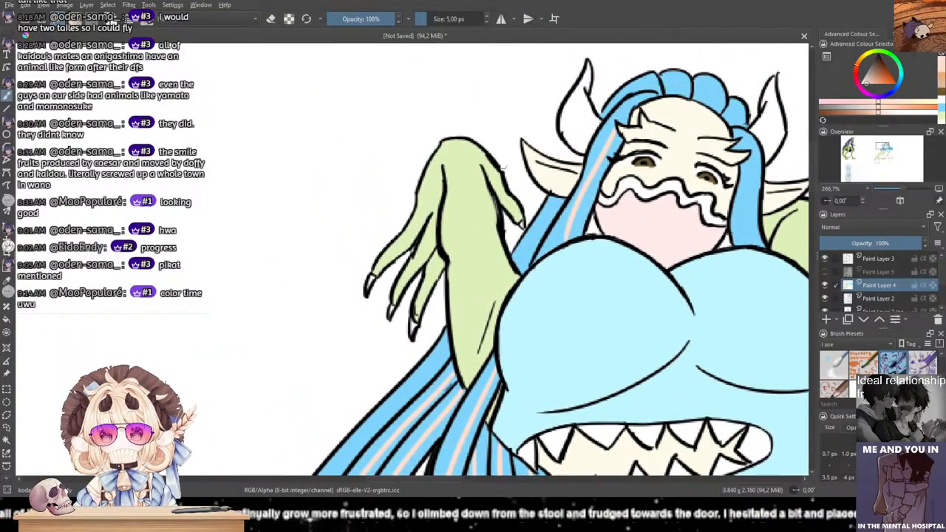
{"action": "scroll", "coordinate": [559, 151], "scroll_direction": "up", "scroll_amount": 2}
{"action": "left_click_drag", "start_coordinate": [564, 153], "coordinate": [508, 212]}
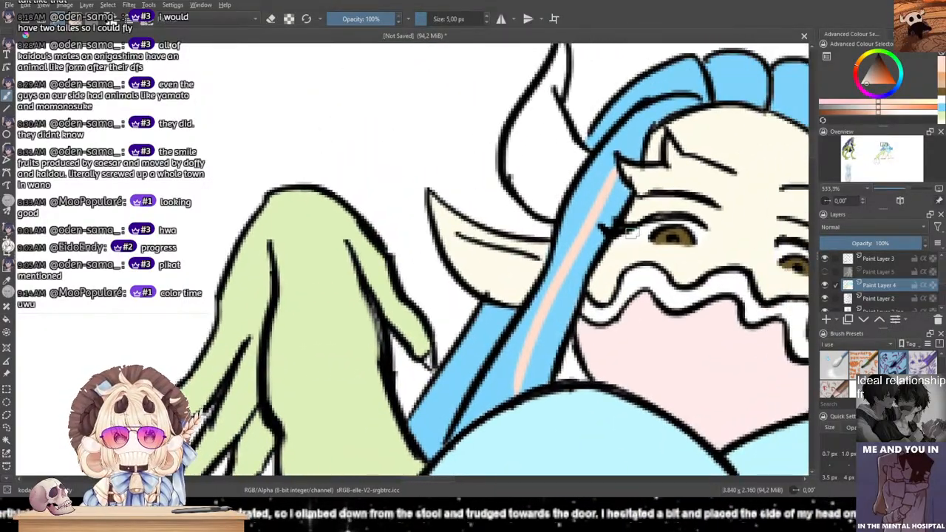
{"action": "left_click", "coordinate": [876, 259]}
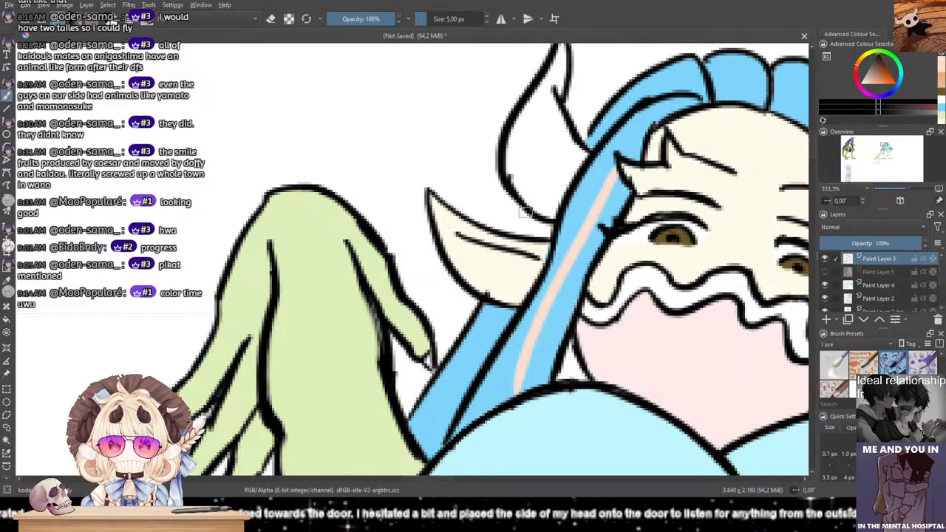
{"action": "left_click_drag", "start_coordinate": [551, 175], "coordinate": [487, 249]}
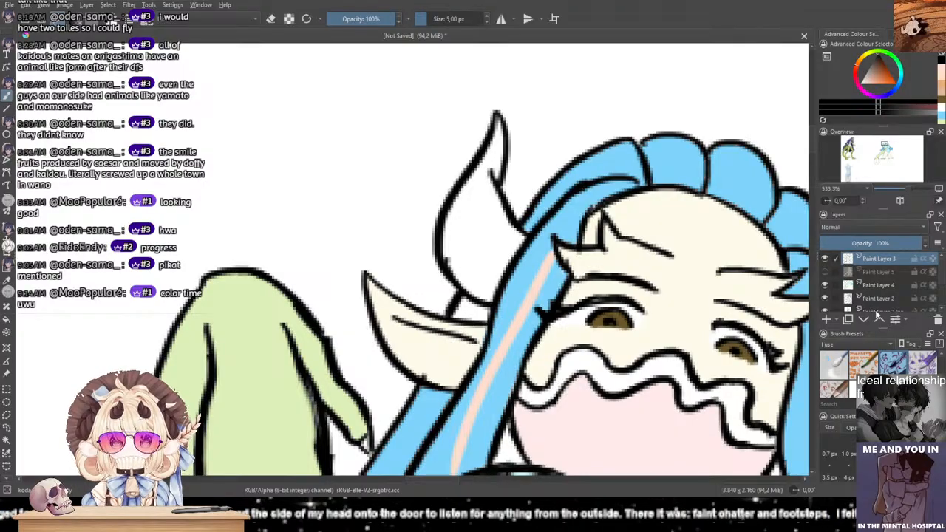
Step: On Paint Layer 4, pick the hair blue and fill the small gap between the horn and the ear
{"action": "left_click", "coordinate": [878, 286]}
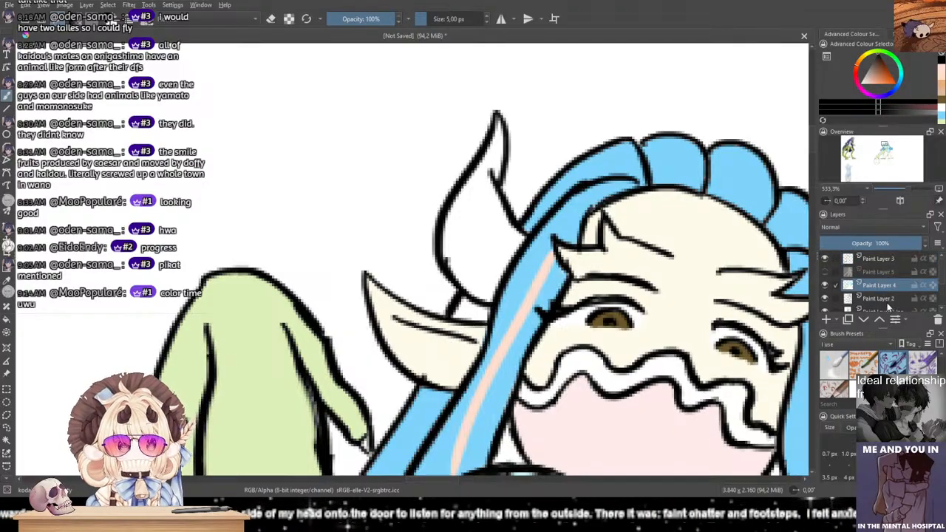
{"action": "left_click", "coordinate": [939, 114]}
{"action": "mouse_move", "coordinate": [476, 317]}
{"action": "left_mouse_down"}
{"action": "mouse_move", "coordinate": [488, 317]}
{"action": "mouse_move", "coordinate": [470, 306]}
{"action": "mouse_move", "coordinate": [532, 135]}
{"action": "left_mouse_up"}
{"action": "left_click_drag", "start_coordinate": [500, 268], "coordinate": [591, 152]}
{"action": "left_click_drag", "start_coordinate": [480, 361], "coordinate": [618, 119]}
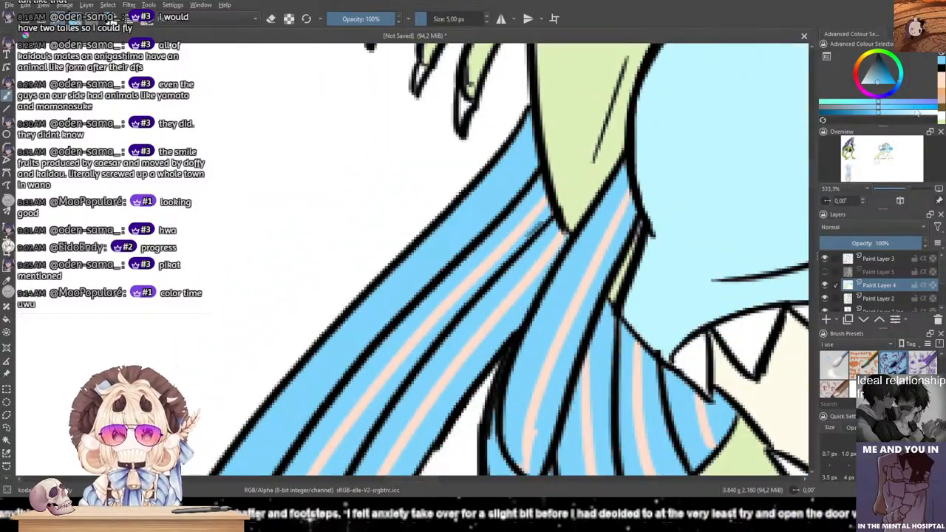
Step: Return to the pale peach and stripe the outermost strand of the long hair bundle below the raised hand
{"action": "left_click", "coordinate": [941, 77]}
{"action": "left_click_drag", "start_coordinate": [513, 183], "coordinate": [659, 119]}
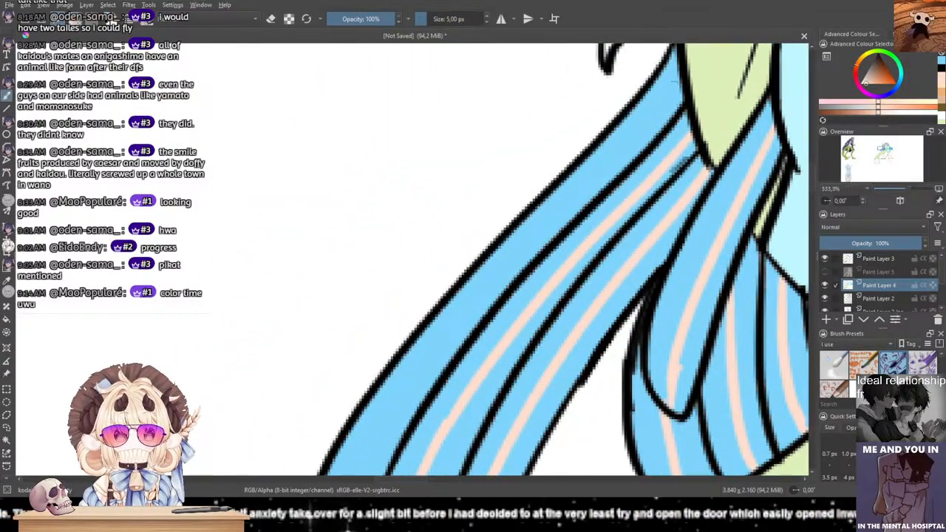
{"action": "left_click_drag", "start_coordinate": [680, 76], "coordinate": [511, 264]}
{"action": "mouse_move", "coordinate": [499, 317]}
{"action": "left_mouse_down"}
{"action": "mouse_move", "coordinate": [661, 56]}
{"action": "mouse_move", "coordinate": [546, 204]}
{"action": "mouse_move", "coordinate": [534, 197]}
{"action": "left_mouse_up"}
{"action": "mouse_move", "coordinate": [577, 119]}
{"action": "left_mouse_down"}
{"action": "mouse_move", "coordinate": [382, 381]}
{"action": "mouse_move", "coordinate": [462, 232]}
{"action": "mouse_move", "coordinate": [370, 410]}
{"action": "mouse_move", "coordinate": [398, 336]}
{"action": "mouse_move", "coordinate": [368, 434]}
{"action": "left_mouse_up"}
Step: Paint peach stripes along the uppermost strand and the short front strand of the hair on the opposite side
{"action": "mouse_move", "coordinate": [761, 66]}
{"action": "left_mouse_down"}
{"action": "mouse_move", "coordinate": [560, 209]}
{"action": "mouse_move", "coordinate": [517, 197]}
{"action": "left_mouse_up"}
{"action": "left_click_drag", "start_coordinate": [578, 168], "coordinate": [399, 123]}
{"action": "left_click_drag", "start_coordinate": [521, 189], "coordinate": [327, 255]}
{"action": "mouse_move", "coordinate": [650, 159]}
{"action": "left_mouse_down"}
{"action": "mouse_move", "coordinate": [378, 263]}
{"action": "mouse_move", "coordinate": [441, 219]}
{"action": "mouse_move", "coordinate": [430, 161]}
{"action": "mouse_move", "coordinate": [507, 262]}
{"action": "mouse_move", "coordinate": [714, 319]}
{"action": "left_mouse_up"}
{"action": "left_click_drag", "start_coordinate": [386, 293], "coordinate": [477, 253]}
{"action": "left_click_drag", "start_coordinate": [624, 236], "coordinate": [417, 249]}
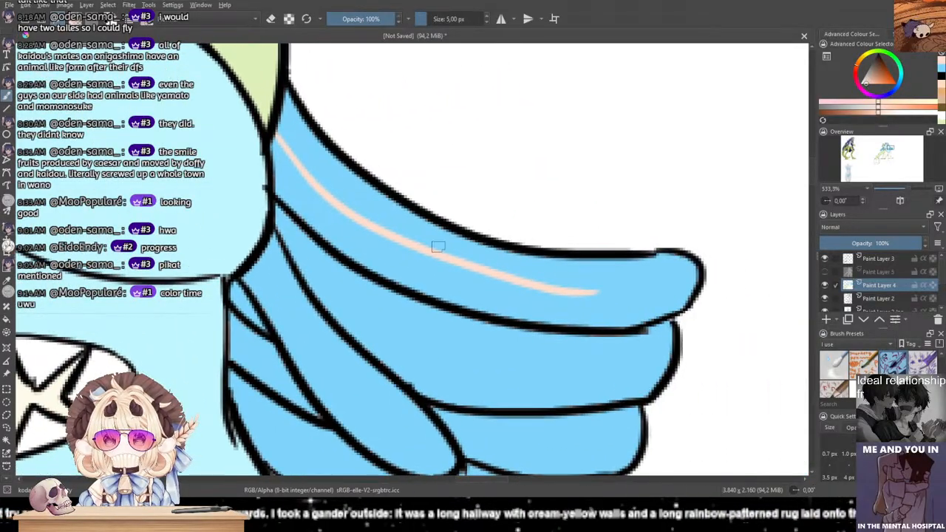
{"action": "mouse_move", "coordinate": [574, 293]}
{"action": "left_mouse_down"}
{"action": "mouse_move", "coordinate": [691, 265]}
{"action": "mouse_move", "coordinate": [650, 280]}
{"action": "mouse_move", "coordinate": [687, 283]}
{"action": "mouse_move", "coordinate": [651, 288]}
{"action": "mouse_move", "coordinate": [693, 278]}
{"action": "left_mouse_up"}
{"action": "key", "text": "ctrl+z"}
{"action": "left_click_drag", "start_coordinate": [537, 269], "coordinate": [611, 254]}
{"action": "left_click_drag", "start_coordinate": [342, 247], "coordinate": [526, 446]}
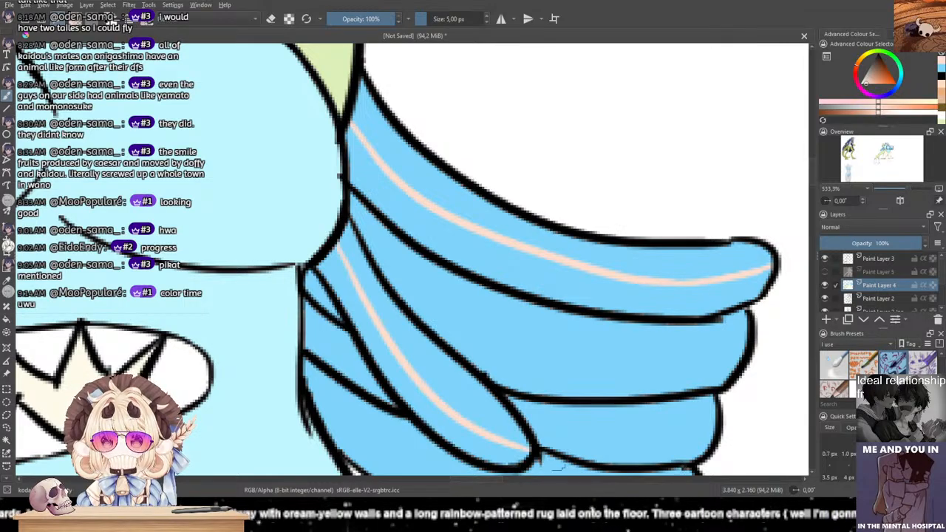
Step: Repaint the peach stripe on the short front strand and stripe the second strand of the hair bundle opposite the raised hand
{"action": "key", "text": "ctrl+z"}
{"action": "left_click_drag", "start_coordinate": [333, 246], "coordinate": [511, 437]}
{"action": "key", "text": "ctrl+z"}
{"action": "mouse_move", "coordinate": [333, 246]}
{"action": "left_mouse_down"}
{"action": "mouse_move", "coordinate": [484, 433]}
{"action": "mouse_move", "coordinate": [520, 455]}
{"action": "left_mouse_up"}
{"action": "mouse_move", "coordinate": [368, 248]}
{"action": "left_mouse_down"}
{"action": "mouse_move", "coordinate": [735, 358]}
{"action": "mouse_move", "coordinate": [744, 352]}
{"action": "left_mouse_up"}
{"action": "key", "text": "ctrl+z"}
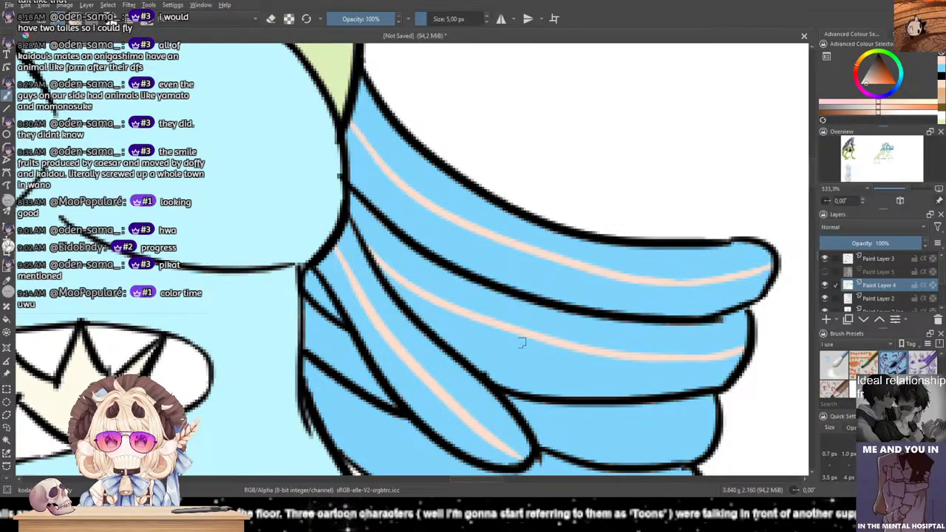
Step: Paint peach stripes on the small tuft beside the torso and on the third strand of the same hair bundle
{"action": "left_click_drag", "start_coordinate": [496, 345], "coordinate": [518, 246]}
{"action": "left_click_drag", "start_coordinate": [326, 219], "coordinate": [387, 265]}
{"action": "left_click_drag", "start_coordinate": [548, 325], "coordinate": [735, 334]}
{"action": "left_click_drag", "start_coordinate": [433, 293], "coordinate": [441, 251]}
Step: Paint a peach stripe along the full length of the lowest strand in the same hair bundle, redoing the stroke until it is smooth
{"action": "mouse_move", "coordinate": [340, 243]}
{"action": "left_mouse_down"}
{"action": "mouse_move", "coordinate": [363, 270]}
{"action": "mouse_move", "coordinate": [650, 356]}
{"action": "left_mouse_up"}
{"action": "key", "text": "ctrl+z"}
{"action": "mouse_move", "coordinate": [342, 244]}
{"action": "left_mouse_down"}
{"action": "mouse_move", "coordinate": [568, 361]}
{"action": "mouse_move", "coordinate": [725, 354]}
{"action": "left_mouse_up"}
{"action": "key", "text": "ctrl+z"}
{"action": "left_click_drag", "start_coordinate": [540, 359], "coordinate": [768, 341]}
{"action": "key", "text": "ctrl+z"}
{"action": "left_click_drag", "start_coordinate": [557, 362], "coordinate": [750, 349]}
{"action": "key", "text": "ctrl+z"}
{"action": "left_click_drag", "start_coordinate": [520, 361], "coordinate": [757, 342]}
{"action": "key", "text": "ctrl+z"}
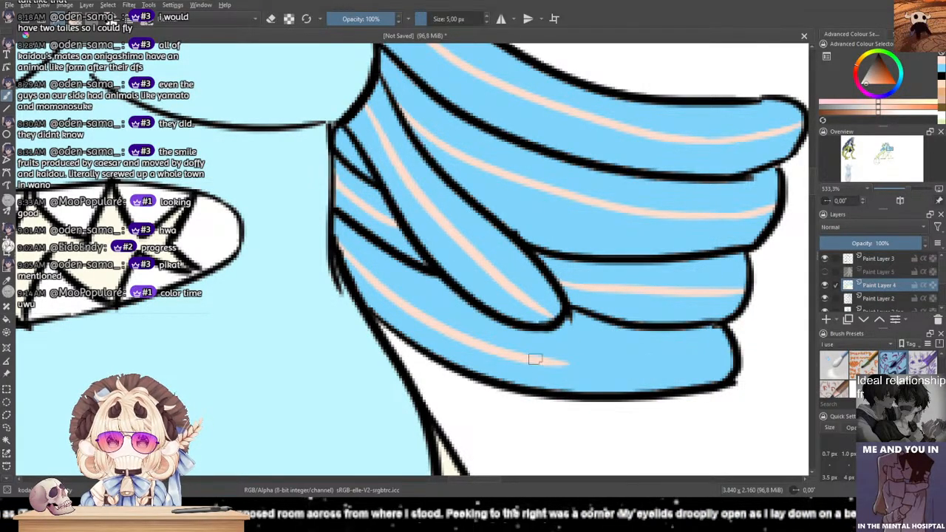
{"action": "left_click_drag", "start_coordinate": [536, 360], "coordinate": [753, 349]}
{"action": "key", "text": "ctrl+z"}
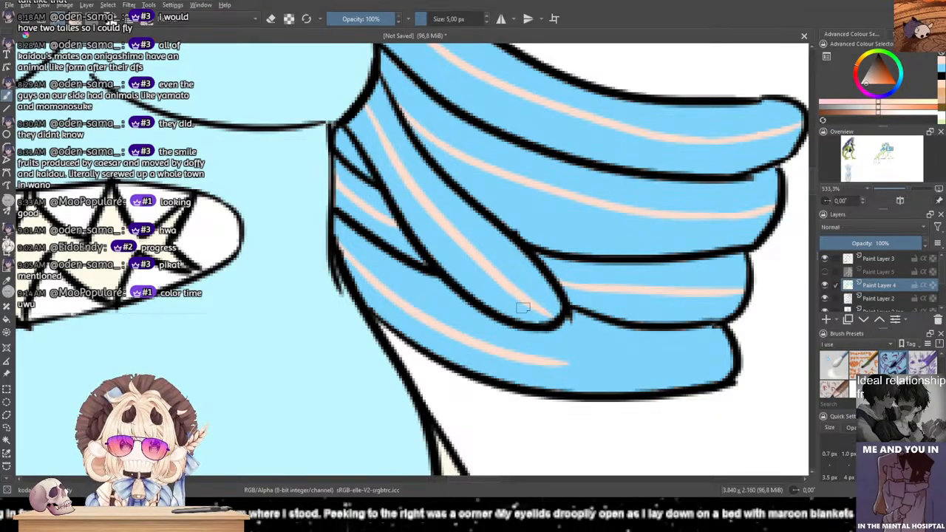
{"action": "left_click_drag", "start_coordinate": [559, 357], "coordinate": [702, 345]}
{"action": "key", "text": "ctrl+z"}
{"action": "left_click_drag", "start_coordinate": [546, 359], "coordinate": [735, 357]}
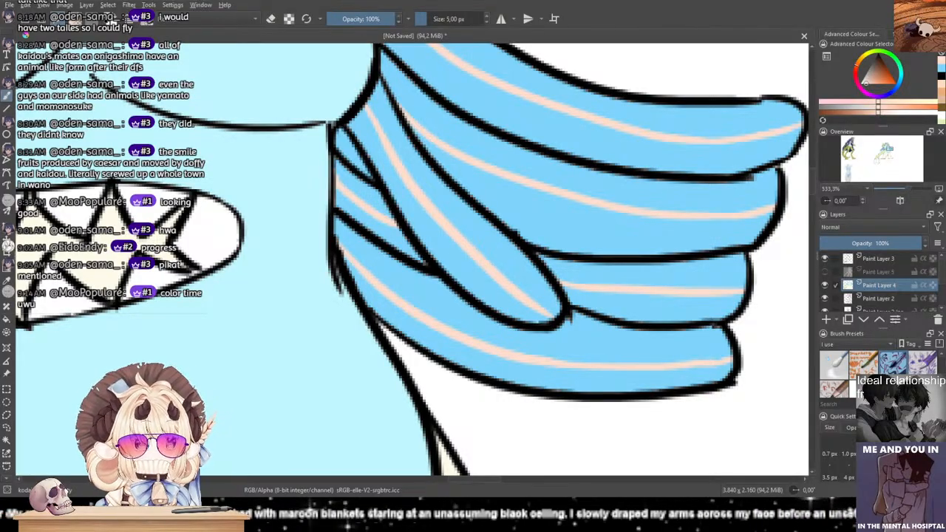
Step: Paint one peach stripe on each of the hair tufts across the top of the head between the horns
{"action": "left_click_drag", "start_coordinate": [460, 197], "coordinate": [488, 253]}
{"action": "scroll", "coordinate": [488, 253], "scroll_direction": "down", "scroll_amount": 3}
{"action": "left_click_drag", "start_coordinate": [414, 188], "coordinate": [503, 346]}
{"action": "scroll", "coordinate": [485, 278], "scroll_direction": "up", "scroll_amount": 1}
{"action": "scroll", "coordinate": [496, 270], "scroll_direction": "up", "scroll_amount": 2}
{"action": "left_click_drag", "start_coordinate": [460, 221], "coordinate": [402, 85]}
{"action": "left_click_drag", "start_coordinate": [554, 336], "coordinate": [431, 126]}
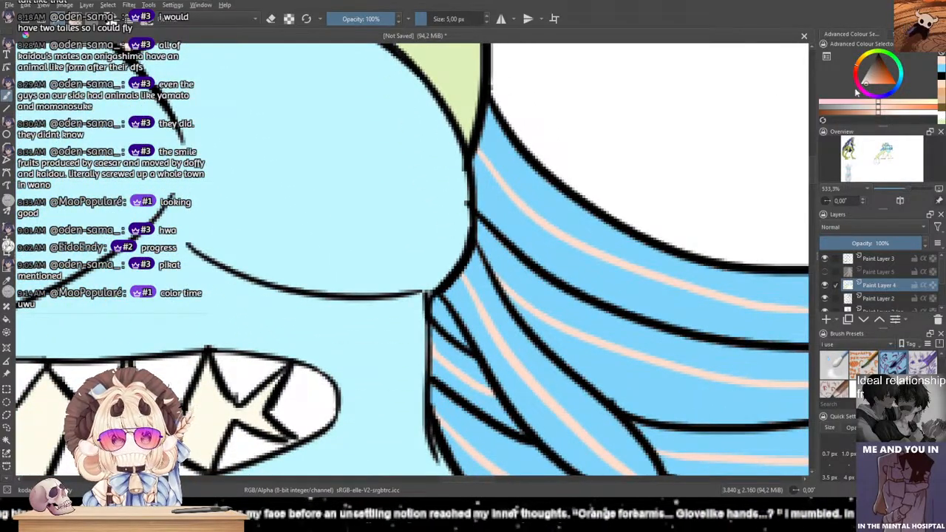
{"action": "left_click_drag", "start_coordinate": [405, 186], "coordinate": [528, 318]}
{"action": "left_click_drag", "start_coordinate": [301, 87], "coordinate": [502, 299]}
{"action": "left_click_drag", "start_coordinate": [438, 172], "coordinate": [479, 188]}
{"action": "left_click_drag", "start_coordinate": [526, 157], "coordinate": [537, 203]}
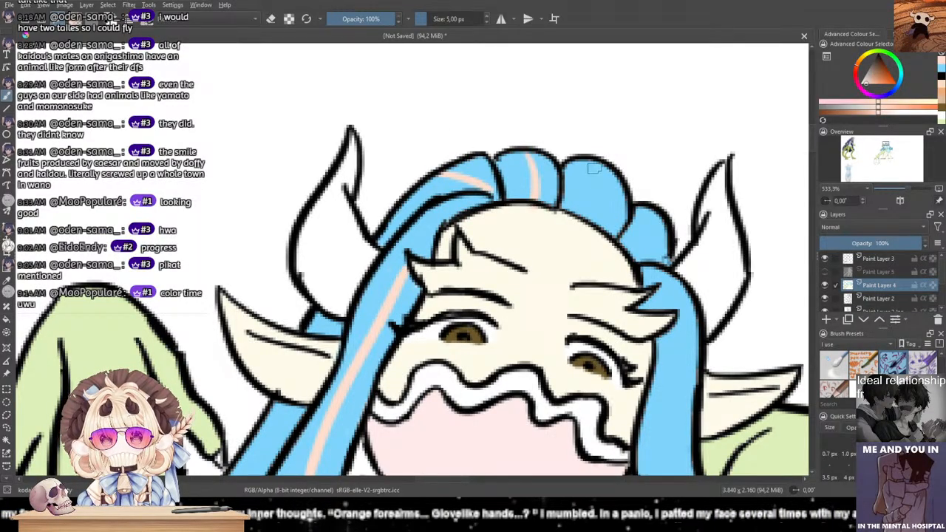
{"action": "left_click_drag", "start_coordinate": [591, 214], "coordinate": [604, 187]}
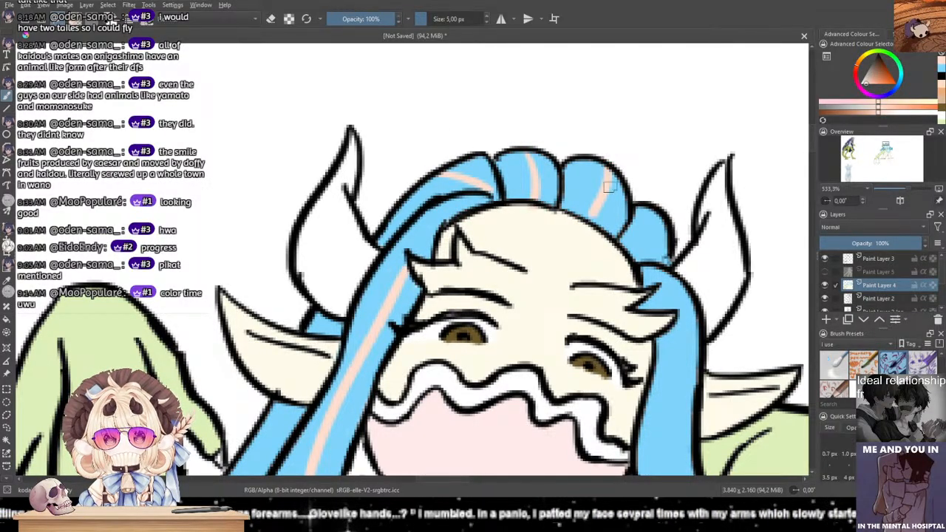
{"action": "left_click_drag", "start_coordinate": [658, 221], "coordinate": [634, 256]}
{"action": "left_click_drag", "start_coordinate": [730, 238], "coordinate": [637, 116]}
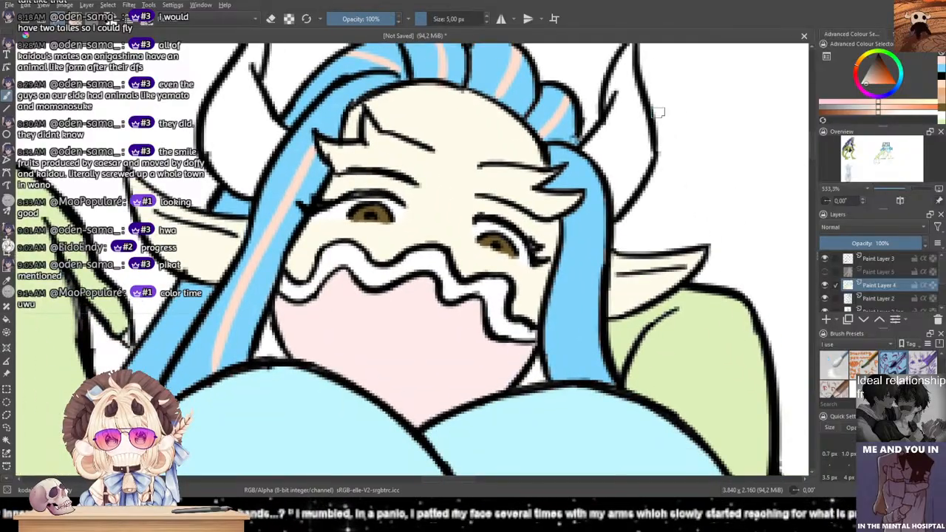
Step: Switch to white and paint a stripe down the front hair lock beside the face, on the side opposite the raised hand
{"action": "left_click", "coordinate": [878, 76]}
{"action": "mouse_move", "coordinate": [565, 166]}
{"action": "left_mouse_down"}
{"action": "mouse_move", "coordinate": [586, 223]}
{"action": "mouse_move", "coordinate": [569, 391]}
{"action": "left_mouse_up"}
{"action": "key", "text": "ctrl+z"}
{"action": "left_click_drag", "start_coordinate": [583, 201], "coordinate": [584, 380]}
{"action": "mouse_move", "coordinate": [572, 338]}
{"action": "left_mouse_down"}
{"action": "mouse_move", "coordinate": [545, 302]}
{"action": "mouse_move", "coordinate": [507, 250]}
{"action": "left_mouse_up"}
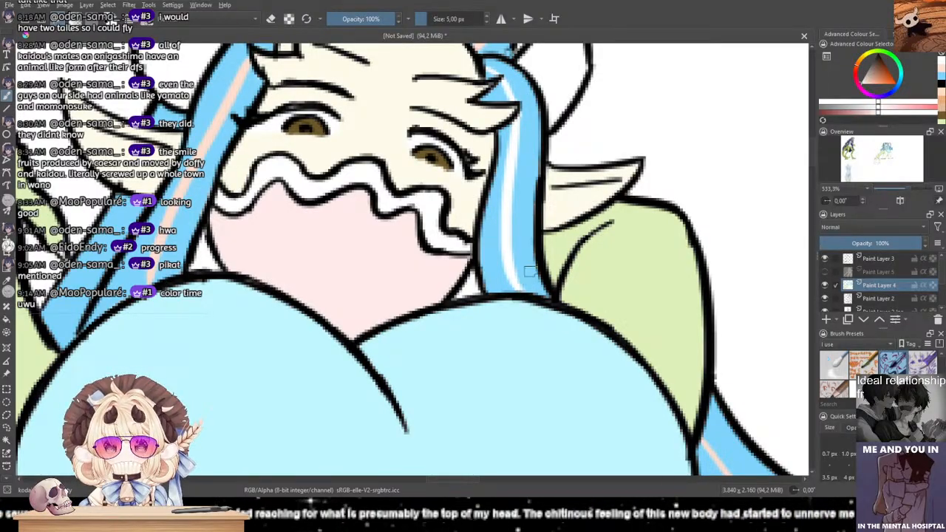
Step: Paint a white stripe over the peach one on the short front strand of the long hair bundle on the same side
{"action": "left_click_drag", "start_coordinate": [625, 408], "coordinate": [448, 155]}
{"action": "mouse_move", "coordinate": [500, 296]}
{"action": "left_mouse_down"}
{"action": "mouse_move", "coordinate": [420, 149]}
{"action": "mouse_move", "coordinate": [539, 324]}
{"action": "left_mouse_up"}
{"action": "key", "text": "ctrl+z"}
{"action": "left_click_drag", "start_coordinate": [427, 161], "coordinate": [548, 318]}
{"action": "key", "text": "ctrl+z"}
{"action": "mouse_move", "coordinate": [419, 155]}
{"action": "left_mouse_down"}
{"action": "mouse_move", "coordinate": [532, 313]}
{"action": "mouse_move", "coordinate": [555, 326]}
{"action": "left_mouse_up"}
{"action": "key", "text": "ctrl+z"}
{"action": "left_click_drag", "start_coordinate": [428, 158], "coordinate": [576, 331]}
{"action": "key", "text": "ctrl+z"}
{"action": "left_click_drag", "start_coordinate": [428, 164], "coordinate": [543, 343]}
{"action": "key", "text": "ctrl+z"}
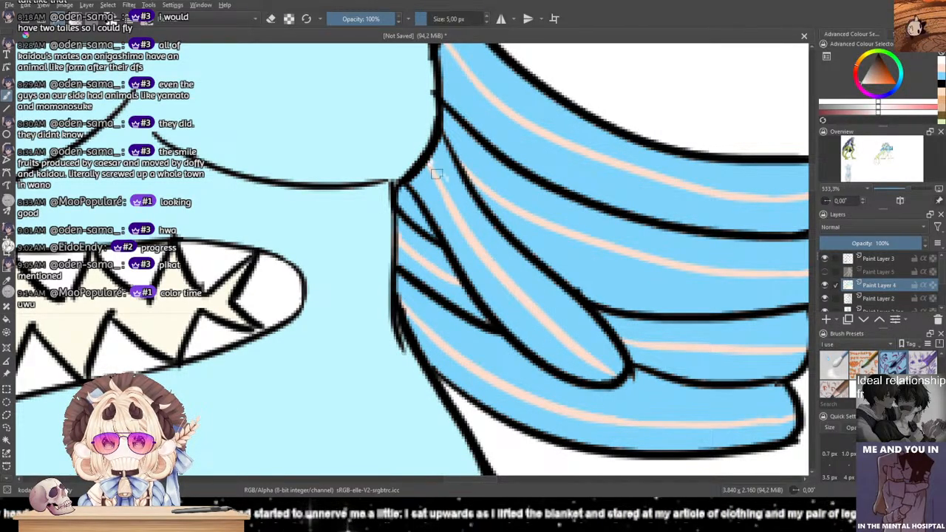
{"action": "left_click_drag", "start_coordinate": [432, 164], "coordinate": [603, 369]}
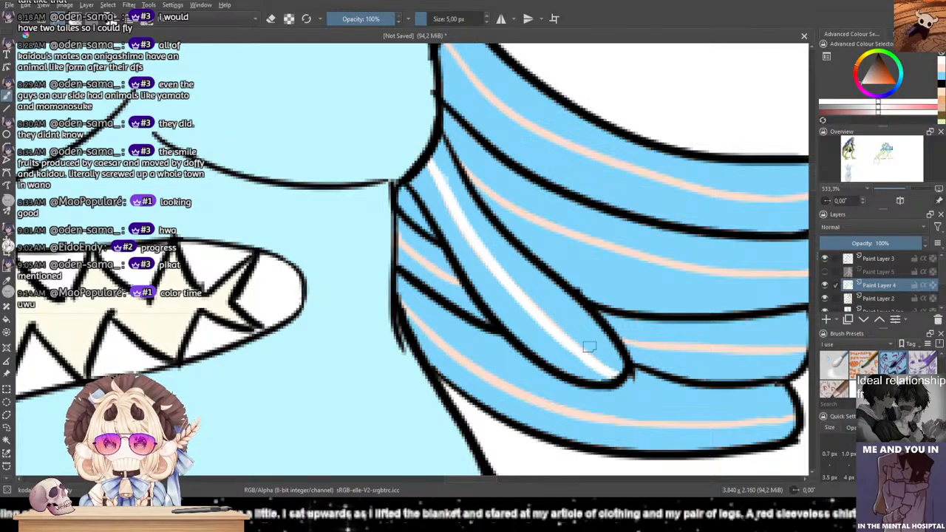
Step: Show the shading on Paint Layer 5 over the coloured character again
{"action": "scroll", "coordinate": [576, 253], "scroll_direction": "down", "scroll_amount": 3}
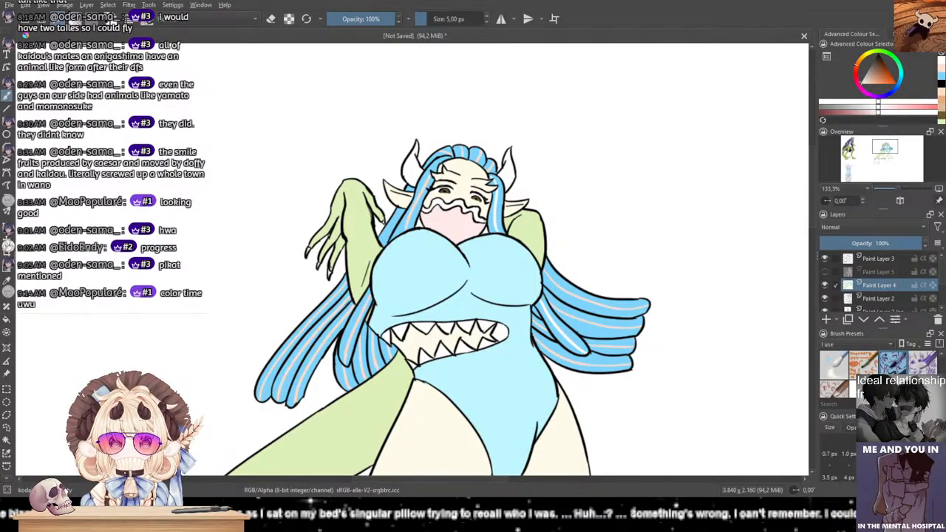
{"action": "left_click_drag", "start_coordinate": [496, 285], "coordinate": [445, 279]}
{"action": "scroll", "coordinate": [450, 287], "scroll_direction": "up", "scroll_amount": 1}
{"action": "left_click", "coordinate": [824, 271]}
{"action": "scroll", "coordinate": [612, 252], "scroll_direction": "down", "scroll_amount": 1}
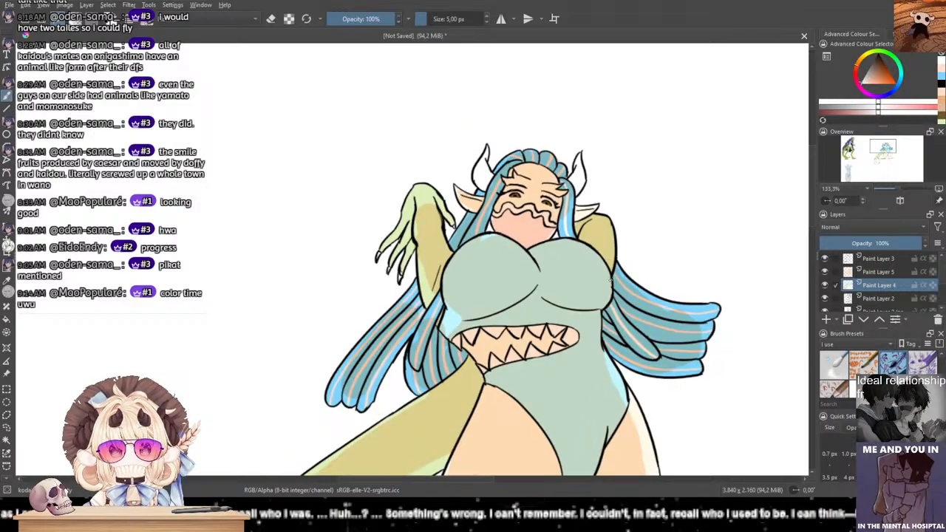
{"action": "left_click_drag", "start_coordinate": [599, 292], "coordinate": [552, 231]}
{"action": "scroll", "coordinate": [545, 242], "scroll_direction": "up", "scroll_amount": 1}
Step: Add a new paint layer directly above Paint Layer 2, beneath the flat-colour layer
{"action": "left_click", "coordinate": [872, 272]}
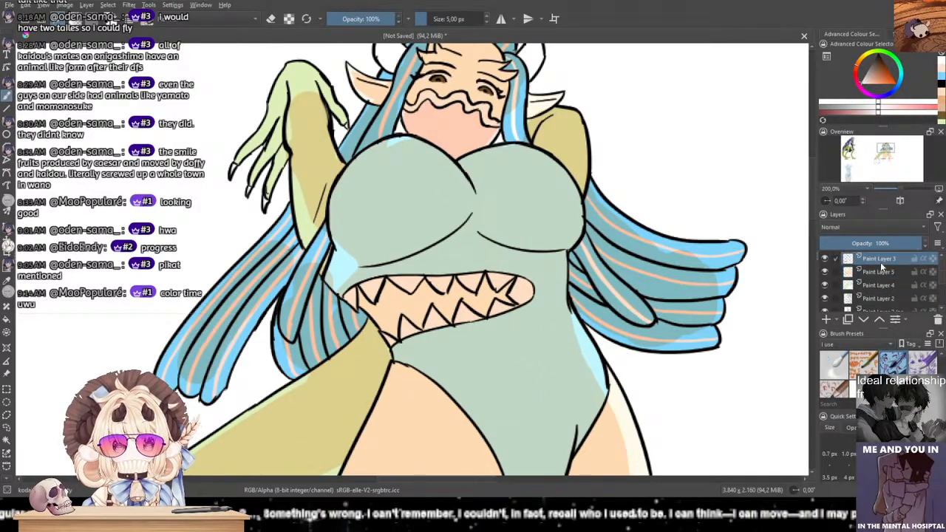
{"action": "scroll", "coordinate": [875, 289], "scroll_direction": "down", "scroll_amount": 2}
{"action": "left_click", "coordinate": [872, 275]}
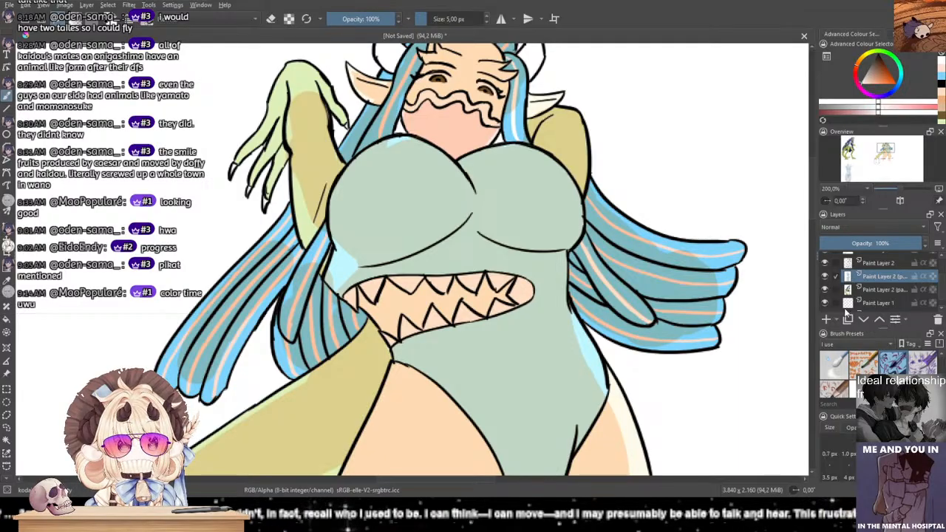
{"action": "left_click", "coordinate": [870, 266]}
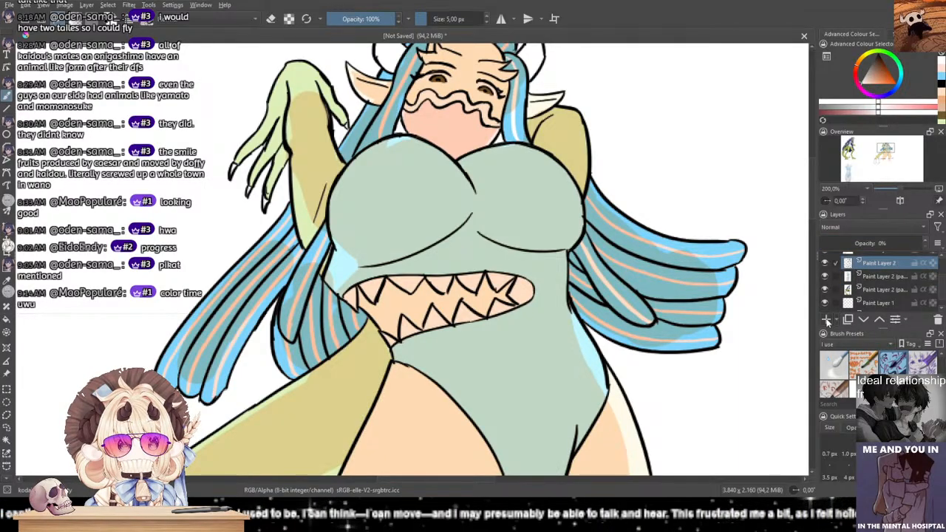
{"action": "left_click", "coordinate": [826, 320]}
Step: Pick a light turquoise and paint a large soft backdrop behind the character with the 435 px cloud-textured brush
{"action": "left_click", "coordinate": [900, 81]}
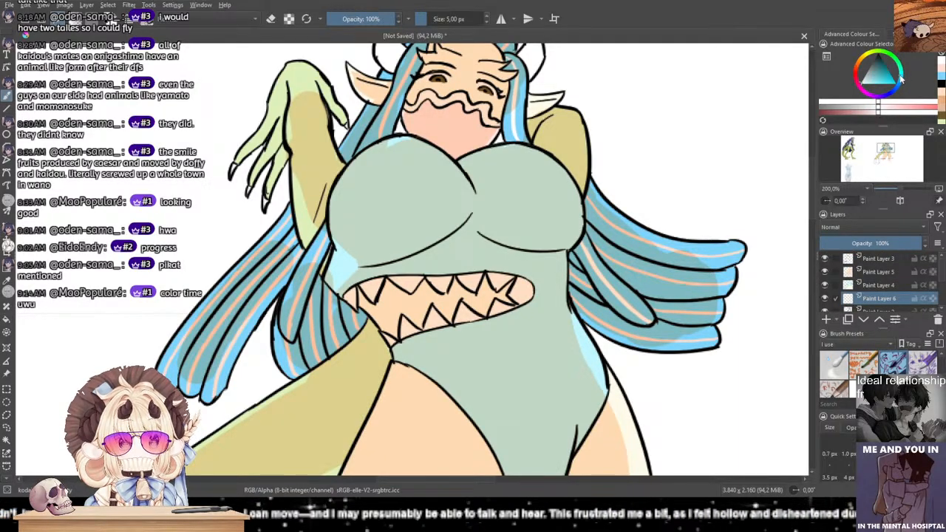
{"action": "left_click_drag", "start_coordinate": [891, 77], "coordinate": [874, 96]}
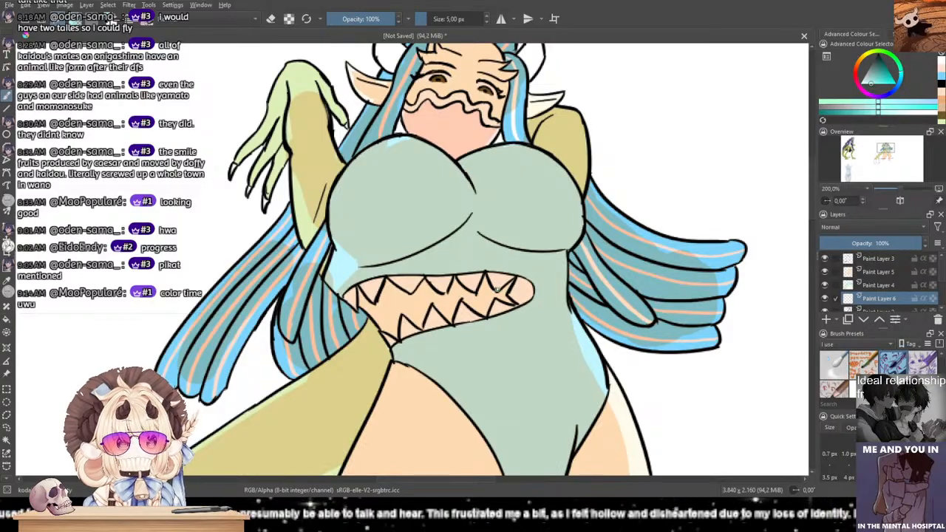
{"action": "scroll", "coordinate": [497, 290], "scroll_direction": "down", "scroll_amount": 1}
{"action": "left_click_drag", "start_coordinate": [465, 331], "coordinate": [460, 302]}
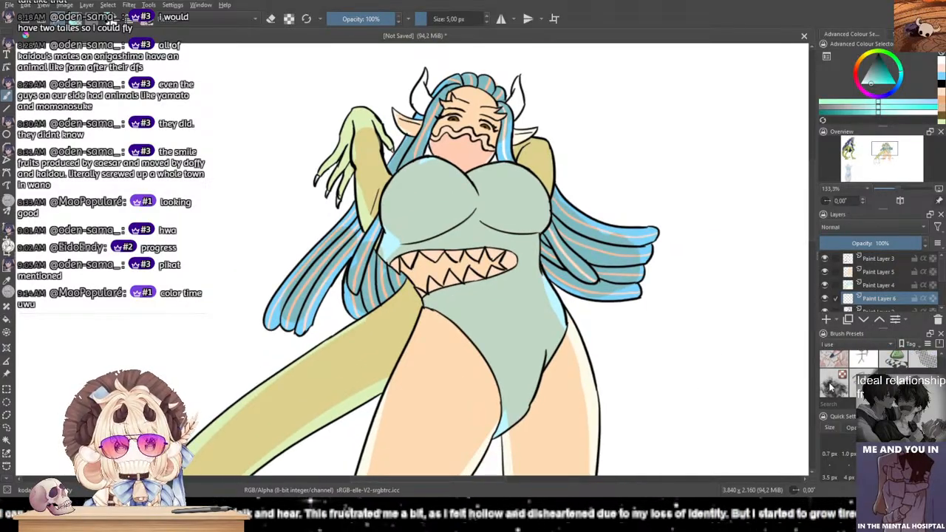
{"action": "left_click", "coordinate": [829, 387]}
{"action": "scroll", "coordinate": [551, 303], "scroll_direction": "down", "scroll_amount": 1}
{"action": "scroll", "coordinate": [546, 301], "scroll_direction": "down", "scroll_amount": 2}
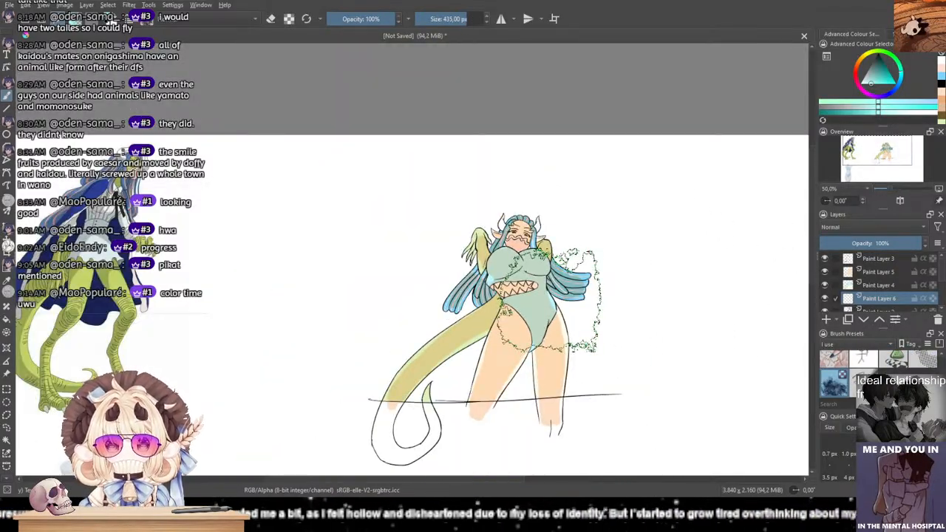
{"action": "mouse_move", "coordinate": [432, 158]}
{"action": "left_mouse_down"}
{"action": "mouse_move", "coordinate": [472, 174]}
{"action": "mouse_move", "coordinate": [573, 273]}
{"action": "mouse_move", "coordinate": [545, 370]}
{"action": "left_mouse_up"}
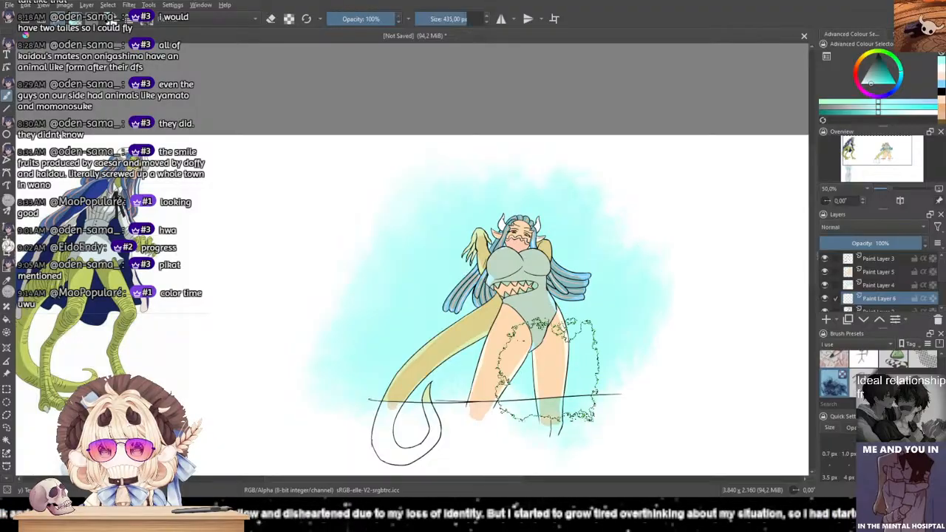
Step: Extend the turquoise backdrop around the character's head, hair and legs with the same textured brush
{"action": "scroll", "coordinate": [536, 310], "scroll_direction": "up", "scroll_amount": 2}
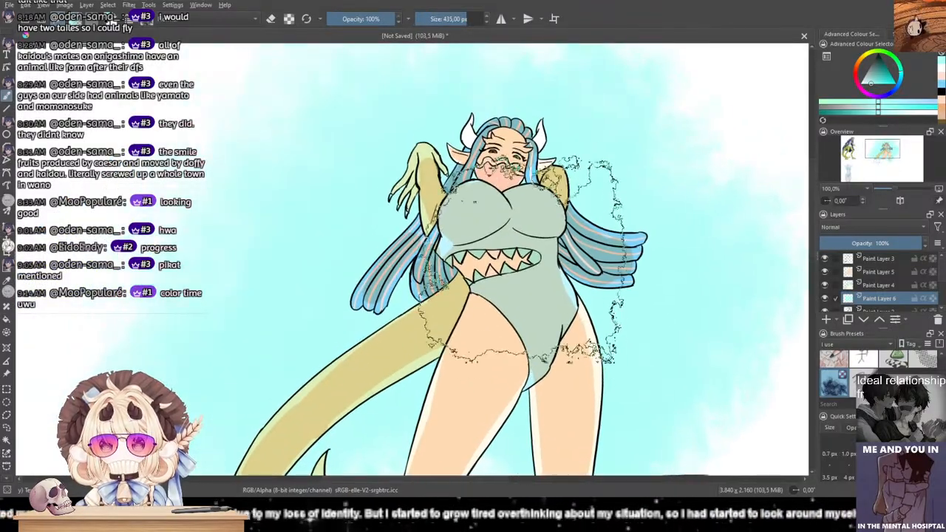
{"action": "left_click_drag", "start_coordinate": [416, 131], "coordinate": [450, 178]}
{"action": "mouse_move", "coordinate": [440, 55]}
{"action": "left_mouse_down"}
{"action": "mouse_move", "coordinate": [318, 110]}
{"action": "mouse_move", "coordinate": [366, 129]}
{"action": "left_mouse_up"}
{"action": "mouse_move", "coordinate": [654, 200]}
{"action": "left_mouse_down"}
{"action": "mouse_move", "coordinate": [602, 119]}
{"action": "mouse_move", "coordinate": [636, 85]}
{"action": "left_mouse_up"}
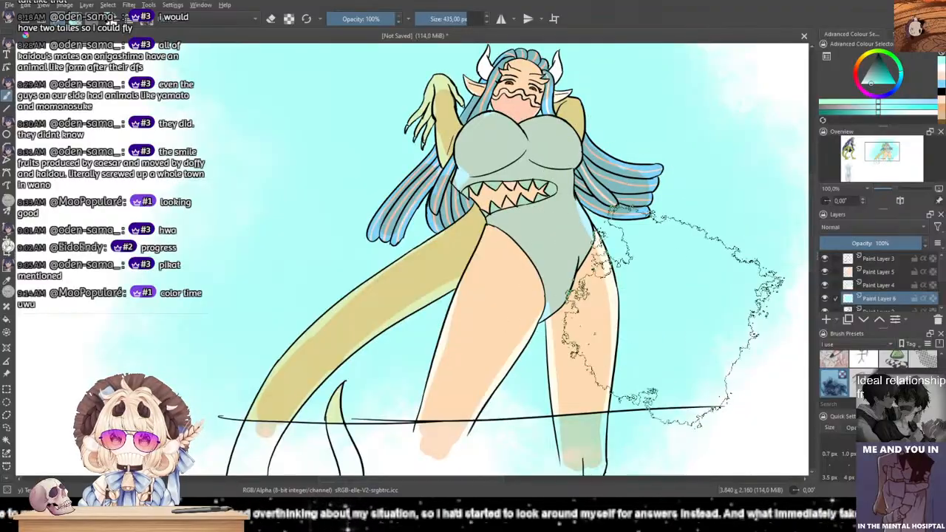
{"action": "mouse_move", "coordinate": [546, 266]}
{"action": "left_mouse_down"}
{"action": "mouse_move", "coordinate": [466, 312]}
{"action": "mouse_move", "coordinate": [449, 338]}
{"action": "left_mouse_up"}
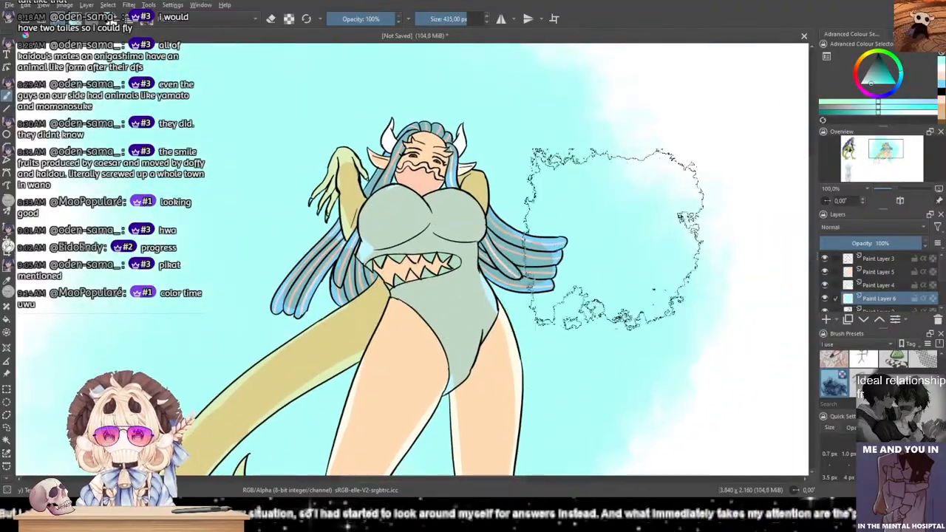
Step: Switch the brush colour to white
{"action": "left_click", "coordinate": [863, 84]}
{"action": "mouse_move", "coordinate": [385, 185]}
{"action": "left_mouse_down"}
{"action": "mouse_move", "coordinate": [507, 211]}
{"action": "mouse_move", "coordinate": [542, 229]}
{"action": "left_mouse_up"}
{"action": "mouse_move", "coordinate": [318, 154]}
{"action": "left_mouse_down"}
{"action": "mouse_move", "coordinate": [305, 102]}
{"action": "mouse_move", "coordinate": [323, 115]}
{"action": "mouse_move", "coordinate": [408, 95]}
{"action": "left_mouse_up"}
{"action": "left_click_drag", "start_coordinate": [619, 182], "coordinate": [521, 136]}
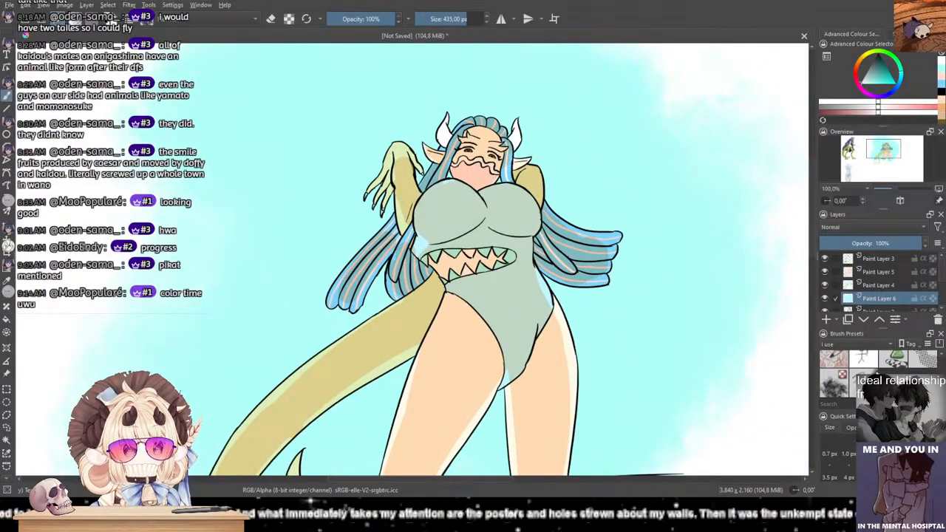
Step: Try to paint a solid white cloud in the sky above the raised hand using an ink brush at 60 px
{"action": "left_click", "coordinate": [863, 383]}
{"action": "scroll", "coordinate": [863, 373], "scroll_direction": "up", "scroll_amount": 5}
{"action": "scroll", "coordinate": [906, 369], "scroll_direction": "down", "scroll_amount": 5}
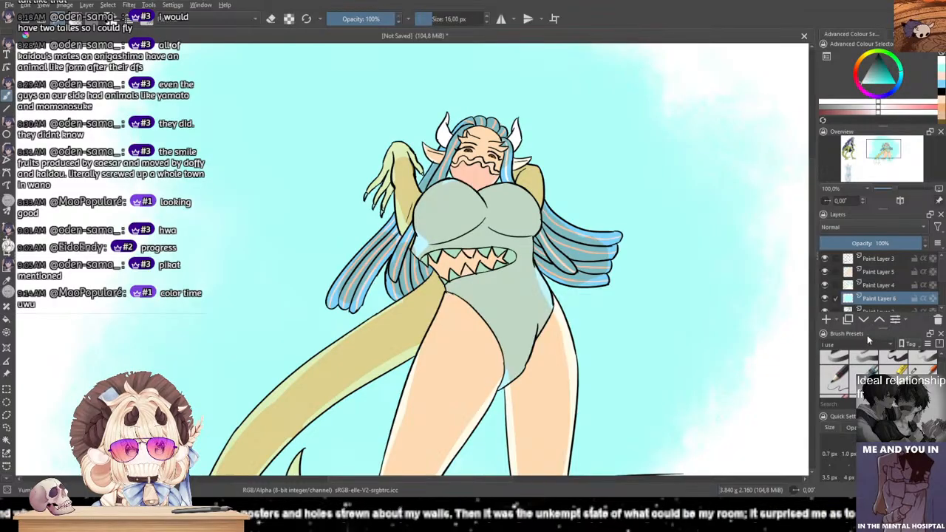
{"action": "left_click", "coordinate": [921, 371]}
{"action": "left_click_drag", "start_coordinate": [472, 223], "coordinate": [538, 324]}
{"action": "scroll", "coordinate": [913, 461], "scroll_direction": "down", "scroll_amount": 2}
{"action": "left_click", "coordinate": [925, 467]}
{"action": "mouse_move", "coordinate": [224, 171]}
{"action": "left_mouse_down"}
{"action": "mouse_move", "coordinate": [332, 173]}
{"action": "mouse_move", "coordinate": [301, 192]}
{"action": "left_mouse_up"}
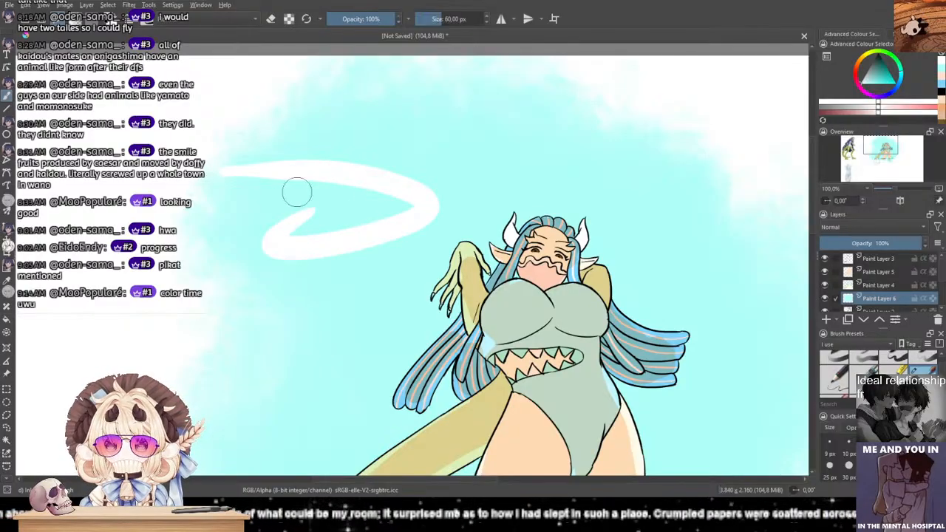
{"action": "key", "text": "ctrl+z"}
{"action": "mouse_move", "coordinate": [243, 188]}
{"action": "left_mouse_down"}
{"action": "mouse_move", "coordinate": [214, 226]}
{"action": "mouse_move", "coordinate": [310, 159]}
{"action": "mouse_move", "coordinate": [295, 224]}
{"action": "mouse_move", "coordinate": [516, 183]}
{"action": "left_mouse_up"}
{"action": "key", "text": "ctrl+z"}
{"action": "left_click_drag", "start_coordinate": [360, 191], "coordinate": [463, 168]}
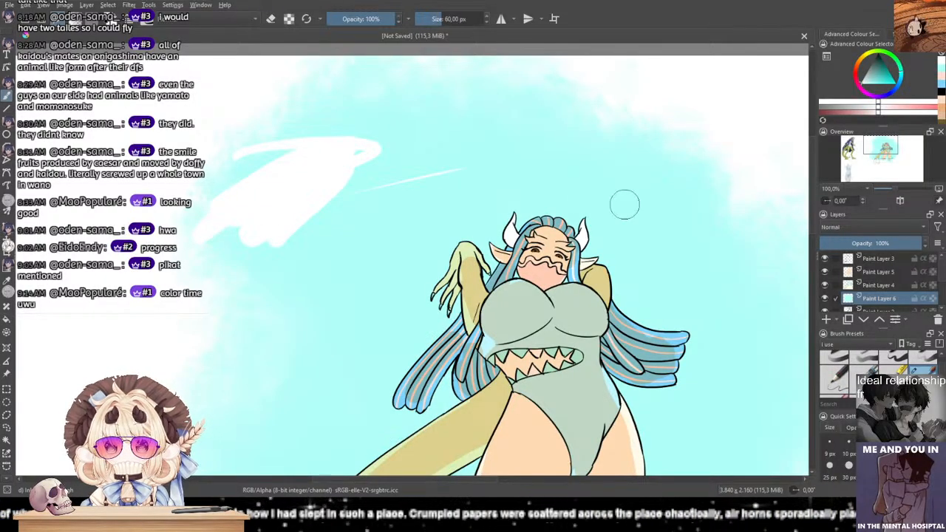
{"action": "mouse_move", "coordinate": [376, 194]}
{"action": "left_mouse_down"}
{"action": "mouse_move", "coordinate": [343, 150]}
{"action": "mouse_move", "coordinate": [329, 183]}
{"action": "mouse_move", "coordinate": [350, 173]}
{"action": "mouse_move", "coordinate": [352, 185]}
{"action": "mouse_move", "coordinate": [370, 171]}
{"action": "mouse_move", "coordinate": [274, 180]}
{"action": "mouse_move", "coordinate": [308, 147]}
{"action": "mouse_move", "coordinate": [262, 210]}
{"action": "left_mouse_up"}
{"action": "left_click_drag", "start_coordinate": [273, 137], "coordinate": [291, 135]}
{"action": "mouse_move", "coordinate": [331, 161]}
{"action": "left_mouse_down"}
{"action": "mouse_move", "coordinate": [319, 226]}
{"action": "mouse_move", "coordinate": [354, 195]}
{"action": "mouse_move", "coordinate": [243, 260]}
{"action": "left_mouse_up"}
Step: Try to scribble a white cloud beside the hair bundle opposite the raised hand, undoing each attempt
{"action": "mouse_move", "coordinate": [595, 317]}
{"action": "left_mouse_down"}
{"action": "mouse_move", "coordinate": [688, 303]}
{"action": "mouse_move", "coordinate": [548, 284]}
{"action": "left_mouse_up"}
{"action": "key", "text": "ctrl+z"}
{"action": "mouse_move", "coordinate": [476, 296]}
{"action": "left_mouse_down"}
{"action": "mouse_move", "coordinate": [490, 337]}
{"action": "mouse_move", "coordinate": [543, 352]}
{"action": "mouse_move", "coordinate": [669, 334]}
{"action": "left_mouse_up"}
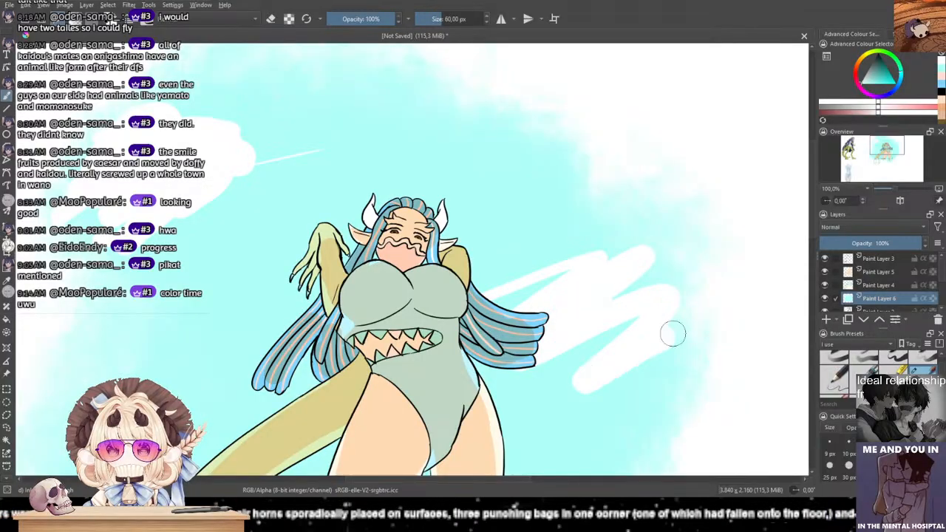
{"action": "key", "text": "ctrl+z"}
{"action": "mouse_move", "coordinate": [531, 295]}
{"action": "left_mouse_down"}
{"action": "mouse_move", "coordinate": [617, 347]}
{"action": "mouse_move", "coordinate": [704, 336]}
{"action": "left_mouse_up"}
{"action": "key", "text": "ctrl+z"}
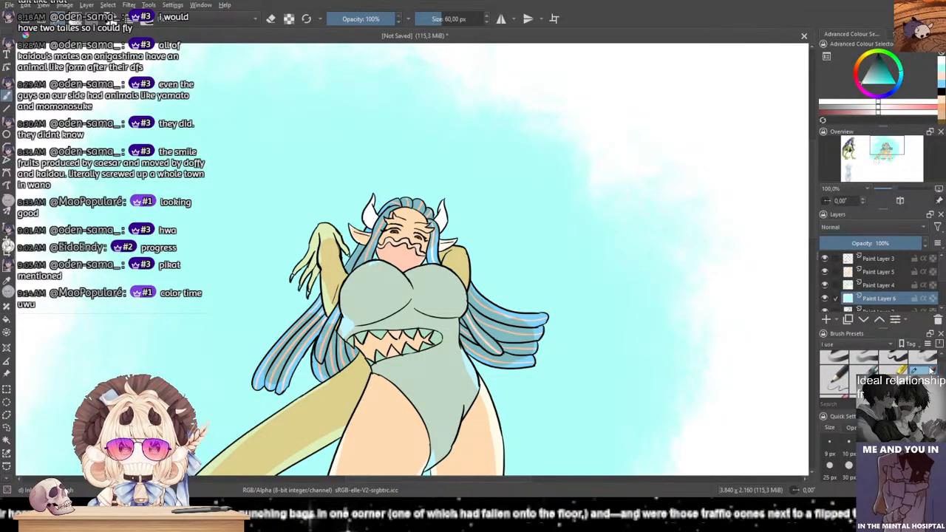
Step: Return to the 435 px textured brush and paint soft white clouds in the turquoise sky on both sides of the character
{"action": "left_click_drag", "start_coordinate": [940, 371], "coordinate": [939, 395]}
{"action": "left_click", "coordinate": [838, 378]}
{"action": "mouse_move", "coordinate": [403, 145]}
{"action": "left_mouse_down"}
{"action": "mouse_move", "coordinate": [538, 164]}
{"action": "mouse_move", "coordinate": [478, 175]}
{"action": "left_mouse_up"}
{"action": "left_click_drag", "start_coordinate": [271, 176], "coordinate": [240, 184]}
{"action": "mouse_move", "coordinate": [487, 289]}
{"action": "left_mouse_down"}
{"action": "mouse_move", "coordinate": [526, 208]}
{"action": "mouse_move", "coordinate": [554, 259]}
{"action": "left_mouse_up"}
{"action": "left_click_drag", "start_coordinate": [406, 217], "coordinate": [435, 143]}
{"action": "left_click_drag", "start_coordinate": [649, 244], "coordinate": [563, 236]}
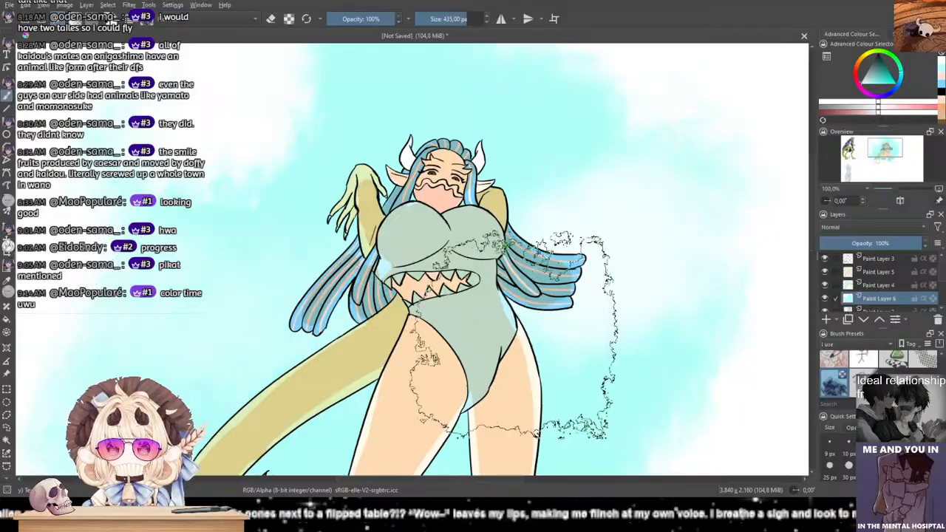
Step: Soften the lower backdrop around the tail and legs and the sky near the head with more white cloud strokes
{"action": "left_click_drag", "start_coordinate": [489, 302], "coordinate": [559, 257]}
{"action": "left_click_drag", "start_coordinate": [306, 331], "coordinate": [371, 225]}
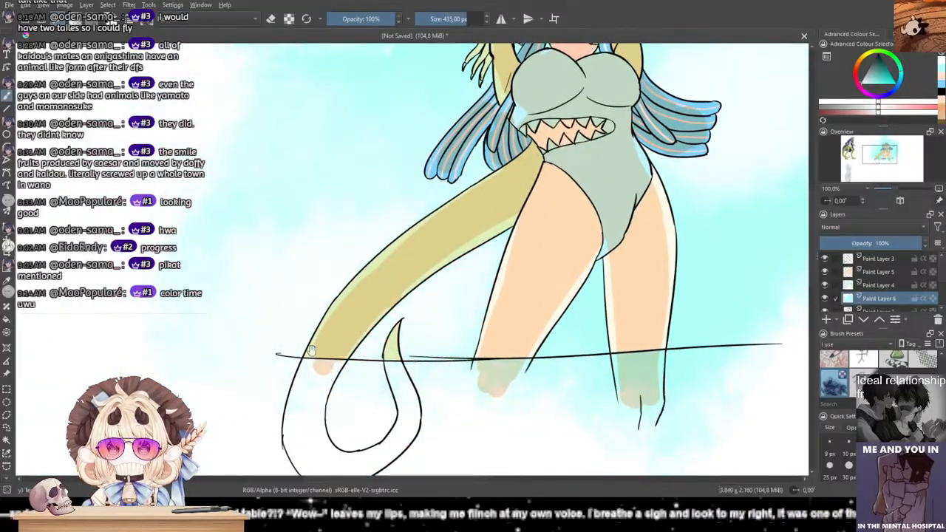
{"action": "left_click_drag", "start_coordinate": [290, 359], "coordinate": [138, 425]}
{"action": "left_click_drag", "start_coordinate": [400, 331], "coordinate": [441, 408]}
{"action": "left_click_drag", "start_coordinate": [390, 255], "coordinate": [417, 340]}
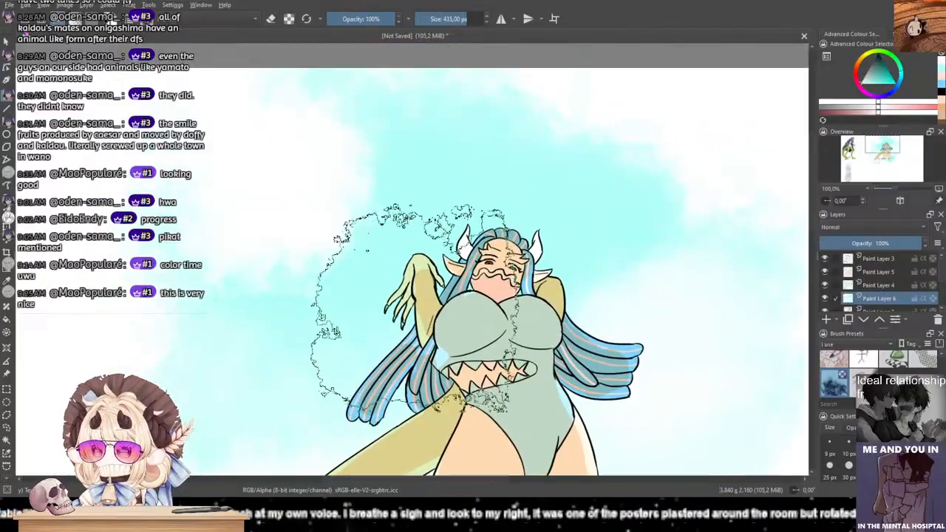
{"action": "mouse_move", "coordinate": [521, 193]}
{"action": "left_mouse_down"}
{"action": "mouse_move", "coordinate": [454, 144]}
{"action": "mouse_move", "coordinate": [458, 101]}
{"action": "left_mouse_up"}
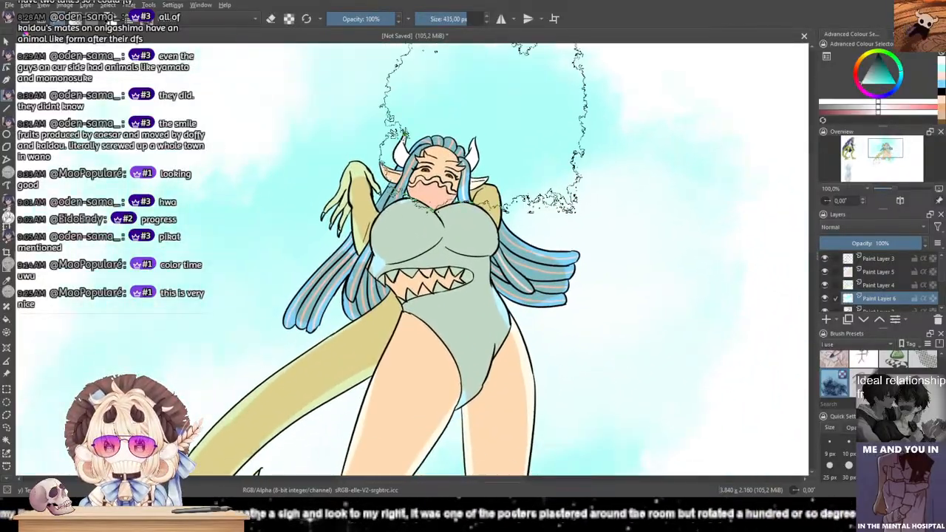
{"action": "scroll", "coordinate": [437, 250], "scroll_direction": "down", "scroll_amount": 5}
{"action": "scroll", "coordinate": [399, 252], "scroll_direction": "up", "scroll_amount": 3}
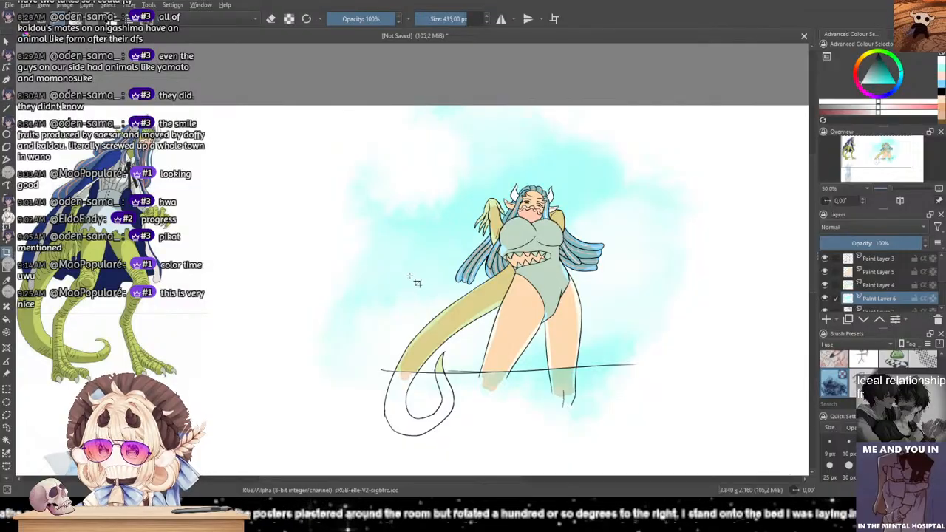
Step: Try framing a crop around the character and her sky, leaving out the reference figures and the empty canvas
{"action": "scroll", "coordinate": [456, 275], "scroll_direction": "down", "scroll_amount": 1}
{"action": "left_click", "coordinate": [151, 160]}
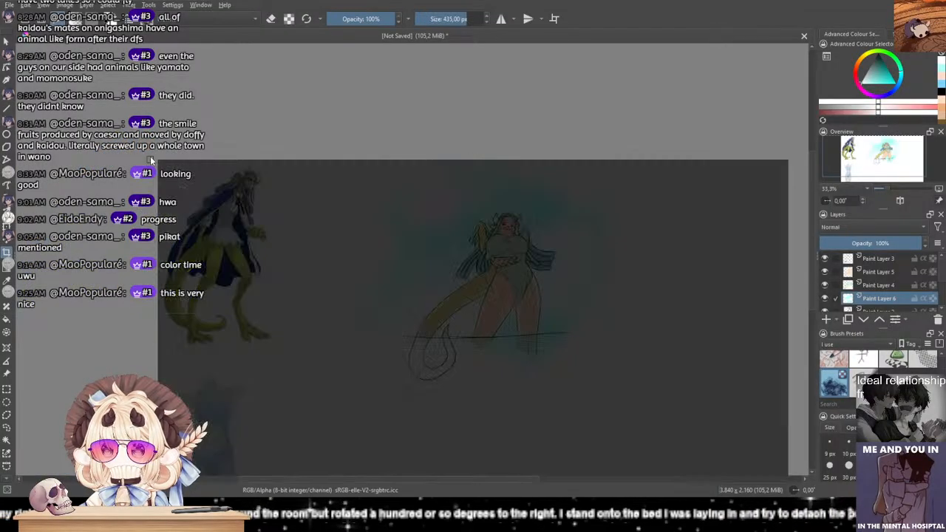
{"action": "left_click", "coordinate": [183, 181]}
{"action": "left_click_drag", "start_coordinate": [161, 162], "coordinate": [418, 191]}
{"action": "key", "text": "Return"}
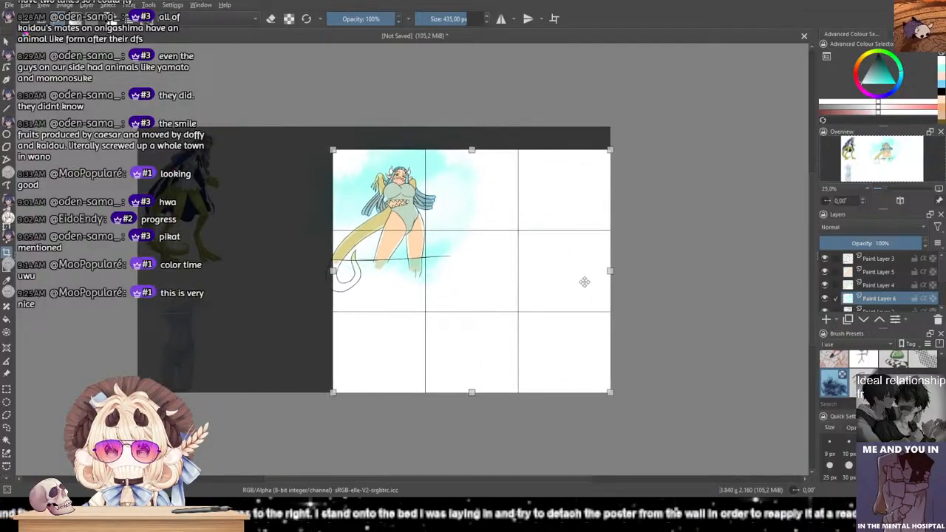
{"action": "left_click_drag", "start_coordinate": [621, 426], "coordinate": [388, 238]}
{"action": "scroll", "coordinate": [480, 274], "scroll_direction": "up", "scroll_amount": 3}
{"action": "scroll", "coordinate": [480, 273], "scroll_direction": "down", "scroll_amount": 1}
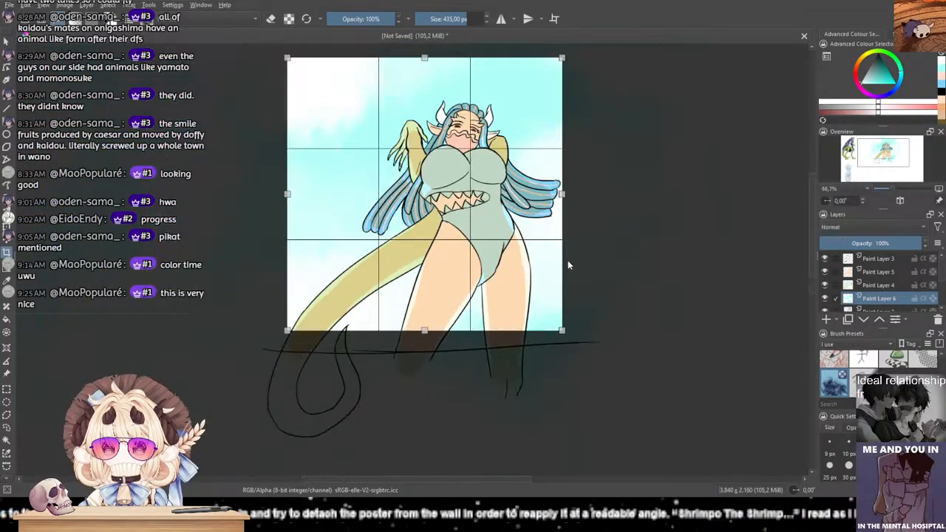
Step: Try cropping the image to 1,000 x 916 px with a wider and taller frame around the character, and undo it
{"action": "left_click_drag", "start_coordinate": [564, 193], "coordinate": [618, 197]}
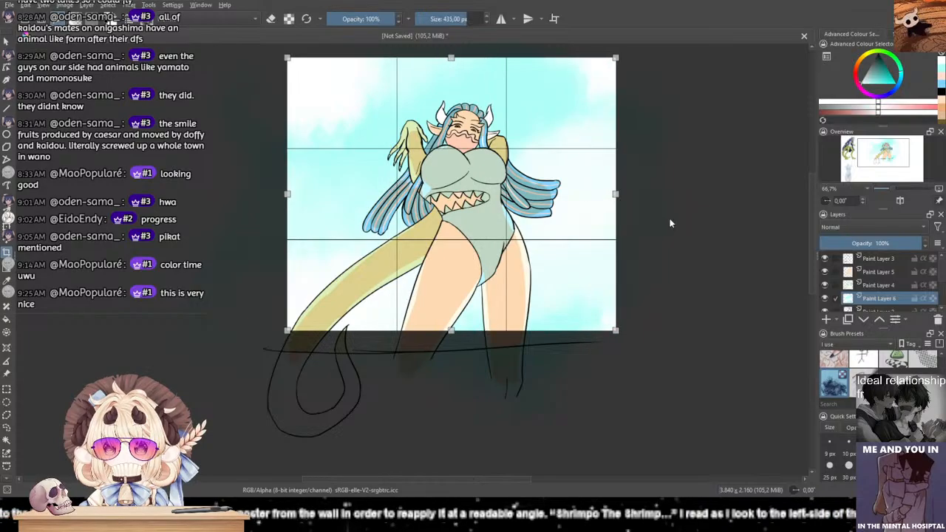
{"action": "left_click_drag", "start_coordinate": [665, 219], "coordinate": [613, 252]}
{"action": "scroll", "coordinate": [471, 247], "scroll_direction": "up", "scroll_amount": 1}
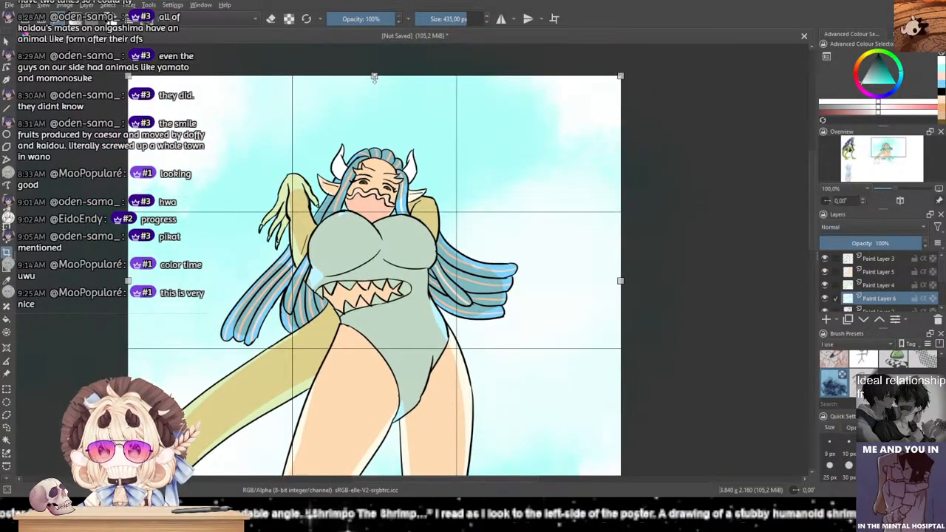
{"action": "left_click_drag", "start_coordinate": [374, 77], "coordinate": [375, 41]}
{"action": "scroll", "coordinate": [430, 185], "scroll_direction": "down", "scroll_amount": 1}
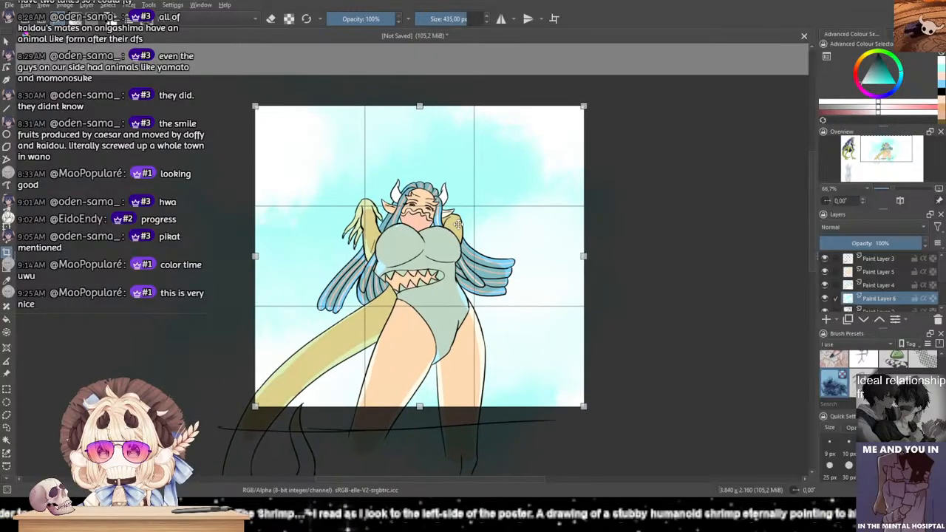
{"action": "key", "text": "Return"}
{"action": "scroll", "coordinate": [410, 289], "scroll_direction": "up", "scroll_amount": 1}
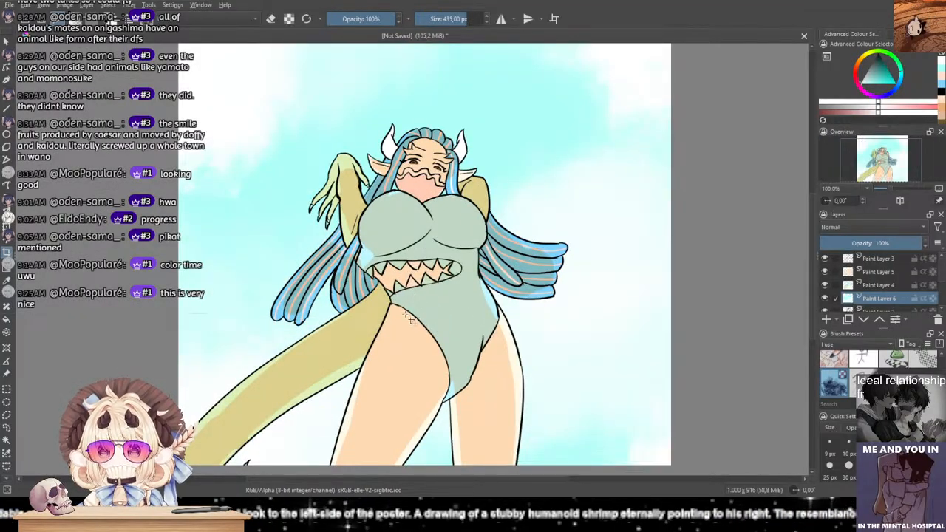
{"action": "left_click_drag", "start_coordinate": [409, 291], "coordinate": [442, 252]}
{"action": "scroll", "coordinate": [428, 289], "scroll_direction": "down", "scroll_amount": 2}
{"action": "key", "text": "ctrl+z"}
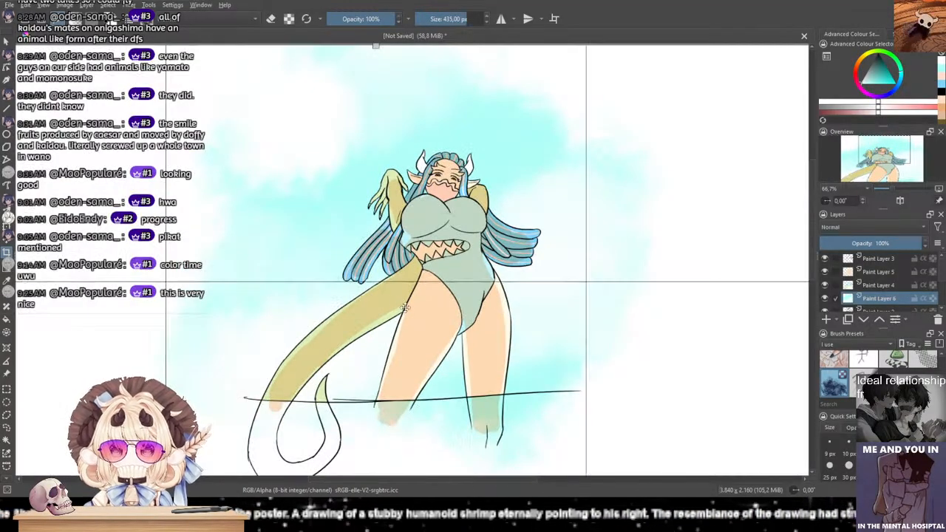
Step: Frame a new crop around the character, excluding the reference figures and most of the empty white canvas
{"action": "scroll", "coordinate": [411, 303], "scroll_direction": "down", "scroll_amount": 1}
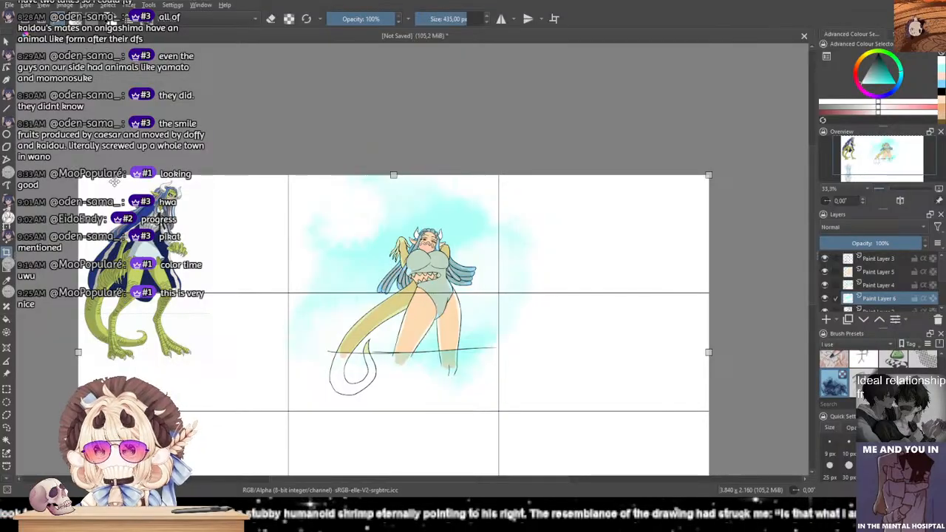
{"action": "left_click_drag", "start_coordinate": [78, 175], "coordinate": [333, 208]}
{"action": "scroll", "coordinate": [506, 328], "scroll_direction": "down", "scroll_amount": 1}
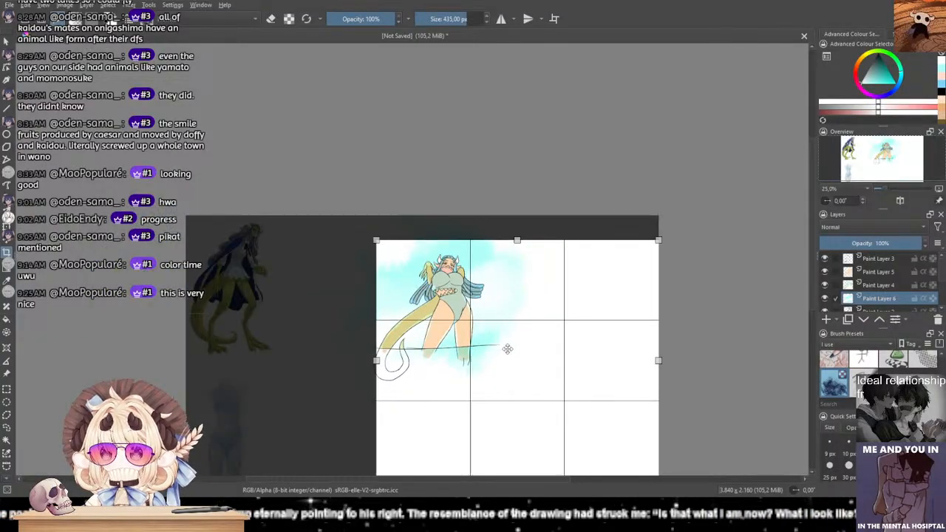
{"action": "left_click_drag", "start_coordinate": [506, 348], "coordinate": [467, 284]}
{"action": "left_click_drag", "start_coordinate": [620, 418], "coordinate": [478, 275]}
{"action": "scroll", "coordinate": [473, 275], "scroll_direction": "up", "scroll_amount": 3}
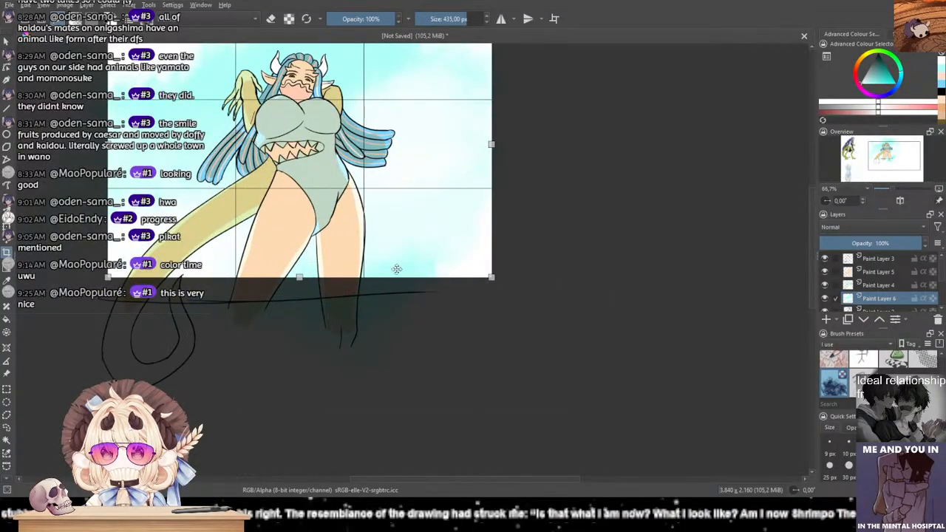
Step: Adjust the crop frame's edges around the character and crop the image to 928 x 973 px
{"action": "left_click_drag", "start_coordinate": [299, 278], "coordinate": [299, 291]}
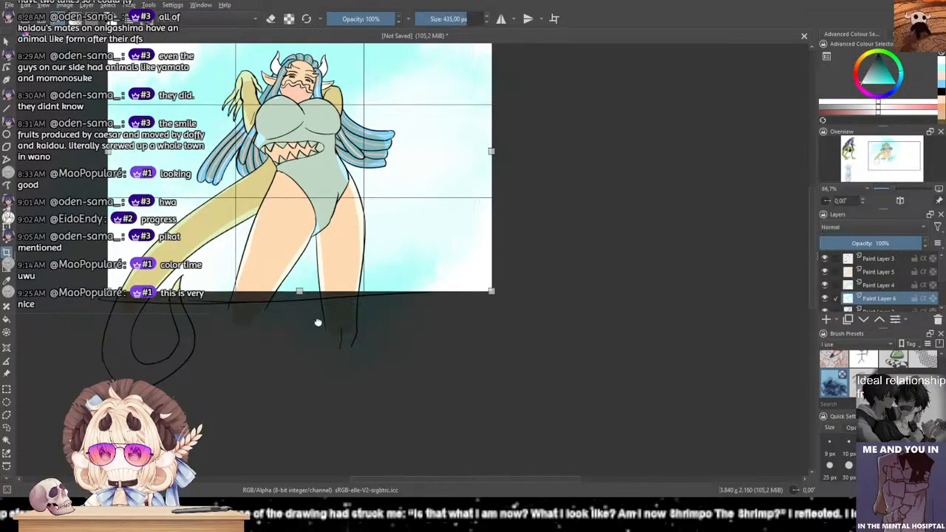
{"action": "left_click_drag", "start_coordinate": [318, 322], "coordinate": [405, 419]}
{"action": "left_click_drag", "start_coordinate": [385, 104], "coordinate": [386, 67]}
{"action": "left_click_drag", "start_coordinate": [579, 226], "coordinate": [518, 227]}
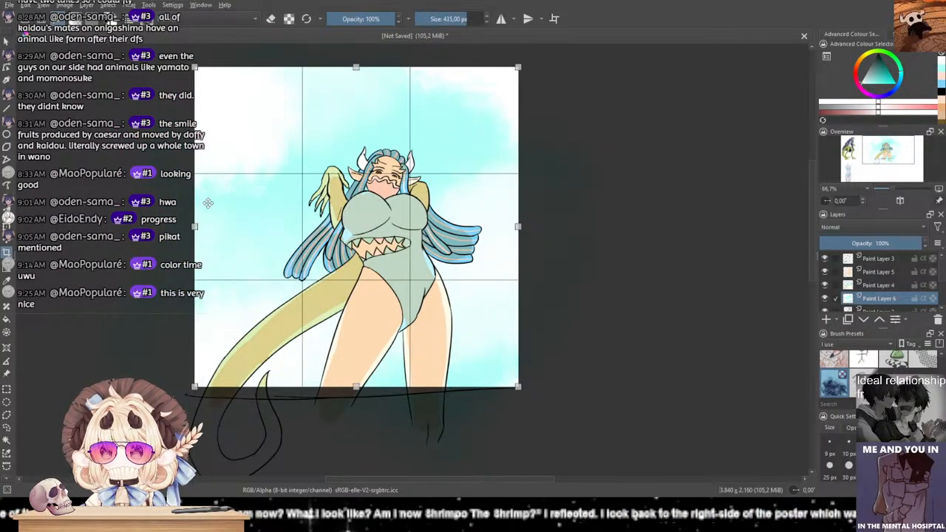
{"action": "left_click_drag", "start_coordinate": [193, 228], "coordinate": [211, 228]}
{"action": "left_click_drag", "start_coordinate": [436, 228], "coordinate": [513, 316]}
{"action": "key", "text": "Return"}
{"action": "scroll", "coordinate": [464, 263], "scroll_direction": "up", "scroll_amount": 2}
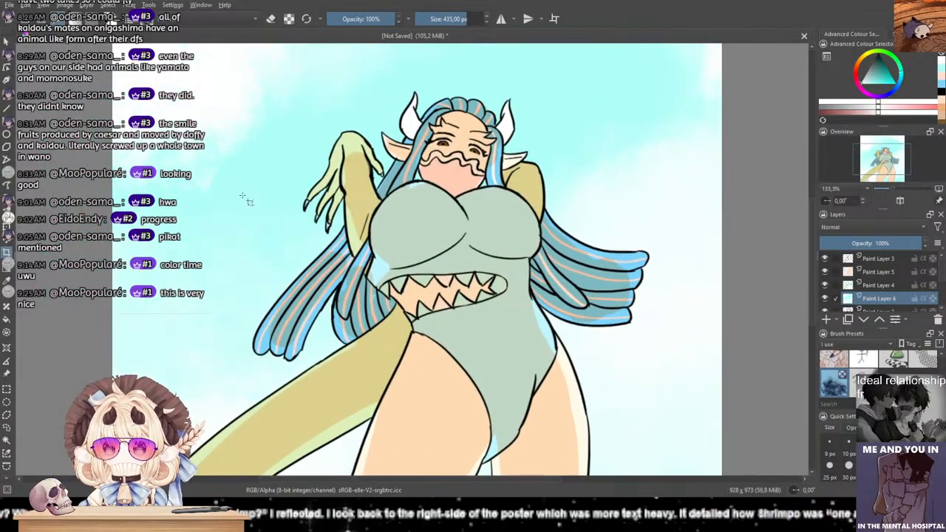
Step: Switch to a 40 px ink brush with a warm orange skin tone on the Multiply layer Paint Layer 5
{"action": "left_click", "coordinate": [942, 110]}
{"action": "left_click_drag", "start_coordinate": [557, 167], "coordinate": [550, 199]}
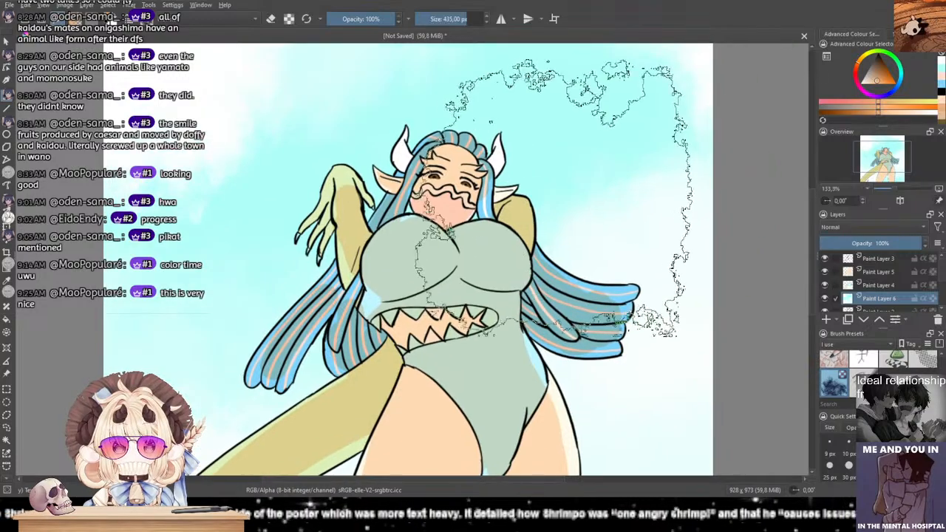
{"action": "scroll", "coordinate": [561, 177], "scroll_direction": "down", "scroll_amount": 1}
{"action": "left_click", "coordinate": [941, 82]}
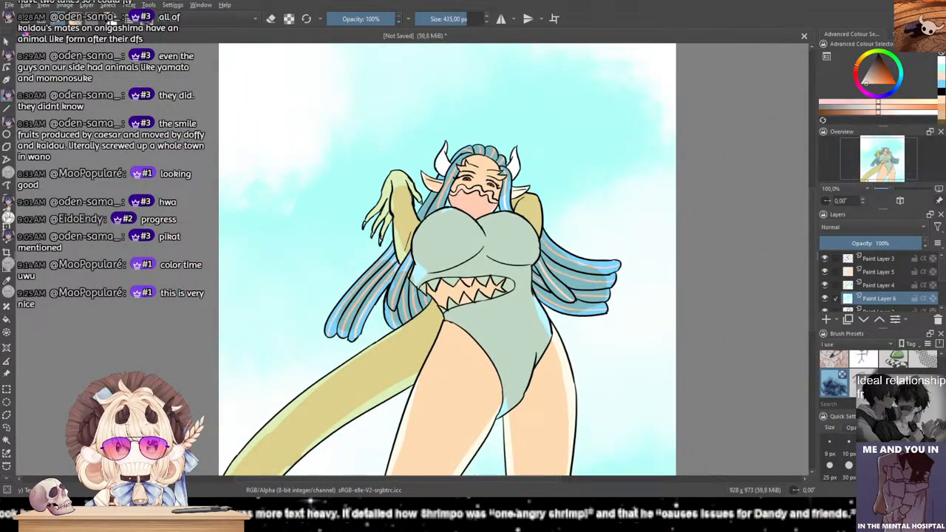
{"action": "left_click", "coordinate": [943, 108]}
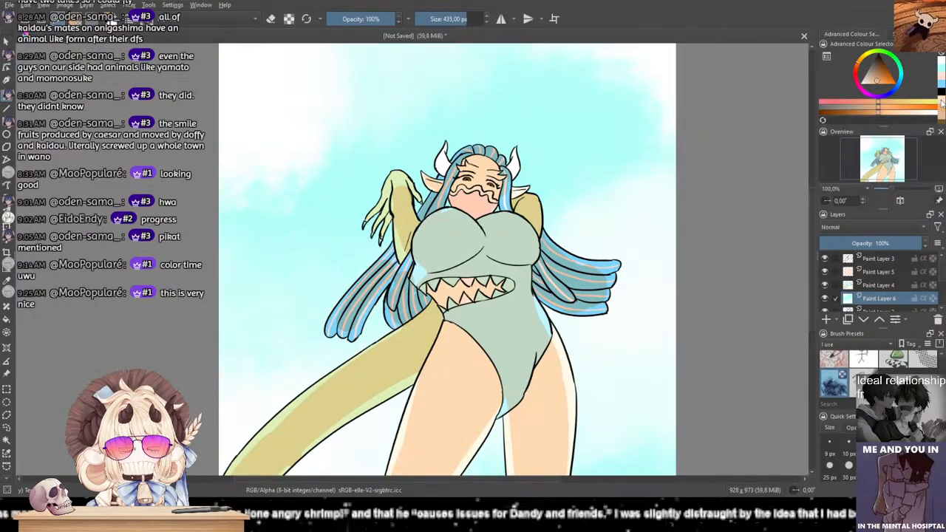
{"action": "mouse_move", "coordinate": [871, 389]}
{"action": "left_mouse_down"}
{"action": "mouse_move", "coordinate": [866, 335]}
{"action": "mouse_move", "coordinate": [879, 393]}
{"action": "left_mouse_up"}
{"action": "left_click", "coordinate": [918, 367]}
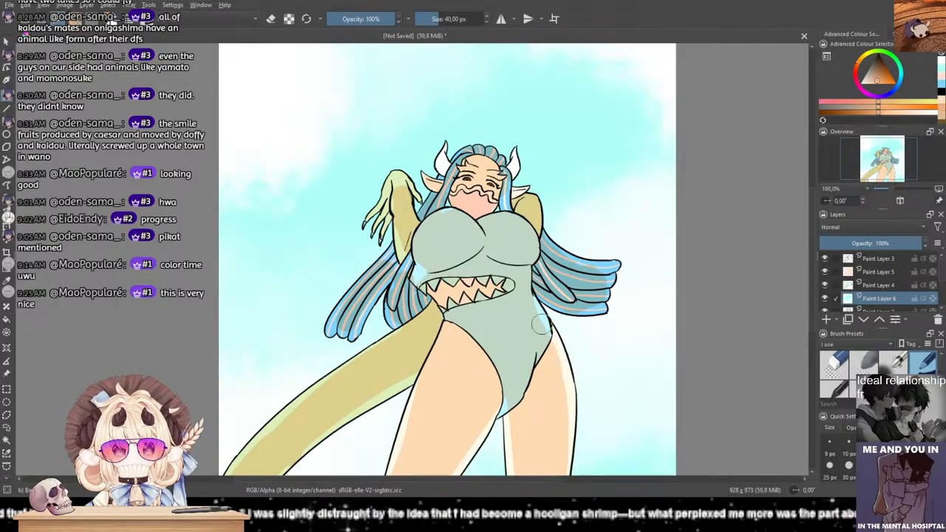
{"action": "scroll", "coordinate": [576, 322], "scroll_direction": "up", "scroll_amount": 2}
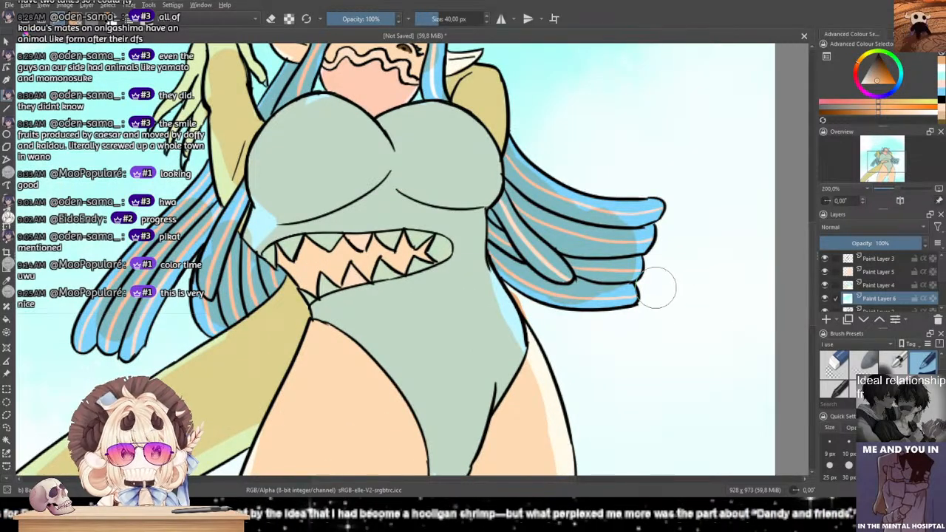
{"action": "left_click", "coordinate": [871, 275]}
Step: Try warm shading strokes over the side of the waist and undo them
{"action": "left_click_drag", "start_coordinate": [445, 291], "coordinate": [490, 322]}
{"action": "key", "text": "ctrl+z"}
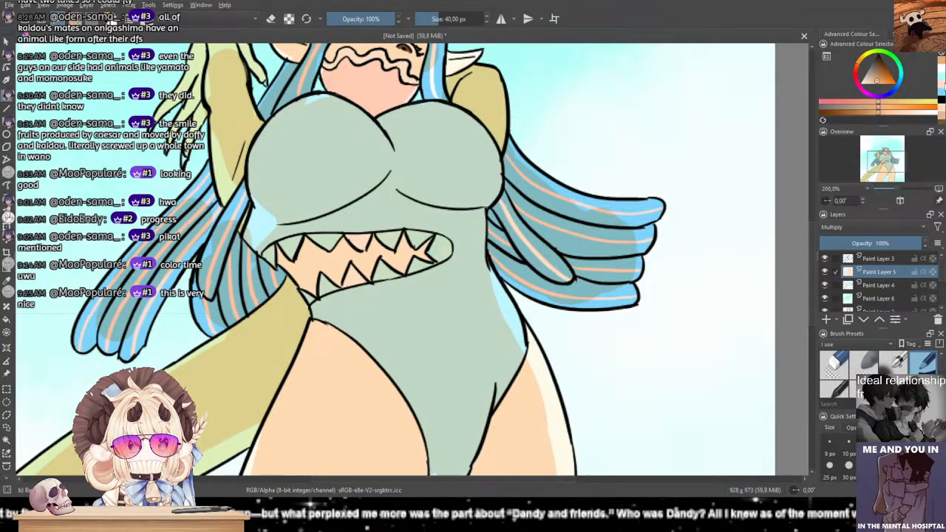
{"action": "mouse_move", "coordinate": [512, 338]}
{"action": "left_mouse_down"}
{"action": "mouse_move", "coordinate": [479, 310]}
{"action": "mouse_move", "coordinate": [541, 309]}
{"action": "left_mouse_up"}
{"action": "key", "text": "ctrl+z"}
Step: Paint pale orange shading at 40 px over the light patches on the bodysuit's chest and the hair strand beside the face
{"action": "left_click_drag", "start_coordinate": [555, 296], "coordinate": [541, 268]}
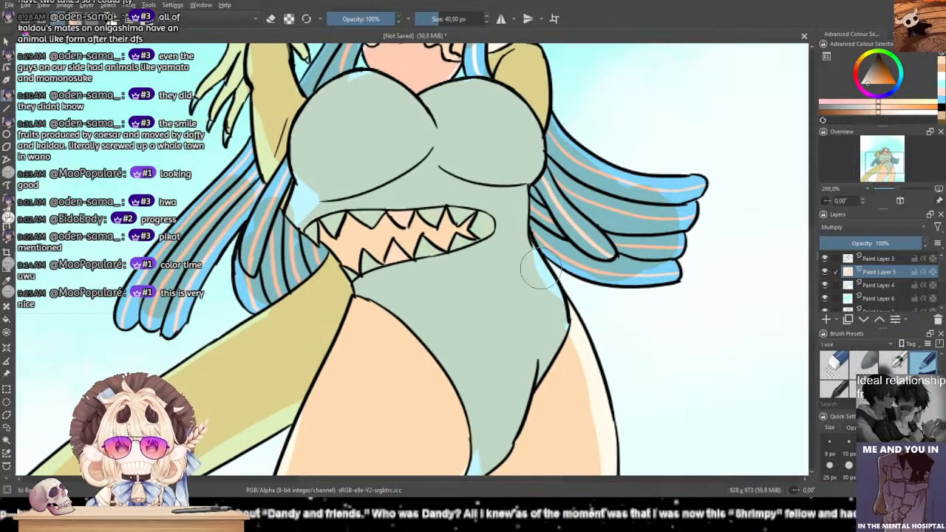
{"action": "mouse_move", "coordinate": [222, 149]}
{"action": "left_mouse_down"}
{"action": "mouse_move", "coordinate": [313, 204]}
{"action": "mouse_move", "coordinate": [453, 221]}
{"action": "mouse_move", "coordinate": [465, 277]}
{"action": "mouse_move", "coordinate": [505, 261]}
{"action": "left_mouse_up"}
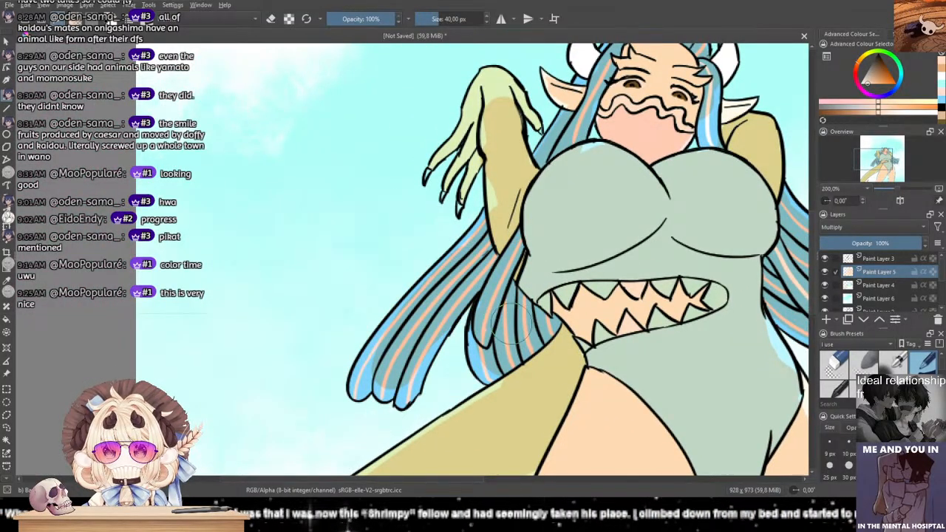
{"action": "left_click_drag", "start_coordinate": [582, 254], "coordinate": [482, 291]}
{"action": "left_click_drag", "start_coordinate": [496, 200], "coordinate": [490, 249]}
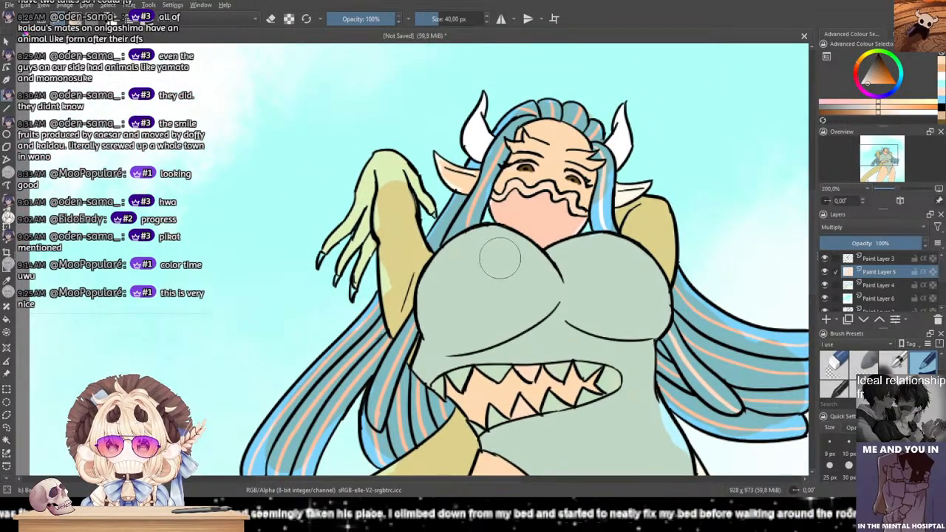
{"action": "left_click_drag", "start_coordinate": [553, 193], "coordinate": [558, 237]}
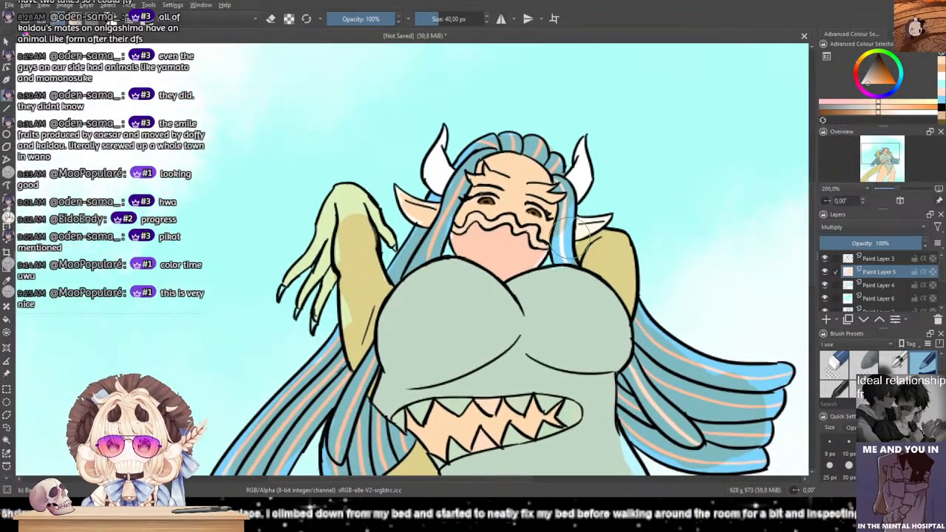
{"action": "left_click_drag", "start_coordinate": [605, 310], "coordinate": [515, 161]}
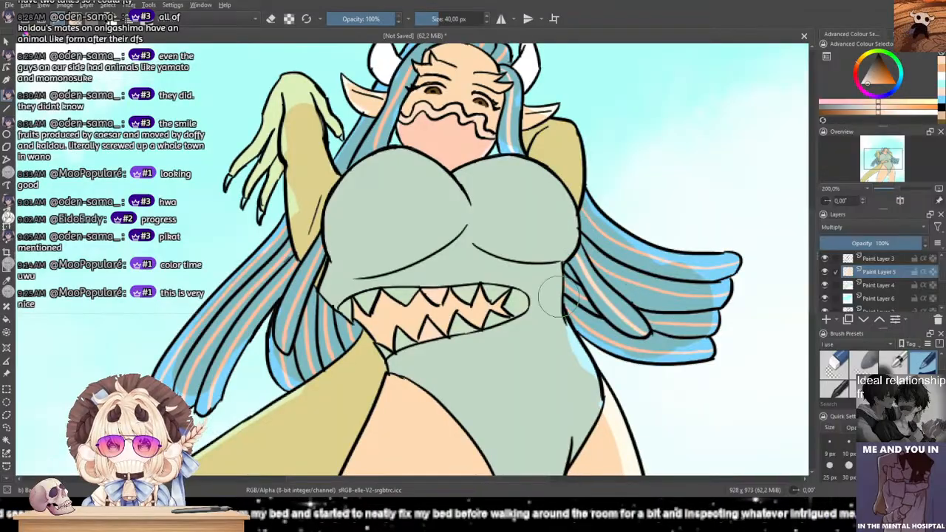
{"action": "mouse_move", "coordinate": [542, 345]}
{"action": "left_mouse_down"}
{"action": "mouse_move", "coordinate": [489, 297]}
{"action": "mouse_move", "coordinate": [446, 210]}
{"action": "left_mouse_up"}
{"action": "left_click_drag", "start_coordinate": [495, 263], "coordinate": [599, 296]}
Step: Refine the shadow edges along the legs, hair and arms with a 50 px eraser on Paint Layer 5
{"action": "left_click", "coordinate": [841, 356]}
{"action": "mouse_move", "coordinate": [458, 345]}
{"action": "left_mouse_down"}
{"action": "mouse_move", "coordinate": [422, 311]}
{"action": "mouse_move", "coordinate": [492, 164]}
{"action": "mouse_move", "coordinate": [450, 217]}
{"action": "mouse_move", "coordinate": [462, 276]}
{"action": "mouse_move", "coordinate": [499, 346]}
{"action": "left_mouse_up"}
{"action": "left_click_drag", "start_coordinate": [399, 427], "coordinate": [504, 319]}
{"action": "left_click_drag", "start_coordinate": [614, 190], "coordinate": [598, 134]}
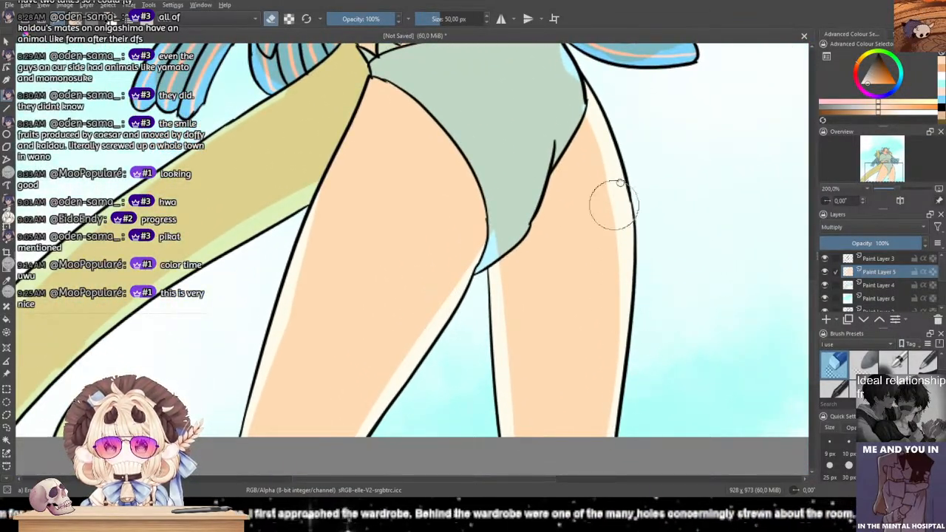
{"action": "scroll", "coordinate": [613, 226], "scroll_direction": "up", "scroll_amount": 5}
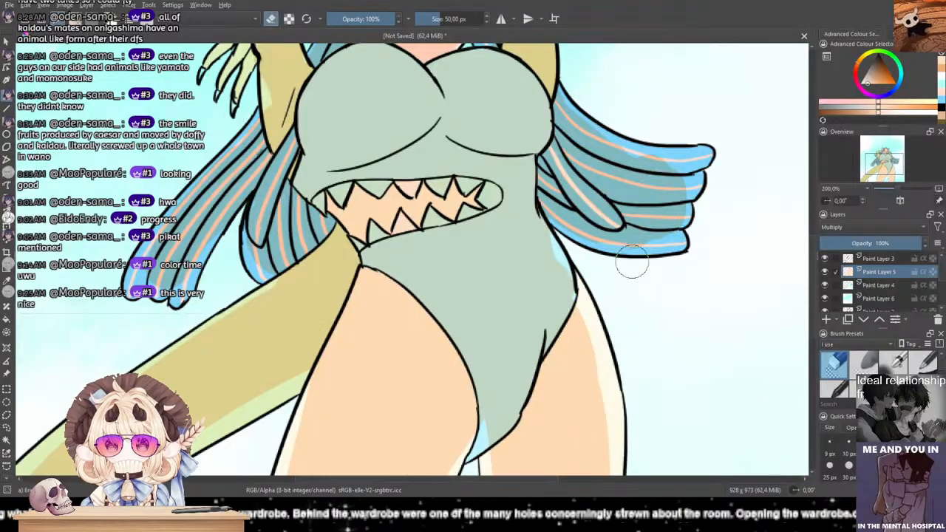
{"action": "scroll", "coordinate": [617, 259], "scroll_direction": "up", "scroll_amount": 3}
{"action": "scroll", "coordinate": [597, 144], "scroll_direction": "up", "scroll_amount": 3}
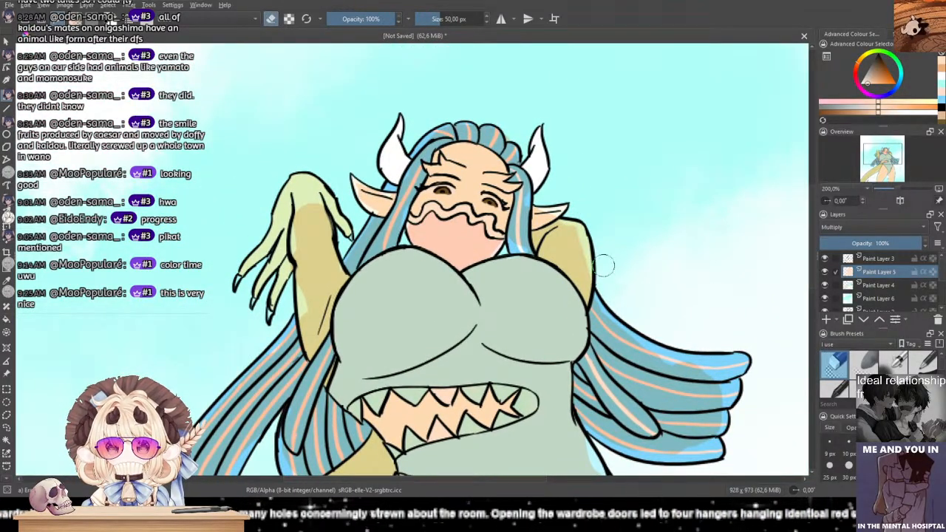
{"action": "scroll", "coordinate": [530, 245], "scroll_direction": "left", "scroll_amount": 3}
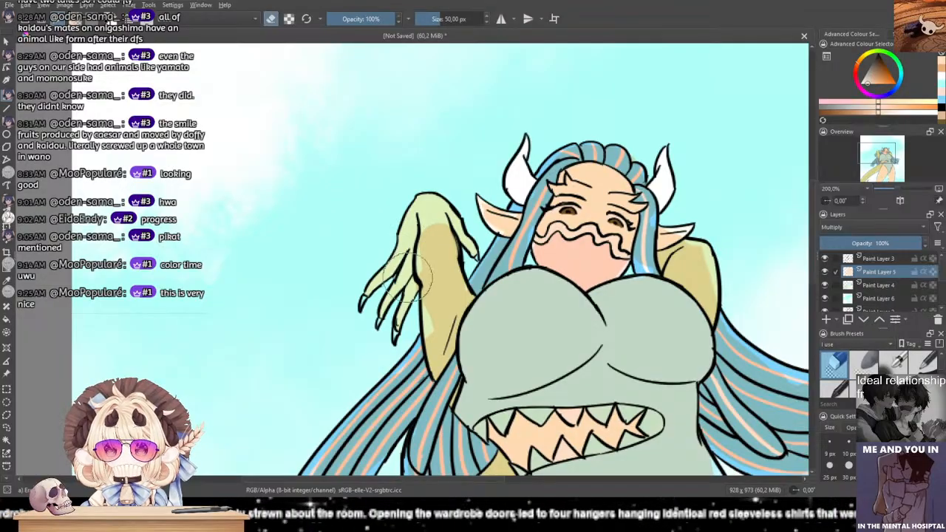
{"action": "scroll", "coordinate": [444, 273], "scroll_direction": "down", "scroll_amount": 2}
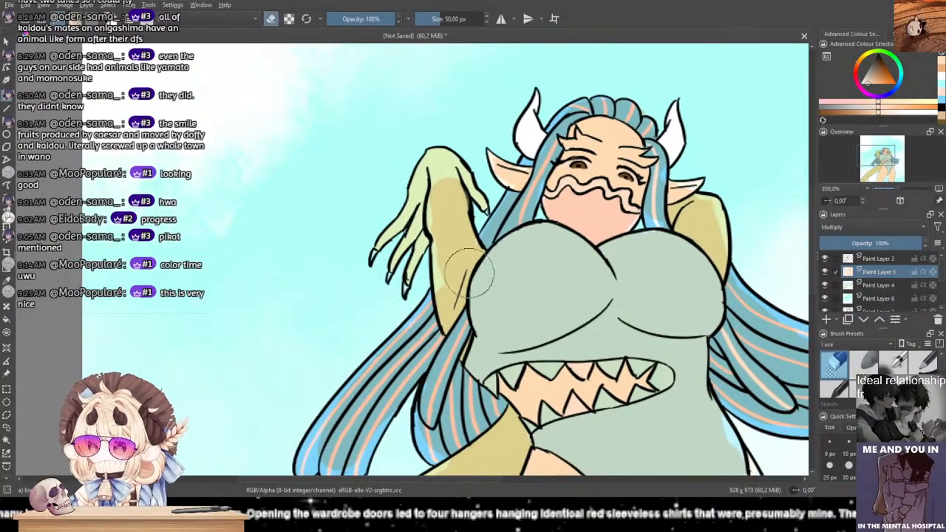
Step: Colour the claws of the raised hand white on Paint Layer 4 with a 16 px brush
{"action": "left_click", "coordinate": [869, 112]}
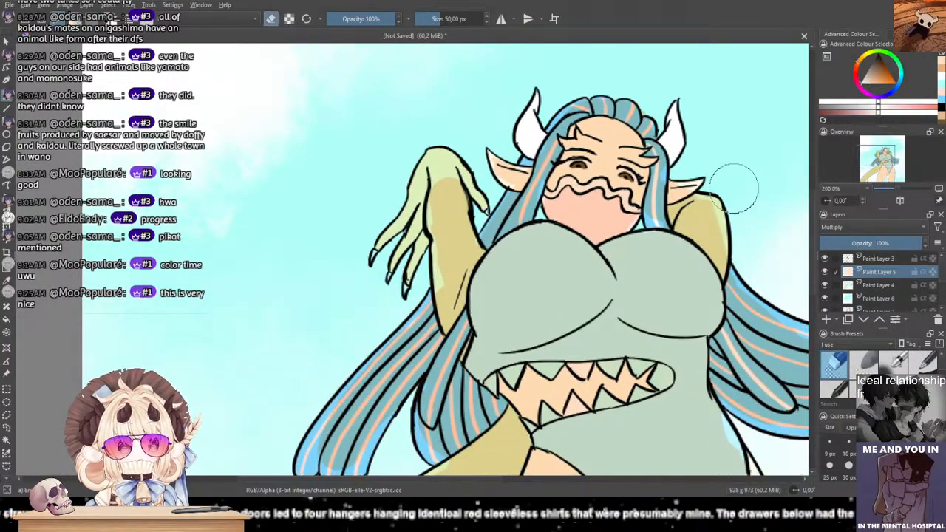
{"action": "left_click", "coordinate": [844, 288]}
{"action": "left_click", "coordinate": [914, 368]}
{"action": "left_click", "coordinate": [895, 368]}
{"action": "left_click", "coordinate": [893, 387]}
{"action": "scroll", "coordinate": [495, 273], "scroll_direction": "up", "scroll_amount": 5}
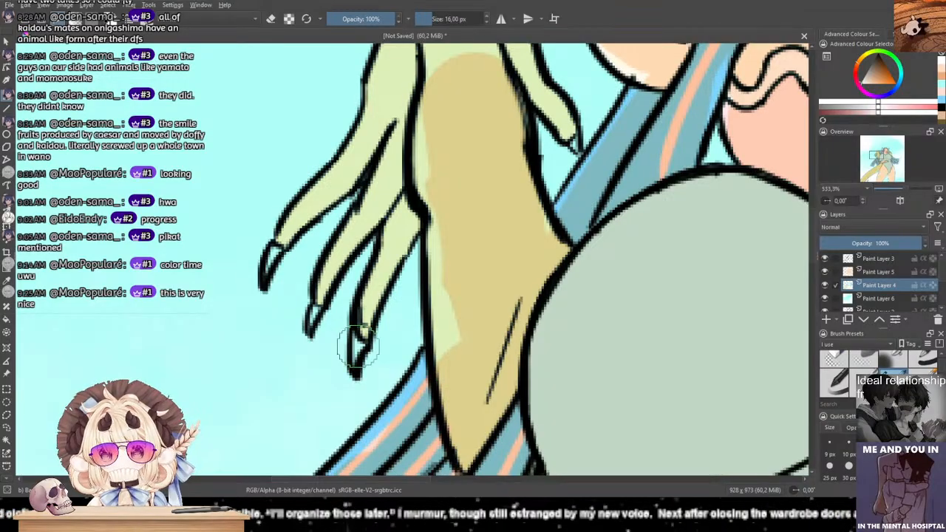
{"action": "left_click_drag", "start_coordinate": [315, 311], "coordinate": [314, 313]}
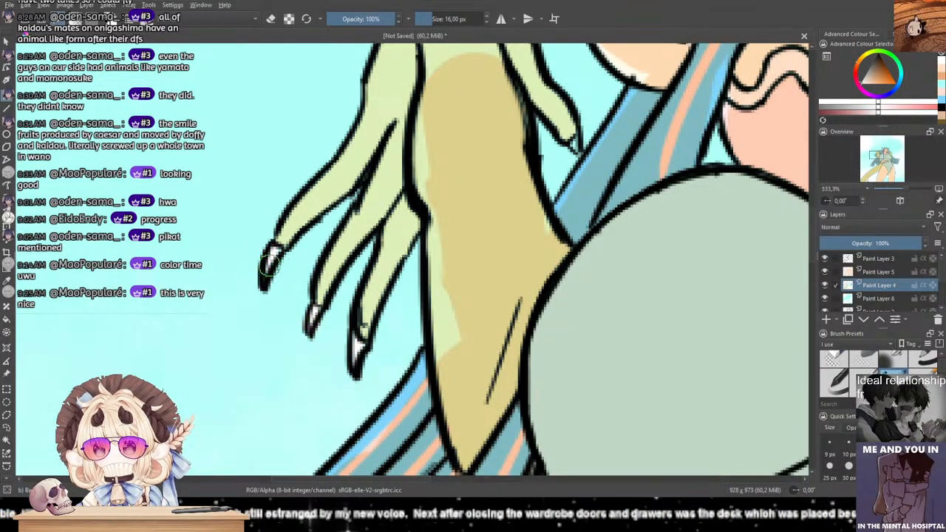
Step: Colour the belly mouth's middle teeth and its rounded end white on Paint Layer 4 with the 16 px brush
{"action": "mouse_move", "coordinate": [509, 270]}
{"action": "left_mouse_down"}
{"action": "mouse_move", "coordinate": [574, 326]}
{"action": "mouse_move", "coordinate": [413, 165]}
{"action": "left_mouse_up"}
{"action": "mouse_move", "coordinate": [535, 259]}
{"action": "left_mouse_down"}
{"action": "mouse_move", "coordinate": [542, 262]}
{"action": "mouse_move", "coordinate": [346, 38]}
{"action": "left_mouse_up"}
{"action": "mouse_move", "coordinate": [526, 221]}
{"action": "left_mouse_down"}
{"action": "mouse_move", "coordinate": [539, 244]}
{"action": "mouse_move", "coordinate": [478, 231]}
{"action": "mouse_move", "coordinate": [455, 252]}
{"action": "mouse_move", "coordinate": [408, 229]}
{"action": "mouse_move", "coordinate": [472, 229]}
{"action": "mouse_move", "coordinate": [435, 240]}
{"action": "mouse_move", "coordinate": [412, 229]}
{"action": "mouse_move", "coordinate": [457, 257]}
{"action": "mouse_move", "coordinate": [487, 229]}
{"action": "mouse_move", "coordinate": [443, 229]}
{"action": "left_mouse_up"}
{"action": "mouse_move", "coordinate": [602, 236]}
{"action": "left_mouse_down"}
{"action": "mouse_move", "coordinate": [628, 256]}
{"action": "mouse_move", "coordinate": [641, 224]}
{"action": "mouse_move", "coordinate": [598, 231]}
{"action": "mouse_move", "coordinate": [629, 227]}
{"action": "left_mouse_up"}
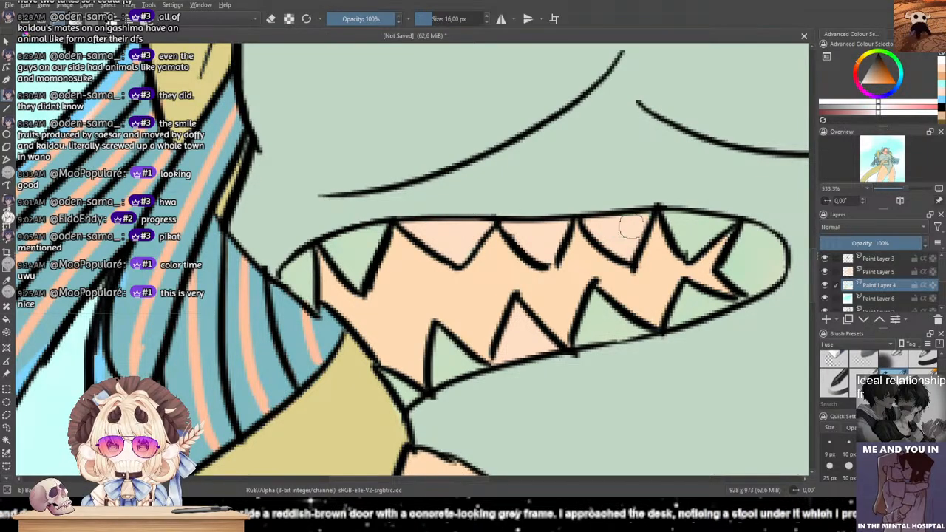
{"action": "mouse_move", "coordinate": [600, 295]}
{"action": "left_mouse_down"}
{"action": "mouse_move", "coordinate": [582, 337]}
{"action": "mouse_move", "coordinate": [643, 330]}
{"action": "left_mouse_up"}
{"action": "left_click_drag", "start_coordinate": [609, 266], "coordinate": [451, 257]}
{"action": "mouse_move", "coordinate": [531, 211]}
{"action": "left_mouse_down"}
{"action": "mouse_move", "coordinate": [539, 237]}
{"action": "mouse_move", "coordinate": [541, 218]}
{"action": "mouse_move", "coordinate": [594, 227]}
{"action": "mouse_move", "coordinate": [571, 260]}
{"action": "mouse_move", "coordinate": [591, 274]}
{"action": "mouse_move", "coordinate": [614, 254]}
{"action": "mouse_move", "coordinate": [596, 245]}
{"action": "mouse_move", "coordinate": [602, 232]}
{"action": "mouse_move", "coordinate": [532, 291]}
{"action": "left_mouse_up"}
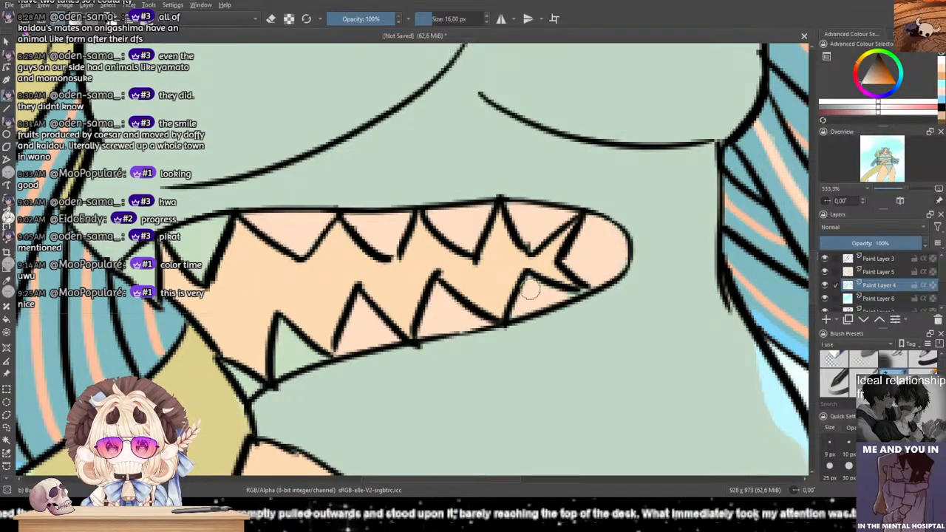
Step: Fill the remaining teeth at the belly mouth's tail-side corner white, including the small pointed areas beside the hair
{"action": "left_click_drag", "start_coordinate": [500, 263], "coordinate": [701, 260]}
{"action": "mouse_move", "coordinate": [486, 325]}
{"action": "left_mouse_down"}
{"action": "mouse_move", "coordinate": [482, 367]}
{"action": "mouse_move", "coordinate": [502, 344]}
{"action": "left_mouse_up"}
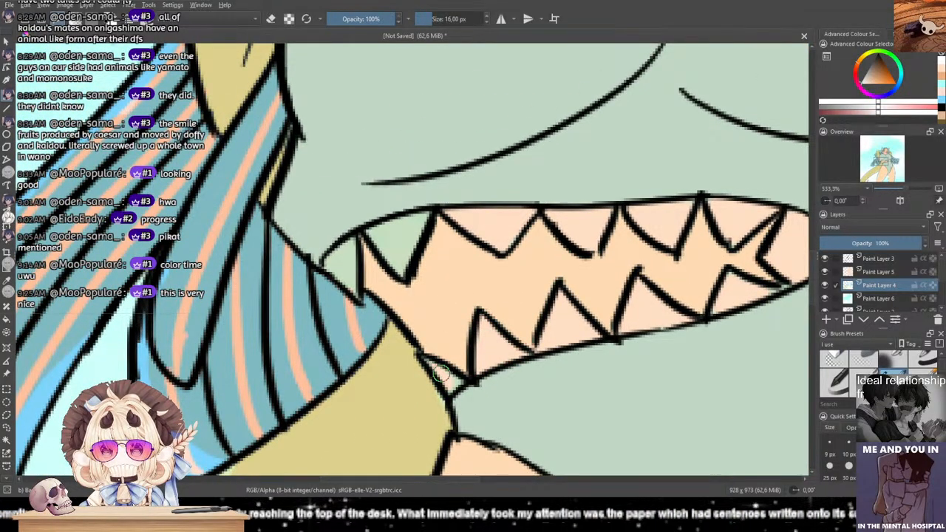
{"action": "mouse_move", "coordinate": [432, 232]}
{"action": "left_mouse_down"}
{"action": "mouse_move", "coordinate": [374, 226]}
{"action": "mouse_move", "coordinate": [402, 266]}
{"action": "mouse_move", "coordinate": [406, 239]}
{"action": "mouse_move", "coordinate": [424, 221]}
{"action": "mouse_move", "coordinate": [387, 234]}
{"action": "left_mouse_up"}
{"action": "left_click_drag", "start_coordinate": [325, 234], "coordinate": [496, 229]}
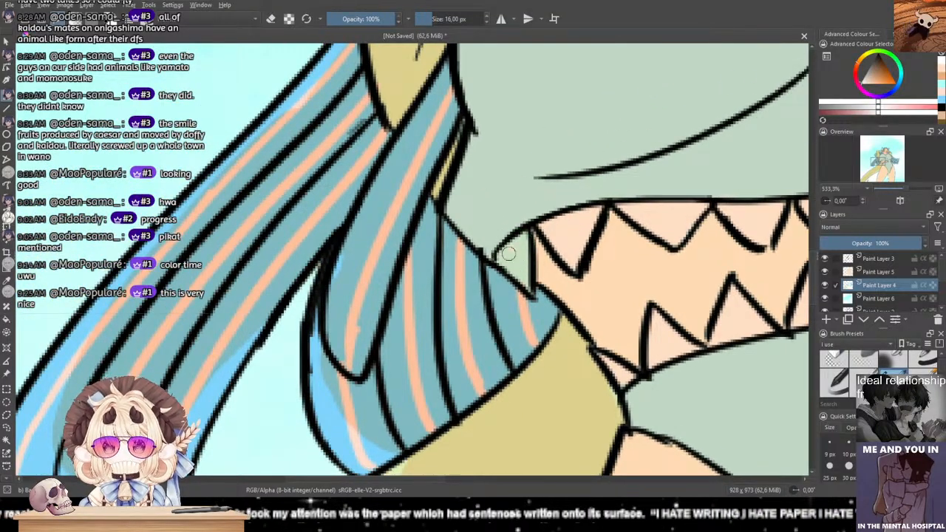
{"action": "left_click_drag", "start_coordinate": [519, 274], "coordinate": [522, 236]}
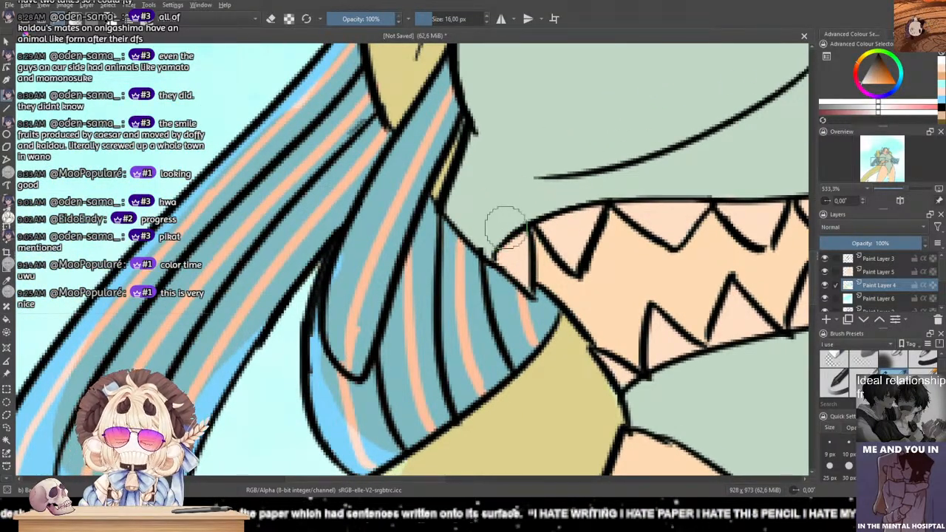
Step: Examine the whole figure, and inspect the face and both eyes up close
{"action": "scroll", "coordinate": [502, 225], "scroll_direction": "down", "scroll_amount": 10}
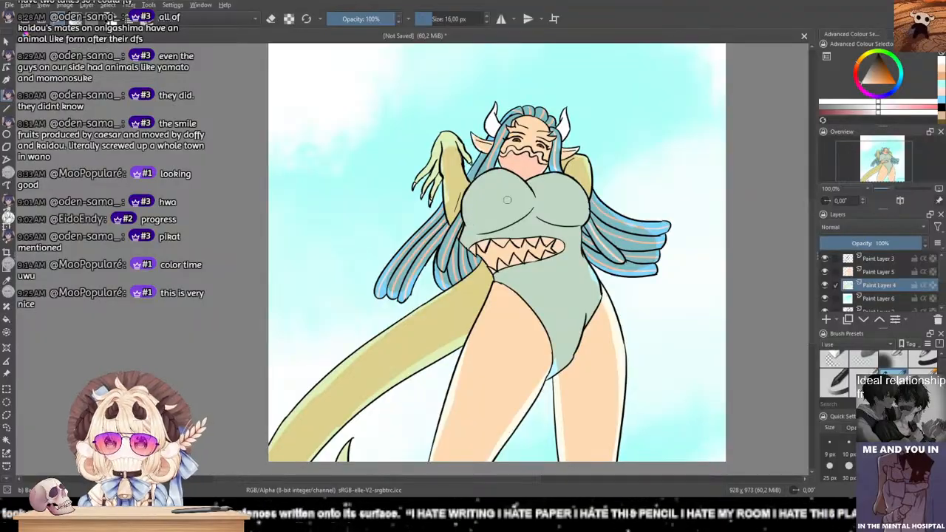
{"action": "scroll", "coordinate": [504, 202], "scroll_direction": "up", "scroll_amount": 5}
{"action": "scroll", "coordinate": [481, 173], "scroll_direction": "down", "scroll_amount": 4}
{"action": "scroll", "coordinate": [491, 199], "scroll_direction": "up", "scroll_amount": 8}
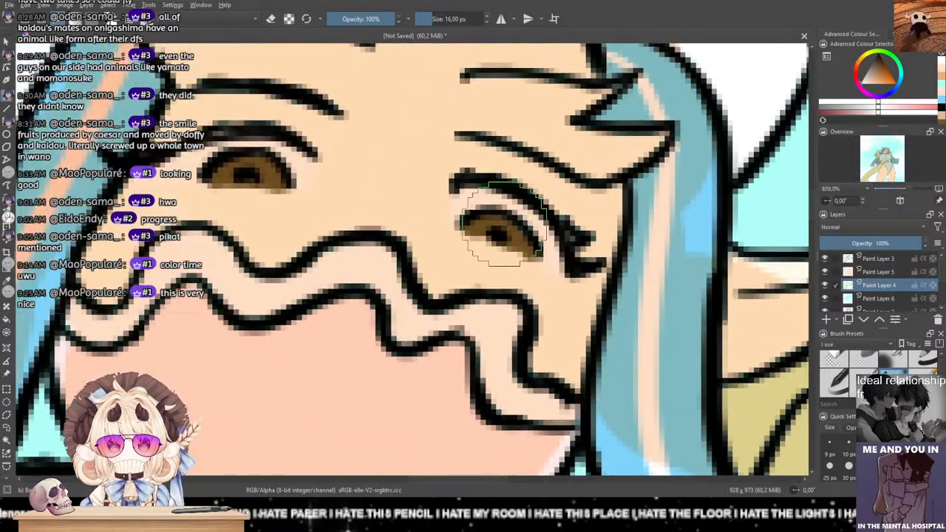
{"action": "scroll", "coordinate": [502, 227], "scroll_direction": "up", "scroll_amount": 5}
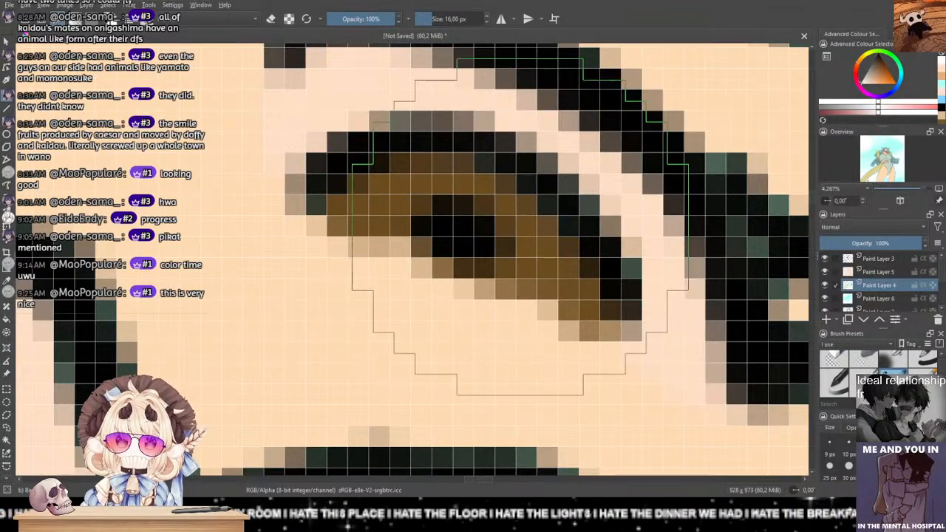
{"action": "scroll", "coordinate": [520, 227], "scroll_direction": "down", "scroll_amount": 5}
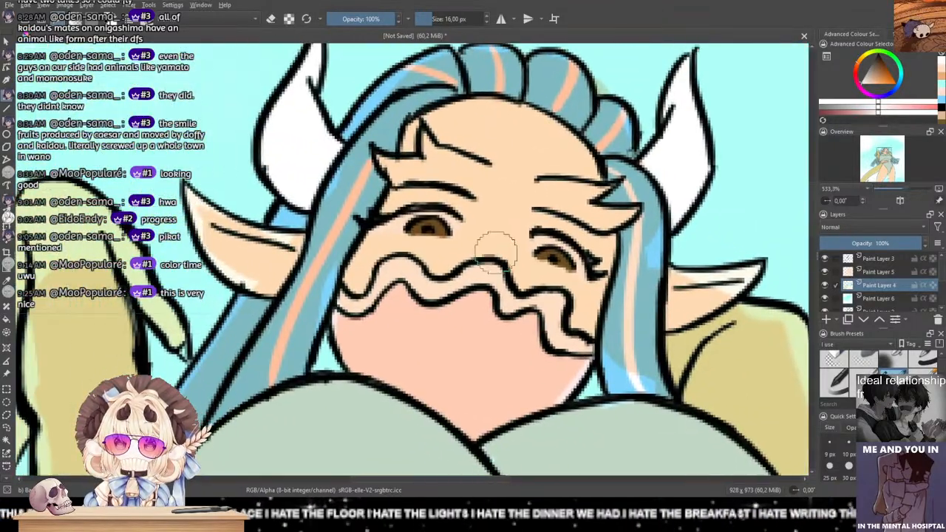
{"action": "scroll", "coordinate": [496, 247], "scroll_direction": "up", "scroll_amount": 4}
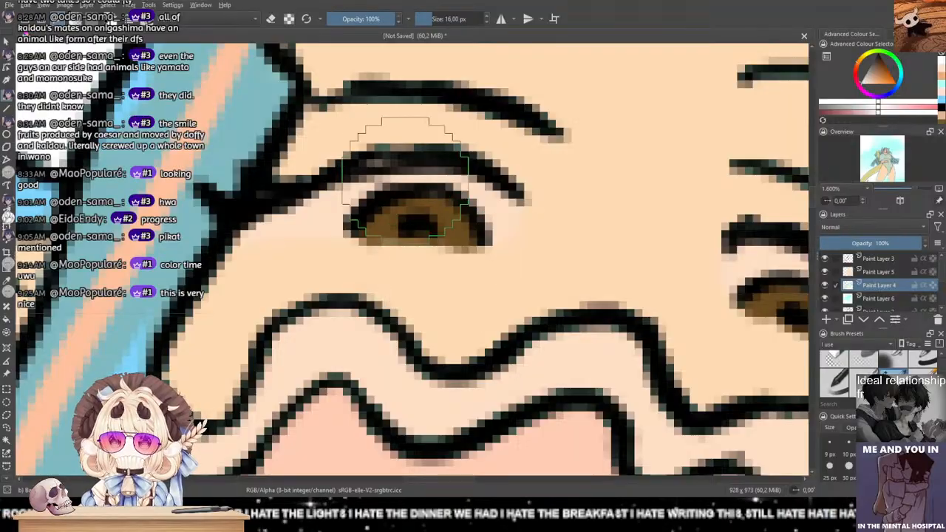
{"action": "left_click_drag", "start_coordinate": [757, 287], "coordinate": [463, 278]}
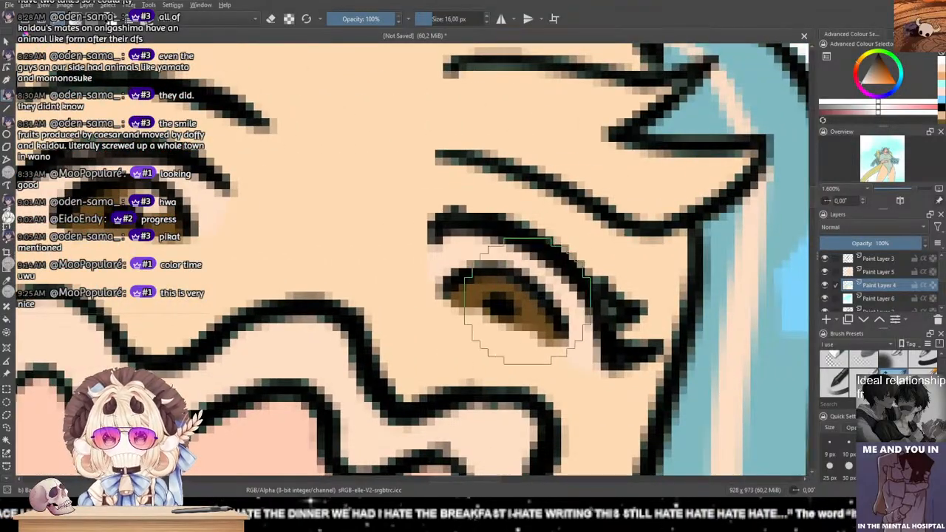
{"action": "scroll", "coordinate": [554, 299], "scroll_direction": "down", "scroll_amount": 4}
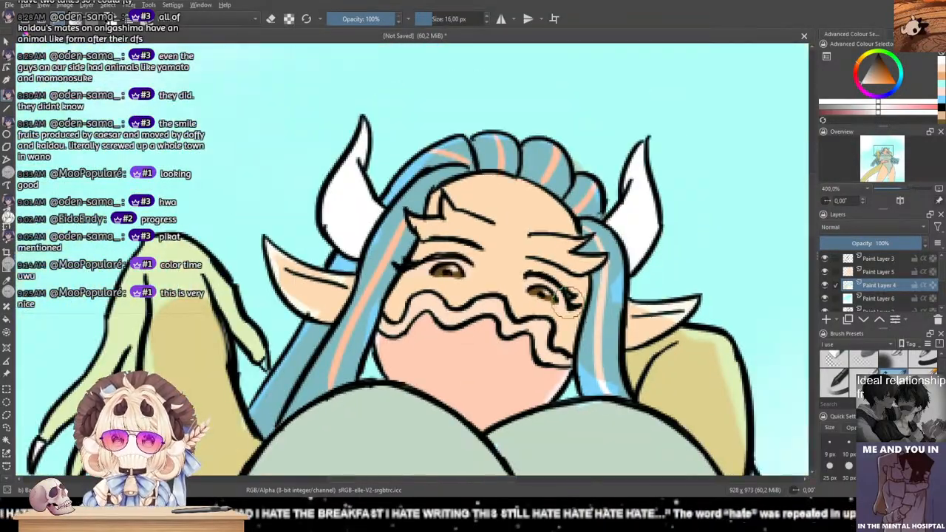
{"action": "scroll", "coordinate": [507, 282], "scroll_direction": "down", "scroll_amount": 1}
Step: On Paint Layer 5, shade the back of the raised hand with the 16 px brush in pale orange
{"action": "left_click_drag", "start_coordinate": [507, 291], "coordinate": [544, 229]}
{"action": "left_click_drag", "start_coordinate": [547, 269], "coordinate": [634, 269]}
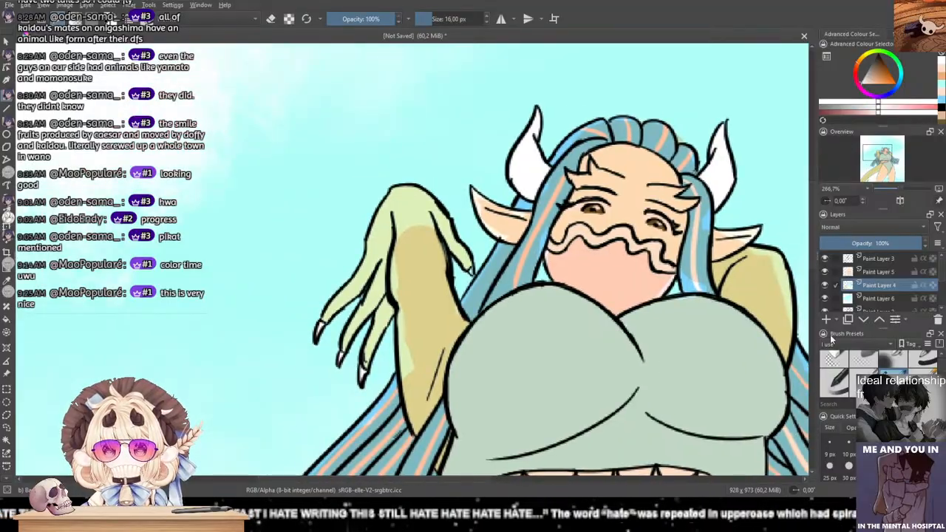
{"action": "key", "text": "Page_Up"}
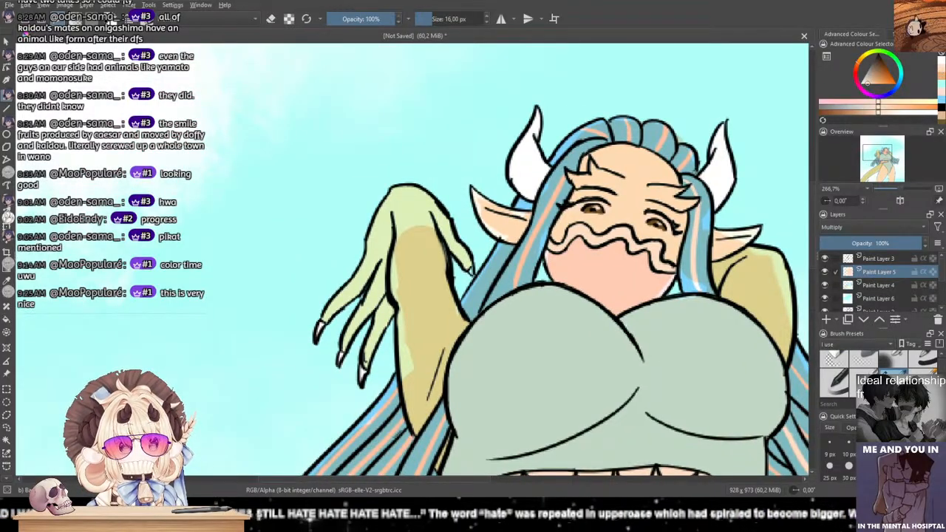
{"action": "scroll", "coordinate": [327, 253], "scroll_direction": "up", "scroll_amount": 4}
{"action": "mouse_move", "coordinate": [551, 210]}
{"action": "left_mouse_down"}
{"action": "mouse_move", "coordinate": [554, 177]}
{"action": "mouse_move", "coordinate": [544, 211]}
{"action": "mouse_move", "coordinate": [583, 186]}
{"action": "mouse_move", "coordinate": [602, 155]}
{"action": "mouse_move", "coordinate": [652, 242]}
{"action": "left_mouse_up"}
{"action": "left_click_drag", "start_coordinate": [546, 256], "coordinate": [587, 245]}
{"action": "left_click_drag", "start_coordinate": [571, 154], "coordinate": [507, 277]}
{"action": "left_click_drag", "start_coordinate": [554, 236], "coordinate": [557, 141]}
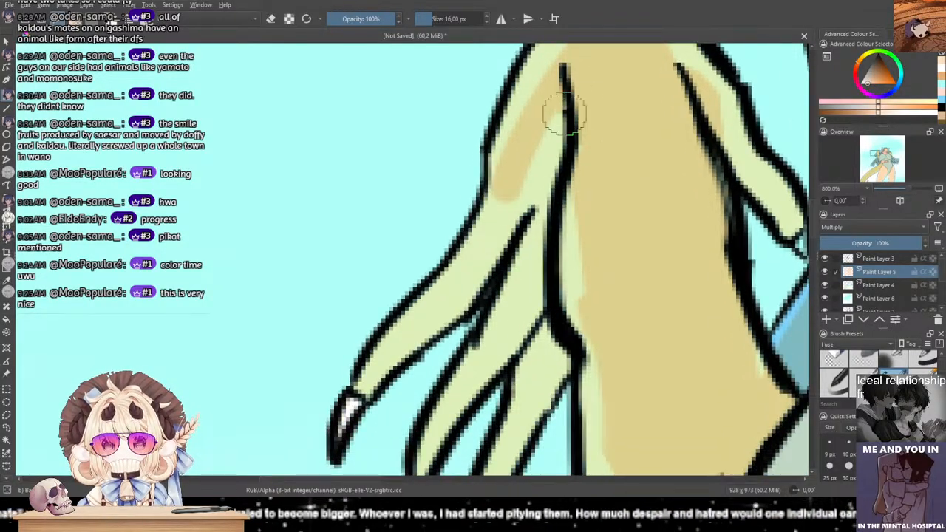
Step: Extend the pale orange shading down the fingers of the raised hand, undoing a misplaced stroke
{"action": "left_click_drag", "start_coordinate": [566, 101], "coordinate": [580, 319]}
{"action": "mouse_move", "coordinate": [547, 150]}
{"action": "left_mouse_down"}
{"action": "mouse_move", "coordinate": [525, 282]}
{"action": "mouse_move", "coordinate": [543, 264]}
{"action": "mouse_move", "coordinate": [510, 328]}
{"action": "left_mouse_up"}
{"action": "mouse_move", "coordinate": [545, 216]}
{"action": "left_mouse_down"}
{"action": "mouse_move", "coordinate": [502, 211]}
{"action": "mouse_move", "coordinate": [415, 338]}
{"action": "left_mouse_up"}
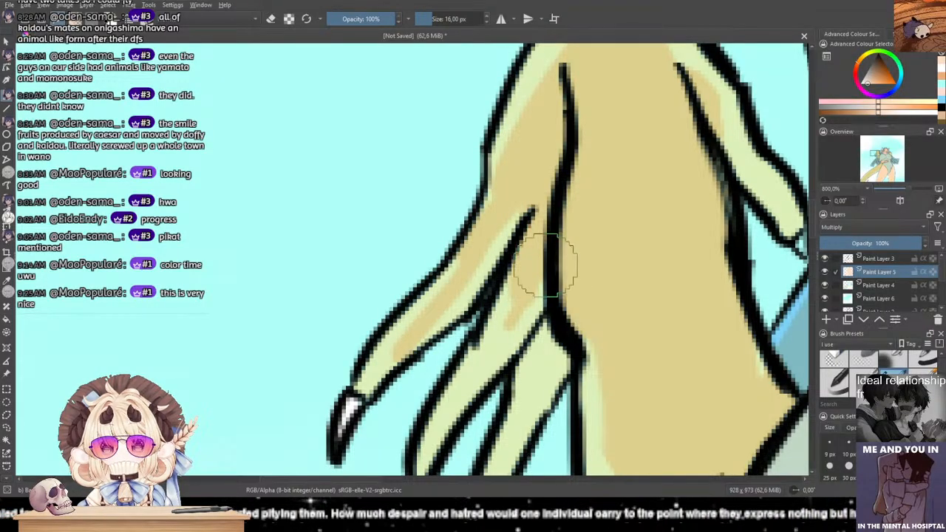
{"action": "left_click_drag", "start_coordinate": [554, 299], "coordinate": [539, 215]}
{"action": "mouse_move", "coordinate": [540, 260]}
{"action": "left_mouse_down"}
{"action": "mouse_move", "coordinate": [502, 331]}
{"action": "mouse_move", "coordinate": [555, 242]}
{"action": "mouse_move", "coordinate": [494, 369]}
{"action": "left_mouse_up"}
{"action": "key", "text": "ctrl+z"}
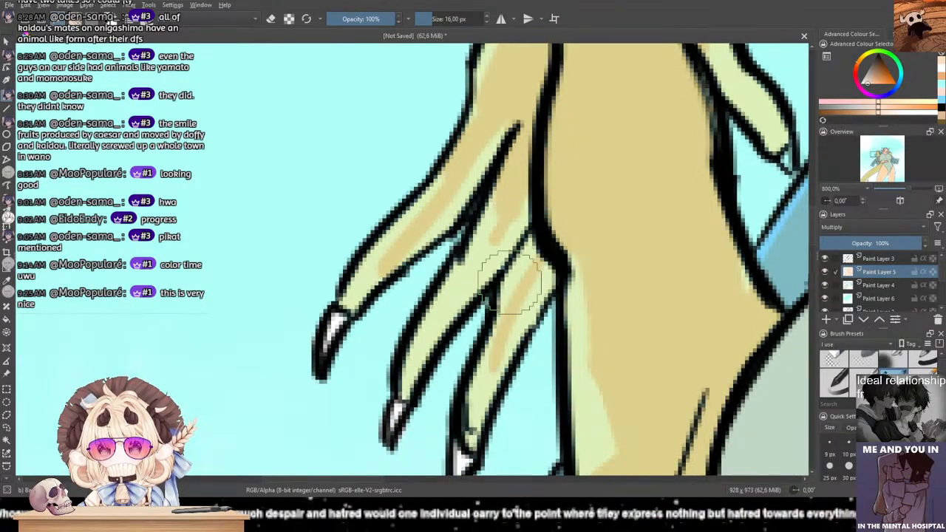
Step: Pick a pale yellow paint colour and delete the pasted copy of Paint Layer 2
{"action": "scroll", "coordinate": [519, 287], "scroll_direction": "down", "scroll_amount": 7}
{"action": "scroll", "coordinate": [497, 277], "scroll_direction": "up", "scroll_amount": 1}
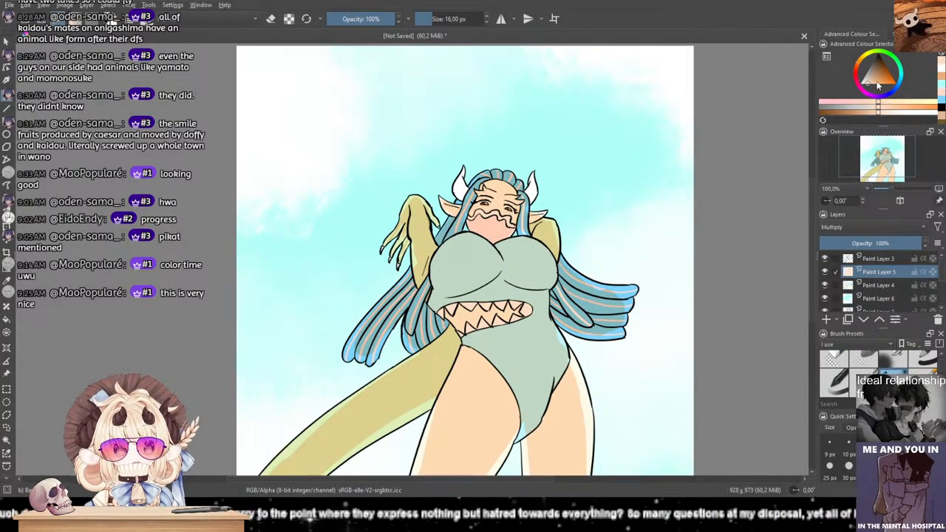
{"action": "left_click", "coordinate": [868, 57]}
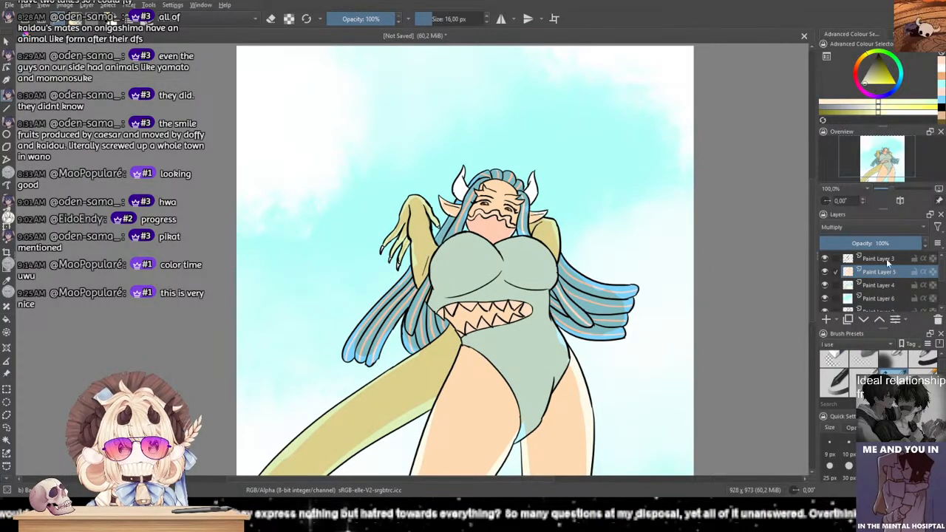
{"action": "scroll", "coordinate": [884, 277], "scroll_direction": "down", "scroll_amount": 5}
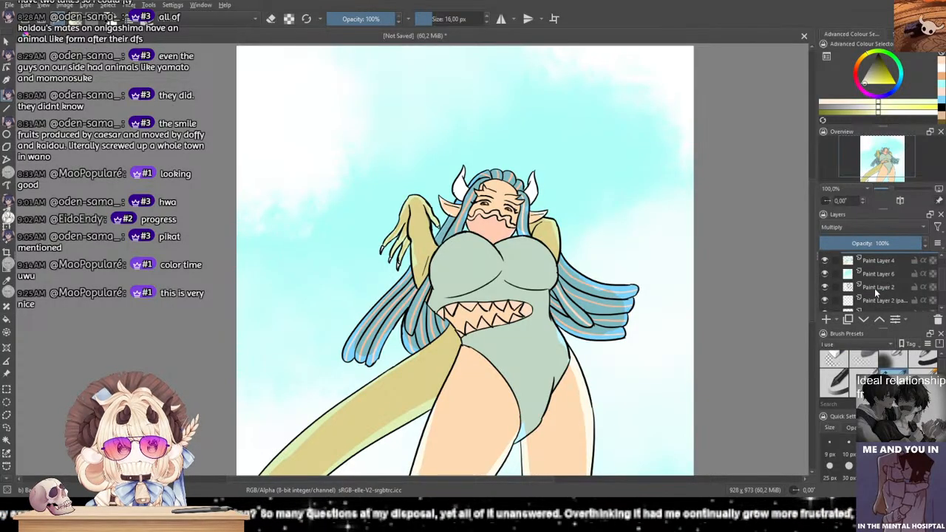
{"action": "left_click", "coordinate": [933, 319]}
{"action": "left_click", "coordinate": [937, 320]}
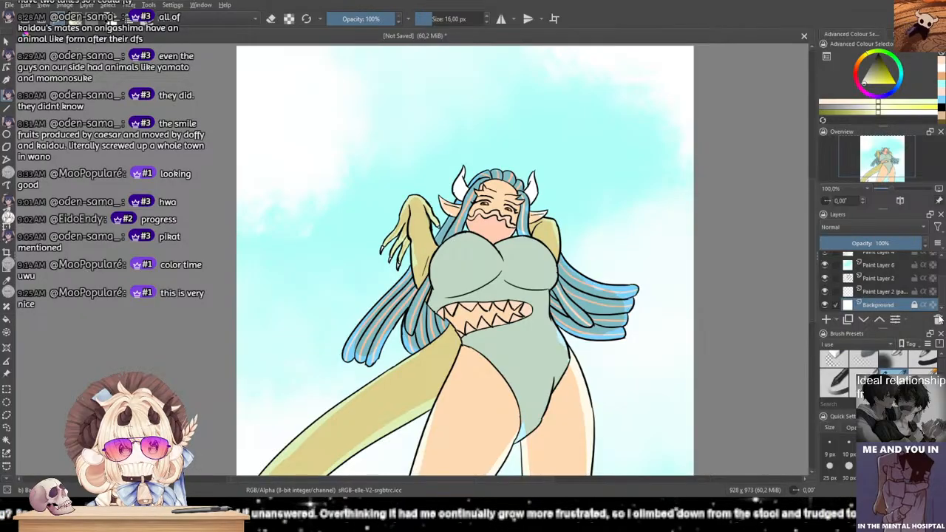
{"action": "left_click", "coordinate": [880, 293]}
{"action": "left_click", "coordinate": [936, 320]}
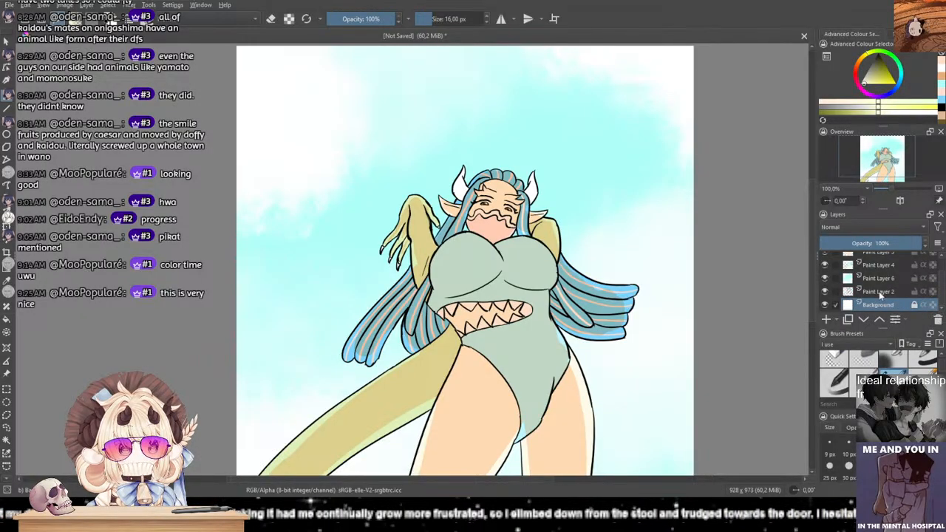
Step: Airbrush a faint pale yellow glow over the sky on Paint Layer 6 at 600 px, undoing strokes that are too strong
{"action": "left_click", "coordinate": [878, 279]}
{"action": "left_click", "coordinate": [894, 362]}
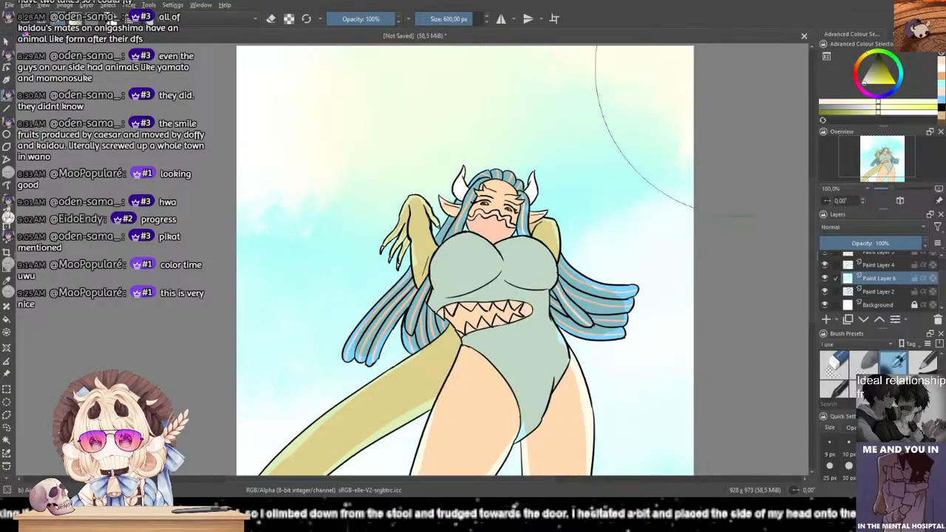
{"action": "left_click_drag", "start_coordinate": [562, 227], "coordinate": [605, 251]}
{"action": "mouse_move", "coordinate": [281, 193]}
{"action": "left_mouse_down"}
{"action": "mouse_move", "coordinate": [262, 129]}
{"action": "mouse_move", "coordinate": [333, 59]}
{"action": "mouse_move", "coordinate": [551, 13]}
{"action": "mouse_move", "coordinate": [564, 92]}
{"action": "left_mouse_up"}
{"action": "key", "text": "ctrl+z"}
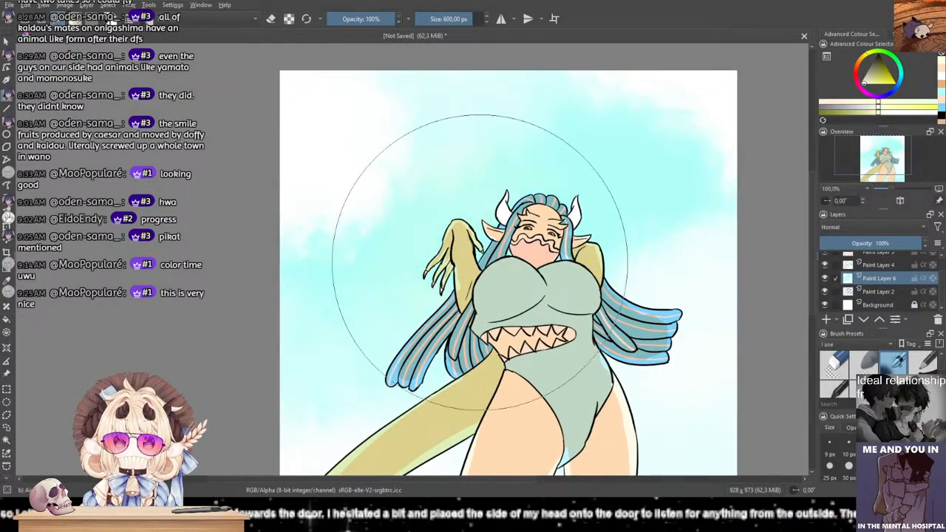
{"action": "mouse_move", "coordinate": [493, 225]}
{"action": "left_mouse_down"}
{"action": "mouse_move", "coordinate": [496, 246]}
{"action": "mouse_move", "coordinate": [546, 265]}
{"action": "left_mouse_up"}
{"action": "key", "text": "ctrl+z"}
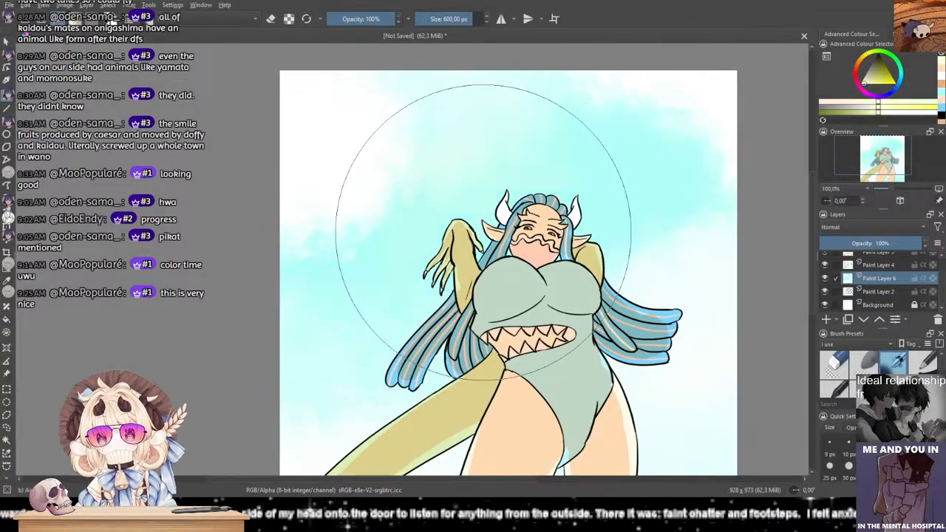
Step: Add a new paint layer at the top of the stack and prepare a 16 px brush in white
{"action": "scroll", "coordinate": [606, 236], "scroll_direction": "up", "scroll_amount": 3}
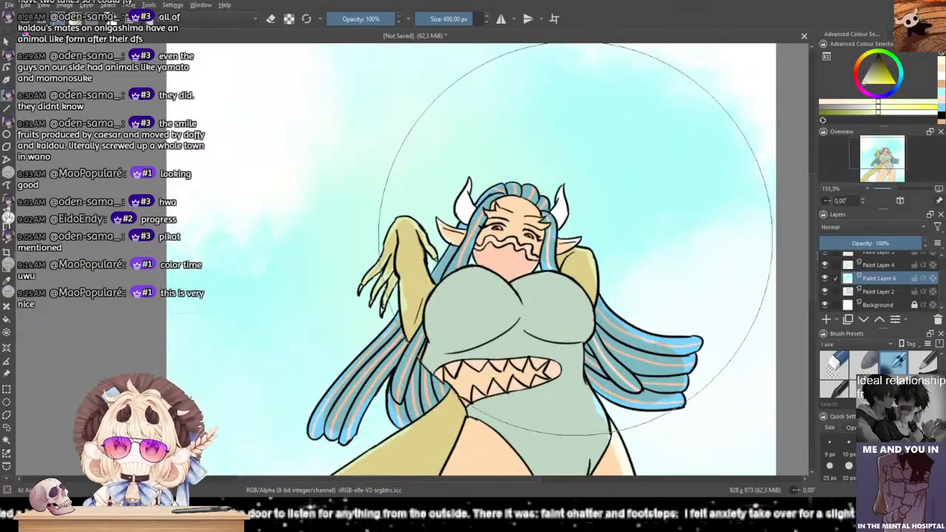
{"action": "scroll", "coordinate": [889, 275], "scroll_direction": "up", "scroll_amount": 2}
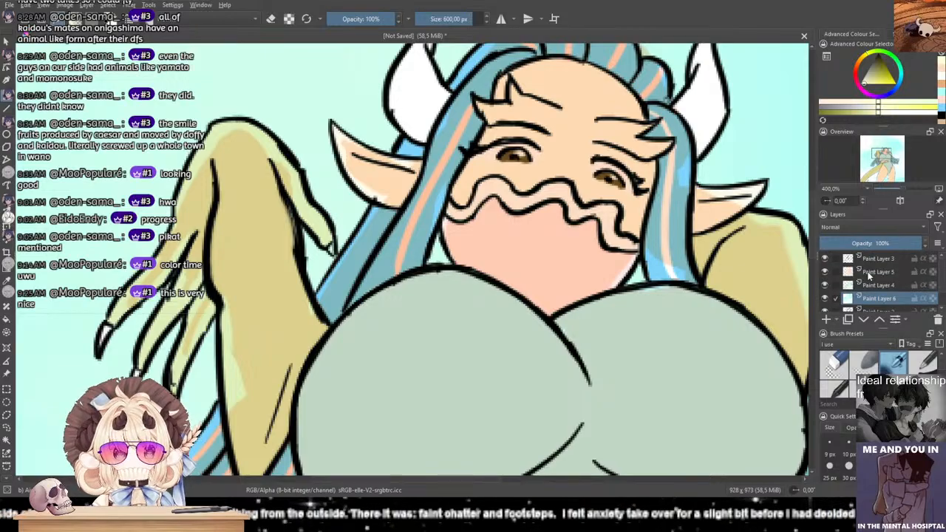
{"action": "left_click", "coordinate": [825, 319]}
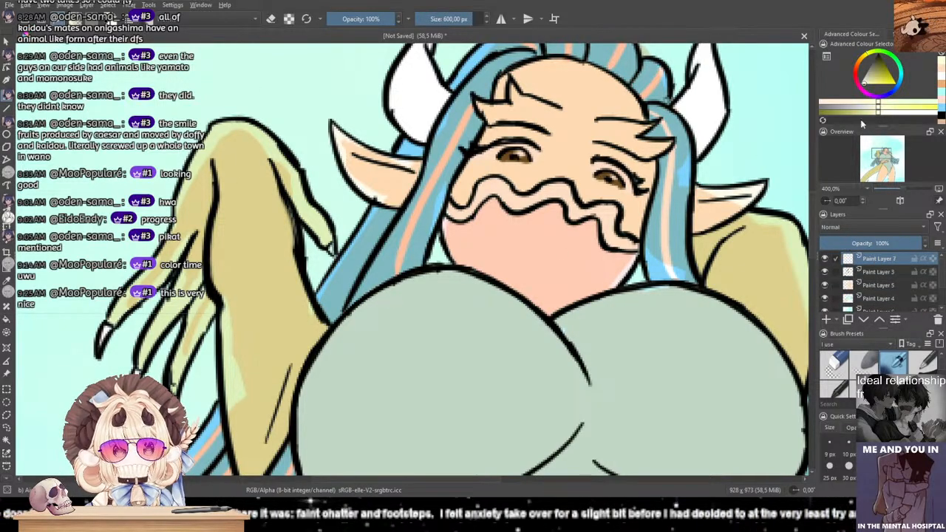
{"action": "left_click", "coordinate": [922, 363]}
{"action": "left_click", "coordinate": [893, 386]}
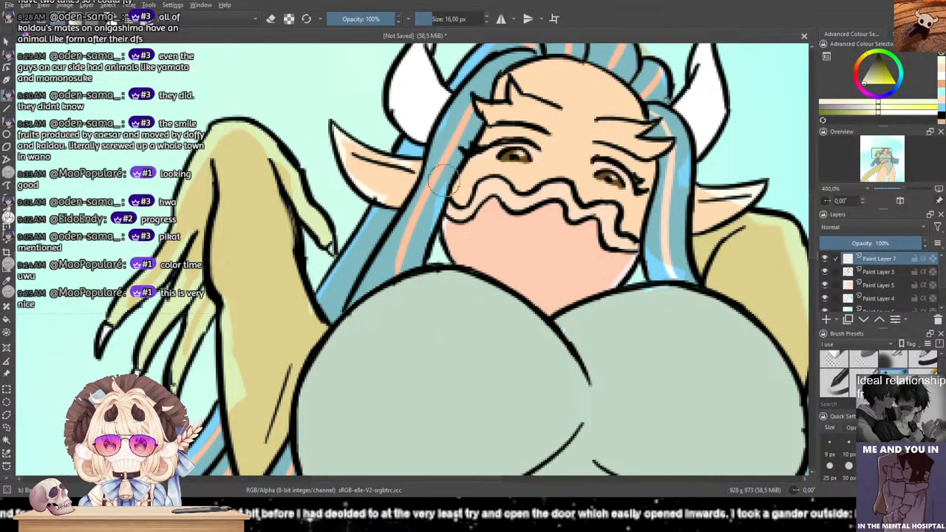
{"action": "left_click", "coordinate": [858, 84]}
Step: Try white sparkle strokes at the outer edge of the chest beside the hair and undo them
{"action": "left_click_drag", "start_coordinate": [437, 209], "coordinate": [436, 349]}
{"action": "key", "text": "ctrl+z"}
{"action": "left_click_drag", "start_coordinate": [452, 190], "coordinate": [443, 363]}
{"action": "key", "text": "ctrl+z"}
{"action": "left_click_drag", "start_coordinate": [442, 205], "coordinate": [432, 304]}
{"action": "mouse_move", "coordinate": [409, 258]}
{"action": "left_mouse_down"}
{"action": "mouse_move", "coordinate": [487, 261]}
{"action": "mouse_move", "coordinate": [470, 265]}
{"action": "left_mouse_up"}
{"action": "key", "text": "ctrl+z"}
{"action": "key", "text": "ctrl+z"}
{"action": "key", "text": "ctrl+z"}
{"action": "key", "text": "ctrl+z"}
Step: Draw two white four-pointed sparkles on Paint Layer 7, a larger and a smaller one, along the chest's upper outline
{"action": "left_click_drag", "start_coordinate": [441, 235], "coordinate": [448, 263]}
{"action": "left_click_drag", "start_coordinate": [438, 213], "coordinate": [434, 305]}
{"action": "left_click_drag", "start_coordinate": [394, 261], "coordinate": [496, 264]}
{"action": "mouse_move", "coordinate": [637, 248]}
{"action": "left_mouse_down"}
{"action": "mouse_move", "coordinate": [635, 301]}
{"action": "mouse_move", "coordinate": [666, 280]}
{"action": "left_mouse_up"}
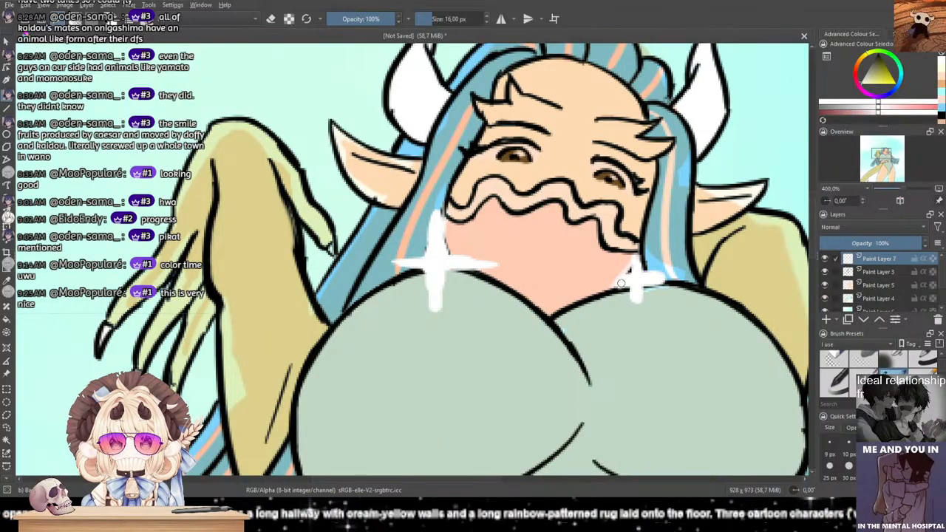
Step: Try Lighten and Hue HSL on Paint Layer 7, settle on Soft Light (SVG) blending, and pick a pale yellow brush colour
{"action": "left_click", "coordinate": [847, 228]}
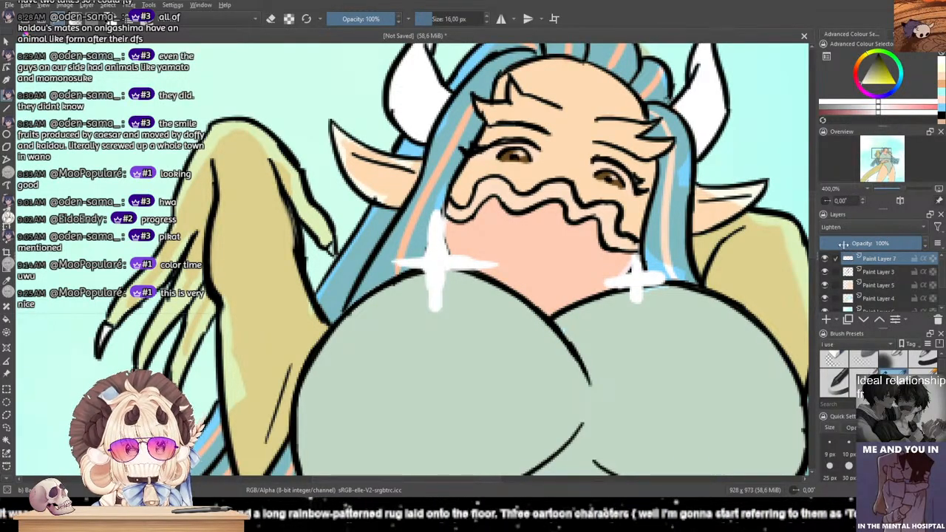
{"action": "left_click", "coordinate": [867, 230]}
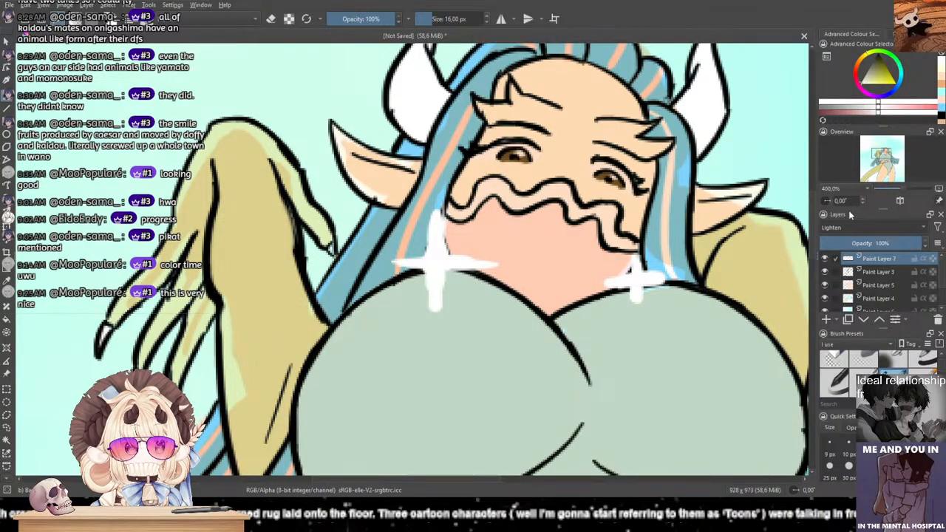
{"action": "left_click", "coordinate": [850, 212]}
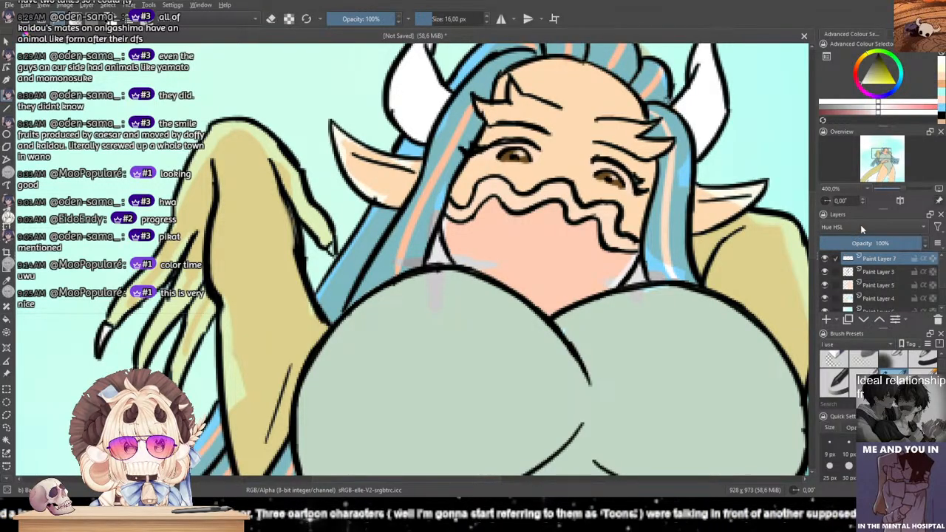
{"action": "left_click", "coordinate": [840, 290]}
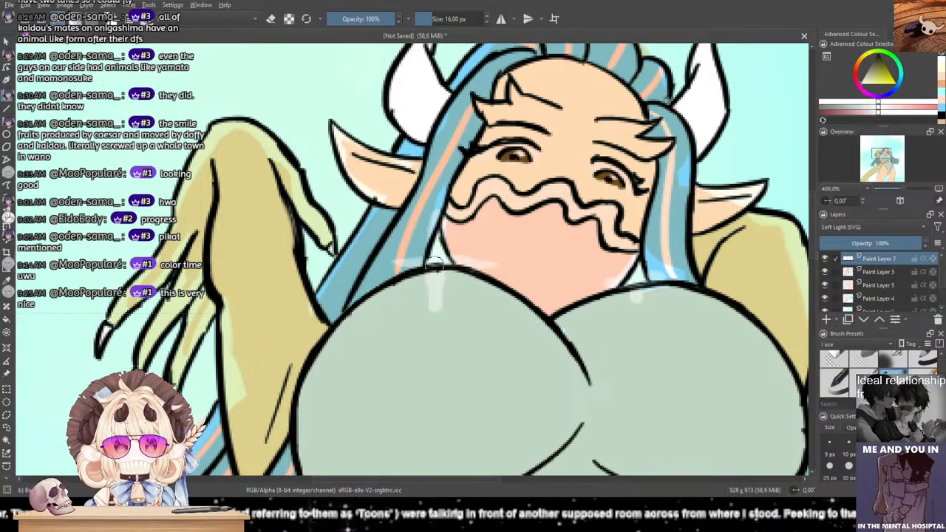
{"action": "left_click", "coordinate": [861, 104]}
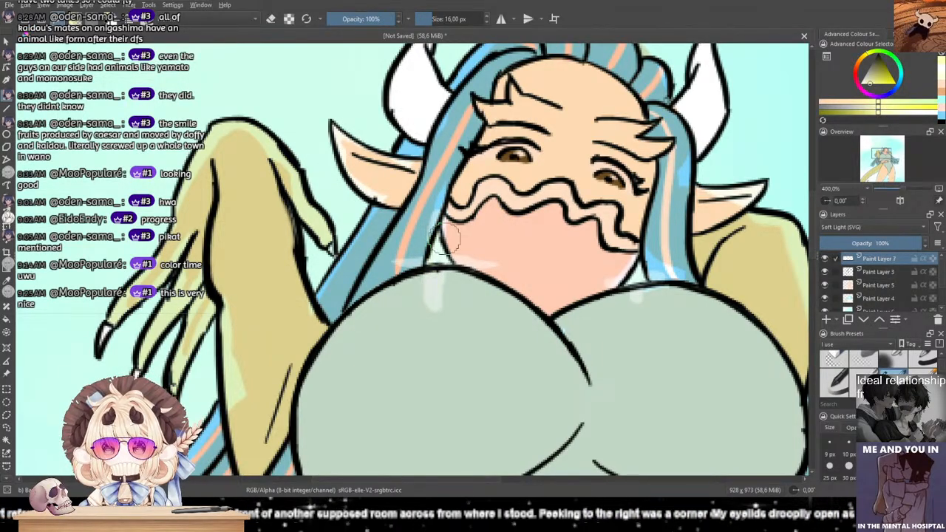
Step: Try Multiply, Divide, Colour, Hue HSL and Luminosity blending for the white sparkles on Paint Layer 7
{"action": "left_click", "coordinate": [844, 186]}
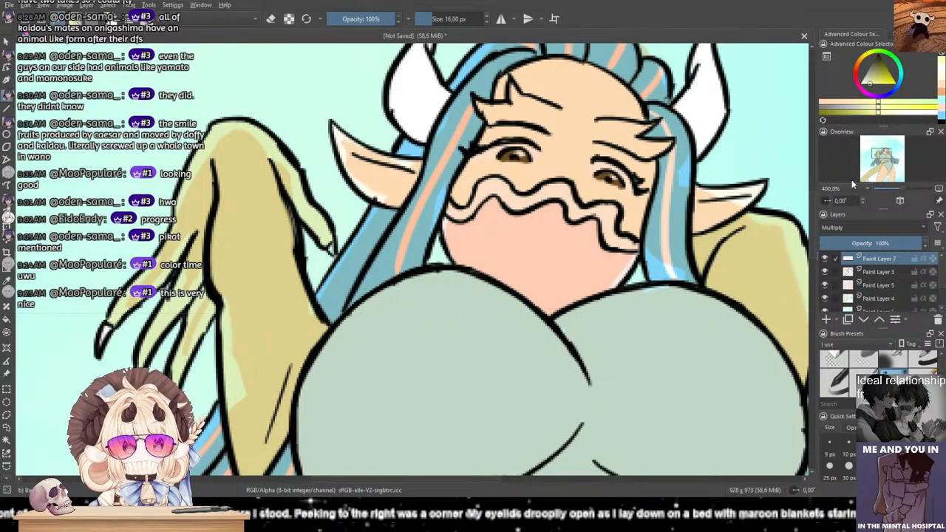
{"action": "scroll", "coordinate": [855, 226], "scroll_direction": "up", "scroll_amount": 2}
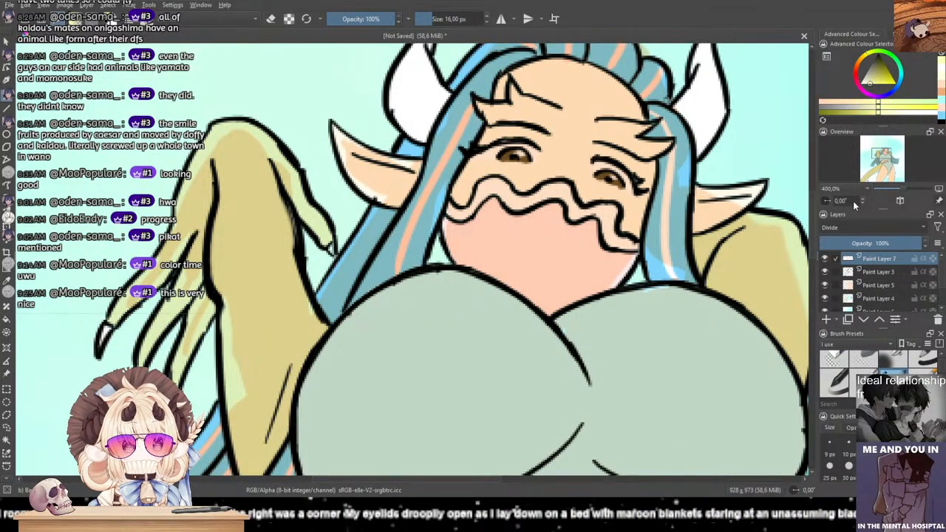
{"action": "scroll", "coordinate": [847, 228], "scroll_direction": "up", "scroll_amount": 1}
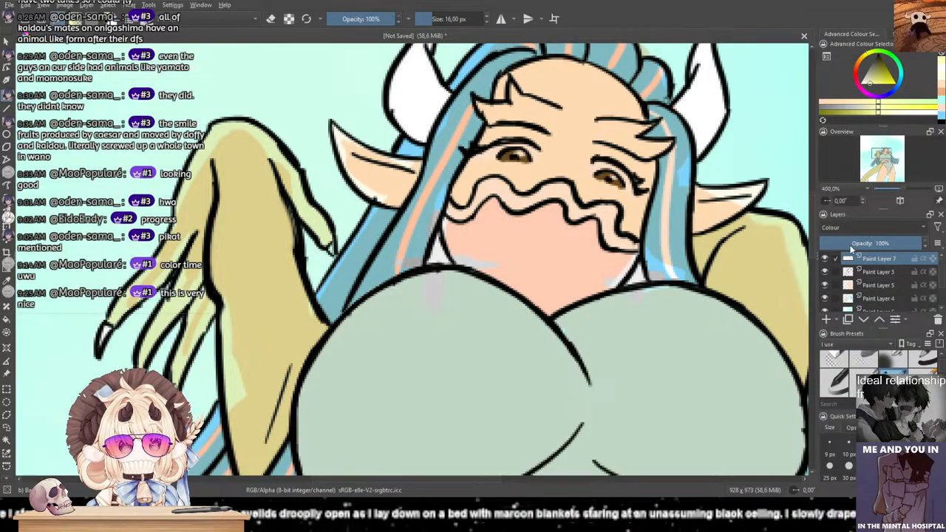
{"action": "left_click", "coordinate": [848, 262]}
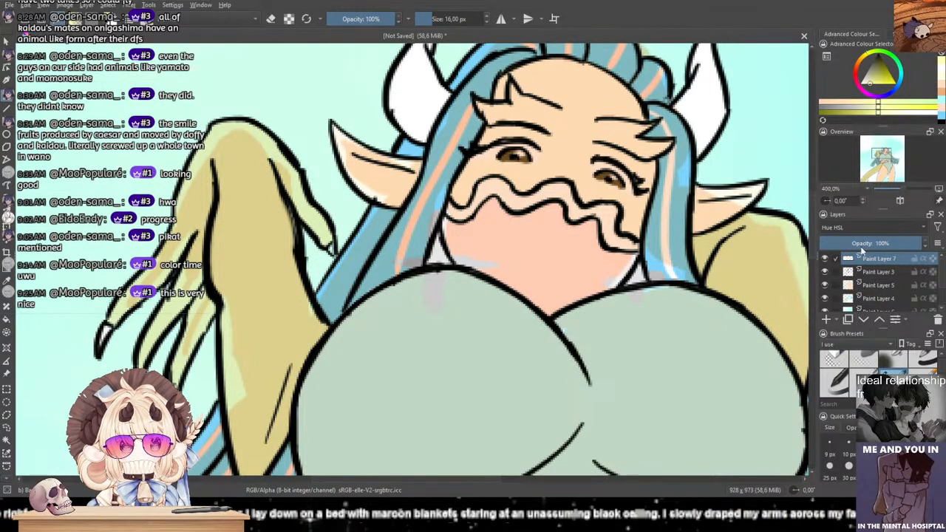
{"action": "left_click", "coordinate": [859, 246]}
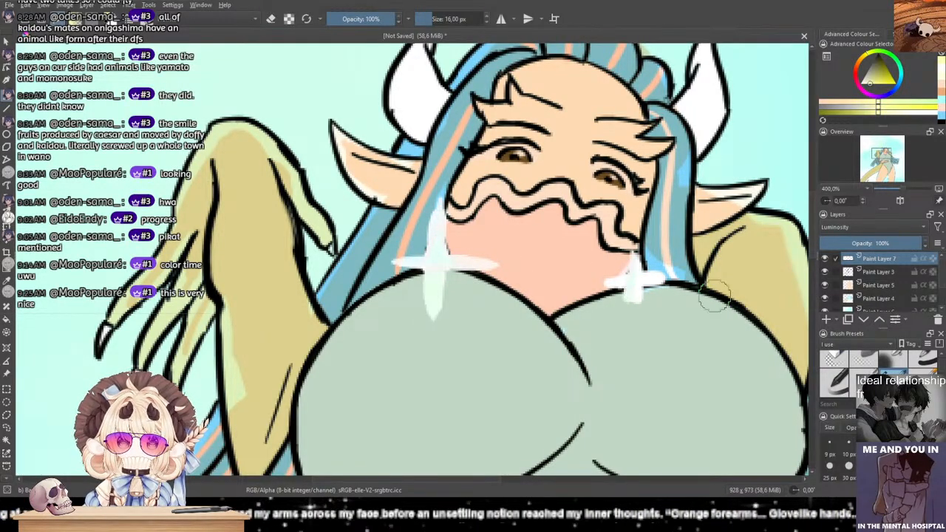
Step: Replace Paint Layer 7 with a fresh Luminosity layer, try soft sparkles along the chest's upper outline, and lower the layer's opacity to 53%
{"action": "left_click", "coordinate": [936, 320]}
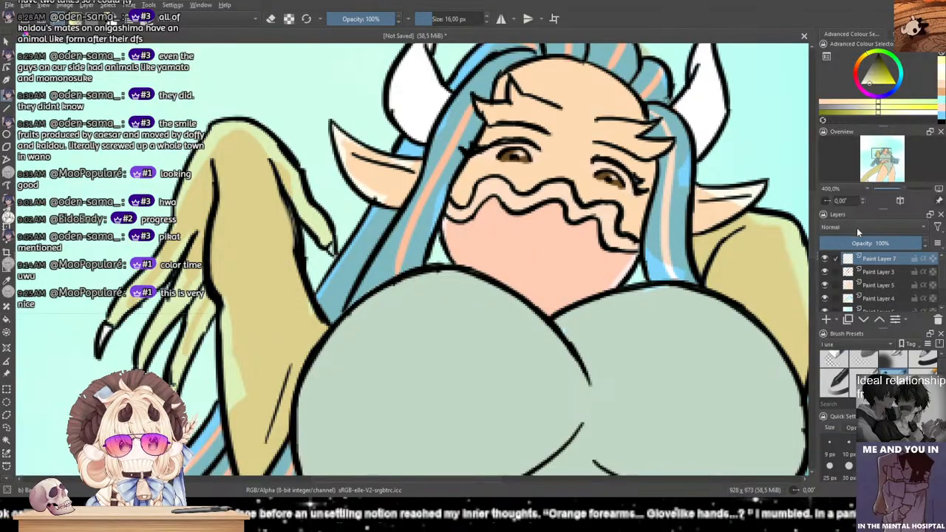
{"action": "left_click", "coordinate": [848, 206]}
{"action": "left_click_drag", "start_coordinate": [638, 259], "coordinate": [636, 276]}
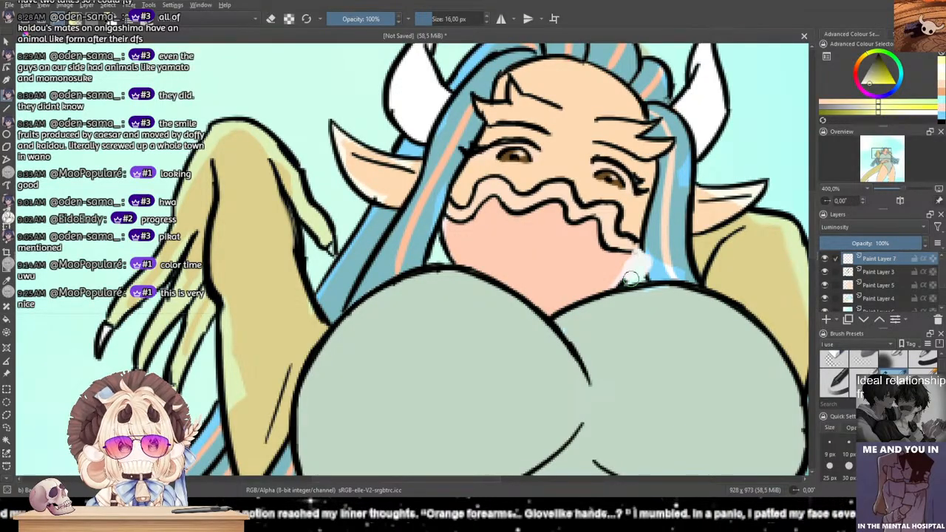
{"action": "key", "text": "ctrl+z"}
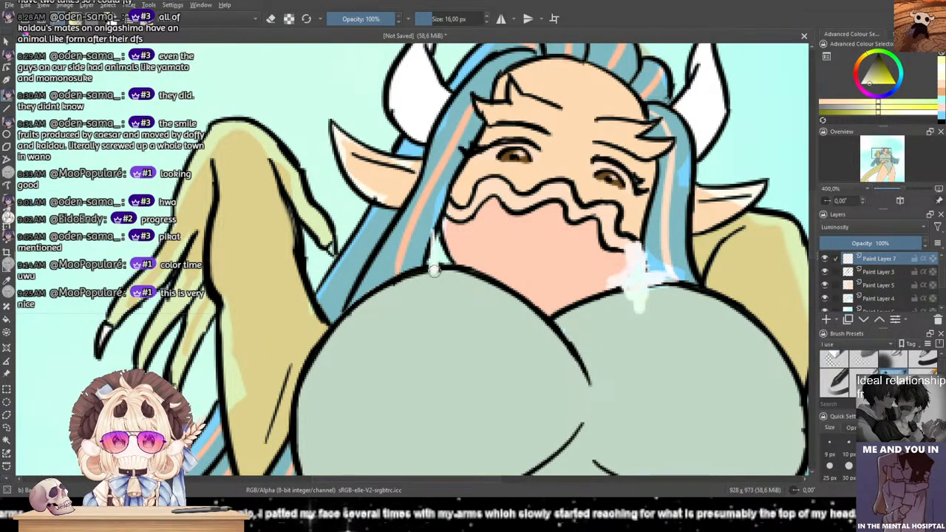
{"action": "left_click_drag", "start_coordinate": [429, 284], "coordinate": [429, 266]}
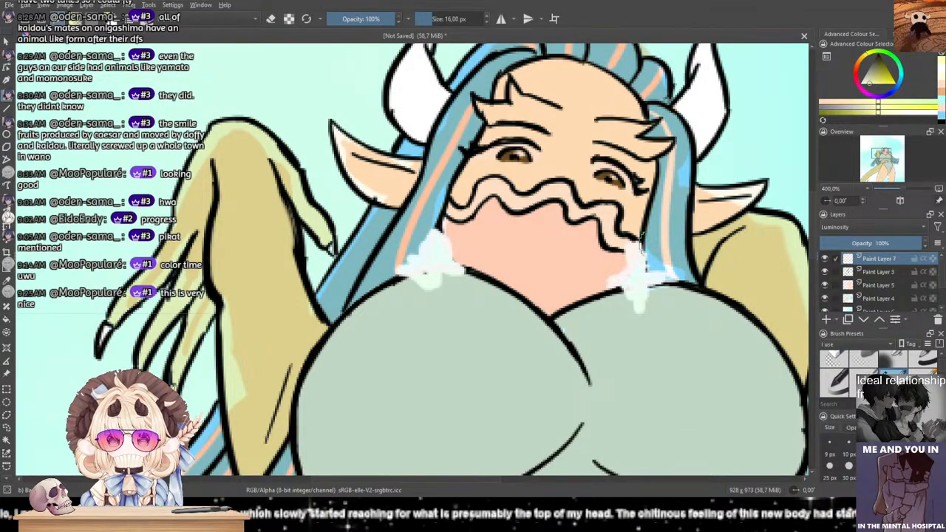
{"action": "mouse_move", "coordinate": [872, 243]}
{"action": "left_mouse_down"}
{"action": "mouse_move", "coordinate": [854, 244]}
{"action": "mouse_move", "coordinate": [868, 248]}
{"action": "left_mouse_up"}
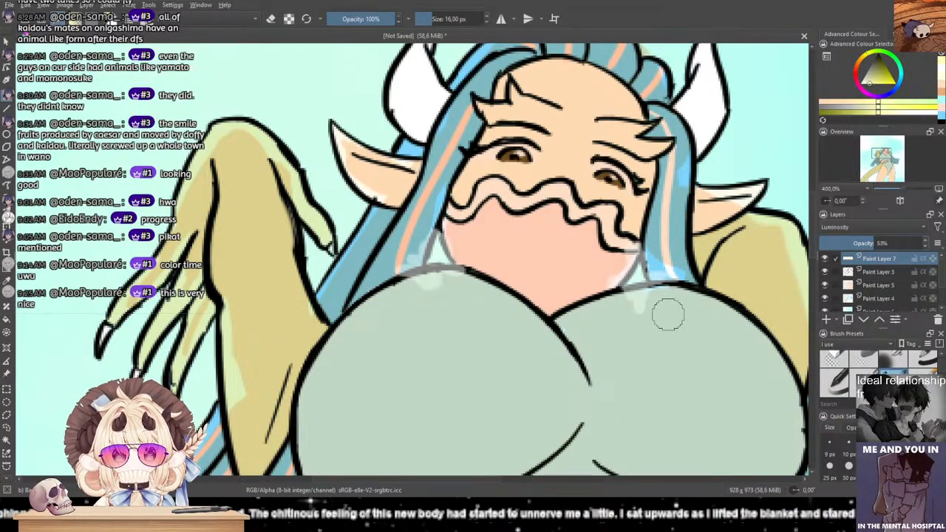
Step: Replace the sparkle layer with a new Normal paint layer and draw a pale yellow four-pointed sparkle on the chest outline beside the right-hand hair
{"action": "left_click", "coordinate": [935, 319]}
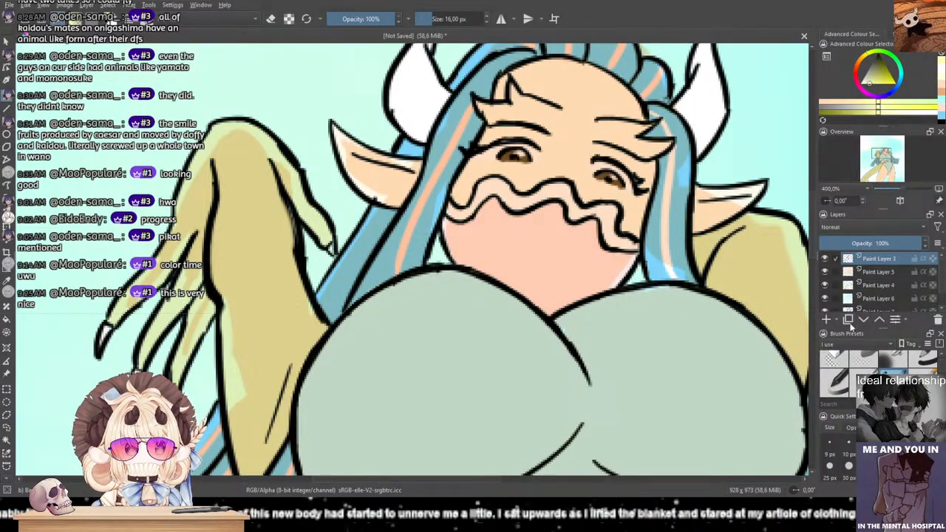
{"action": "left_click_drag", "start_coordinate": [638, 238], "coordinate": [635, 303]}
{"action": "key", "text": "ctrl+z"}
{"action": "left_click_drag", "start_coordinate": [635, 245], "coordinate": [637, 307]}
{"action": "mouse_move", "coordinate": [604, 280]}
{"action": "left_mouse_down"}
{"action": "mouse_move", "coordinate": [677, 276]}
{"action": "mouse_move", "coordinate": [668, 284]}
{"action": "left_mouse_up"}
{"action": "key", "text": "ctrl+z"}
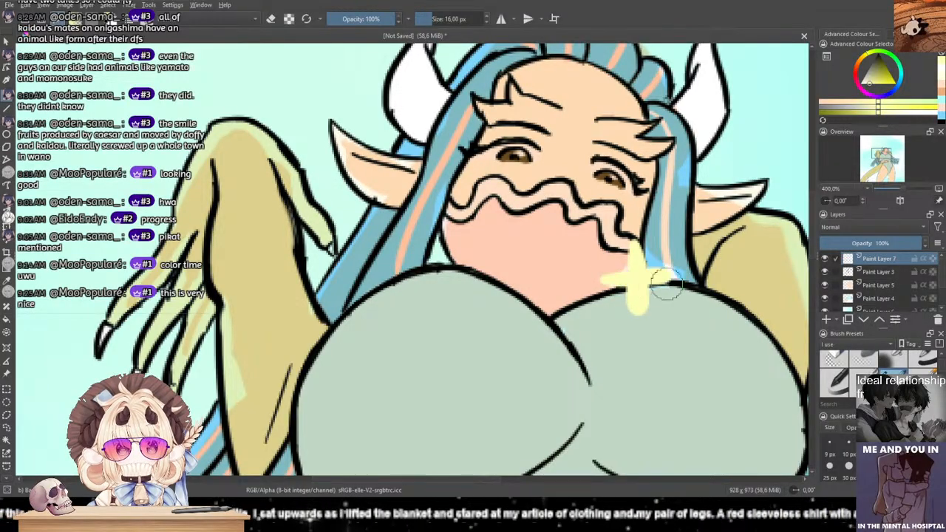
{"action": "key", "text": "ctrl+z"}
Step: Draw a matching pale yellow four-pointed sparkle where the left-hand hair meets the chest outline, undoing the unwanted strokes
{"action": "mouse_move", "coordinate": [441, 226]}
{"action": "left_mouse_down"}
{"action": "mouse_move", "coordinate": [436, 294]}
{"action": "mouse_move", "coordinate": [439, 276]}
{"action": "mouse_move", "coordinate": [470, 258]}
{"action": "left_mouse_up"}
{"action": "key", "text": "ctrl+z"}
{"action": "key", "text": "ctrl+z"}
{"action": "left_click_drag", "start_coordinate": [435, 219], "coordinate": [438, 295]}
{"action": "mouse_move", "coordinate": [410, 263]}
{"action": "left_mouse_down"}
{"action": "mouse_move", "coordinate": [476, 261]}
{"action": "mouse_move", "coordinate": [444, 251]}
{"action": "mouse_move", "coordinate": [473, 255]}
{"action": "mouse_move", "coordinate": [462, 255]}
{"action": "left_mouse_up"}
{"action": "key", "text": "ctrl+z"}
{"action": "key", "text": "ctrl+z"}
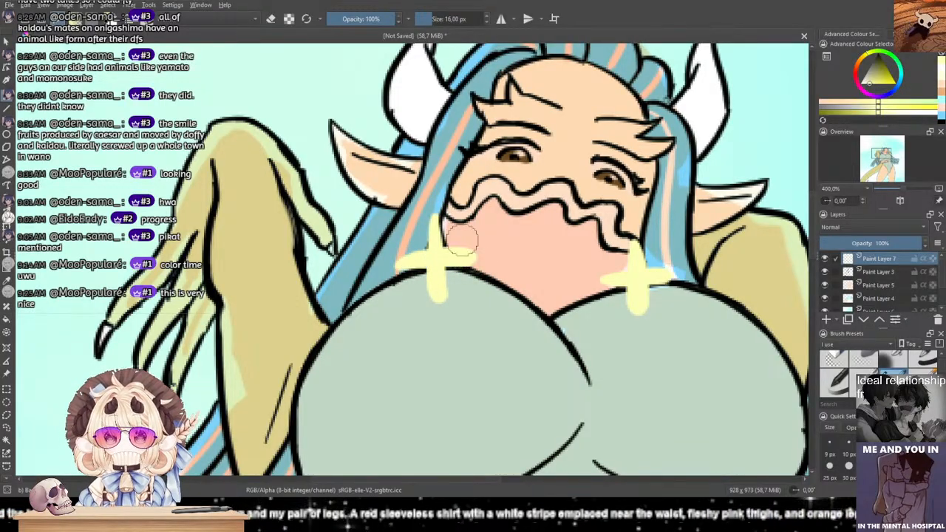
Step: Try Linear Light blending on Paint Layer 7, then settle on Luminosity for the two sparkles
{"action": "scroll", "coordinate": [547, 215], "scroll_direction": "down", "scroll_amount": 2}
{"action": "left_click_drag", "start_coordinate": [558, 222], "coordinate": [490, 212]}
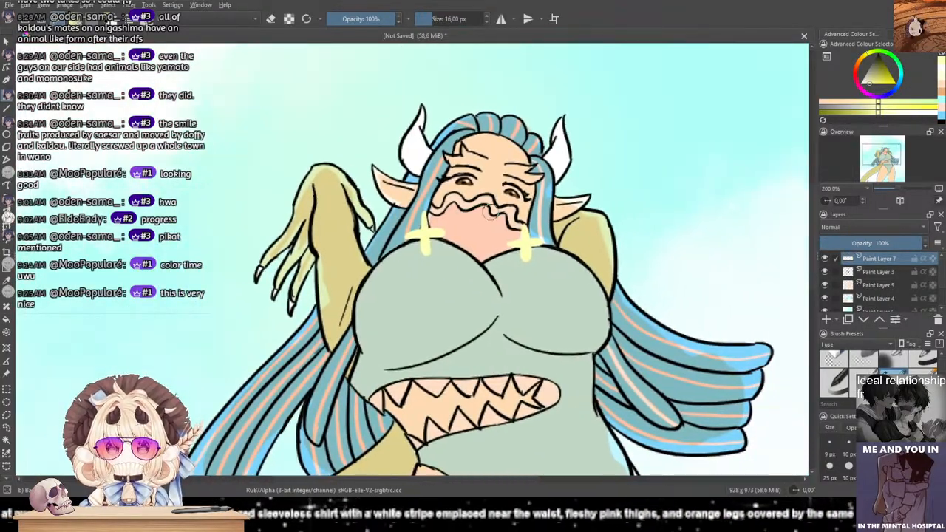
{"action": "left_click", "coordinate": [873, 201]}
{"action": "scroll", "coordinate": [558, 235], "scroll_direction": "up", "scroll_amount": 3}
{"action": "left_click_drag", "start_coordinate": [516, 246], "coordinate": [616, 246]}
{"action": "scroll", "coordinate": [578, 232], "scroll_direction": "down", "scroll_amount": 1}
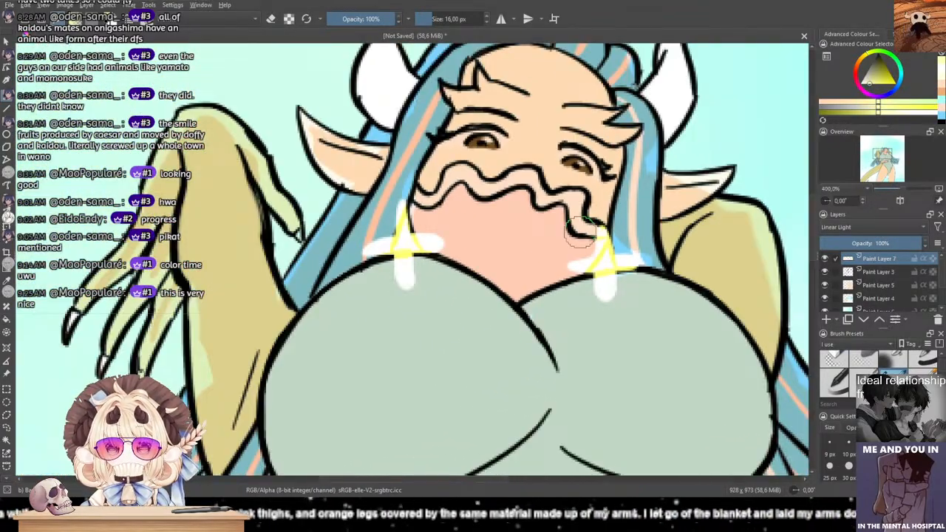
{"action": "scroll", "coordinate": [580, 236], "scroll_direction": "down", "scroll_amount": 2}
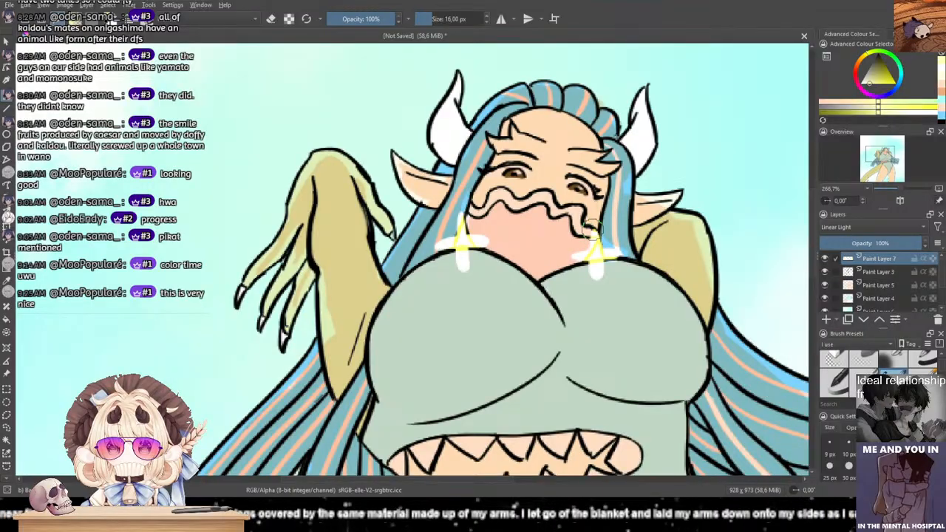
{"action": "scroll", "coordinate": [572, 226], "scroll_direction": "up", "scroll_amount": 5}
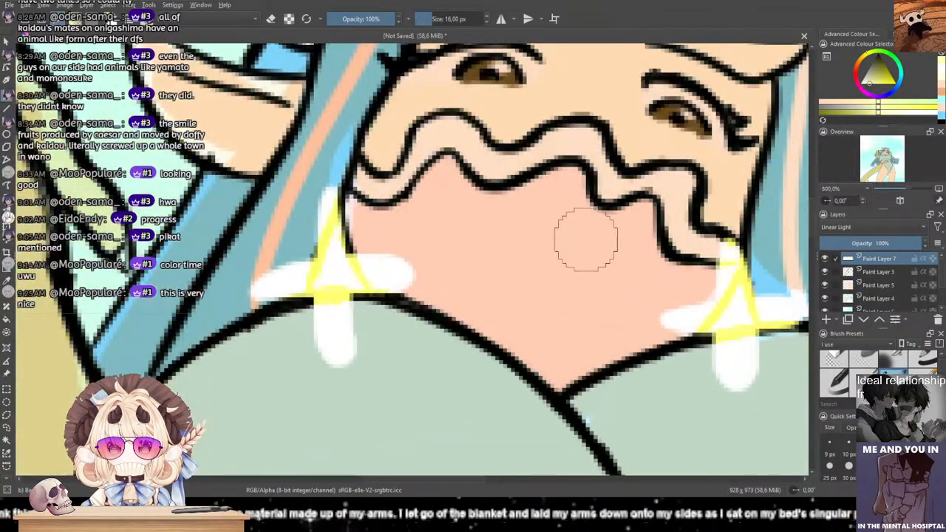
{"action": "left_click_drag", "start_coordinate": [625, 242], "coordinate": [531, 237]}
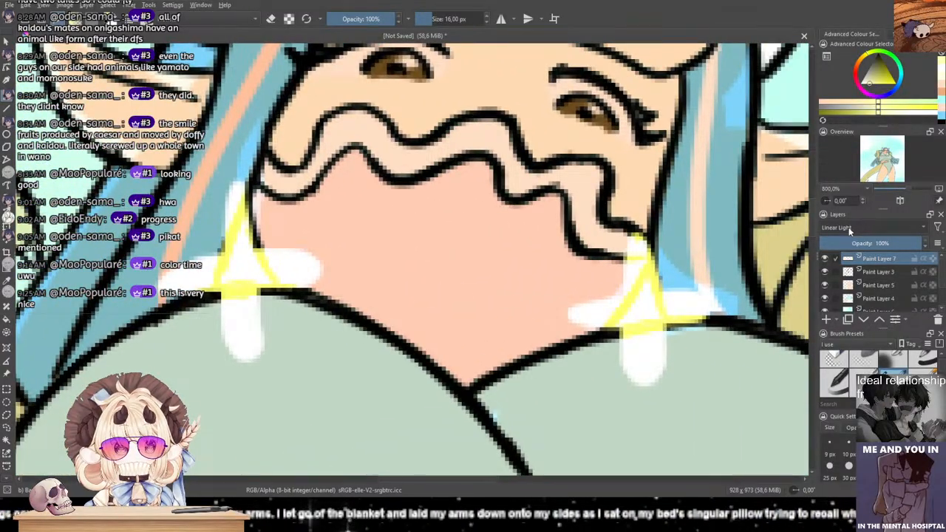
{"action": "scroll", "coordinate": [848, 227], "scroll_direction": "down", "scroll_amount": 1}
{"action": "scroll", "coordinate": [644, 236], "scroll_direction": "down", "scroll_amount": 2}
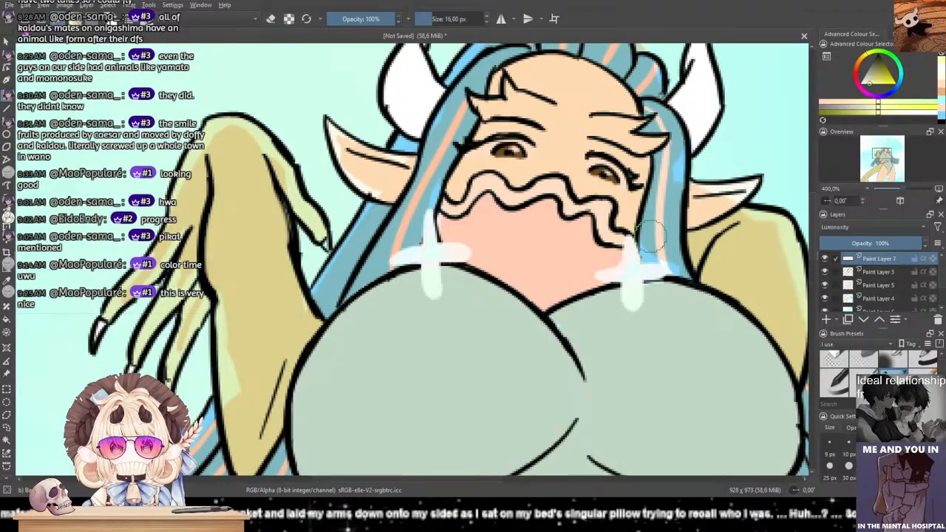
{"action": "scroll", "coordinate": [649, 238], "scroll_direction": "down", "scroll_amount": 4}
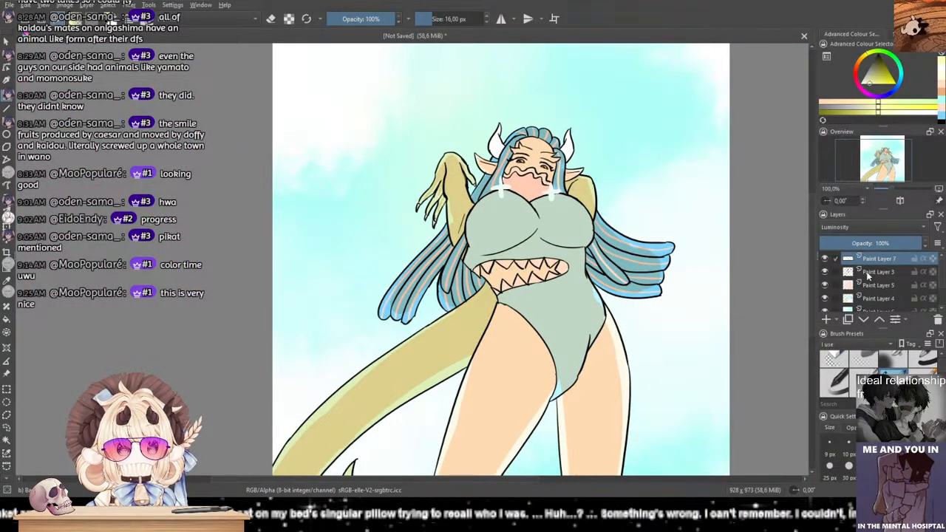
Step: Select Paint Layer 3, lock its transparency, try recolouring the line art peach with a 450 px brush, and undo the stroke
{"action": "left_click", "coordinate": [868, 272]}
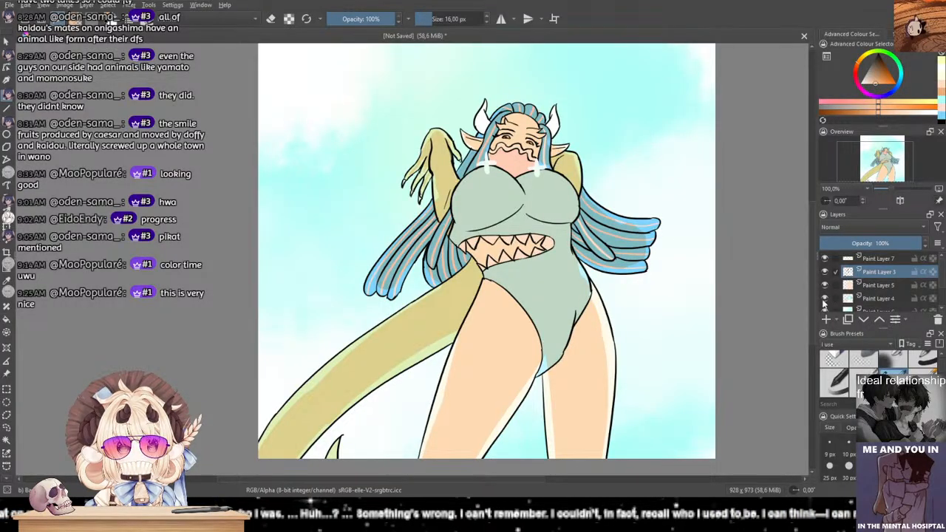
{"action": "left_click", "coordinate": [922, 359]}
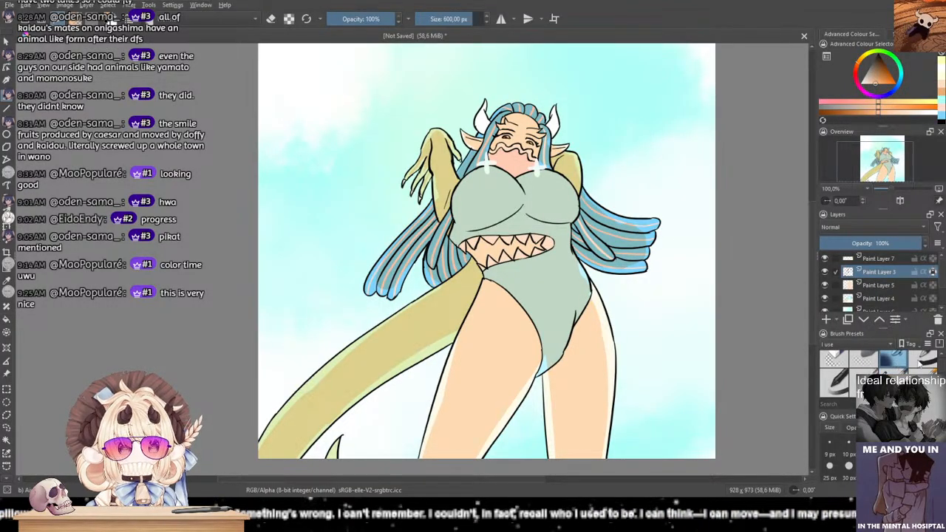
{"action": "left_click", "coordinate": [897, 360]}
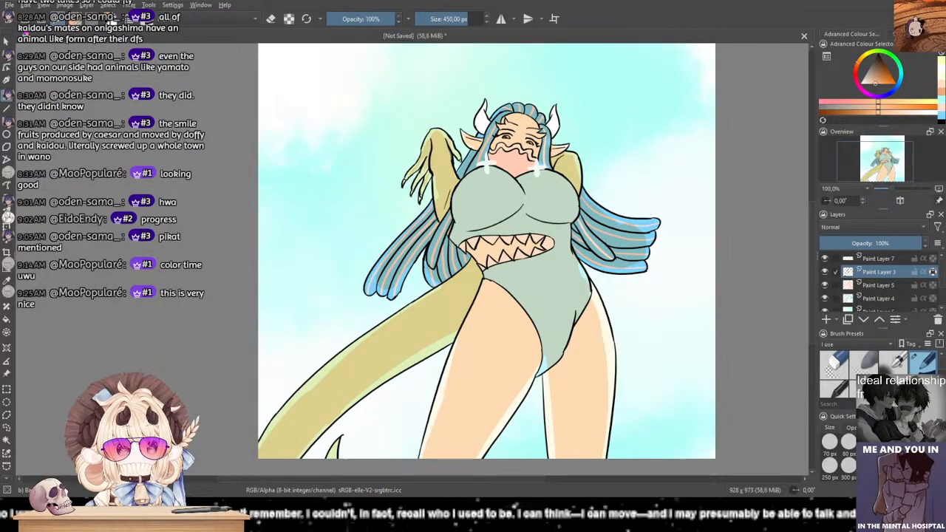
{"action": "mouse_move", "coordinate": [570, 115]}
{"action": "left_mouse_down"}
{"action": "mouse_move", "coordinate": [410, 255]}
{"action": "mouse_move", "coordinate": [444, 451]}
{"action": "mouse_move", "coordinate": [627, 401]}
{"action": "left_mouse_up"}
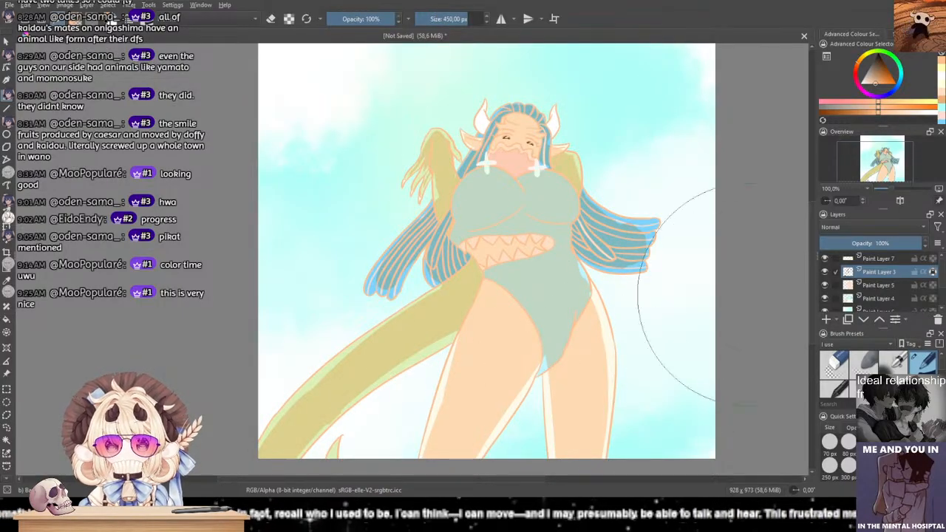
{"action": "key", "text": "ctrl+z"}
Step: Try recolouring the line art on Paint Layer 3 in a medium brown and a greyer brown, and undo the strokes
{"action": "left_click", "coordinate": [878, 66]}
{"action": "mouse_move", "coordinate": [554, 187]}
{"action": "left_mouse_down"}
{"action": "mouse_move", "coordinate": [539, 228]}
{"action": "mouse_move", "coordinate": [701, 285]}
{"action": "mouse_move", "coordinate": [503, 420]}
{"action": "left_mouse_up"}
{"action": "left_click_drag", "start_coordinate": [525, 294], "coordinate": [495, 306]}
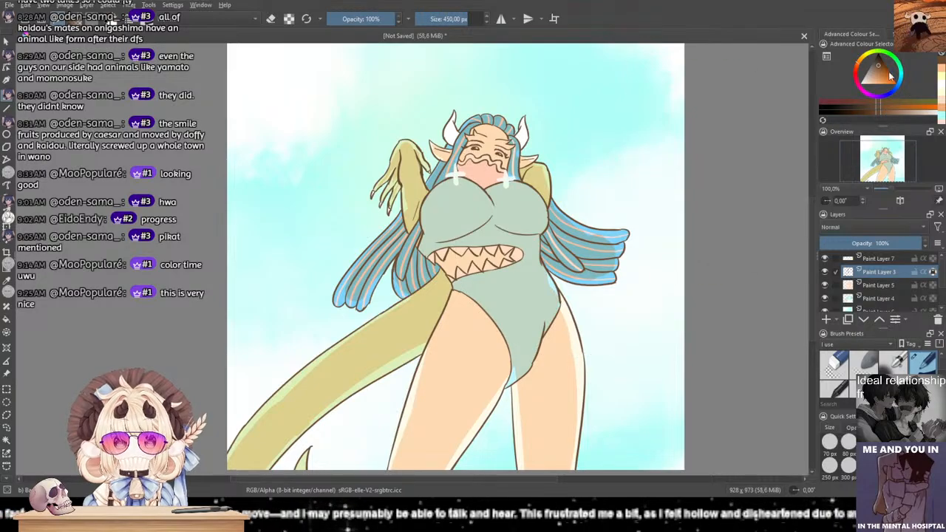
{"action": "left_click", "coordinate": [875, 61]}
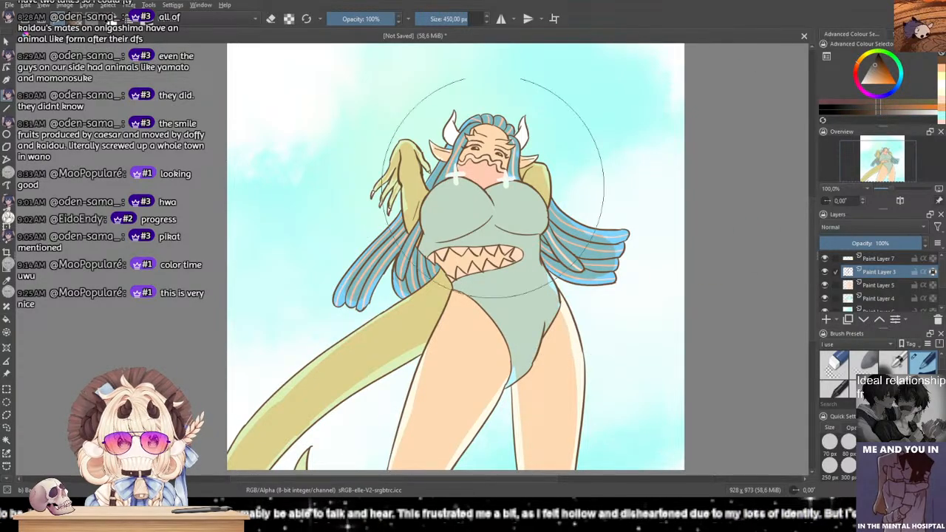
{"action": "key", "text": "ctrl+z"}
{"action": "mouse_move", "coordinate": [584, 218]}
{"action": "left_mouse_down"}
{"action": "mouse_move", "coordinate": [522, 169]}
{"action": "mouse_move", "coordinate": [568, 371]}
{"action": "mouse_move", "coordinate": [493, 157]}
{"action": "left_mouse_up"}
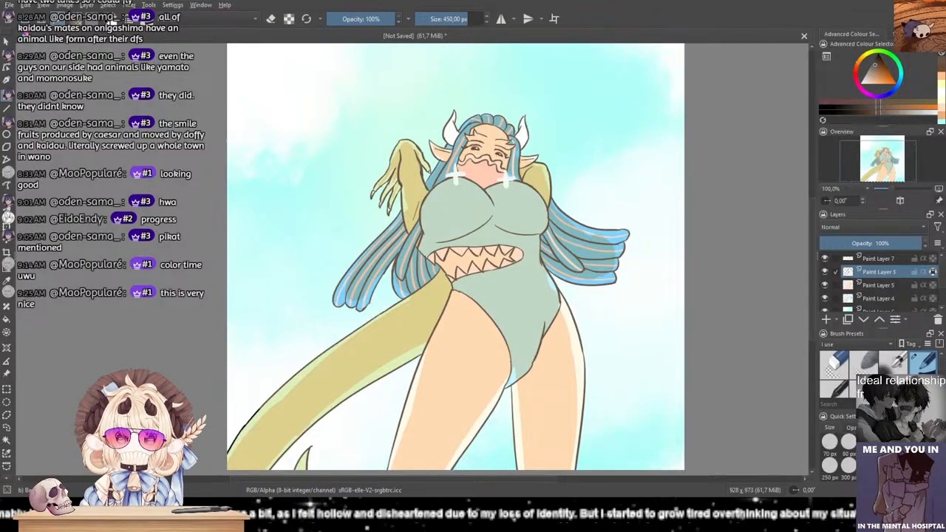
{"action": "key", "text": "ctrl+z"}
Step: Recolour the whole figure's line art on Paint Layer 3 in a very dark brown
{"action": "left_click", "coordinate": [878, 66]}
{"action": "mouse_move", "coordinate": [481, 226]}
{"action": "left_mouse_down"}
{"action": "mouse_move", "coordinate": [652, 274]}
{"action": "mouse_move", "coordinate": [691, 310]}
{"action": "mouse_move", "coordinate": [501, 228]}
{"action": "mouse_move", "coordinate": [362, 307]}
{"action": "mouse_move", "coordinate": [370, 271]}
{"action": "mouse_move", "coordinate": [510, 270]}
{"action": "mouse_move", "coordinate": [584, 331]}
{"action": "mouse_move", "coordinate": [570, 321]}
{"action": "mouse_move", "coordinate": [599, 287]}
{"action": "mouse_move", "coordinate": [565, 136]}
{"action": "left_mouse_up"}
{"action": "key", "text": "ctrl+z"}
{"action": "left_click", "coordinate": [886, 75]}
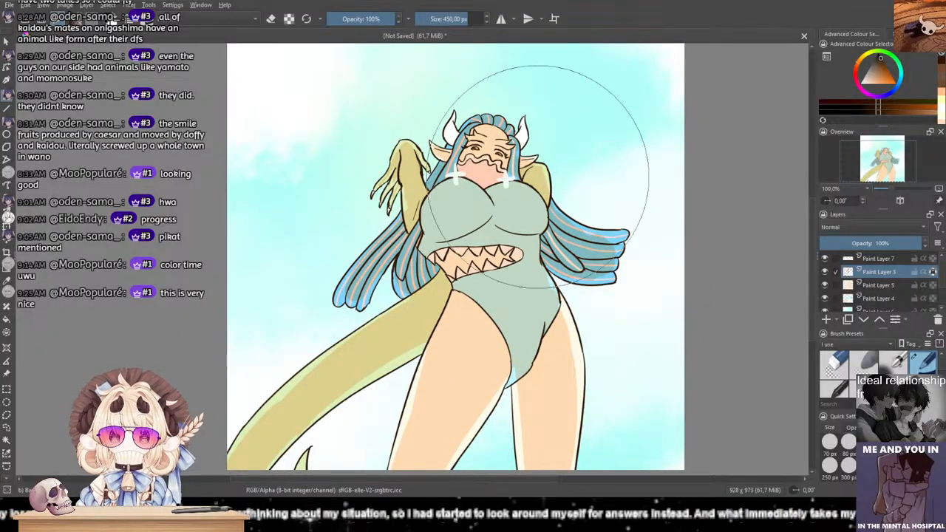
{"action": "scroll", "coordinate": [518, 199], "scroll_direction": "up", "scroll_amount": 4}
{"action": "scroll", "coordinate": [484, 218], "scroll_direction": "down", "scroll_amount": 5}
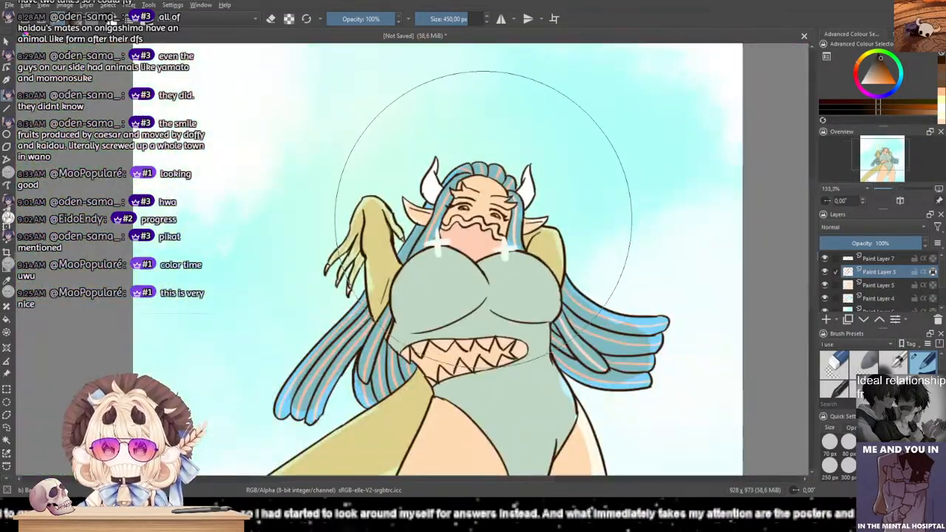
{"action": "left_click_drag", "start_coordinate": [484, 219], "coordinate": [478, 160]}
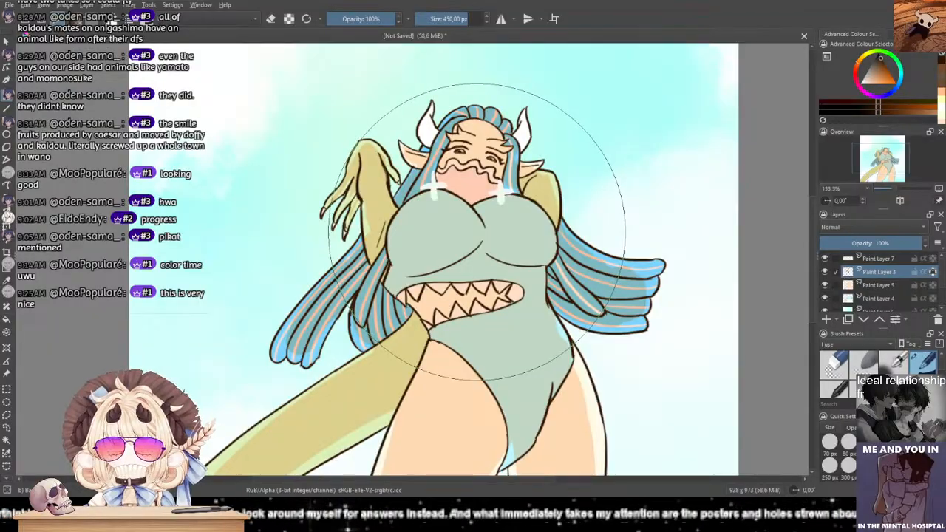
{"action": "left_click_drag", "start_coordinate": [526, 241], "coordinate": [460, 146]}
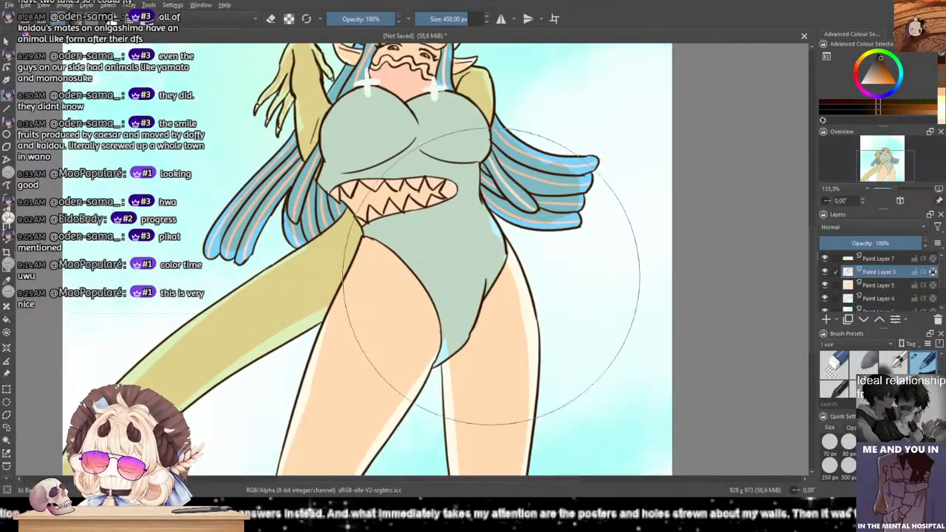
Step: Compare the figure with and without Paint Layer 5's shading, select that layer, and set its opacity to 60%
{"action": "left_click", "coordinate": [835, 364]}
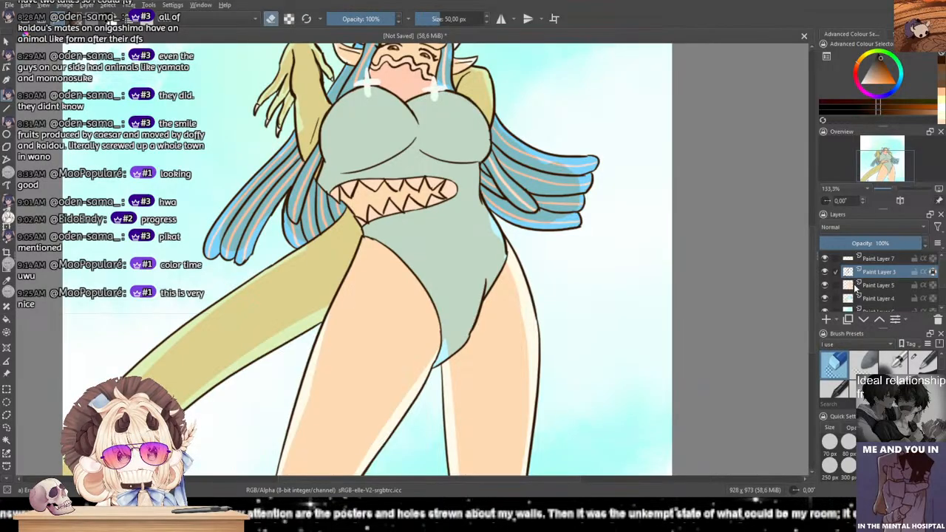
{"action": "left_click", "coordinate": [825, 288]}
{"action": "left_click", "coordinate": [825, 287]}
{"action": "left_click", "coordinate": [826, 287]}
{"action": "left_click", "coordinate": [826, 287]}
{"action": "left_click", "coordinate": [825, 287]}
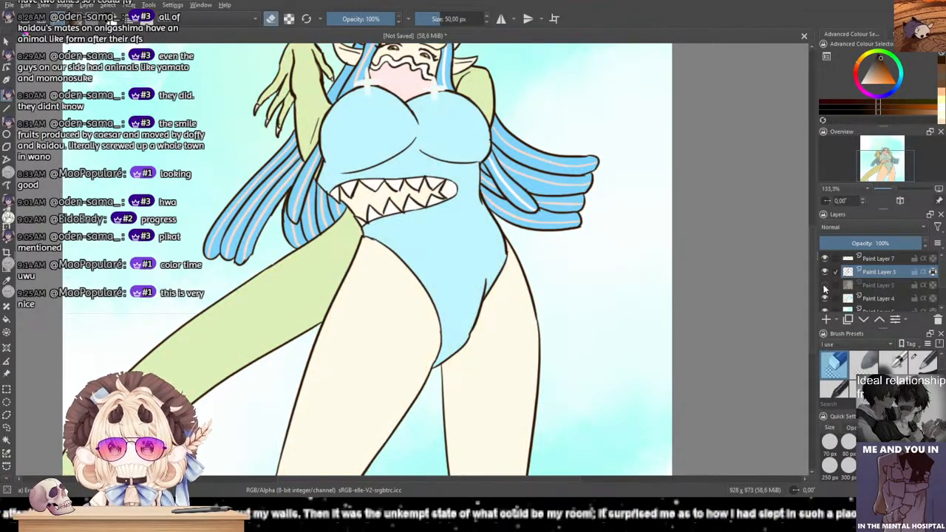
{"action": "left_click", "coordinate": [825, 287]}
{"action": "left_click_drag", "start_coordinate": [511, 259], "coordinate": [612, 303]}
{"action": "left_click", "coordinate": [865, 288]}
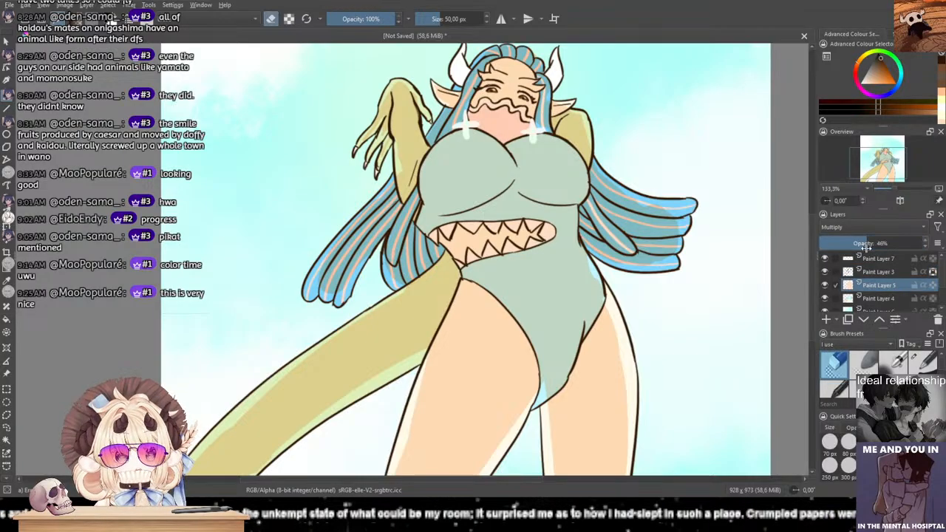
{"action": "left_click_drag", "start_coordinate": [919, 244], "coordinate": [849, 245]}
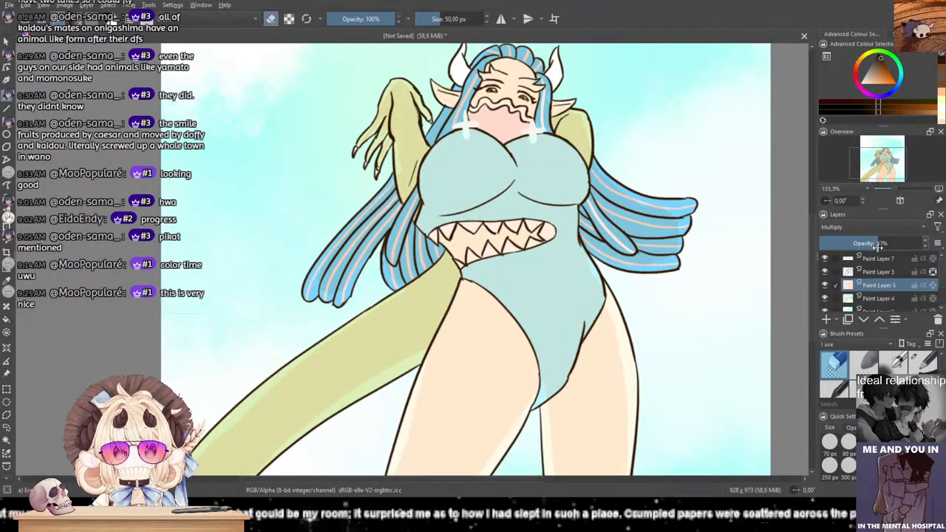
Step: Soften Paint Layer 5's shading around the two sparkles with a 60 px soft eraser, undoing the last two strokes
{"action": "scroll", "coordinate": [515, 284], "scroll_direction": "down", "scroll_amount": 3}
{"action": "scroll", "coordinate": [490, 227], "scroll_direction": "up", "scroll_amount": 8}
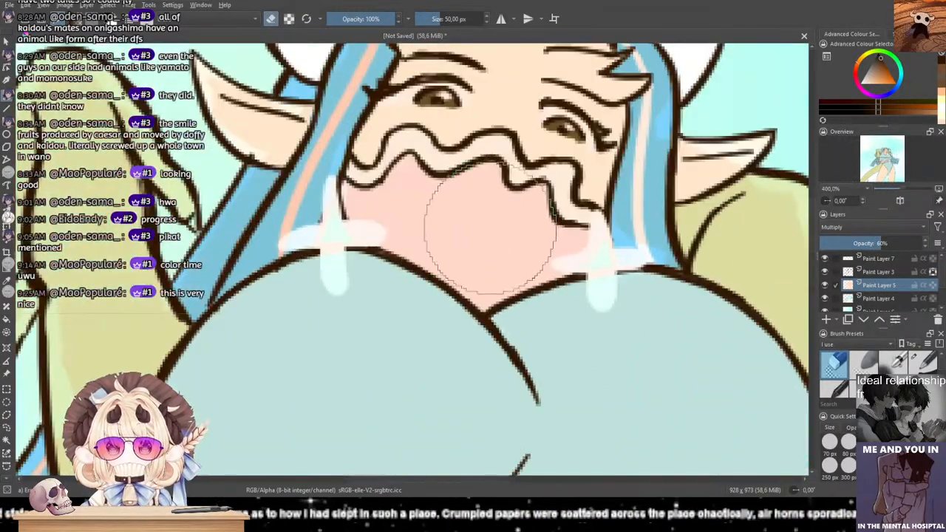
{"action": "left_click_drag", "start_coordinate": [490, 228], "coordinate": [516, 314]}
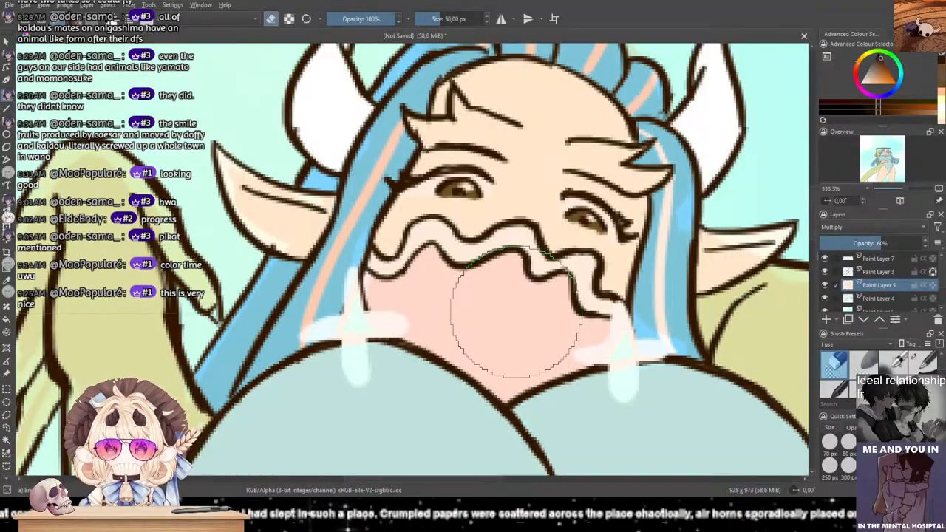
{"action": "left_click", "coordinate": [866, 364]}
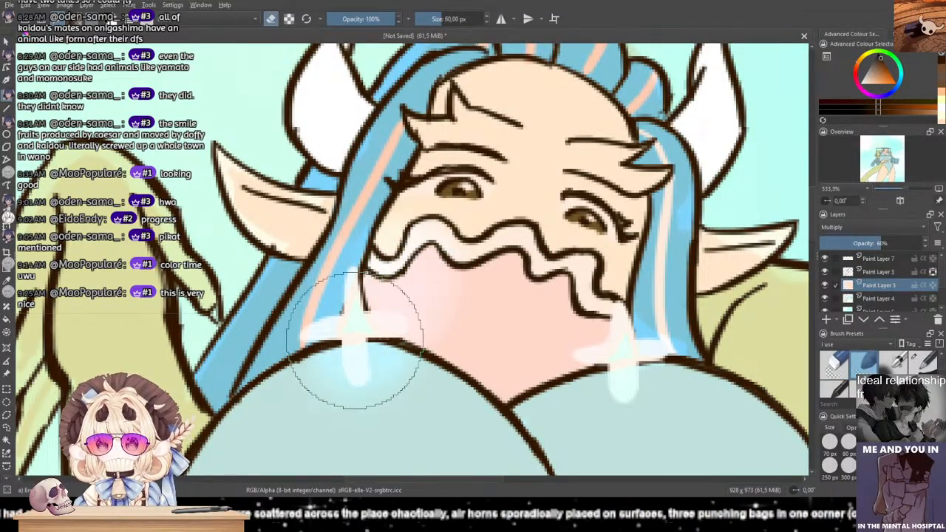
{"action": "left_click_drag", "start_coordinate": [629, 312], "coordinate": [562, 284]}
{"action": "mouse_move", "coordinate": [559, 347]}
{"action": "left_mouse_down"}
{"action": "mouse_move", "coordinate": [563, 288]}
{"action": "mouse_move", "coordinate": [555, 322]}
{"action": "mouse_move", "coordinate": [539, 301]}
{"action": "mouse_move", "coordinate": [577, 326]}
{"action": "left_mouse_up"}
{"action": "key", "text": "ctrl+z"}
{"action": "key", "text": "ctrl+z"}
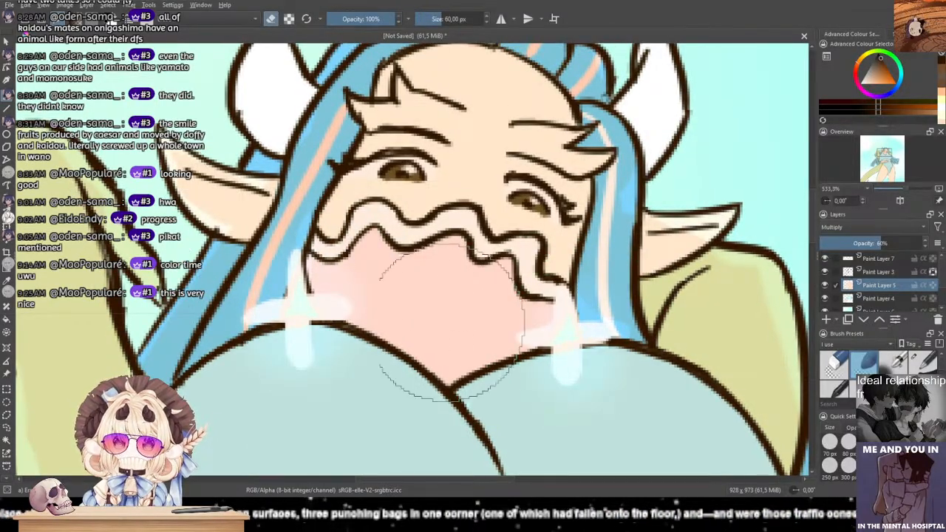
Step: Lightly erase Paint Layer 5's shading on the raised hand and across the face with the 60 px soft eraser
{"action": "left_click_drag", "start_coordinate": [289, 319], "coordinate": [631, 338]}
{"action": "left_click_drag", "start_coordinate": [216, 322], "coordinate": [234, 274]}
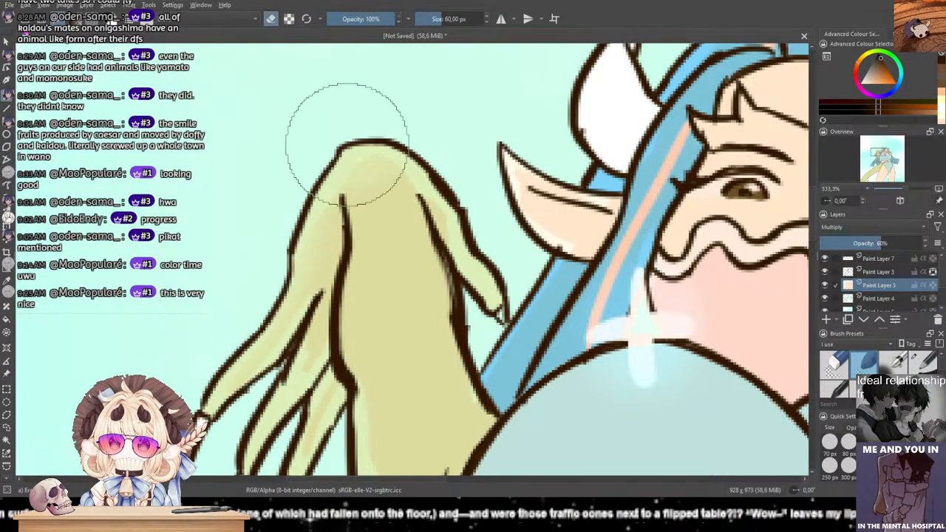
{"action": "mouse_move", "coordinate": [412, 251]}
{"action": "left_mouse_down"}
{"action": "mouse_move", "coordinate": [352, 300]}
{"action": "mouse_move", "coordinate": [342, 322]}
{"action": "left_mouse_up"}
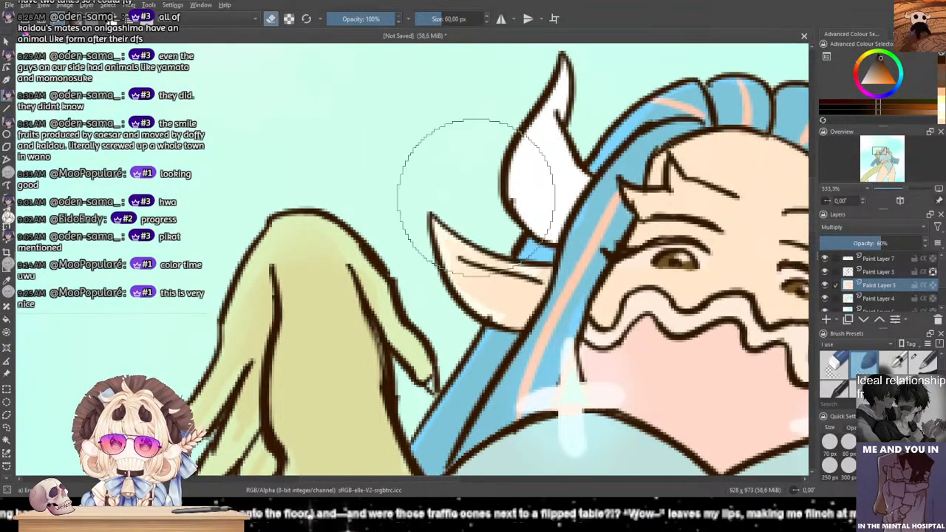
{"action": "left_click_drag", "start_coordinate": [464, 194], "coordinate": [350, 296]}
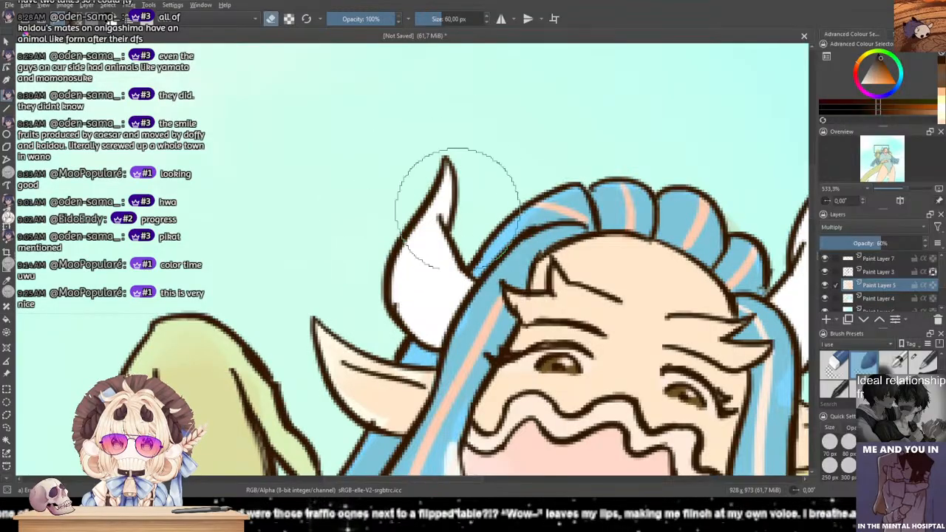
{"action": "left_click_drag", "start_coordinate": [724, 188], "coordinate": [509, 121]}
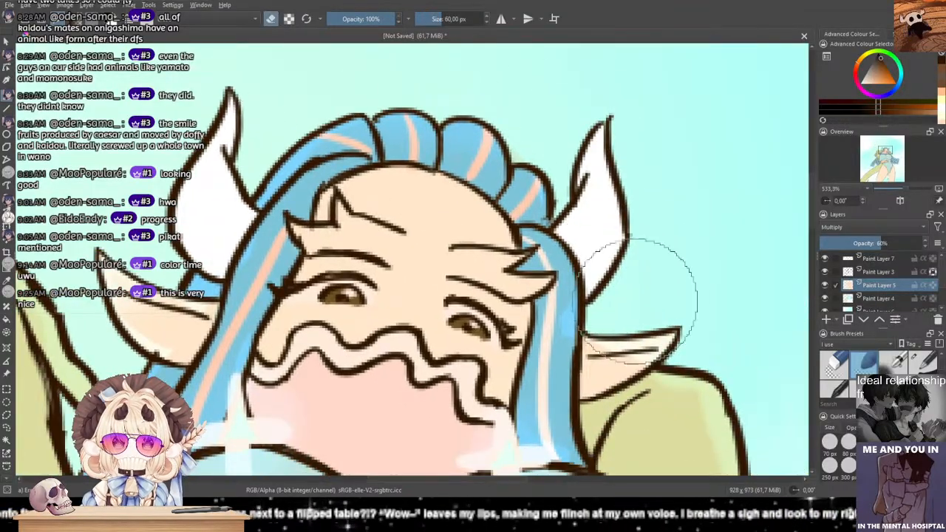
{"action": "left_click_drag", "start_coordinate": [639, 292], "coordinate": [680, 263]}
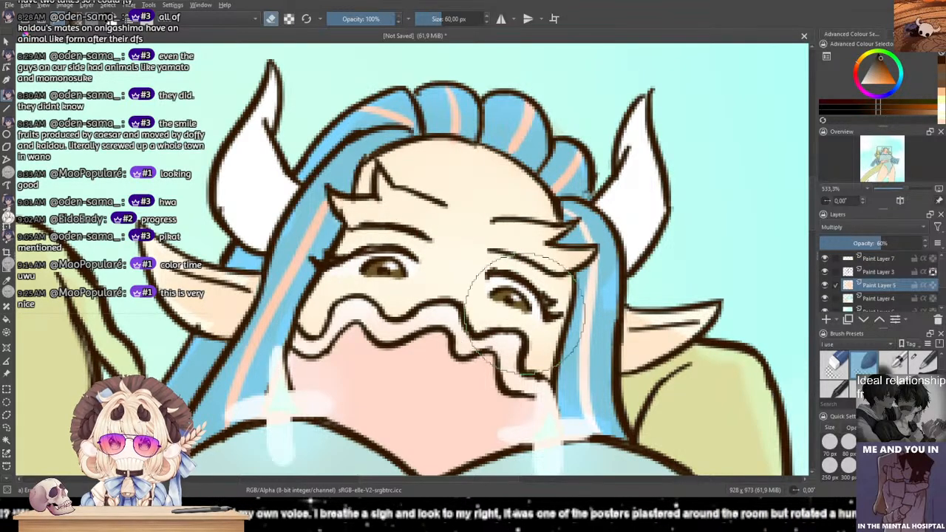
Step: Check the whole figure, and erase more shading around the eyes and forehead for a brighter face
{"action": "scroll", "coordinate": [525, 306], "scroll_direction": "down", "scroll_amount": 8}
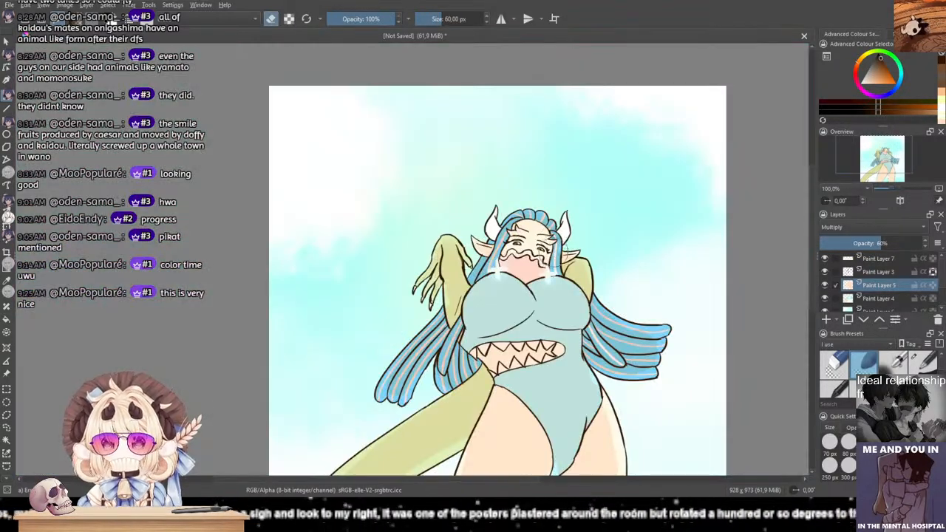
{"action": "left_click_drag", "start_coordinate": [566, 313], "coordinate": [480, 186]}
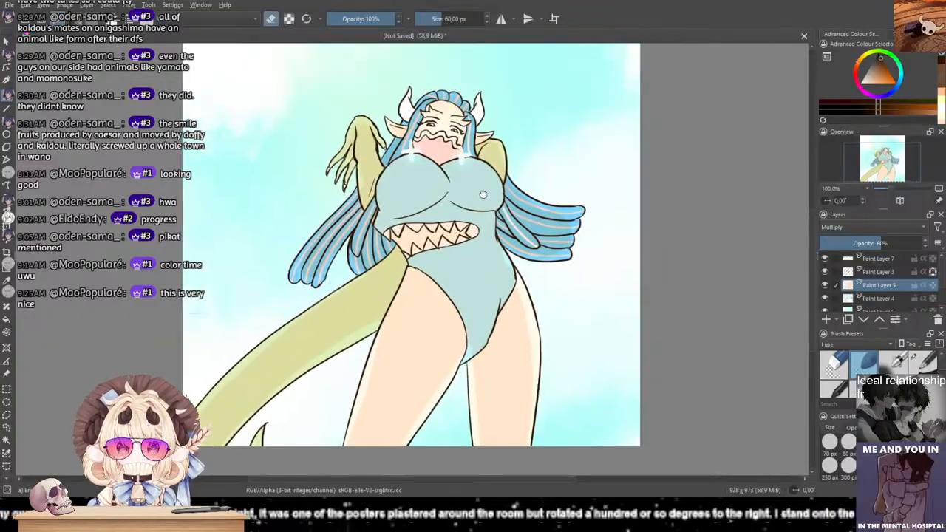
{"action": "scroll", "coordinate": [480, 186], "scroll_direction": "up", "scroll_amount": 4}
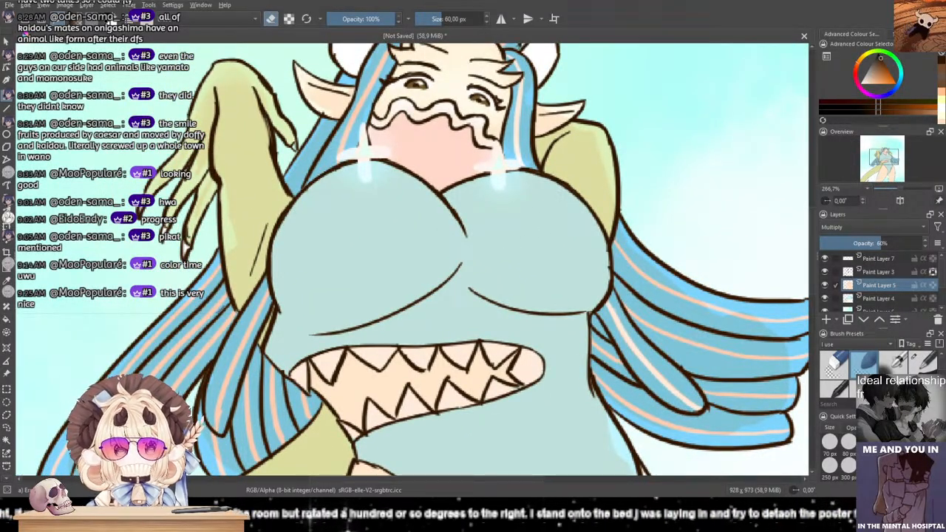
{"action": "left_click_drag", "start_coordinate": [391, 414], "coordinate": [403, 517]}
{"action": "scroll", "coordinate": [412, 359], "scroll_direction": "up", "scroll_amount": 2}
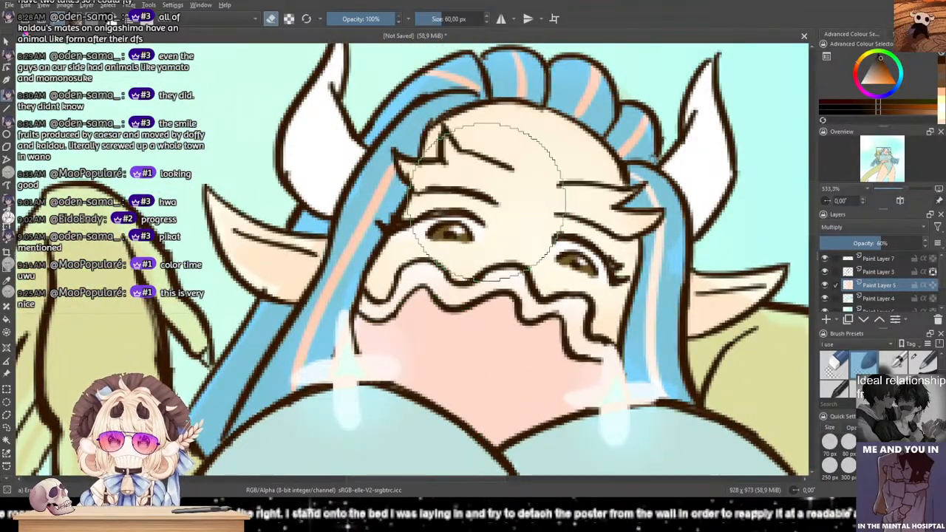
{"action": "left_click_drag", "start_coordinate": [489, 160], "coordinate": [489, 198]}
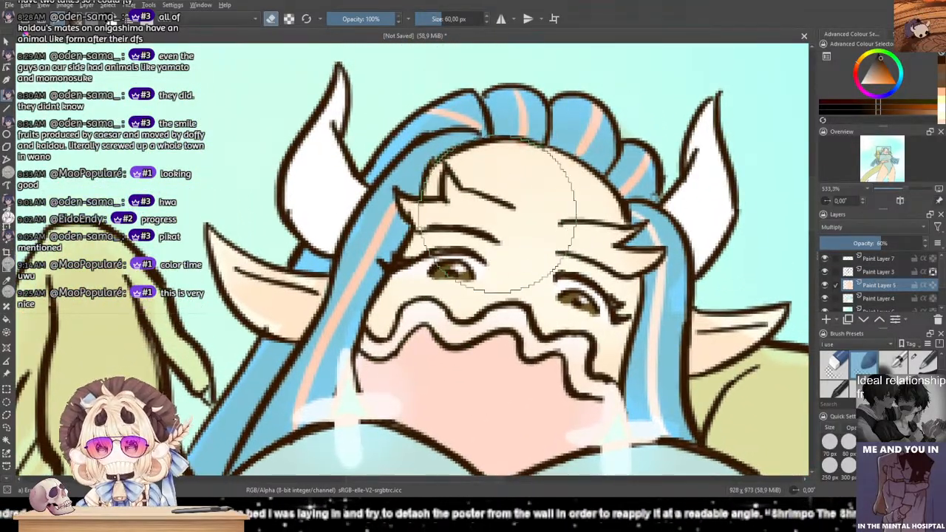
{"action": "scroll", "coordinate": [501, 288], "scroll_direction": "down", "scroll_amount": 4}
{"action": "scroll", "coordinate": [507, 285], "scroll_direction": "down", "scroll_amount": 6}
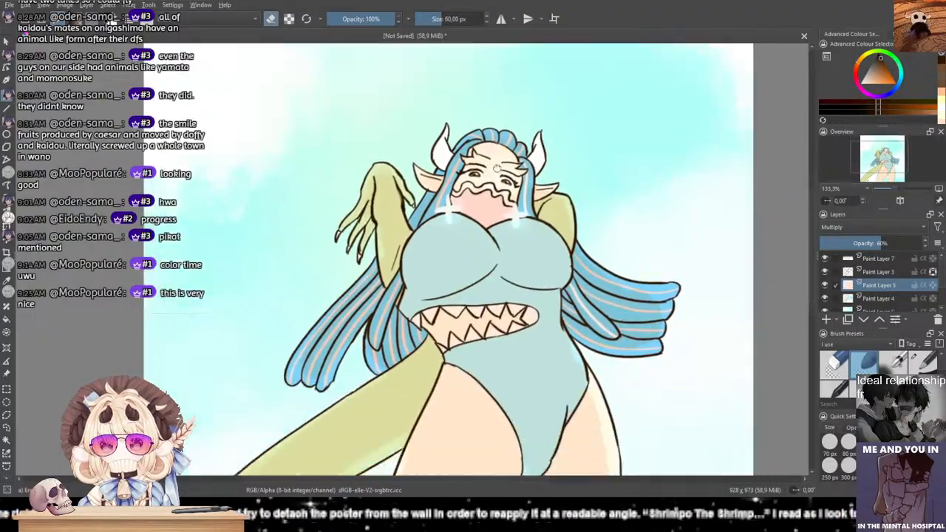
{"action": "scroll", "coordinate": [537, 276], "scroll_direction": "up", "scroll_amount": 3}
{"action": "scroll", "coordinate": [534, 279], "scroll_direction": "up", "scroll_amount": 2}
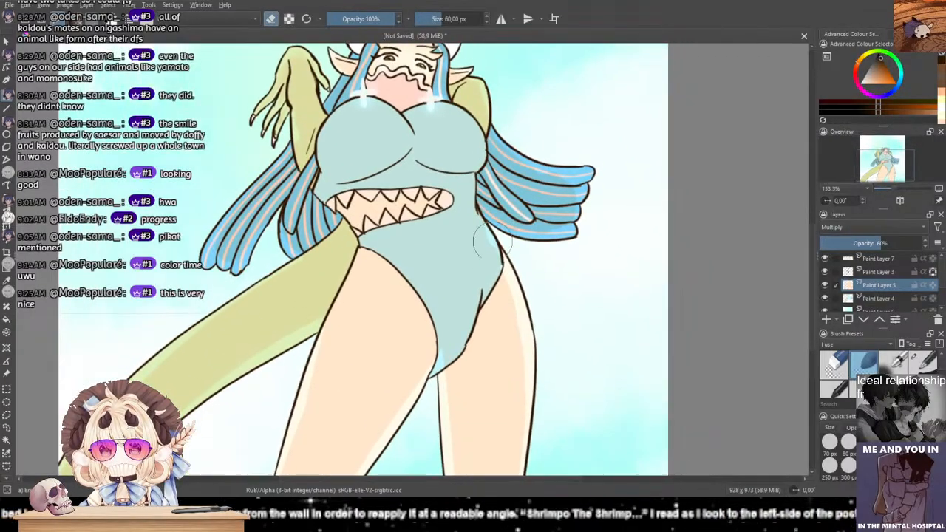
Step: Smooth the shading edges on the thighs and tail of Paint Layer 5 with a 60 px blender brush
{"action": "scroll", "coordinate": [878, 373], "scroll_direction": "down", "scroll_amount": 3}
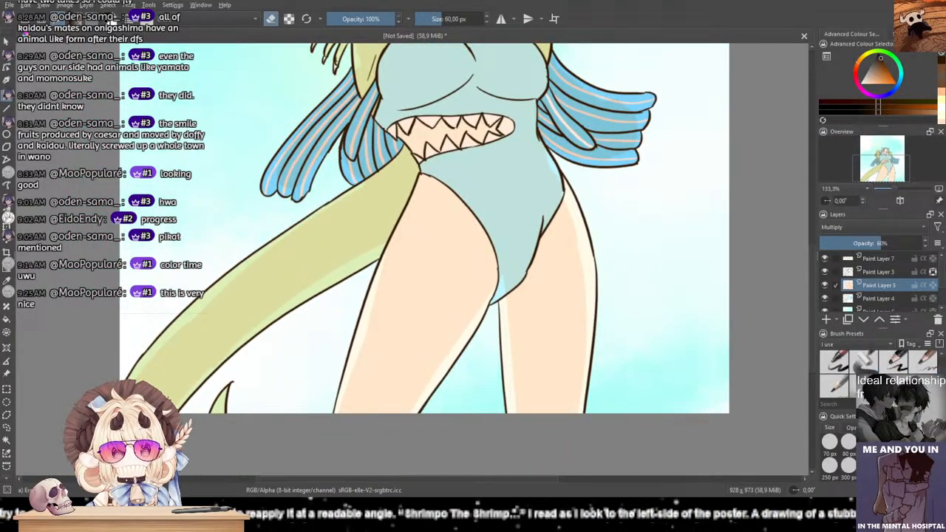
{"action": "scroll", "coordinate": [878, 374], "scroll_direction": "down", "scroll_amount": 2}
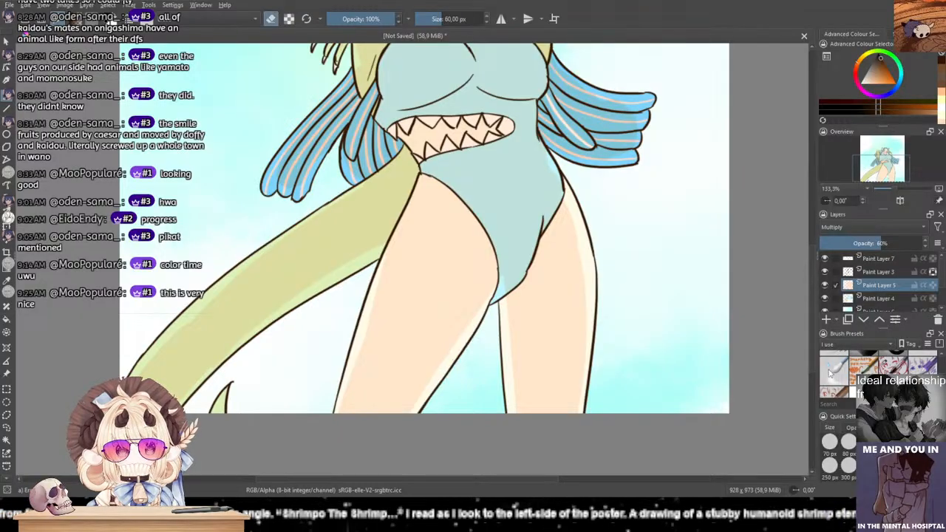
{"action": "scroll", "coordinate": [582, 275], "scroll_direction": "down", "scroll_amount": 2}
{"action": "scroll", "coordinate": [577, 263], "scroll_direction": "up", "scroll_amount": 2}
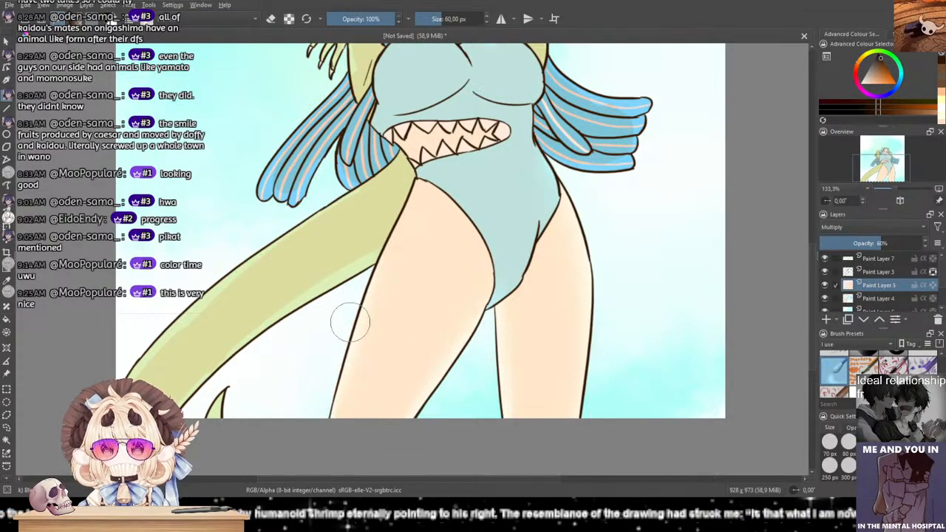
{"action": "left_click_drag", "start_coordinate": [350, 322], "coordinate": [520, 251]}
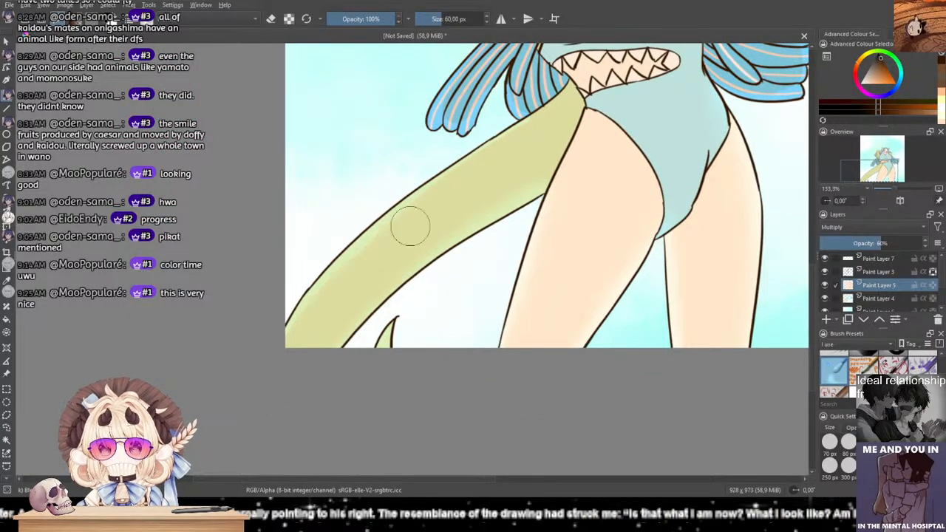
{"action": "left_click_drag", "start_coordinate": [479, 68], "coordinate": [386, 244]}
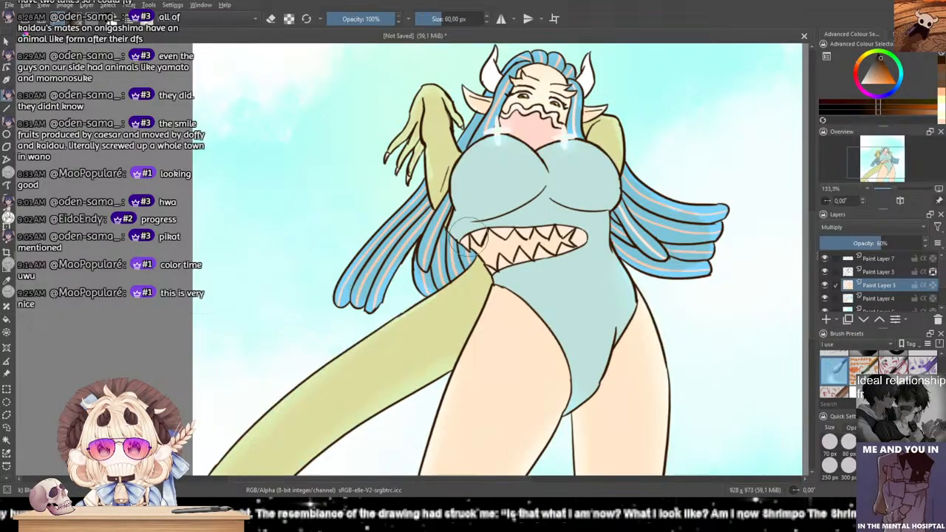
{"action": "left_click_drag", "start_coordinate": [430, 243], "coordinate": [479, 287]}
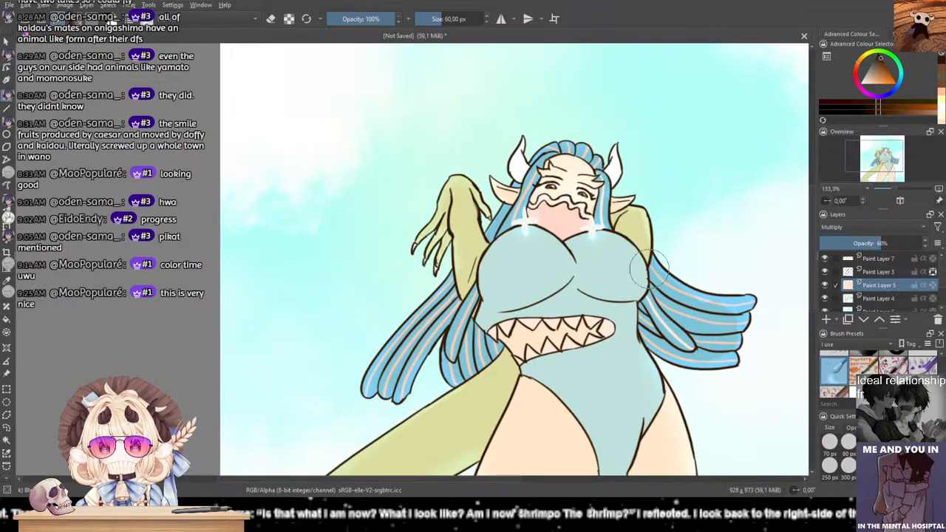
Step: Blend the shading edges on the arms and upper body with the same brush, and review the whole canvas
{"action": "scroll", "coordinate": [607, 241], "scroll_direction": "up", "scroll_amount": 1}
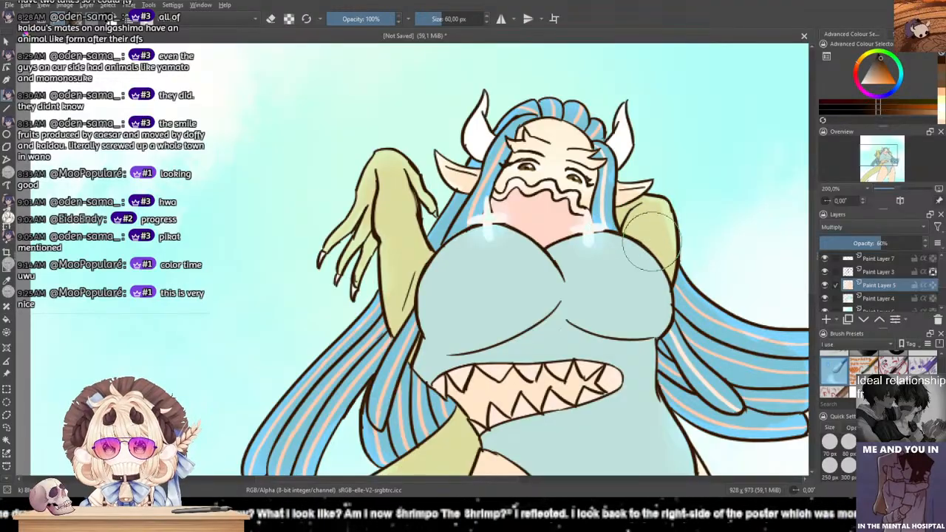
{"action": "left_click_drag", "start_coordinate": [572, 294], "coordinate": [420, 249]}
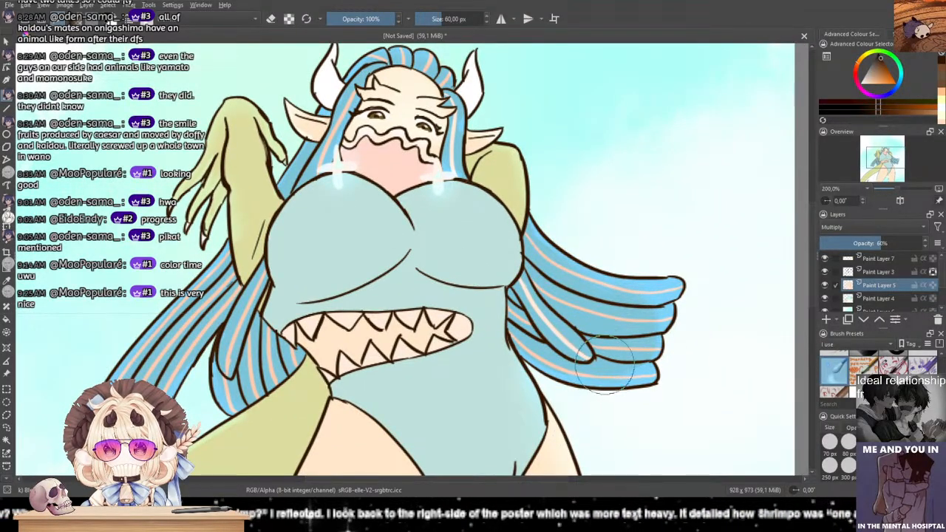
{"action": "left_click_drag", "start_coordinate": [584, 268], "coordinate": [614, 280]}
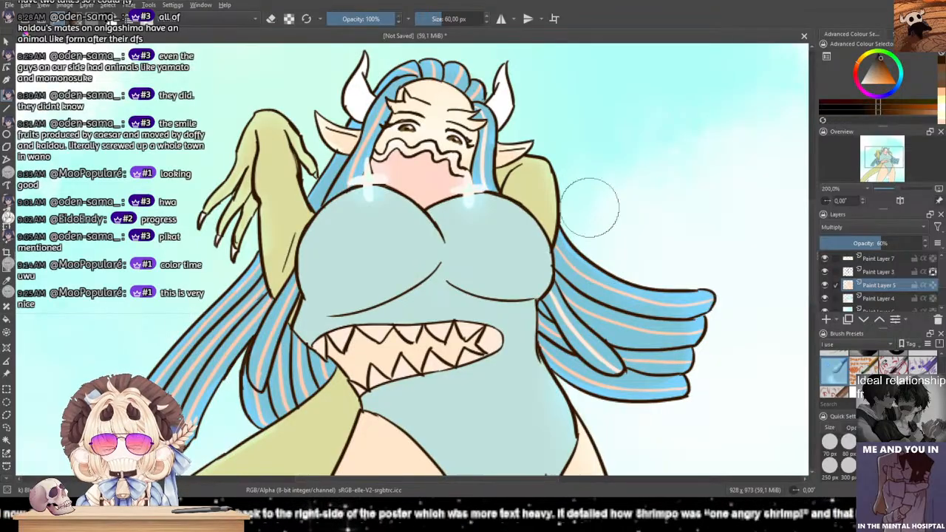
{"action": "scroll", "coordinate": [576, 188], "scroll_direction": "down", "scroll_amount": 1}
{"action": "left_click_drag", "start_coordinate": [531, 172], "coordinate": [522, 229]}
{"action": "scroll", "coordinate": [520, 229], "scroll_direction": "up", "scroll_amount": 1}
{"action": "scroll", "coordinate": [521, 229], "scroll_direction": "down", "scroll_amount": 1}
{"action": "left_click_drag", "start_coordinate": [529, 269], "coordinate": [514, 233]}
{"action": "scroll", "coordinate": [520, 188], "scroll_direction": "down", "scroll_amount": 1}
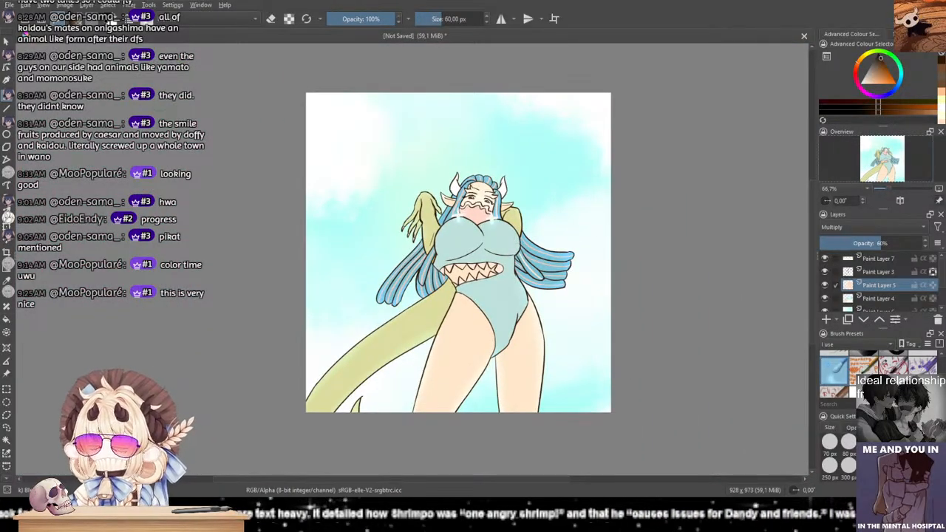
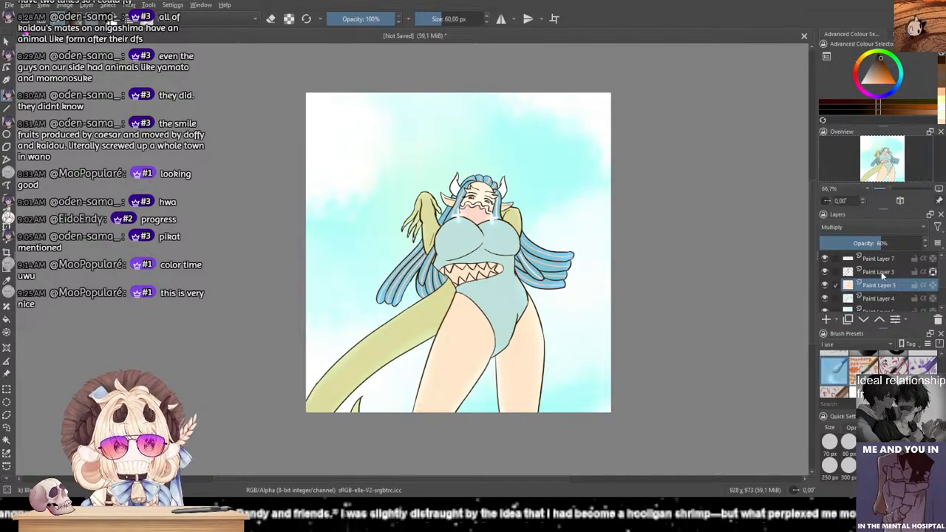
Step: Add a new paint layer above Paint Layer 7, set its blending mode to Luminosity, and choose a cyan colour
{"action": "left_click", "coordinate": [875, 259]}
{"action": "left_click", "coordinate": [825, 319]}
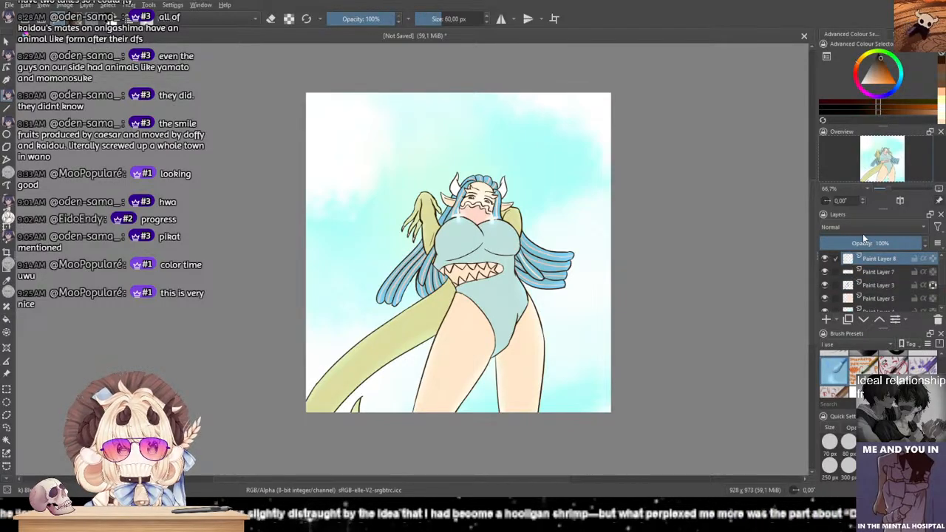
{"action": "left_click", "coordinate": [861, 207]}
{"action": "left_click", "coordinate": [900, 75]}
{"action": "left_click_drag", "start_coordinate": [882, 73], "coordinate": [880, 95]}
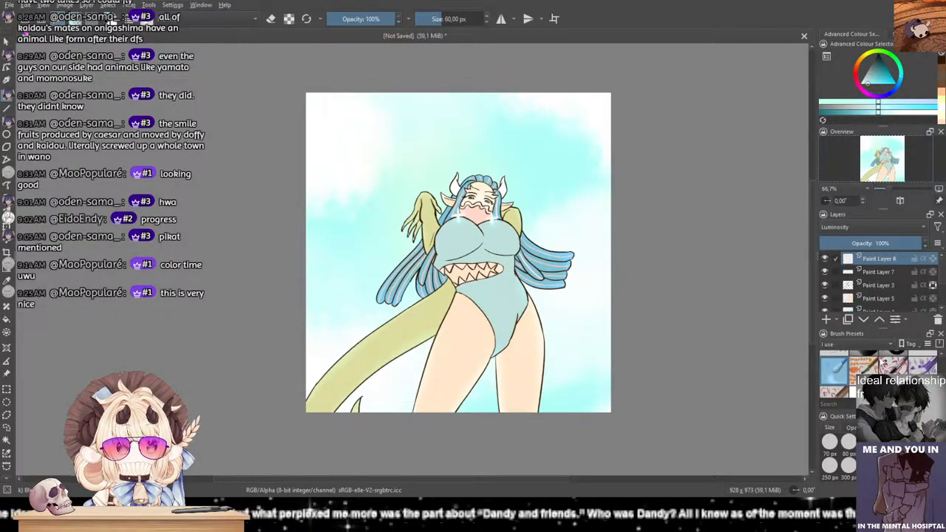
Step: Try a broad cyan stroke across the canvas with a 600 px airbrush, and undo it
{"action": "scroll", "coordinate": [886, 366], "scroll_direction": "down", "scroll_amount": 2}
{"action": "left_click", "coordinate": [894, 361]}
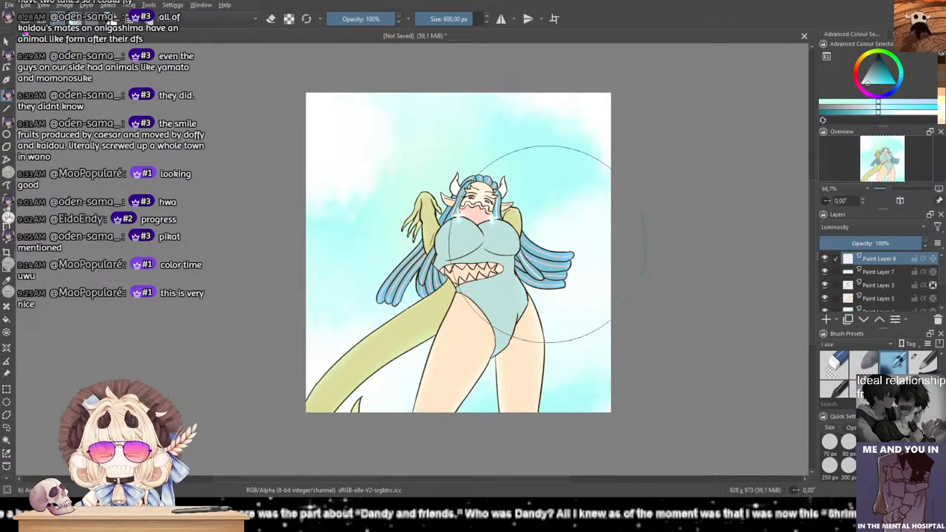
{"action": "mouse_move", "coordinate": [386, 140]}
{"action": "left_mouse_down"}
{"action": "mouse_move", "coordinate": [516, 98]}
{"action": "mouse_move", "coordinate": [632, 253]}
{"action": "left_mouse_up"}
{"action": "key", "text": "ctrl+z"}
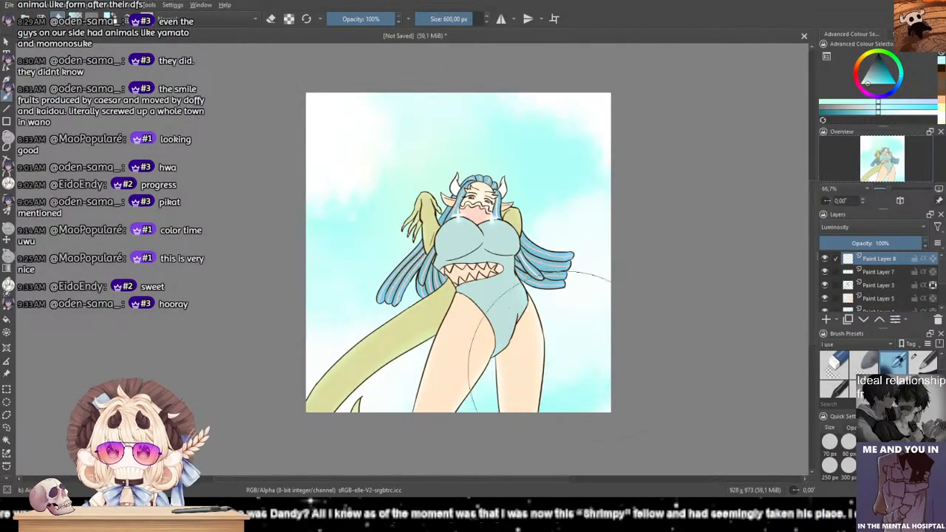
Step: Undo the last airbrush stroke, set Paint Layer 8's blending mode to Linear Light, and airbrush a broad cyan stroke across the canvas
{"action": "key", "text": "ctrl+z"}
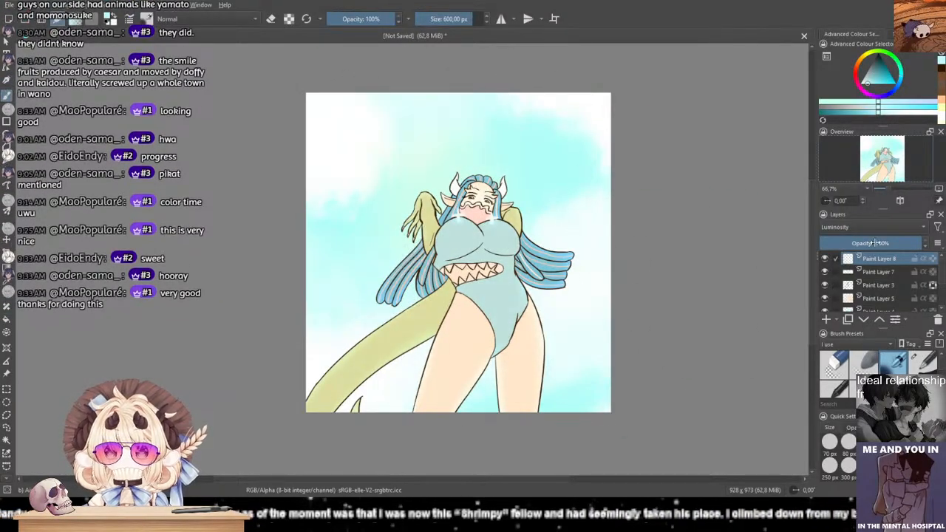
{"action": "left_click", "coordinate": [875, 227]}
{"action": "left_click", "coordinate": [851, 217]}
{"action": "mouse_move", "coordinate": [447, 139]}
{"action": "left_mouse_down"}
{"action": "mouse_move", "coordinate": [512, 124]}
{"action": "mouse_move", "coordinate": [653, 302]}
{"action": "left_mouse_up"}
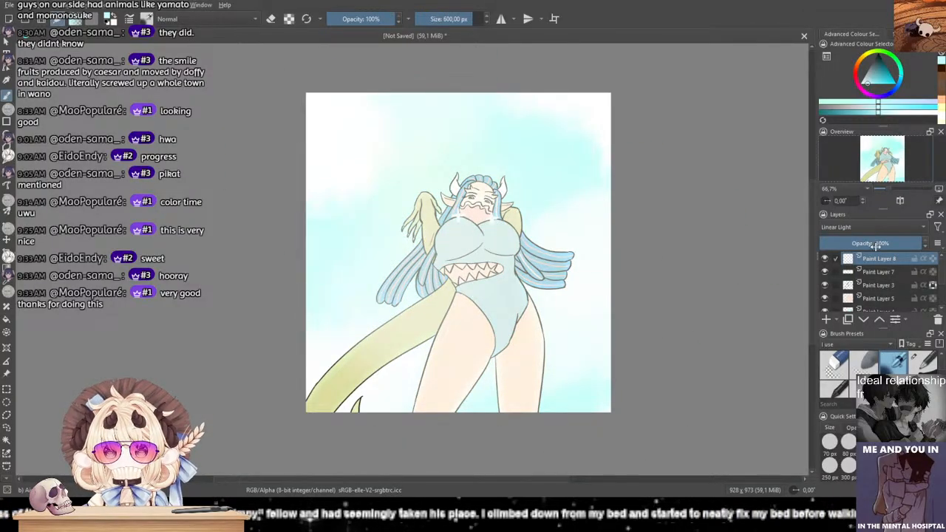
Step: Lower the opacity of Paint Layer 8 to 12%
{"action": "left_click", "coordinate": [845, 243]}
{"action": "left_click_drag", "start_coordinate": [845, 246], "coordinate": [833, 245]}
{"action": "left_click", "coordinate": [836, 245]}
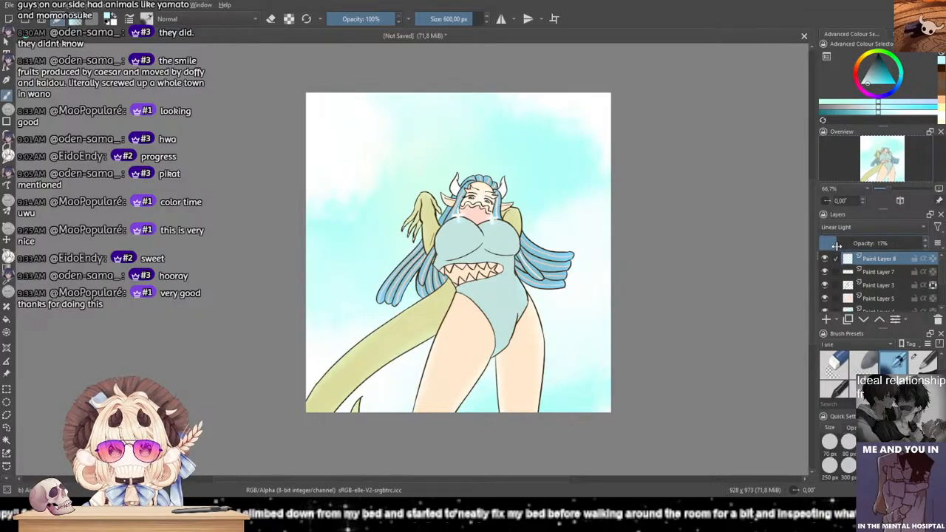
{"action": "left_click_drag", "start_coordinate": [835, 246], "coordinate": [831, 246]}
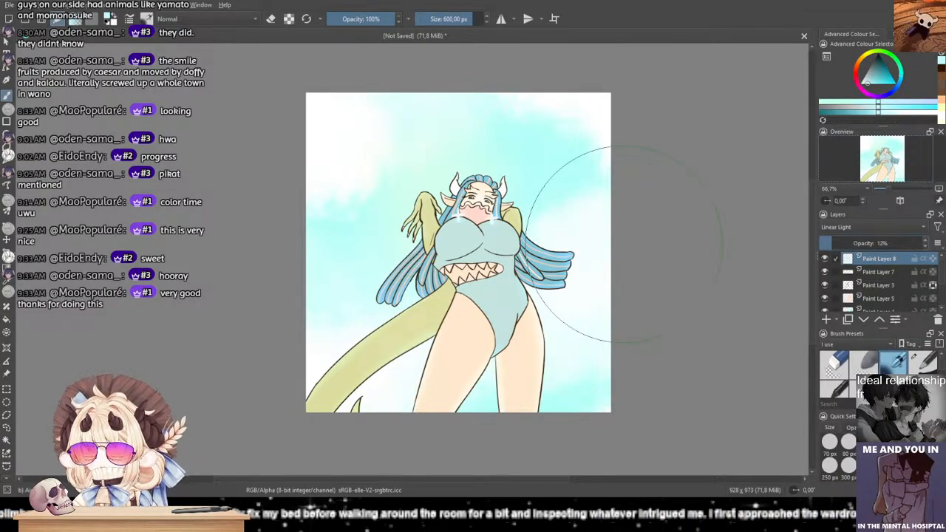
Step: Check the softened lighting on the figure and save the illustration as ulti bikini.kra
{"action": "scroll", "coordinate": [519, 233], "scroll_direction": "up", "scroll_amount": 2}
{"action": "scroll", "coordinate": [528, 263], "scroll_direction": "down", "scroll_amount": 2}
{"action": "scroll", "coordinate": [529, 264], "scroll_direction": "up", "scroll_amount": 2}
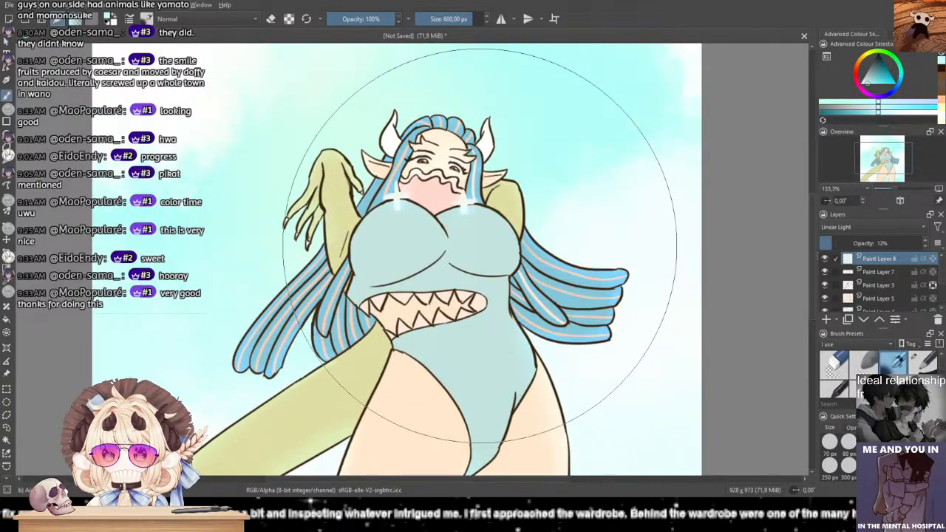
{"action": "scroll", "coordinate": [481, 247], "scroll_direction": "down", "scroll_amount": 2}
{"action": "scroll", "coordinate": [505, 244], "scroll_direction": "up", "scroll_amount": 1}
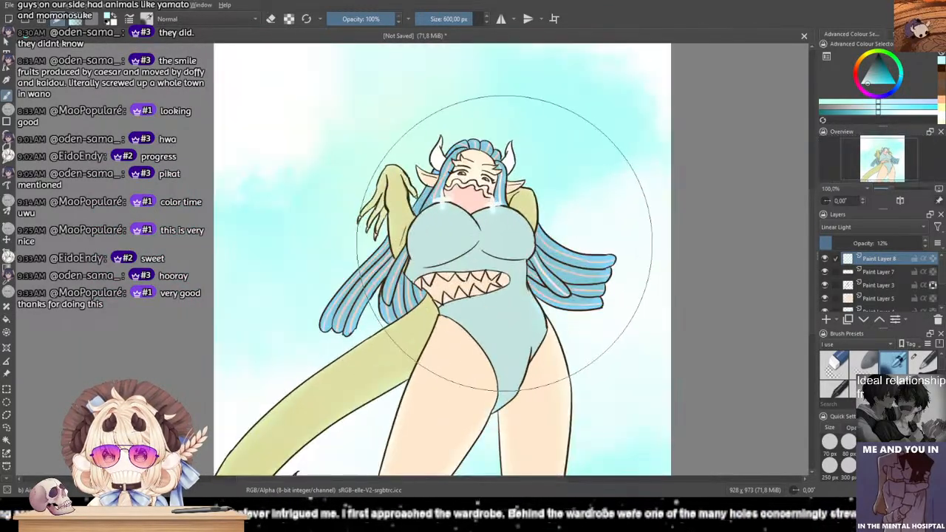
{"action": "scroll", "coordinate": [505, 243], "scroll_direction": "down", "scroll_amount": 1}
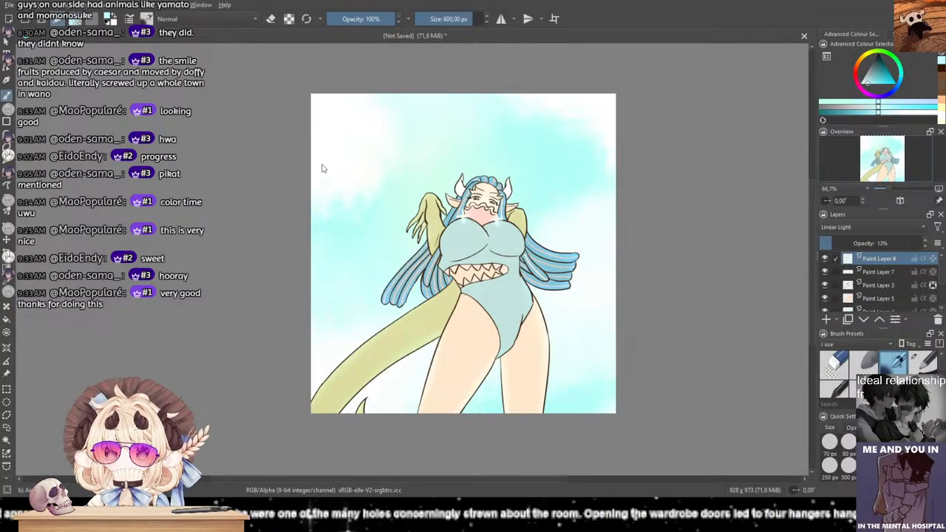
{"action": "key", "text": "Return"}
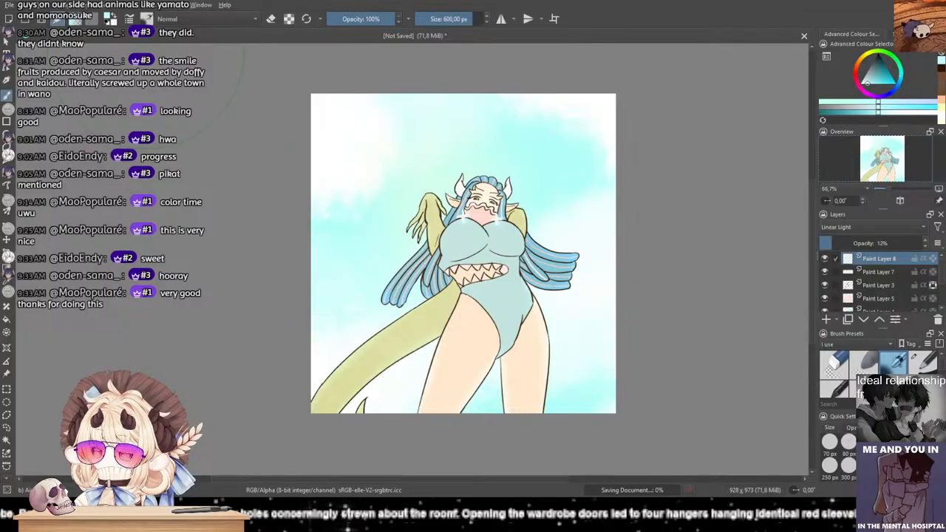
Step: Review the saved illustration up close and as a whole, checking the lighting on the face, hair, torso, legs and tail
{"action": "left_click_drag", "start_coordinate": [368, 228], "coordinate": [303, 239]}
{"action": "scroll", "coordinate": [375, 274], "scroll_direction": "up", "scroll_amount": 3}
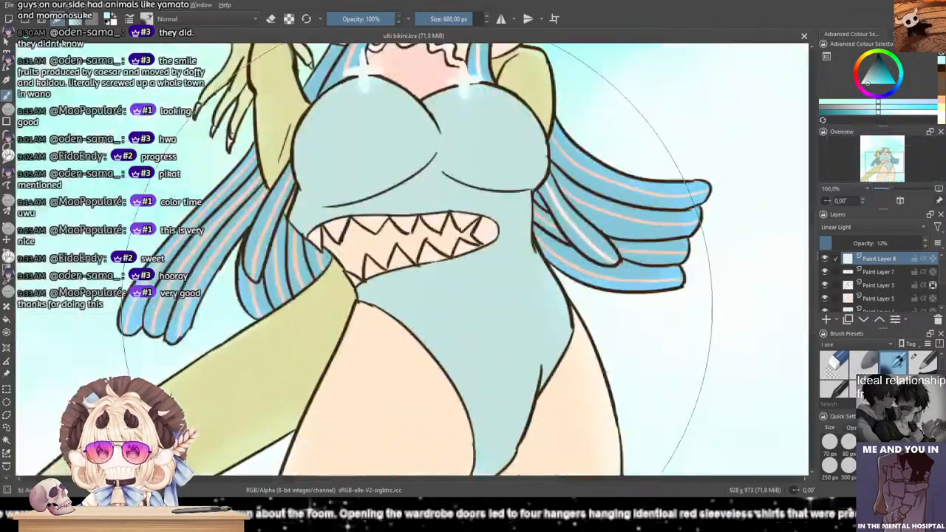
{"action": "scroll", "coordinate": [435, 259], "scroll_direction": "down", "scroll_amount": 2}
{"action": "scroll", "coordinate": [434, 259], "scroll_direction": "up", "scroll_amount": 2}
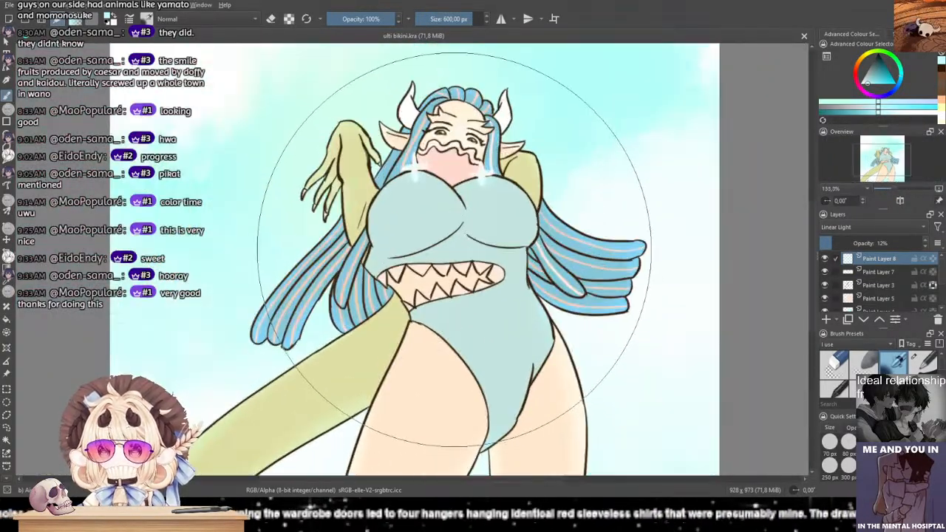
{"action": "scroll", "coordinate": [441, 270], "scroll_direction": "down", "scroll_amount": 1}
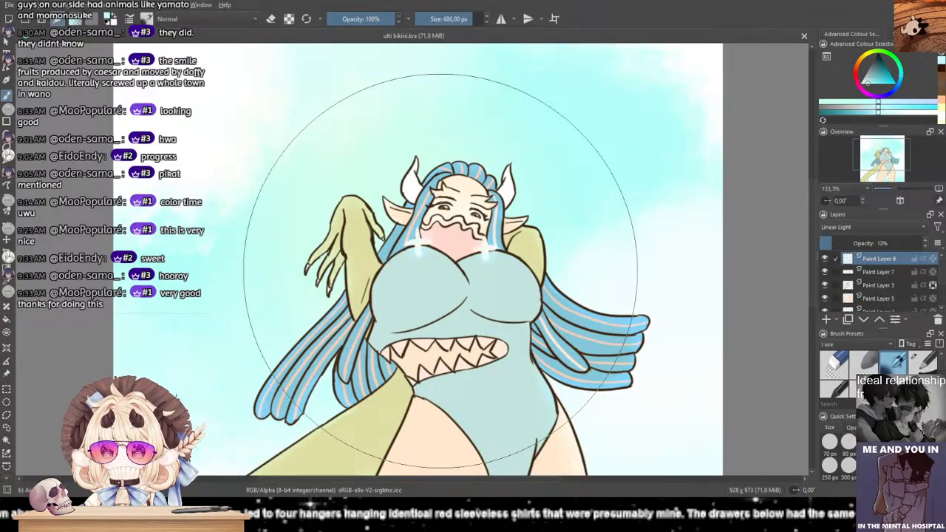
{"action": "scroll", "coordinate": [440, 271], "scroll_direction": "down", "scroll_amount": 2}
{"action": "scroll", "coordinate": [443, 266], "scroll_direction": "up", "scroll_amount": 1}
{"action": "scroll", "coordinate": [452, 273], "scroll_direction": "down", "scroll_amount": 1}
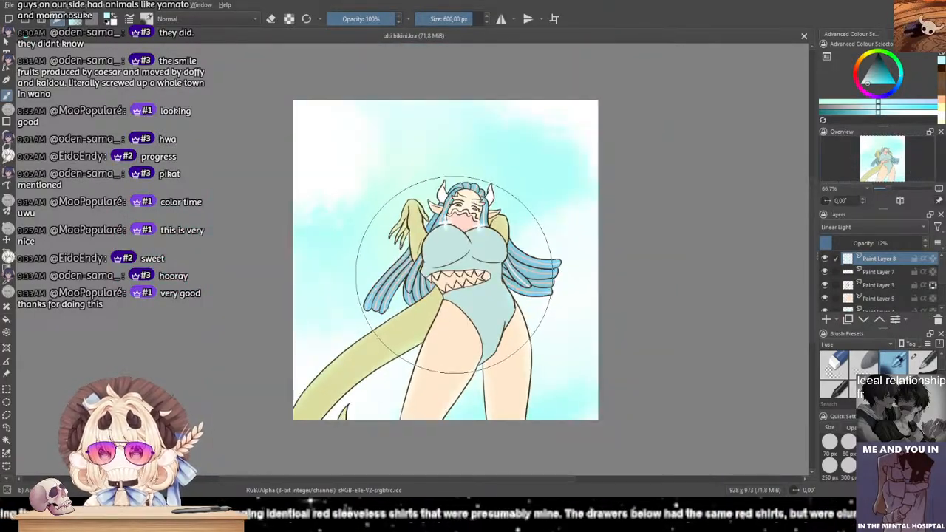
{"action": "scroll", "coordinate": [454, 274], "scroll_direction": "up", "scroll_amount": 1}
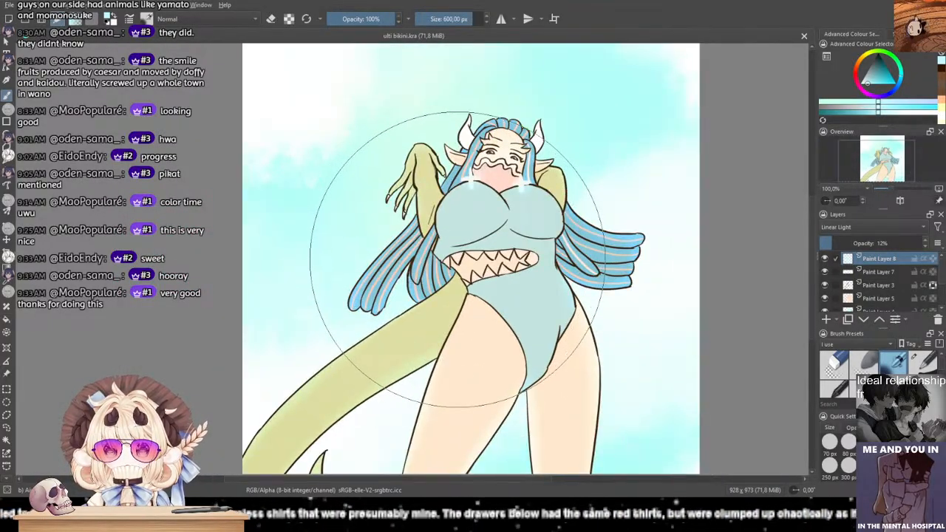
{"action": "scroll", "coordinate": [458, 259], "scroll_direction": "down", "scroll_amount": 1}
{"action": "left_click_drag", "start_coordinate": [459, 262], "coordinate": [479, 243]}
{"action": "scroll", "coordinate": [478, 245], "scroll_direction": "up", "scroll_amount": 1}
{"action": "left_click_drag", "start_coordinate": [540, 283], "coordinate": [535, 279]}
{"action": "scroll", "coordinate": [535, 280], "scroll_direction": "up", "scroll_amount": 1}
{"action": "scroll", "coordinate": [458, 296], "scroll_direction": "down", "scroll_amount": 1}
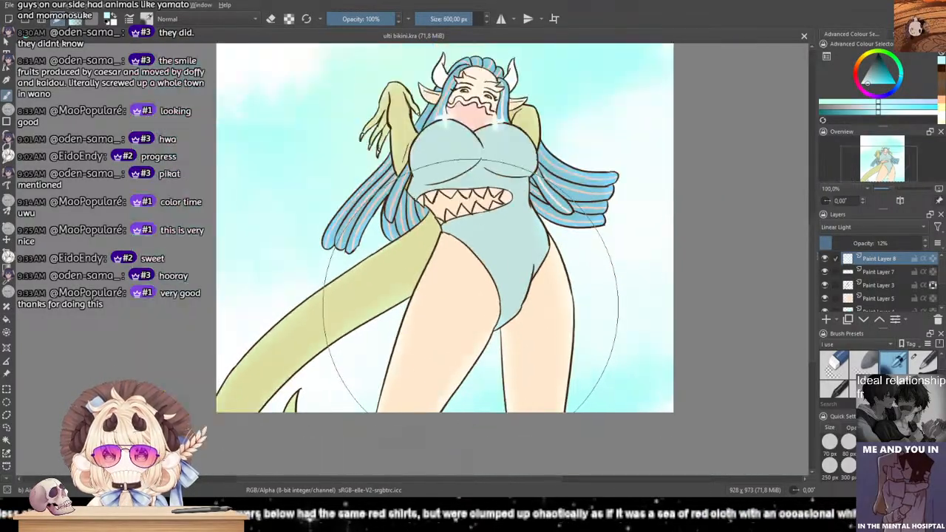
{"action": "left_click_drag", "start_coordinate": [455, 285], "coordinate": [459, 299]}
{"action": "scroll", "coordinate": [458, 299], "scroll_direction": "up", "scroll_amount": 1}
{"action": "scroll", "coordinate": [460, 306], "scroll_direction": "down", "scroll_amount": 2}
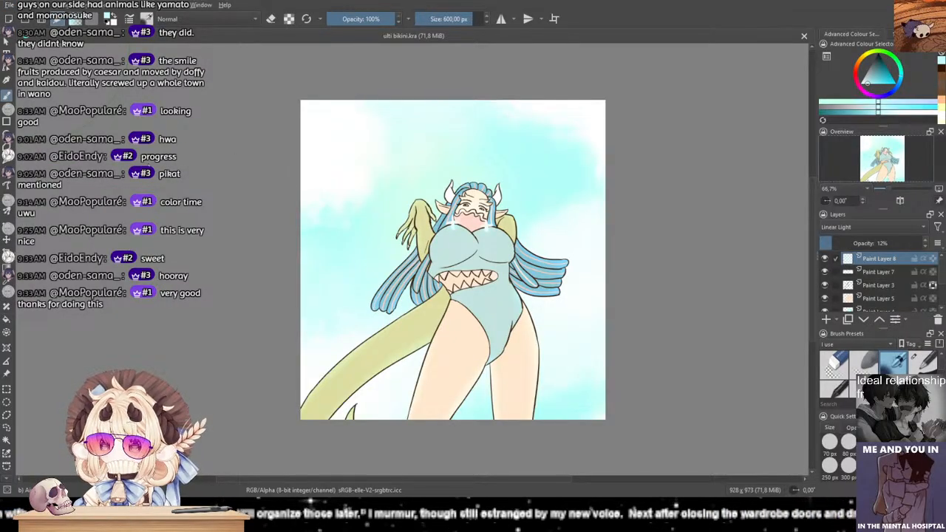
{"action": "left_click", "coordinate": [399, 245]}
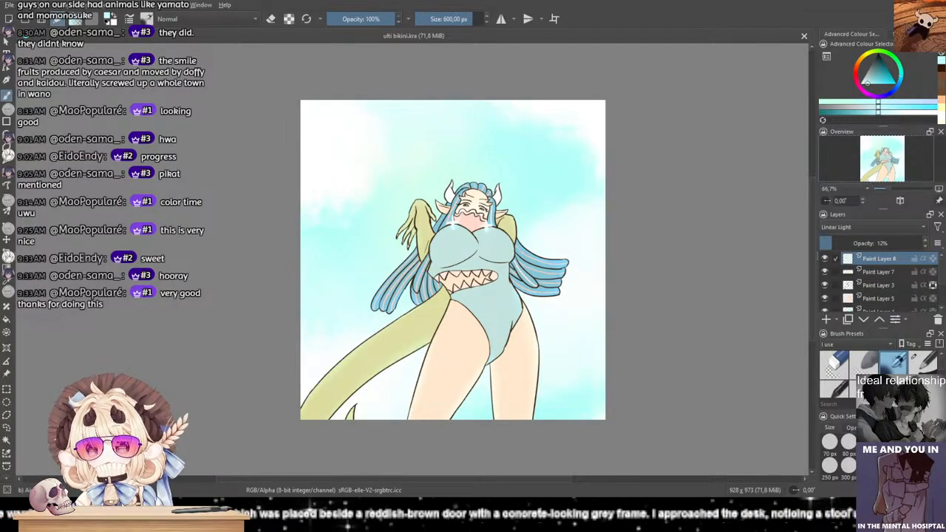
{"action": "scroll", "coordinate": [493, 309], "scroll_direction": "up", "scroll_amount": 1}
{"action": "left_click_drag", "start_coordinate": [479, 331], "coordinate": [467, 387]}
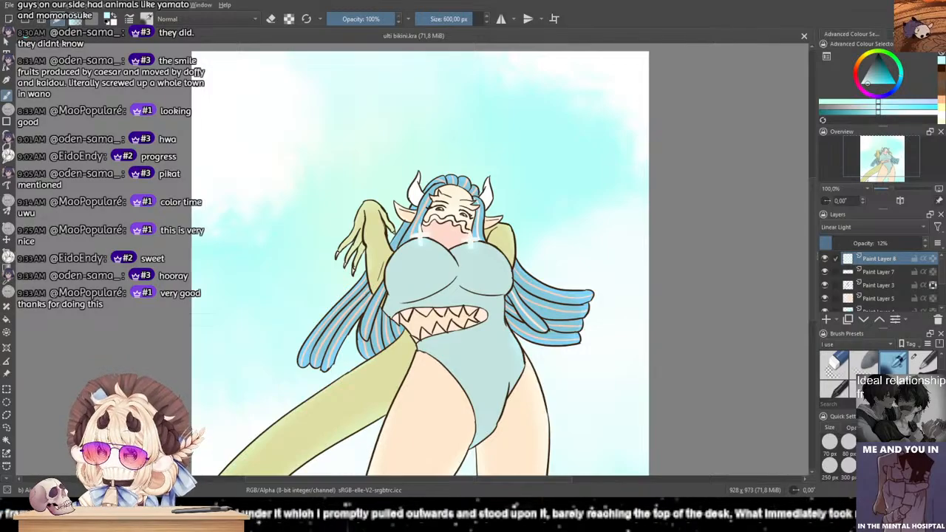
{"action": "left_click_drag", "start_coordinate": [431, 261], "coordinate": [455, 227]}
{"action": "scroll", "coordinate": [449, 264], "scroll_direction": "down", "scroll_amount": 1}
{"action": "scroll", "coordinate": [451, 264], "scroll_direction": "up", "scroll_amount": 3}
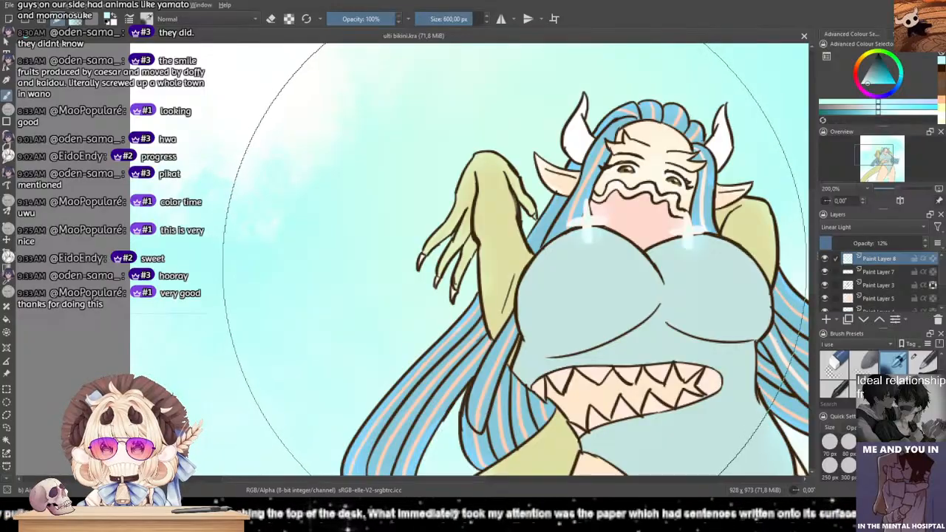
{"action": "left_click_drag", "start_coordinate": [535, 251], "coordinate": [468, 255]}
{"action": "left_click_drag", "start_coordinate": [556, 264], "coordinate": [426, 253]}
{"action": "mouse_move", "coordinate": [495, 405]}
{"action": "left_mouse_down"}
{"action": "mouse_move", "coordinate": [454, 277]}
{"action": "mouse_move", "coordinate": [452, 156]}
{"action": "left_mouse_up"}
{"action": "scroll", "coordinate": [472, 255], "scroll_direction": "down", "scroll_amount": 1}
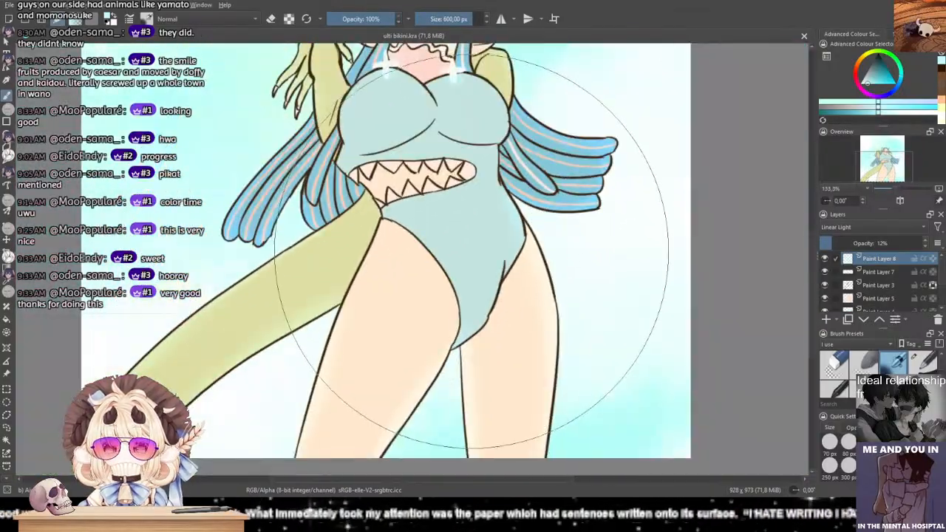
{"action": "left_click_drag", "start_coordinate": [471, 271], "coordinate": [481, 215]}
{"action": "mouse_move", "coordinate": [372, 217]}
{"action": "left_mouse_down"}
{"action": "mouse_move", "coordinate": [531, 219]}
{"action": "mouse_move", "coordinate": [448, 316]}
{"action": "left_mouse_up"}
{"action": "mouse_move", "coordinate": [491, 221]}
{"action": "left_mouse_down"}
{"action": "mouse_move", "coordinate": [423, 294]}
{"action": "mouse_move", "coordinate": [435, 294]}
{"action": "left_mouse_up"}
{"action": "left_click_drag", "start_coordinate": [428, 238], "coordinate": [432, 242]}
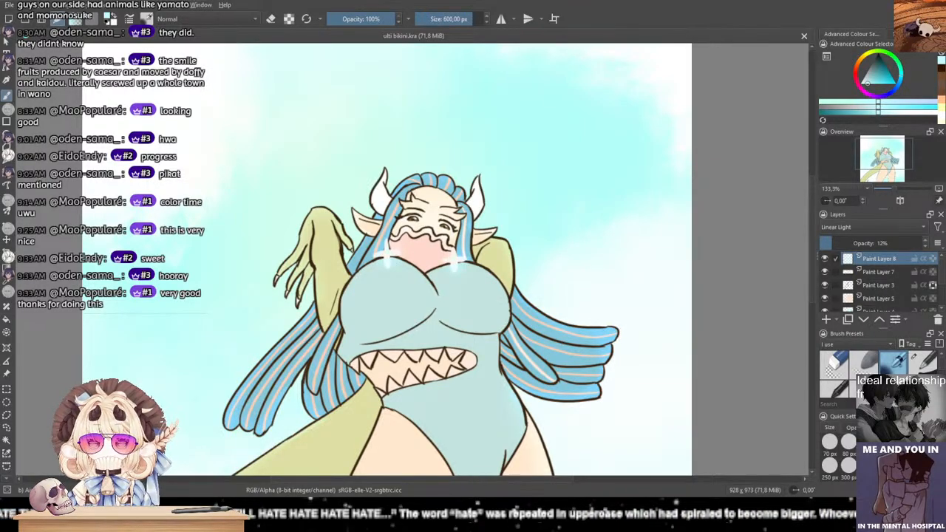
{"action": "left_click_drag", "start_coordinate": [463, 364], "coordinate": [492, 242]}
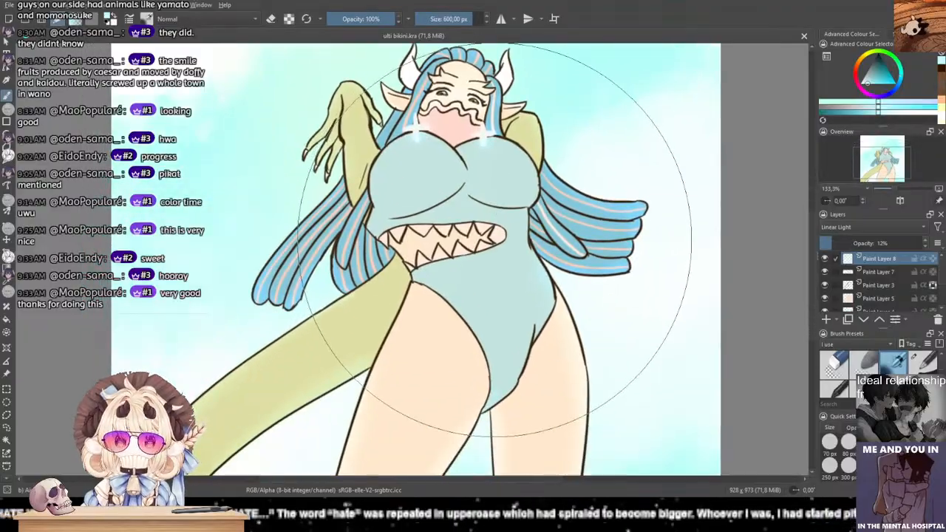
{"action": "scroll", "coordinate": [492, 243], "scroll_direction": "down", "scroll_amount": 1}
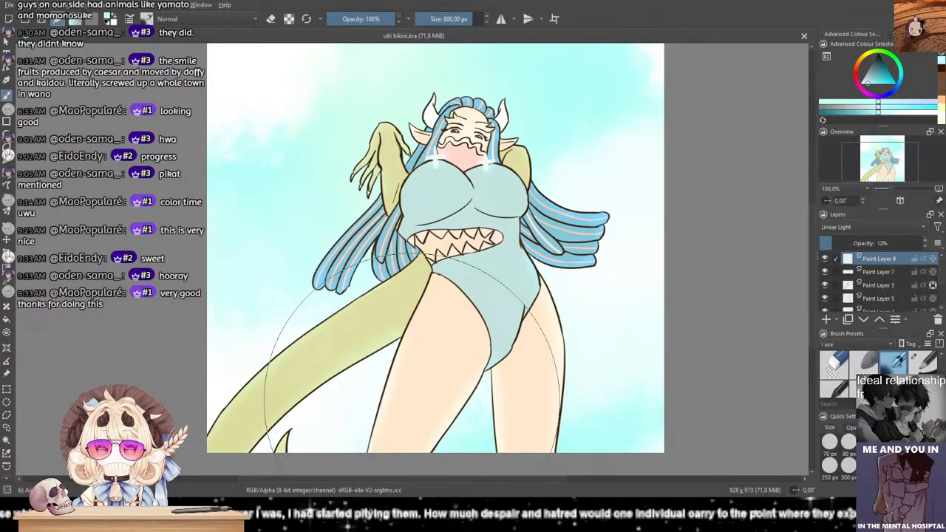
{"action": "left_click_drag", "start_coordinate": [461, 220], "coordinate": [457, 264]}
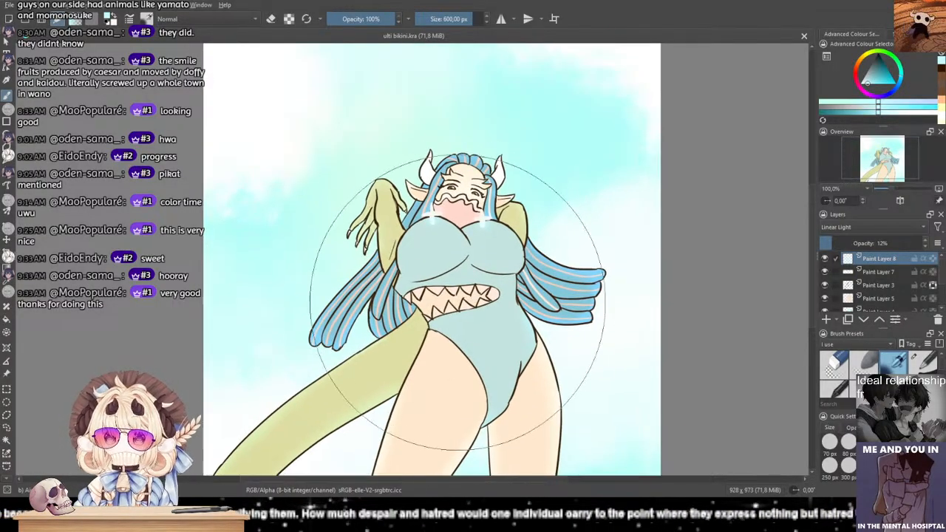
{"action": "left_click_drag", "start_coordinate": [418, 342], "coordinate": [433, 320]}
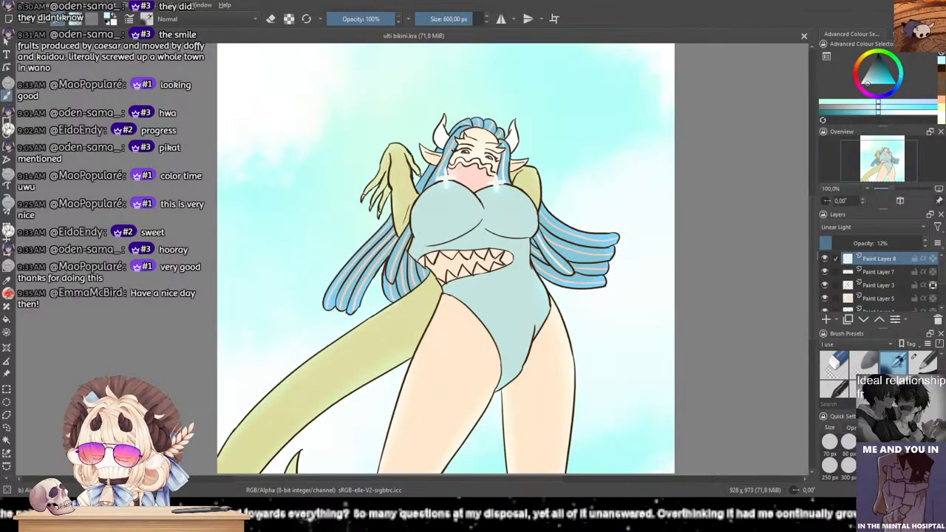
{"action": "mouse_move", "coordinate": [432, 358]}
{"action": "left_mouse_down"}
{"action": "mouse_move", "coordinate": [445, 321]}
{"action": "mouse_move", "coordinate": [427, 352]}
{"action": "mouse_move", "coordinate": [437, 352]}
{"action": "left_mouse_up"}
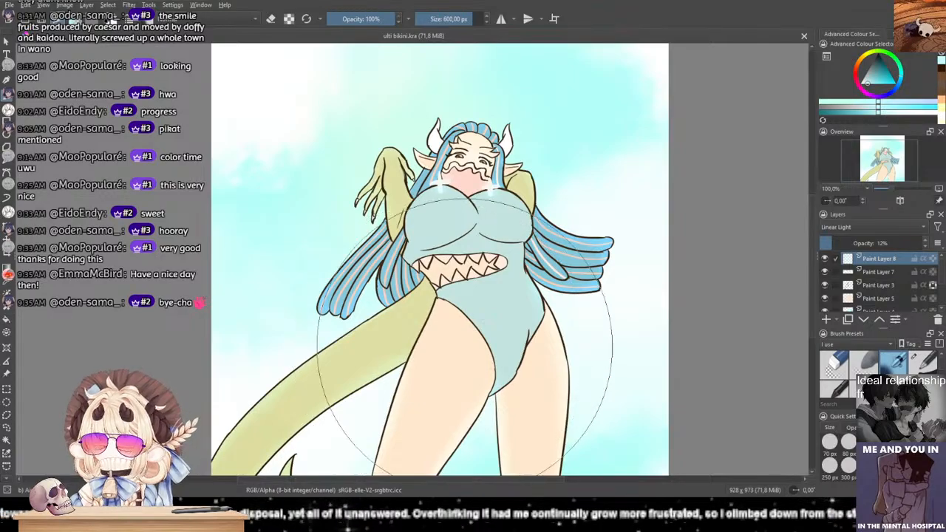